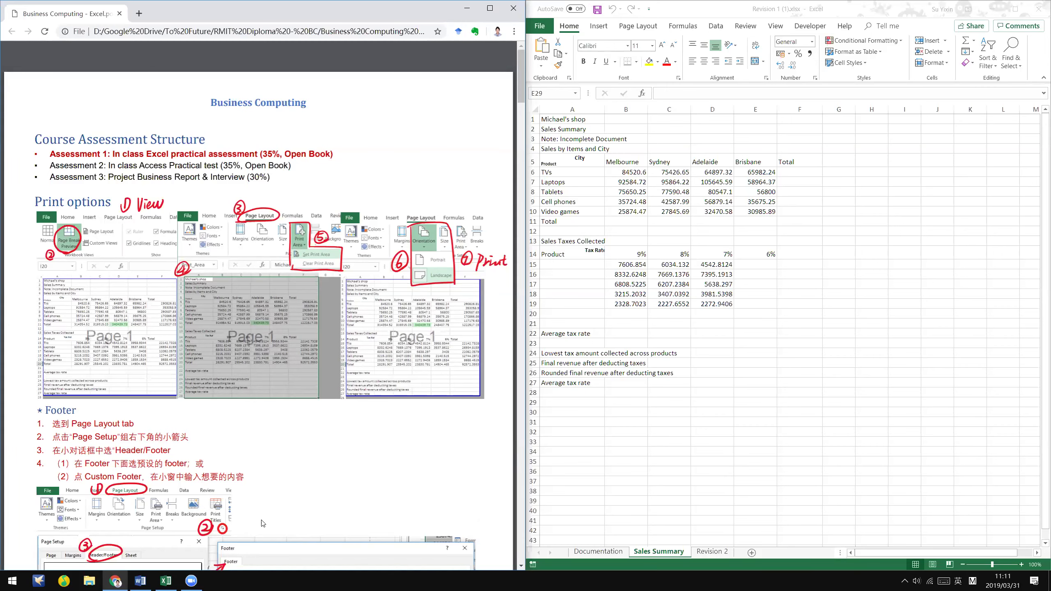
- Bring up the Revision 1 instructions in Word and scroll through them
{"action": "left_click", "coordinate": [755, 402]}
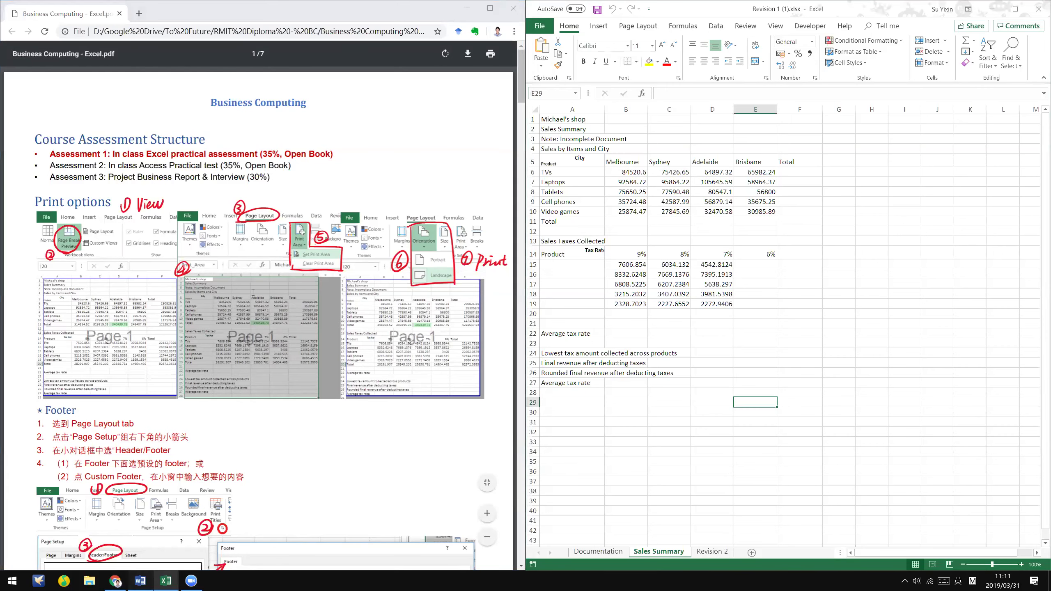
{"action": "left_click", "coordinate": [140, 581]}
{"action": "scroll", "coordinate": [344, 348], "scroll_direction": "up", "scroll_amount": 1}
{"action": "scroll", "coordinate": [343, 348], "scroll_direction": "up", "scroll_amount": 1}
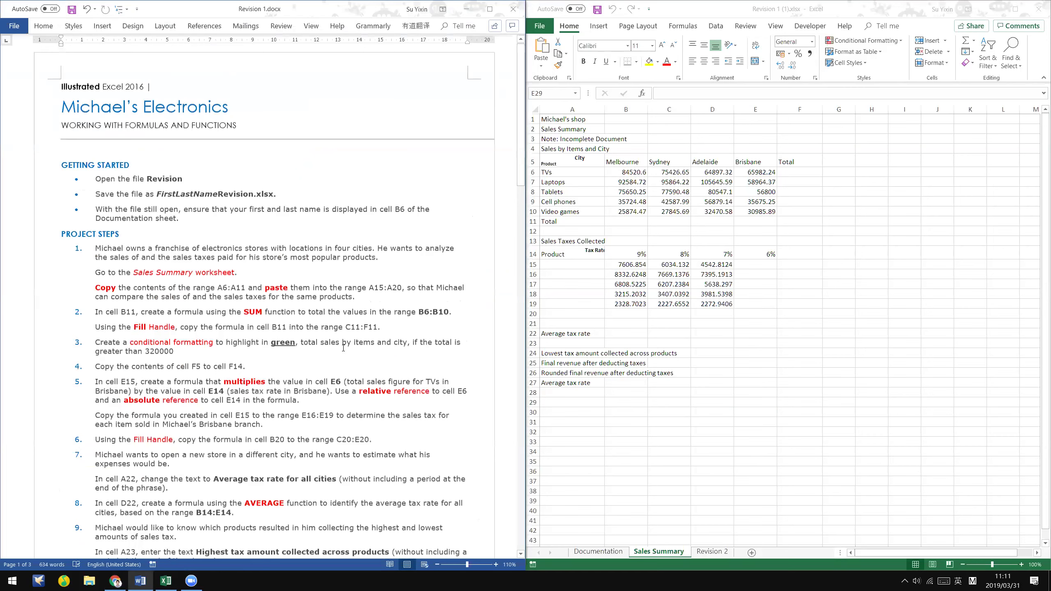
{"action": "left_click", "coordinate": [265, 370]}
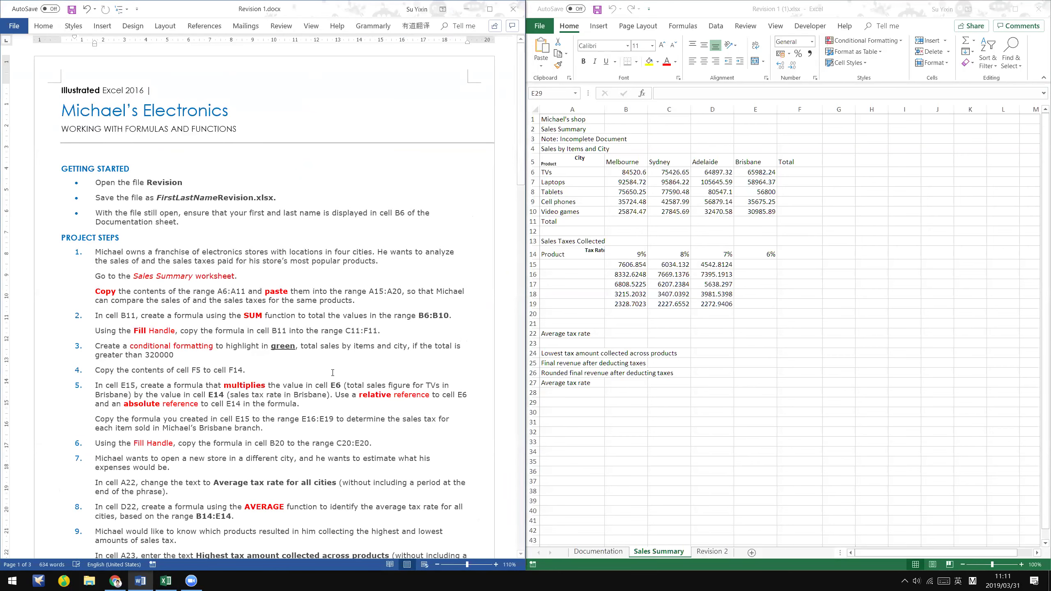
{"action": "scroll", "coordinate": [332, 371], "scroll_direction": "down", "scroll_amount": 3}
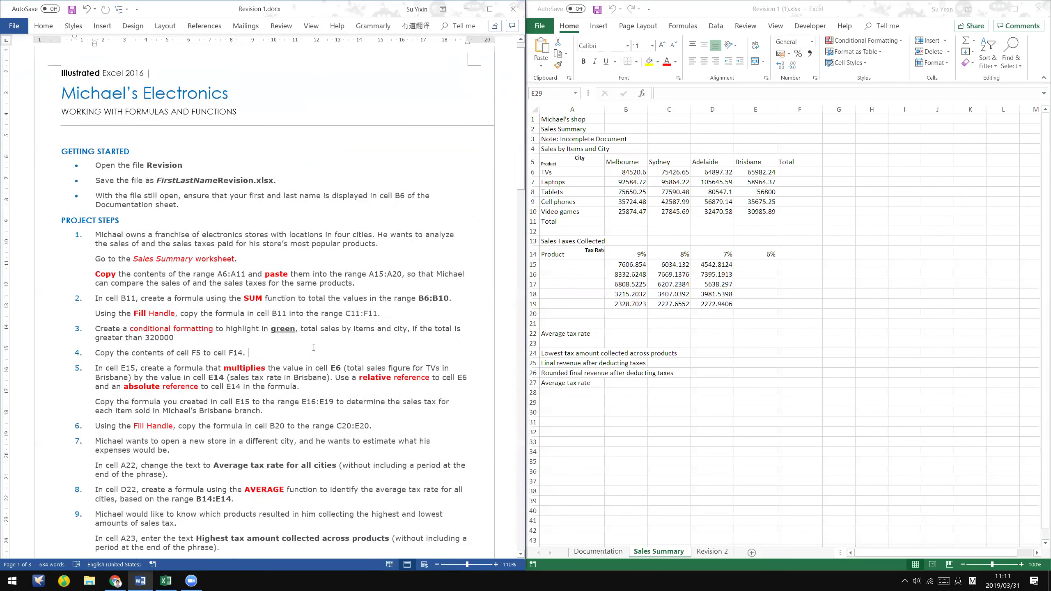
{"action": "scroll", "coordinate": [752, 322], "scroll_direction": "down", "scroll_amount": 4}
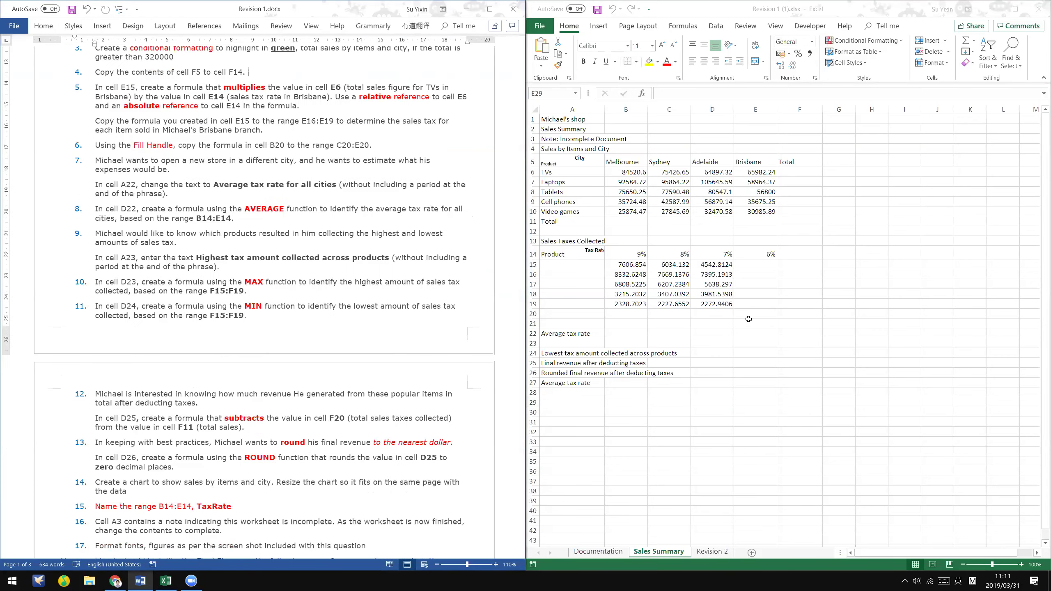
- Compare the instructions with the workbook, then show the Revision 2 sheet
{"action": "key", "text": "alt+Tab"}
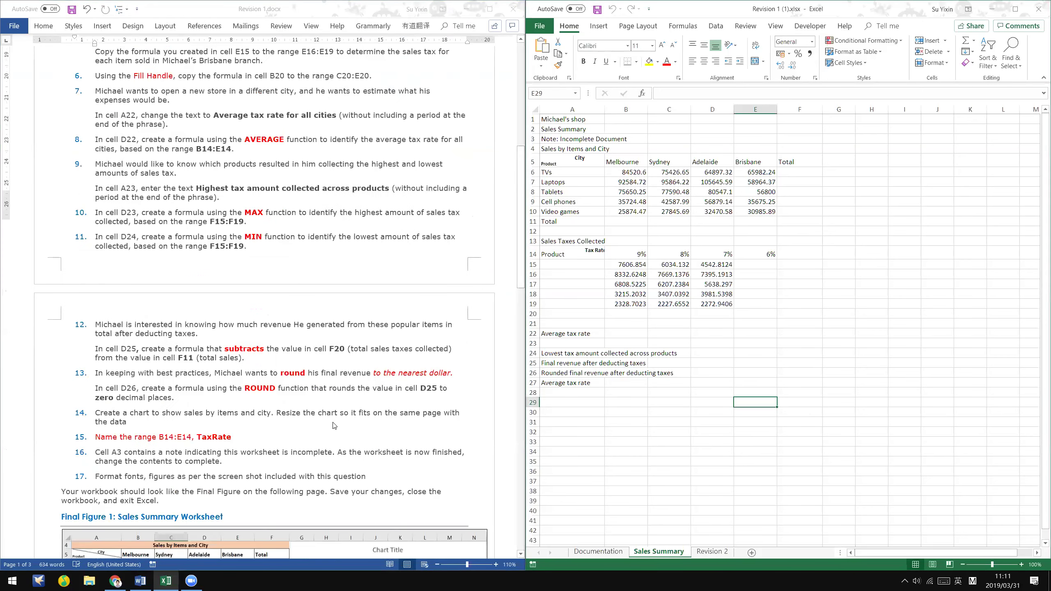
{"action": "scroll", "coordinate": [345, 424], "scroll_direction": "down", "scroll_amount": 3}
{"action": "key", "text": "alt+Tab"}
{"action": "scroll", "coordinate": [714, 327], "scroll_direction": "down", "scroll_amount": 5}
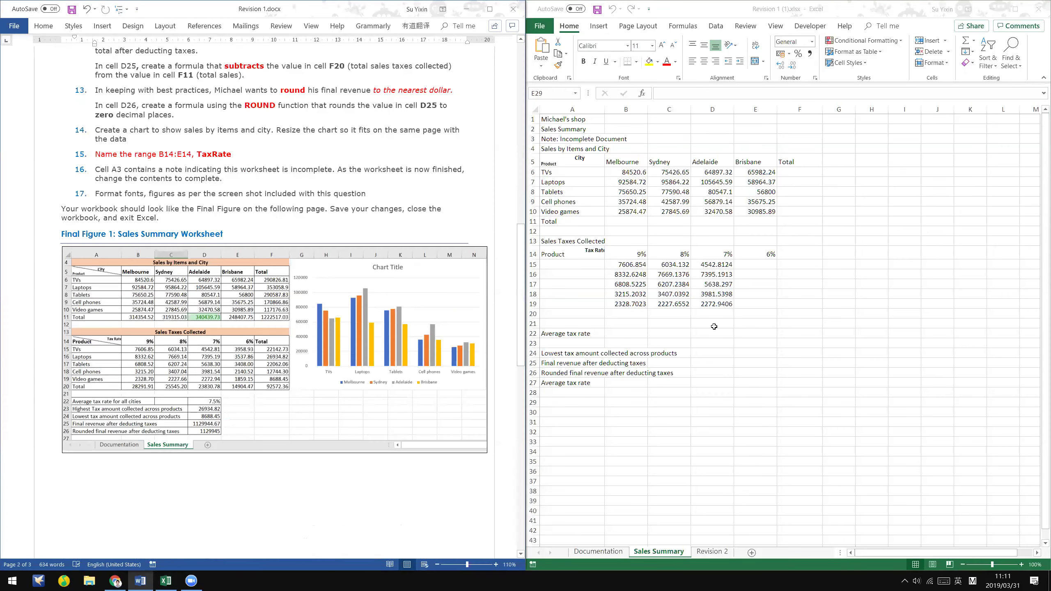
{"action": "key", "text": "alt+Tab"}
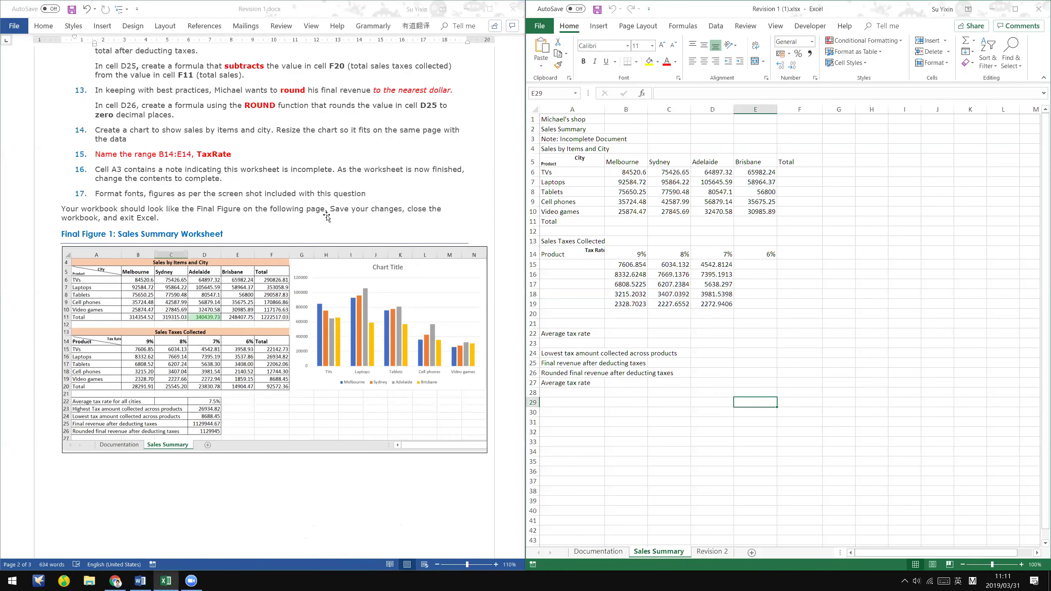
{"action": "key", "text": "alt+Tab"}
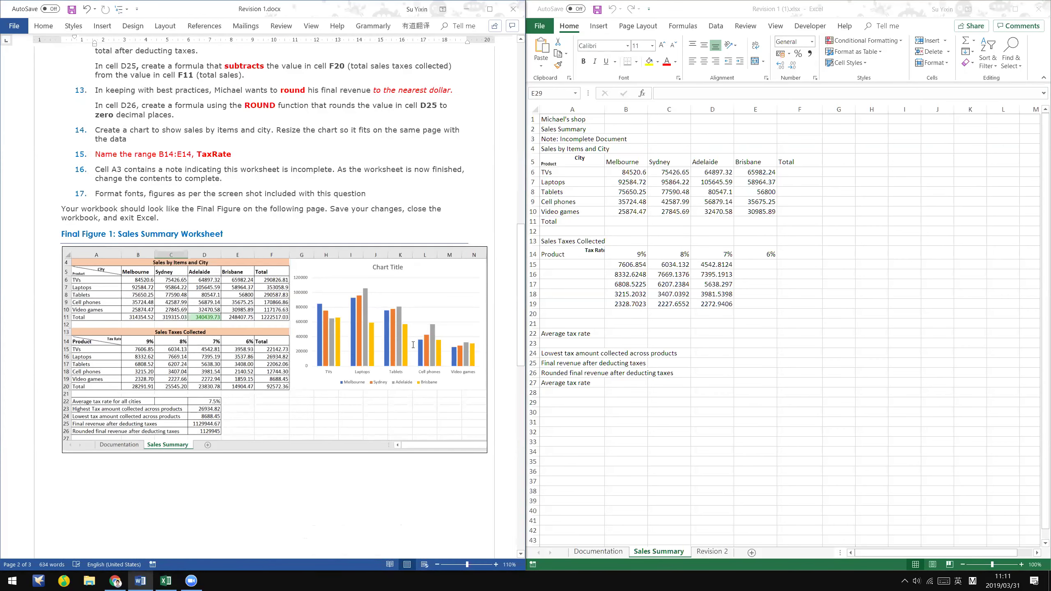
{"action": "scroll", "coordinate": [413, 345], "scroll_direction": "down", "scroll_amount": 4}
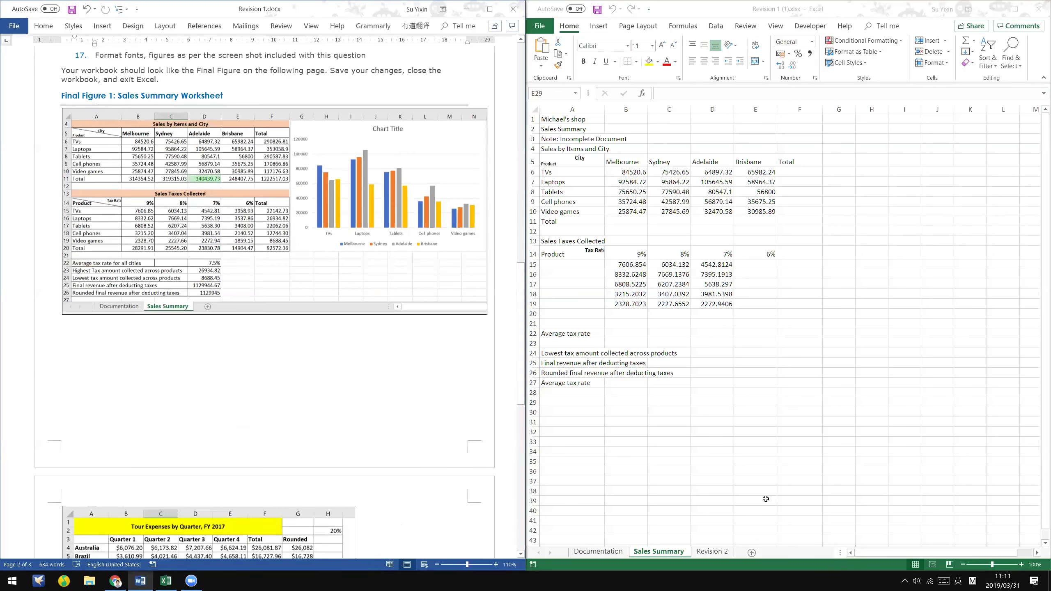
{"action": "scroll", "coordinate": [712, 145], "scroll_direction": "down", "scroll_amount": 9}
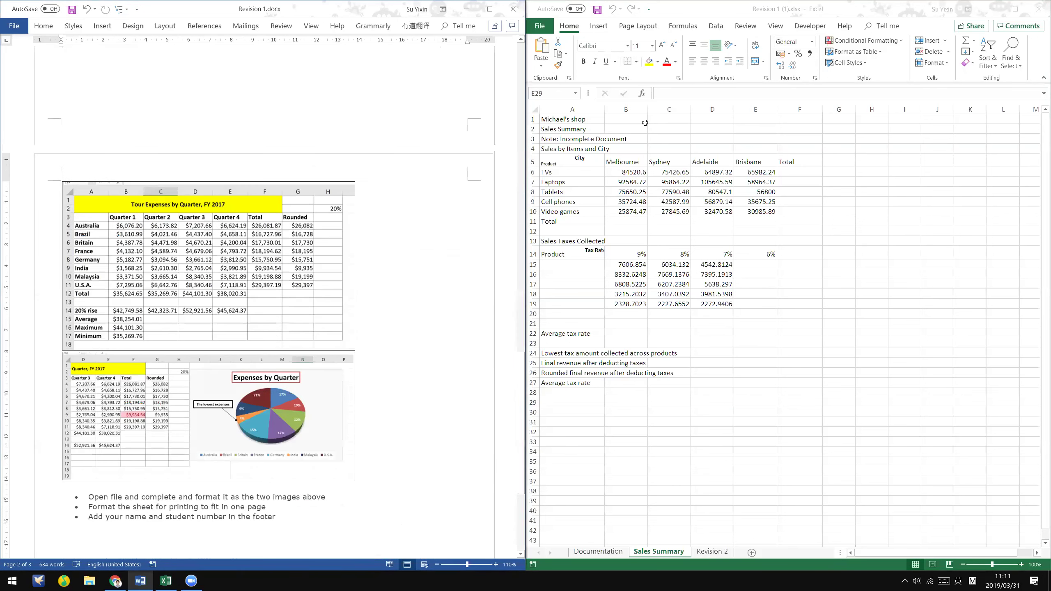
{"action": "left_click", "coordinate": [712, 551]}
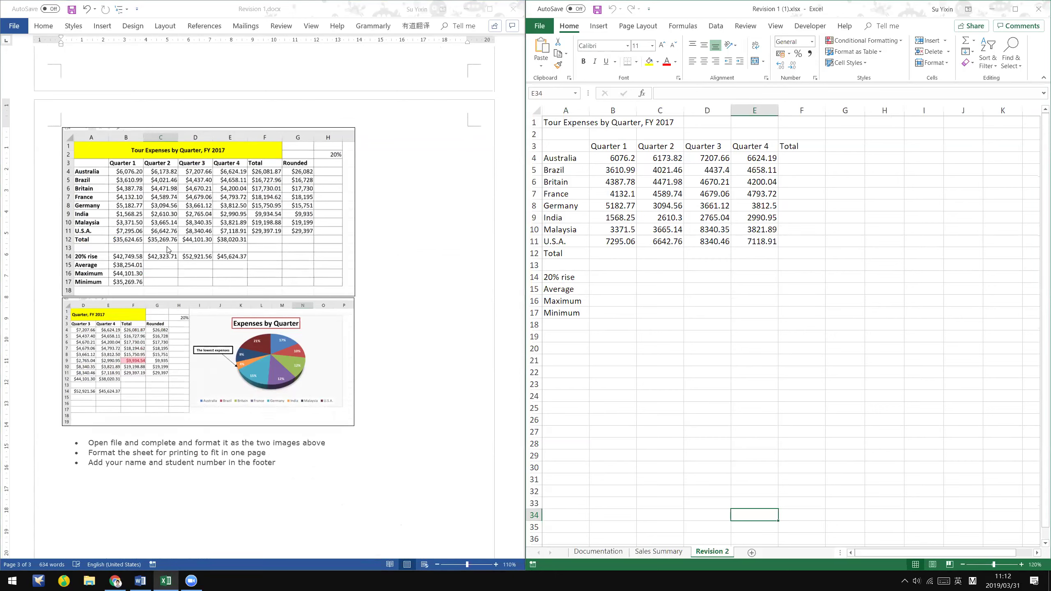
- Scroll through the Revision 2 expense sheet alongside the Word instructions
{"action": "left_click", "coordinate": [240, 236]}
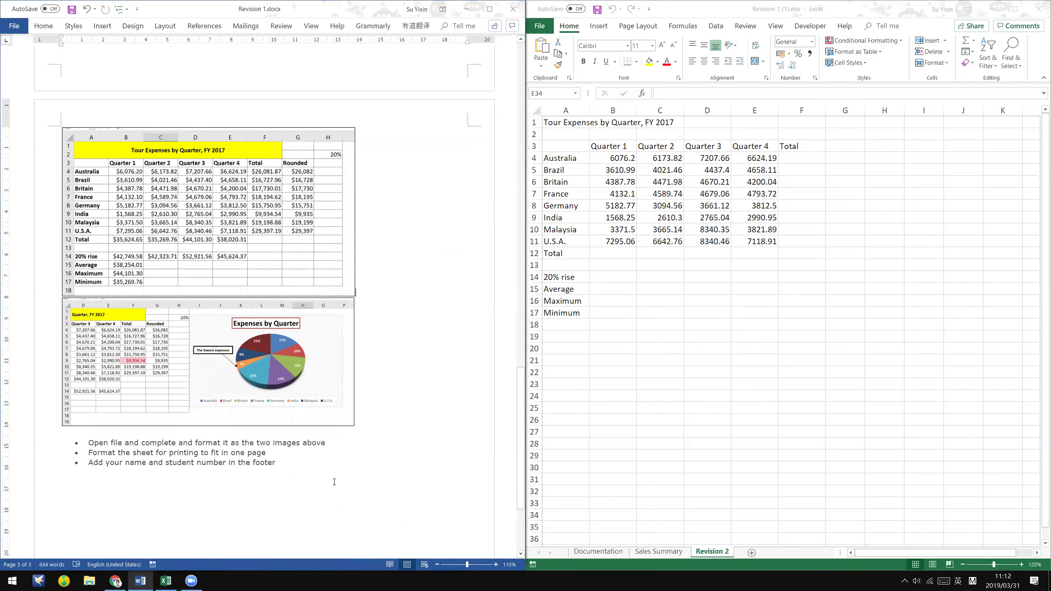
{"action": "key", "text": "alt+Tab"}
{"action": "scroll", "coordinate": [441, 466], "scroll_direction": "up", "scroll_amount": 2}
{"action": "scroll", "coordinate": [441, 466], "scroll_direction": "down", "scroll_amount": 1}
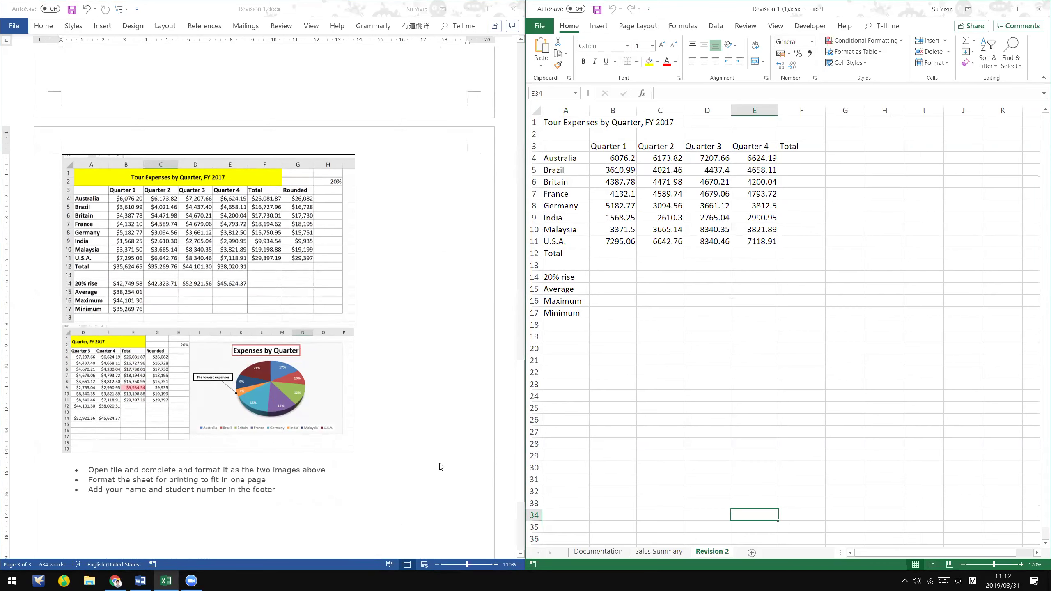
{"action": "scroll", "coordinate": [441, 466], "scroll_direction": "up", "scroll_amount": 3}
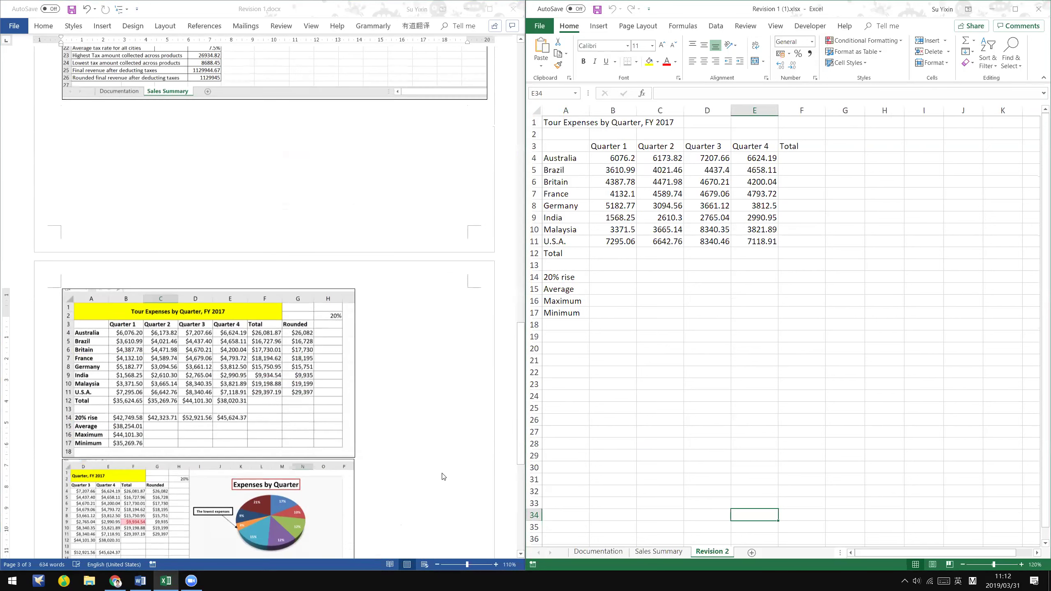
{"action": "scroll", "coordinate": [442, 475], "scroll_direction": "up", "scroll_amount": 2}
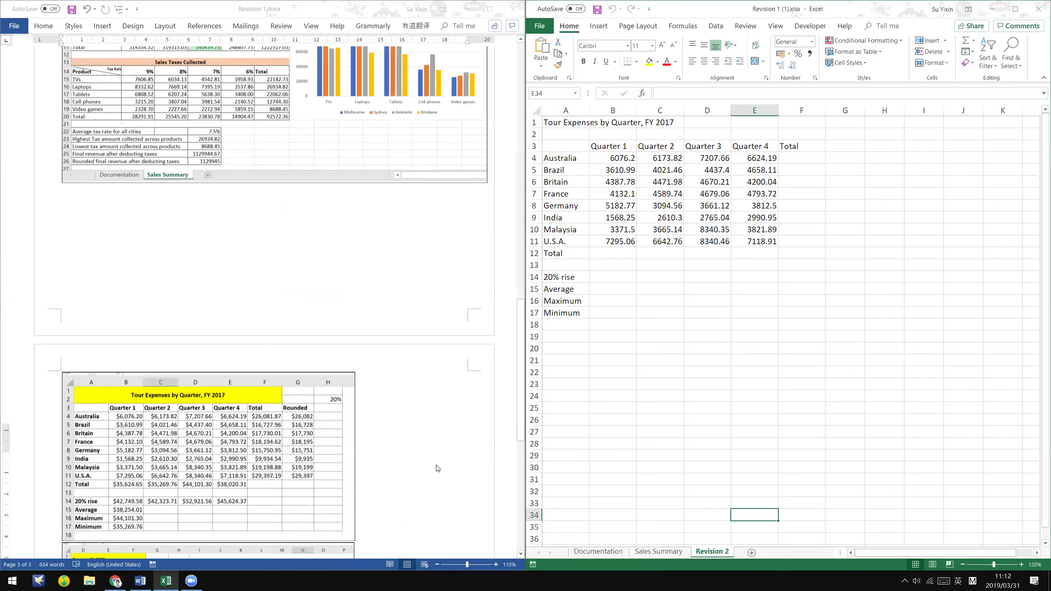
{"action": "scroll", "coordinate": [435, 470], "scroll_direction": "up", "scroll_amount": 3}
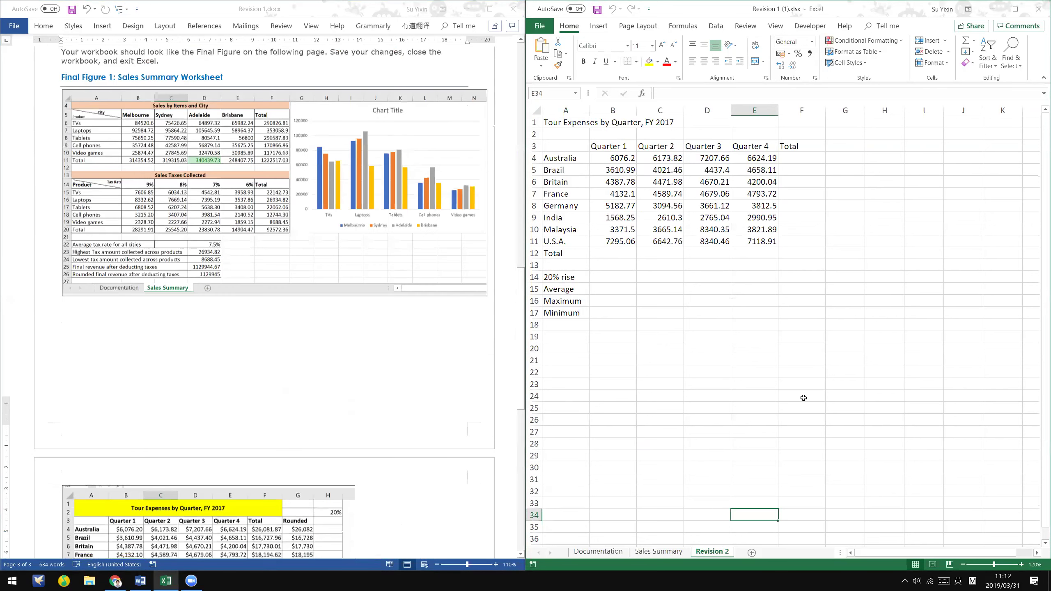
{"action": "scroll", "coordinate": [337, 326], "scroll_direction": "down", "scroll_amount": 1}
{"action": "scroll", "coordinate": [338, 326], "scroll_direction": "down", "scroll_amount": 4}
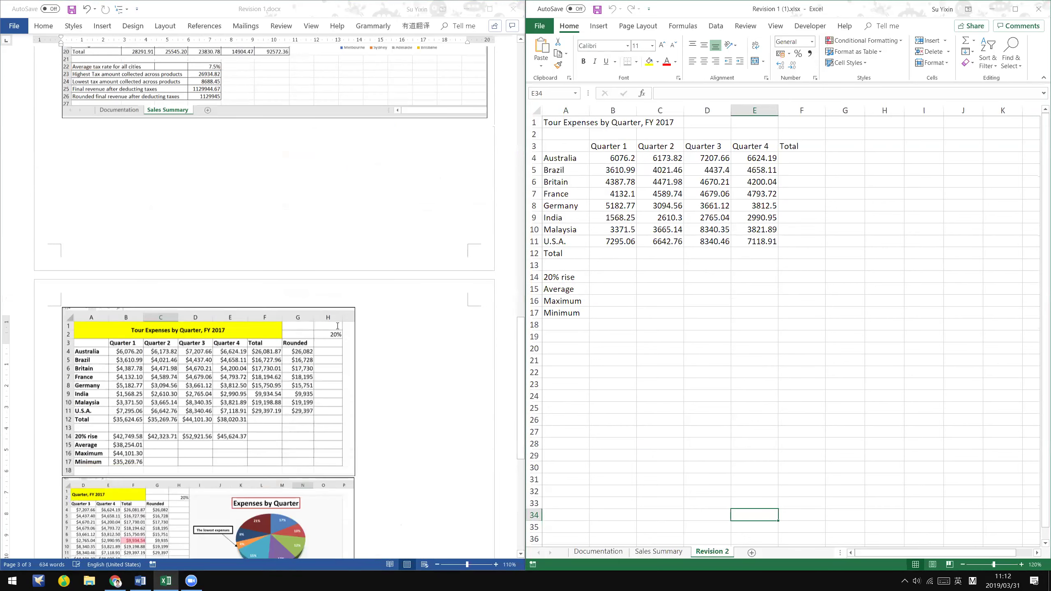
{"action": "scroll", "coordinate": [323, 376], "scroll_direction": "up", "scroll_amount": 11}
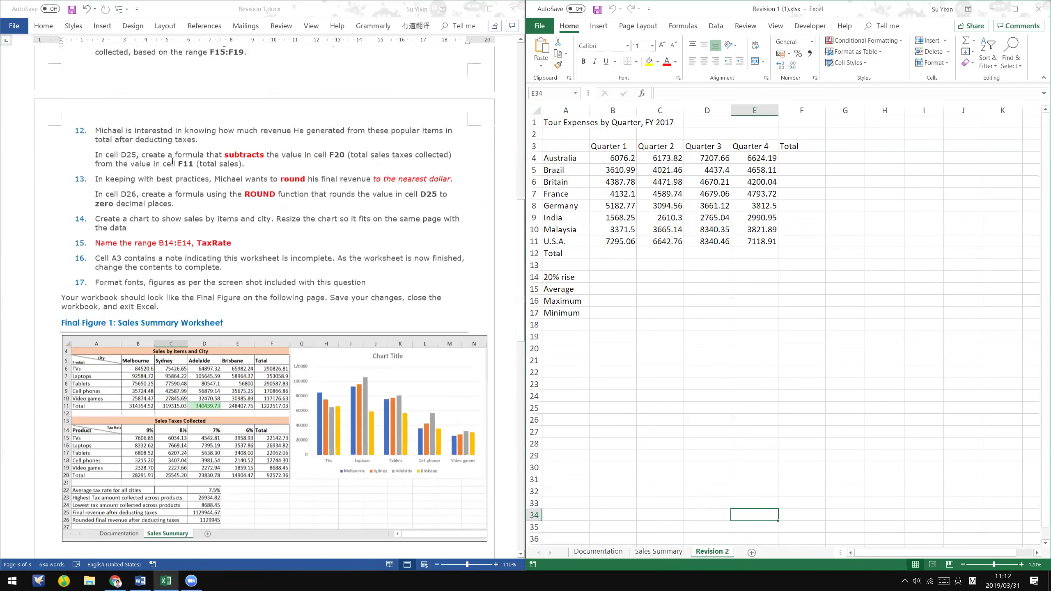
{"action": "scroll", "coordinate": [173, 161], "scroll_direction": "up", "scroll_amount": 18}
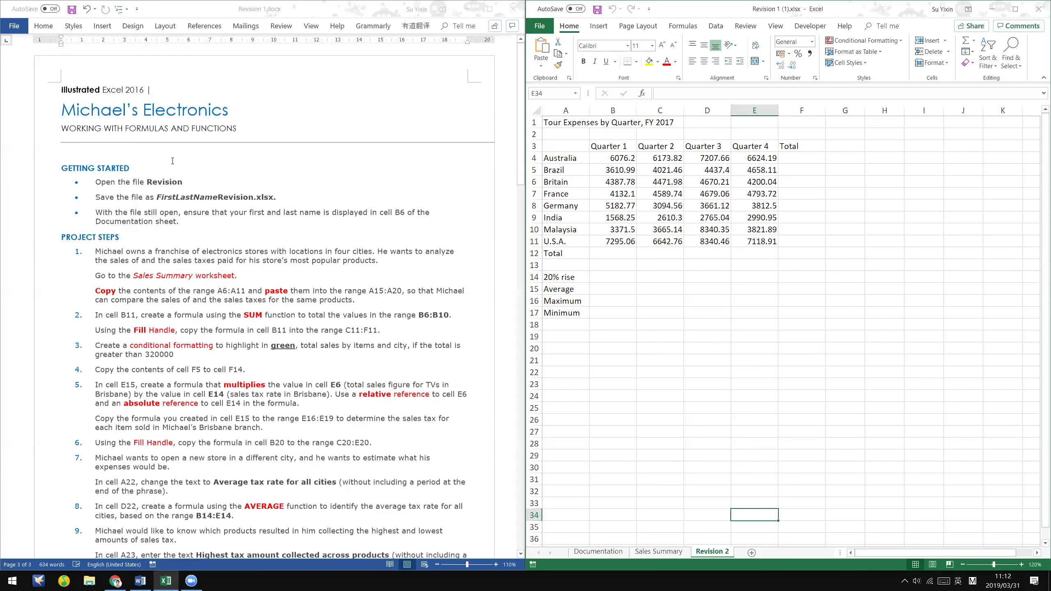
{"action": "scroll", "coordinate": [172, 161], "scroll_direction": "down", "scroll_amount": 3}
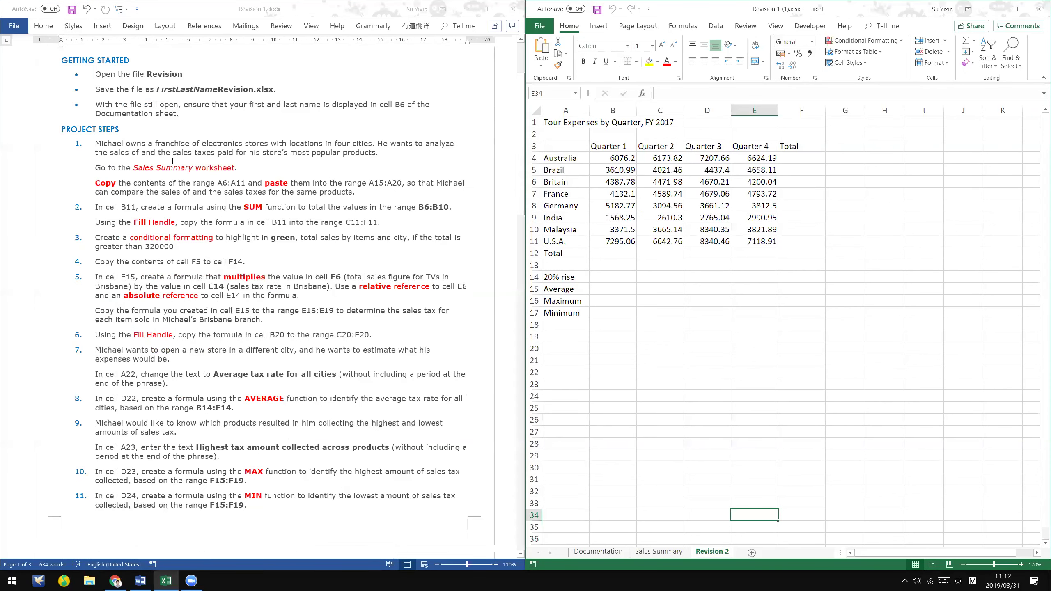
- Return the instructions to the top, select E14, and show the Documentation sheet
{"action": "left_click", "coordinate": [172, 161]}
{"action": "scroll", "coordinate": [173, 161], "scroll_direction": "up", "scroll_amount": 3}
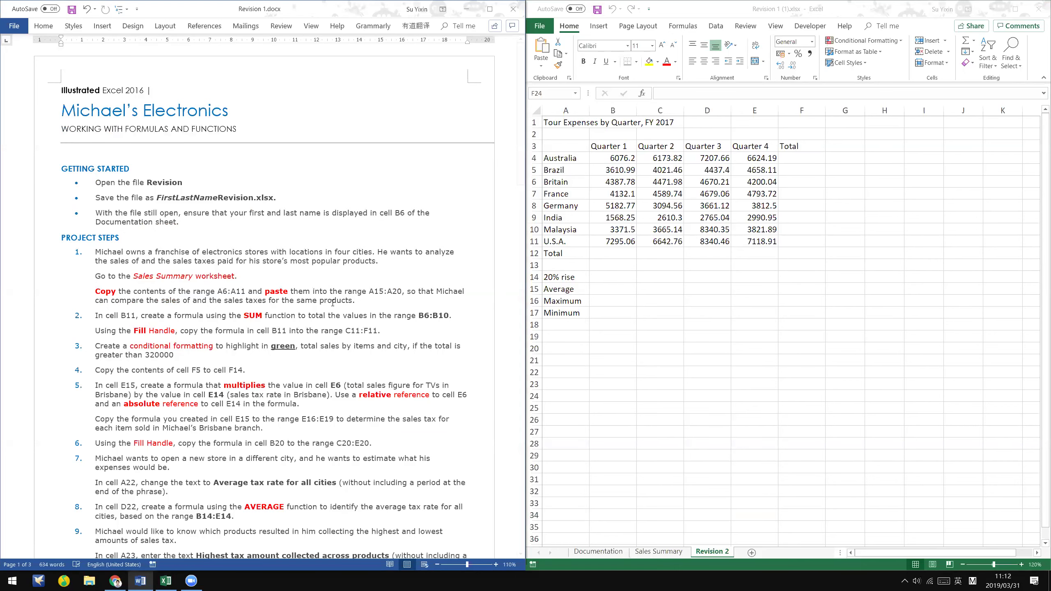
{"action": "scroll", "coordinate": [332, 303], "scroll_direction": "down", "scroll_amount": 1}
{"action": "left_click", "coordinate": [646, 135]}
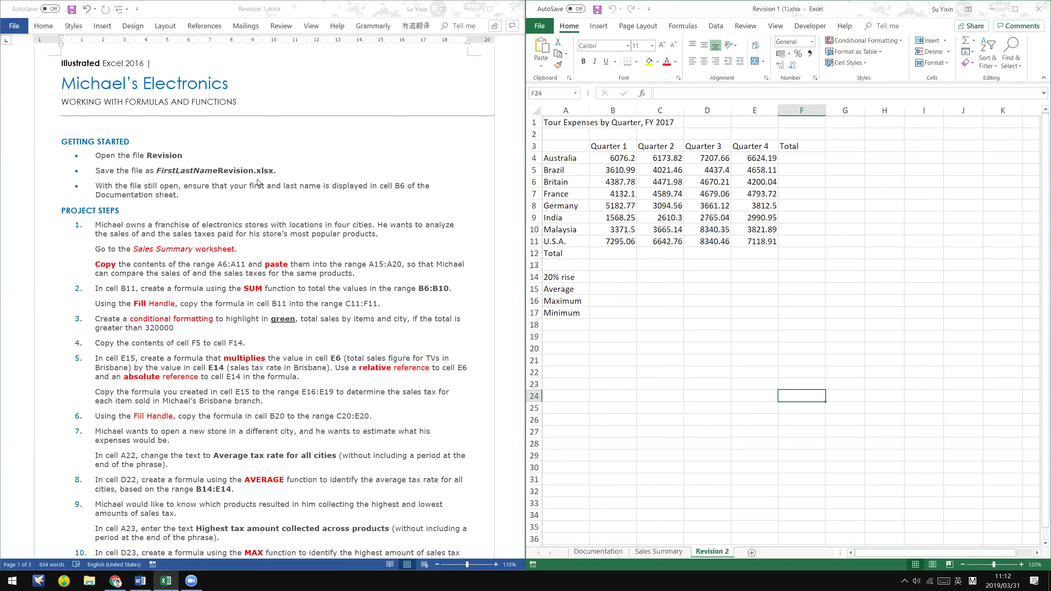
{"action": "left_click", "coordinate": [744, 284]}
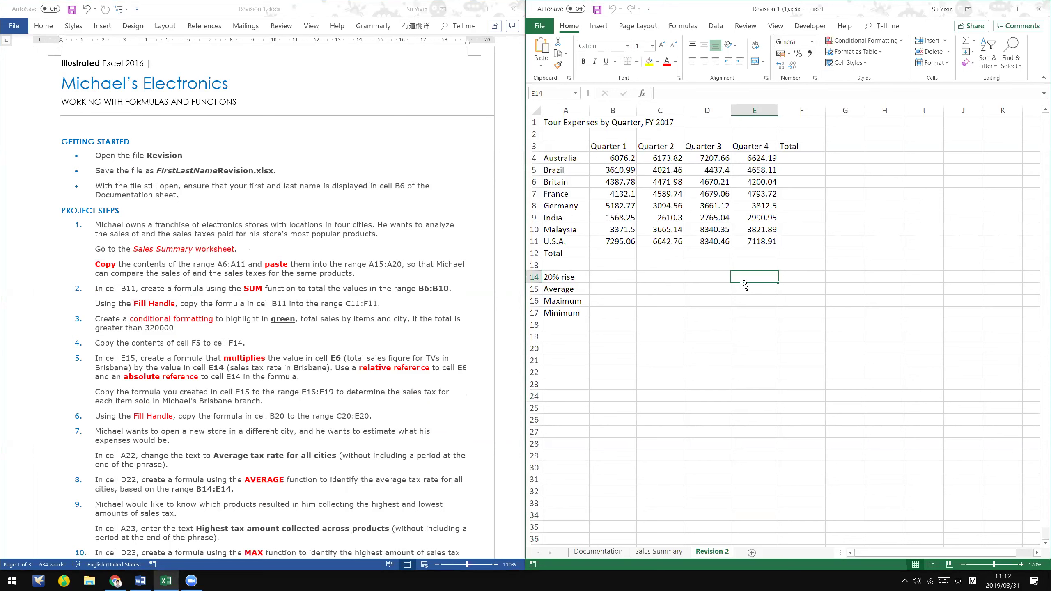
{"action": "left_click", "coordinate": [218, 235]}
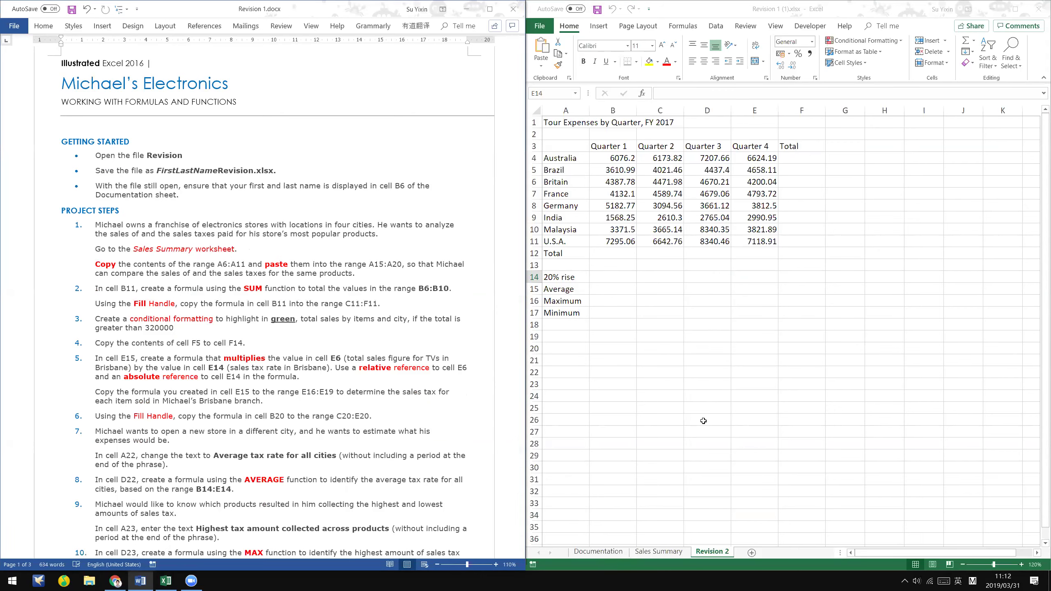
{"action": "left_click", "coordinate": [604, 552]}
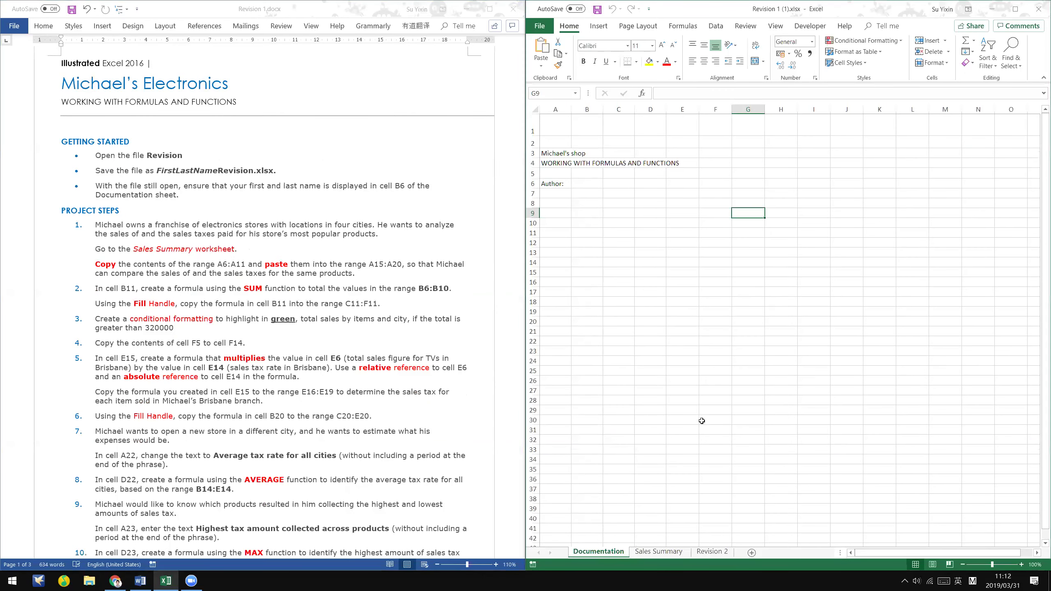
- Enter the author's name in cell B6 beside Author on Documentation
{"action": "left_click", "coordinate": [578, 185]}
{"action": "double_click", "coordinate": [579, 185]}
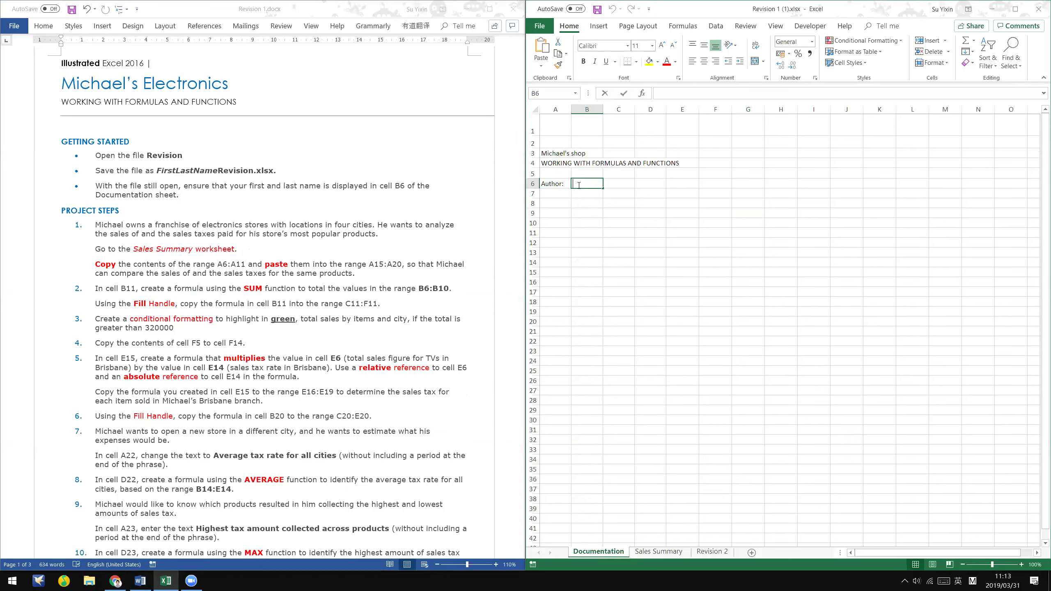
{"action": "key", "text": "ctrl+Return"}
- Read further down the instructions, then show the Sales Summary sheet
{"action": "left_click", "coordinate": [259, 316]}
{"action": "scroll", "coordinate": [260, 315], "scroll_direction": "down", "scroll_amount": 1}
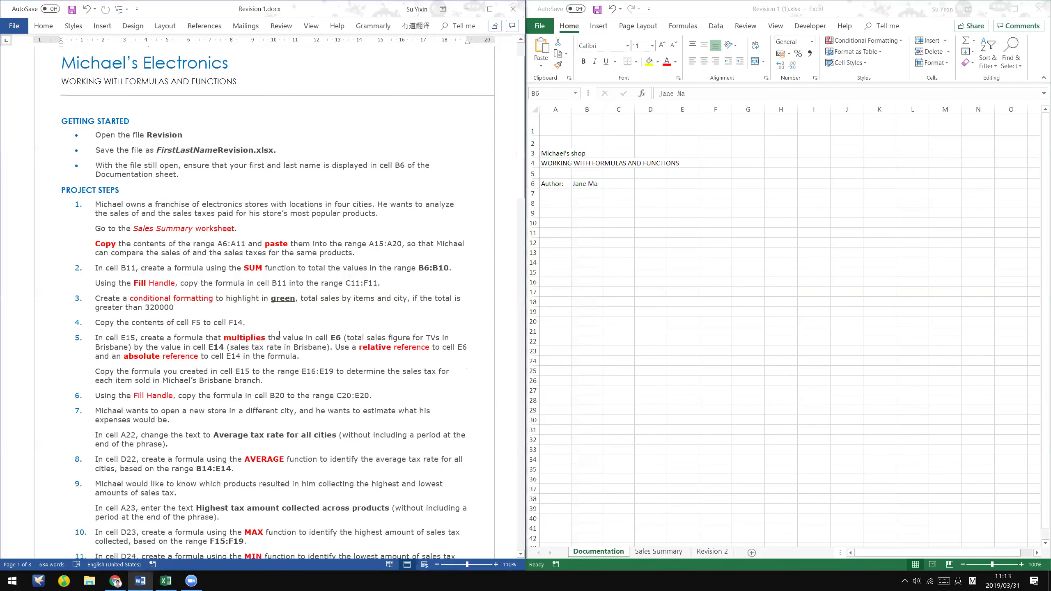
{"action": "scroll", "coordinate": [280, 334], "scroll_direction": "down", "scroll_amount": 4}
{"action": "scroll", "coordinate": [293, 352], "scroll_direction": "down", "scroll_amount": 3}
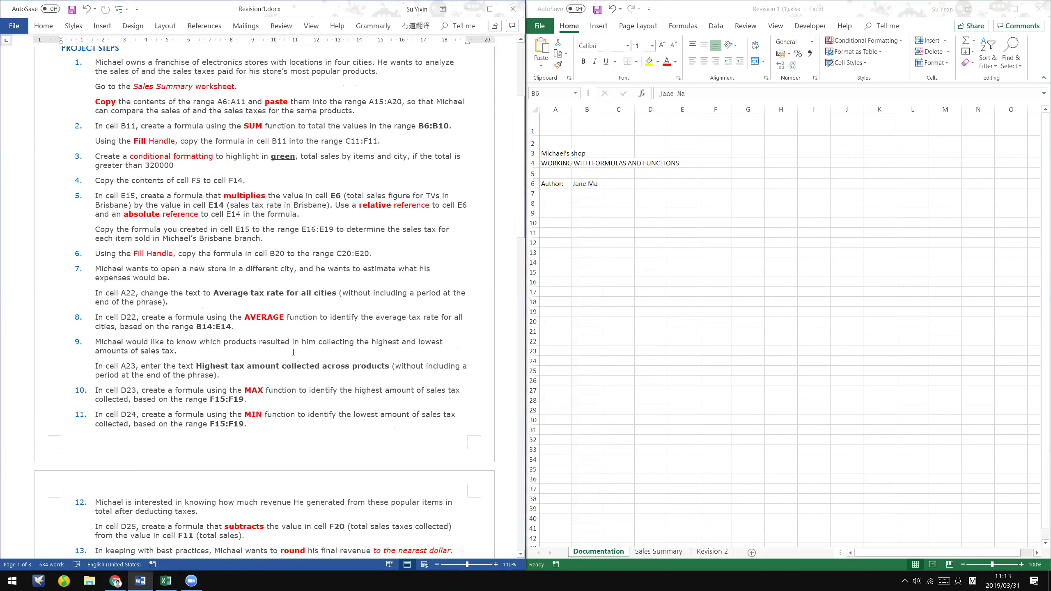
{"action": "left_click", "coordinate": [637, 344]}
{"action": "left_click", "coordinate": [664, 553]}
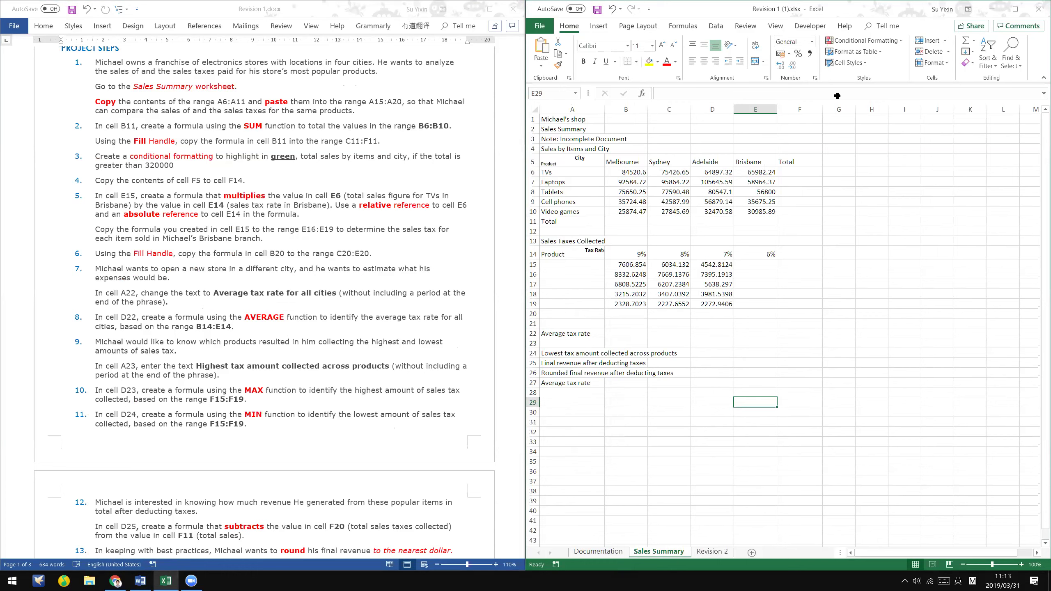
- Copy the labels A6:A11 and paste them as values into A15
{"action": "left_click", "coordinate": [838, 308]}
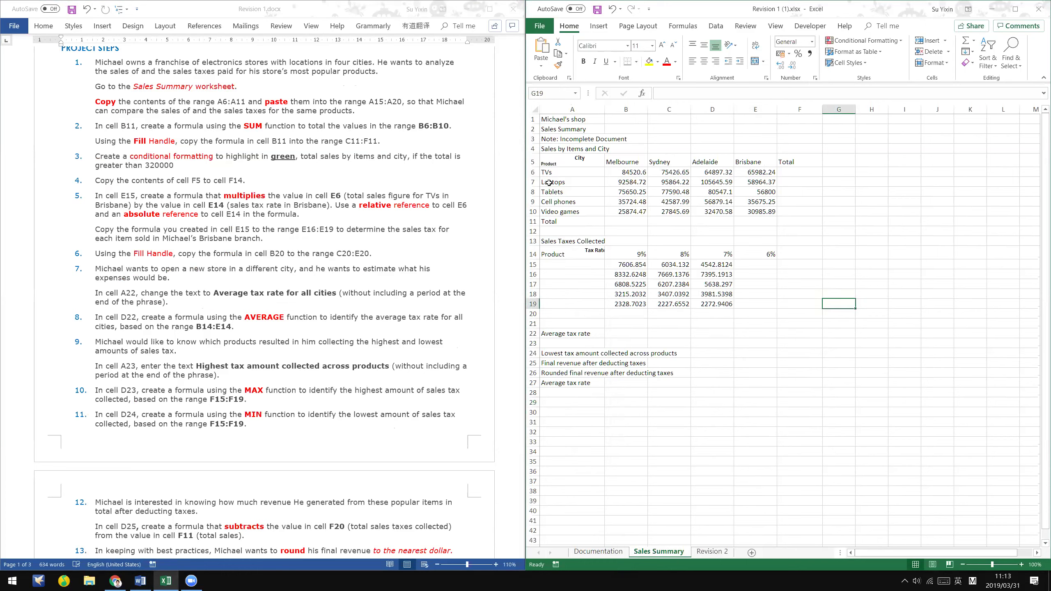
{"action": "left_click", "coordinate": [568, 173]}
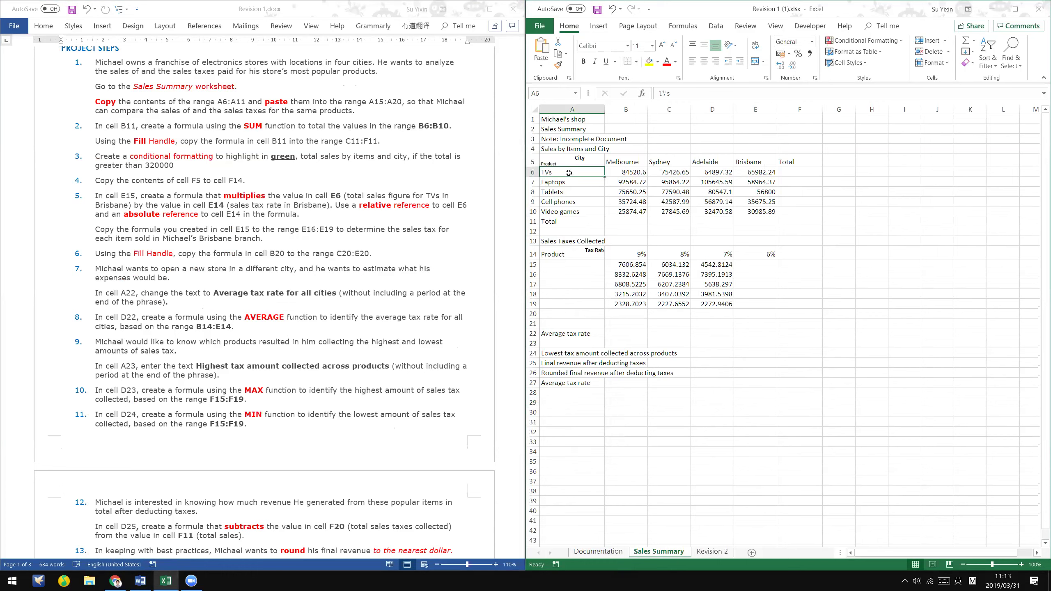
{"action": "left_click_drag", "start_coordinate": [569, 174], "coordinate": [584, 221]}
{"action": "right_click", "coordinate": [584, 186]}
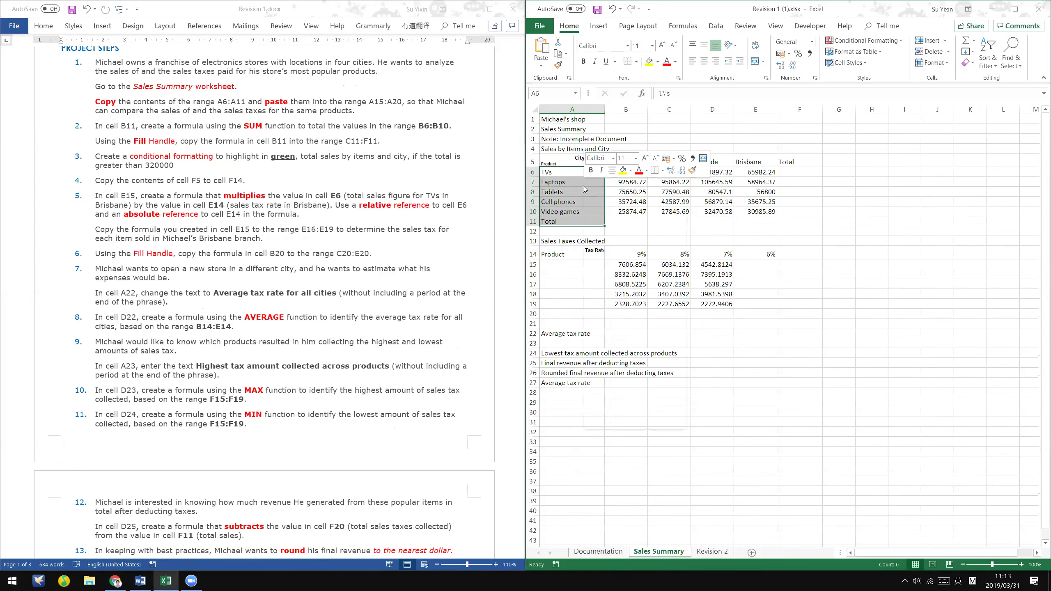
{"action": "left_click", "coordinate": [621, 209]}
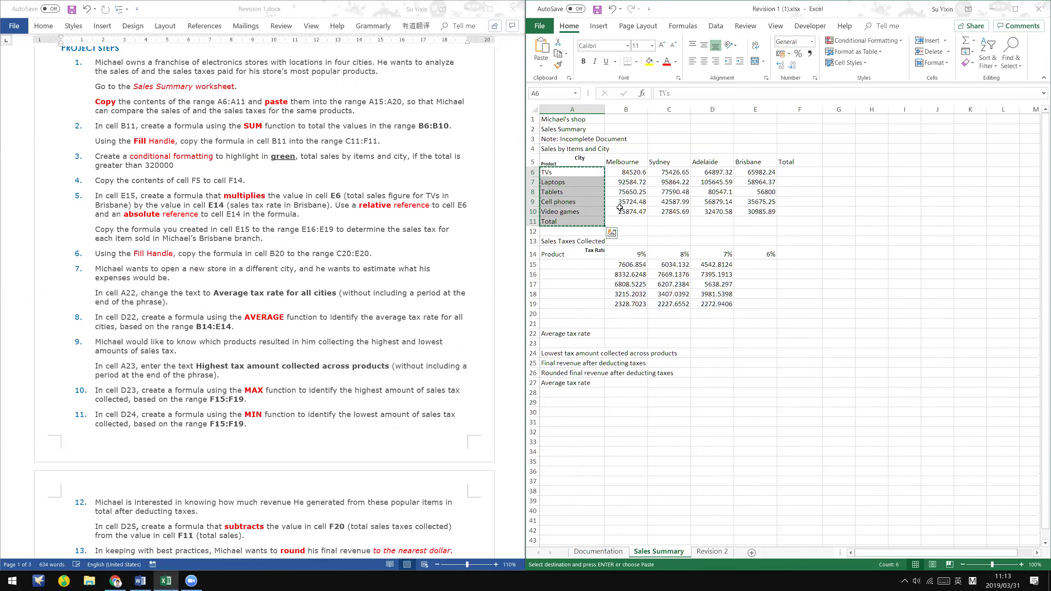
{"action": "left_click", "coordinate": [569, 263]}
{"action": "scroll", "coordinate": [569, 263], "scroll_direction": "down", "scroll_amount": 1}
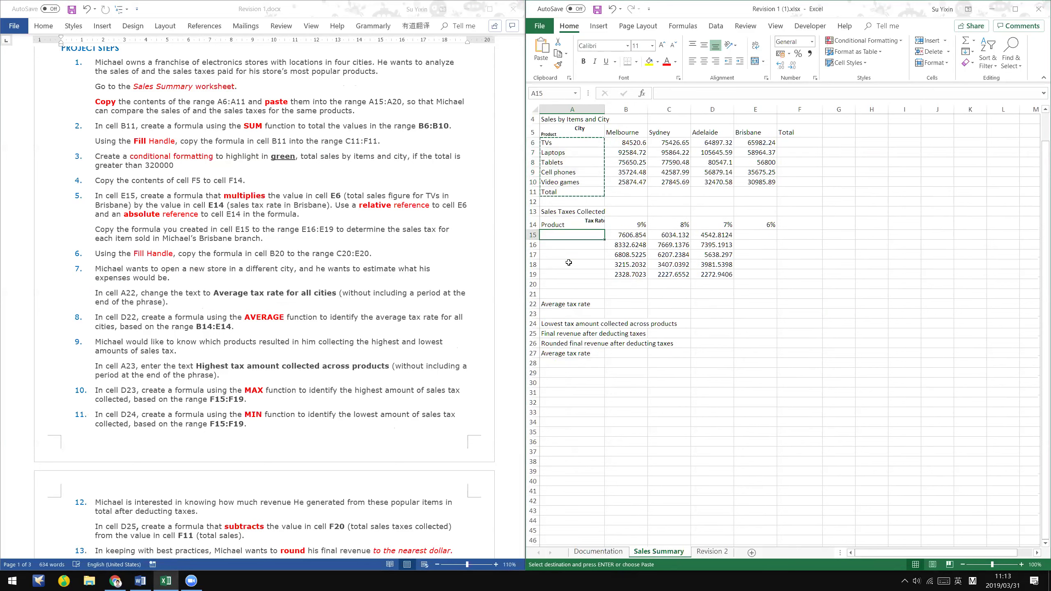
{"action": "right_click", "coordinate": [568, 238]}
{"action": "left_click", "coordinate": [588, 281]}
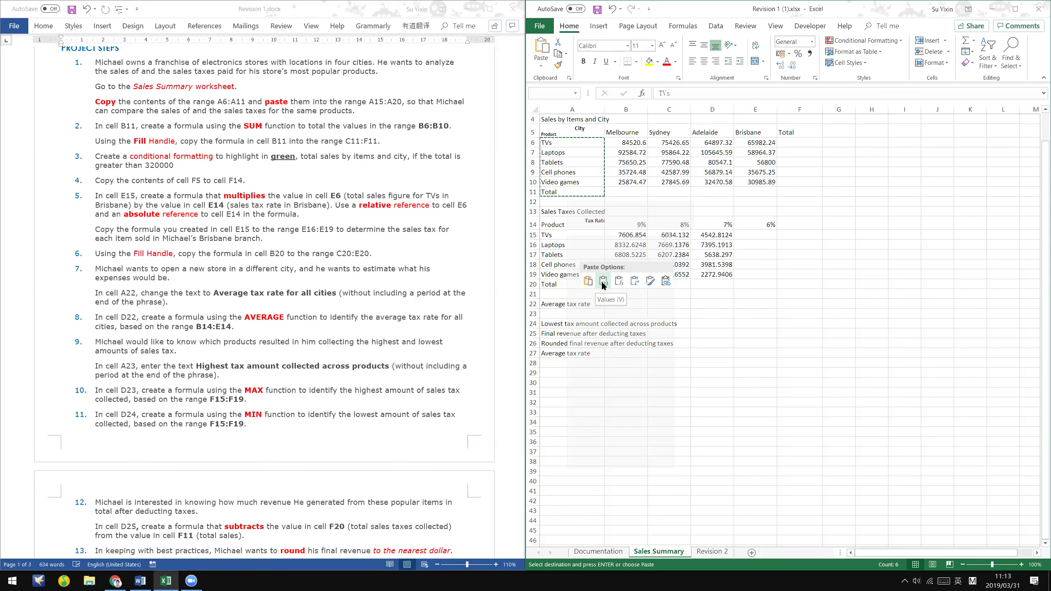
{"action": "left_click", "coordinate": [603, 281]}
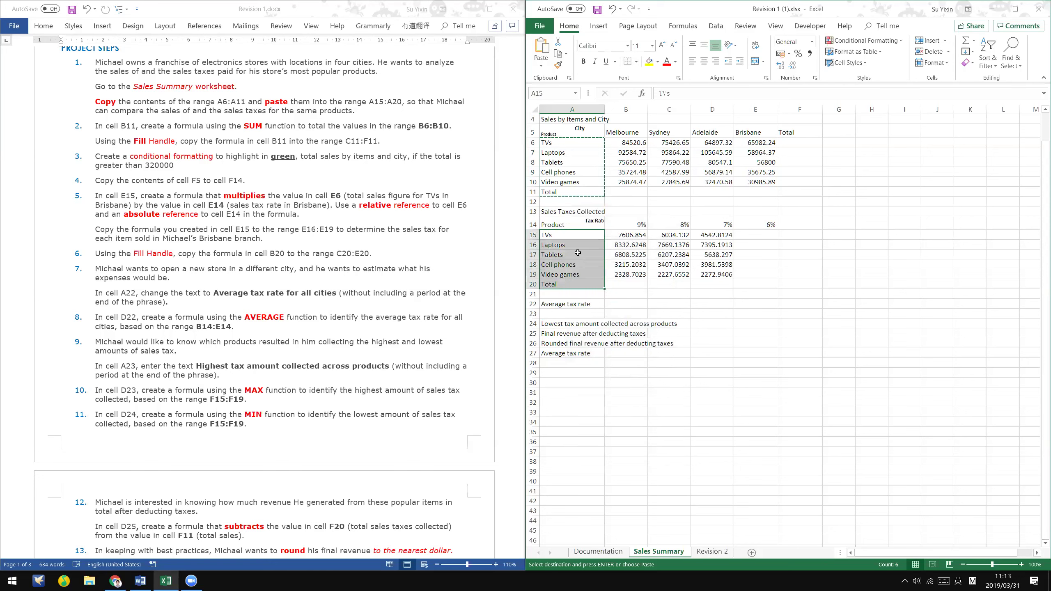
- Check the pasted Cell phones label in A18 and select B11 for the Melbourne total
{"action": "left_click", "coordinate": [319, 215]}
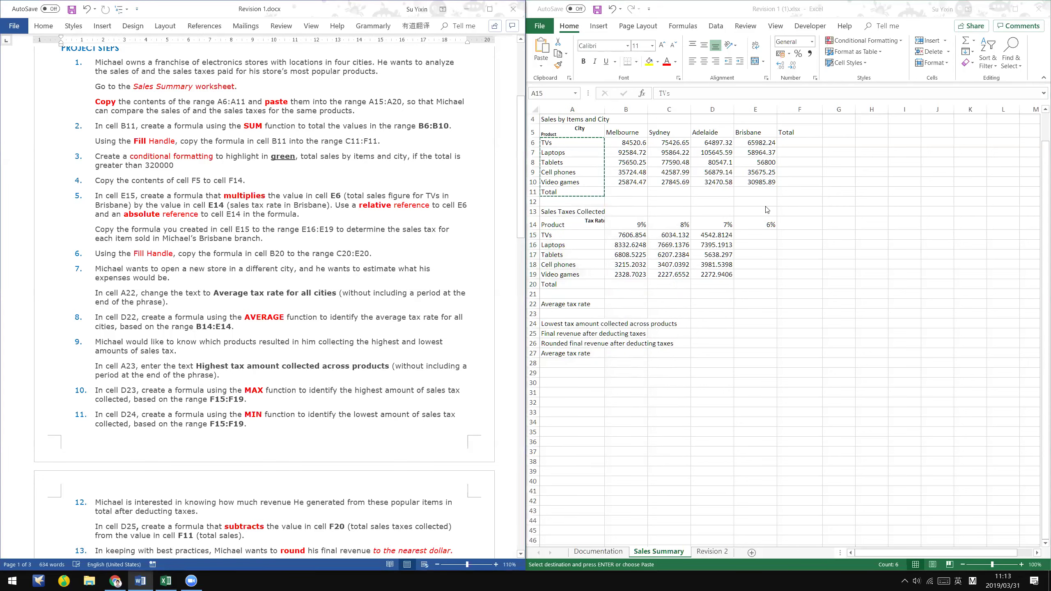
{"action": "left_click", "coordinate": [577, 245]}
{"action": "left_click", "coordinate": [576, 162]}
{"action": "left_click", "coordinate": [559, 265]}
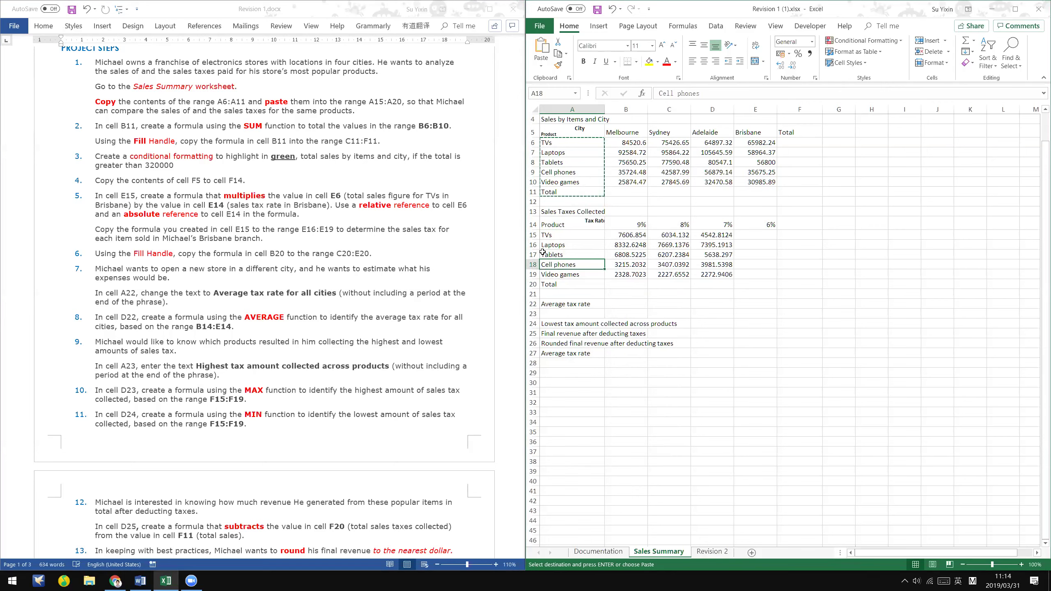
{"action": "key", "text": "alt+Tab"}
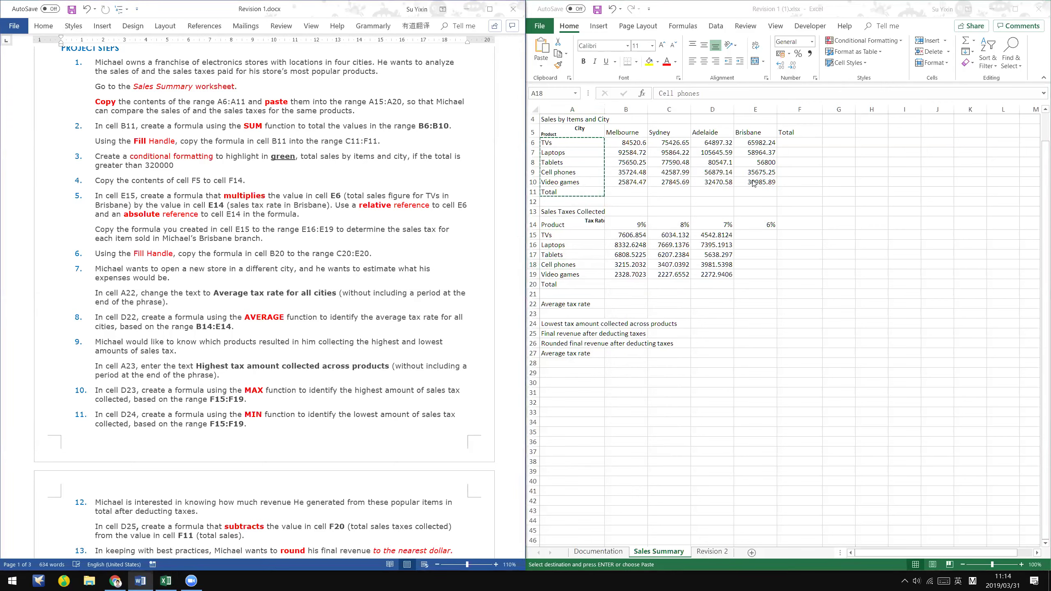
{"action": "key", "text": "alt+Tab"}
{"action": "left_click", "coordinate": [627, 189]}
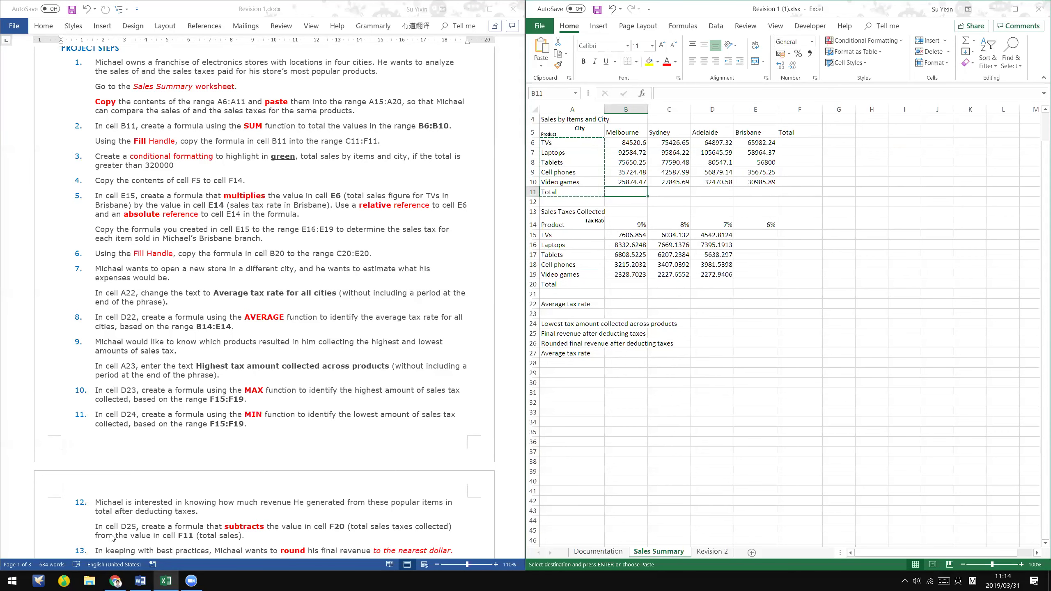
{"action": "left_click", "coordinate": [115, 581]}
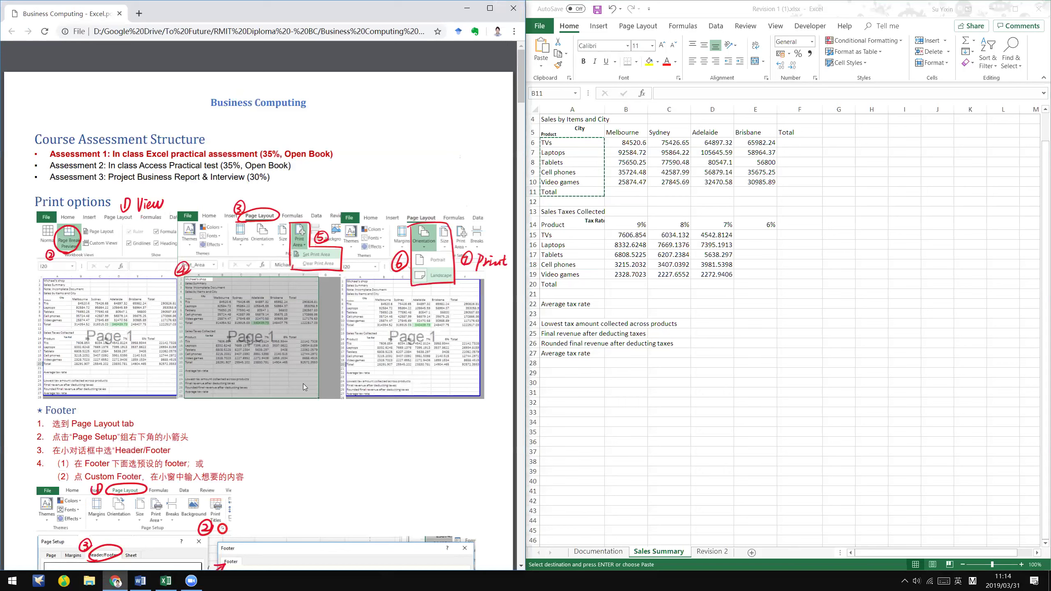
- Scroll the course notes to the AutoSum page and select the Melbourne sales B6:B10
{"action": "scroll", "coordinate": [303, 384], "scroll_direction": "down", "scroll_amount": 6}
{"action": "scroll", "coordinate": [119, 152], "scroll_direction": "up", "scroll_amount": 1}
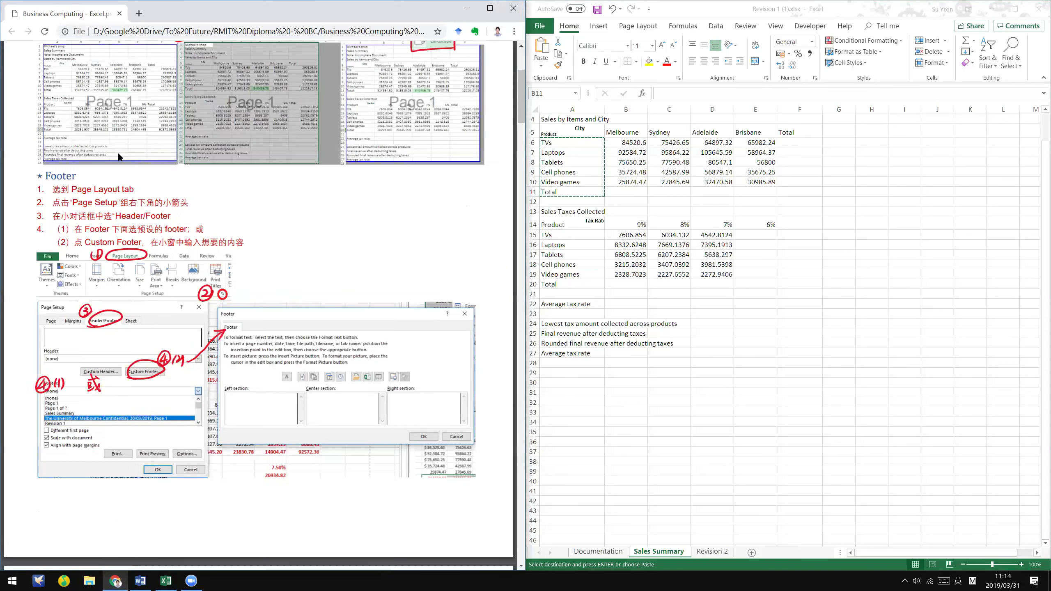
{"action": "scroll", "coordinate": [420, 474], "scroll_direction": "up", "scroll_amount": 5}
{"action": "scroll", "coordinate": [420, 474], "scroll_direction": "down", "scroll_amount": 2}
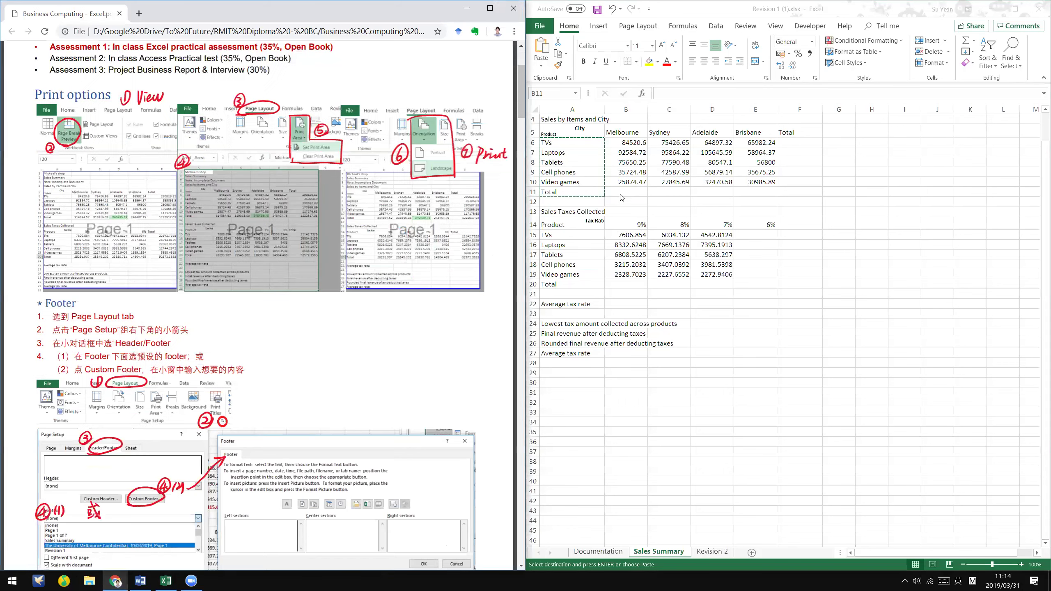
{"action": "scroll", "coordinate": [185, 227], "scroll_direction": "down", "scroll_amount": 11}
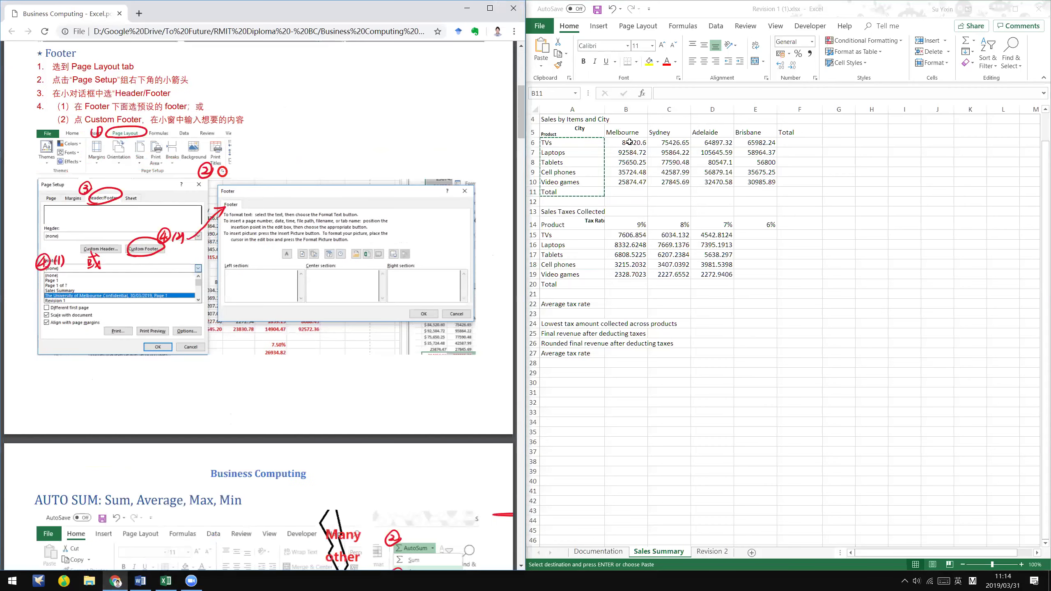
{"action": "scroll", "coordinate": [184, 226], "scroll_direction": "down", "scroll_amount": 5}
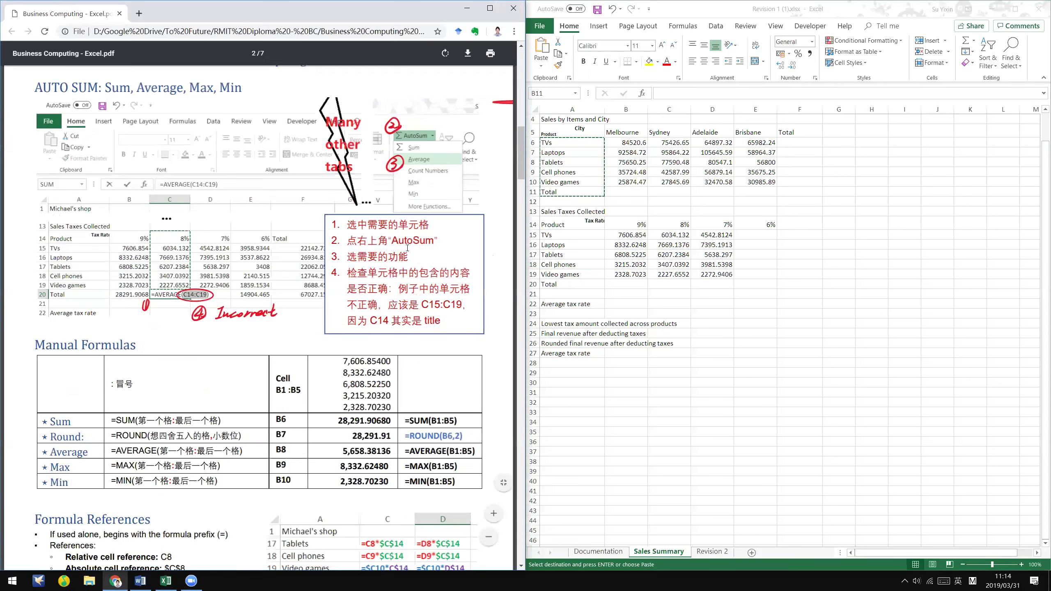
{"action": "left_click", "coordinate": [691, 133]}
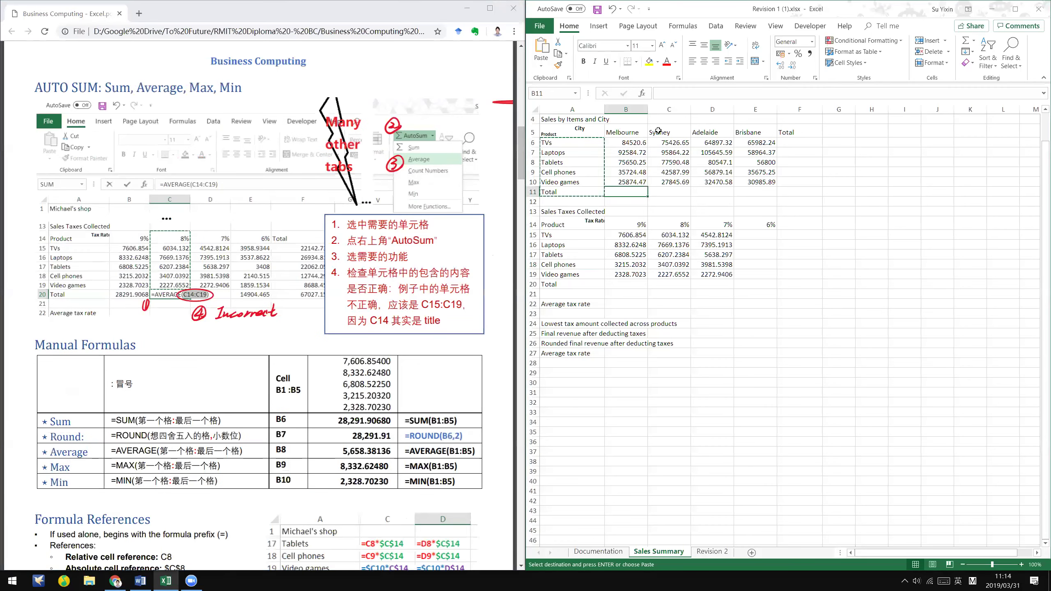
{"action": "left_click_drag", "start_coordinate": [638, 143], "coordinate": [642, 185]}
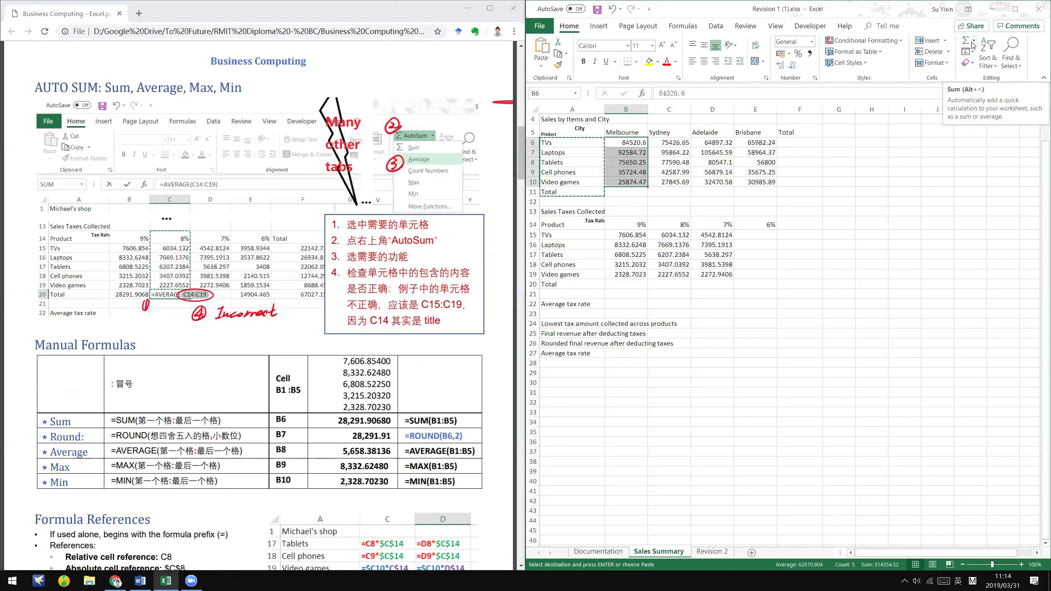
- AutoSum the Melbourne sales into B11 and correct its range to =SUM(B6:B10)
{"action": "left_click", "coordinate": [972, 44]}
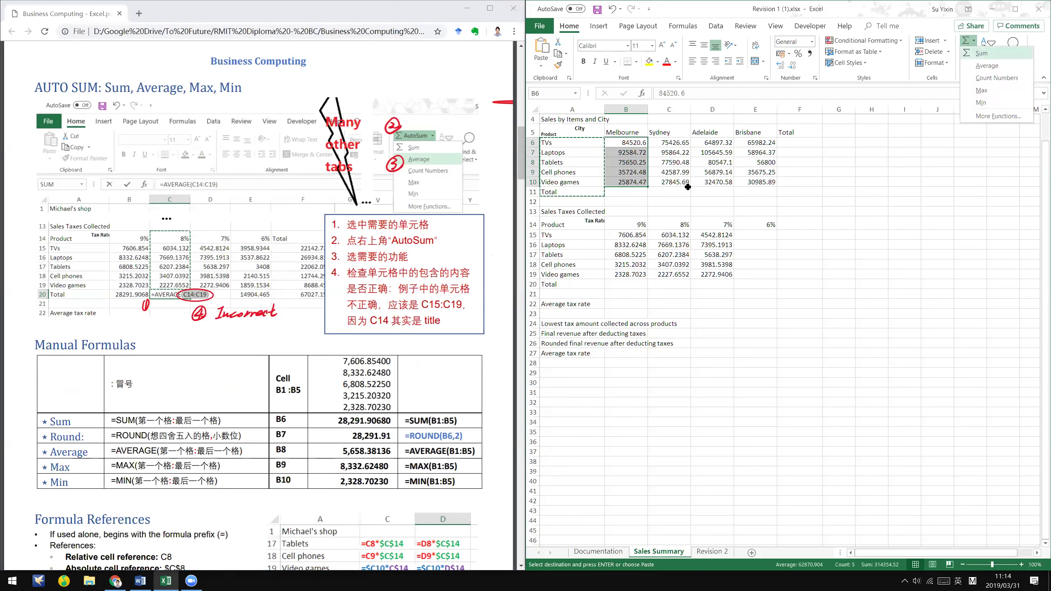
{"action": "key", "text": "Return"}
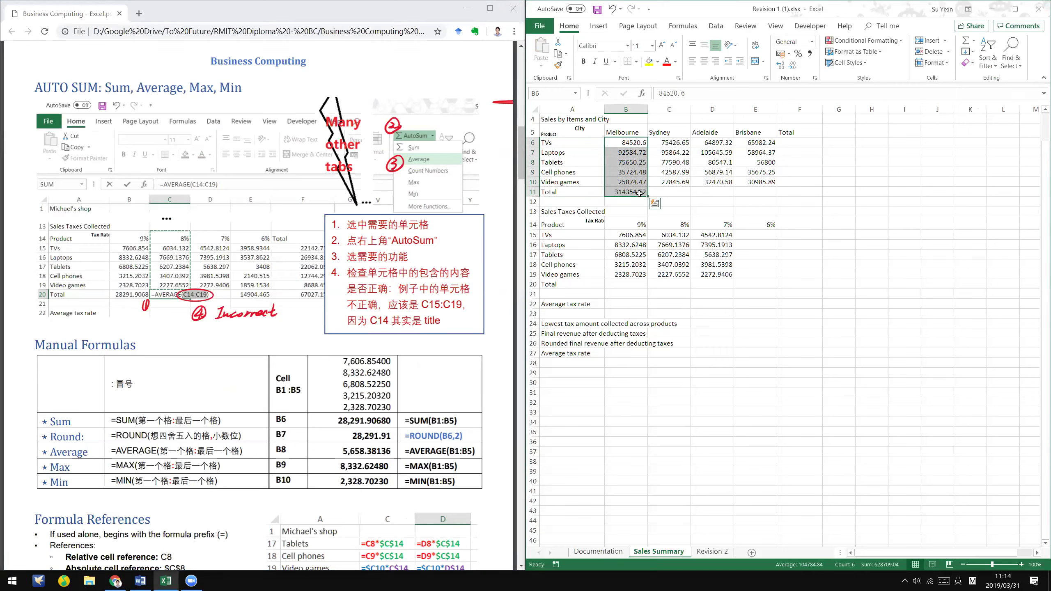
{"action": "left_click", "coordinate": [639, 193]}
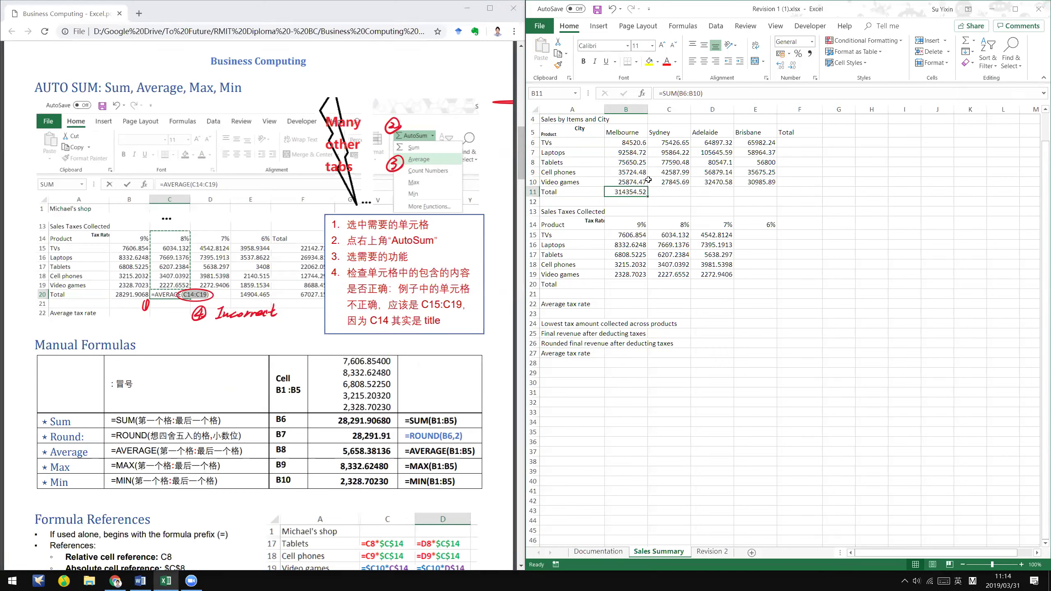
{"action": "left_click", "coordinate": [712, 90]}
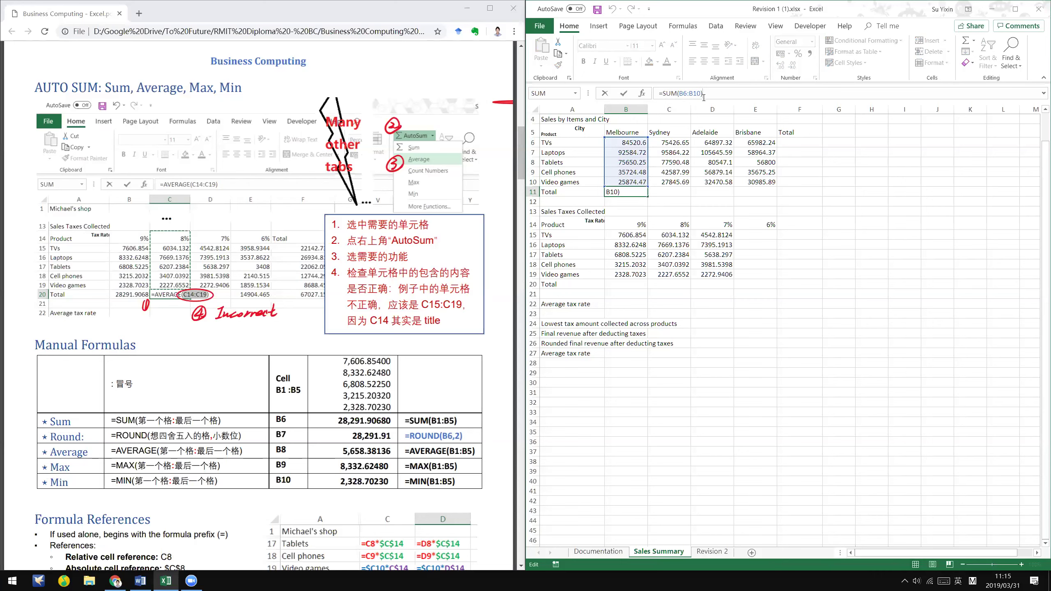
{"action": "key", "text": "Left"}
{"action": "key", "text": "Left"}
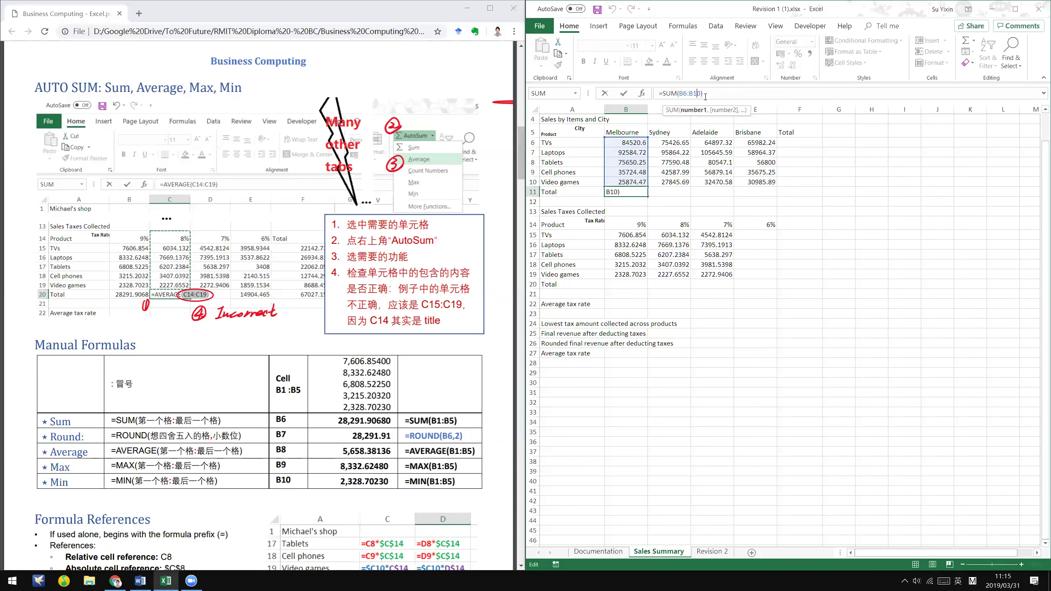
{"action": "key", "text": "Return"}
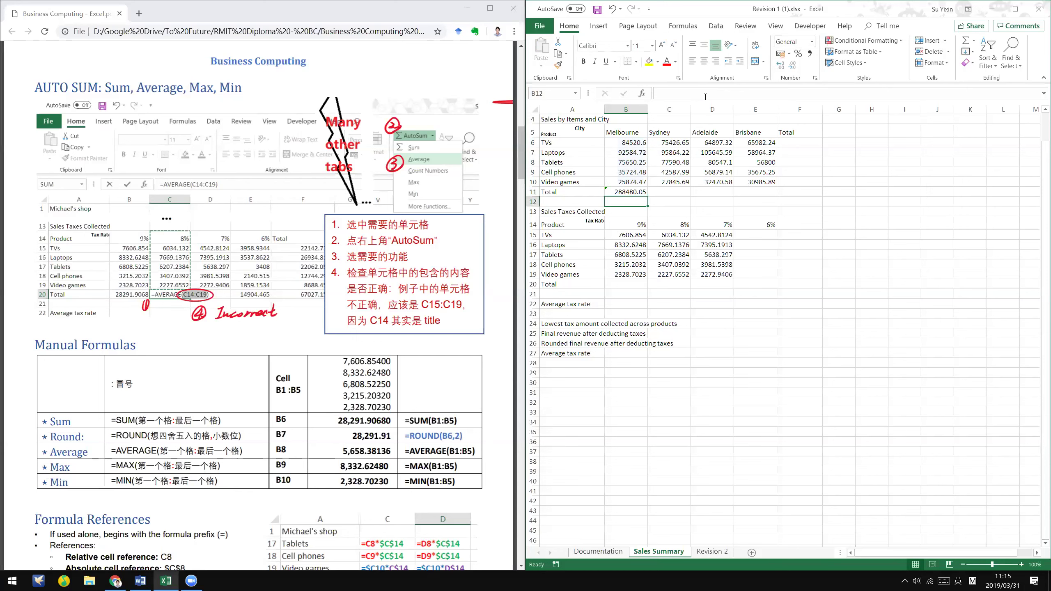
{"action": "key", "text": "Up"}
{"action": "left_click", "coordinate": [705, 96]}
{"action": "key", "text": "BackSpace"}
{"action": "type", "text": "1"}
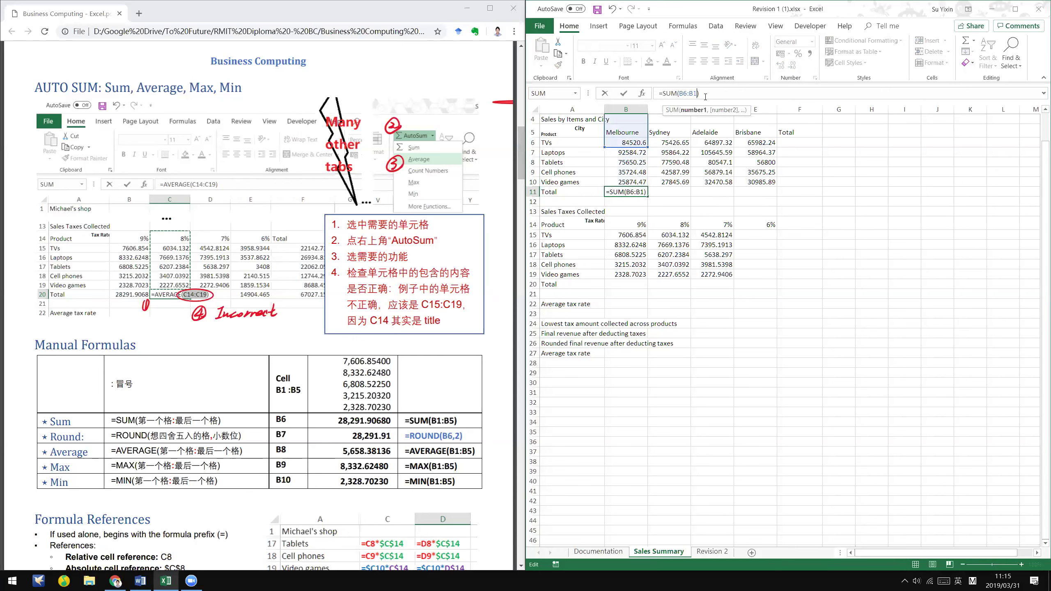
{"action": "type", "text": "0"}
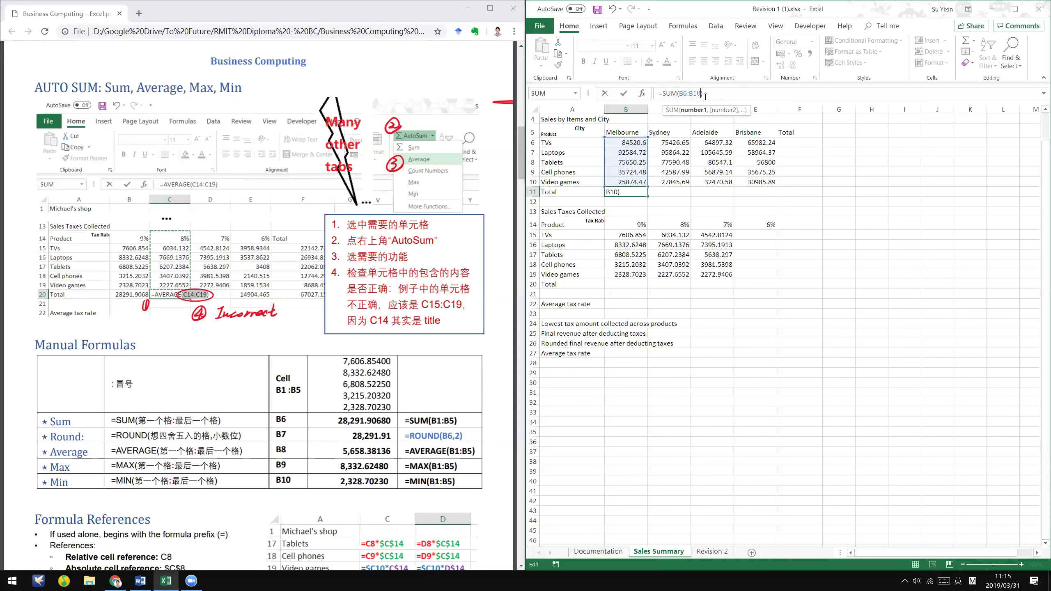
{"action": "key", "text": "ctrl+Return"}
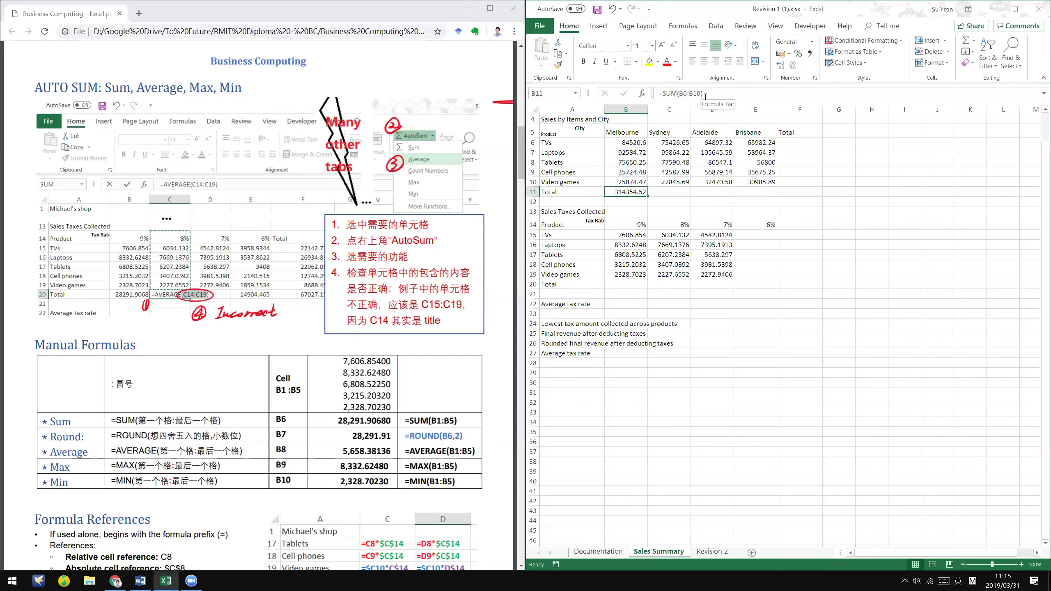
- Try adding A1 and C9 to the B11 formula, then cancel that edit
{"action": "left_click", "coordinate": [783, 163]}
{"action": "left_click", "coordinate": [627, 196]}
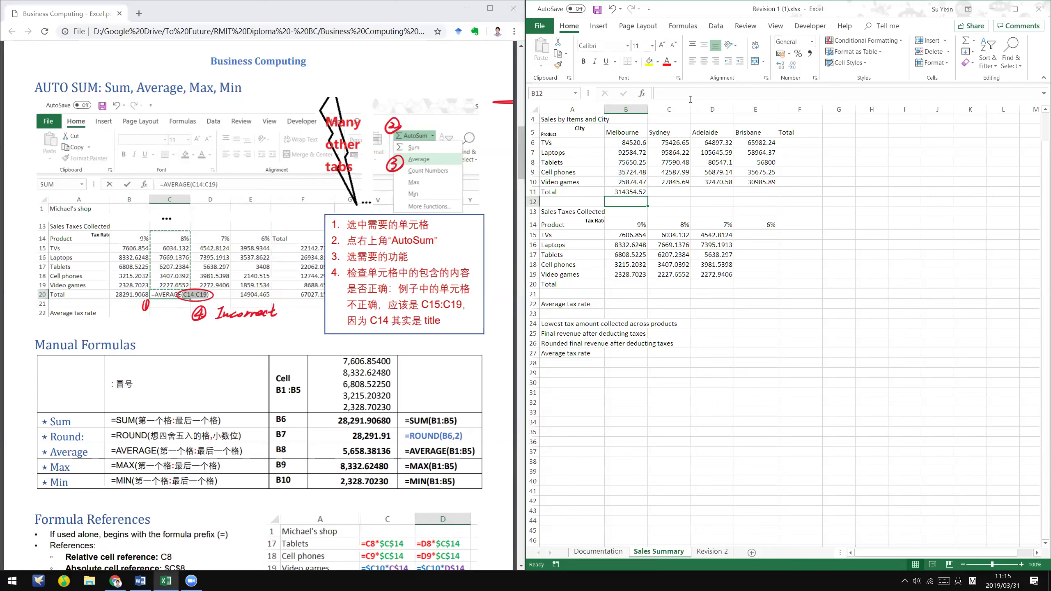
{"action": "left_click", "coordinate": [707, 92]}
{"action": "left_click", "coordinate": [706, 92]}
{"action": "type", "text": "+A1+"}
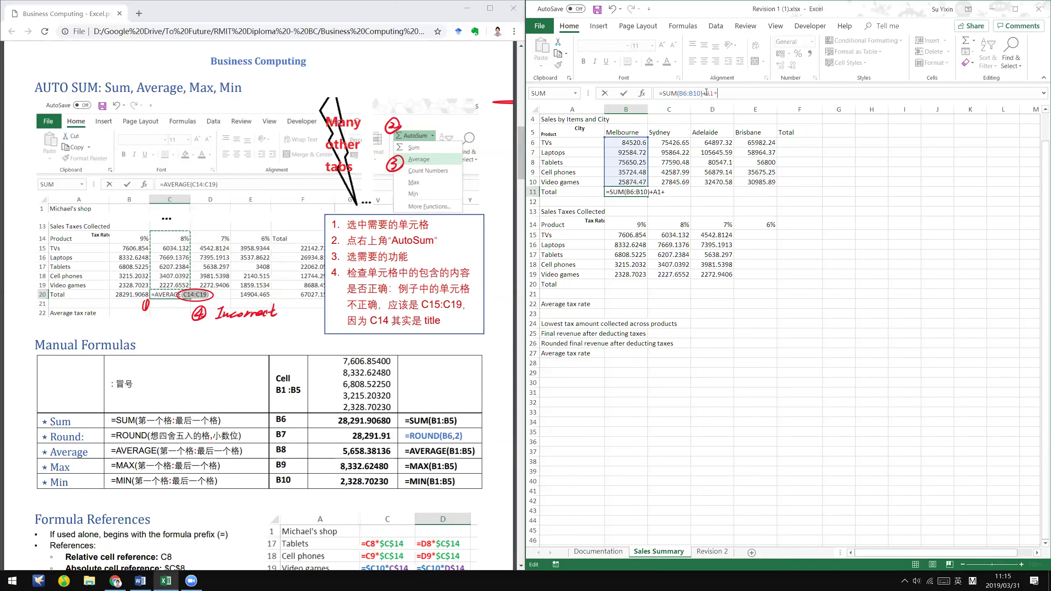
{"action": "type", "text": "A2"}
{"action": "key", "text": "BackSpace"}
{"action": "key", "text": "BackSpace"}
{"action": "left_click", "coordinate": [658, 170]}
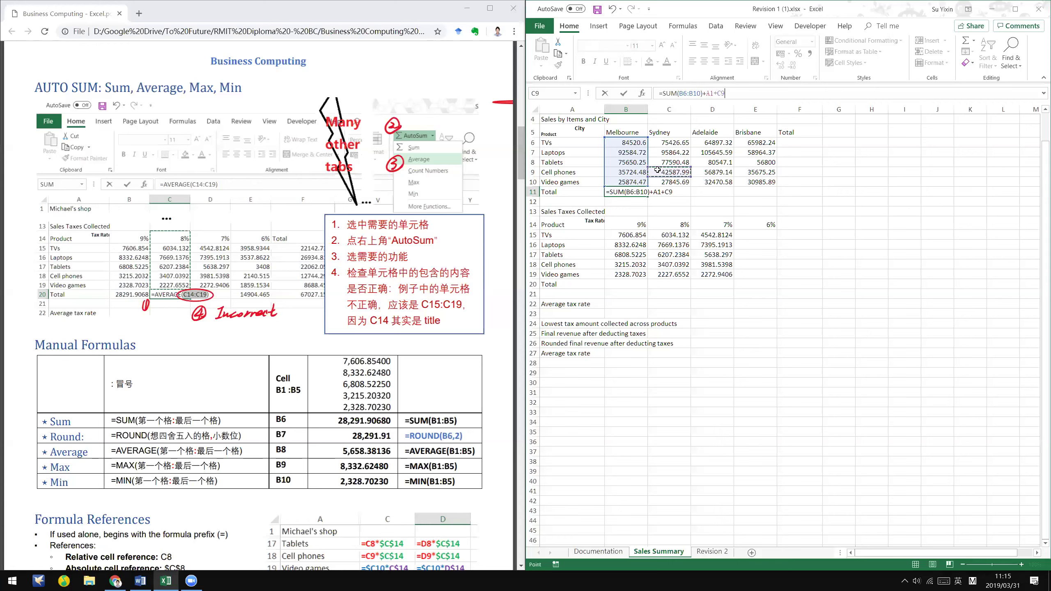
{"action": "key", "text": "Escape"}
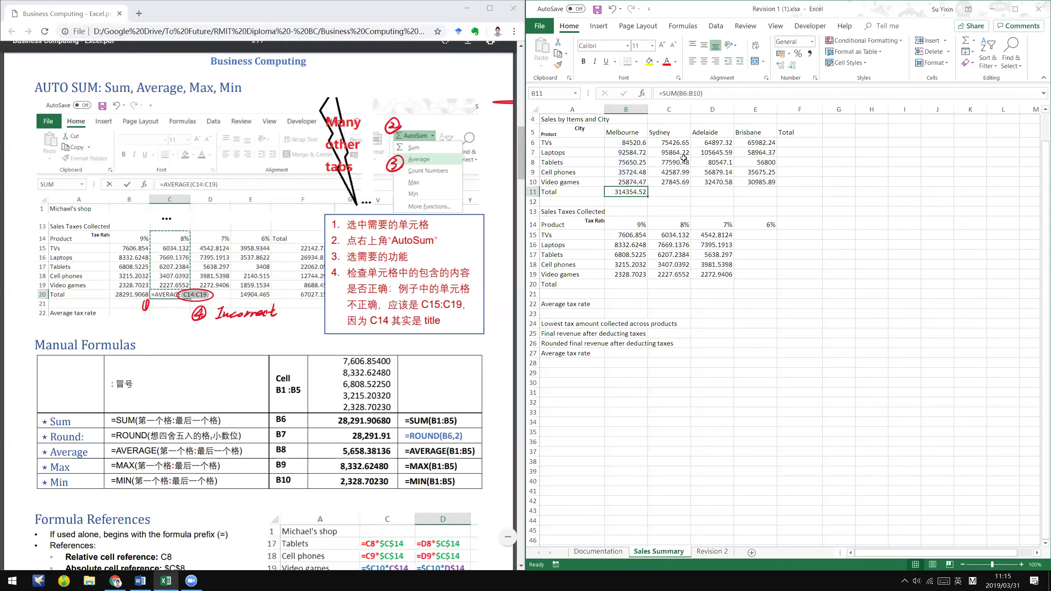
{"action": "left_click", "coordinate": [973, 43]}
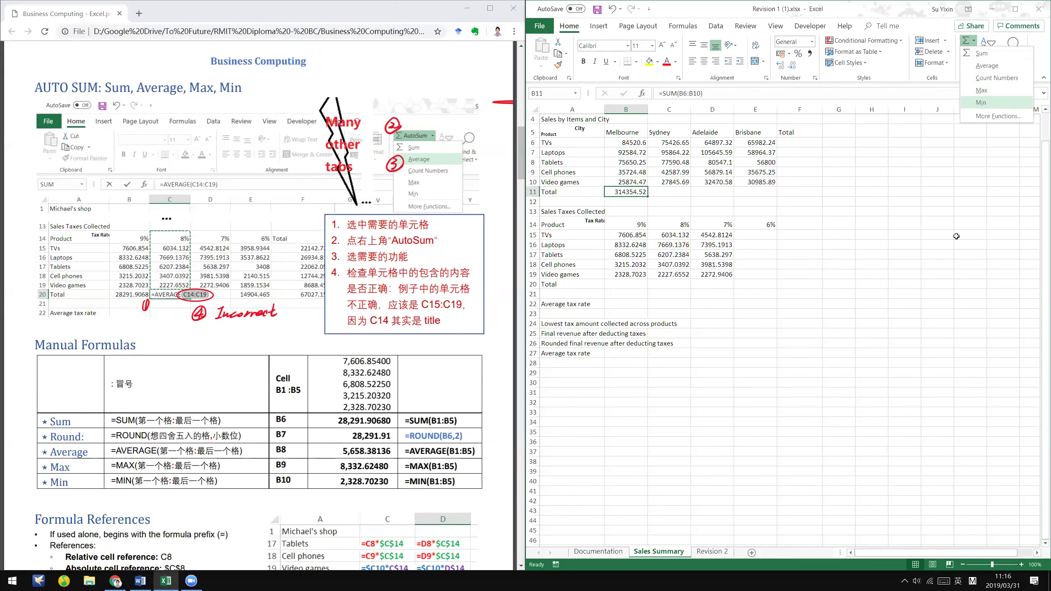
{"action": "left_click", "coordinate": [456, 338]}
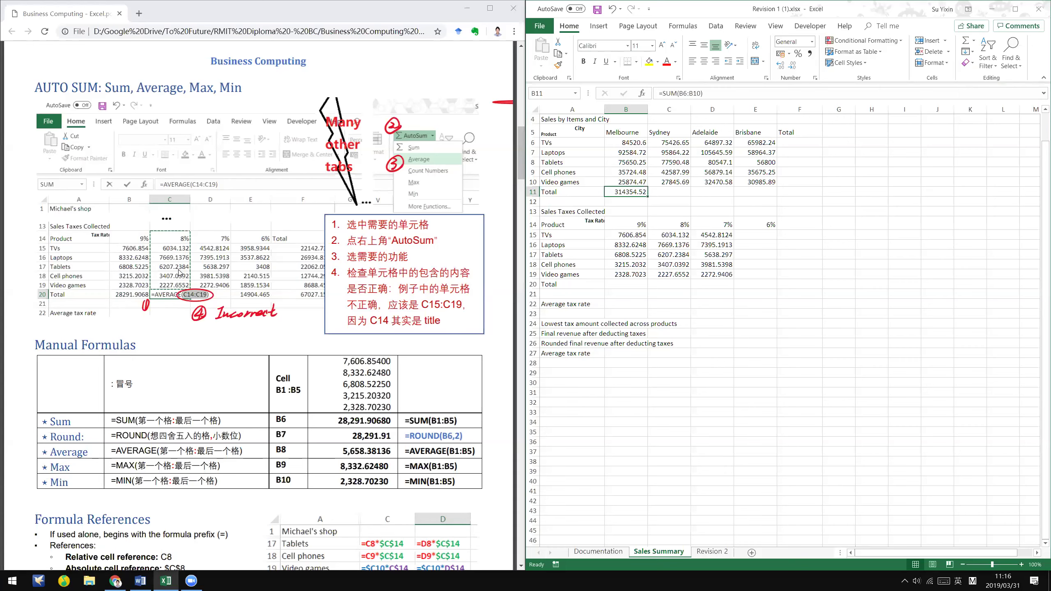
{"action": "scroll", "coordinate": [182, 271], "scroll_direction": "down", "scroll_amount": 2}
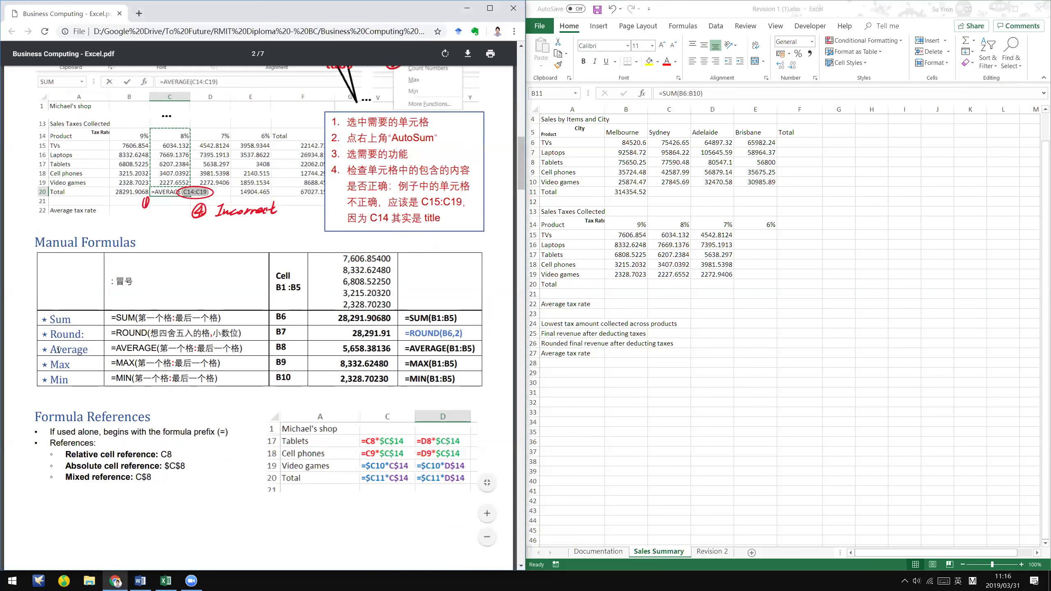
{"action": "left_click_drag", "start_coordinate": [51, 317], "coordinate": [80, 294]}
{"action": "left_click", "coordinate": [82, 293]}
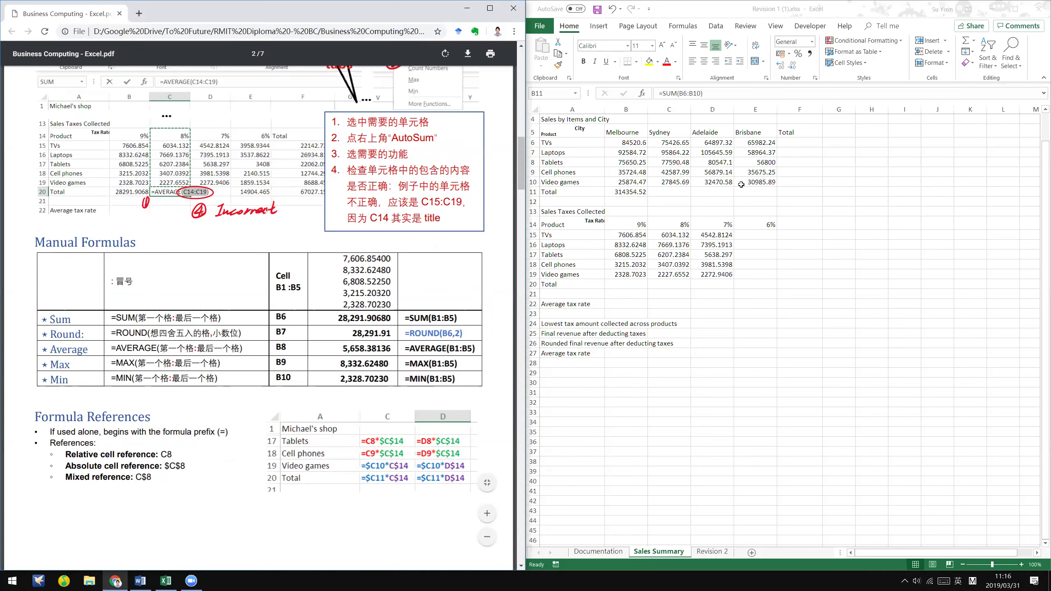
- Select C11 for the Sydney total, discarding a stray equals sign
{"action": "key", "text": "alt+Tab"}
{"action": "left_click", "coordinate": [676, 192]}
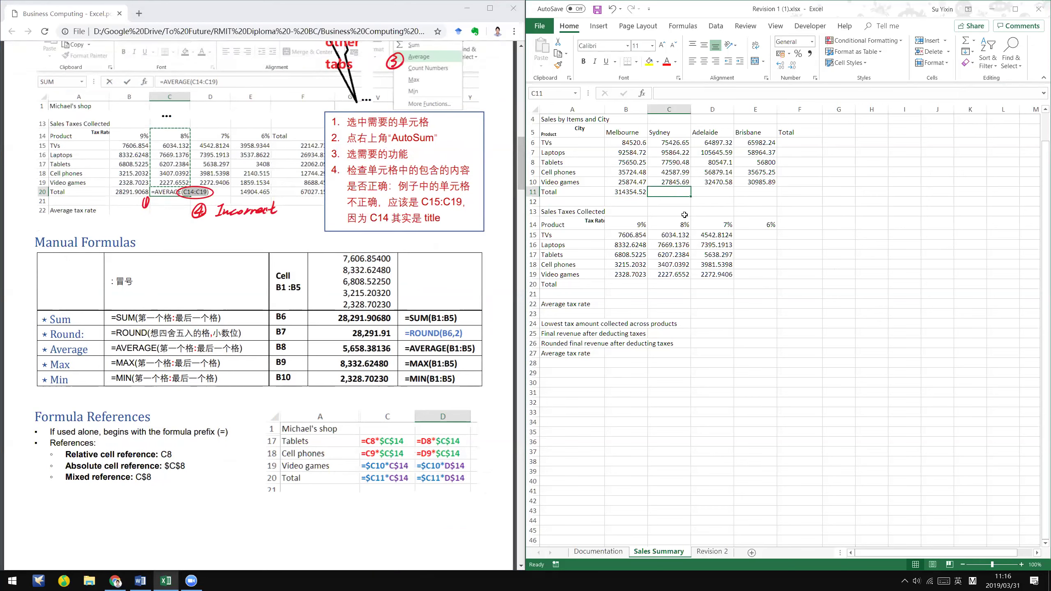
{"action": "type", "text": "="}
{"action": "key", "text": "BackSpace"}
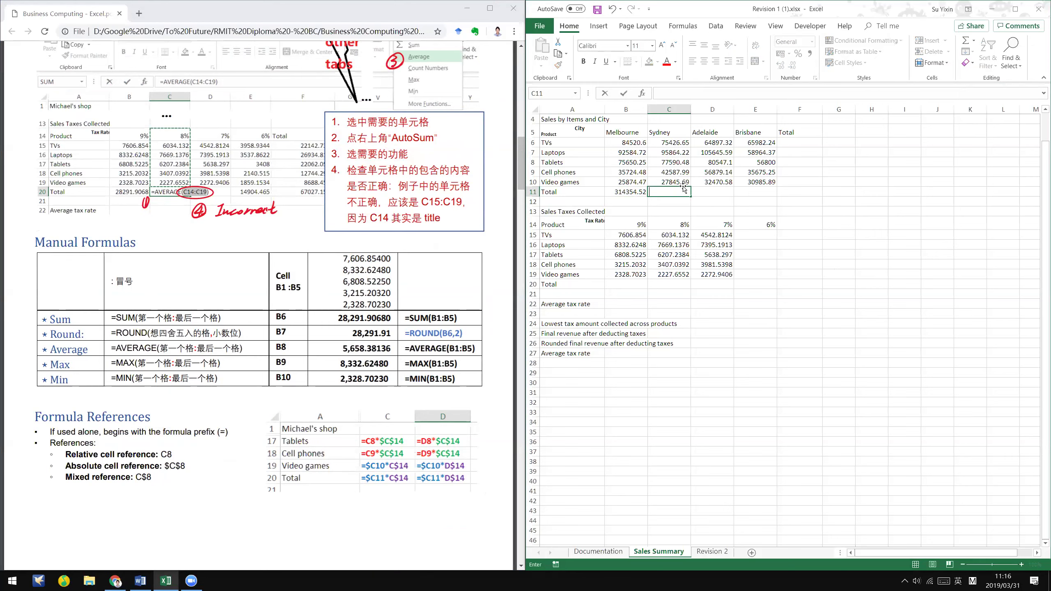
{"action": "key", "text": "Up"}
{"action": "left_click", "coordinate": [680, 191]}
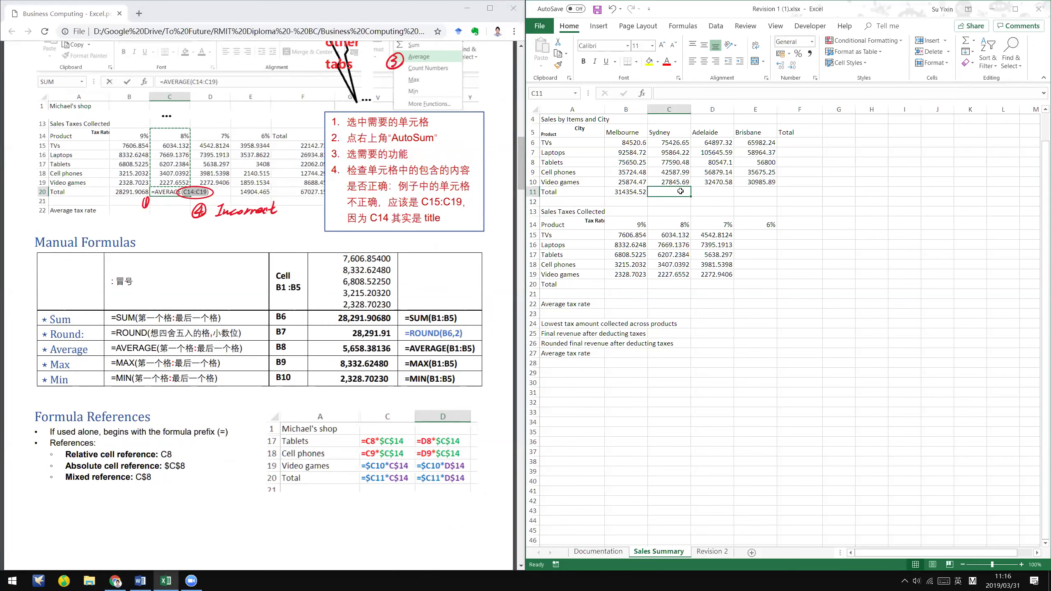
- Enter =SUM(C6:C10) in C11 and compare it with the B11 formula
{"action": "type", "text": "="}
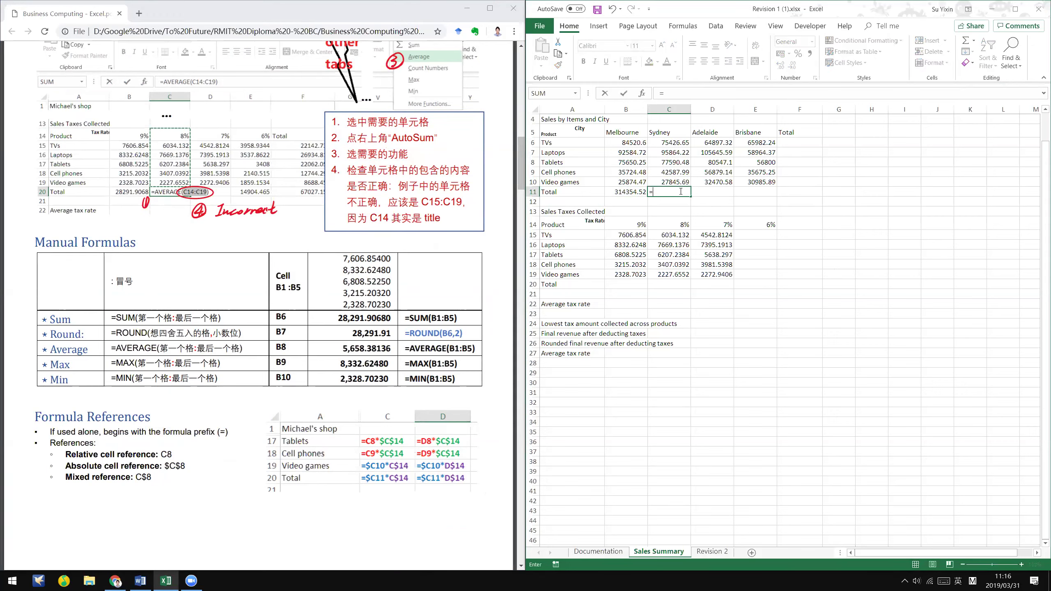
{"action": "type", "text": "("}
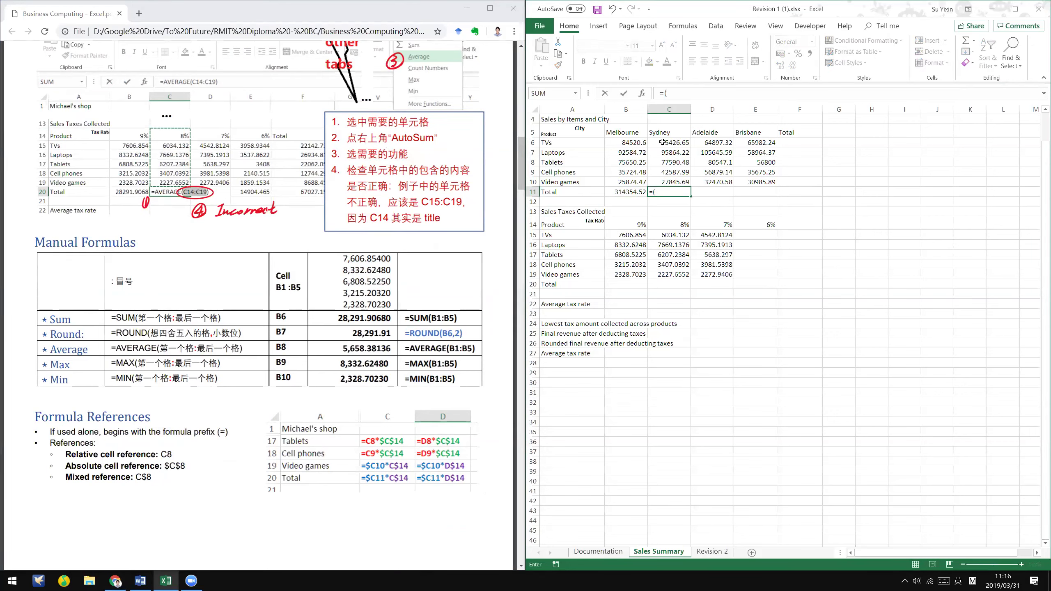
{"action": "left_click_drag", "start_coordinate": [662, 142], "coordinate": [662, 178]}
{"action": "type", "text": ")"}
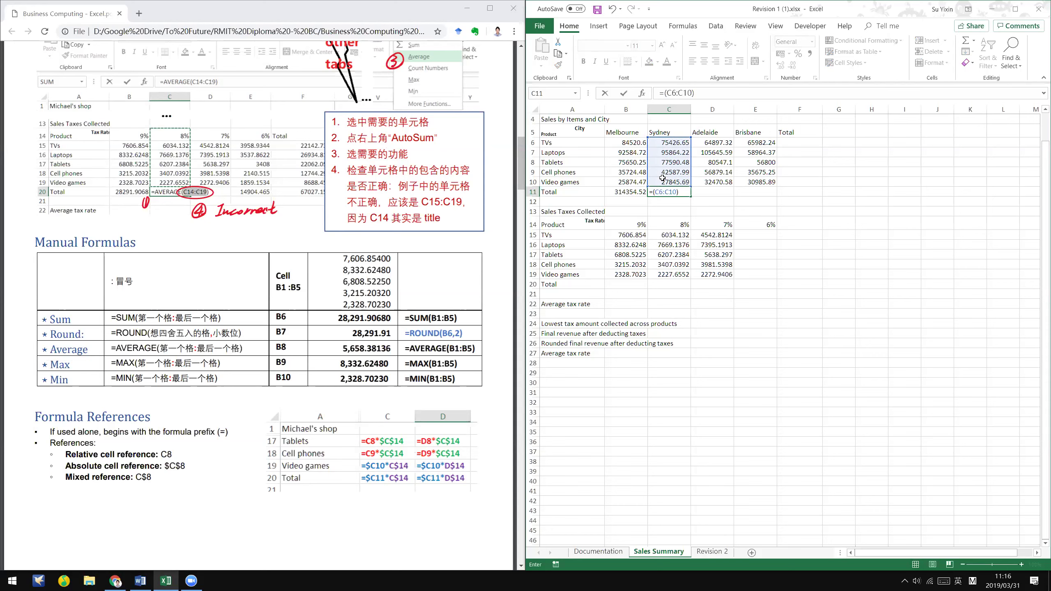
{"action": "left_click", "coordinate": [664, 98]}
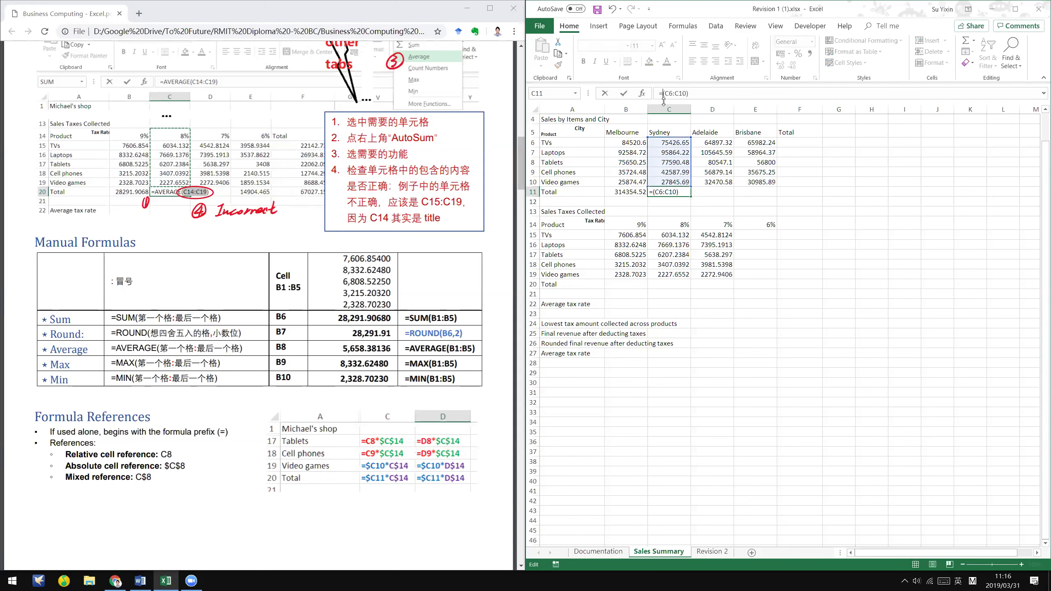
{"action": "type", "text": "SUM"}
{"action": "key", "text": "Return"}
{"action": "left_click", "coordinate": [652, 189]}
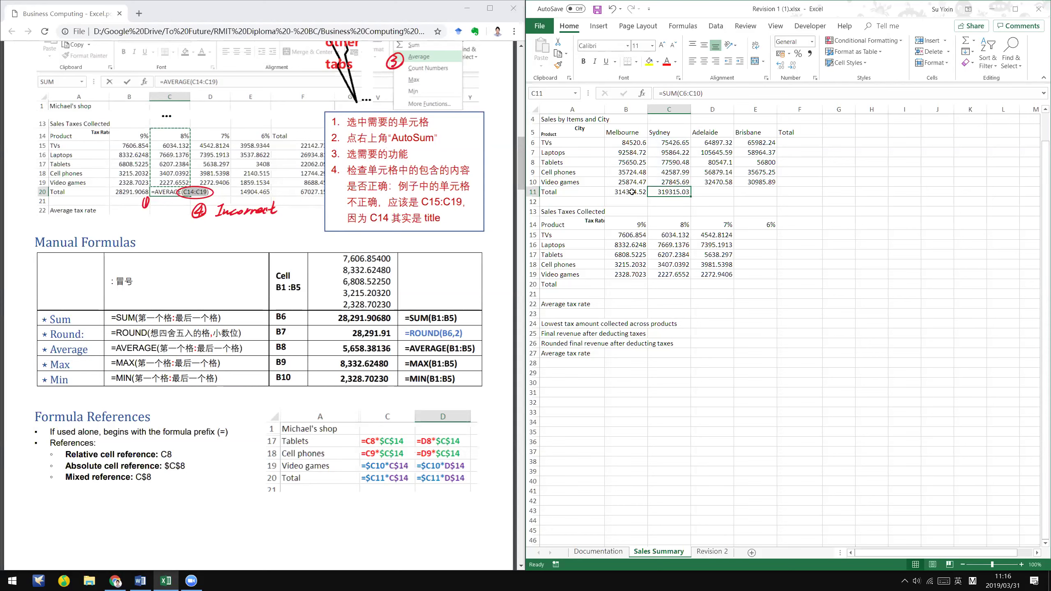
{"action": "key", "text": "Left"}
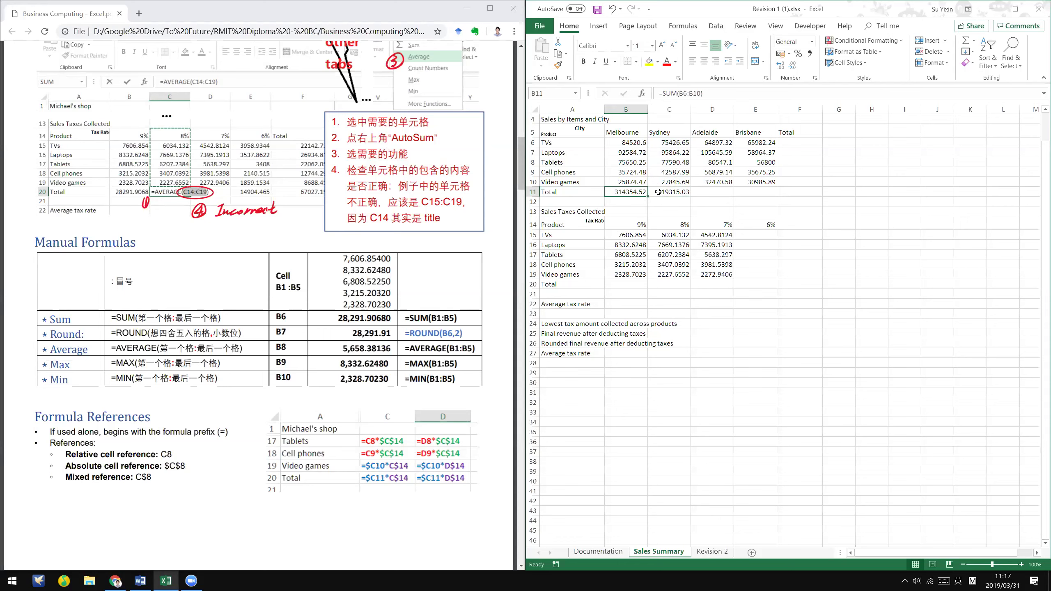
{"action": "left_click", "coordinate": [658, 192]}
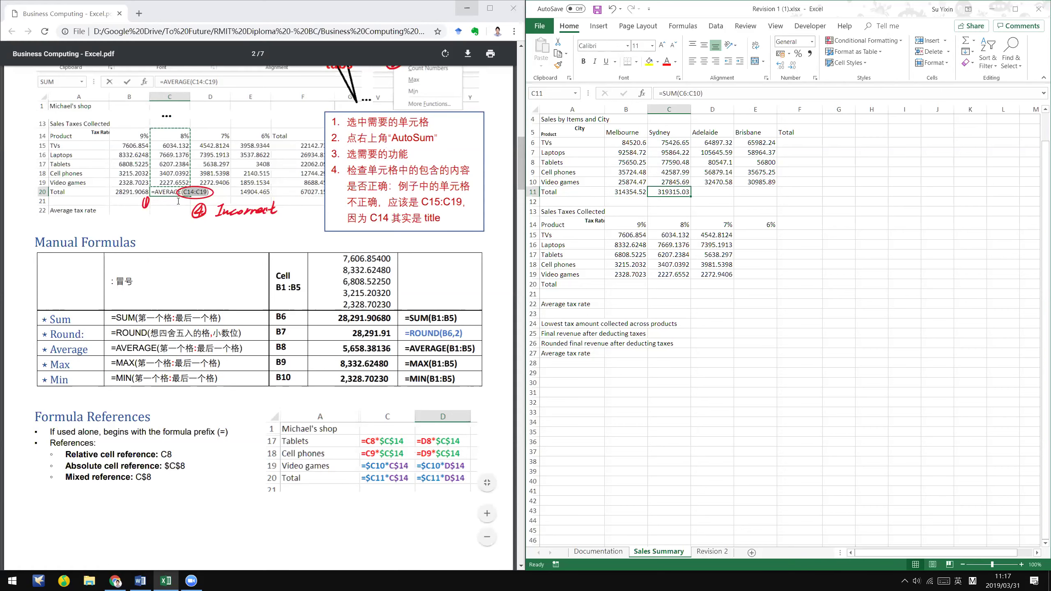
- Fill the B11 SUM formula across row 11 to F11, then inspect the empty F6:F10
{"action": "key", "text": "alt+Tab"}
{"action": "scroll", "coordinate": [143, 165], "scroll_direction": "up", "scroll_amount": 1}
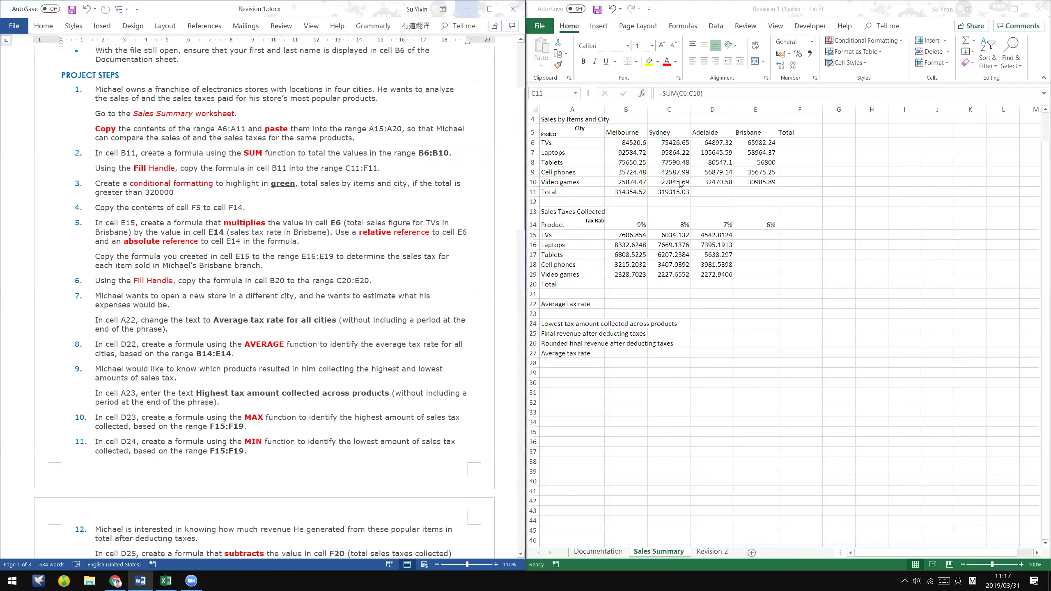
{"action": "left_click", "coordinate": [642, 192]}
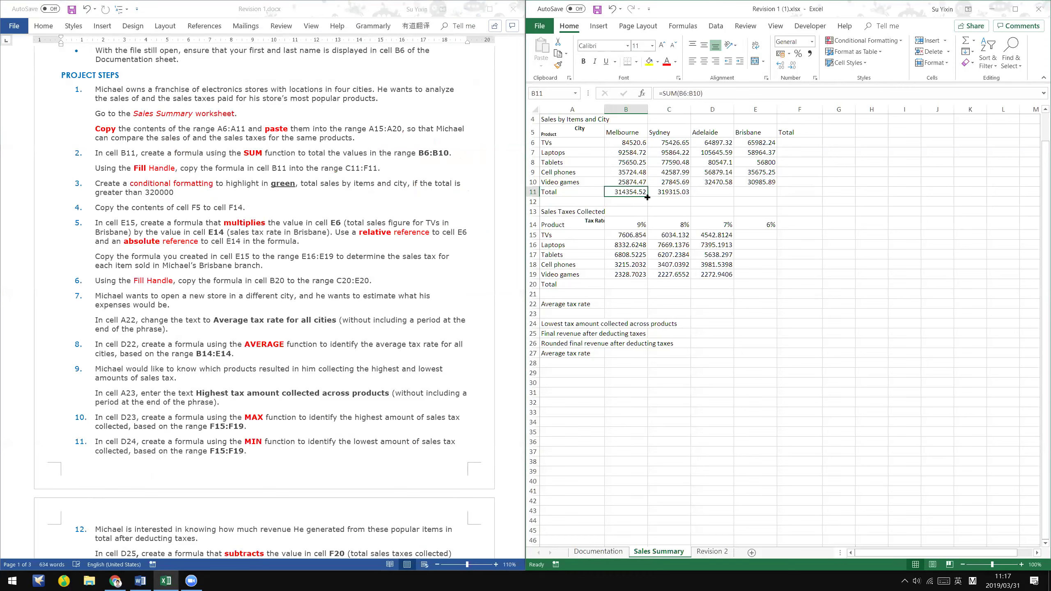
{"action": "left_click_drag", "start_coordinate": [647, 198], "coordinate": [647, 198]}
{"action": "left_click_drag", "start_coordinate": [771, 192], "coordinate": [806, 192]}
{"action": "left_click", "coordinate": [806, 192]}
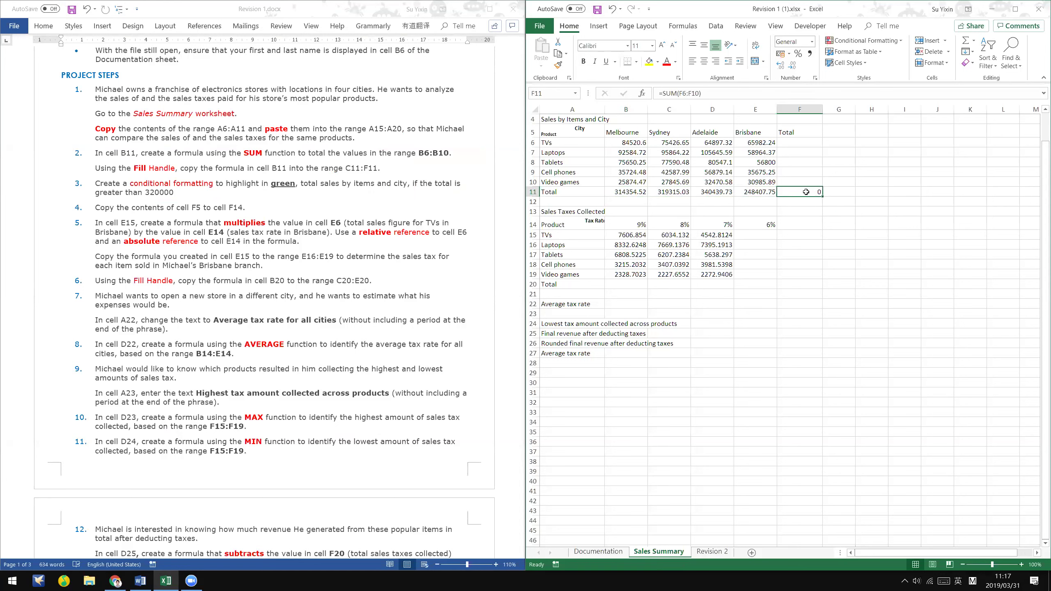
{"action": "left_click_drag", "start_coordinate": [809, 147], "coordinate": [812, 187]}
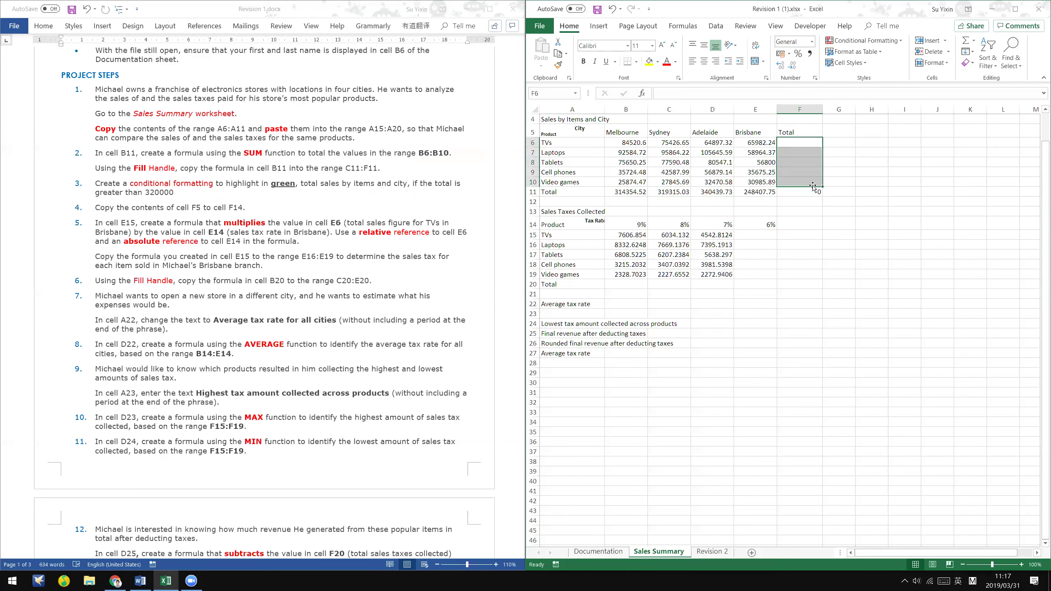
{"action": "left_click", "coordinate": [811, 190]}
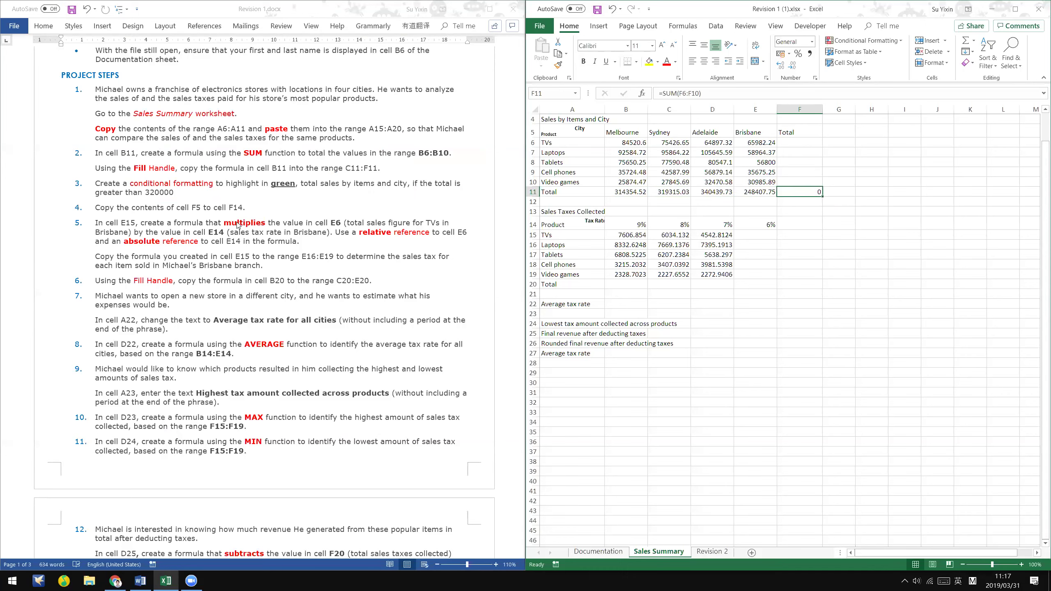
{"action": "left_click", "coordinate": [811, 145]}
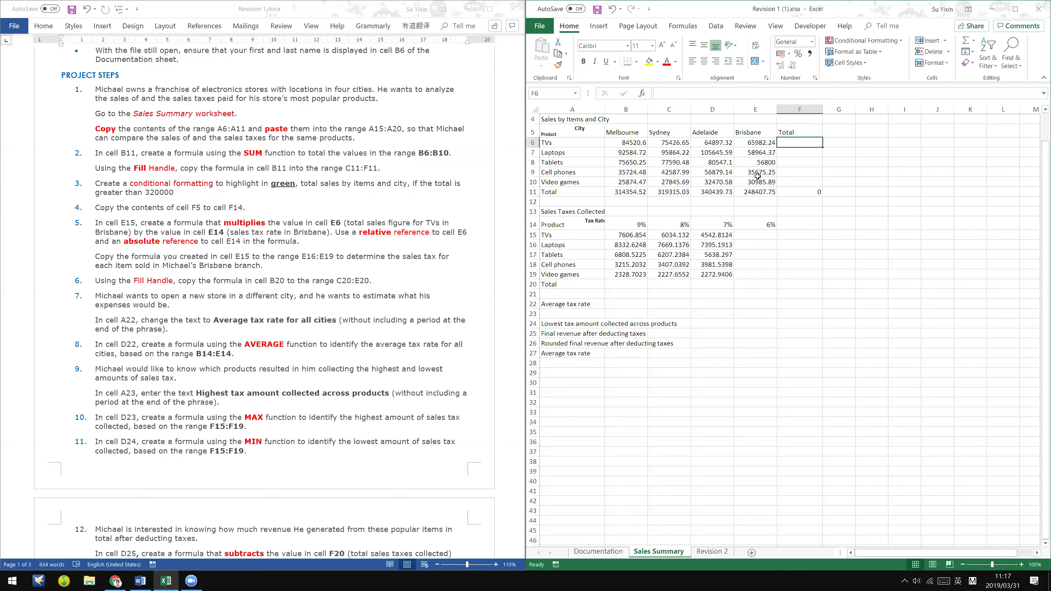
- AutoSum the TVs row into F6 and fill it down through F10
{"action": "left_click", "coordinate": [798, 130]}
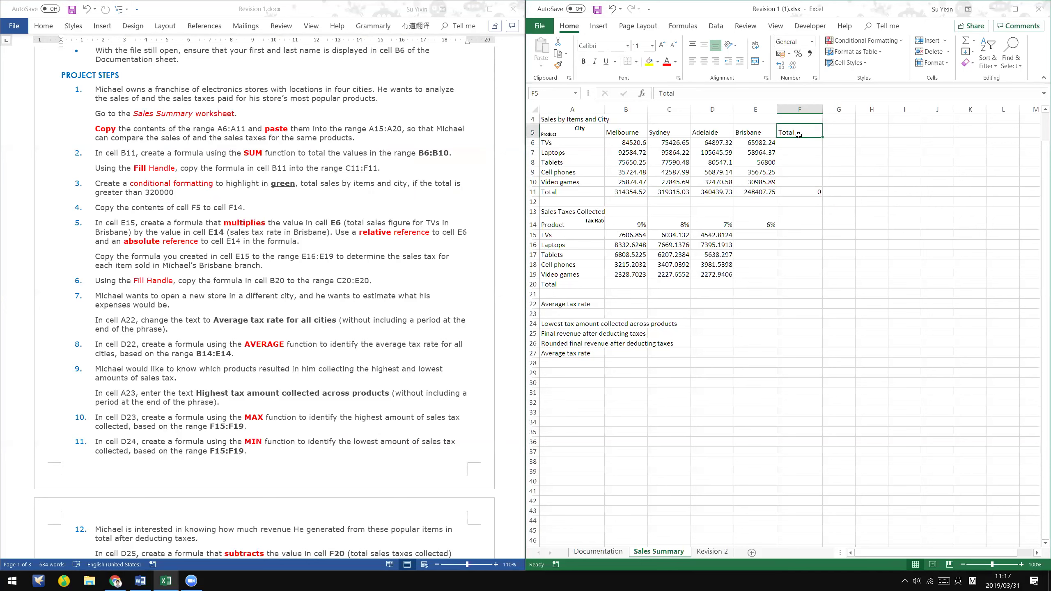
{"action": "key", "text": "Return"}
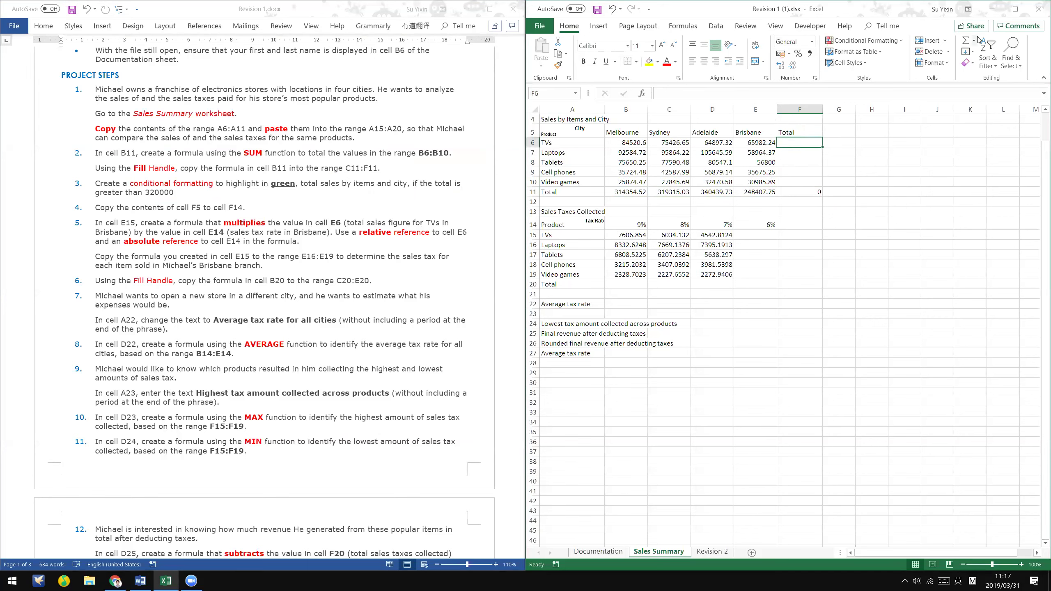
{"action": "left_click", "coordinate": [976, 41]}
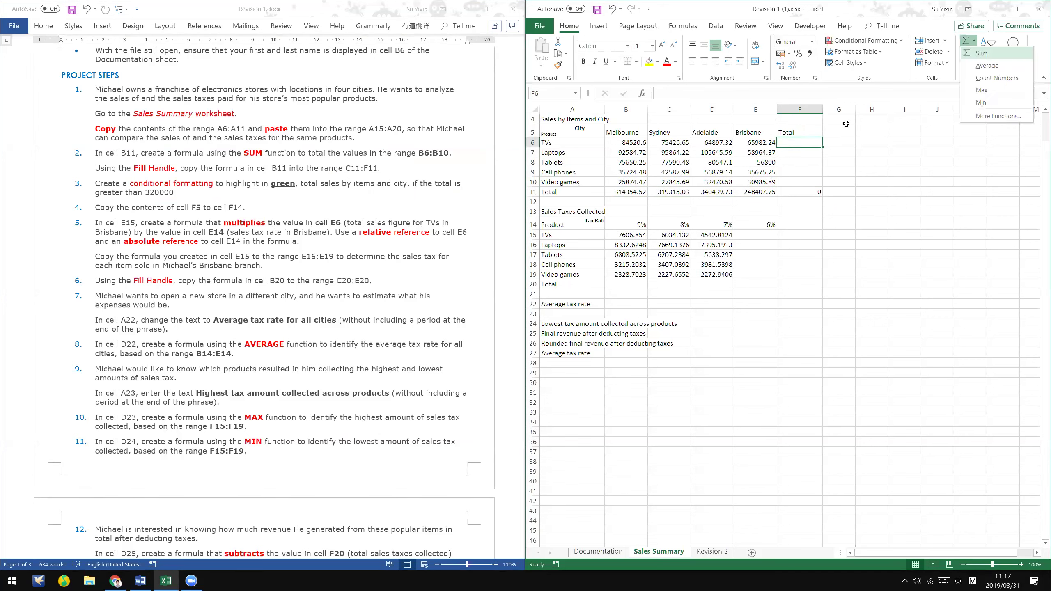
{"action": "left_click", "coordinate": [981, 55]}
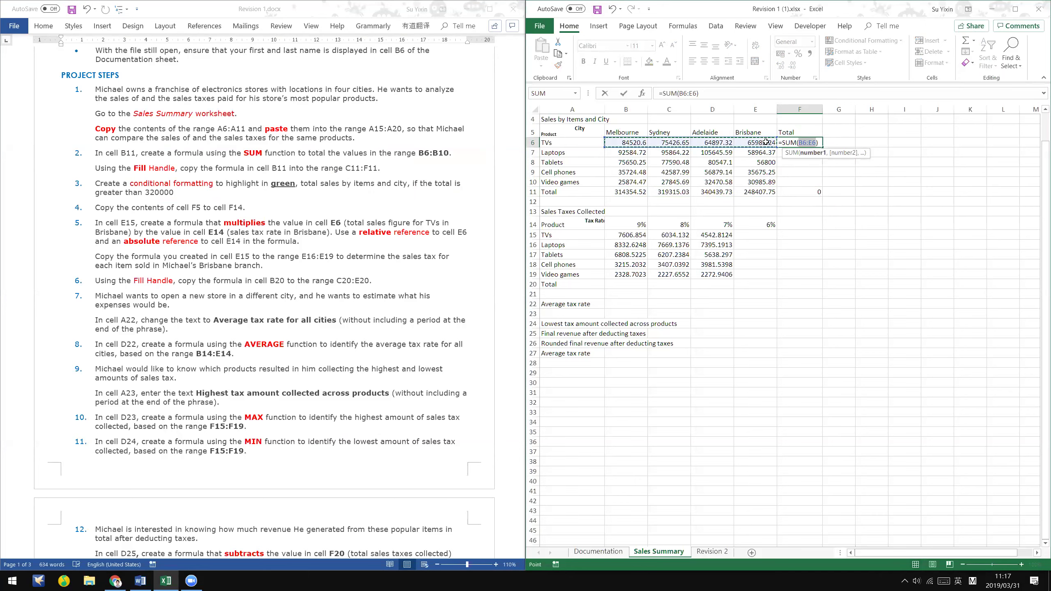
{"action": "key", "text": "ctrl+Return"}
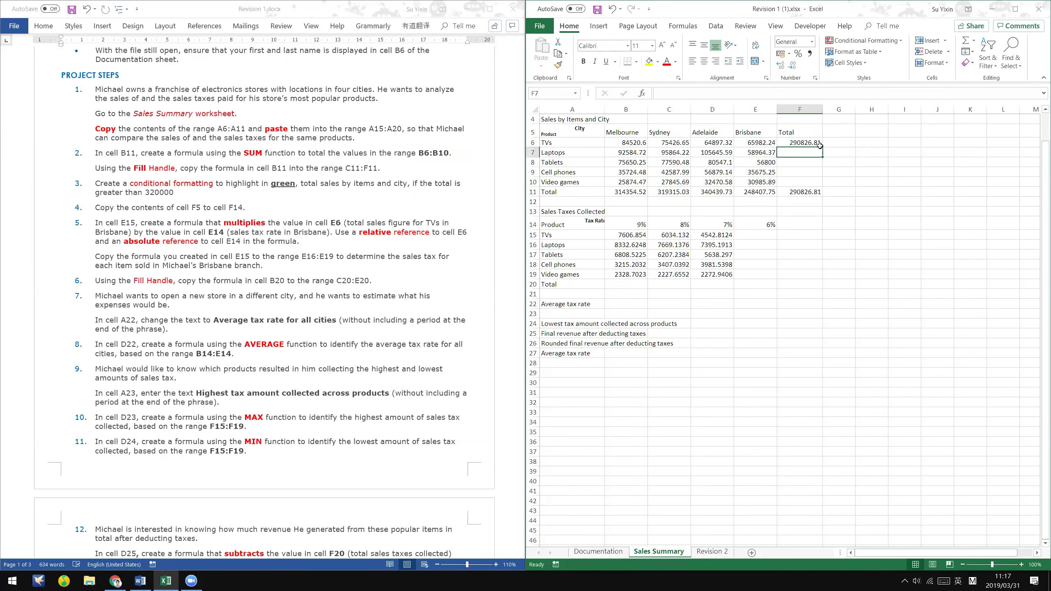
{"action": "left_click_drag", "start_coordinate": [822, 159], "coordinate": [827, 183]}
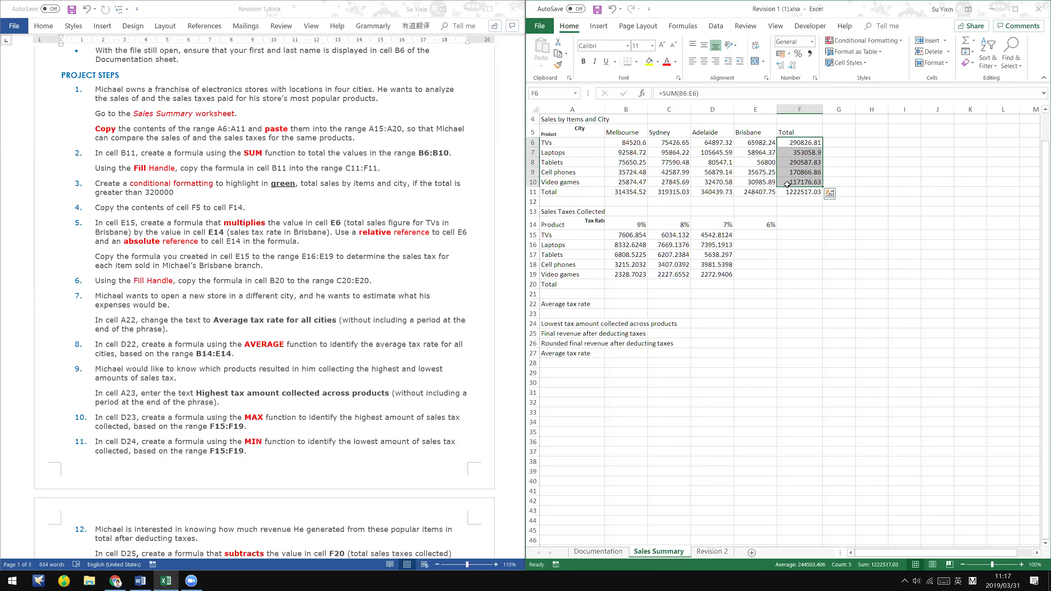
- Confirm the F11 grand total of 1222517.03 against the Word instructions
{"action": "left_click", "coordinate": [803, 191]}
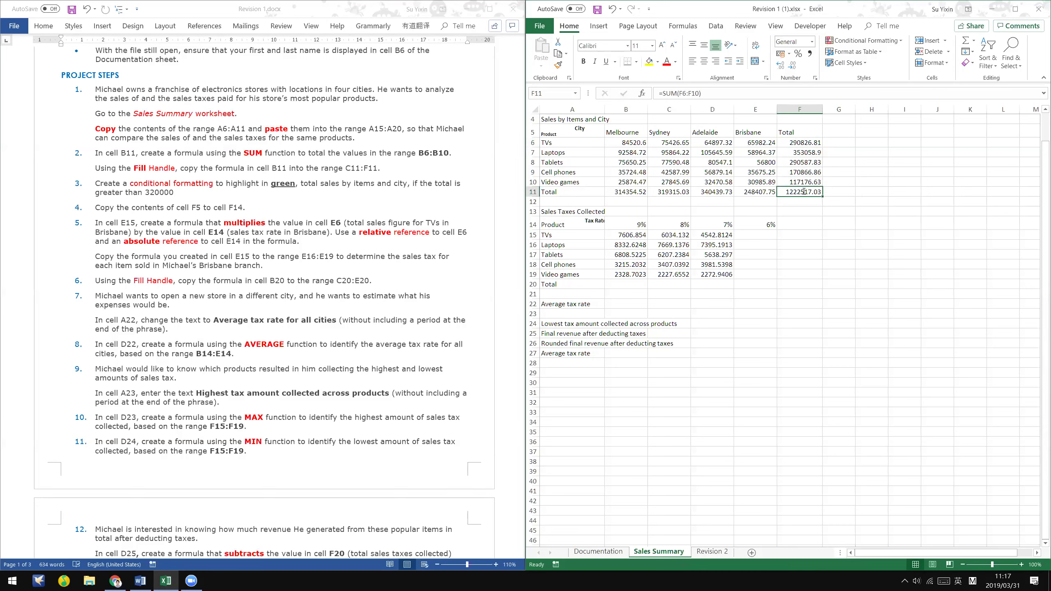
{"action": "key", "text": "F2"}
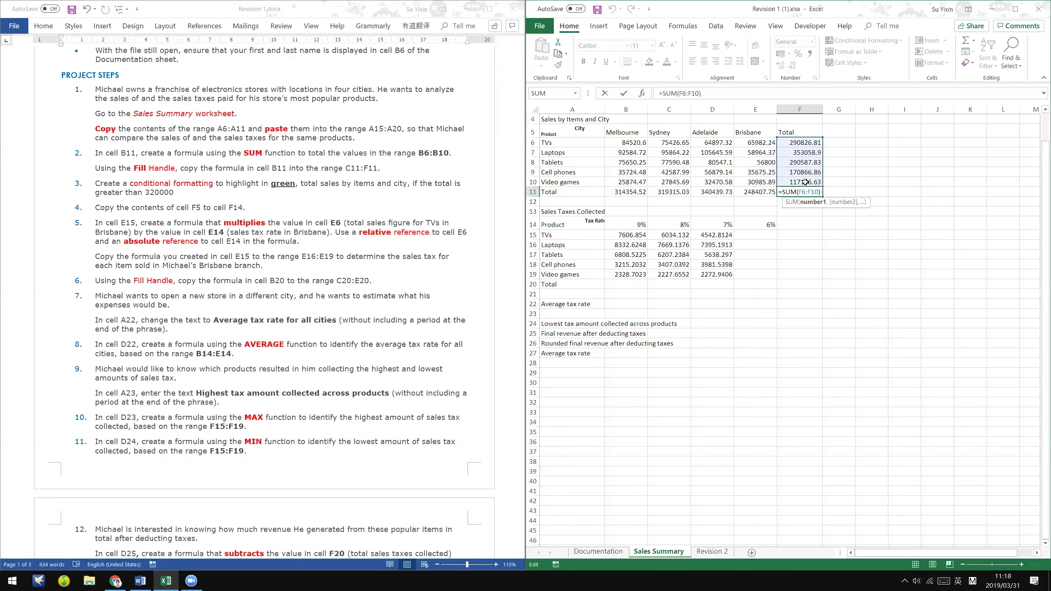
{"action": "key", "text": "Return"}
{"action": "scroll", "coordinate": [895, 334], "scroll_direction": "up", "scroll_amount": 1}
{"action": "left_click", "coordinate": [265, 271]}
{"action": "scroll", "coordinate": [107, 205], "scroll_direction": "up", "scroll_amount": 1}
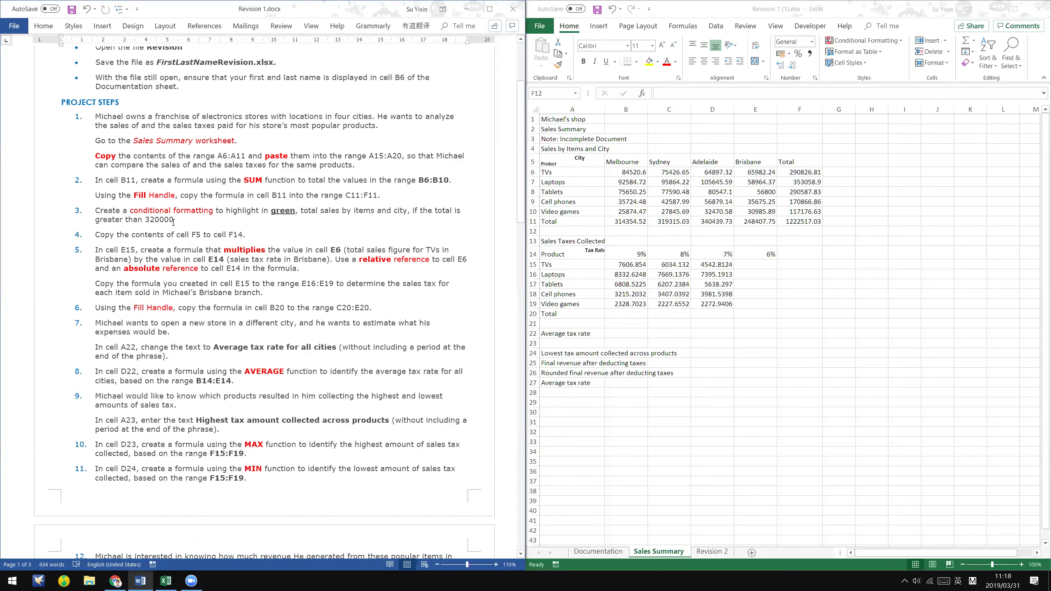
{"action": "key", "text": "alt+Tab"}
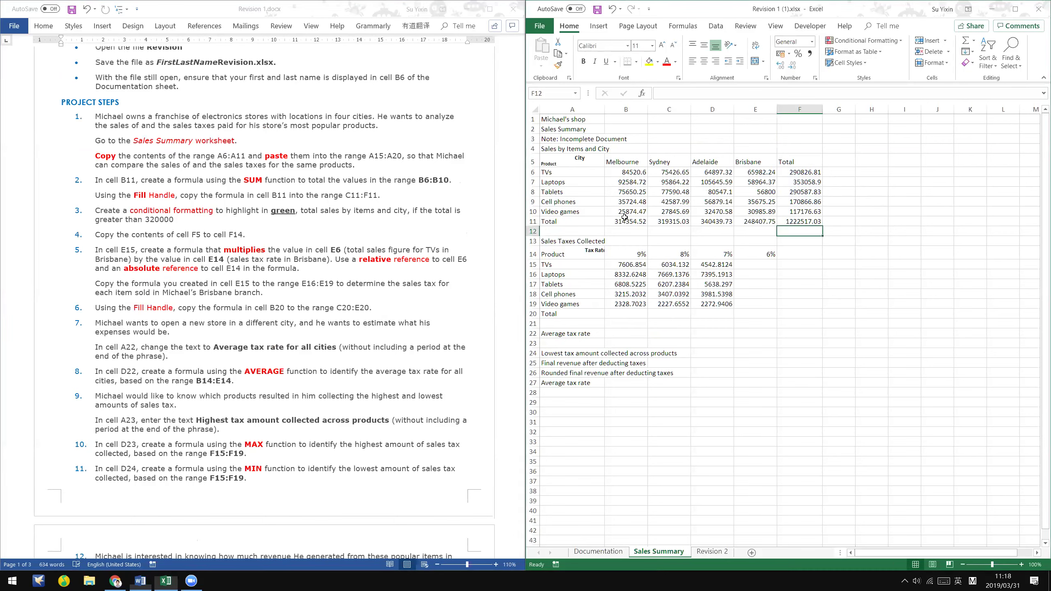
{"action": "left_click", "coordinate": [803, 220]}
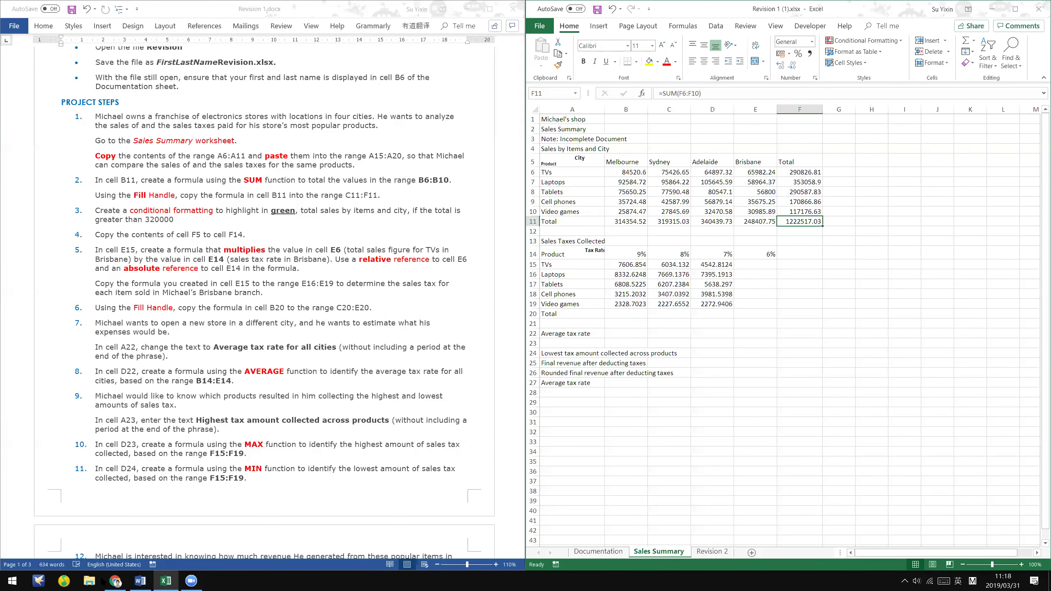
- Scroll the course notes to the Conditional formatting section, then return to Excel
{"action": "key", "text": "alt+Tab"}
{"action": "scroll", "coordinate": [223, 397], "scroll_direction": "down", "scroll_amount": 8}
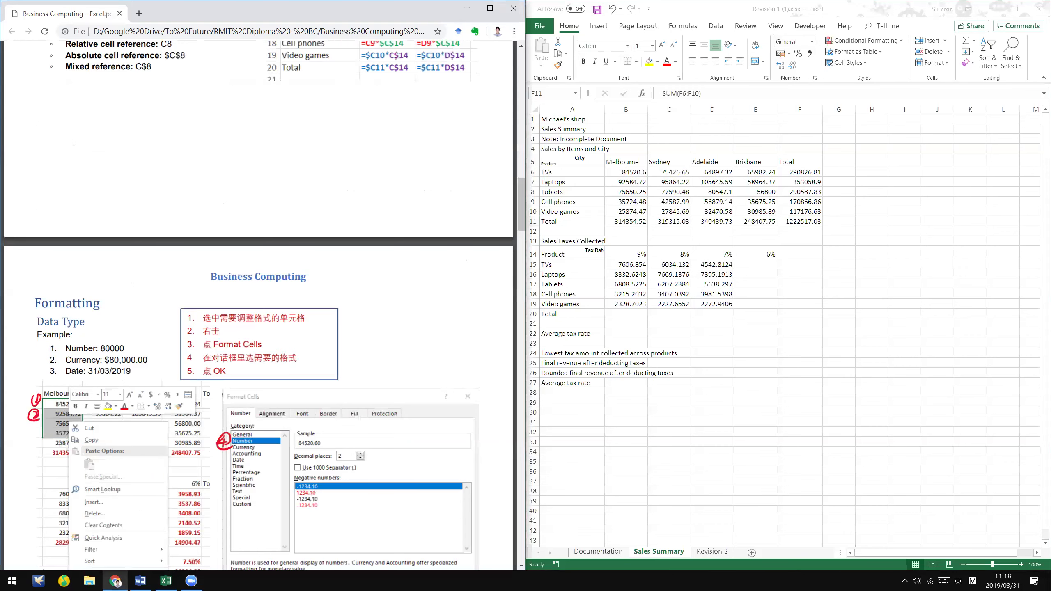
{"action": "scroll", "coordinate": [138, 270], "scroll_direction": "down", "scroll_amount": 3}
{"action": "scroll", "coordinate": [137, 264], "scroll_direction": "down", "scroll_amount": 8}
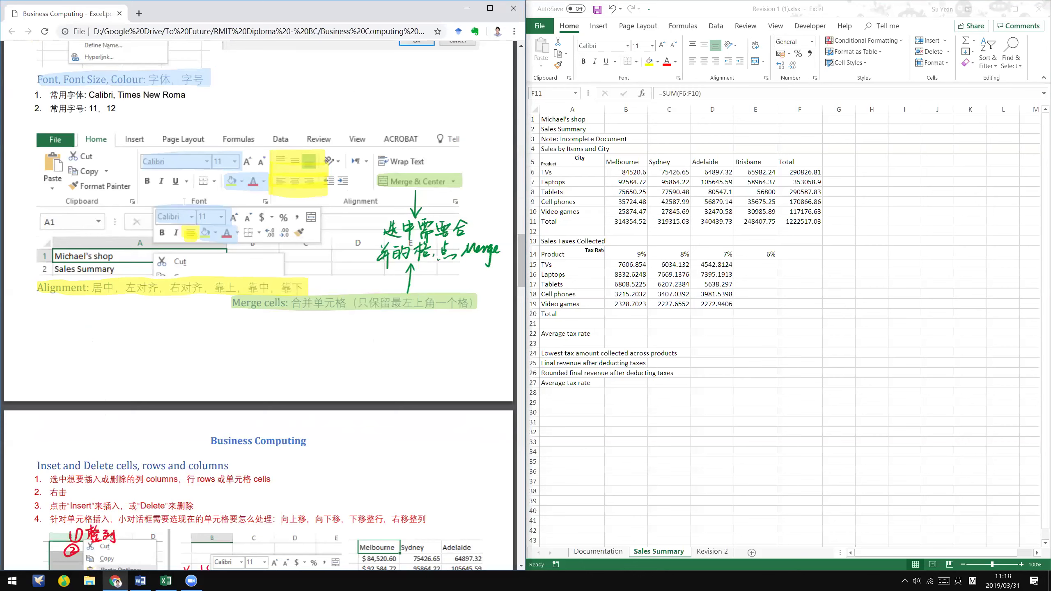
{"action": "scroll", "coordinate": [184, 201], "scroll_direction": "down", "scroll_amount": 10}
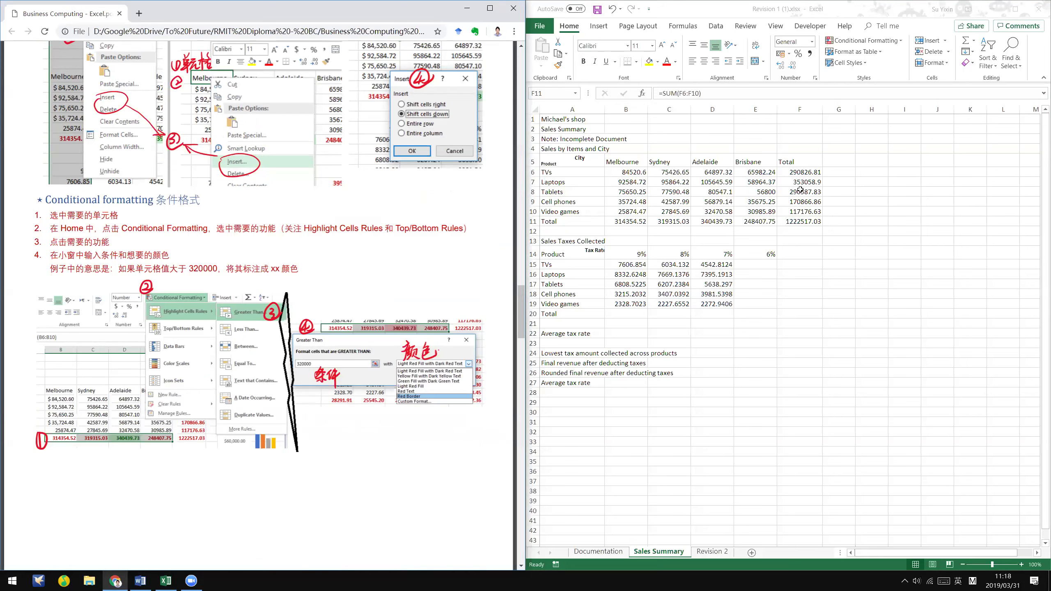
{"action": "left_click", "coordinate": [799, 220]}
- Select the city totals B11:E11 and bring up Conditional Formatting's Highlight Cells Rules submenu
{"action": "left_click", "coordinate": [615, 219]}
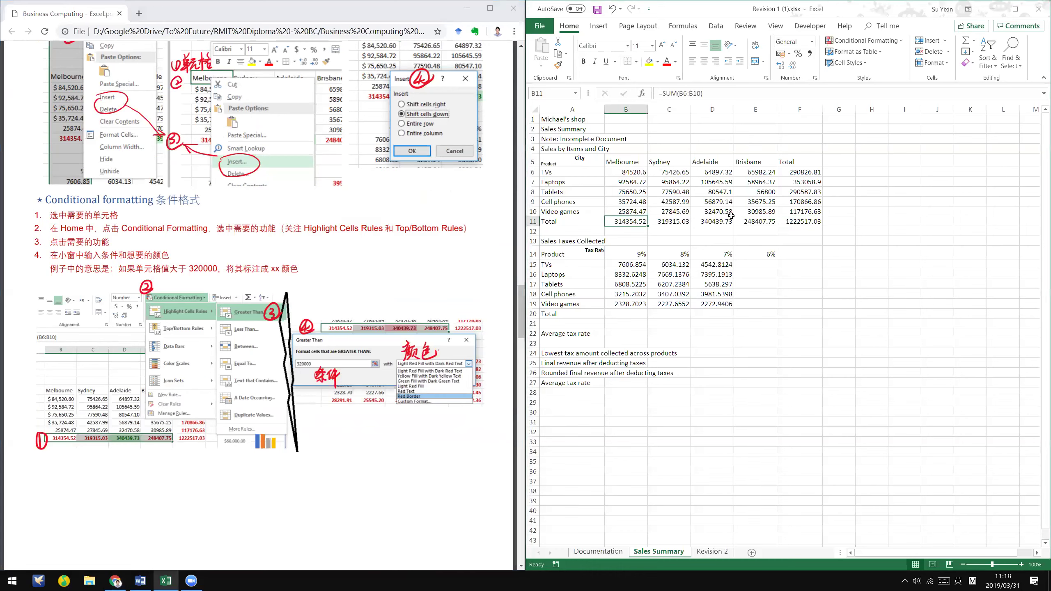
{"action": "left_click", "coordinate": [762, 223], "text": "shift"}
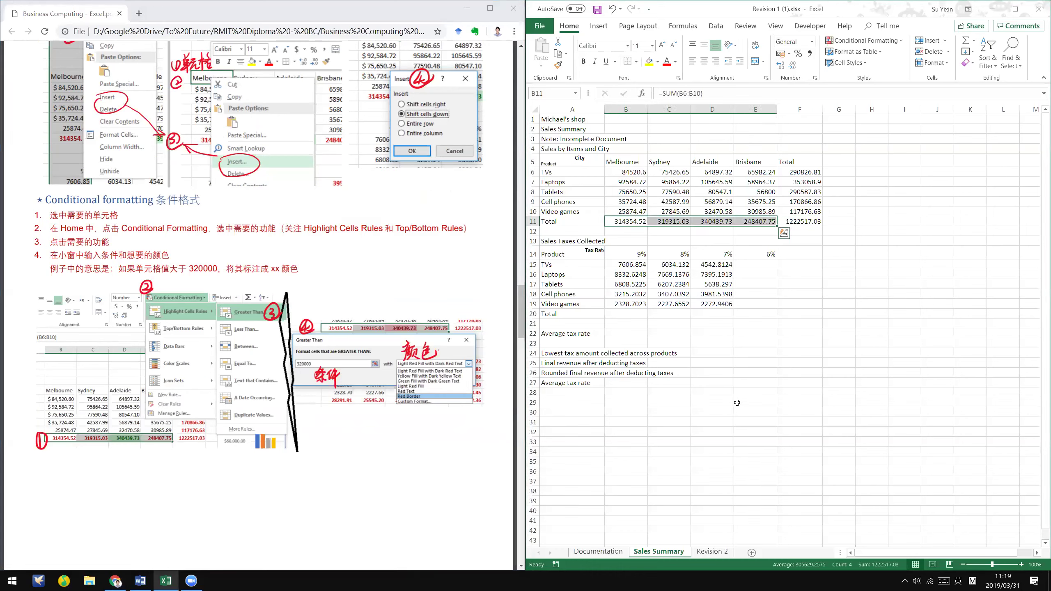
{"action": "scroll", "coordinate": [917, 26], "scroll_direction": "down", "scroll_amount": 1}
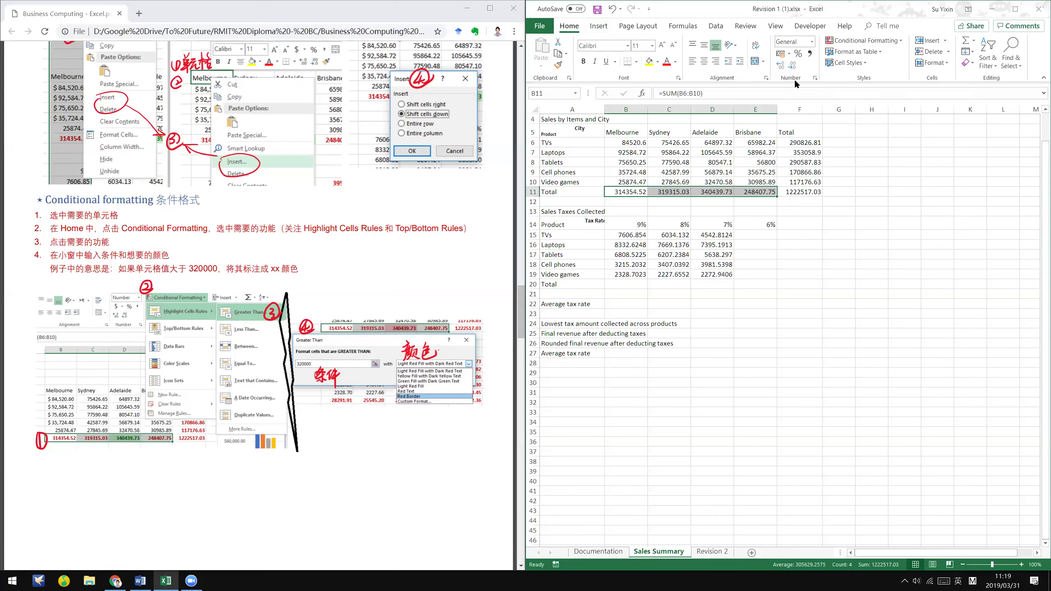
{"action": "left_click", "coordinate": [904, 43]}
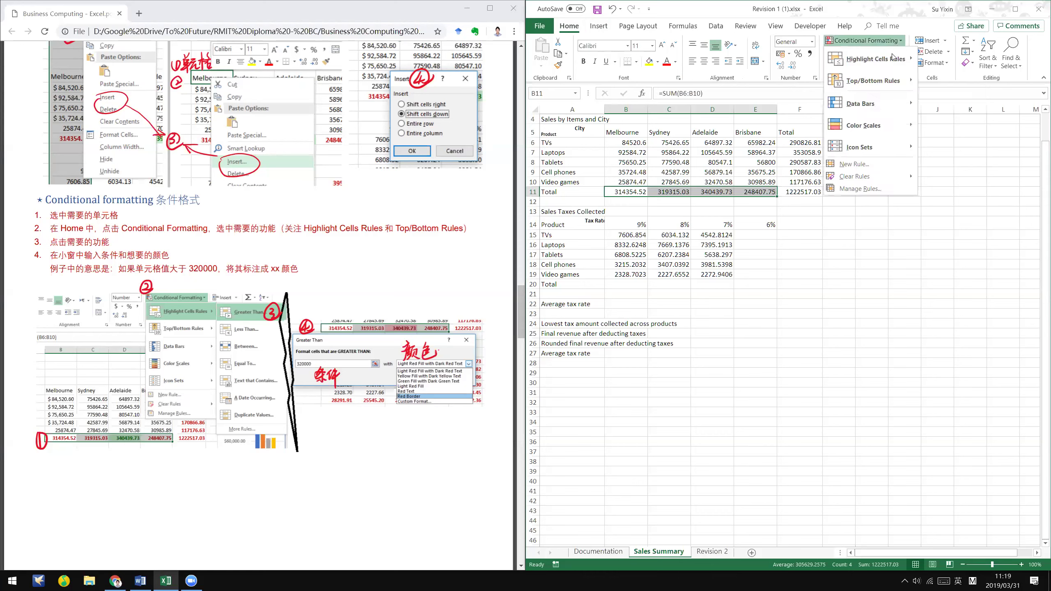
{"action": "mouse_move", "coordinate": [905, 61]}
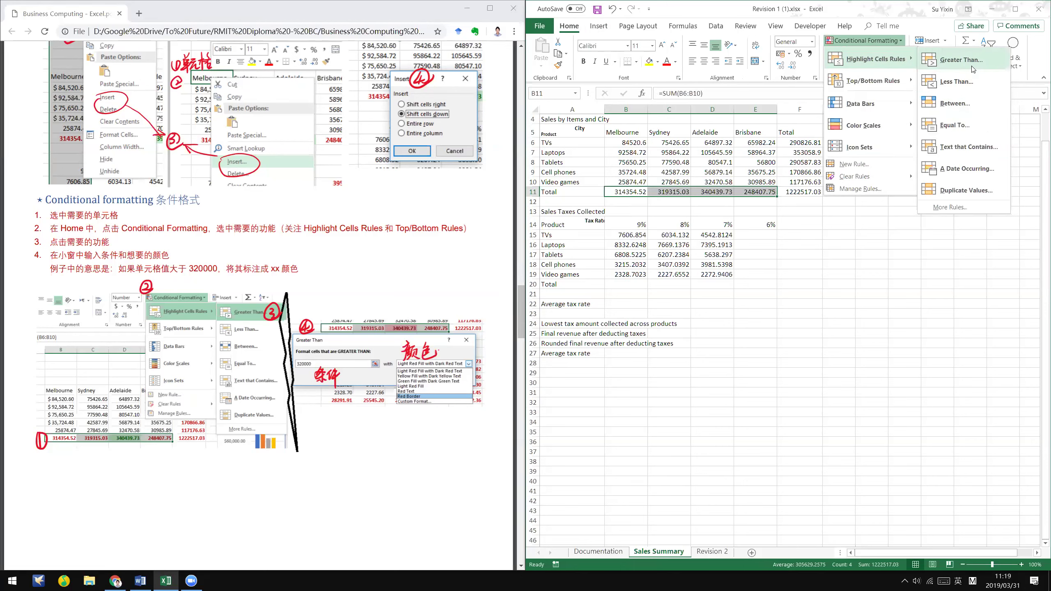
- Start a Greater Than rule at 320000 using Green Fill with Dark Green Text
{"action": "left_click", "coordinate": [961, 59]}
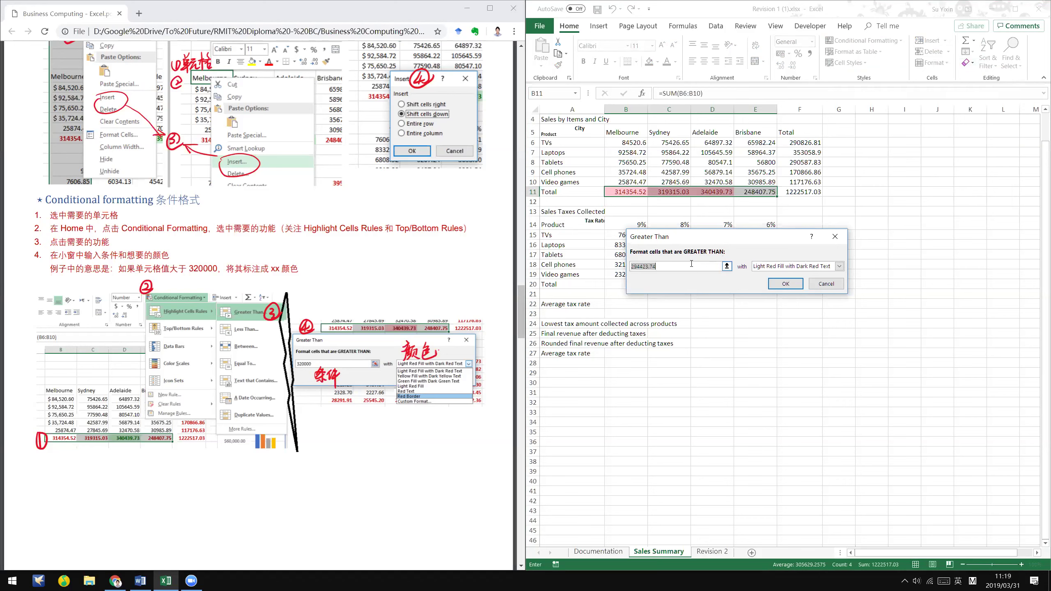
{"action": "type", "text": "320"}
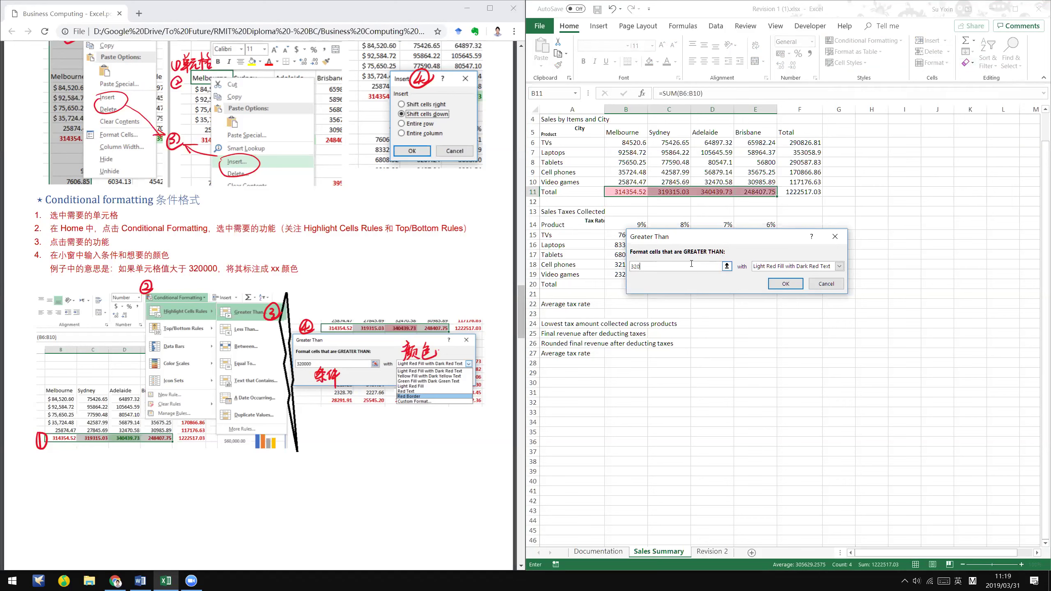
{"action": "type", "text": "000"}
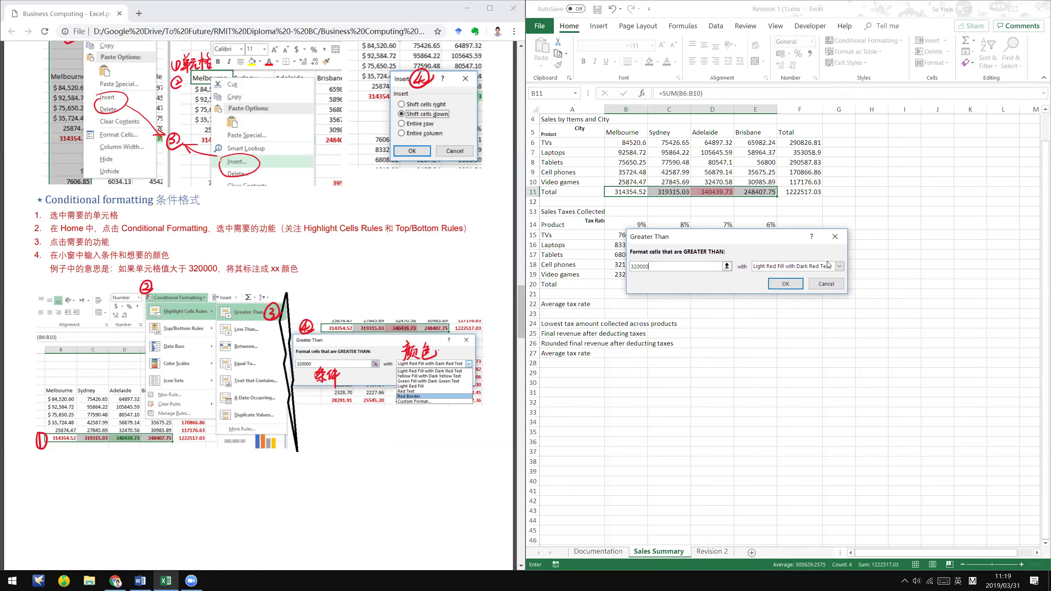
{"action": "left_click", "coordinate": [831, 267]}
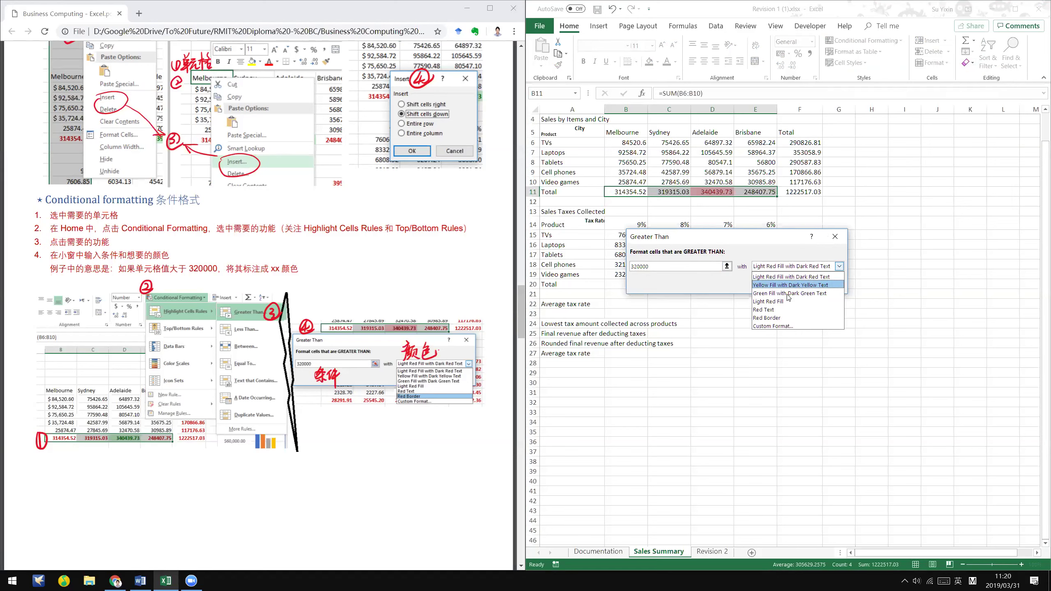
{"action": "left_click", "coordinate": [788, 294]}
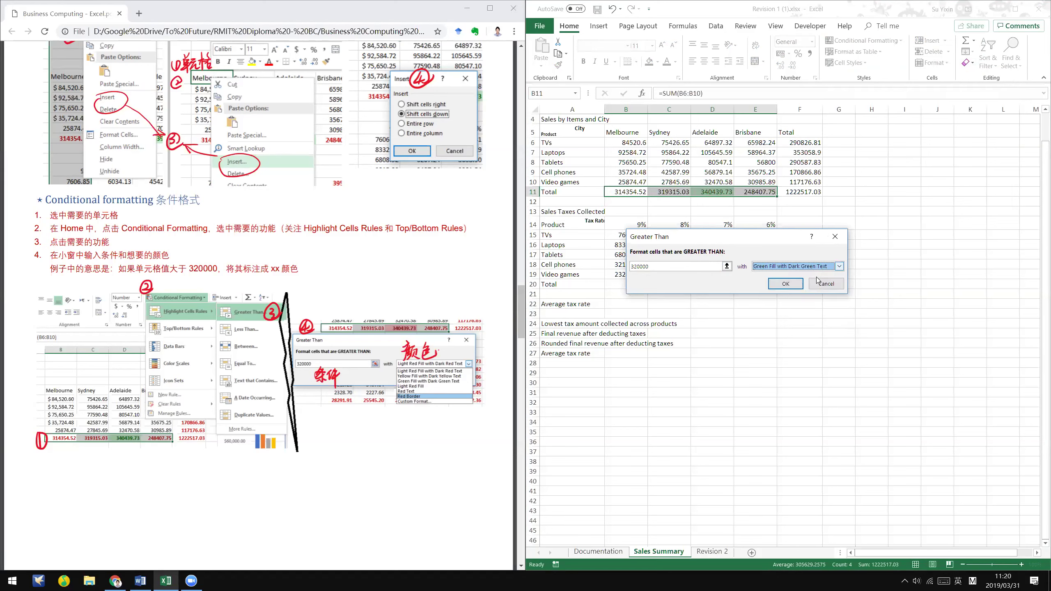
- Preview the Light Red Fill, Red Text and custom format options for the rule
{"action": "left_click", "coordinate": [816, 266]}
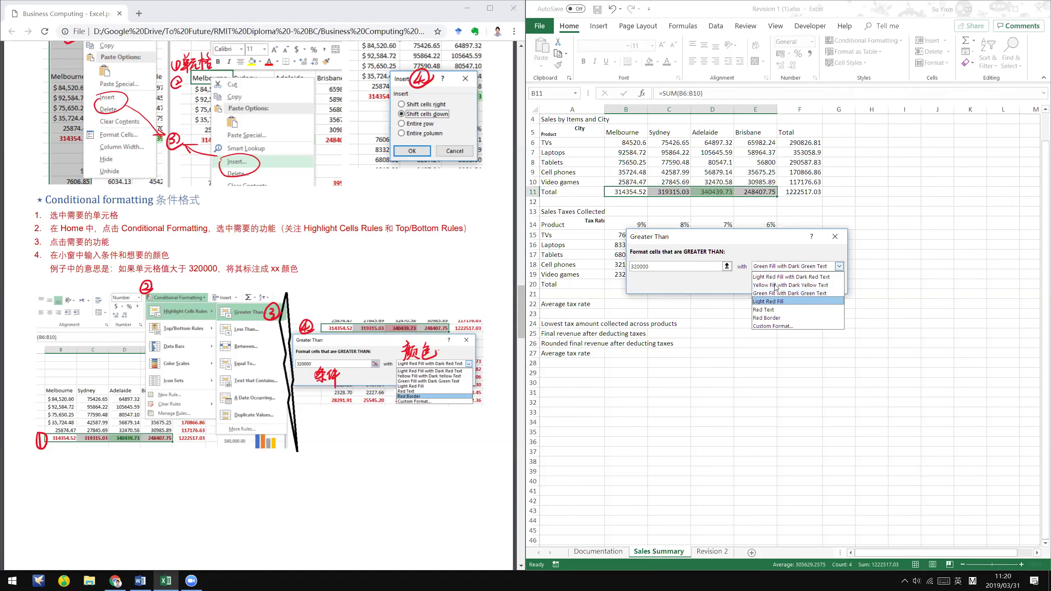
{"action": "left_click", "coordinate": [804, 302]}
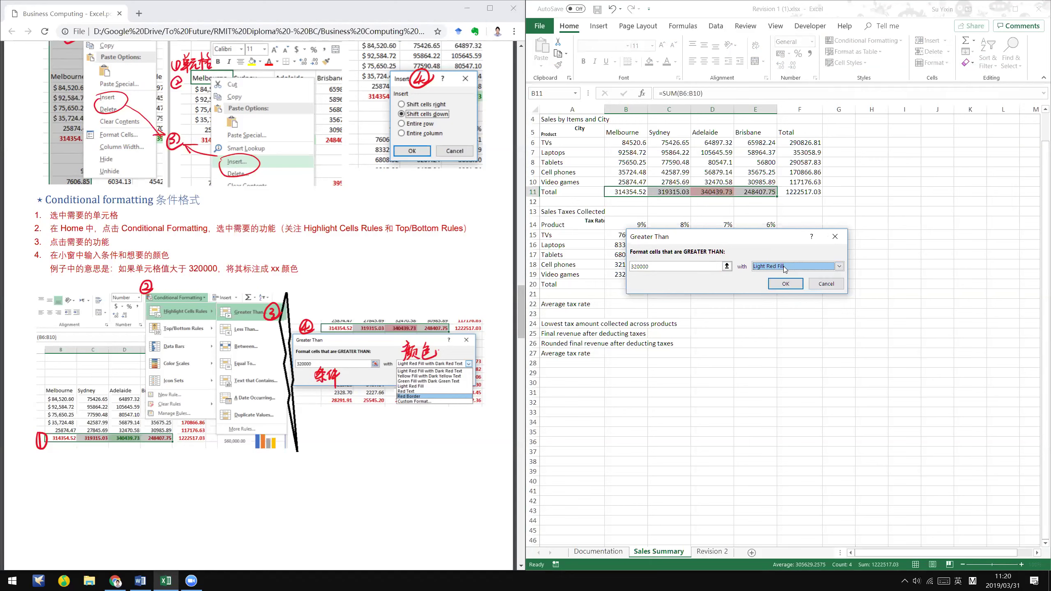
{"action": "left_click", "coordinate": [823, 269]}
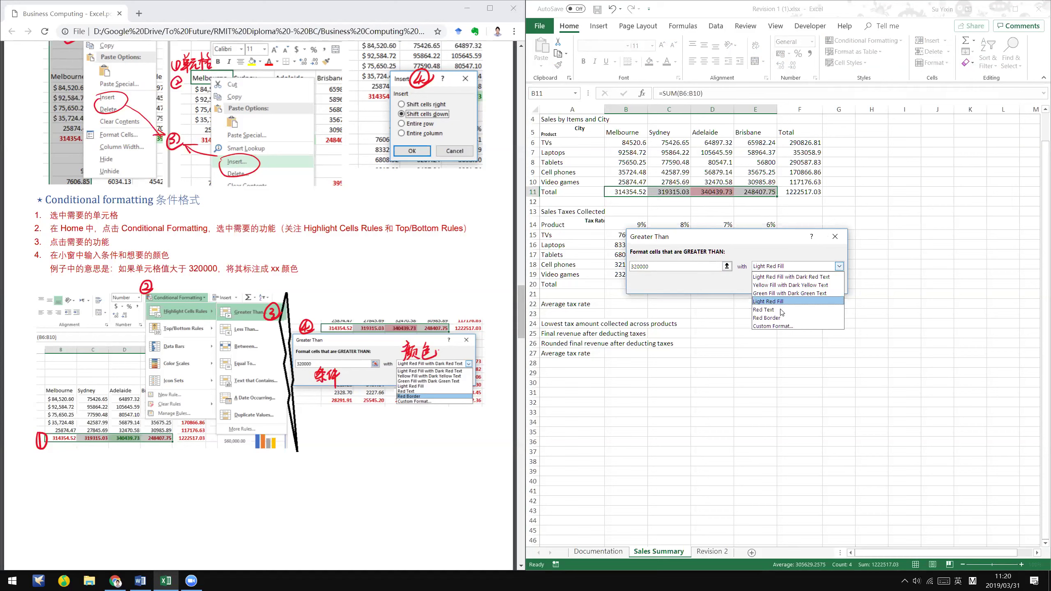
{"action": "left_click", "coordinate": [772, 310]}
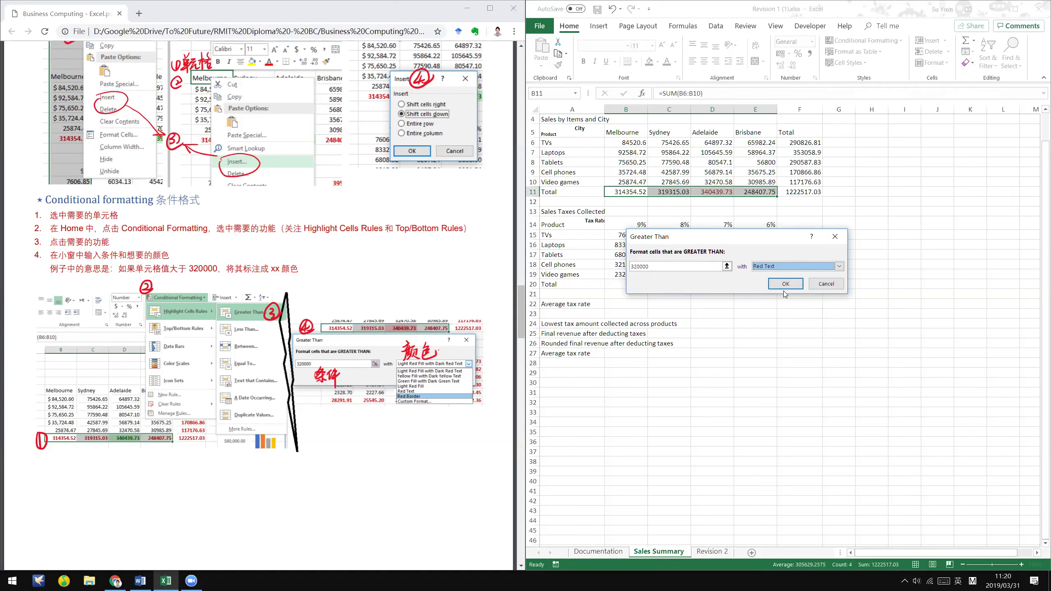
{"action": "left_click", "coordinate": [794, 266]}
{"action": "left_click", "coordinate": [778, 327]}
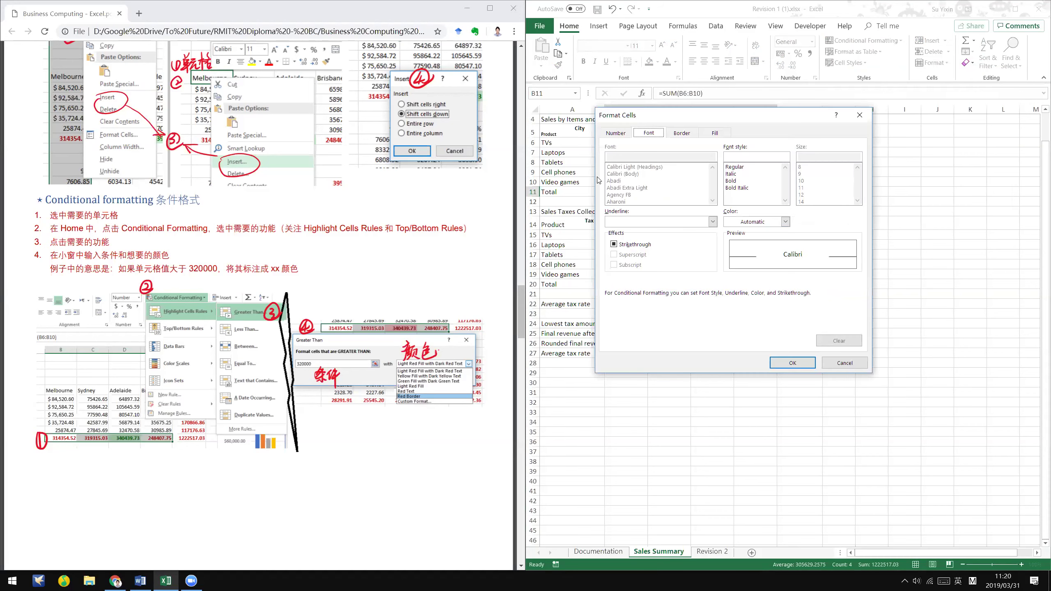
{"action": "left_click", "coordinate": [844, 363]}
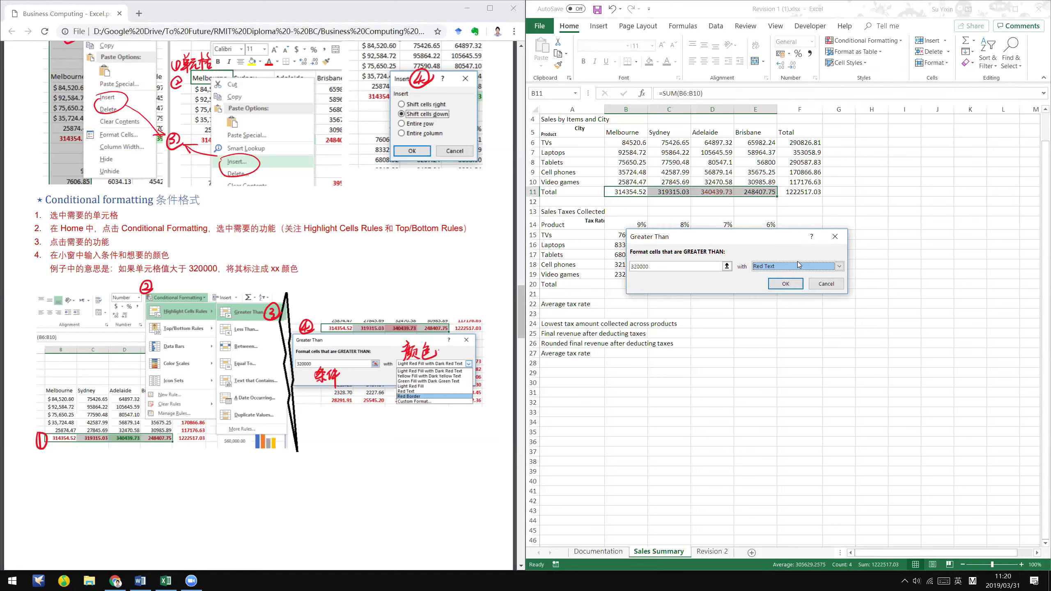
- Try Red Border, then go back to Green Fill with Dark Green Text and apply the rule
{"action": "left_click", "coordinate": [793, 266]}
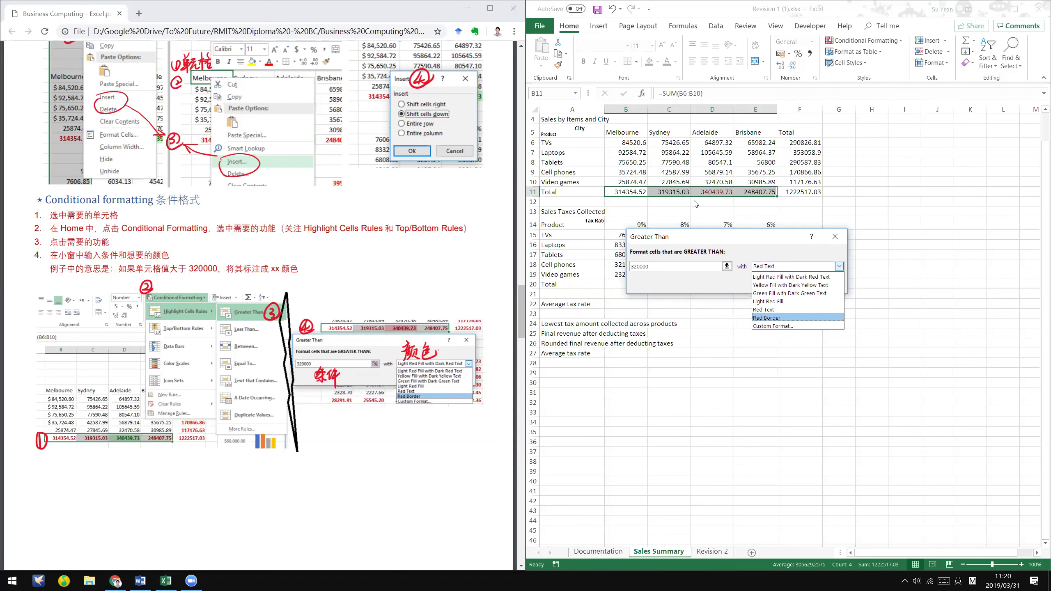
{"action": "left_click", "coordinate": [788, 318]}
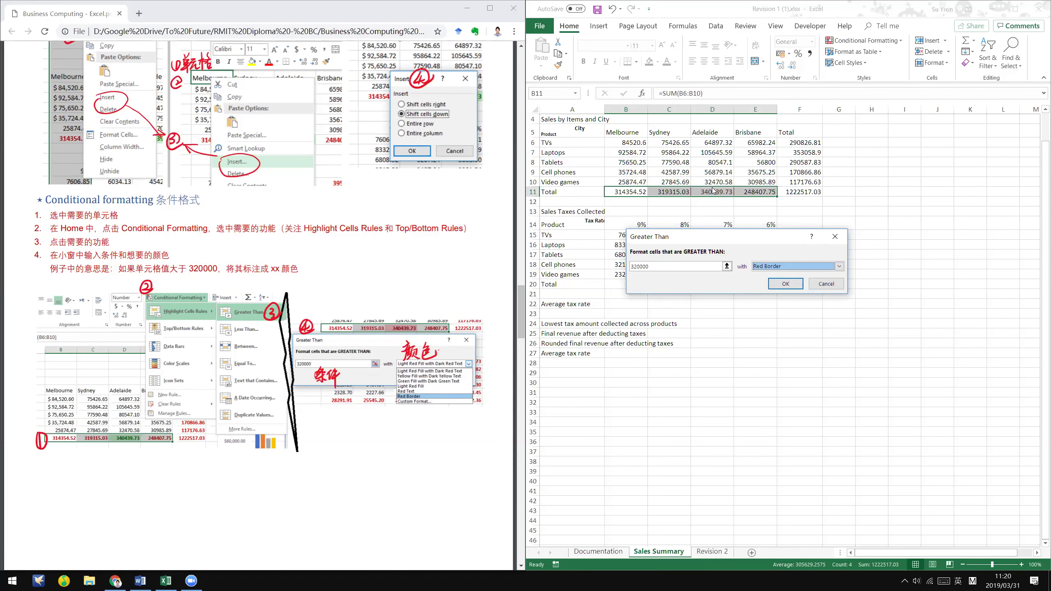
{"action": "left_click", "coordinate": [780, 267]}
{"action": "left_click", "coordinate": [773, 293]}
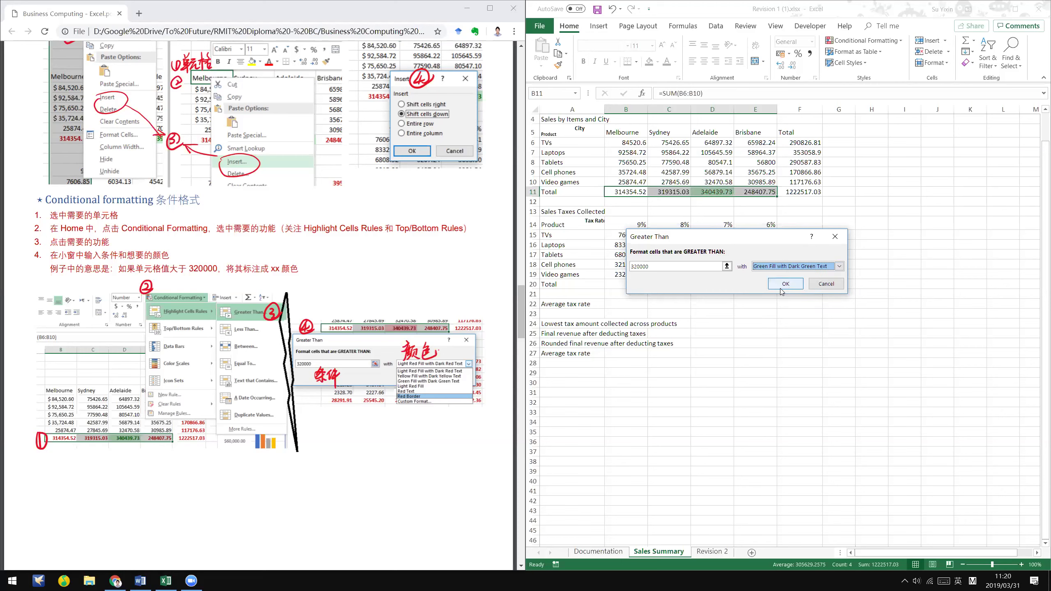
{"action": "left_click", "coordinate": [781, 288]}
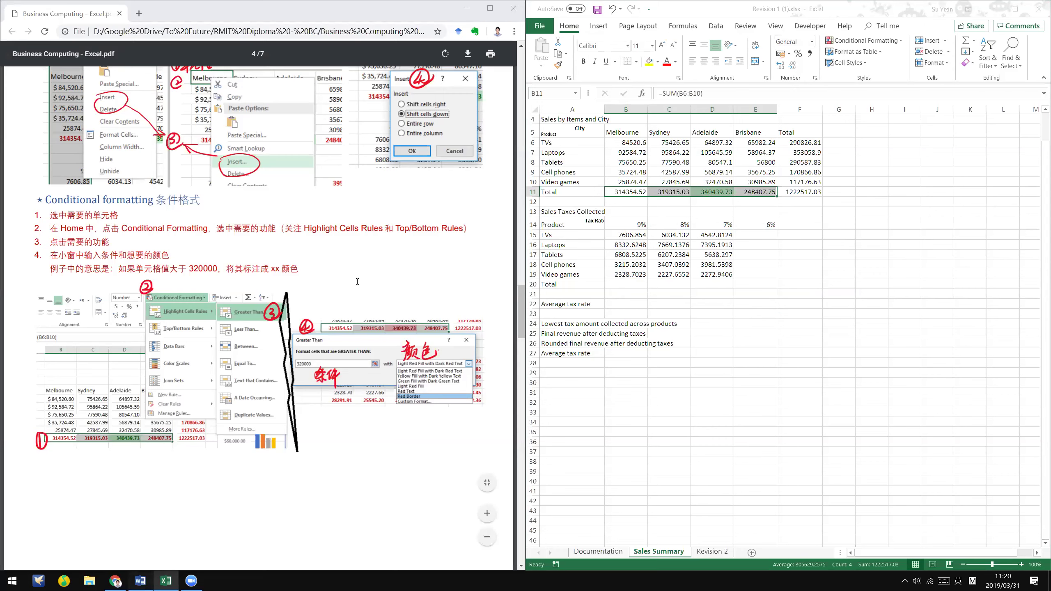
{"action": "key", "text": "alt+Tab"}
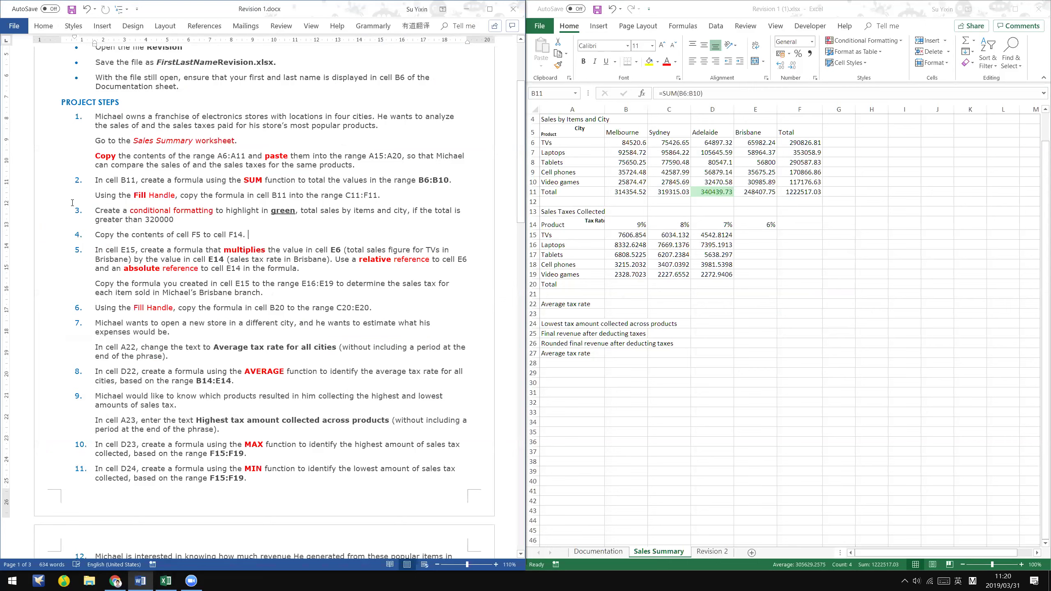
{"action": "triple_click", "coordinate": [171, 222]}
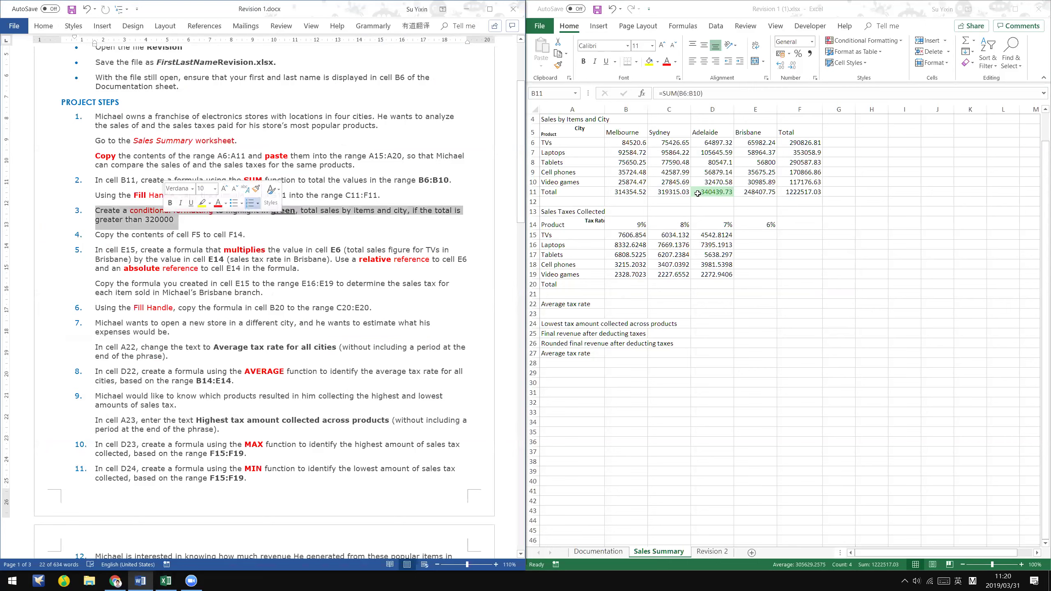
{"action": "left_click", "coordinate": [710, 189]}
{"action": "left_click", "coordinate": [721, 185]}
{"action": "left_click", "coordinate": [722, 192]}
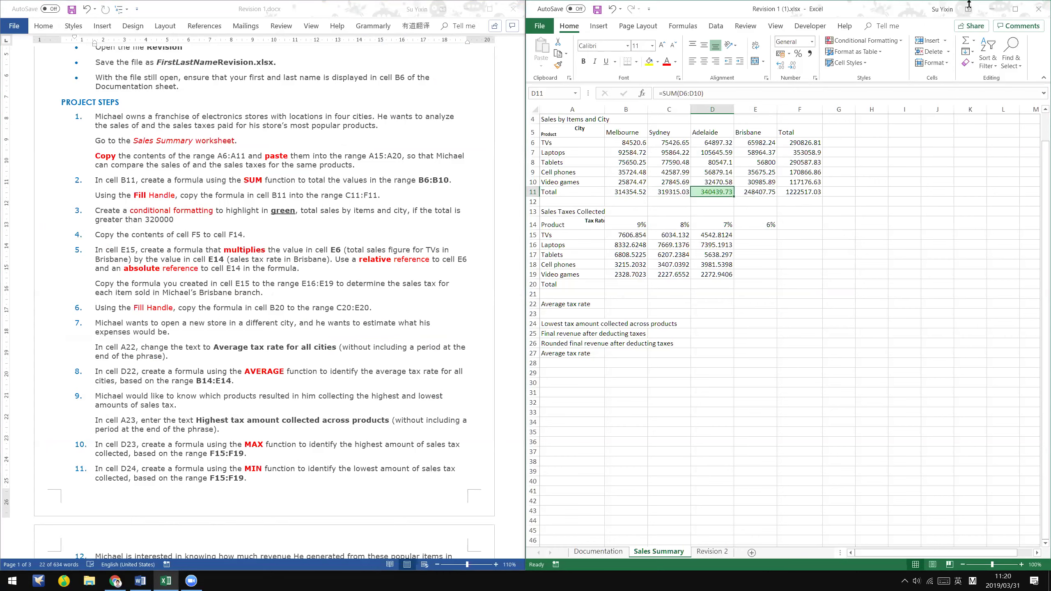
{"action": "key", "text": "alt+Tab"}
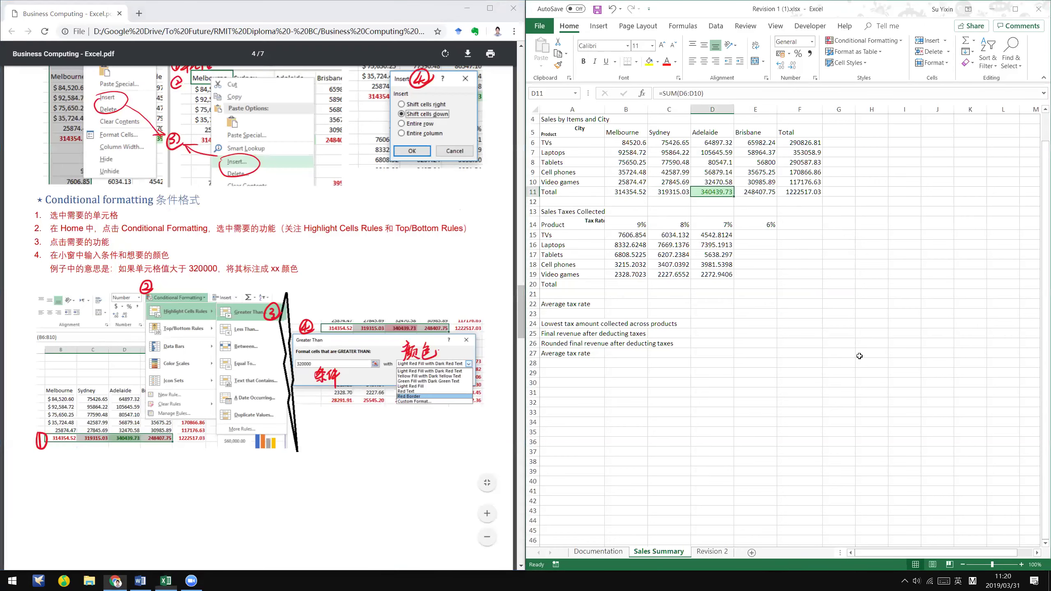
{"action": "scroll", "coordinate": [860, 360], "scroll_direction": "up", "scroll_amount": 1}
{"action": "left_click", "coordinate": [864, 354]}
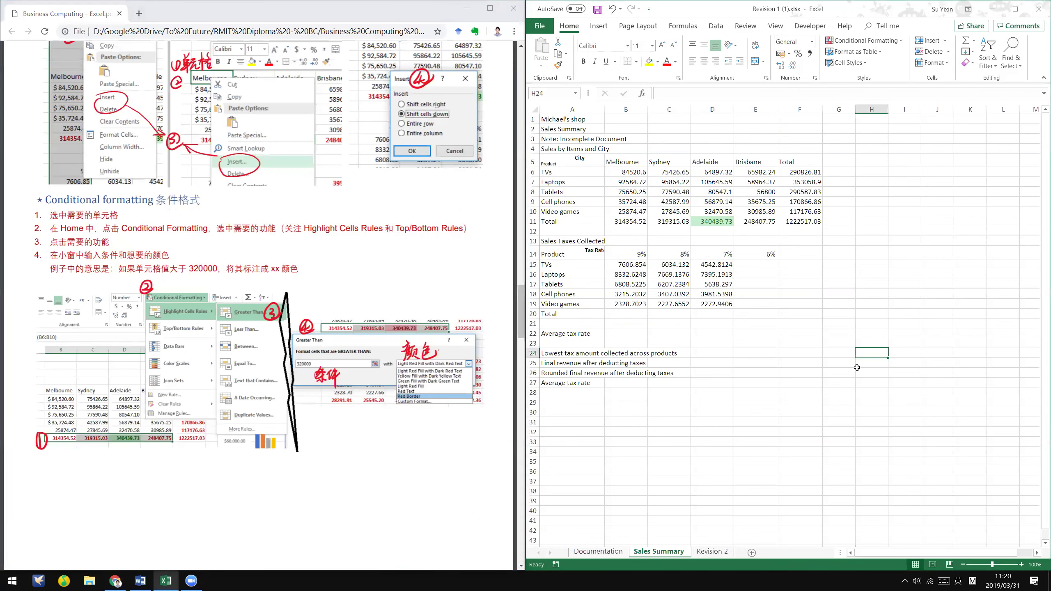
{"action": "left_click", "coordinate": [568, 265]}
{"action": "left_click_drag", "start_coordinate": [570, 171], "coordinate": [569, 223]}
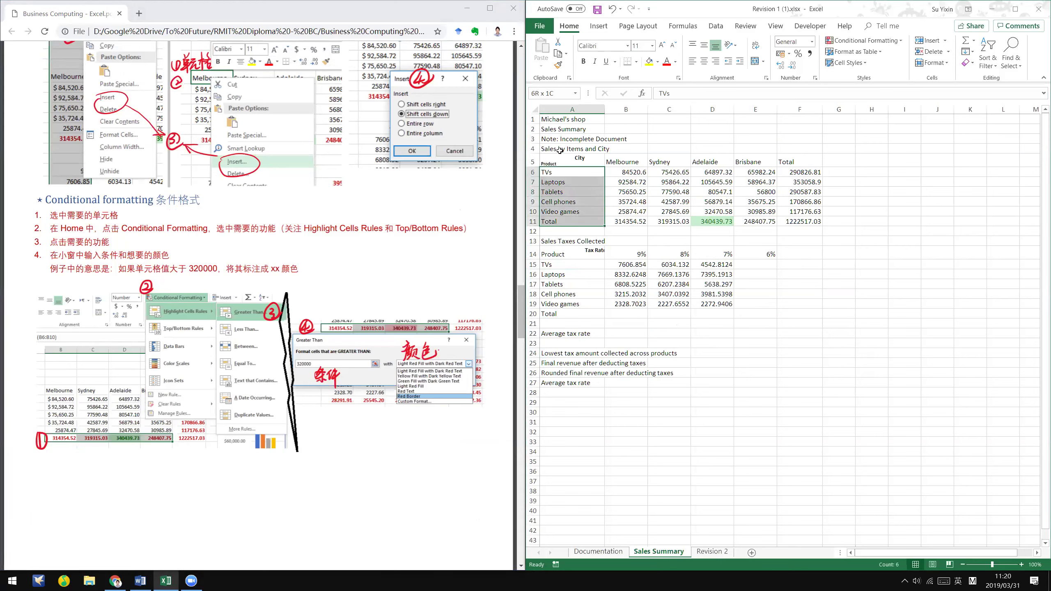
{"action": "left_click", "coordinate": [902, 40]}
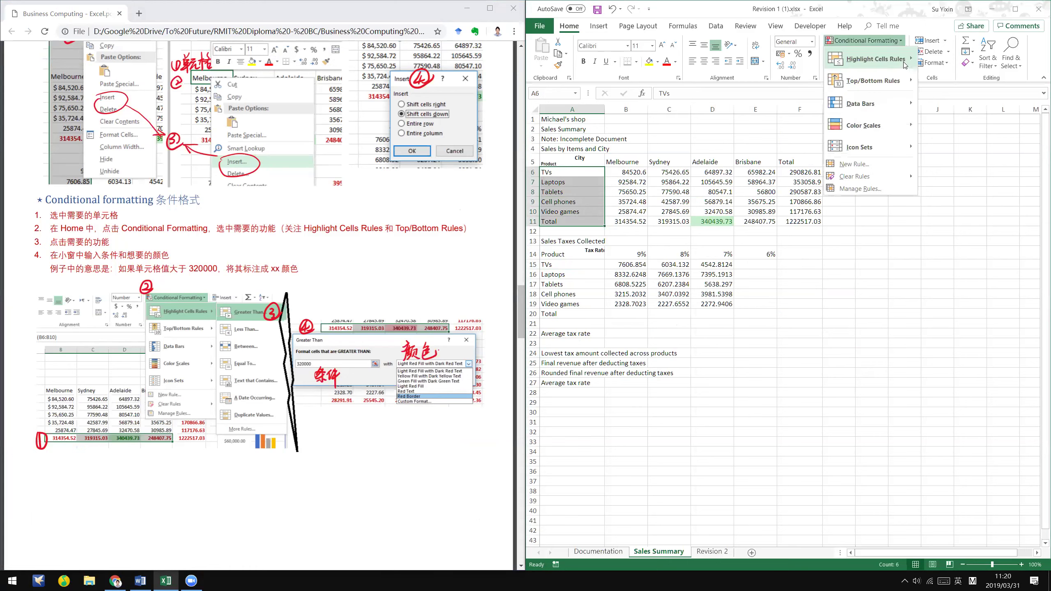
{"action": "mouse_move", "coordinate": [905, 65]}
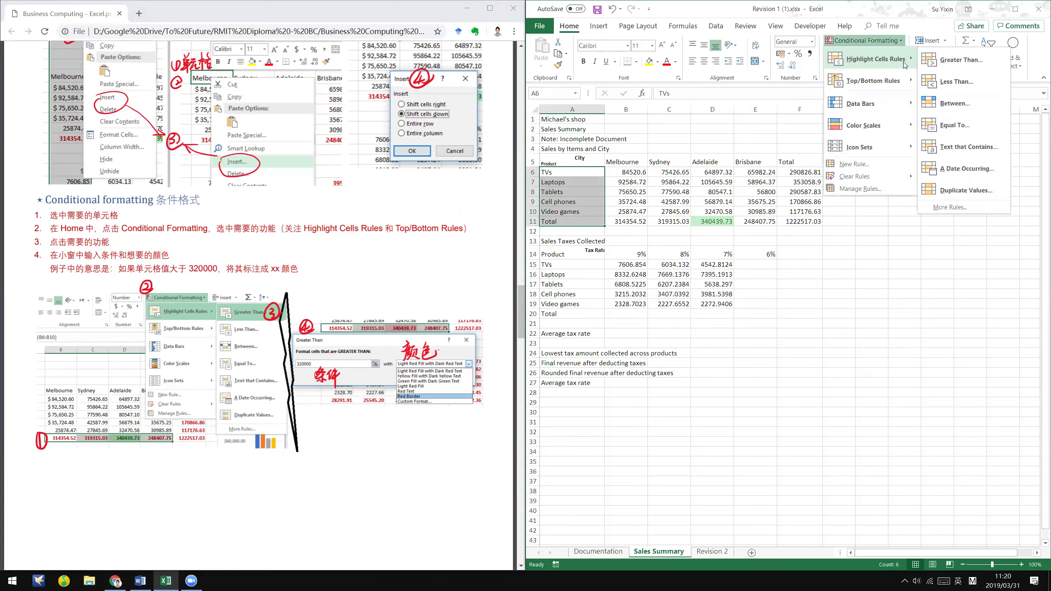
{"action": "left_click", "coordinate": [987, 147]}
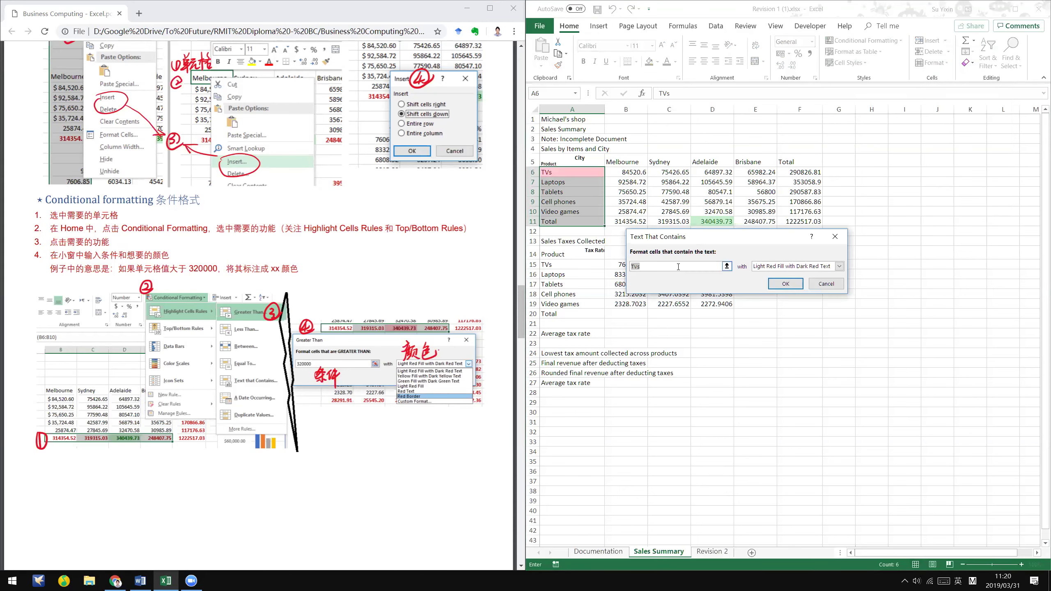
{"action": "type", "text": "s"}
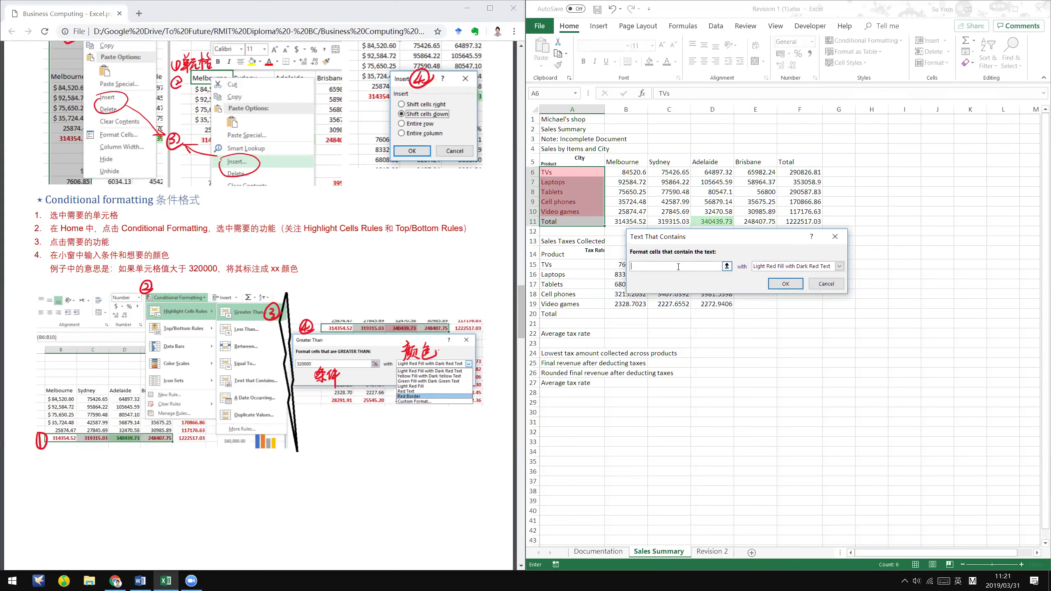
{"action": "type", "text": "cell"}
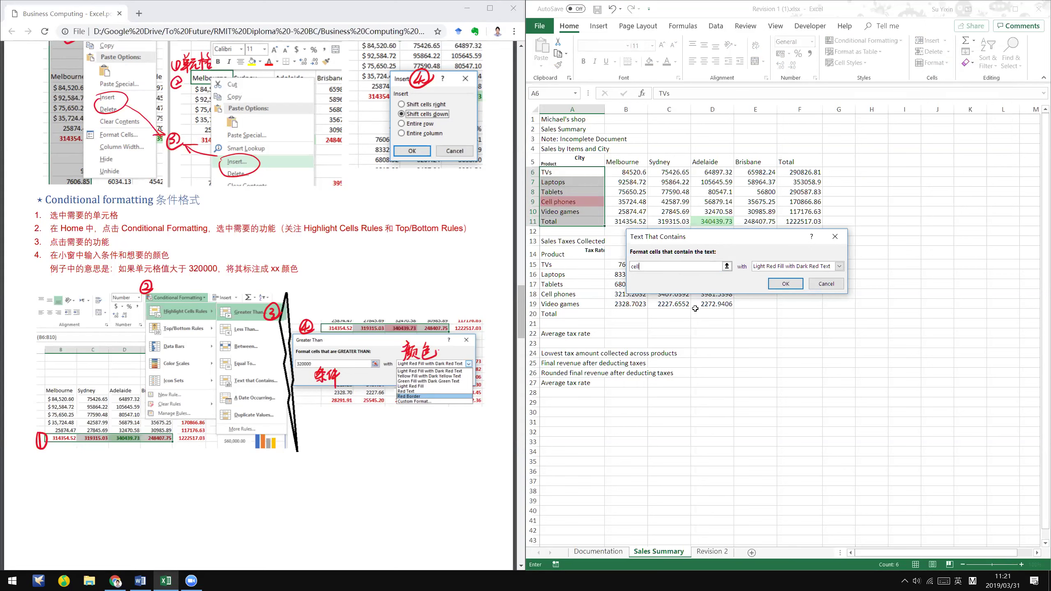
{"action": "key", "text": "BackSpace"}
{"action": "key", "text": "BackSpace"}
{"action": "key", "text": "BackSpace"}
{"action": "key", "text": "BackSpace"}
{"action": "type", "text": "s"}
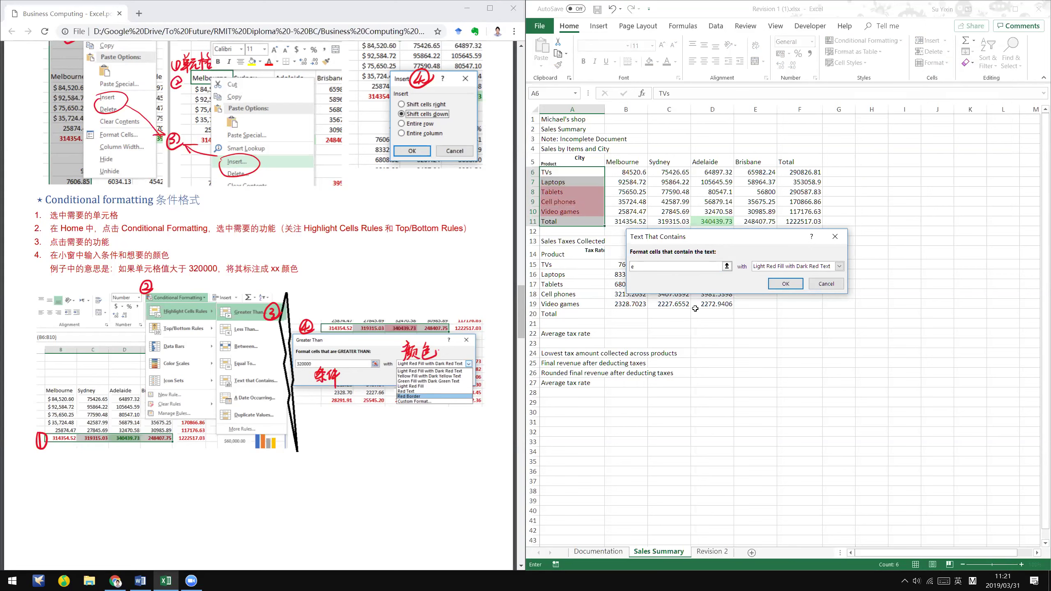
{"action": "key", "text": "BackSpace"}
{"action": "type", "text": "cell"}
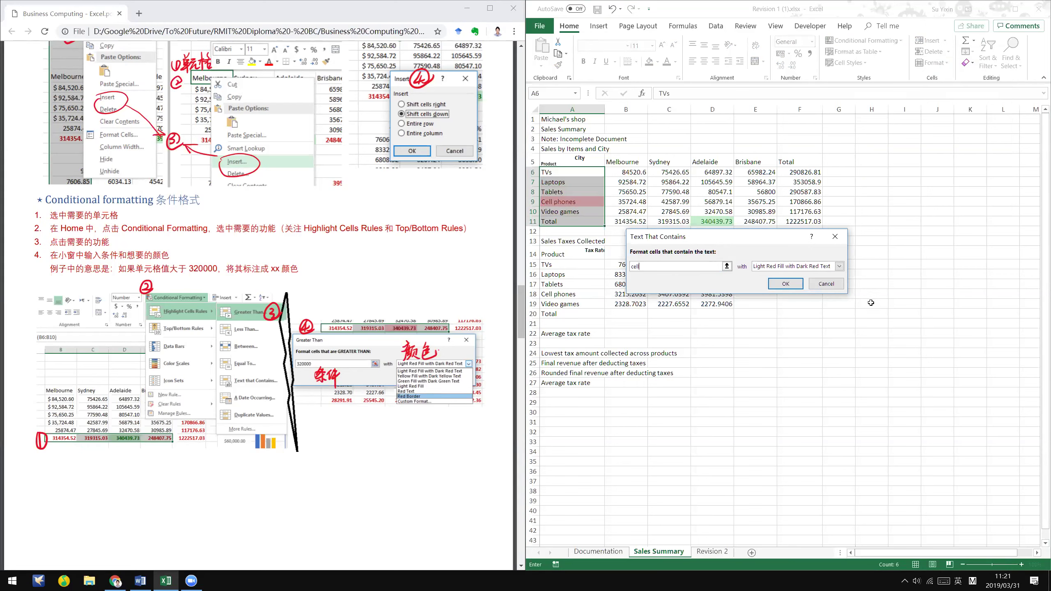
{"action": "left_click", "coordinate": [830, 285]}
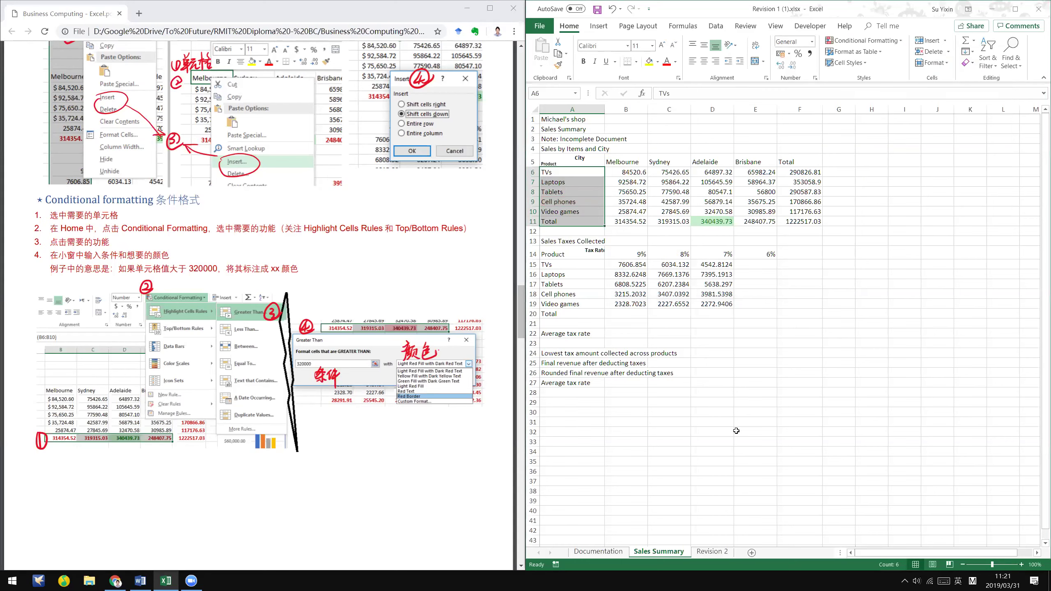
- Cancel the extra highlight rule, bring up the Word instructions and mark step 4
{"action": "left_click", "coordinate": [626, 274]}
{"action": "left_click", "coordinate": [333, 285]}
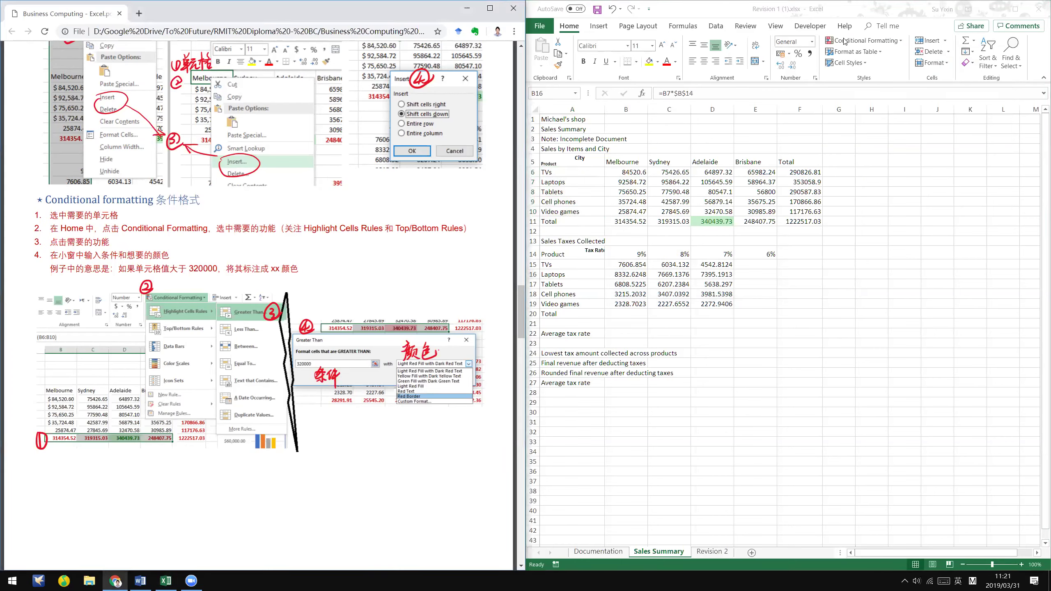
{"action": "key", "text": "alt+Tab"}
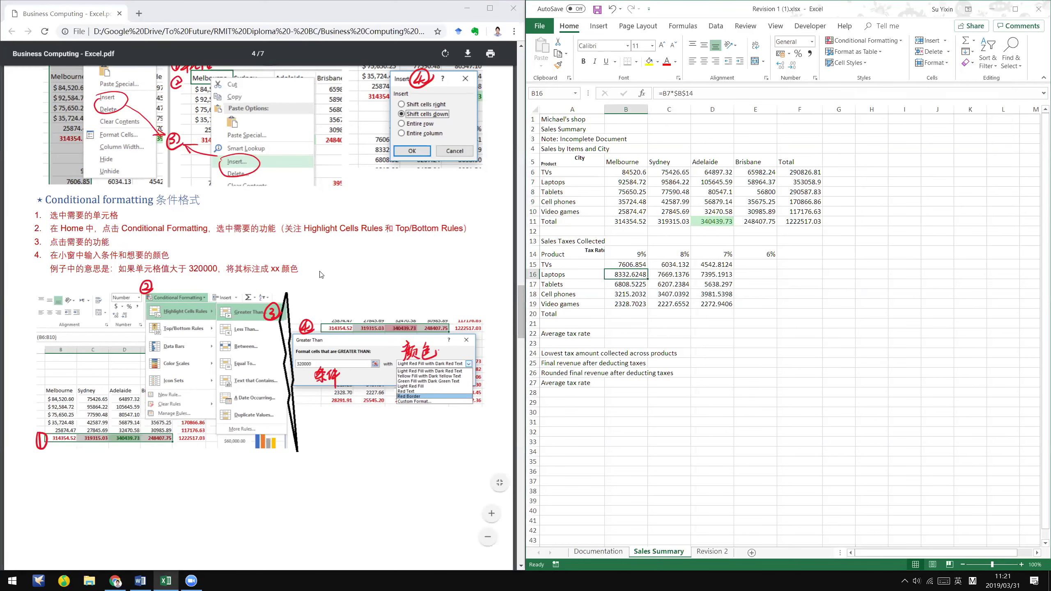
{"action": "left_click", "coordinate": [321, 274]}
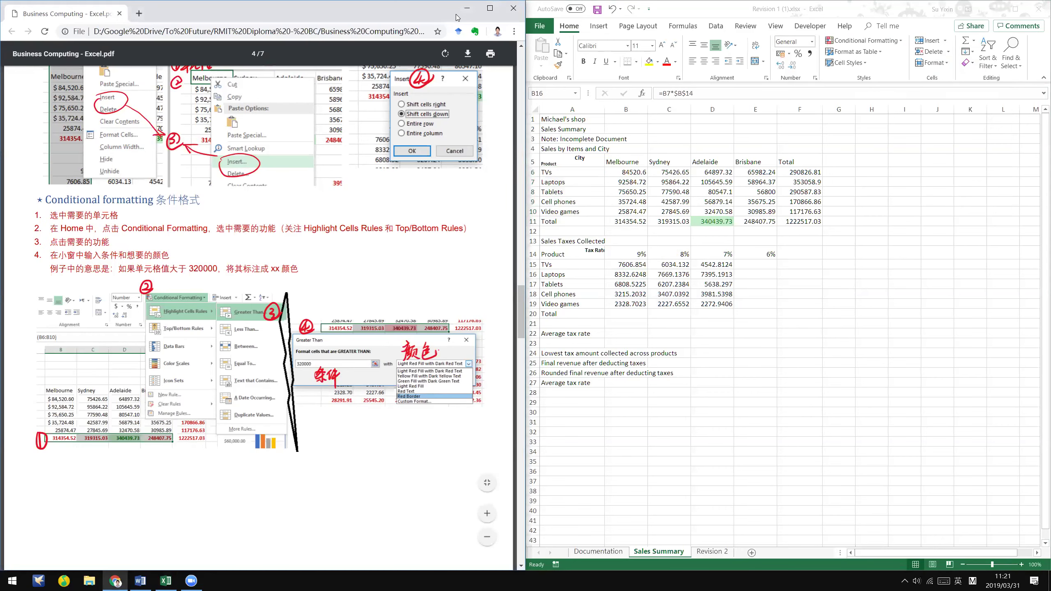
{"action": "key", "text": "alt+Tab"}
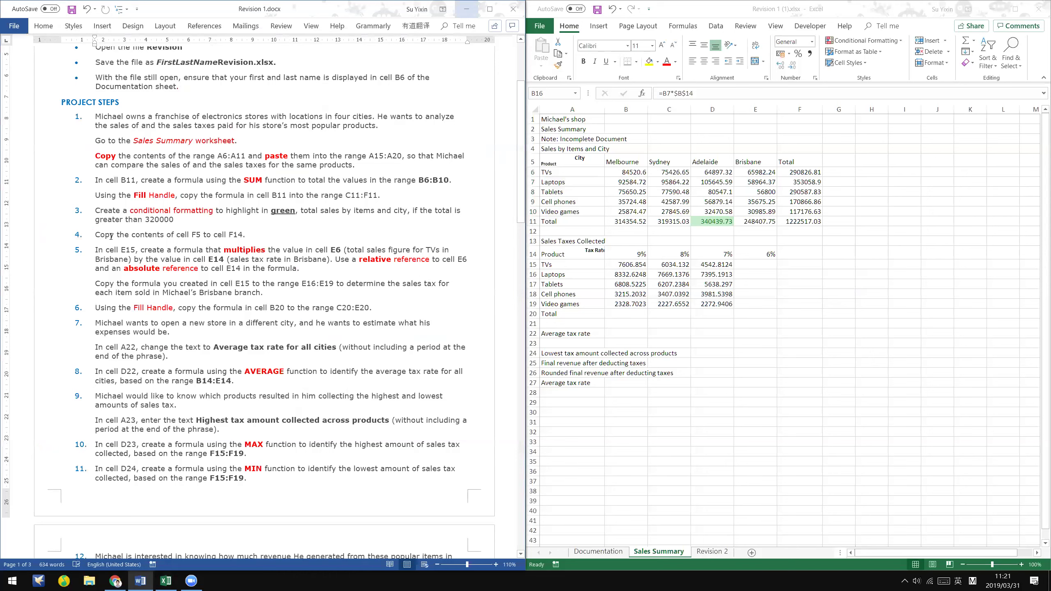
{"action": "left_click", "coordinate": [246, 235]}
- Copy the Total heading from F5 into F14
{"action": "left_click", "coordinate": [812, 106]}
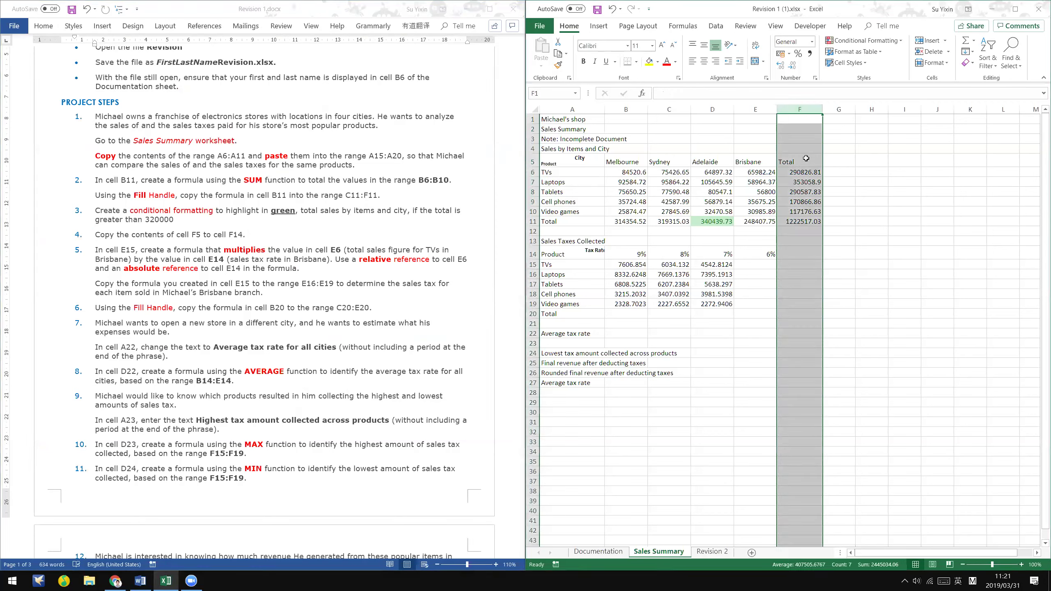
{"action": "left_click", "coordinate": [806, 159]}
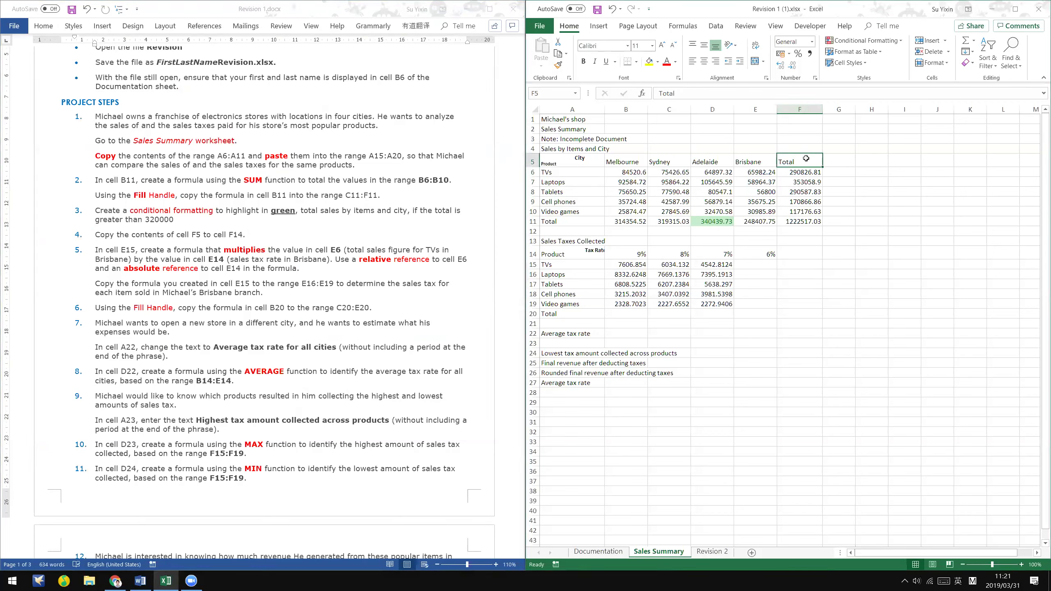
{"action": "key", "text": "ctrl+c"}
{"action": "left_click", "coordinate": [792, 253]}
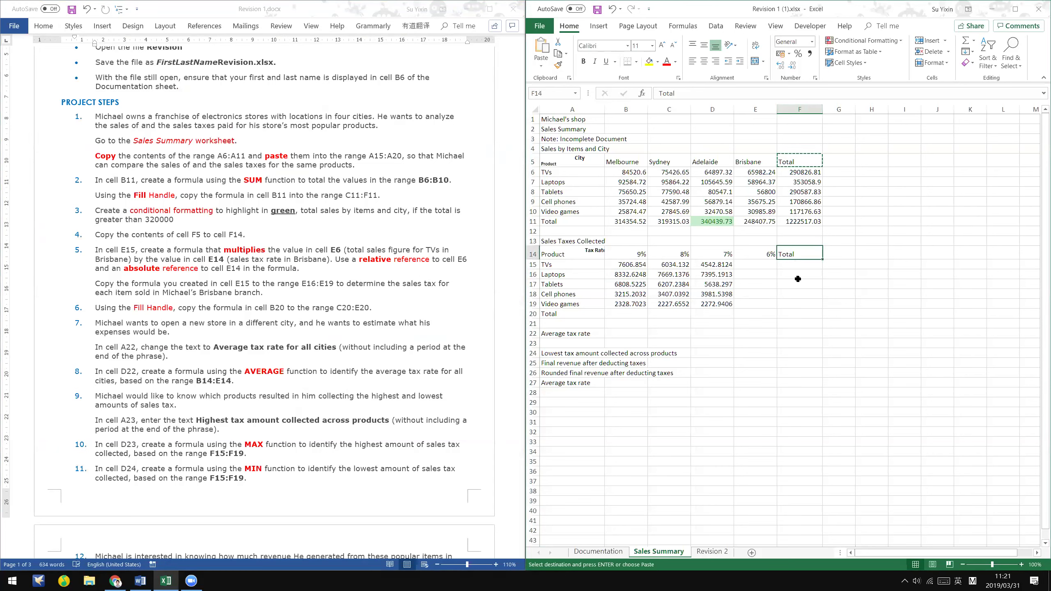
{"action": "key", "text": "Return"}
{"action": "left_click", "coordinate": [799, 254]}
{"action": "left_click", "coordinate": [803, 161]}
- Check F14 against the Word instructions, then select cell E15
{"action": "left_click", "coordinate": [349, 229]}
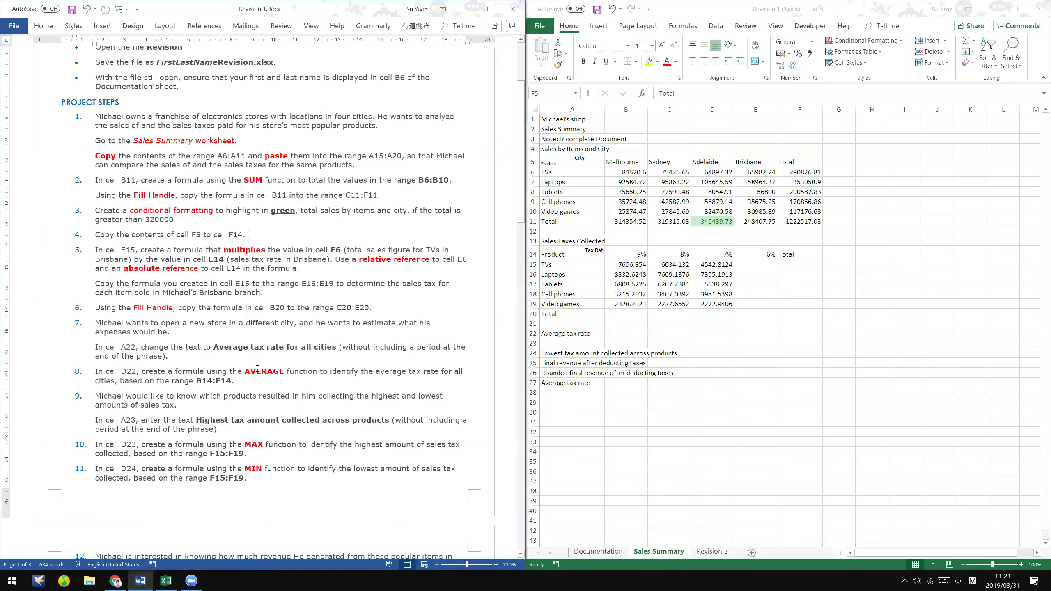
{"action": "left_click", "coordinate": [797, 164]}
{"action": "left_click", "coordinate": [798, 253]}
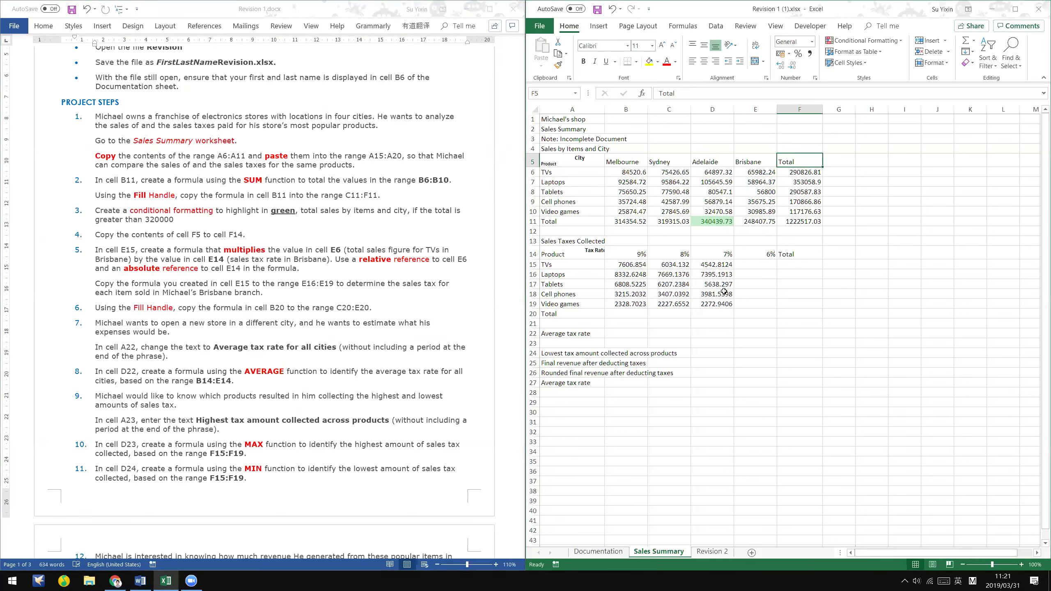
{"action": "left_click", "coordinate": [267, 253]}
{"action": "scroll", "coordinate": [290, 251], "scroll_direction": "down", "scroll_amount": 1}
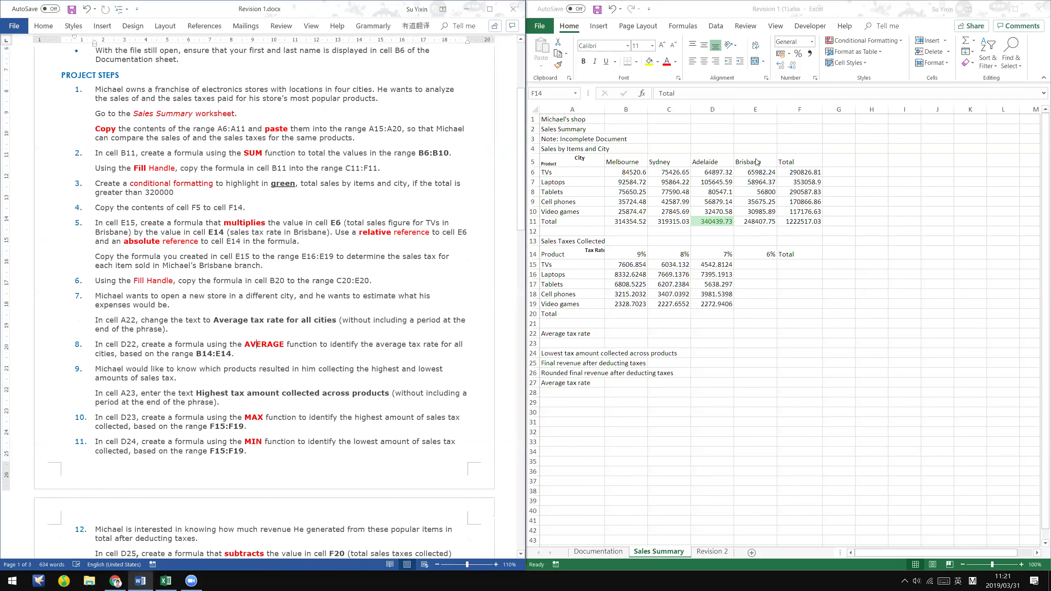
{"action": "left_click", "coordinate": [754, 264]}
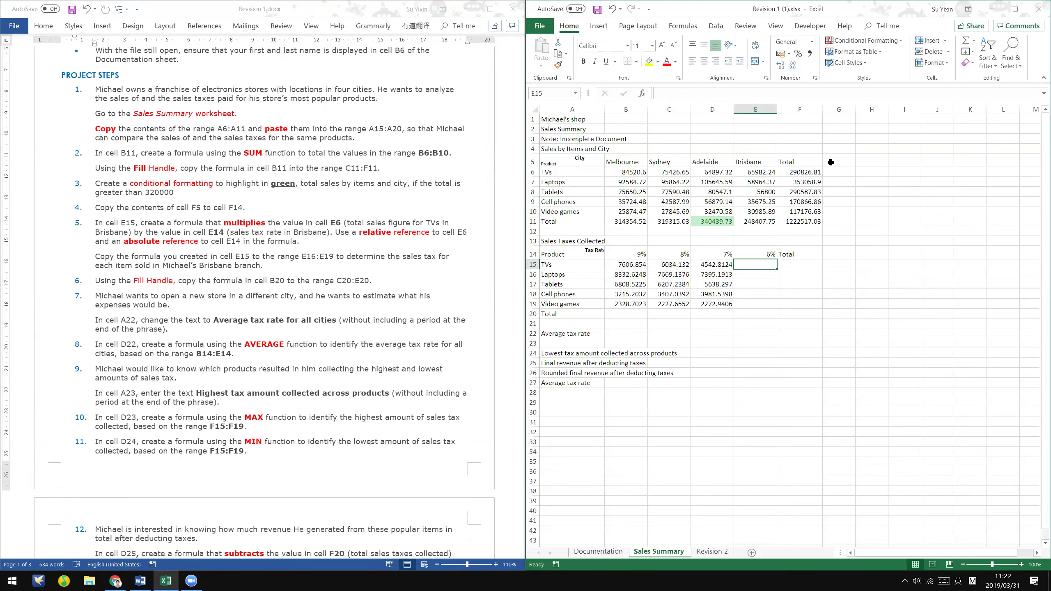
- Enter =E14*E6 in E15, giving the Brisbane TV tax of 3958.9344
{"action": "left_click", "coordinate": [753, 175]}
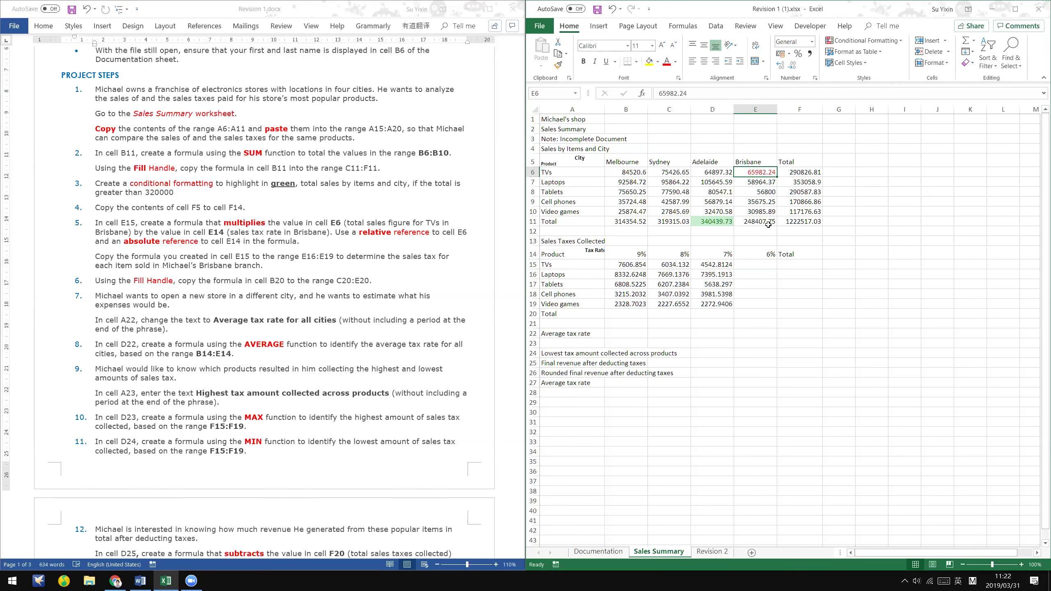
{"action": "left_click", "coordinate": [772, 267]}
{"action": "left_click", "coordinate": [764, 254]}
{"action": "key", "text": "F4"}
{"action": "left_click", "coordinate": [767, 265]}
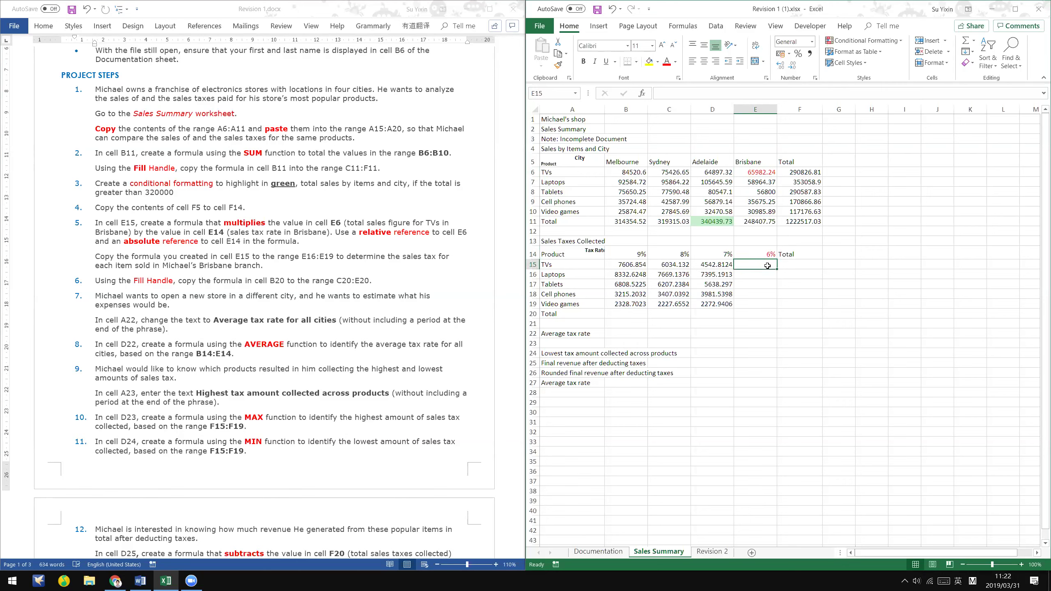
{"action": "type", "text": "="}
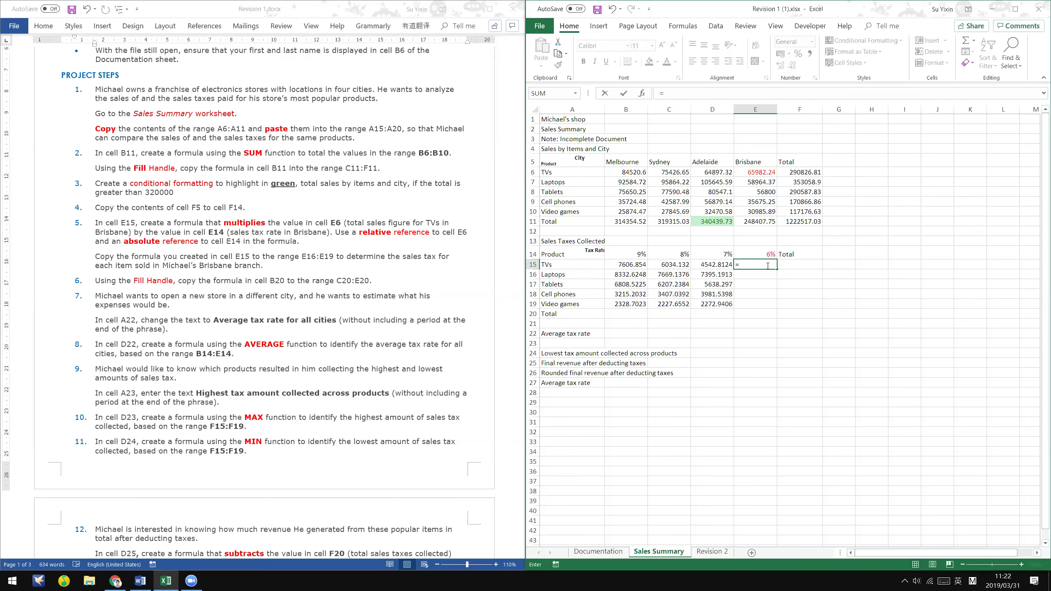
{"action": "left_click", "coordinate": [768, 252]}
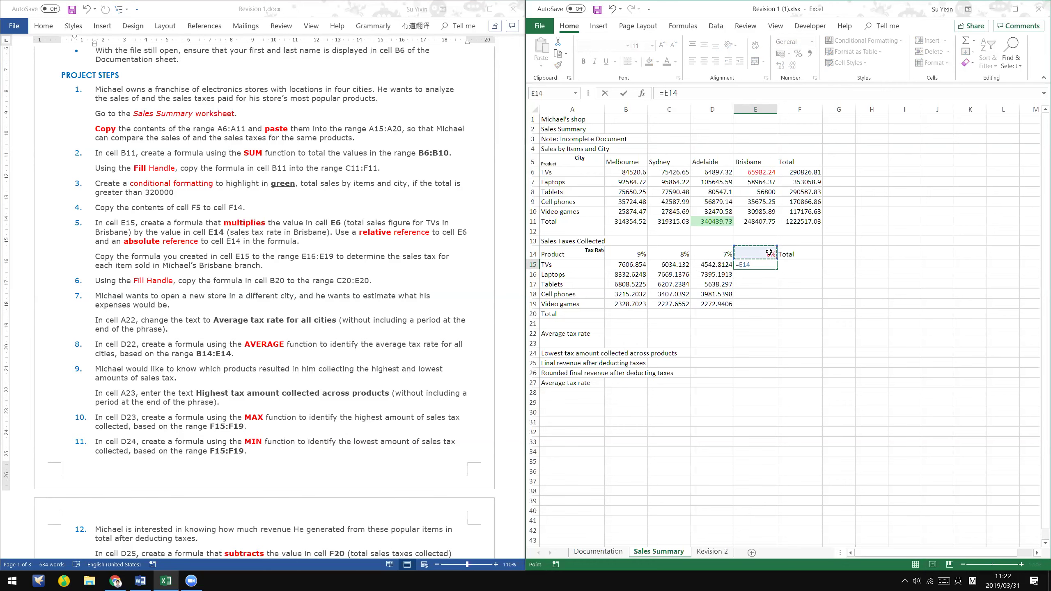
{"action": "type", "text": "*"}
{"action": "left_click", "coordinate": [765, 171]}
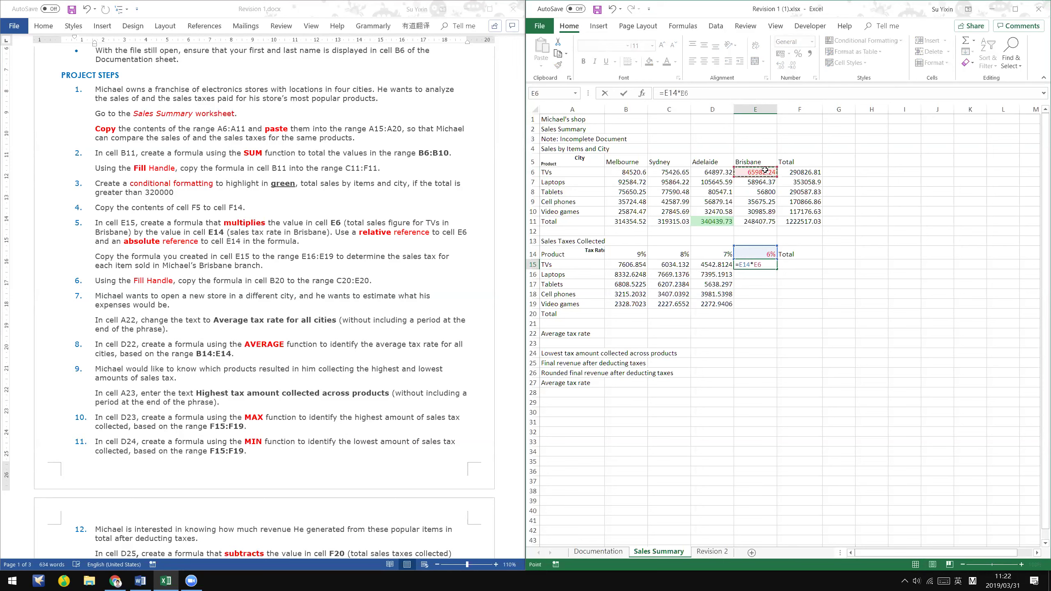
{"action": "key", "text": "Return"}
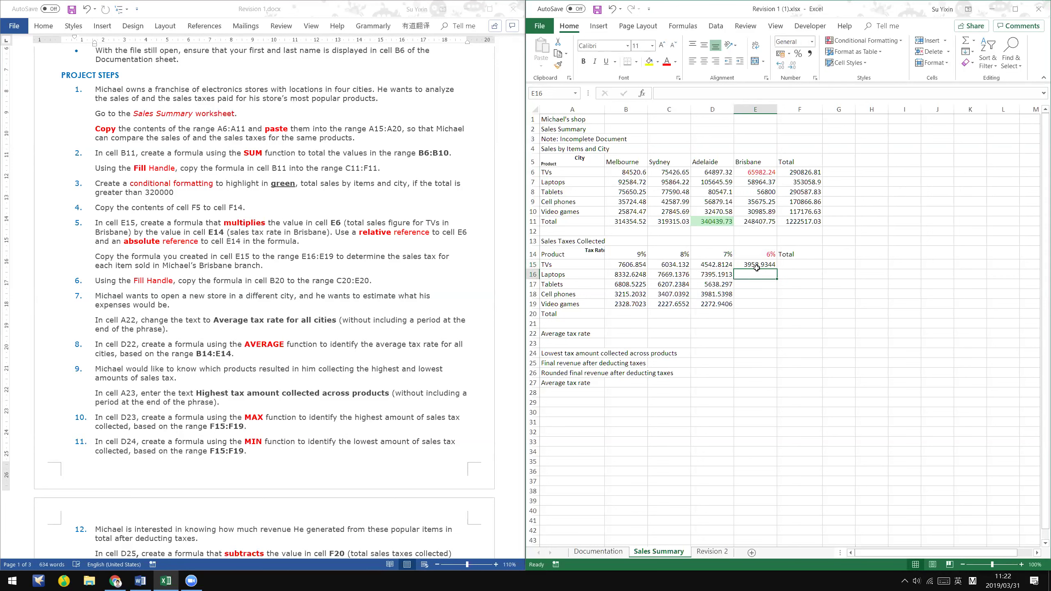
{"action": "left_click", "coordinate": [758, 265]}
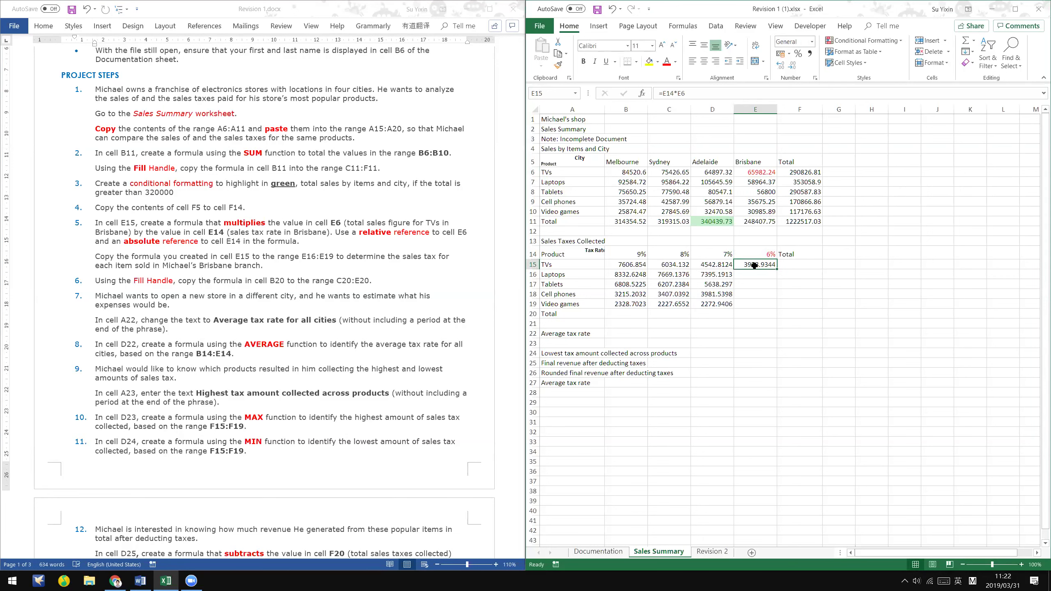
- Highlight the Word sentence about relative and absolute references in yellow
{"action": "left_click", "coordinate": [346, 232]}
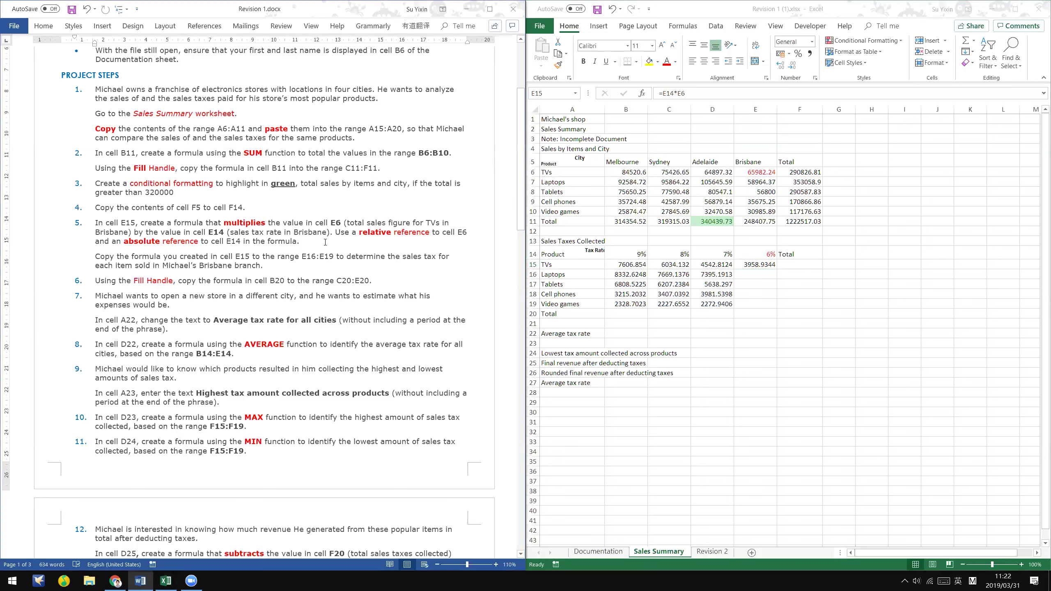
{"action": "left_click", "coordinate": [325, 242], "text": "shift"}
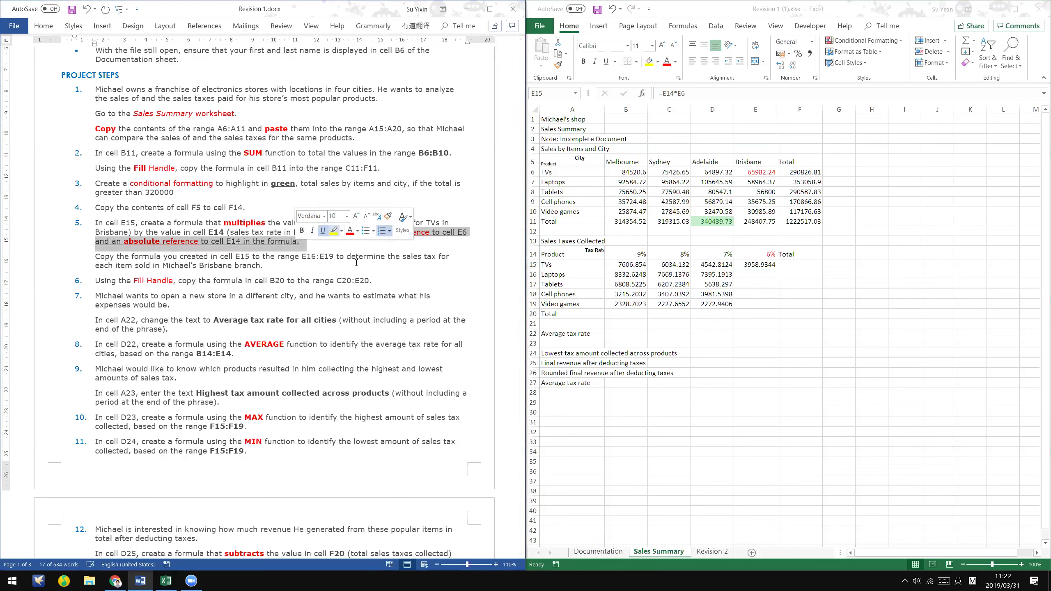
{"action": "left_click", "coordinate": [334, 231]}
{"action": "left_click", "coordinate": [372, 281]}
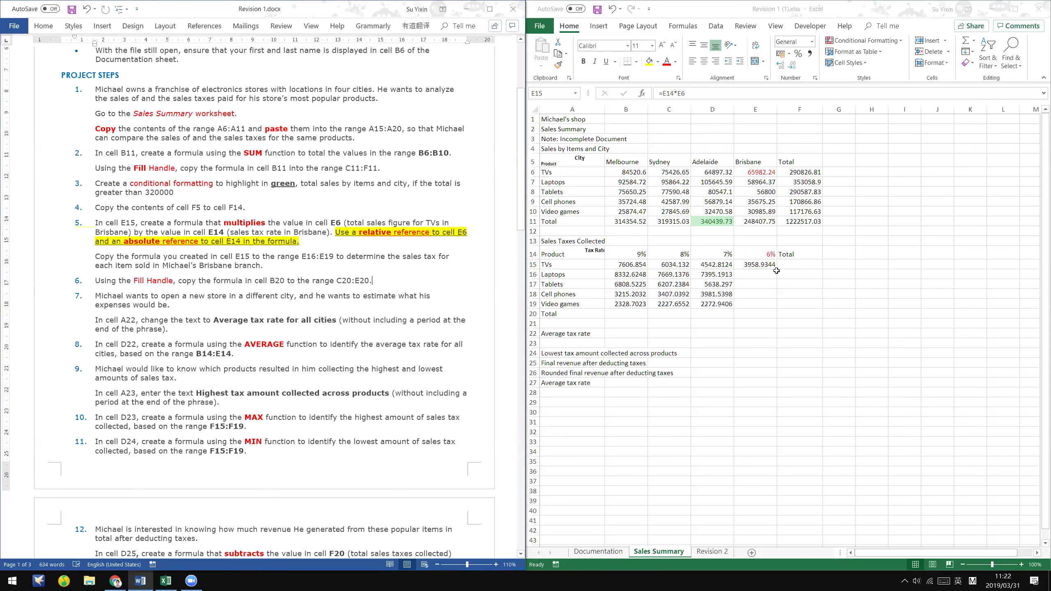
- Fill E15's formula down to E19 and inspect E16's shifted formula =E15*E7
{"action": "left_click_drag", "start_coordinate": [777, 269], "coordinate": [777, 311]}
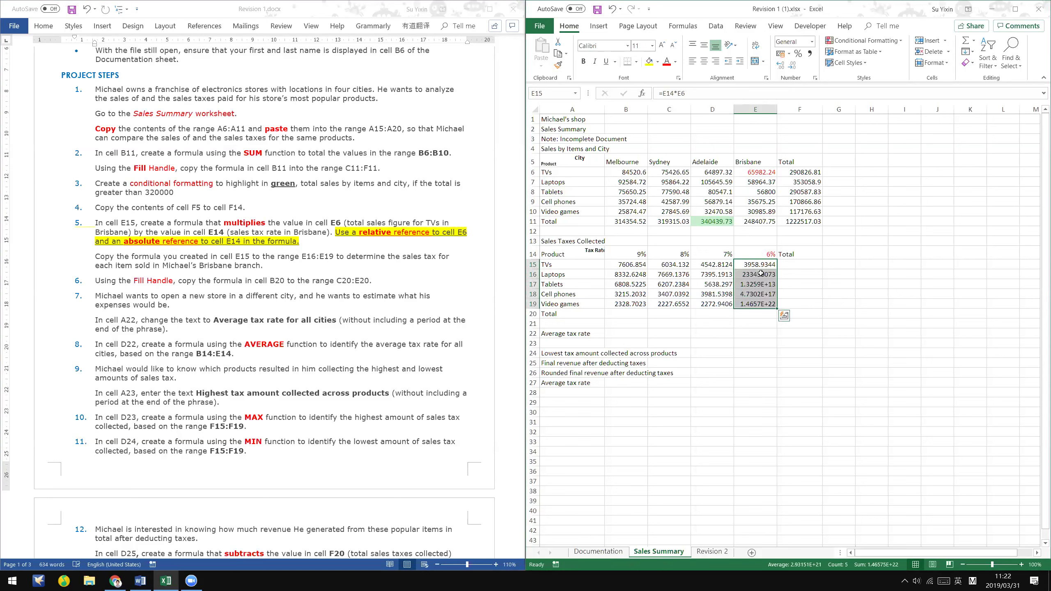
{"action": "double_click", "coordinate": [760, 274]}
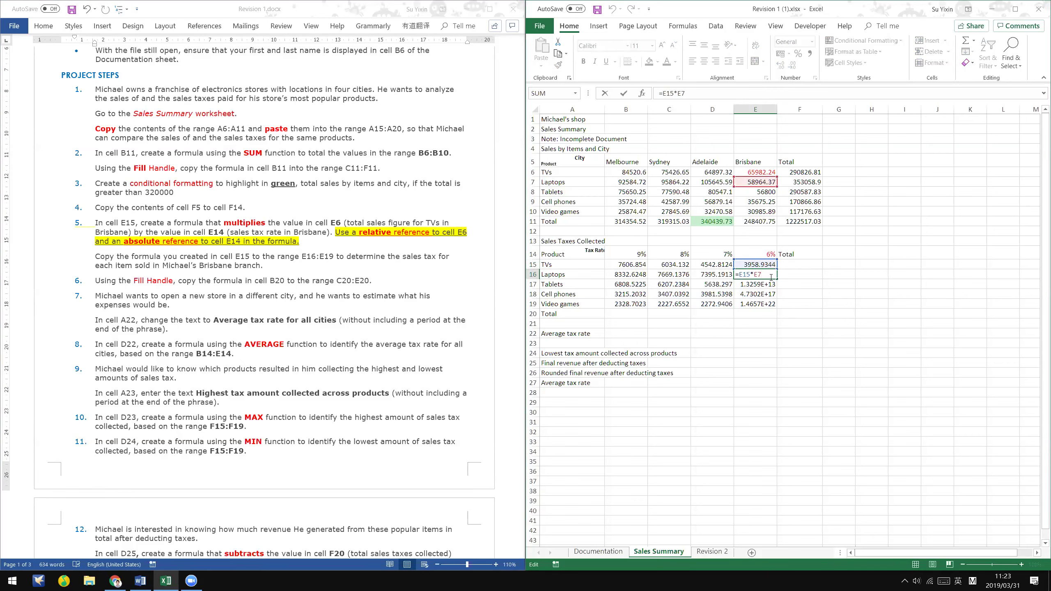
{"action": "key", "text": "Return"}
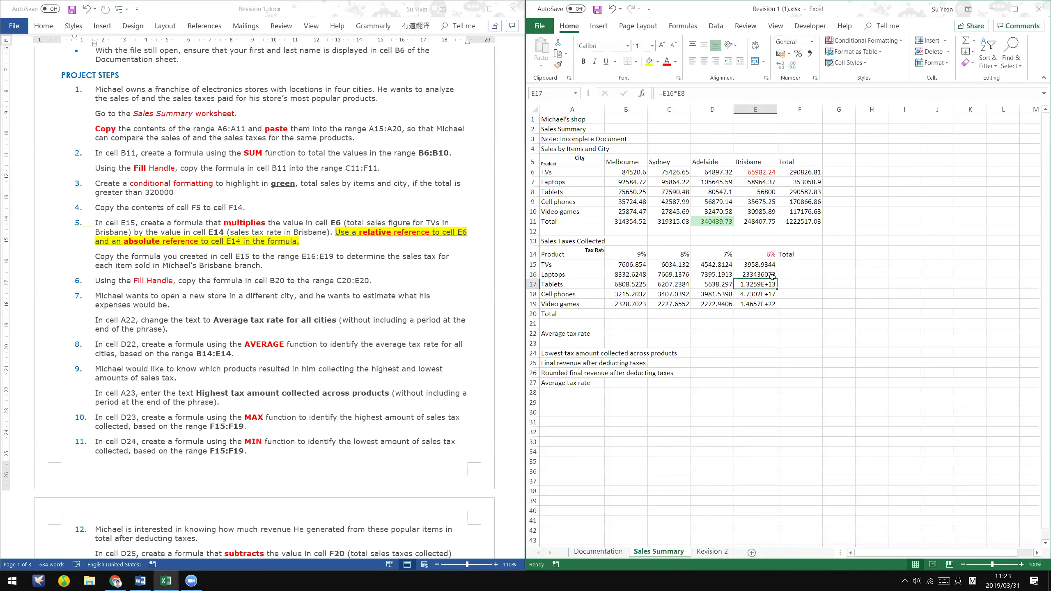
{"action": "key", "text": "Up"}
- Compare the references in E15 and E16 against the 6% tax rate in E14
{"action": "left_click", "coordinate": [756, 264]}
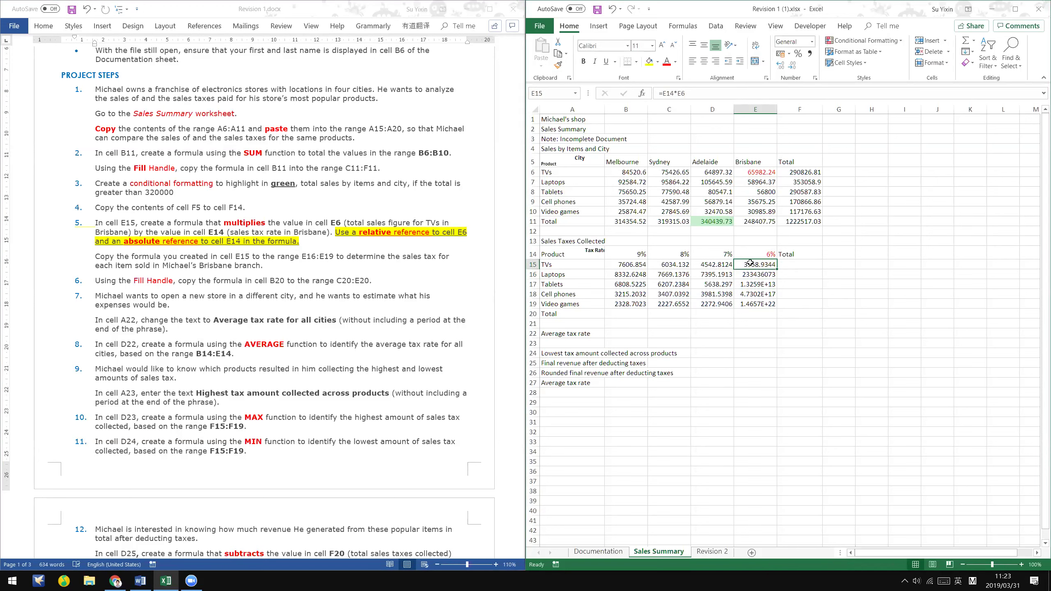
{"action": "left_click", "coordinate": [755, 255]}
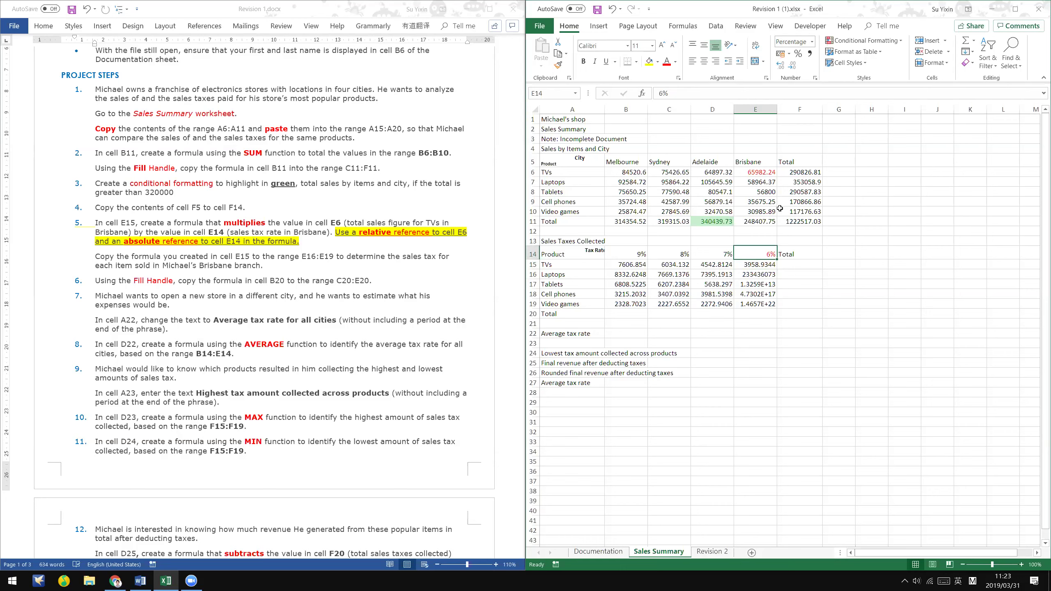
{"action": "left_click", "coordinate": [761, 265]}
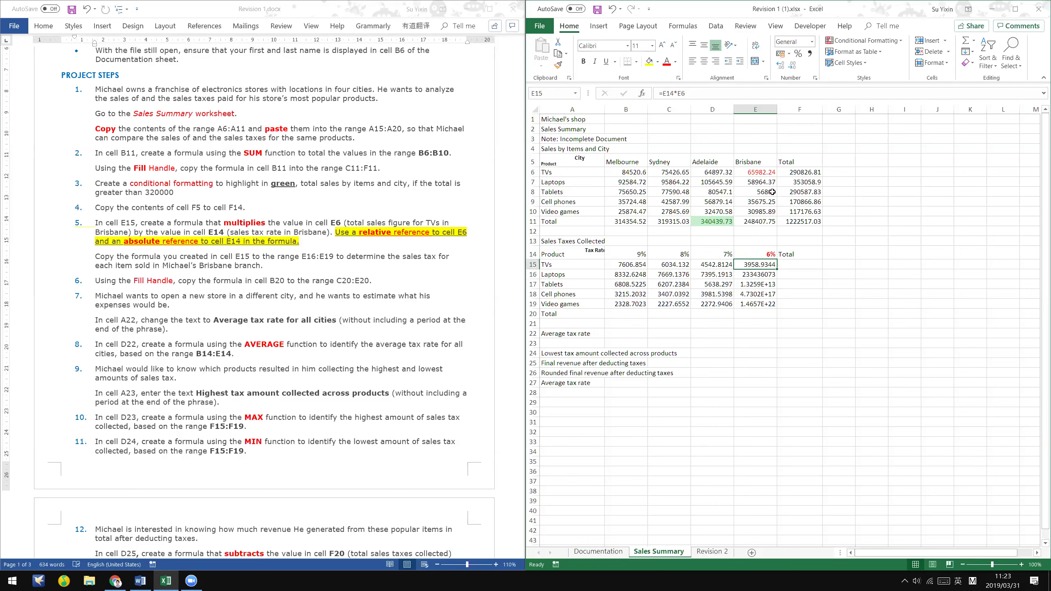
{"action": "key", "text": "F2"}
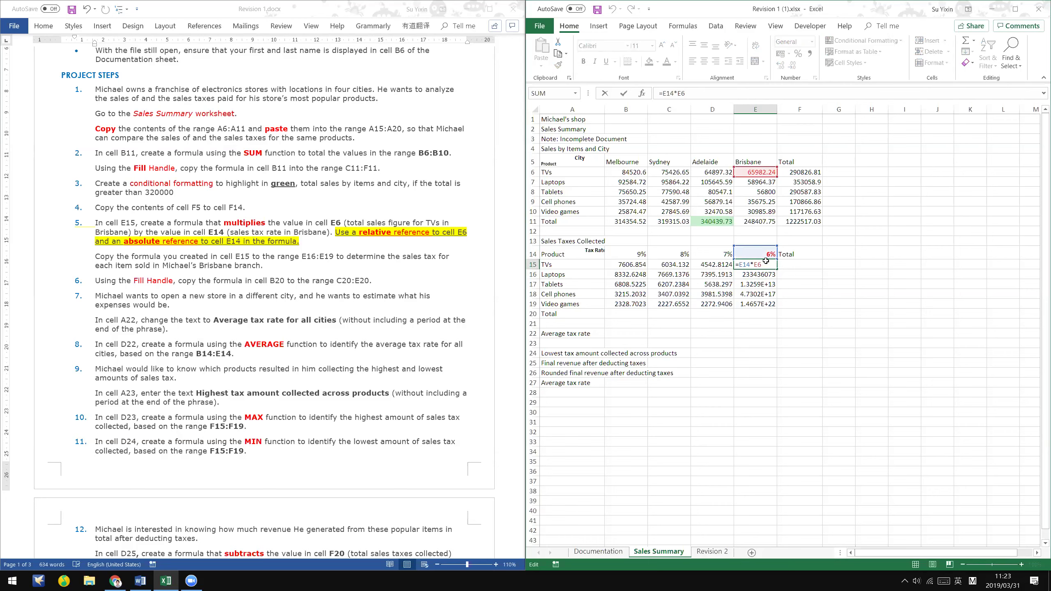
{"action": "key", "text": "Return"}
{"action": "key", "text": "Up"}
{"action": "key", "text": "Up"}
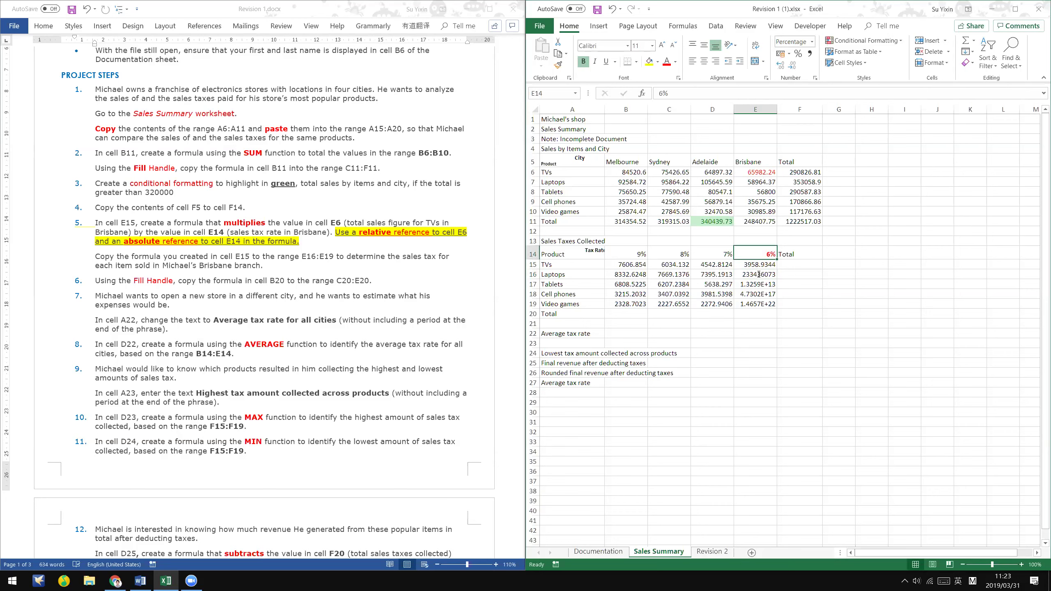
{"action": "double_click", "coordinate": [758, 274]}
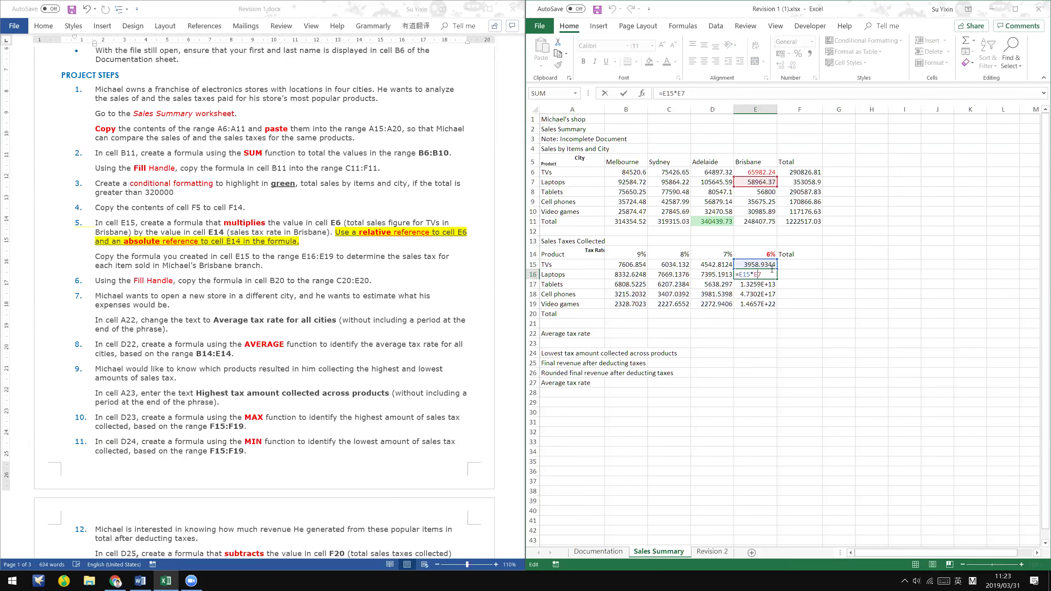
{"action": "key", "text": "Return"}
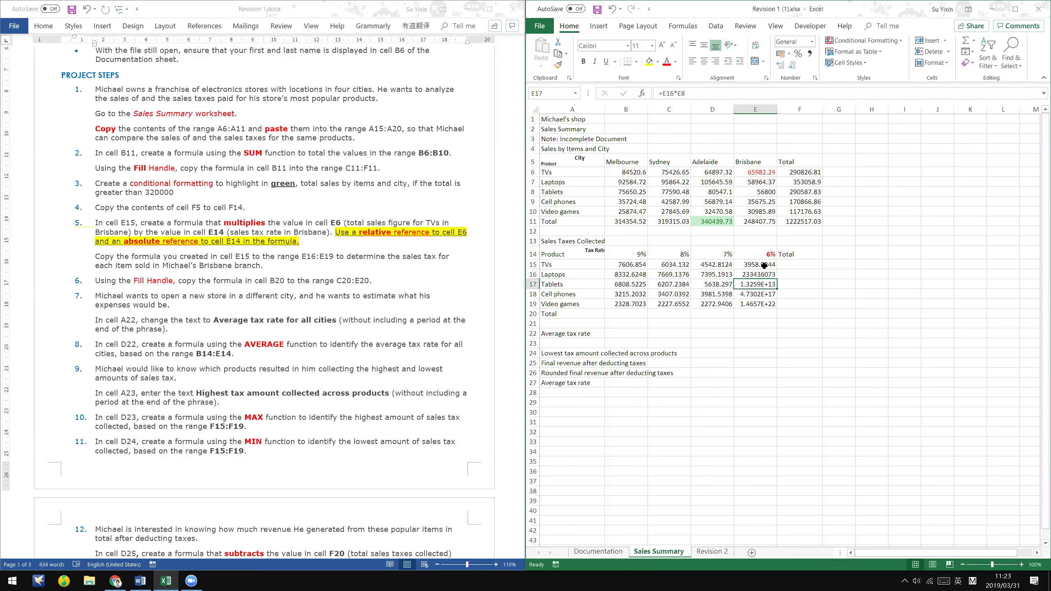
{"action": "key", "text": "Up"}
{"action": "key", "text": "Up"}
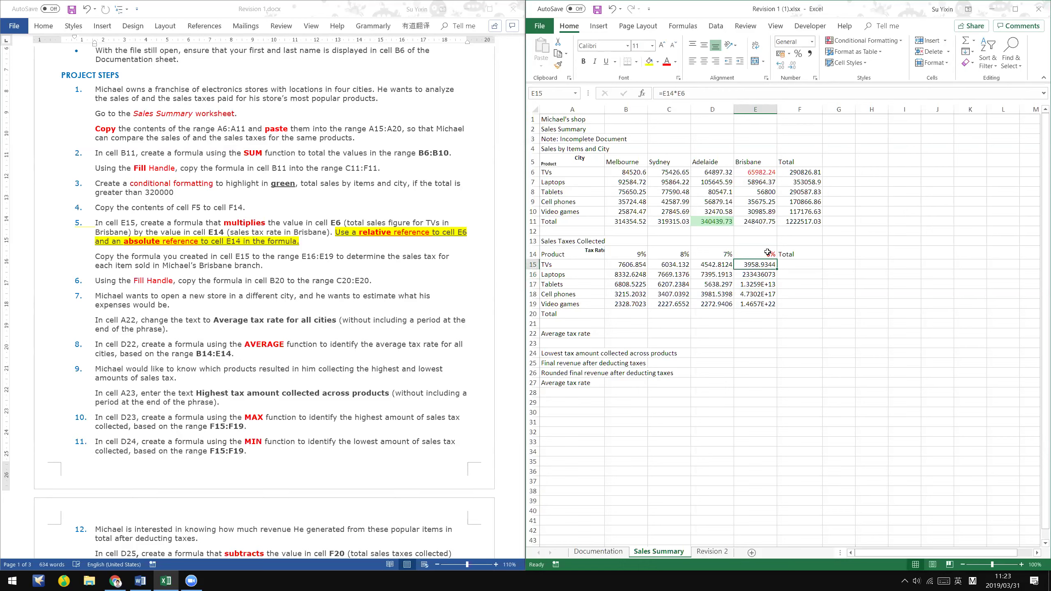
{"action": "left_click", "coordinate": [767, 253]}
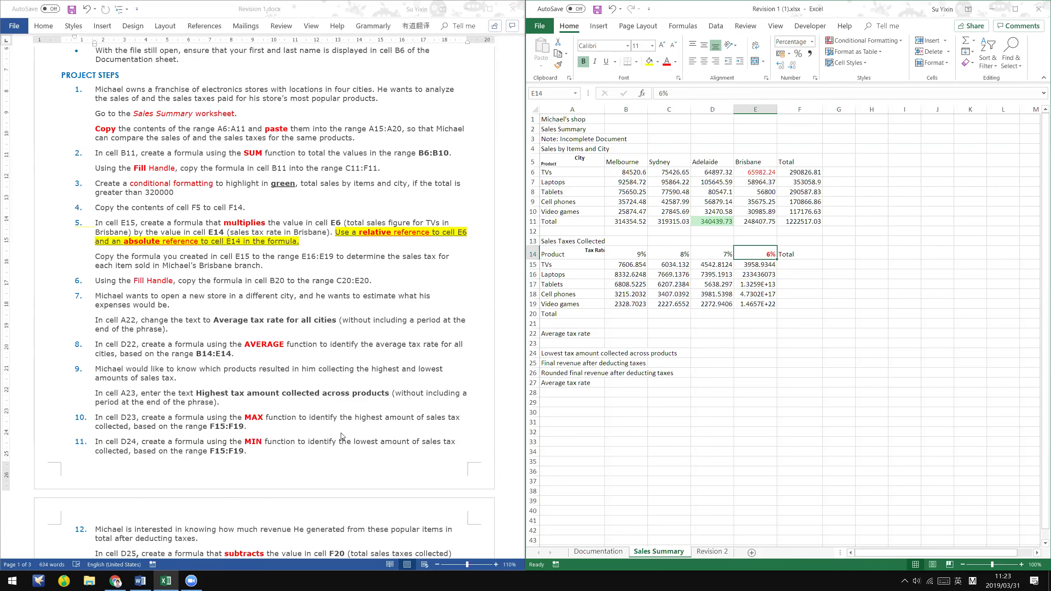
{"action": "key", "text": "alt+Tab"}
- Scroll the PDF notes up to page 2's Formula References, then reselect E15 in Excel
{"action": "scroll", "coordinate": [335, 431], "scroll_direction": "up", "scroll_amount": 5}
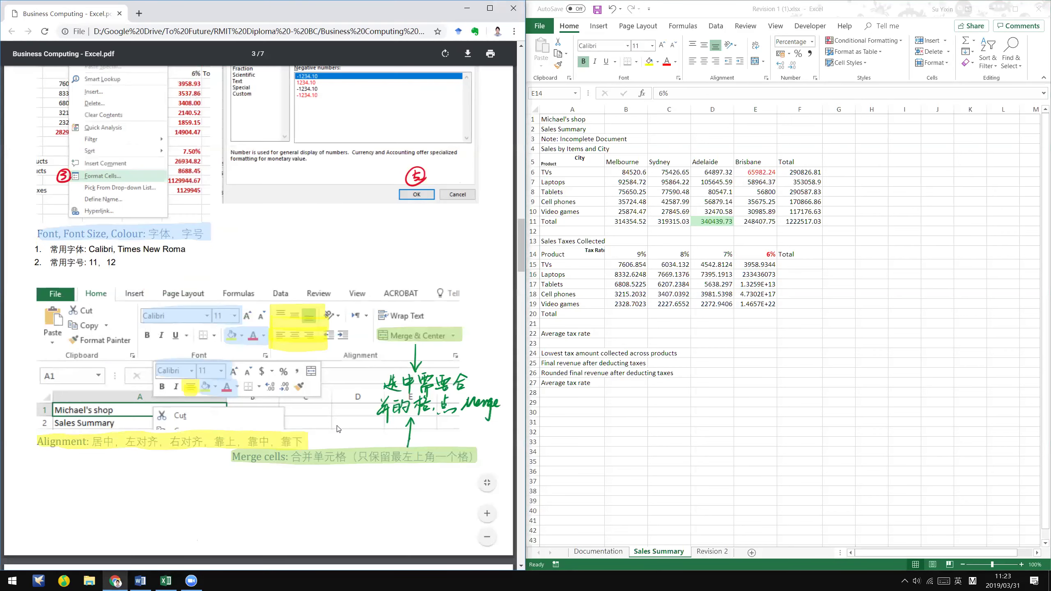
{"action": "scroll", "coordinate": [338, 429], "scroll_direction": "up", "scroll_amount": 6}
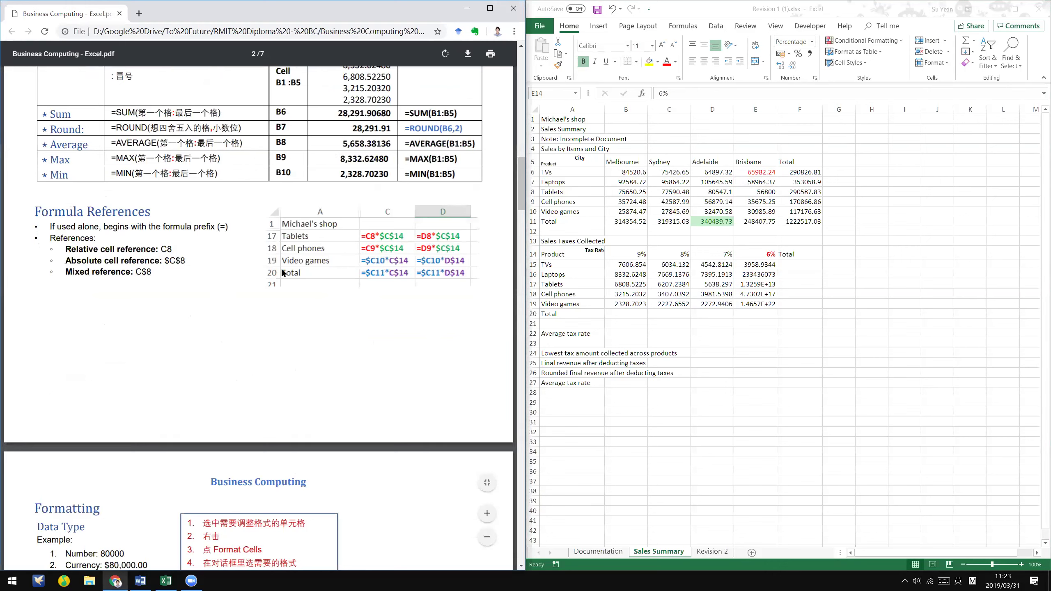
{"action": "left_click", "coordinate": [755, 254]}
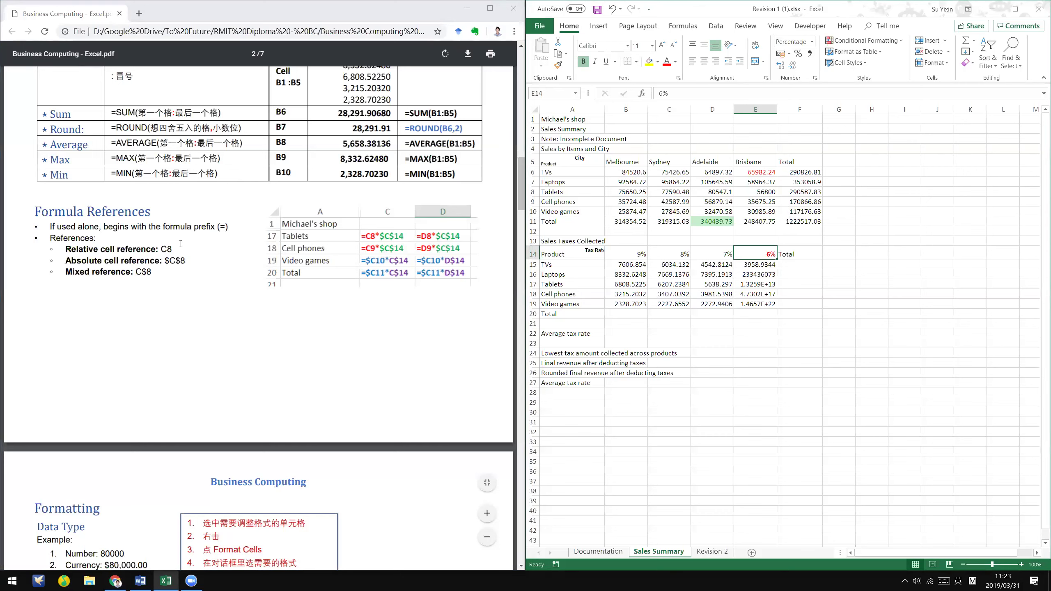
{"action": "left_click", "coordinate": [766, 263]}
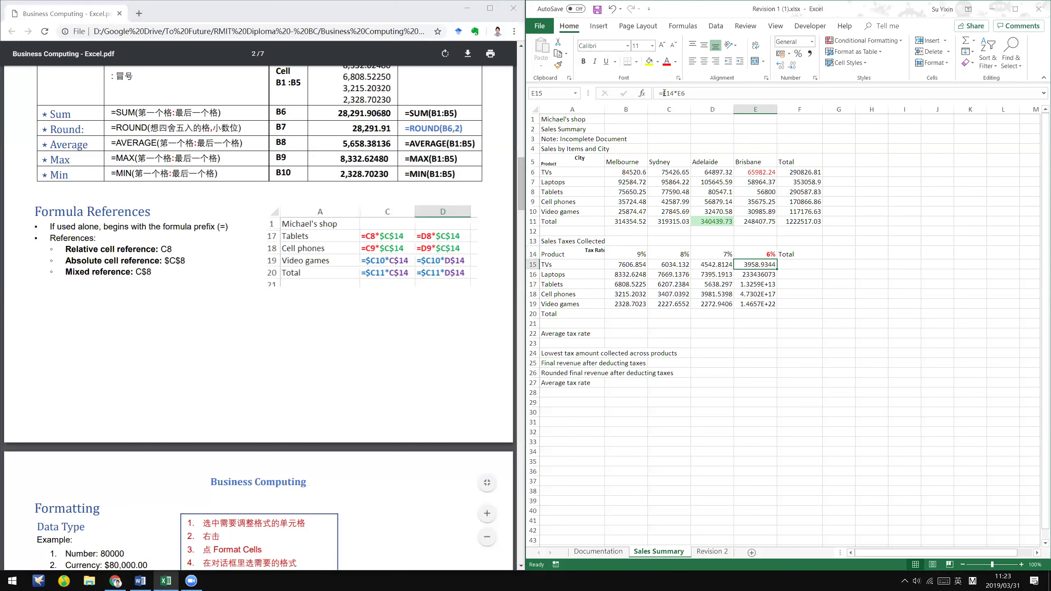
- Add $E$ locking to E15's formula and fill it down to E19
{"action": "left_click", "coordinate": [706, 94]}
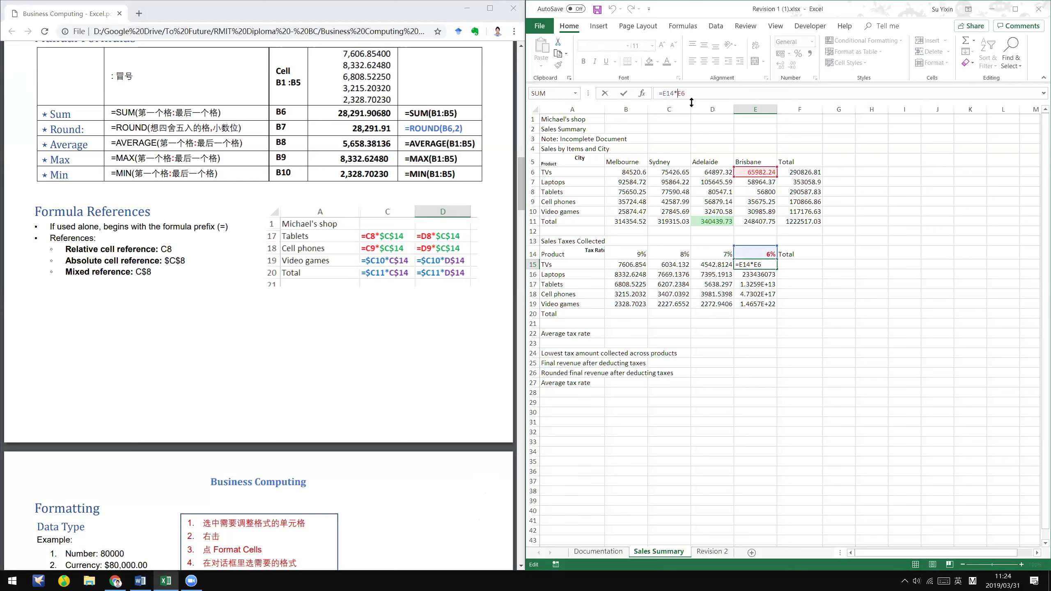
{"action": "type", "text": "$E$"}
{"action": "key", "text": "ctrl+Return"}
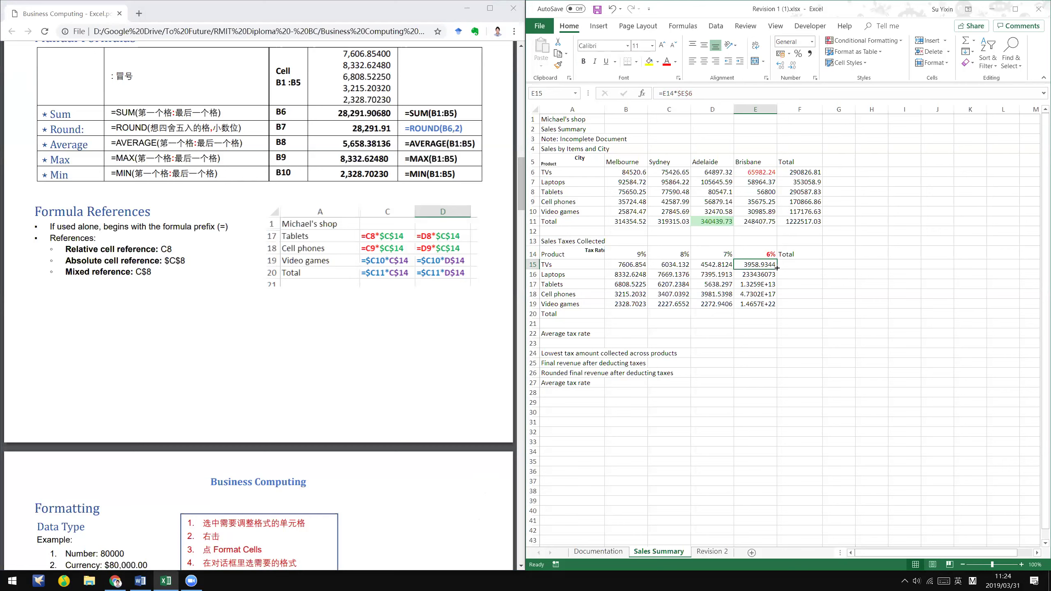
{"action": "left_click_drag", "start_coordinate": [777, 268], "coordinate": [780, 310]}
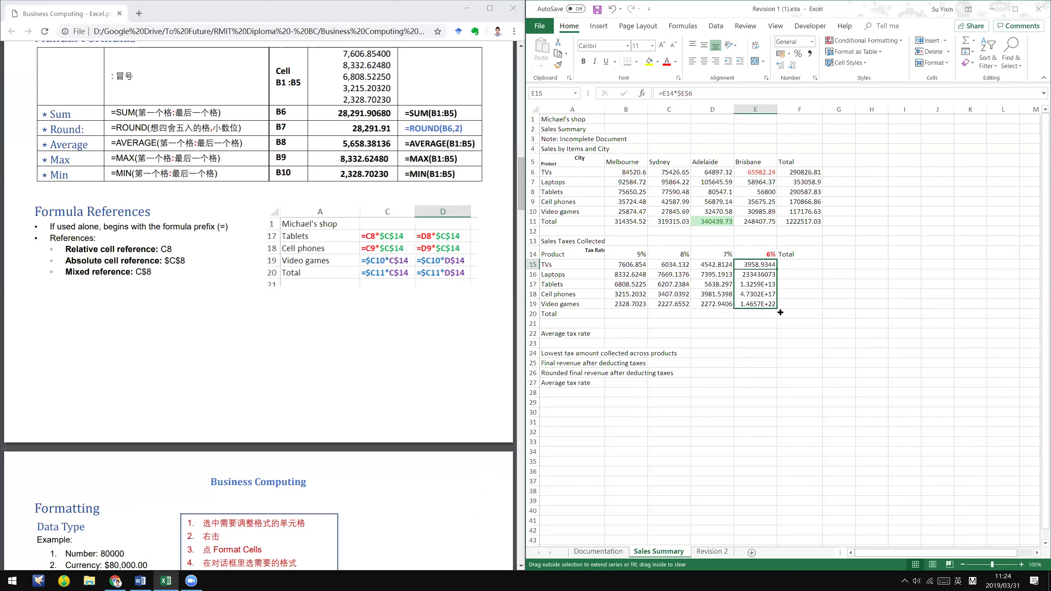
{"action": "double_click", "coordinate": [760, 277]}
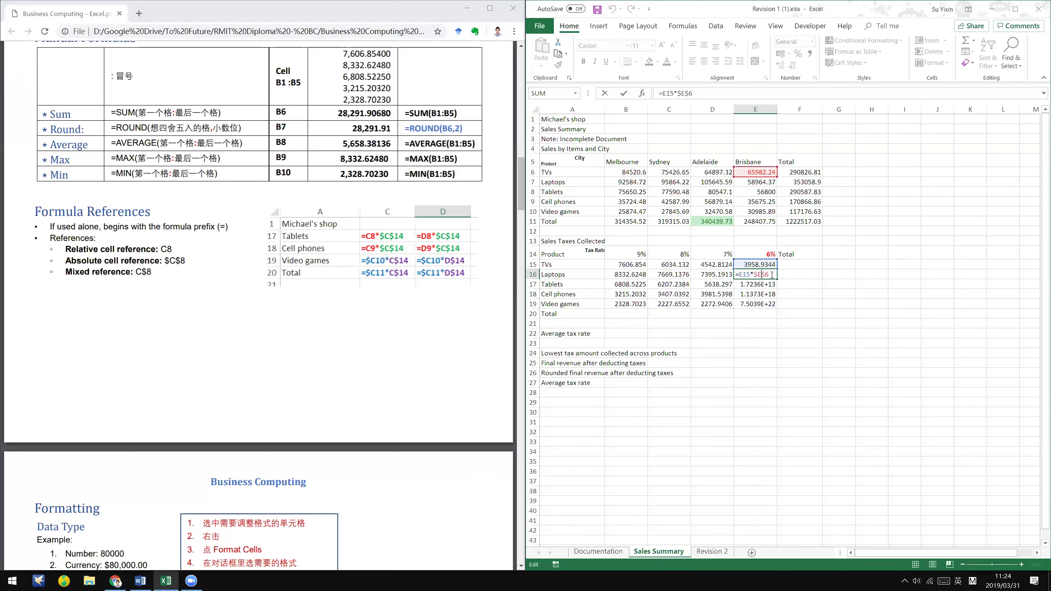
{"action": "key", "text": "ctrl+Return"}
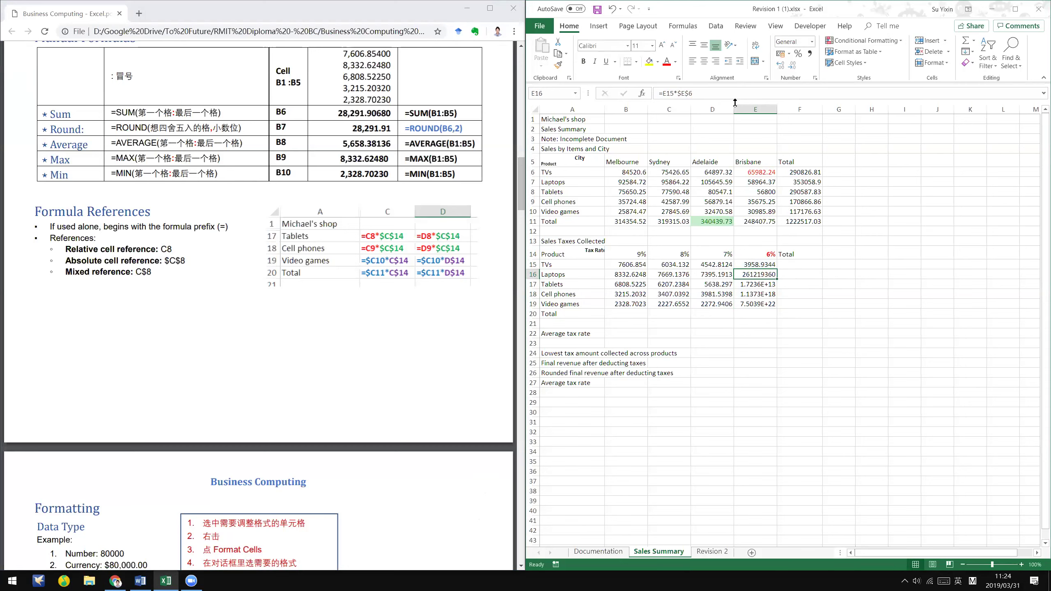
- Try changing how E16 locks the E6 reference, then cancel and return to E15
{"action": "key", "text": "F2"}
{"action": "key", "text": "Left"}
{"action": "key", "text": "Left"}
{"action": "key", "text": "Left"}
{"action": "key", "text": "BackSpace"}
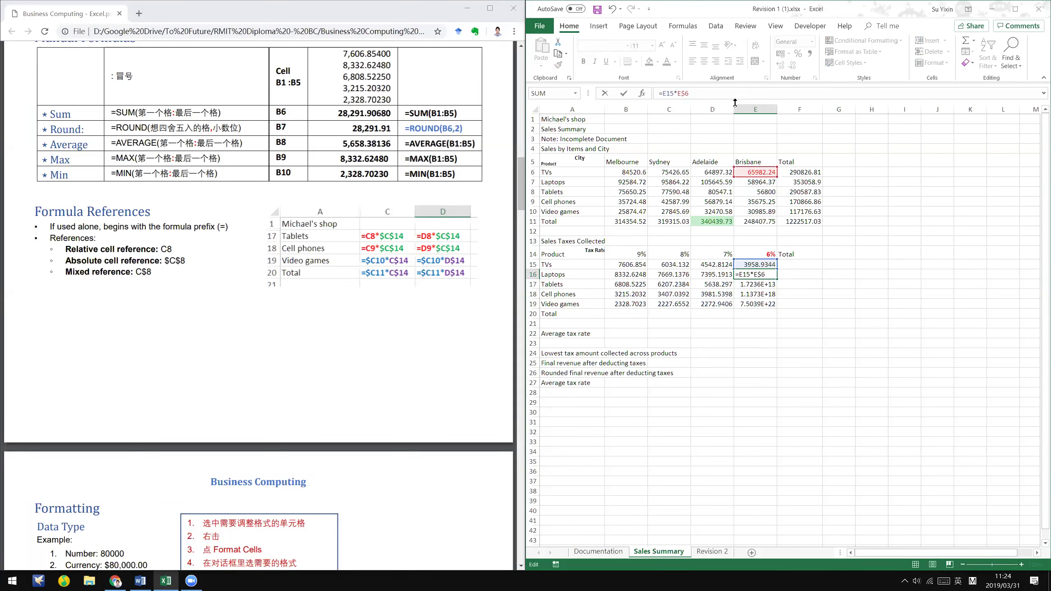
{"action": "key", "text": "Escape"}
{"action": "key", "text": "Up"}
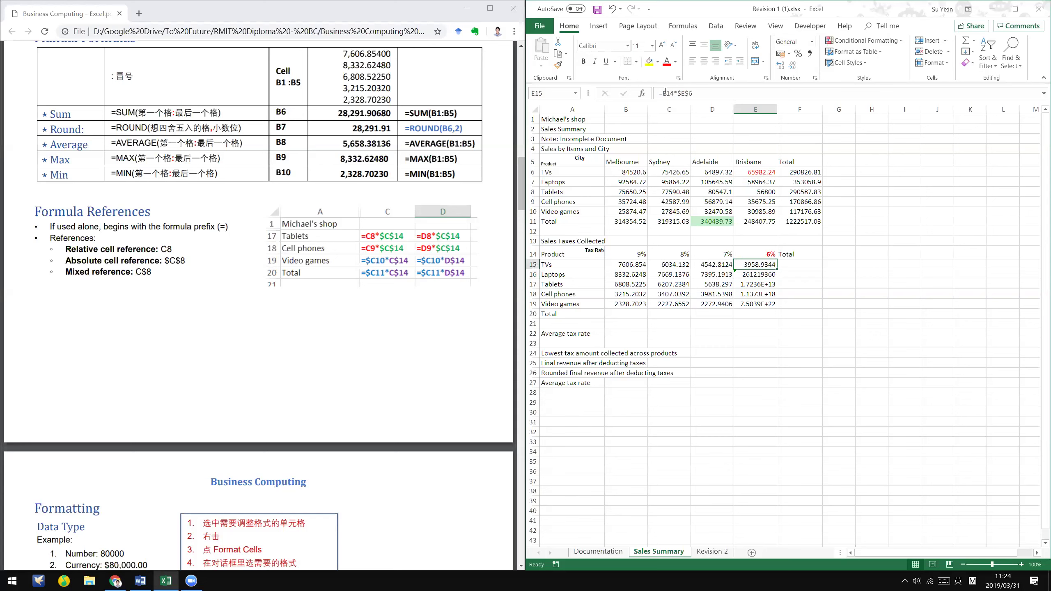
- Lock E14 fully in E15's formula and refill E16:E19
{"action": "key", "text": "F2"}
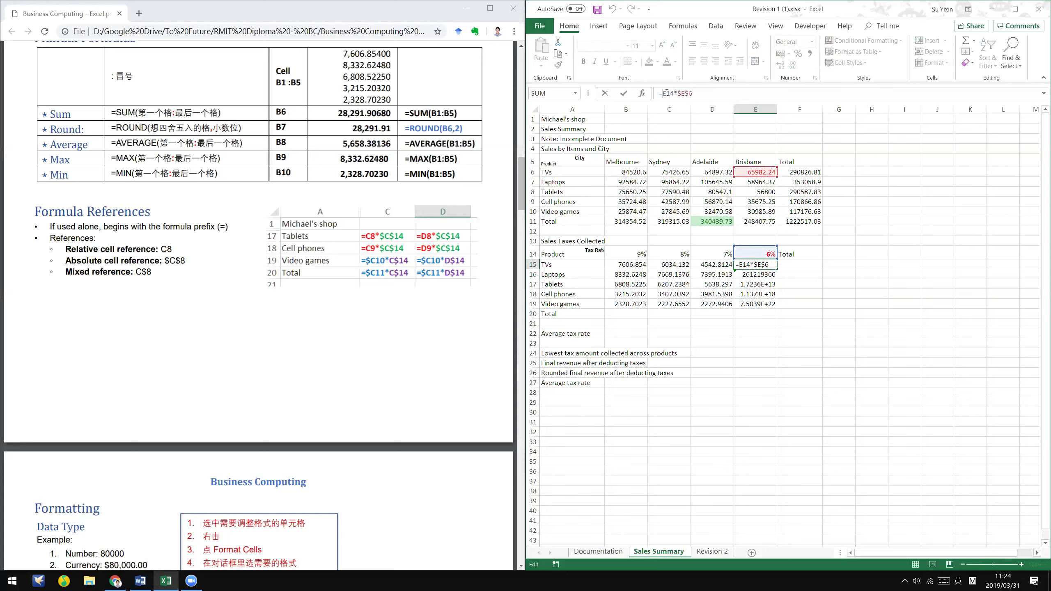
{"action": "left_click", "coordinate": [664, 93]}
{"action": "type", "text": "$"}
{"action": "left_click", "coordinate": [667, 93]}
{"action": "type", "text": "$"}
{"action": "key", "text": "ctrl+Return"}
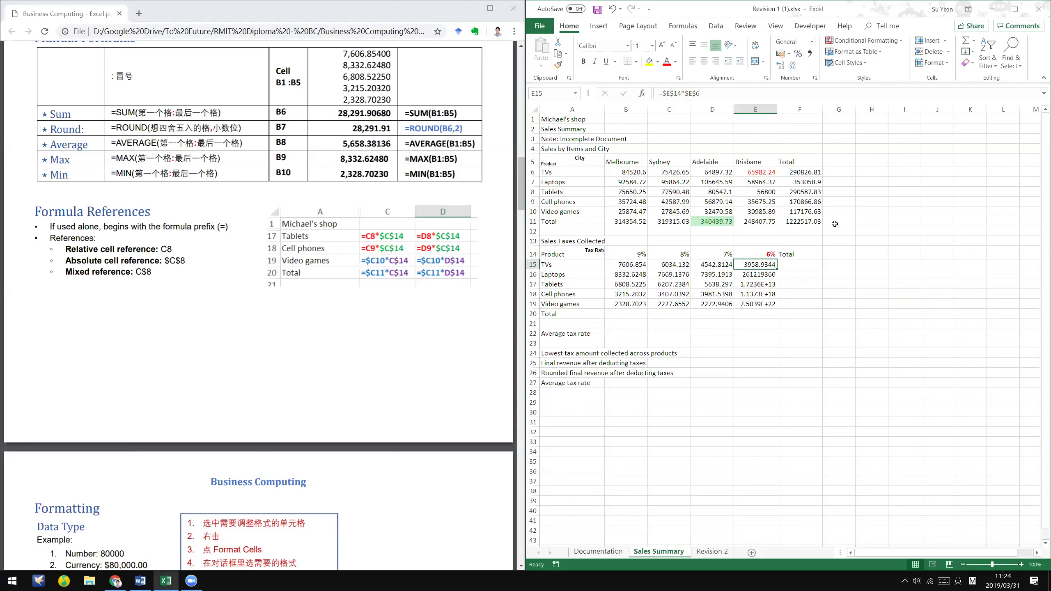
{"action": "left_click_drag", "start_coordinate": [778, 306], "coordinate": [779, 306]}
{"action": "left_click", "coordinate": [769, 276]}
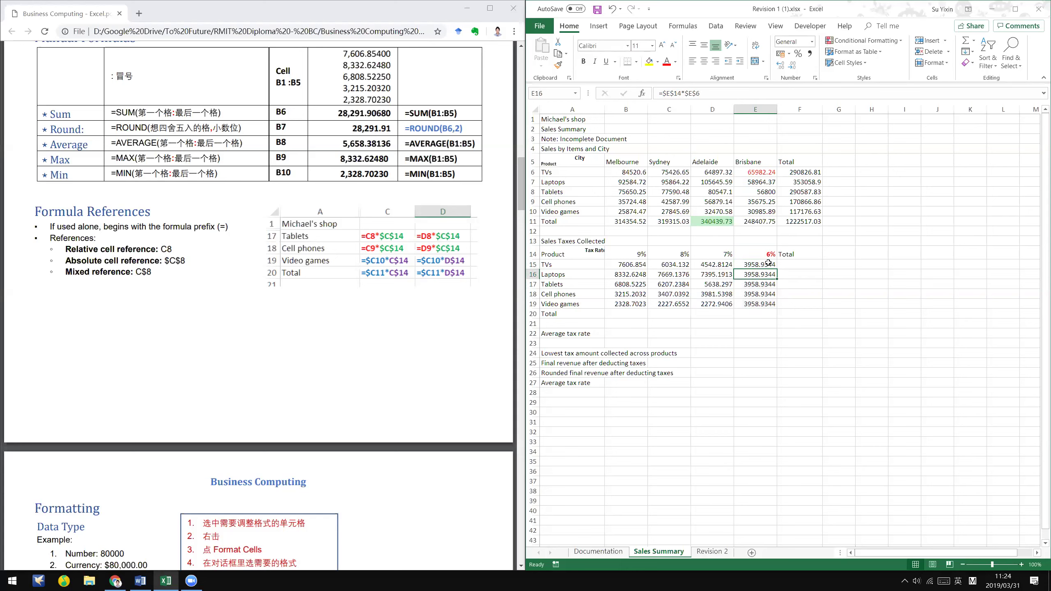
- Remove the $ signs from E6 so E15 reads =$E$14*E6
{"action": "double_click", "coordinate": [768, 264]}
{"action": "left_click", "coordinate": [689, 93]}
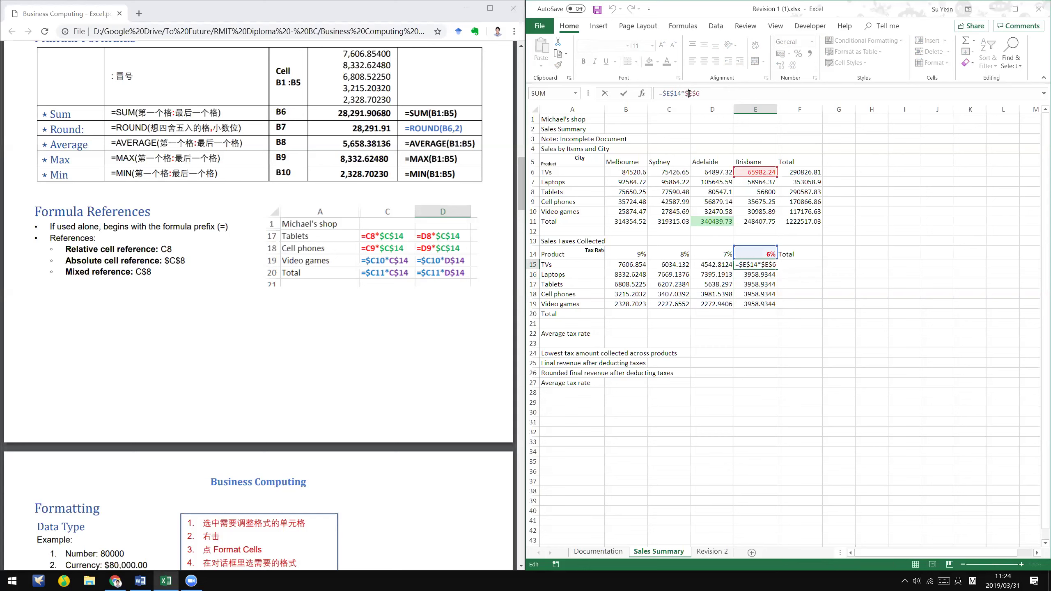
{"action": "key", "text": "BackSpace"}
{"action": "key", "text": "Delete"}
{"action": "key", "text": "ctrl+Return"}
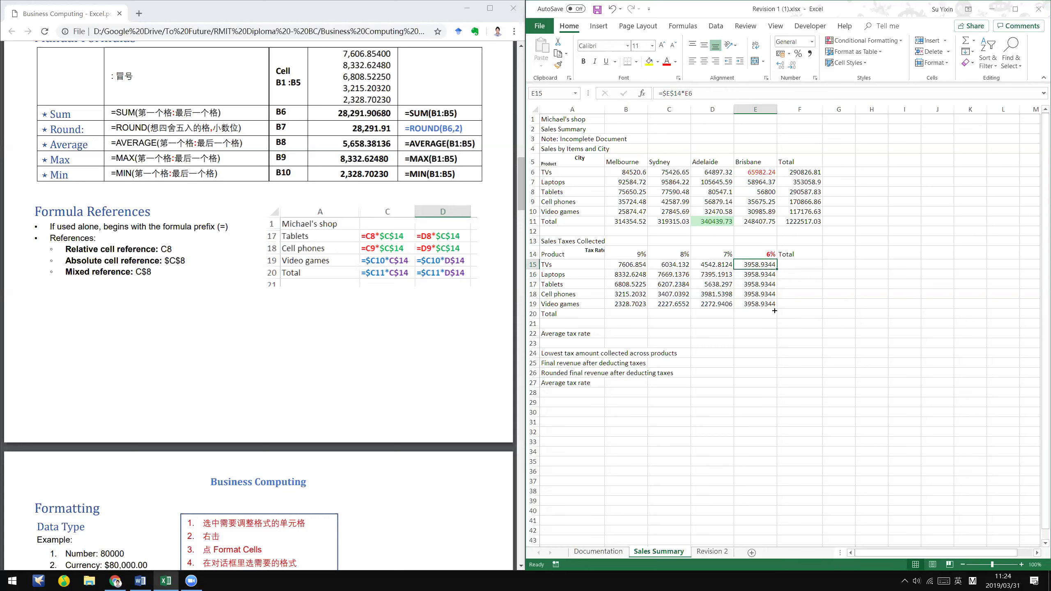
- Refill E16:E19 from E15 and confirm each =$E$14*E7…E10 formula, 3537.8622 to 1859.1534
{"action": "double_click", "coordinate": [777, 269]}
{"action": "double_click", "coordinate": [766, 274]}
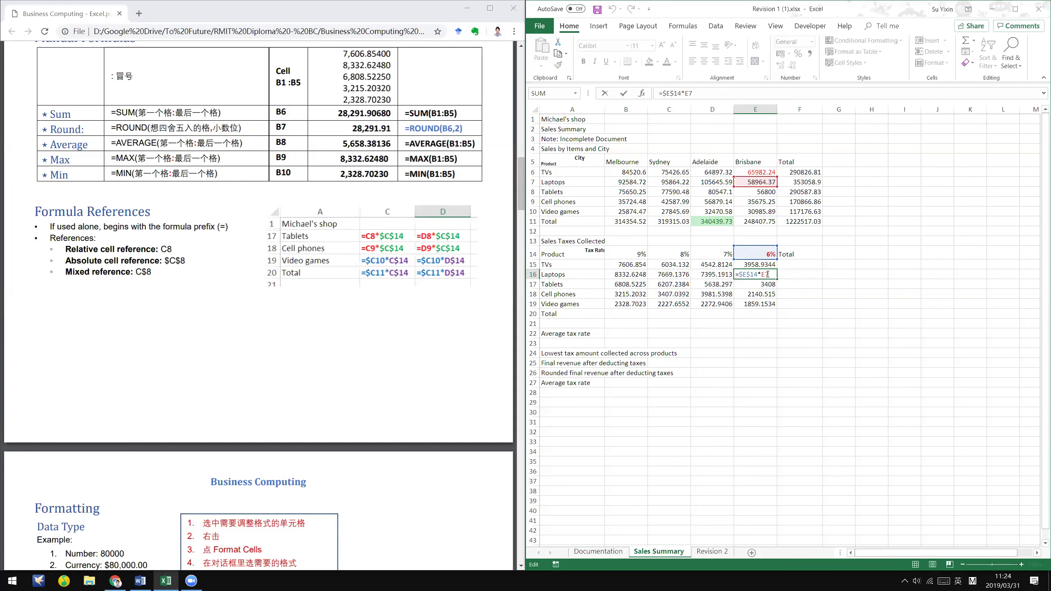
{"action": "key", "text": "Return"}
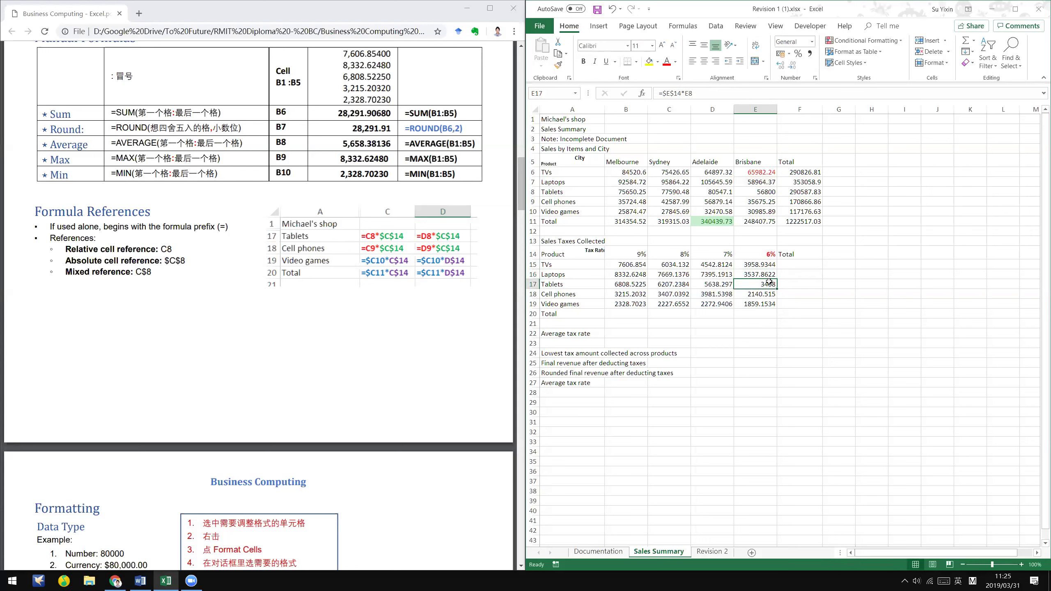
{"action": "double_click", "coordinate": [770, 283]}
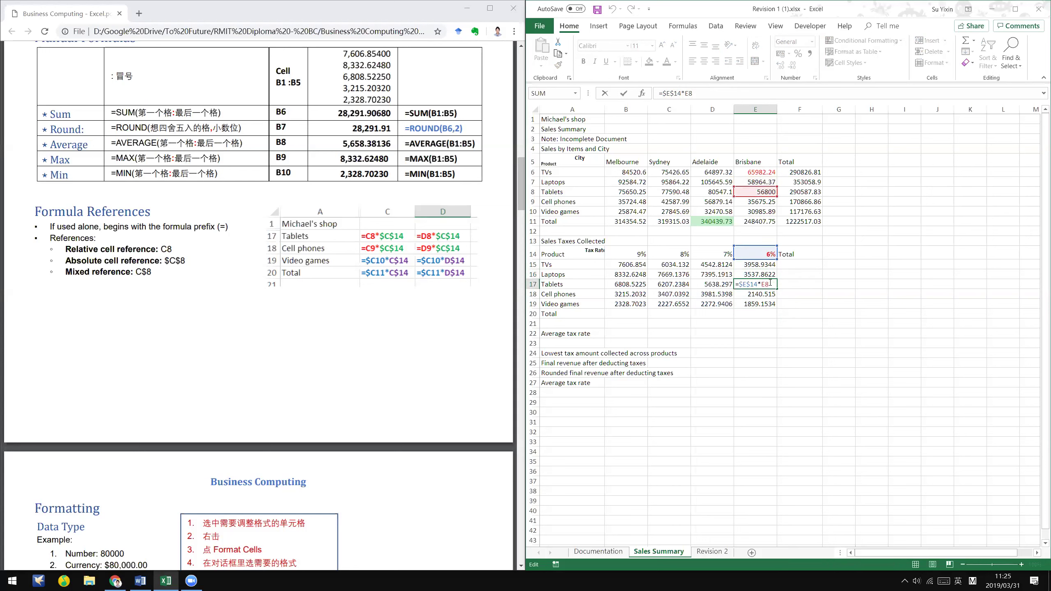
{"action": "key", "text": "Return"}
{"action": "double_click", "coordinate": [759, 294]}
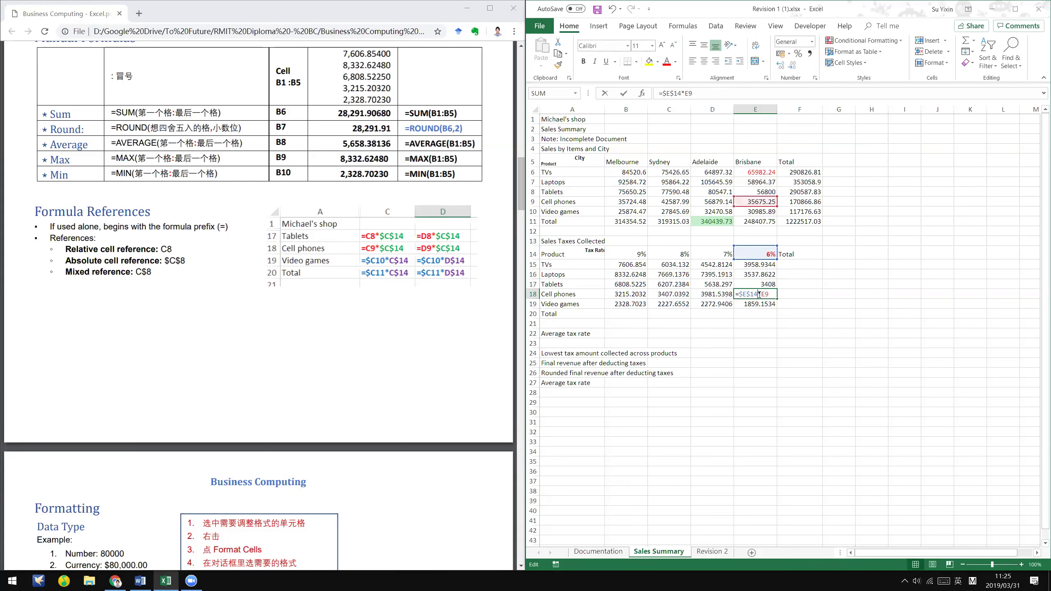
{"action": "key", "text": "Return"}
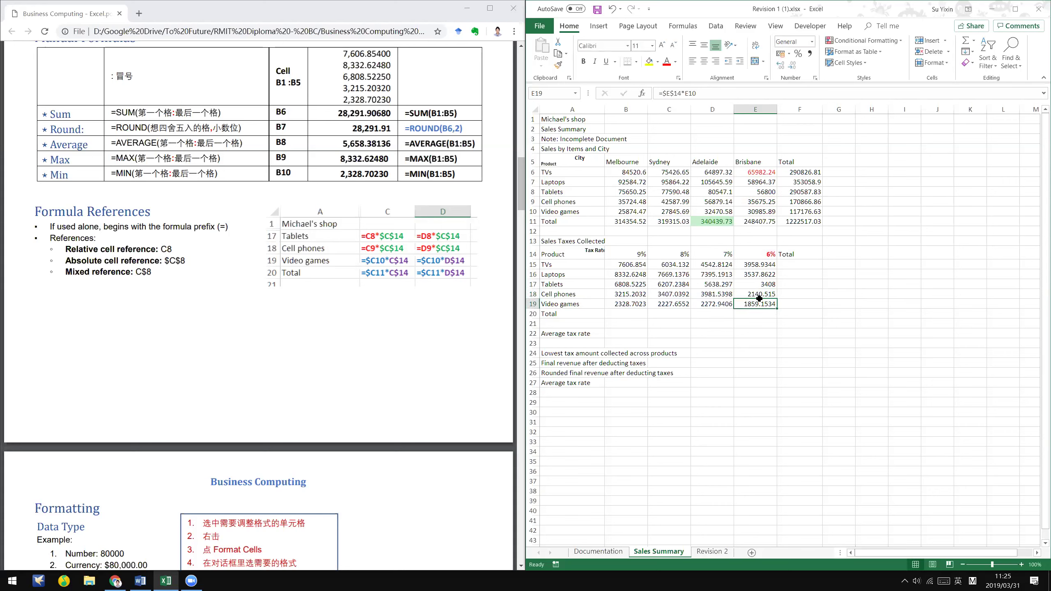
{"action": "double_click", "coordinate": [755, 305]}
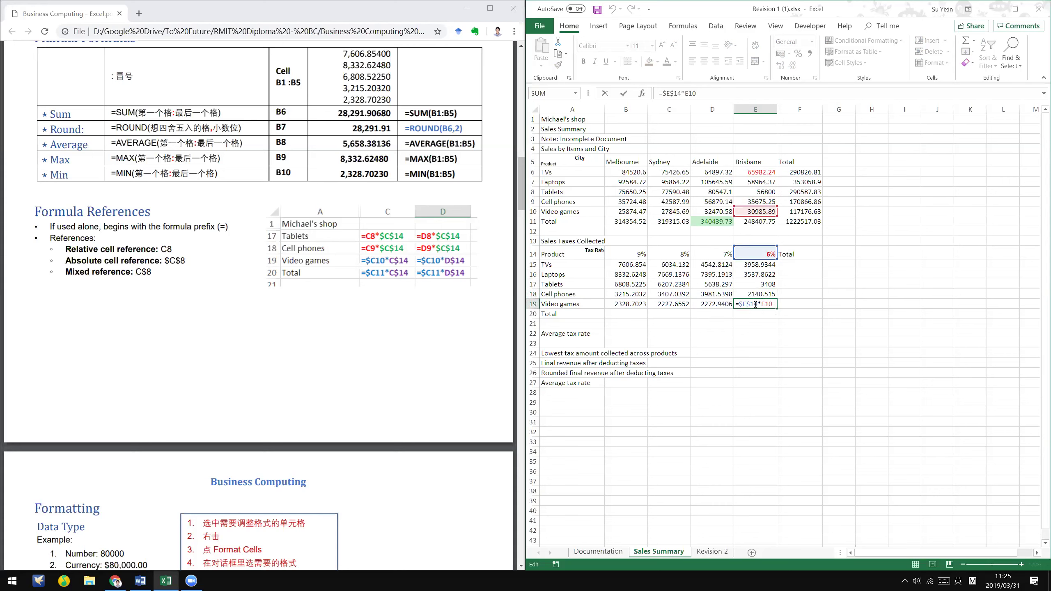
{"action": "key", "text": "Return"}
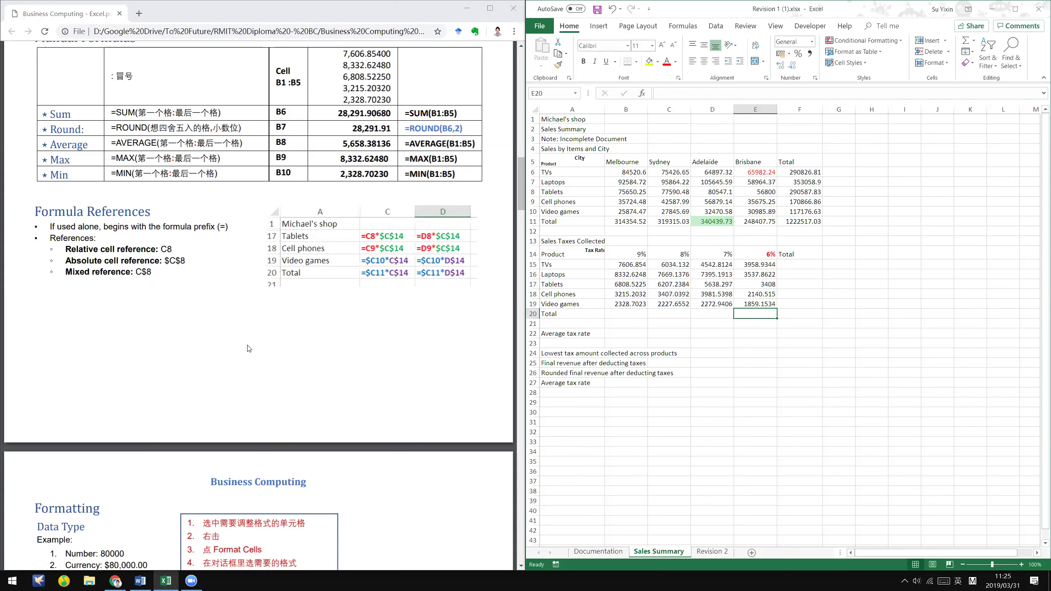
- Highlight the relative and absolute reference definitions in the PDF notes, then return to Word
{"action": "left_click", "coordinate": [250, 349]}
{"action": "scroll", "coordinate": [250, 349], "scroll_direction": "up", "scroll_amount": 3}
{"action": "scroll", "coordinate": [358, 308], "scroll_direction": "down", "scroll_amount": 2}
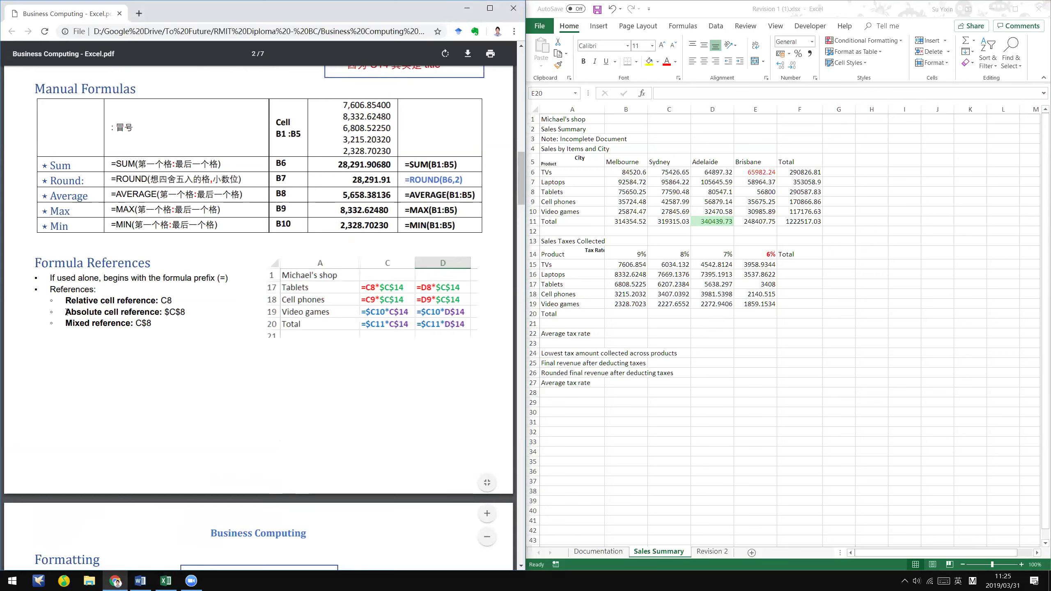
{"action": "triple_click", "coordinate": [185, 306]}
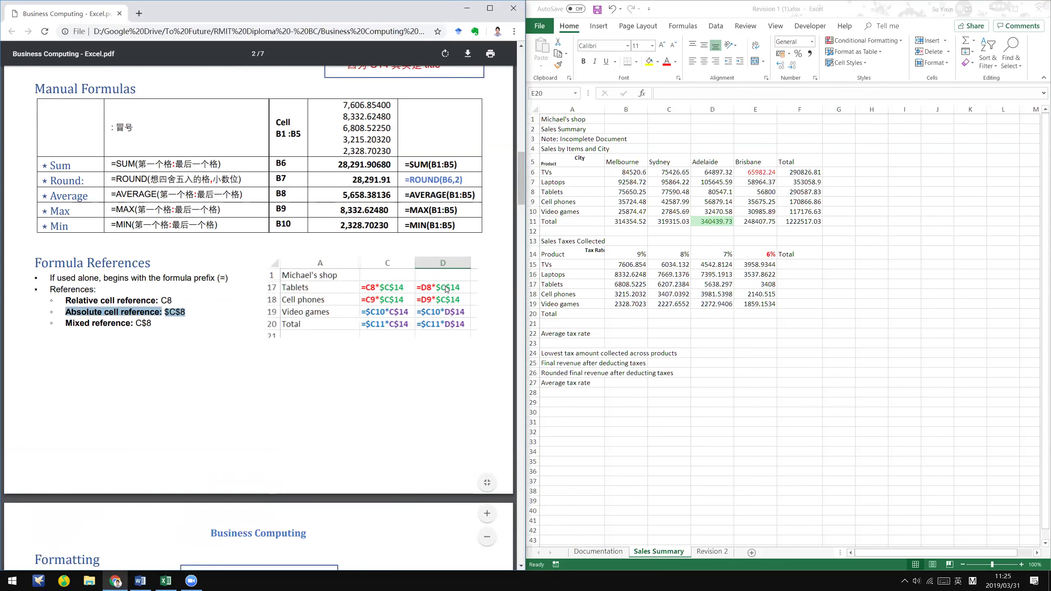
{"action": "left_click", "coordinate": [396, 305]}
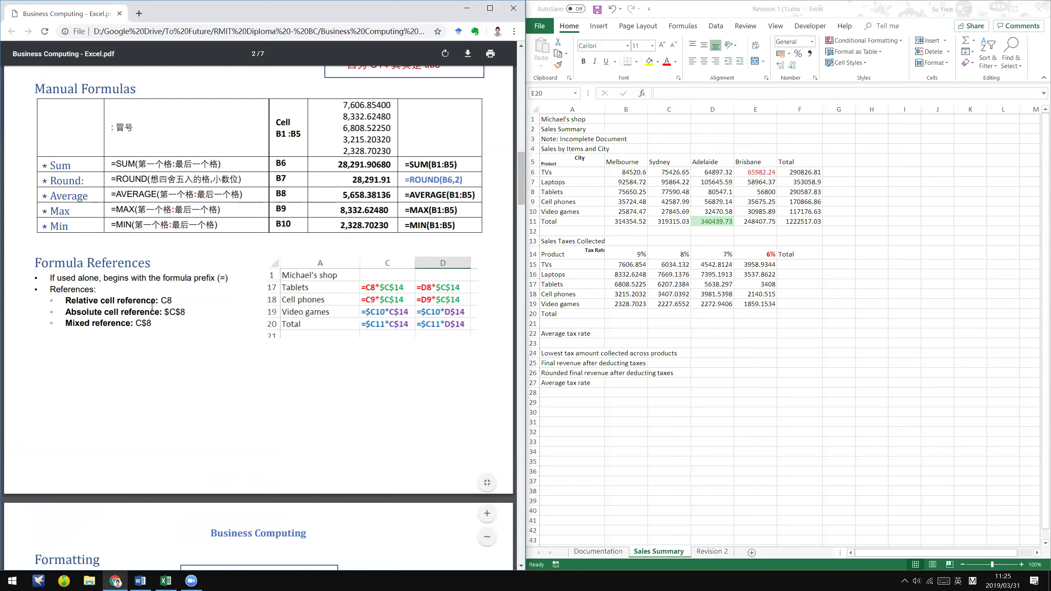
{"action": "left_click_drag", "start_coordinate": [178, 308], "coordinate": [65, 298]}
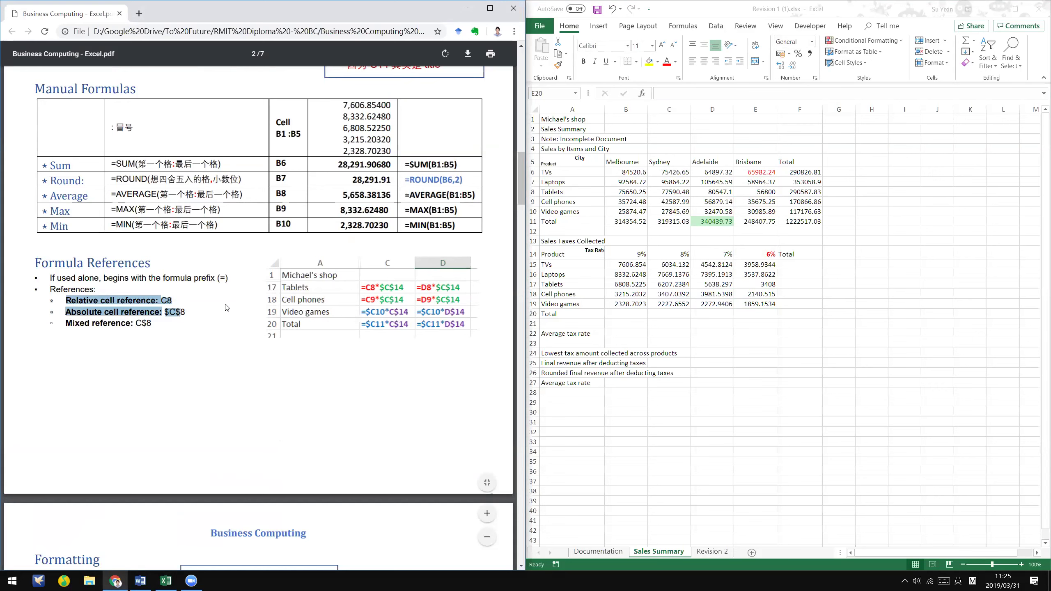
{"action": "left_click", "coordinate": [230, 307]}
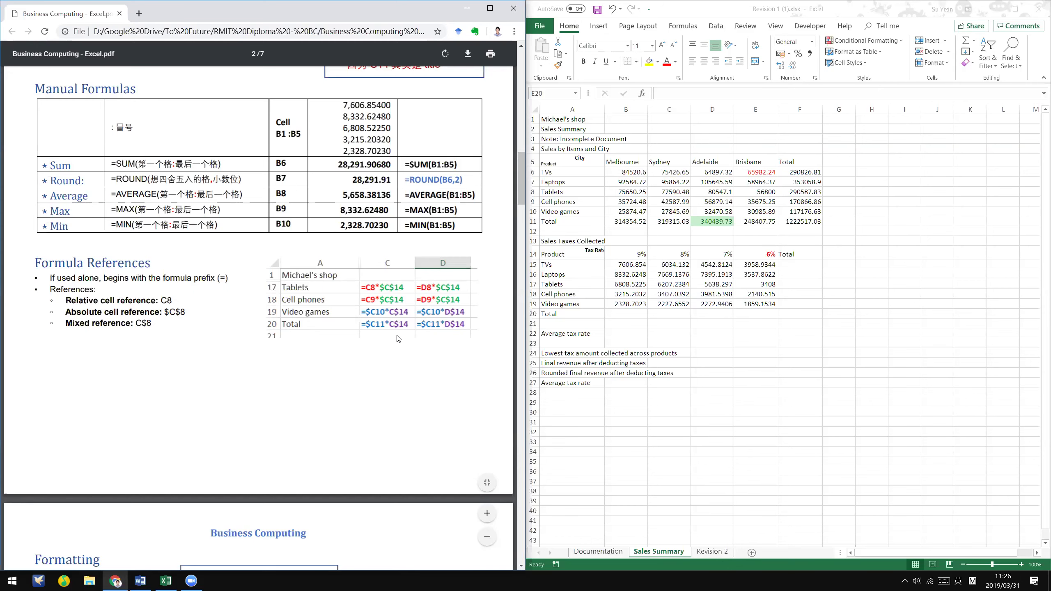
{"action": "scroll", "coordinate": [416, 426], "scroll_direction": "up", "scroll_amount": 2}
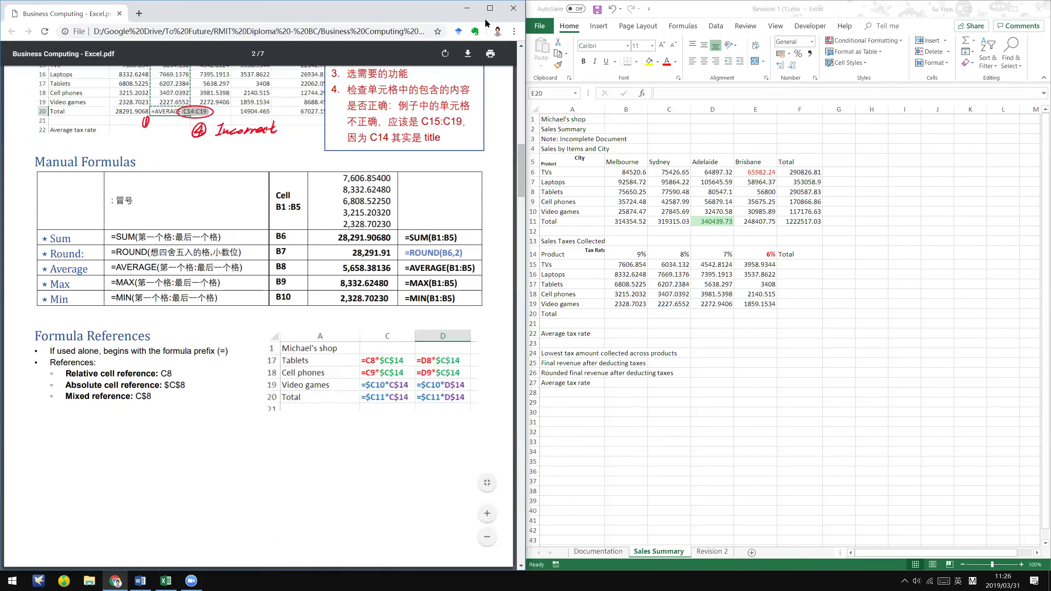
{"action": "key", "text": "alt+Tab"}
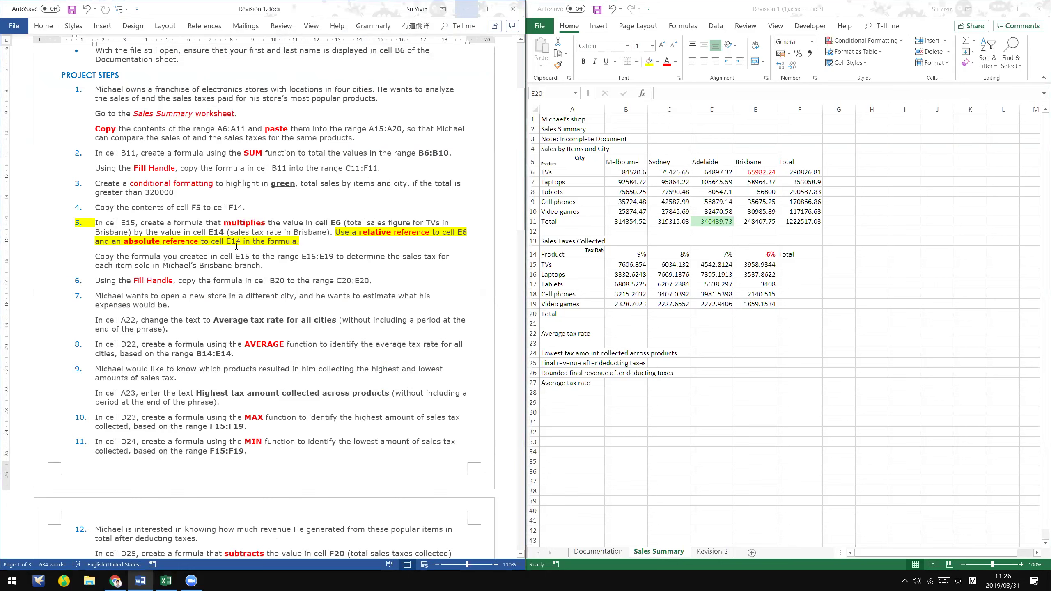
- Check the 6% rate in E14 and the references in E15's formula
{"action": "left_click", "coordinate": [759, 264]}
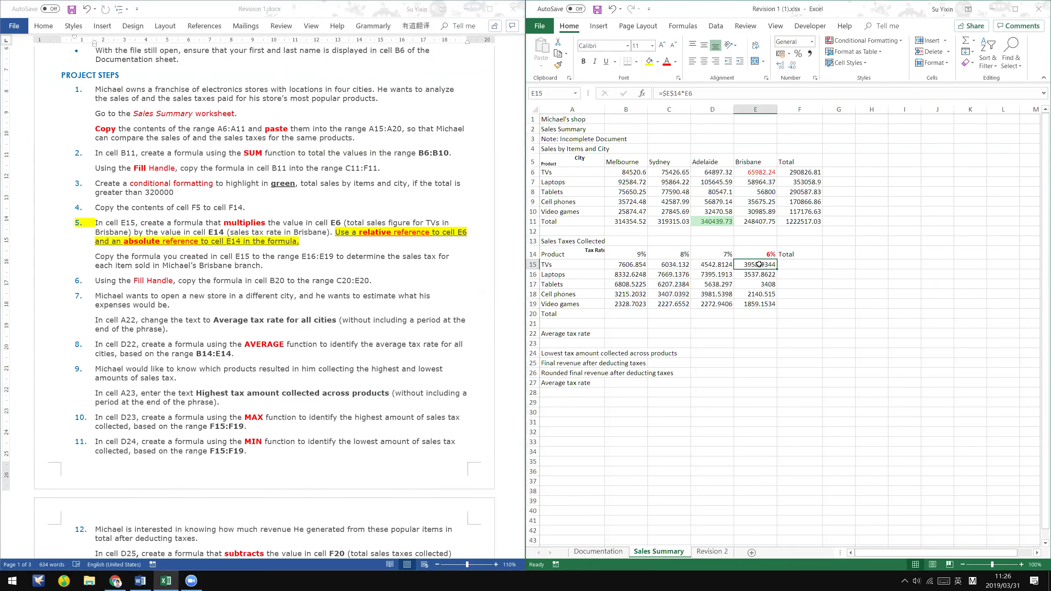
{"action": "left_click", "coordinate": [754, 248]}
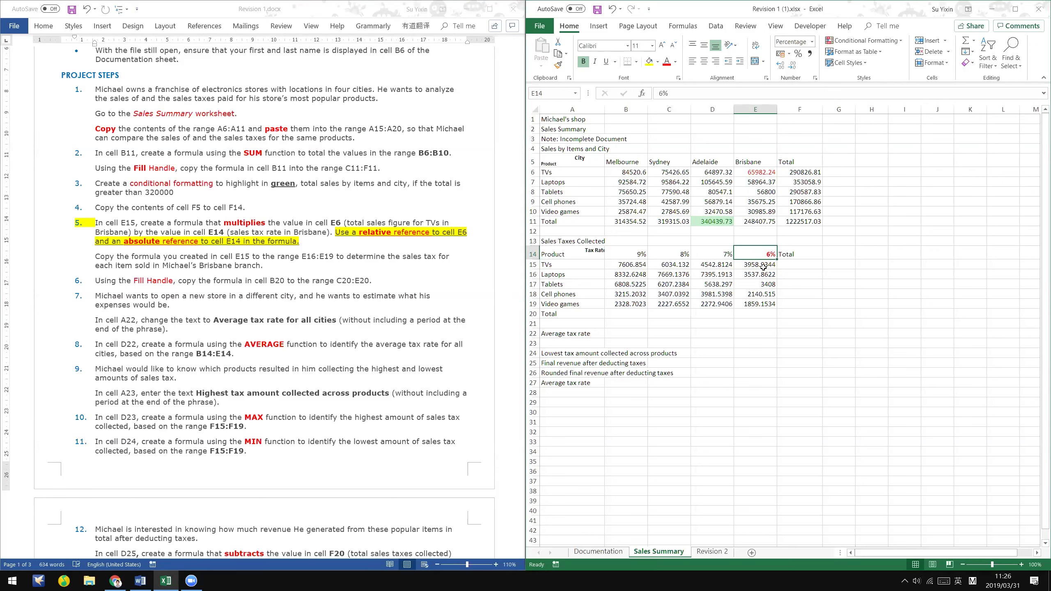
{"action": "double_click", "coordinate": [765, 267]}
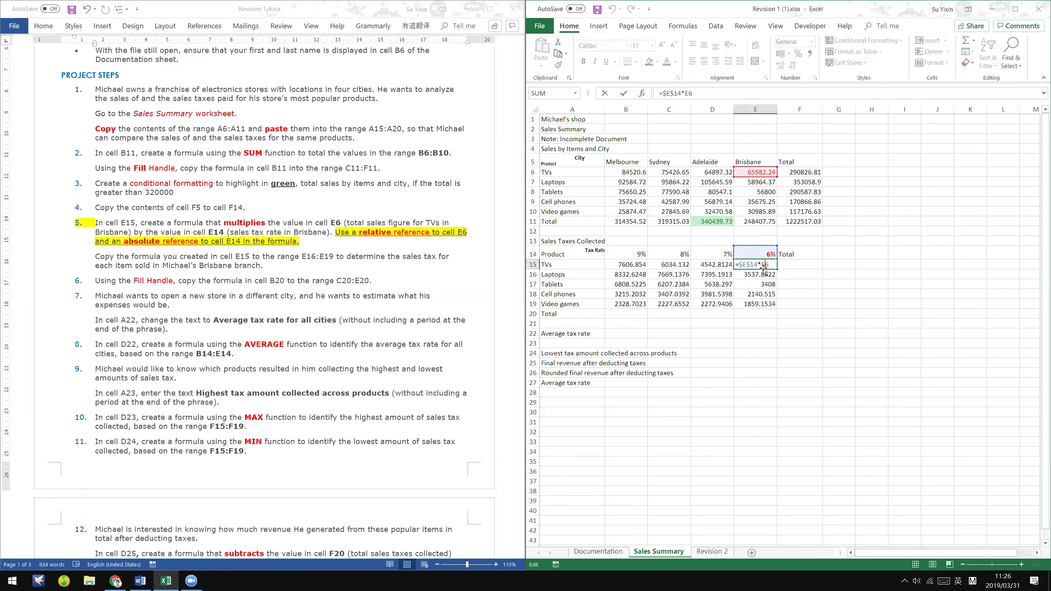
{"action": "key", "text": "Escape"}
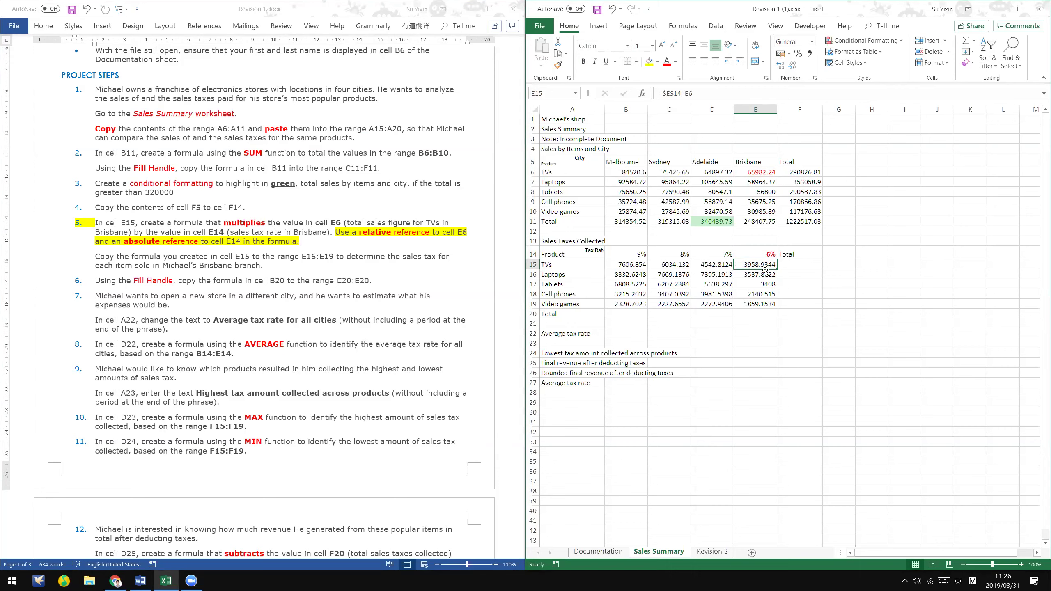
- Mark the Word instruction about copying E15's formula into E16:E19
{"action": "left_click", "coordinate": [253, 357]}
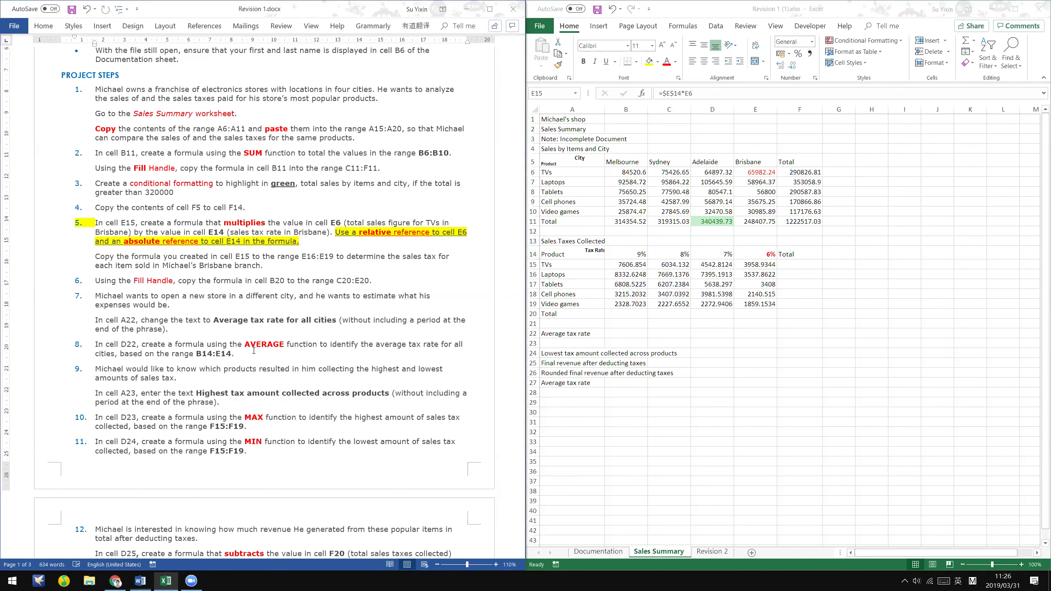
{"action": "scroll", "coordinate": [310, 247], "scroll_direction": "down", "scroll_amount": 20}
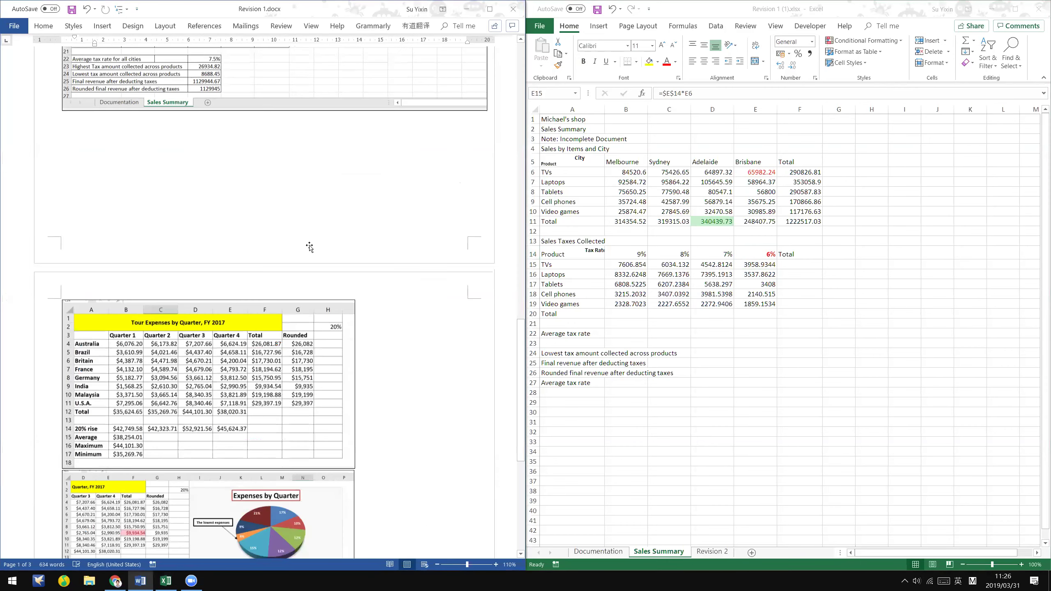
{"action": "left_click", "coordinate": [457, 400]}
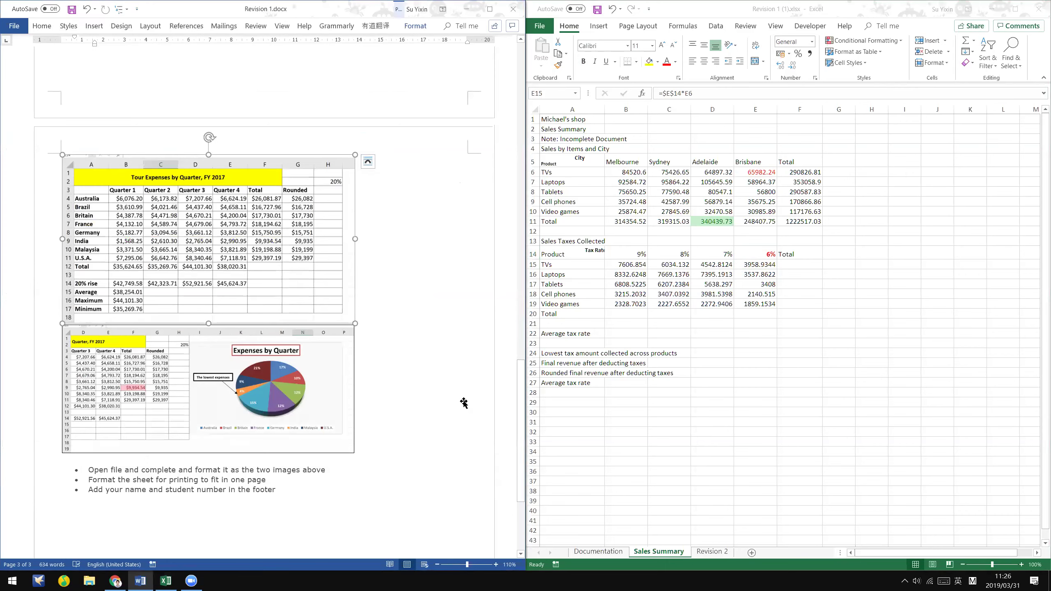
{"action": "scroll", "coordinate": [464, 401], "scroll_direction": "up", "scroll_amount": 20}
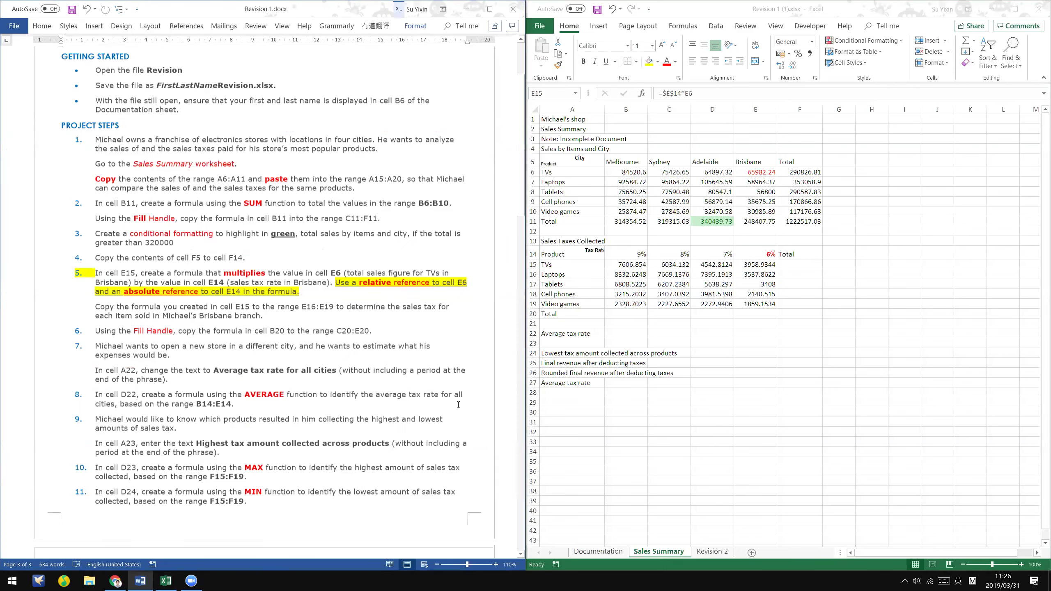
{"action": "left_click", "coordinate": [281, 383]}
{"action": "scroll", "coordinate": [275, 356], "scroll_direction": "down", "scroll_amount": 1}
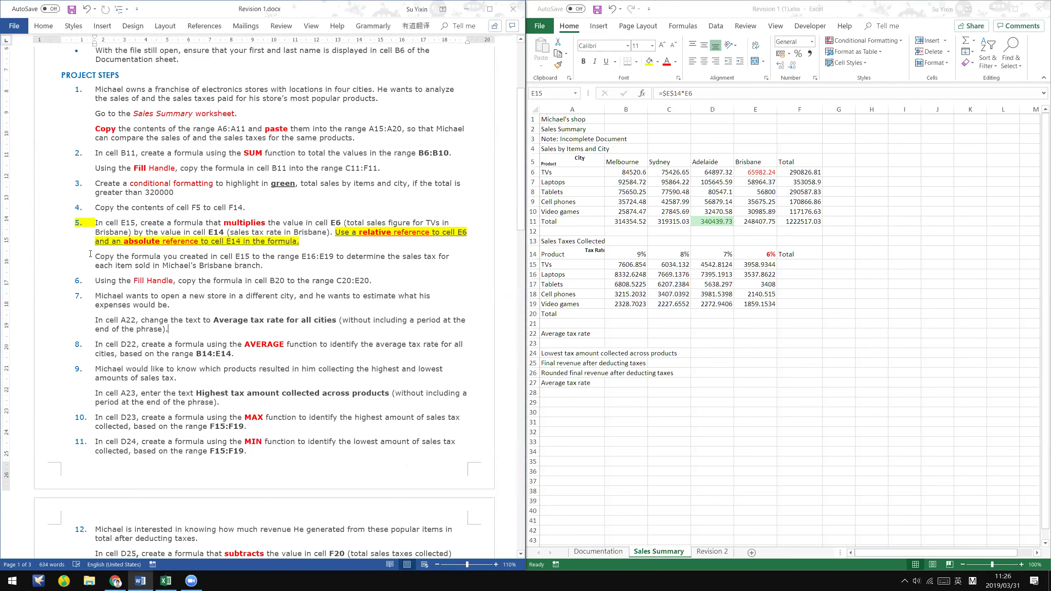
{"action": "left_click_drag", "start_coordinate": [247, 258], "coordinate": [314, 272]}
{"action": "left_click", "coordinate": [239, 265]}
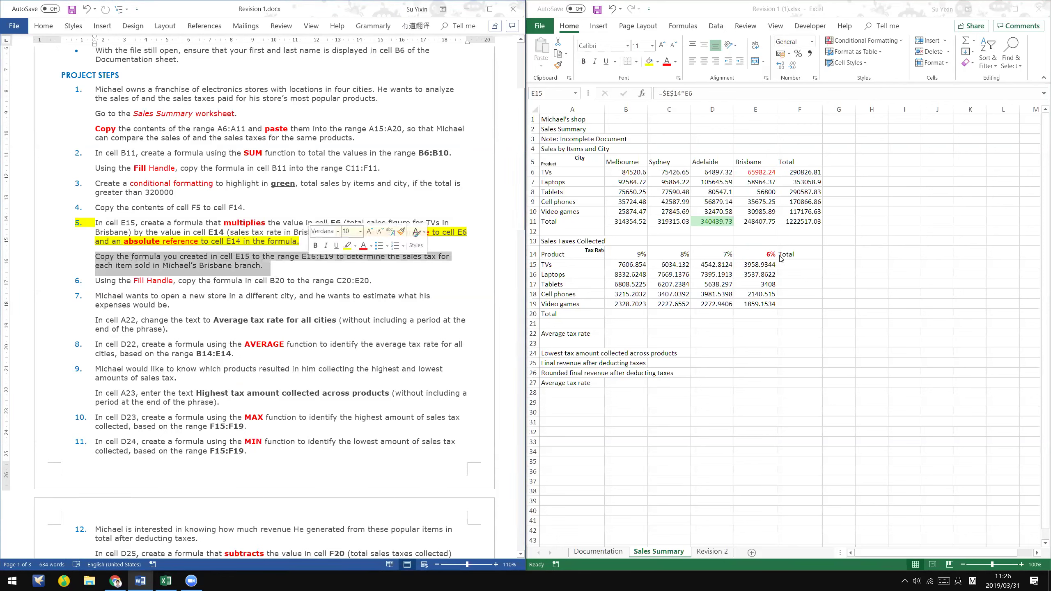
- Fill E15's formula down to E19, then mark step 6 about filling B20 across to E20
{"action": "left_click", "coordinate": [767, 264]}
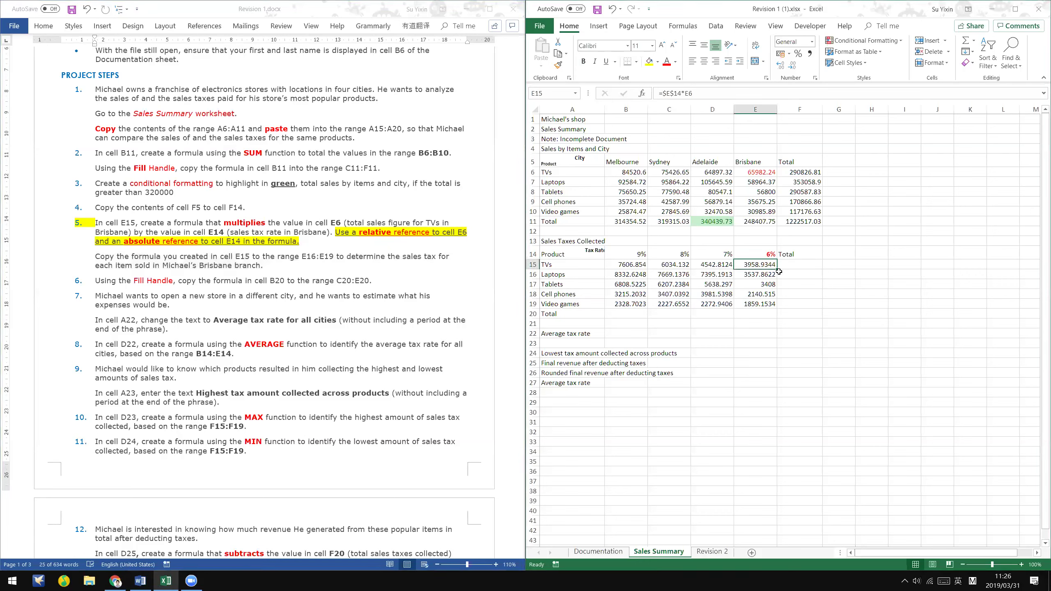
{"action": "left_click_drag", "start_coordinate": [777, 269], "coordinate": [774, 306]}
{"action": "left_click", "coordinate": [765, 304]}
{"action": "key", "text": "alt+Tab"}
{"action": "scroll", "coordinate": [305, 345], "scroll_direction": "down", "scroll_amount": 2}
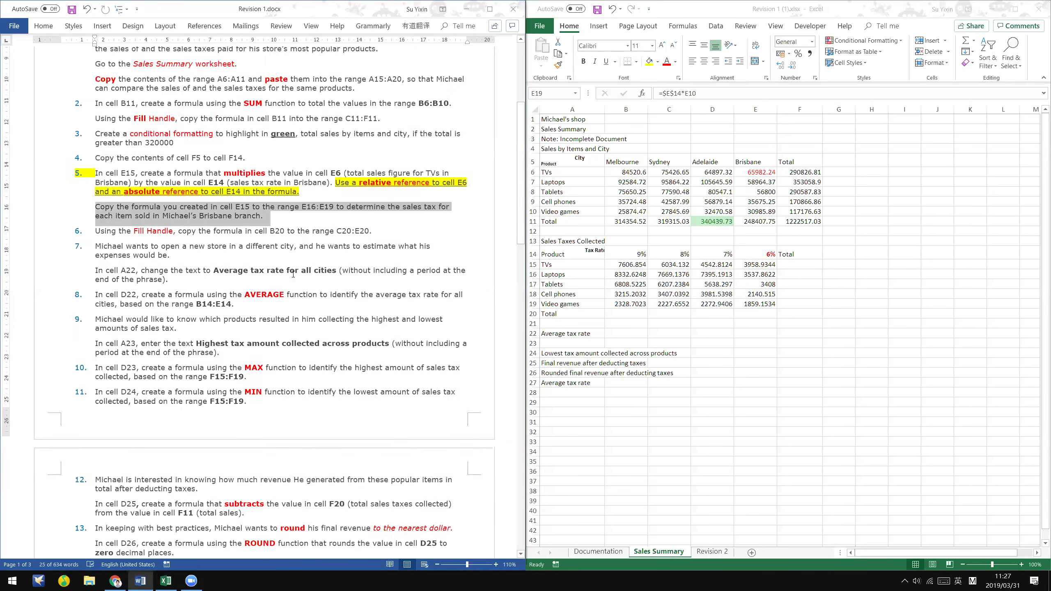
{"action": "left_click", "coordinate": [236, 236]}
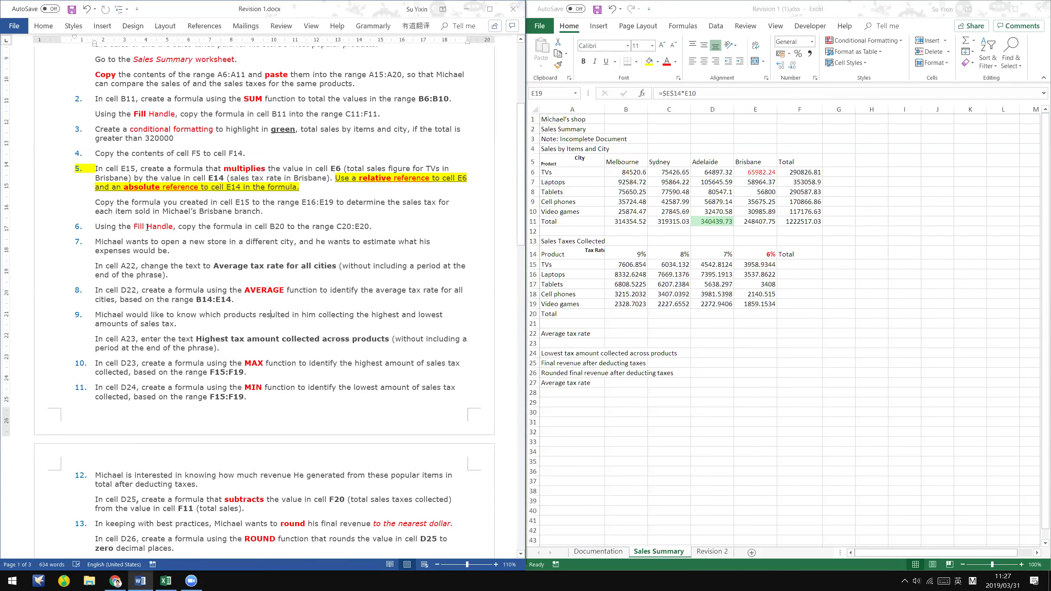
{"action": "left_click_drag", "start_coordinate": [96, 227], "coordinate": [377, 227]}
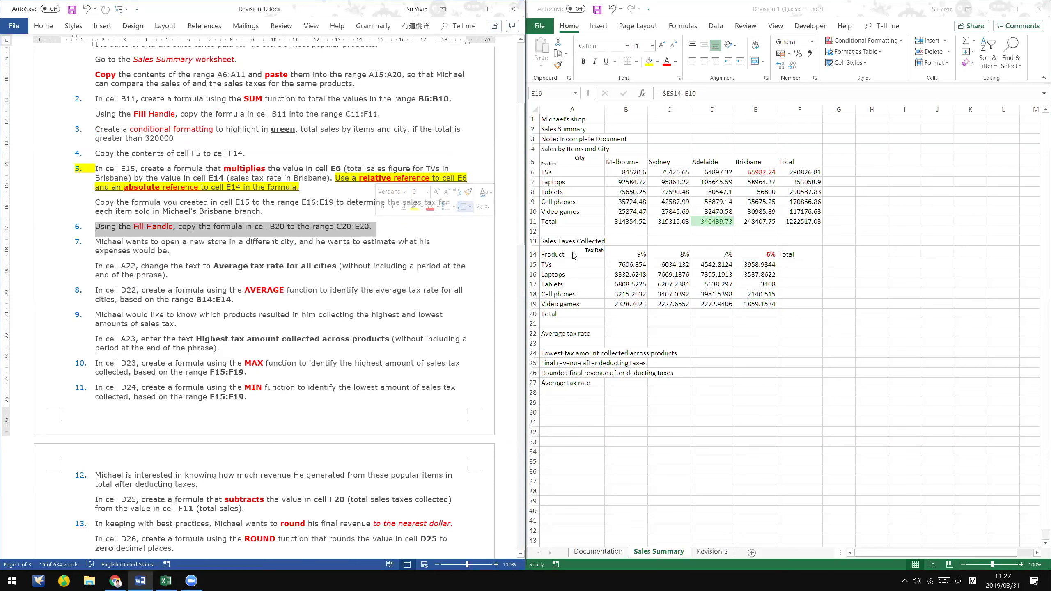
- Enter =SUM(B15:B19) in B20 to total Melbourne's sales tax
{"action": "left_click", "coordinate": [644, 313]}
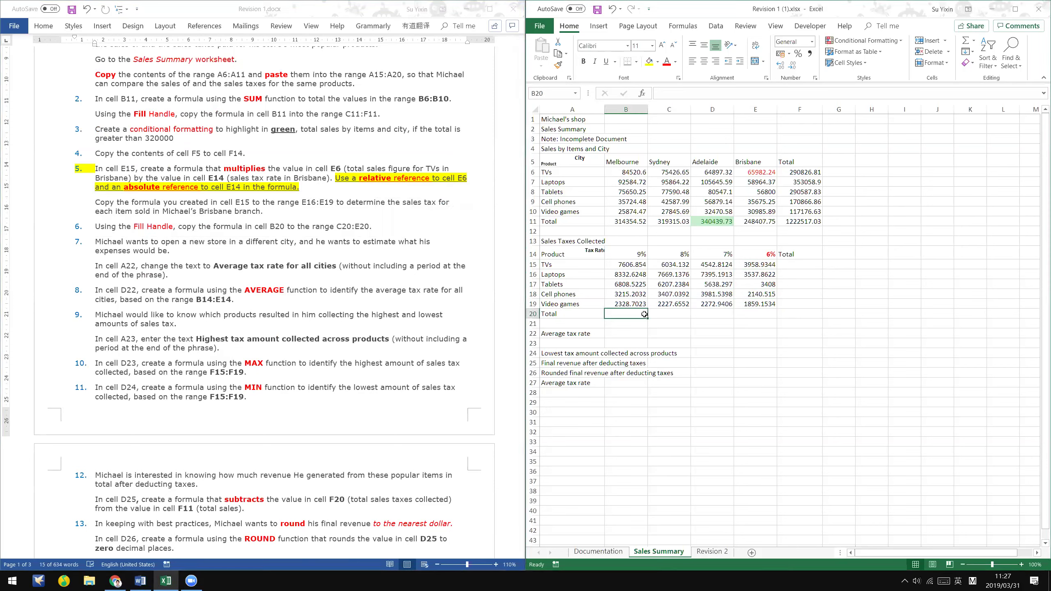
{"action": "left_click", "coordinate": [570, 306]}
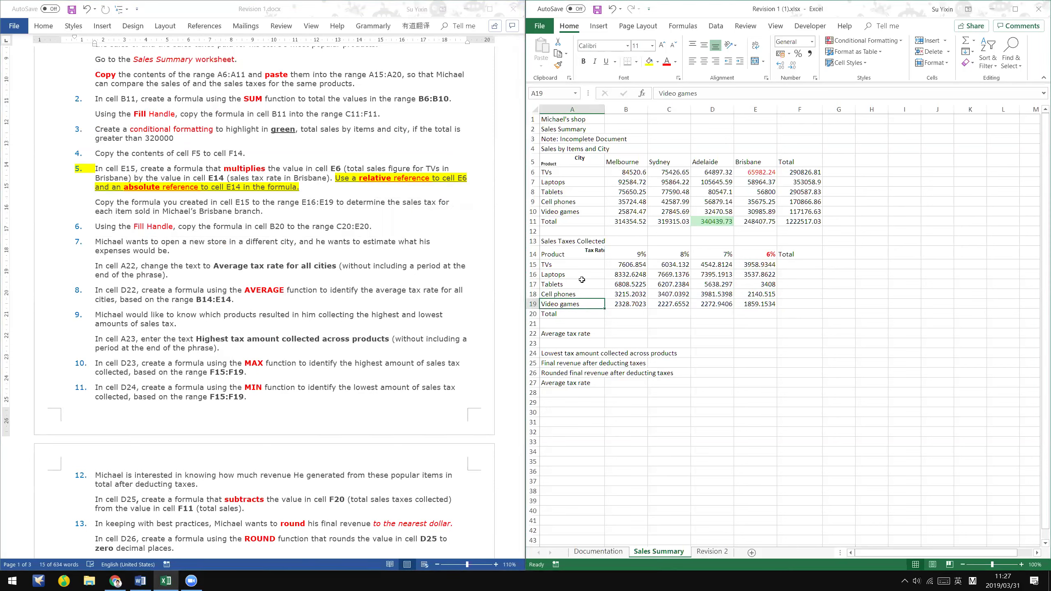
{"action": "left_click", "coordinate": [629, 313]}
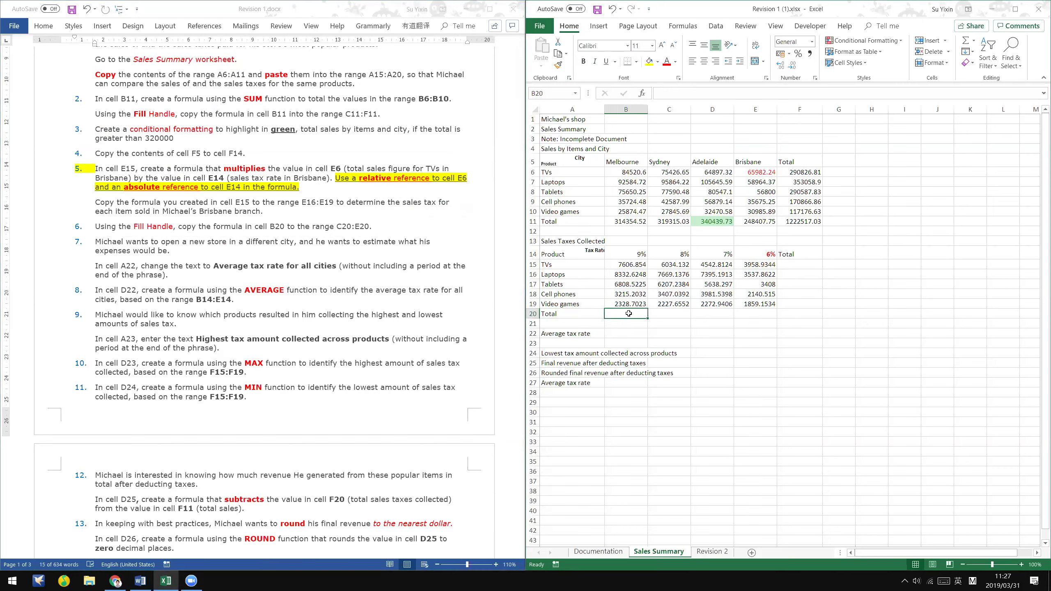
{"action": "scroll", "coordinate": [673, 259], "scroll_direction": "down", "scroll_amount": 1}
{"action": "type", "text": "="}
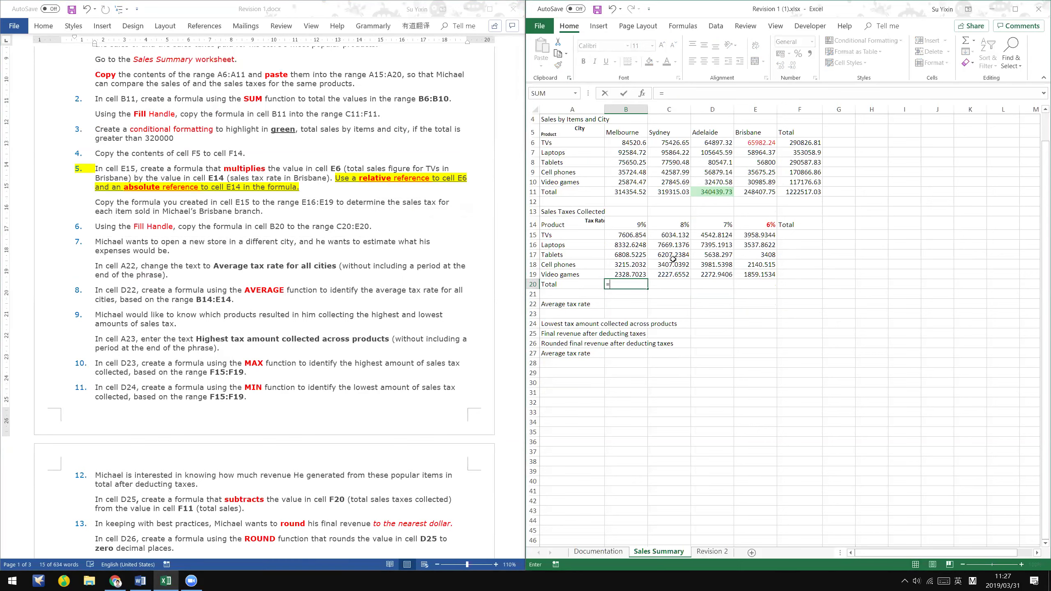
{"action": "type", "text": "sum"}
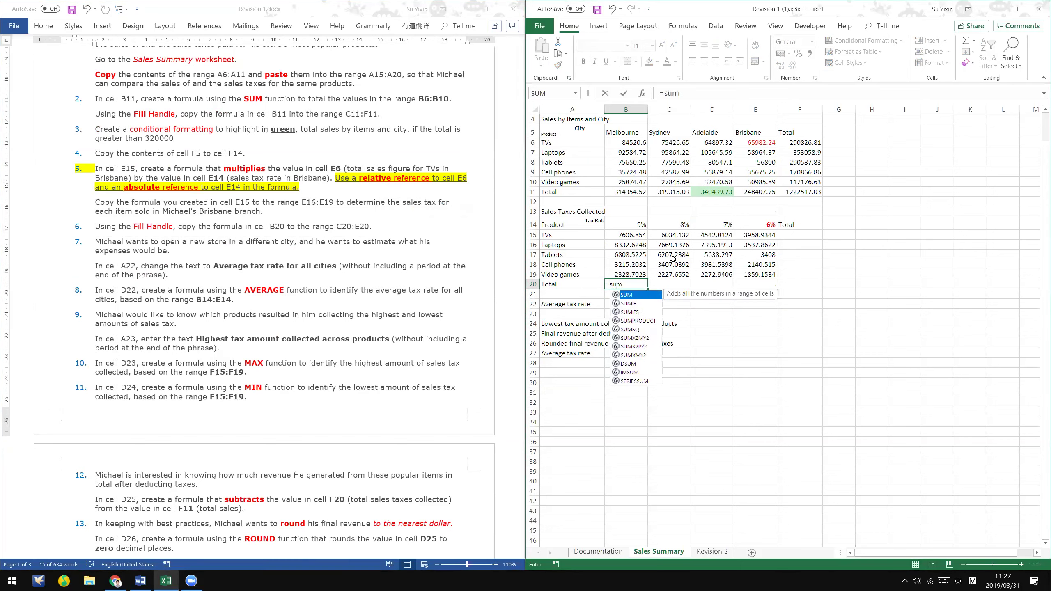
{"action": "type", "text": "("}
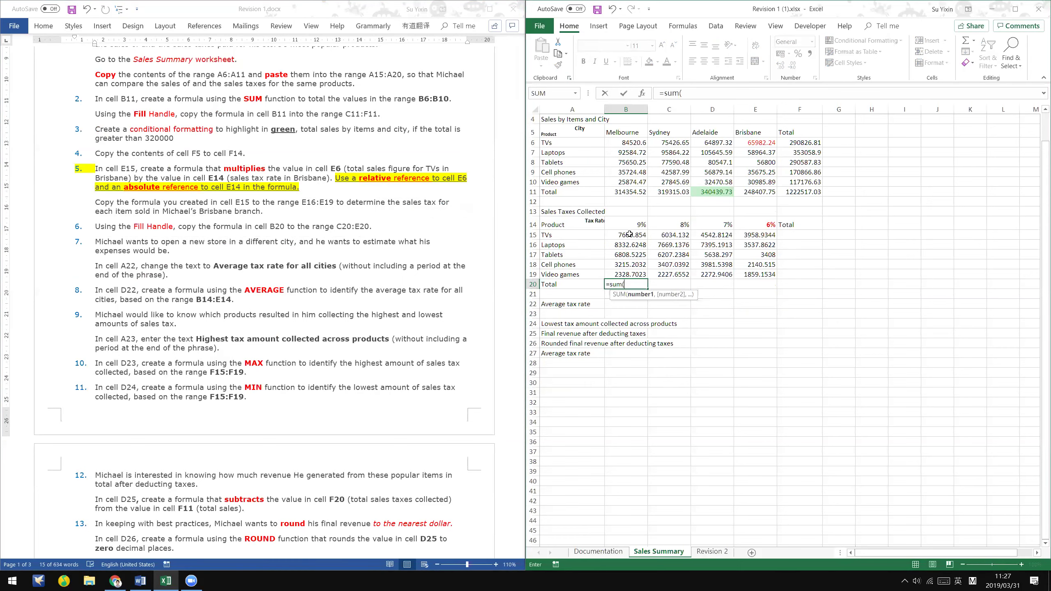
{"action": "left_click_drag", "start_coordinate": [629, 236], "coordinate": [632, 274]}
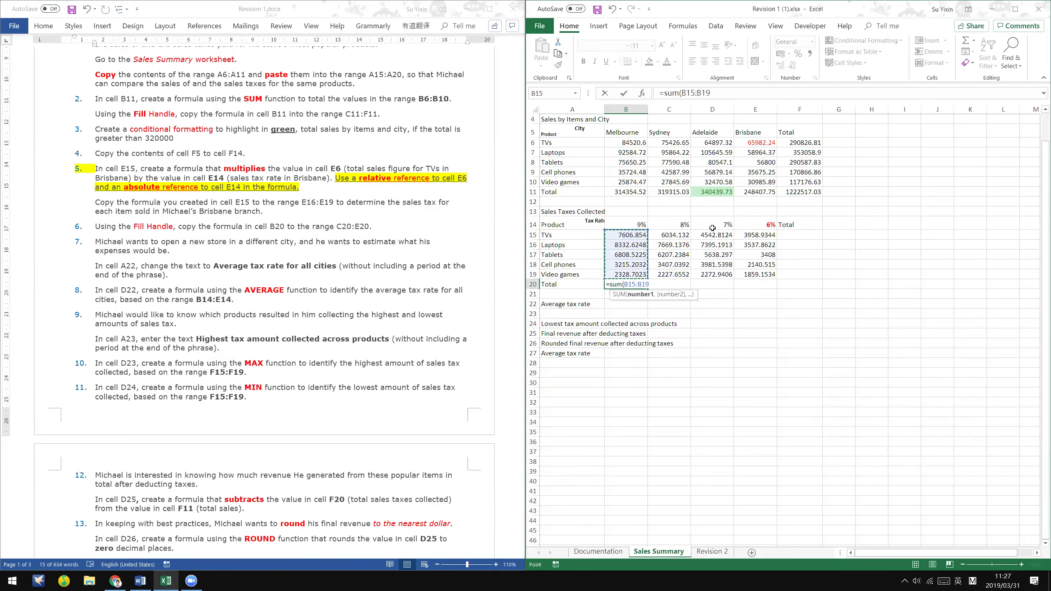
{"action": "key", "text": "Return"}
{"action": "key", "text": "Up"}
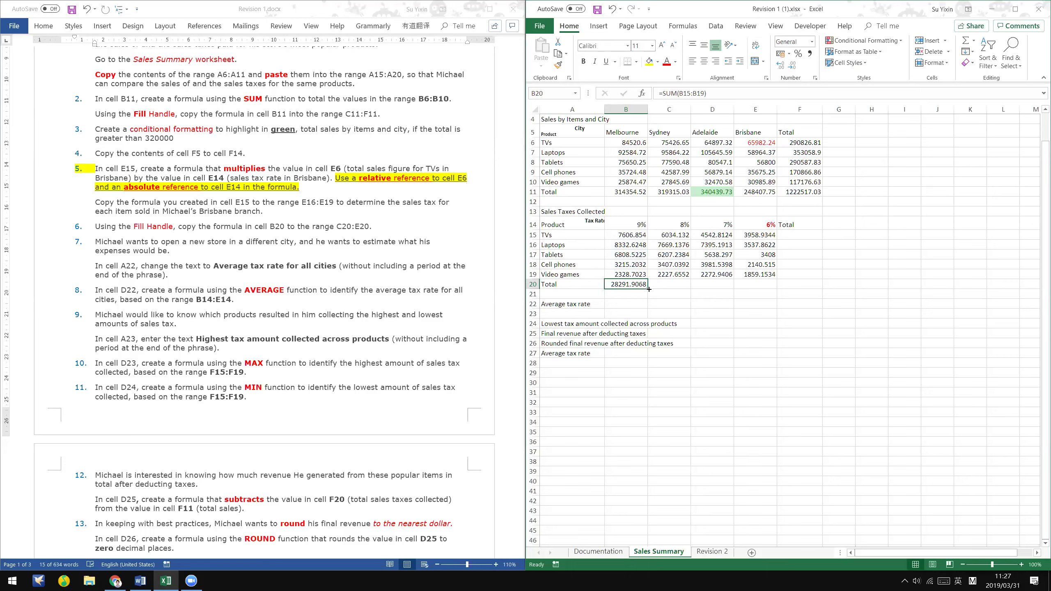
- Fill the B20 total formula across C20:E20 for the remaining cities
{"action": "left_click_drag", "start_coordinate": [648, 289], "coordinate": [774, 285]}
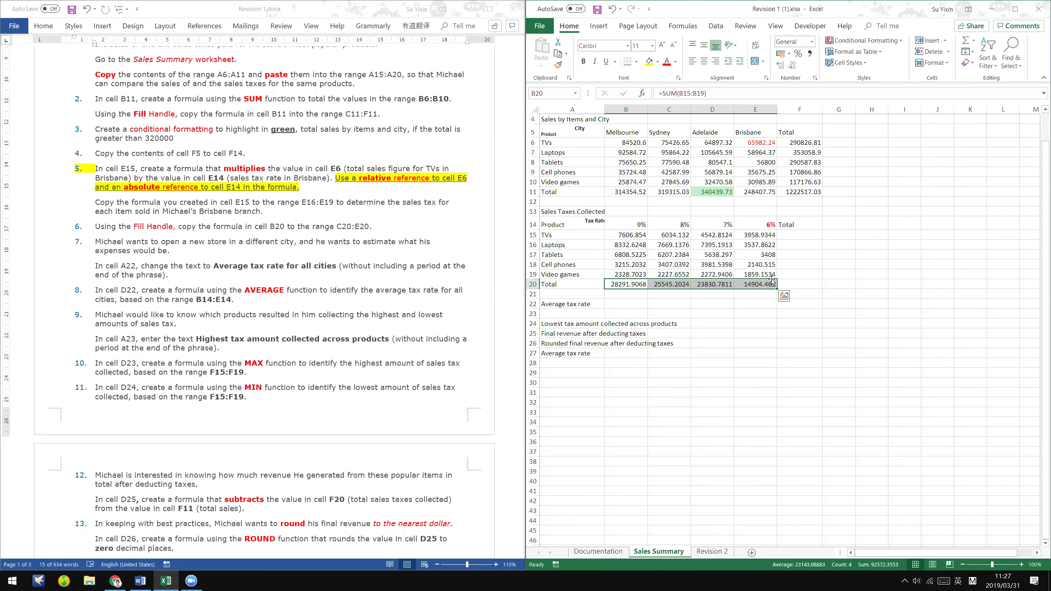
{"action": "triple_click", "coordinate": [415, 218]}
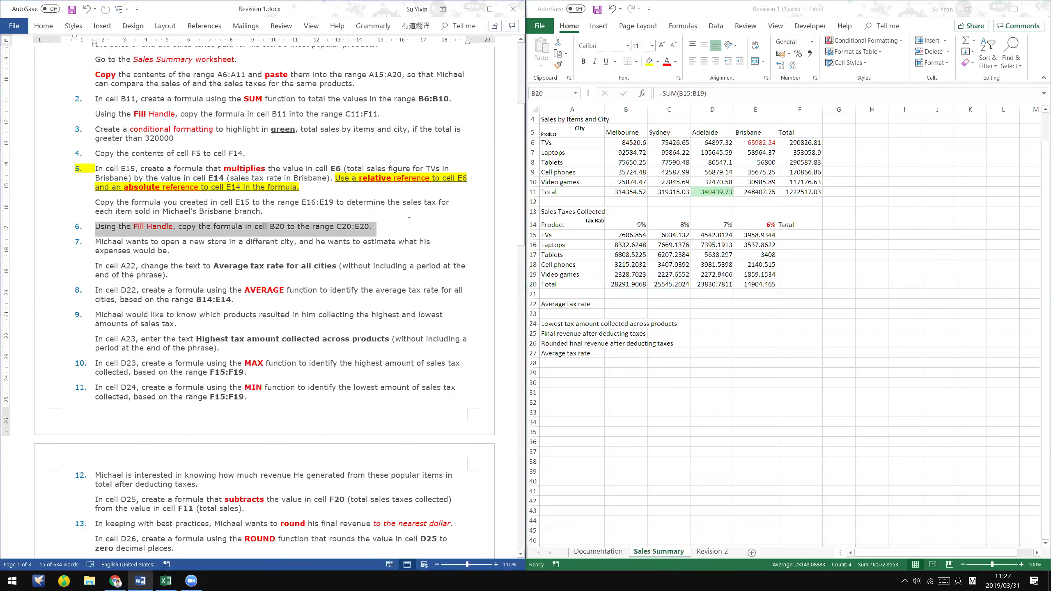
{"action": "scroll", "coordinate": [409, 220], "scroll_direction": "down", "scroll_amount": 1}
{"action": "key", "text": "alt+Tab"}
{"action": "key", "text": "alt+Tab"}
- Select the new-store paragraph in the instructions document
{"action": "left_click", "coordinate": [190, 272]}
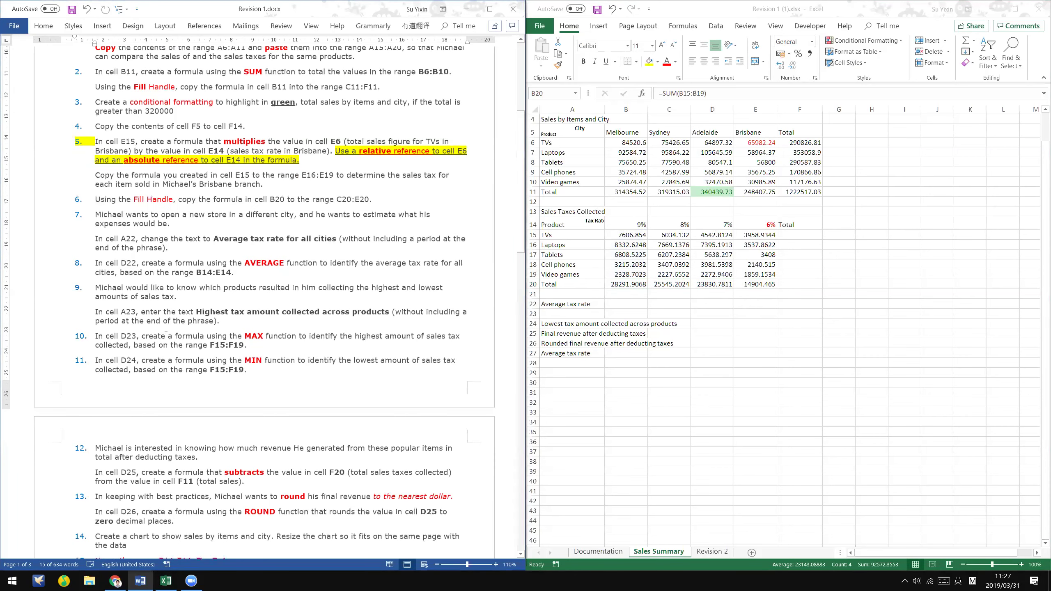
{"action": "scroll", "coordinate": [165, 335], "scroll_direction": "down", "scroll_amount": 3}
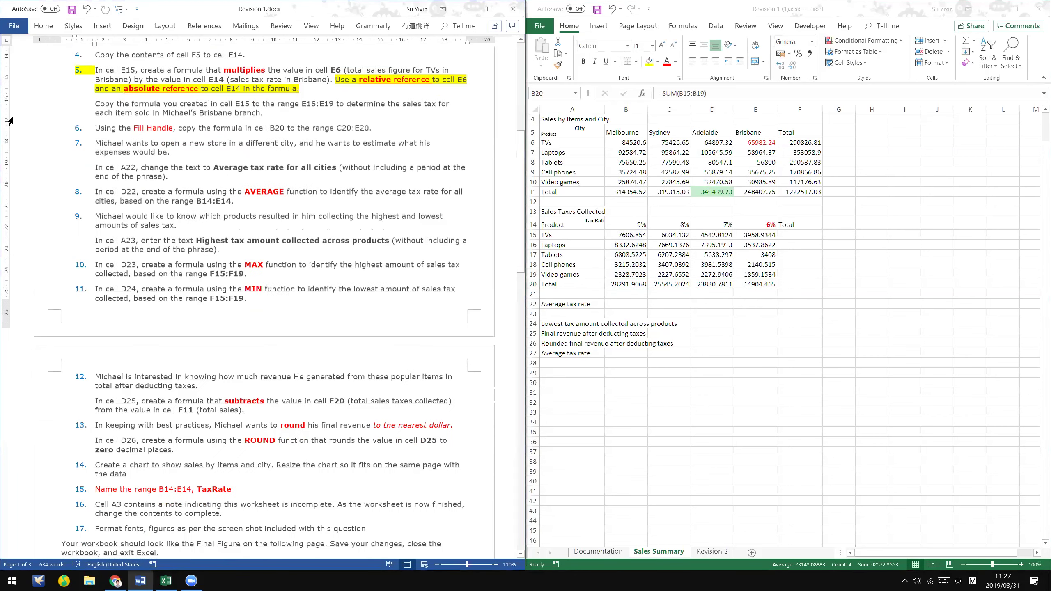
{"action": "scroll", "coordinate": [110, 136], "scroll_direction": "down", "scroll_amount": 1}
{"action": "left_click_drag", "start_coordinate": [103, 135], "coordinate": [180, 141]}
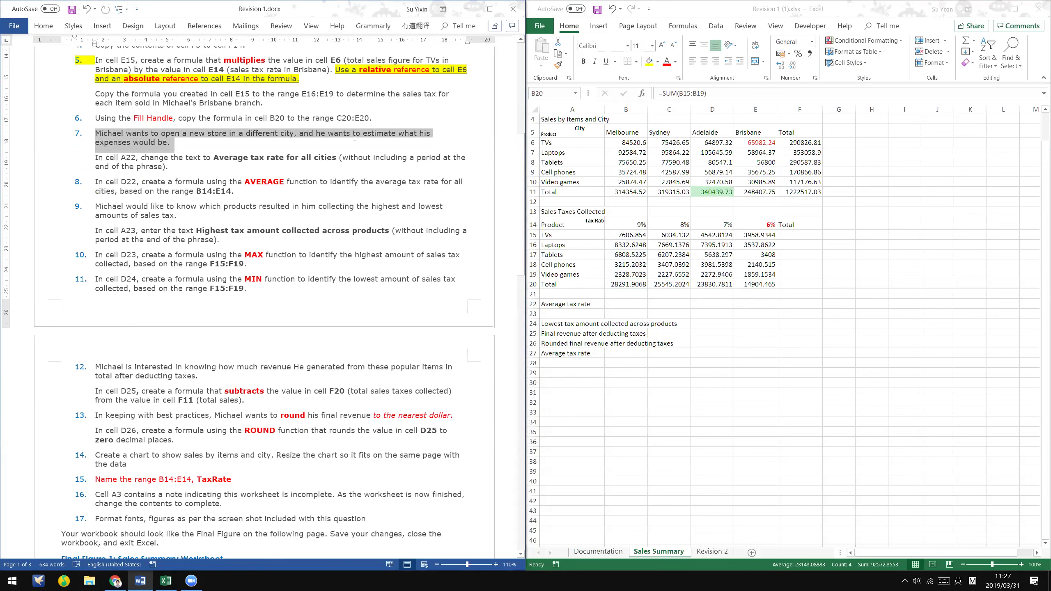
{"action": "left_click_drag", "start_coordinate": [354, 137], "coordinate": [354, 137]}
{"action": "left_click_drag", "start_coordinate": [355, 137], "coordinate": [349, 140]}
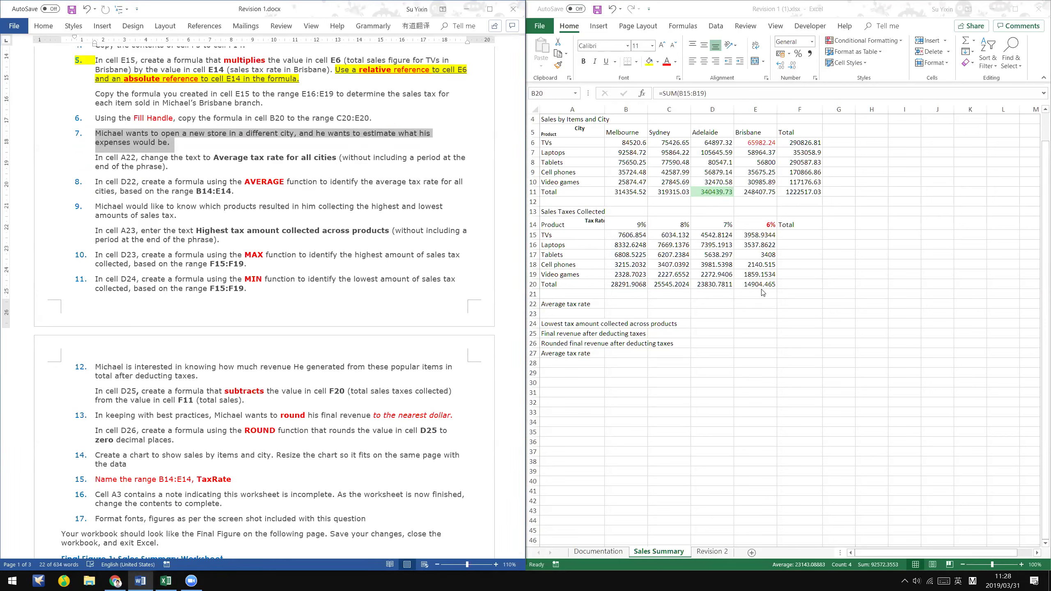
- Enter =SUM(B15:E15) in F15 to total the TVs tax row
{"action": "left_click", "coordinate": [820, 235]}
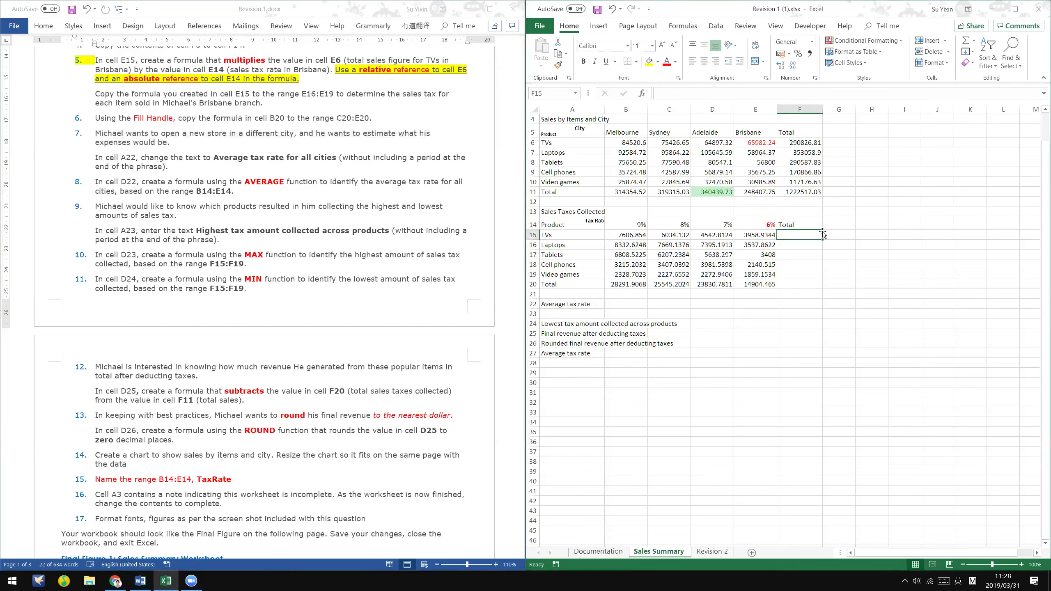
{"action": "left_click", "coordinate": [809, 224]}
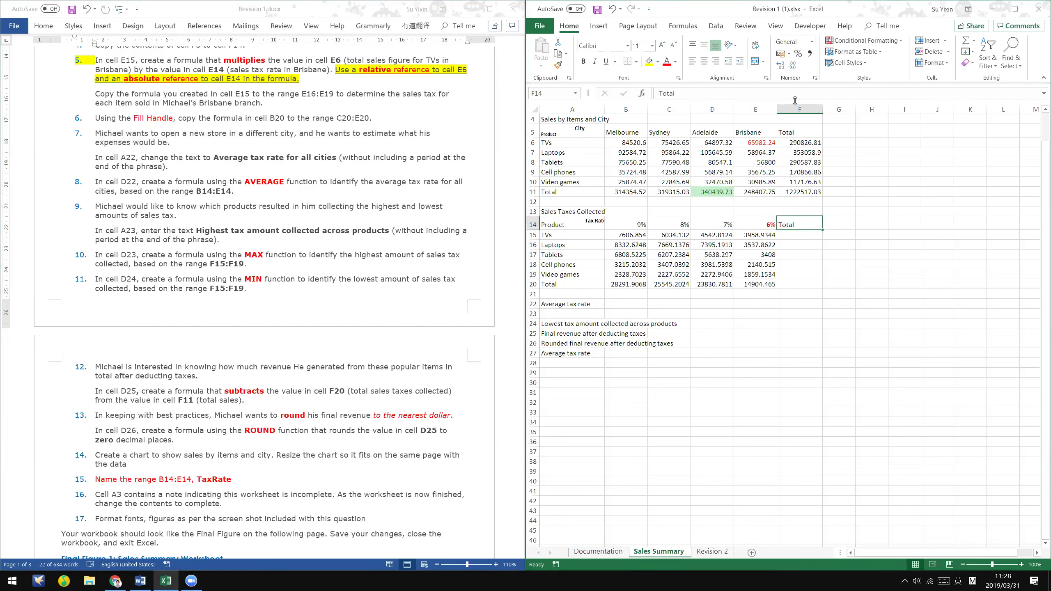
{"action": "left_click", "coordinate": [799, 231]}
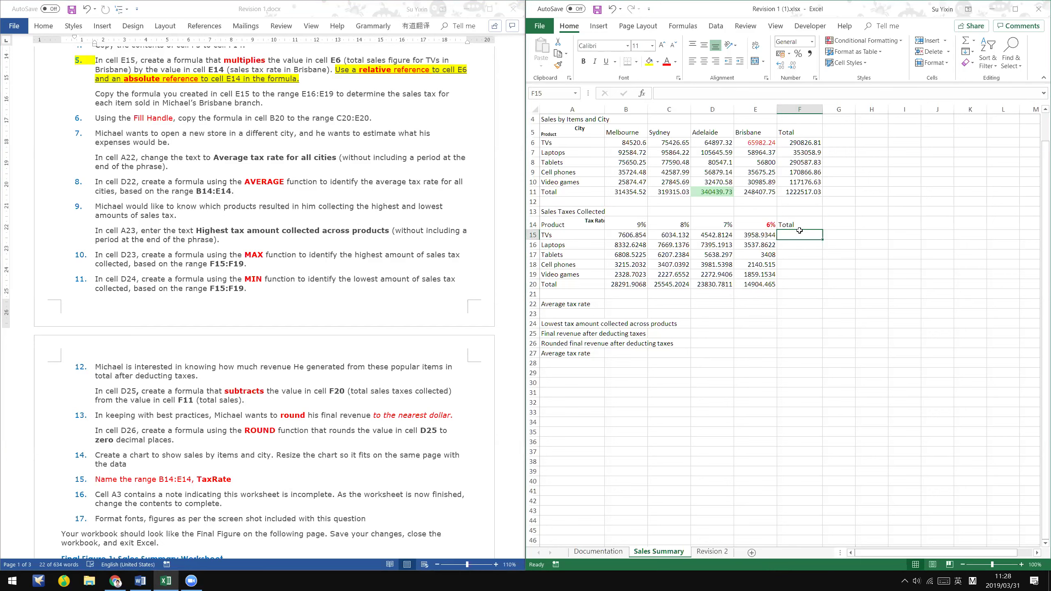
{"action": "type", "text": "="}
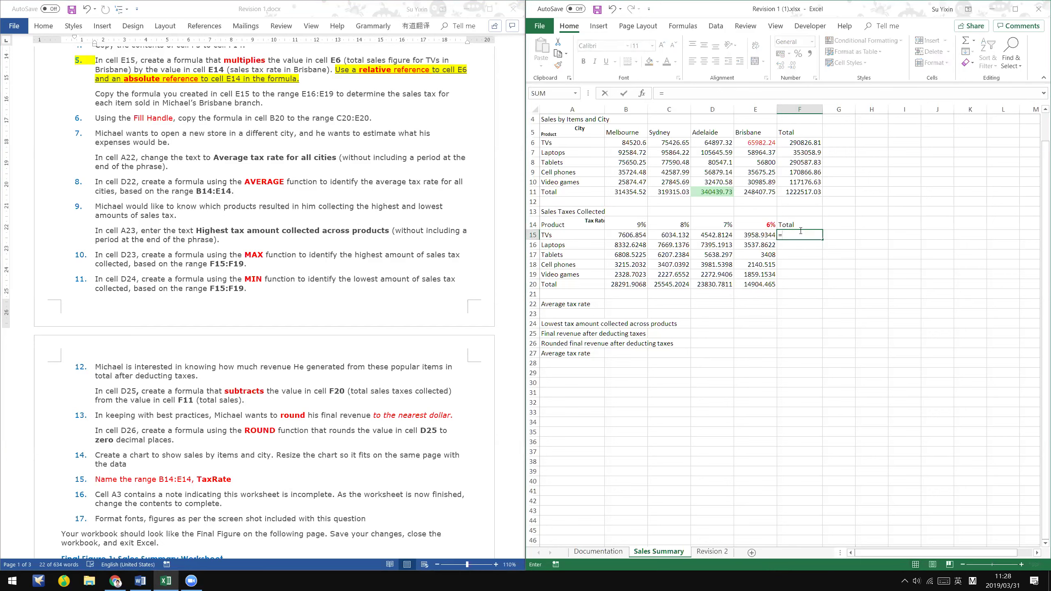
{"action": "type", "text": "sum("}
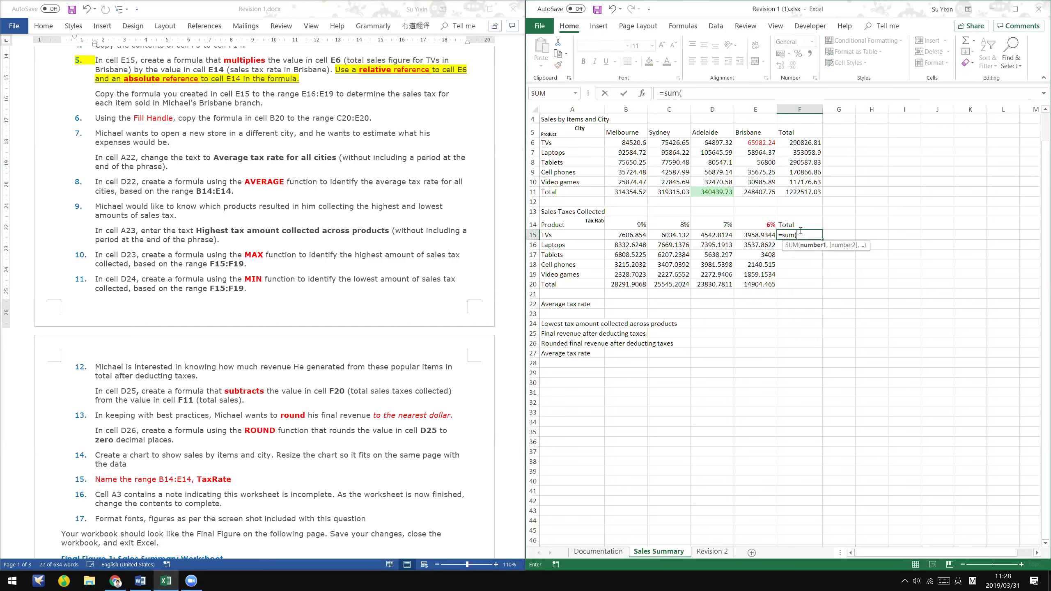
{"action": "left_click_drag", "start_coordinate": [612, 235], "coordinate": [758, 232]}
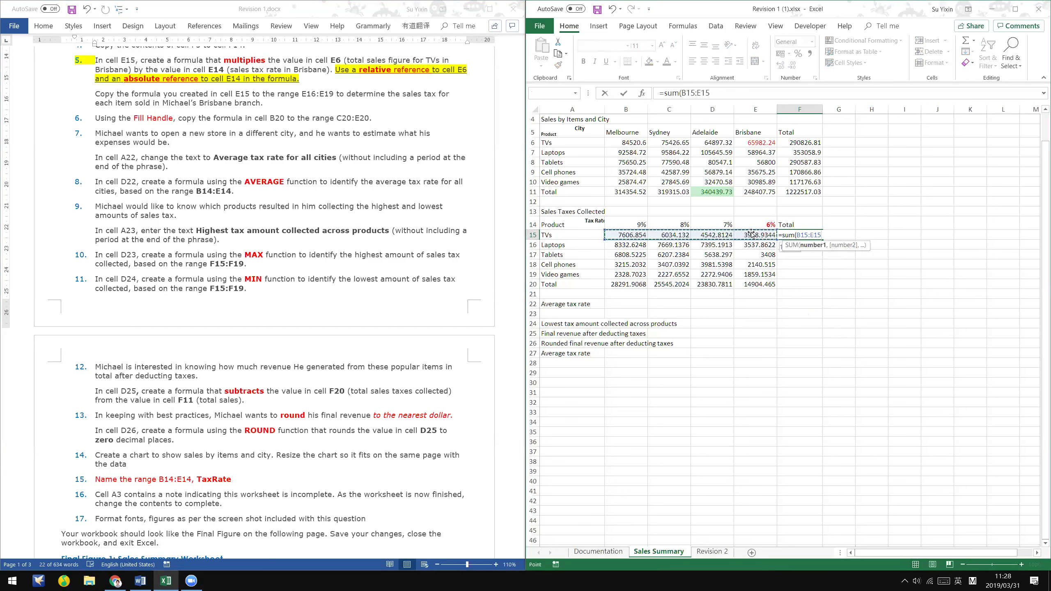
{"action": "key", "text": "Return"}
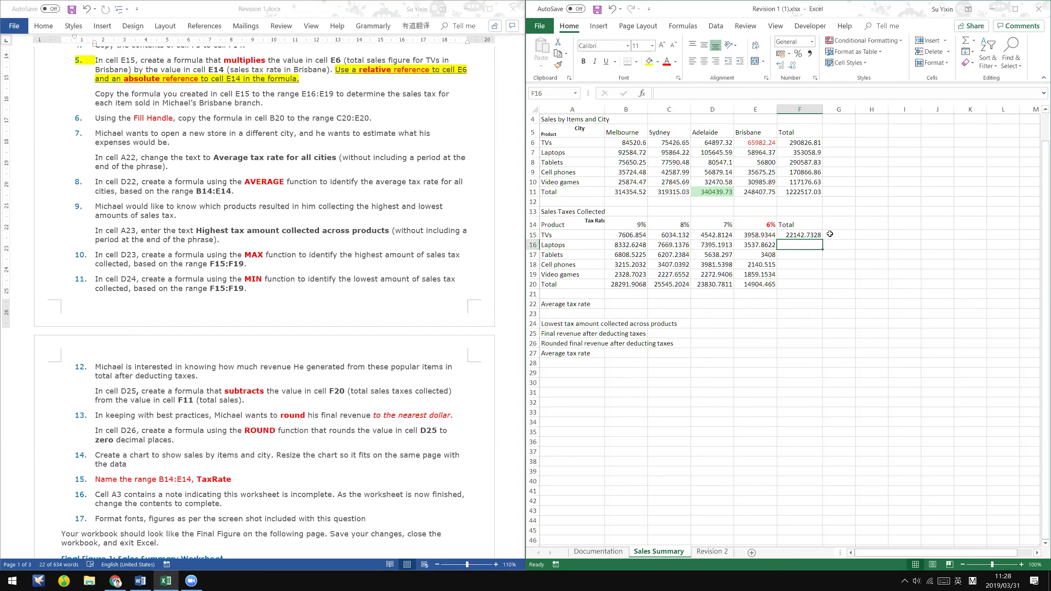
- Fill the F15 total down to F20 and check the grand total
{"action": "left_click", "coordinate": [817, 234]}
{"action": "left_click_drag", "start_coordinate": [820, 239], "coordinate": [821, 288]}
{"action": "left_click", "coordinate": [805, 284]}
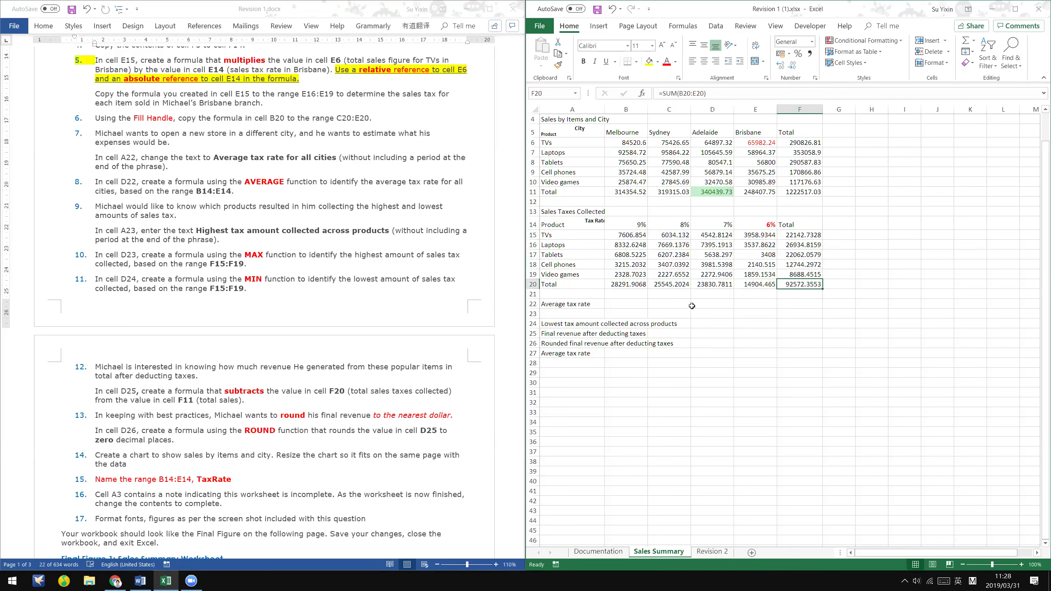
{"action": "key", "text": "alt+Tab"}
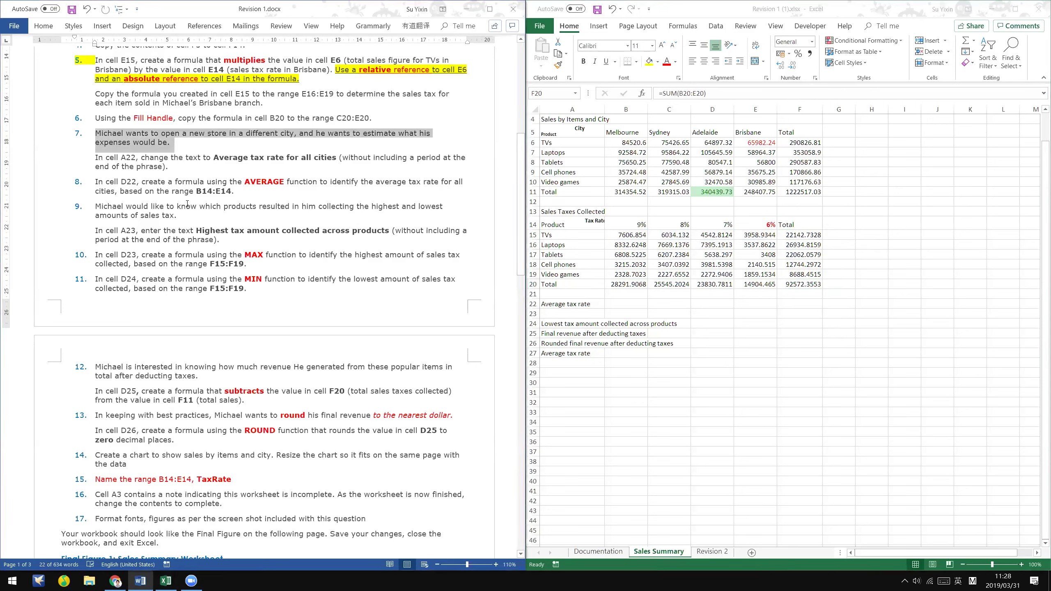
{"action": "left_click", "coordinate": [93, 156]}
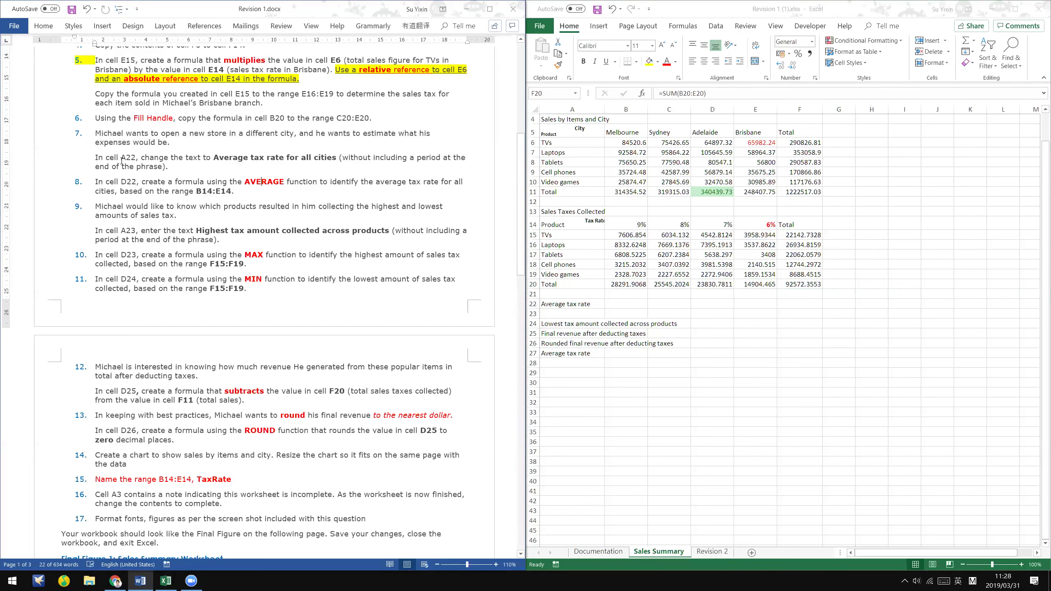
- Append 'for all cities' to the 'Average tax rate' label in A22
{"action": "triple_click", "coordinate": [161, 164]}
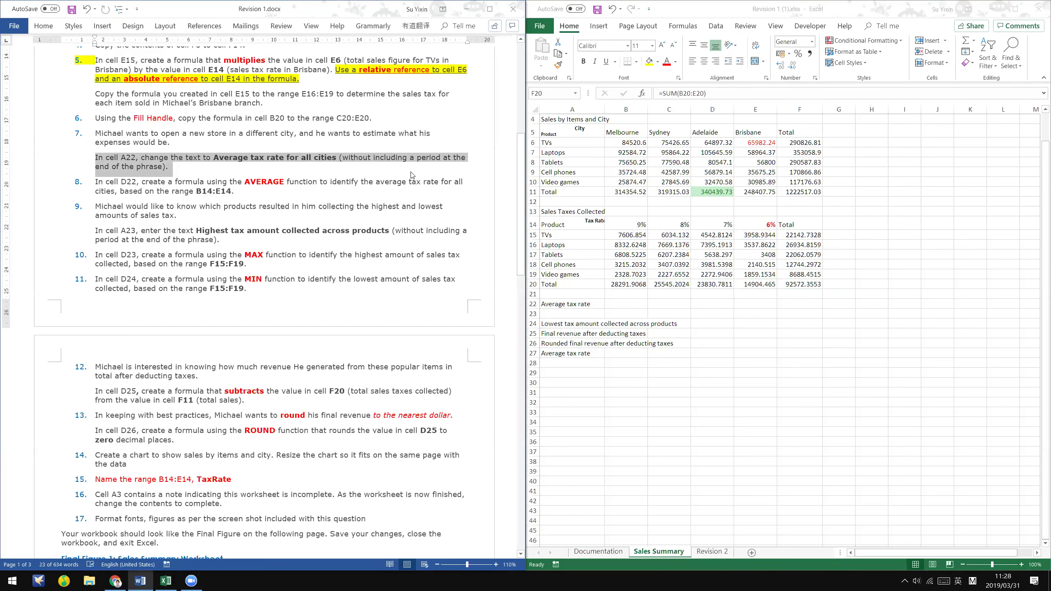
{"action": "left_click", "coordinate": [544, 306]}
{"action": "double_click", "coordinate": [593, 303]}
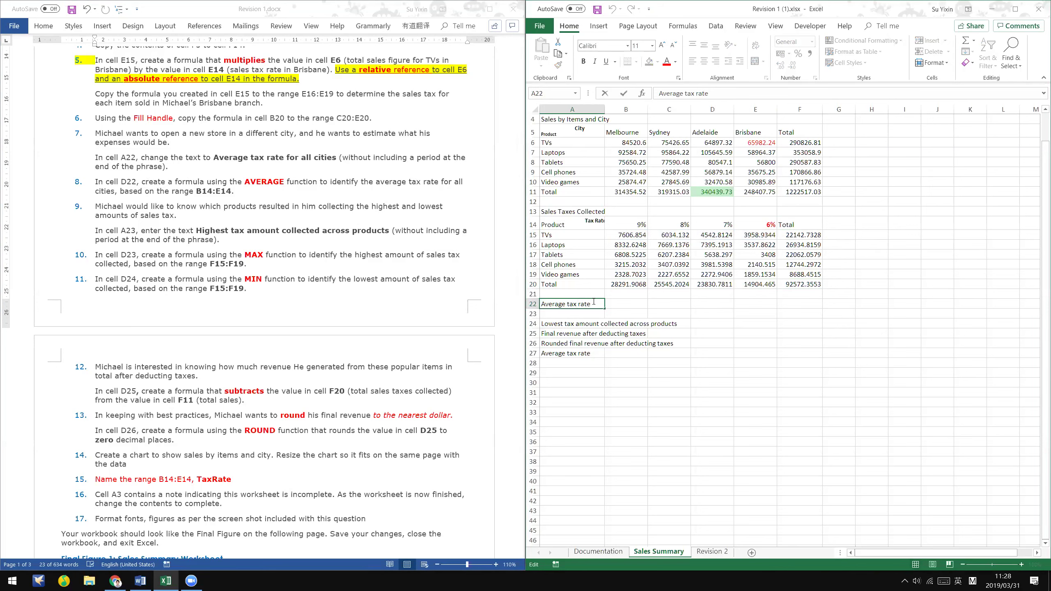
{"action": "type", "text": "for all cities"}
{"action": "key", "text": "Tab"}
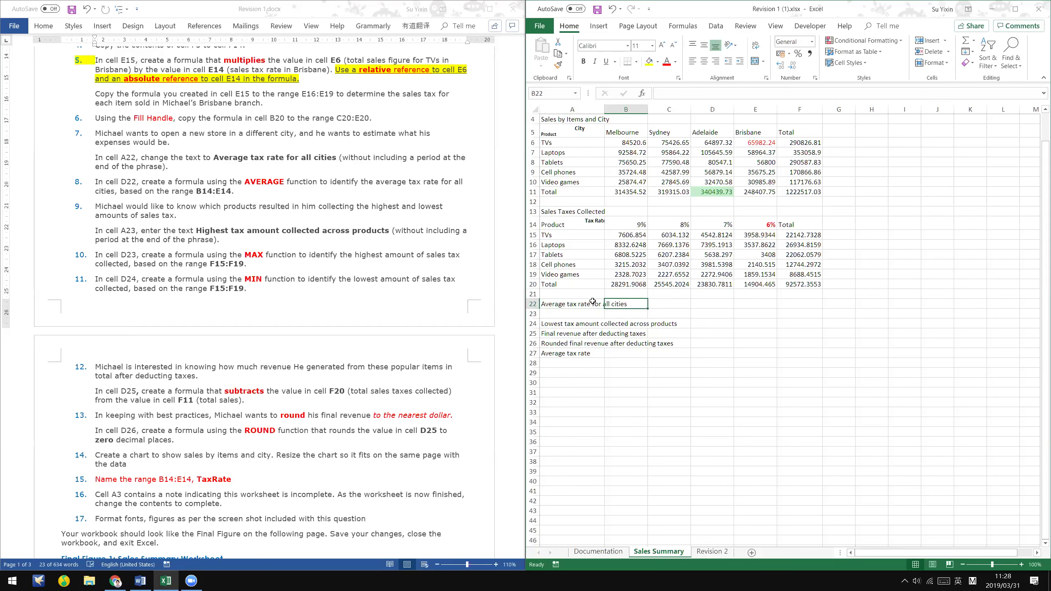
{"action": "triple_click", "coordinate": [217, 162]}
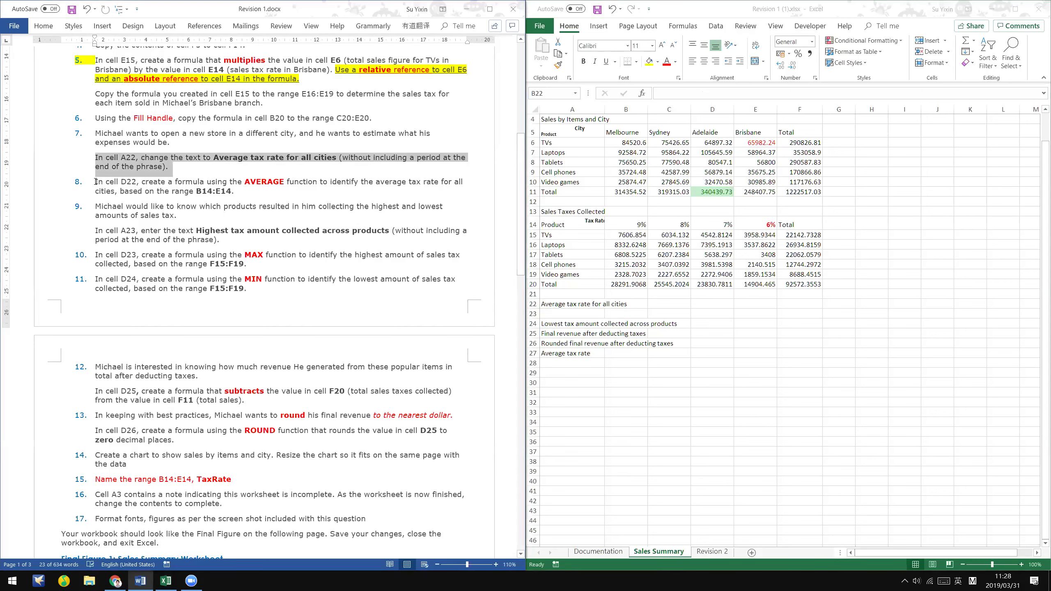
{"action": "left_click_drag", "start_coordinate": [146, 183], "coordinate": [238, 194]}
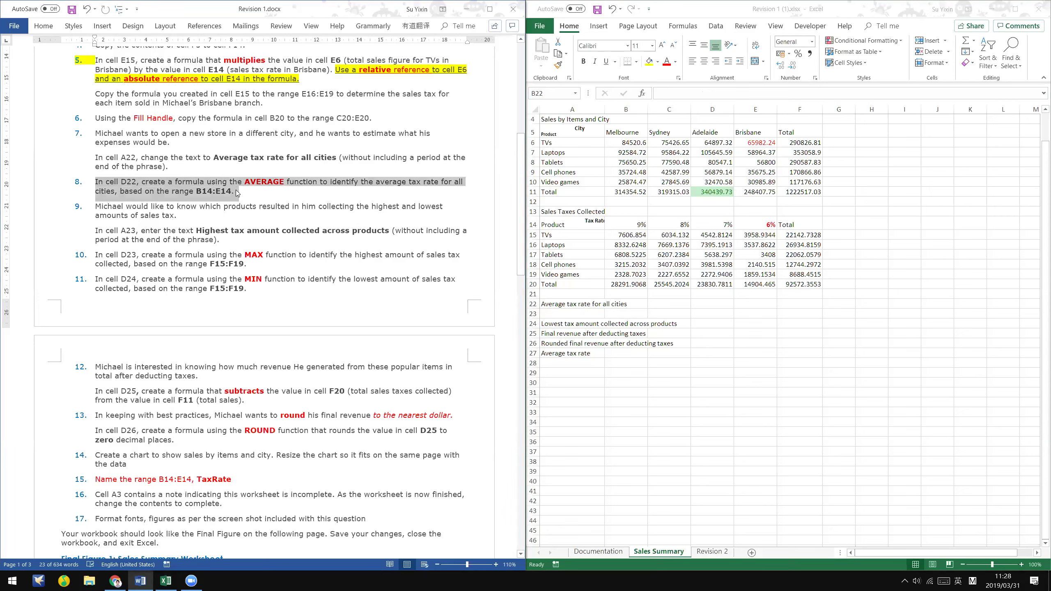
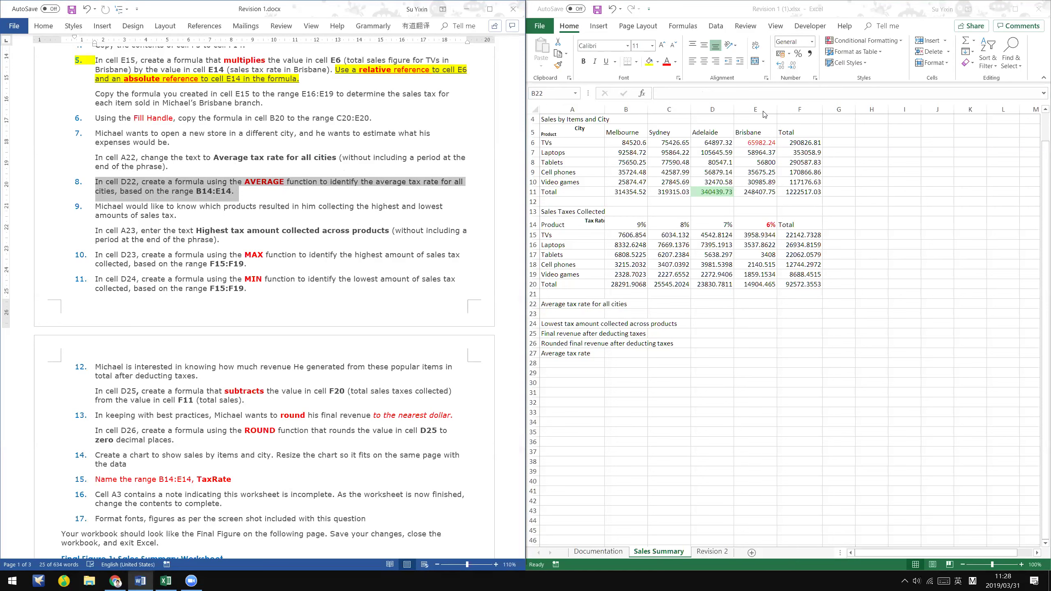
- Use AutoSum Average in D22 to average the tax rates B14:E14
{"action": "left_click", "coordinate": [711, 306]}
{"action": "left_click", "coordinate": [718, 302]}
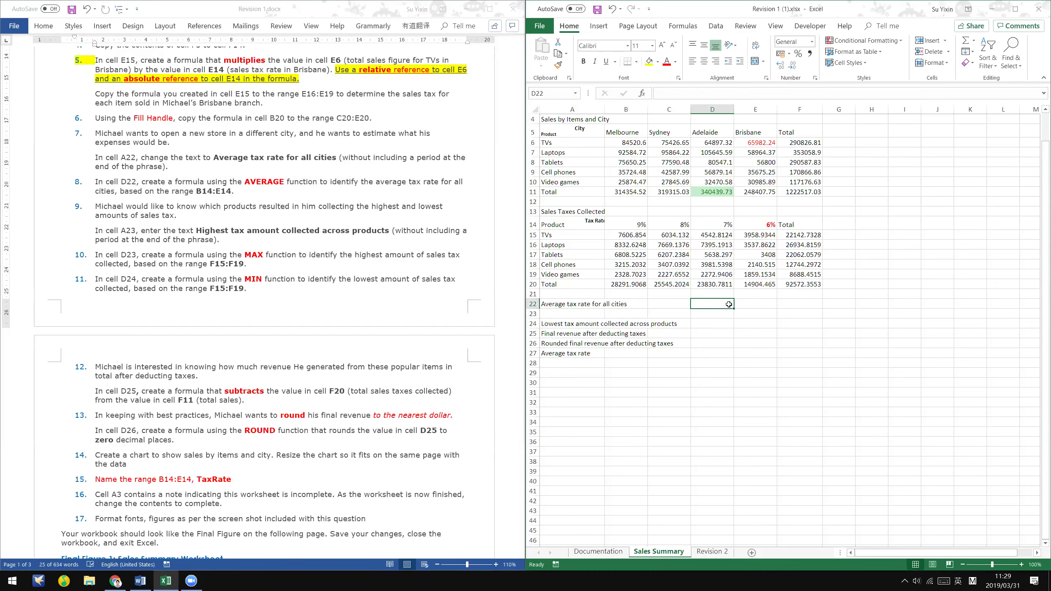
{"action": "left_click", "coordinate": [974, 41]}
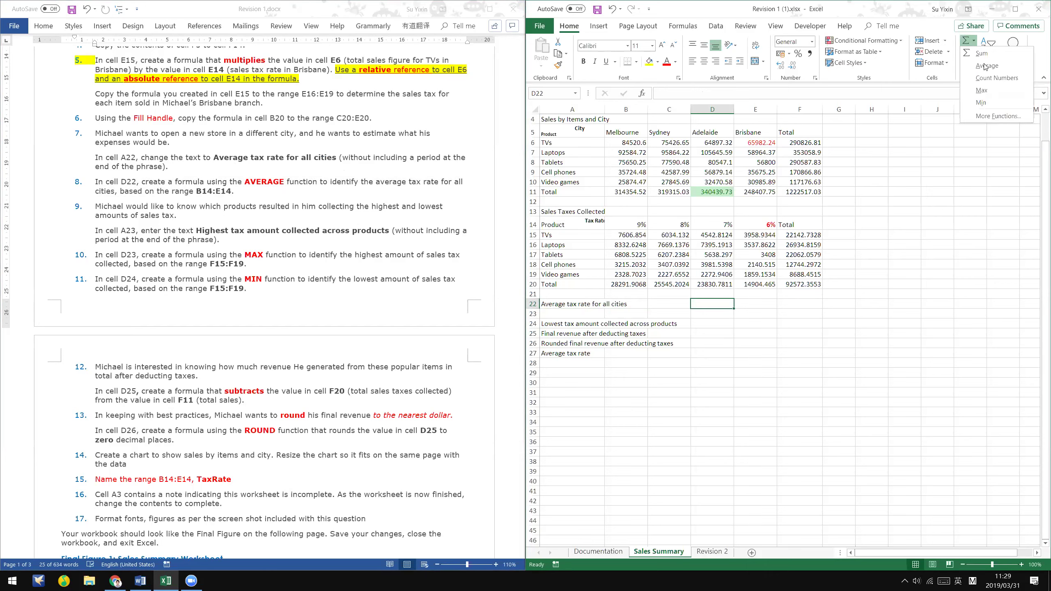
{"action": "left_click", "coordinate": [987, 66]}
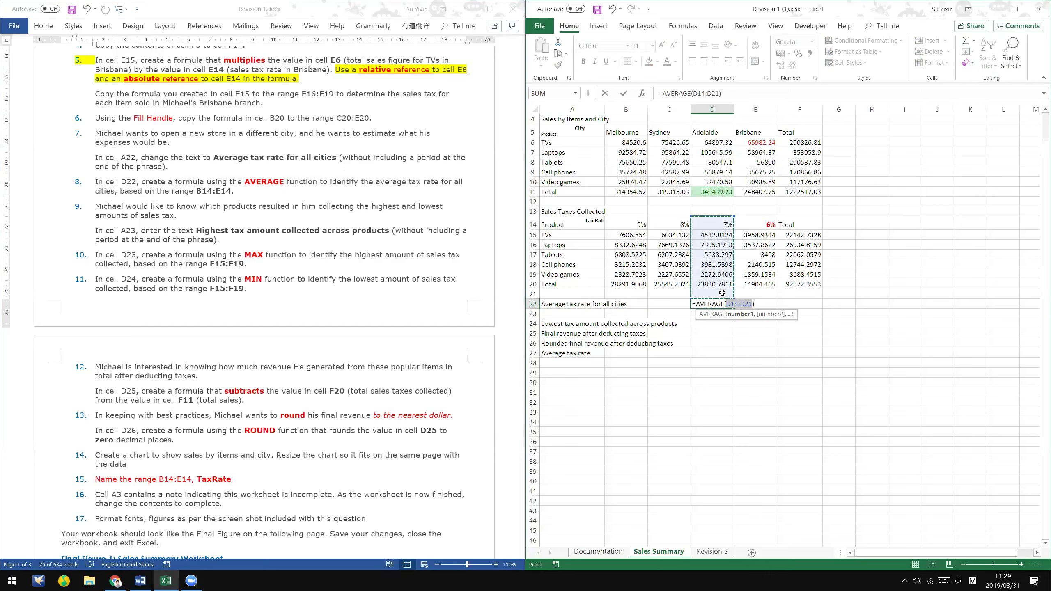
{"action": "left_click_drag", "start_coordinate": [632, 225], "coordinate": [756, 224]}
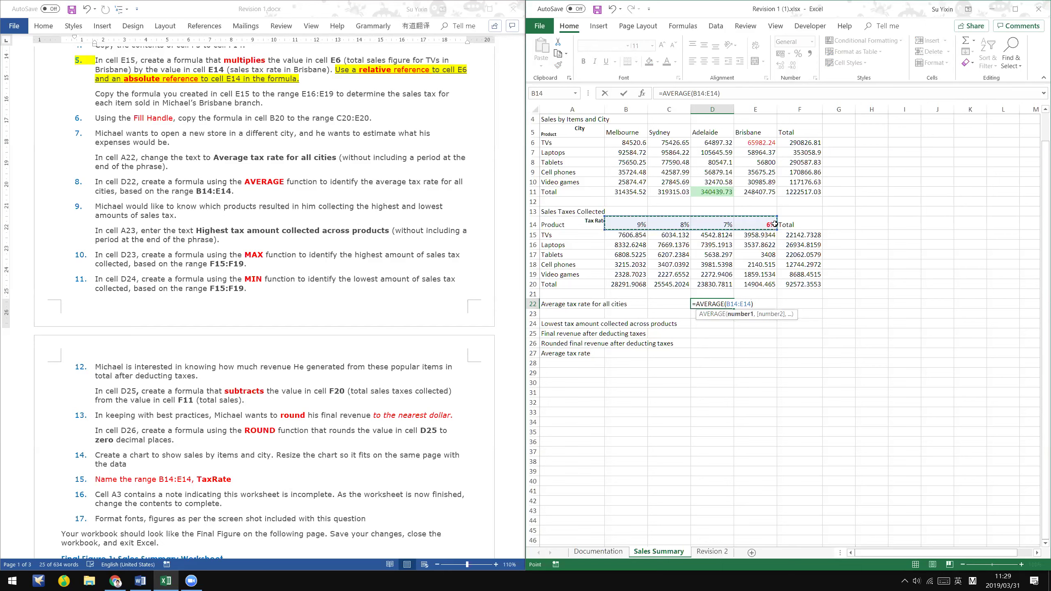
{"action": "key", "text": "Return"}
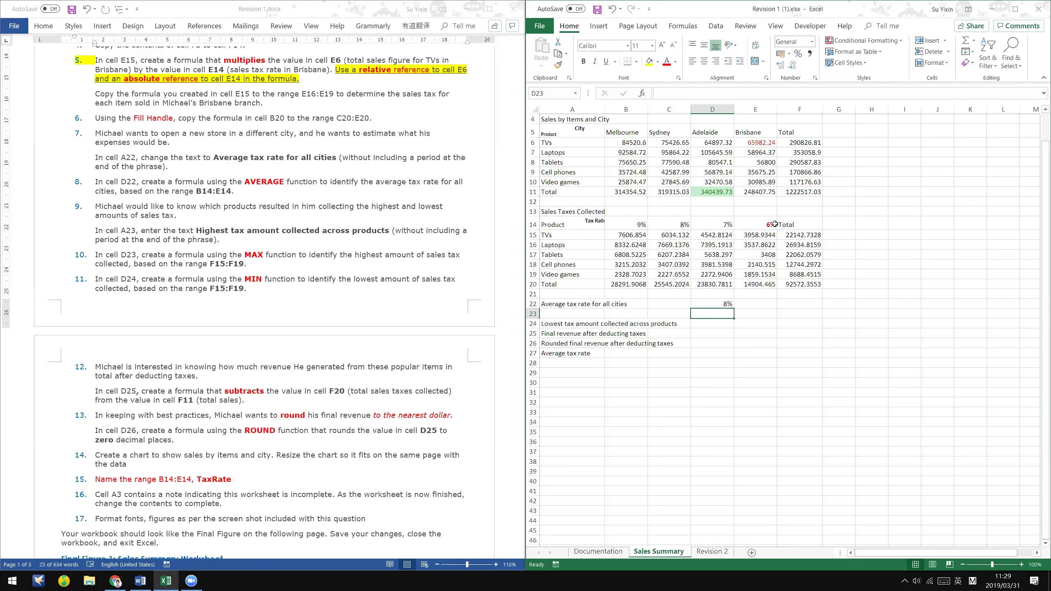
- Type =AVERAGE(B14:E14) into E22 so it also shows 8%
{"action": "key", "text": "Up"}
{"action": "key", "text": "Right"}
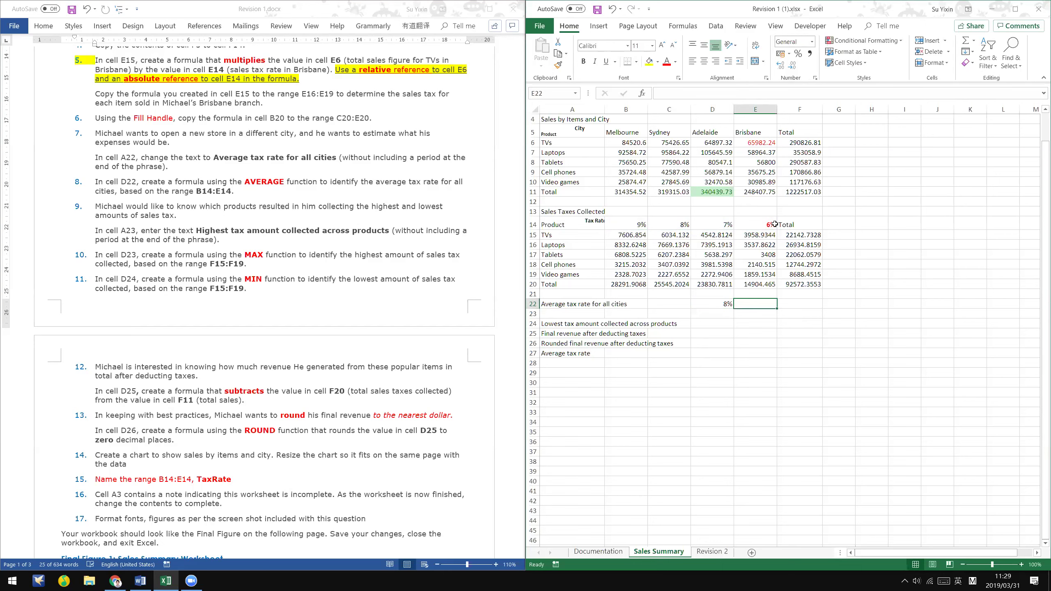
{"action": "left_click", "coordinate": [633, 224]}
{"action": "left_click", "coordinate": [757, 224], "text": "shift"}
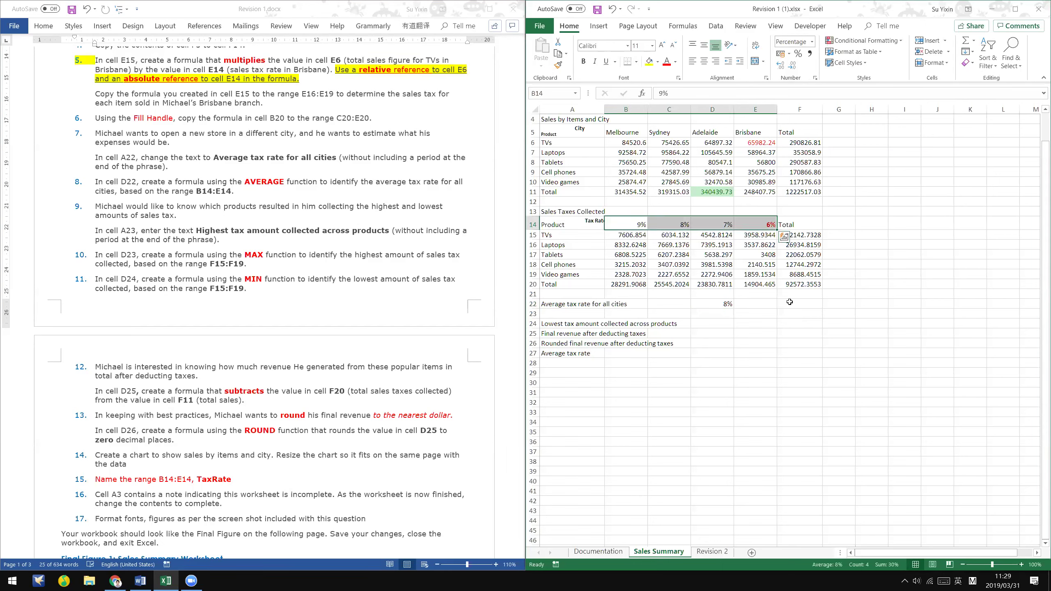
{"action": "left_click", "coordinate": [759, 304]}
{"action": "type", "text": "="}
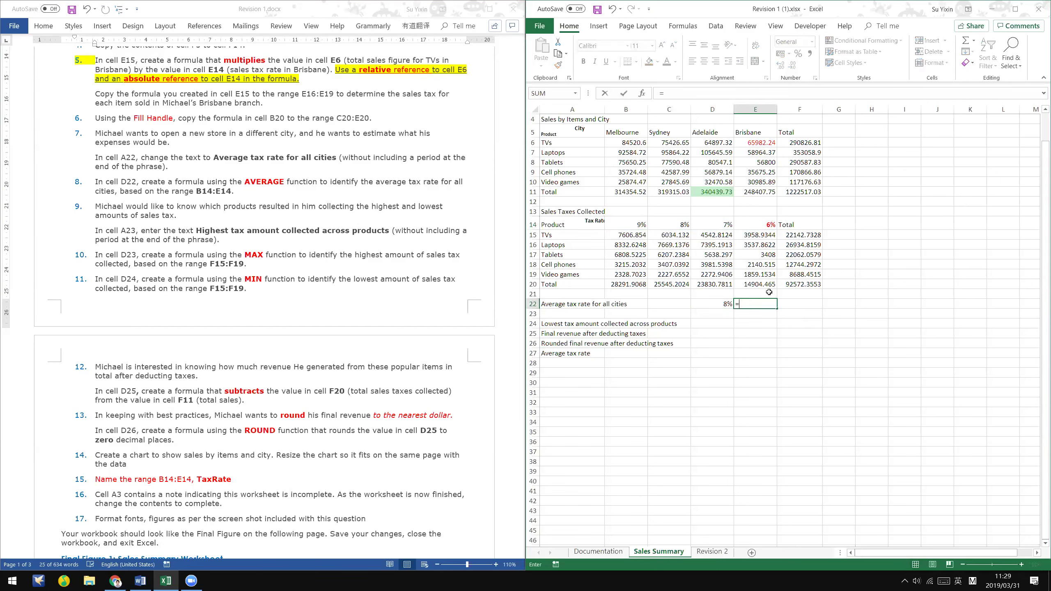
{"action": "type", "text": "average"}
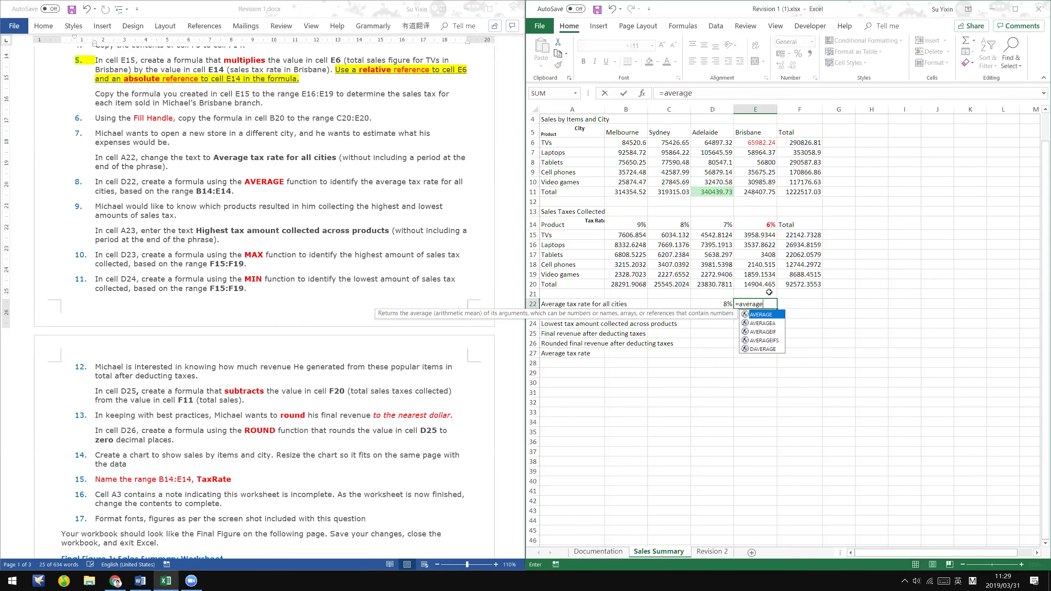
{"action": "type", "text": "("}
{"action": "left_click", "coordinate": [645, 220]}
{"action": "left_click_drag", "start_coordinate": [646, 220], "coordinate": [761, 225]}
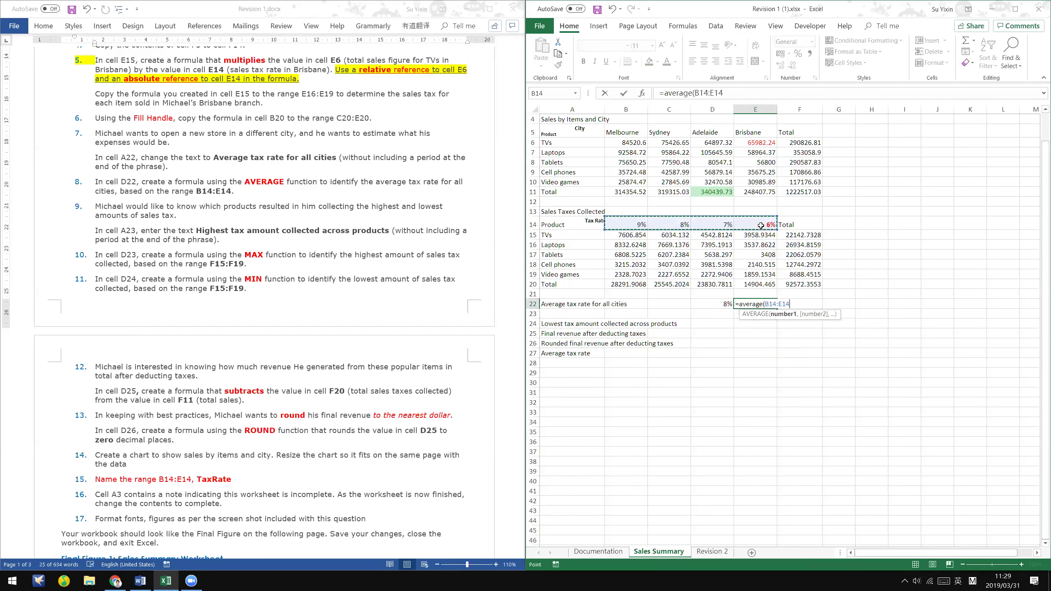
{"action": "key", "text": "Return"}
{"action": "key", "text": "Up"}
{"action": "key", "text": "Left"}
{"action": "key", "text": "Right"}
{"action": "key", "text": "Left"}
{"action": "key", "text": "Right"}
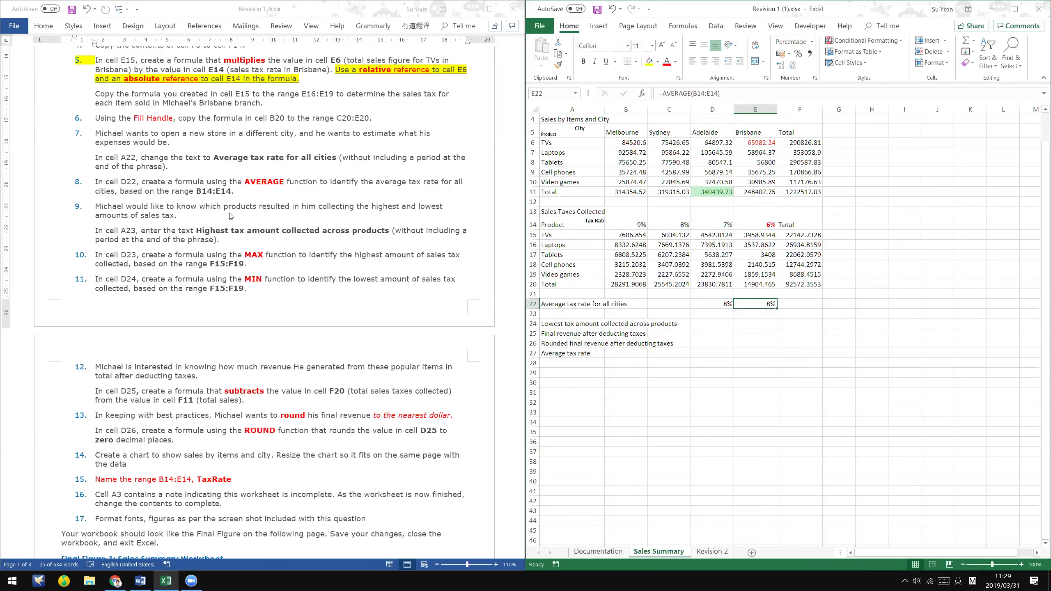
{"action": "left_click", "coordinate": [230, 212]}
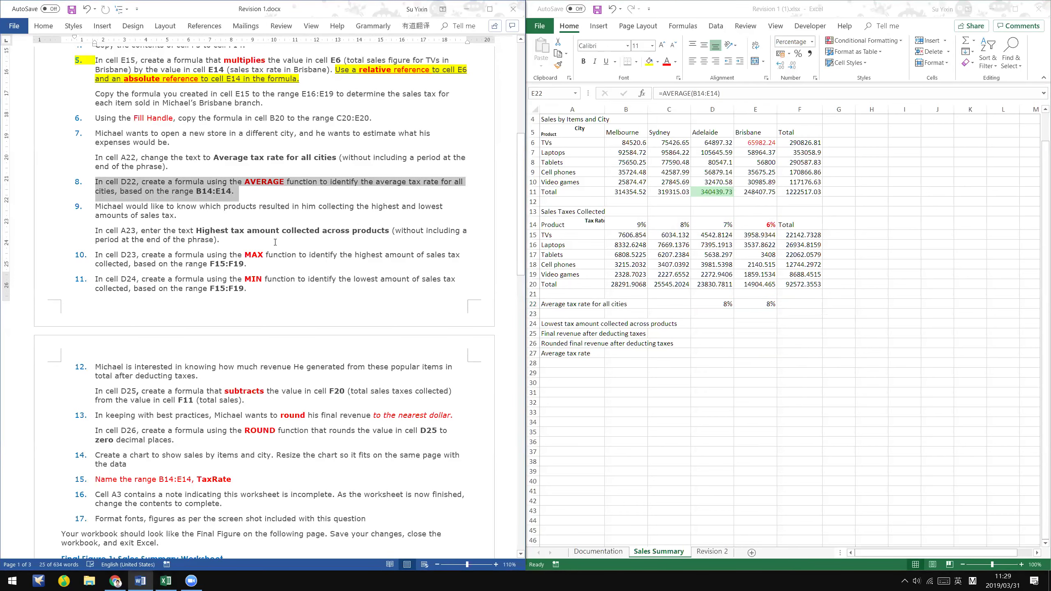
- In item 9 of the Word instructions, give 'the highest and lowest' a yellow highlight
{"action": "scroll", "coordinate": [275, 242], "scroll_direction": "down", "scroll_amount": 1}
{"action": "left_click", "coordinate": [240, 212]}
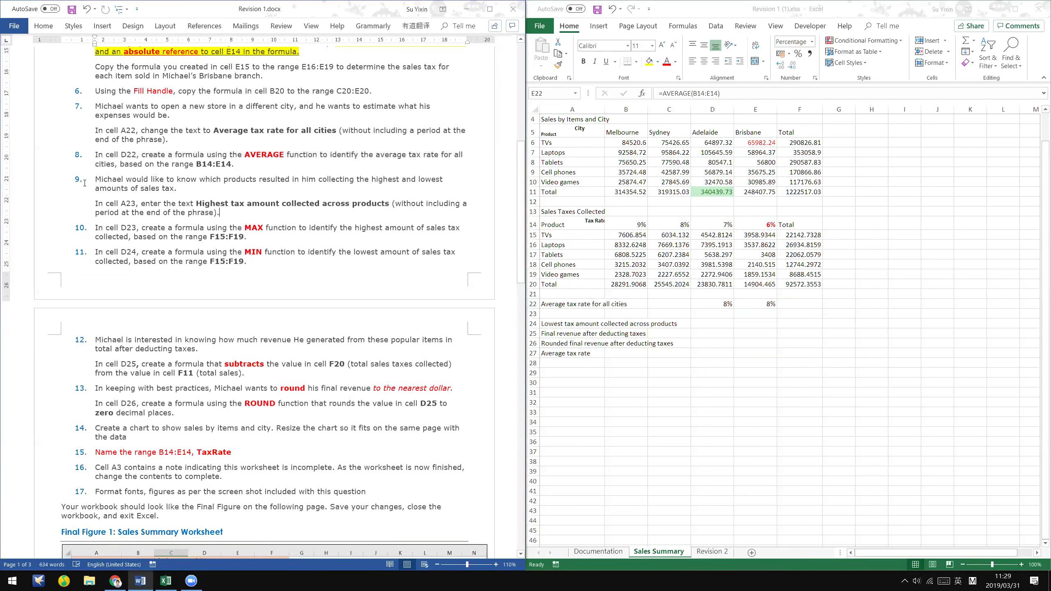
{"action": "triple_click", "coordinate": [185, 183]}
{"action": "left_click", "coordinate": [188, 193]}
{"action": "left_click_drag", "start_coordinate": [96, 180], "coordinate": [347, 214]}
{"action": "left_click", "coordinate": [157, 201]}
{"action": "left_click_drag", "start_coordinate": [356, 179], "coordinate": [443, 179]}
{"action": "right_click", "coordinate": [442, 179]}
{"action": "left_click", "coordinate": [485, 162]}
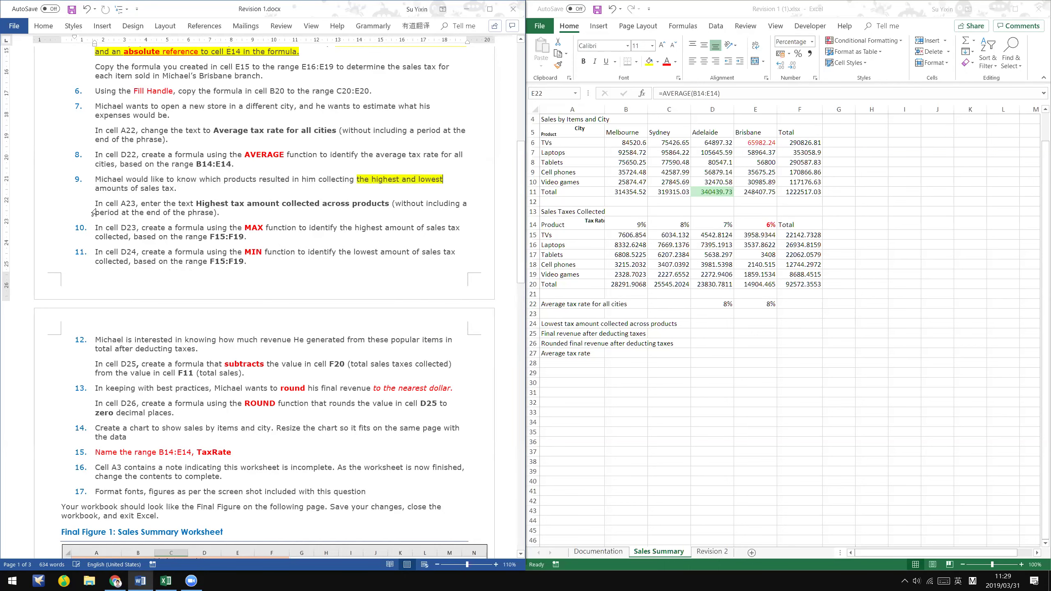
{"action": "left_click", "coordinate": [562, 315]}
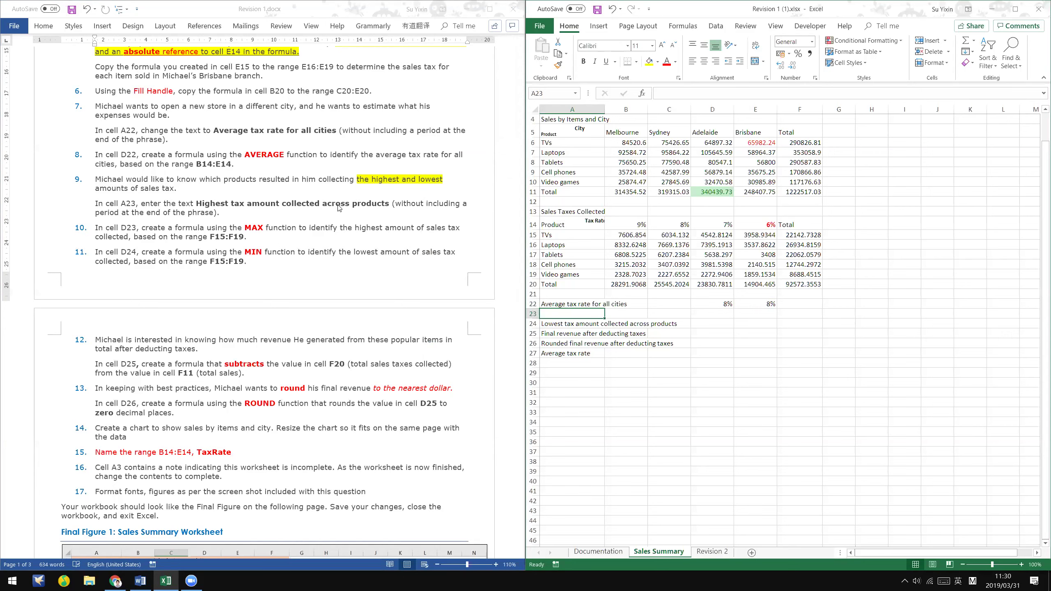
- Enter the label 'Highest tax amount collected across products' in cell A23
{"action": "double_click", "coordinate": [588, 312]}
{"action": "type", "text": "Highest ta"}
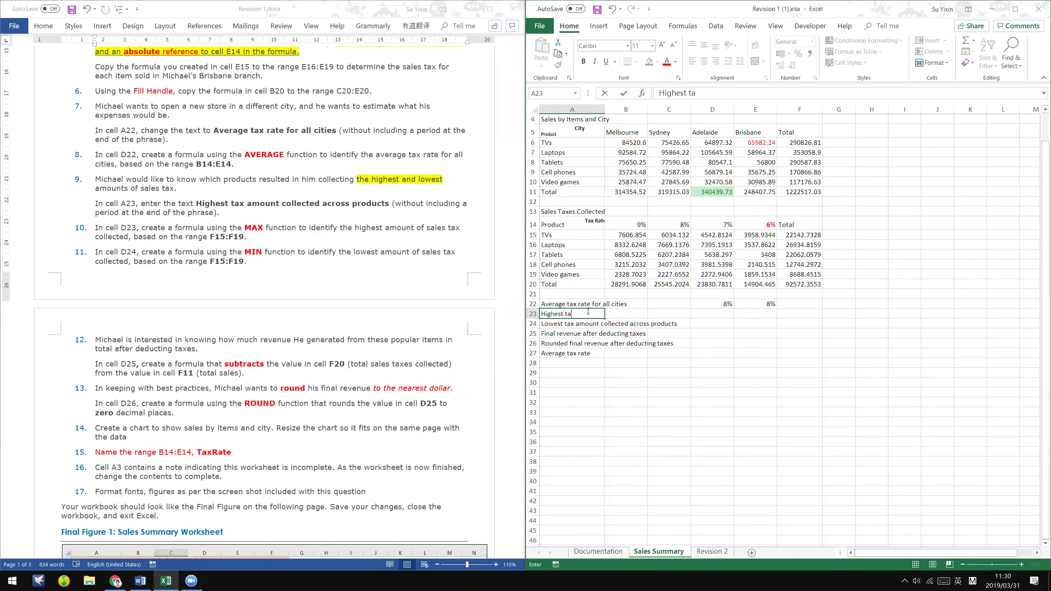
{"action": "type", "text": "x amount collected across products"}
{"action": "left_click", "coordinate": [588, 311]}
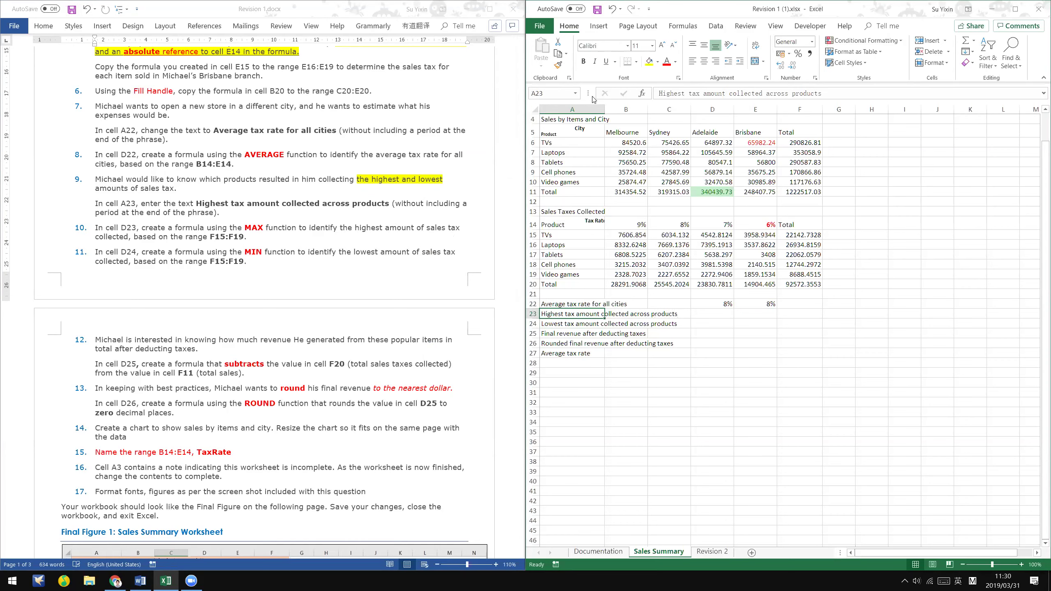
{"action": "left_click", "coordinate": [441, 199]}
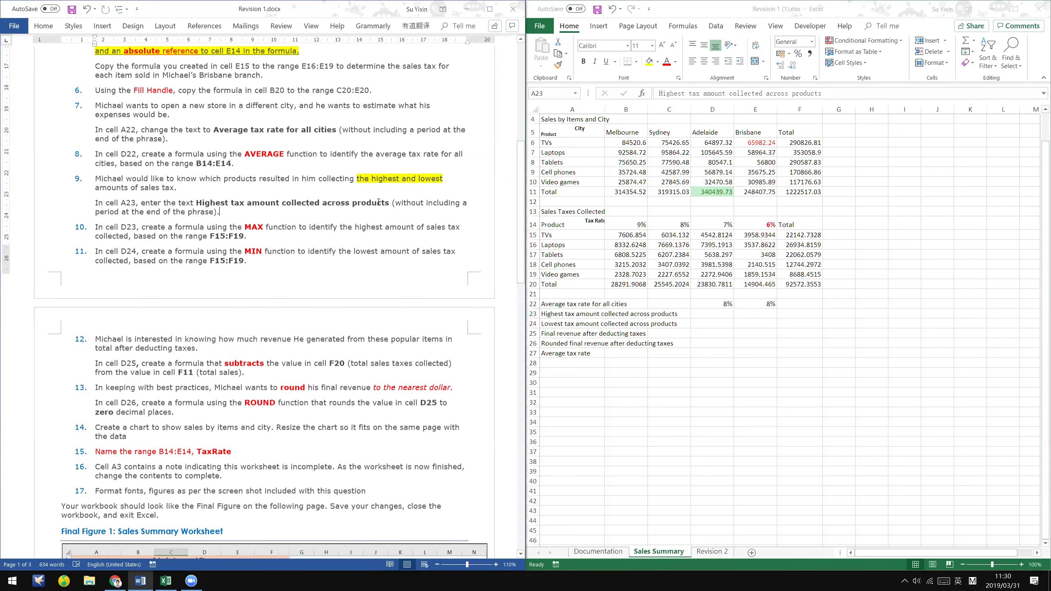
{"action": "scroll", "coordinate": [288, 169], "scroll_direction": "down", "scroll_amount": 1}
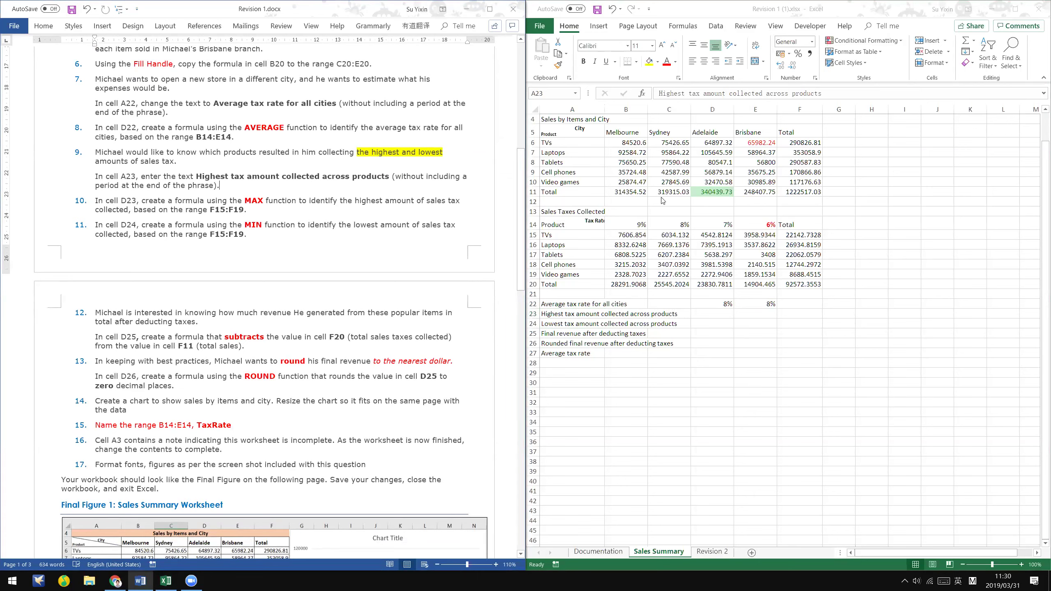
- Apply red font color to the sales tax totals F15:F19
{"action": "left_click", "coordinate": [417, 200]}
{"action": "left_click_drag", "start_coordinate": [392, 176], "coordinate": [220, 185]}
{"action": "scroll", "coordinate": [382, 204], "scroll_direction": "down", "scroll_amount": 1}
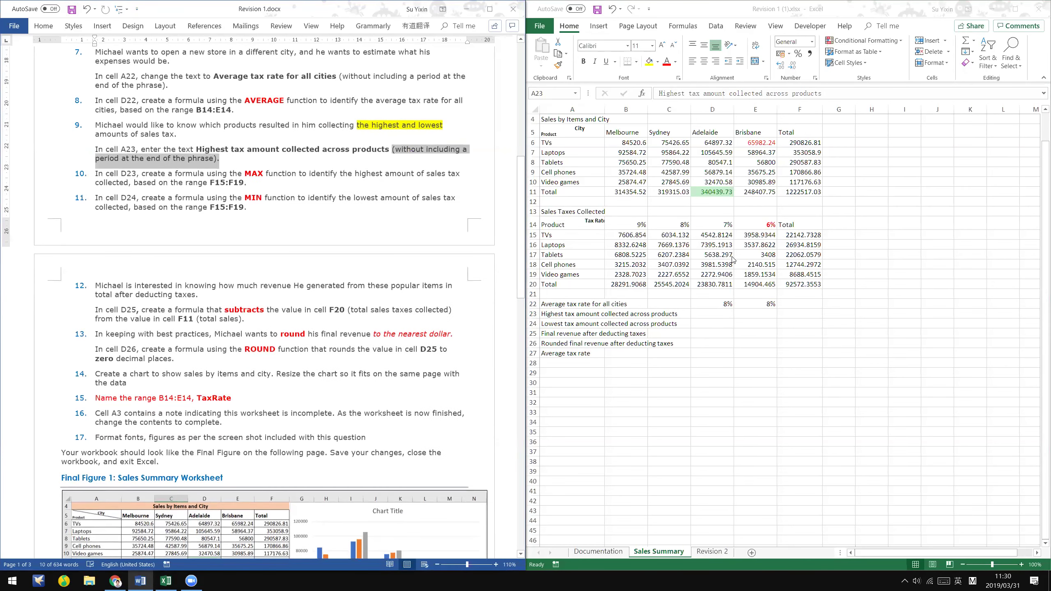
{"action": "left_click", "coordinate": [725, 315]}
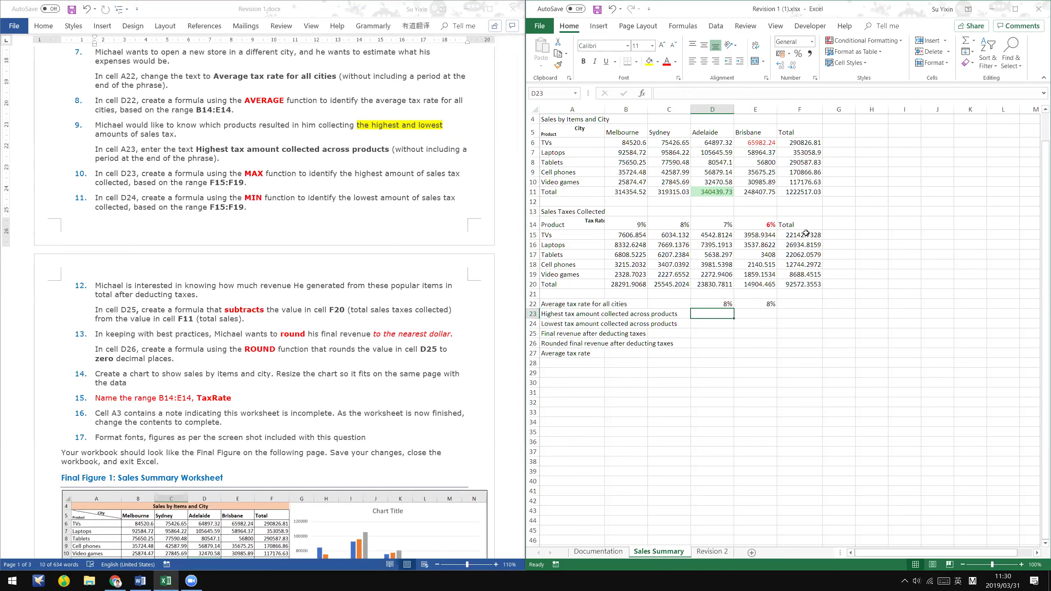
{"action": "left_click_drag", "start_coordinate": [806, 233], "coordinate": [812, 277]}
{"action": "left_click", "coordinate": [667, 62]}
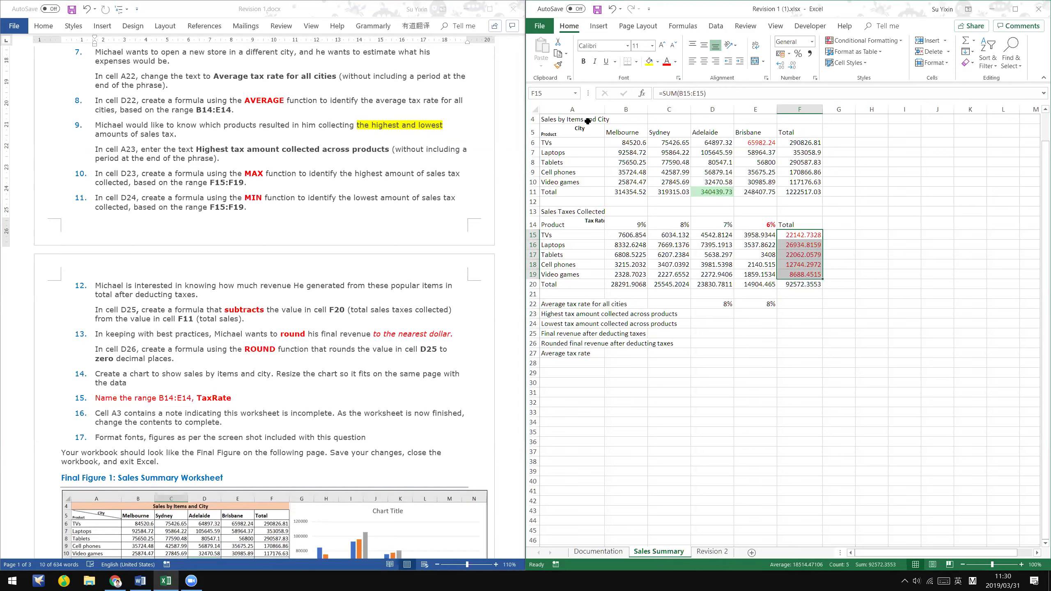
- Review the row 15 tax formulas from B15 to F15, then select D23
{"action": "left_click", "coordinate": [813, 239]}
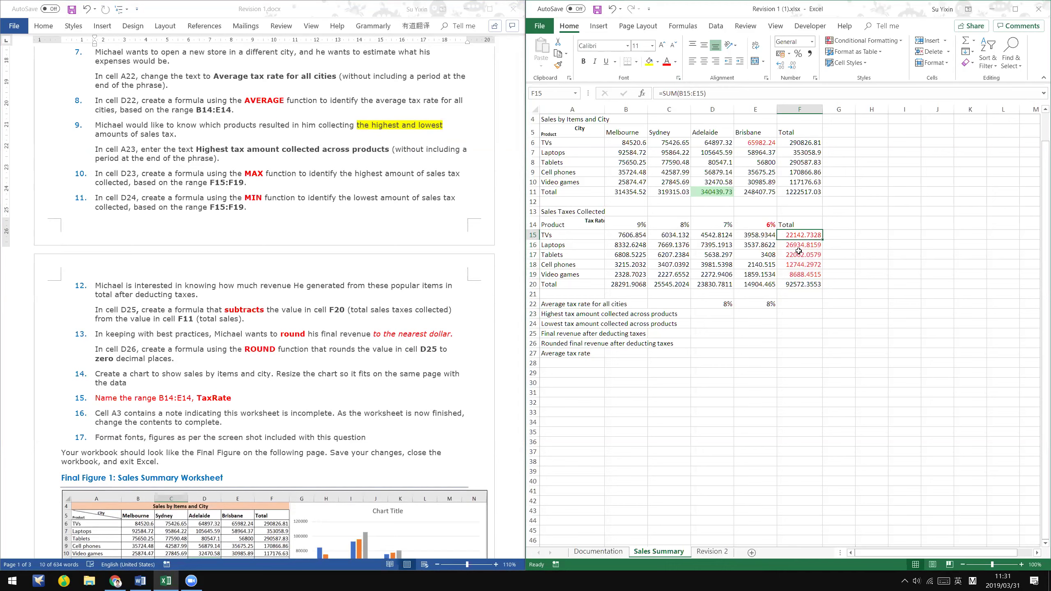
{"action": "left_click", "coordinate": [642, 235]}
{"action": "left_click", "coordinate": [679, 241]}
{"action": "left_click", "coordinate": [724, 234]}
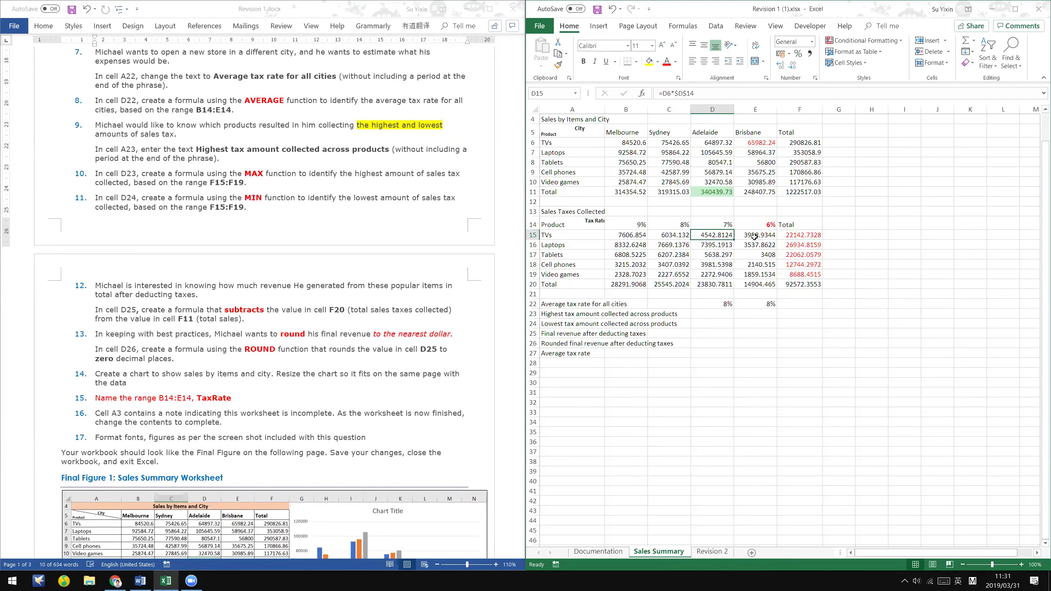
{"action": "left_click", "coordinate": [768, 235]}
{"action": "left_click", "coordinate": [797, 235]}
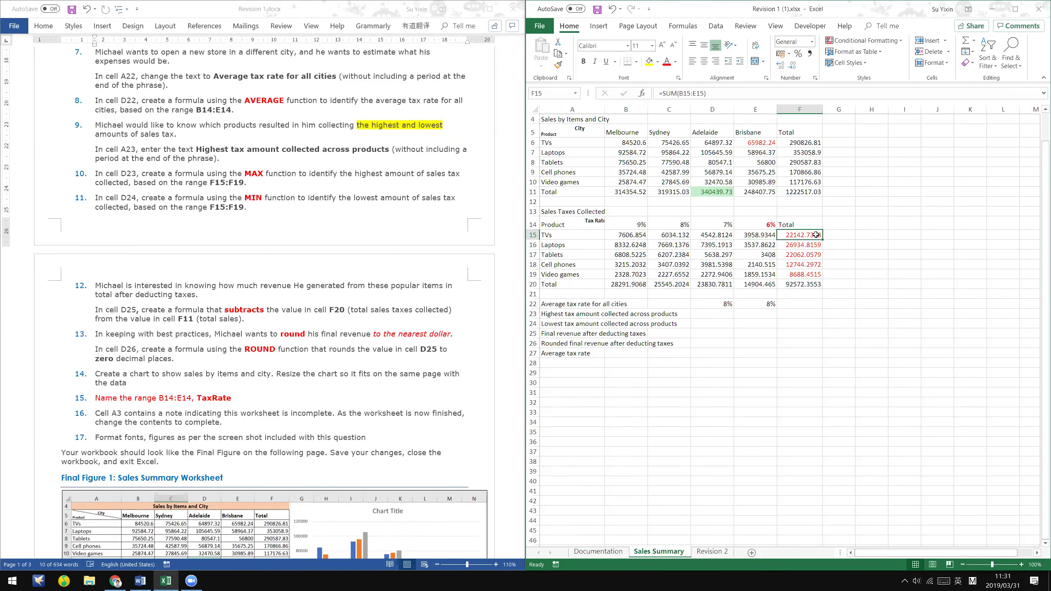
{"action": "left_click", "coordinate": [716, 322]}
{"action": "left_click", "coordinate": [720, 312]}
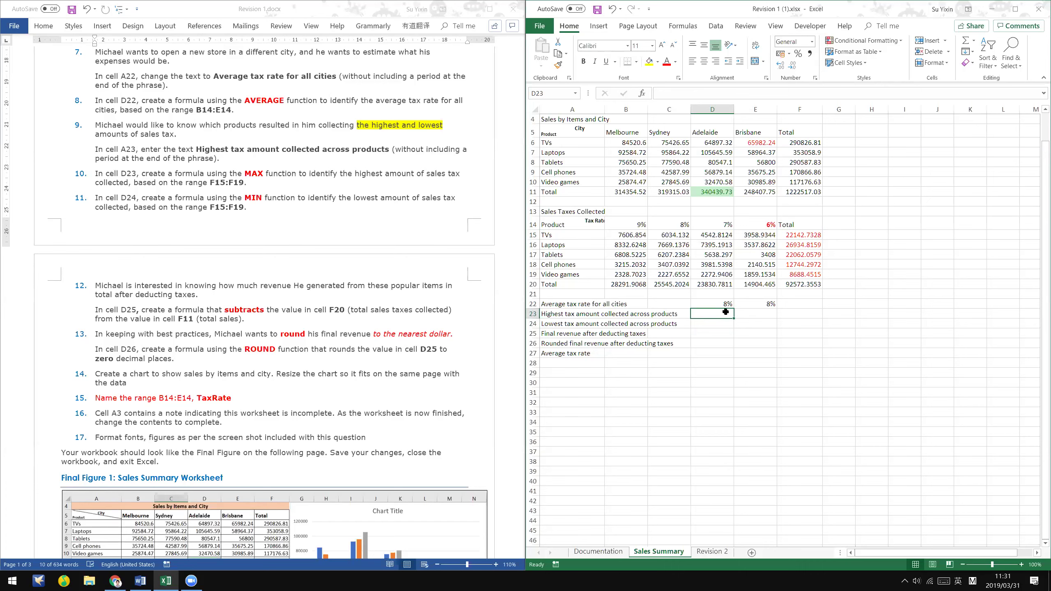
- Enter =MAX(F15:F19) in D23 for the highest tax amount, 26934.8159
{"action": "type", "text": "="}
{"action": "type", "text": "m"}
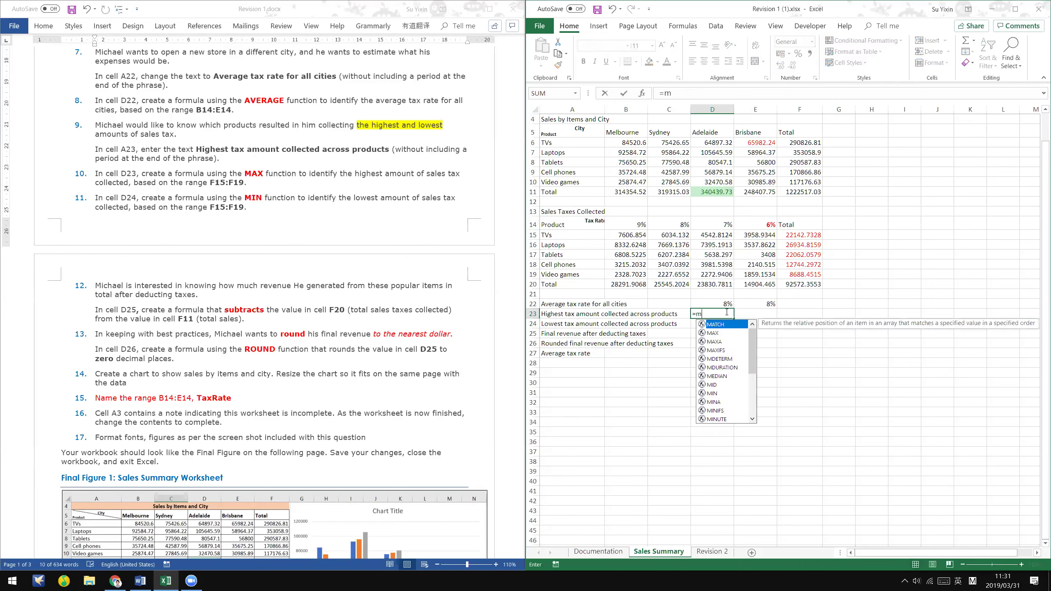
{"action": "type", "text": "ax("}
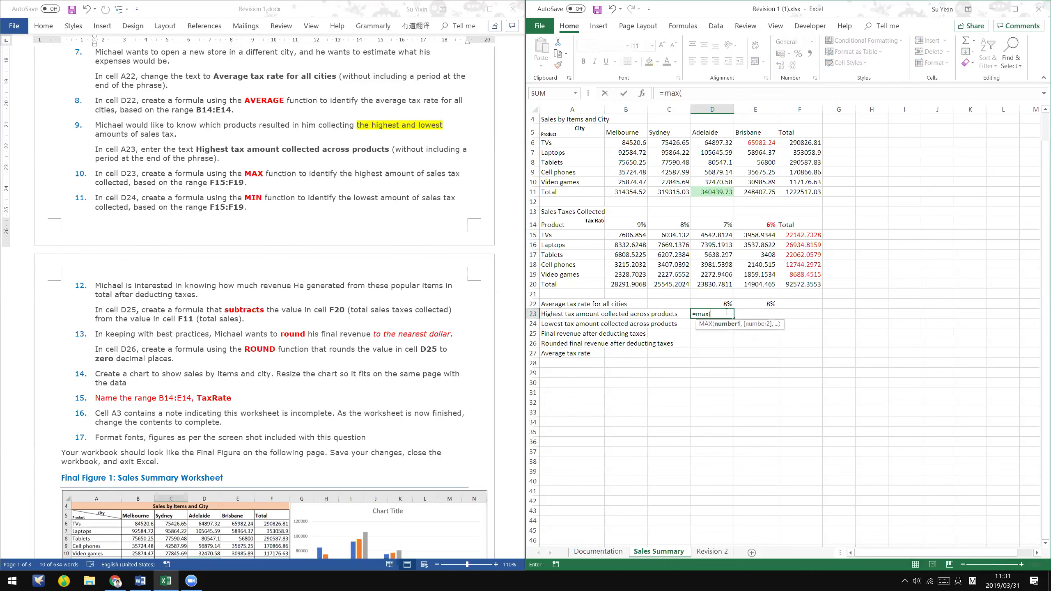
{"action": "left_click_drag", "start_coordinate": [803, 234], "coordinate": [811, 271]}
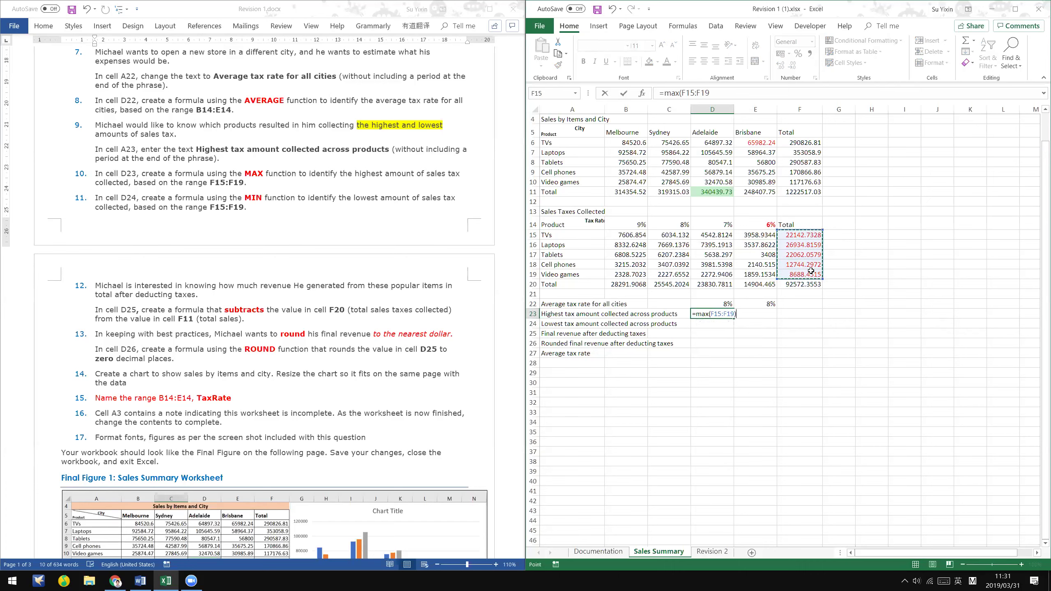
{"action": "key", "text": "Return"}
{"action": "key", "text": "Up"}
{"action": "key", "text": "Up"}
{"action": "key", "text": "Down"}
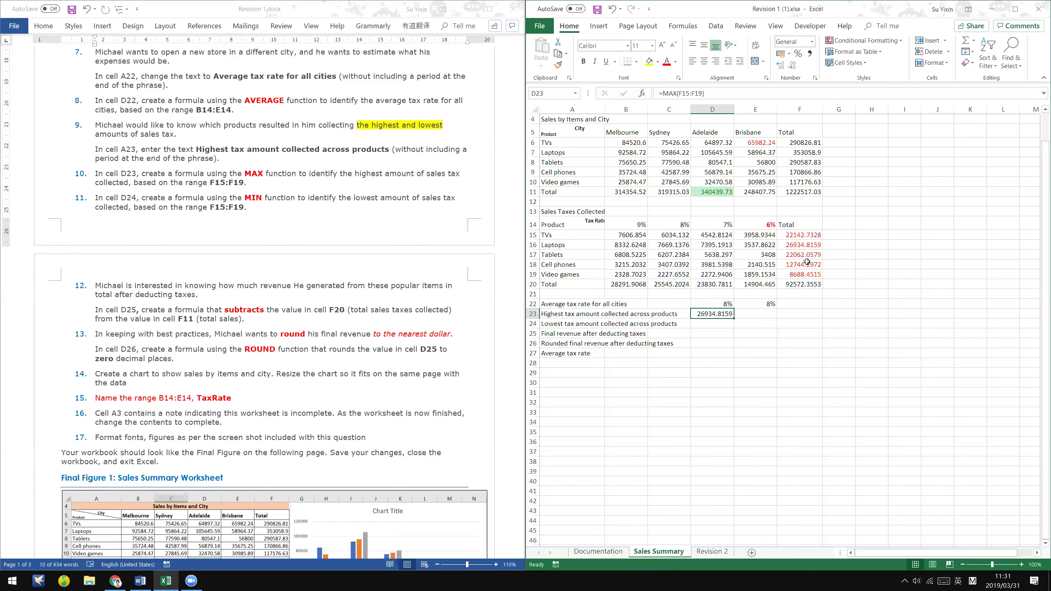
- Check the tax total formulas in F15 through F18 and select D24
{"action": "left_click", "coordinate": [818, 236]}
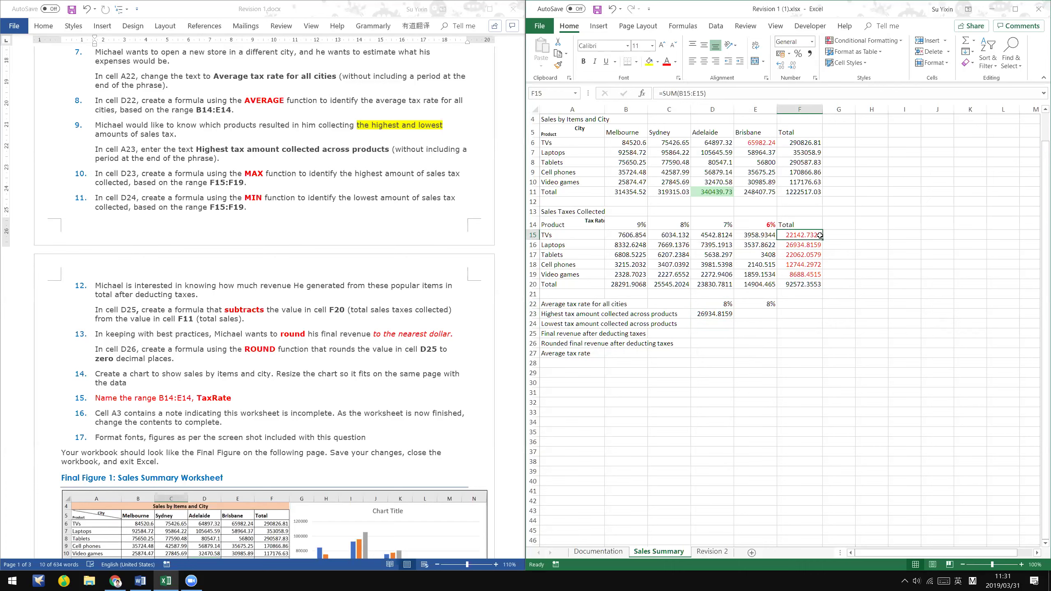
{"action": "left_click", "coordinate": [809, 243]}
{"action": "left_click_drag", "start_coordinate": [809, 245], "coordinate": [807, 268]}
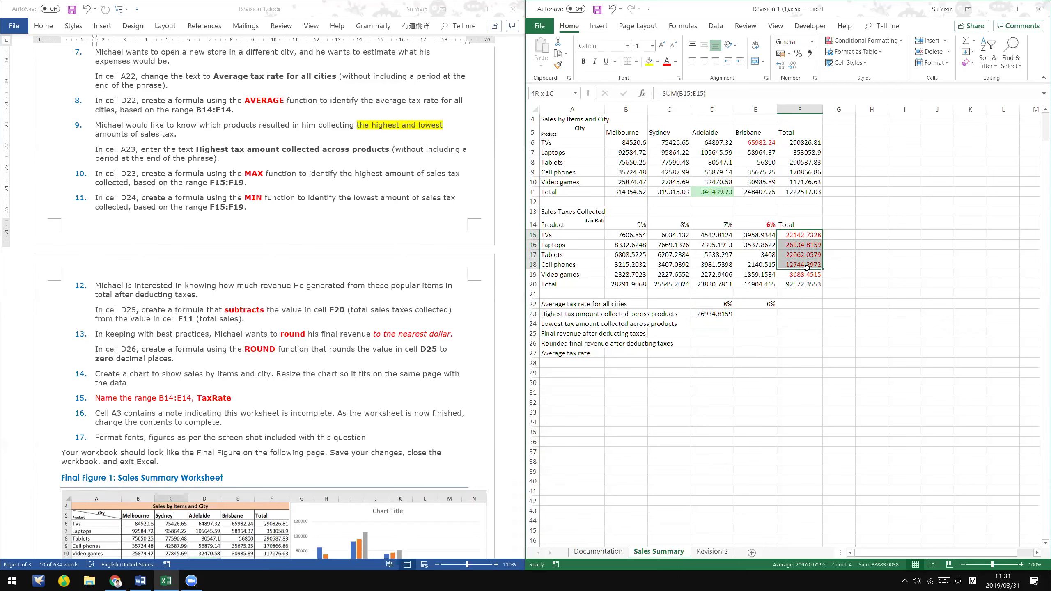
{"action": "key", "text": "Down"}
{"action": "left_click", "coordinate": [809, 246]}
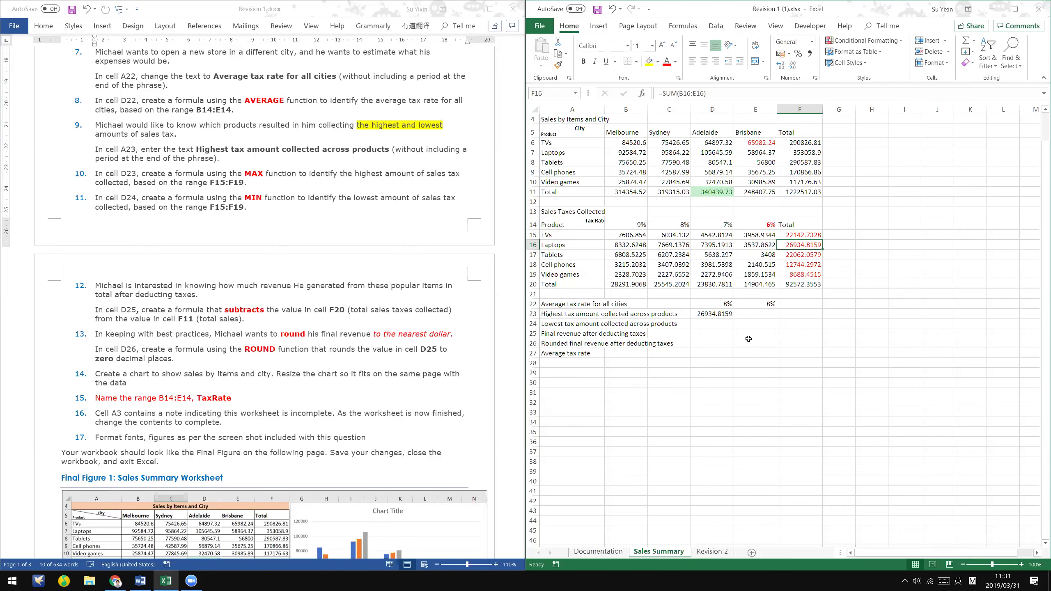
{"action": "left_click", "coordinate": [714, 317]}
{"action": "left_click", "coordinate": [723, 325]}
- Read step 11's MIN function instruction in Word, then bring up the Business Computing PDF
{"action": "key", "text": "alt+Tab"}
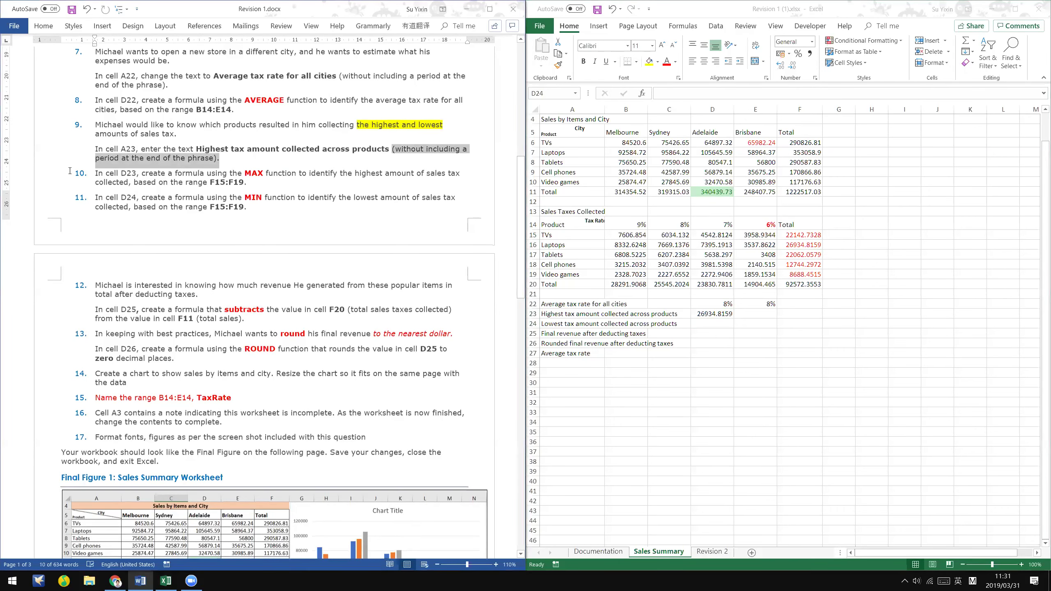
{"action": "scroll", "coordinate": [176, 194], "scroll_direction": "down", "scroll_amount": 2}
{"action": "left_click", "coordinate": [195, 195]}
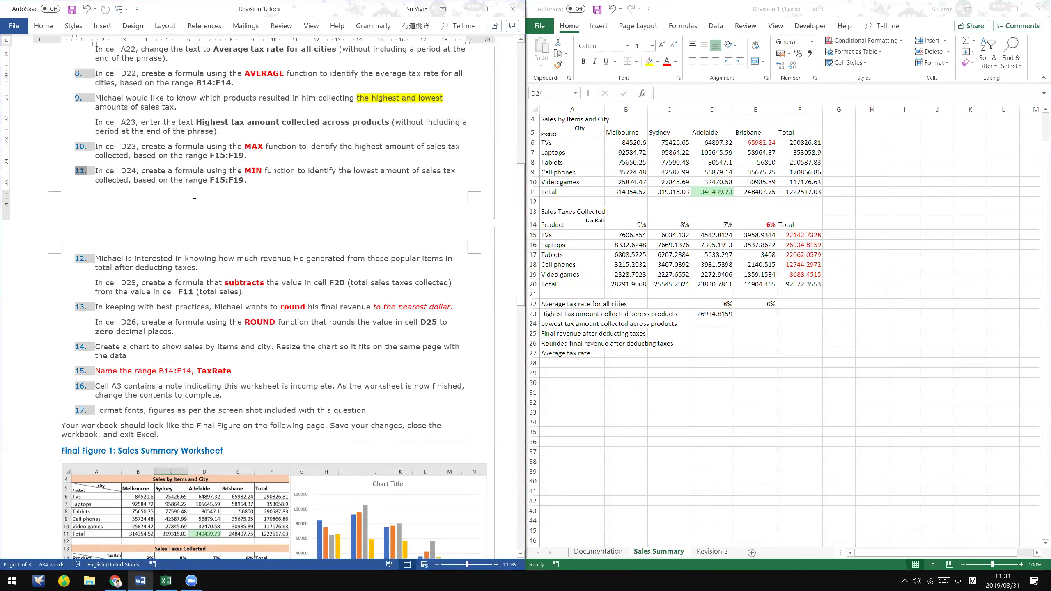
{"action": "left_click", "coordinate": [197, 195]}
{"action": "left_click_drag", "start_coordinate": [243, 170], "coordinate": [299, 171]}
{"action": "left_click", "coordinate": [247, 179]}
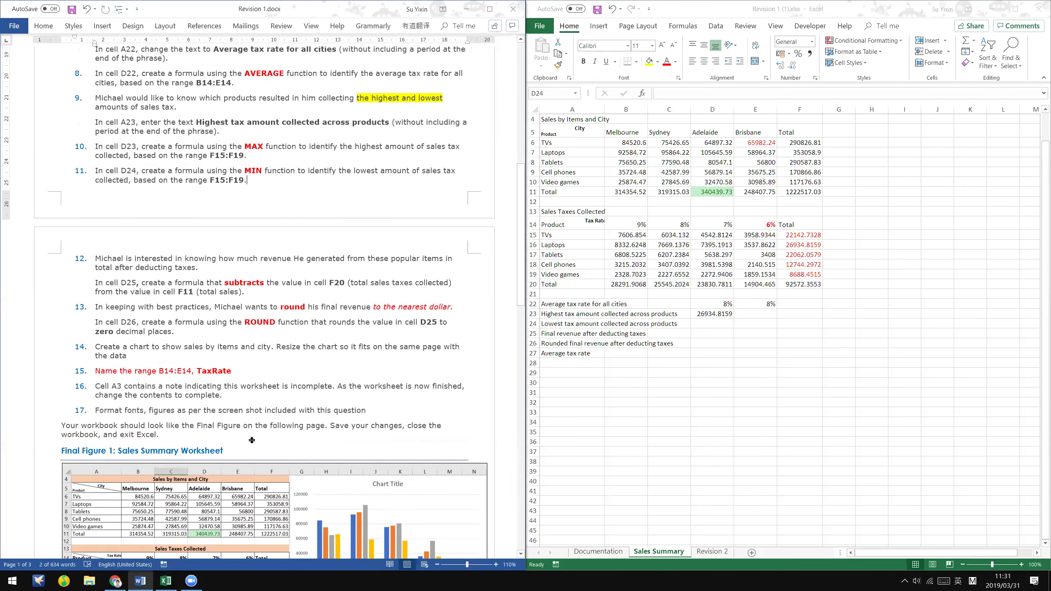
{"action": "left_click", "coordinate": [115, 581]}
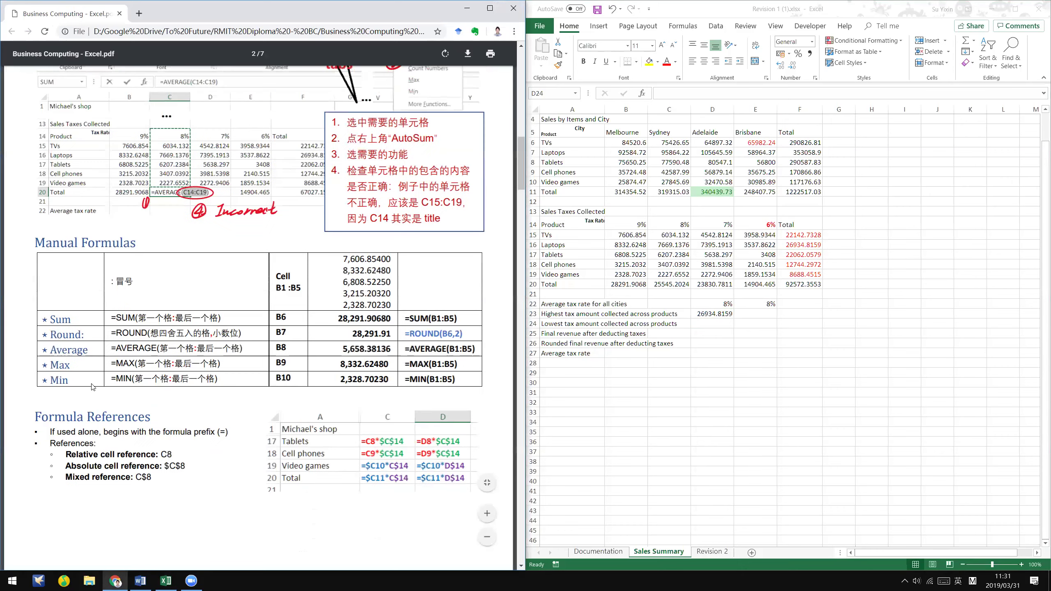
- Look up the =MIN formula line in the PDF notes, then return to Excel's D24
{"action": "left_click_drag", "start_coordinate": [112, 379], "coordinate": [219, 379]}
{"action": "left_click", "coordinate": [138, 396]}
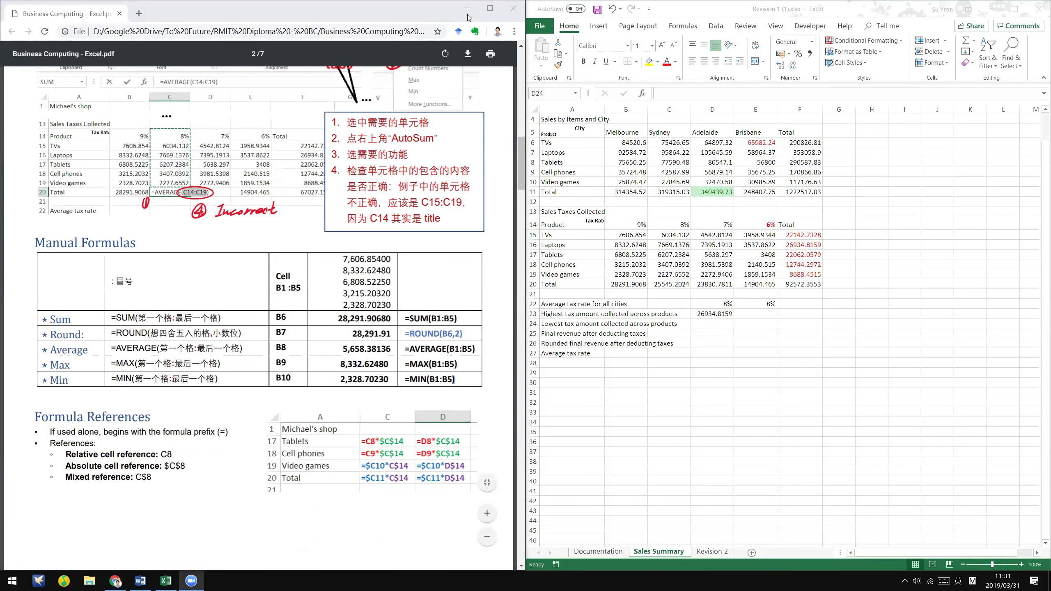
{"action": "left_click", "coordinate": [712, 317]}
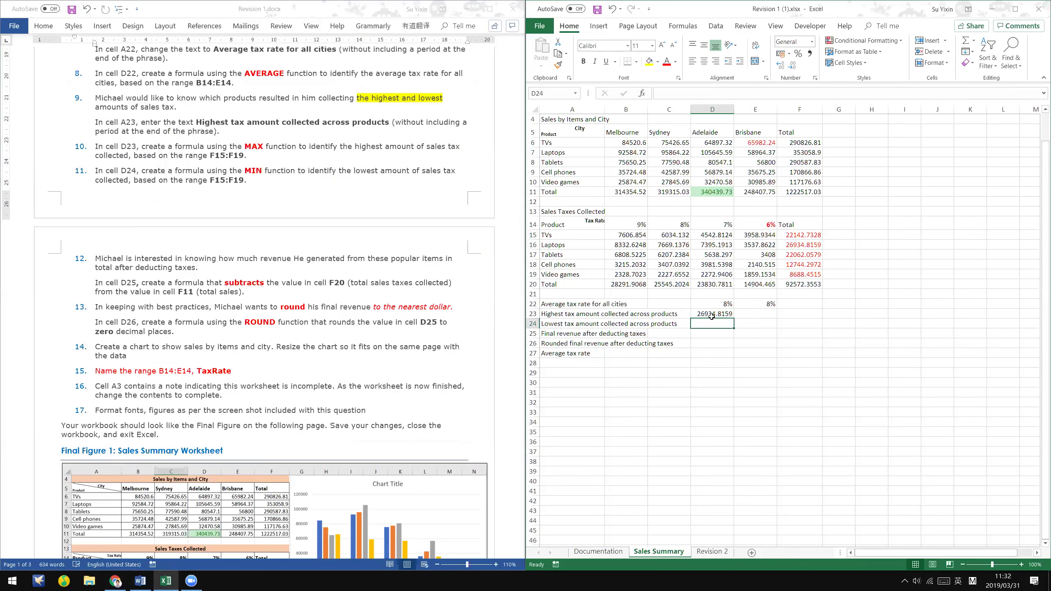
- Enter =MIN(F15:F19) in D24, returning the lowest tax amount 8688.4515
{"action": "type", "text": "=min"}
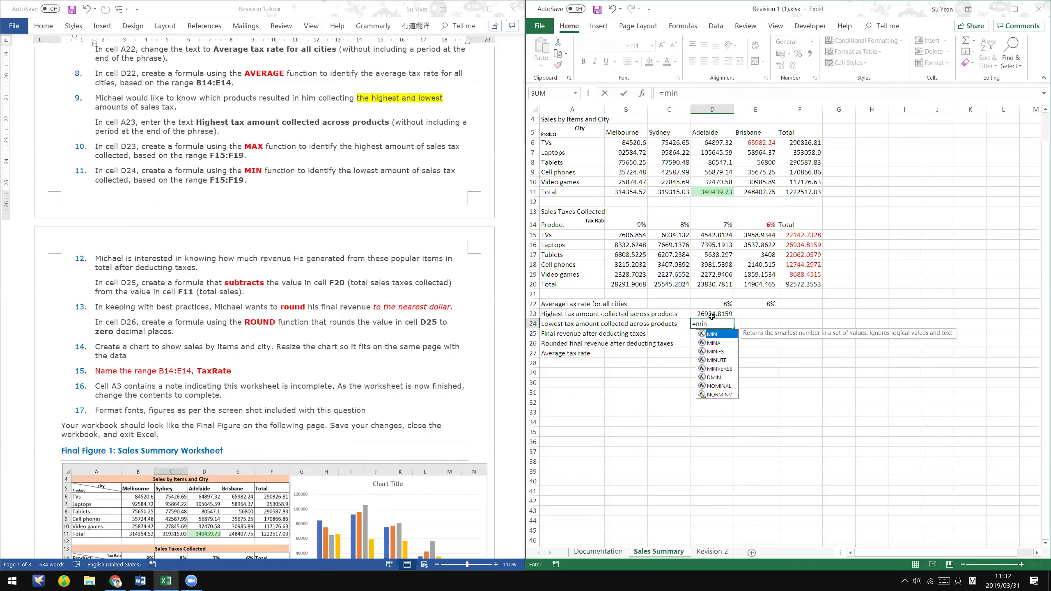
{"action": "type", "text": "("}
{"action": "left_click_drag", "start_coordinate": [785, 235], "coordinate": [797, 274]}
{"action": "key", "text": "ctrl+Return"}
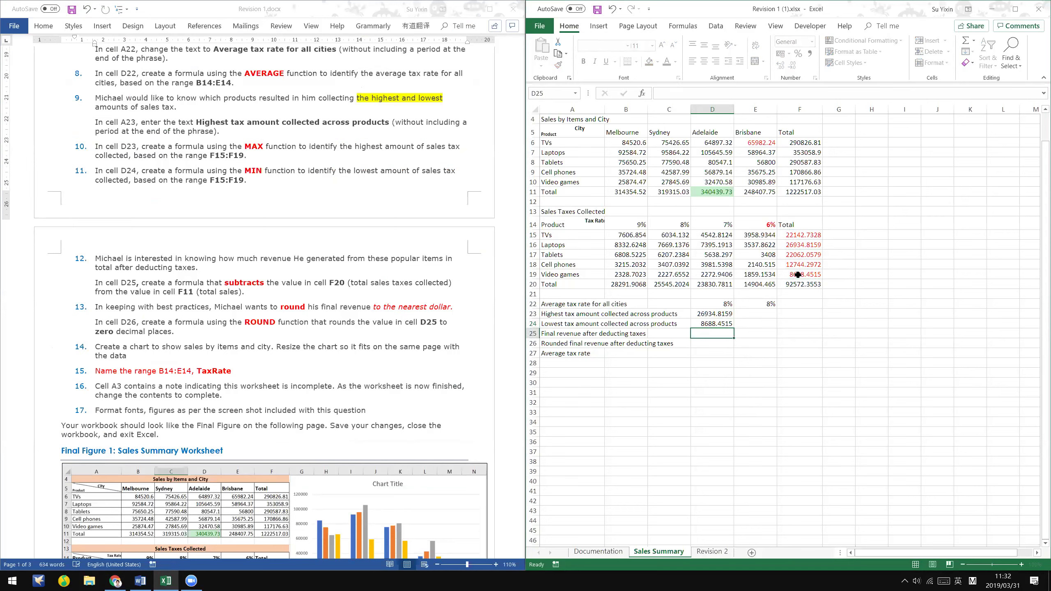
{"action": "left_click", "coordinate": [798, 275]}
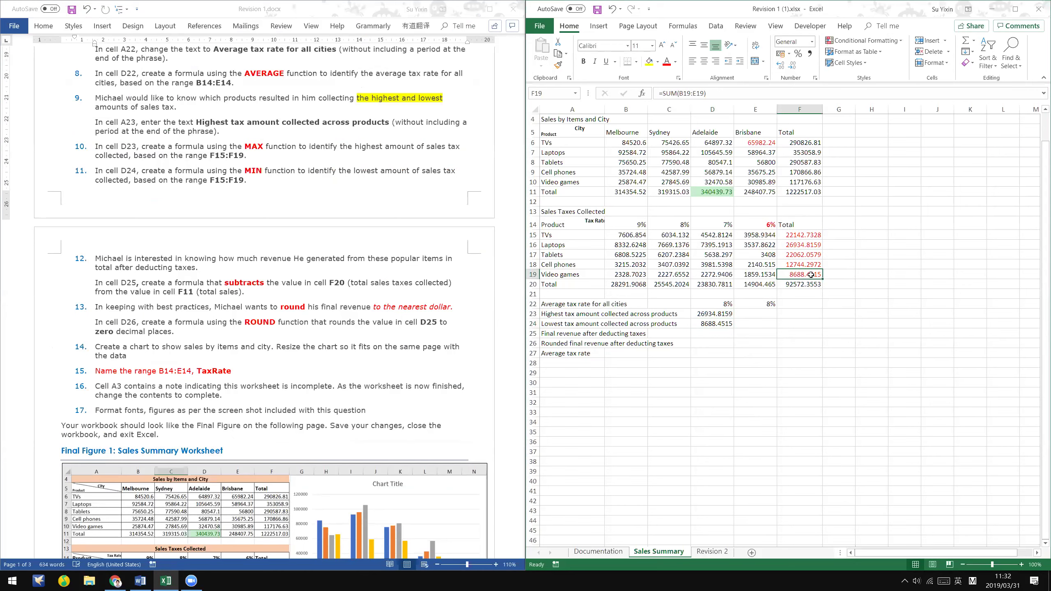
{"action": "left_click", "coordinate": [718, 333]}
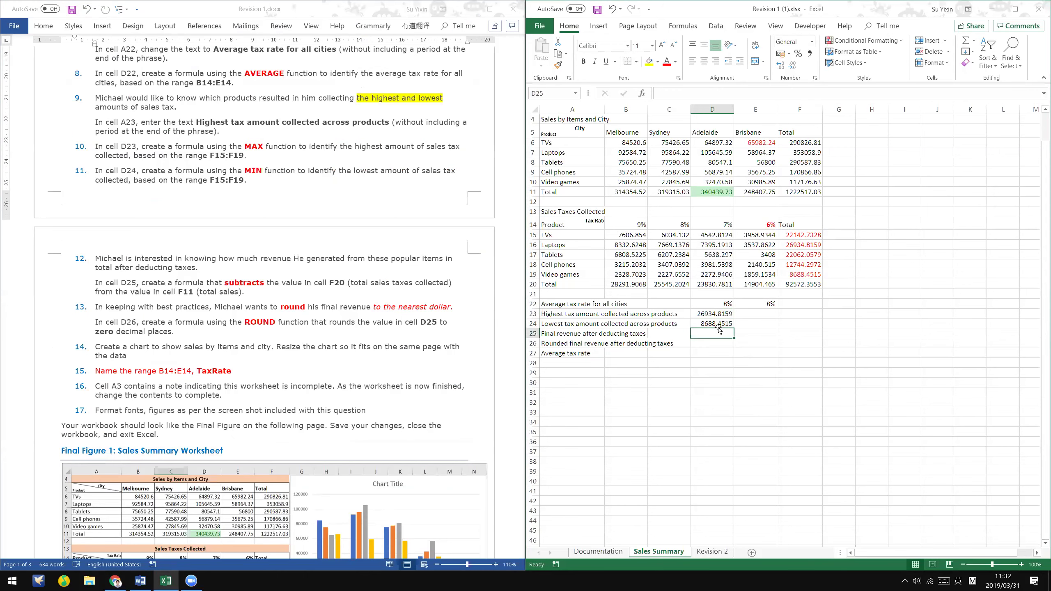
{"action": "left_click", "coordinate": [721, 315]}
{"action": "left_click", "coordinate": [720, 323]}
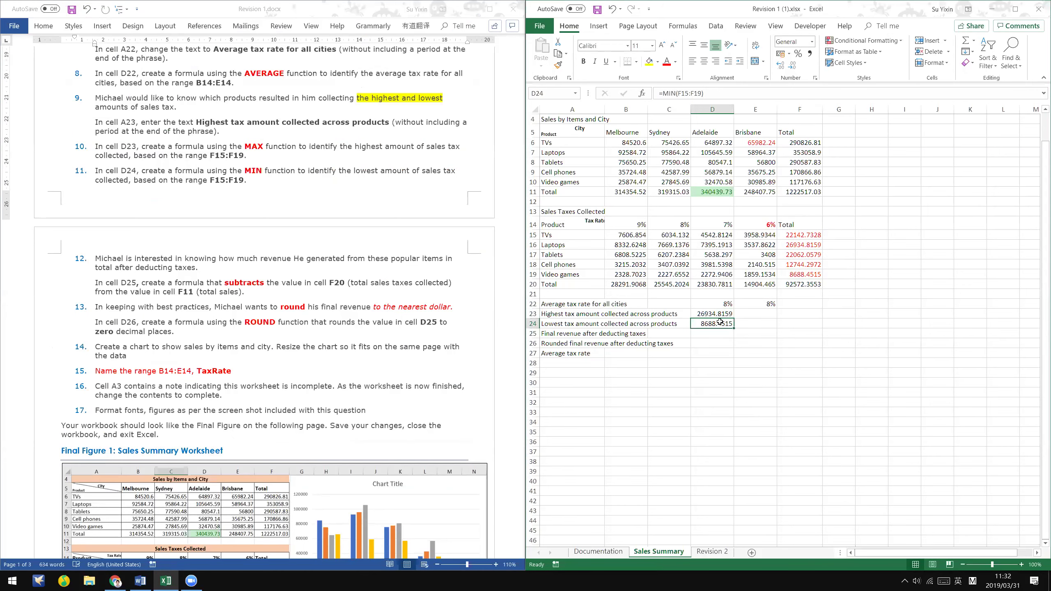
- Scroll the Word instructions to step 12 and select its opening text
{"action": "left_click", "coordinate": [264, 250]}
{"action": "scroll", "coordinate": [265, 248], "scroll_direction": "down", "scroll_amount": 3}
{"action": "scroll", "coordinate": [265, 245], "scroll_direction": "up", "scroll_amount": 1}
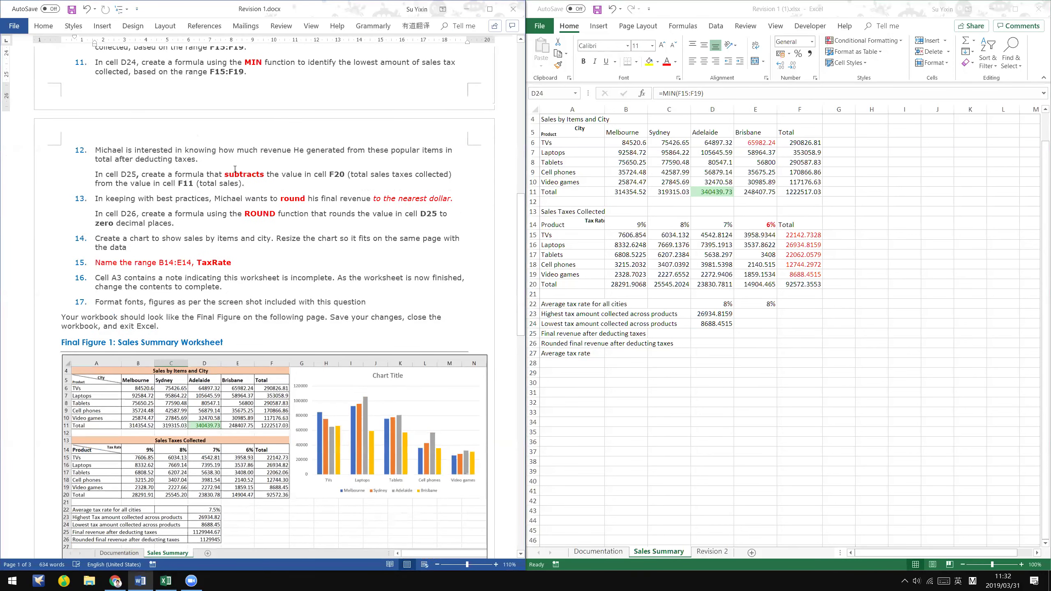
{"action": "left_click", "coordinate": [120, 149]}
{"action": "left_click_drag", "start_coordinate": [96, 149], "coordinate": [369, 170]}
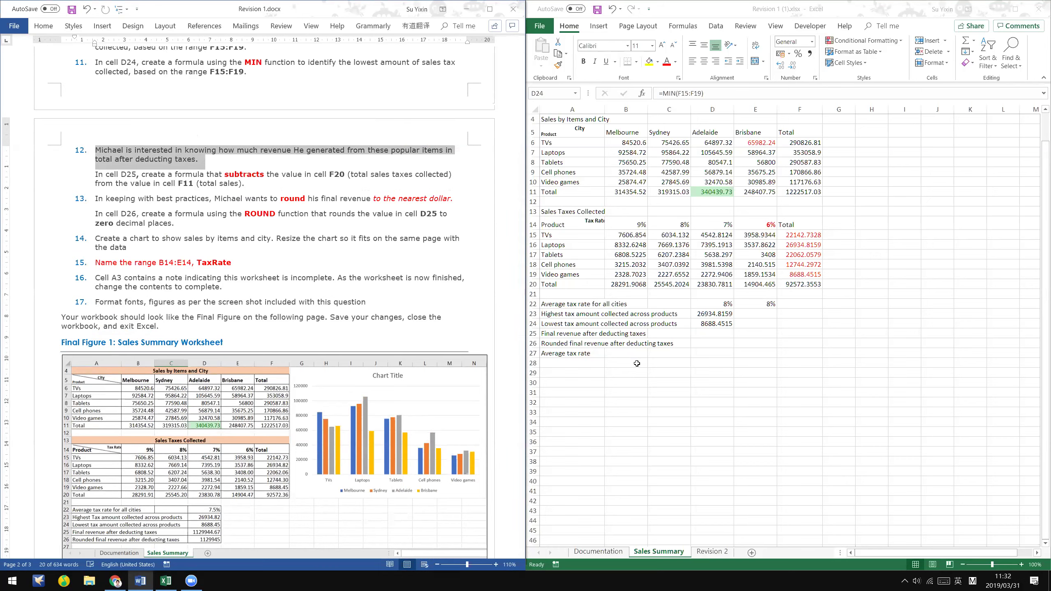
- Read the D25 instruction, then shade the tax grand total F20 yellow
{"action": "left_click", "coordinate": [595, 332]}
{"action": "left_click", "coordinate": [728, 333]}
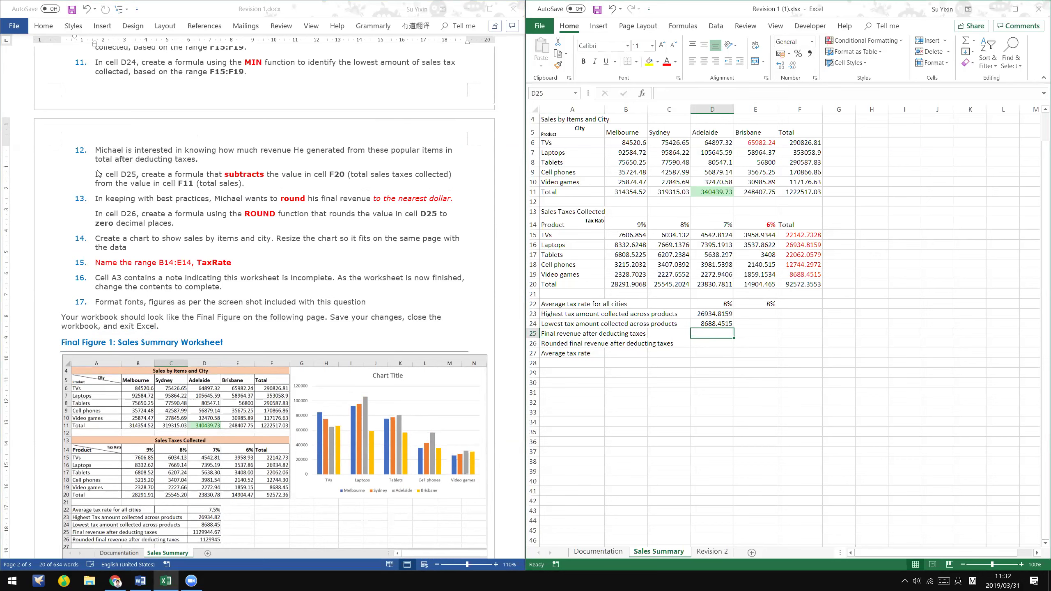
{"action": "left_click_drag", "start_coordinate": [96, 178], "coordinate": [309, 187]}
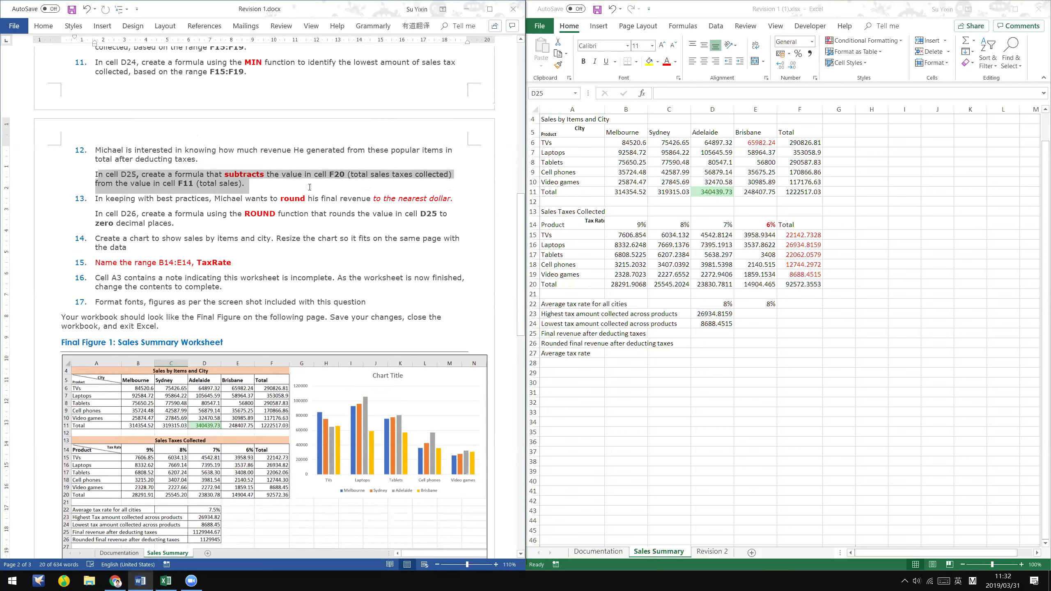
{"action": "left_click", "coordinate": [791, 284]}
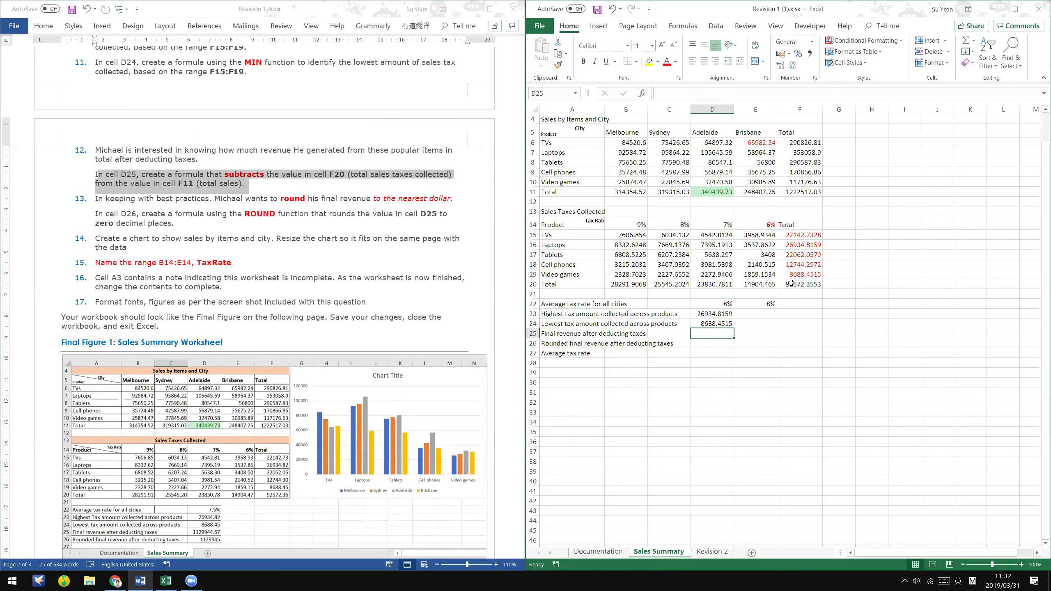
{"action": "left_click", "coordinate": [791, 284]}
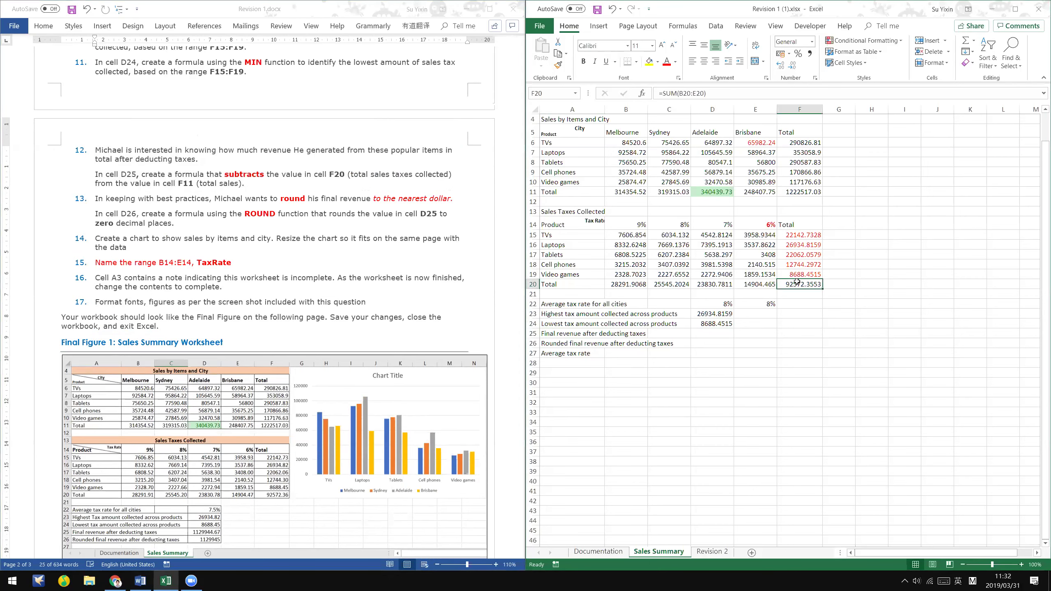
{"action": "left_click", "coordinate": [650, 62]}
{"action": "left_click", "coordinate": [763, 318]}
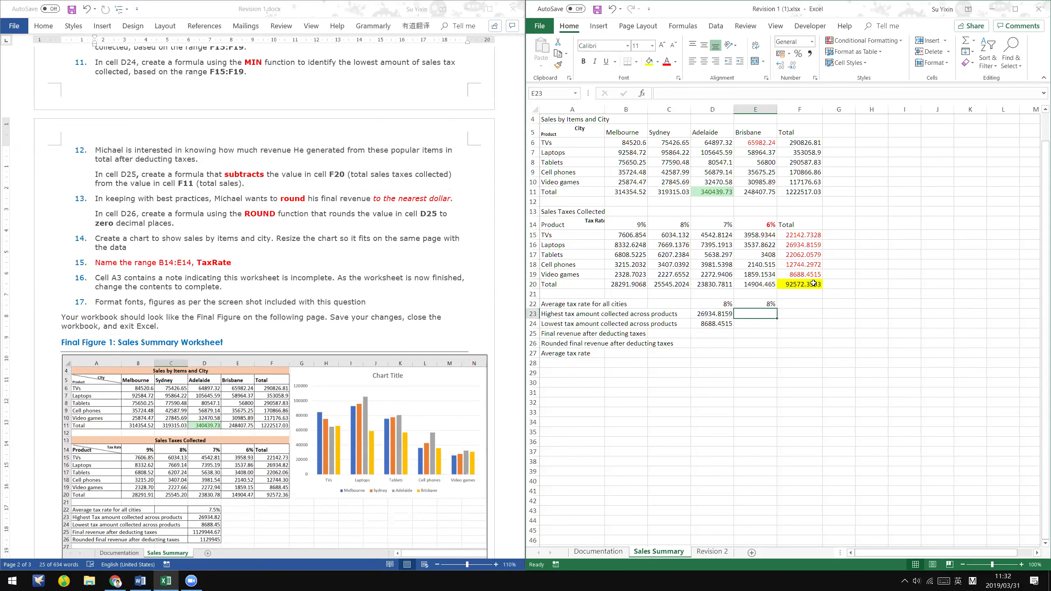
- Recheck F20's SUM over B20:E20 and shade the sales grand total F11 yellow
{"action": "left_click", "coordinate": [813, 283]}
{"action": "double_click", "coordinate": [813, 284]}
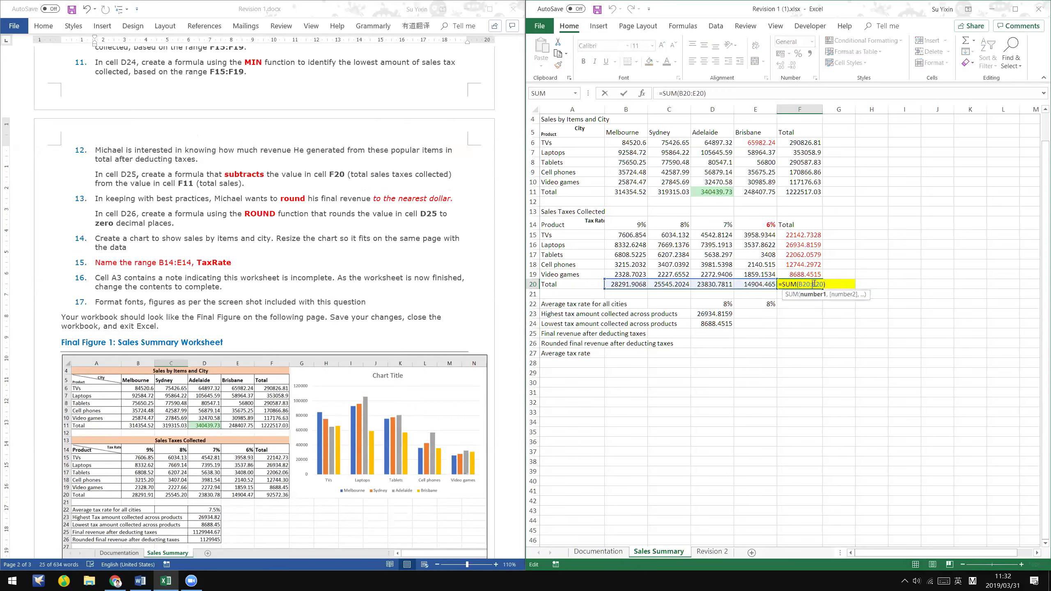
{"action": "left_click_drag", "start_coordinate": [630, 285], "coordinate": [757, 285]}
{"action": "key", "text": "ctrl+Return"}
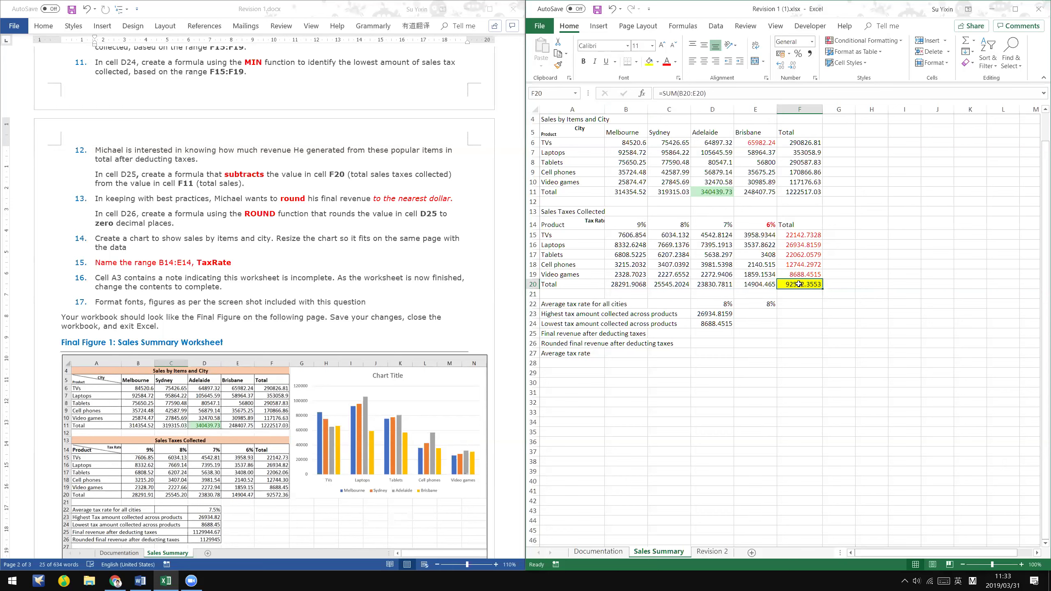
{"action": "left_click", "coordinate": [808, 191]}
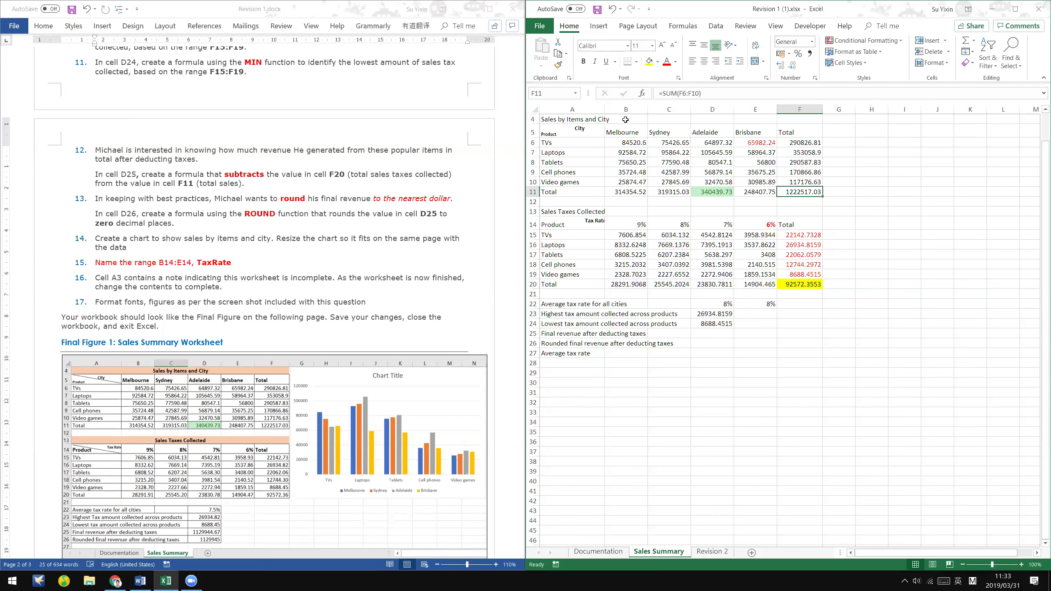
{"action": "left_click", "coordinate": [648, 61]}
- Enter =F11-F20 in D25 for the final revenue after taxes
{"action": "left_click", "coordinate": [723, 334]}
{"action": "type", "text": "="}
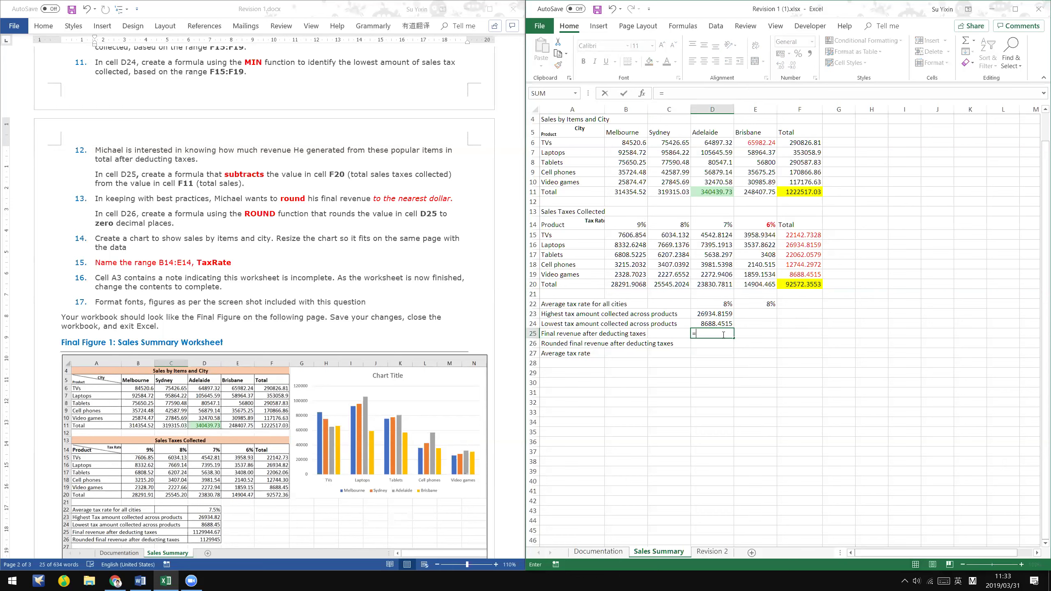
{"action": "type", "text": "F11-F22"}
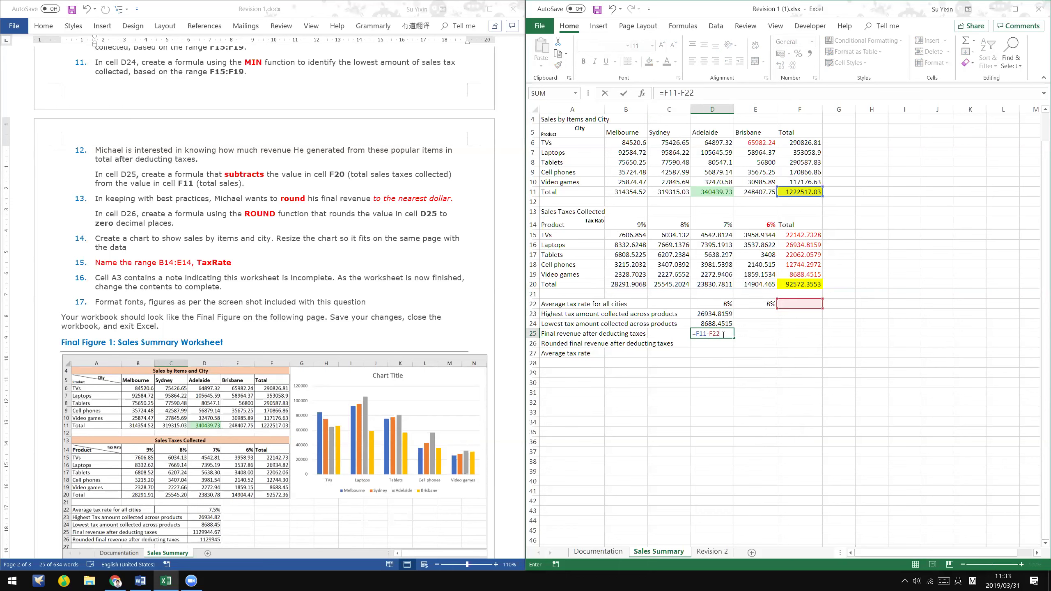
{"action": "key", "text": "BackSpace"}
{"action": "type", "text": "0"}
{"action": "key", "text": "ctrl+Return"}
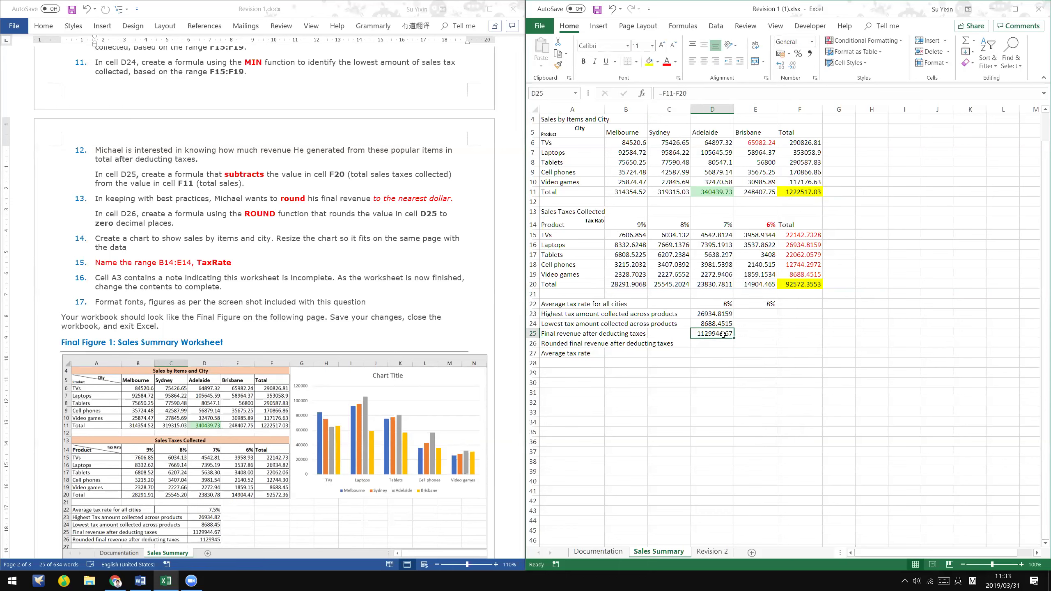
{"action": "double_click", "coordinate": [723, 335]}
{"action": "key", "text": "Escape"}
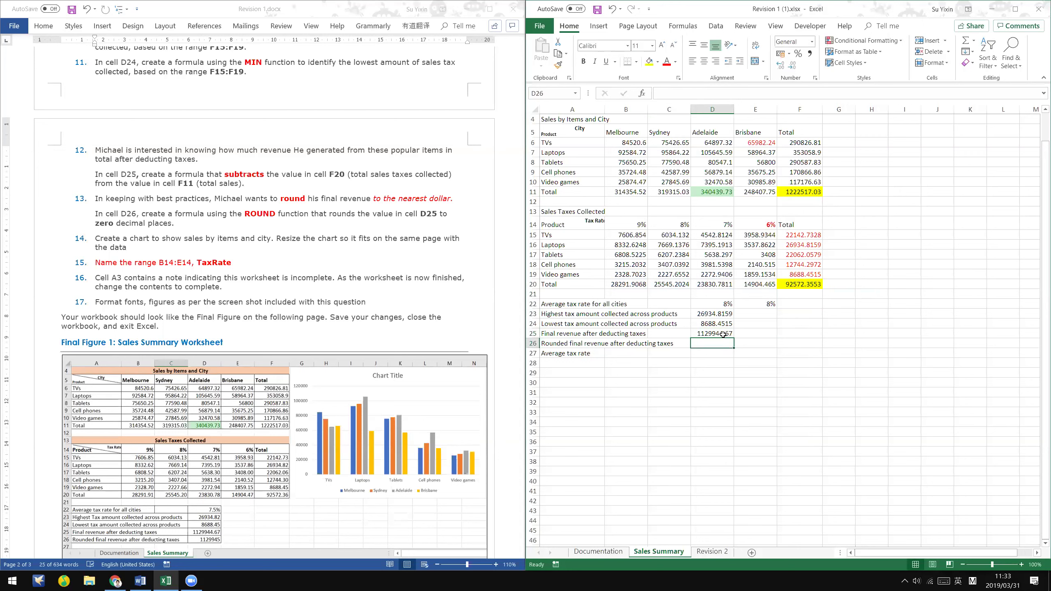
- Reread the D25 instruction and reconfirm the formula, showing 1129944.67
{"action": "triple_click", "coordinate": [100, 172]}
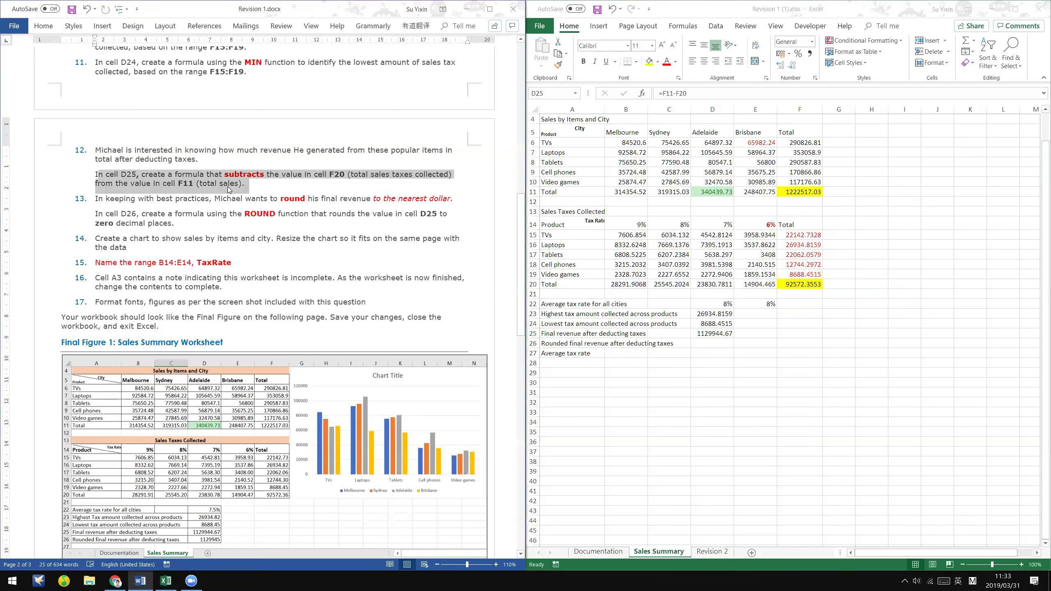
{"action": "left_click", "coordinate": [192, 174]}
{"action": "left_click_drag", "start_coordinate": [94, 177], "coordinate": [247, 191]}
{"action": "left_click", "coordinate": [716, 339]}
{"action": "left_click", "coordinate": [671, 93]}
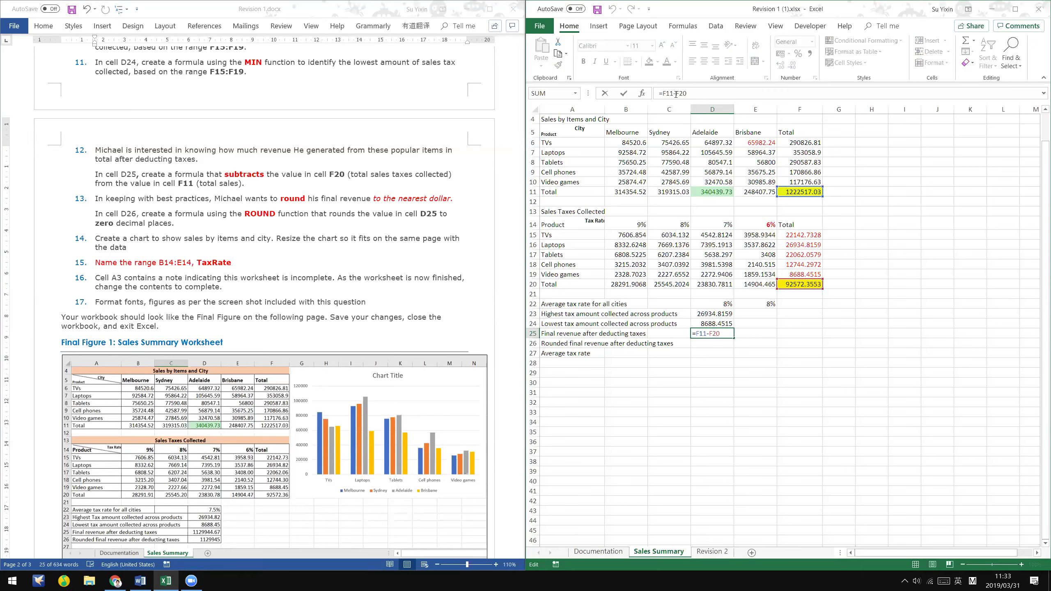
{"action": "left_click", "coordinate": [692, 92]}
{"action": "key", "text": "Return"}
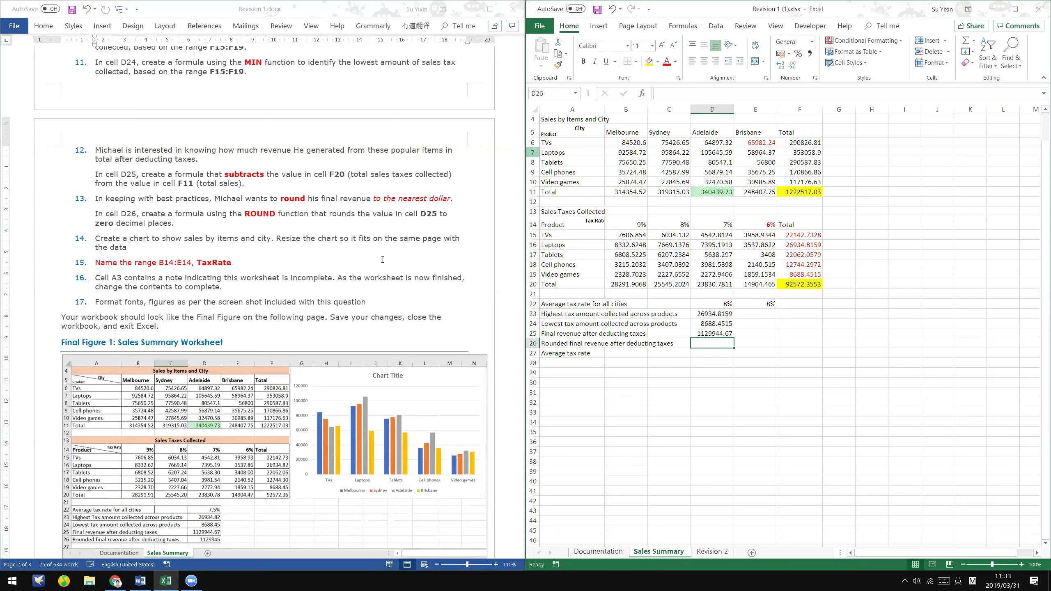
{"action": "triple_click", "coordinate": [145, 177]}
{"action": "scroll", "coordinate": [145, 150], "scroll_direction": "down", "scroll_amount": 1}
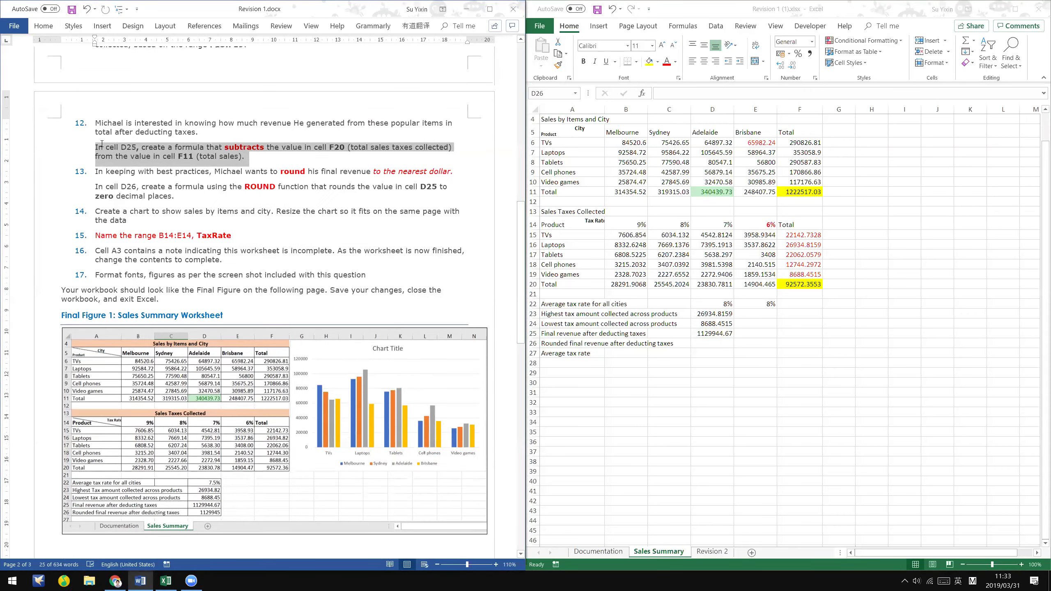
{"action": "scroll", "coordinate": [145, 149], "scroll_direction": "down", "scroll_amount": 1}
{"action": "left_click", "coordinate": [145, 145]}
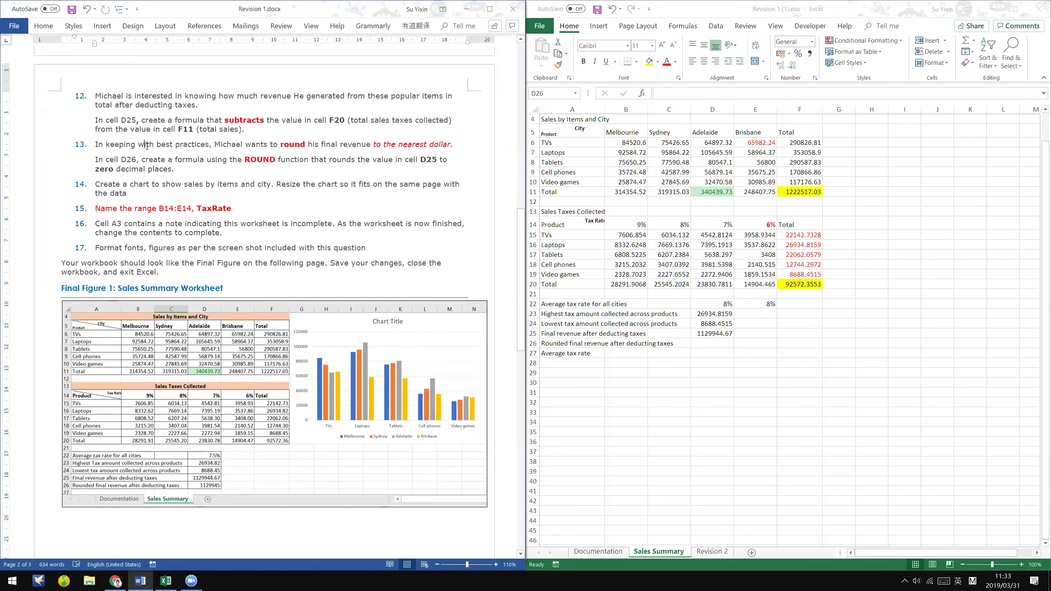
{"action": "left_click_drag", "start_coordinate": [96, 144], "coordinate": [459, 144]}
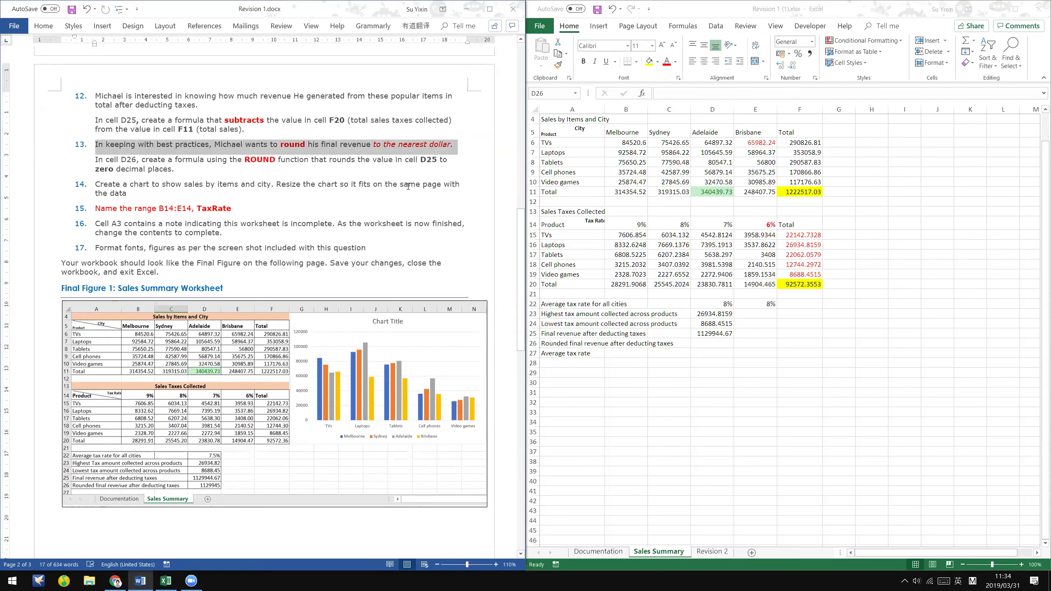
{"action": "left_click", "coordinate": [409, 187]}
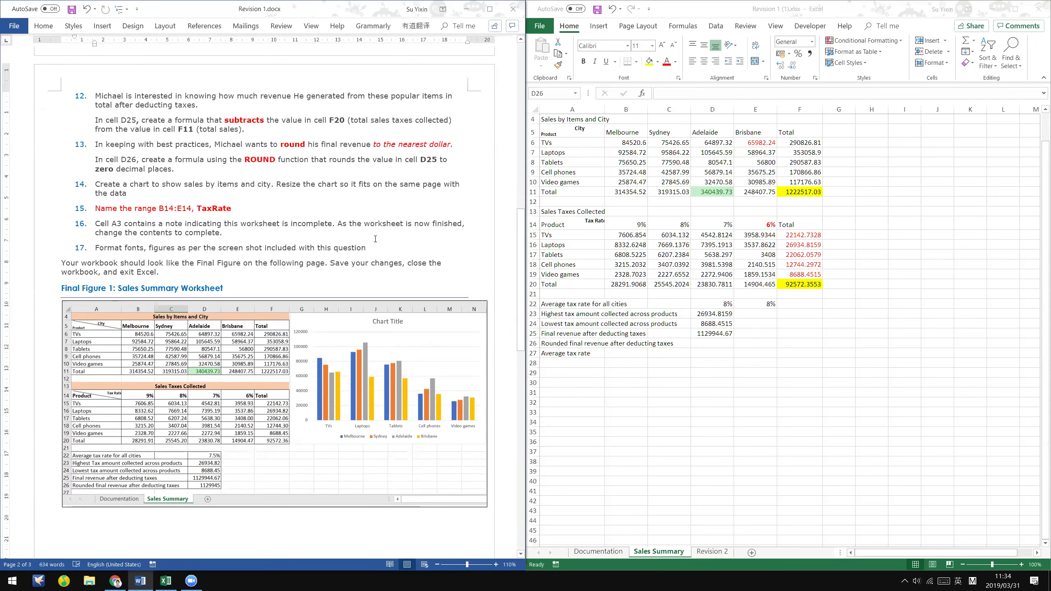
{"action": "left_click_drag", "start_coordinate": [460, 144], "coordinate": [374, 145]}
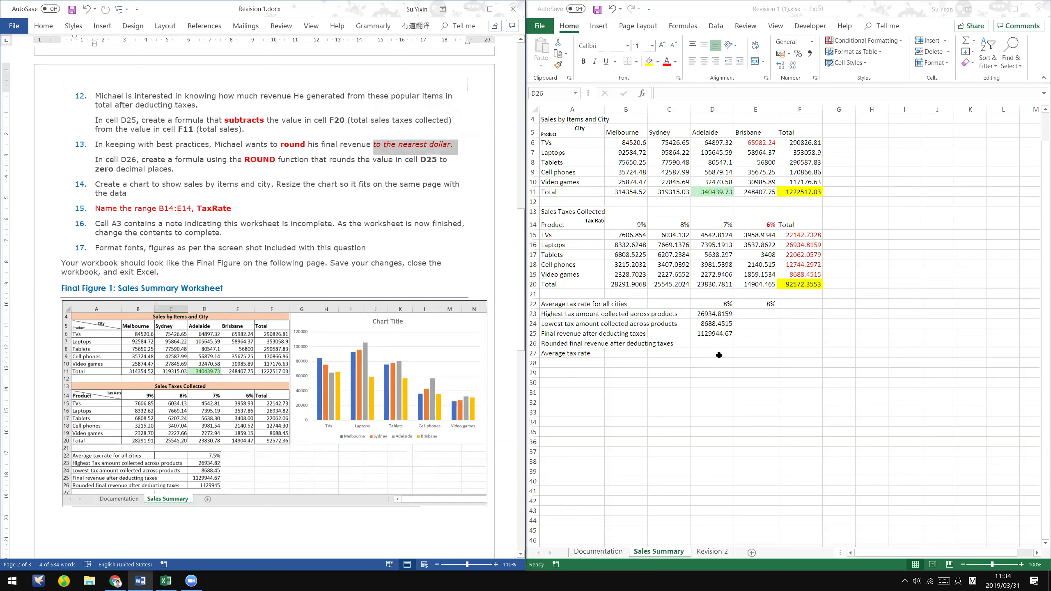
{"action": "left_click", "coordinate": [713, 344]}
{"action": "left_click", "coordinate": [140, 581]}
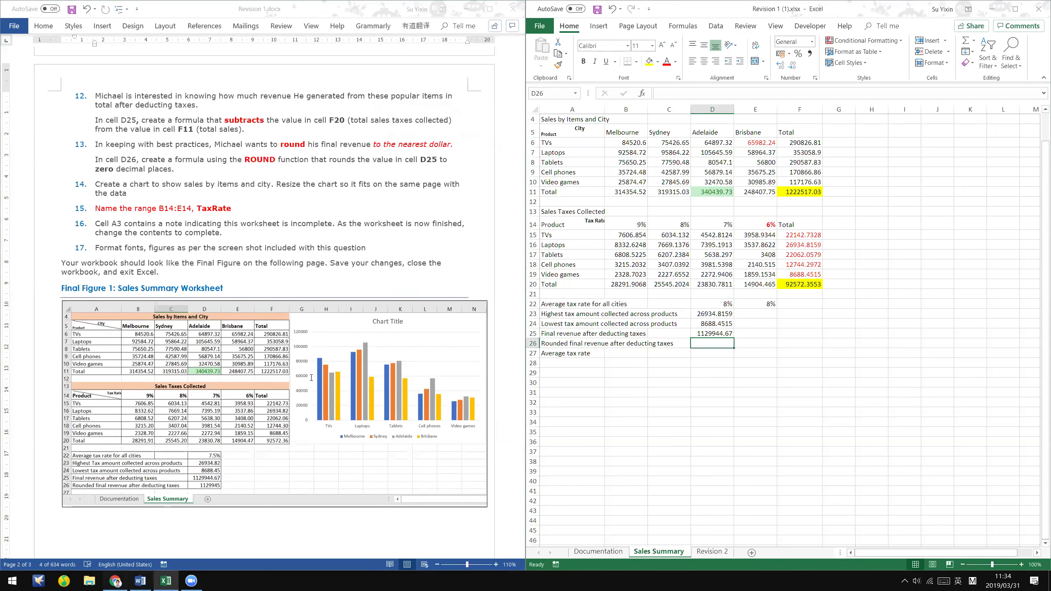
- Scroll the PDF notes to the Manual Formulas table's =ROUND(B6,2) row
{"action": "scroll", "coordinate": [477, 323], "scroll_direction": "down", "scroll_amount": 1}
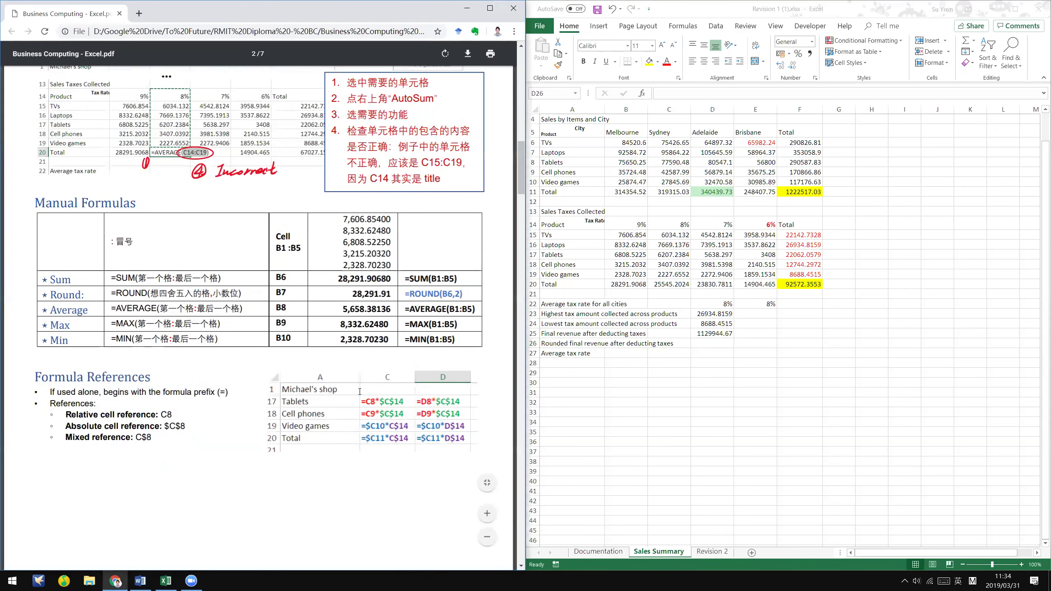
{"action": "scroll", "coordinate": [408, 287], "scroll_direction": "up", "scroll_amount": 2}
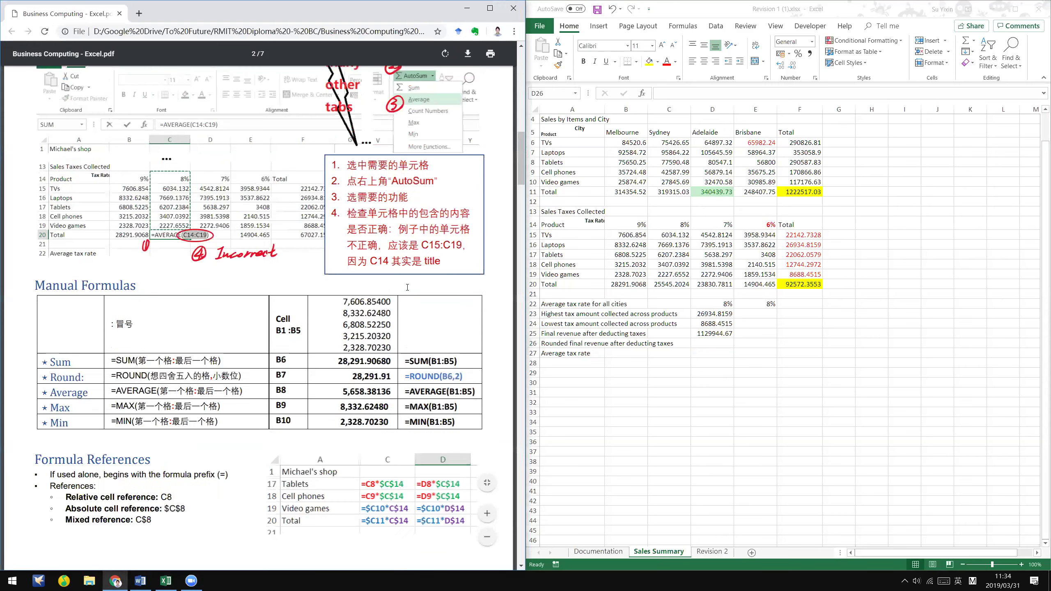
{"action": "left_click_drag", "start_coordinate": [470, 283], "coordinate": [472, 285]}
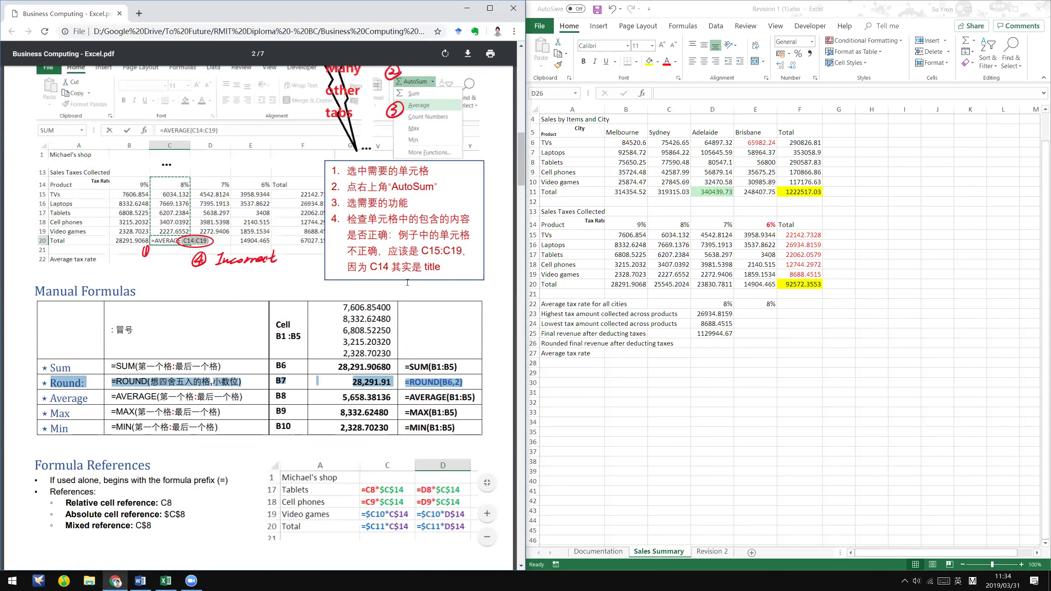
{"action": "left_click", "coordinate": [422, 283]}
{"action": "scroll", "coordinate": [421, 284], "scroll_direction": "down", "scroll_amount": 3}
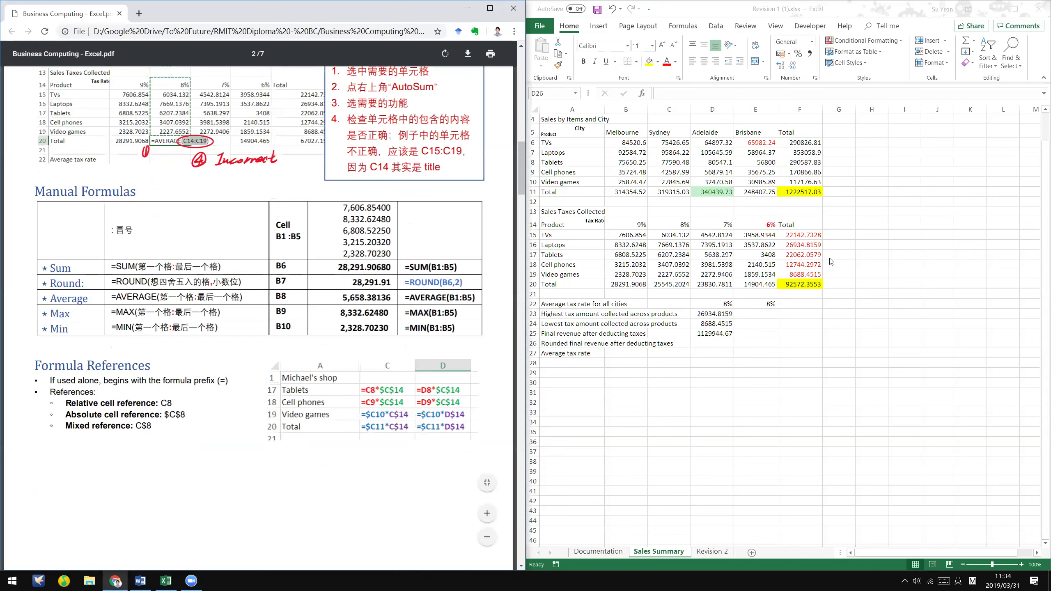
{"action": "left_click", "coordinate": [717, 345]}
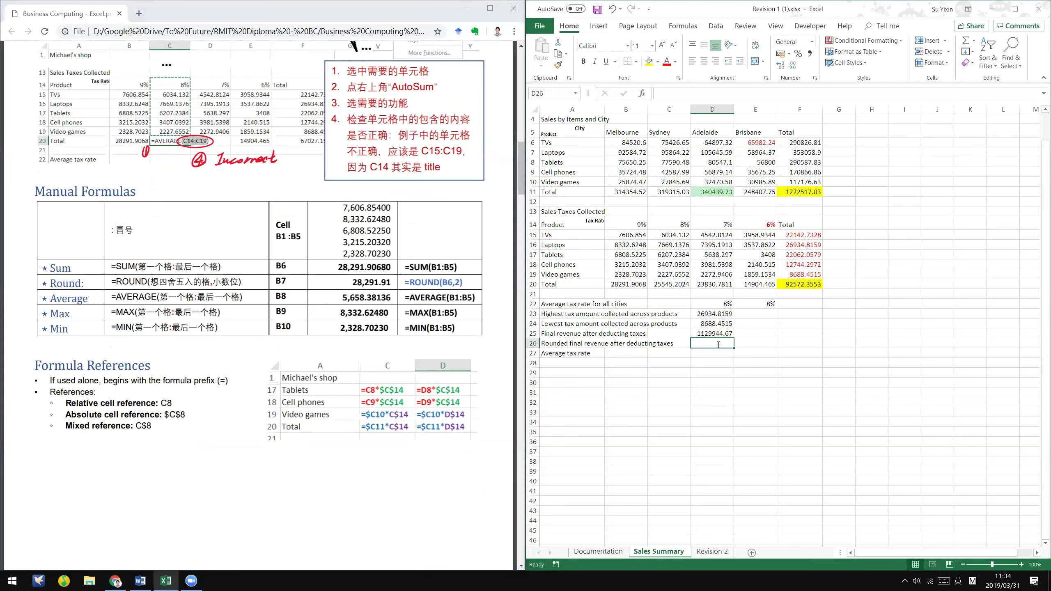
- Enter =ROUND(D25,0) in D26 to show the rounded revenue 1129945
{"action": "type", "text": "=round"}
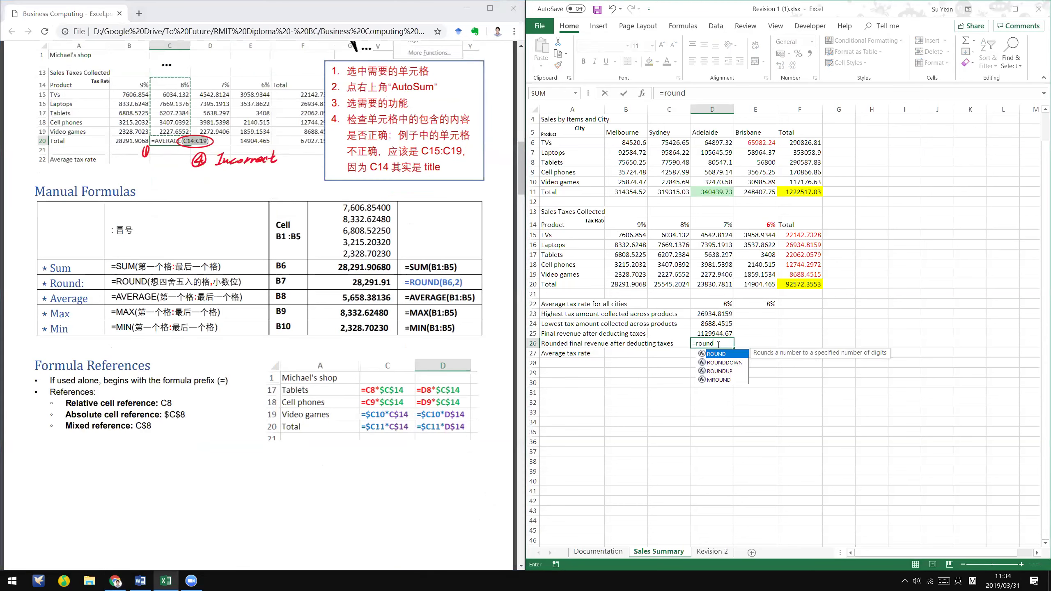
{"action": "type", "text": "("}
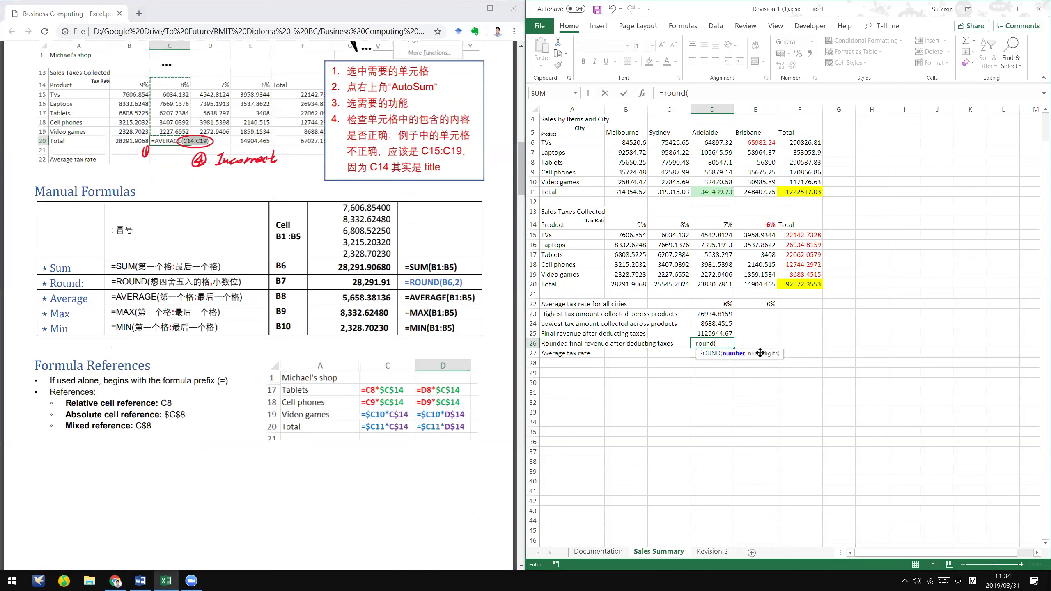
{"action": "left_click", "coordinate": [723, 333]}
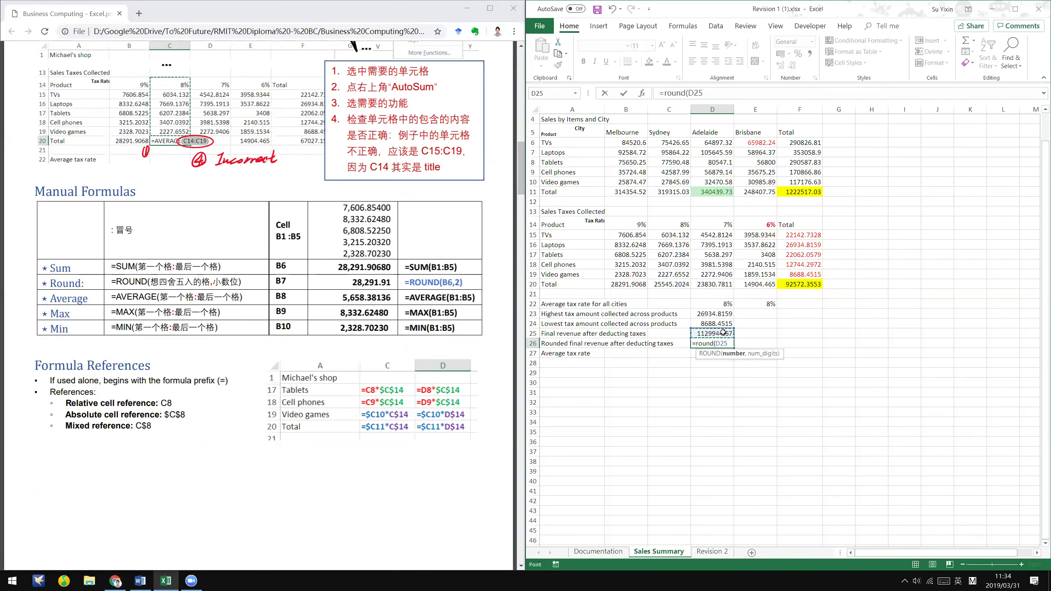
{"action": "type", "text": ",0"}
{"action": "key", "text": "Return"}
{"action": "left_click", "coordinate": [769, 353]}
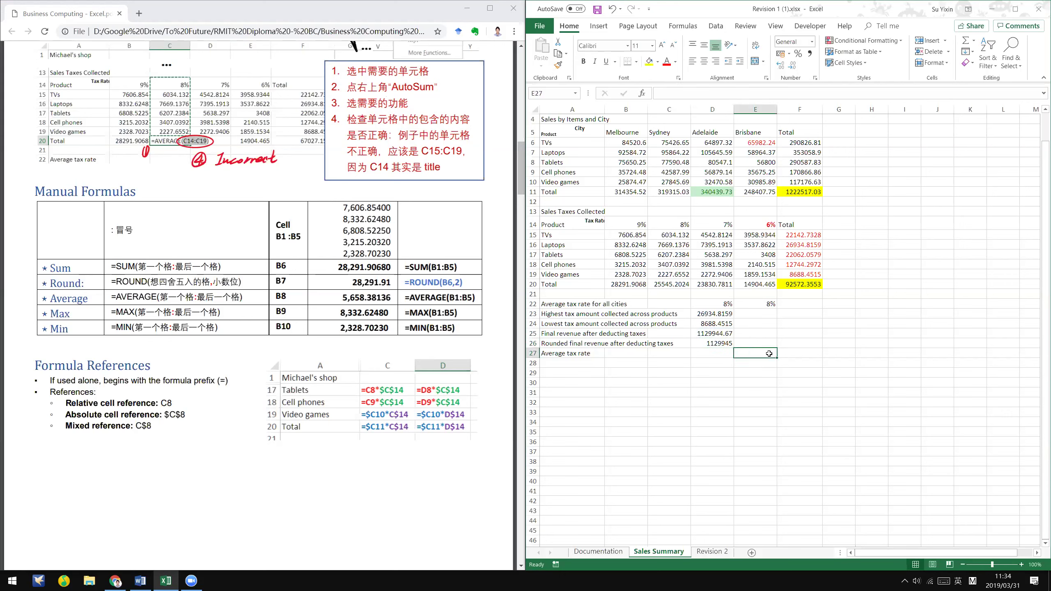
{"action": "key", "text": "Up"}
{"action": "key", "text": "Left"}
{"action": "left_click", "coordinate": [438, 10]}
{"action": "key", "text": "alt+Tab"}
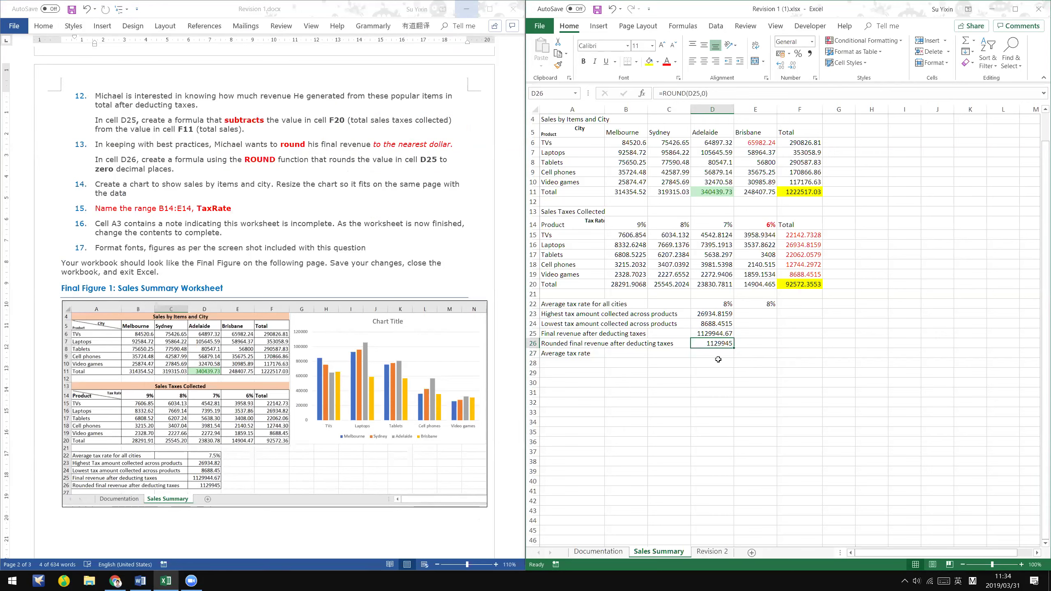
{"action": "key", "text": "alt+Tab"}
{"action": "left_click", "coordinate": [169, 208]}
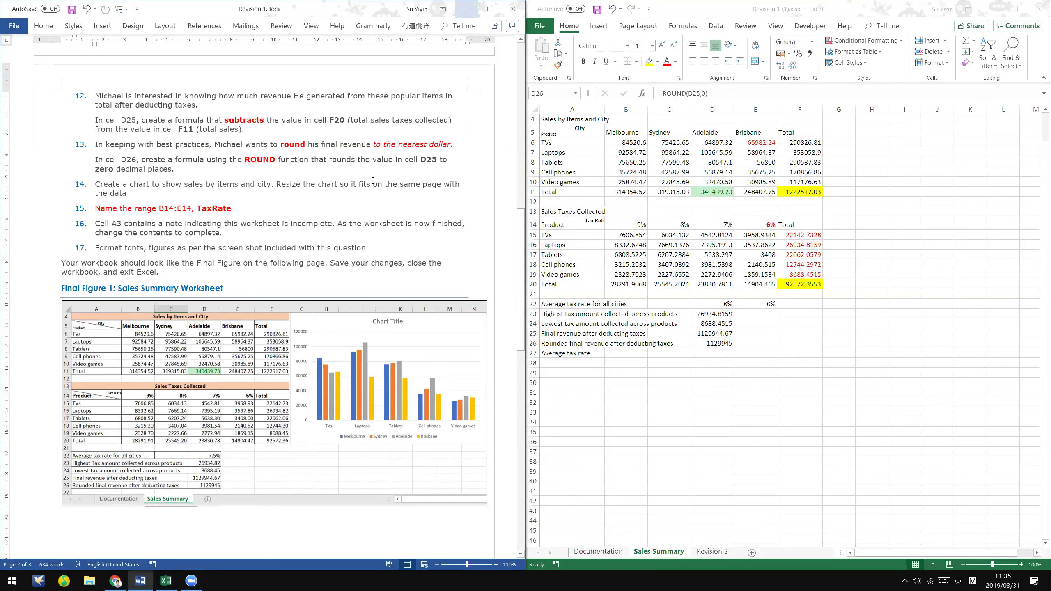
{"action": "scroll", "coordinate": [290, 220], "scroll_direction": "up", "scroll_amount": 1}
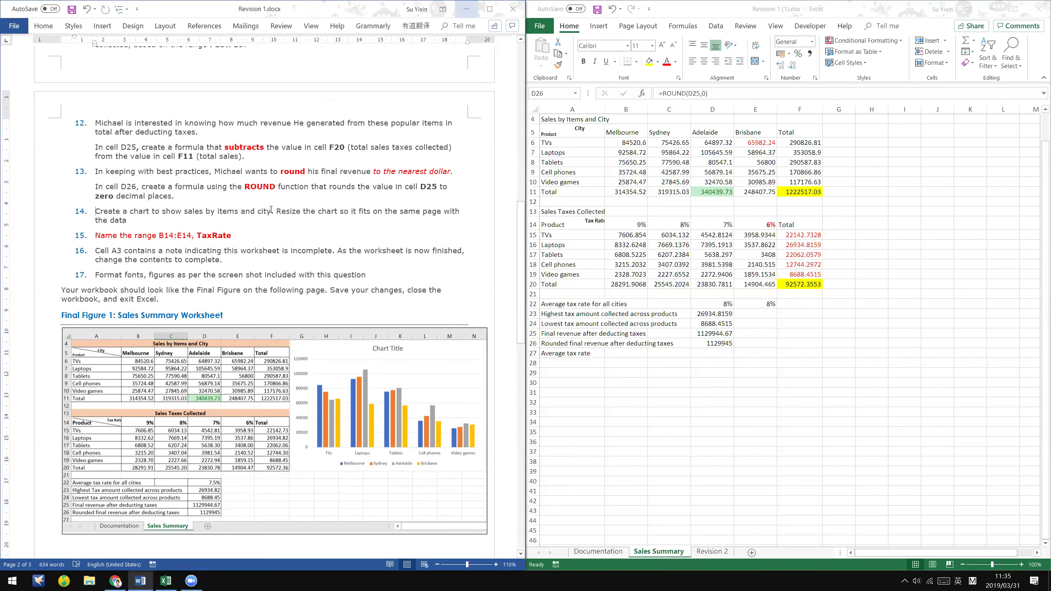
{"action": "triple_click", "coordinate": [271, 209]}
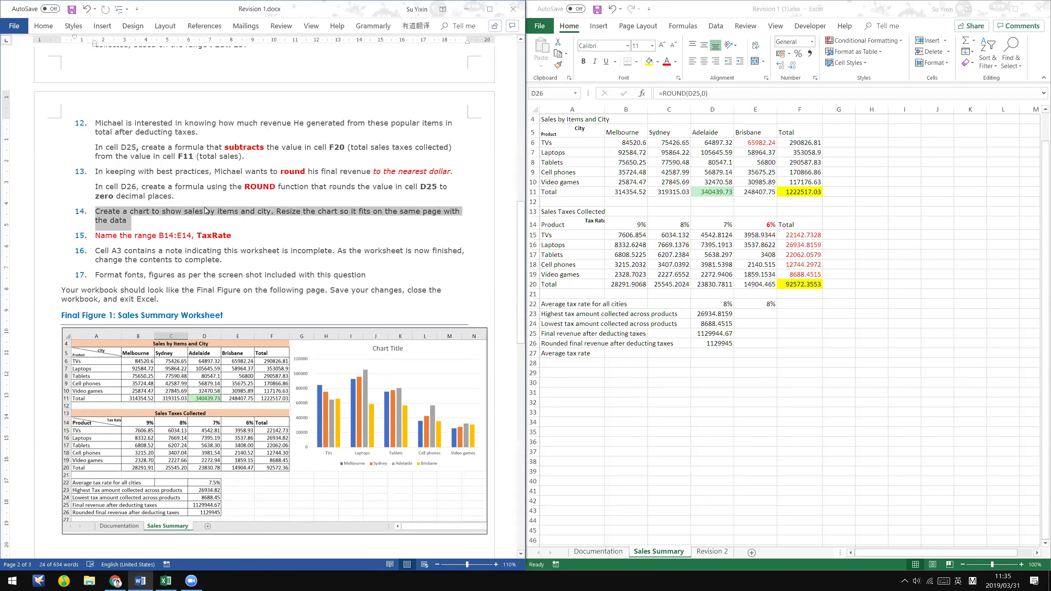
- Select the sales data A5:E10 and read the charting steps in the Chrome notes
{"action": "left_click", "coordinate": [550, 136]}
{"action": "left_click_drag", "start_coordinate": [557, 132], "coordinate": [753, 179]}
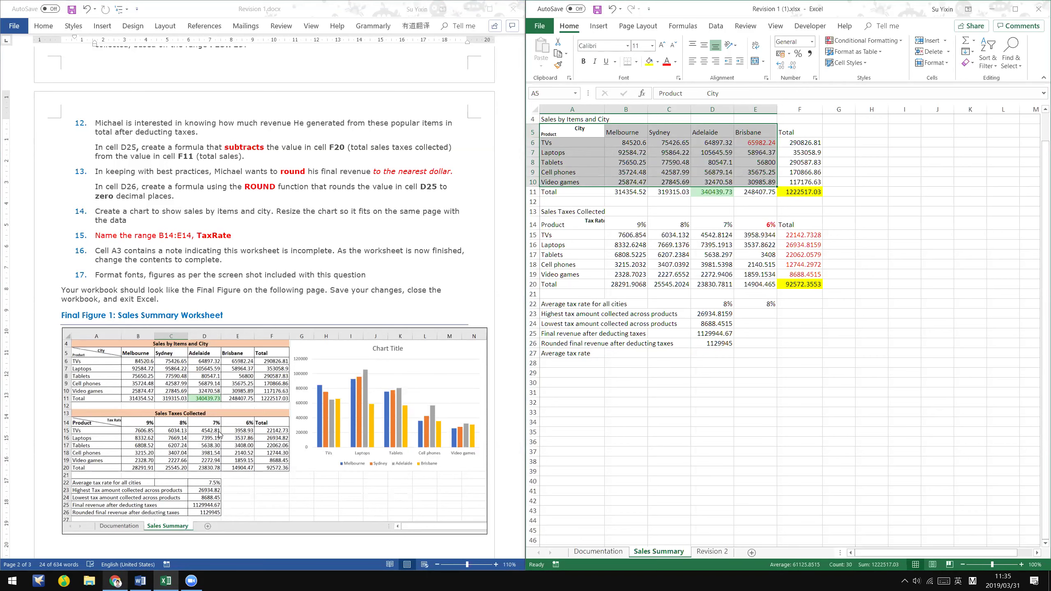
{"action": "key", "text": "alt+Tab"}
{"action": "scroll", "coordinate": [202, 404], "scroll_direction": "down", "scroll_amount": 15}
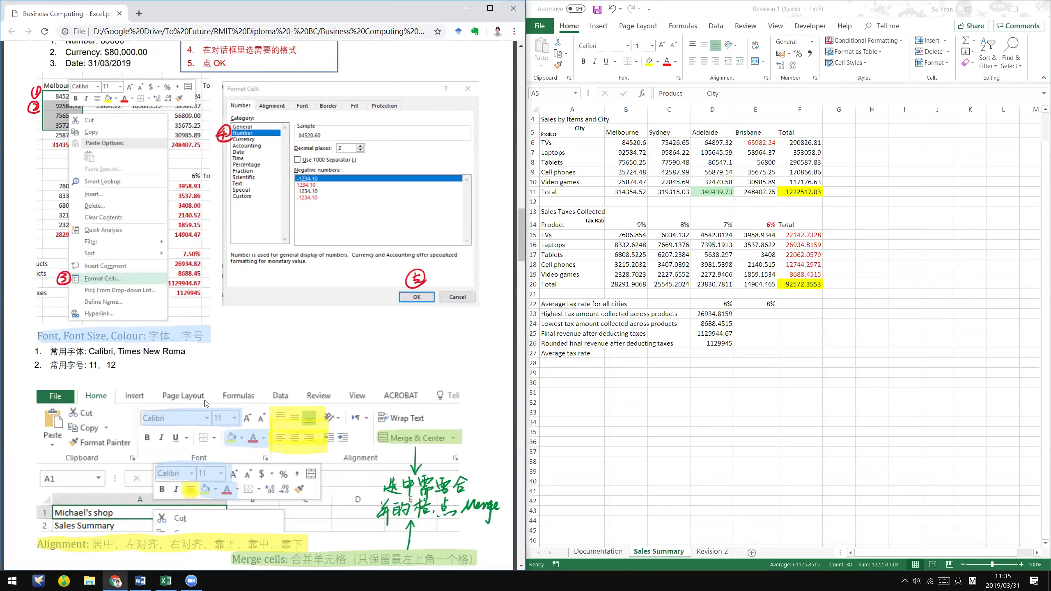
{"action": "scroll", "coordinate": [203, 401], "scroll_direction": "up", "scroll_amount": 1}
{"action": "scroll", "coordinate": [205, 399], "scroll_direction": "down", "scroll_amount": 8}
{"action": "scroll", "coordinate": [205, 401], "scroll_direction": "down", "scroll_amount": 15}
{"action": "scroll", "coordinate": [363, 256], "scroll_direction": "down", "scroll_amount": 7}
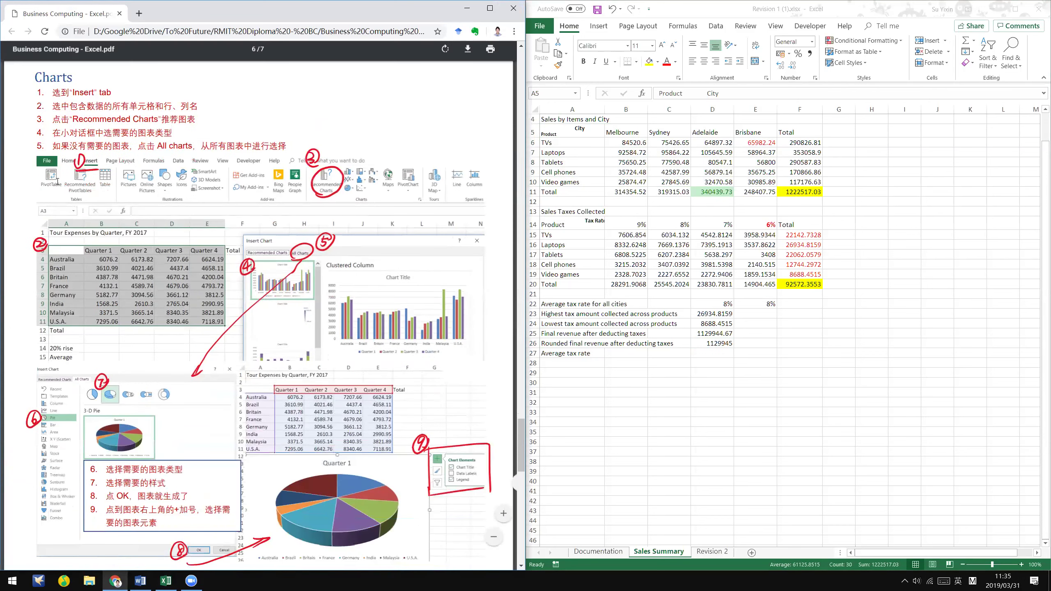
- Open Recommended Charts for the selection to preview a Clustered Column chart
{"action": "left_click", "coordinate": [620, 16]}
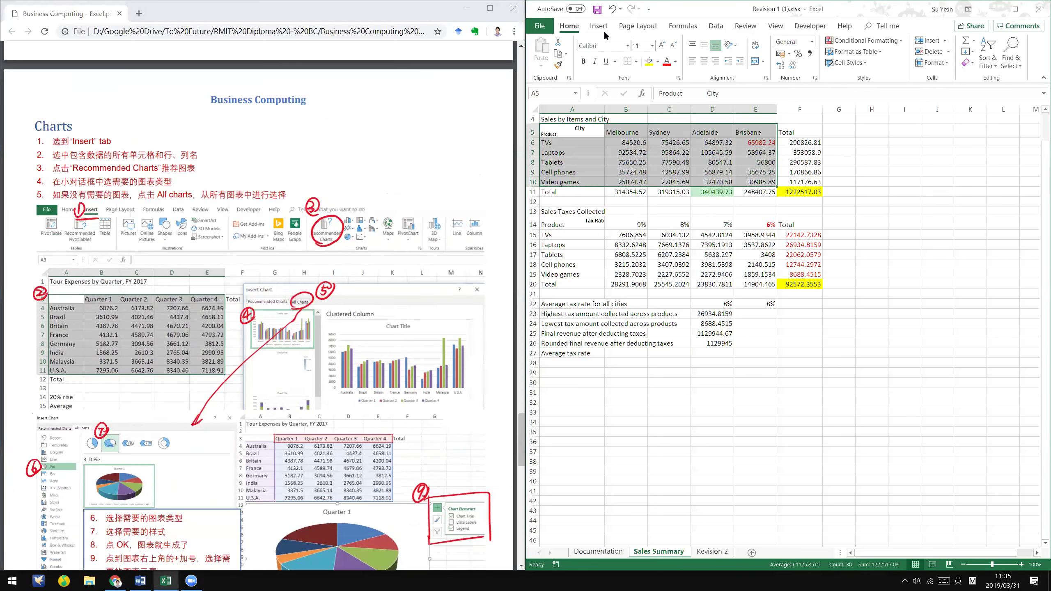
{"action": "left_click", "coordinate": [604, 30]}
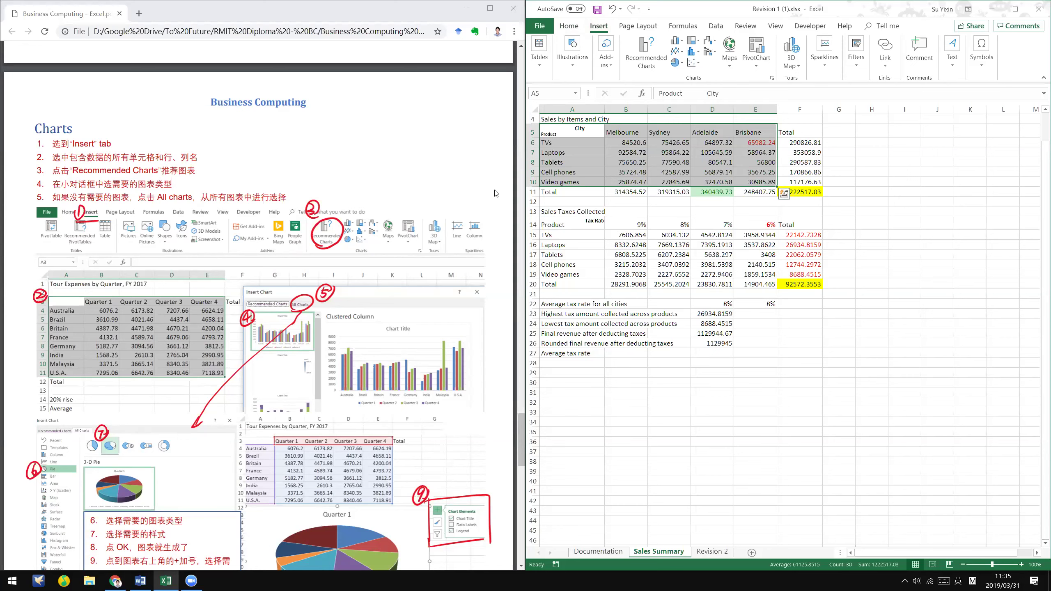
{"action": "left_click", "coordinate": [649, 58]}
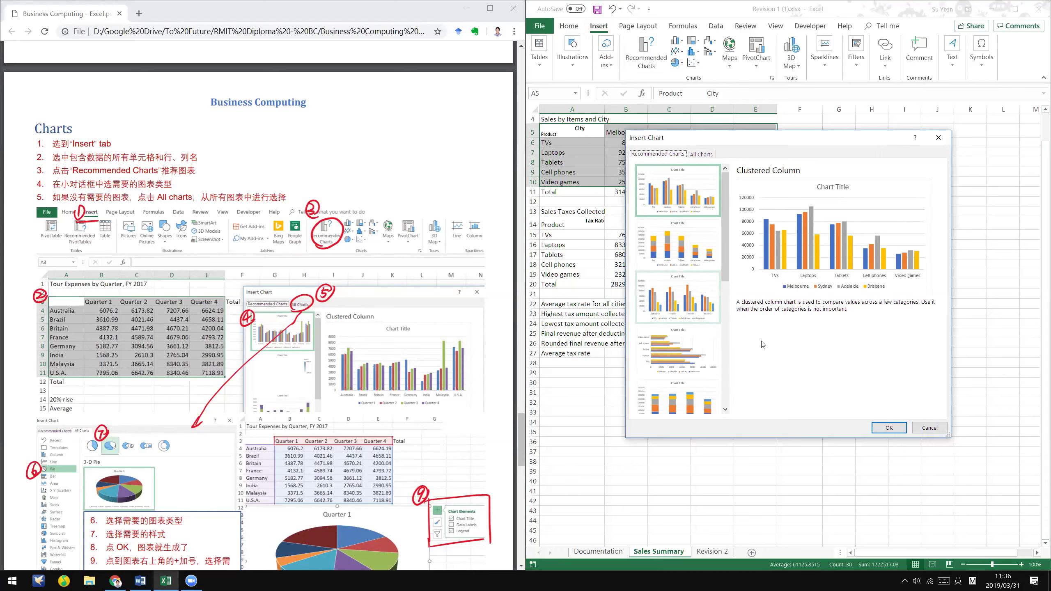
- Insert the Clustered Column chart and widen the Excel window to show more columns
{"action": "left_click", "coordinate": [890, 428]}
{"action": "left_click_drag", "start_coordinate": [871, 240], "coordinate": [981, 161]}
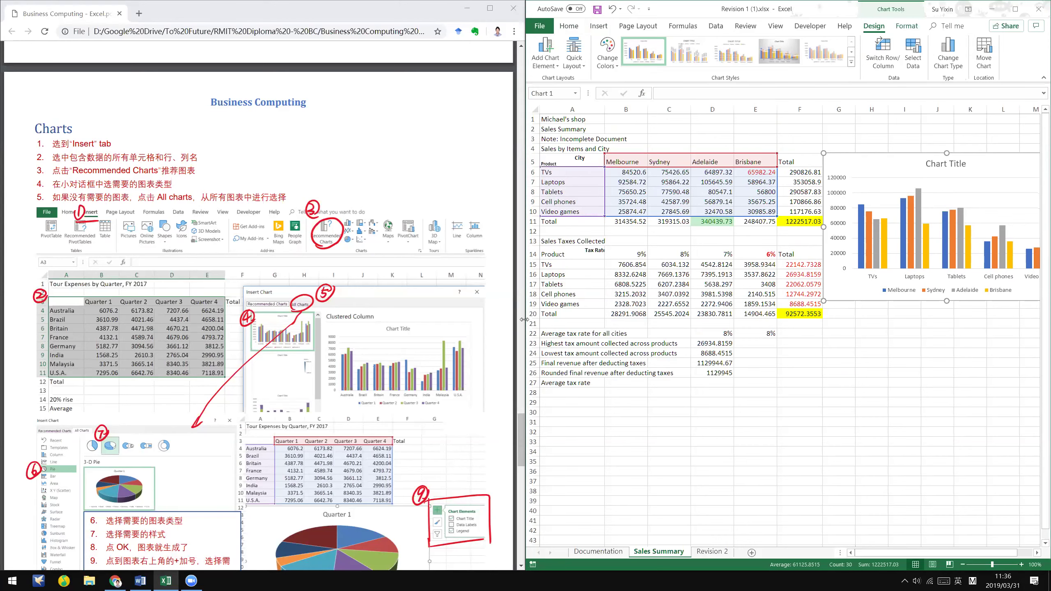
{"action": "left_click_drag", "start_coordinate": [524, 319], "coordinate": [454, 319]}
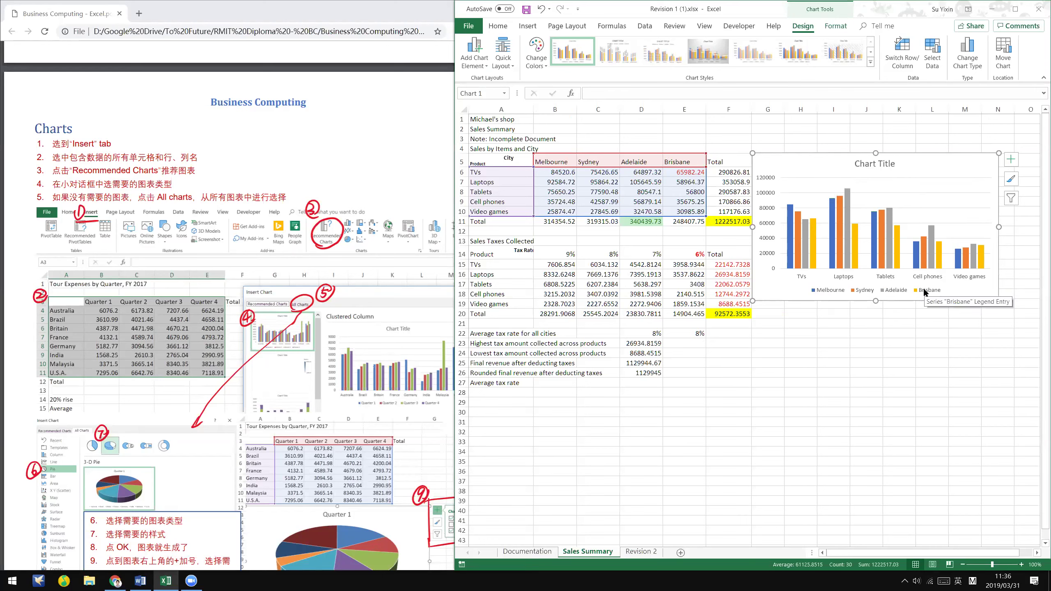
- Switch row/column so bars group by product with cities in the legend, and move the chart up
{"action": "left_click", "coordinate": [900, 47]}
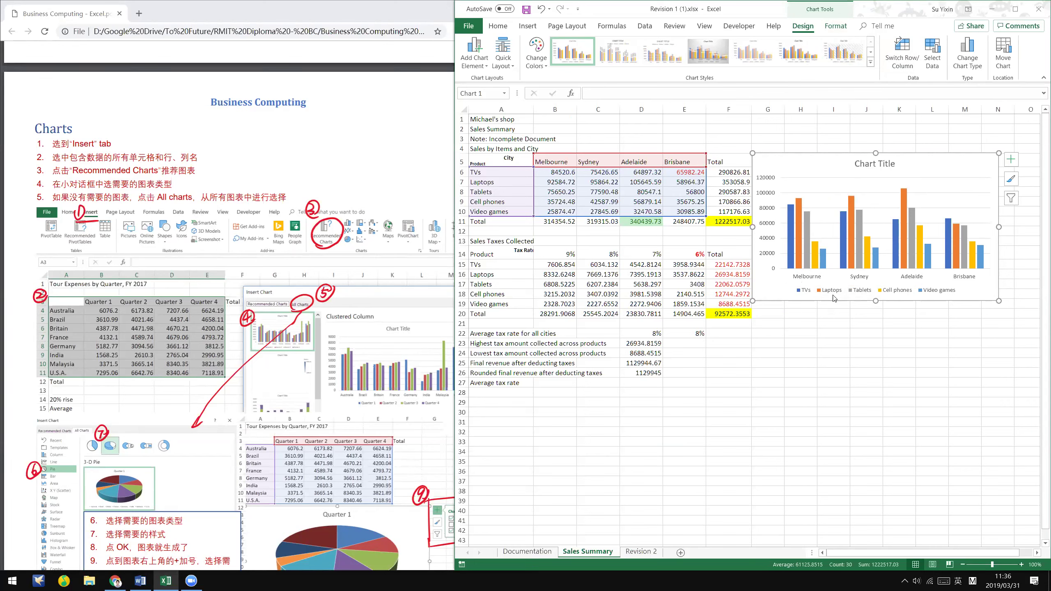
{"action": "left_click", "coordinate": [906, 54]}
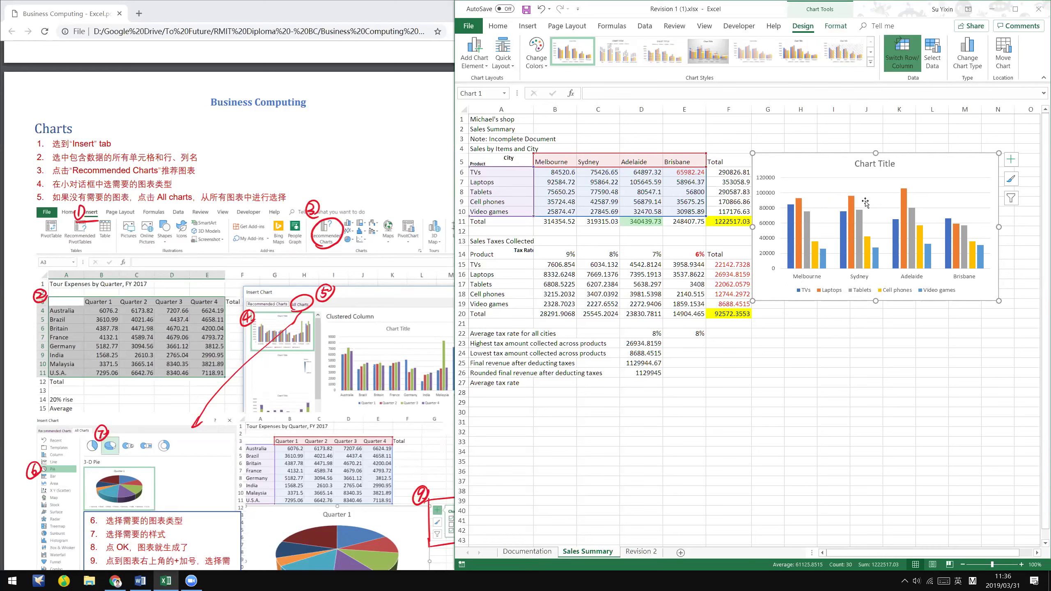
{"action": "left_click_drag", "start_coordinate": [931, 162], "coordinate": [935, 139]}
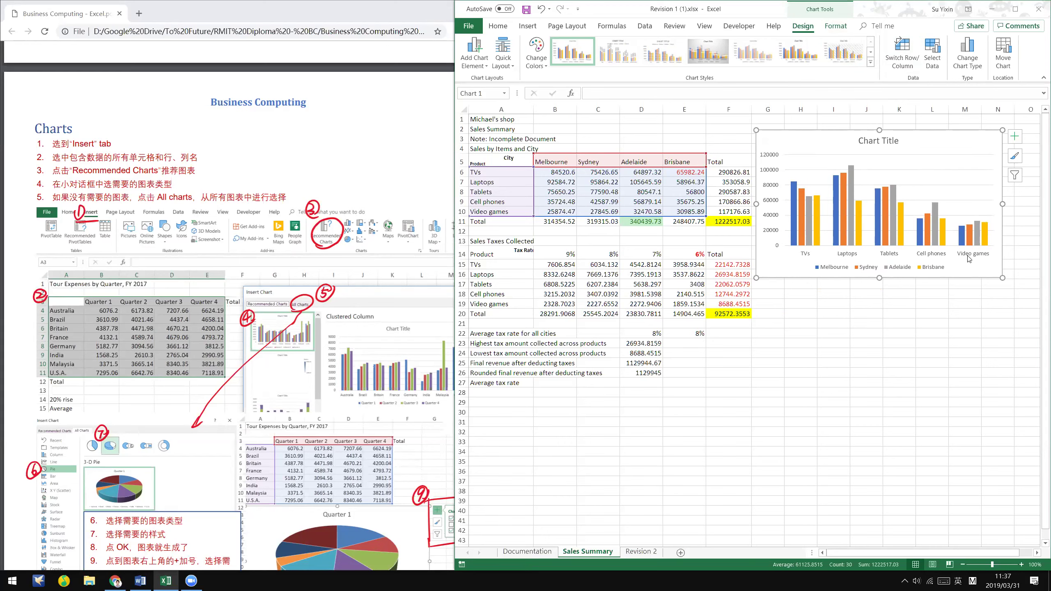
{"action": "left_click", "coordinate": [801, 254]}
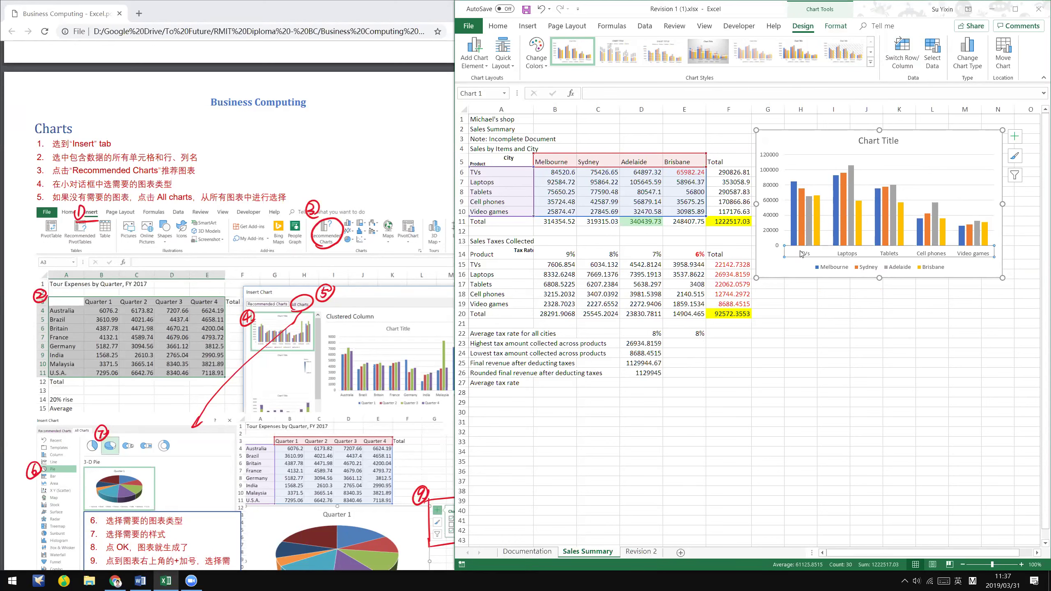
{"action": "left_click", "coordinate": [844, 270]}
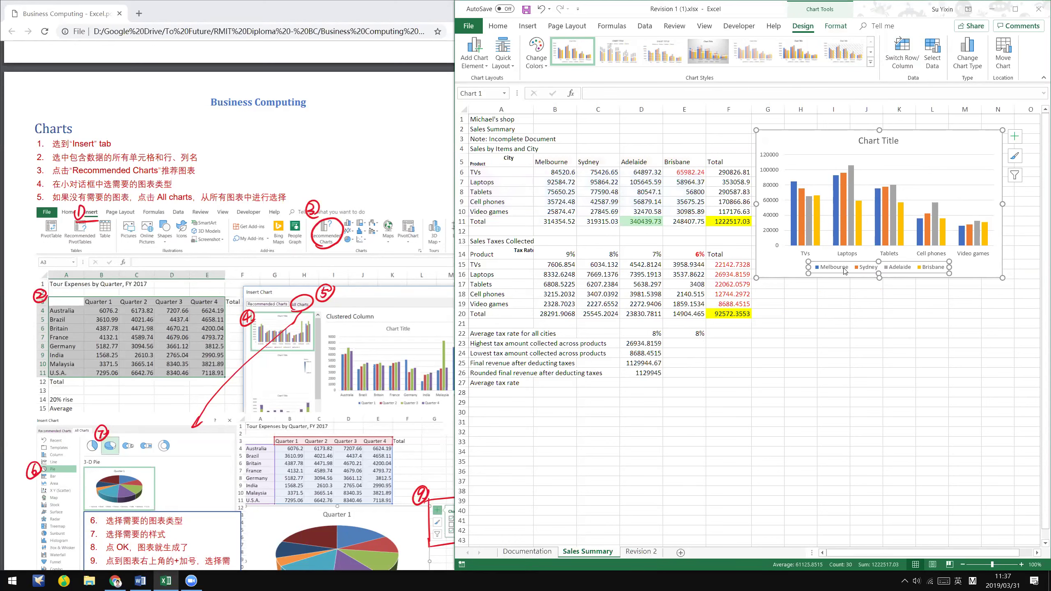
{"action": "left_click", "coordinate": [778, 261]}
{"action": "left_click", "coordinate": [769, 343]}
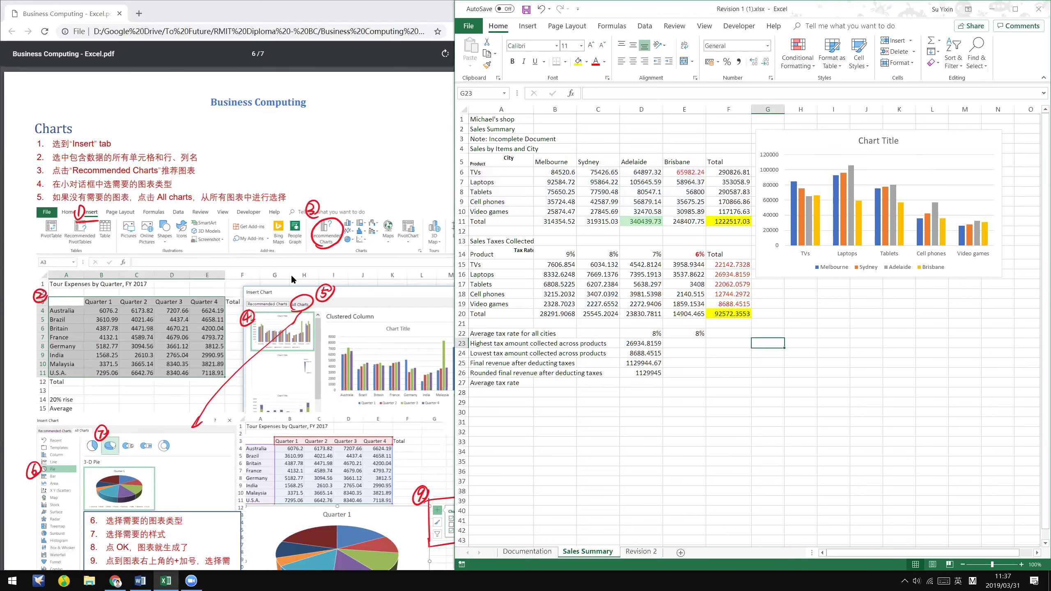
- Scroll the PDF guide to its chart-creation steps and bring Chrome to the front
{"action": "scroll", "coordinate": [291, 274], "scroll_direction": "down", "scroll_amount": 3}
{"action": "scroll", "coordinate": [292, 314], "scroll_direction": "down", "scroll_amount": 1}
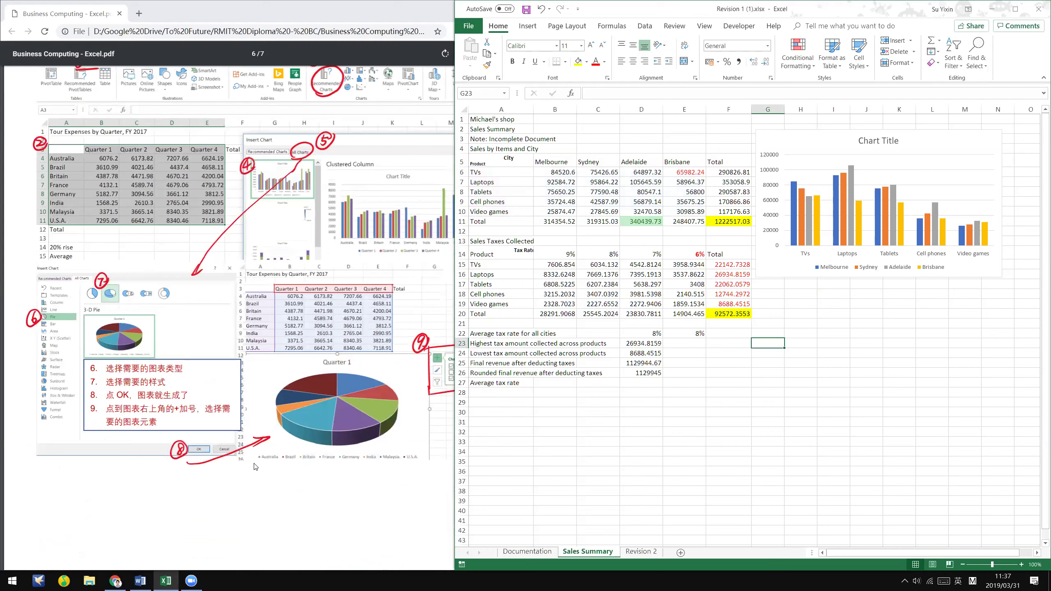
{"action": "scroll", "coordinate": [431, 254], "scroll_direction": "down", "scroll_amount": 1}
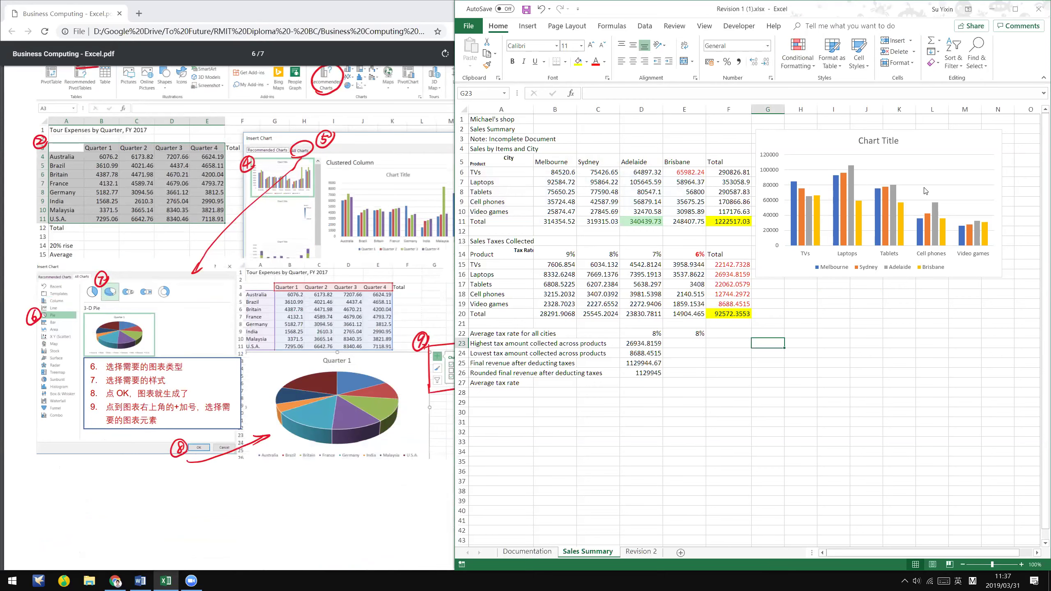
{"action": "left_click", "coordinate": [120, 273]}
{"action": "scroll", "coordinate": [120, 273], "scroll_direction": "up", "scroll_amount": 1}
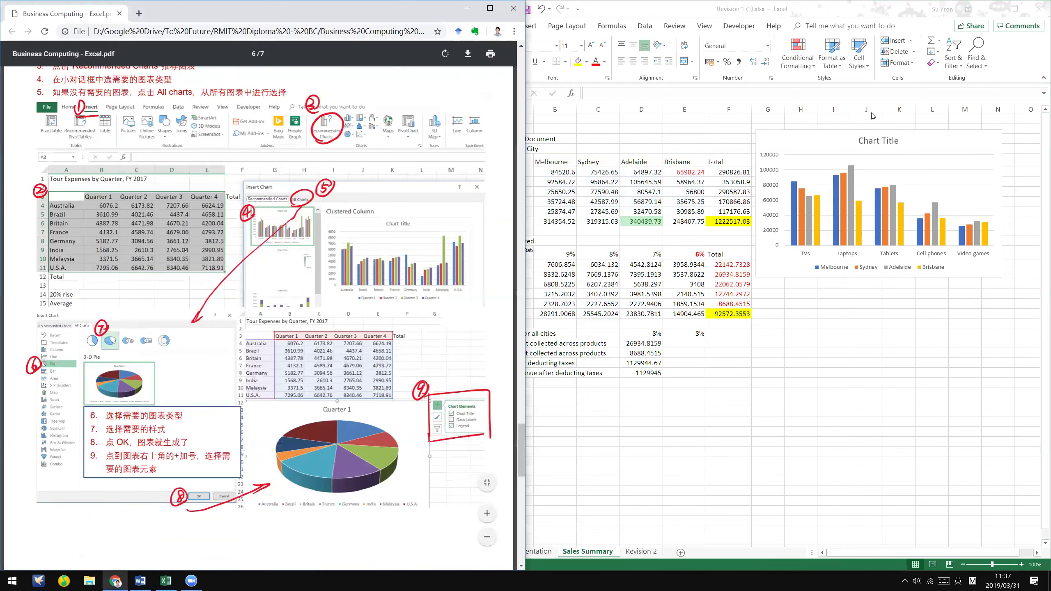
- Highlight task 14's 'Resize the chart so it fits on the same page with the data' in Word
{"action": "key", "text": "alt+Tab"}
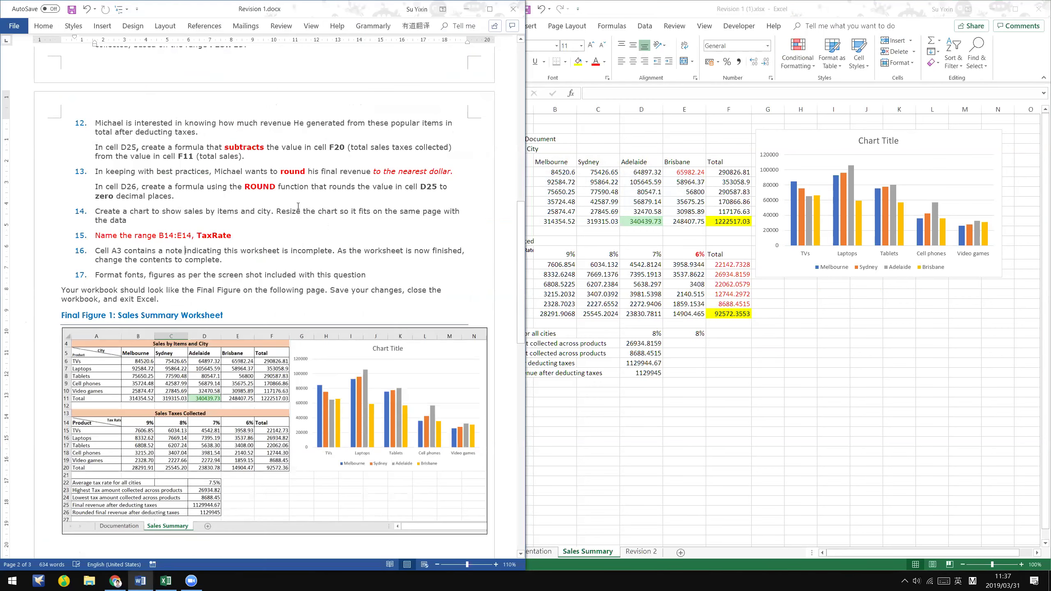
{"action": "left_click_drag", "start_coordinate": [275, 211], "coordinate": [421, 211]}
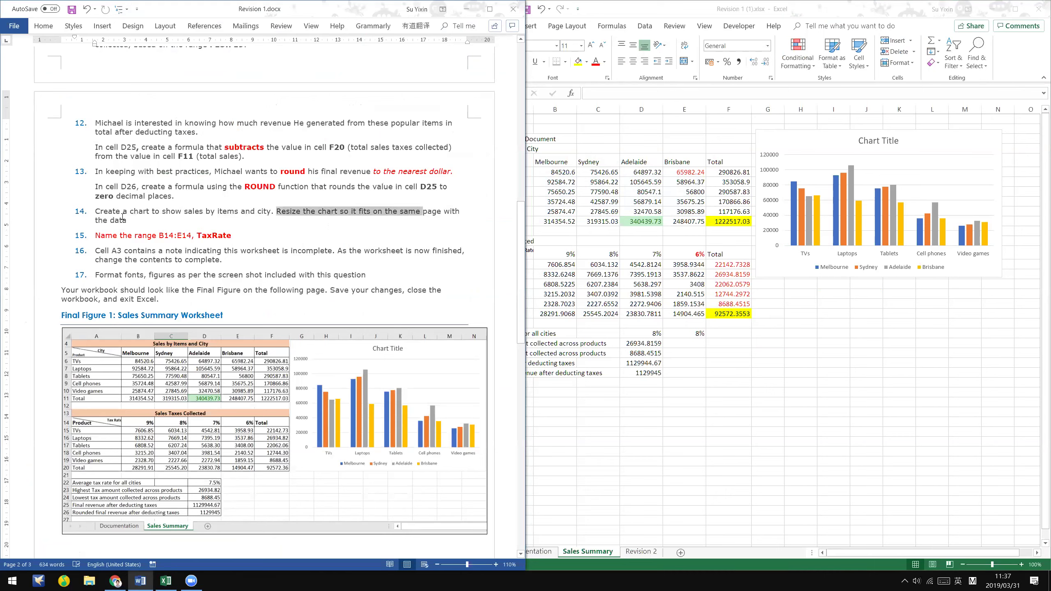
{"action": "left_click_drag", "start_coordinate": [135, 218], "coordinate": [156, 219]}
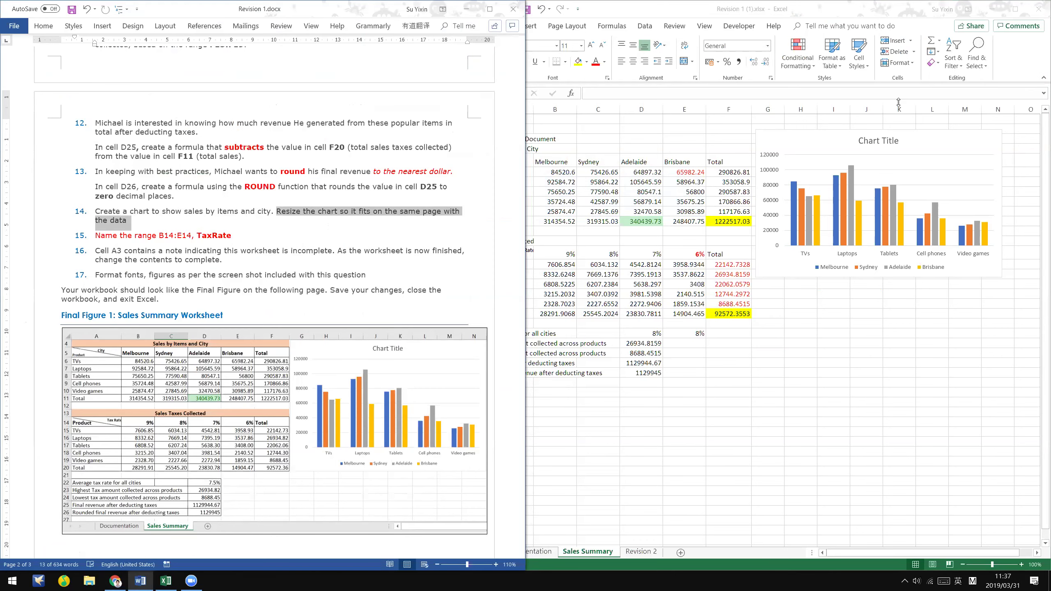
{"action": "left_click", "coordinate": [762, 28]}
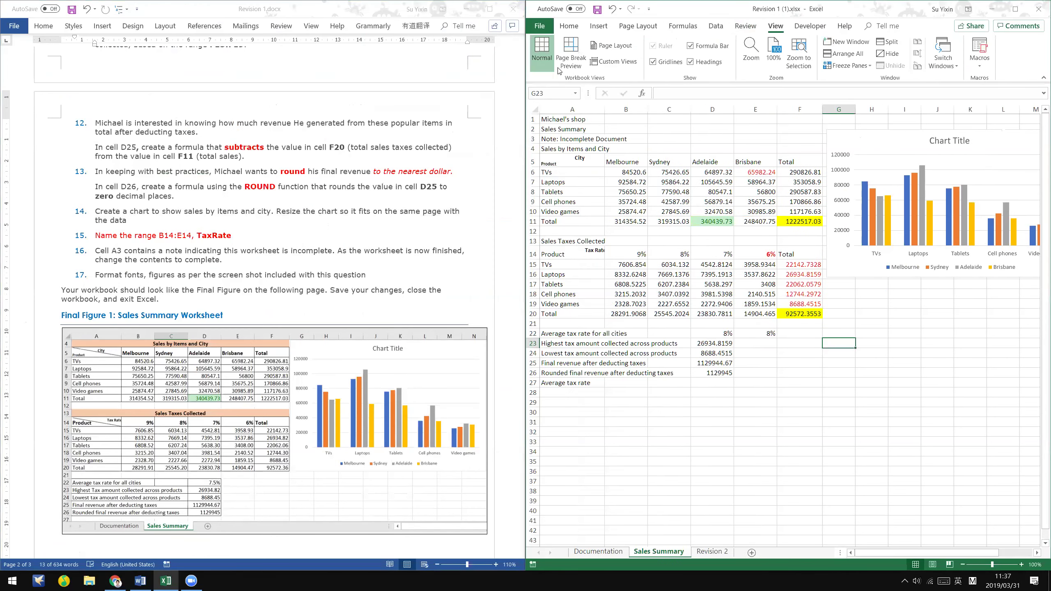
- Try Page Break Preview, then confirm the Page Layout width scaling stays Automatic
{"action": "left_click", "coordinate": [580, 50]}
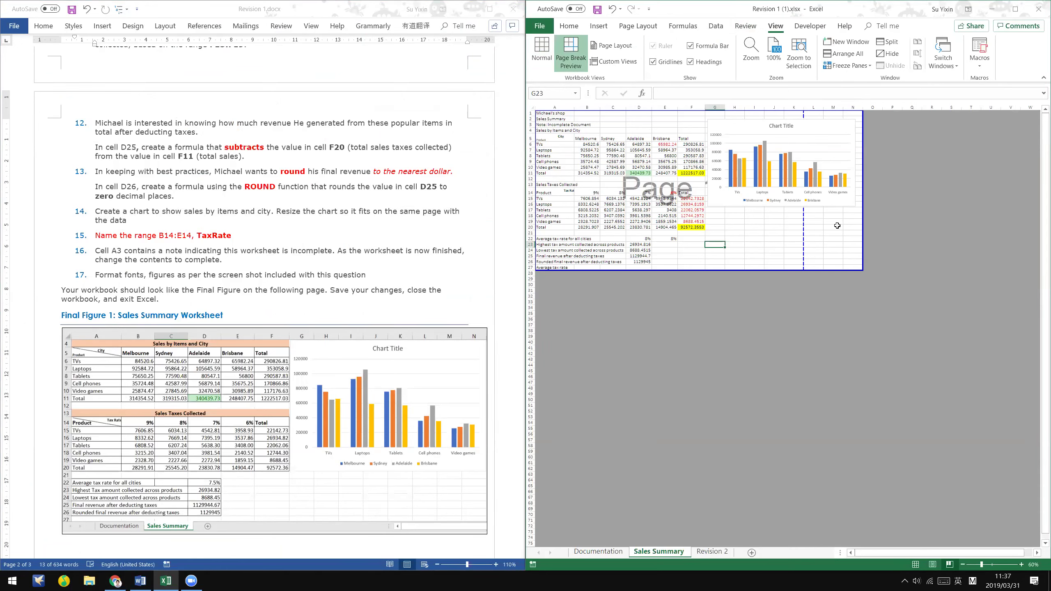
{"action": "mouse_move", "coordinate": [553, 113]}
{"action": "left_mouse_down"}
{"action": "mouse_move", "coordinate": [837, 153]}
{"action": "mouse_move", "coordinate": [847, 267]}
{"action": "left_mouse_up"}
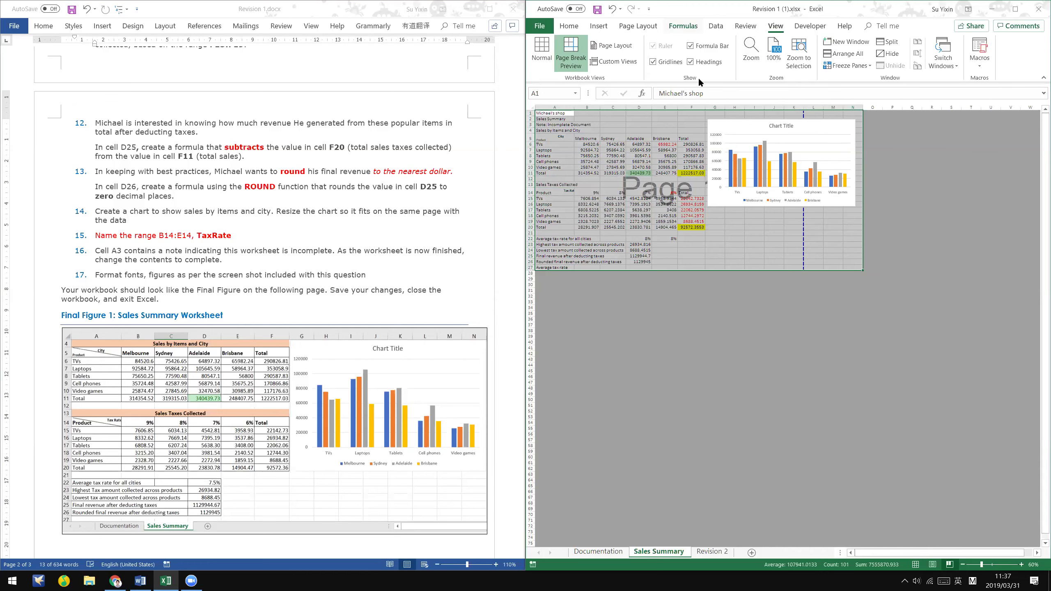
{"action": "scroll", "coordinate": [864, 48], "scroll_direction": "up", "scroll_amount": 4}
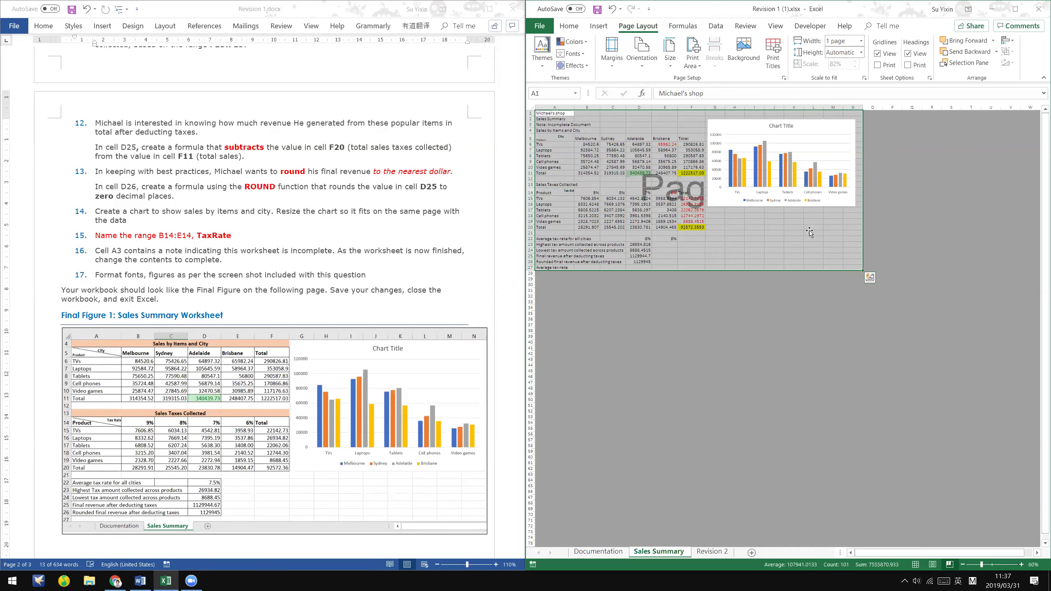
{"action": "left_click", "coordinate": [813, 125]}
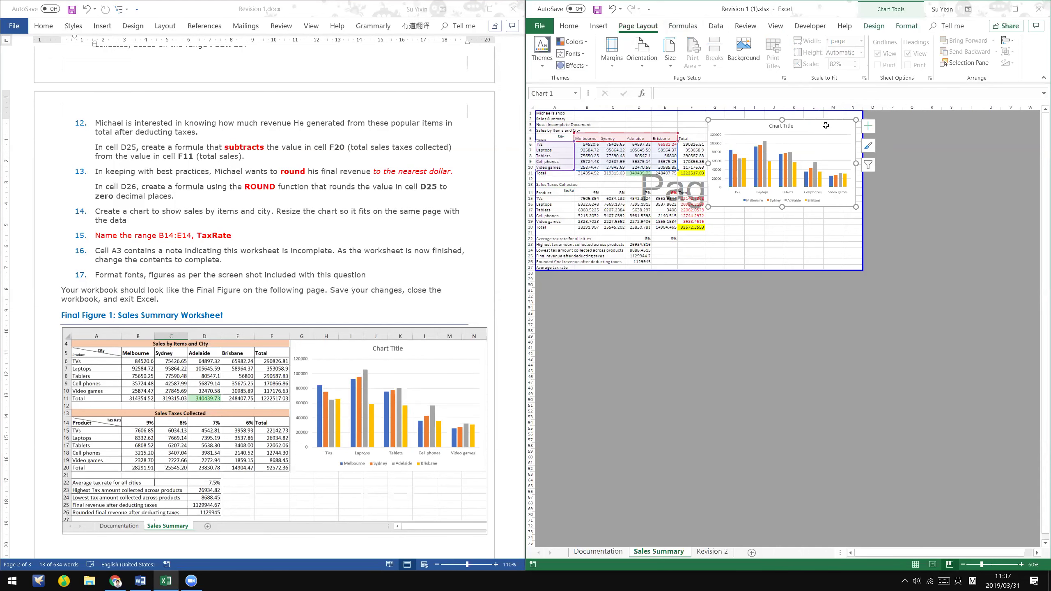
{"action": "key", "text": "alt+w"}
{"action": "key", "text": "l"}
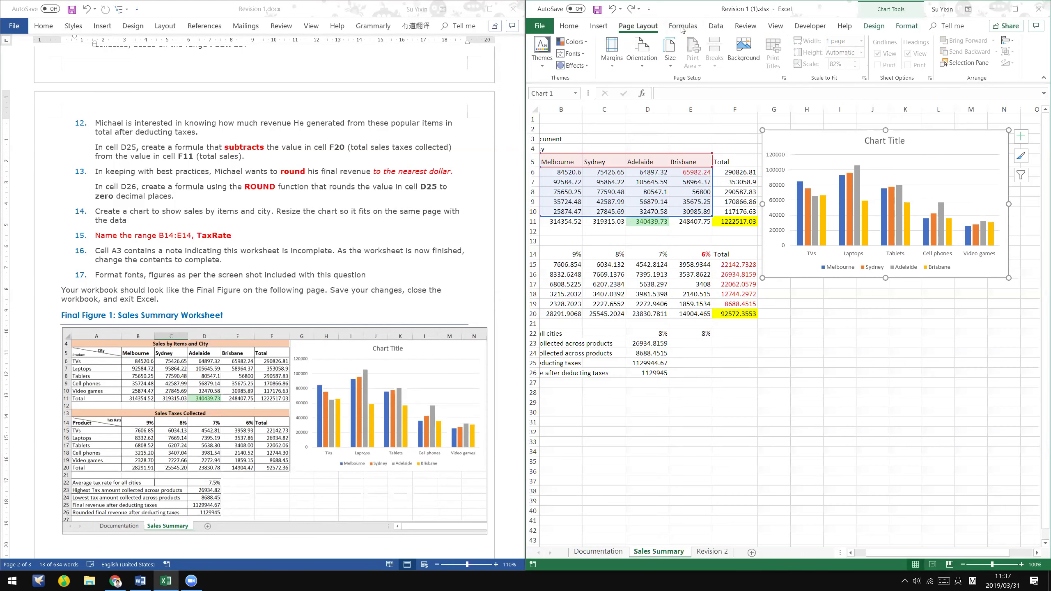
{"action": "left_click", "coordinate": [806, 333]}
{"action": "left_click", "coordinate": [860, 41]}
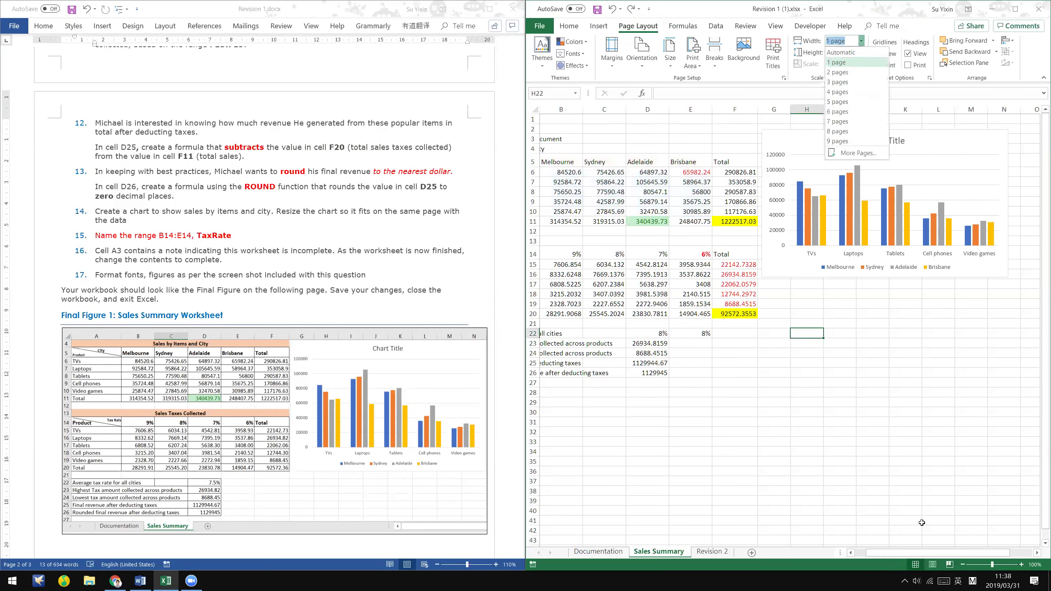
{"action": "left_click", "coordinate": [841, 52]}
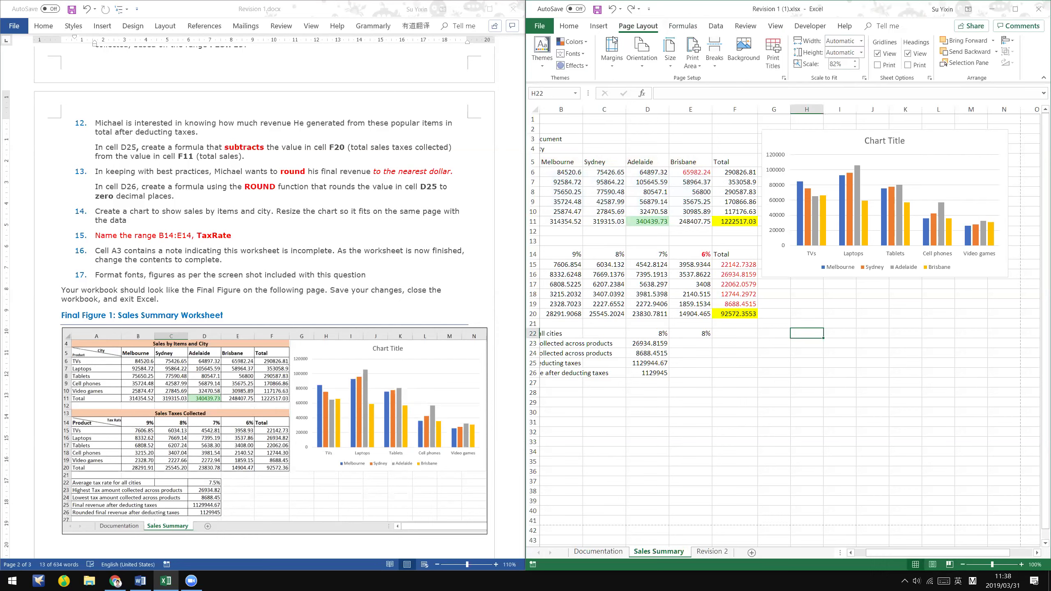
- In Page Break Preview, drag the chart's corner handle so the chart fits within Page 1
{"action": "left_click", "coordinate": [774, 26]}
{"action": "left_click", "coordinate": [570, 55]}
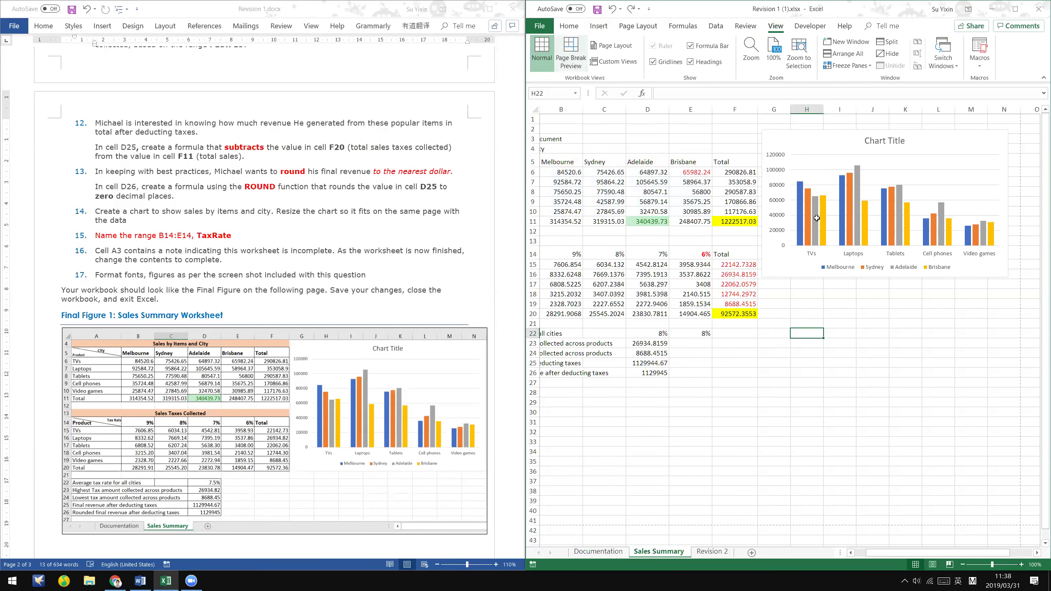
{"action": "left_click", "coordinate": [813, 215]}
{"action": "left_click", "coordinate": [815, 204]}
{"action": "left_click_drag", "start_coordinate": [817, 206], "coordinate": [819, 191]}
{"action": "left_click", "coordinate": [813, 221]}
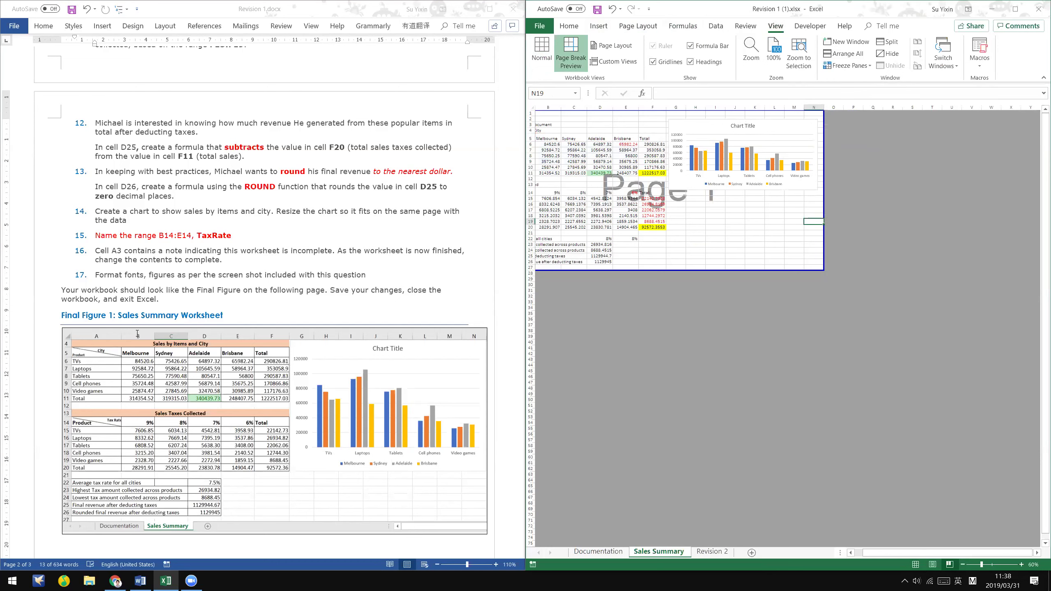
{"action": "left_click", "coordinate": [132, 580]}
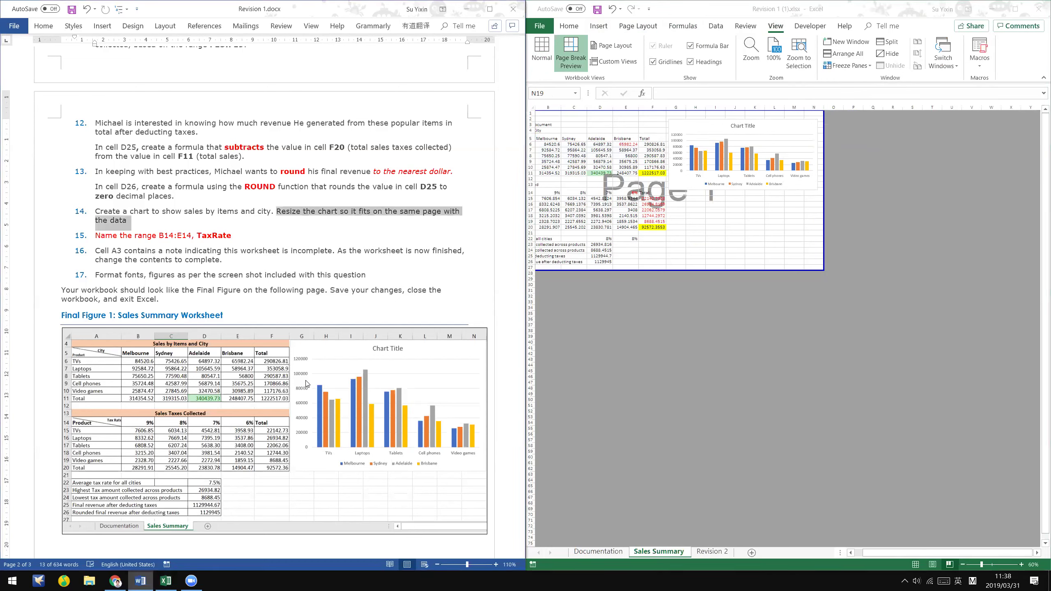
- Scroll the PDF to Print options, then open Excel's Page Layout and the Documentation sheet
{"action": "key", "text": "alt+Tab"}
{"action": "scroll", "coordinate": [327, 344], "scroll_direction": "up", "scroll_amount": 10}
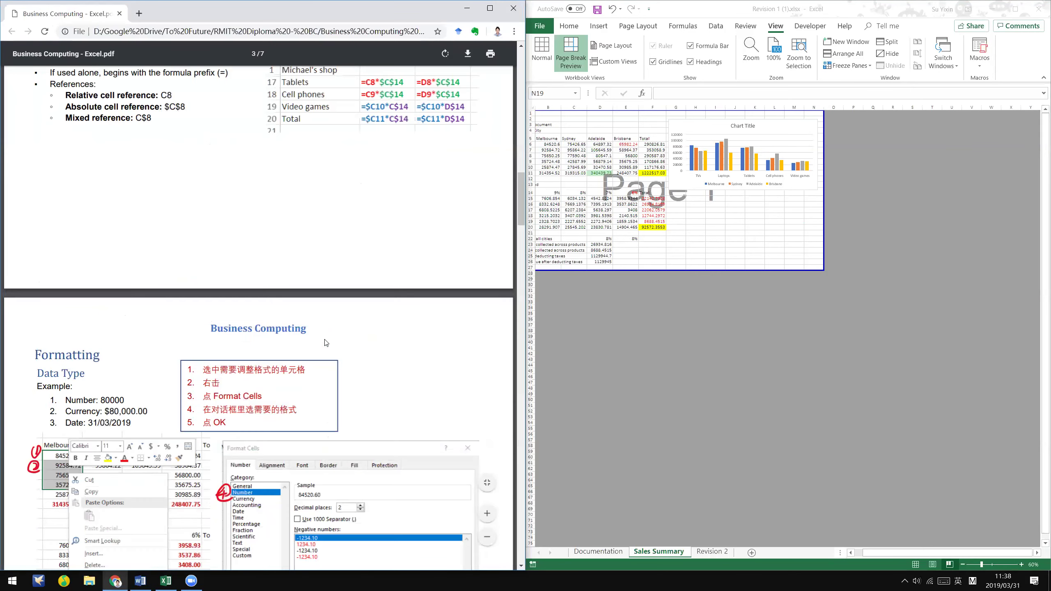
{"action": "scroll", "coordinate": [326, 343], "scroll_direction": "up", "scroll_amount": 15}
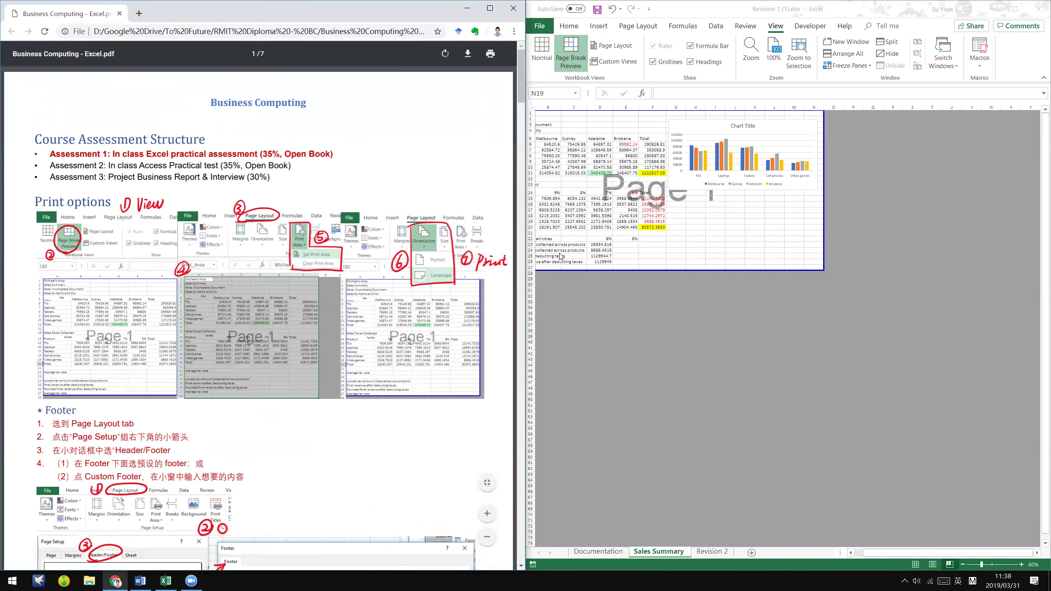
{"action": "left_click", "coordinate": [732, 216]}
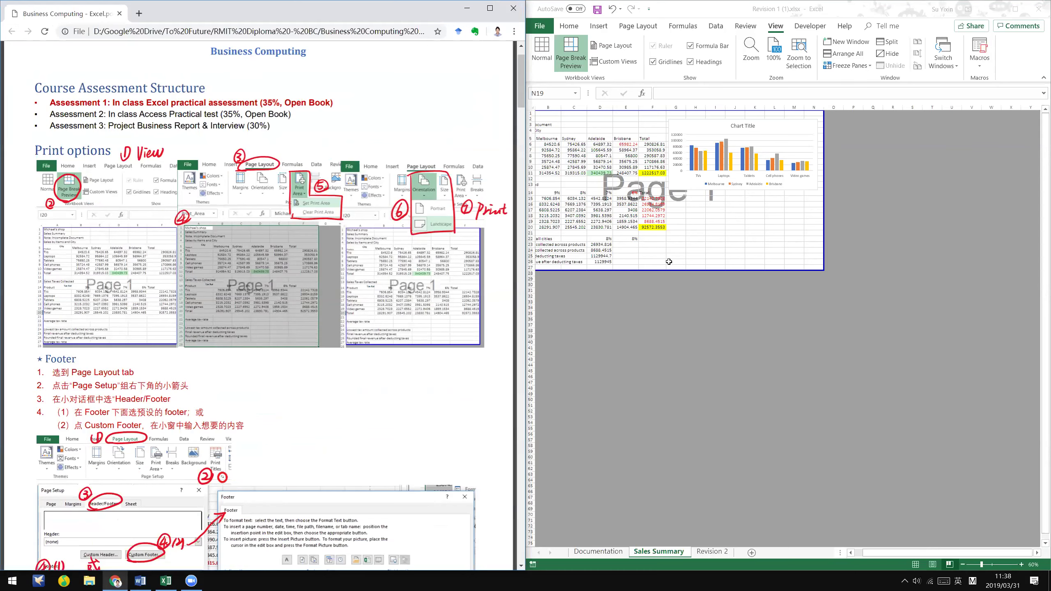
{"action": "left_click", "coordinate": [624, 27]}
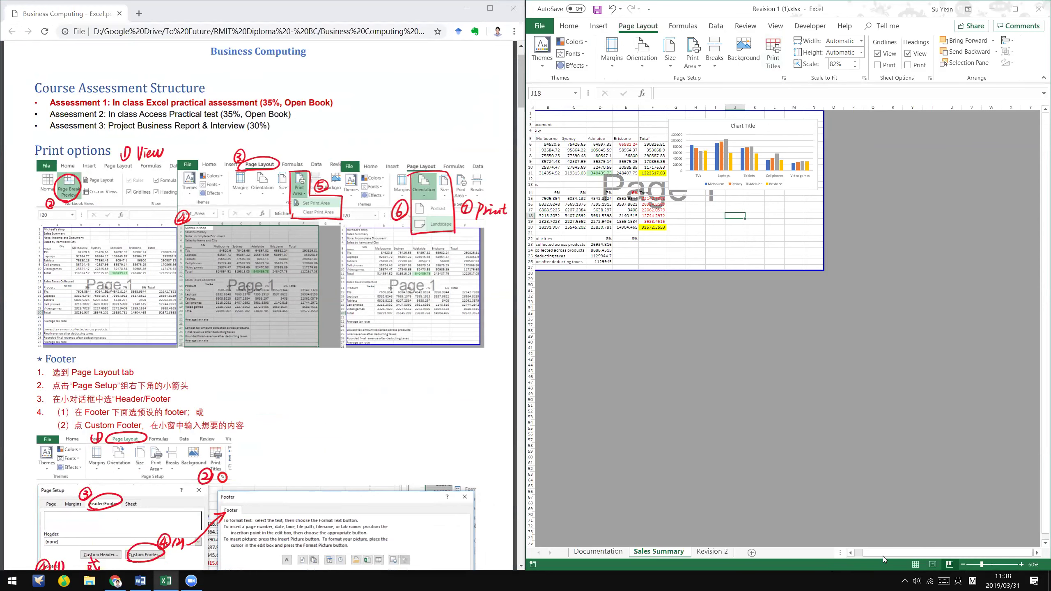
{"action": "left_click", "coordinate": [858, 554]}
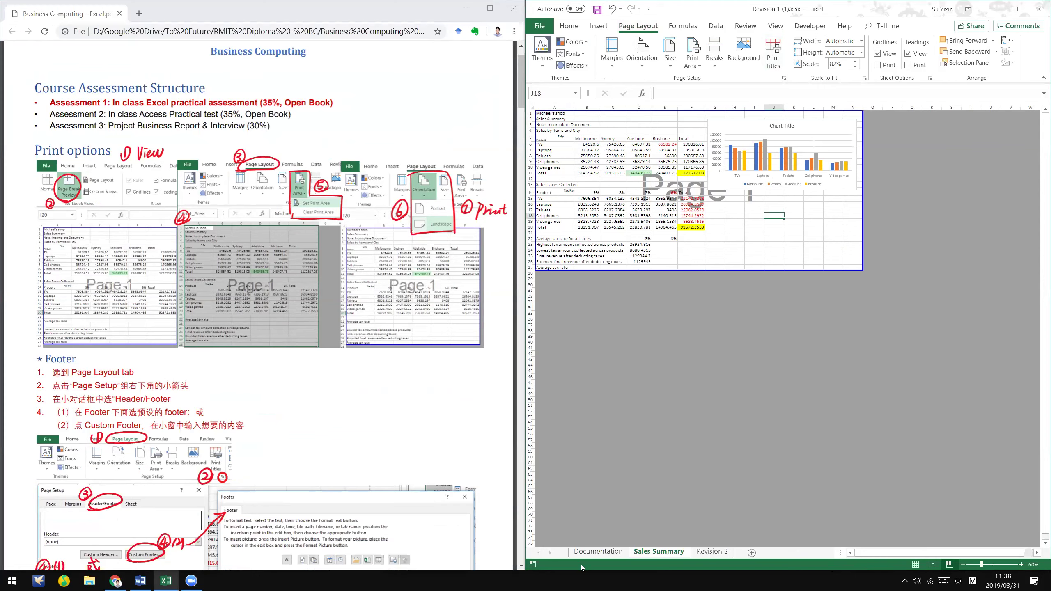
{"action": "left_click", "coordinate": [599, 553]}
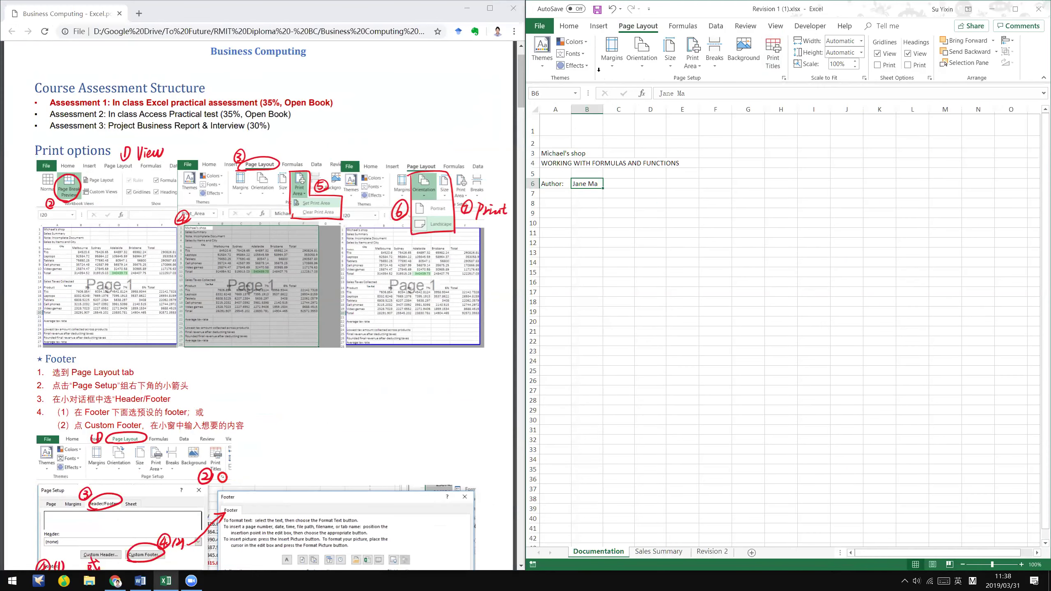
- Set the Documentation sheet's print area to A3:A6 and widen column A to fit
{"action": "left_click", "coordinate": [950, 565]}
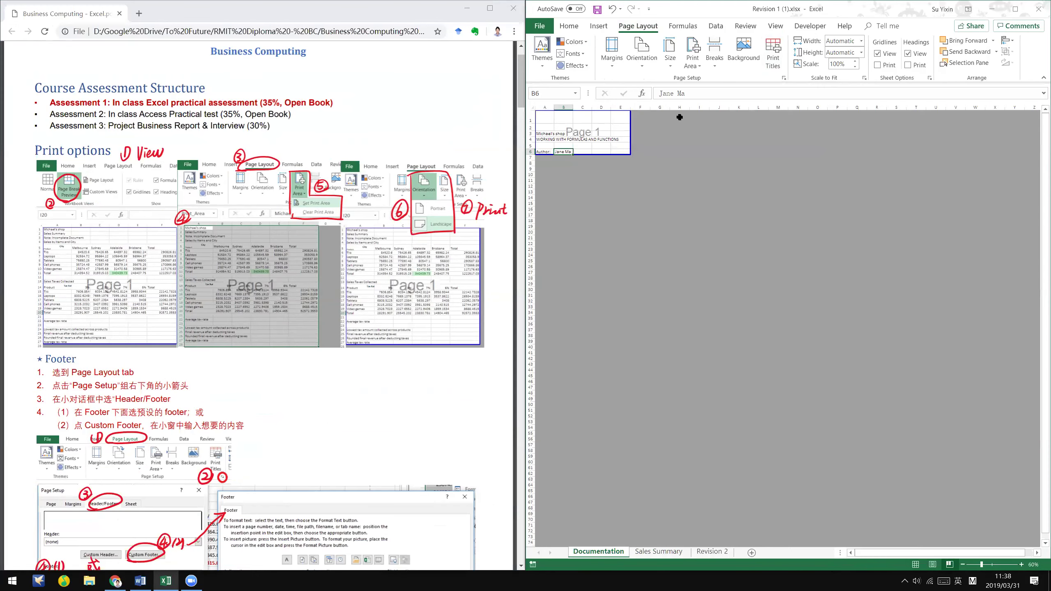
{"action": "left_click_drag", "start_coordinate": [724, 220], "coordinate": [1040, 388]}
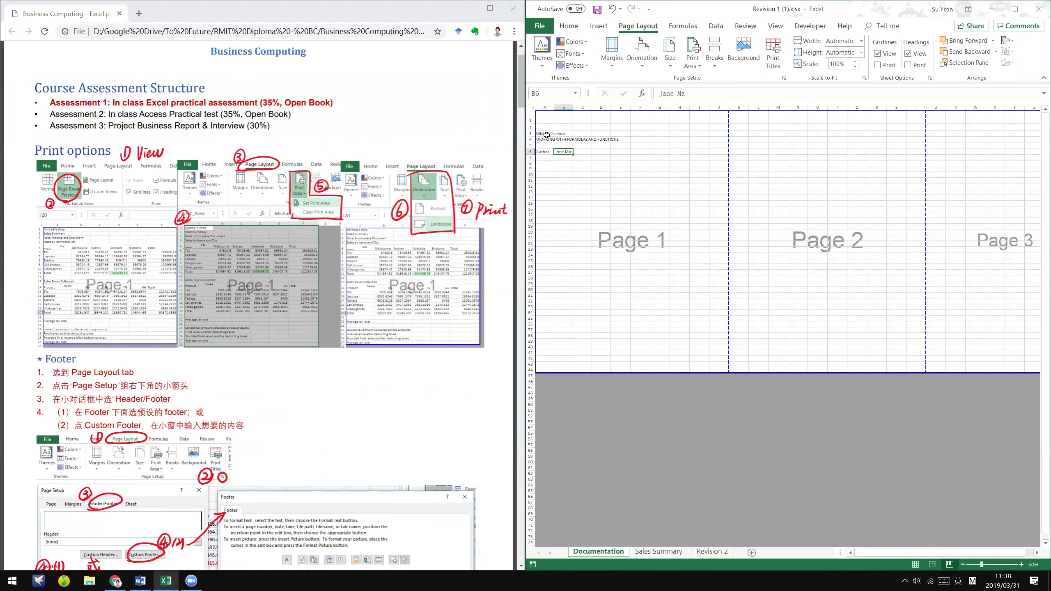
{"action": "left_click_drag", "start_coordinate": [544, 134], "coordinate": [548, 151]}
{"action": "left_click", "coordinate": [692, 58]}
{"action": "left_click", "coordinate": [723, 83]}
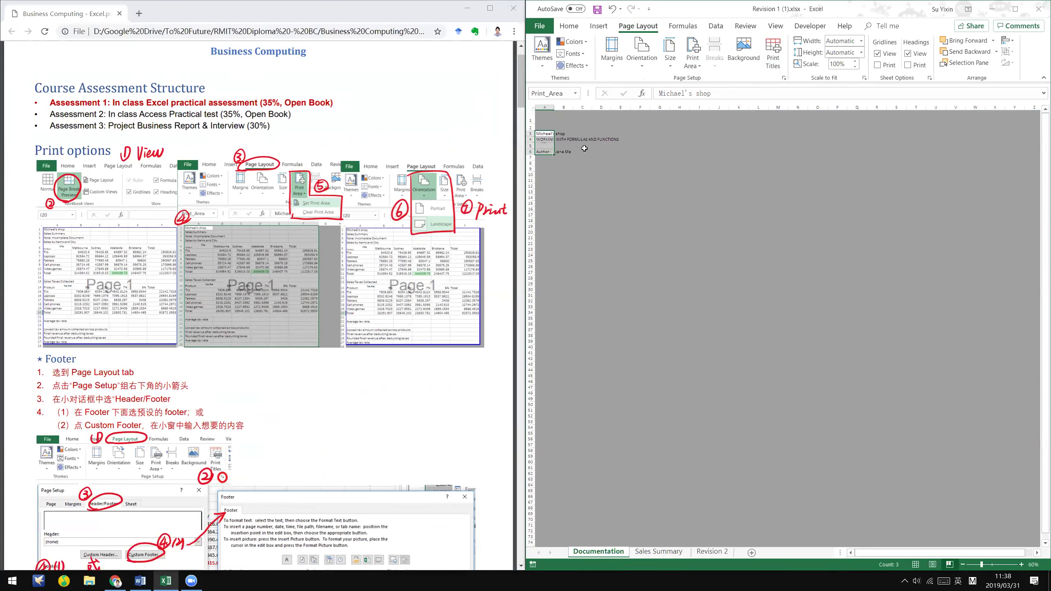
{"action": "left_click_drag", "start_coordinate": [554, 106], "coordinate": [624, 106]}
- Check the print preview, typing 'aaasss' in B15 to test the print area, then preview again
{"action": "left_click", "coordinate": [539, 26]}
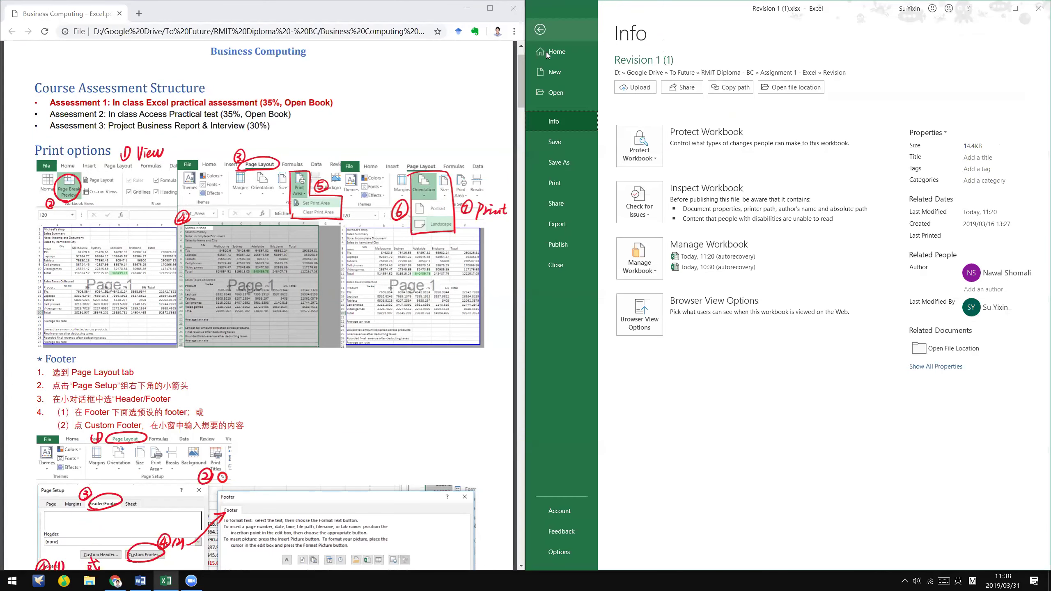
{"action": "left_click", "coordinate": [571, 178]}
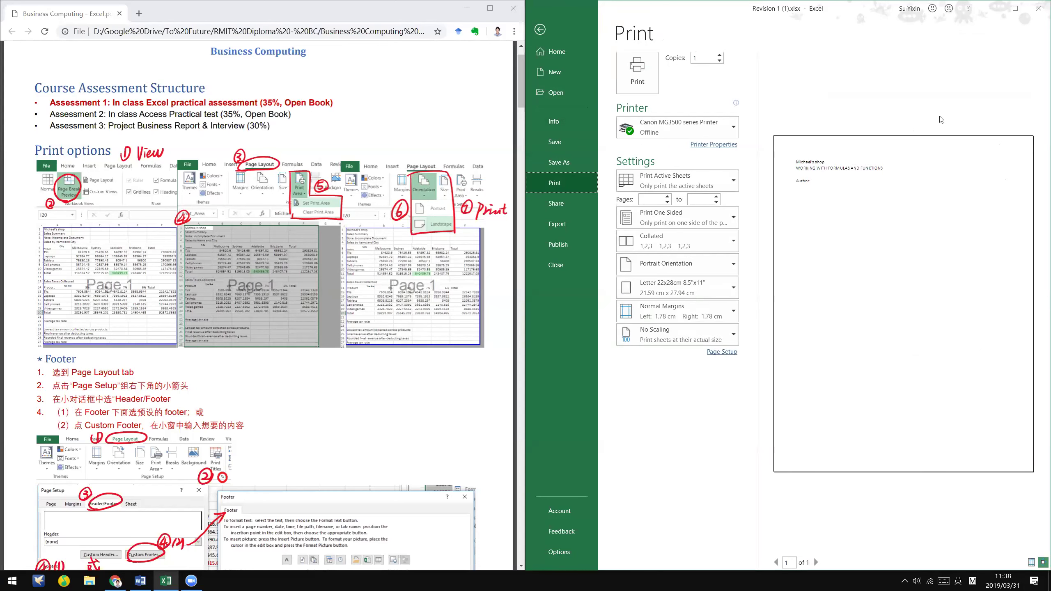
{"action": "key", "text": "Escape"}
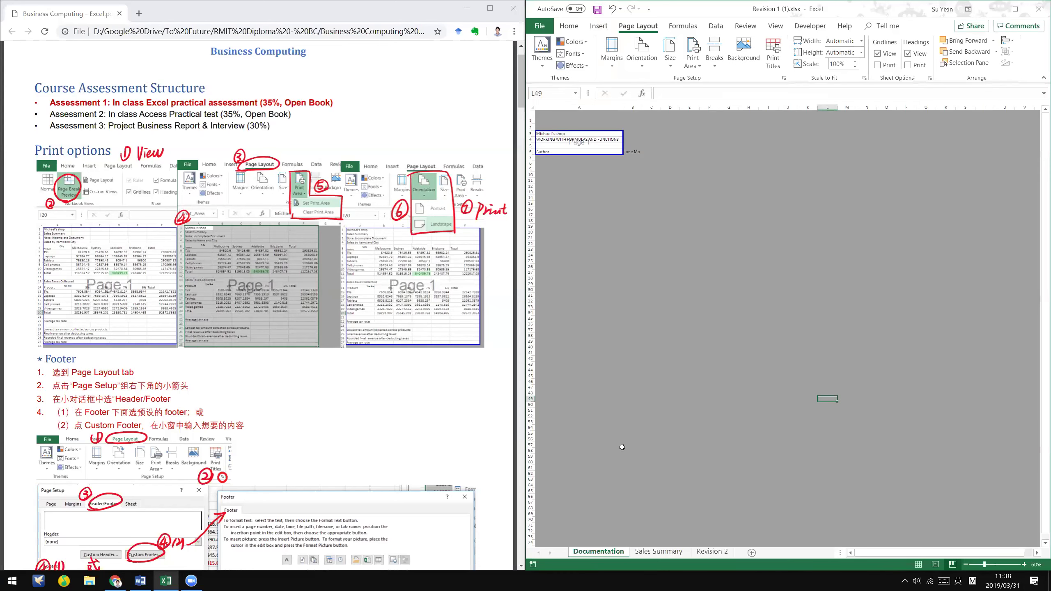
{"action": "left_click", "coordinate": [639, 202]}
{"action": "type", "text": "aaassss"}
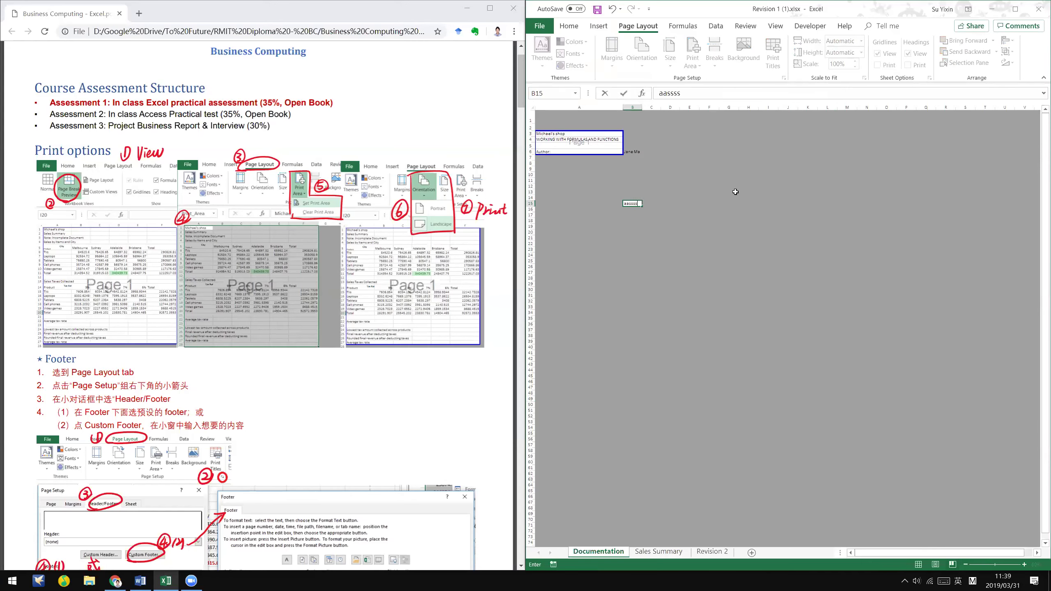
{"action": "left_click", "coordinate": [612, 169]}
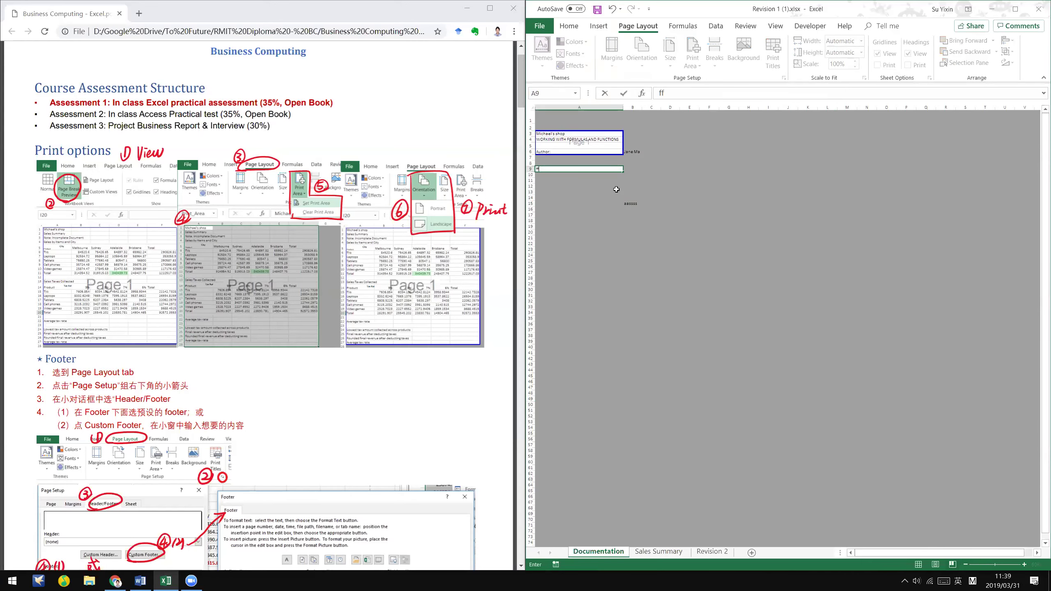
{"action": "left_click", "coordinate": [540, 26]}
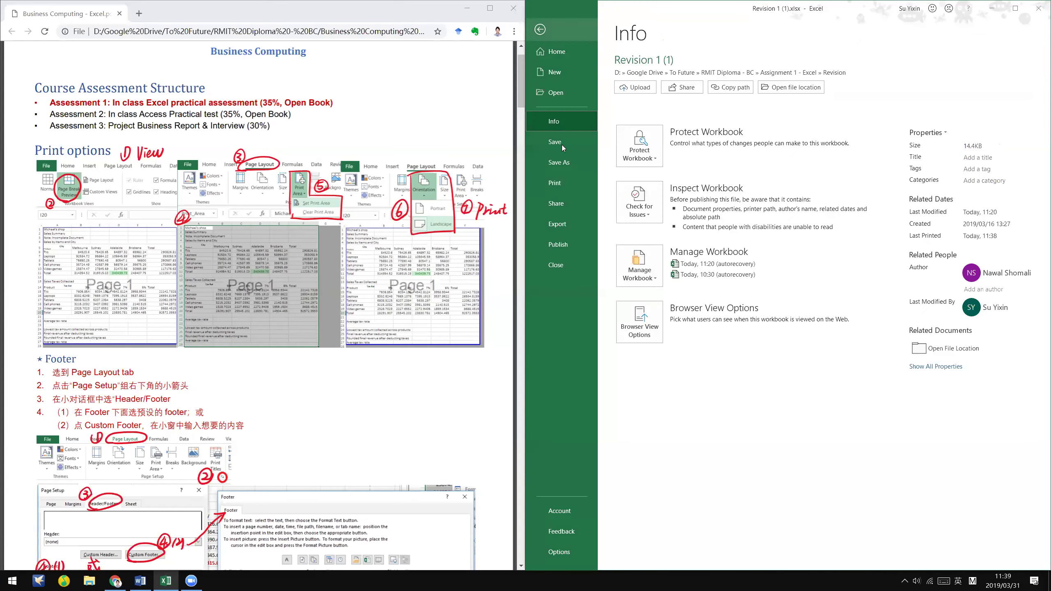
{"action": "left_click", "coordinate": [555, 183]}
{"action": "left_click", "coordinate": [539, 30]}
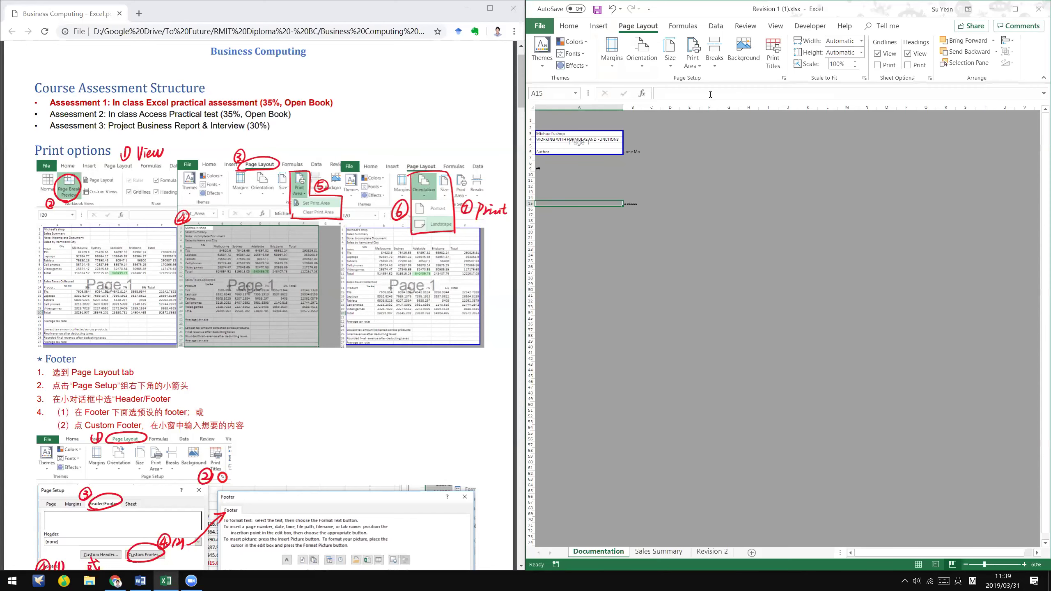
{"action": "left_click", "coordinate": [616, 139]}
{"action": "left_click", "coordinate": [634, 151]}
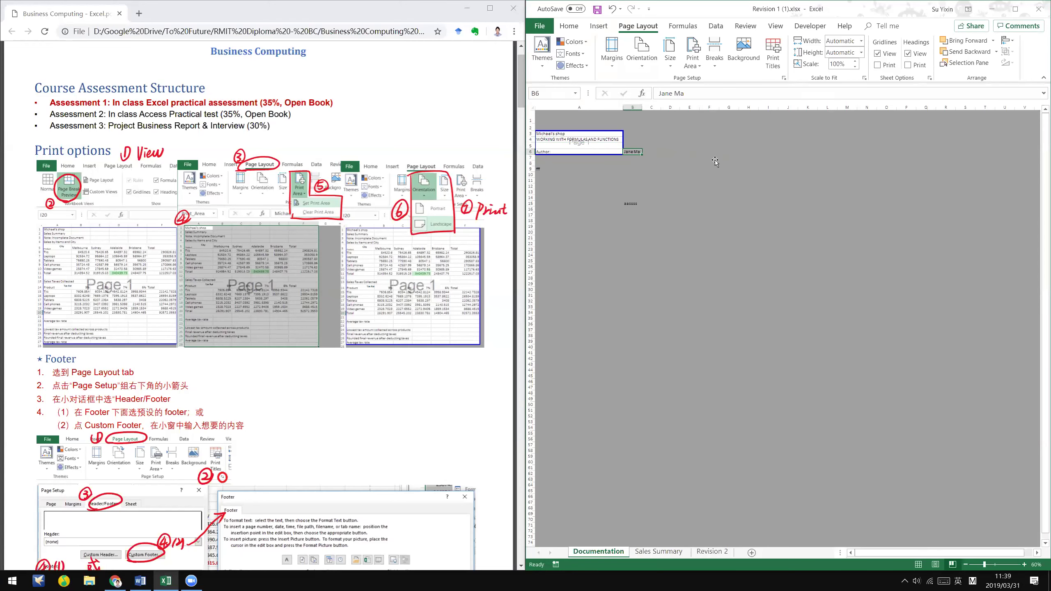
- Return to the Sales Summary sheet with its chart on Page 1
{"action": "left_click", "coordinate": [656, 551]}
{"action": "left_click", "coordinate": [892, 423]}
{"action": "left_click", "coordinate": [303, 408]}
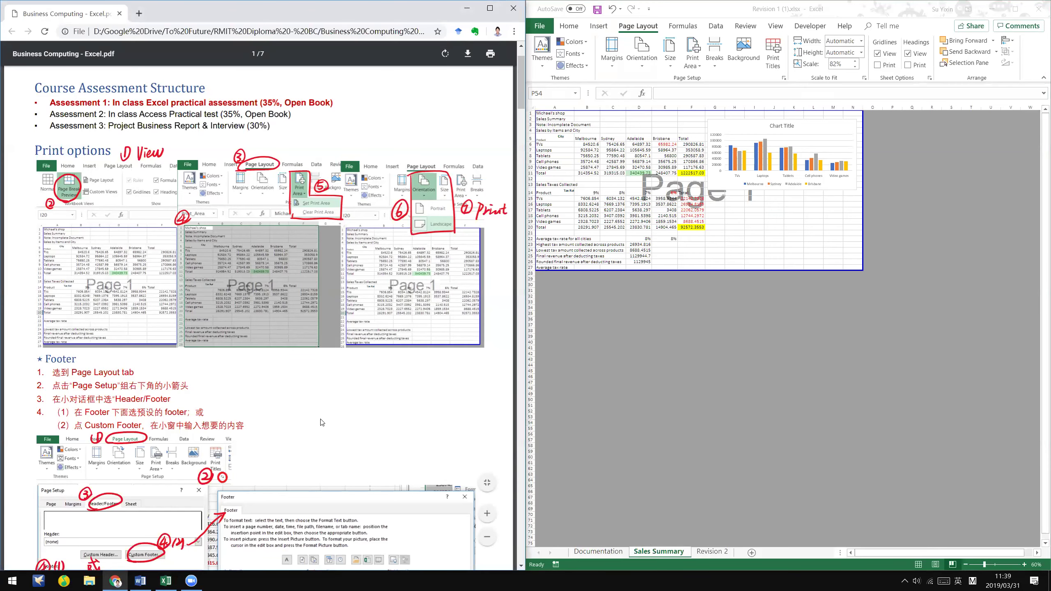
- Review the notes and Word instructions, then select the tax rates in B14:E14
{"action": "scroll", "coordinate": [323, 423], "scroll_direction": "down", "scroll_amount": 5}
{"action": "scroll", "coordinate": [310, 228], "scroll_direction": "down", "scroll_amount": 7}
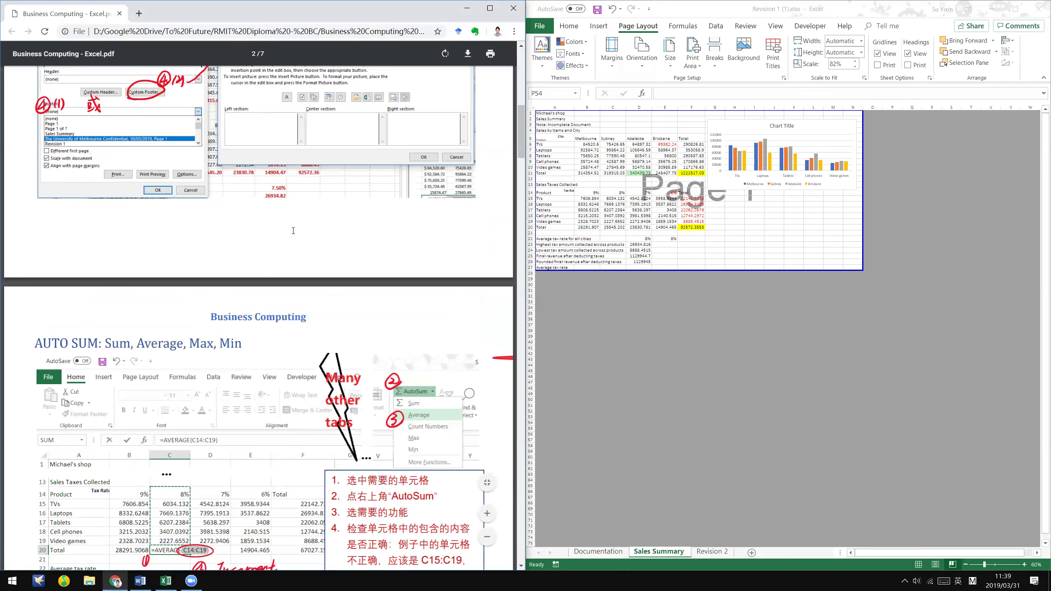
{"action": "scroll", "coordinate": [374, 218], "scroll_direction": "down", "scroll_amount": 1}
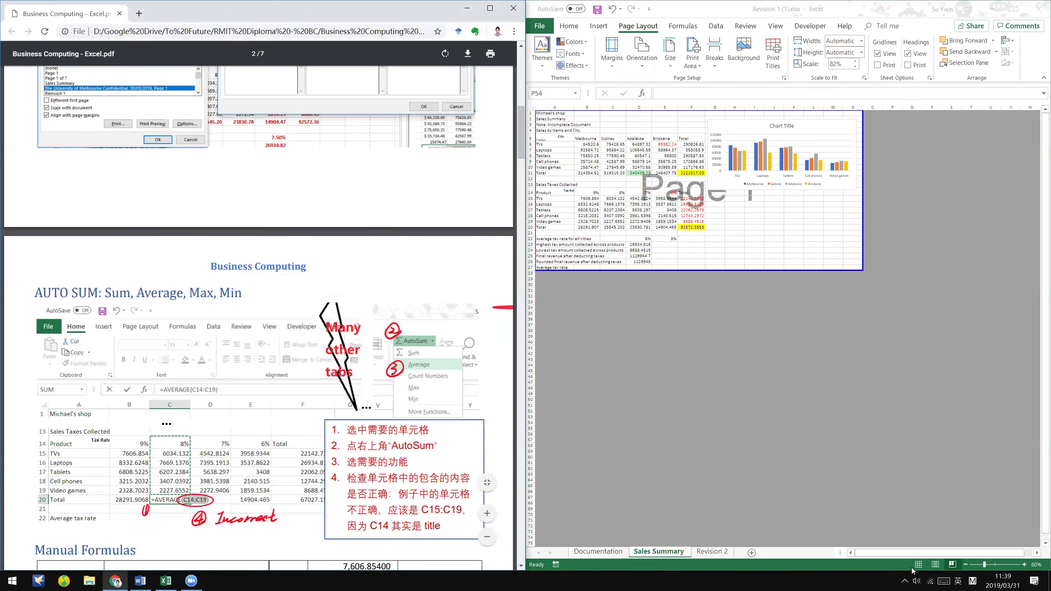
{"action": "scroll", "coordinate": [259, 319], "scroll_direction": "up", "scroll_amount": 5}
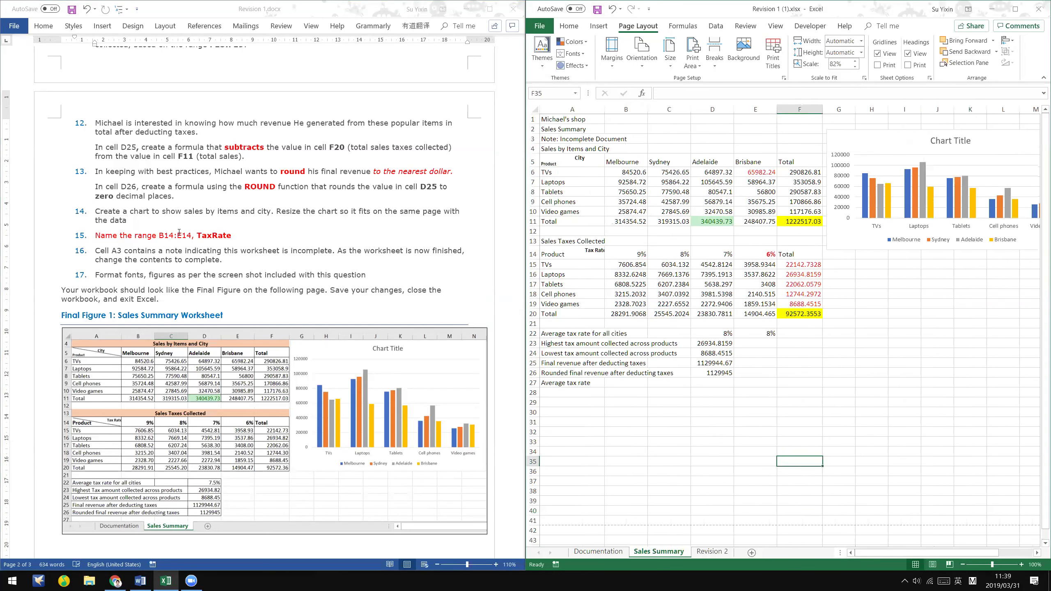
{"action": "left_click", "coordinate": [164, 237]}
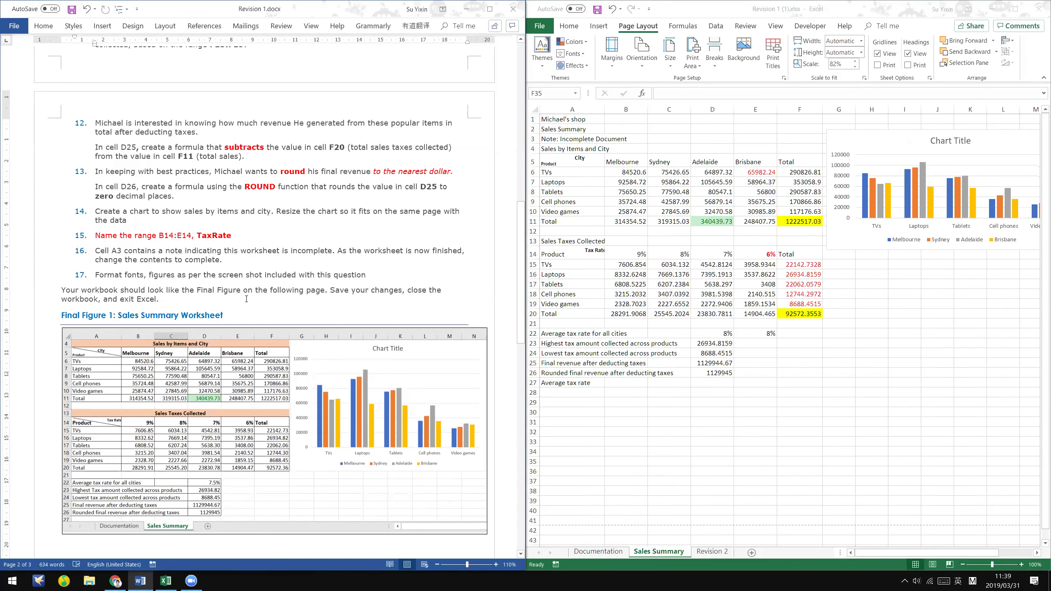
{"action": "scroll", "coordinate": [264, 290], "scroll_direction": "up", "scroll_amount": 2}
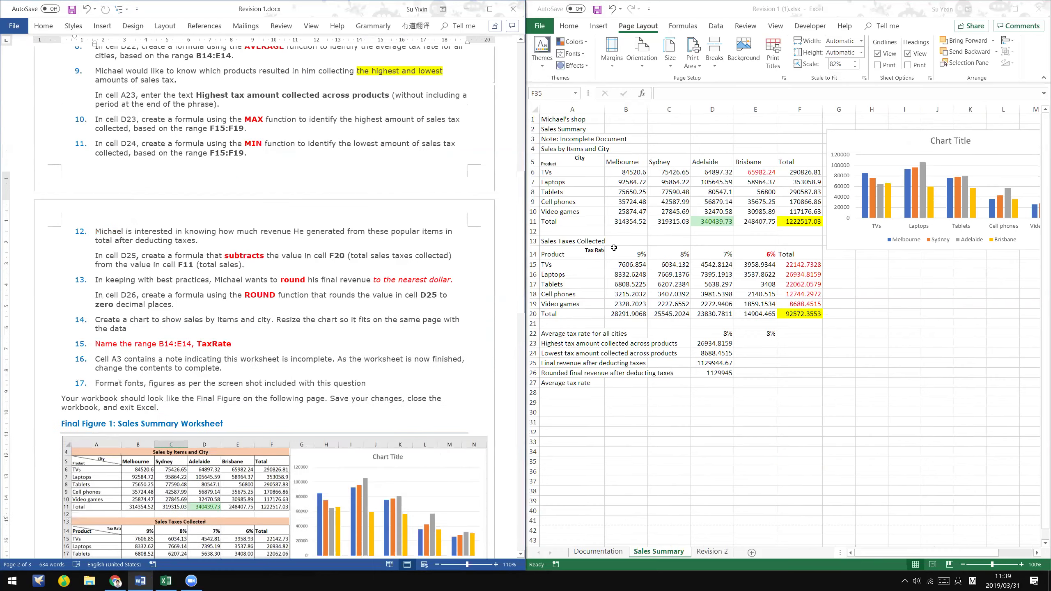
{"action": "key", "text": "alt+Tab"}
{"action": "left_click_drag", "start_coordinate": [626, 253], "coordinate": [741, 253]}
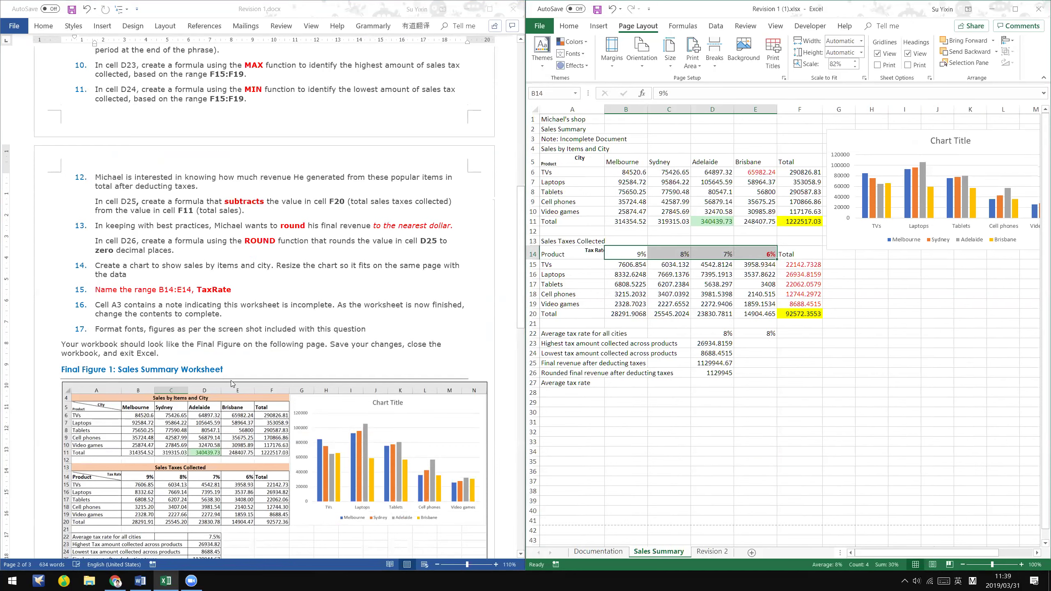
- Scroll the PDF notes to the Name Cells steps for defining a range name
{"action": "key", "text": "alt+Tab"}
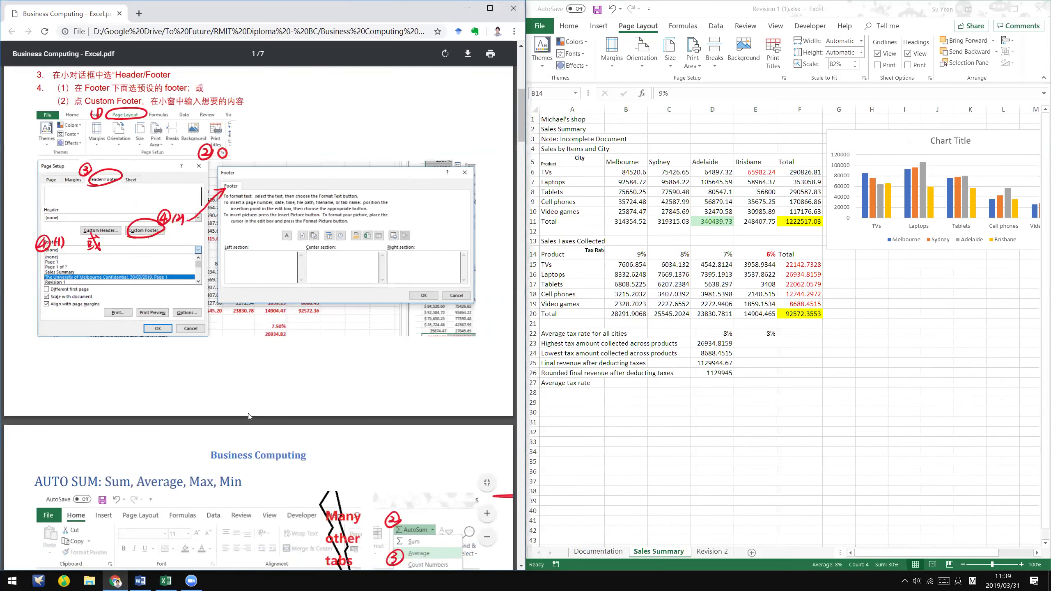
{"action": "scroll", "coordinate": [249, 416], "scroll_direction": "down", "scroll_amount": 10}
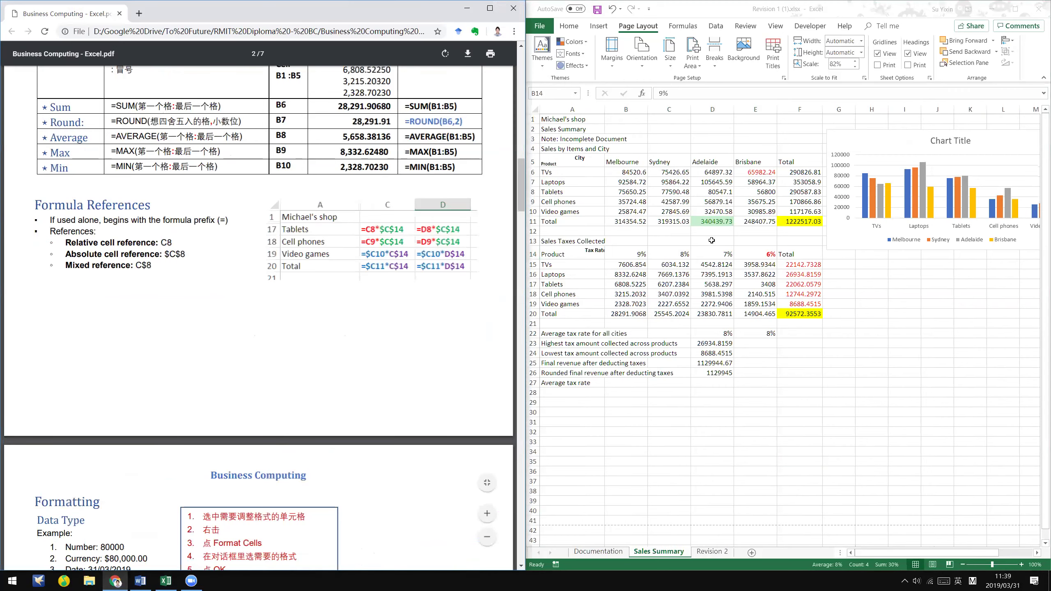
{"action": "scroll", "coordinate": [343, 228], "scroll_direction": "down", "scroll_amount": 10}
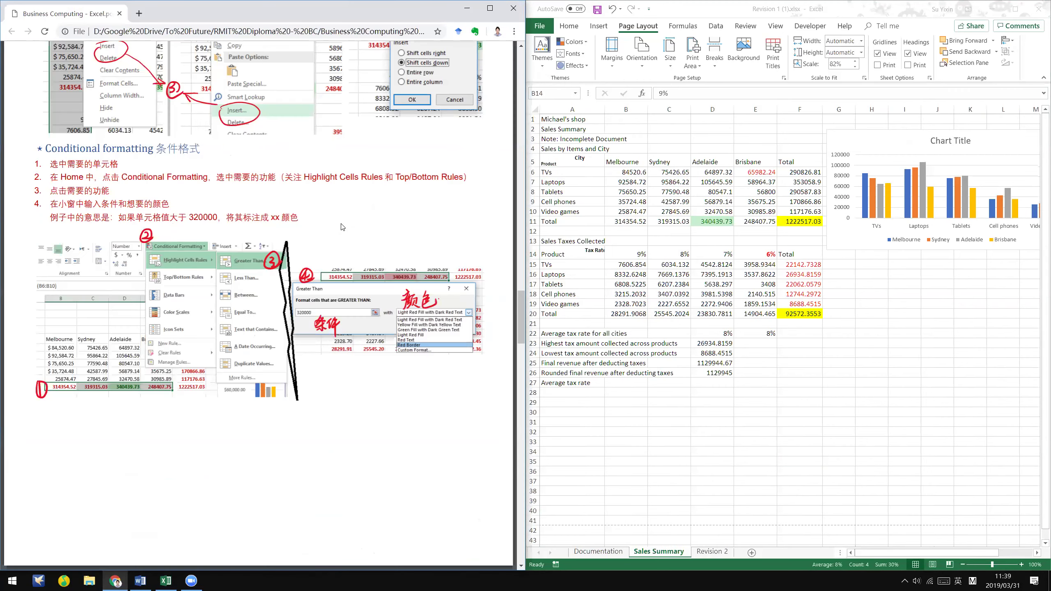
{"action": "scroll", "coordinate": [347, 226], "scroll_direction": "down", "scroll_amount": 5}
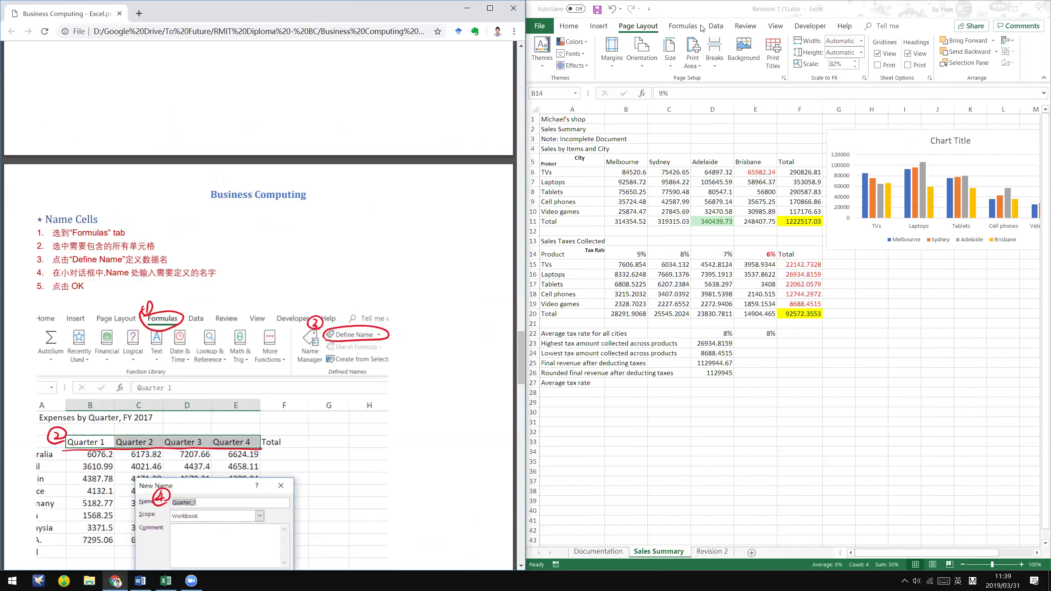
- Define the name TaxRate for B14:E14 with Formulas > Define Name (Alt+M, M, D)
{"action": "left_click", "coordinate": [701, 27]}
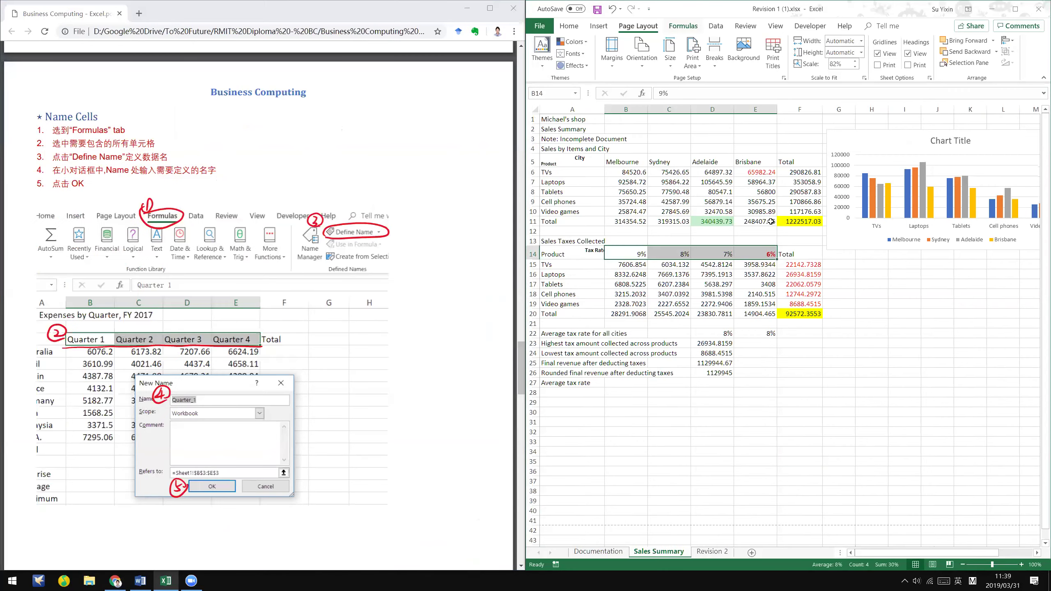
{"action": "left_click", "coordinate": [638, 259]}
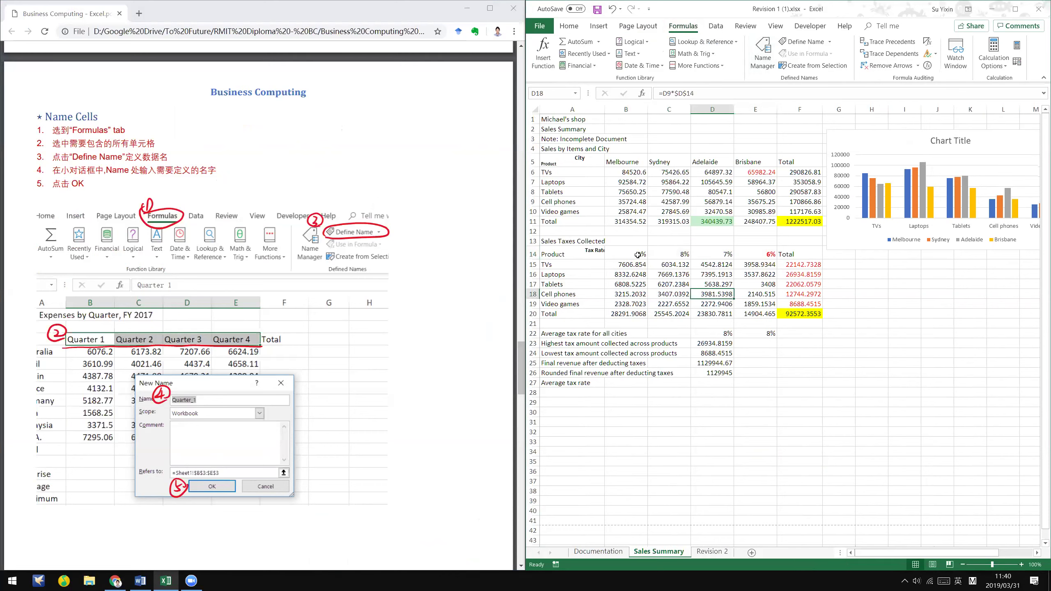
{"action": "key", "text": "shift+Right"}
{"action": "key", "text": "shift+Right"}
{"action": "key", "text": "shift+Right"}
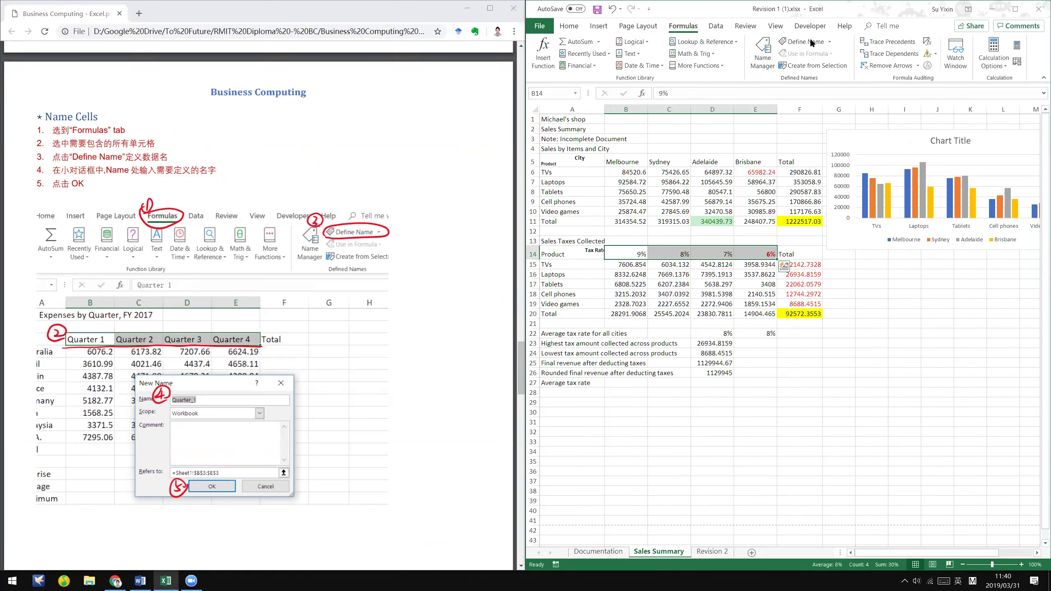
{"action": "key", "text": "alt+m"}
{"action": "key", "text": "m"}
{"action": "key", "text": "d"}
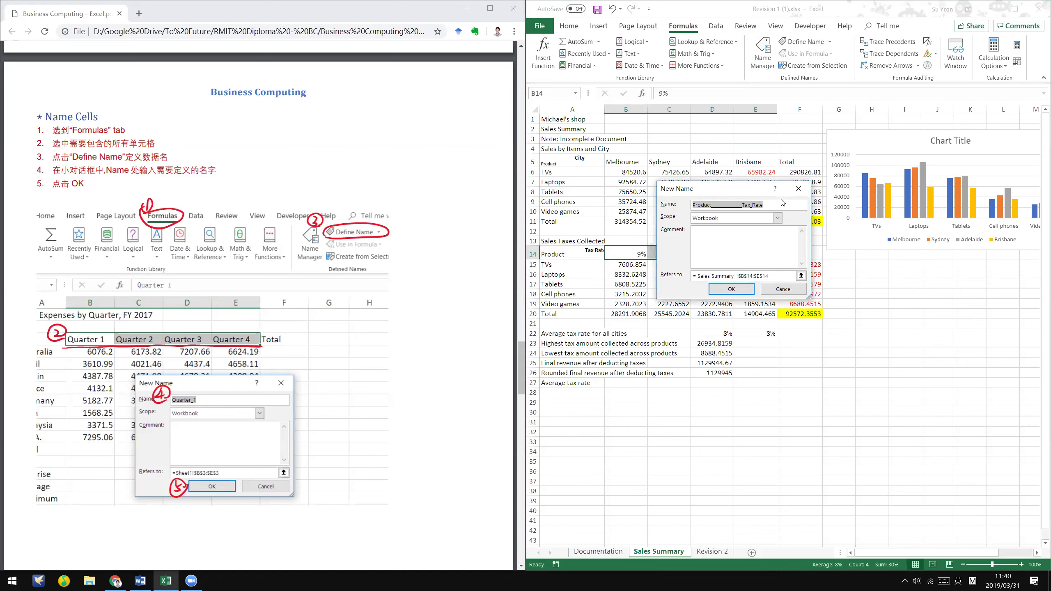
{"action": "type", "text": "TaxRate"}
{"action": "key", "text": "Return"}
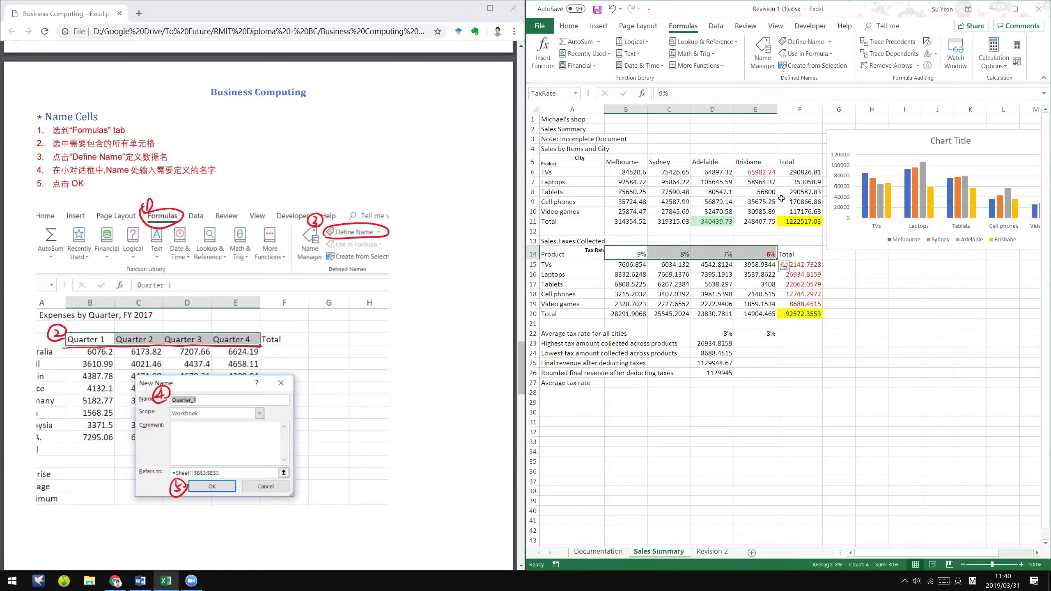
{"action": "left_click", "coordinate": [550, 93]}
{"action": "key", "text": "Return"}
- Inspect C17 and the rows 9–10 figures, then reselect B14:E14 to confirm the TaxRate name
{"action": "left_click", "coordinate": [673, 283]}
{"action": "left_click", "coordinate": [546, 89]}
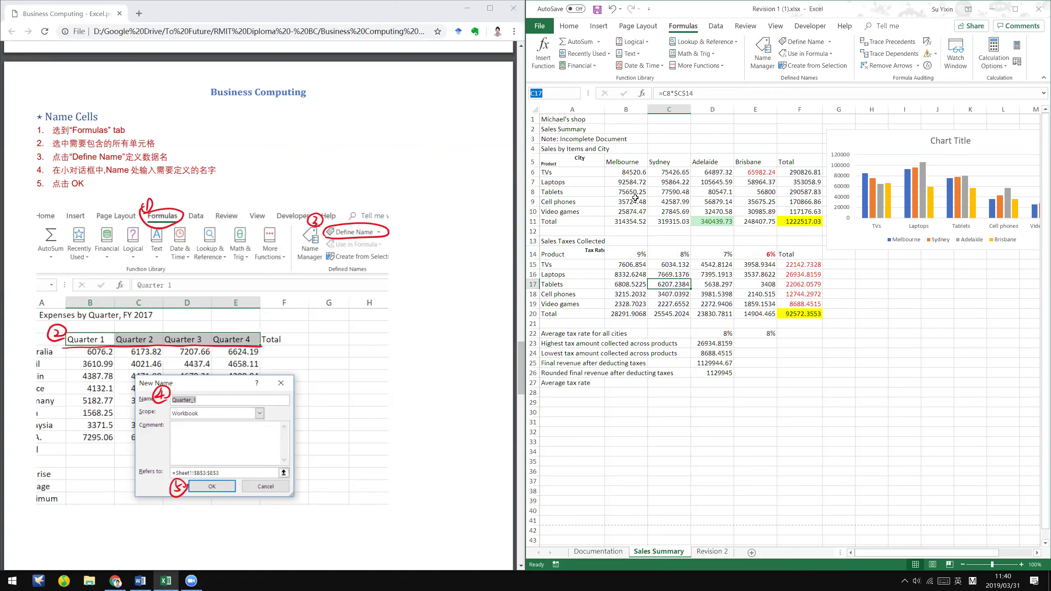
{"action": "left_click", "coordinate": [671, 202]}
{"action": "left_click_drag", "start_coordinate": [626, 201], "coordinate": [751, 202]}
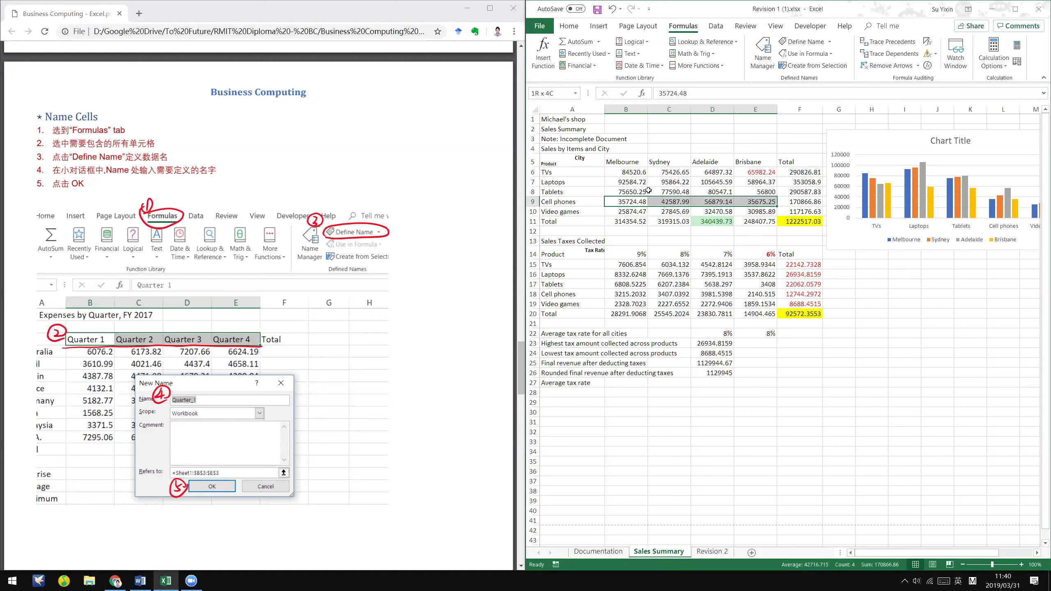
{"action": "left_click_drag", "start_coordinate": [636, 211], "coordinate": [750, 212]}
{"action": "left_click", "coordinate": [633, 256]}
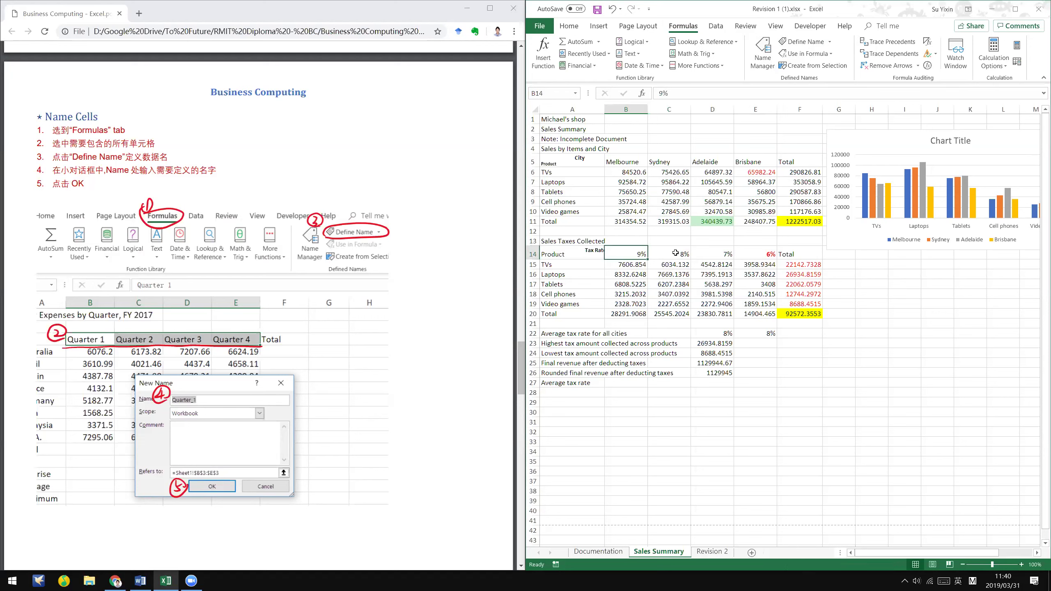
{"action": "key", "text": "shift+Right"}
{"action": "key", "text": "shift+Right"}
{"action": "key", "text": "shift+Right"}
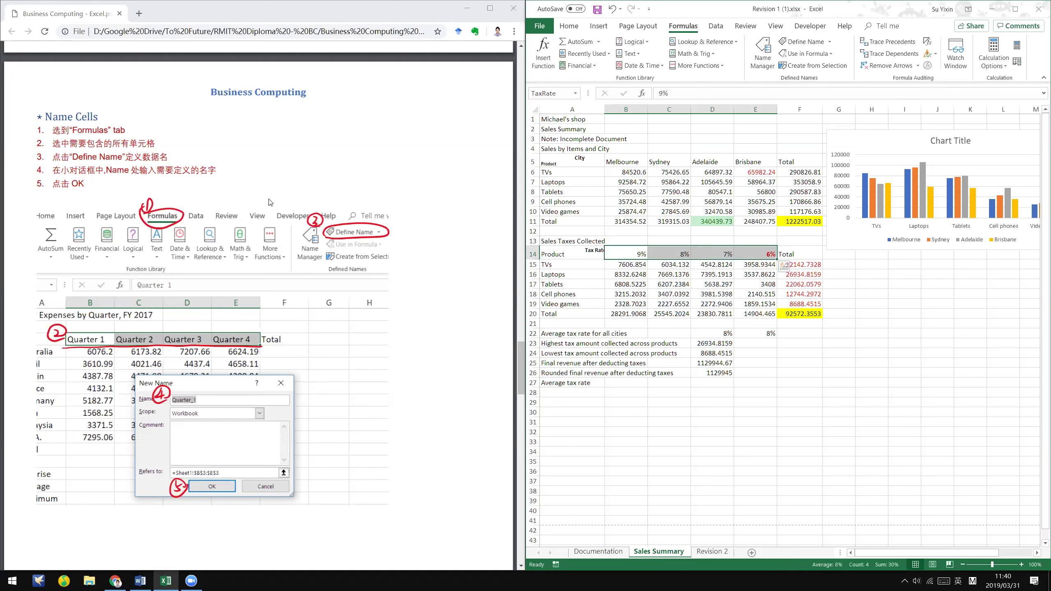
{"action": "left_click", "coordinate": [461, 31]}
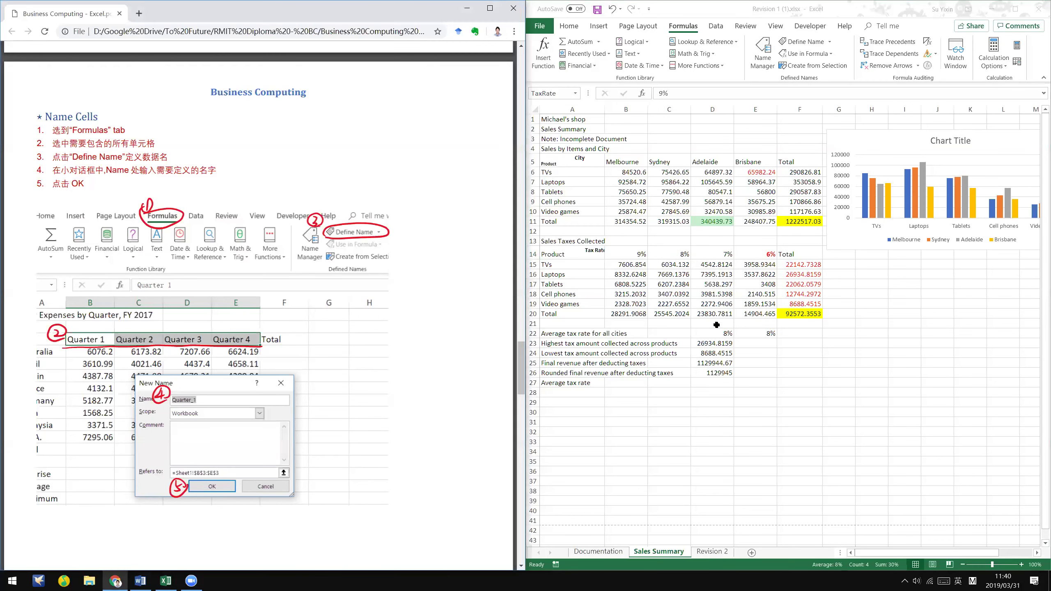
{"action": "left_click", "coordinate": [623, 333]}
- Shade the A22 label cell yellow
{"action": "key", "text": "Left"}
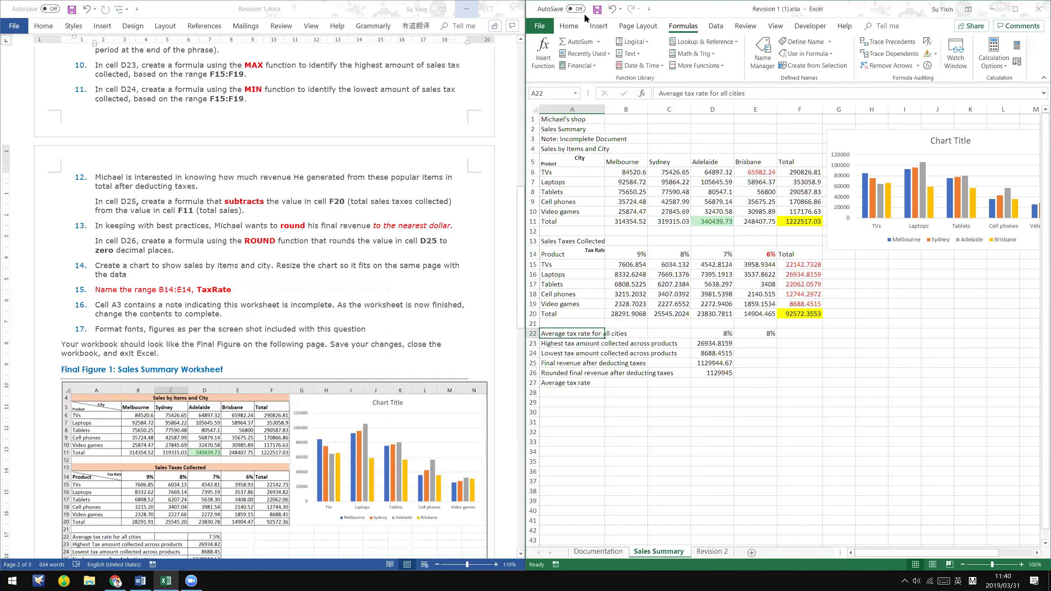
{"action": "scroll", "coordinate": [622, 38], "scroll_direction": "down", "scroll_amount": 1}
{"action": "scroll", "coordinate": [652, 67], "scroll_direction": "up", "scroll_amount": 3}
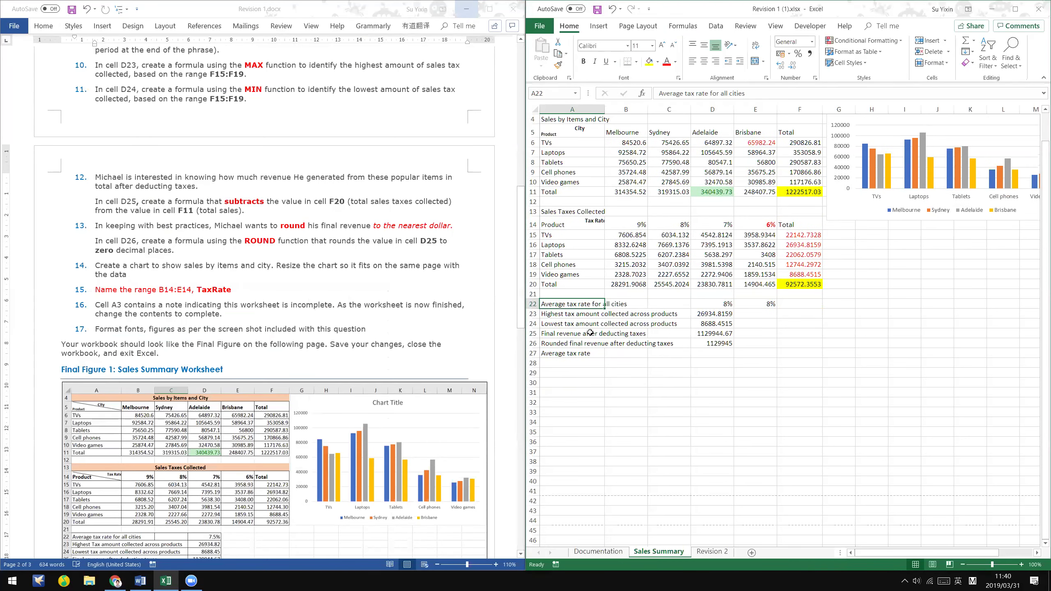
{"action": "key", "text": "F4"}
- Replace B14:E14 with the TaxRate name so E22 reads =AVERAGE(TaxRate)
{"action": "left_click", "coordinate": [767, 301]}
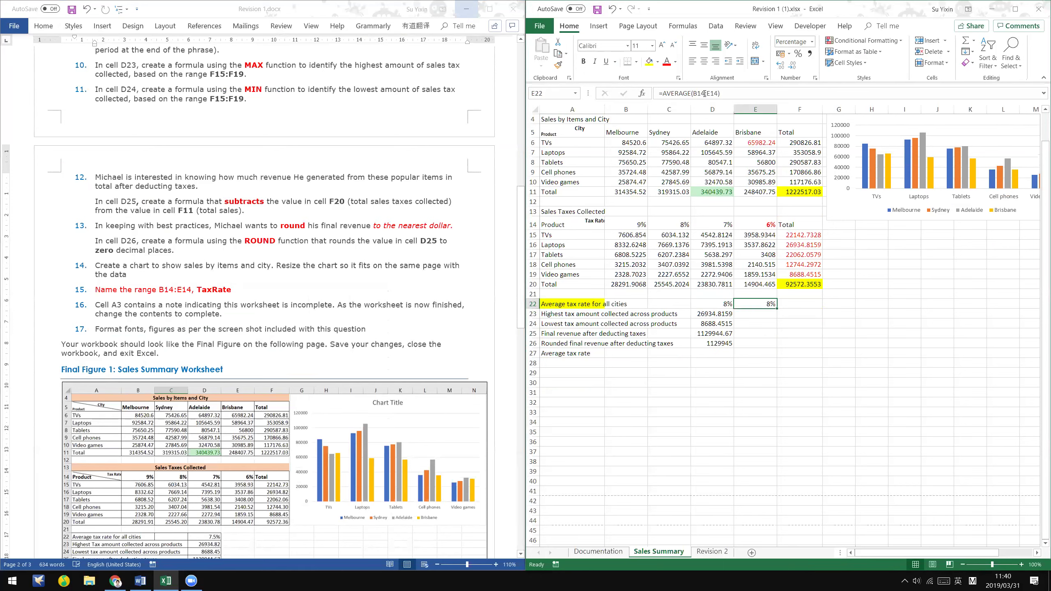
{"action": "double_click", "coordinate": [704, 94]}
{"action": "left_click", "coordinate": [696, 95], "text": "shift"}
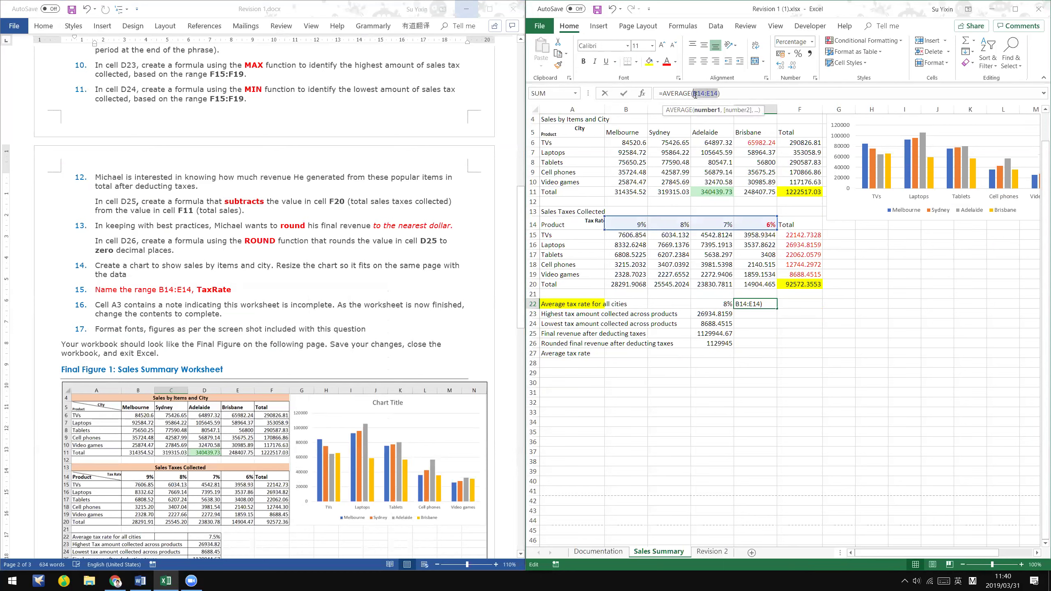
{"action": "type", "text": "tax"}
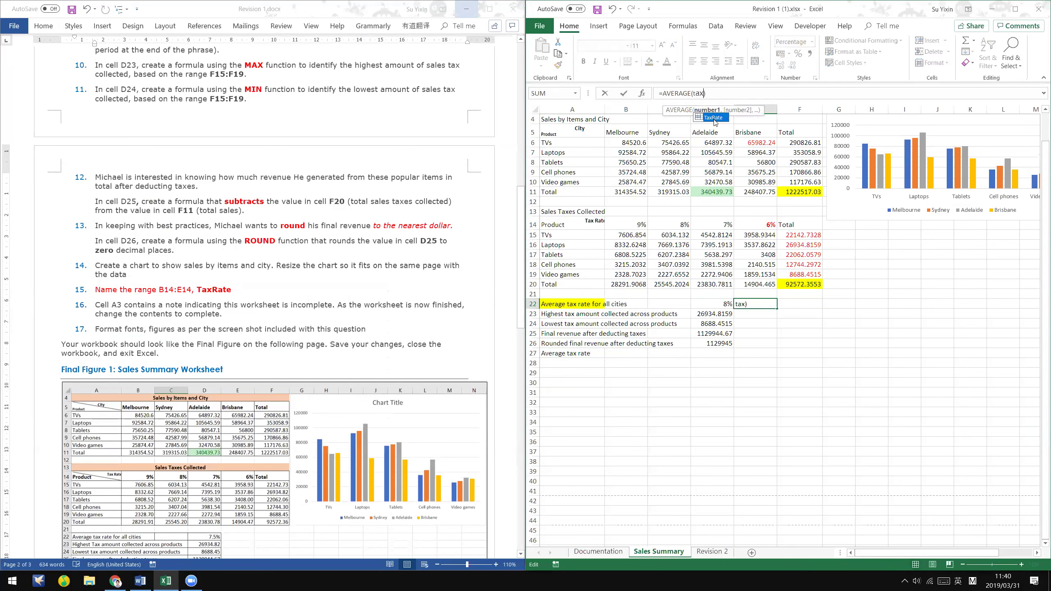
{"action": "double_click", "coordinate": [717, 117]}
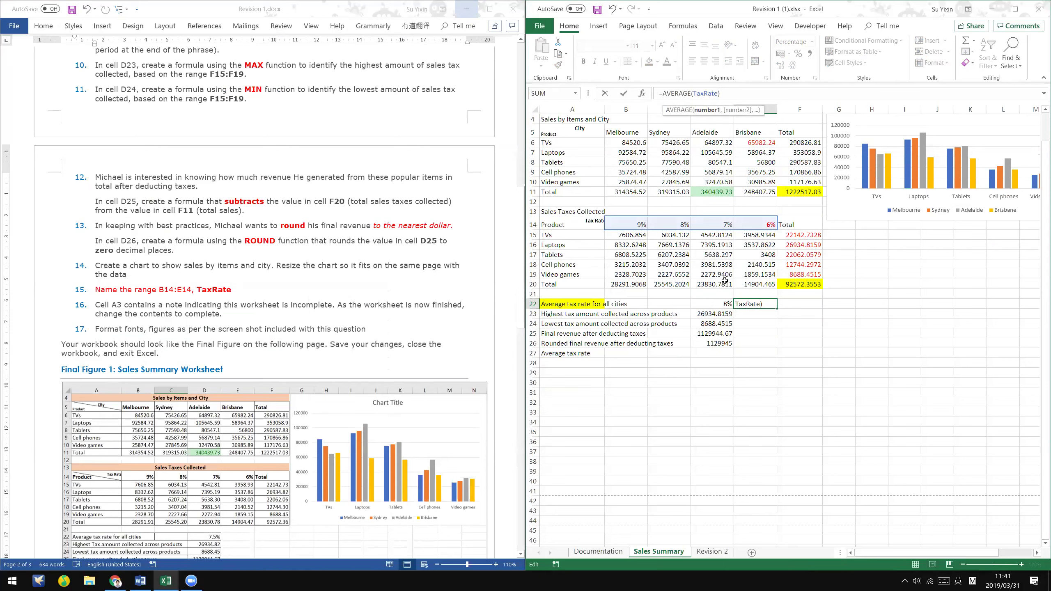
{"action": "key", "text": "ctrl+Return"}
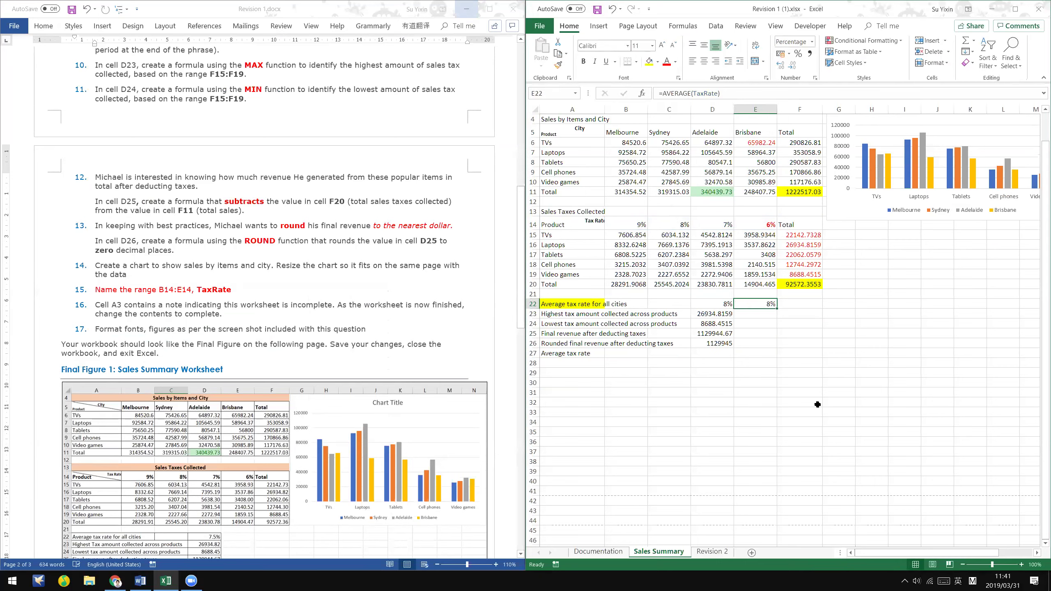
- Review the D22 and E22 formulas, then scroll the instructions document
{"action": "left_click", "coordinate": [731, 304]}
{"action": "key", "text": "Right"}
{"action": "left_click", "coordinate": [215, 272]}
{"action": "scroll", "coordinate": [102, 297], "scroll_direction": "down", "scroll_amount": 1}
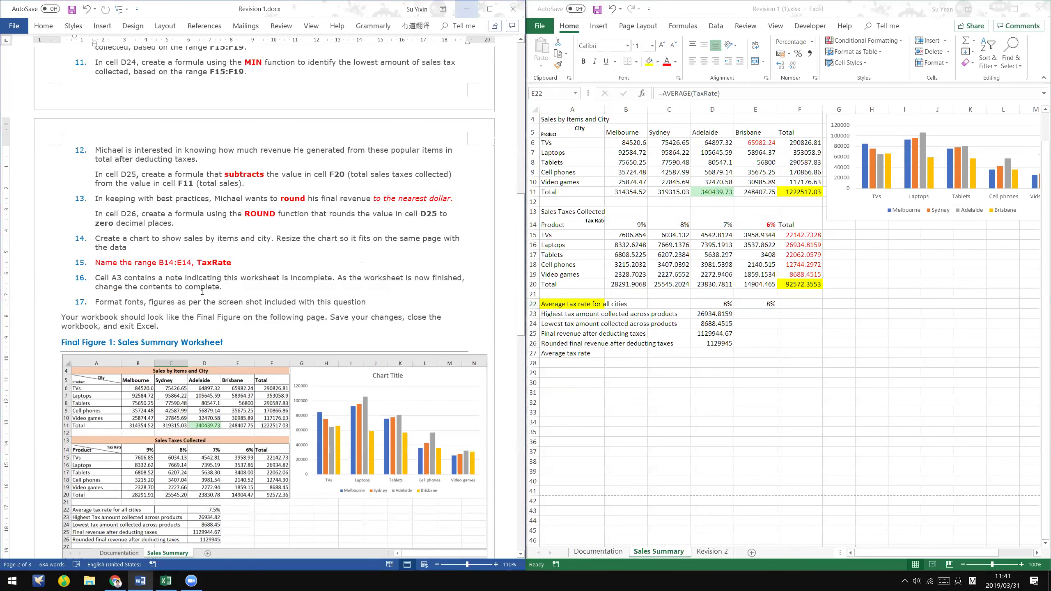
- Select the note cell A3; widen column A, then undo the widening
{"action": "left_click_drag", "start_coordinate": [202, 292], "coordinate": [95, 277]}
{"action": "scroll", "coordinate": [237, 285], "scroll_direction": "down", "scroll_amount": 1}
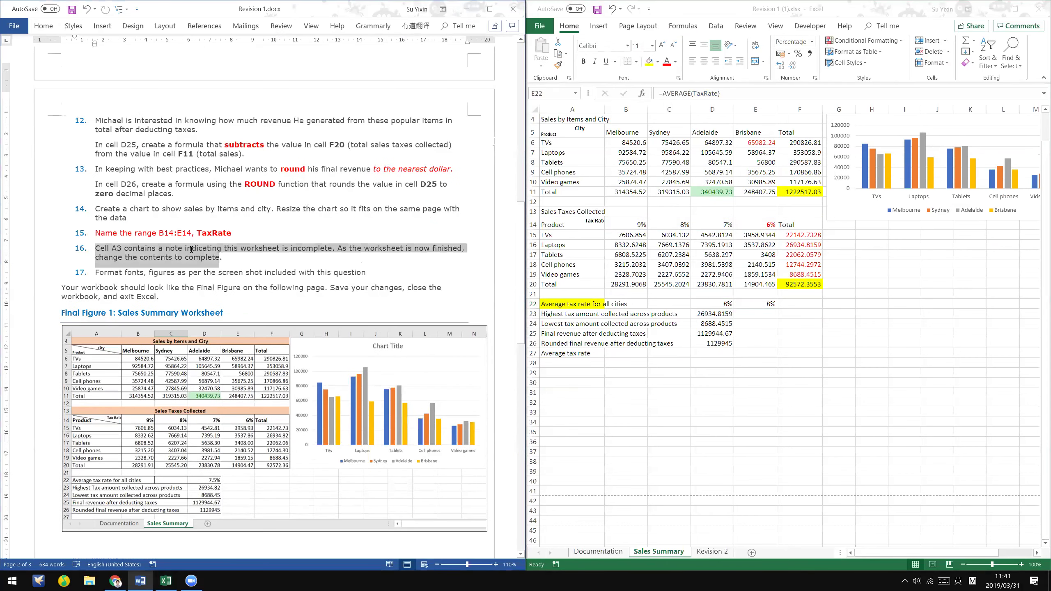
{"action": "scroll", "coordinate": [191, 249], "scroll_direction": "down", "scroll_amount": 1}
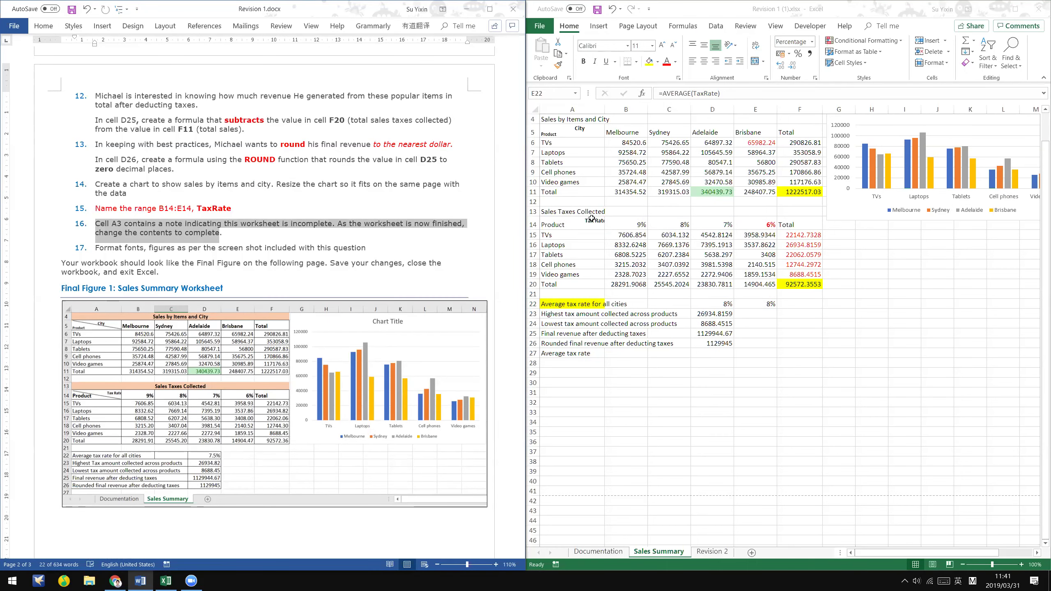
{"action": "scroll", "coordinate": [555, 136], "scroll_direction": "up", "scroll_amount": 1}
{"action": "left_click", "coordinate": [555, 135]}
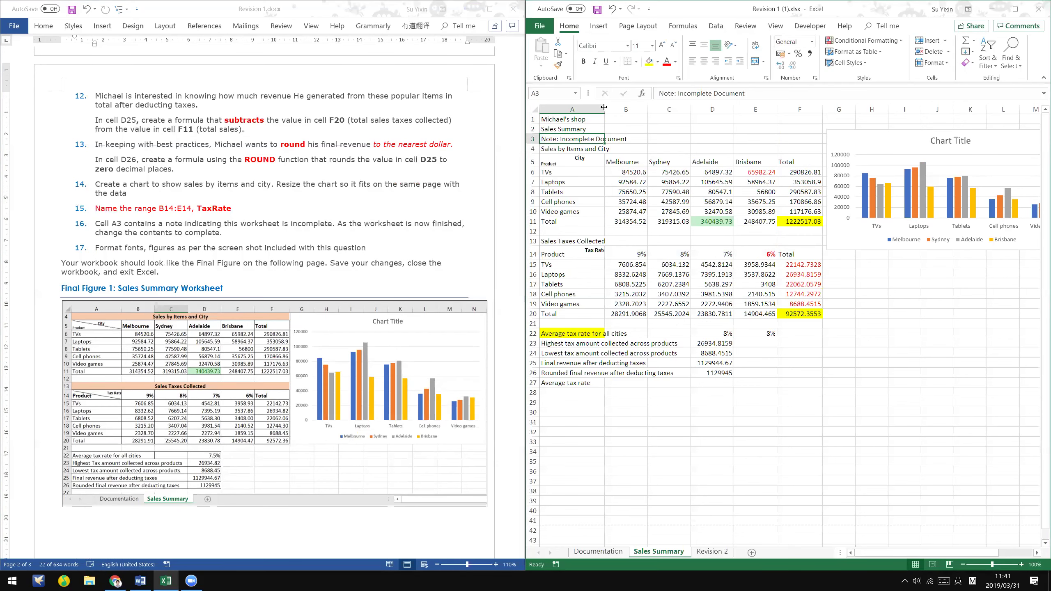
{"action": "left_click_drag", "start_coordinate": [695, 150], "coordinate": [683, 111]}
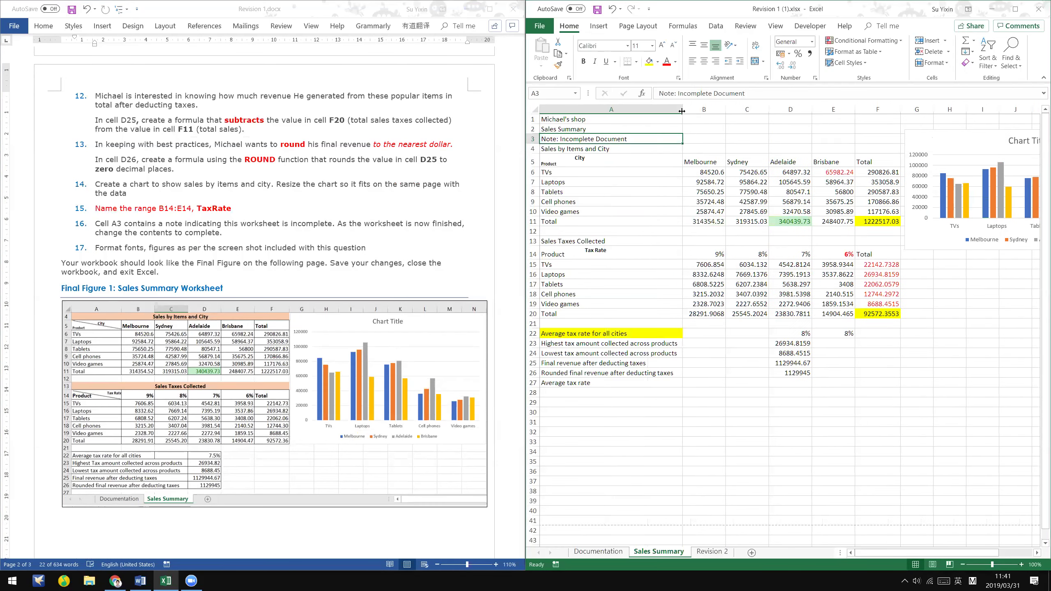
{"action": "key", "text": "ctrl+z"}
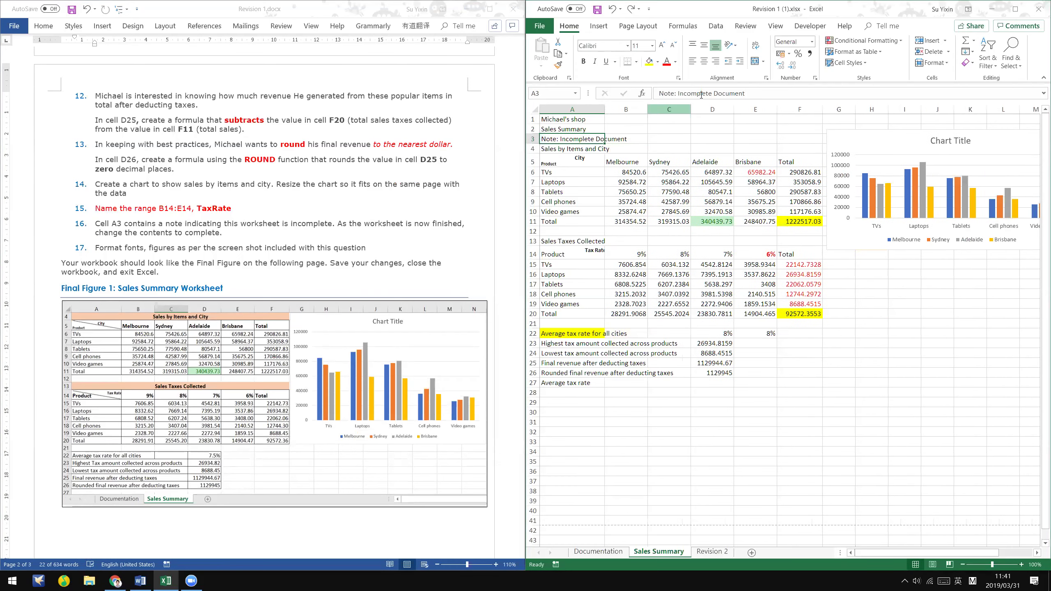
- Change 'Incomplete' to 'Complete' in the A3 note
{"action": "left_click", "coordinate": [683, 90]}
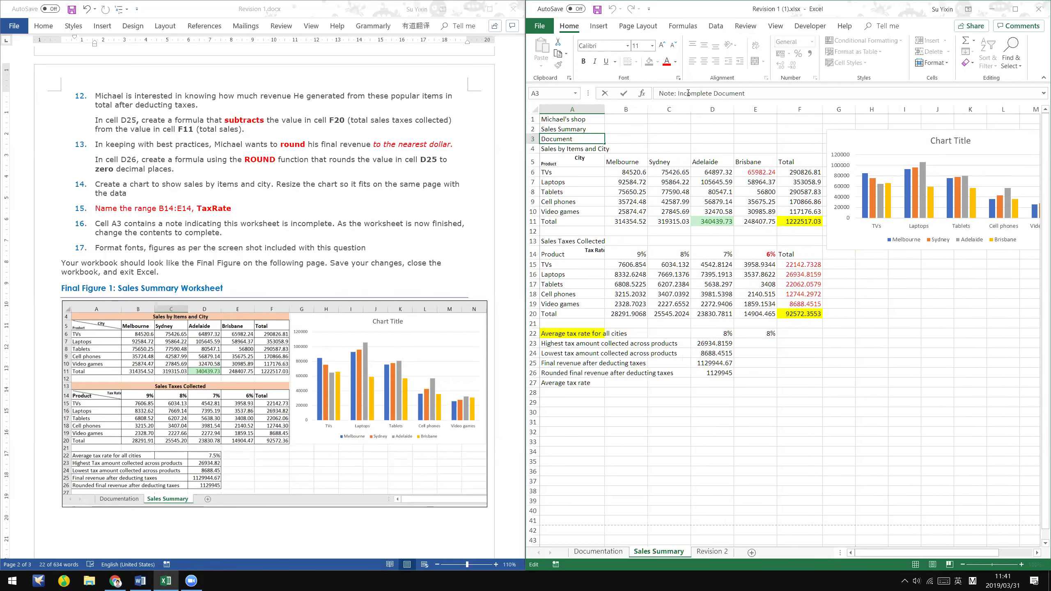
{"action": "key", "text": "Delete"}
{"action": "key", "text": "Delete"}
{"action": "key", "text": "Delete"}
{"action": "type", "text": "C"}
{"action": "key", "text": "ctrl+Return"}
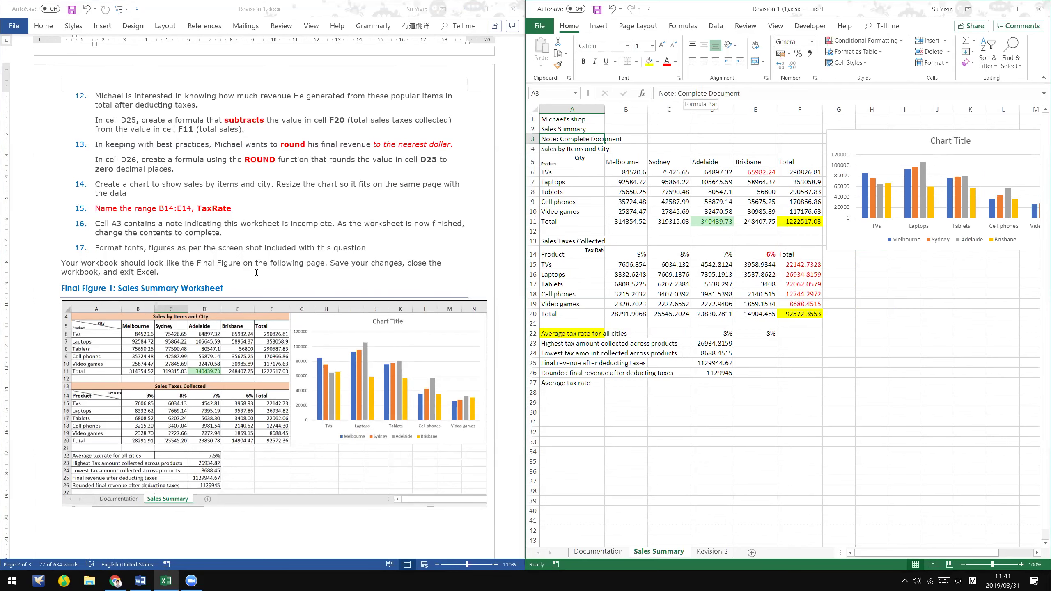
- Review the instructions and Final Figure, then select the whole Excel worksheet
{"action": "left_click_drag", "start_coordinate": [96, 224], "coordinate": [219, 232]}
{"action": "scroll", "coordinate": [235, 250], "scroll_direction": "down", "scroll_amount": 1}
{"action": "left_click", "coordinate": [235, 250]}
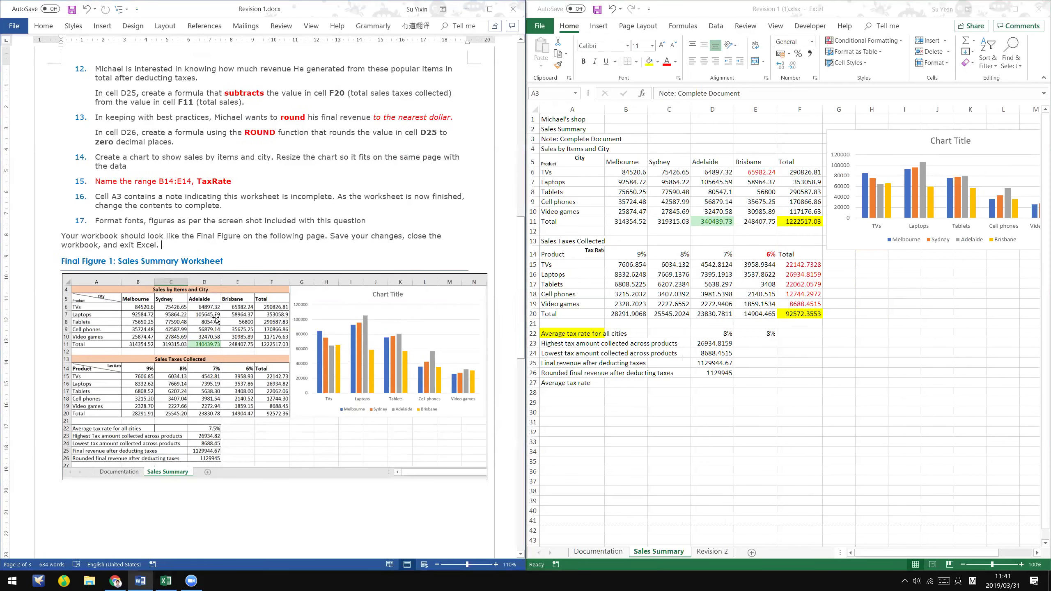
{"action": "left_click", "coordinate": [237, 272]}
{"action": "scroll", "coordinate": [330, 218], "scroll_direction": "down", "scroll_amount": 1}
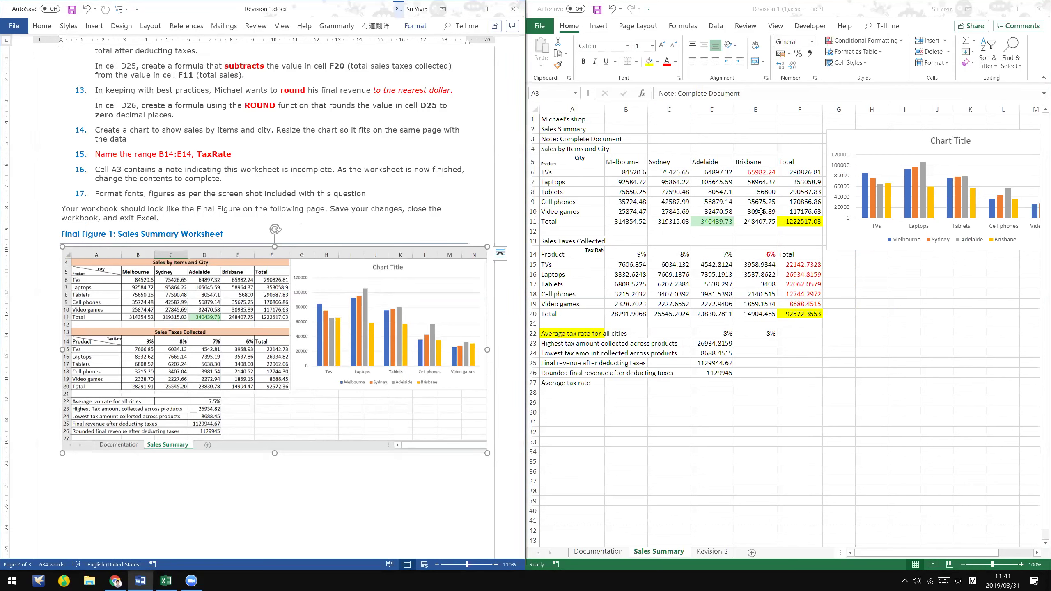
{"action": "key", "text": "alt+Tab"}
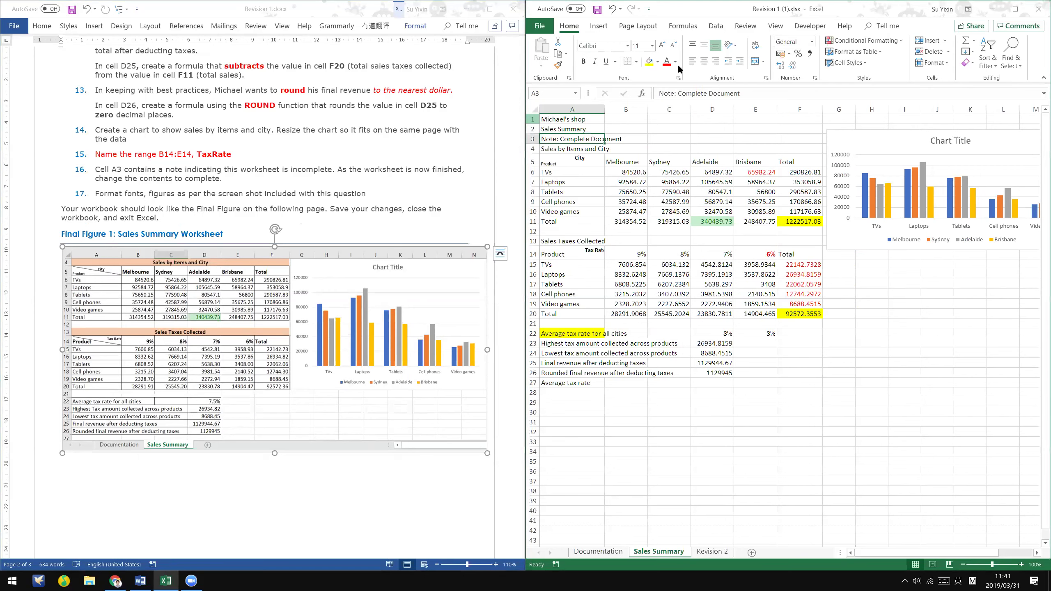
{"action": "key", "text": "ctrl+a"}
{"action": "key", "text": "ctrl+a"}
- Set all sheet text to Automatic font colour and remove every fill colour
{"action": "left_click", "coordinate": [675, 61]}
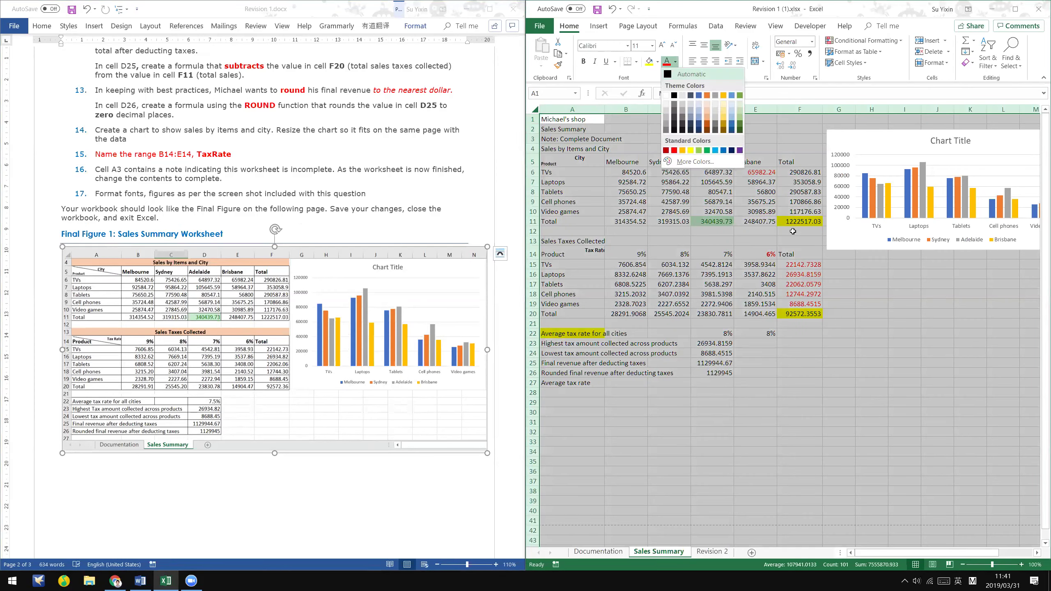
{"action": "left_click", "coordinate": [692, 74]}
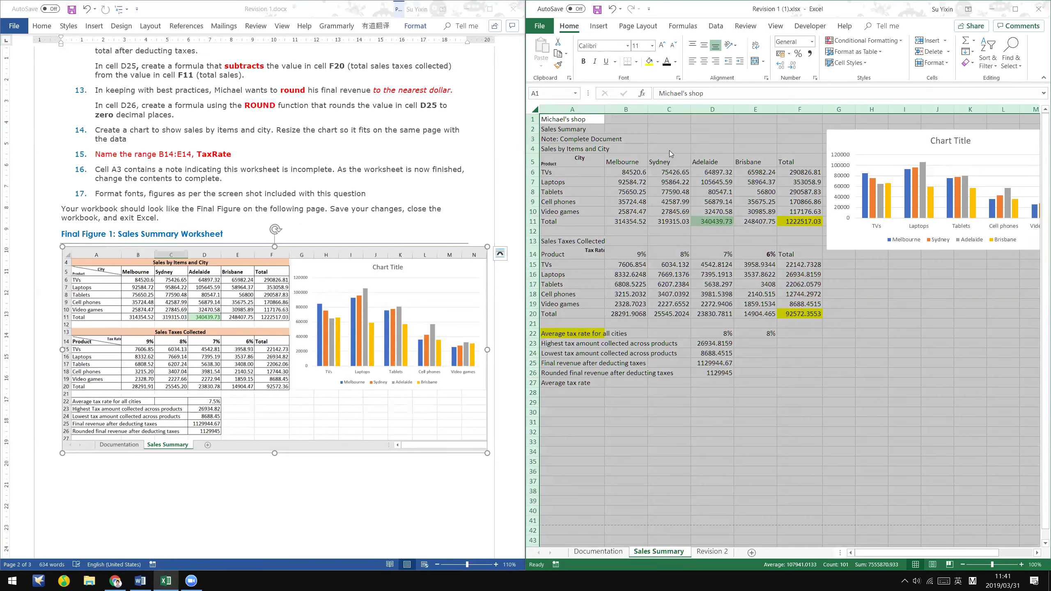
{"action": "left_click", "coordinate": [719, 252]}
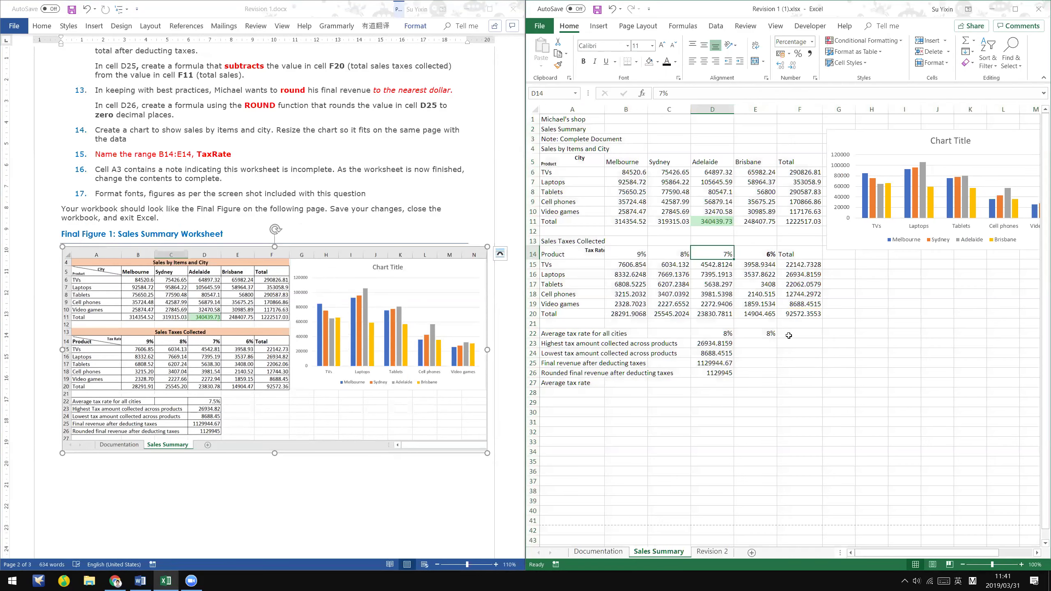
- Clear the TaxRate average formula from E22
{"action": "left_click", "coordinate": [789, 336]}
{"action": "left_click", "coordinate": [766, 337]}
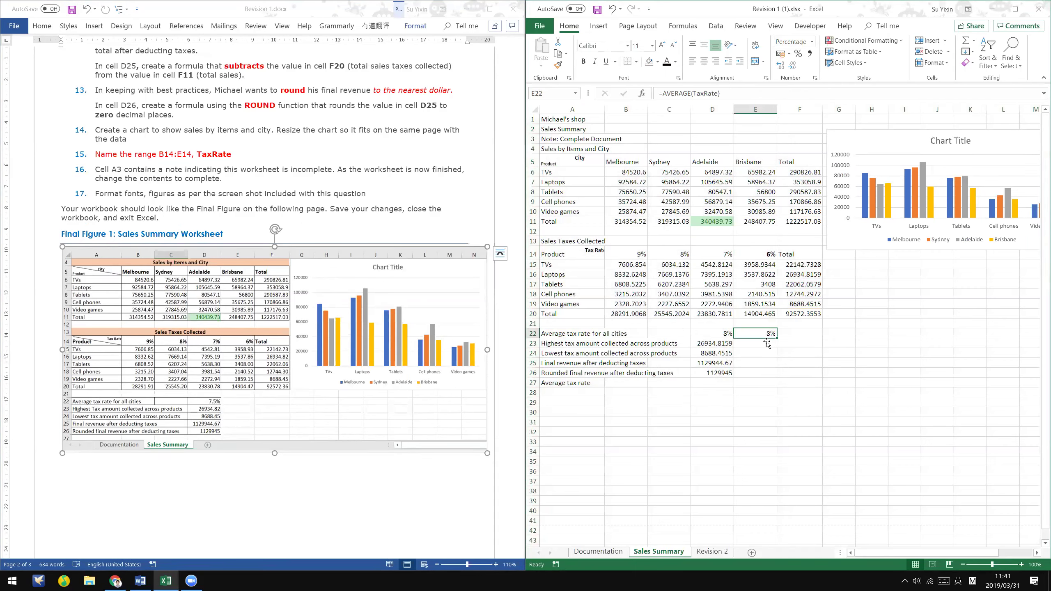
{"action": "key", "text": "Delete"}
- Select the title range A4:F4
{"action": "left_click", "coordinate": [752, 254]}
{"action": "left_click", "coordinate": [889, 396]}
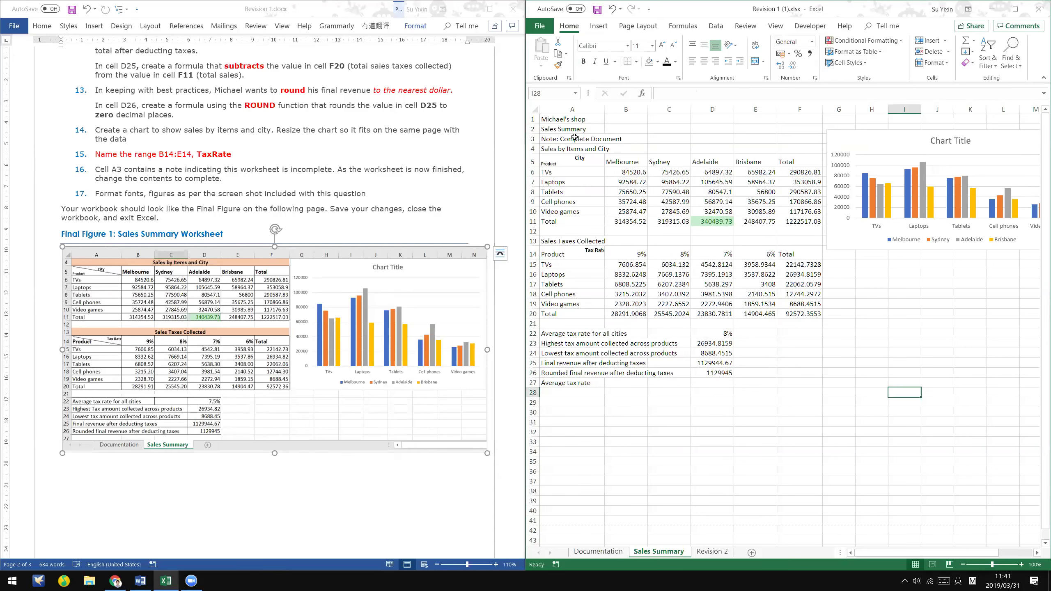
{"action": "scroll", "coordinate": [574, 137], "scroll_direction": "down", "scroll_amount": 1}
{"action": "left_click", "coordinate": [563, 120]}
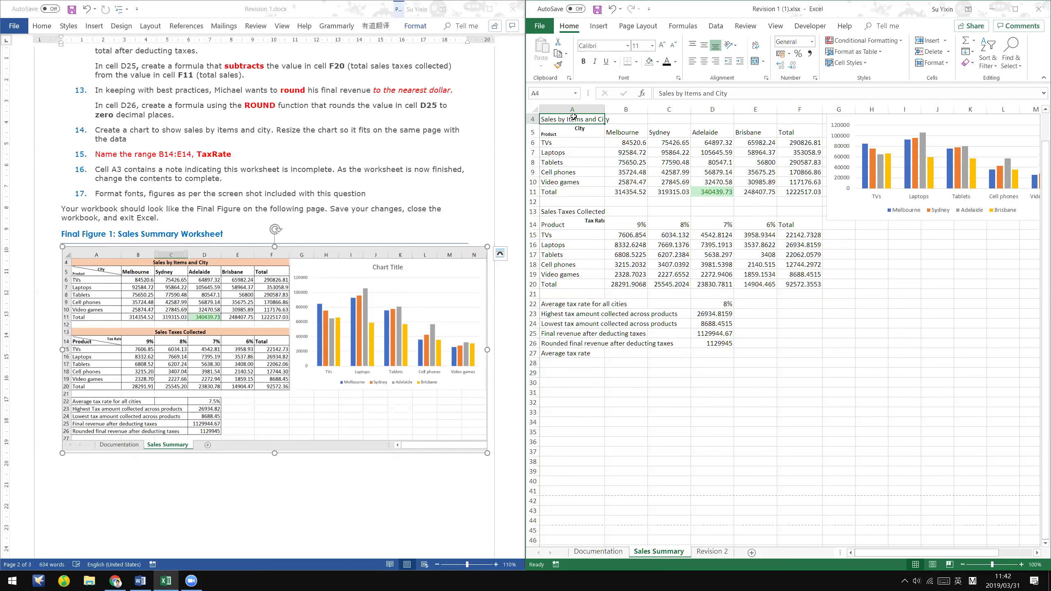
{"action": "left_click", "coordinate": [809, 119], "text": "shift"}
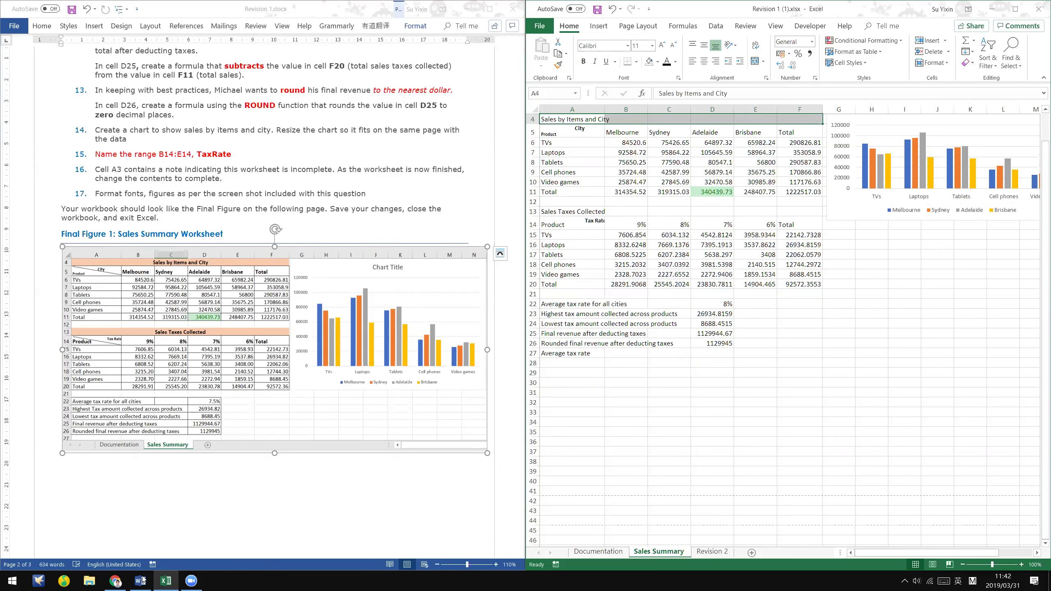
- Scroll the PDF notes to the Merge & Center guidance, then select cell A4 in Excel
{"action": "left_click", "coordinate": [116, 581]}
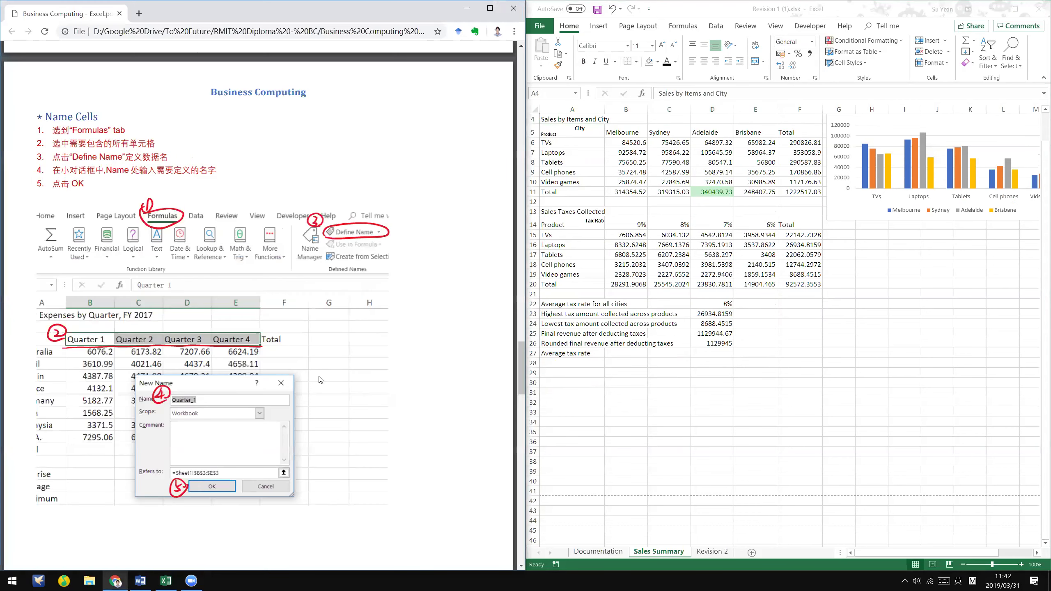
{"action": "scroll", "coordinate": [318, 380], "scroll_direction": "down", "scroll_amount": 6}
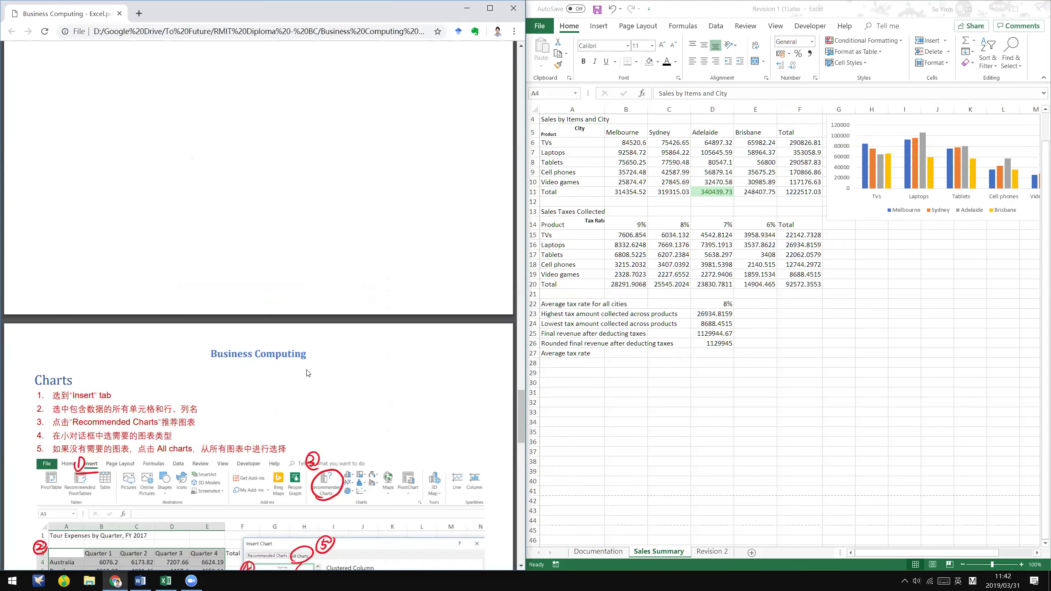
{"action": "scroll", "coordinate": [308, 373], "scroll_direction": "down", "scroll_amount": 10}
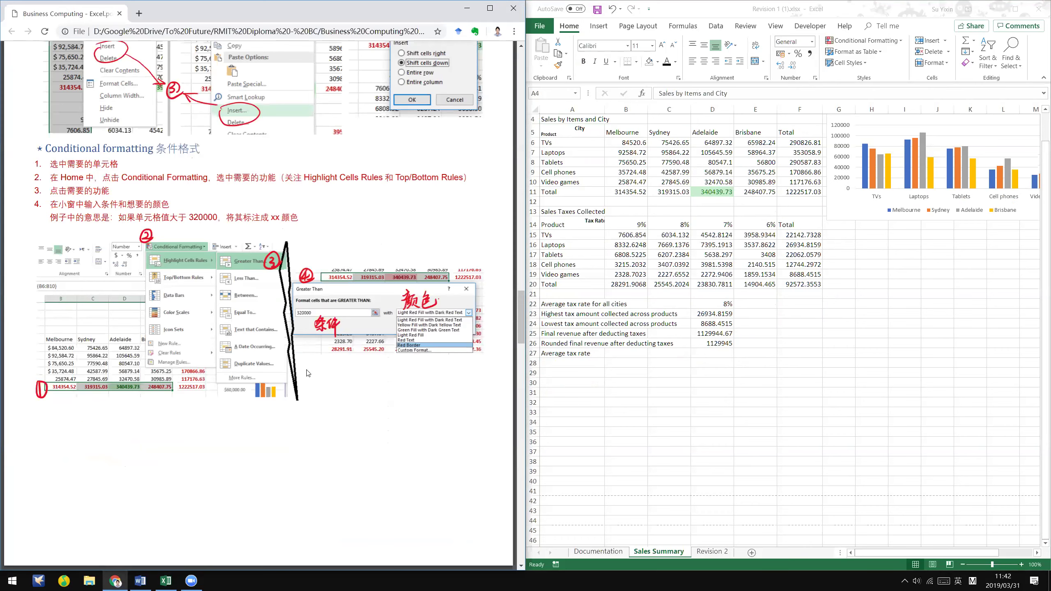
{"action": "scroll", "coordinate": [309, 374], "scroll_direction": "up", "scroll_amount": 2}
{"action": "scroll", "coordinate": [308, 373], "scroll_direction": "up", "scroll_amount": 10}
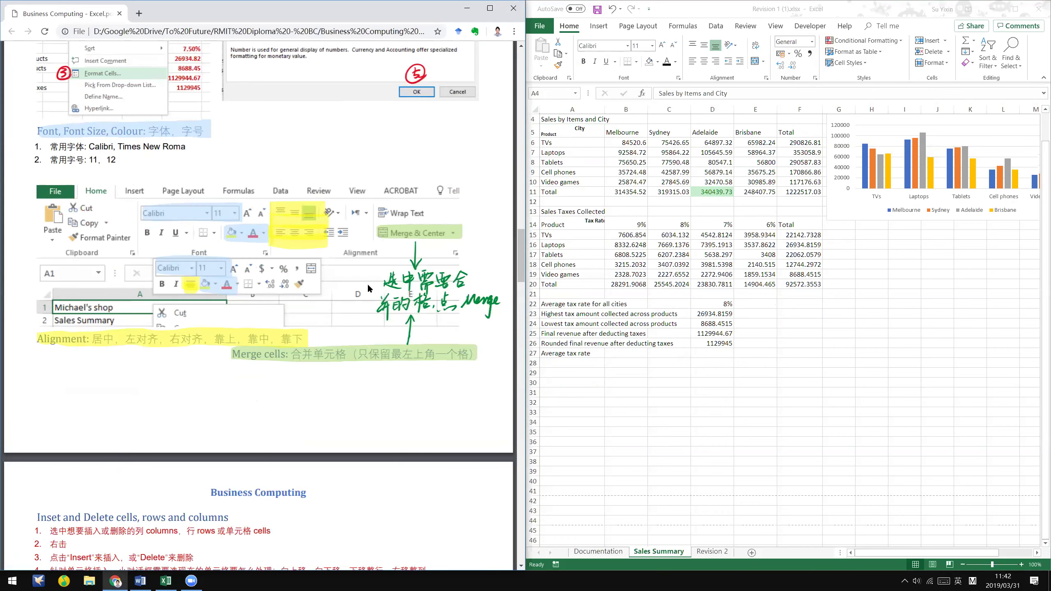
{"action": "scroll", "coordinate": [367, 283], "scroll_direction": "up", "scroll_amount": 2}
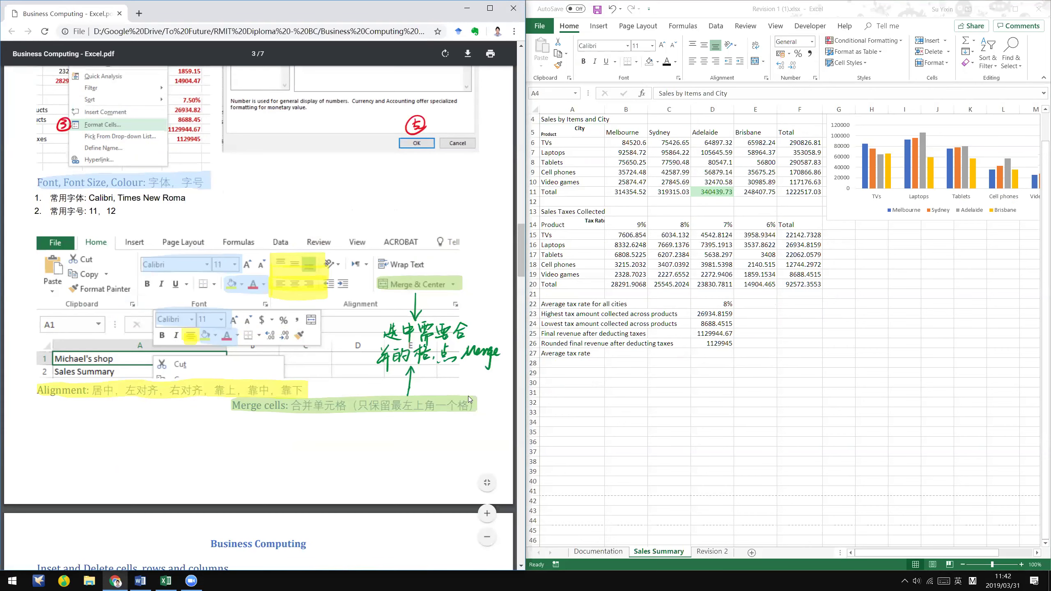
{"action": "scroll", "coordinate": [272, 508], "scroll_direction": "up", "scroll_amount": 2}
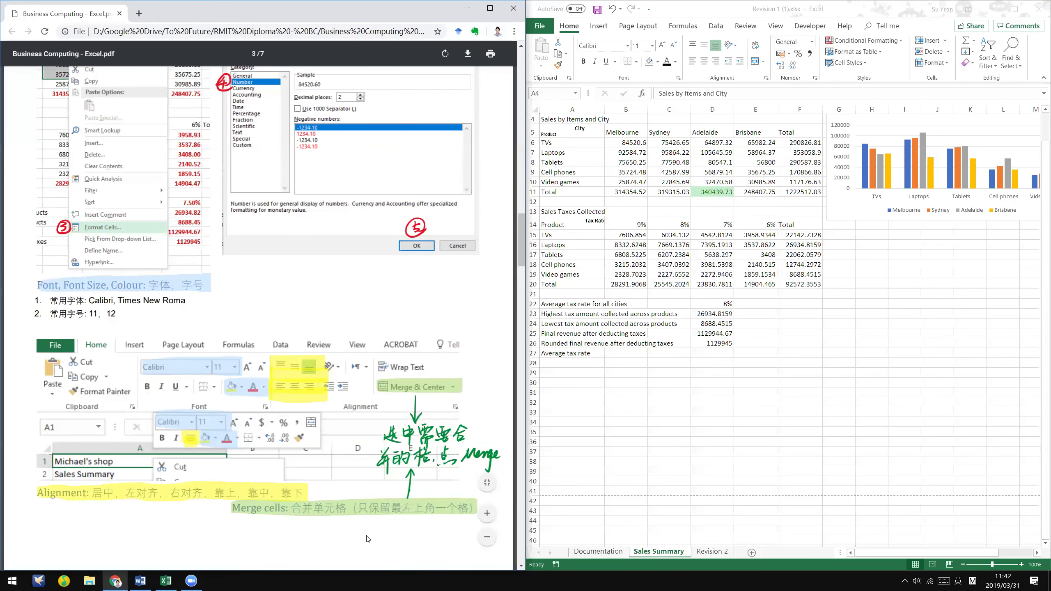
{"action": "left_click", "coordinate": [740, 194]}
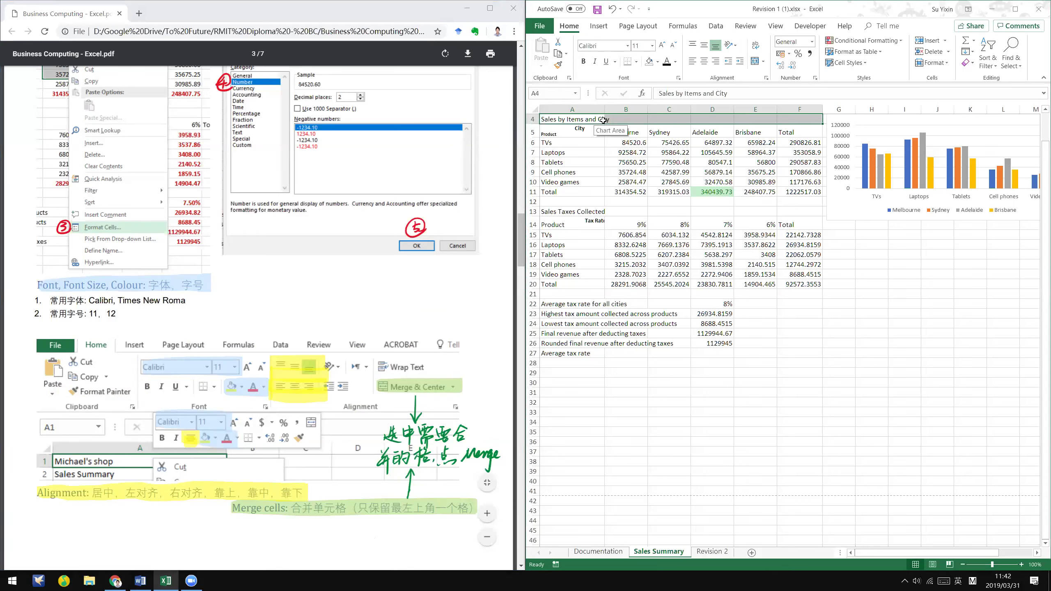
{"action": "left_click", "coordinate": [603, 120]}
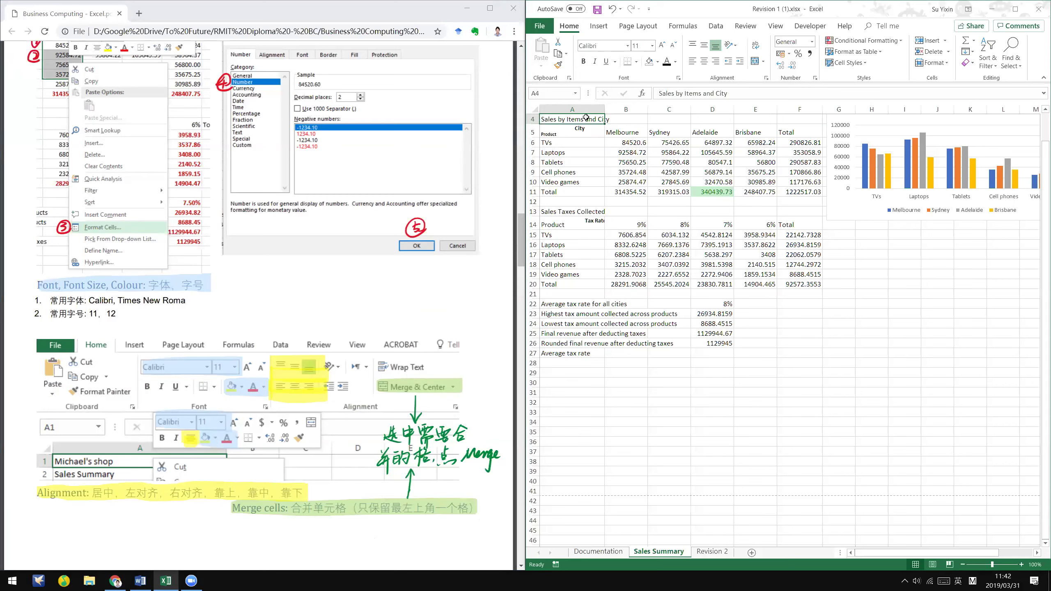
- Merge and centre 'Sales by Items and City' across A4:F4 and make it bold
{"action": "left_click_drag", "start_coordinate": [582, 119], "coordinate": [763, 87]}
{"action": "left_click", "coordinate": [763, 63]}
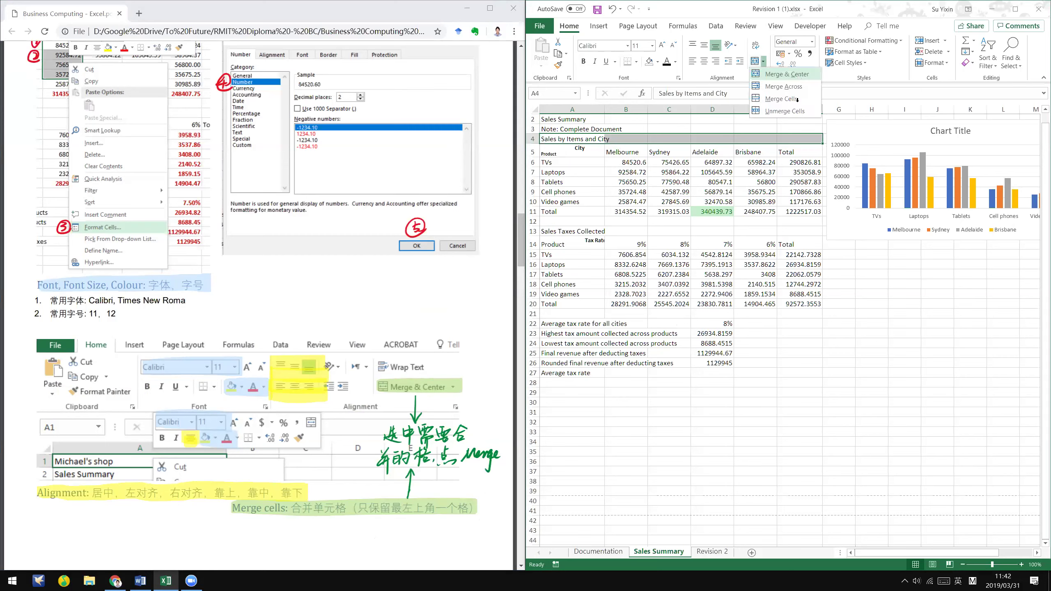
{"action": "left_click", "coordinate": [786, 74]}
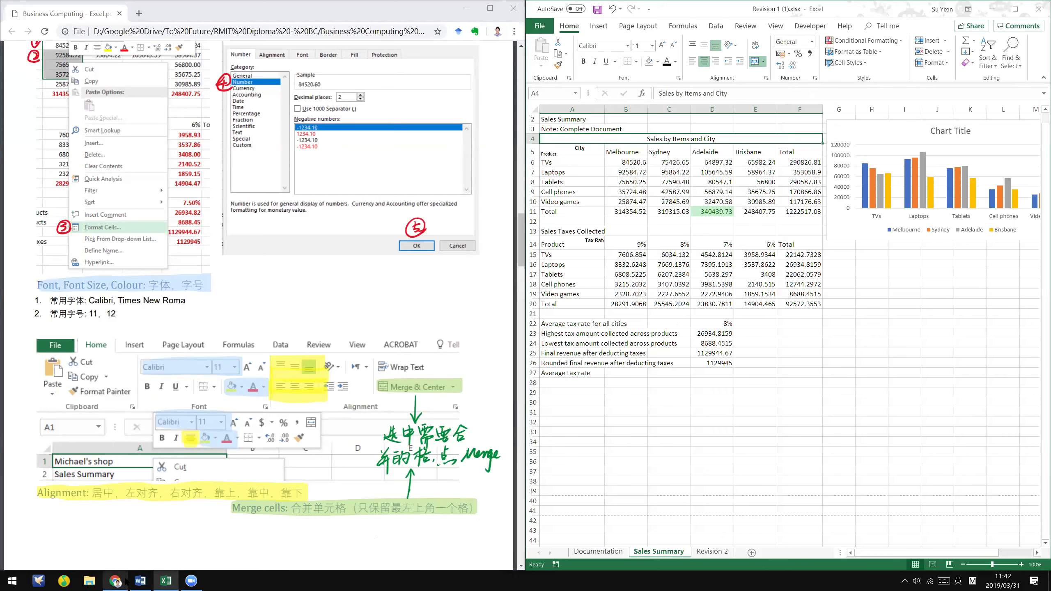
{"action": "key", "text": "alt+Tab"}
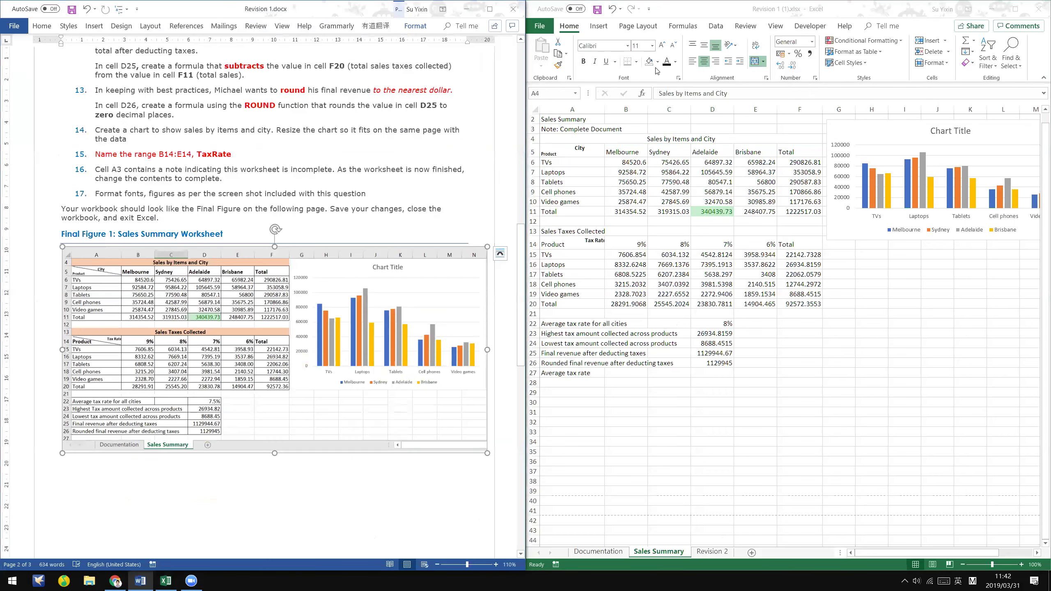
{"action": "left_click", "coordinate": [679, 140]}
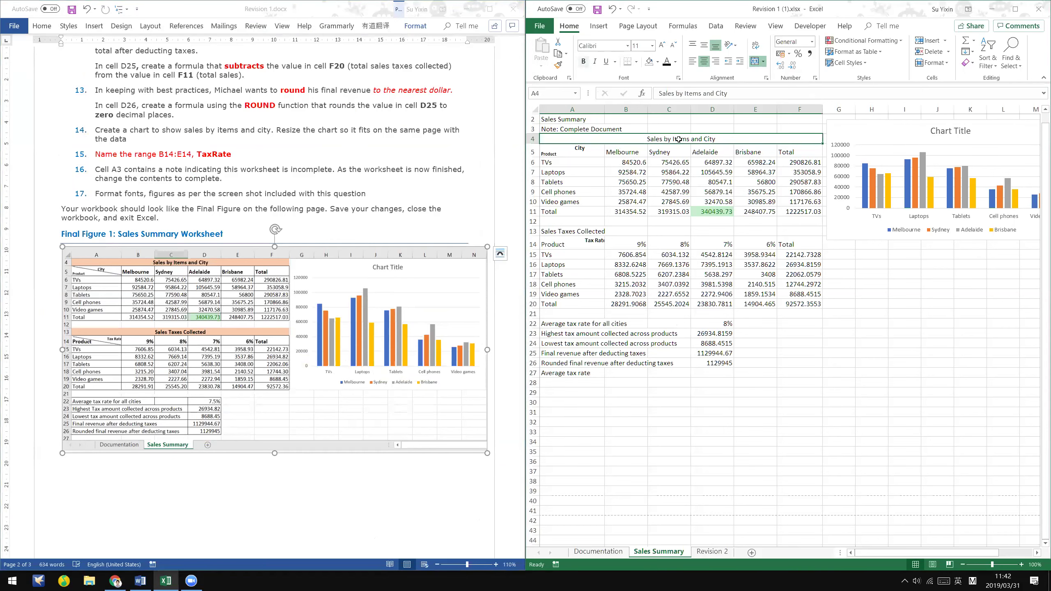
{"action": "left_click", "coordinate": [584, 61]}
{"action": "key", "text": "alt+Tab"}
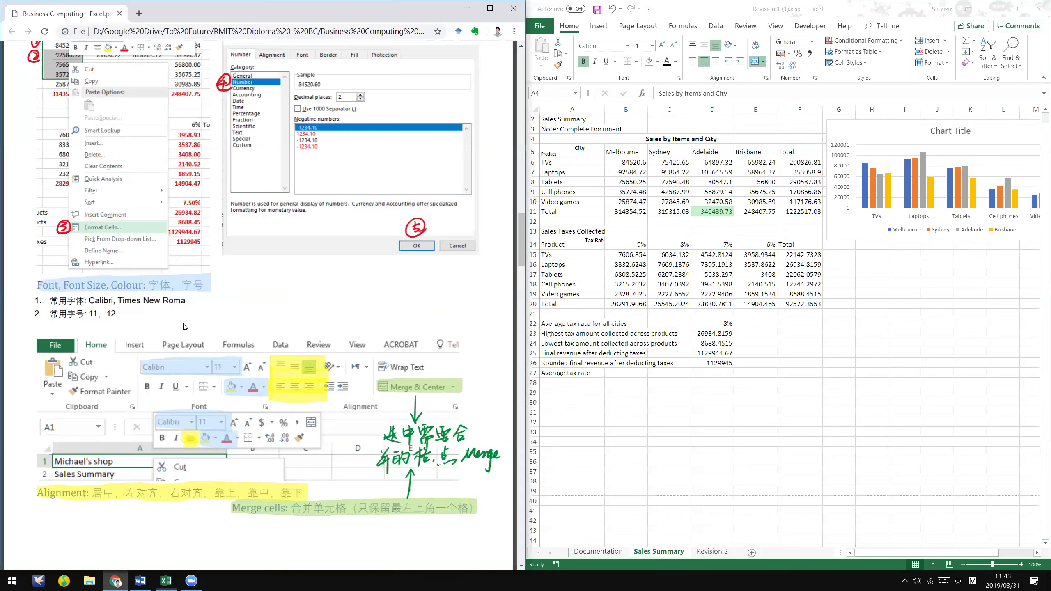
- Check the title's font and font size
{"action": "scroll", "coordinate": [208, 345], "scroll_direction": "down", "scroll_amount": 3}
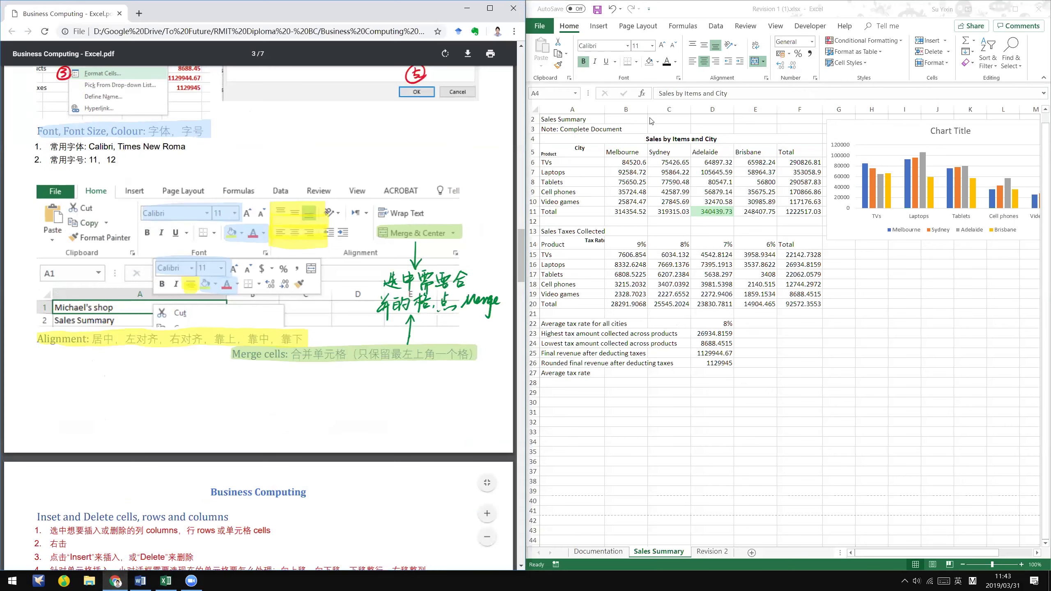
{"action": "key", "text": "alt+Tab"}
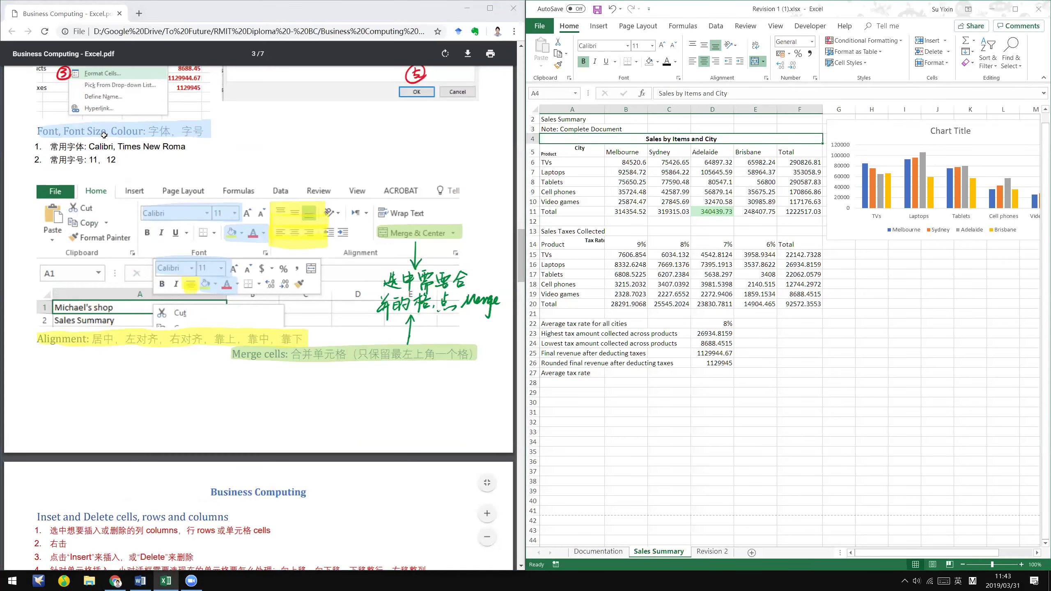
{"action": "left_click", "coordinate": [612, 47]}
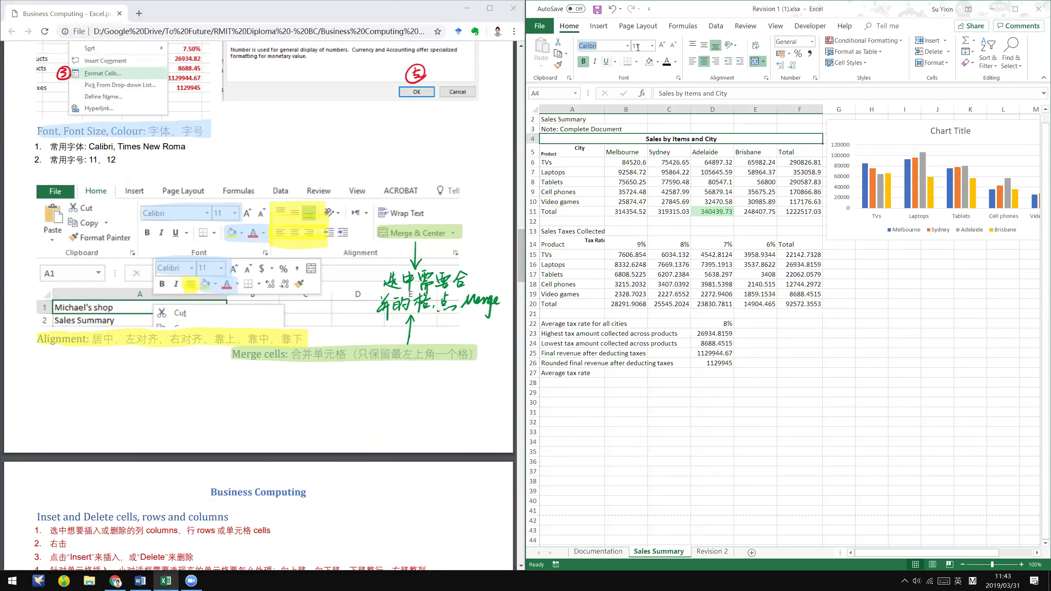
{"action": "key", "text": "Tab"}
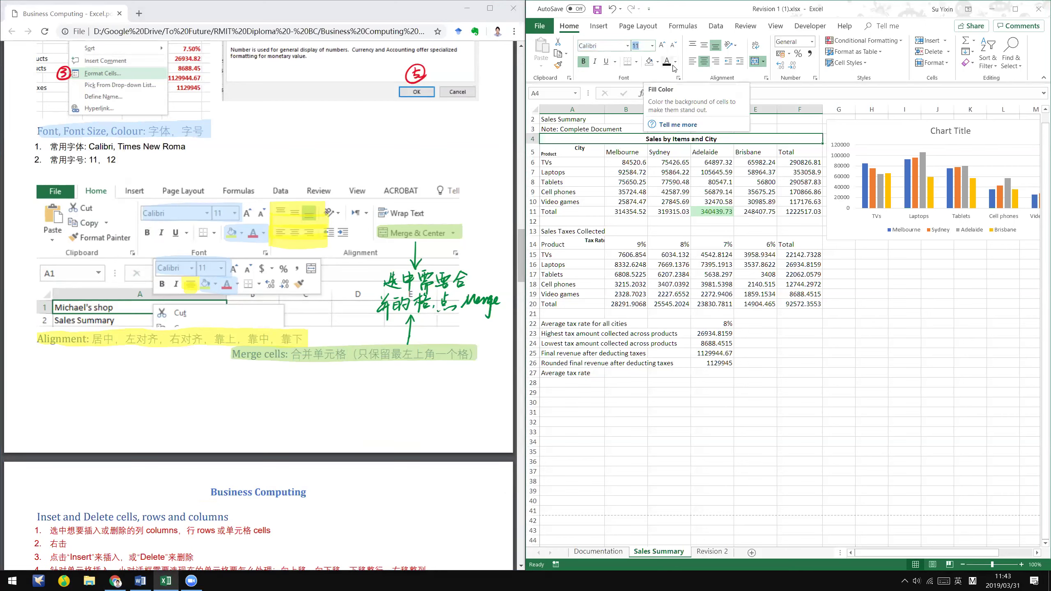
- Try dark red text and yellow fill on the title, then set text back to black
{"action": "left_click", "coordinate": [674, 63]}
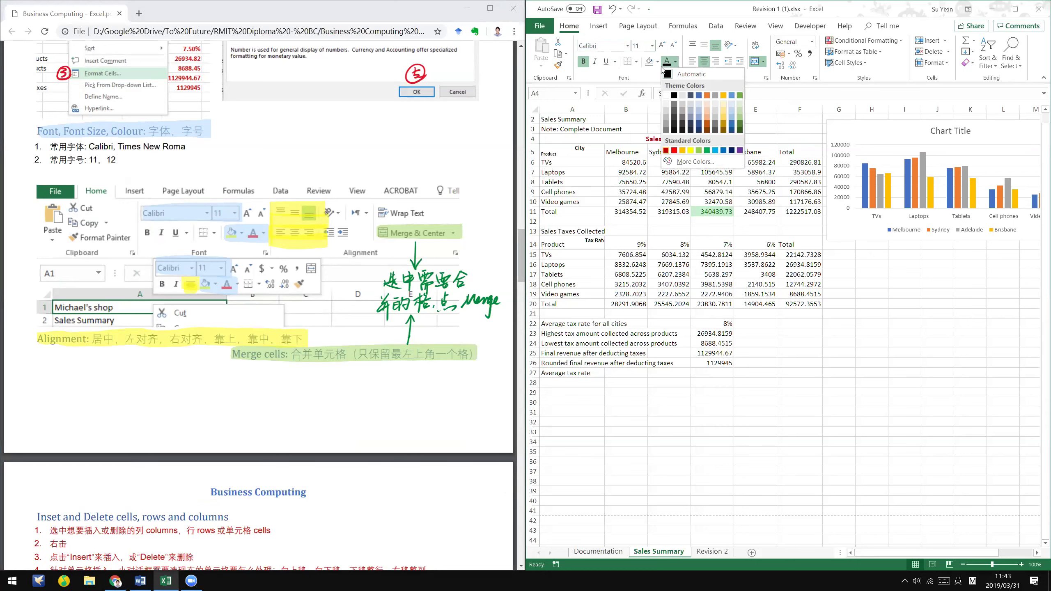
{"action": "left_click", "coordinate": [666, 150]}
{"action": "left_click", "coordinate": [658, 62]}
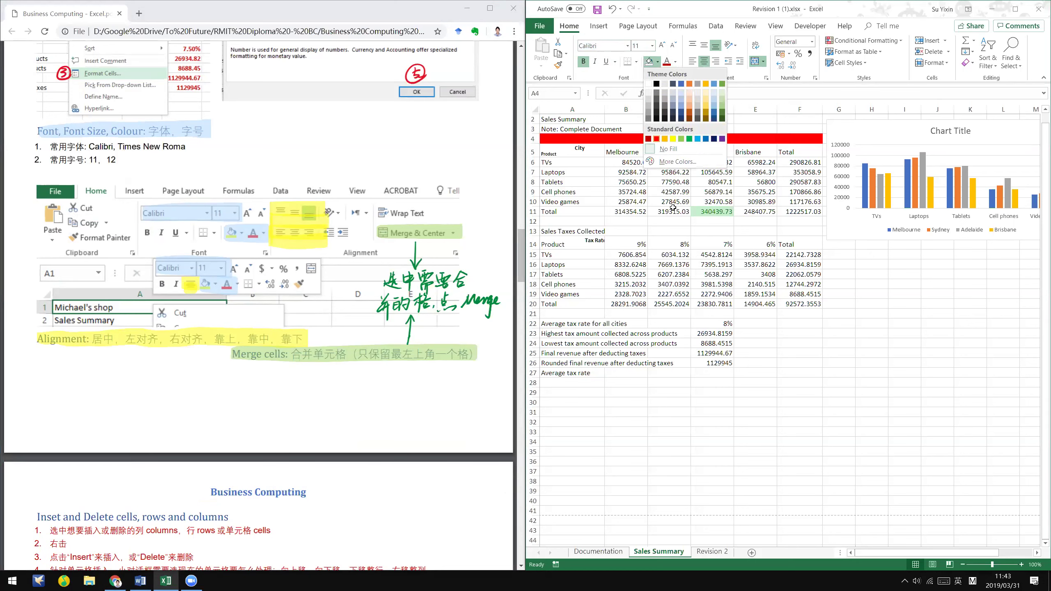
{"action": "left_click", "coordinate": [681, 137]}
{"action": "left_click", "coordinate": [675, 63]}
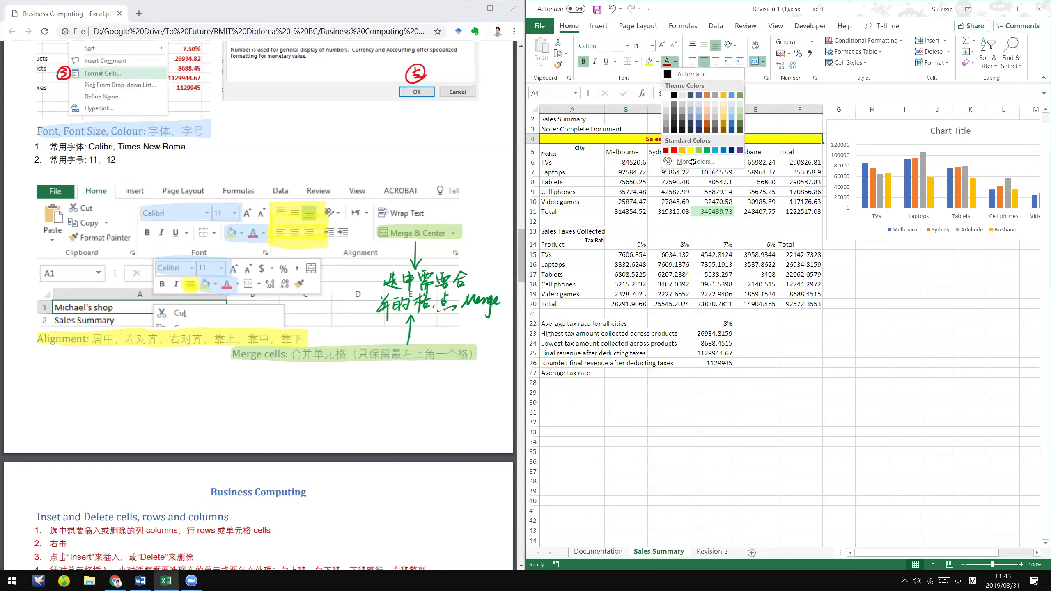
{"action": "left_click", "coordinate": [686, 74]}
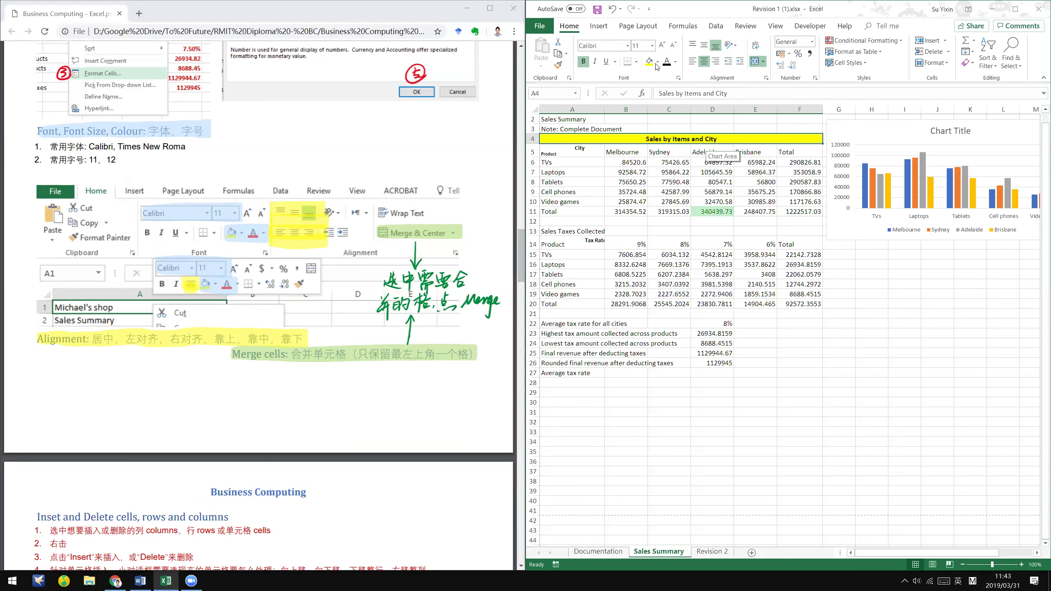
- Fill the merged title light orange
{"action": "key", "text": "alt+h"}
{"action": "key", "text": "h"}
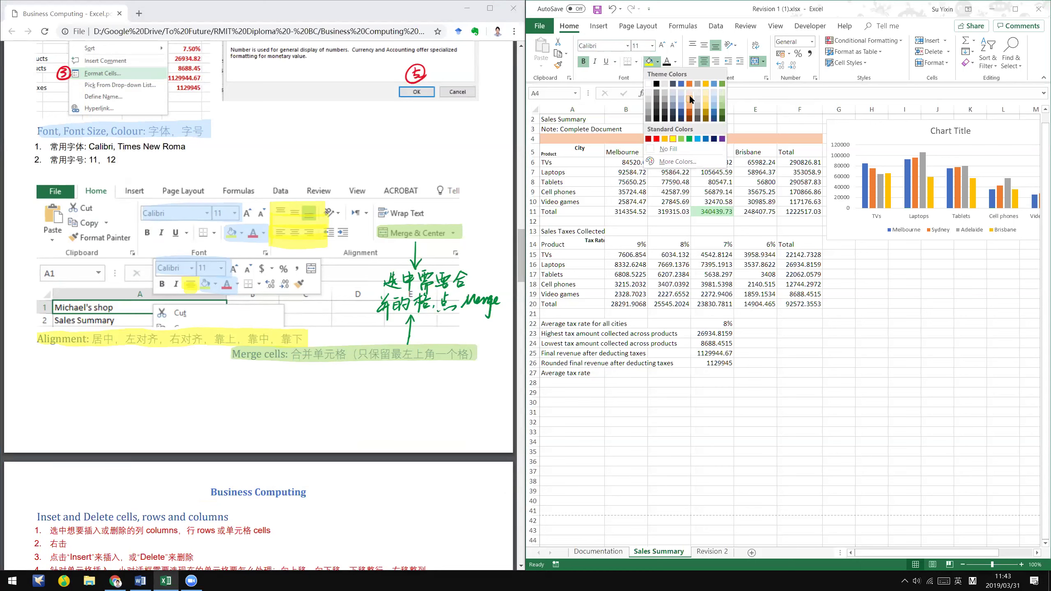
{"action": "left_click", "coordinate": [726, 161]}
{"action": "left_click", "coordinate": [588, 139]}
{"action": "left_click", "coordinate": [140, 581]}
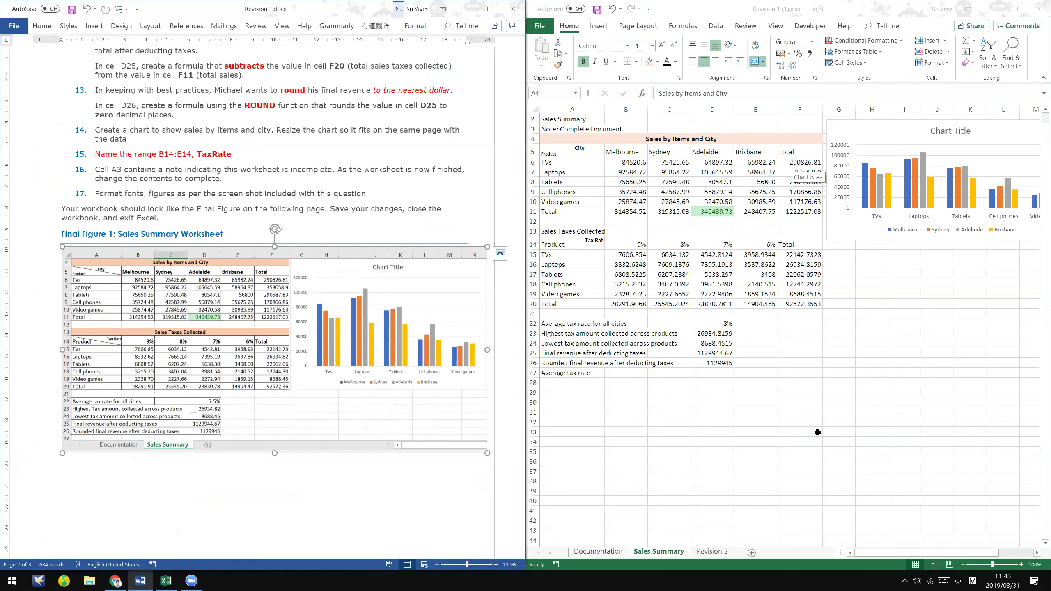
- Back in the workbook, select the sales table A5:F11
{"action": "key", "text": "alt+Tab"}
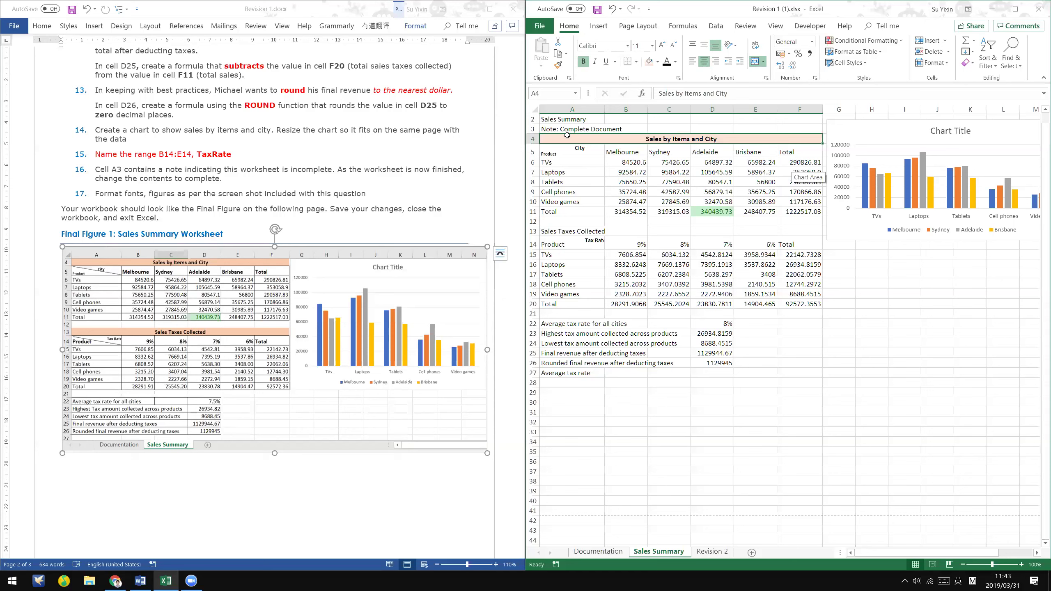
{"action": "left_click", "coordinate": [838, 441]}
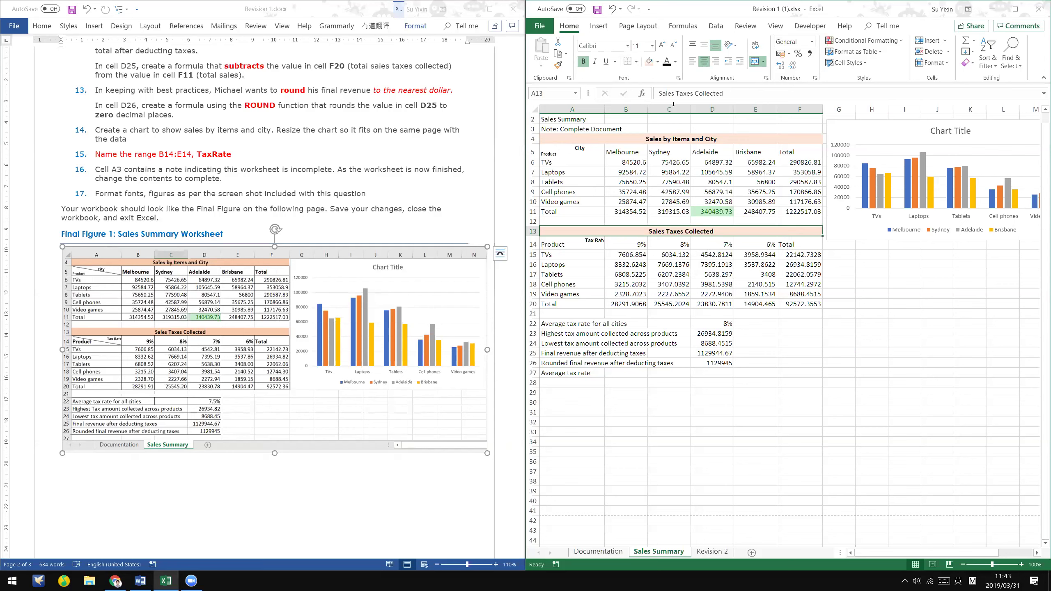
{"action": "left_click_drag", "start_coordinate": [572, 150], "coordinate": [799, 211]}
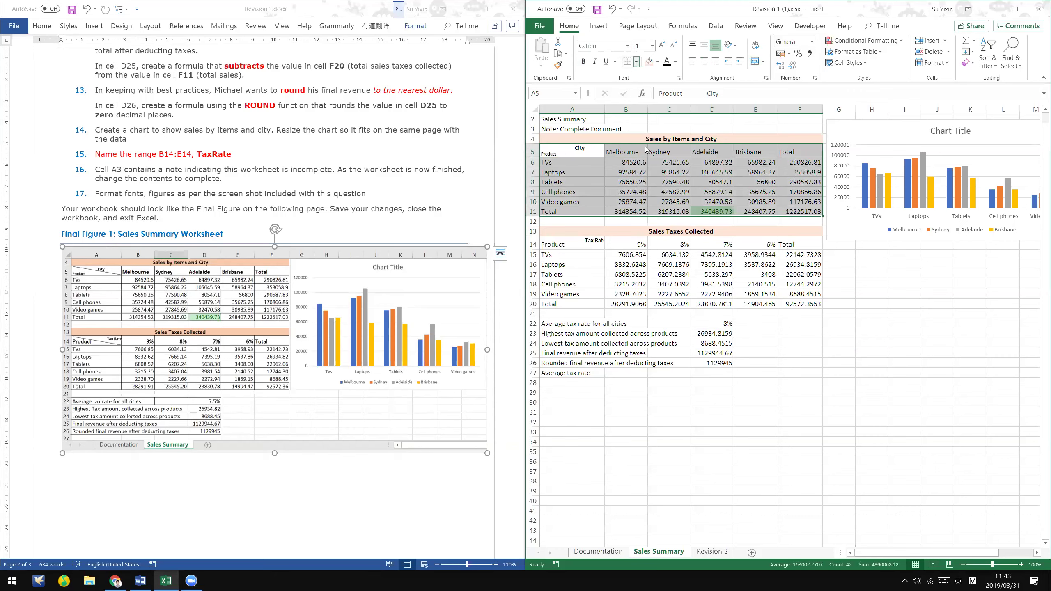
- Add outline and inside borders to A5:F11 through More Borders
{"action": "key", "text": "alt+h"}
{"action": "key", "text": "b"}
{"action": "key", "text": "Down"}
{"action": "key", "text": "Down"}
{"action": "key", "text": "Down"}
{"action": "key", "text": "Down"}
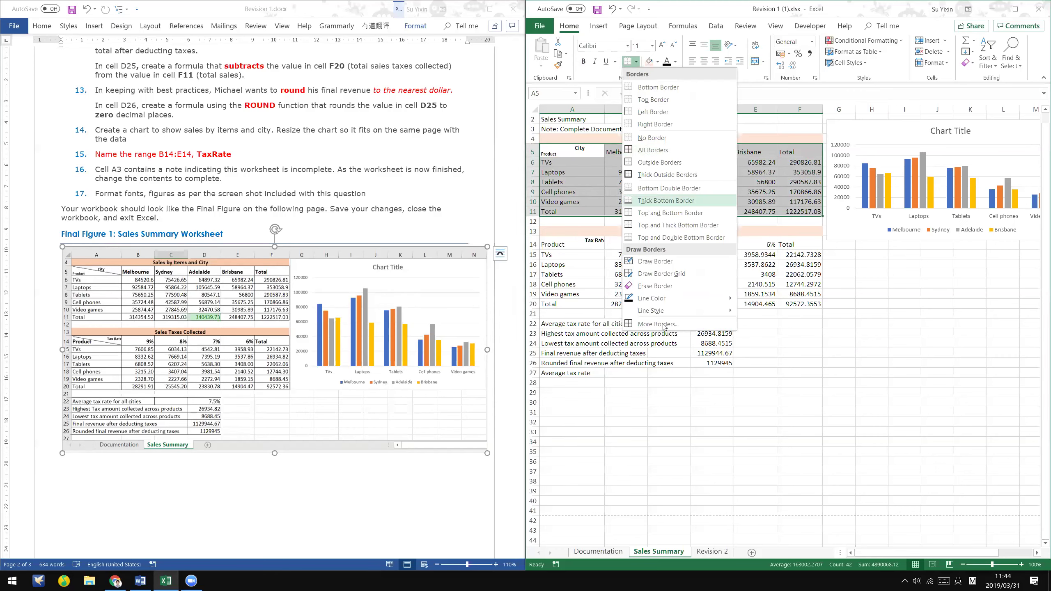
{"action": "left_click", "coordinate": [661, 324]}
{"action": "left_click", "coordinate": [766, 174]}
{"action": "left_click", "coordinate": [783, 174]}
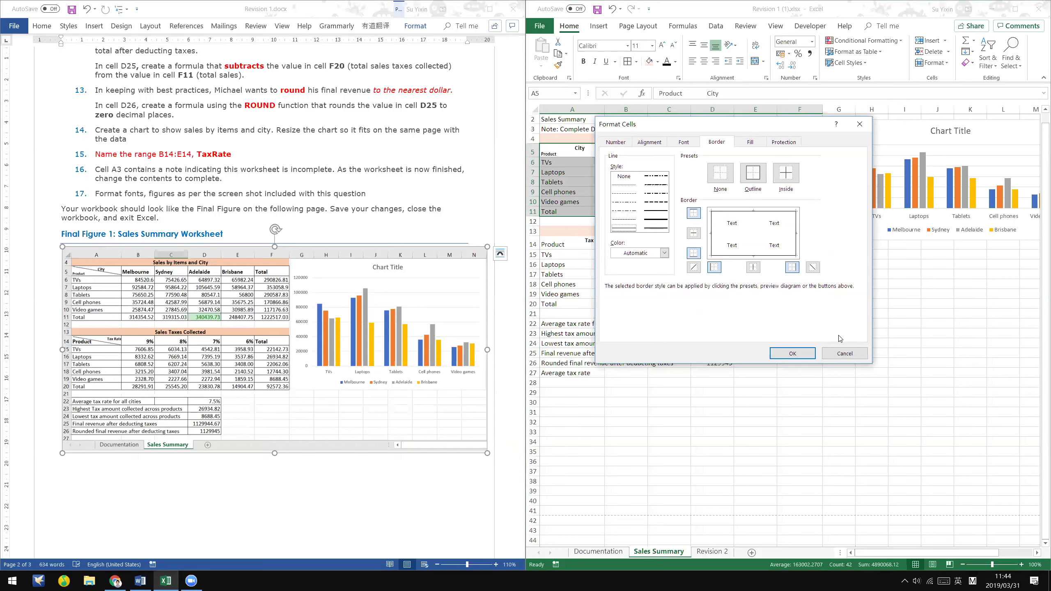
{"action": "key", "text": "Return"}
{"action": "left_click", "coordinate": [724, 200]}
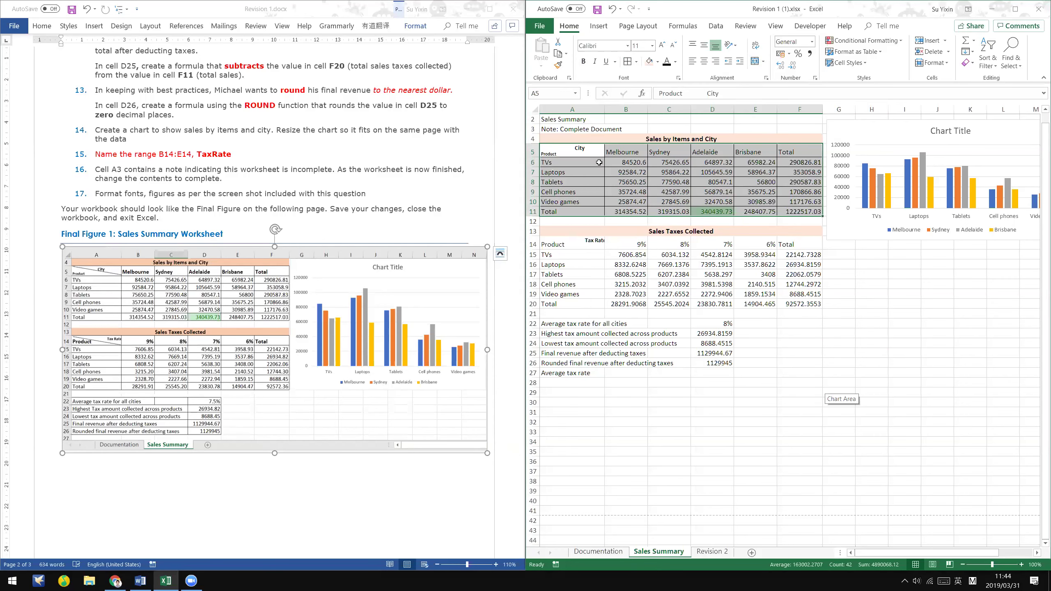
- Add a diagonal border across header cell A5 in Format Cells
{"action": "left_click_drag", "start_coordinate": [589, 156], "coordinate": [794, 208]}
{"action": "left_click", "coordinate": [568, 154]}
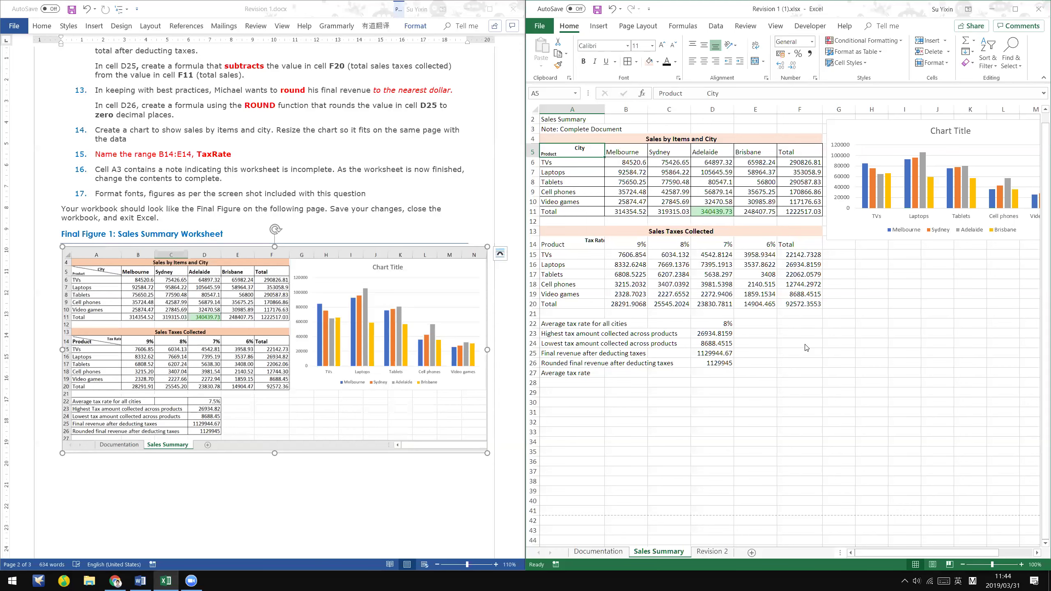
{"action": "key", "text": "ctrl+1"}
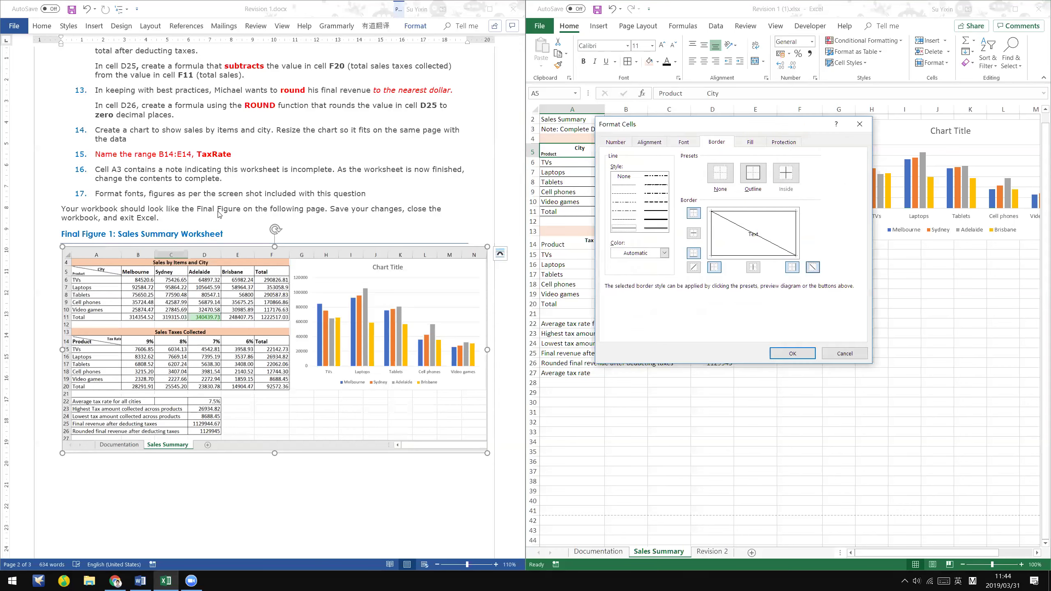
{"action": "key", "text": "Return"}
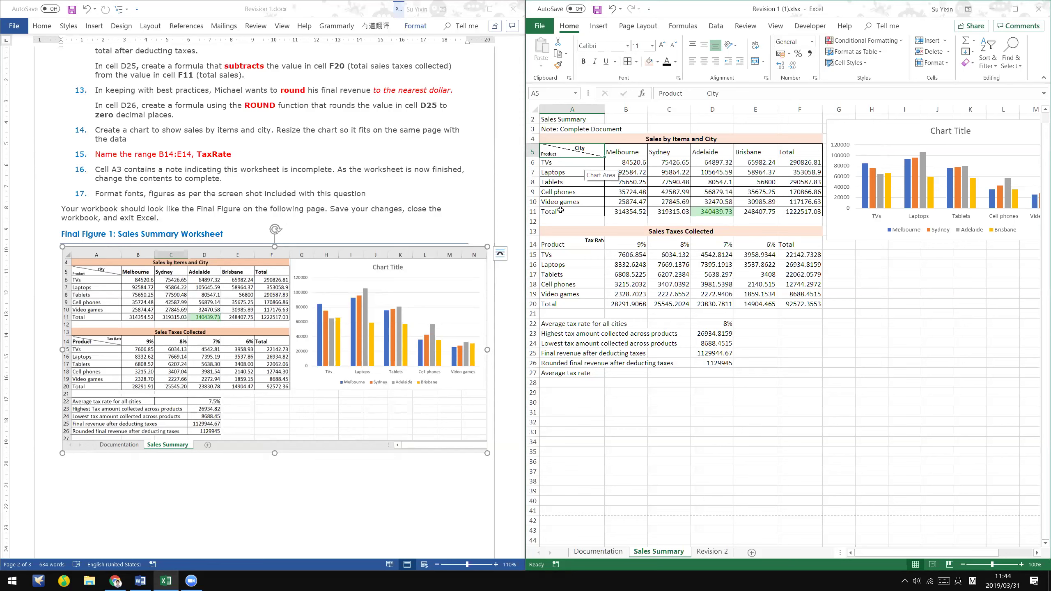
- Select parts of the sales table: product names, the city and Total headings, A5 and A20
{"action": "left_click_drag", "start_coordinate": [560, 211], "coordinate": [569, 162]}
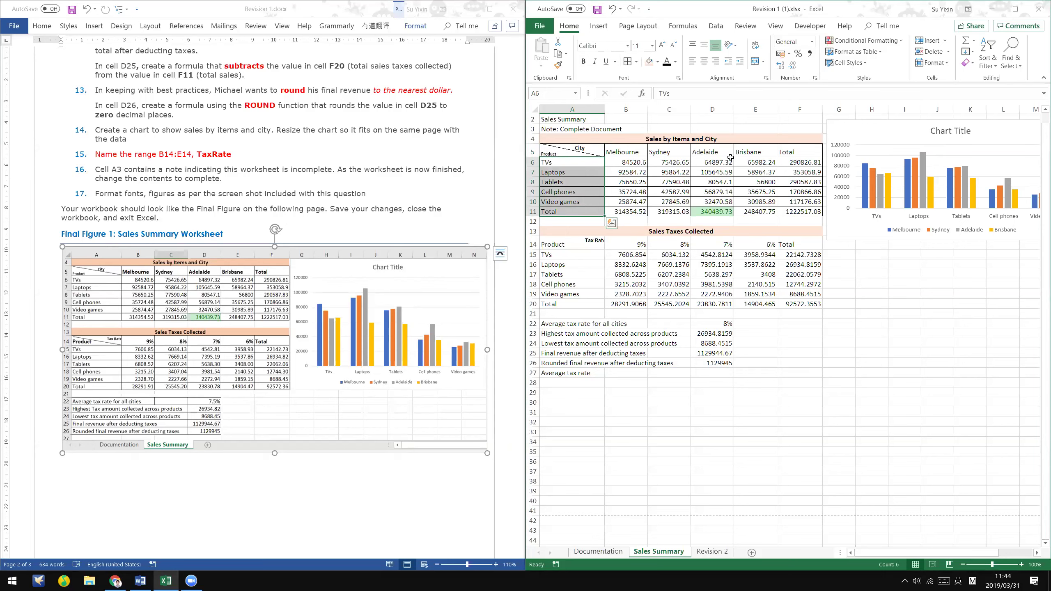
{"action": "left_click_drag", "start_coordinate": [770, 152], "coordinate": [608, 149]}
{"action": "left_click_drag", "start_coordinate": [607, 153], "coordinate": [777, 149]}
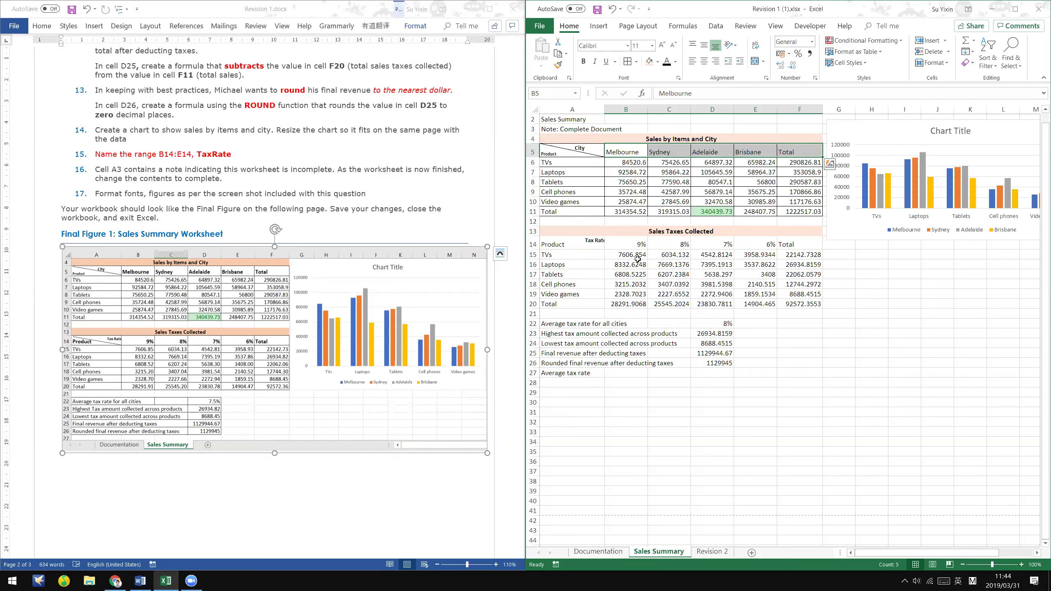
{"action": "left_click", "coordinate": [579, 155]}
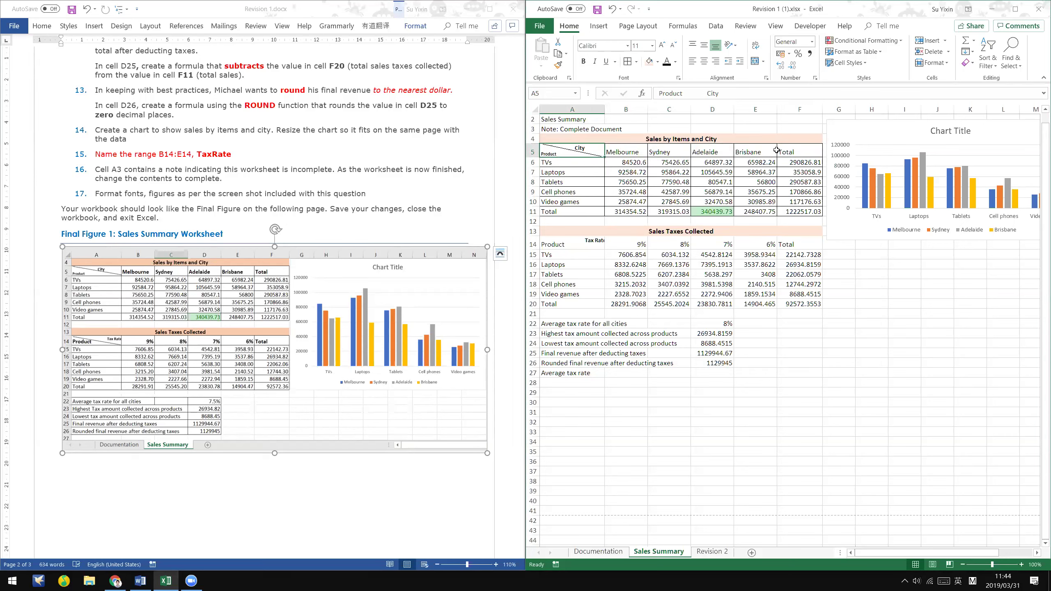
{"action": "left_click", "coordinate": [601, 304]}
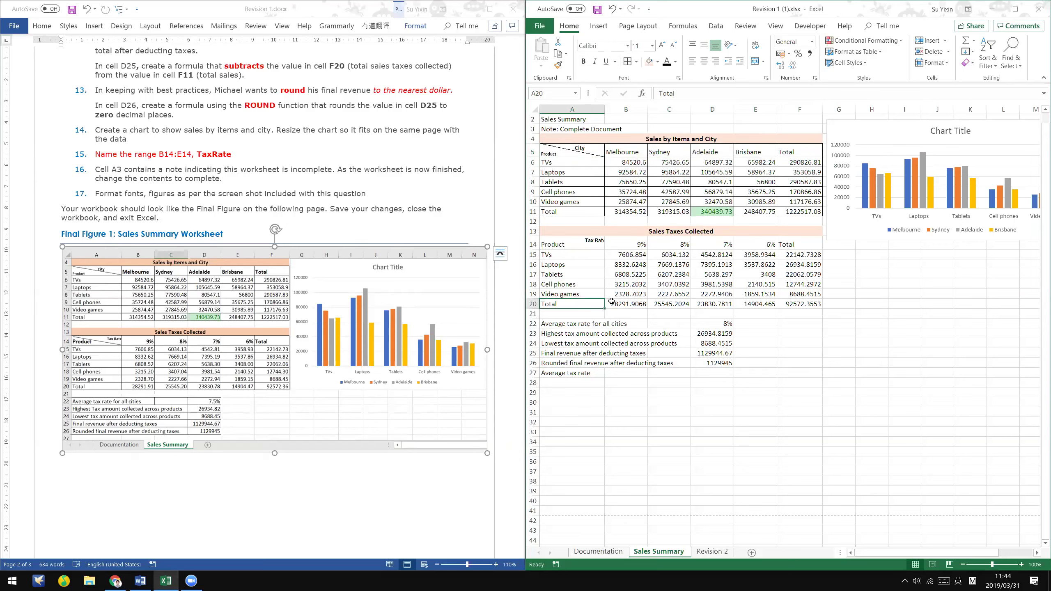
- Apply inside borders to the Sales Taxes Collected table A14:F20
{"action": "scroll", "coordinate": [580, 190], "scroll_direction": "down", "scroll_amount": 2}
{"action": "left_click_drag", "start_coordinate": [580, 191], "coordinate": [793, 220]}
{"action": "left_click_drag", "start_coordinate": [789, 287], "coordinate": [791, 252]}
{"action": "scroll", "coordinate": [644, 111], "scroll_direction": "up", "scroll_amount": 2}
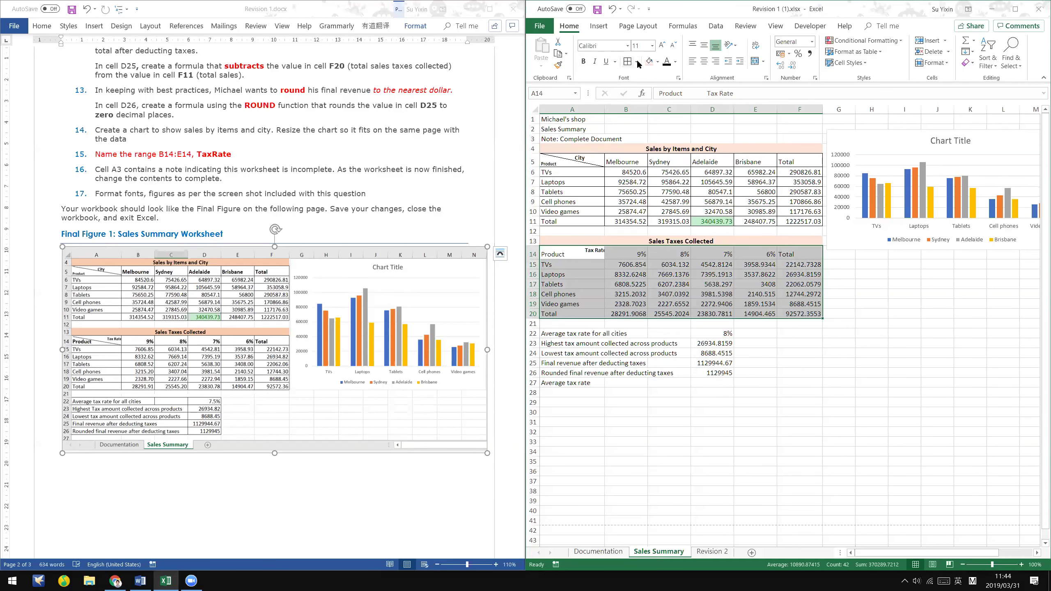
{"action": "key", "text": "ctrl+1"}
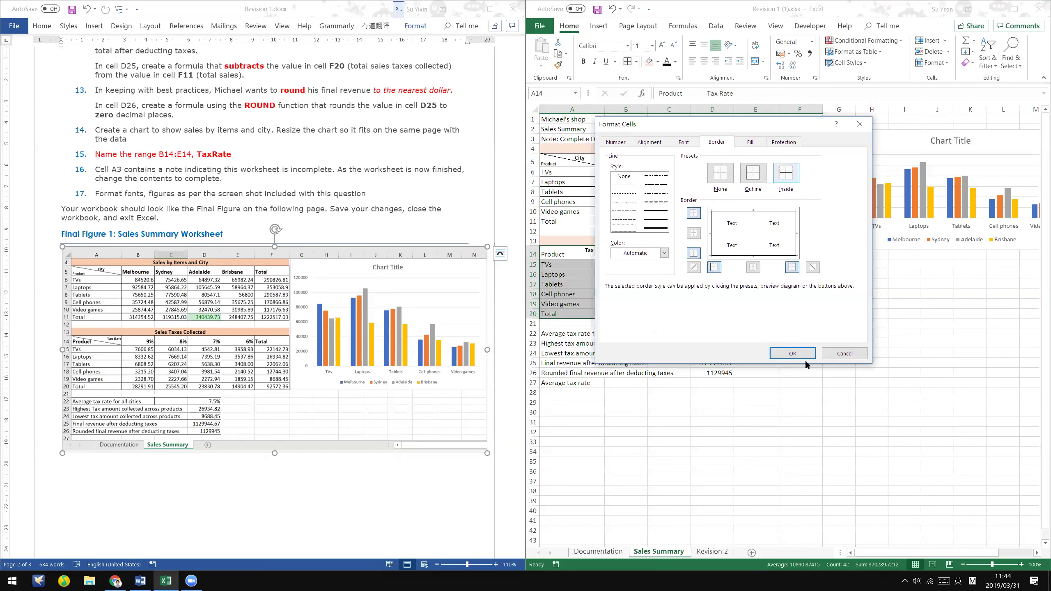
{"action": "key", "text": "Escape"}
{"action": "left_click", "coordinate": [572, 244]}
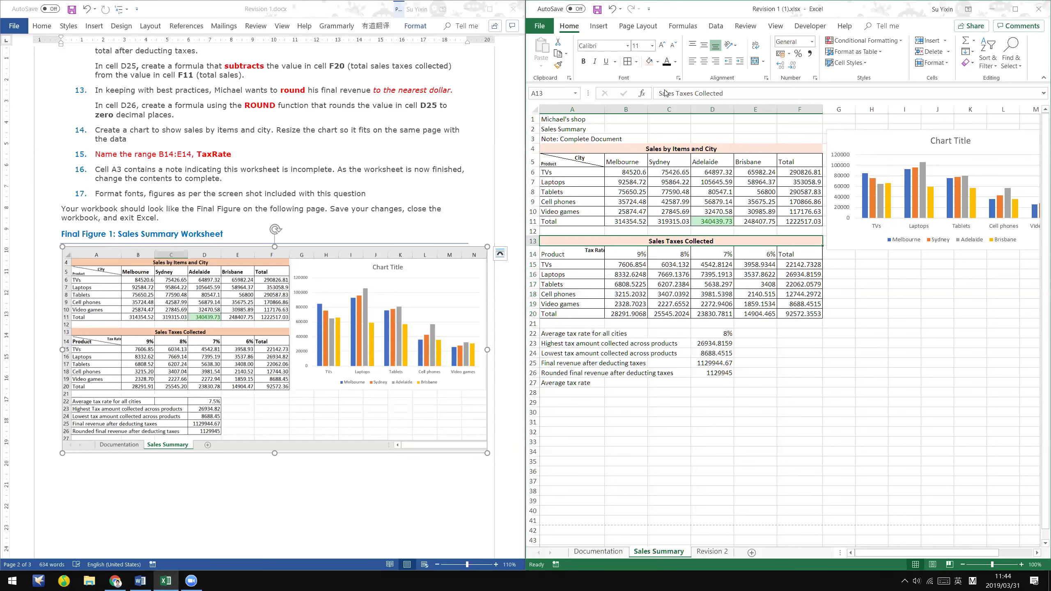
- Add a diagonal-down border to A14, splitting Product and Tax Rate
{"action": "key", "text": "Down"}
{"action": "right_click", "coordinate": [675, 326]}
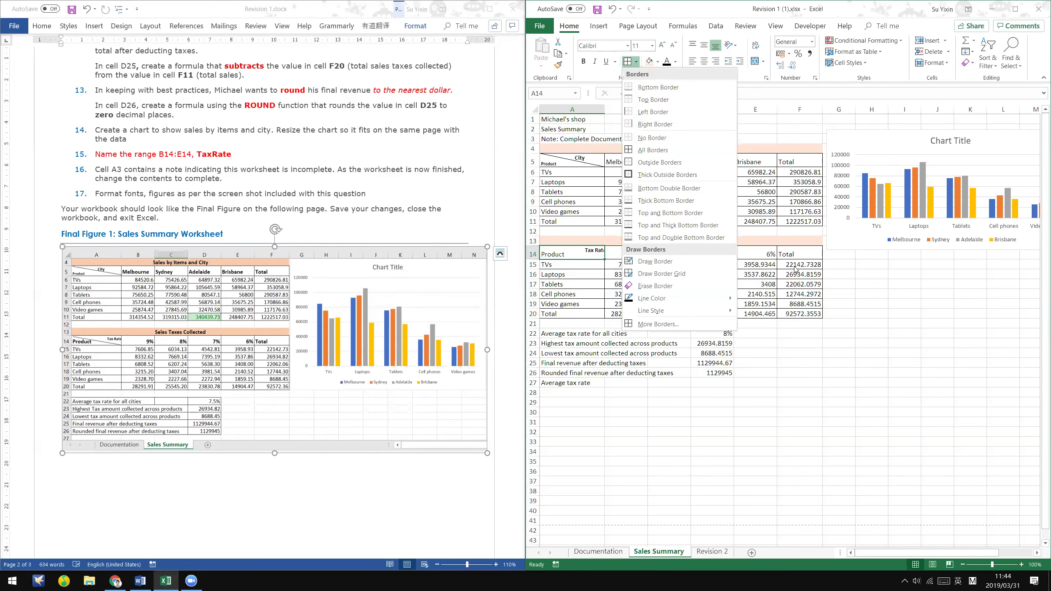
{"action": "key", "text": "f"}
{"action": "left_click", "coordinate": [812, 267]}
{"action": "left_click", "coordinate": [791, 354]}
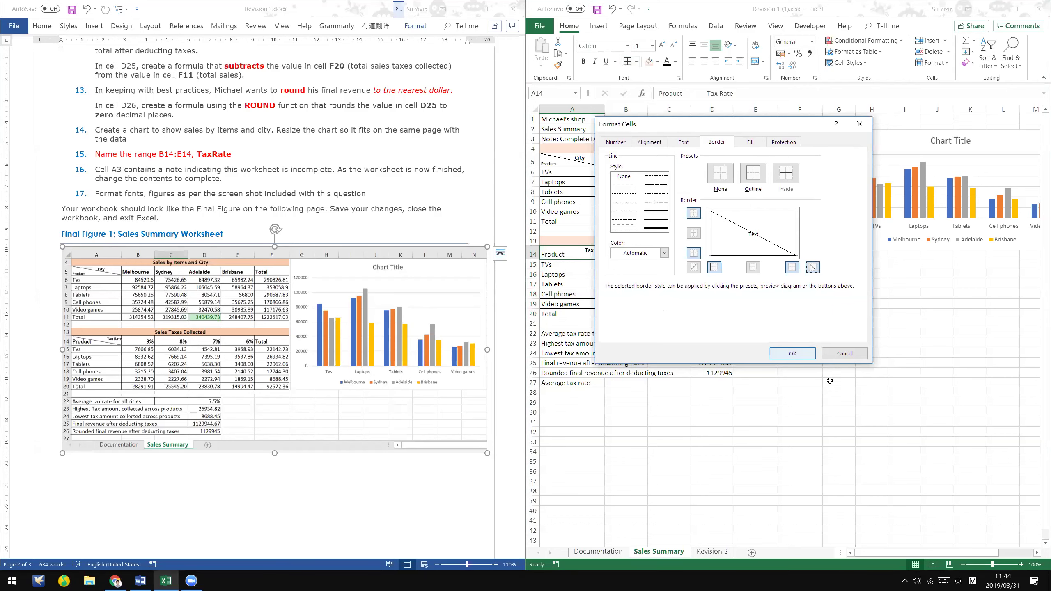
{"action": "left_click", "coordinate": [831, 382]}
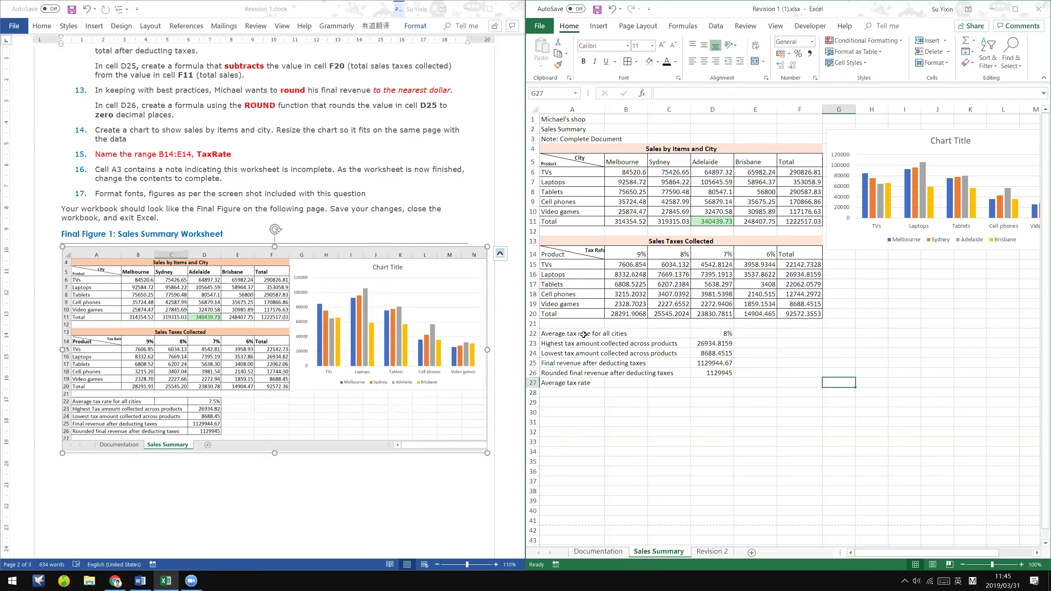
- Bring up the Delete cells options for the Average tax rate cell A27
{"action": "left_click_drag", "start_coordinate": [571, 333], "coordinate": [720, 384]}
{"action": "left_click", "coordinate": [584, 384]}
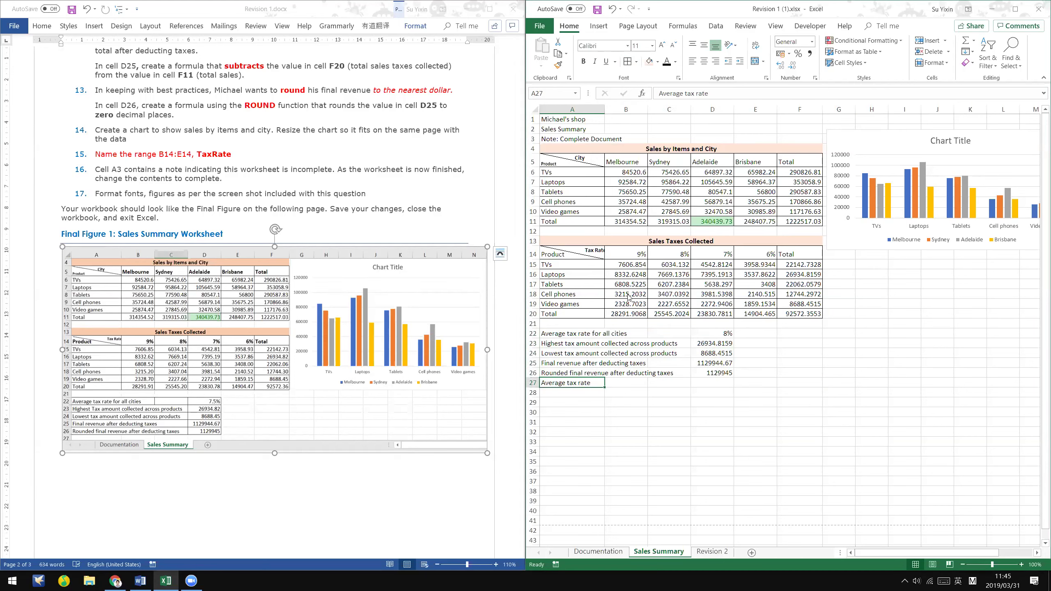
{"action": "key", "text": "shift+F10"}
{"action": "left_click", "coordinate": [627, 249]}
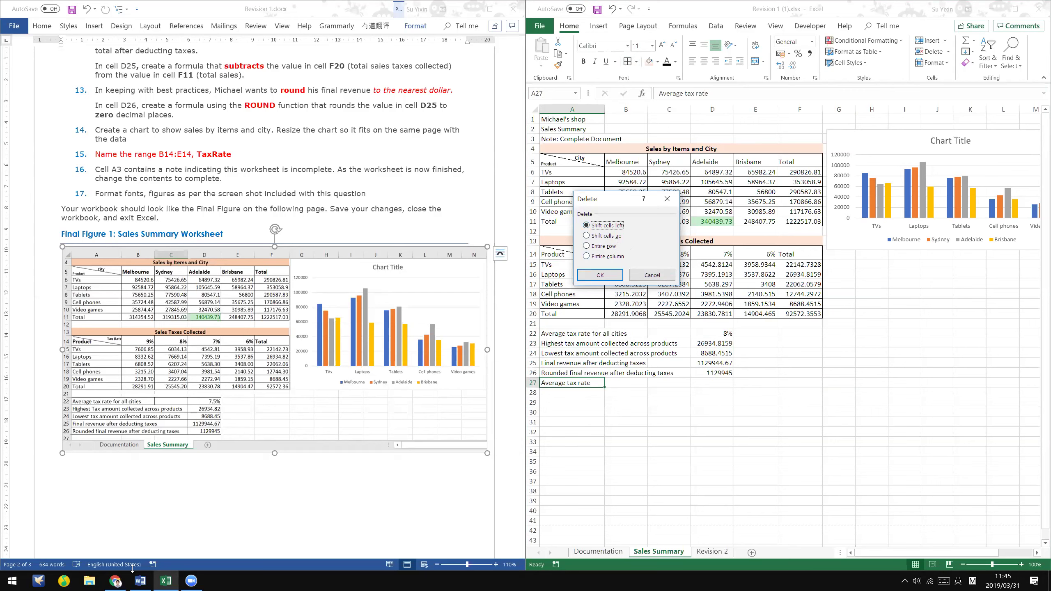
- Switch to the Chrome PDF of Business Computing notes on inserting and deleting cells
{"action": "left_click", "coordinate": [353, 383]}
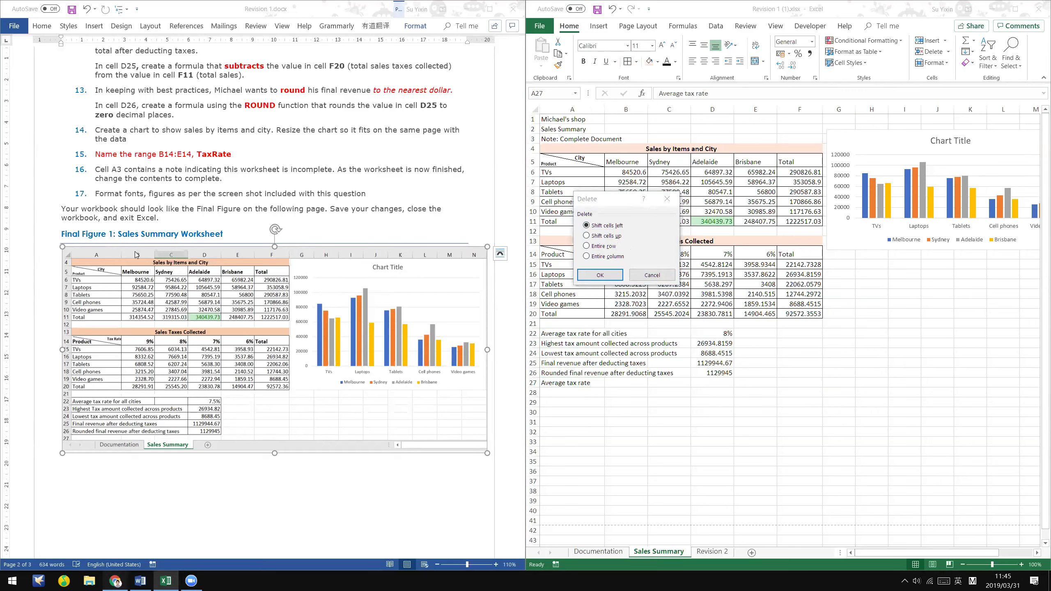
{"action": "key", "text": "alt+Tab"}
{"action": "scroll", "coordinate": [281, 172], "scroll_direction": "up", "scroll_amount": 2}
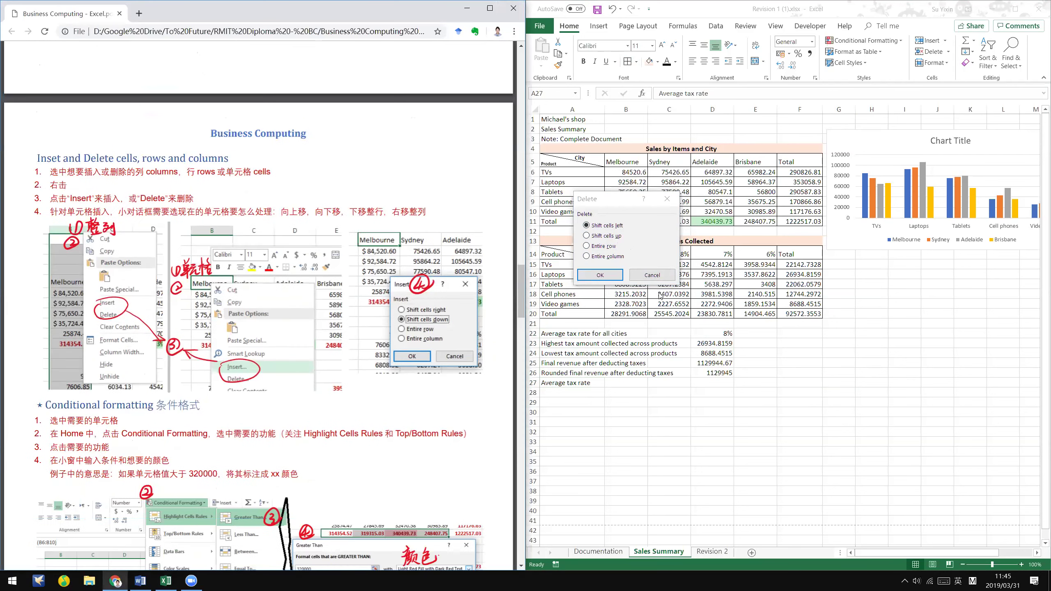
- Insert a cell at A27 with Shift cells down, moving Average tax rate to A28
{"action": "left_click", "coordinate": [584, 375]}
{"action": "left_click", "coordinate": [586, 384]}
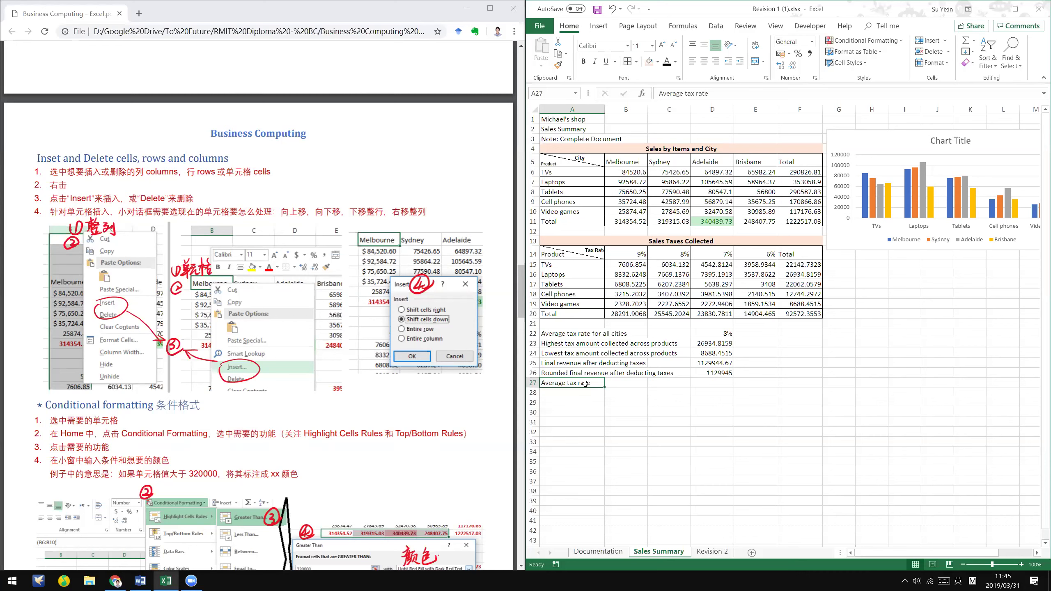
{"action": "right_click", "coordinate": [587, 388]}
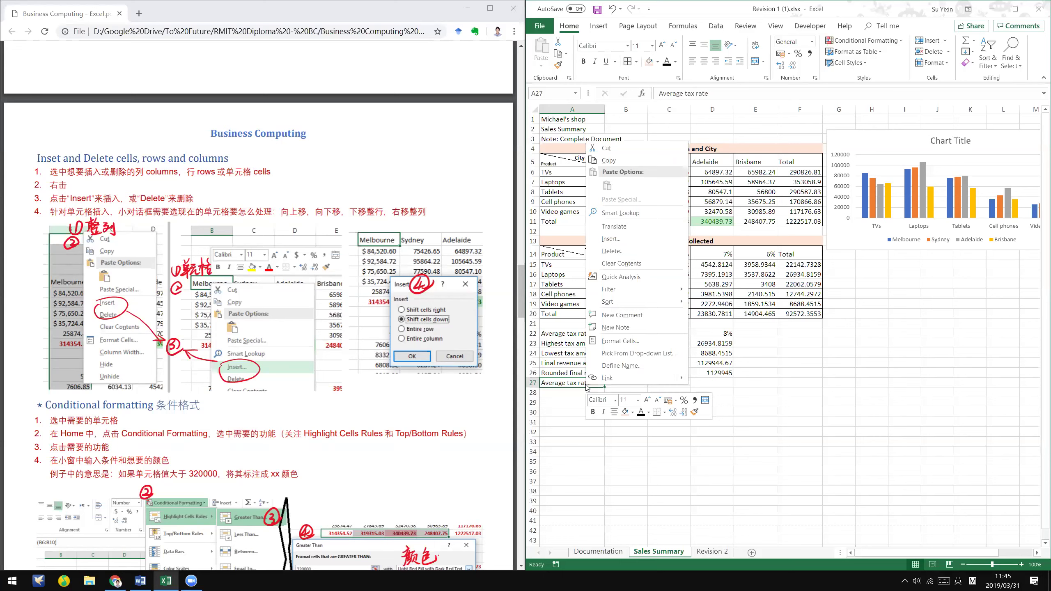
{"action": "left_click", "coordinate": [648, 241]}
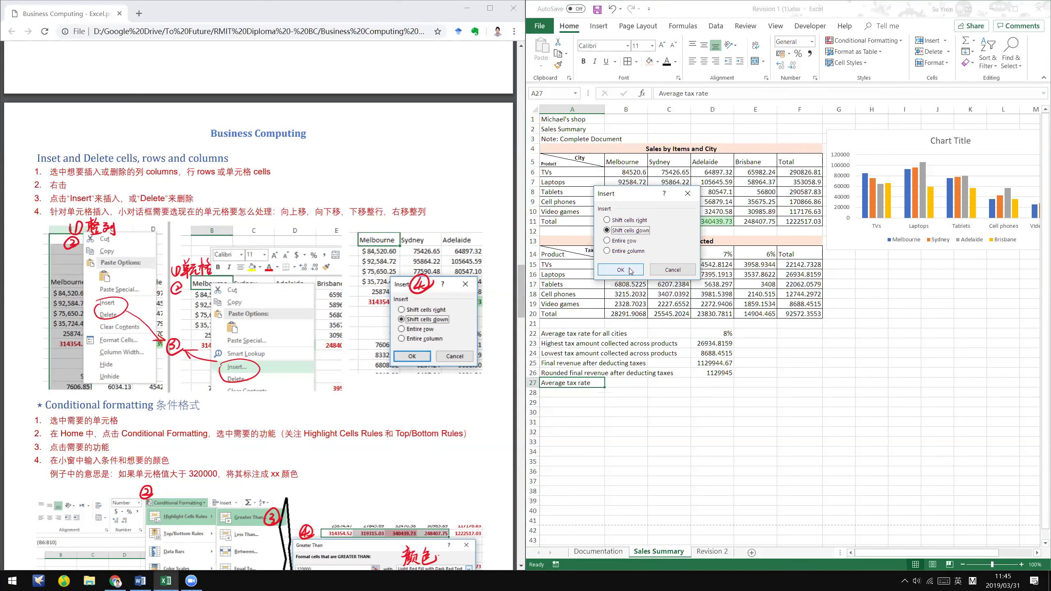
{"action": "left_click", "coordinate": [632, 268]}
- Open the Delete options for A28 and cancel, leaving the sheet unchanged
{"action": "right_click", "coordinate": [603, 392]}
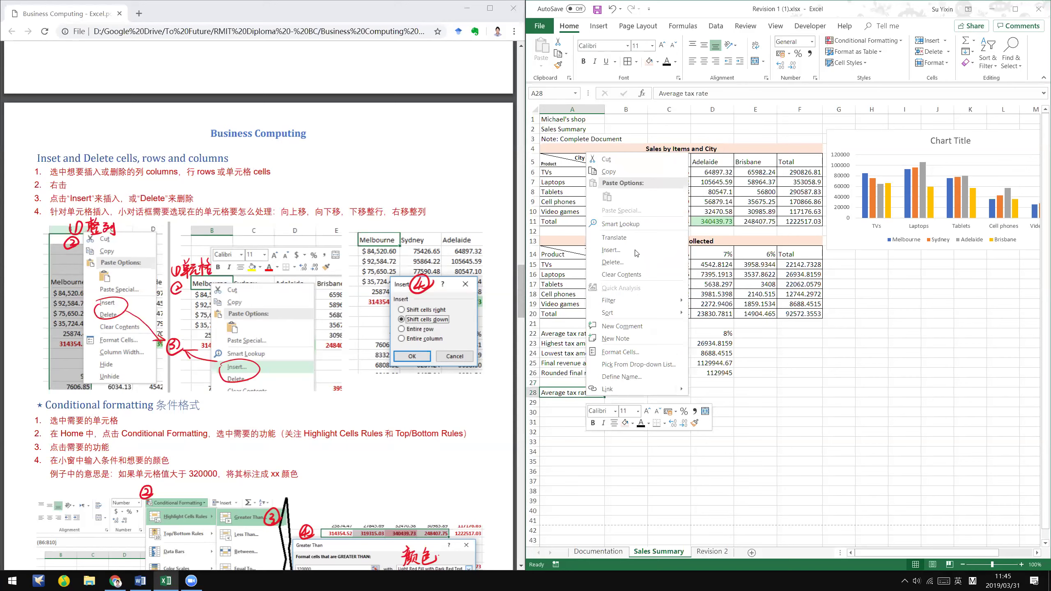
{"action": "left_click", "coordinate": [639, 262]}
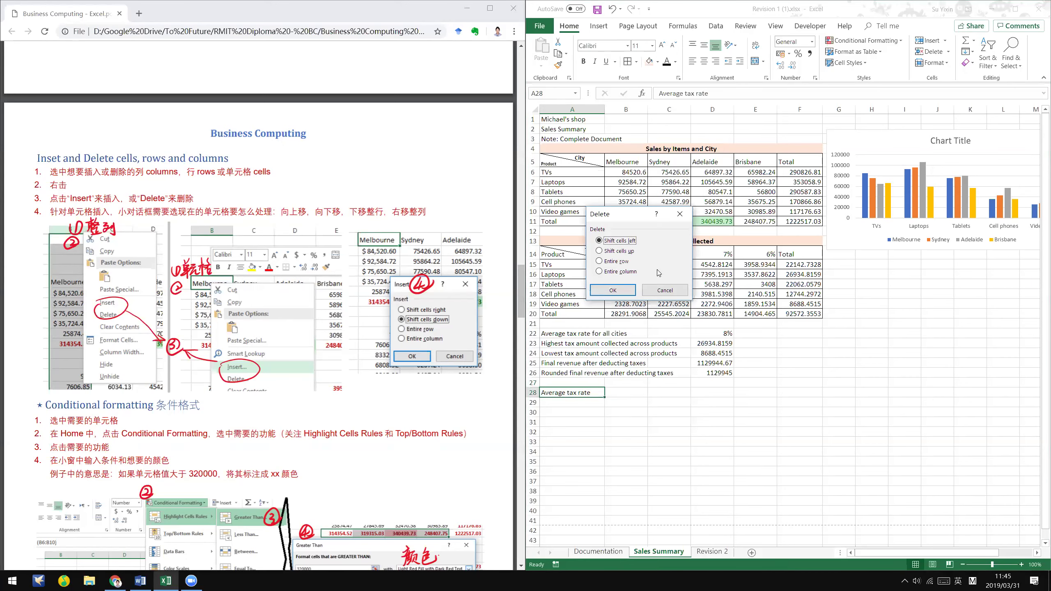
{"action": "left_click", "coordinate": [665, 290]}
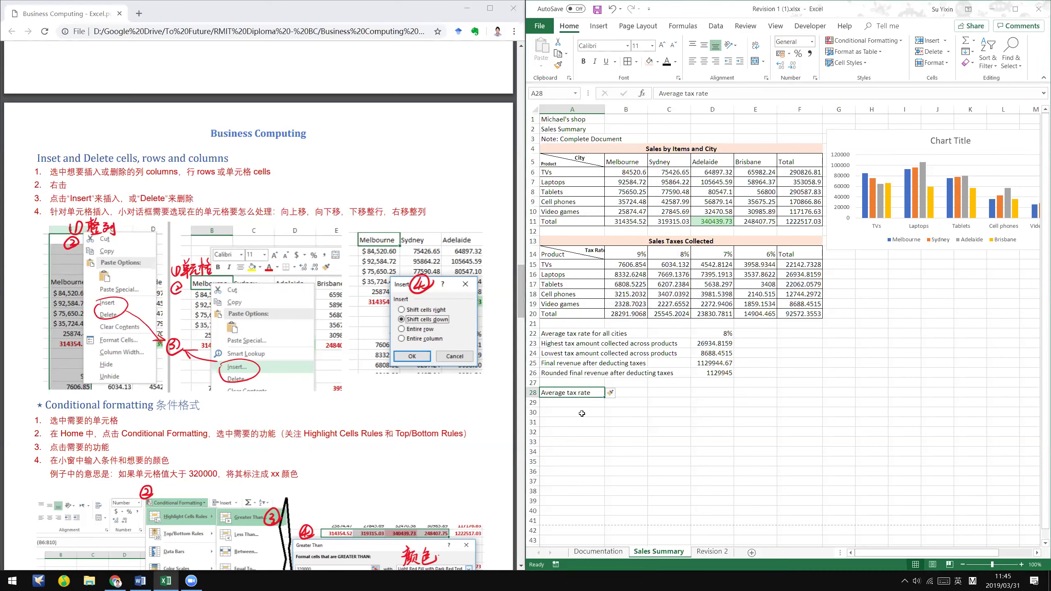
{"action": "left_click", "coordinate": [644, 391]}
{"action": "left_click", "coordinate": [636, 400]}
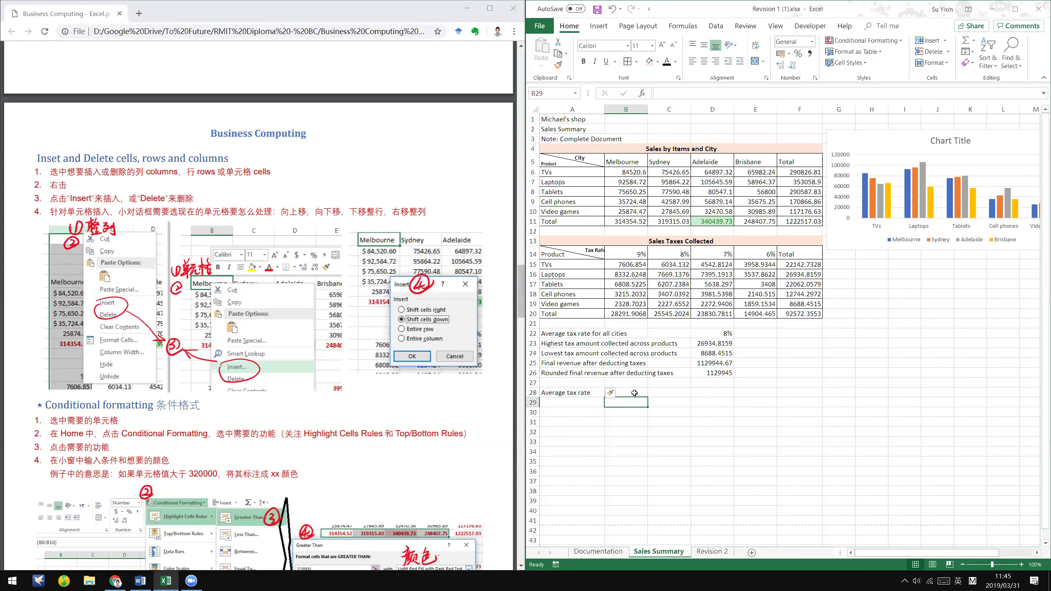
- Copy the Average tax rate label from A28 and paste it into B28 and A29
{"action": "left_click", "coordinate": [582, 394]}
{"action": "key", "text": "ctrl+c"}
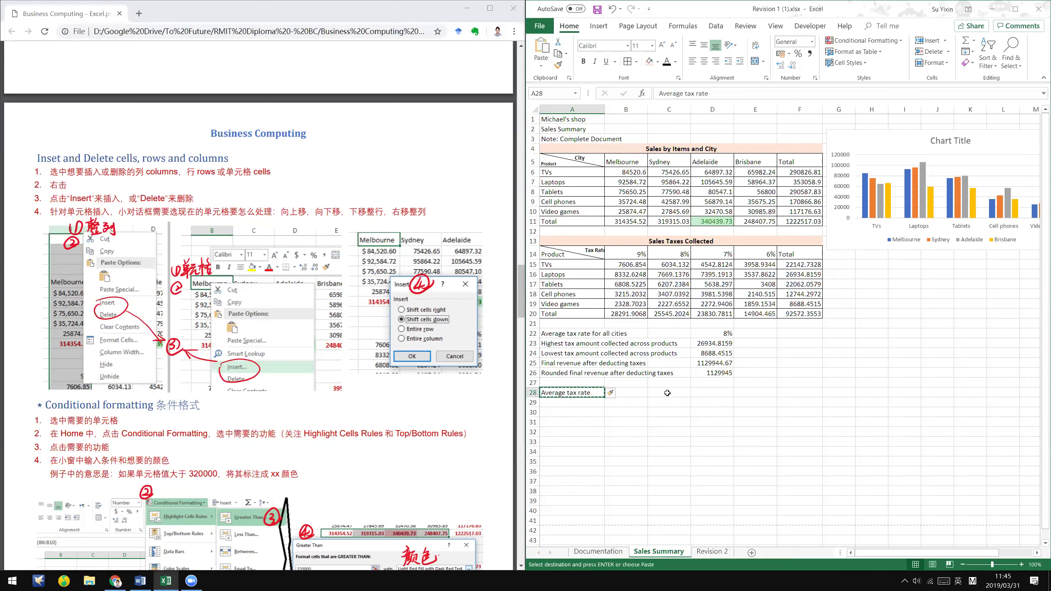
{"action": "key", "text": "Right"}
{"action": "key", "text": "ctrl+v"}
{"action": "key", "text": "Left"}
{"action": "key", "text": "Down"}
{"action": "key", "text": "ctrl+v"}
{"action": "left_click", "coordinate": [586, 393]}
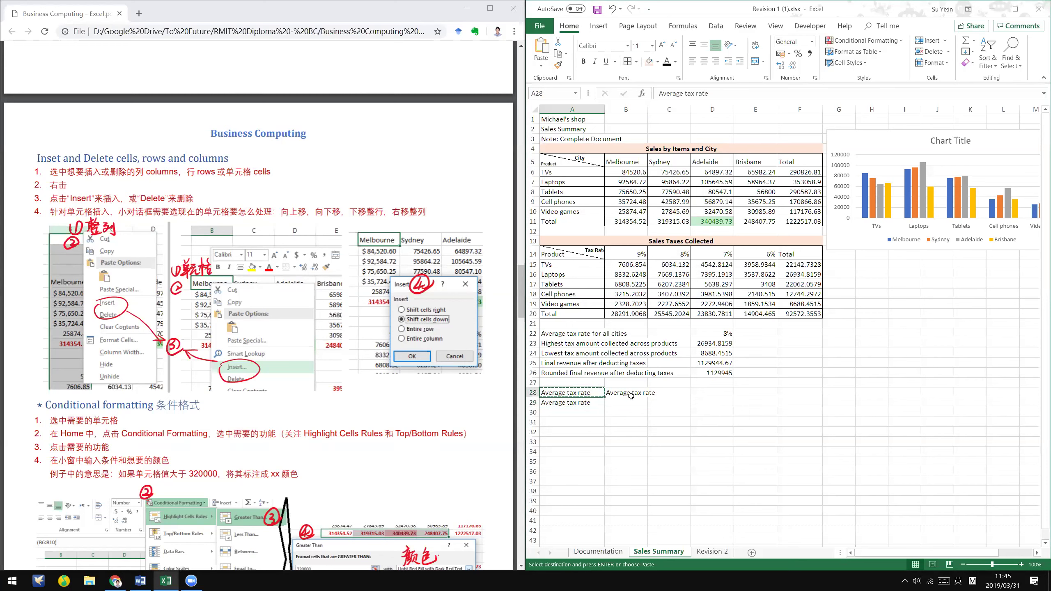
- Delete the duplicate Average tax rate copies, shifting cells up and left
{"action": "right_click", "coordinate": [563, 396]}
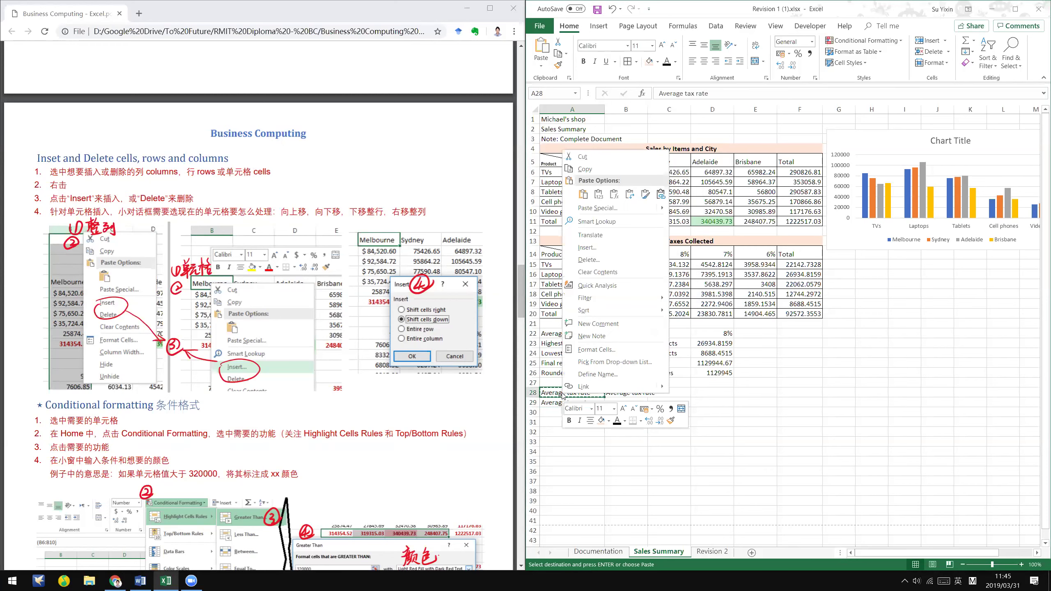
{"action": "left_click", "coordinate": [601, 265]}
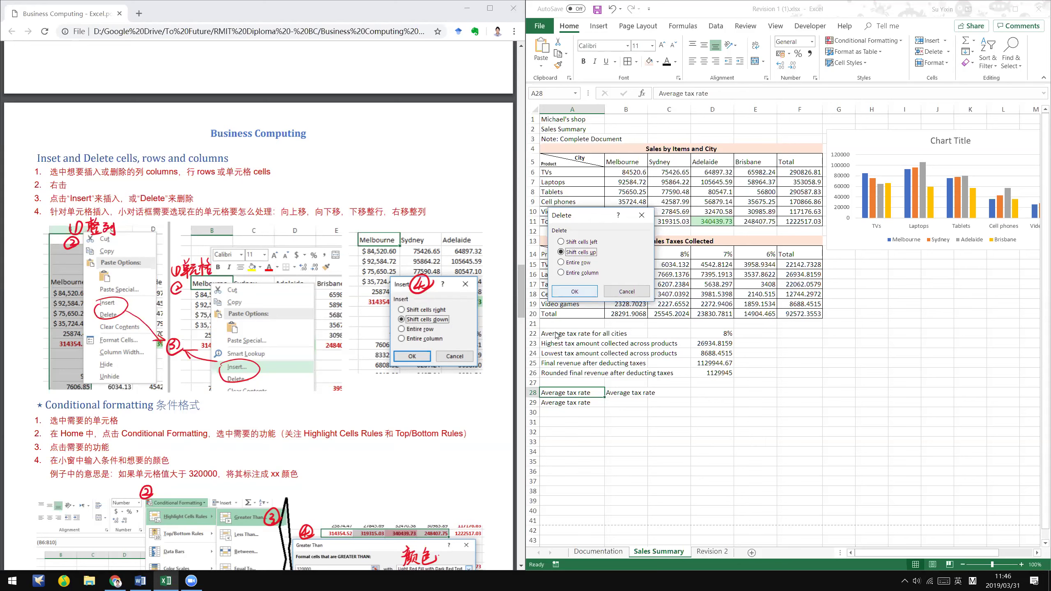
{"action": "left_click", "coordinate": [583, 291]}
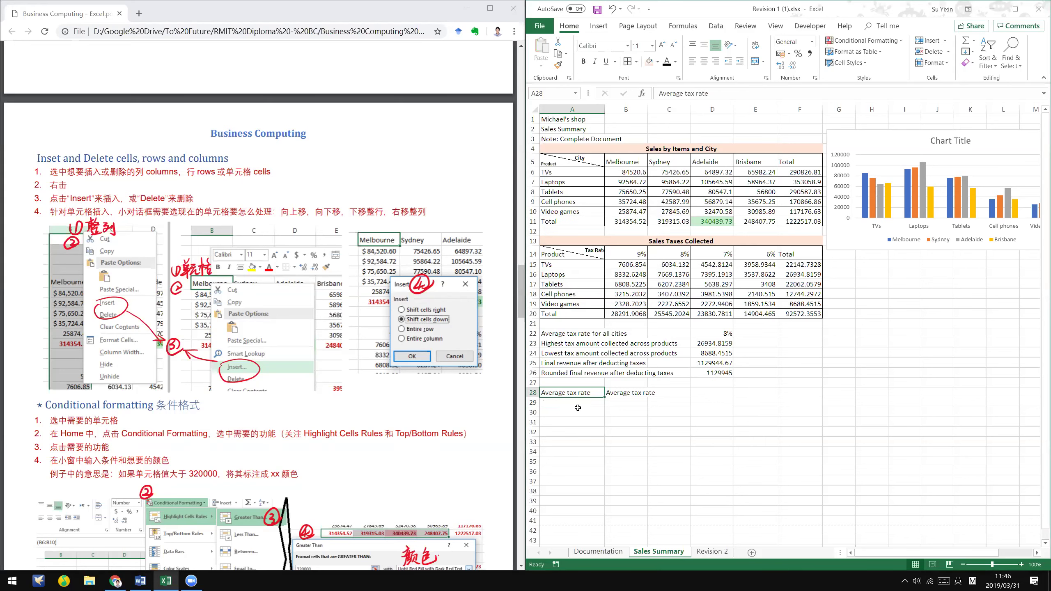
{"action": "left_click", "coordinate": [578, 408]}
{"action": "right_click", "coordinate": [585, 390]}
{"action": "left_click", "coordinate": [631, 257]}
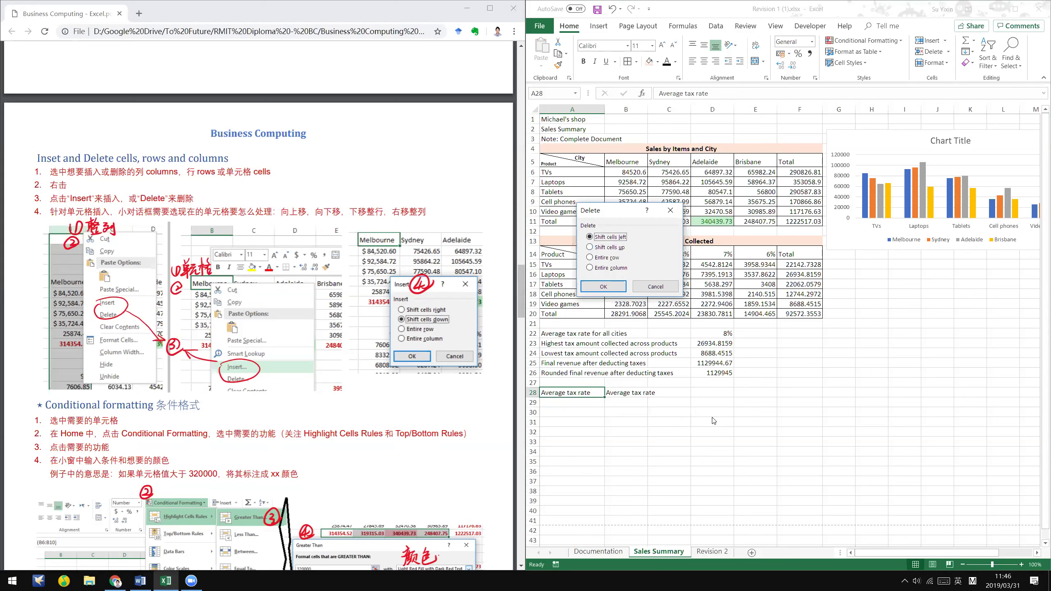
{"action": "left_click", "coordinate": [619, 286]}
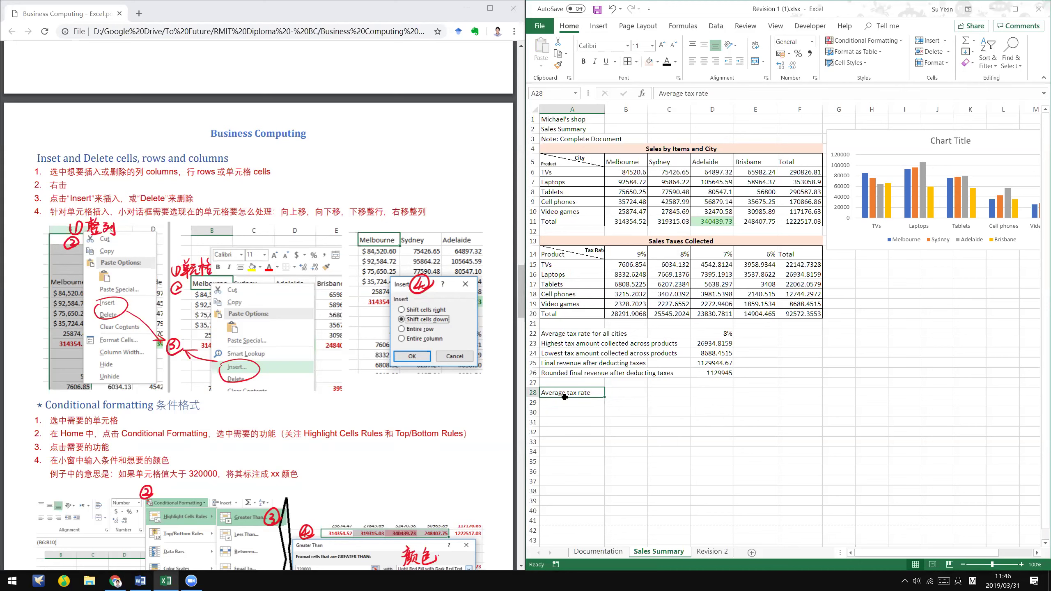
- Bring up the Delete options for A28 again and cancel, keeping the data
{"action": "right_click", "coordinate": [589, 394]}
{"action": "key", "text": "Up"}
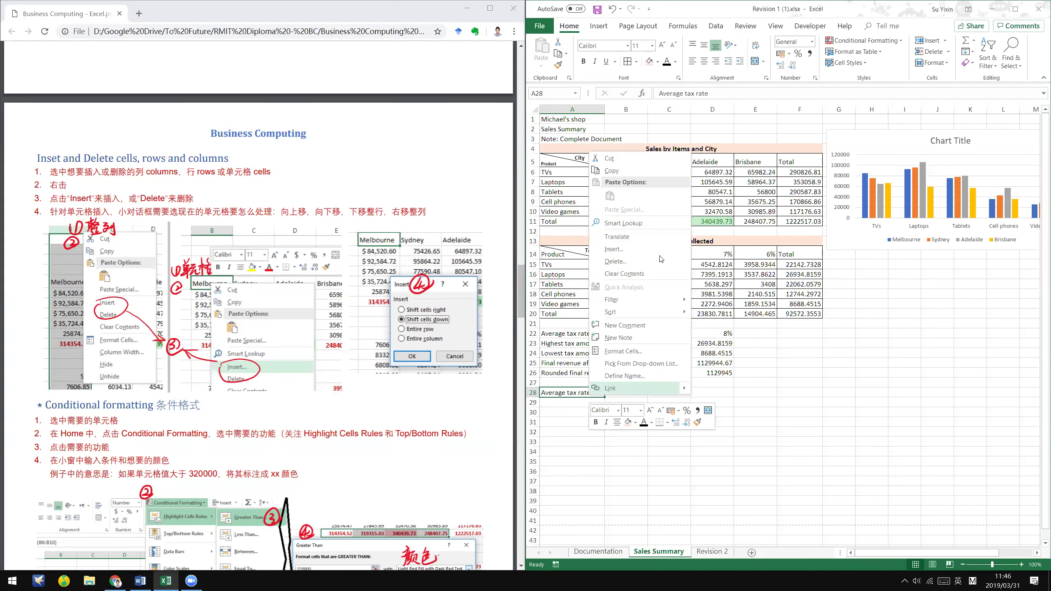
{"action": "key", "text": "d"}
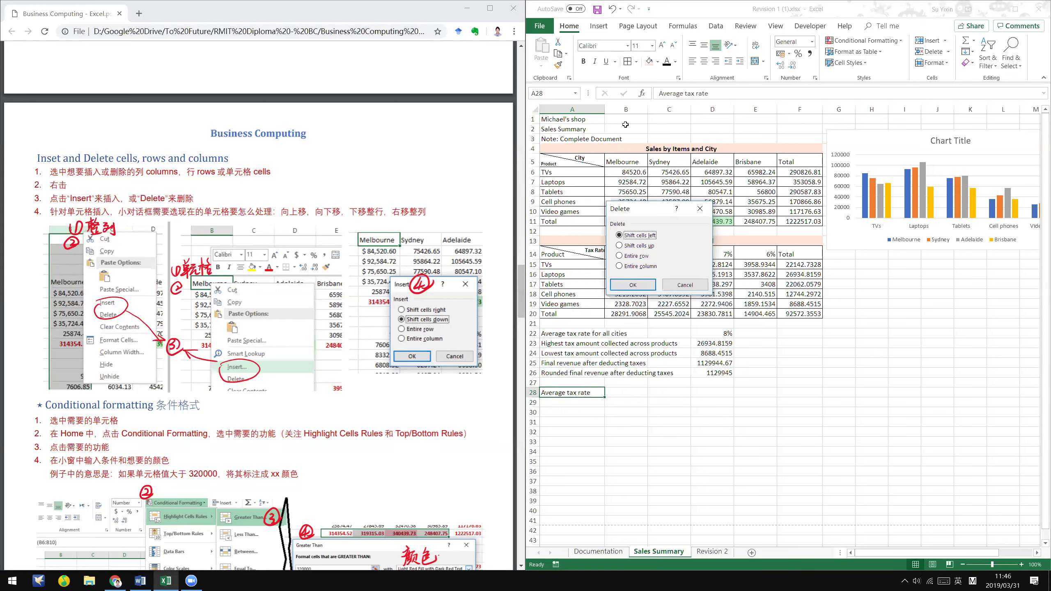
{"action": "left_click", "coordinate": [685, 285]}
{"action": "left_click", "coordinate": [610, 425]}
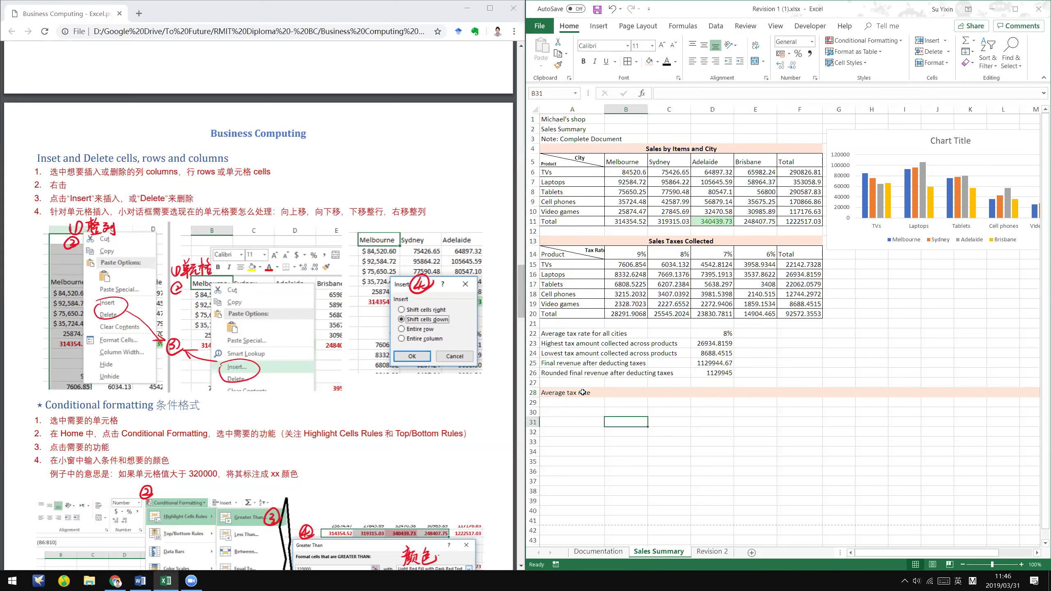
- Delete the remaining stray Average tax rate entry in A28
{"action": "right_click", "coordinate": [583, 393]}
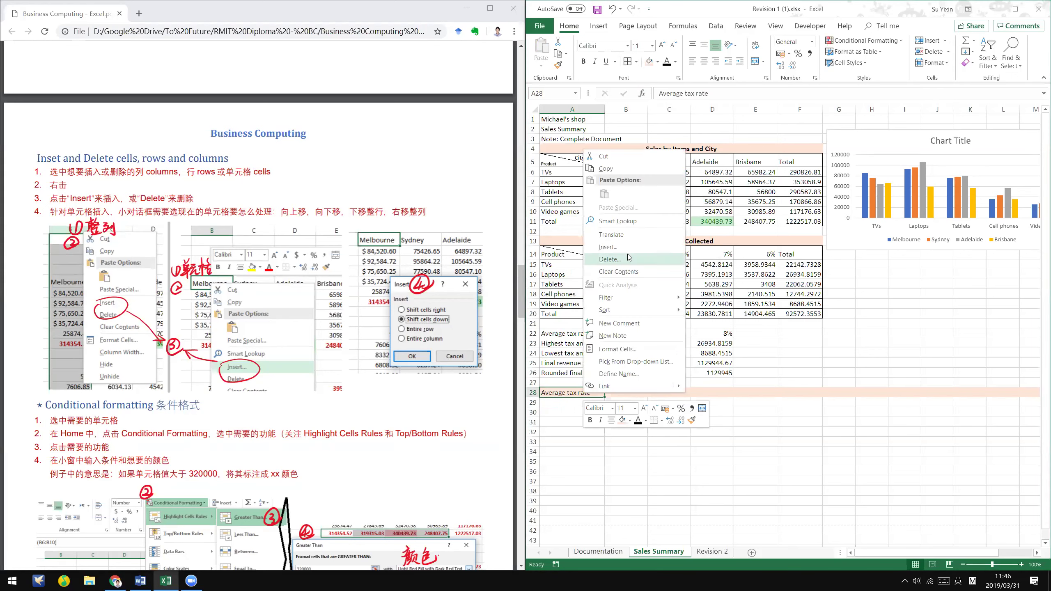
{"action": "left_click", "coordinate": [612, 260]}
{"action": "left_click", "coordinate": [602, 284]}
{"action": "left_click", "coordinate": [643, 434]}
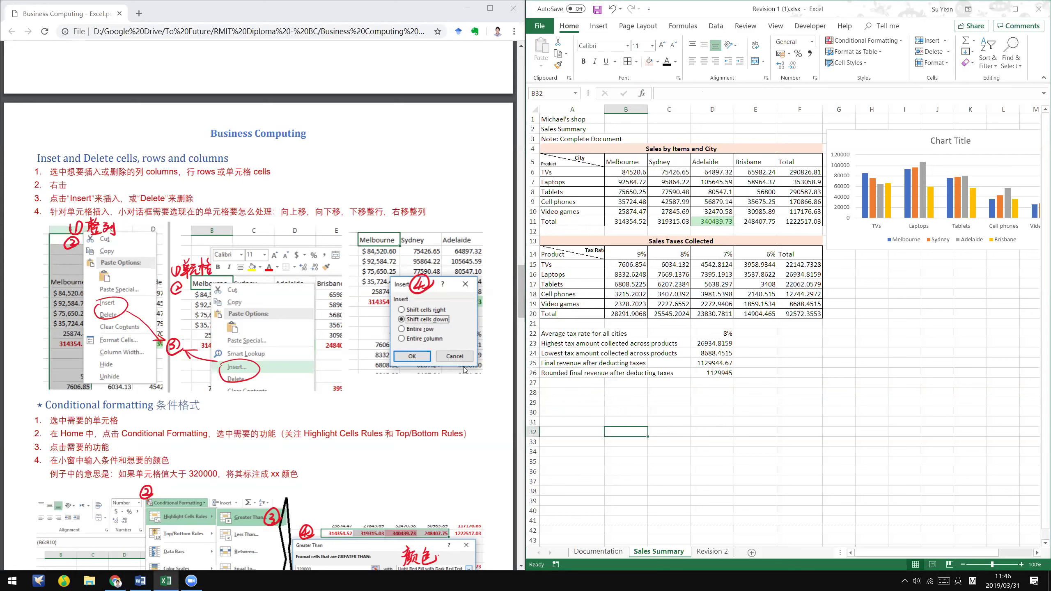
{"action": "left_click", "coordinate": [667, 422]}
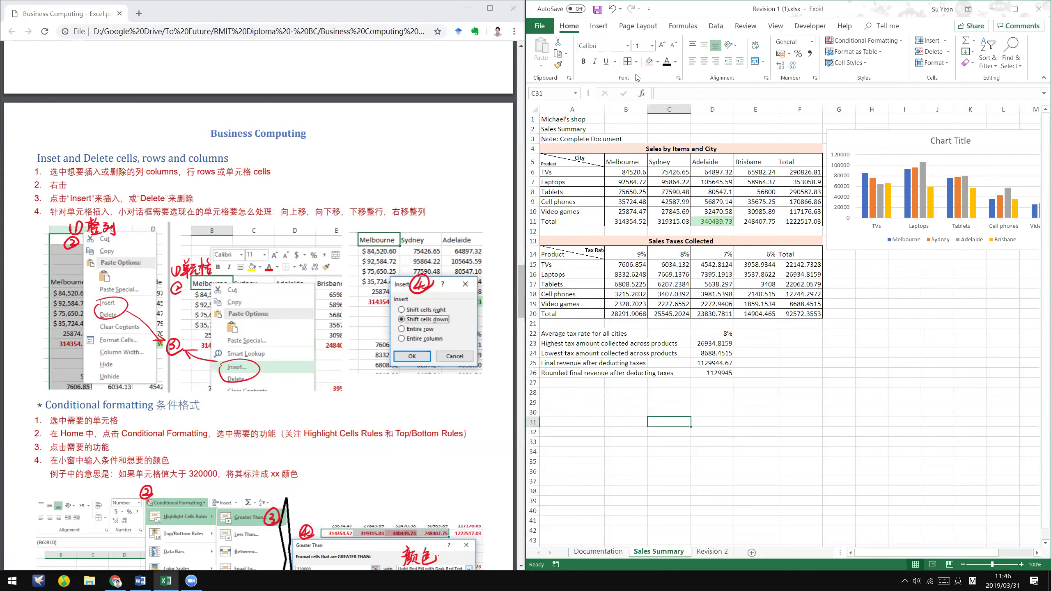
{"action": "left_click", "coordinate": [807, 103]}
- Insert an empty column before Total and a row at 14, then undo both with Ctrl+Z
{"action": "right_click", "coordinate": [811, 107]}
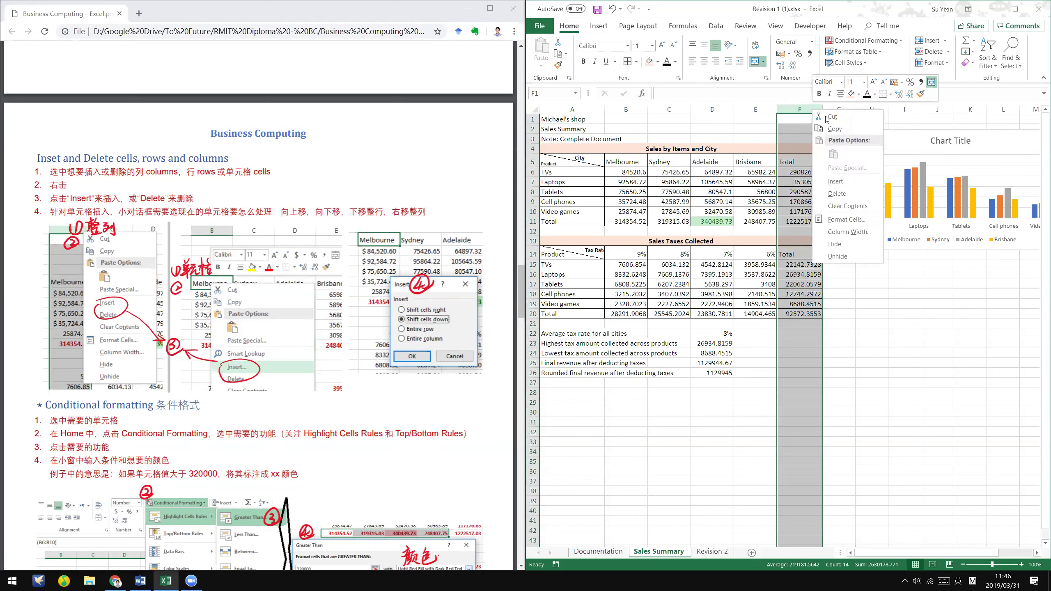
{"action": "left_click", "coordinate": [851, 181]}
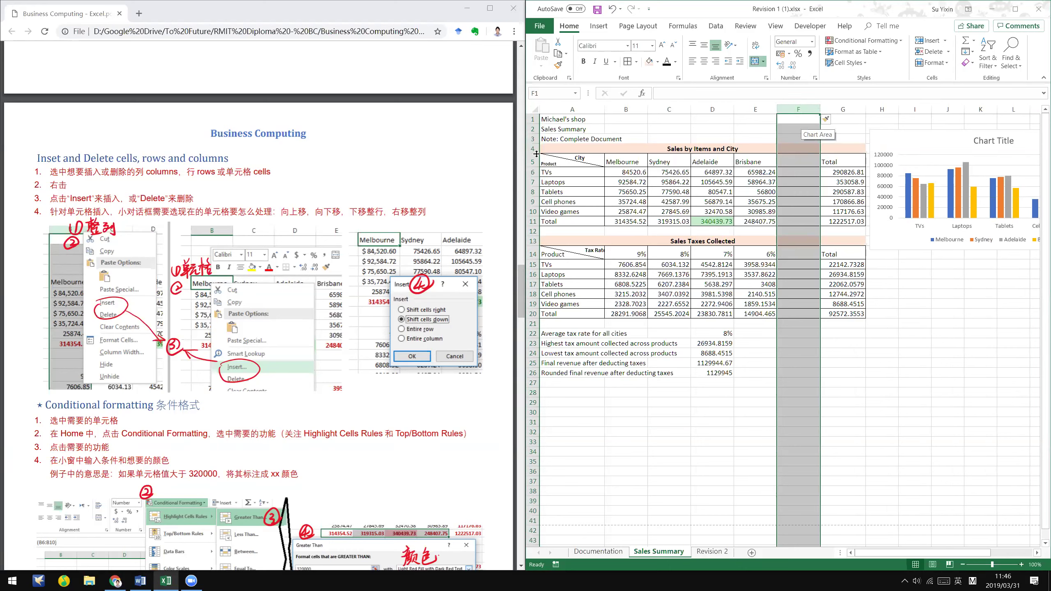
{"action": "right_click", "coordinate": [533, 252]}
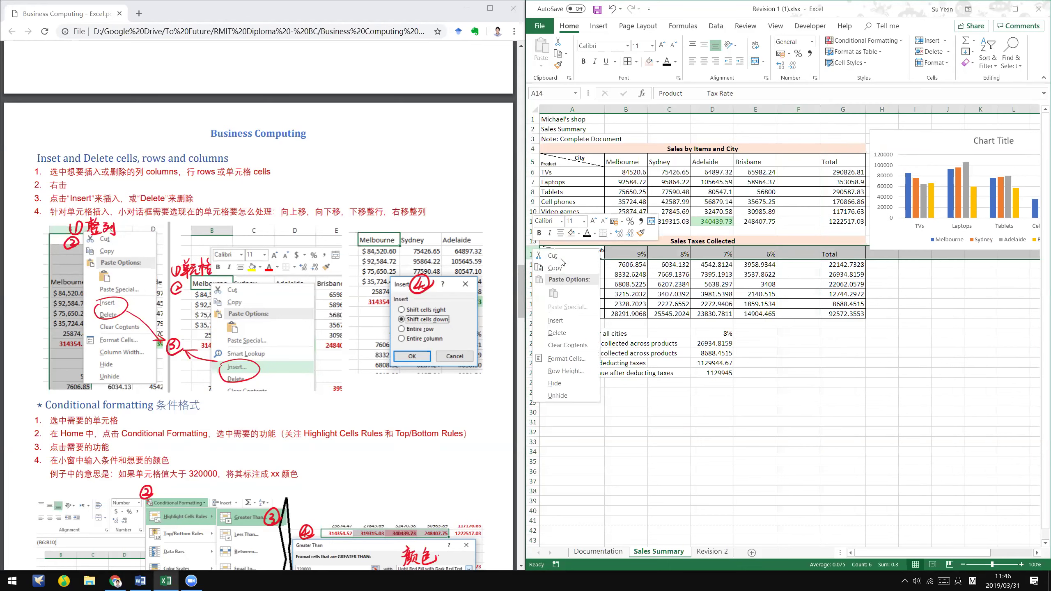
{"action": "left_click", "coordinate": [568, 316]}
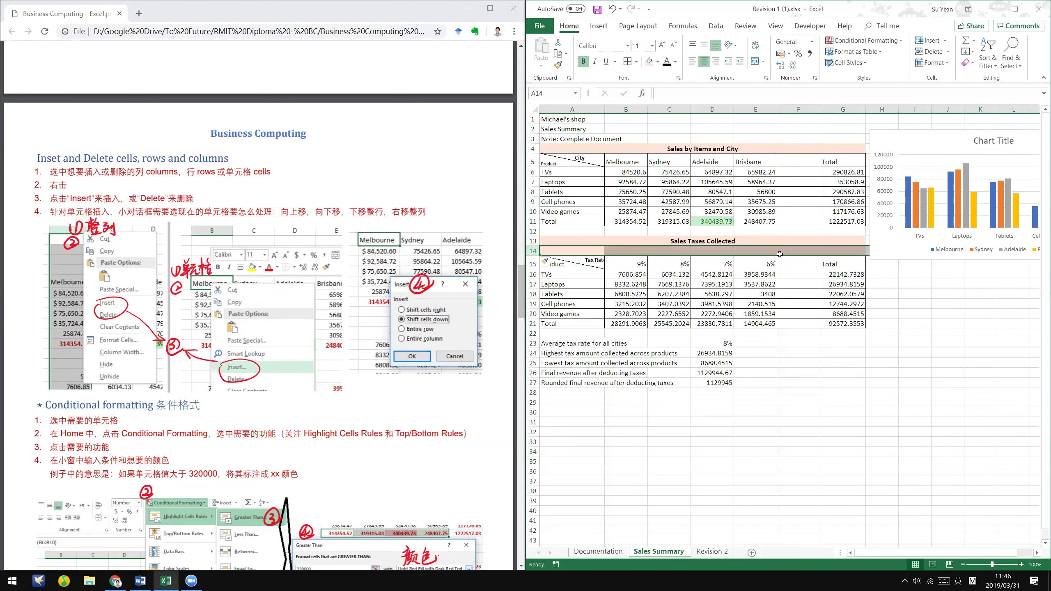
{"action": "left_click", "coordinate": [870, 392]}
{"action": "key", "text": "ctrl+z"}
{"action": "key", "text": "ctrl+z"}
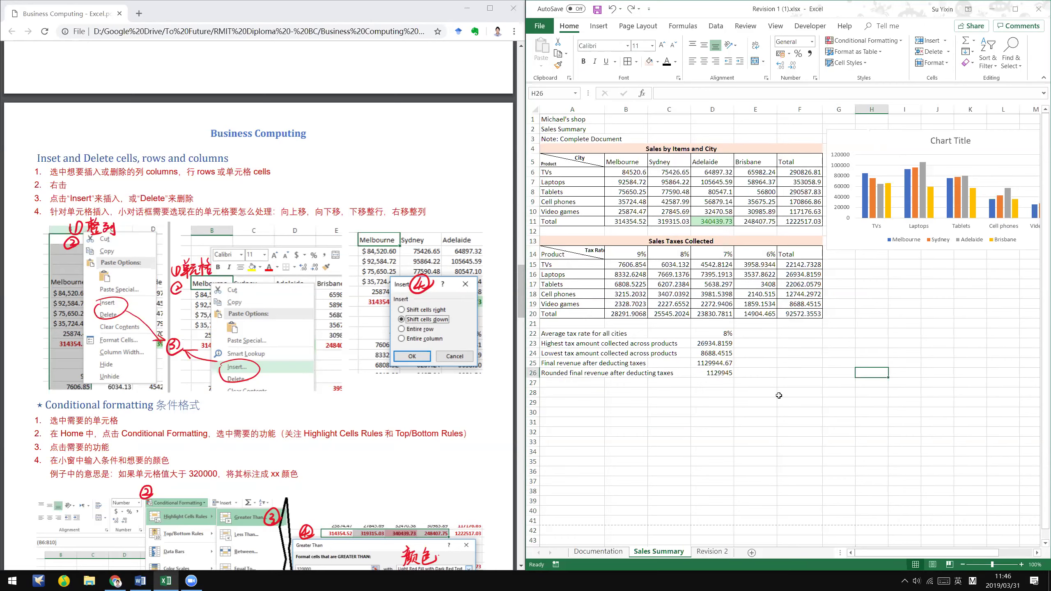
{"action": "scroll", "coordinate": [265, 290], "scroll_direction": "up", "scroll_amount": 1}
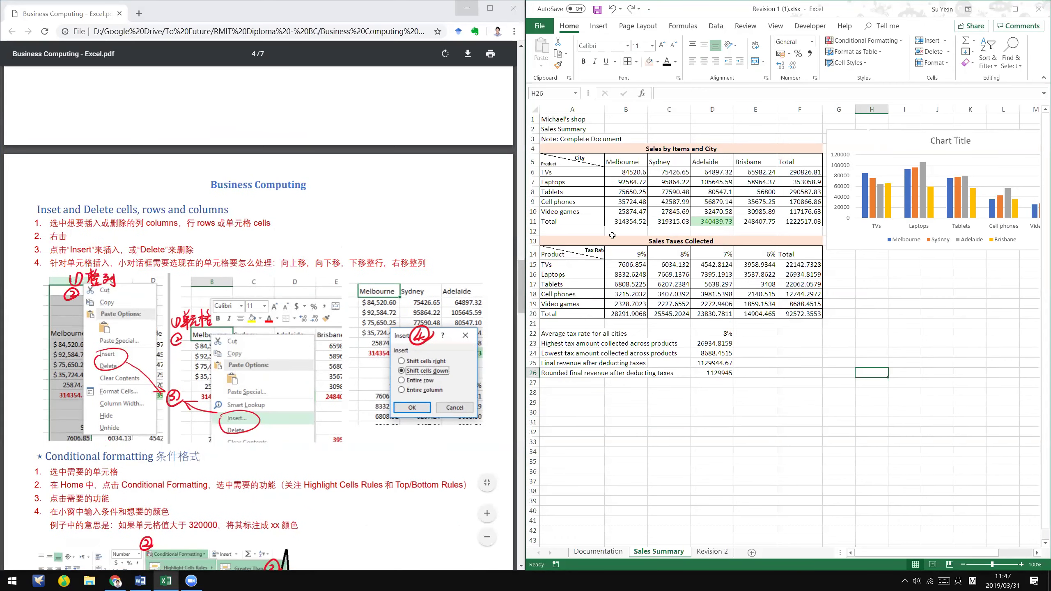
{"action": "left_click", "coordinate": [581, 403]}
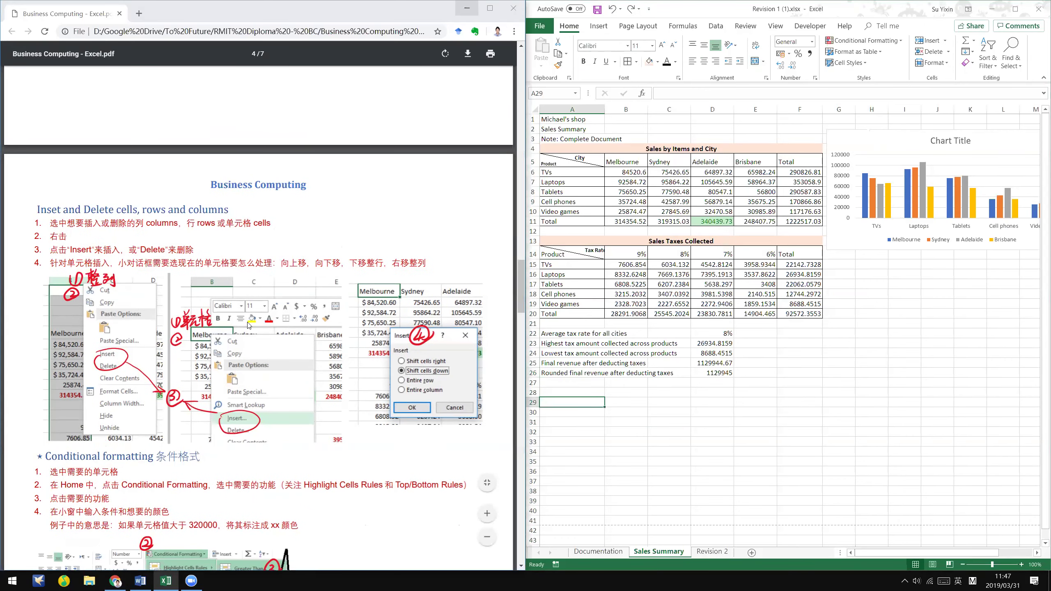
- Give the tax summary block A22:D26 outline and inside borders
{"action": "key", "text": "alt+Tab"}
{"action": "scroll", "coordinate": [155, 502], "scroll_direction": "down", "scroll_amount": 1}
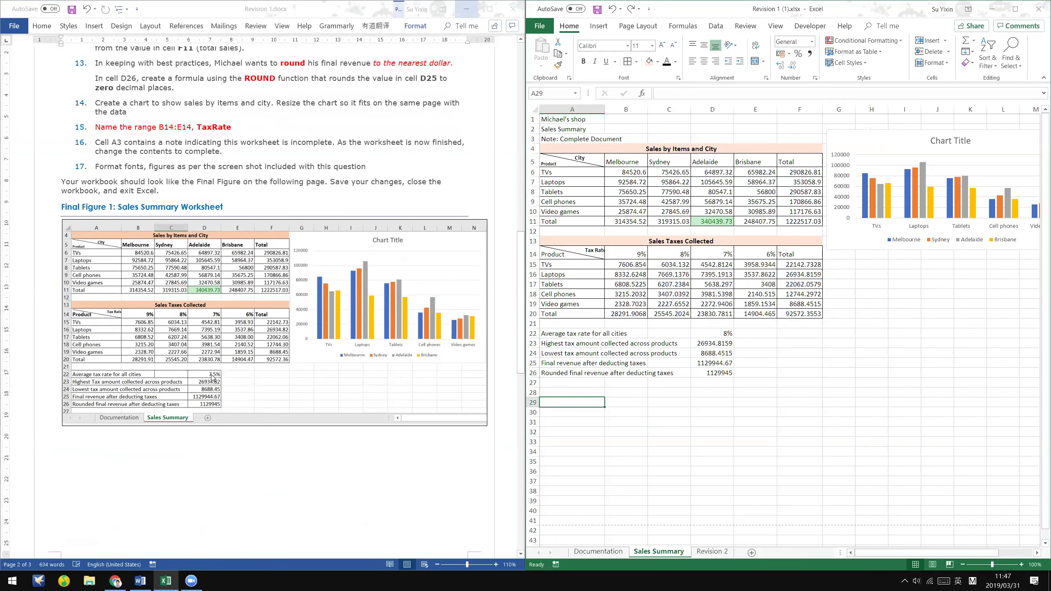
{"action": "left_click_drag", "start_coordinate": [545, 334], "coordinate": [718, 375]}
{"action": "left_click", "coordinate": [627, 62]}
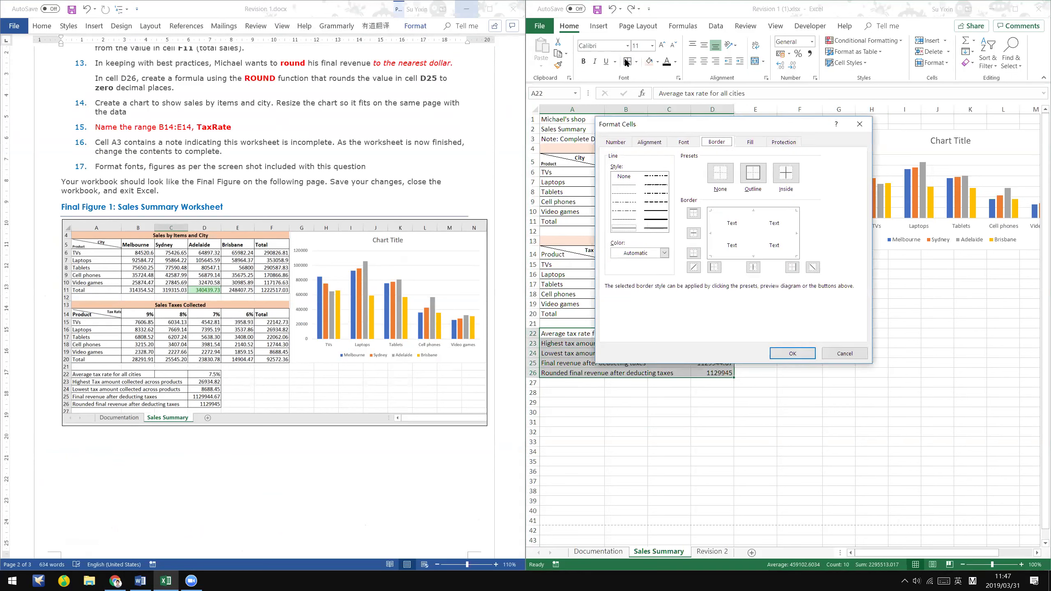
{"action": "left_click", "coordinate": [753, 173]}
{"action": "left_click", "coordinate": [786, 173]}
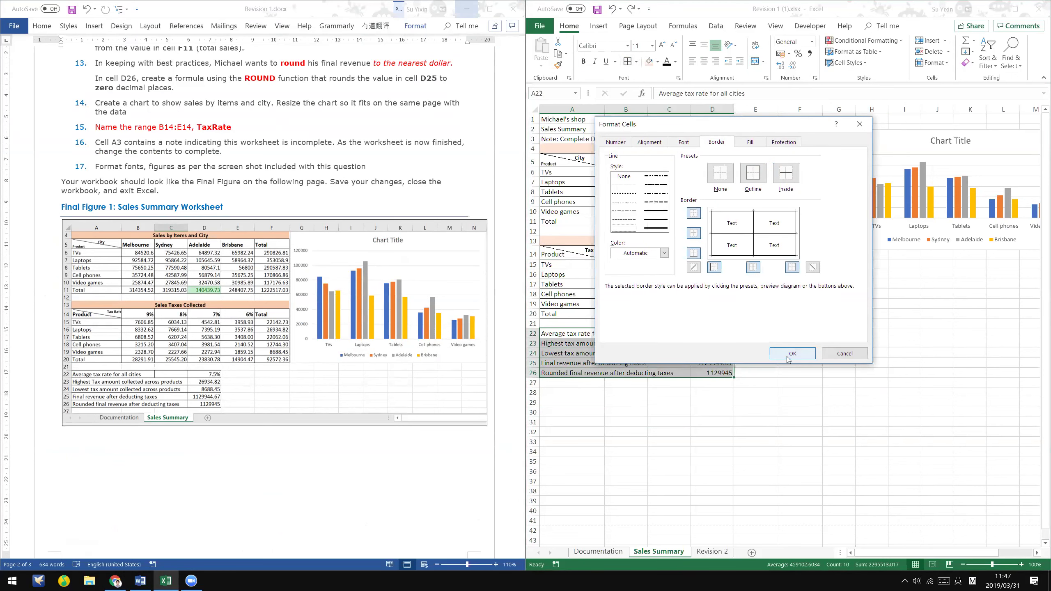
{"action": "left_click", "coordinate": [790, 355]}
{"action": "left_click", "coordinate": [802, 350]}
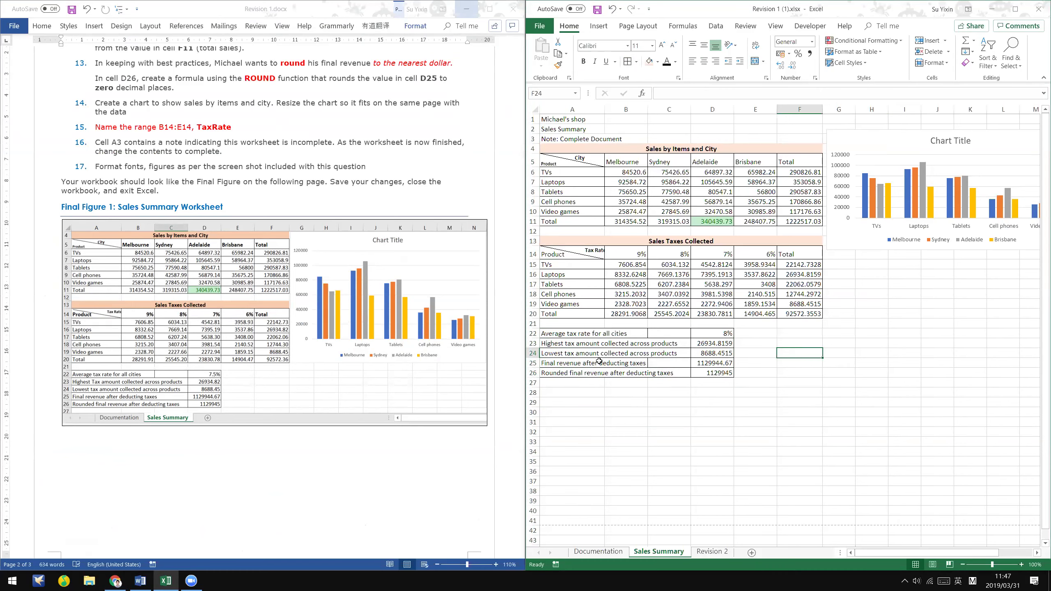
- Narrow column B slightly and select the row 14 header cells from A14
{"action": "left_click", "coordinate": [672, 372]}
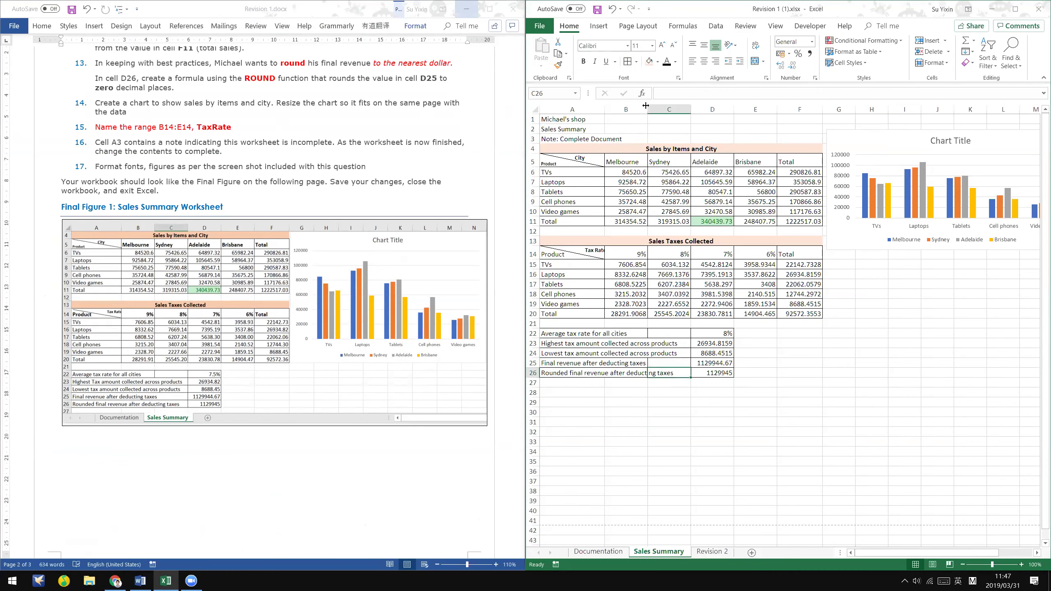
{"action": "left_click_drag", "start_coordinate": [645, 106], "coordinate": [643, 105]}
{"action": "left_click", "coordinate": [703, 480]}
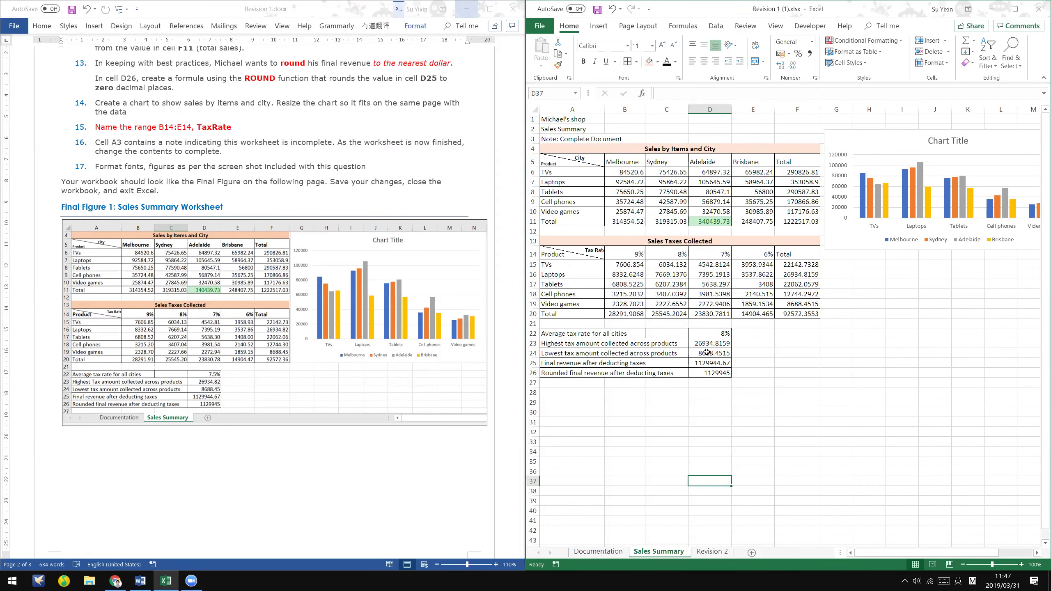
{"action": "left_click", "coordinate": [853, 382]}
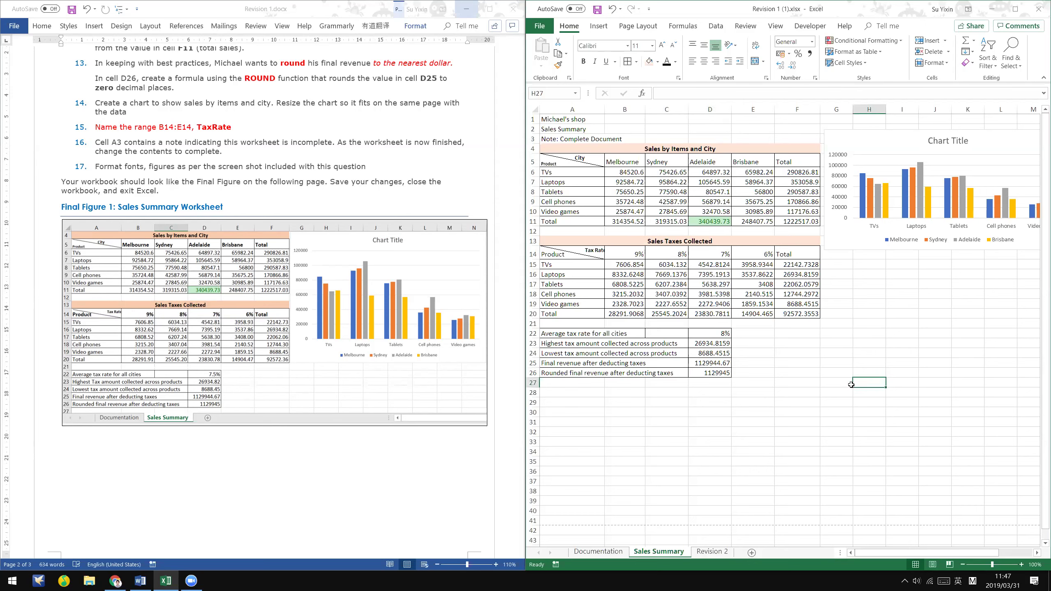
{"action": "left_click", "coordinate": [551, 252]}
{"action": "key", "text": "shift+Right"}
{"action": "key", "text": "shift+Right"}
{"action": "key", "text": "shift+Right"}
{"action": "key", "text": "shift+Right"}
{"action": "key", "text": "shift+Right"}
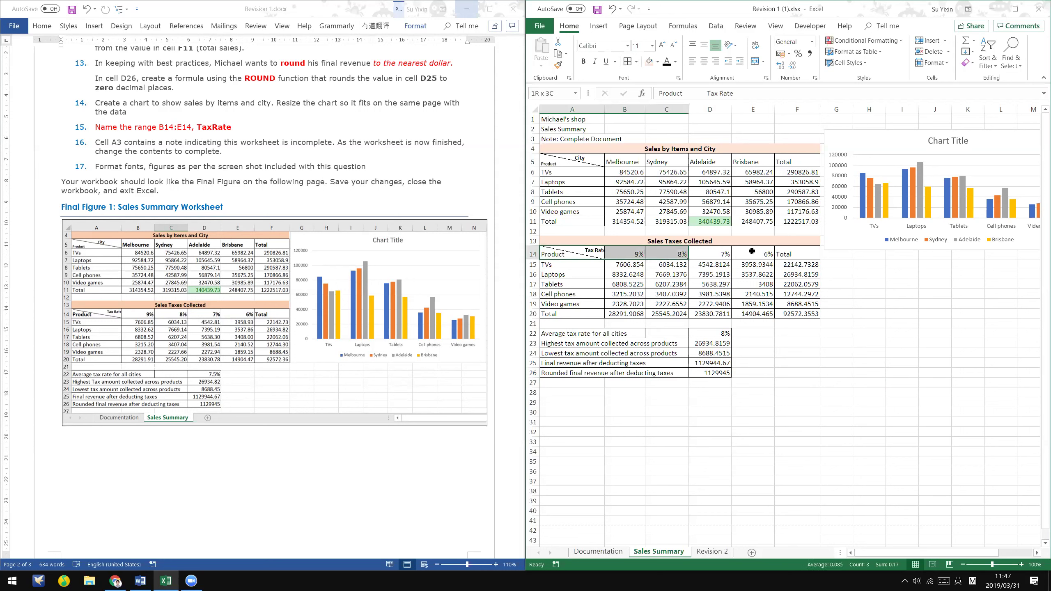
- Make the row 14 and row 5 table headers bold
{"action": "key", "text": "ctrl+b"}
{"action": "left_click_drag", "start_coordinate": [582, 160], "coordinate": [798, 173]}
{"action": "left_click_drag", "start_coordinate": [560, 161], "coordinate": [797, 161]}
{"action": "left_click", "coordinate": [583, 62]}
{"action": "left_click", "coordinate": [867, 323]}
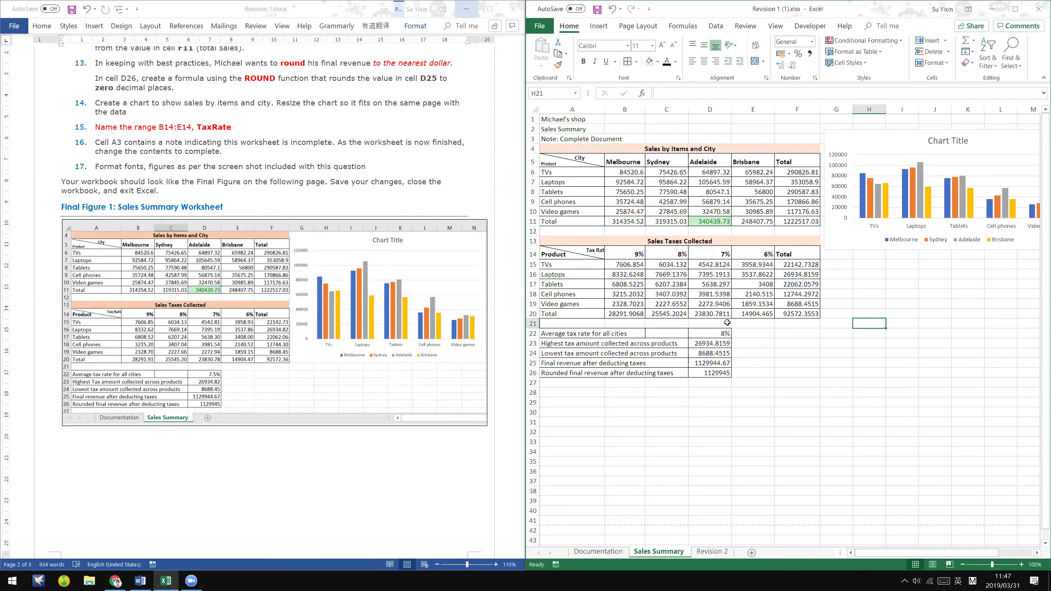
- Compare the sheet with the reference picture in the Word document
{"action": "left_click", "coordinate": [414, 410]}
{"action": "scroll", "coordinate": [380, 502], "scroll_direction": "down", "scroll_amount": 1}
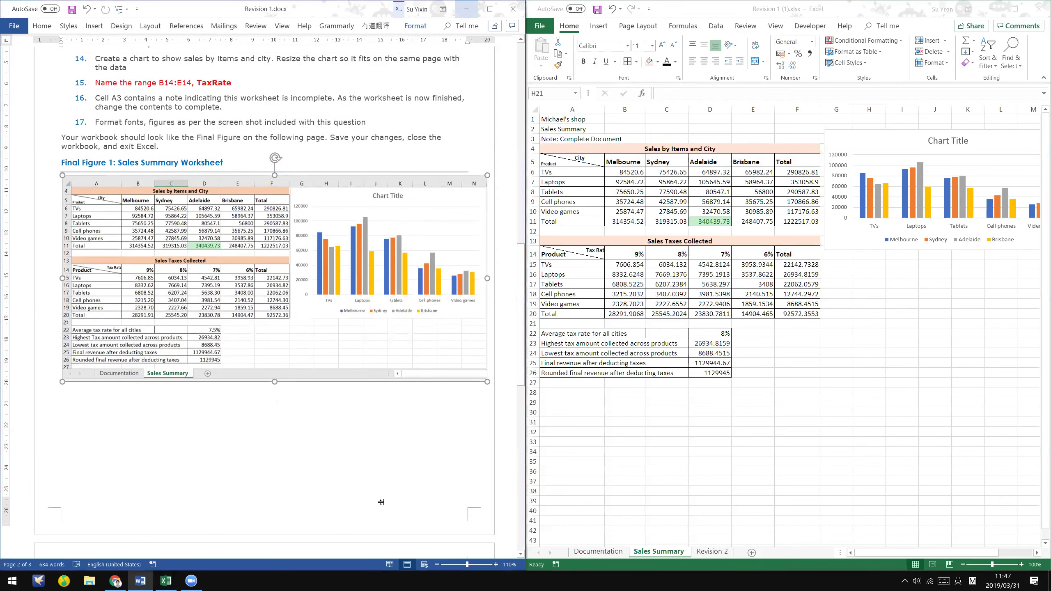
{"action": "scroll", "coordinate": [381, 502], "scroll_direction": "down", "scroll_amount": 1}
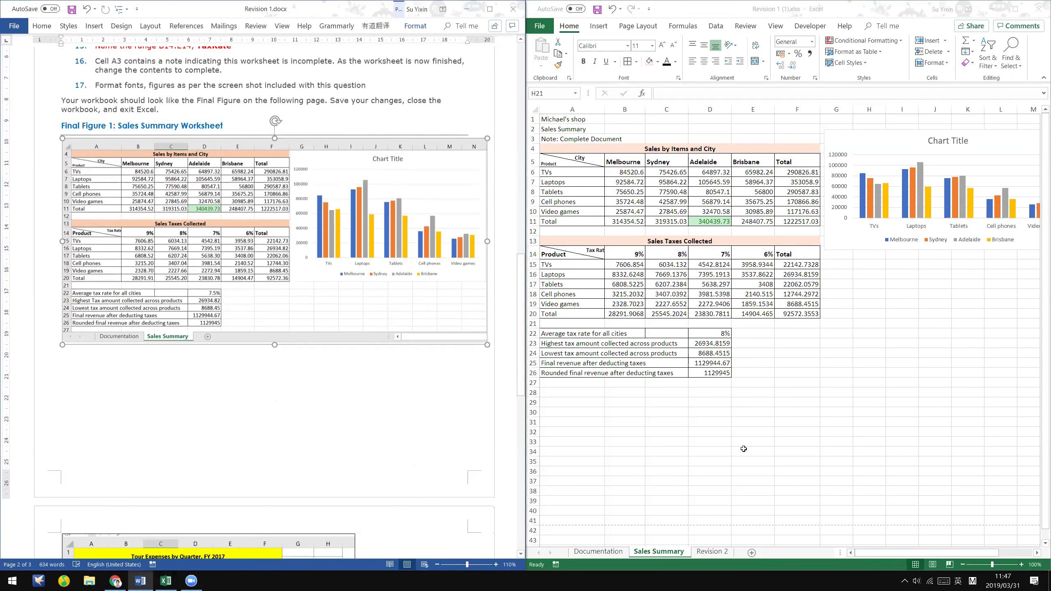
{"action": "left_click", "coordinate": [744, 449]}
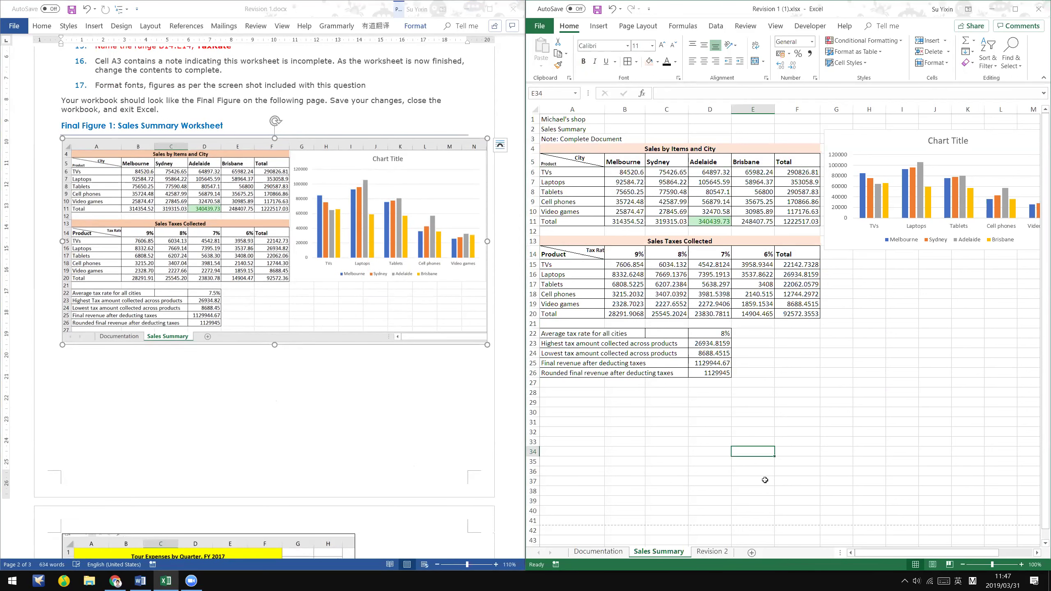
{"action": "left_click", "coordinate": [765, 480]}
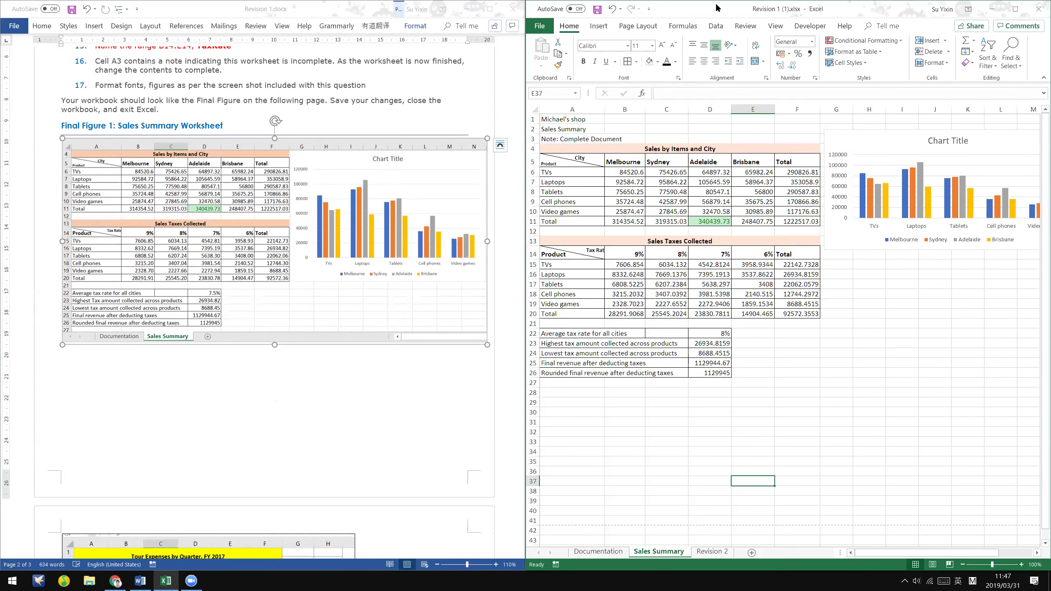
- Save the workbook Revision 1 (1).xlsx and check its File > Info page
{"action": "left_click", "coordinate": [601, 15]}
{"action": "left_click", "coordinate": [542, 28]}
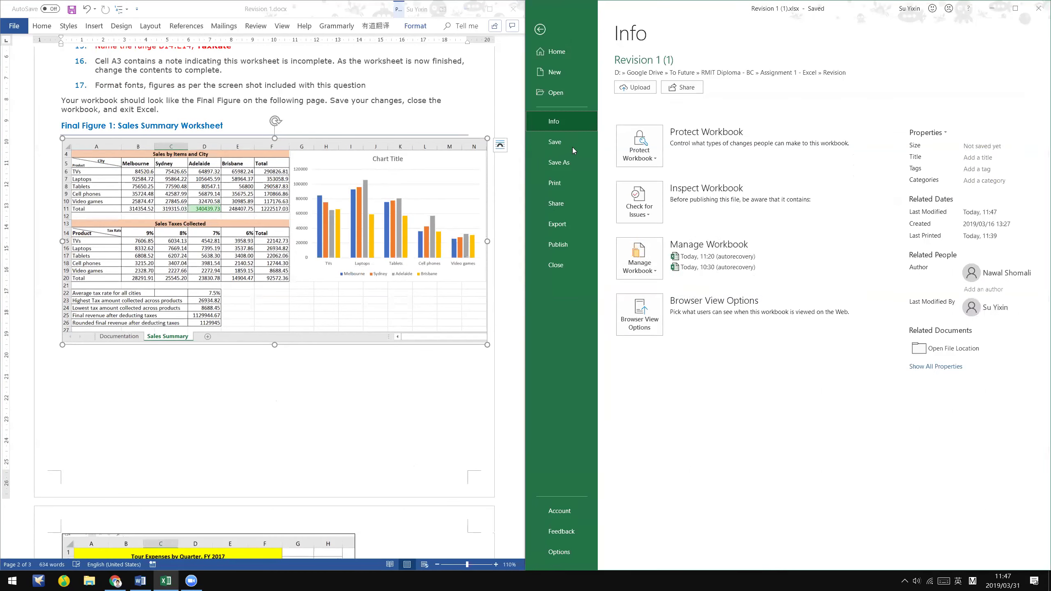
{"action": "left_click", "coordinate": [540, 30]}
{"action": "left_click", "coordinate": [542, 27]}
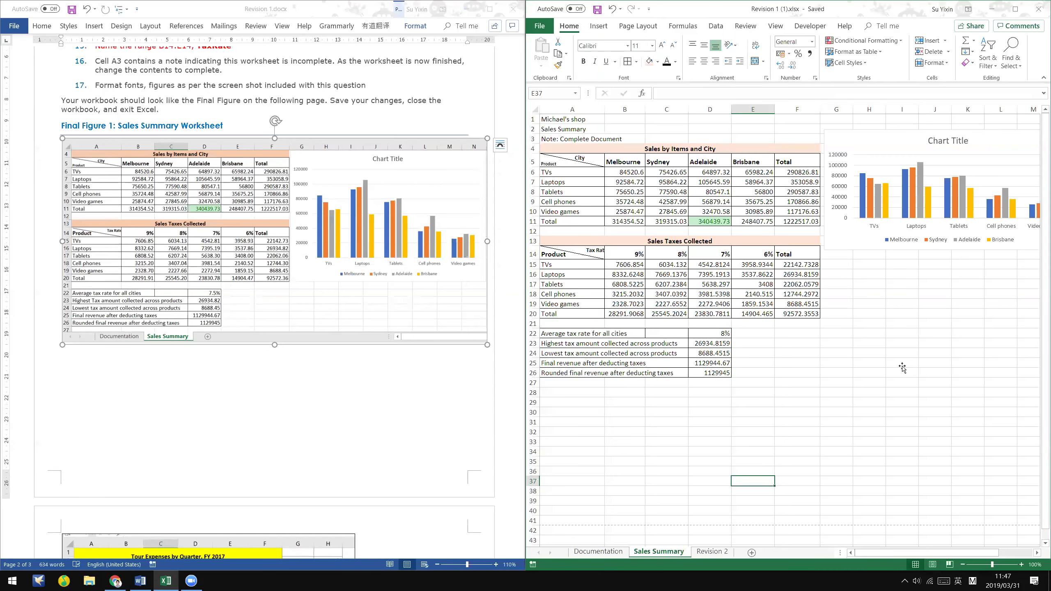
- Move the sales chart lower and stretch it down to about row 22, then save
{"action": "left_click", "coordinate": [1000, 139]}
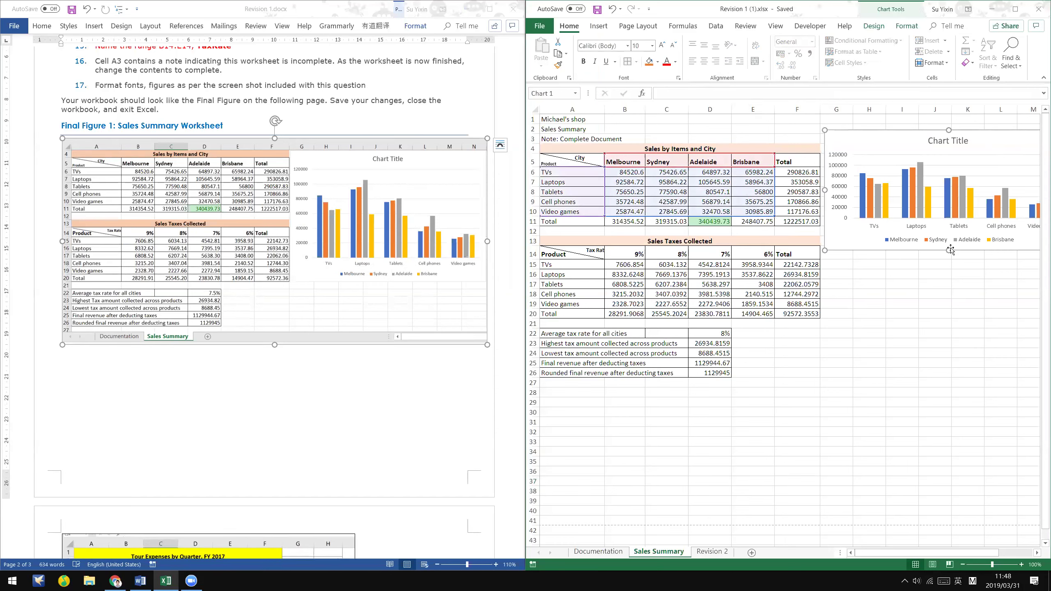
{"action": "left_click_drag", "start_coordinate": [949, 249], "coordinate": [946, 301]}
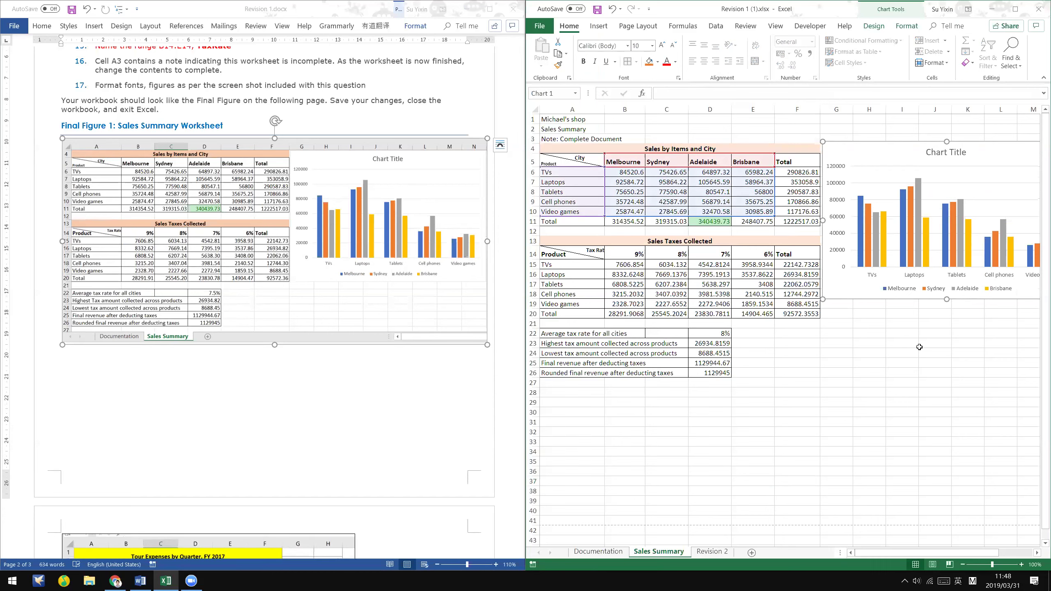
{"action": "left_click_drag", "start_coordinate": [881, 151], "coordinate": [880, 153]}
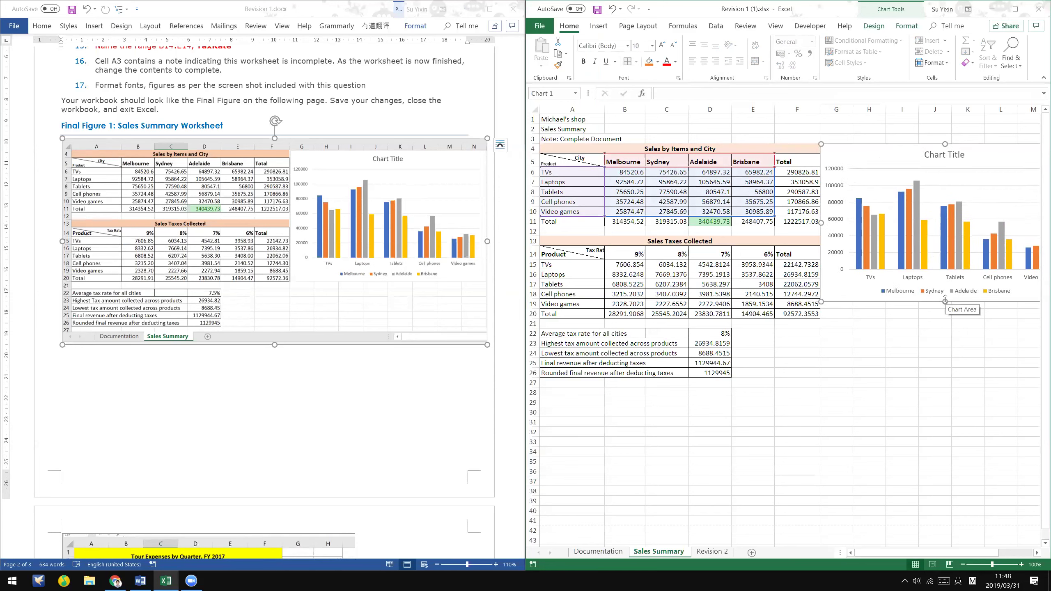
{"action": "left_click_drag", "start_coordinate": [945, 299], "coordinate": [946, 319]}
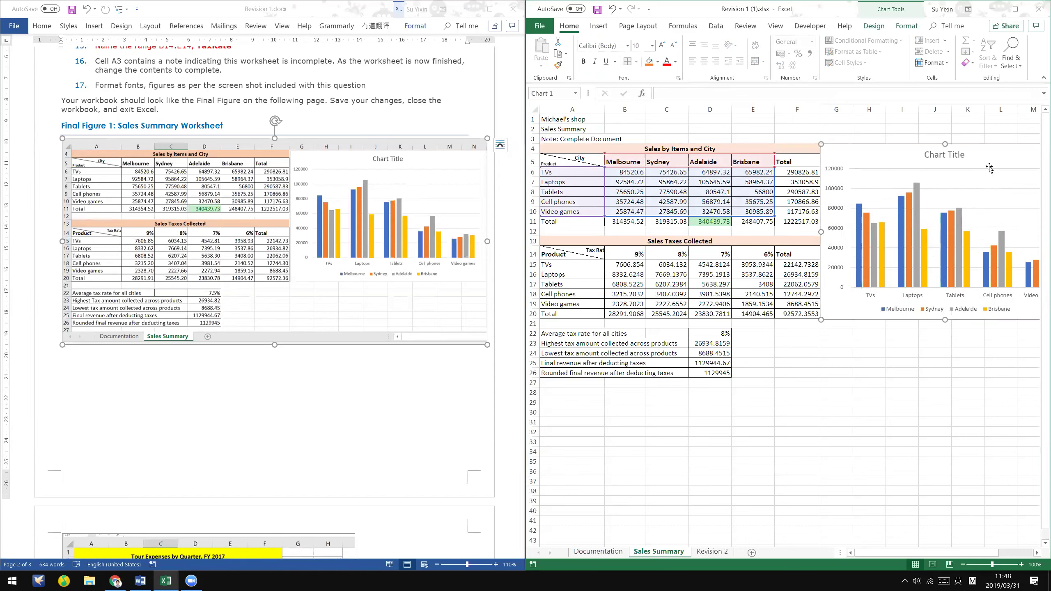
{"action": "left_click", "coordinate": [915, 382]}
{"action": "key", "text": "ctrl+s"}
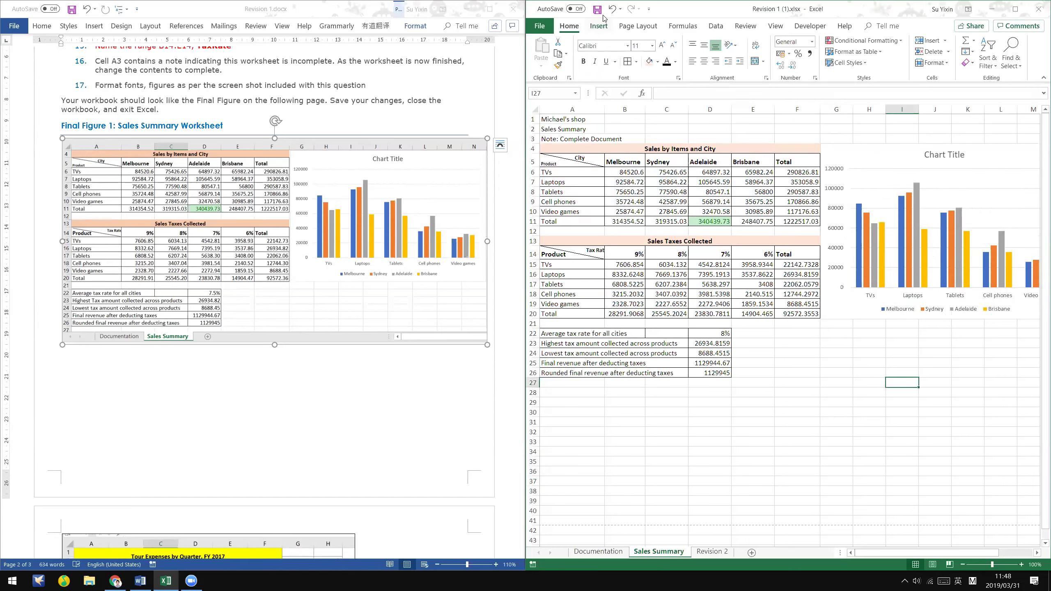
- Inspect the tax formula in B17, then select the tax figures B15:F20
{"action": "left_click", "coordinate": [912, 392]}
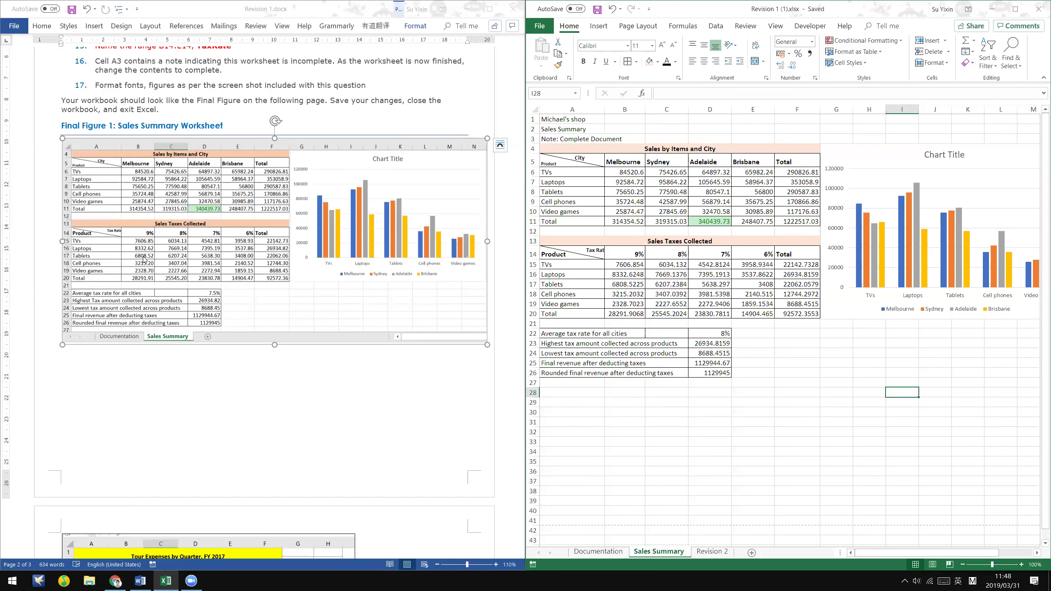
{"action": "left_click", "coordinate": [150, 243]}
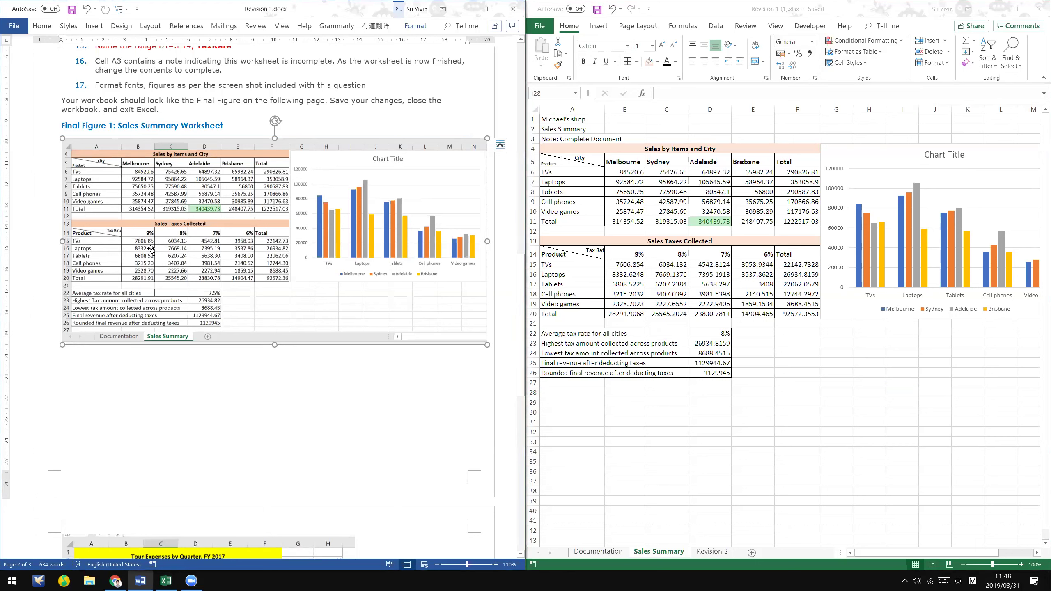
{"action": "left_click", "coordinate": [656, 278]}
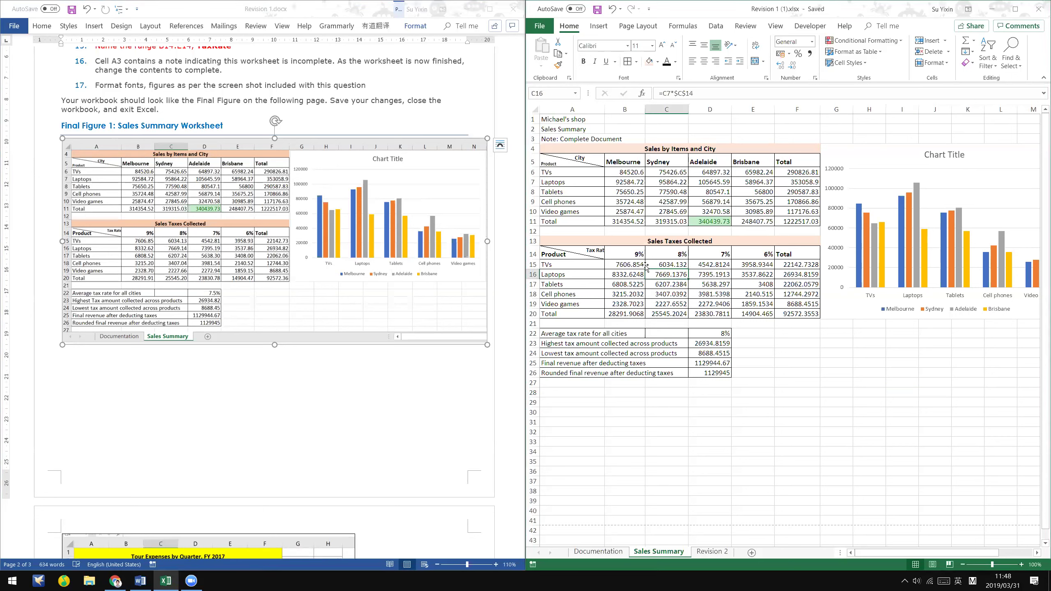
{"action": "left_click", "coordinate": [638, 275]}
{"action": "left_click", "coordinate": [637, 284]}
{"action": "left_click_drag", "start_coordinate": [627, 265], "coordinate": [794, 315]}
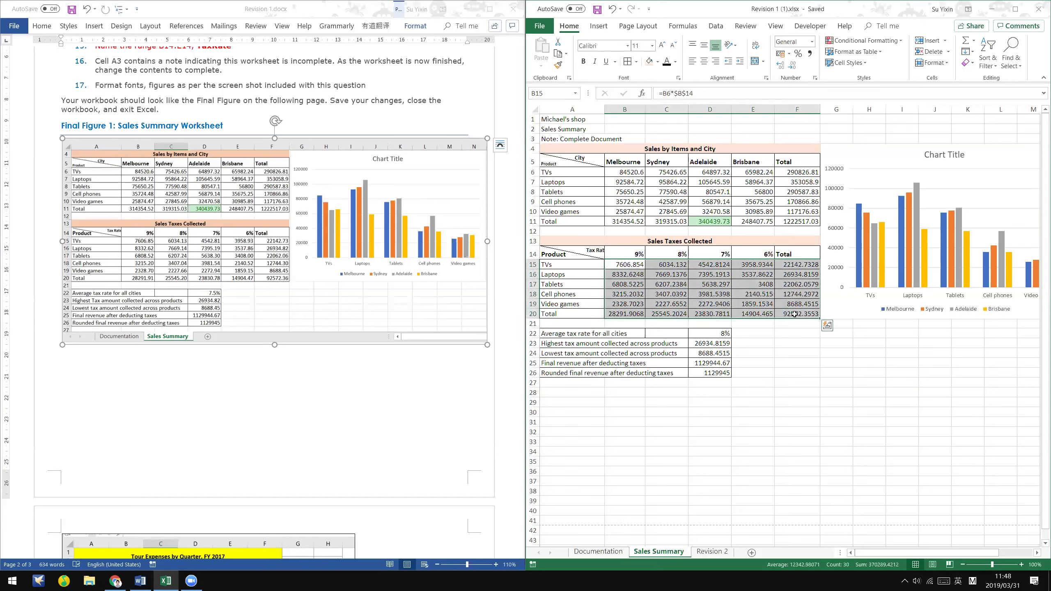
- Format B15:F20 with the Number category, showing two decimal places
{"action": "right_click", "coordinate": [721, 277]}
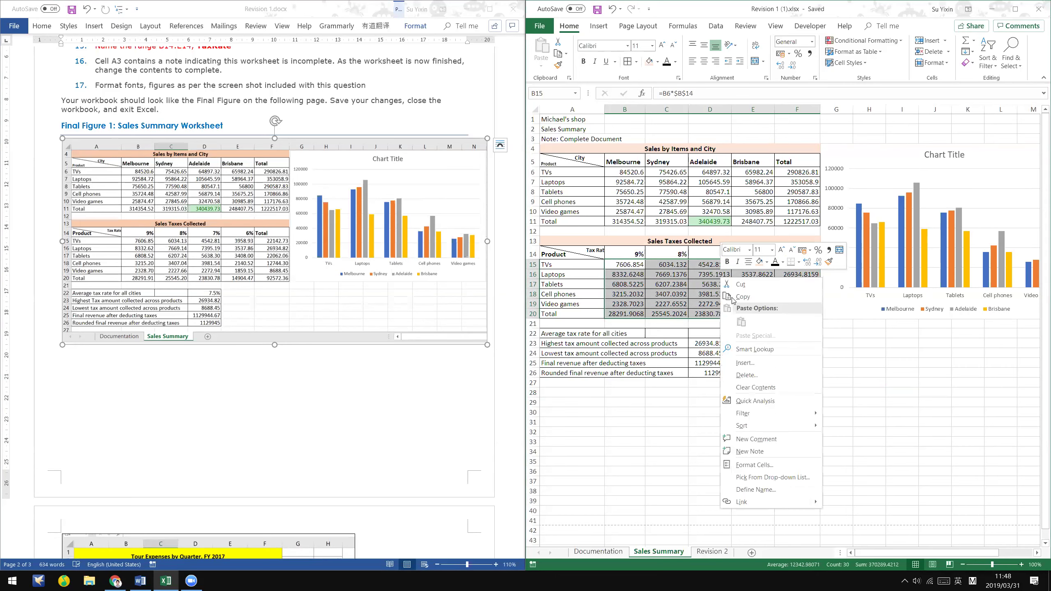
{"action": "left_click", "coordinate": [789, 465]}
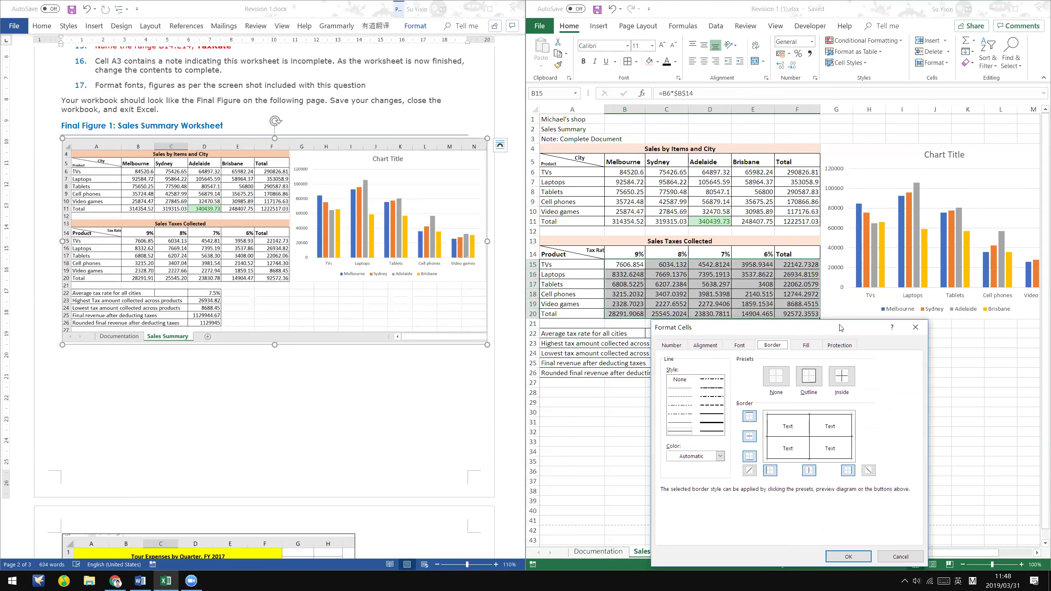
{"action": "left_click_drag", "start_coordinate": [834, 335], "coordinate": [859, 135]}
{"action": "left_click", "coordinate": [712, 145]}
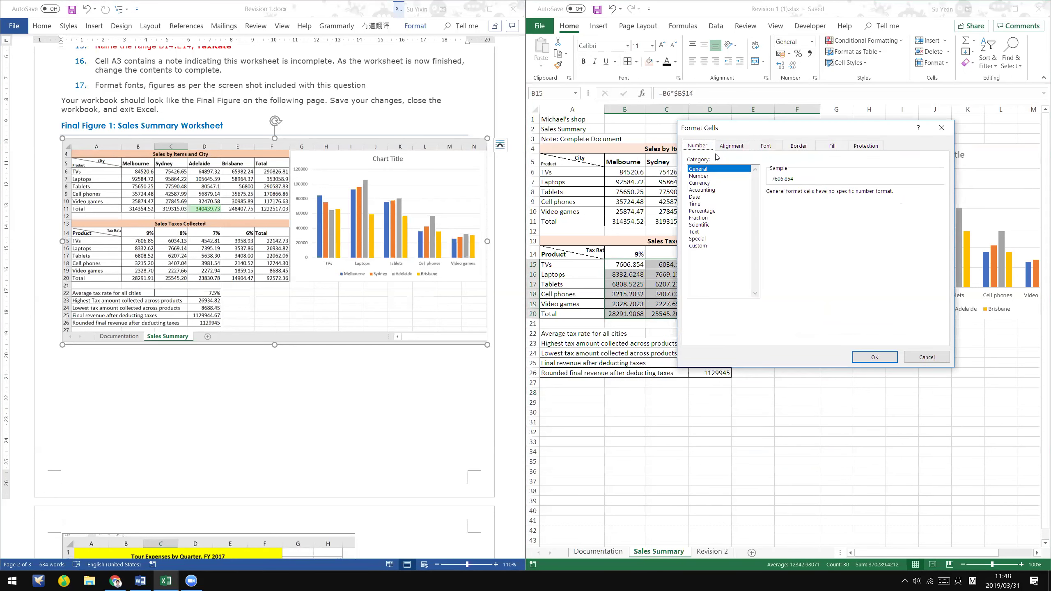
{"action": "left_click", "coordinate": [703, 176]}
{"action": "left_click", "coordinate": [875, 357]}
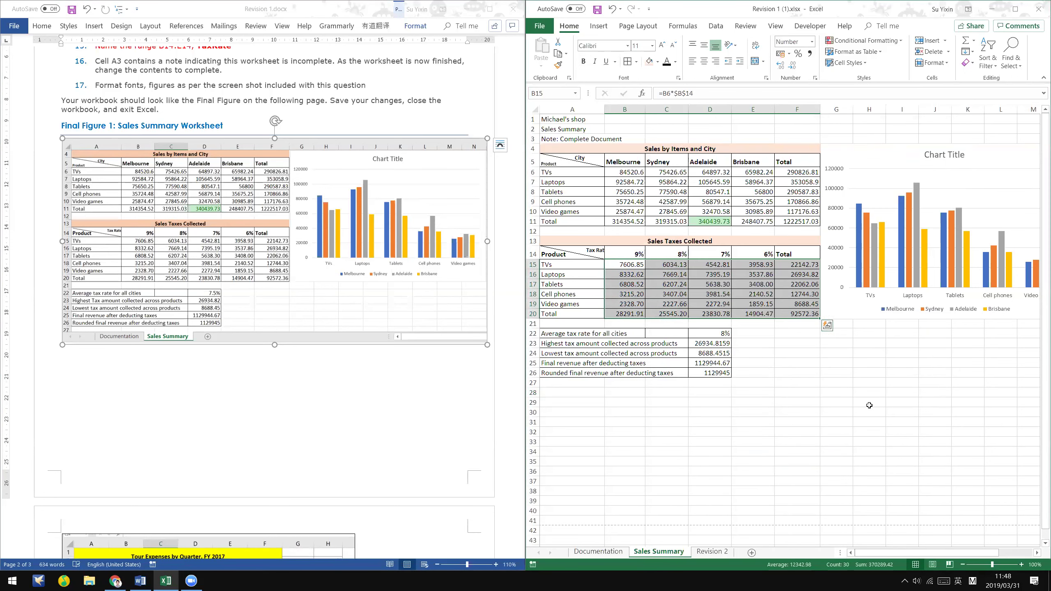
{"action": "left_click", "coordinate": [866, 411]}
- Check the formulas in E18, F19, E19 and D26, then reselect B15:F20
{"action": "left_click", "coordinate": [759, 295]}
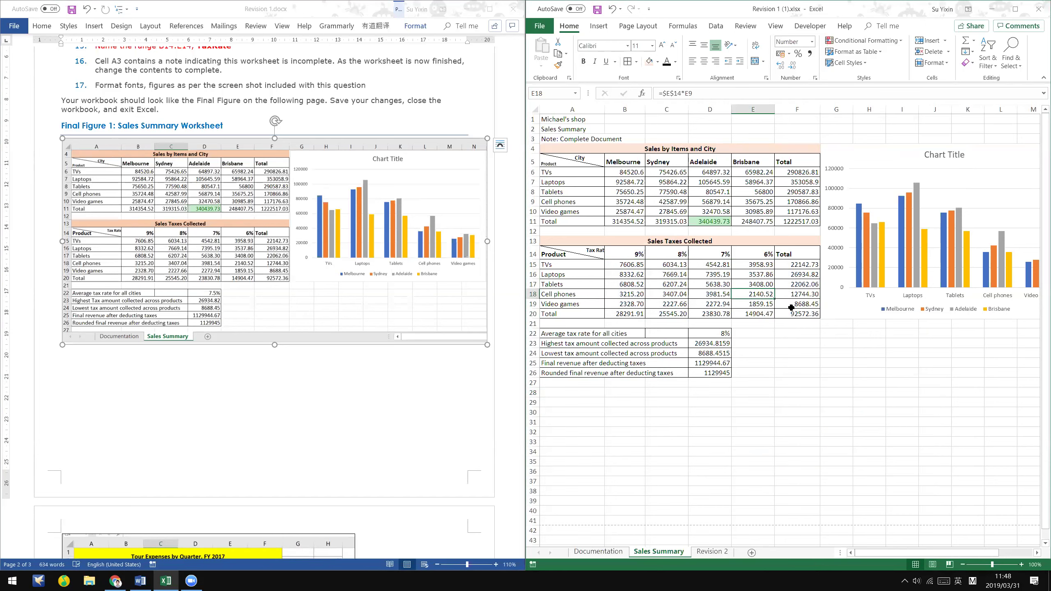
{"action": "left_click", "coordinate": [791, 307]}
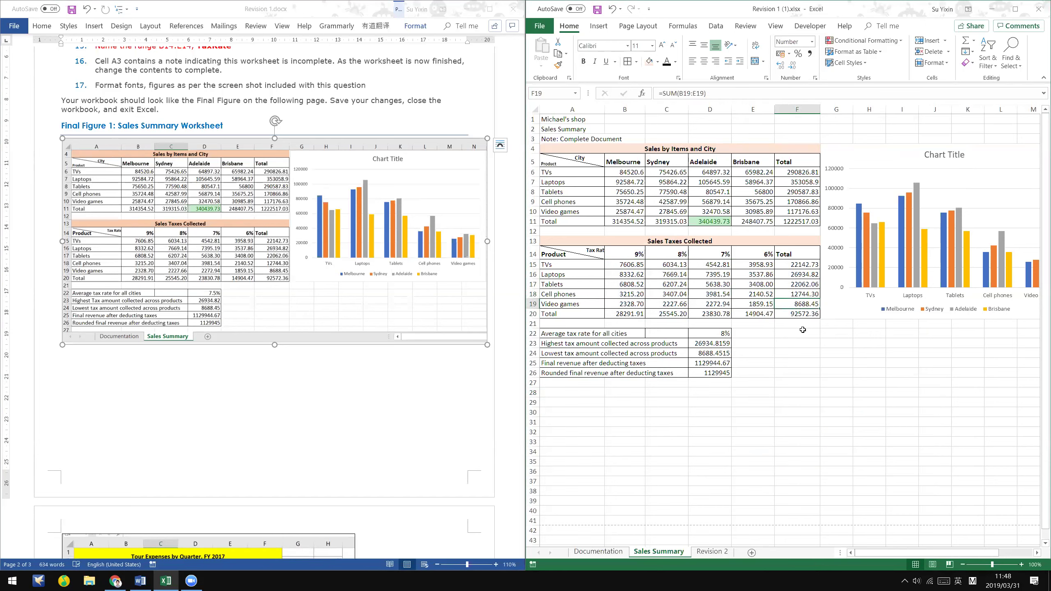
{"action": "left_click", "coordinate": [761, 303]}
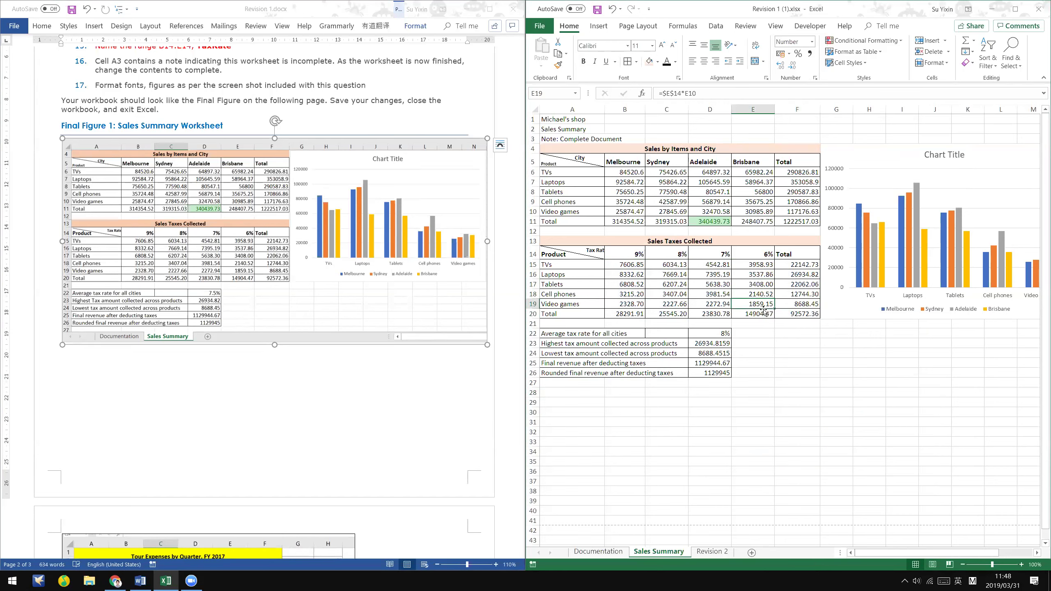
{"action": "left_click", "coordinate": [794, 405]}
{"action": "left_click", "coordinate": [723, 372]}
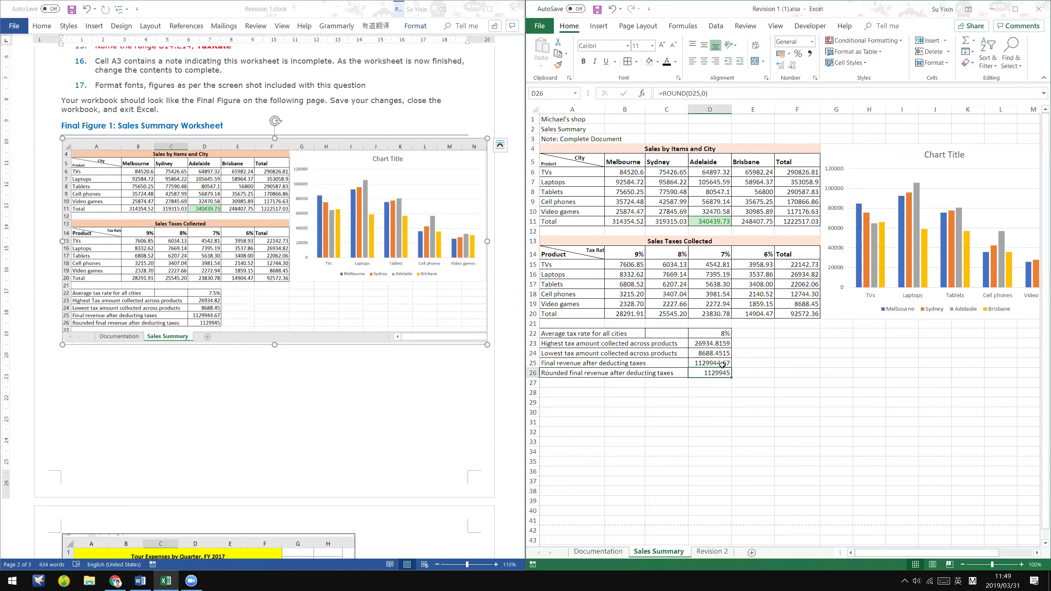
{"action": "left_click", "coordinate": [825, 372]}
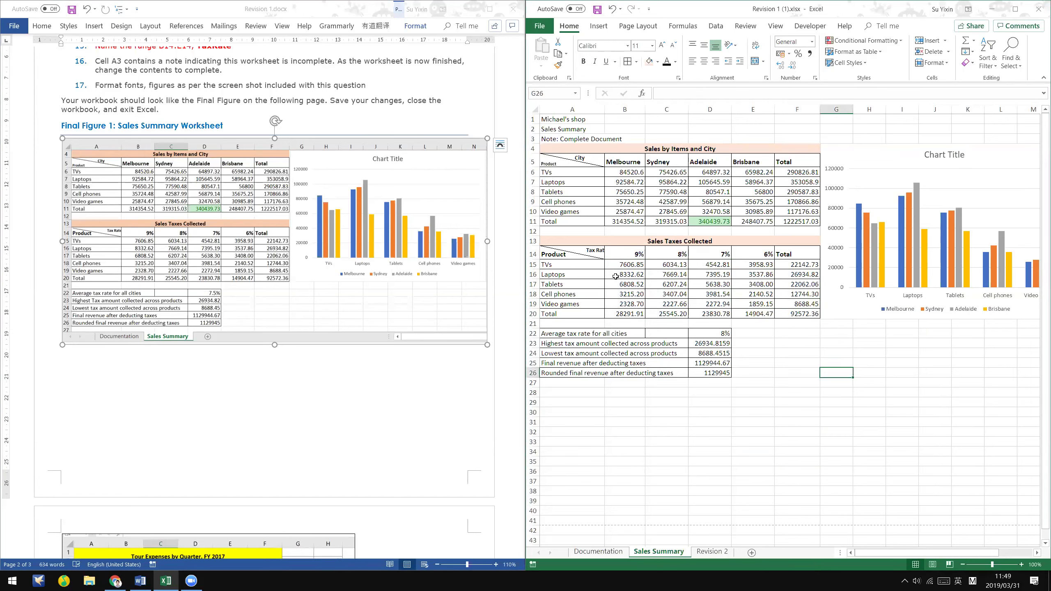
{"action": "left_click_drag", "start_coordinate": [622, 264], "coordinate": [810, 313]}
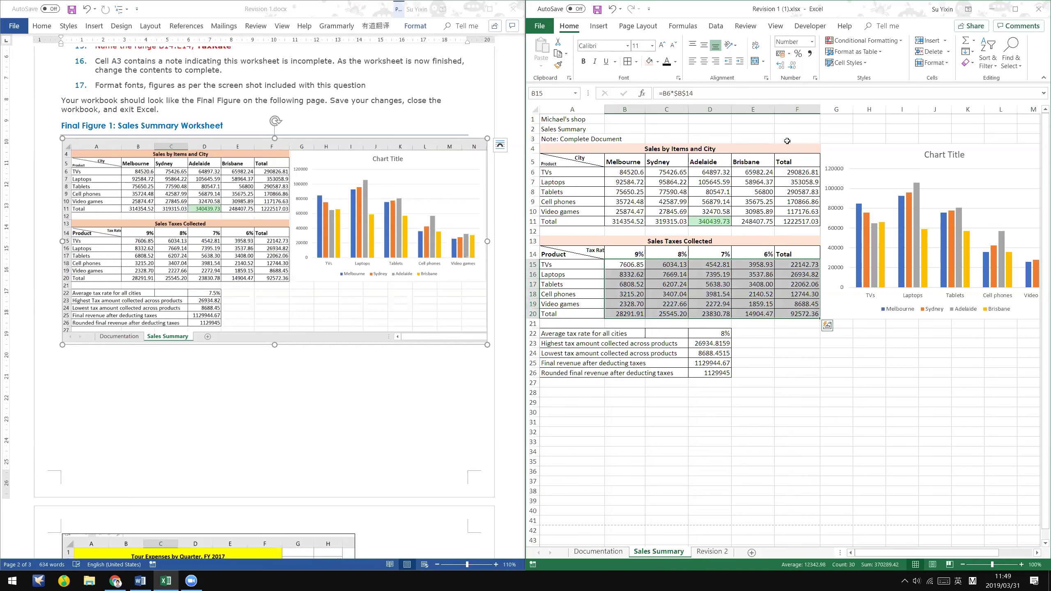
- Format the tax figures B15:F20 as Currency with the $ symbol and two decimals
{"action": "right_click", "coordinate": [721, 277]}
{"action": "left_click", "coordinate": [828, 303]}
{"action": "left_click", "coordinate": [660, 383]}
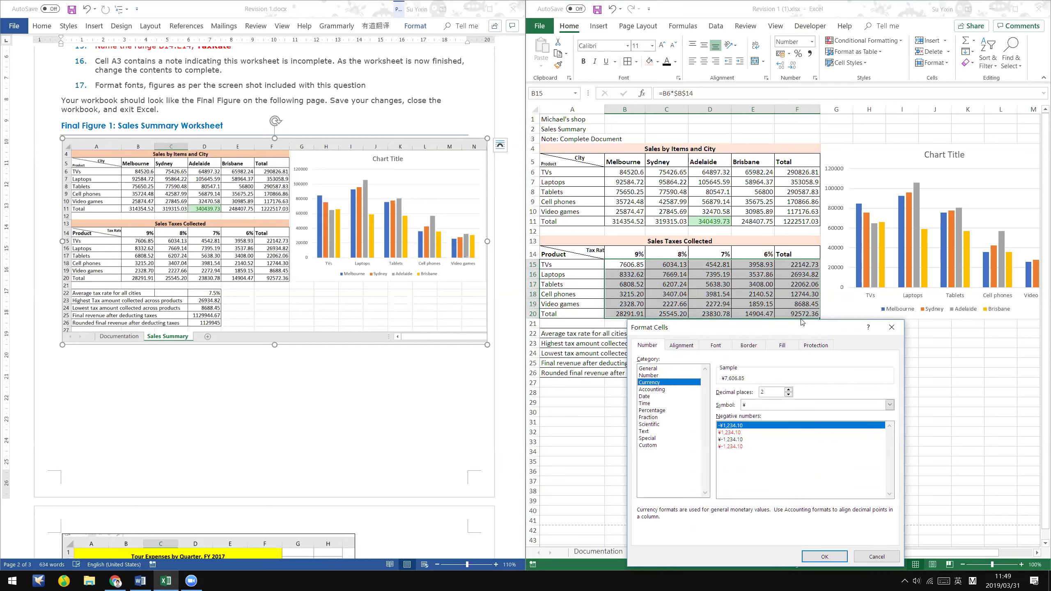
{"action": "left_click_drag", "start_coordinate": [801, 327], "coordinate": [816, 210]}
{"action": "left_click", "coordinate": [791, 290]}
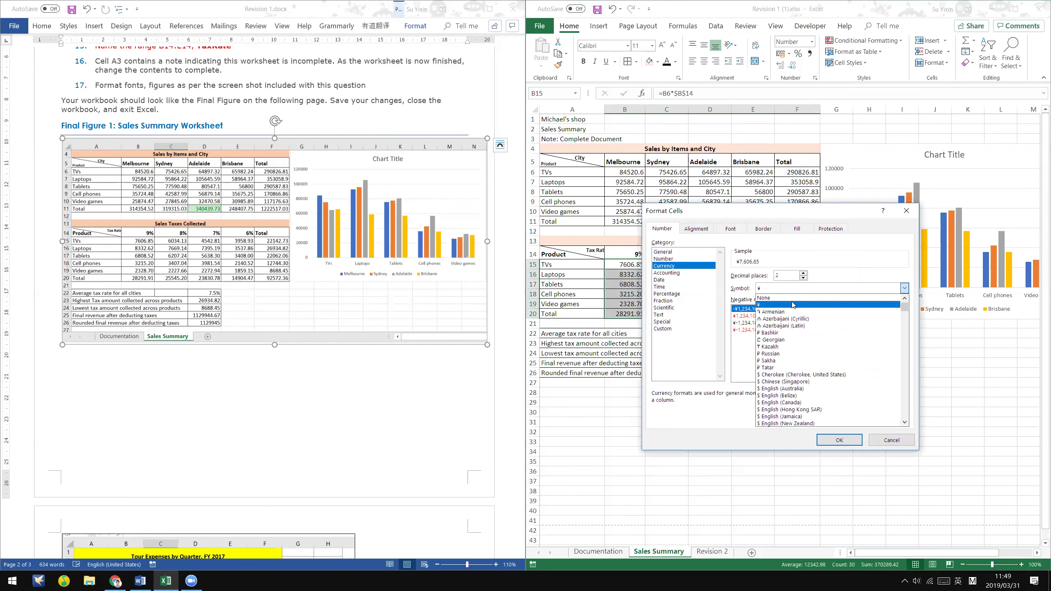
{"action": "scroll", "coordinate": [807, 379], "scroll_direction": "down", "scroll_amount": 1}
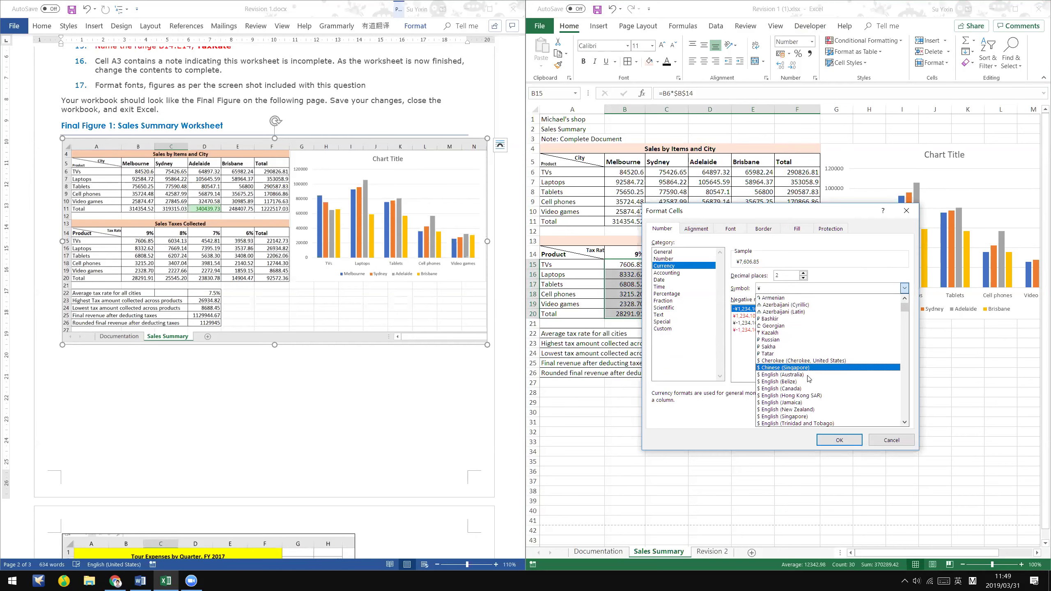
{"action": "left_click", "coordinate": [808, 377]}
{"action": "left_click", "coordinate": [846, 441]}
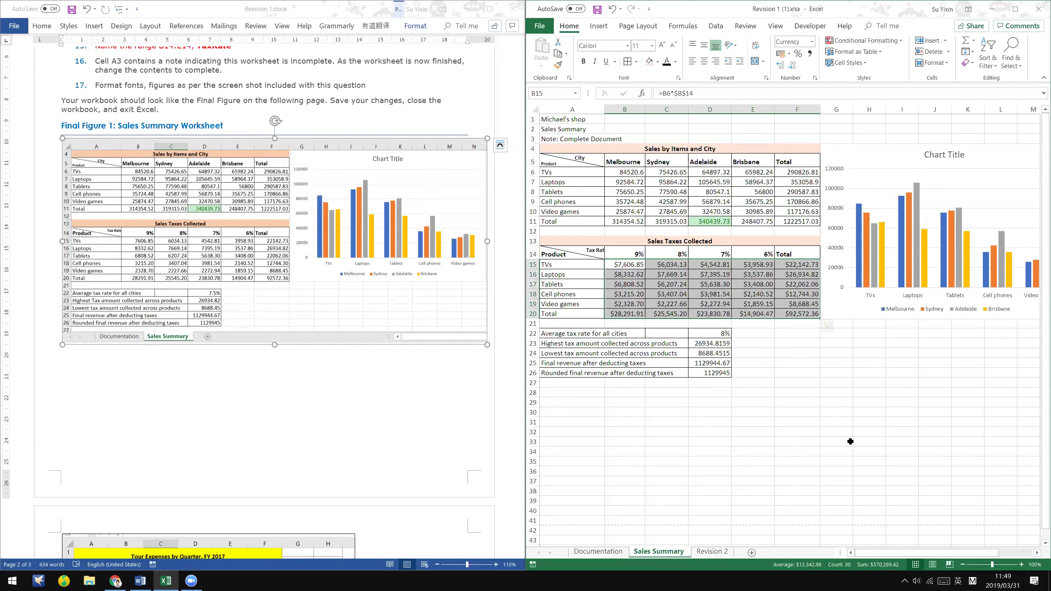
{"action": "left_click", "coordinate": [850, 442]}
- Check F17 and the F20 total against the Word instructions and Excel guide PDF
{"action": "left_click", "coordinate": [792, 284]}
{"action": "left_click", "coordinate": [790, 312]}
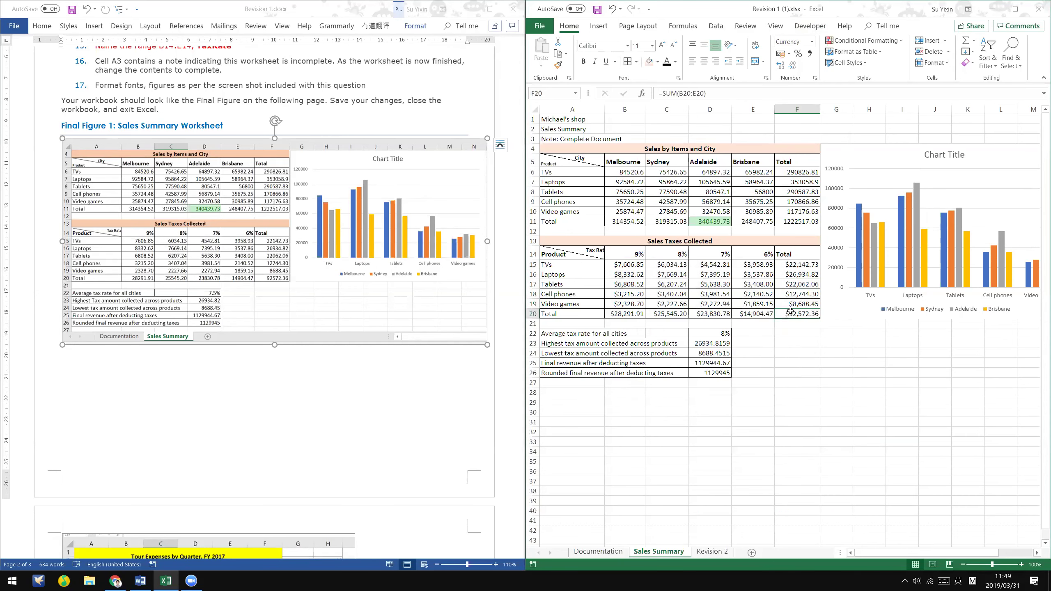
{"action": "left_click", "coordinate": [112, 347]}
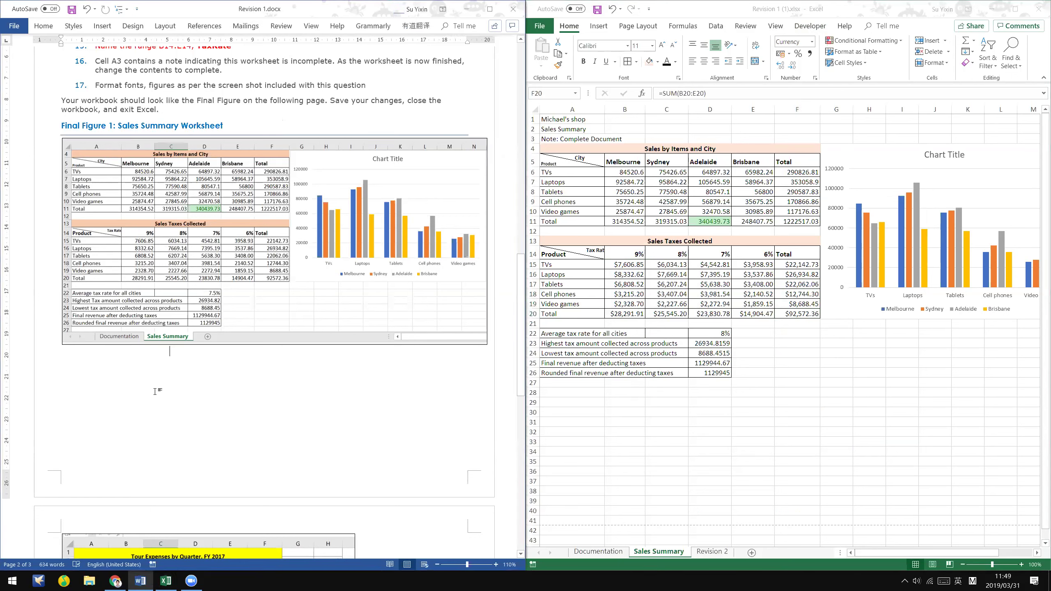
{"action": "key", "text": "alt+Tab"}
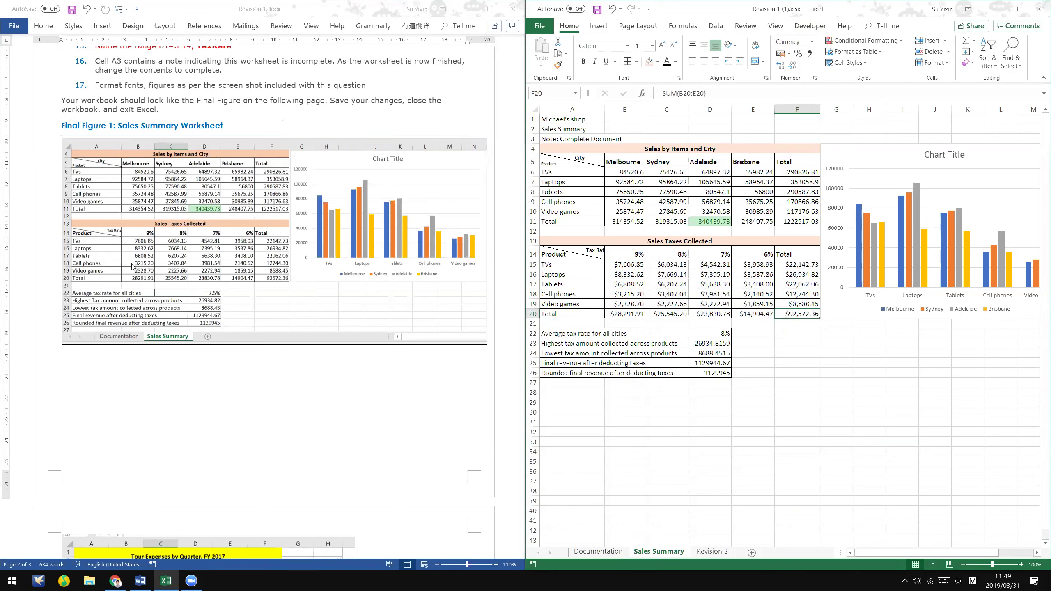
{"action": "left_click_drag", "start_coordinate": [631, 264], "coordinate": [813, 313]}
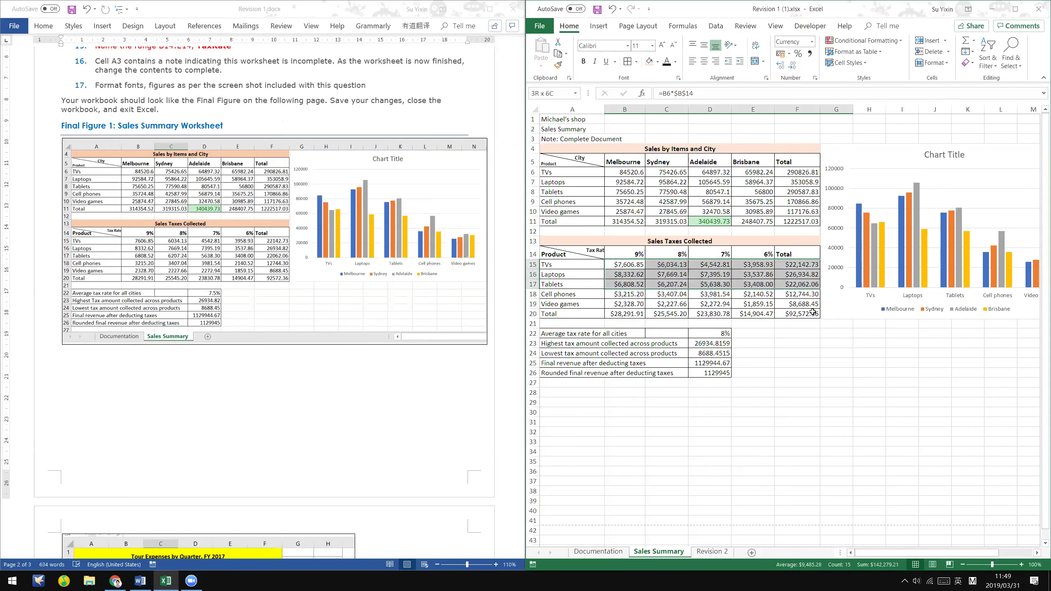
{"action": "left_click", "coordinate": [832, 382]}
{"action": "left_click", "coordinate": [191, 414]}
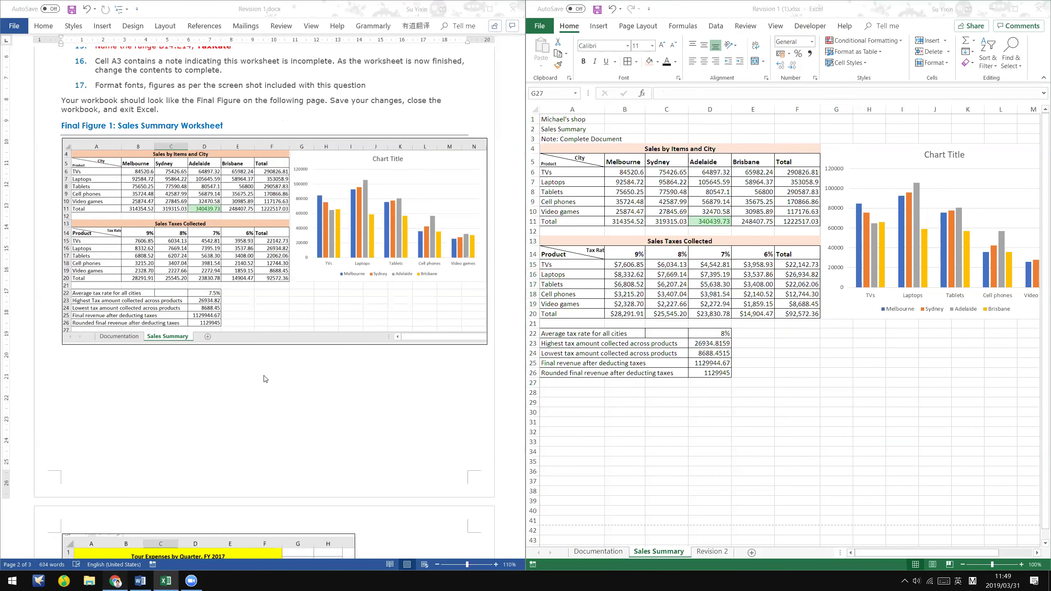
{"action": "key", "text": "alt+Tab"}
- Scroll the Excel guide PDF up to its Formatting page and mark the currency example
{"action": "scroll", "coordinate": [273, 364], "scroll_direction": "down", "scroll_amount": 7}
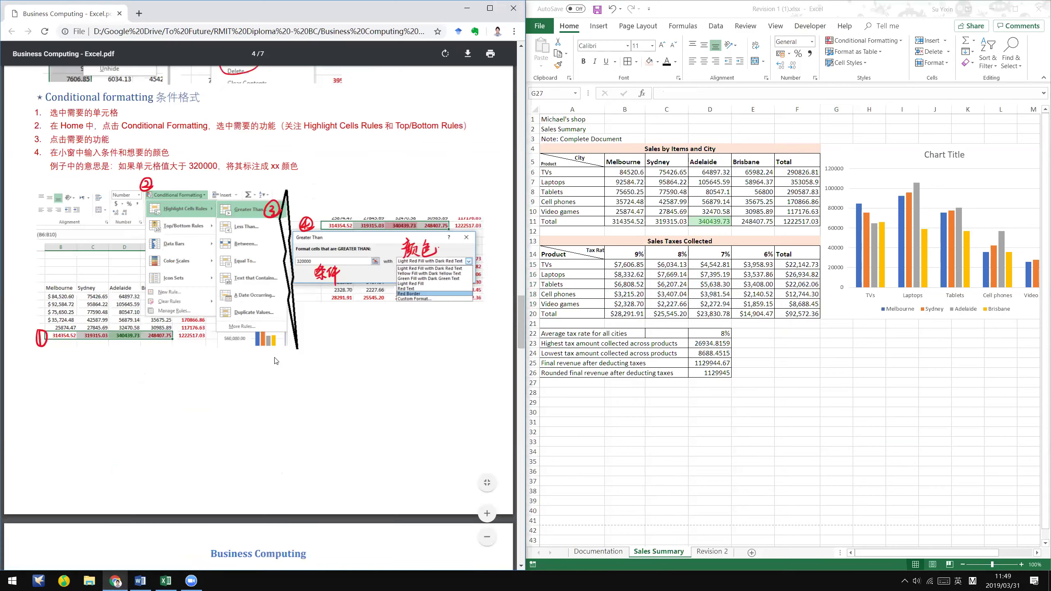
{"action": "scroll", "coordinate": [275, 361], "scroll_direction": "up", "scroll_amount": 3}
{"action": "scroll", "coordinate": [275, 360], "scroll_direction": "up", "scroll_amount": 10}
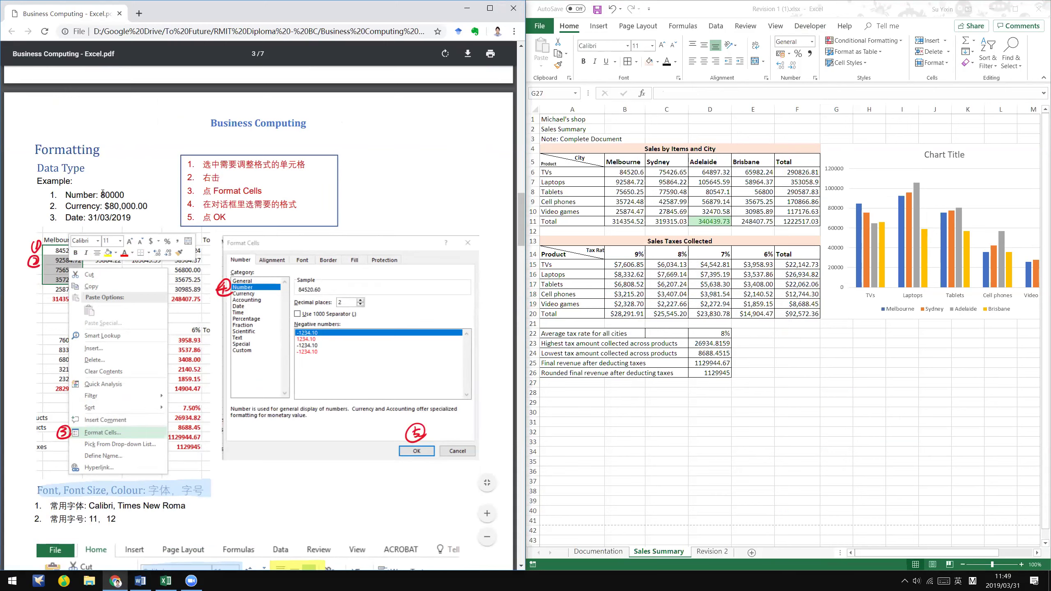
{"action": "left_click_drag", "start_coordinate": [126, 206], "coordinate": [132, 206]}
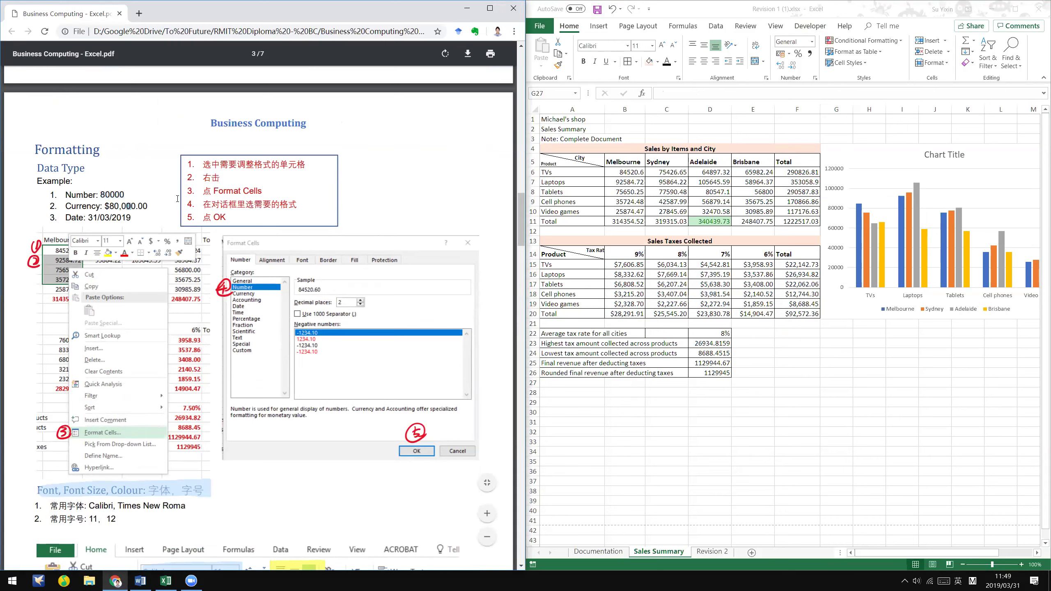
- Back in Excel, check the SUM total in D20 and the tax formula in D15
{"action": "left_click", "coordinate": [728, 316]}
{"action": "left_click", "coordinate": [727, 315]}
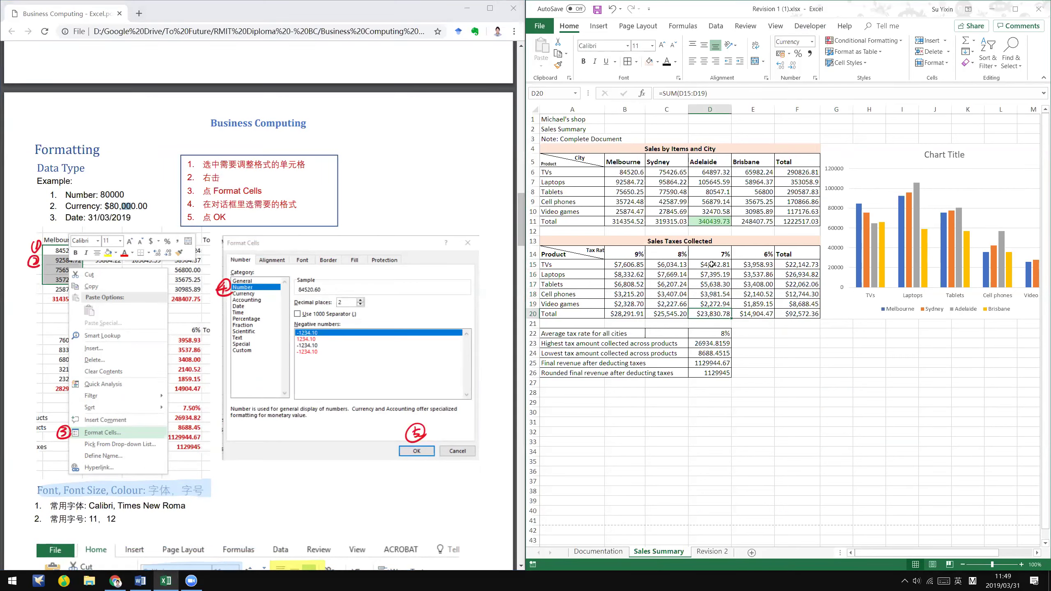
{"action": "left_click", "coordinate": [701, 265]}
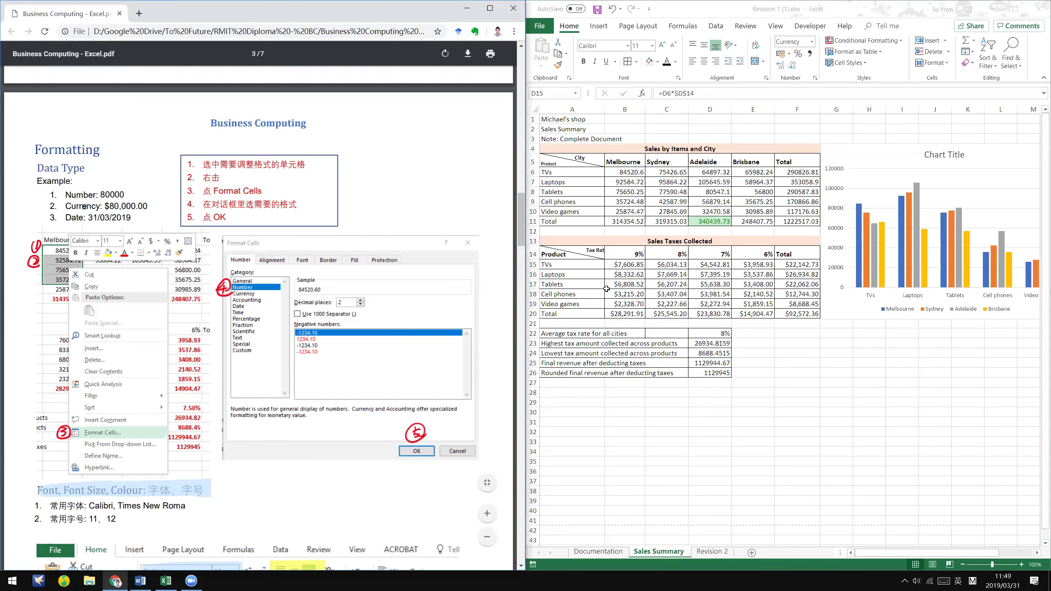
- Format the tax figures in B15:F20 as Currency with the $ English (Australia) symbol
{"action": "left_click_drag", "start_coordinate": [621, 267], "coordinate": [797, 316]}
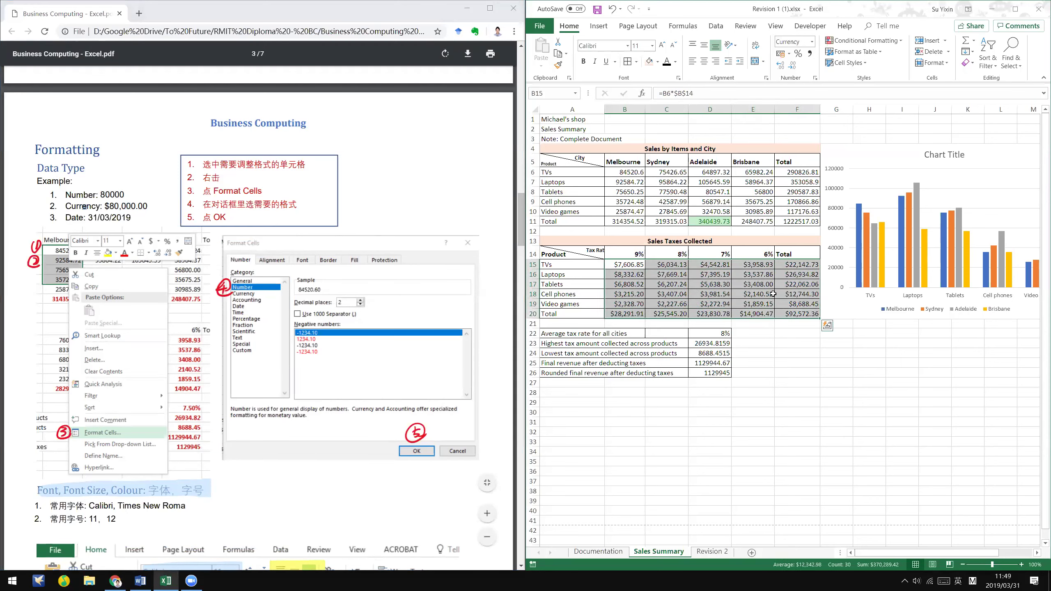
{"action": "right_click", "coordinate": [775, 293]}
{"action": "left_click", "coordinate": [829, 481]}
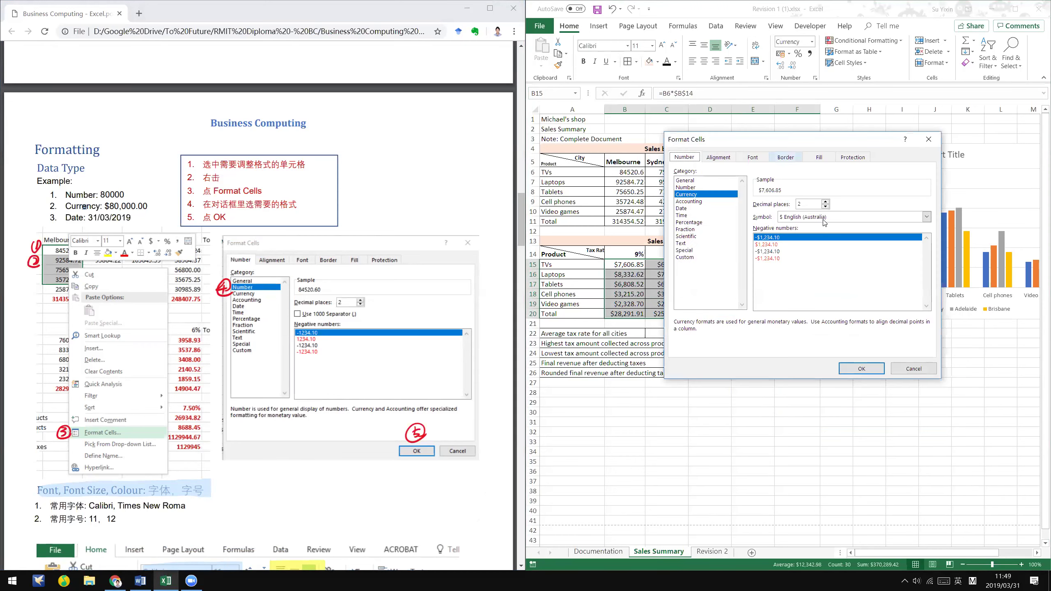
{"action": "left_click", "coordinate": [827, 217]}
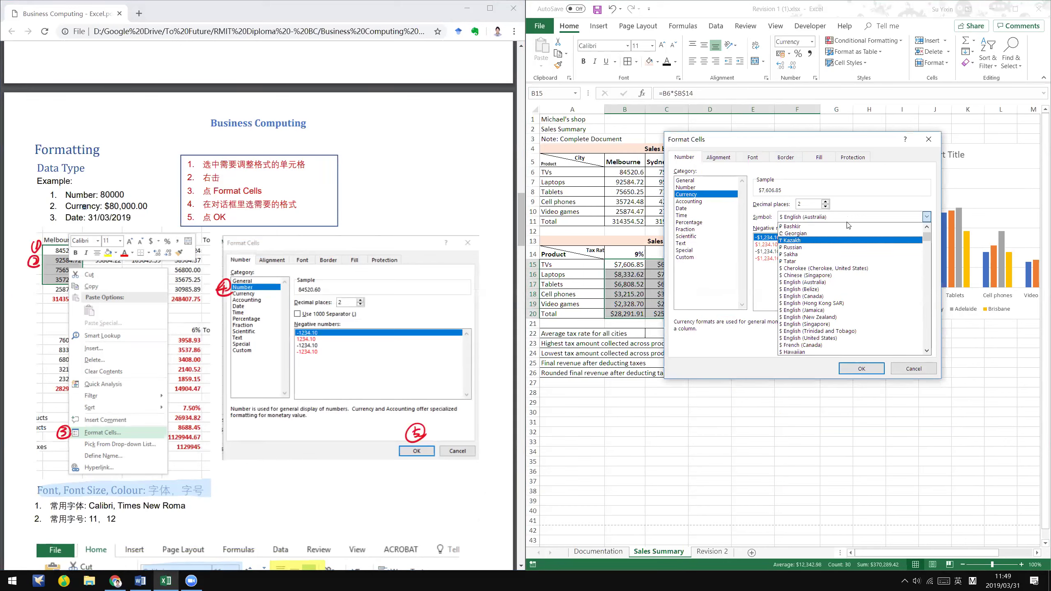
{"action": "left_click", "coordinate": [825, 276]}
{"action": "left_click", "coordinate": [825, 219]}
{"action": "left_click", "coordinate": [814, 285]}
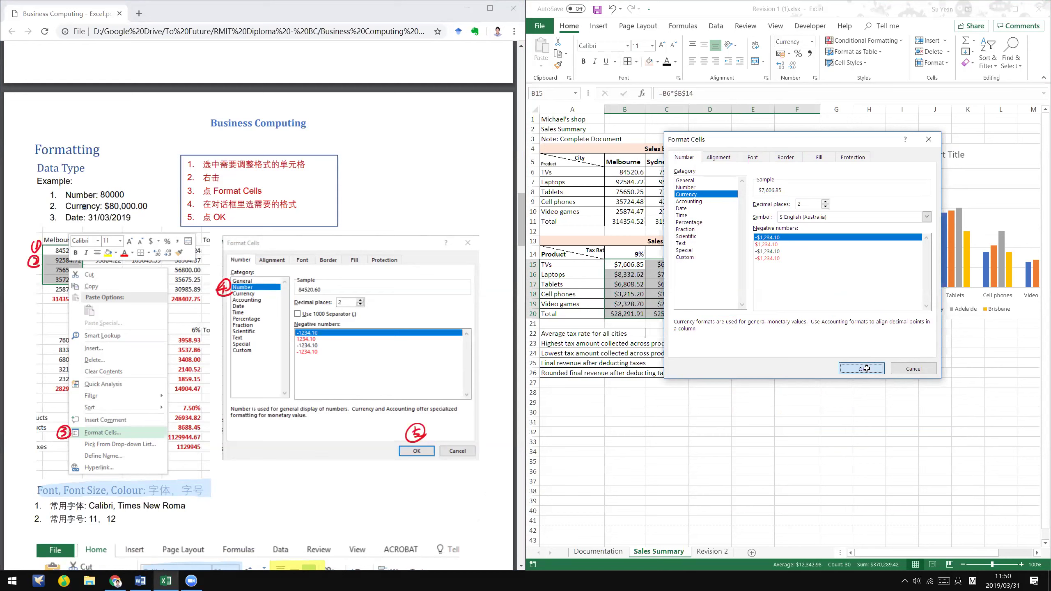
{"action": "left_click", "coordinate": [862, 368]}
{"action": "left_click_drag", "start_coordinate": [626, 274], "coordinate": [796, 309]}
{"action": "left_click", "coordinate": [791, 383]}
{"action": "scroll", "coordinate": [793, 447], "scroll_direction": "down", "scroll_amount": 1}
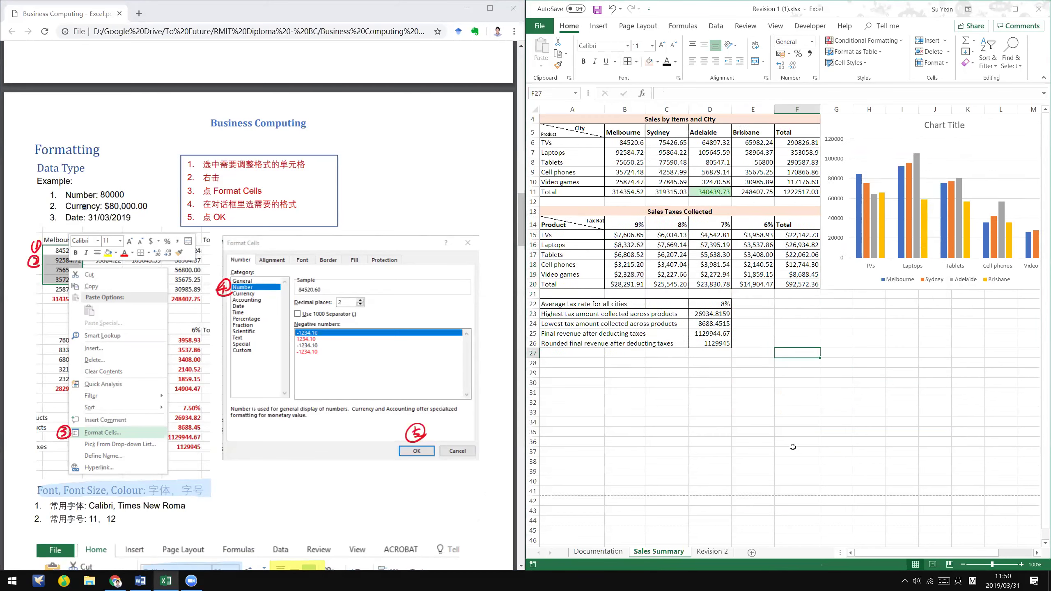
{"action": "scroll", "coordinate": [793, 447], "scroll_direction": "down", "scroll_amount": 3}
{"action": "left_click", "coordinate": [743, 327]}
{"action": "scroll", "coordinate": [743, 328], "scroll_direction": "up", "scroll_amount": 2}
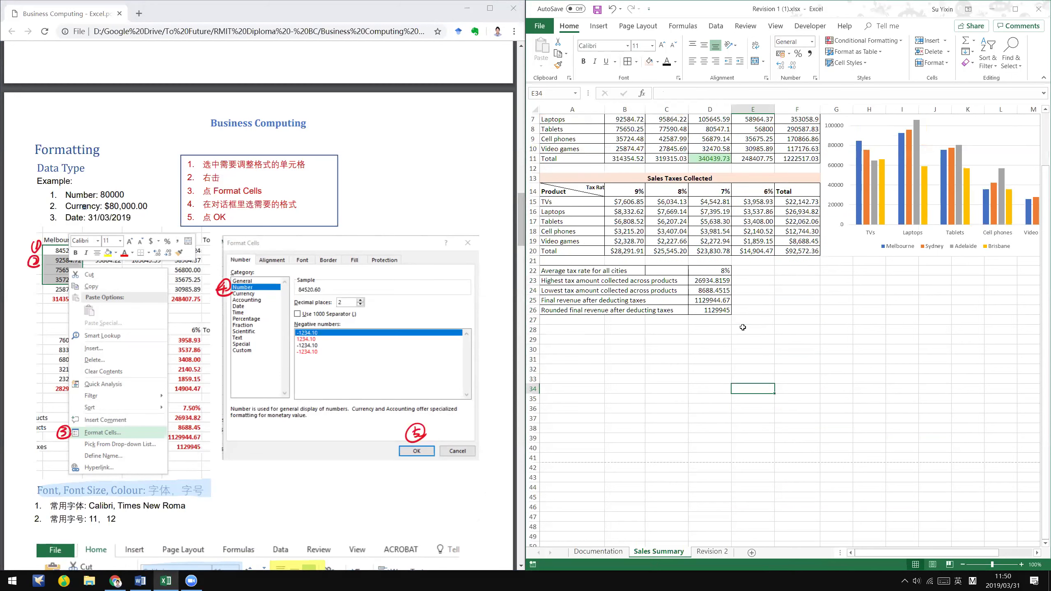
{"action": "type", "text": "310"}
{"action": "key", "text": "BackSpace"}
{"action": "type", "text": "/03;"}
{"action": "type", "text": "/2019"}
{"action": "key", "text": "Return"}
{"action": "key", "text": "Up"}
{"action": "scroll", "coordinate": [743, 327], "scroll_direction": "down", "scroll_amount": 2}
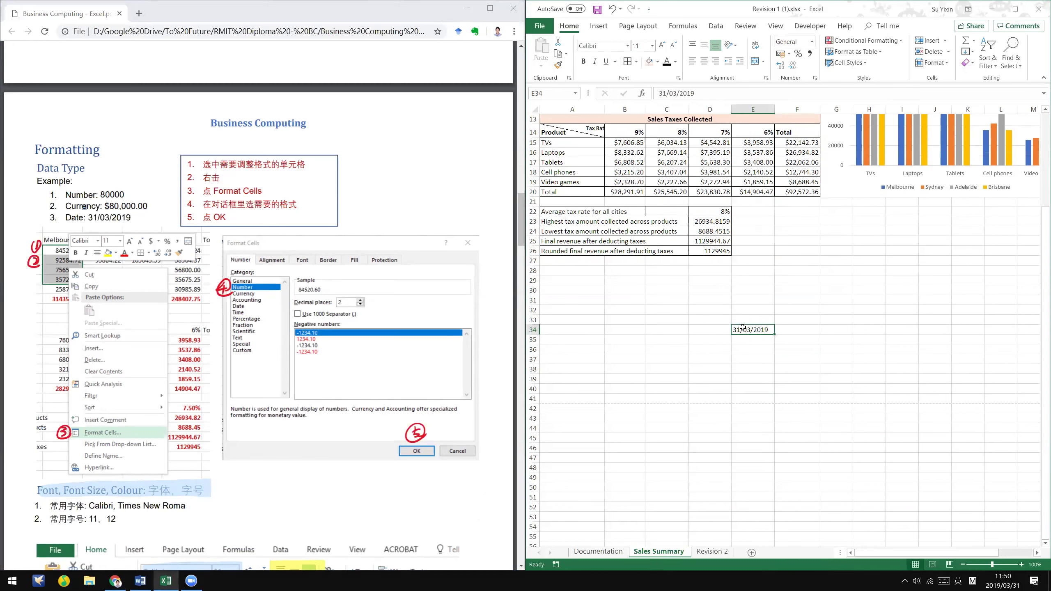
{"action": "right_click", "coordinate": [763, 336]}
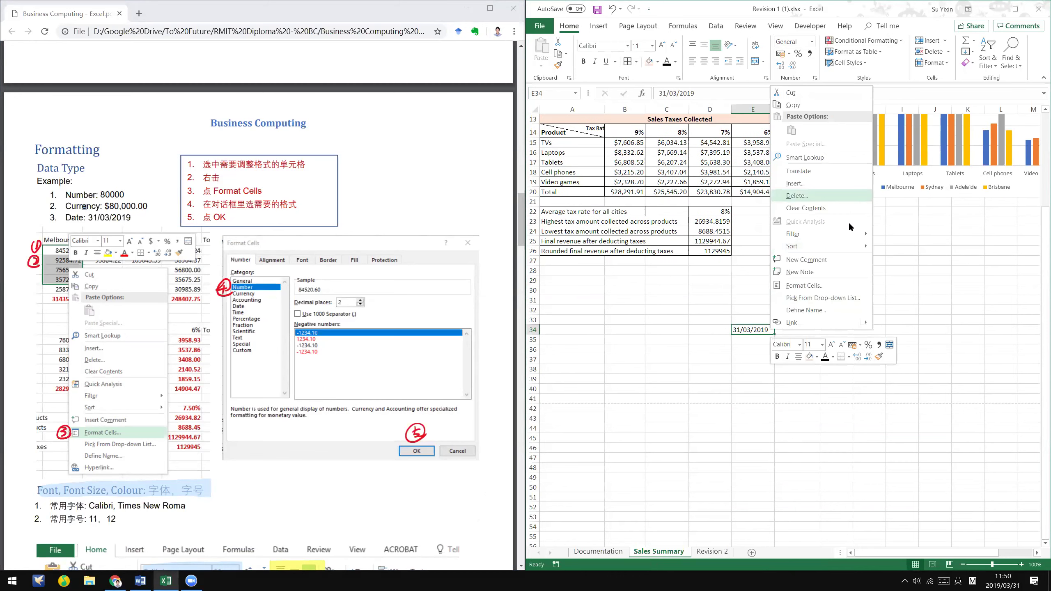
{"action": "left_click", "coordinate": [835, 286]}
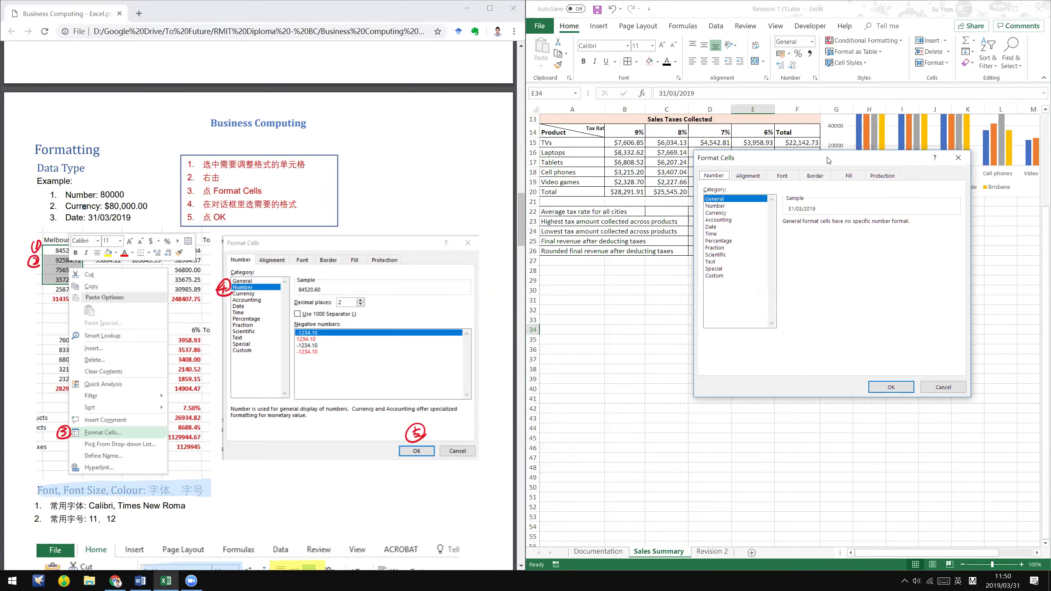
{"action": "left_click", "coordinate": [840, 236]}
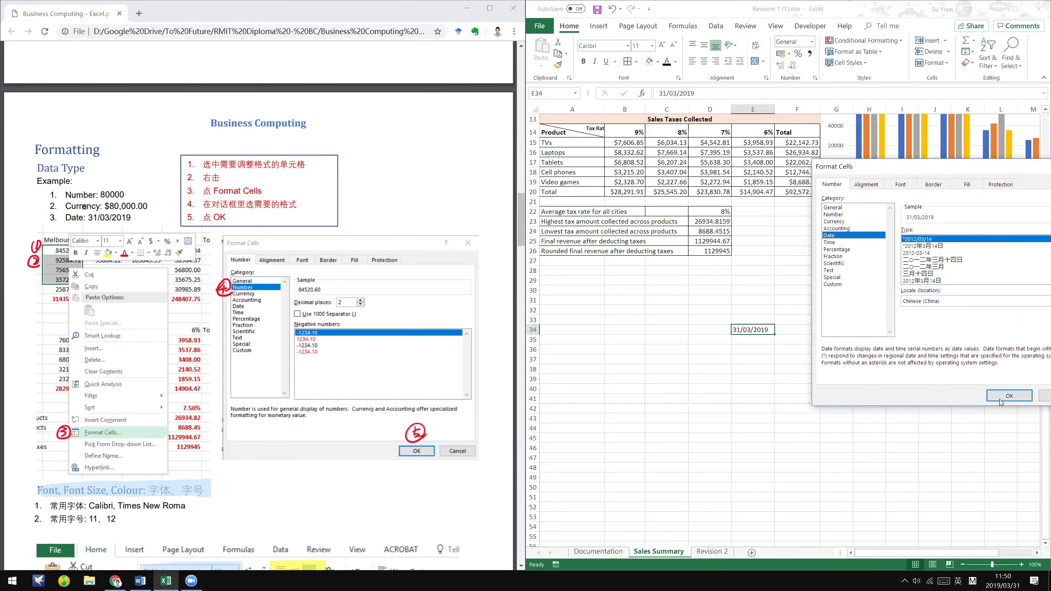
{"action": "left_click", "coordinate": [999, 399]}
{"action": "right_click", "coordinate": [751, 332]}
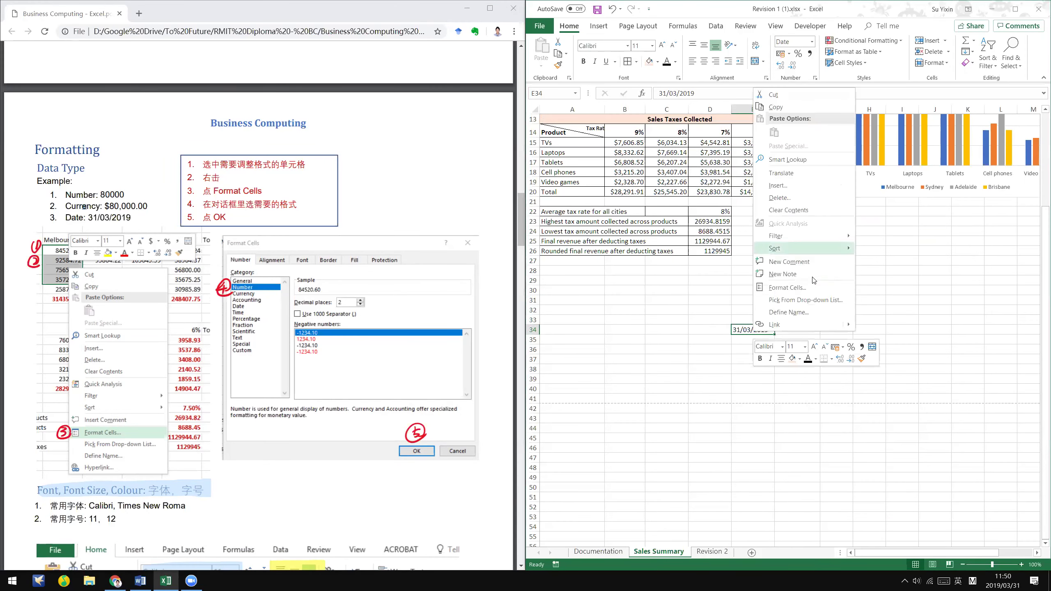
{"action": "left_click", "coordinate": [811, 287]}
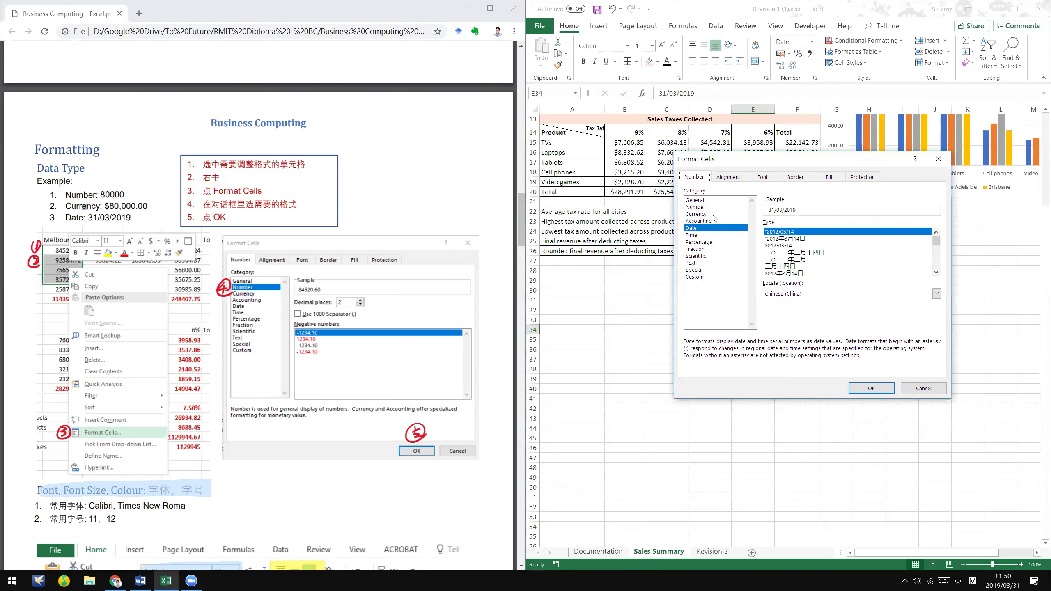
{"action": "left_click", "coordinate": [869, 388]}
{"action": "left_click", "coordinate": [761, 349]}
{"action": "left_click", "coordinate": [760, 334]}
{"action": "right_click", "coordinate": [760, 334]}
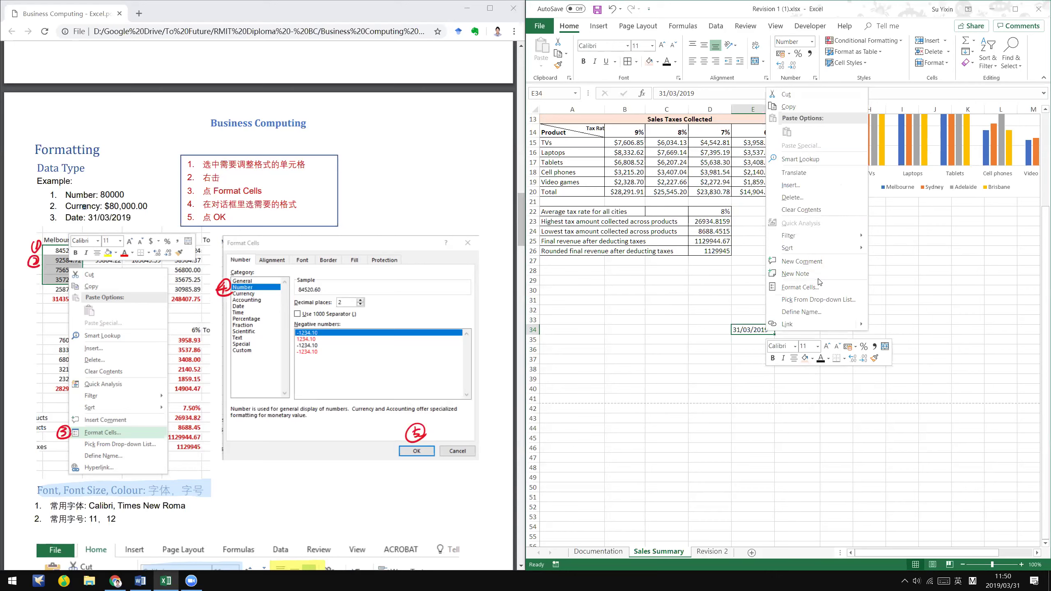
{"action": "left_click", "coordinate": [818, 287]}
{"action": "left_click", "coordinate": [712, 217]}
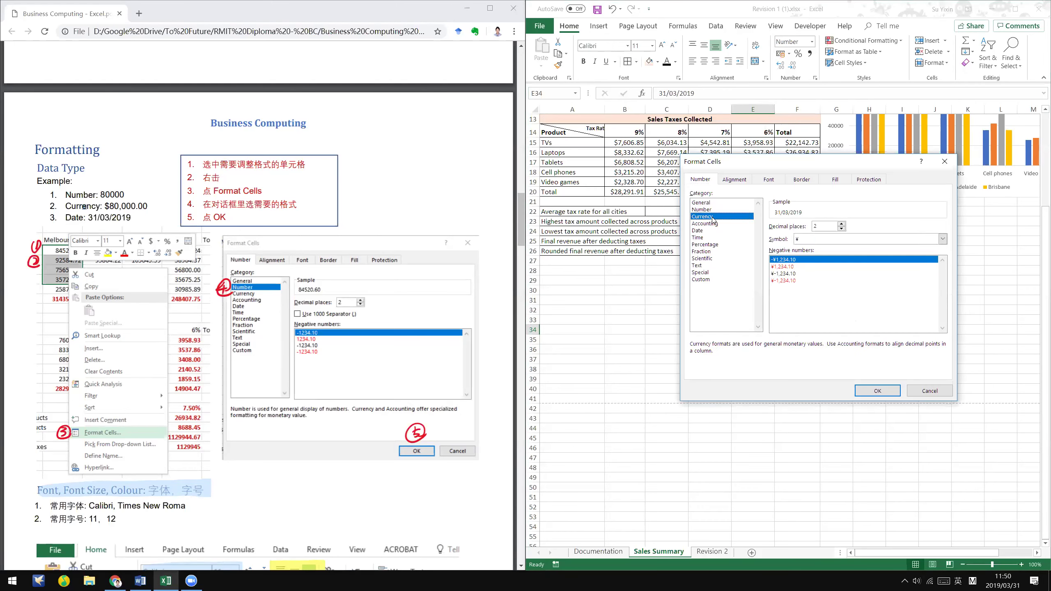
{"action": "left_click", "coordinate": [711, 224]}
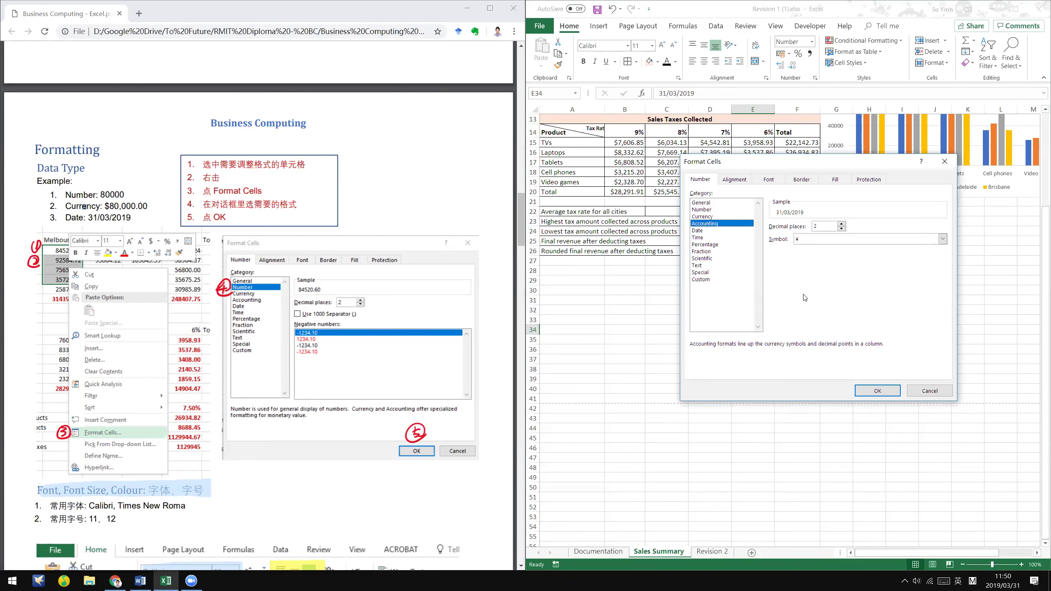
{"action": "left_click", "coordinate": [874, 389]}
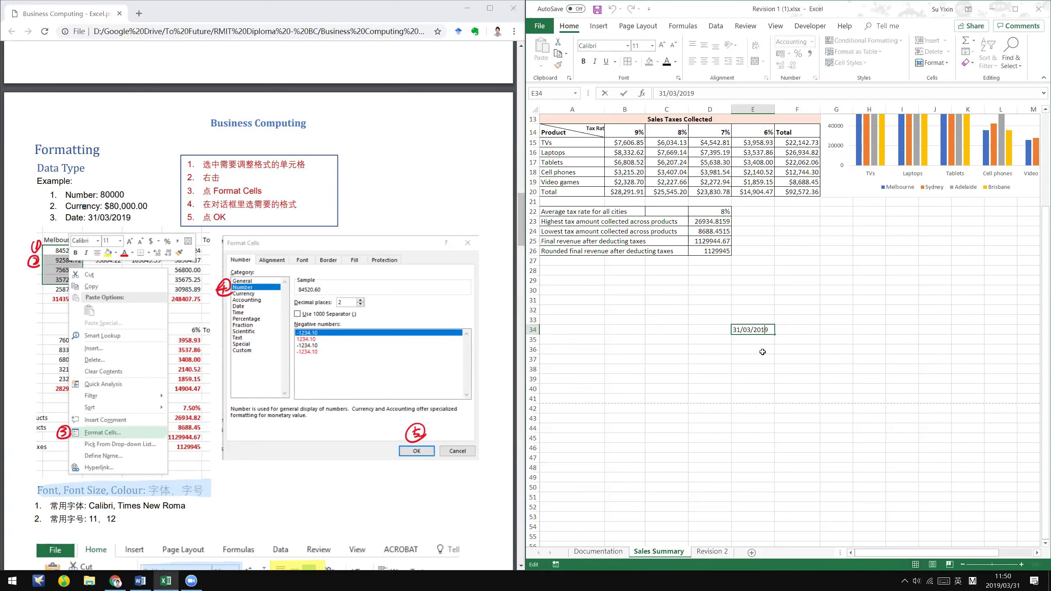
{"action": "key", "text": "Delete"}
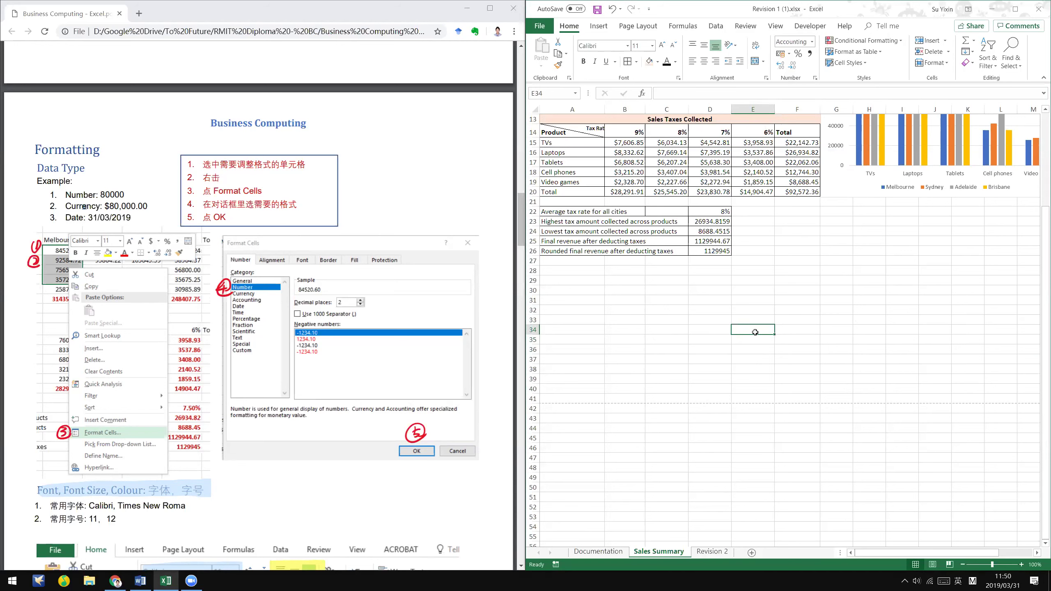
{"action": "left_click", "coordinate": [677, 339]}
{"action": "left_click", "coordinate": [637, 338]}
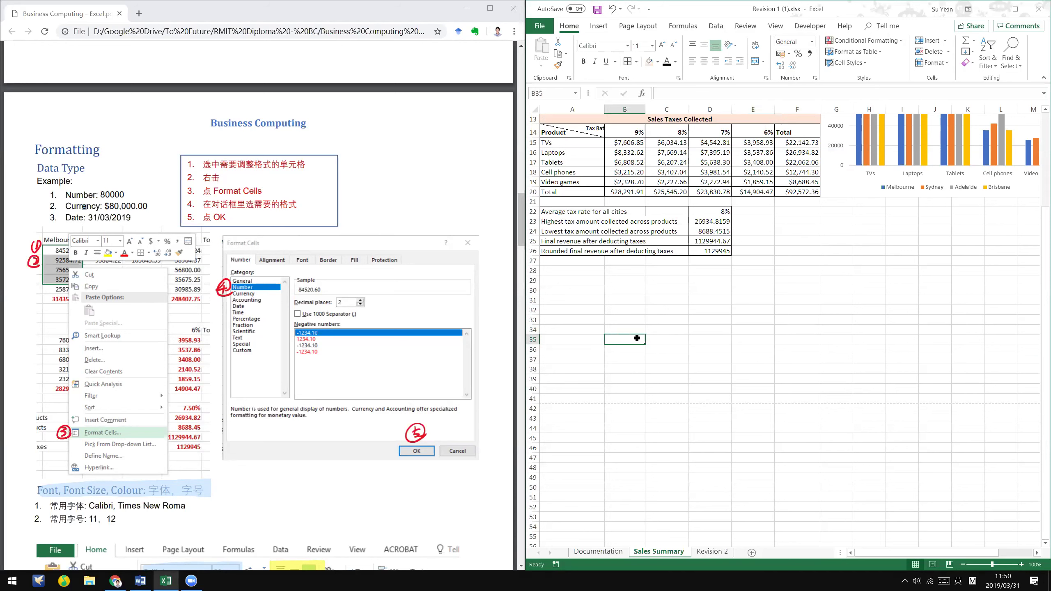
- Consult the tutorial PDF, then return to Excel and check the formula in D17
{"action": "right_click", "coordinate": [637, 340]}
{"action": "key", "text": "Escape"}
{"action": "left_click", "coordinate": [850, 378]}
{"action": "scroll", "coordinate": [1002, 455], "scroll_direction": "up", "scroll_amount": 3}
{"action": "scroll", "coordinate": [1003, 460], "scroll_direction": "down", "scroll_amount": 4}
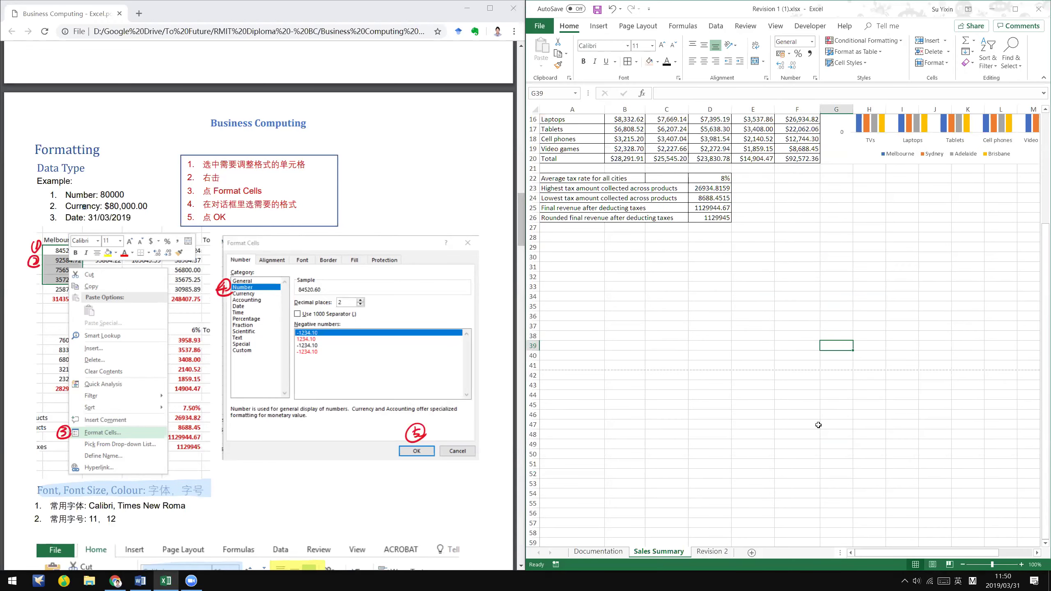
{"action": "key", "text": "alt+Tab"}
{"action": "key", "text": "Down"}
{"action": "key", "text": "Down"}
{"action": "key", "text": "Down"}
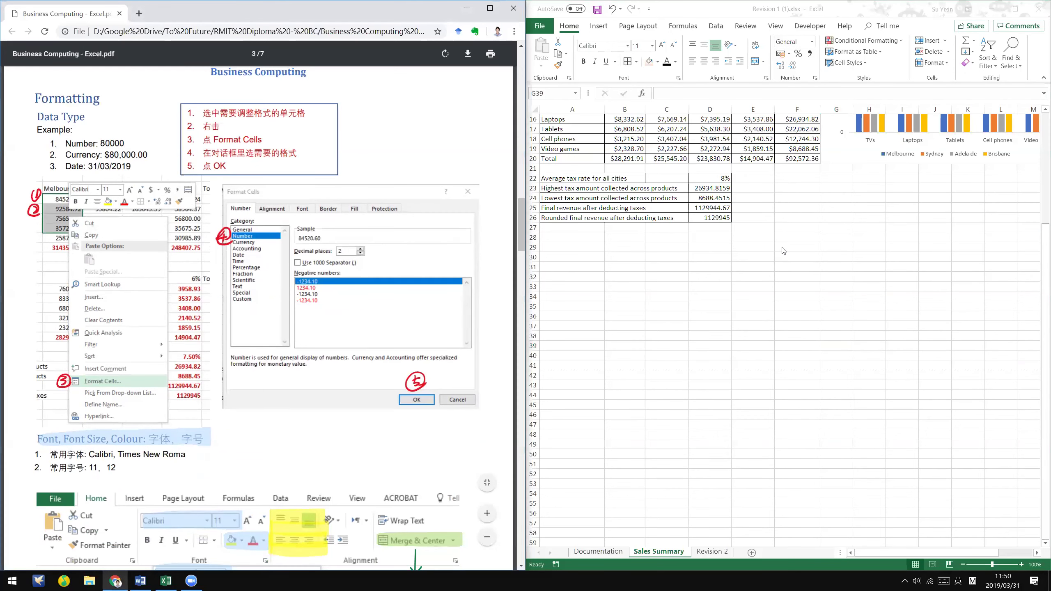
{"action": "key", "text": "Up"}
{"action": "key", "text": "Up"}
{"action": "key", "text": "Up"}
{"action": "key", "text": "alt+Tab"}
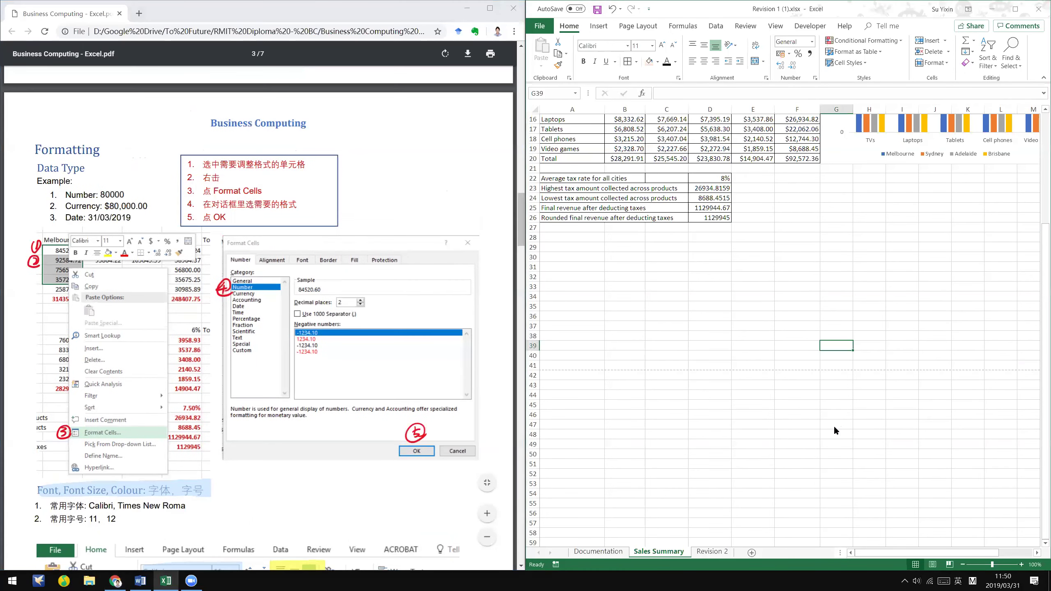
{"action": "scroll", "coordinate": [834, 426], "scroll_direction": "up", "scroll_amount": 1}
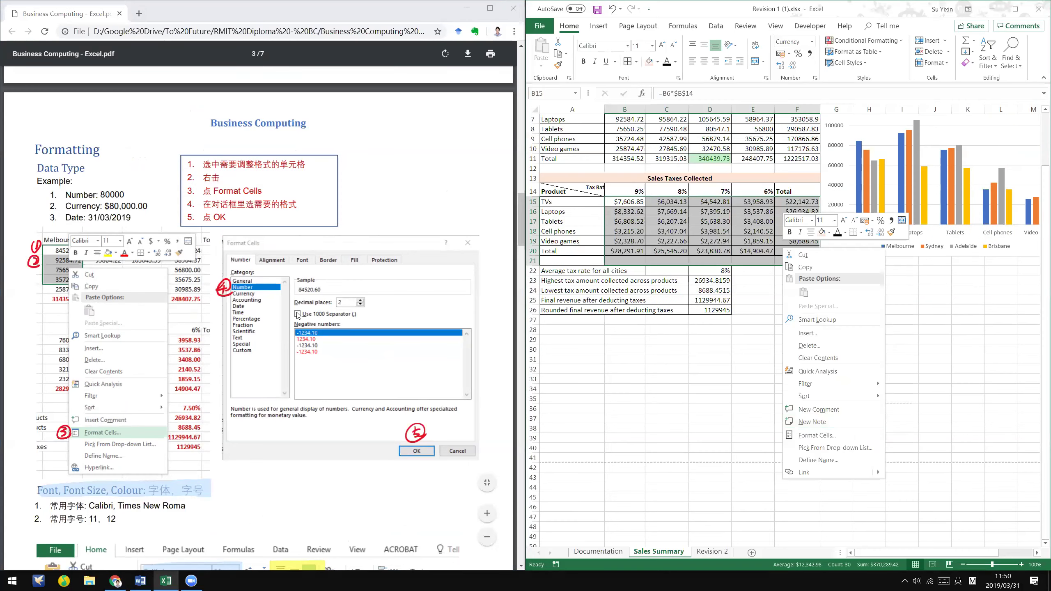
{"action": "left_click", "coordinate": [64, 261]}
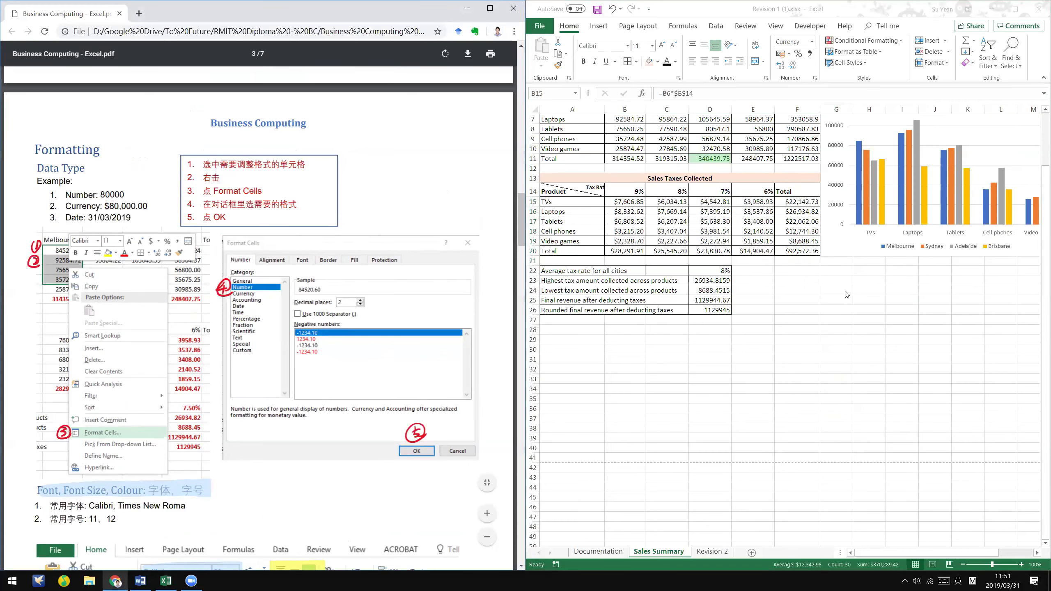
{"action": "key", "text": "alt+Tab"}
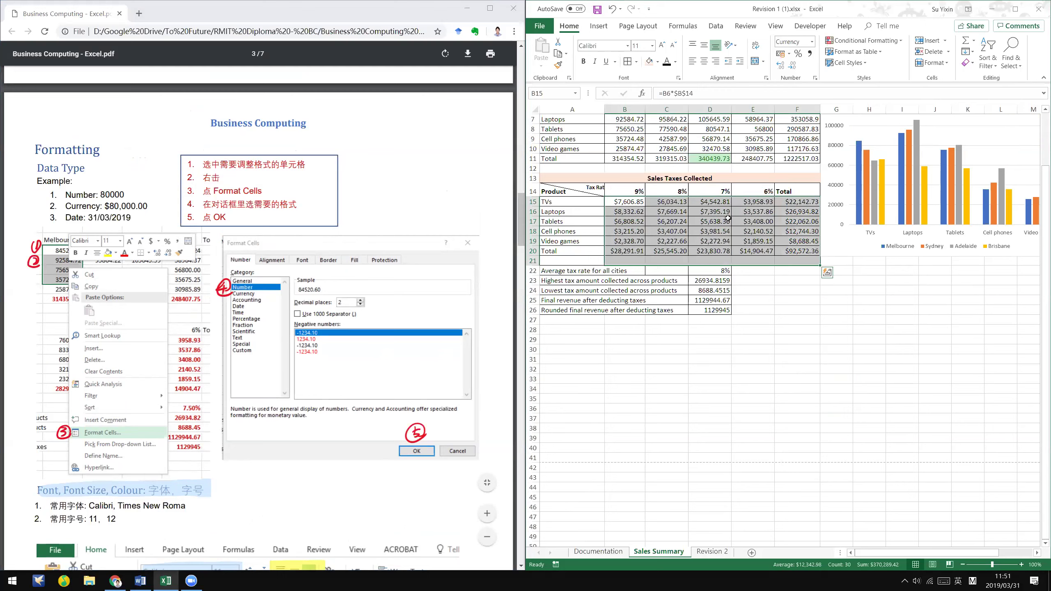
{"action": "left_click", "coordinate": [728, 219]}
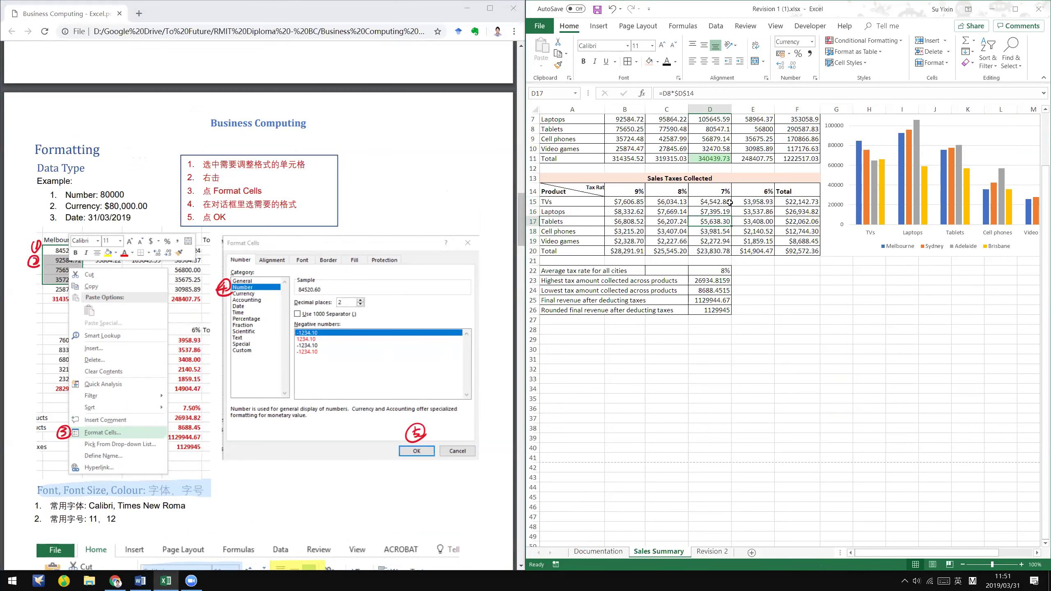
- Reformat B15:F20 as Number with a 1000 separator, dropping the dollar signs
{"action": "left_click_drag", "start_coordinate": [625, 201], "coordinate": [753, 201]}
{"action": "left_click_drag", "start_coordinate": [798, 246], "coordinate": [798, 250]}
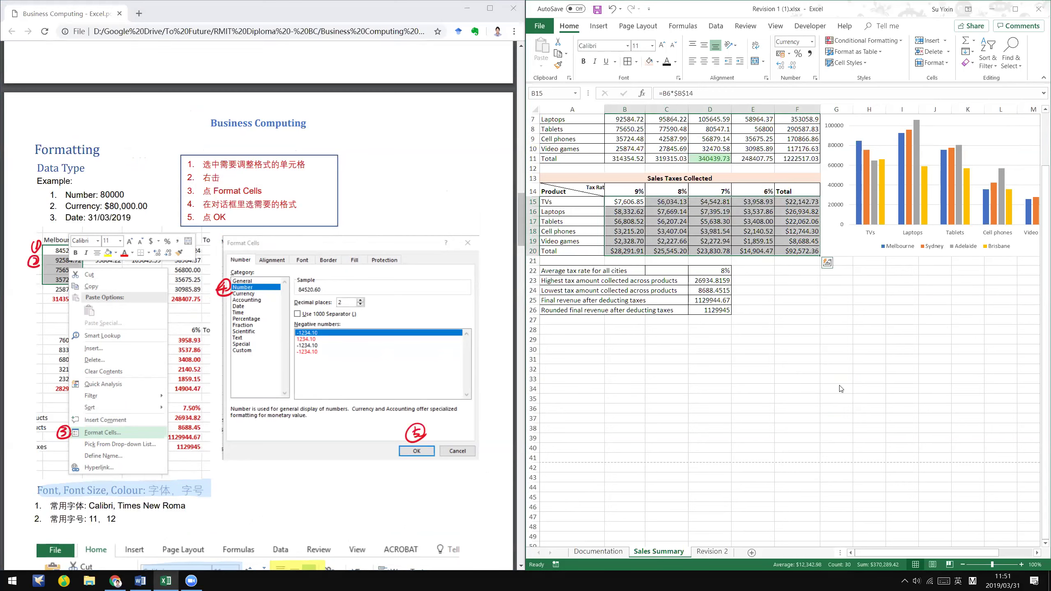
{"action": "right_click", "coordinate": [770, 224]}
{"action": "left_click", "coordinate": [803, 410]}
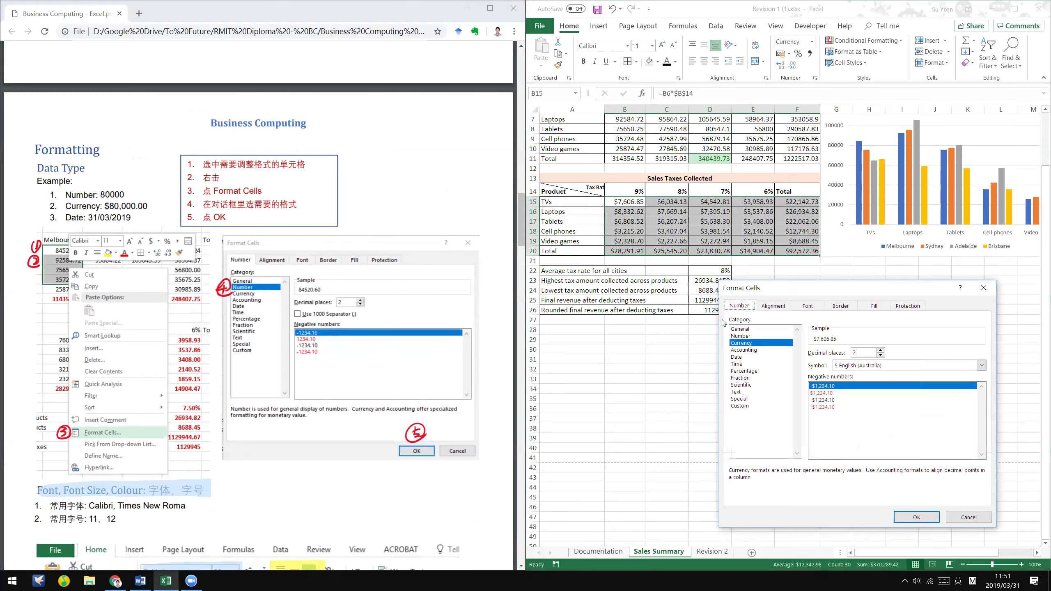
{"action": "left_click", "coordinate": [741, 336]}
{"action": "left_click", "coordinate": [916, 517]}
{"action": "left_click", "coordinate": [710, 379]}
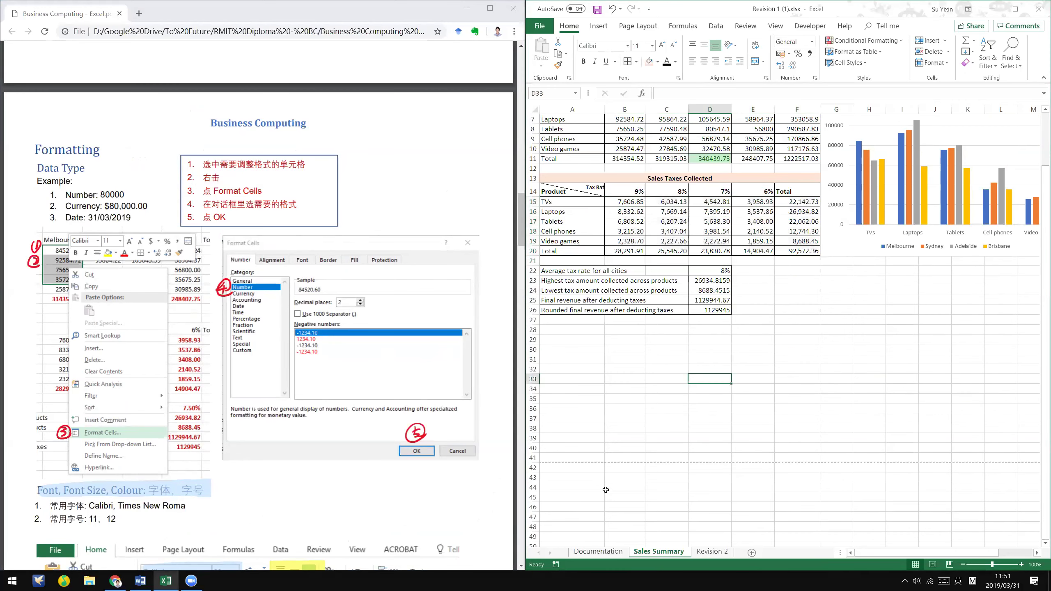
{"action": "scroll", "coordinate": [709, 378], "scroll_direction": "up", "scroll_amount": 2}
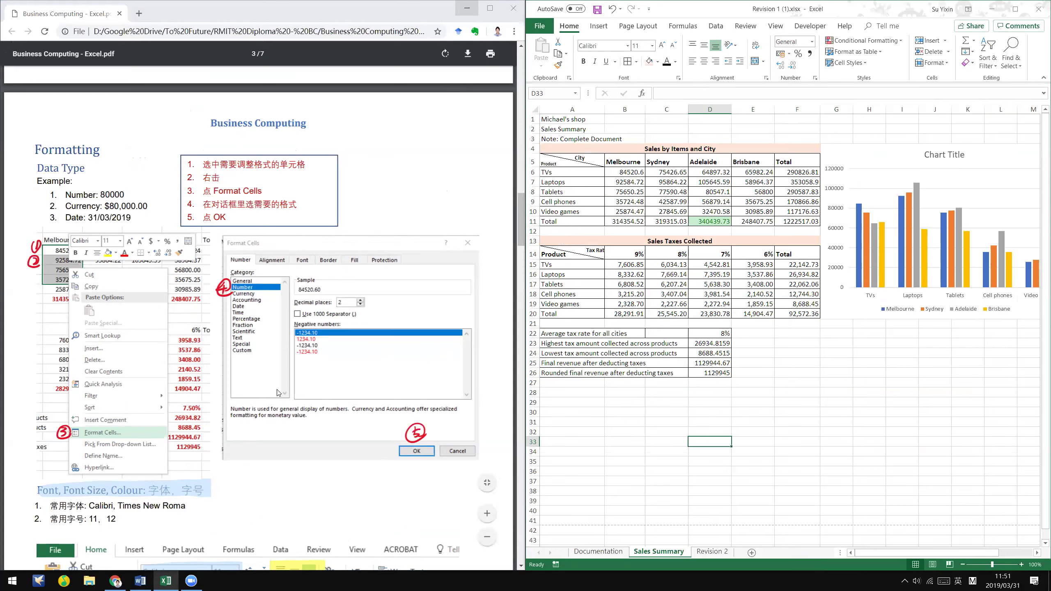
- Show Word's Final Figure 1: Sales Summary Worksheet for comparison and save the workbook with Ctrl+S
{"action": "key", "text": "alt+Tab"}
{"action": "key", "text": "alt+Tab"}
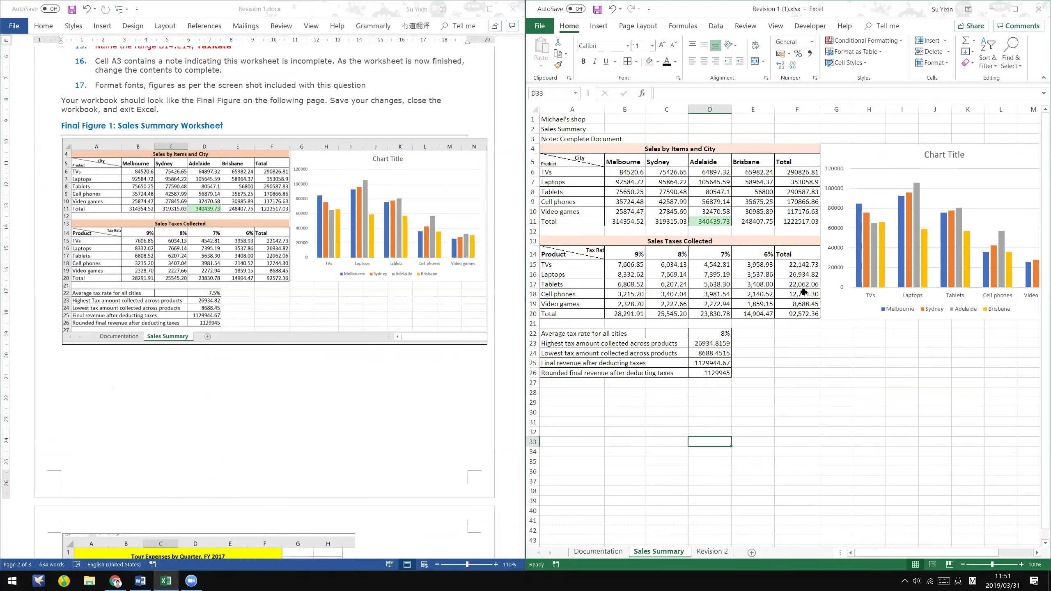
{"action": "key", "text": "ctrl+s"}
{"action": "left_click", "coordinate": [192, 581]}
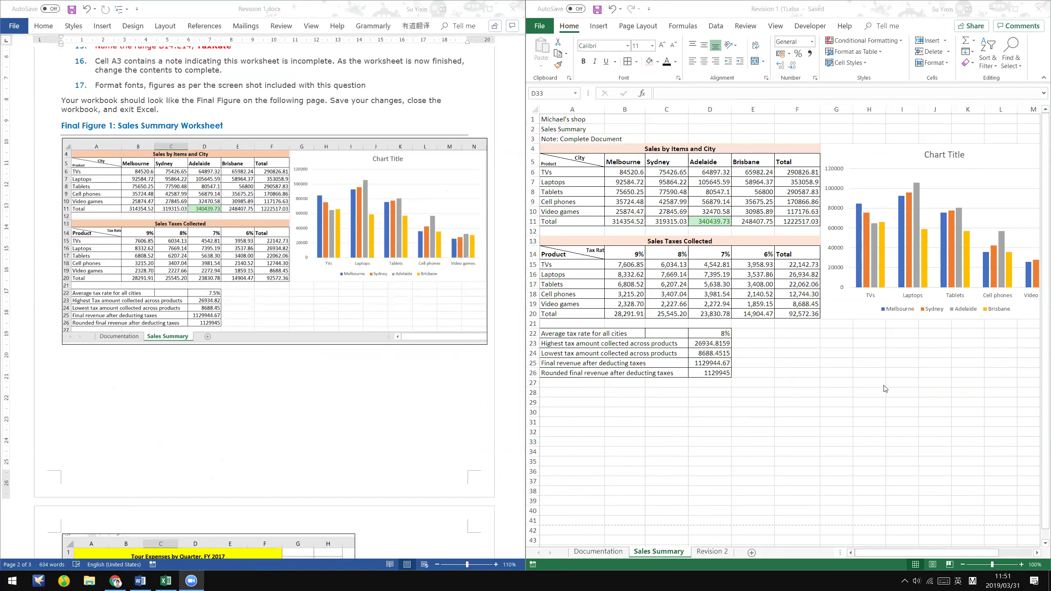
{"action": "left_click", "coordinate": [624, 262]}
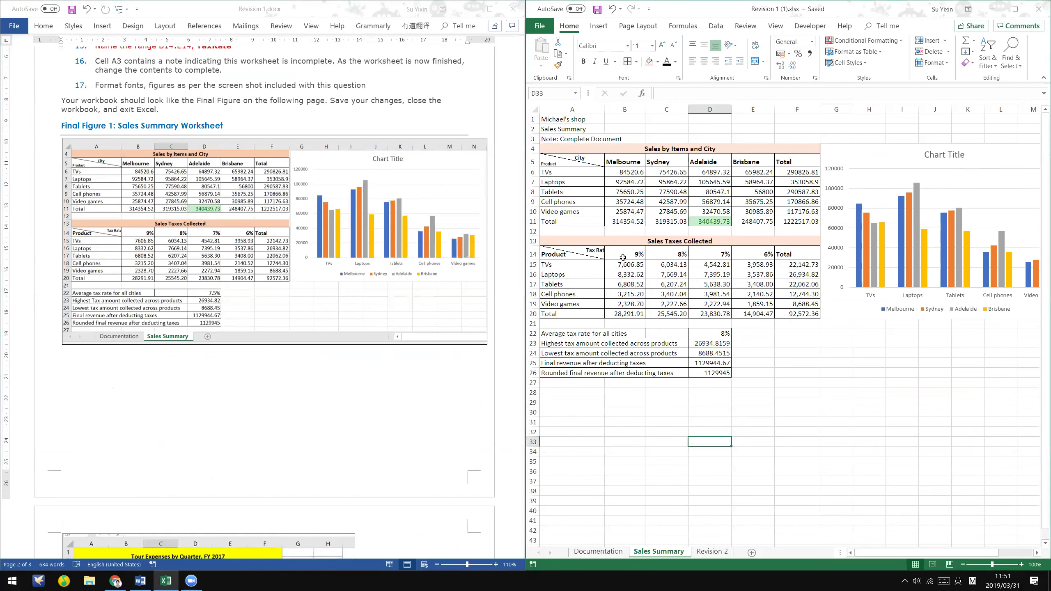
- Increase the decimal places of the B15:F20 Number format through Format Cells (Ctrl+1)
{"action": "left_click_drag", "start_coordinate": [738, 268], "coordinate": [792, 315]}
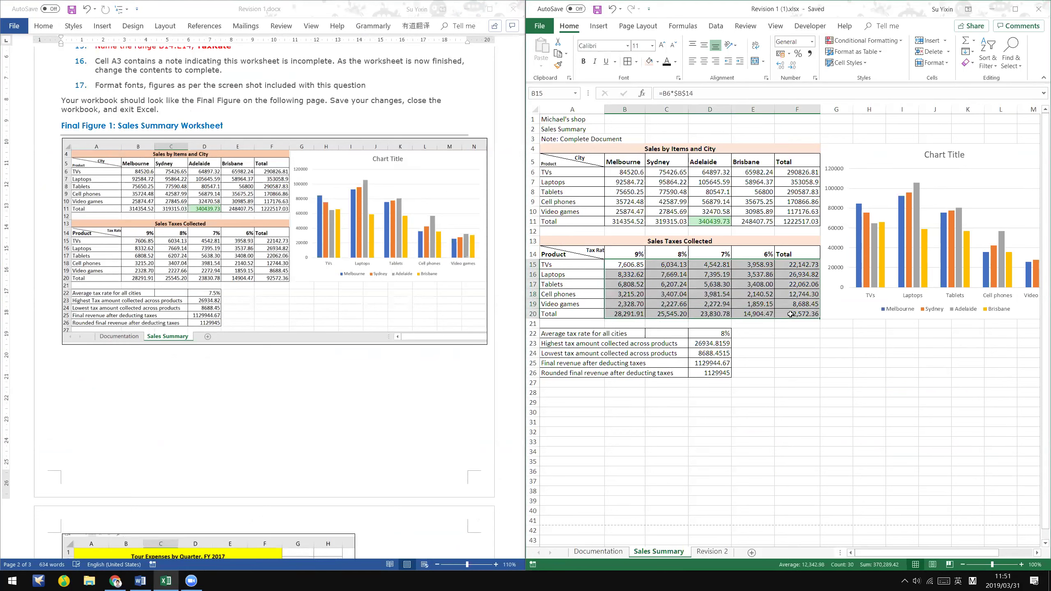
{"action": "right_click", "coordinate": [783, 287]}
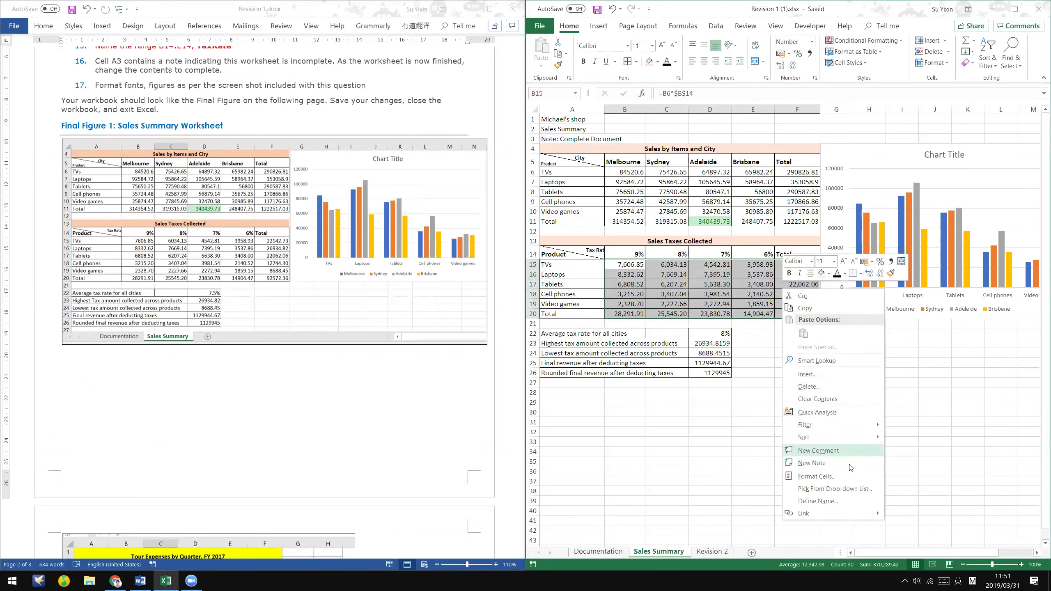
{"action": "key", "text": "Escape"}
{"action": "key", "text": "ctrl+1"}
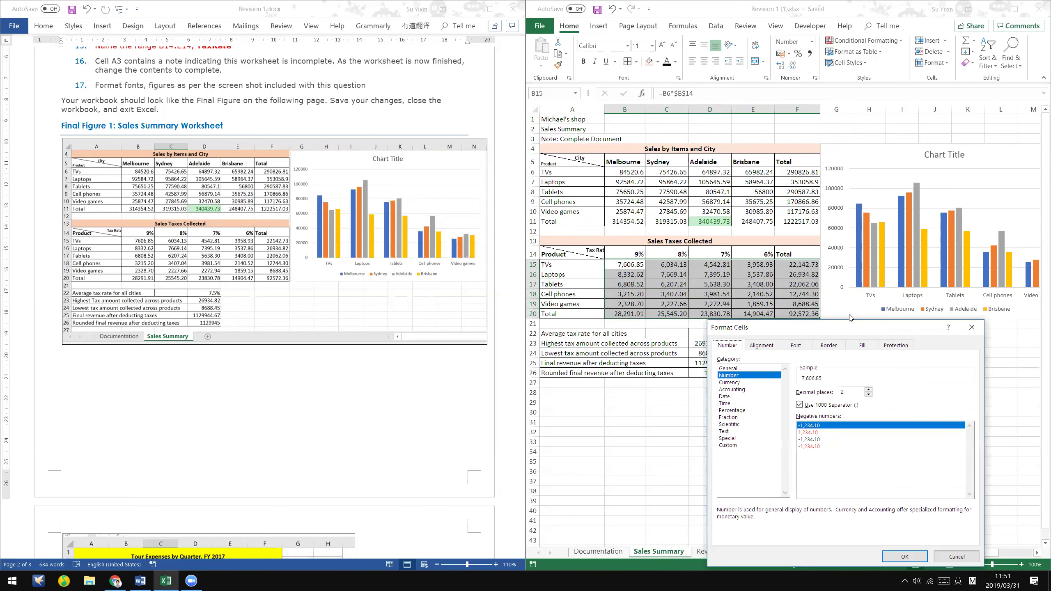
{"action": "left_click_drag", "start_coordinate": [853, 331], "coordinate": [699, 141]}
{"action": "left_click", "coordinate": [722, 203]}
{"action": "left_click", "coordinate": [722, 202]}
{"action": "left_click", "coordinate": [722, 202]}
{"action": "left_click", "coordinate": [722, 203]}
{"action": "left_click", "coordinate": [721, 202]}
{"action": "left_click", "coordinate": [721, 203]}
{"action": "left_click", "coordinate": [722, 203]}
{"action": "left_click", "coordinate": [721, 202]}
{"action": "left_click", "coordinate": [721, 203]}
{"action": "left_click", "coordinate": [722, 203]}
{"action": "left_click", "coordinate": [722, 203]}
{"action": "left_click", "coordinate": [757, 370]}
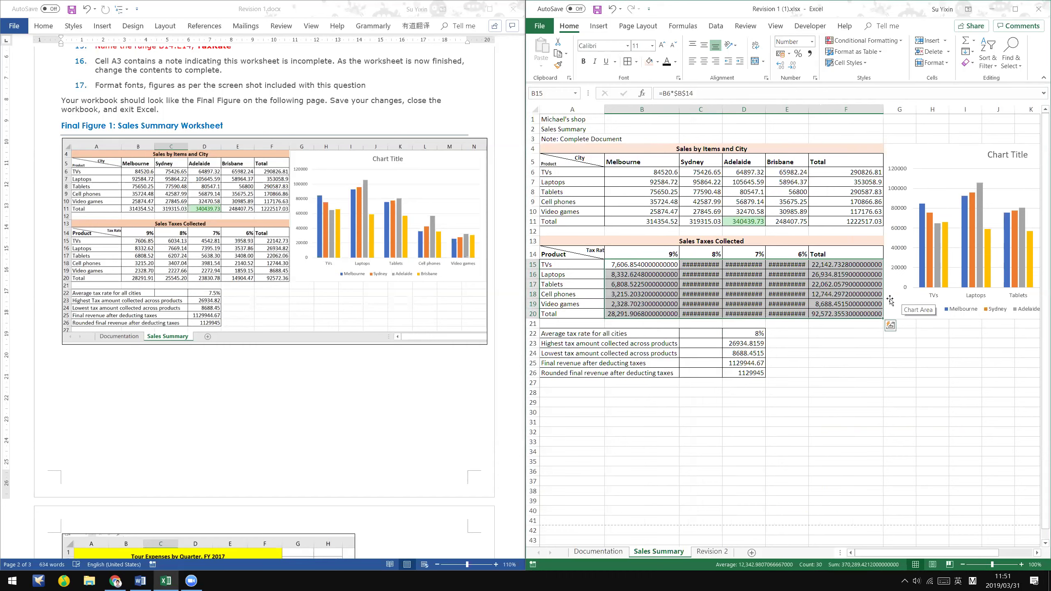
- Widen column C, review column D formulas, and reduce B15:F20 back to two decimals
{"action": "left_click_drag", "start_coordinate": [722, 109], "coordinate": [754, 109]}
{"action": "left_click", "coordinate": [784, 256]}
{"action": "key", "text": "Down"}
{"action": "key", "text": "Down"}
{"action": "key", "text": "Down"}
{"action": "key", "text": "Down"}
{"action": "key", "text": "Down"}
{"action": "key", "text": "Down"}
{"action": "key", "text": "Down"}
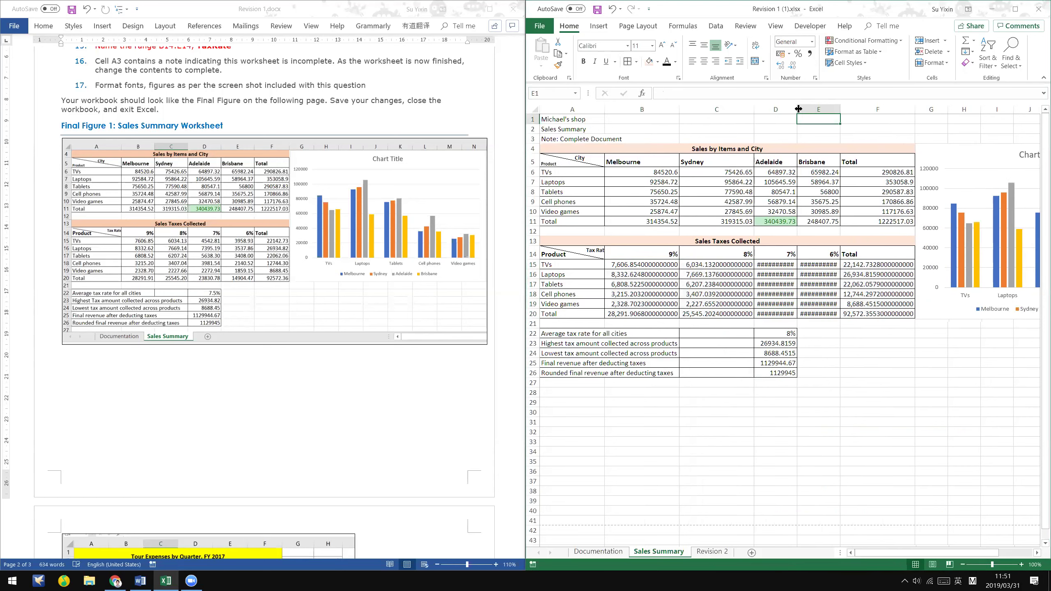
{"action": "left_click_drag", "start_coordinate": [640, 268], "coordinate": [869, 313]}
{"action": "right_click", "coordinate": [869, 313]}
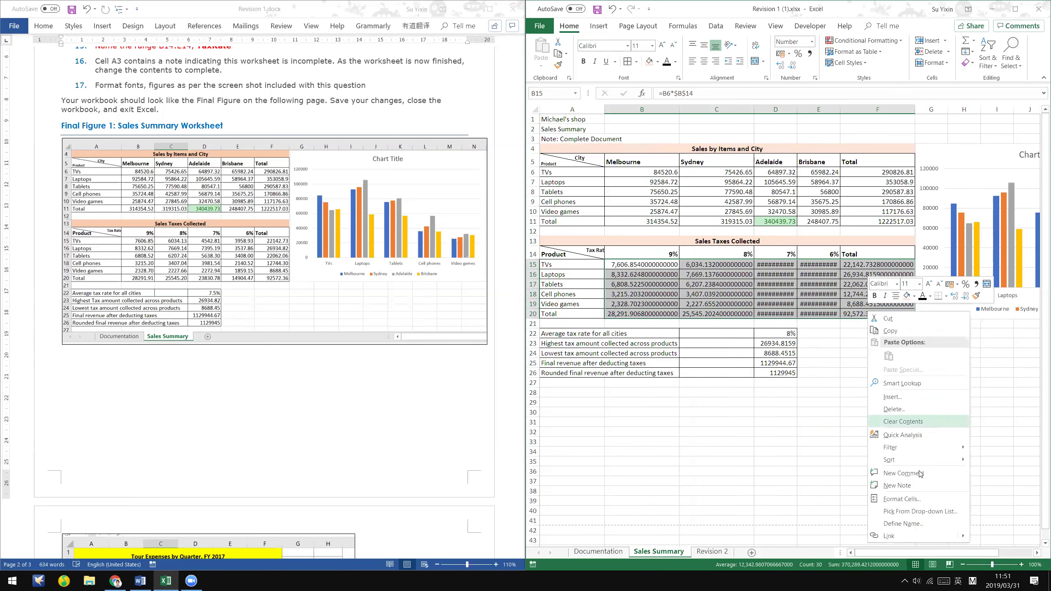
{"action": "left_click", "coordinate": [920, 498]}
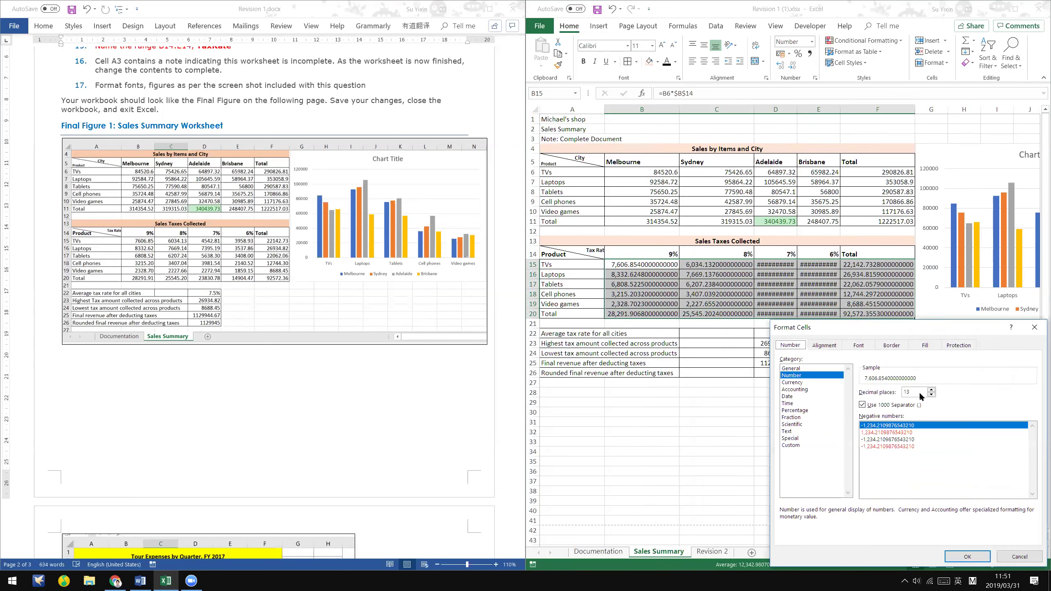
{"action": "left_click", "coordinate": [934, 395]}
{"action": "left_click_drag", "start_coordinate": [934, 395], "coordinate": [933, 394]}
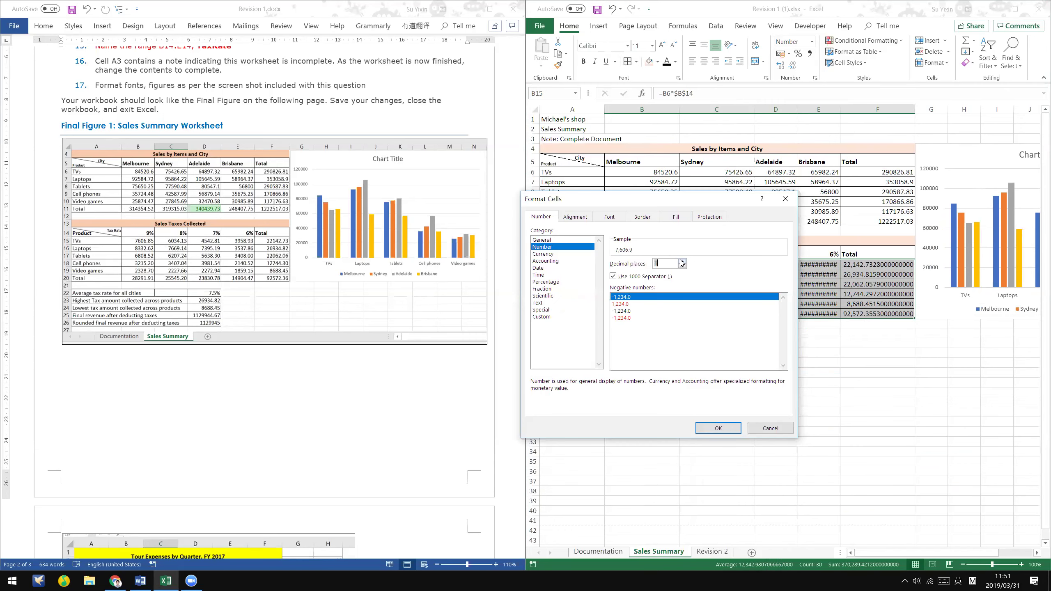
{"action": "left_click", "coordinate": [718, 428]}
{"action": "left_click", "coordinate": [776, 412]}
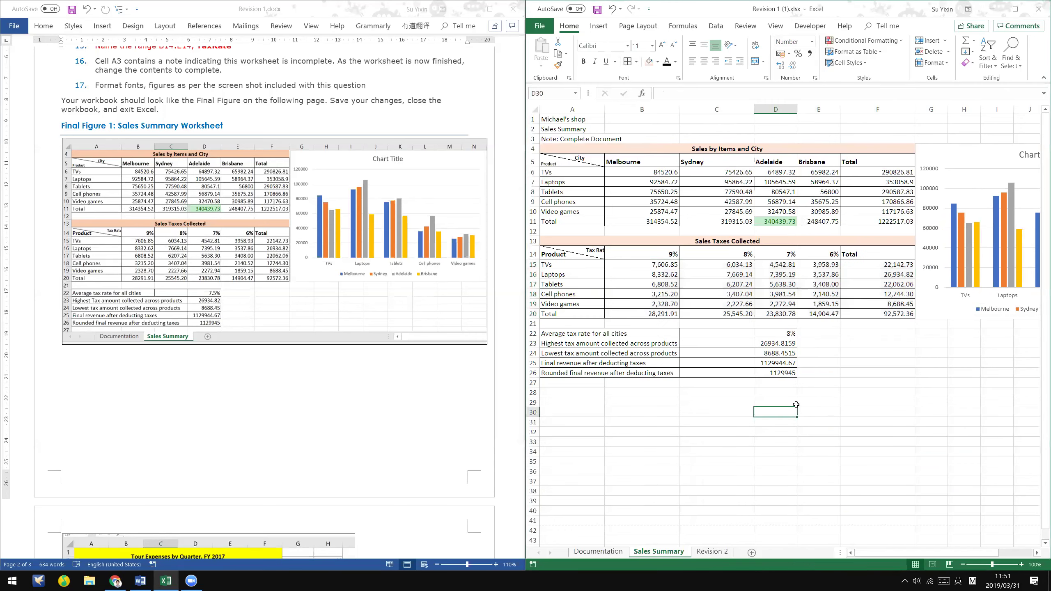
- Autofit columns B–F to their contents and bring up the Business Computing PDF
{"action": "left_click_drag", "start_coordinate": [642, 109], "coordinate": [877, 109]}
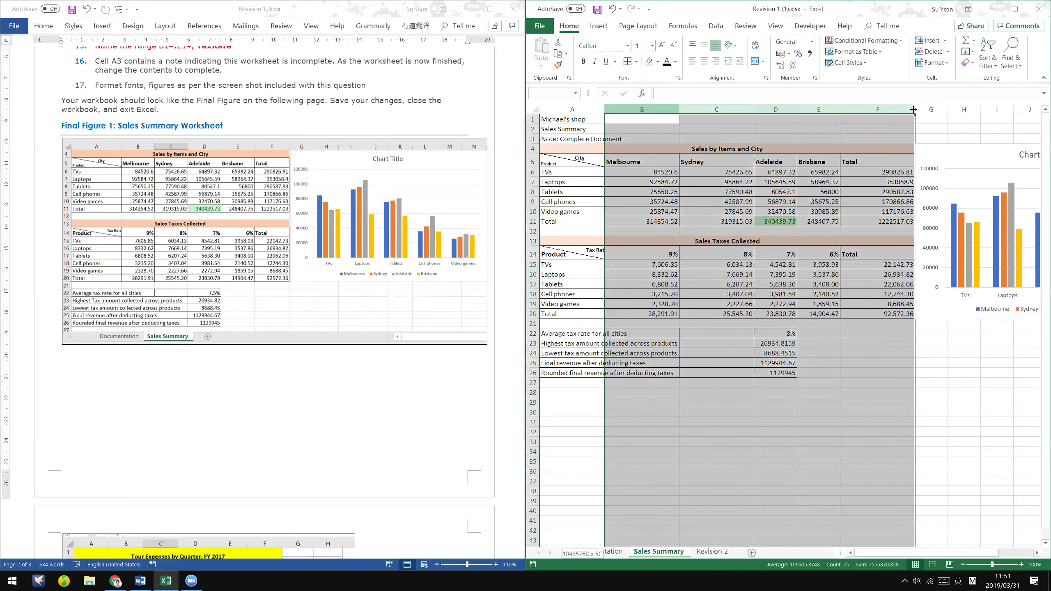
{"action": "double_click", "coordinate": [915, 109]}
{"action": "left_click", "coordinate": [796, 384]}
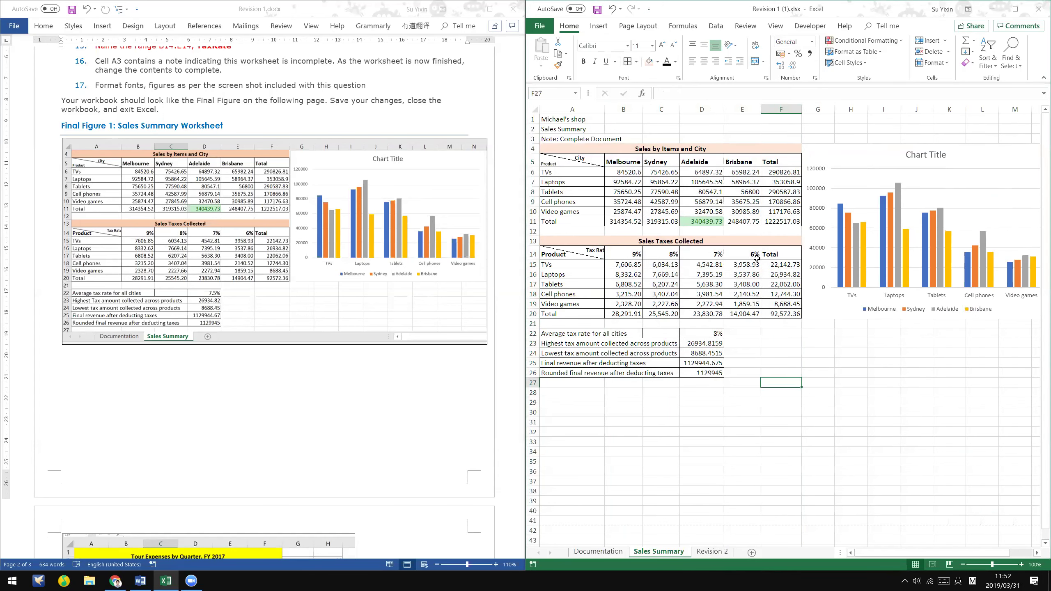
{"action": "left_click", "coordinate": [141, 581]}
{"action": "key", "text": "alt+Tab"}
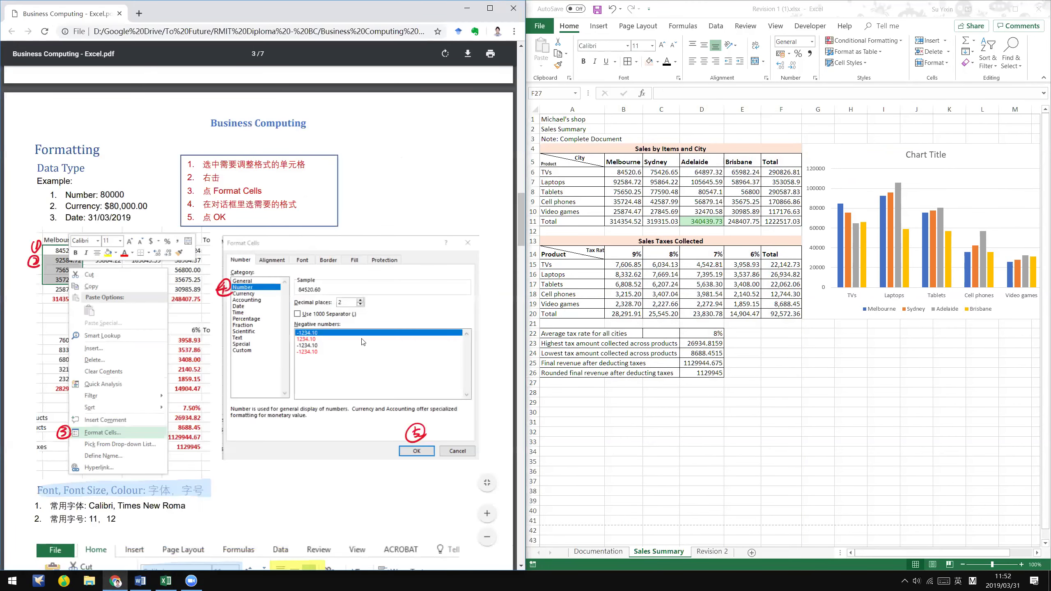
- Prefix the Brisbane tax formulas in E15 and E16 with an apostrophe so they show as text
{"action": "scroll", "coordinate": [353, 372], "scroll_direction": "up", "scroll_amount": 1}
{"action": "scroll", "coordinate": [390, 349], "scroll_direction": "up", "scroll_amount": 5}
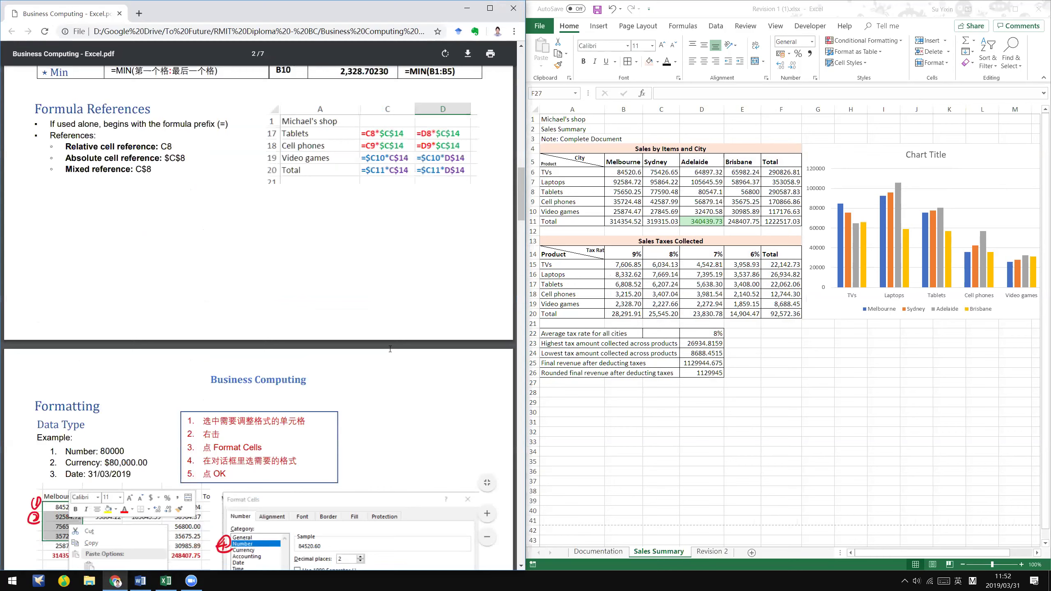
{"action": "scroll", "coordinate": [390, 349], "scroll_direction": "up", "scroll_amount": 7}
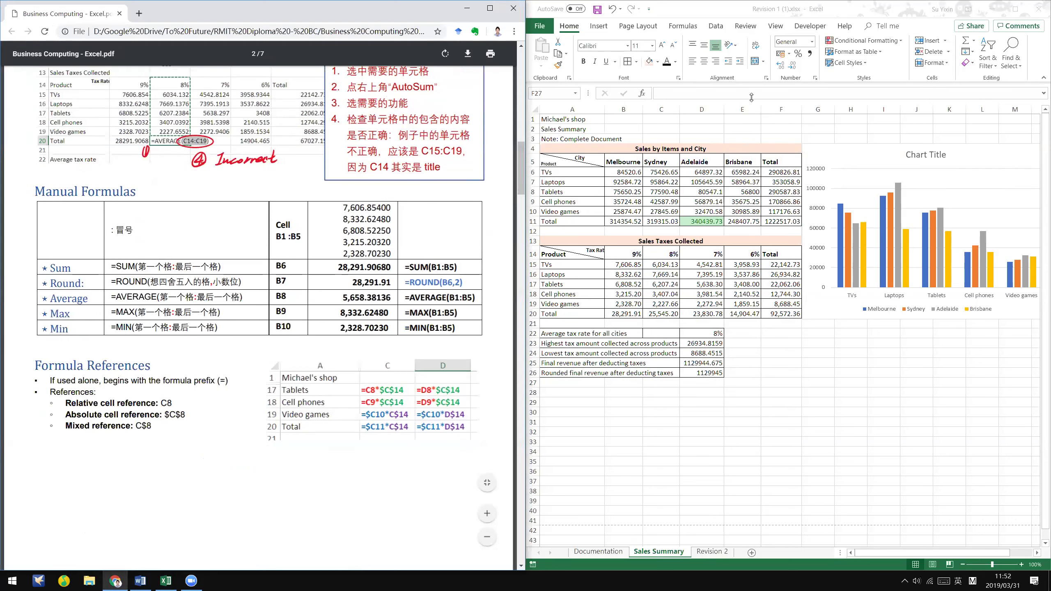
{"action": "left_click", "coordinate": [747, 264]}
{"action": "left_click", "coordinate": [750, 104]}
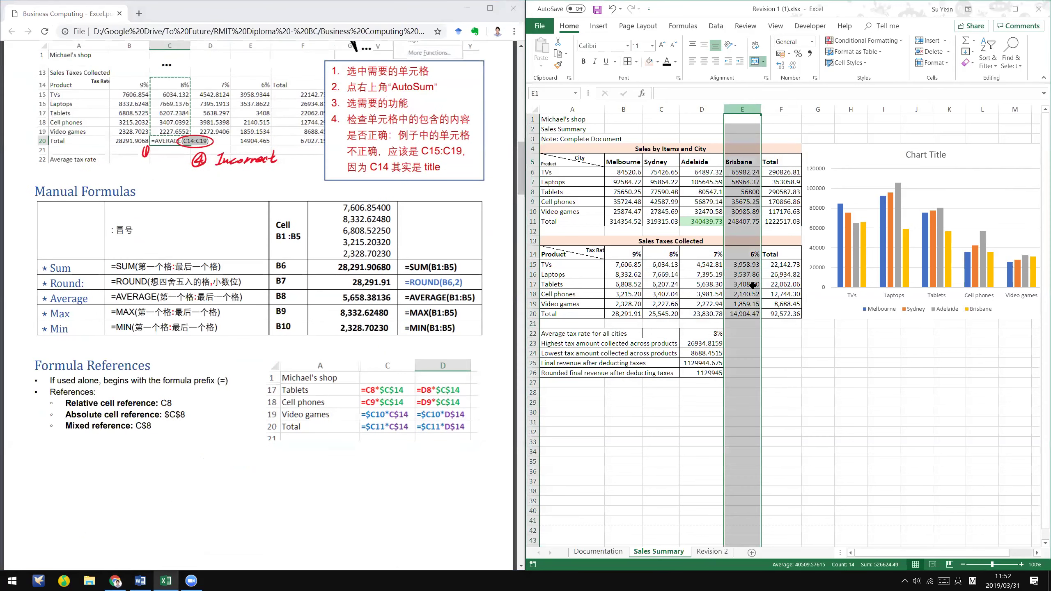
{"action": "left_click", "coordinate": [742, 264]}
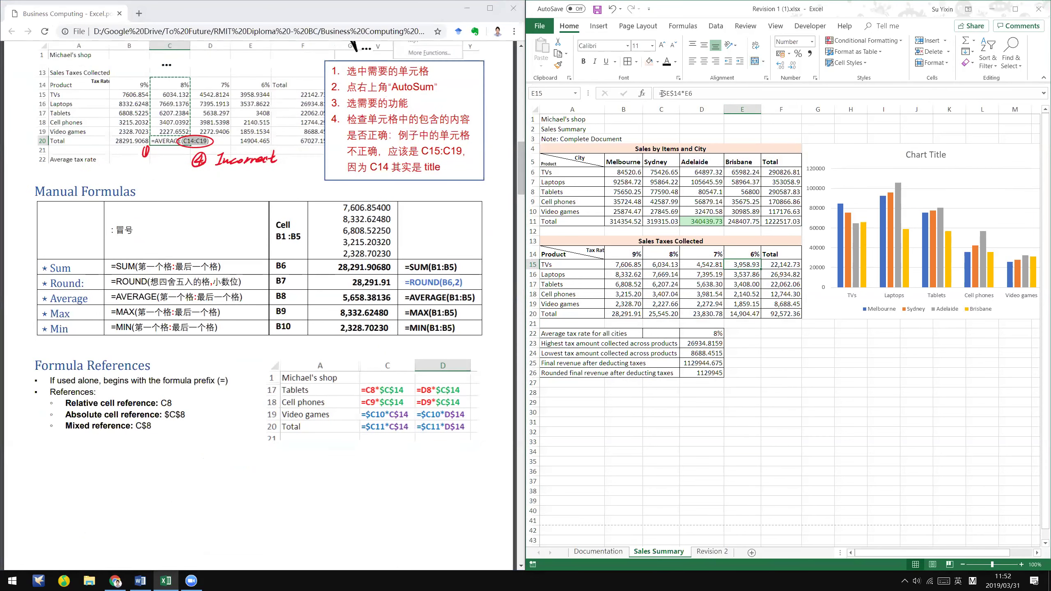
{"action": "left_click", "coordinate": [661, 94]}
{"action": "key", "text": "Return"}
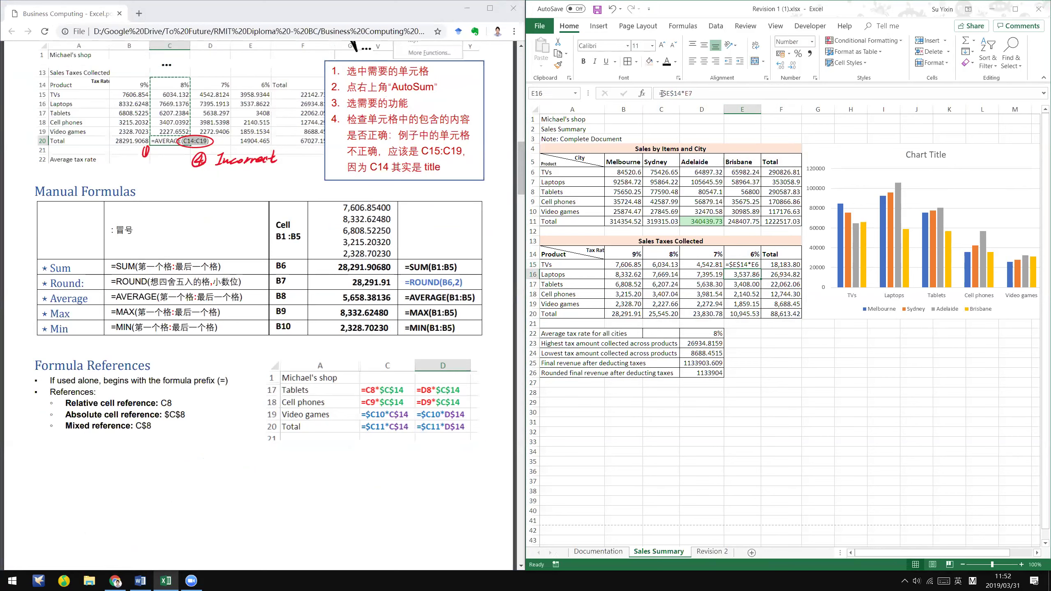
{"action": "left_click", "coordinate": [661, 93]}
{"action": "key", "text": "BackSpace"}
{"action": "key", "text": "Return"}
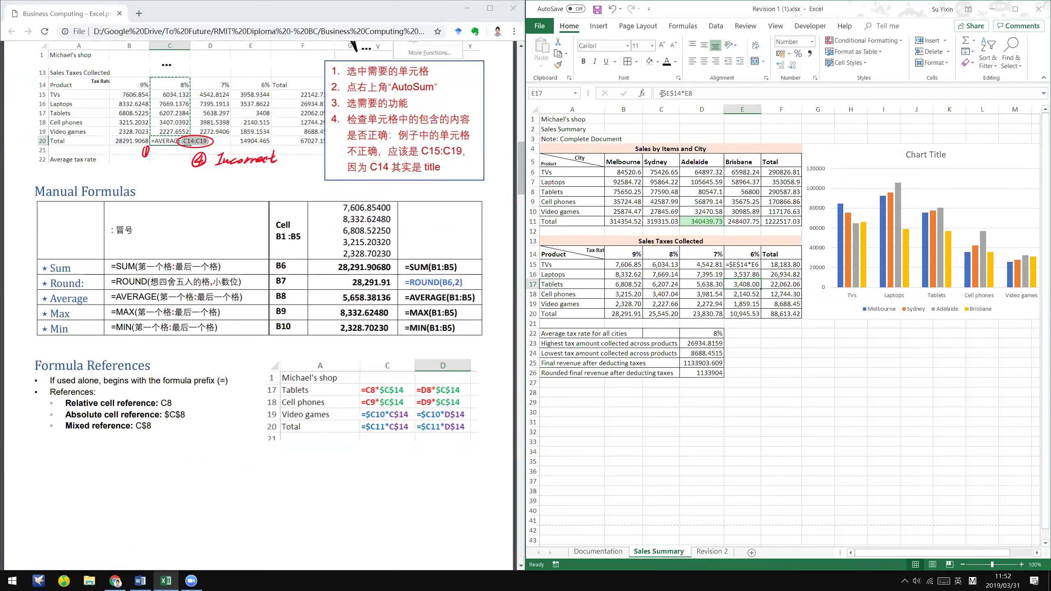
{"action": "key", "text": "Up"}
{"action": "left_click", "coordinate": [661, 94]}
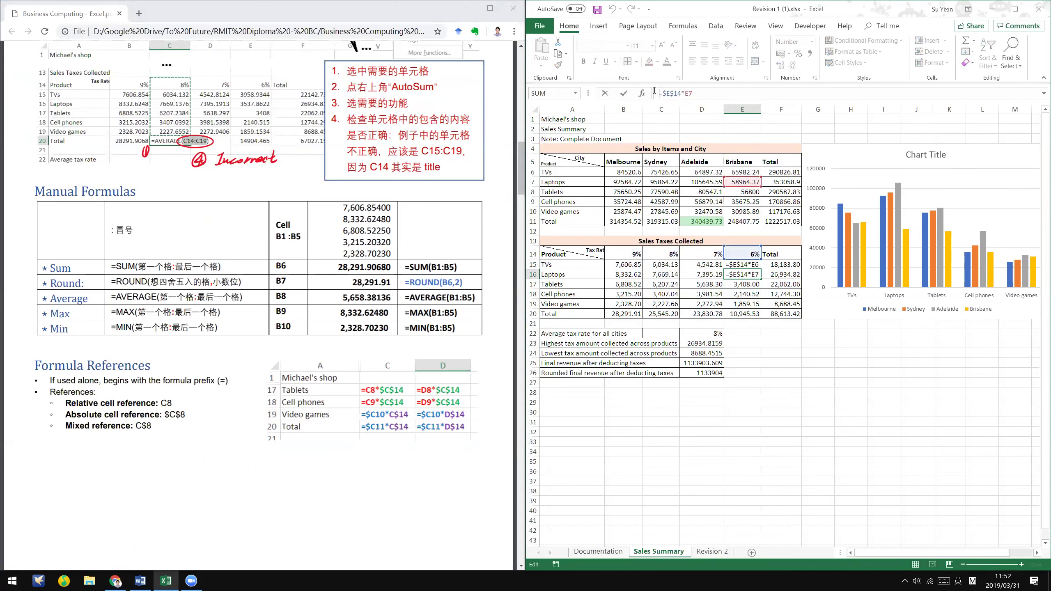
{"action": "key", "text": "Return"}
- Turn the formulas in E17 through E20 into text the same way
{"action": "left_click", "coordinate": [654, 93]}
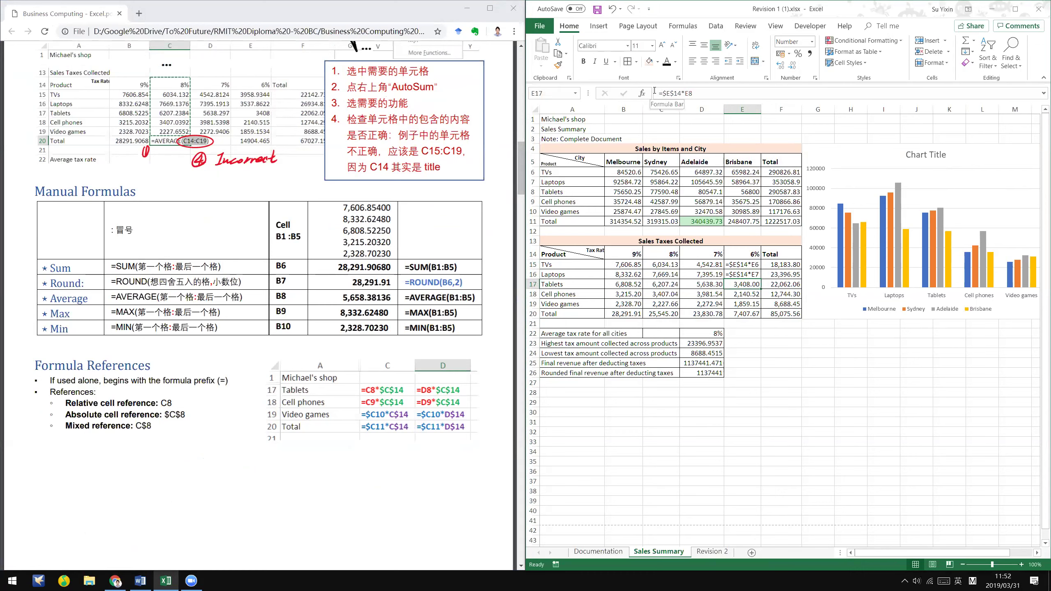
{"action": "key", "text": "Return"}
{"action": "left_click", "coordinate": [655, 93]}
{"action": "key", "text": "Return"}
{"action": "left_click", "coordinate": [654, 93]}
{"action": "key", "text": "Return"}
{"action": "left_click", "coordinate": [655, 93]}
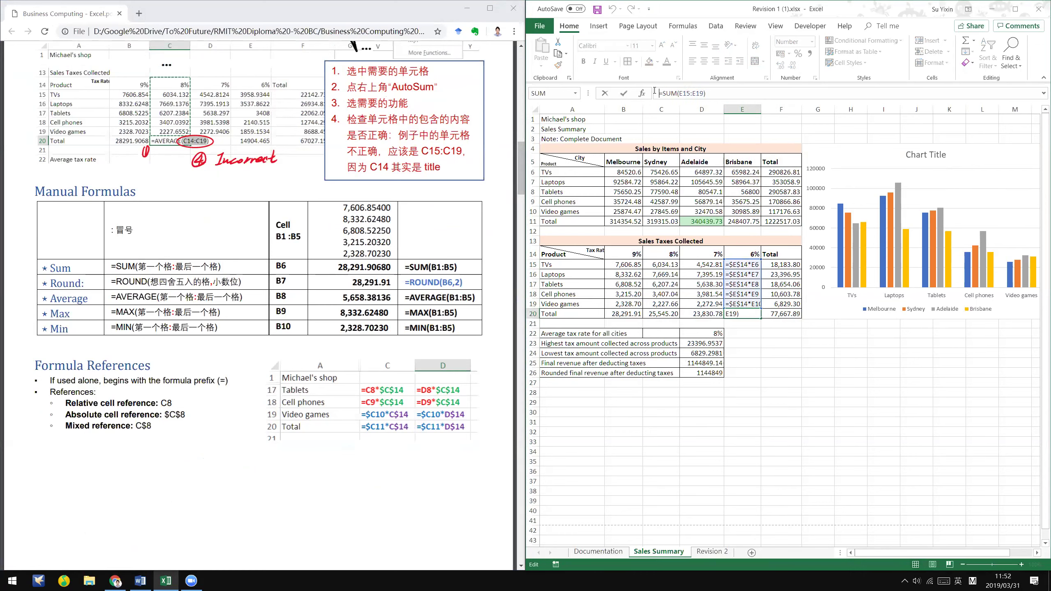
{"action": "key", "text": "Return"}
- Autofit column E and restore E20 to a working =SUM(E15:E19), then check E19 and D22
{"action": "left_click", "coordinate": [744, 313]}
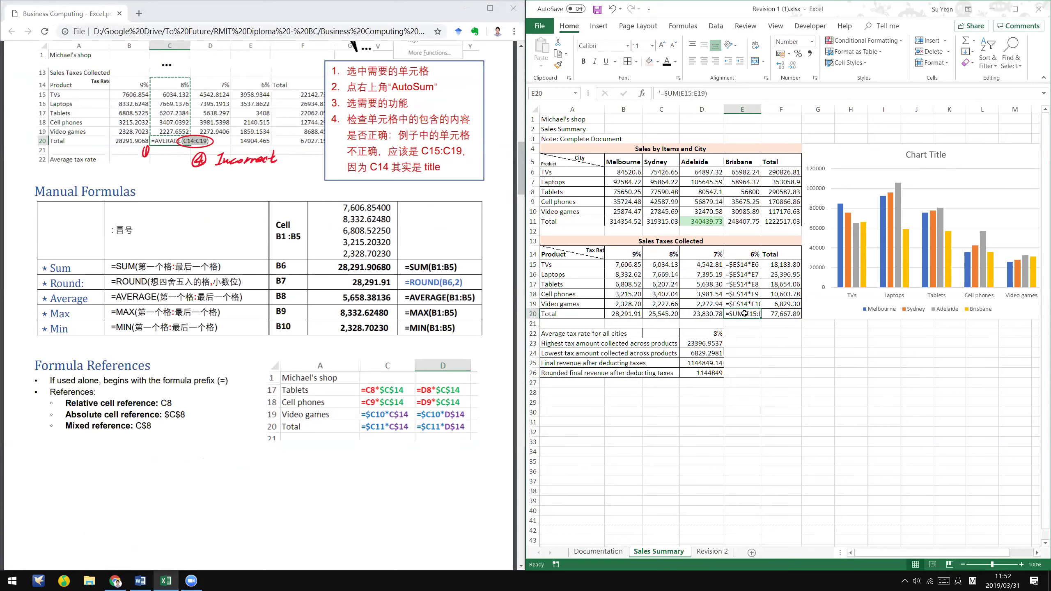
{"action": "key", "text": "ctrl+Home"}
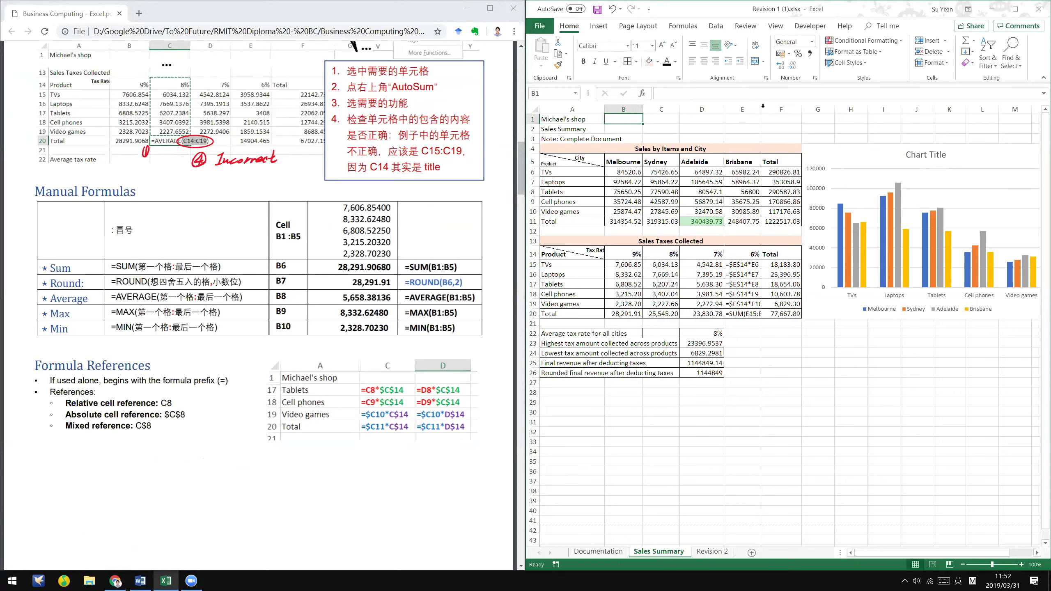
{"action": "double_click", "coordinate": [762, 107]}
{"action": "left_click", "coordinate": [758, 314]}
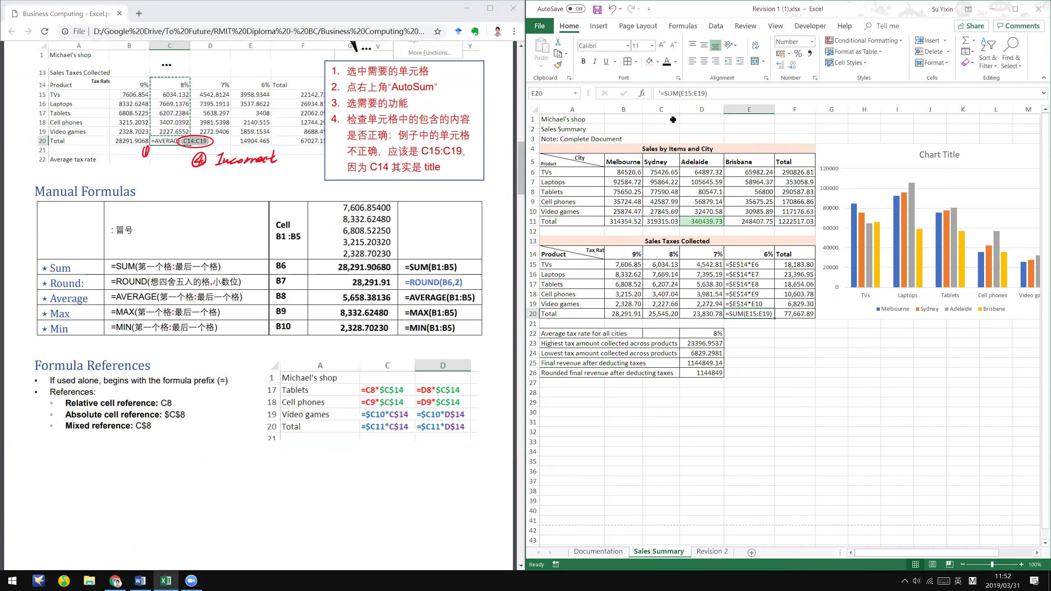
{"action": "left_click", "coordinate": [661, 92]}
{"action": "key", "text": "Delete"}
{"action": "key", "text": "Return"}
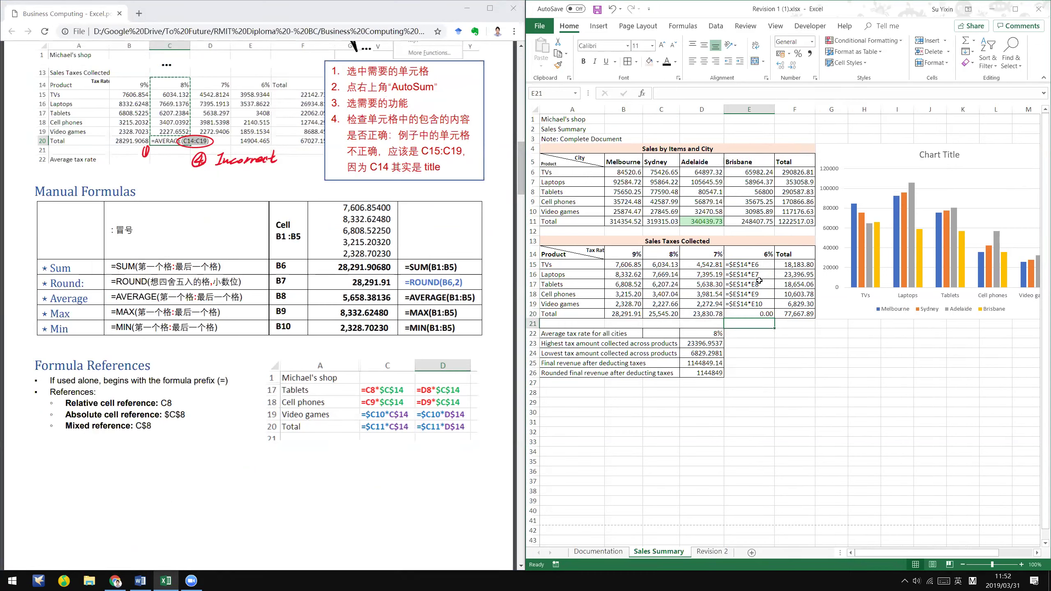
{"action": "left_click", "coordinate": [756, 300]}
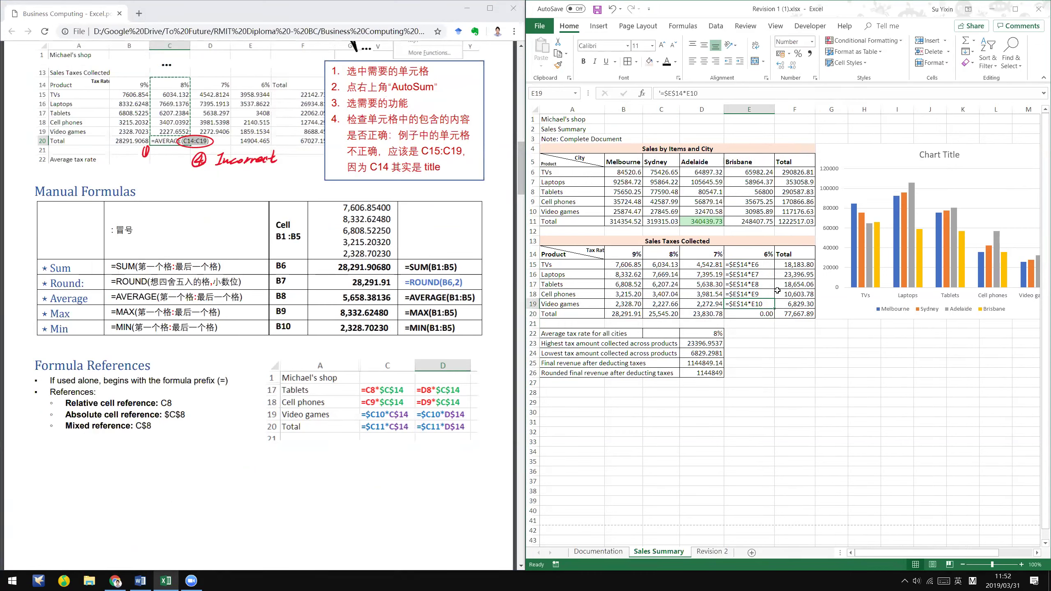
{"action": "left_click", "coordinate": [808, 394]}
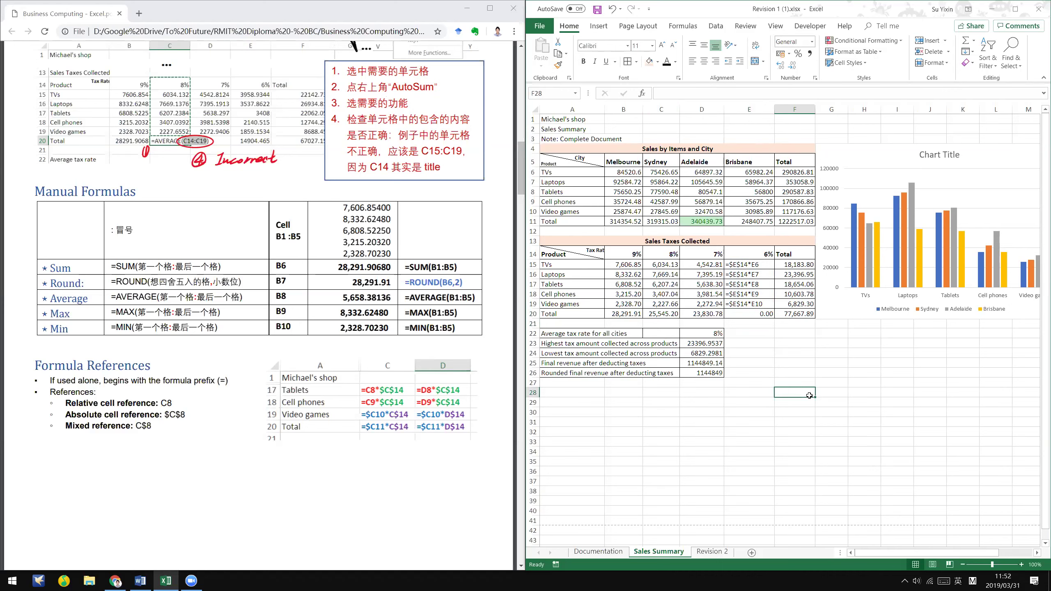
{"action": "left_click", "coordinate": [703, 334]}
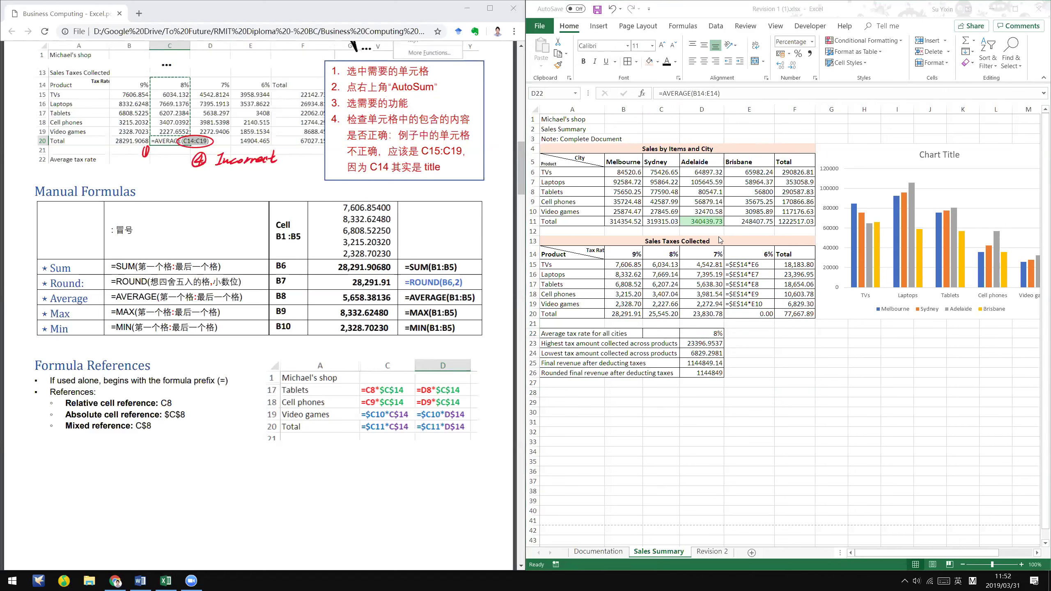
{"action": "left_click_drag", "start_coordinate": [749, 264], "coordinate": [760, 300]}
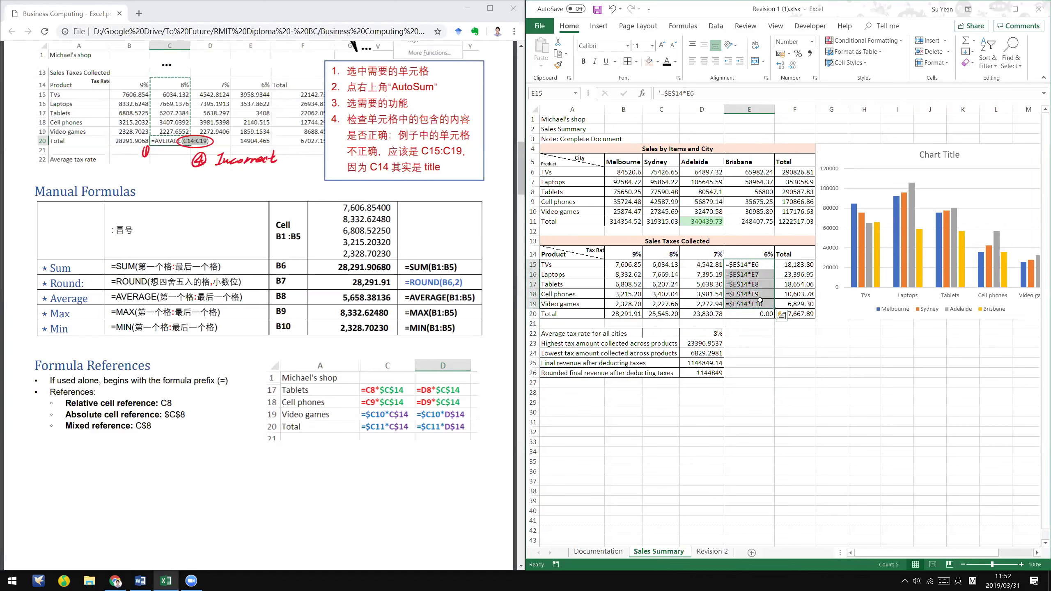
{"action": "left_click", "coordinate": [759, 254]}
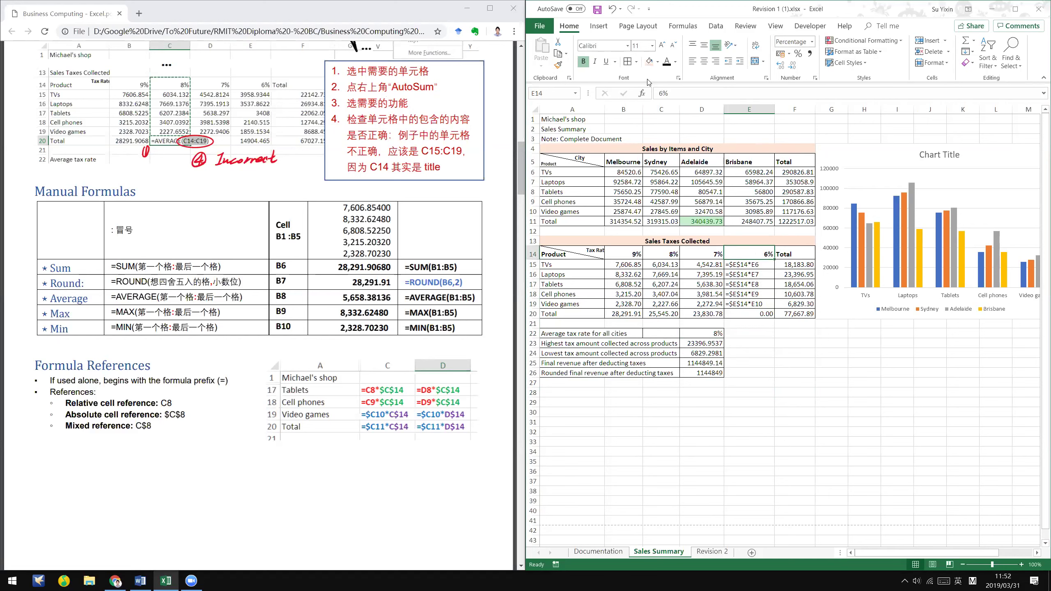
{"action": "left_click", "coordinate": [675, 61]}
{"action": "left_click", "coordinate": [675, 152]}
{"action": "left_click", "coordinate": [753, 264]}
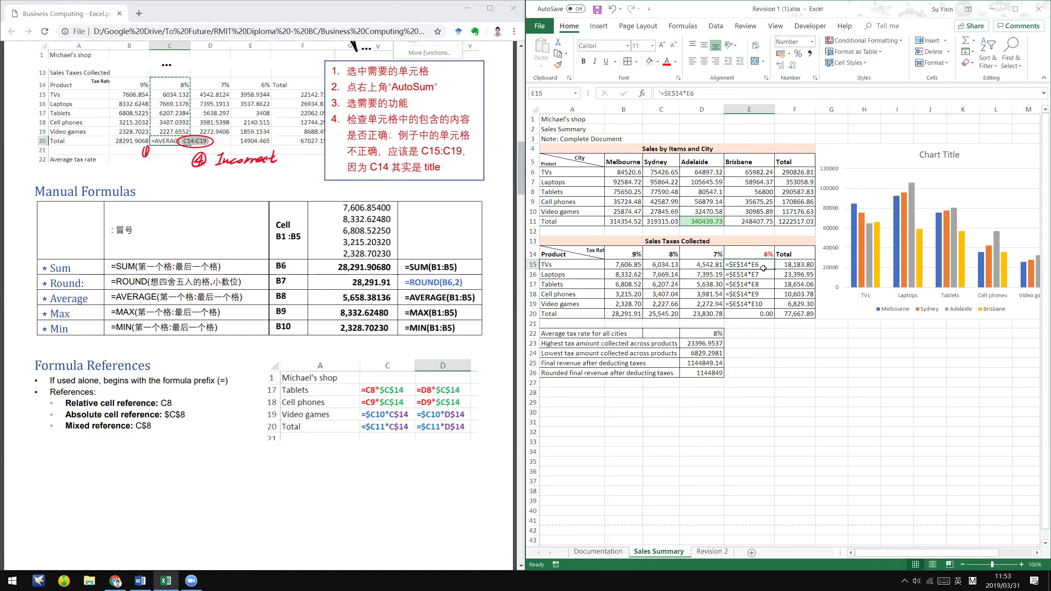
{"action": "left_click", "coordinate": [702, 264]}
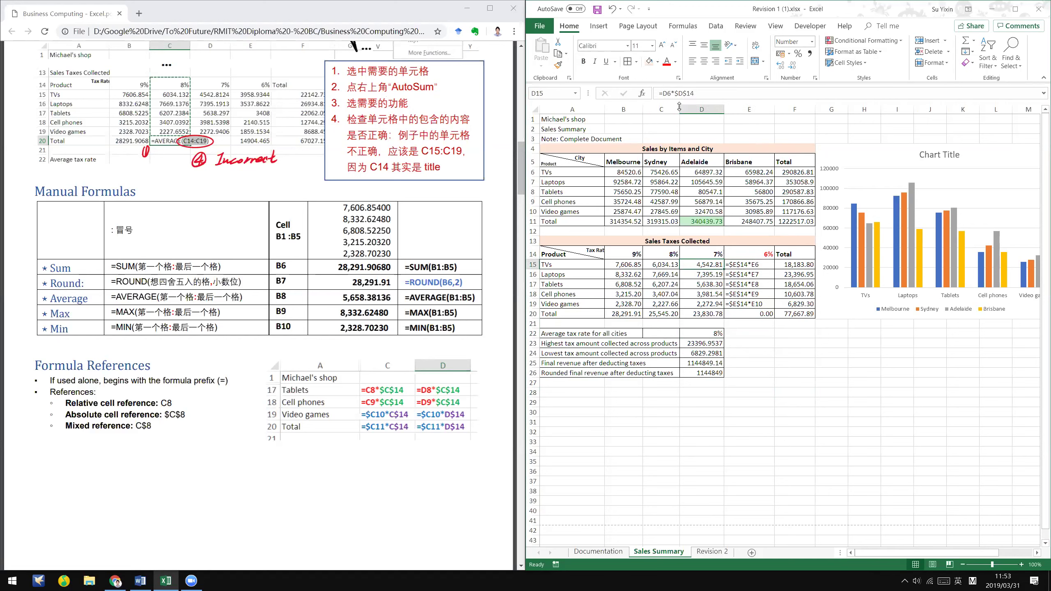
{"action": "left_click", "coordinate": [657, 93]}
{"action": "type", "text": "'"}
{"action": "key", "text": "Return"}
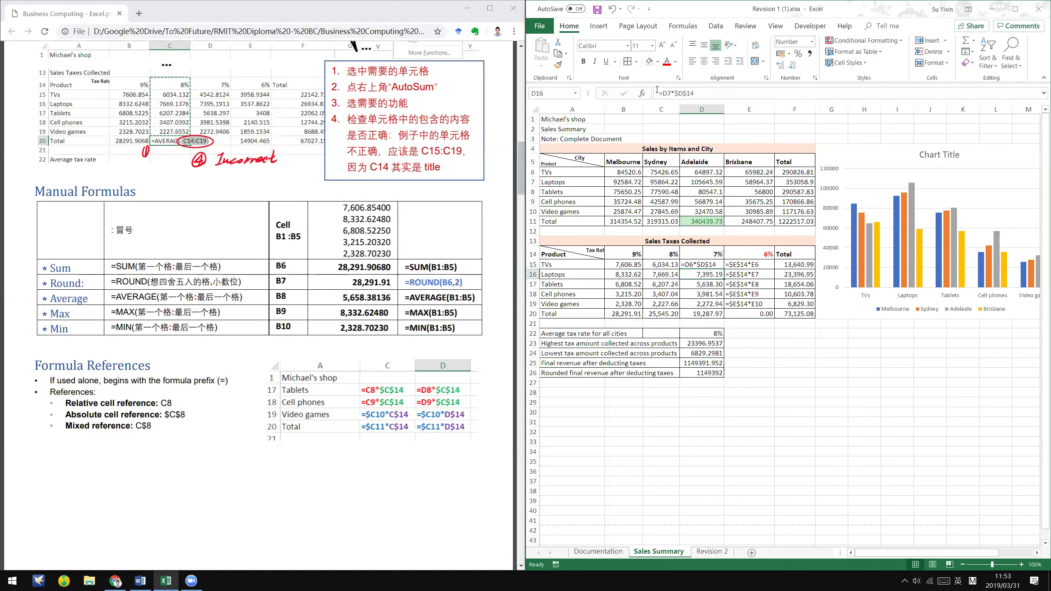
{"action": "left_click", "coordinate": [765, 265]}
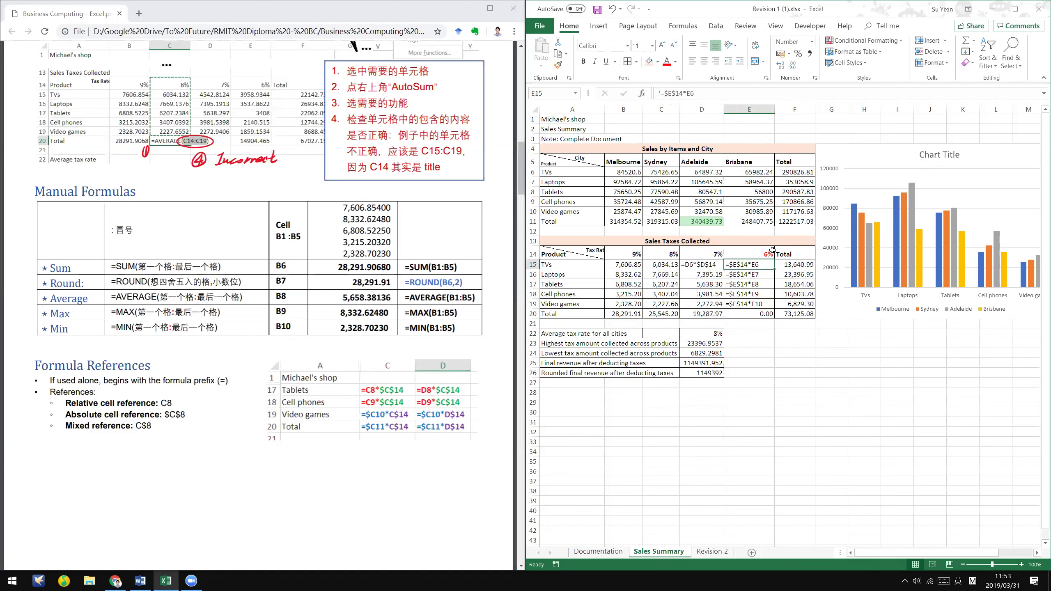
{"action": "left_click", "coordinate": [759, 257]}
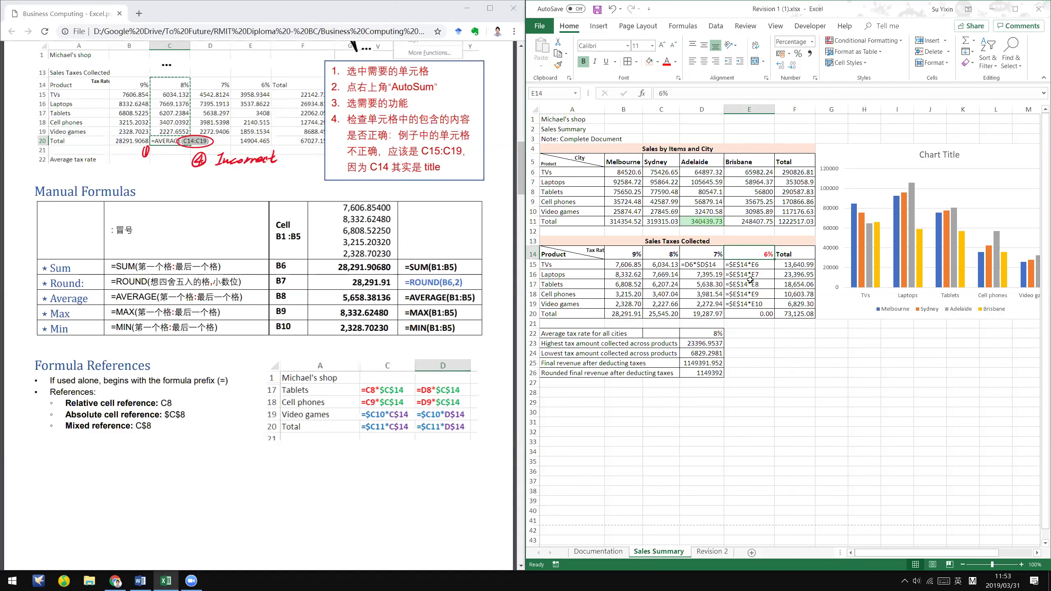
{"action": "left_click", "coordinate": [765, 264]}
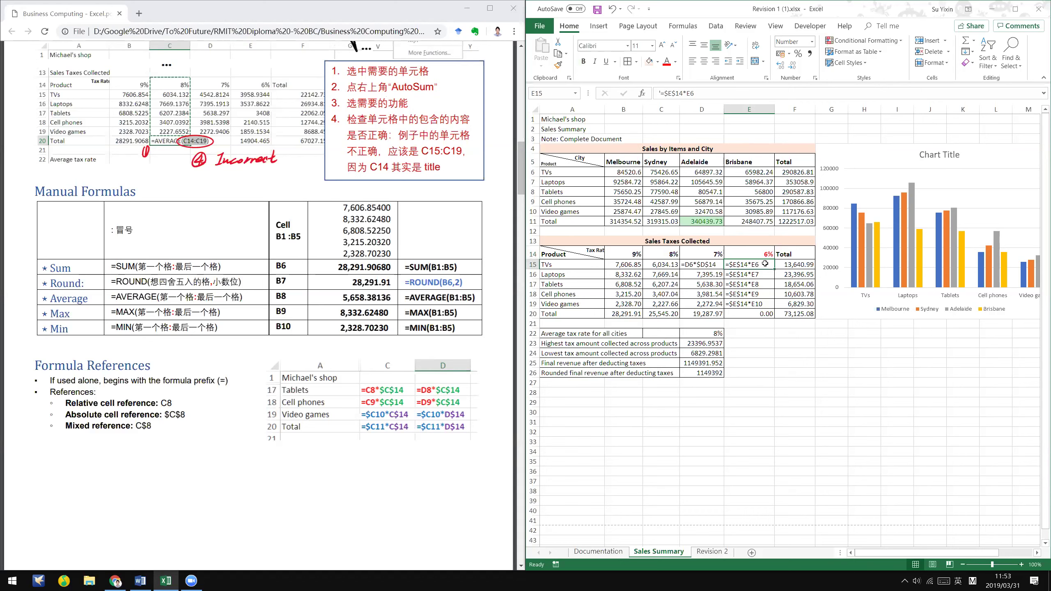
{"action": "double_click", "coordinate": [766, 263]}
{"action": "key", "text": "Return"}
{"action": "left_click", "coordinate": [744, 173]}
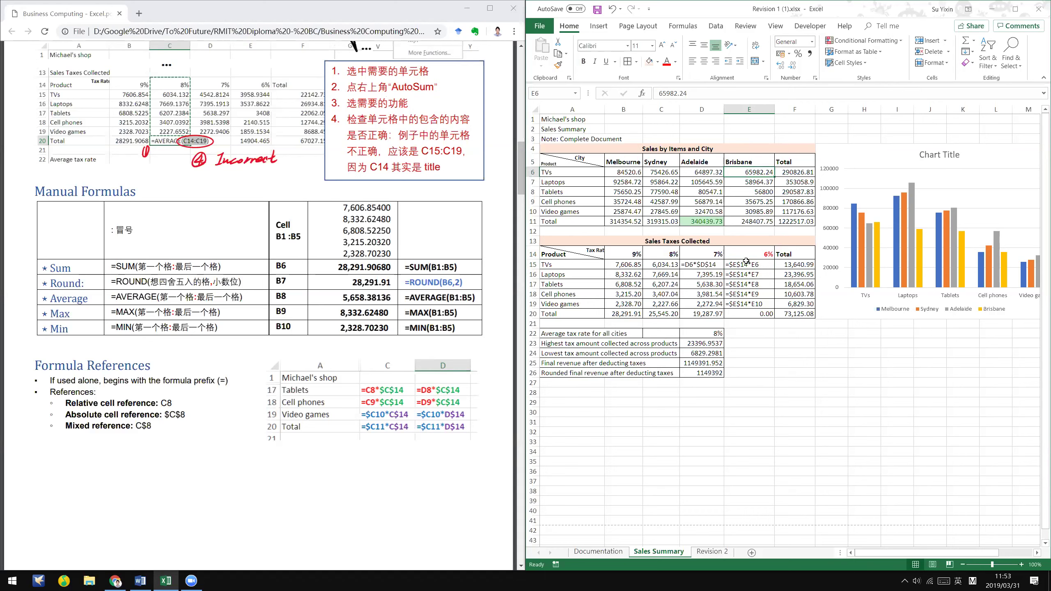
{"action": "left_click", "coordinate": [746, 261]}
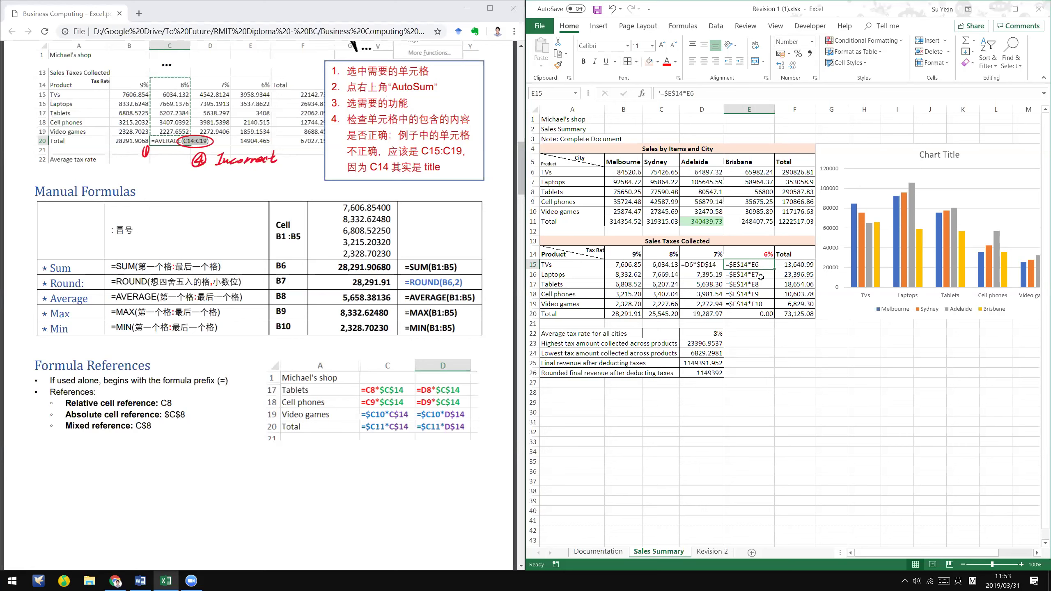
{"action": "left_click", "coordinate": [761, 277]}
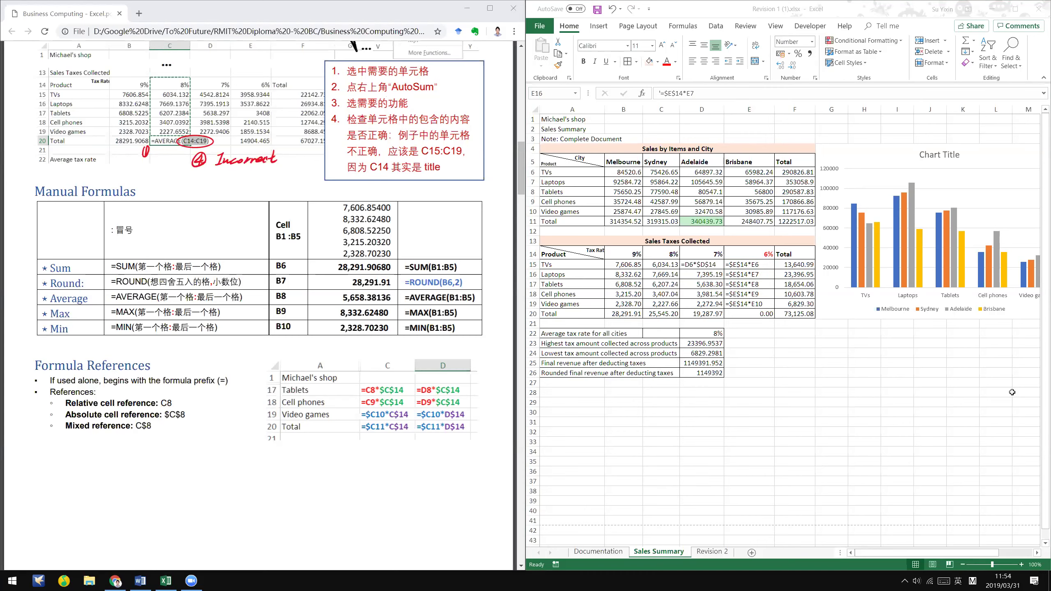
- With the Word instructions alongside, add a decimal place to the D22 average tax rate
{"action": "left_click", "coordinate": [141, 581]}
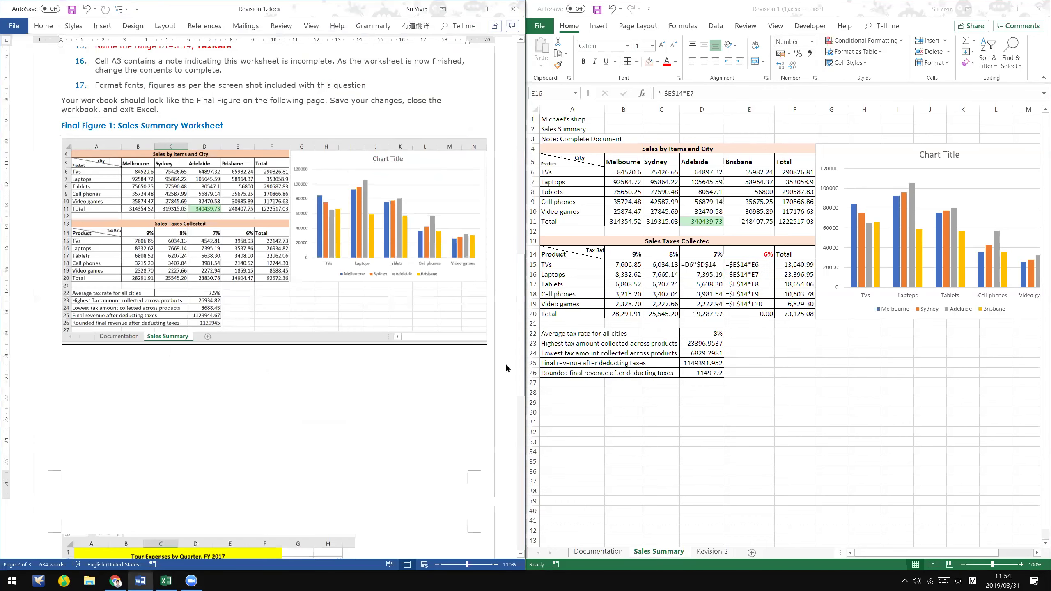
{"action": "left_click", "coordinate": [702, 333]}
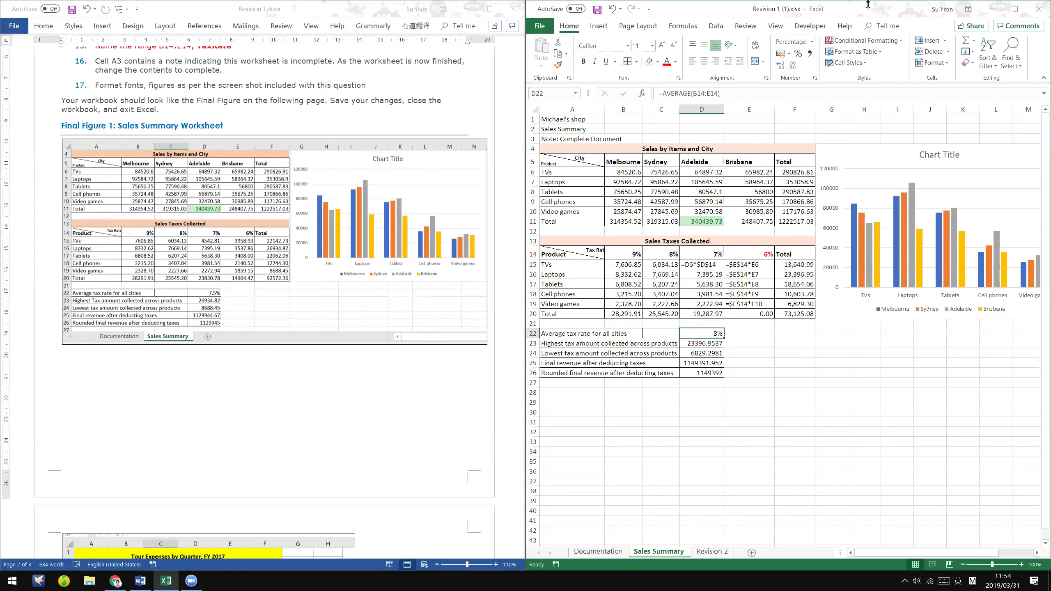
{"action": "left_click", "coordinate": [782, 70]}
{"action": "right_click", "coordinate": [712, 333]}
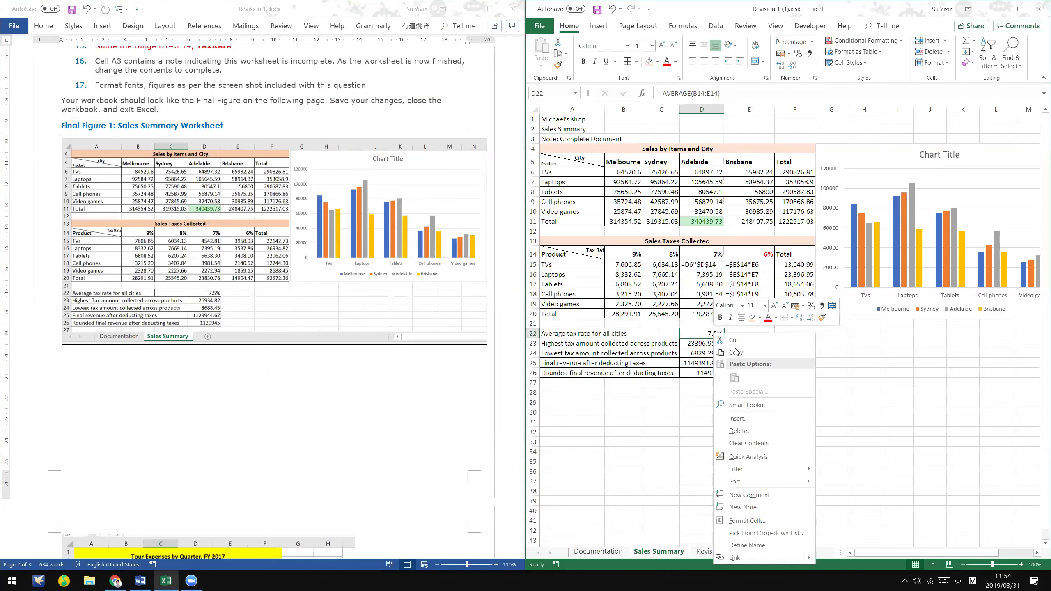
{"action": "left_click", "coordinate": [780, 518]}
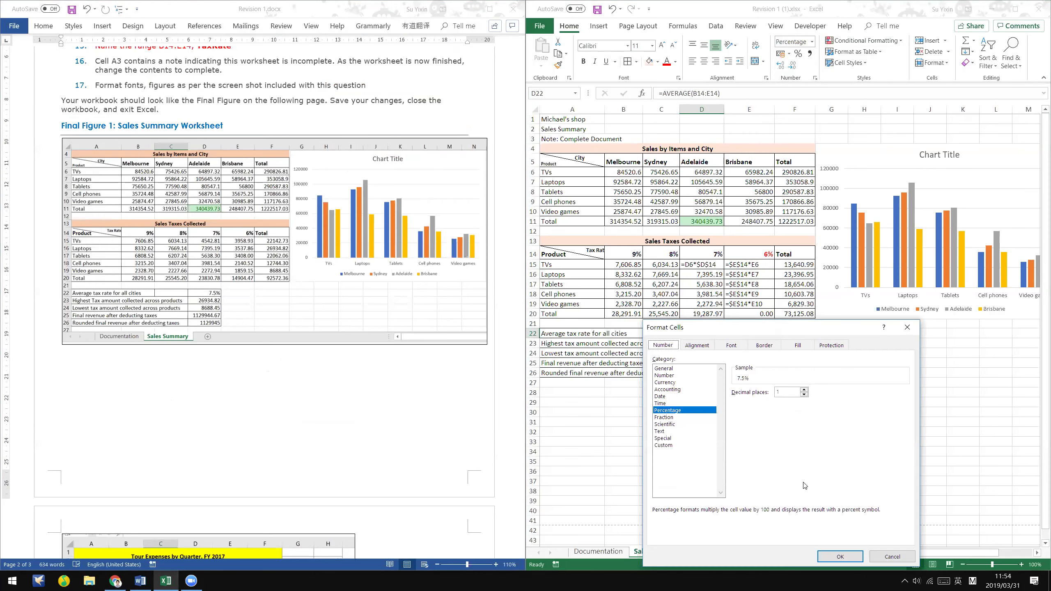
{"action": "left_click_drag", "start_coordinate": [786, 327], "coordinate": [861, 77]}
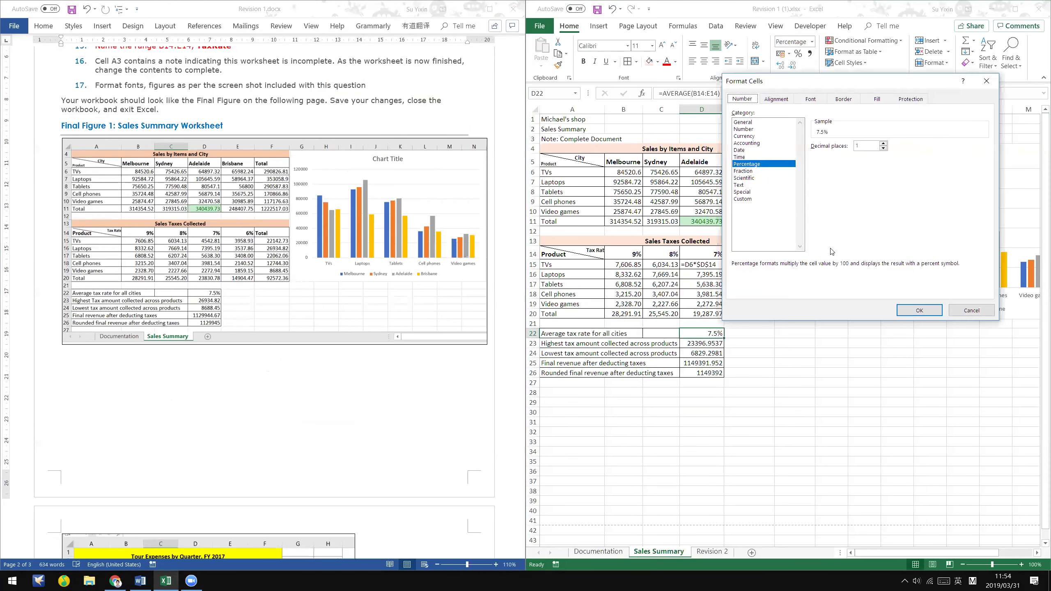
{"action": "left_click", "coordinate": [971, 312]}
- Set D22 to Percentage with 1 decimal place, so it shows 7.5%
{"action": "left_click", "coordinate": [795, 412]}
{"action": "left_click", "coordinate": [712, 331]}
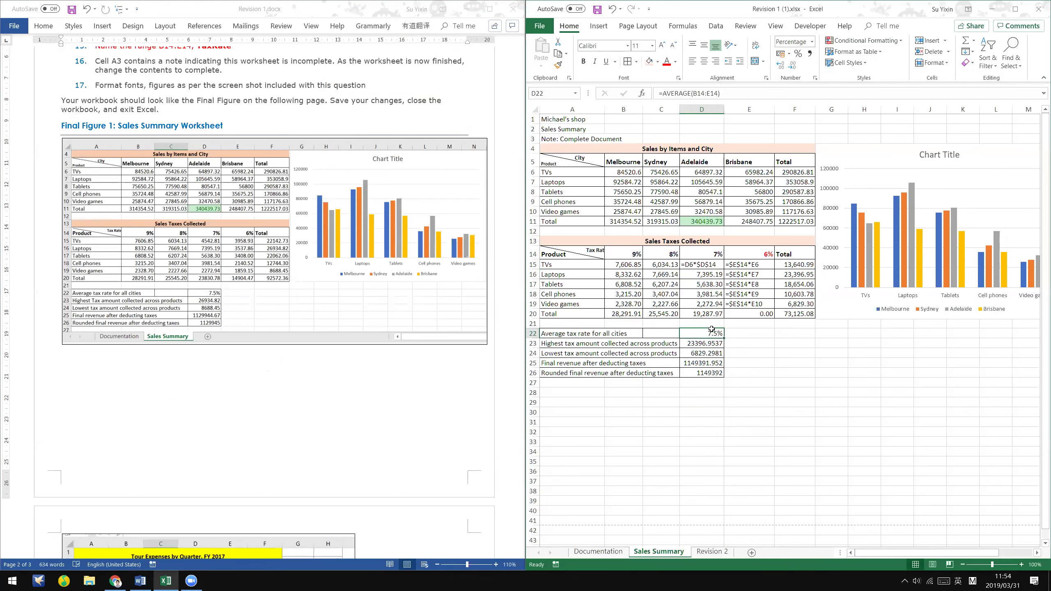
{"action": "right_click", "coordinate": [716, 334]}
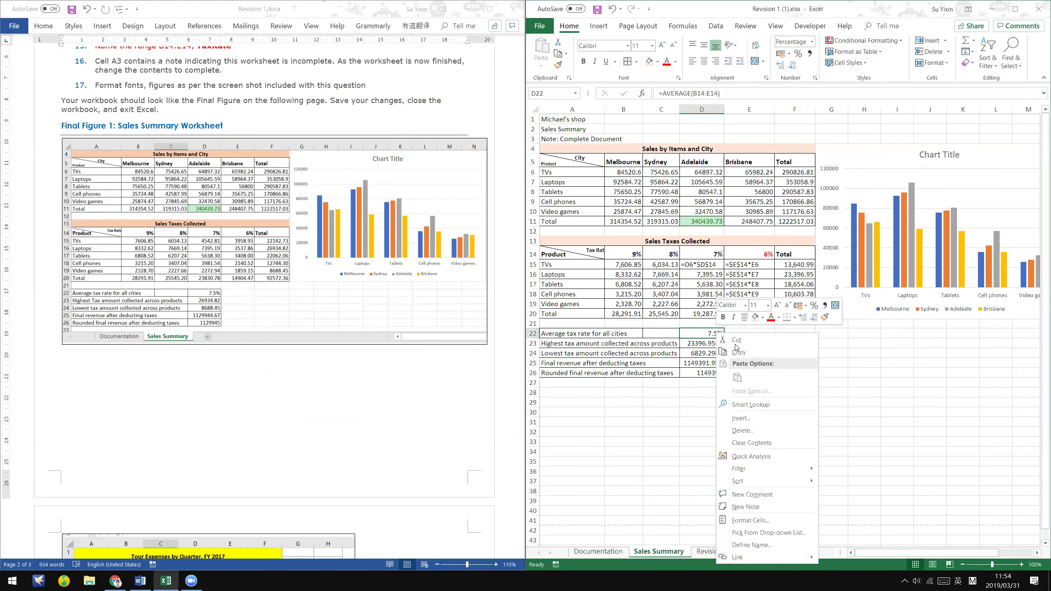
{"action": "left_click", "coordinate": [760, 519]}
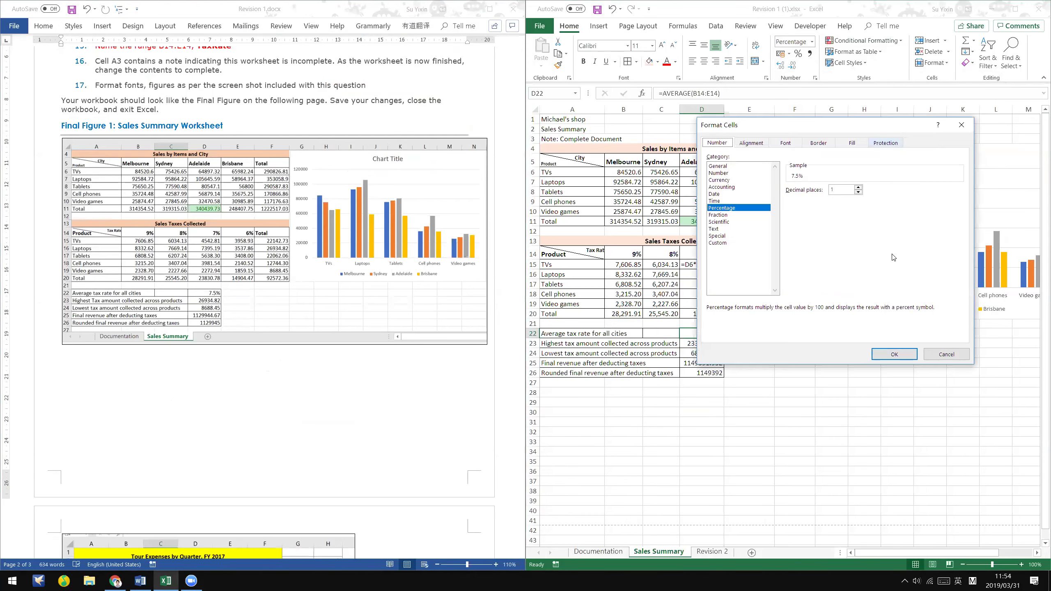
{"action": "left_click", "coordinate": [859, 192]}
{"action": "left_click", "coordinate": [857, 187]}
{"action": "left_click", "coordinate": [857, 187]}
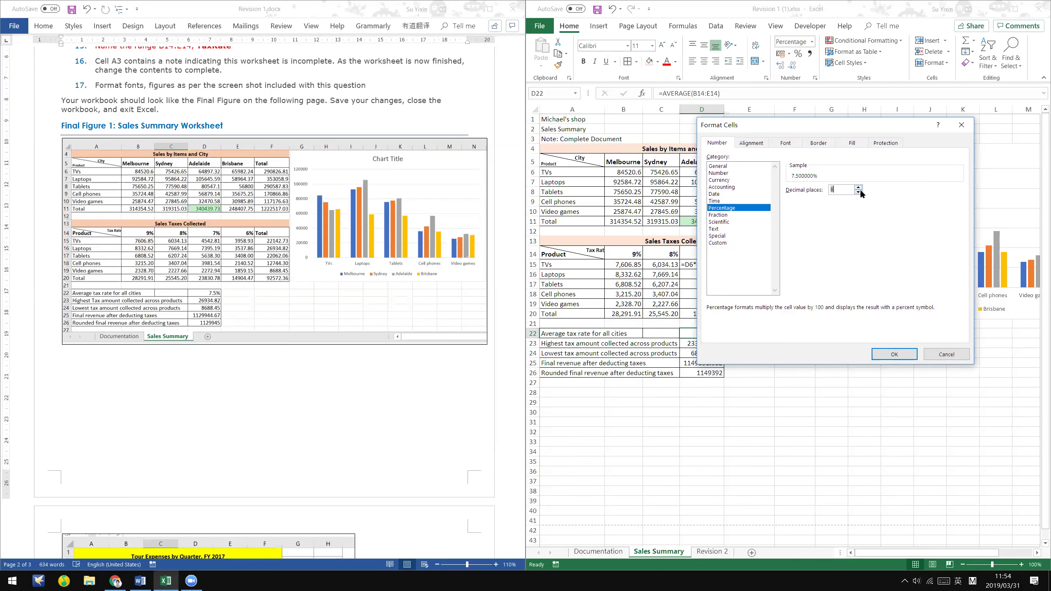
{"action": "key", "text": "Down"}
{"action": "left_click", "coordinate": [905, 355]}
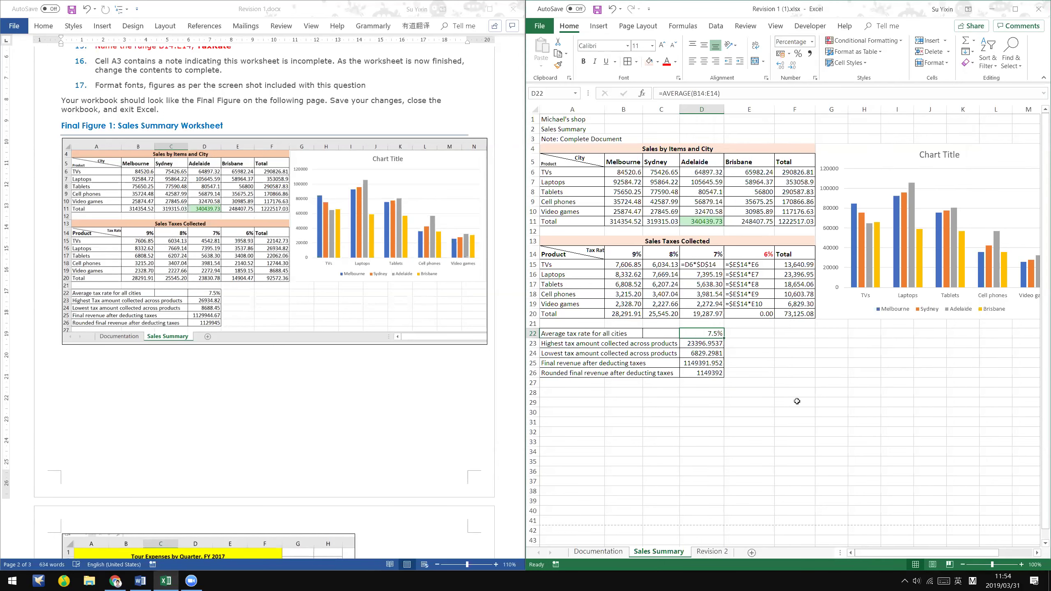
- Recheck D22's Percentage format in Format Cells and the number format settings, leaving it unchanged
{"action": "right_click", "coordinate": [714, 333]}
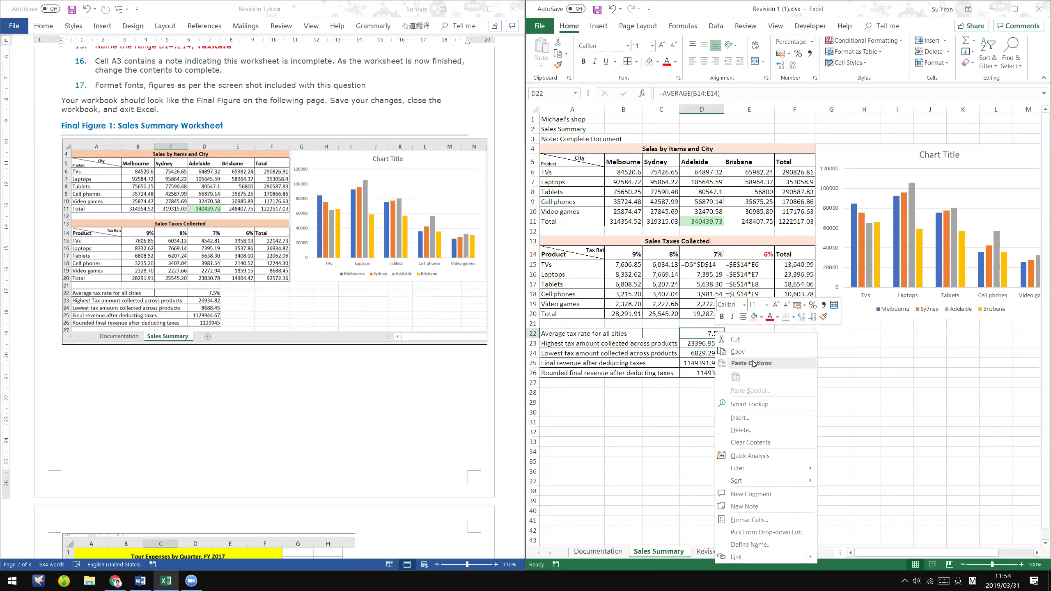
{"action": "left_click", "coordinate": [758, 523]}
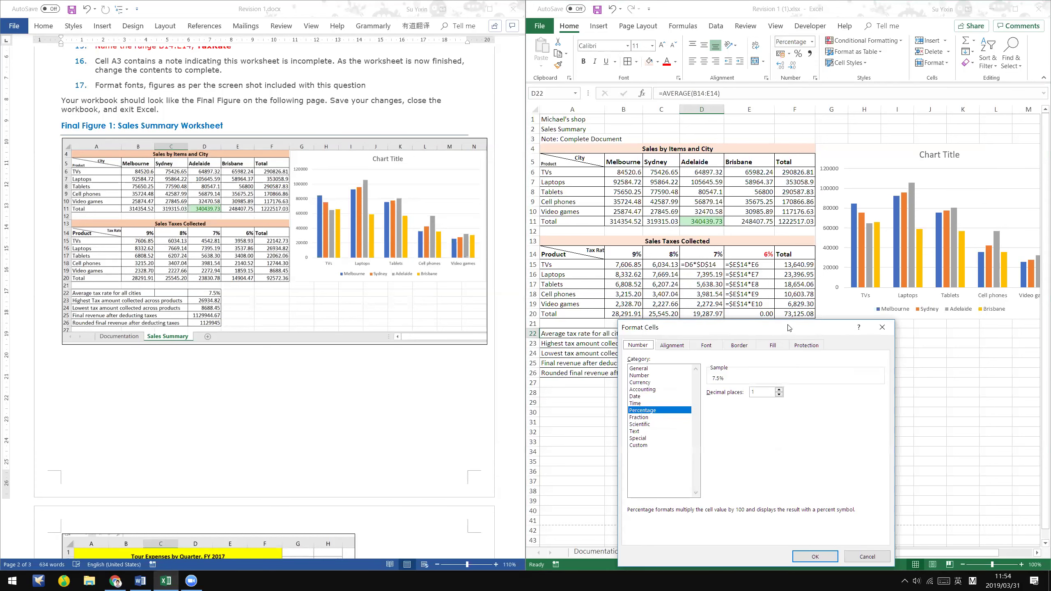
{"action": "left_click_drag", "start_coordinate": [788, 329], "coordinate": [840, 178]}
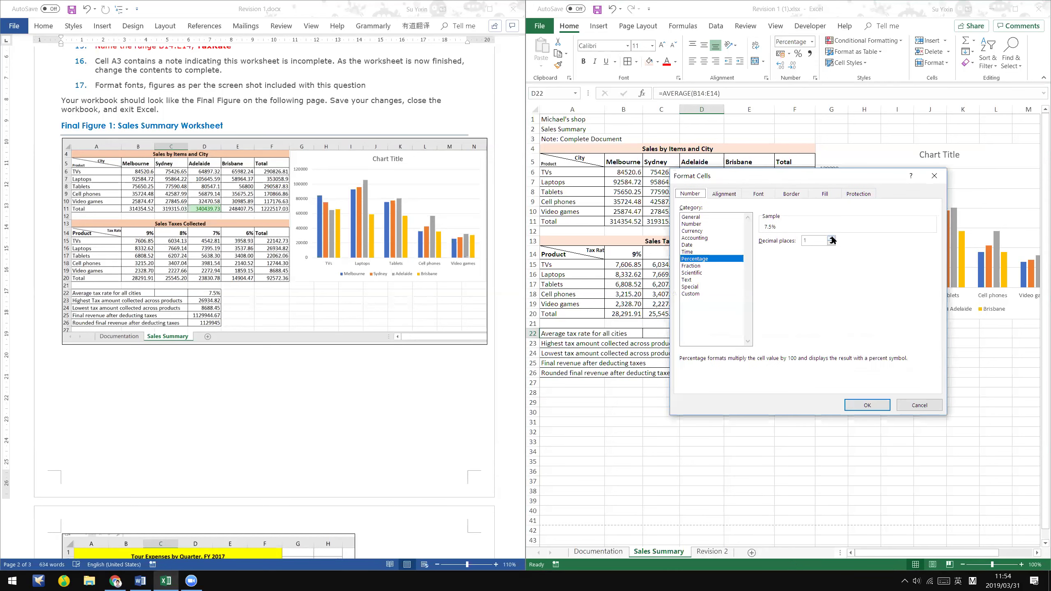
{"action": "left_click", "coordinate": [858, 404]}
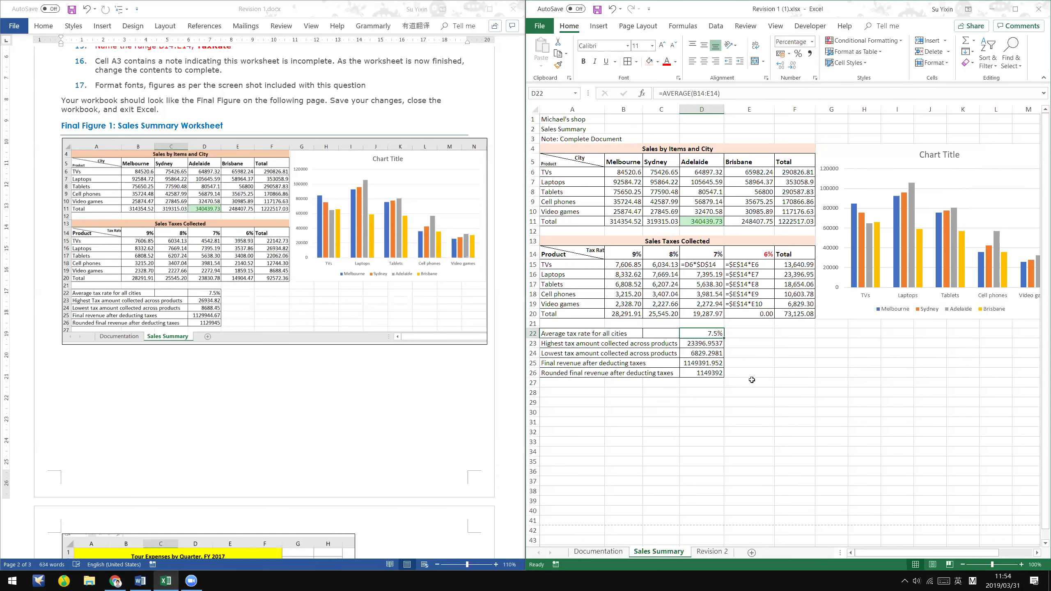
{"action": "left_click", "coordinate": [814, 78]}
{"action": "left_click", "coordinate": [863, 121]}
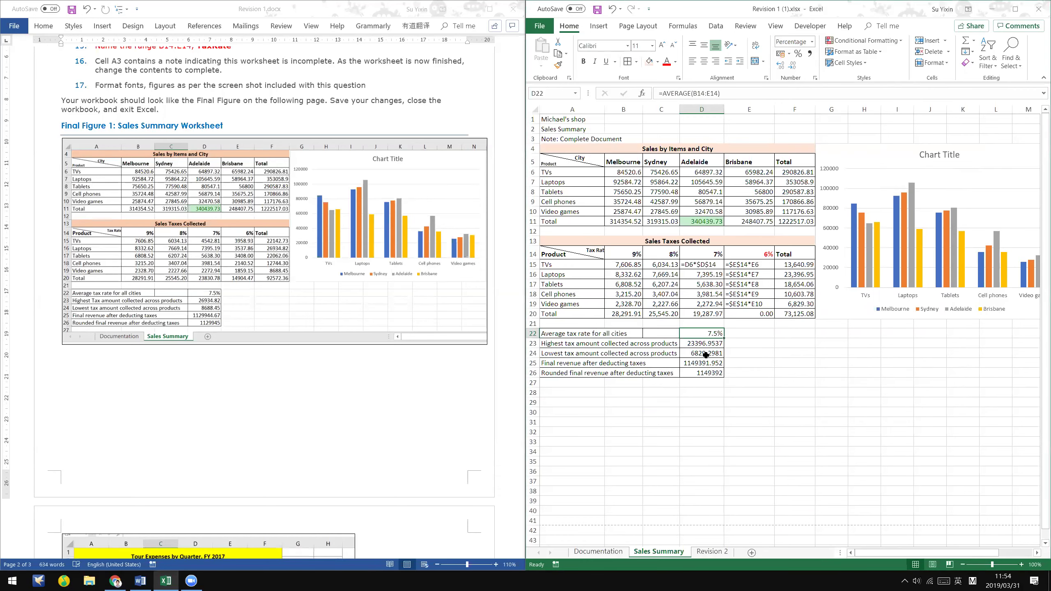
{"action": "left_click", "coordinate": [815, 78]}
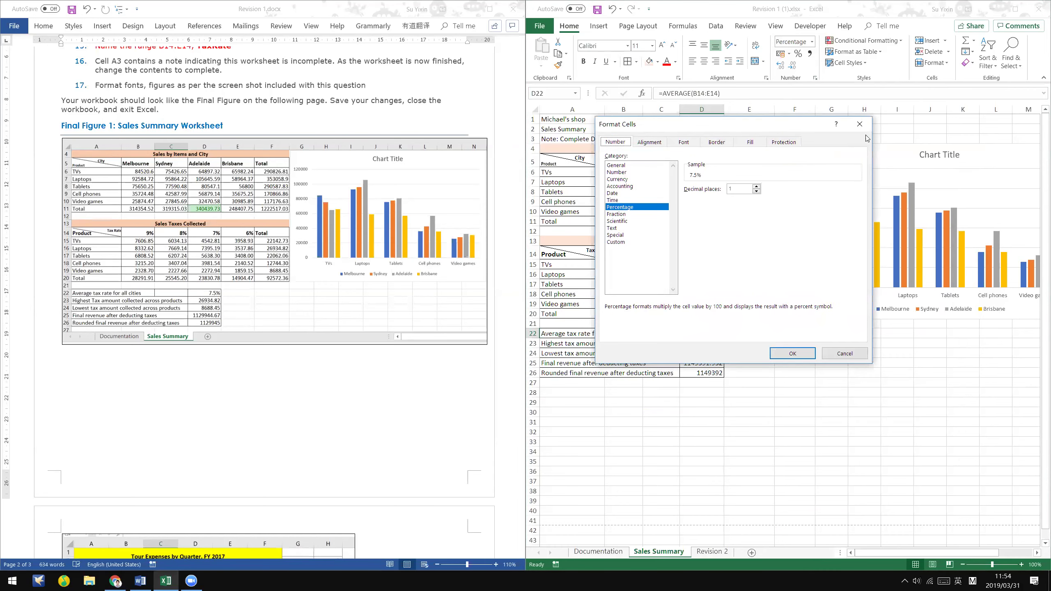
{"action": "left_click", "coordinate": [863, 122]}
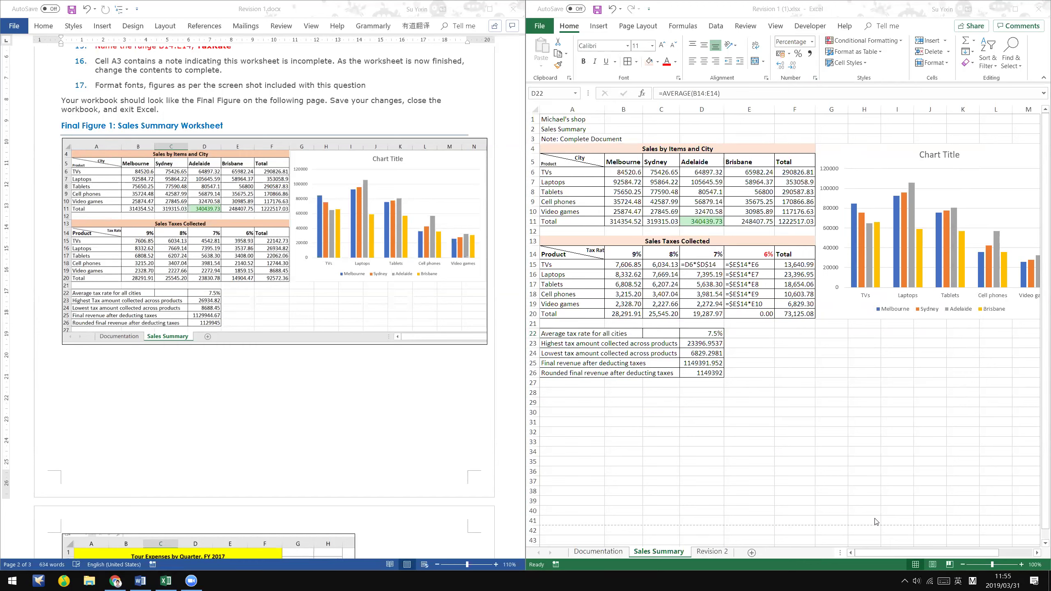
{"action": "left_click", "coordinate": [739, 442]}
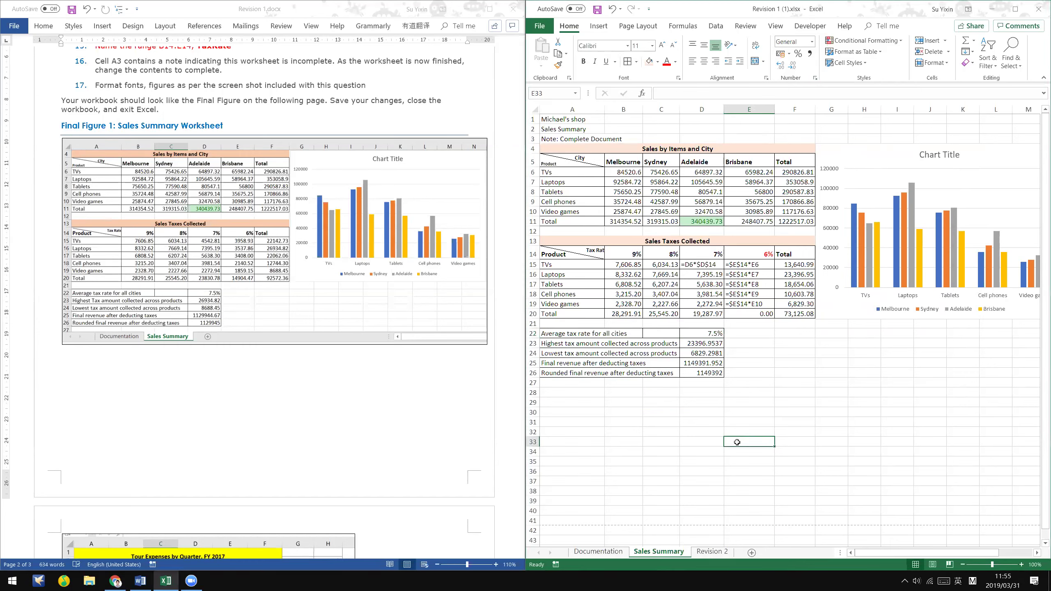
{"action": "left_click", "coordinate": [292, 426]}
{"action": "scroll", "coordinate": [293, 426], "scroll_direction": "down", "scroll_amount": 1}
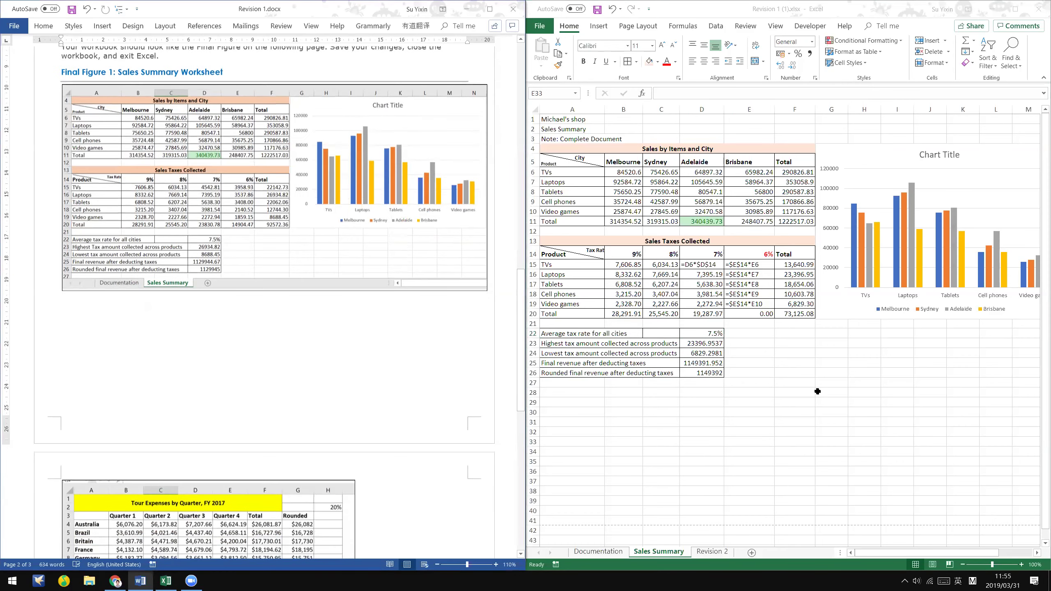
{"action": "key", "text": "alt+Tab"}
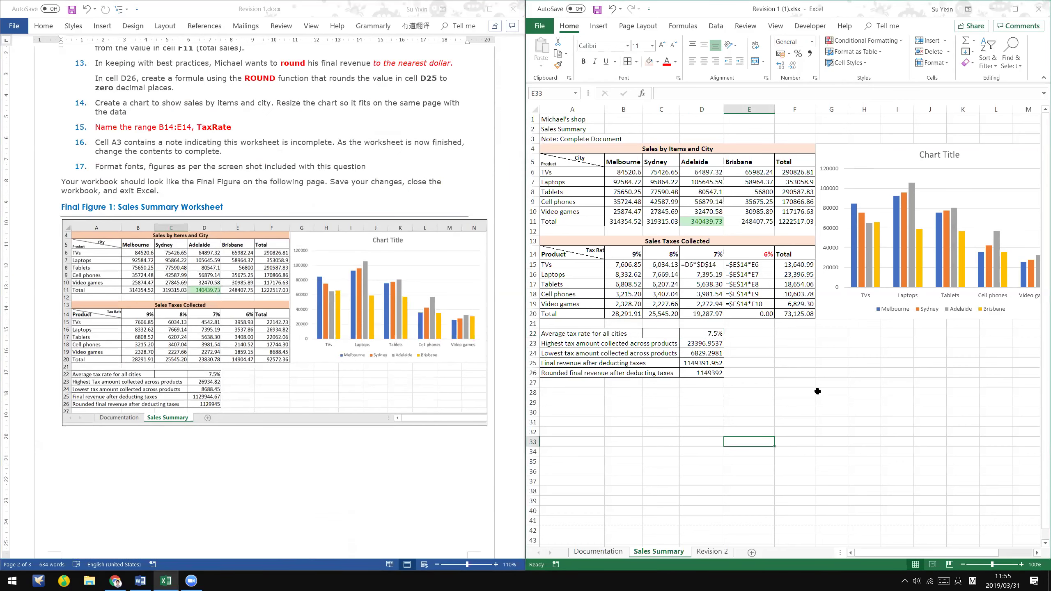
{"action": "left_click", "coordinate": [259, 461]}
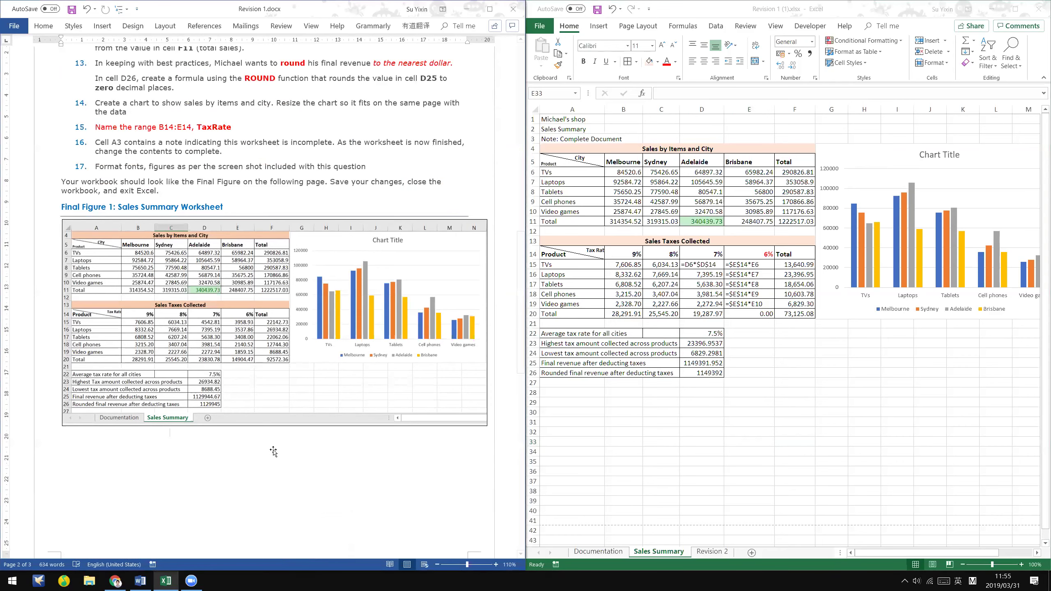
{"action": "scroll", "coordinate": [276, 446], "scroll_direction": "down", "scroll_amount": 2}
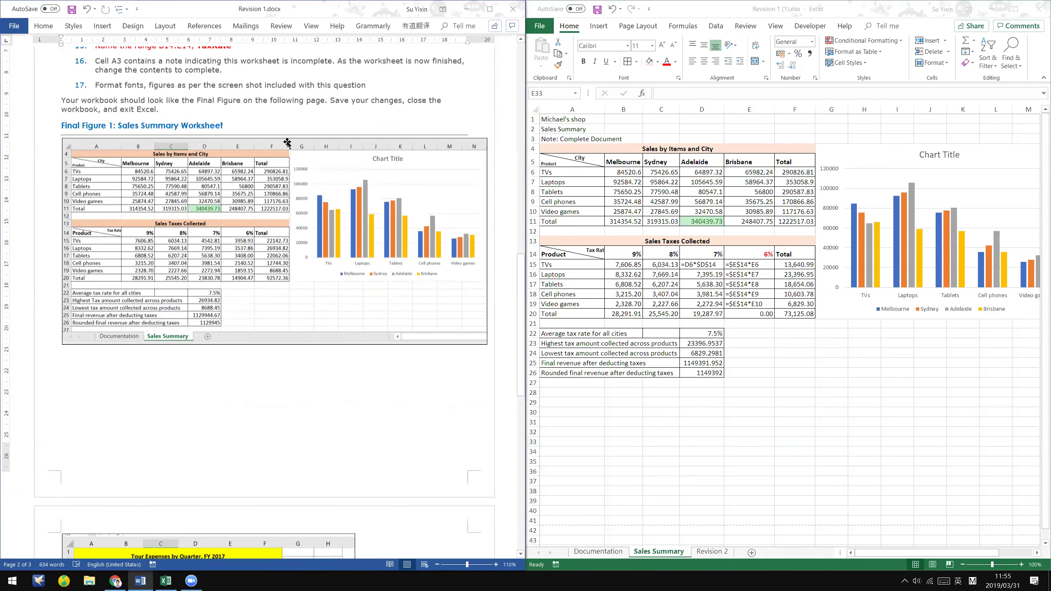
{"action": "scroll", "coordinate": [287, 143], "scroll_direction": "down", "scroll_amount": 10}
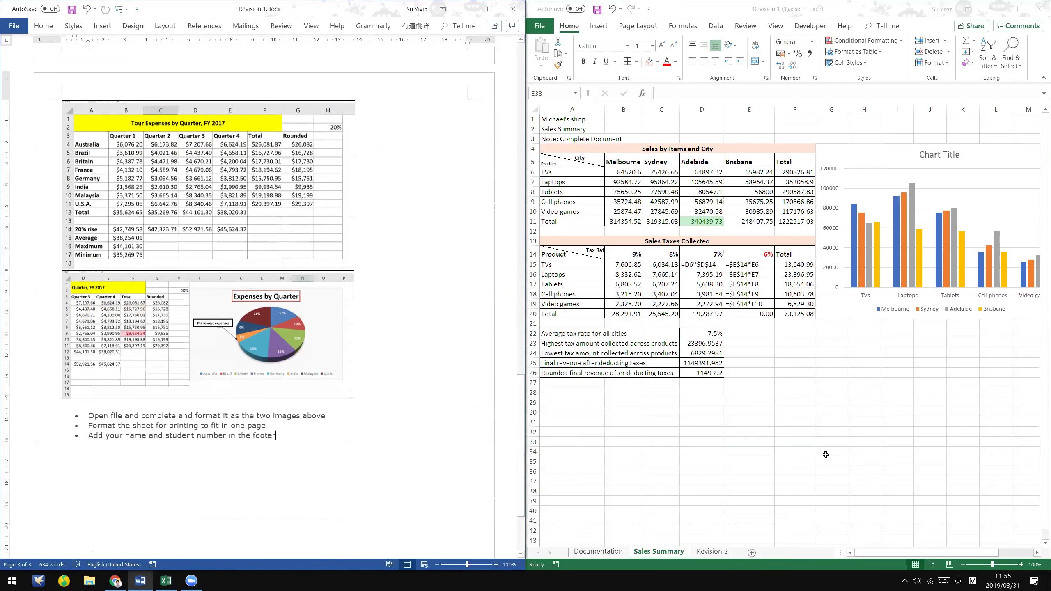
{"action": "left_click", "coordinate": [826, 463]}
{"action": "left_click", "coordinate": [416, 393]}
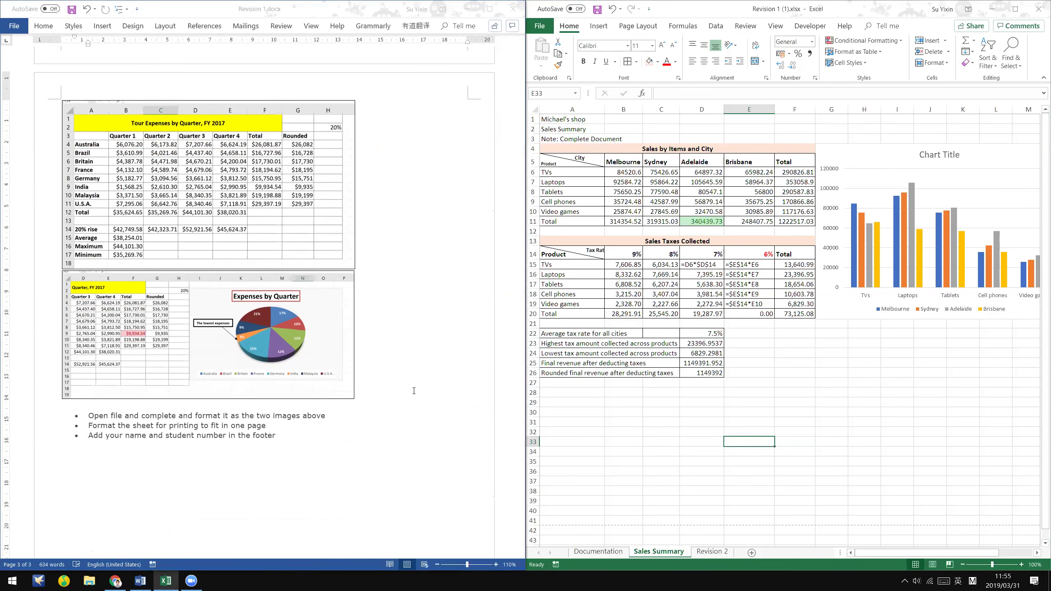
{"action": "scroll", "coordinate": [422, 387], "scroll_direction": "up", "scroll_amount": 4}
{"action": "scroll", "coordinate": [423, 387], "scroll_direction": "up", "scroll_amount": 8}
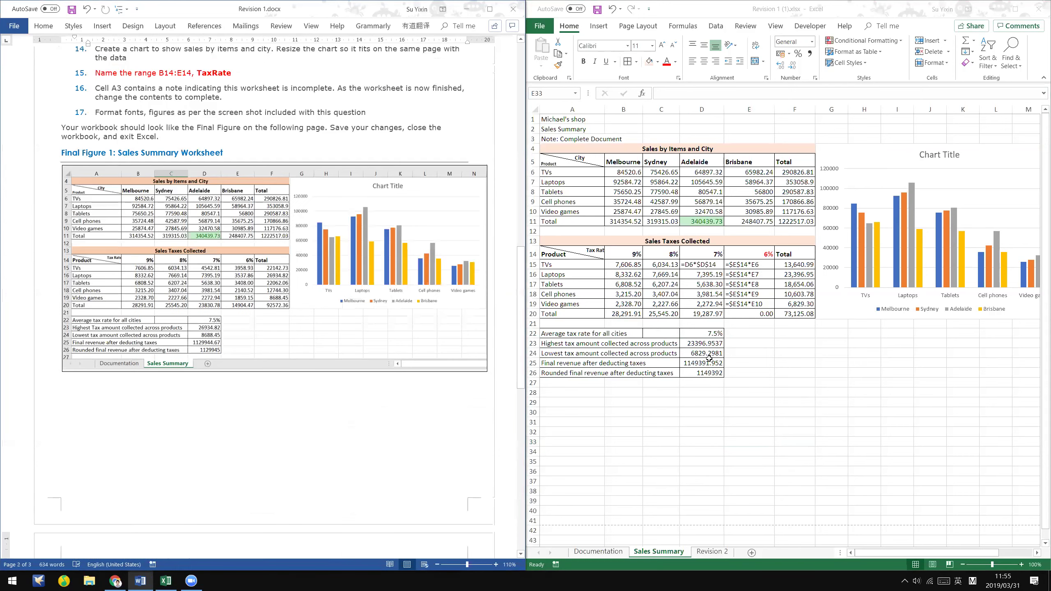
- Check the ROUND formula in the rounded final revenue cell D26 without changing it
{"action": "left_click", "coordinate": [813, 351]}
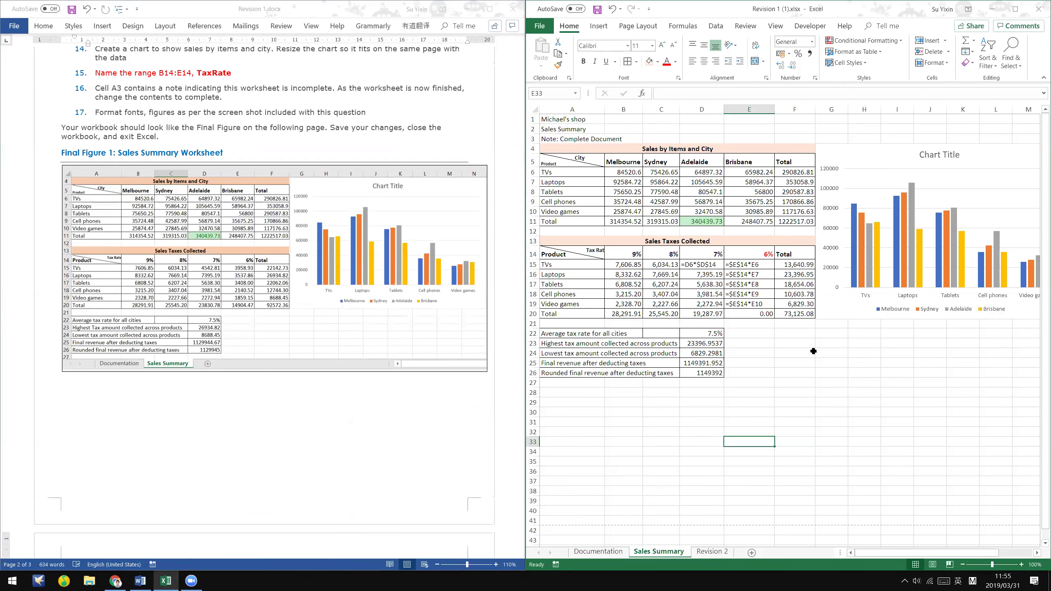
{"action": "double_click", "coordinate": [713, 374]}
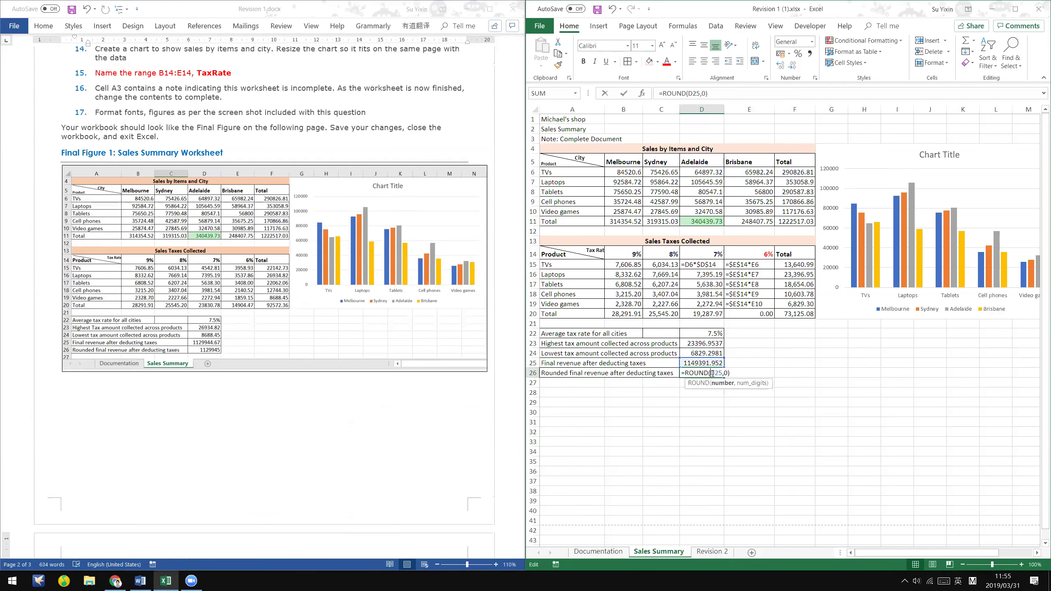
{"action": "key", "text": "Escape"}
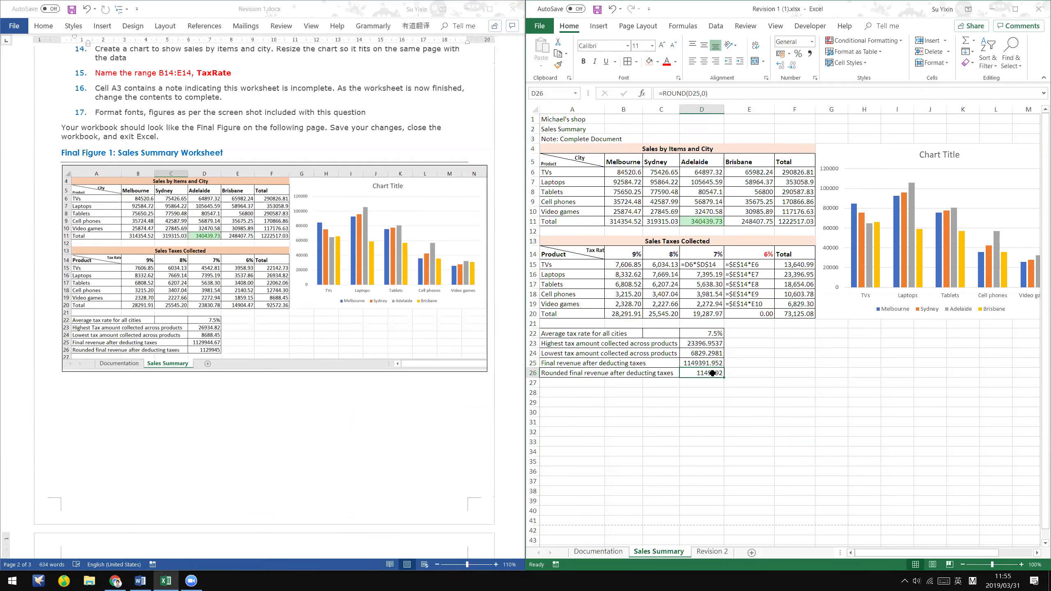
- Delete the leading apostrophe from E15, E16 and E17 so their tax formulas calculate
{"action": "left_click", "coordinate": [736, 264]}
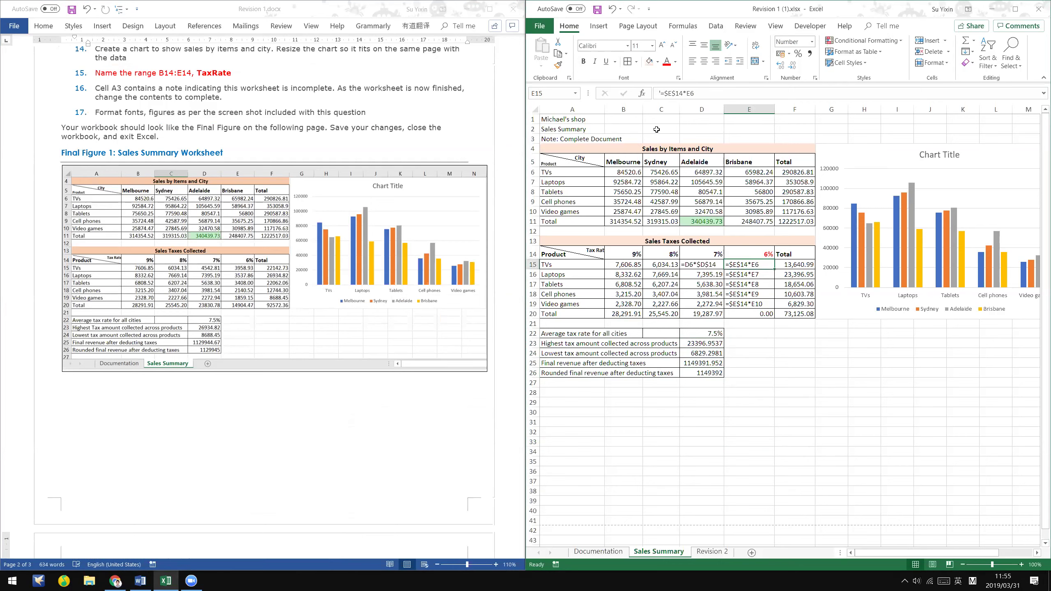
{"action": "left_click", "coordinate": [656, 93]}
{"action": "key", "text": "Delete"}
{"action": "key", "text": "Return"}
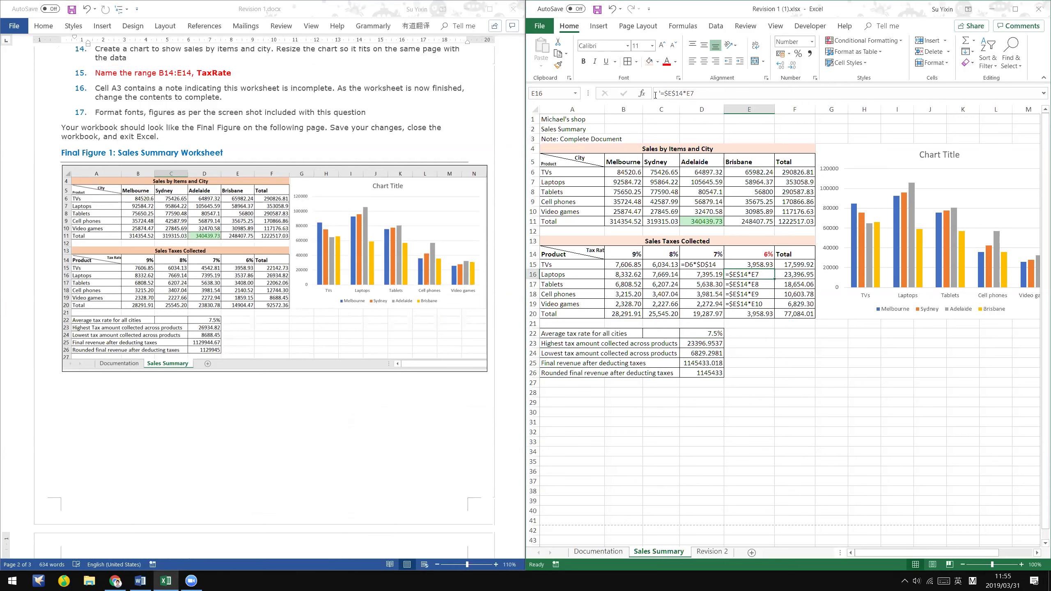
{"action": "left_click", "coordinate": [655, 94]}
{"action": "key", "text": "Delete"}
{"action": "key", "text": "Return"}
{"action": "left_click", "coordinate": [655, 93]}
{"action": "key", "text": "Delete"}
{"action": "key", "text": "Return"}
- Fix E18 and E19 the same way, then select the summary results D23:D26
{"action": "left_click", "coordinate": [660, 94]}
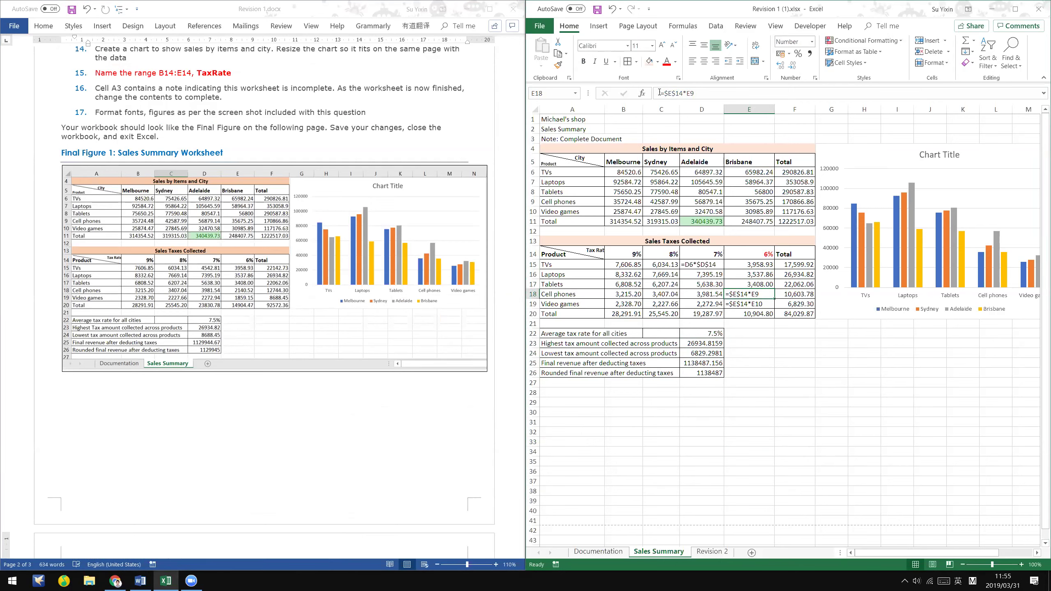
{"action": "key", "text": "Delete"}
{"action": "key", "text": "Return"}
{"action": "left_click", "coordinate": [660, 93]}
{"action": "key", "text": "Delete"}
{"action": "key", "text": "Return"}
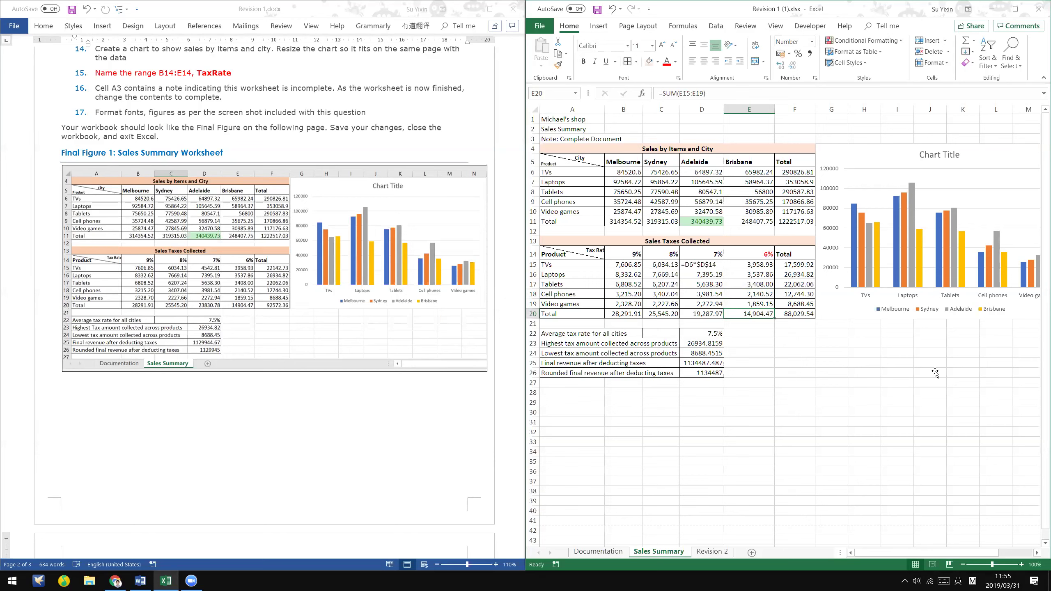
{"action": "left_click", "coordinate": [933, 373]}
{"action": "left_click_drag", "start_coordinate": [705, 343], "coordinate": [716, 375]}
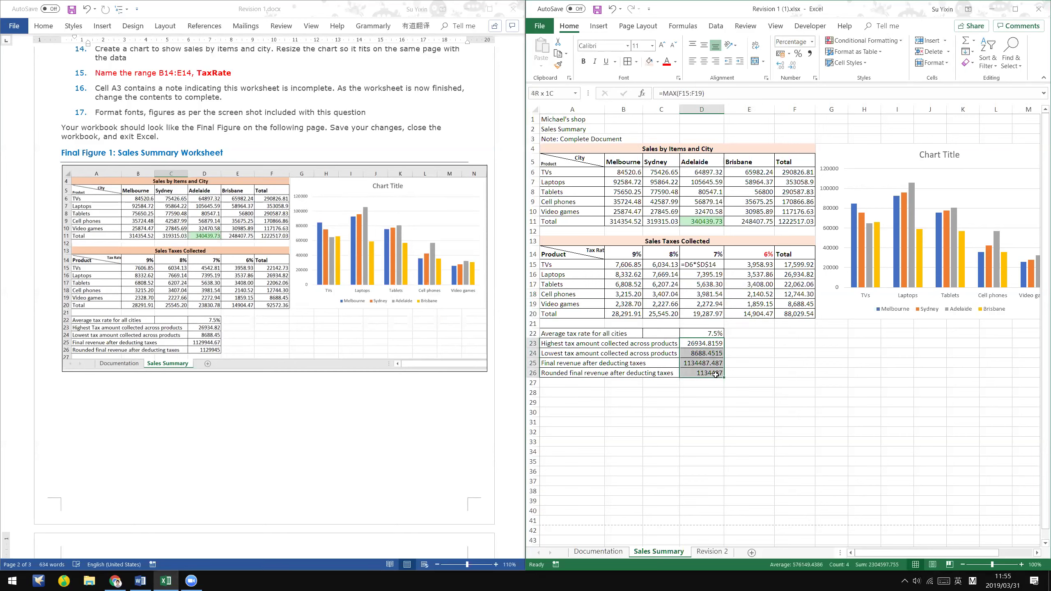
- Apply the Number format to the summary figures and inspect the D25 final revenue formula
{"action": "left_click", "coordinate": [816, 78]}
{"action": "left_click", "coordinate": [632, 172]}
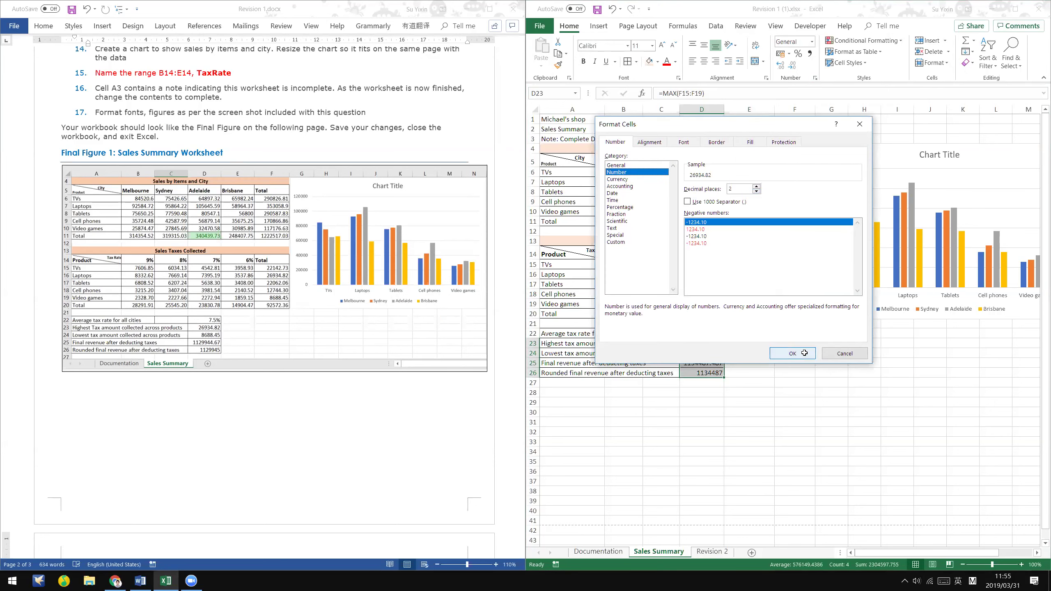
{"action": "left_click", "coordinate": [791, 353]}
{"action": "left_click", "coordinate": [711, 373]}
{"action": "left_click", "coordinate": [715, 367]}
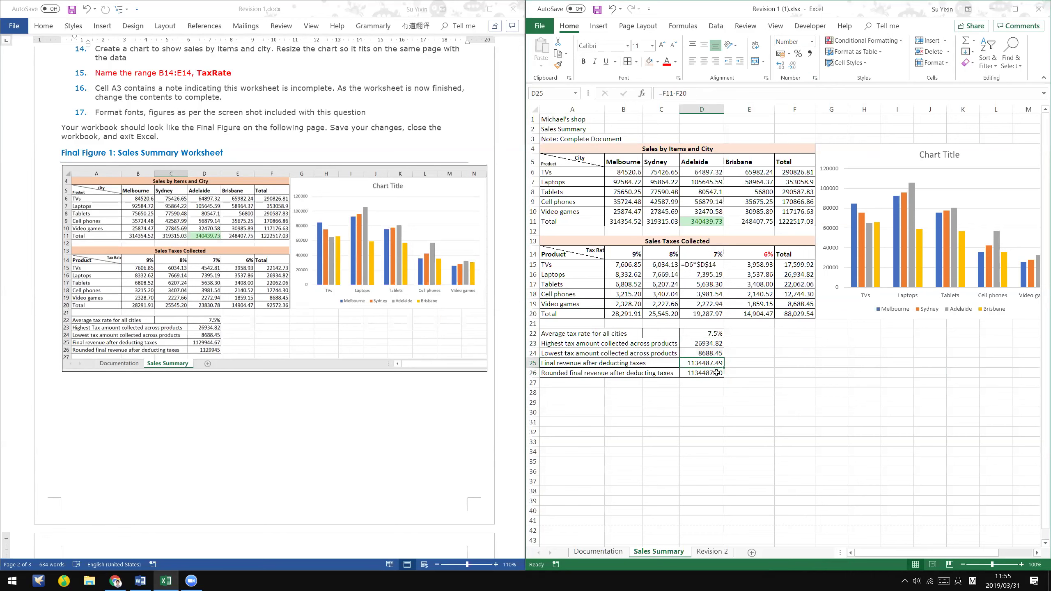
{"action": "double_click", "coordinate": [715, 364]}
{"action": "key", "text": "Escape"}
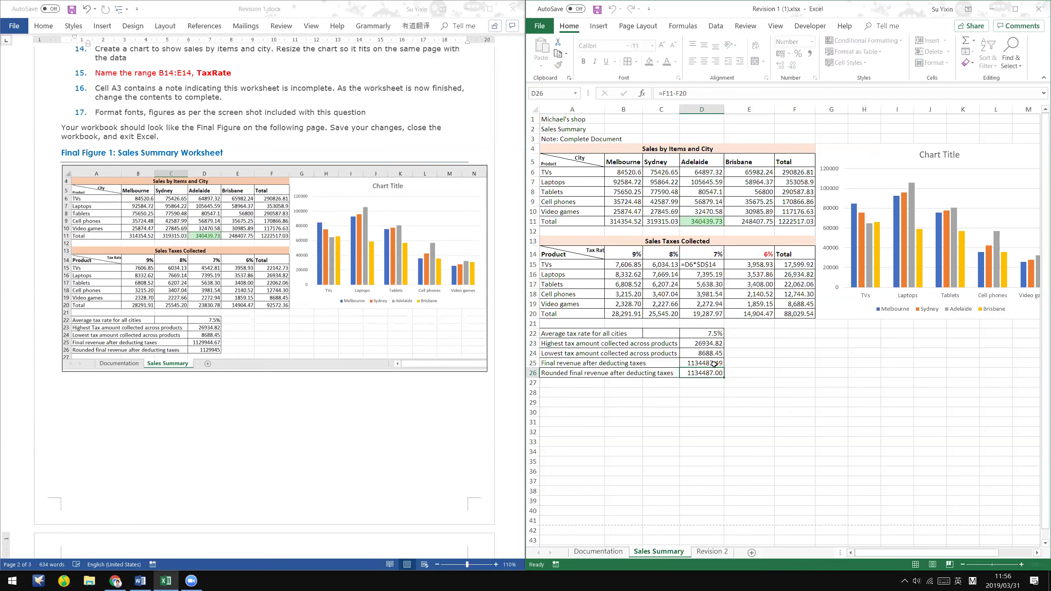
- Remove the stray apostrophe from D15's formula so it calculates 4,542.81
{"action": "left_click", "coordinate": [714, 264]}
{"action": "left_click", "coordinate": [656, 92]}
{"action": "key", "text": "Home"}
{"action": "key", "text": "Delete"}
{"action": "key", "text": "Return"}
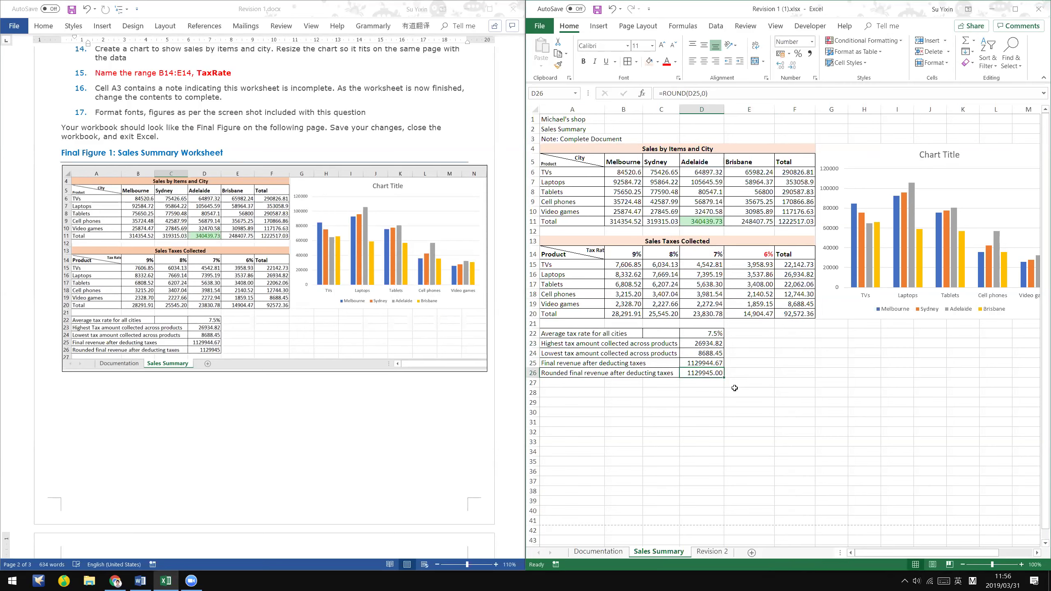
- Format D26 through Format Cells to show 0 decimal places
{"action": "left_click", "coordinate": [712, 370]}
{"action": "right_click", "coordinate": [708, 374]}
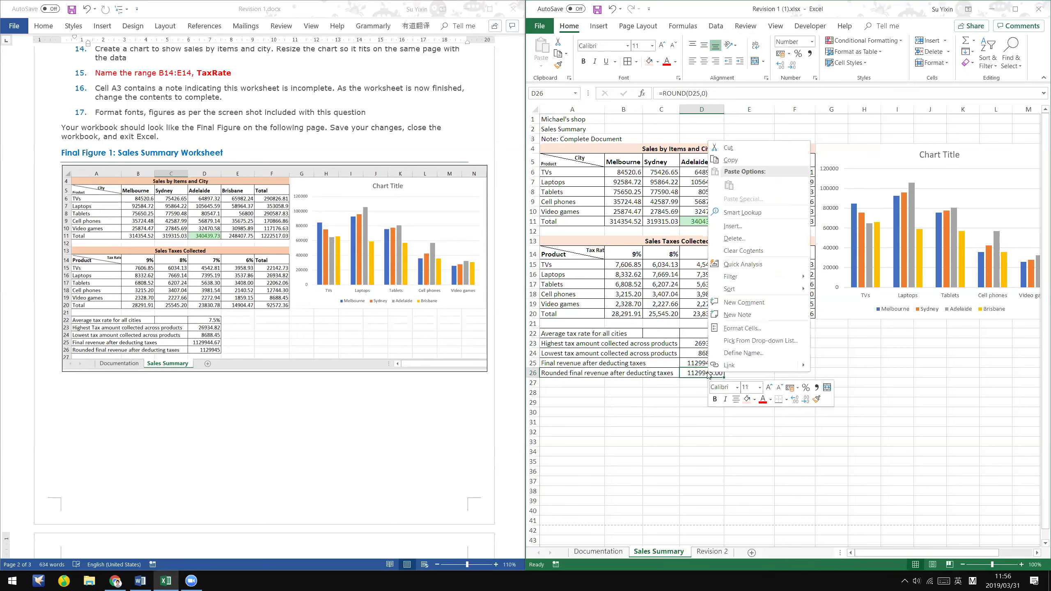
{"action": "left_click", "coordinate": [815, 78]}
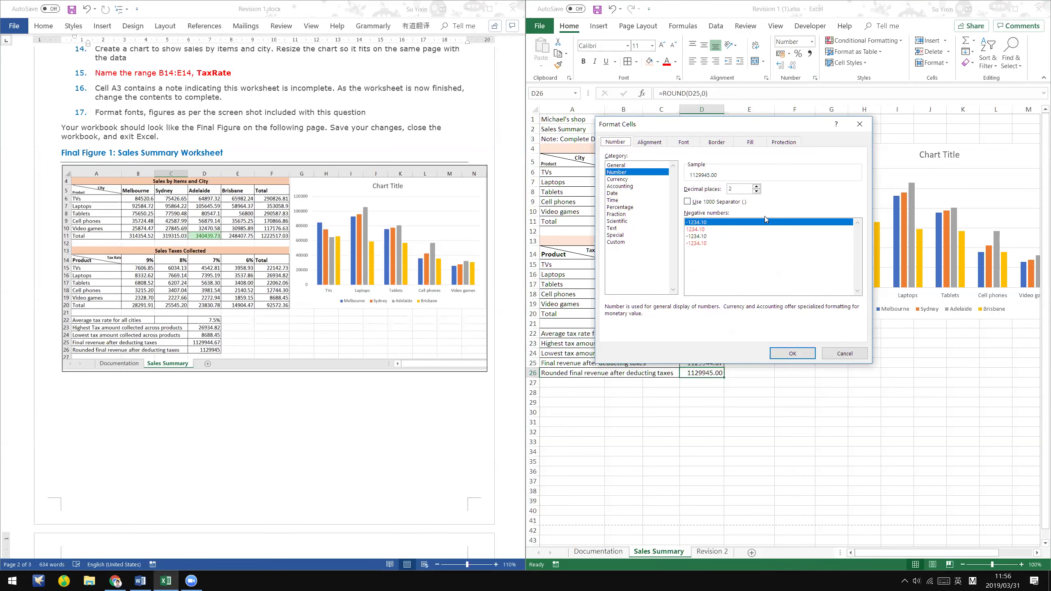
{"action": "left_click", "coordinate": [845, 353]}
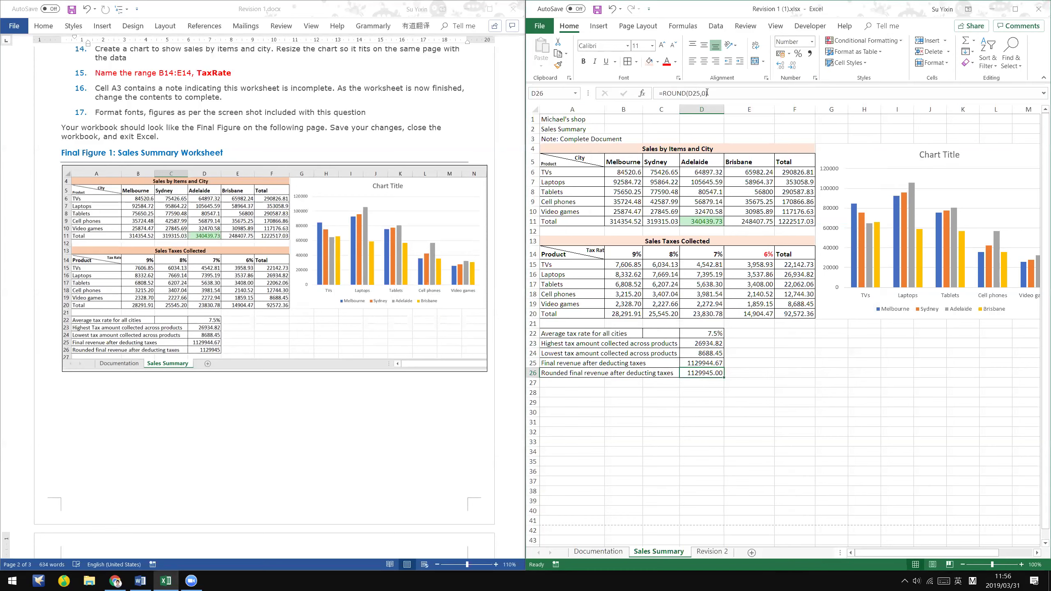
{"action": "right_click", "coordinate": [709, 373]}
{"action": "left_click", "coordinate": [770, 332]}
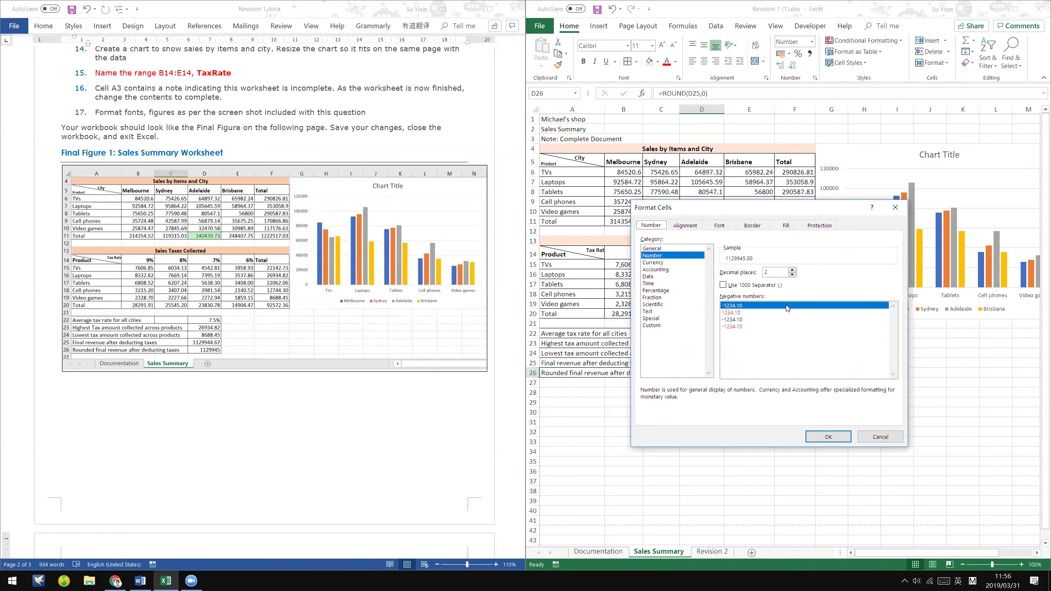
{"action": "left_click", "coordinate": [792, 274]}
{"action": "left_click", "coordinate": [792, 275]}
{"action": "left_click", "coordinate": [828, 437]}
{"action": "left_click", "coordinate": [831, 451]}
- Colour the rounded final revenue 1129945 in D26 red
{"action": "left_click", "coordinate": [678, 370]}
{"action": "left_click", "coordinate": [696, 376]}
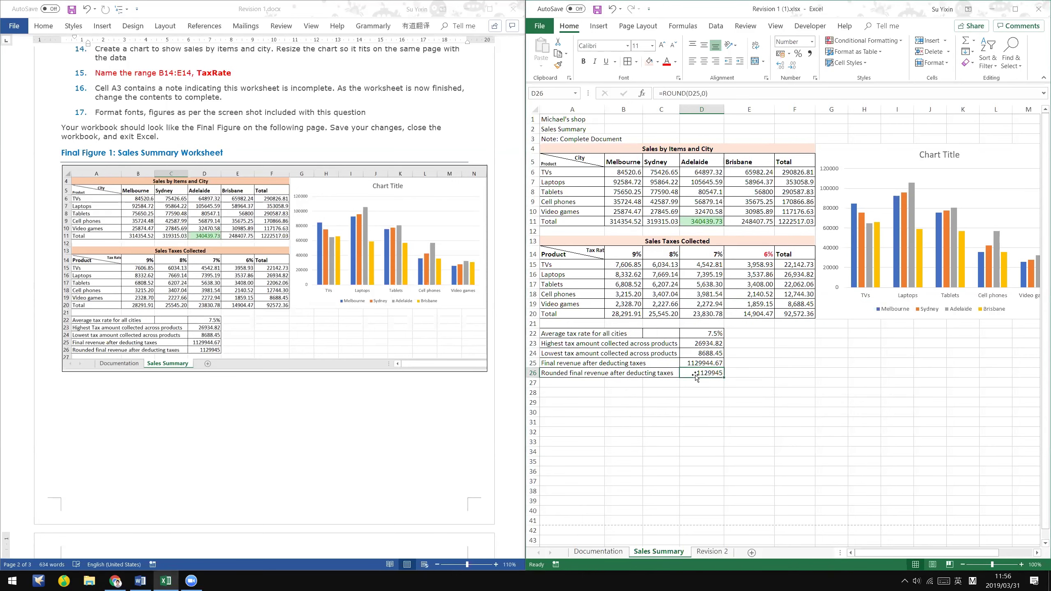
{"action": "right_click", "coordinate": [706, 373]}
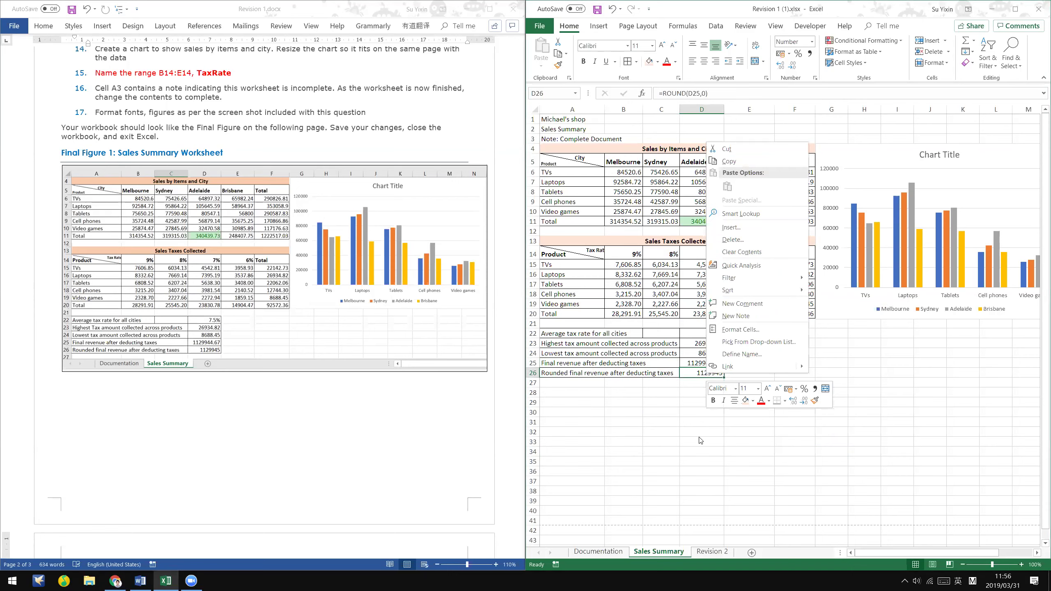
{"action": "left_click", "coordinate": [699, 127]}
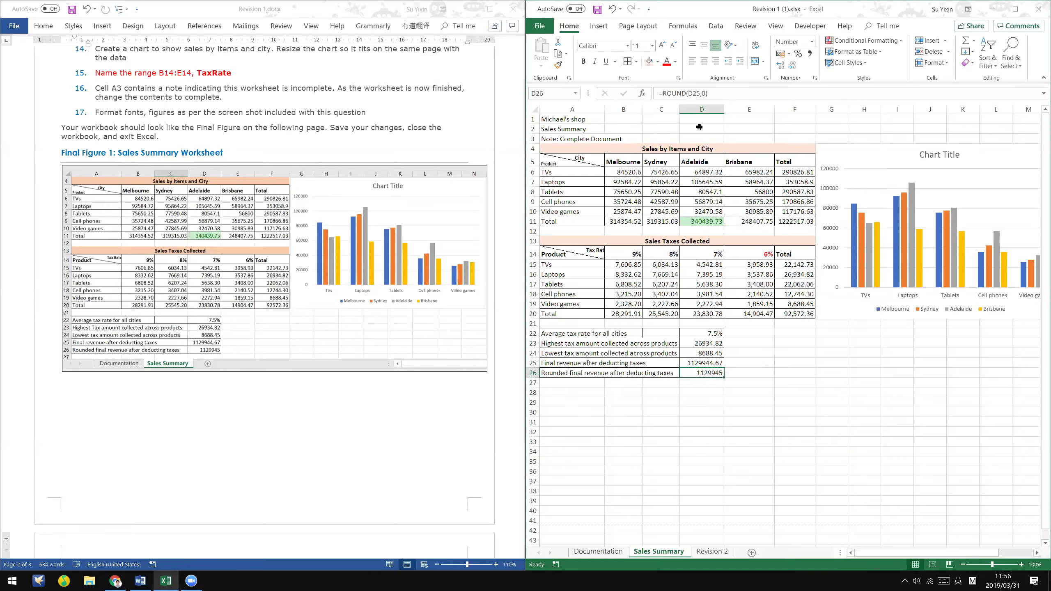
{"action": "left_click", "coordinate": [722, 442]}
{"action": "left_click", "coordinate": [708, 374]}
{"action": "left_click", "coordinate": [558, 375]}
{"action": "left_click", "coordinate": [737, 437]}
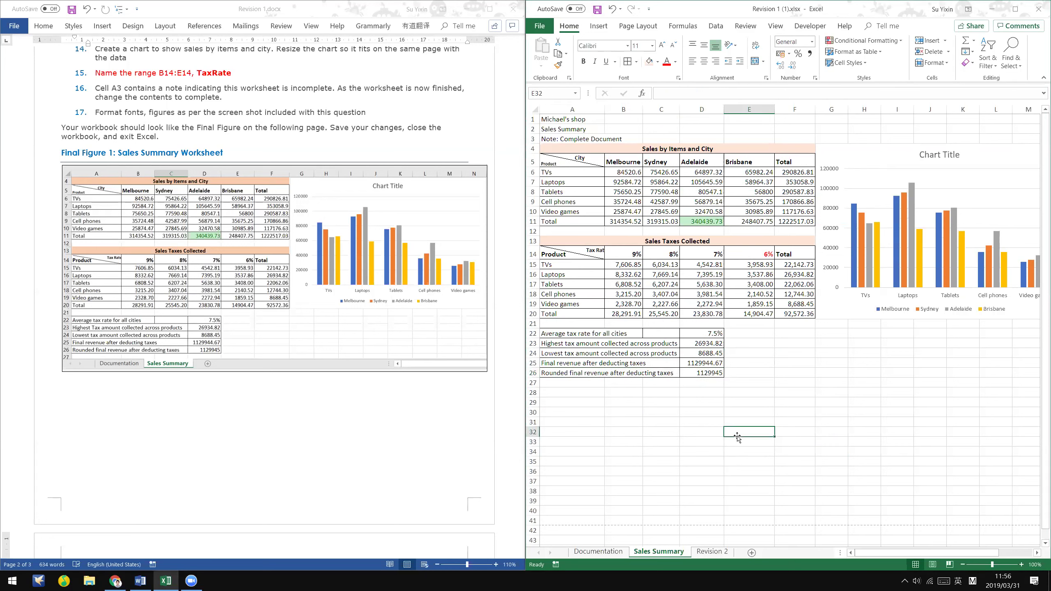
{"action": "left_click", "coordinate": [715, 371]}
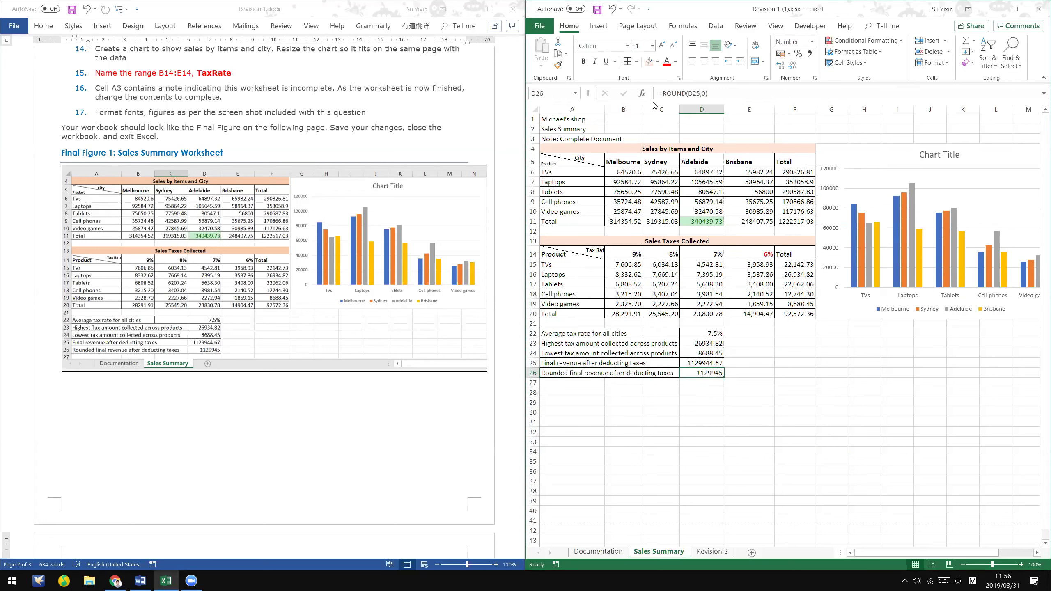
{"action": "left_click", "coordinate": [671, 61]}
{"action": "left_click", "coordinate": [799, 384]}
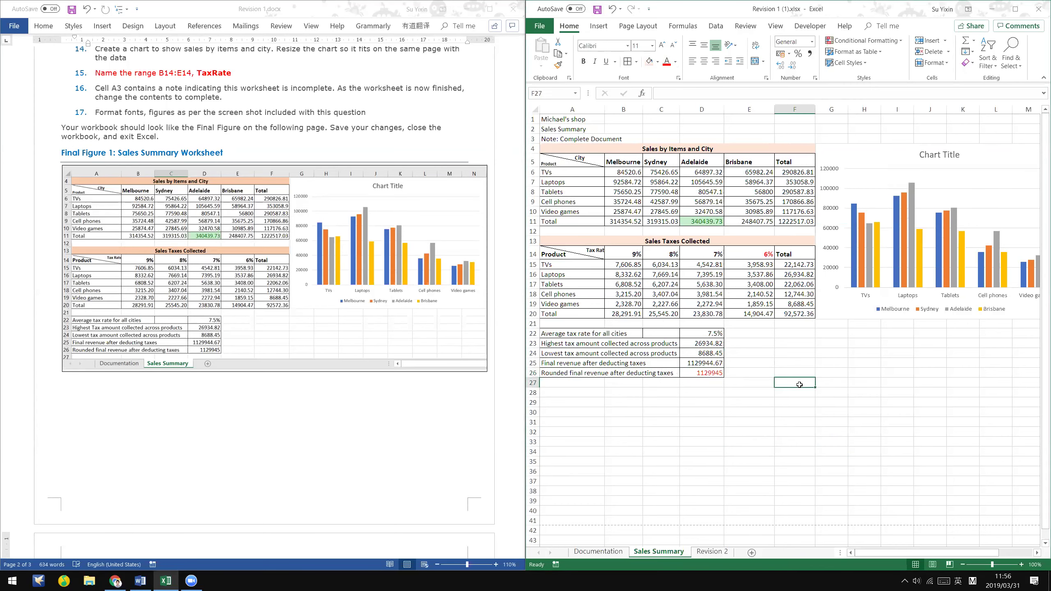
{"action": "scroll", "coordinate": [688, 414], "scroll_direction": "down", "scroll_amount": 3}
{"action": "scroll", "coordinate": [688, 416], "scroll_direction": "up", "scroll_amount": 3}
- Switch to the Revision 2 sheet and compare it against the Word reference instructions
{"action": "left_click", "coordinate": [712, 551]}
{"action": "left_click", "coordinate": [250, 440]}
{"action": "scroll", "coordinate": [236, 447], "scroll_direction": "down", "scroll_amount": 3}
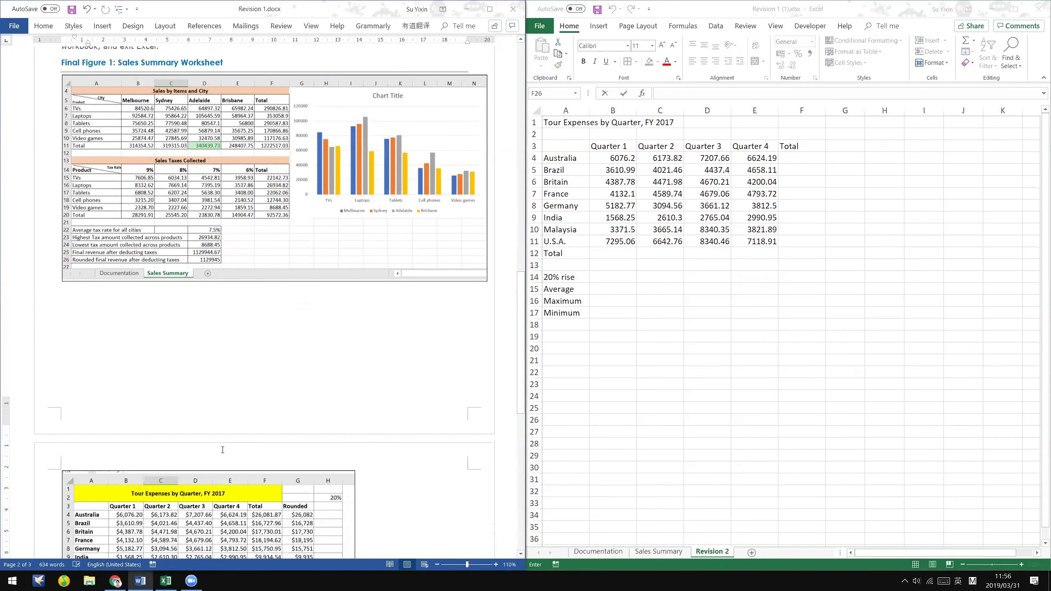
{"action": "scroll", "coordinate": [223, 449], "scroll_direction": "down", "scroll_amount": 10}
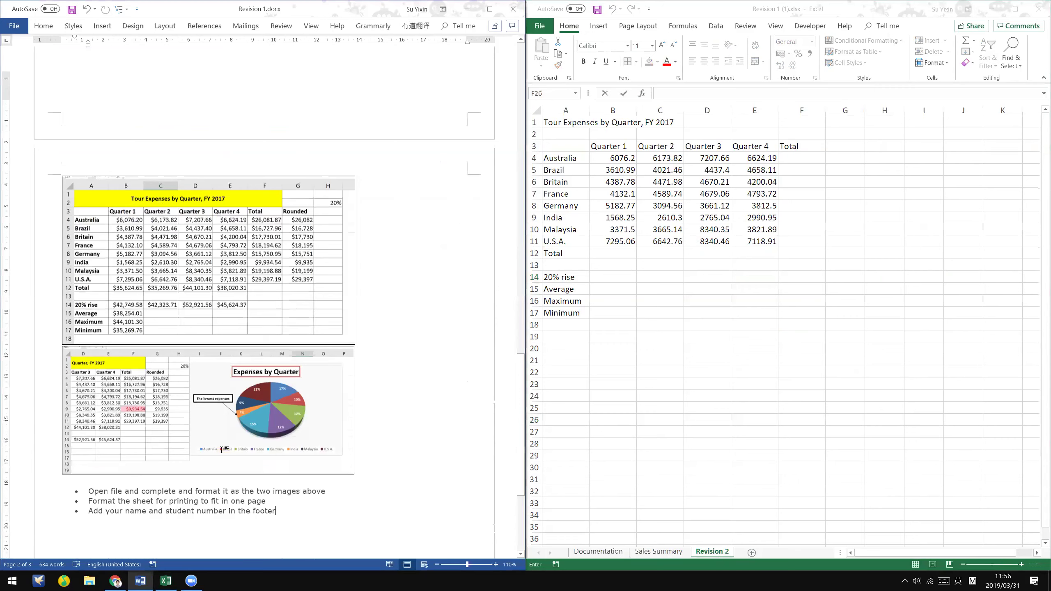
{"action": "scroll", "coordinate": [411, 202], "scroll_direction": "up", "scroll_amount": 1}
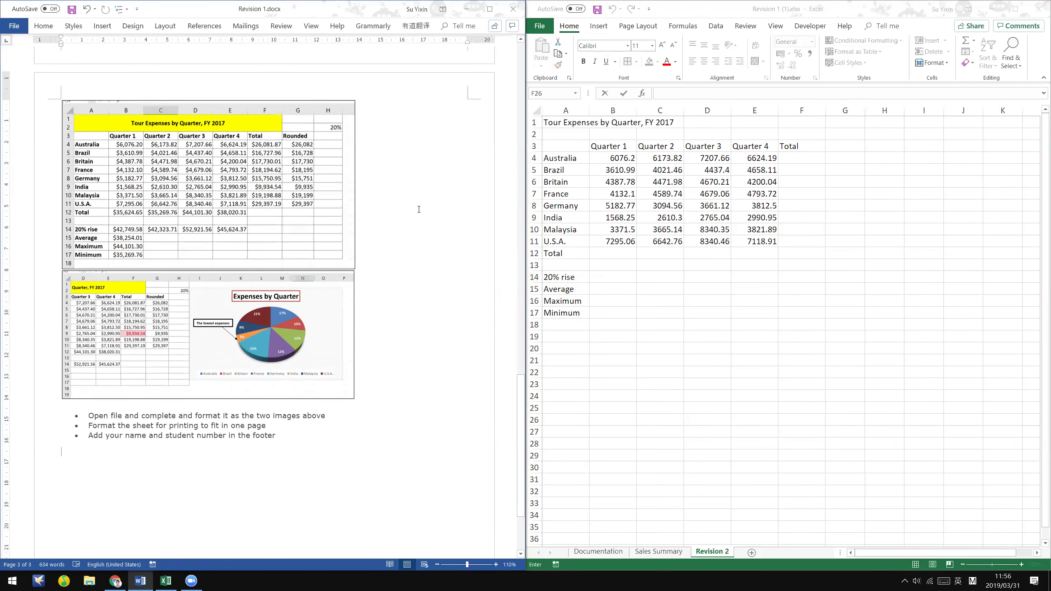
{"action": "left_click", "coordinate": [258, 123]}
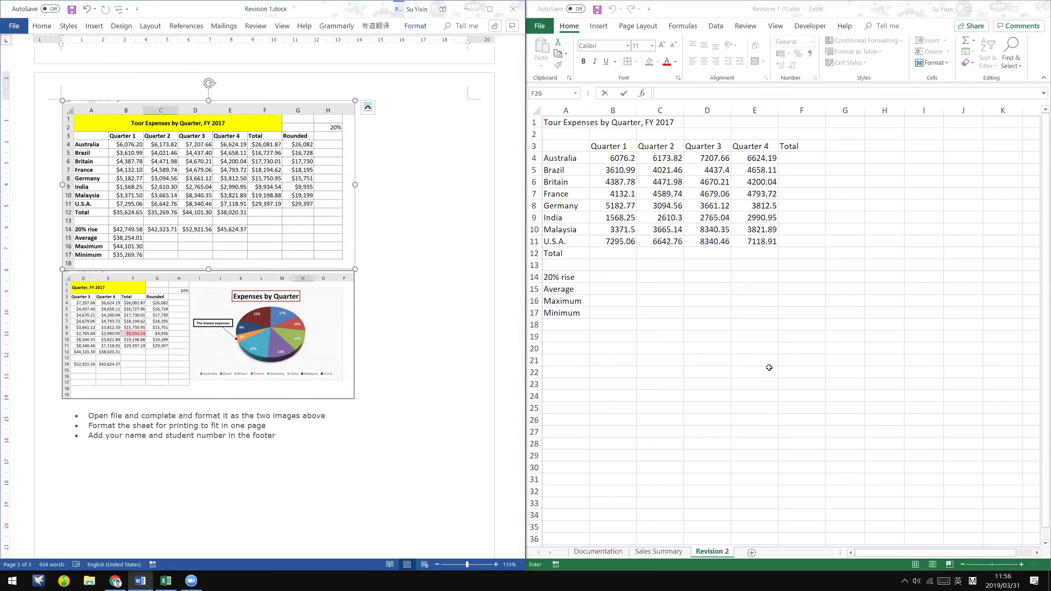
{"action": "left_click", "coordinate": [768, 367]}
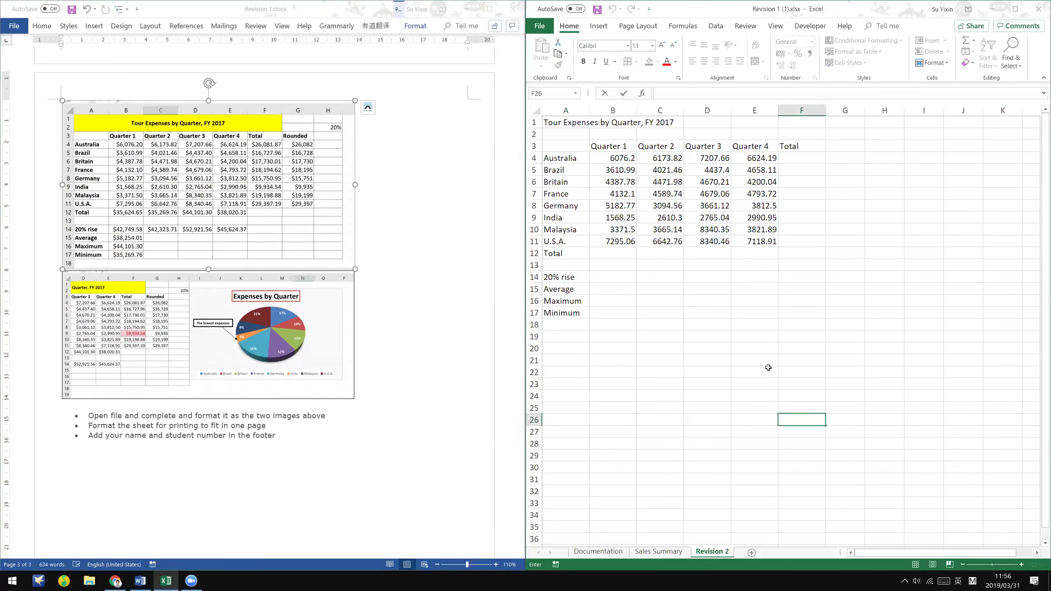
{"action": "left_click", "coordinate": [760, 218]}
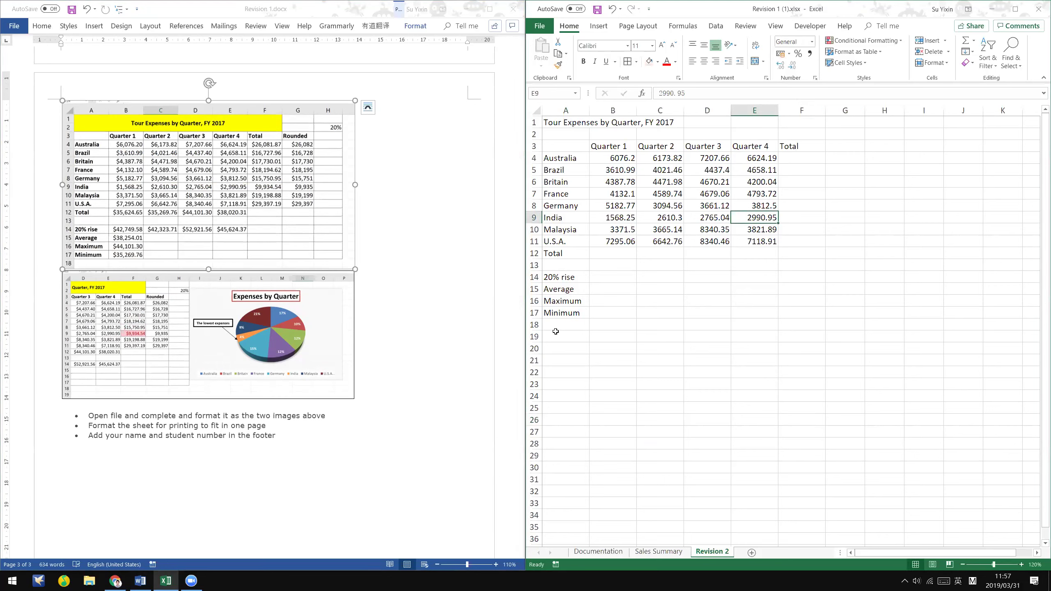
{"action": "left_click", "coordinate": [801, 364]}
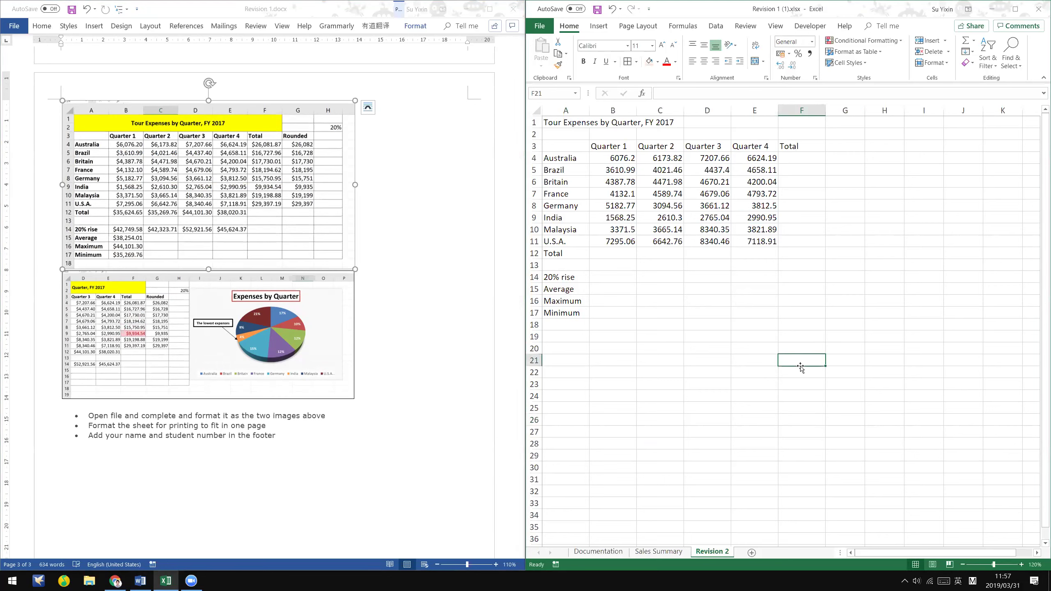
{"action": "left_click", "coordinate": [307, 461]}
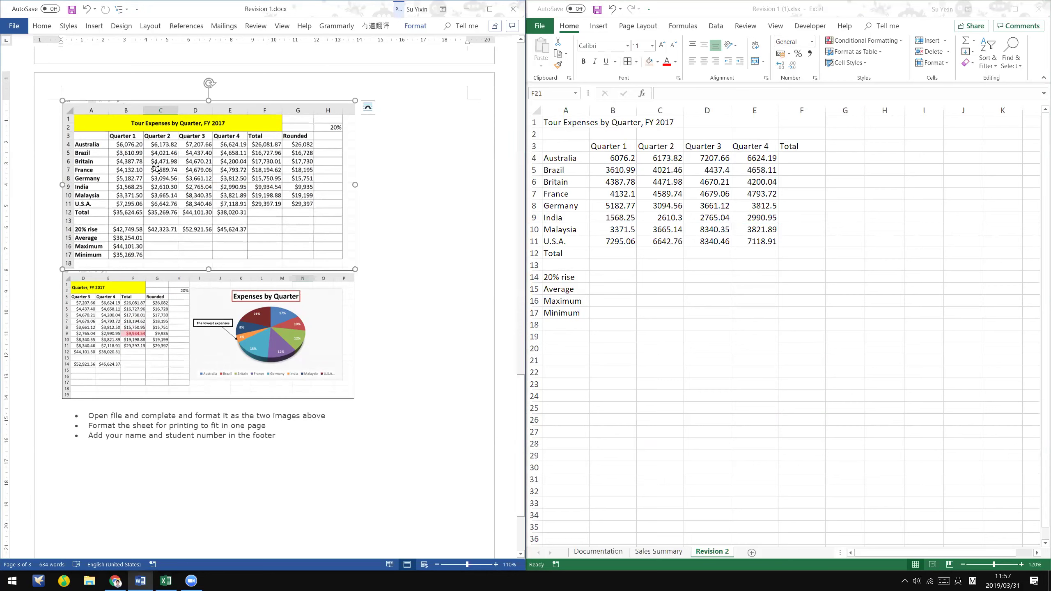
{"action": "left_click", "coordinate": [771, 429]}
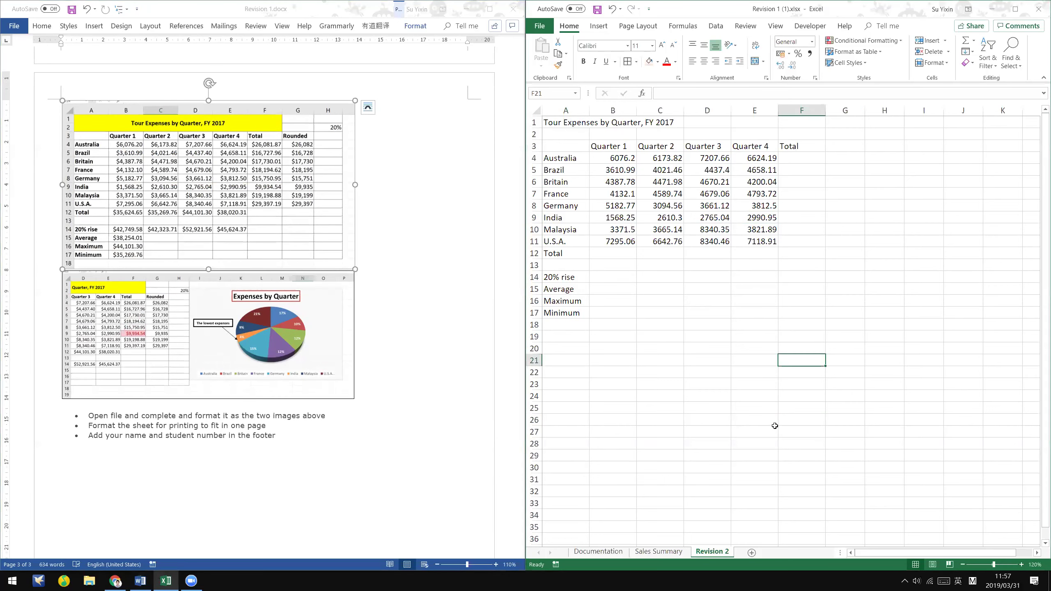
{"action": "left_click", "coordinate": [771, 431]}
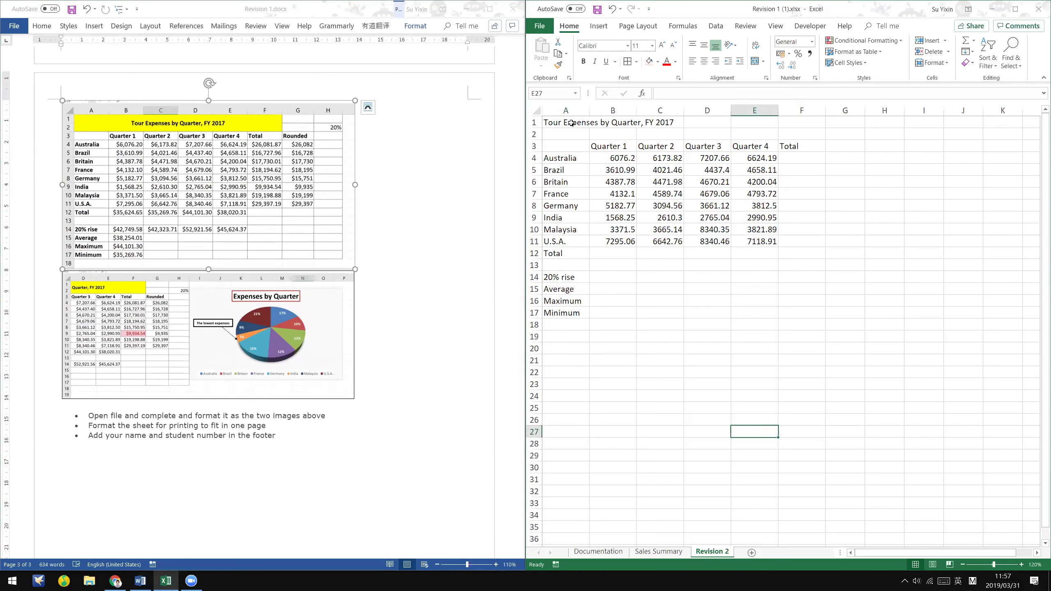
- Merge and centre the title across A1:E2 and fill it yellow
{"action": "left_click", "coordinate": [566, 111]}
{"action": "left_click", "coordinate": [564, 123]}
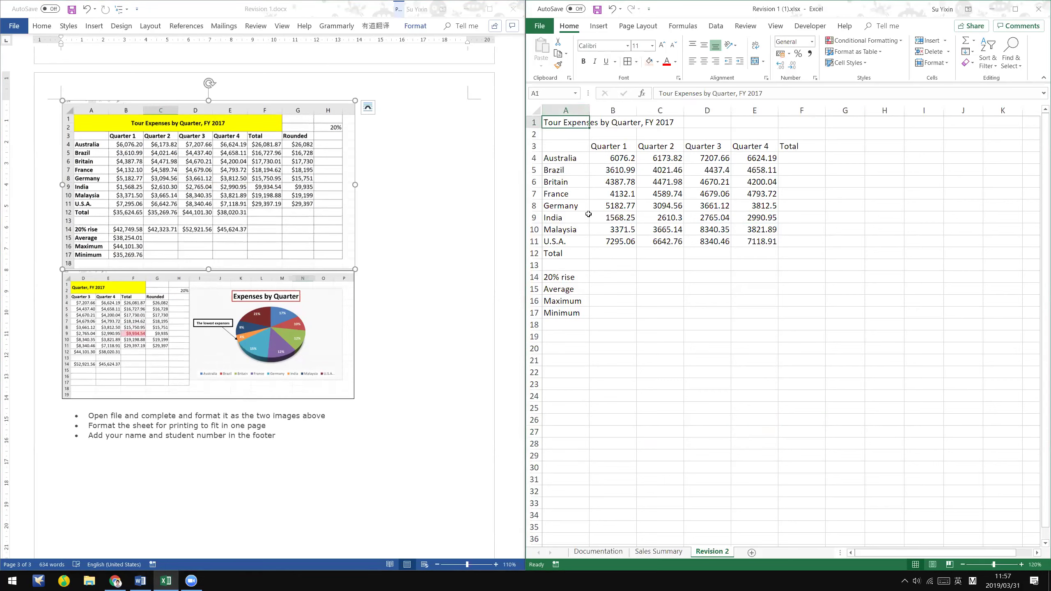
{"action": "left_click_drag", "start_coordinate": [557, 120], "coordinate": [769, 132]}
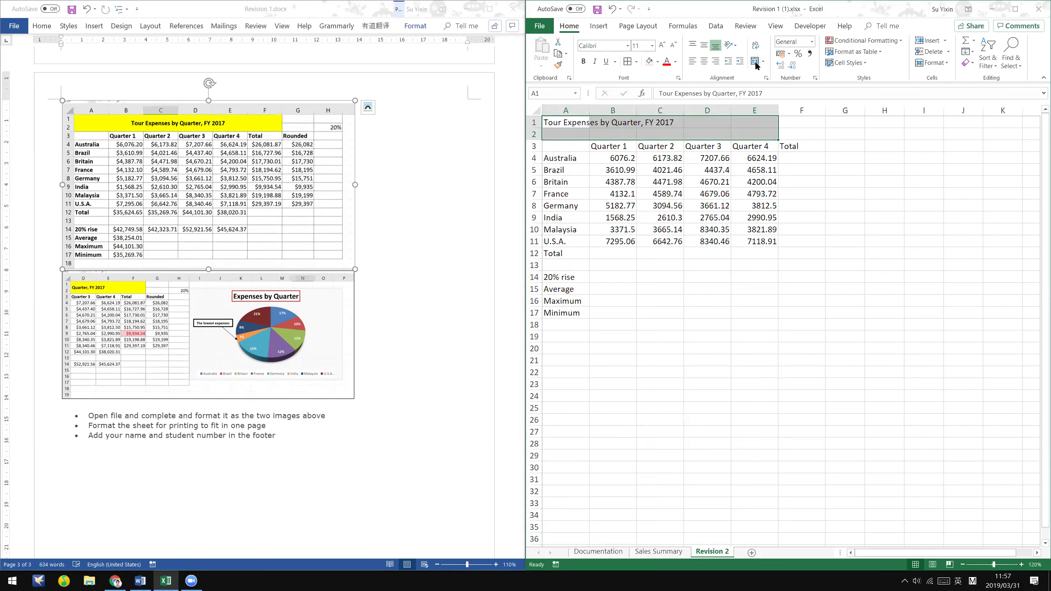
{"action": "left_click", "coordinate": [755, 62]}
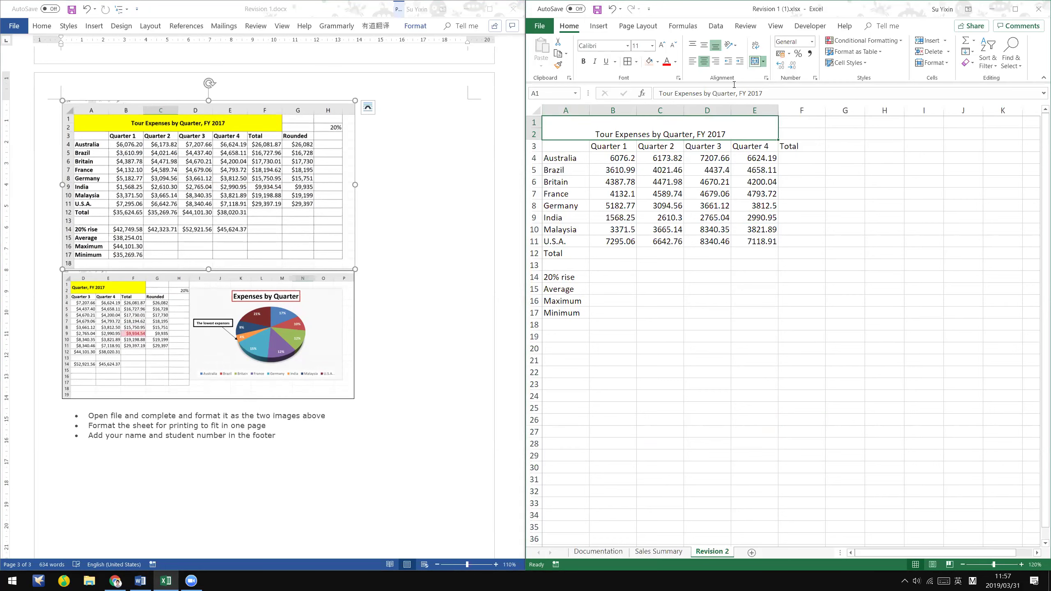
{"action": "left_click", "coordinate": [658, 62]}
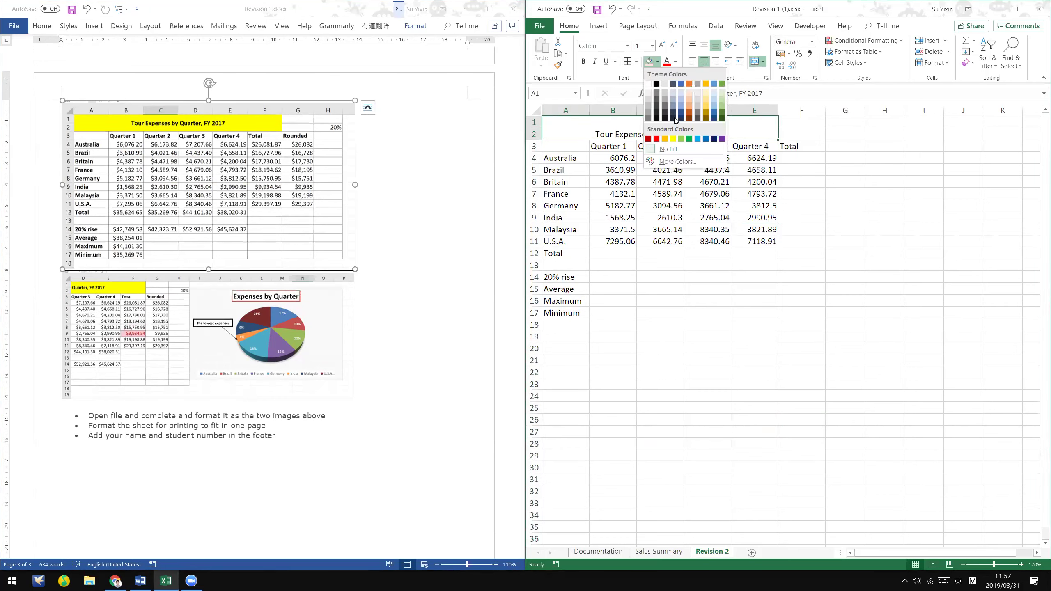
{"action": "left_click", "coordinate": [673, 139]}
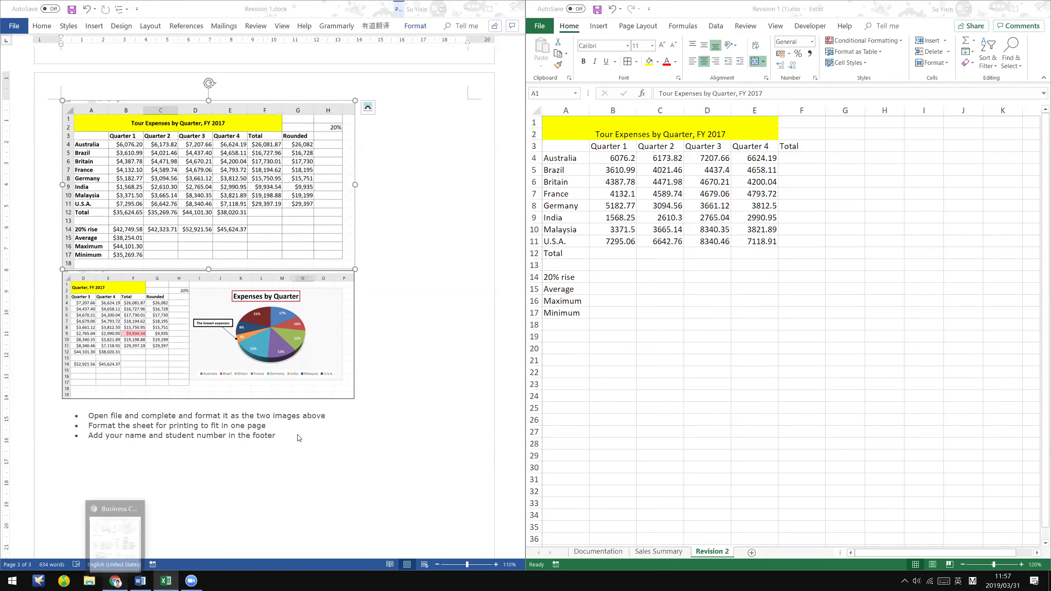
{"action": "key", "text": "alt+Tab"}
{"action": "scroll", "coordinate": [256, 416], "scroll_direction": "down", "scroll_amount": 15}
{"action": "scroll", "coordinate": [323, 220], "scroll_direction": "down", "scroll_amount": 3}
{"action": "scroll", "coordinate": [306, 265], "scroll_direction": "up", "scroll_amount": 5}
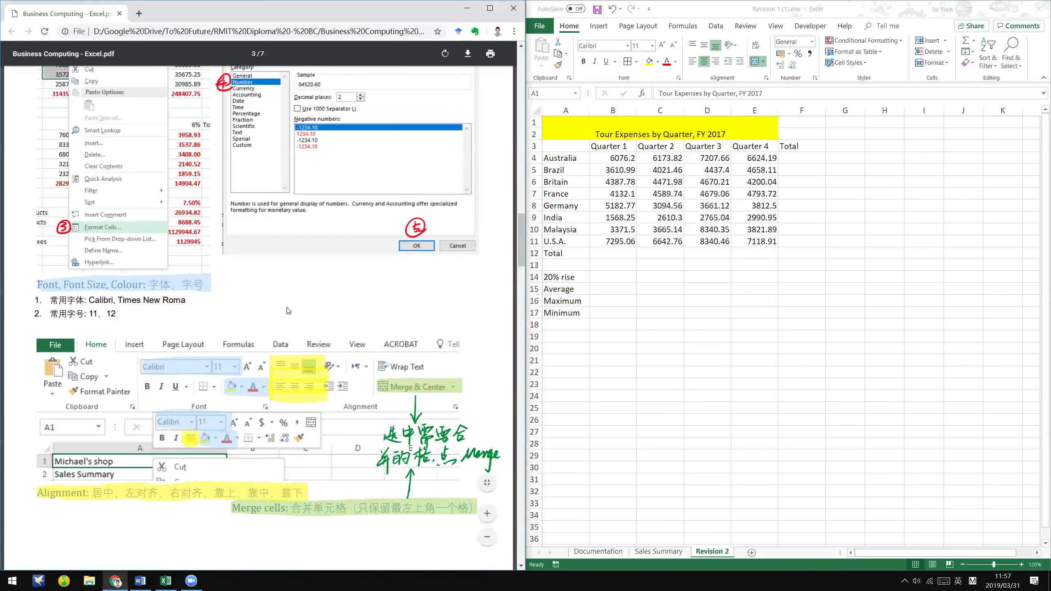
{"action": "scroll", "coordinate": [334, 444], "scroll_direction": "down", "scroll_amount": 1}
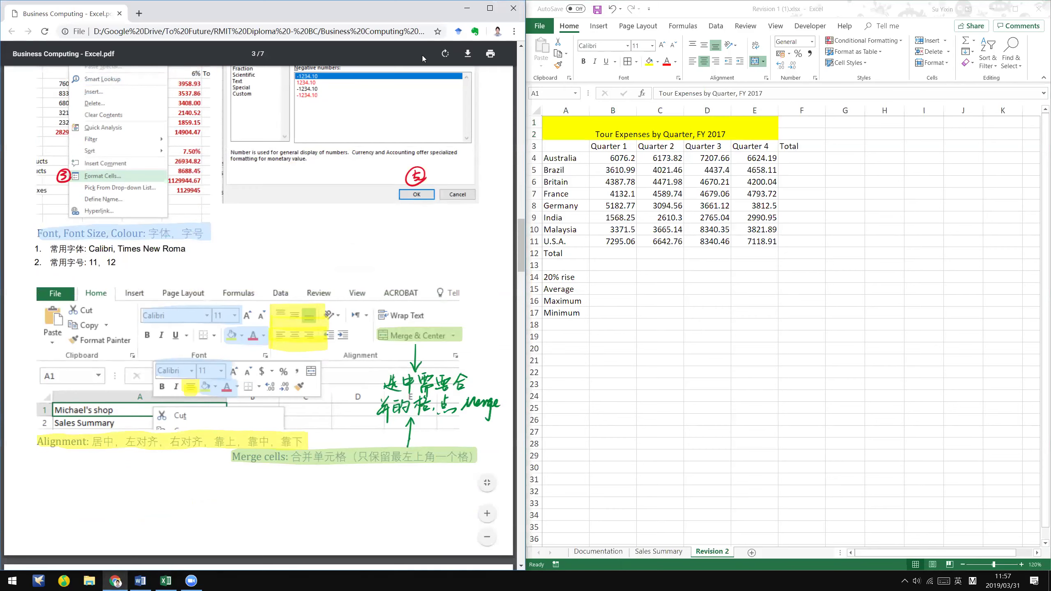
{"action": "key", "text": "alt+Tab"}
{"action": "left_click", "coordinate": [731, 72]}
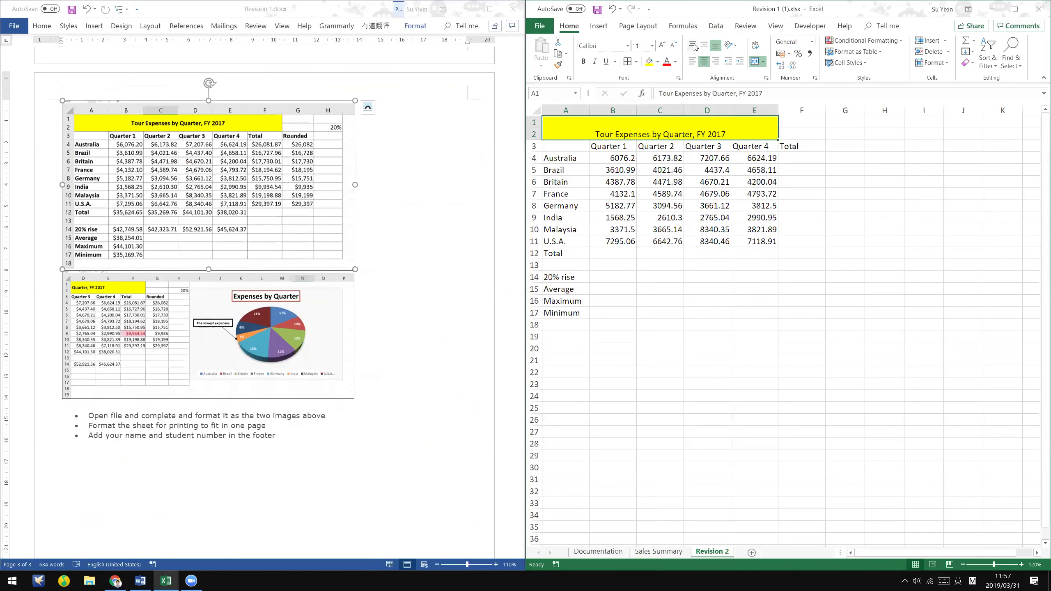
- Try the title's alignment options and settle on Middle and Center alignment
{"action": "left_click", "coordinate": [694, 45]}
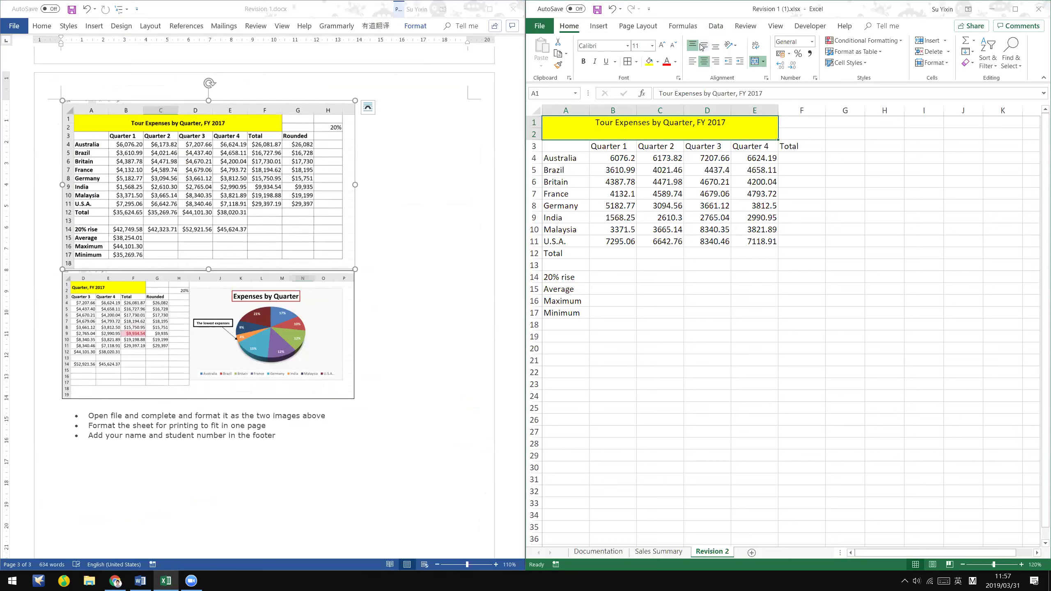
{"action": "left_click", "coordinate": [703, 45]}
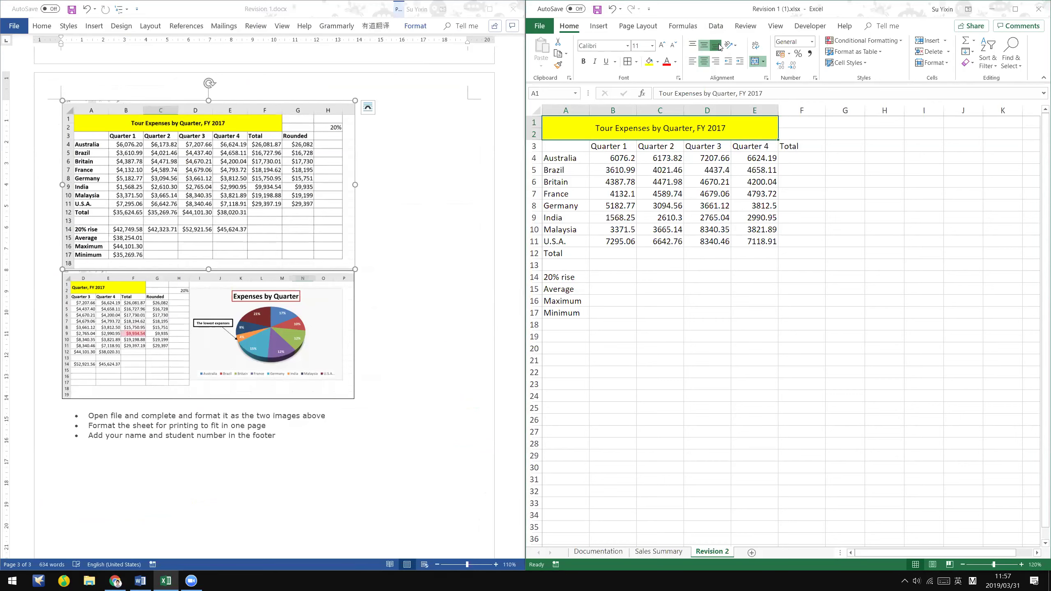
{"action": "left_click", "coordinate": [717, 45]}
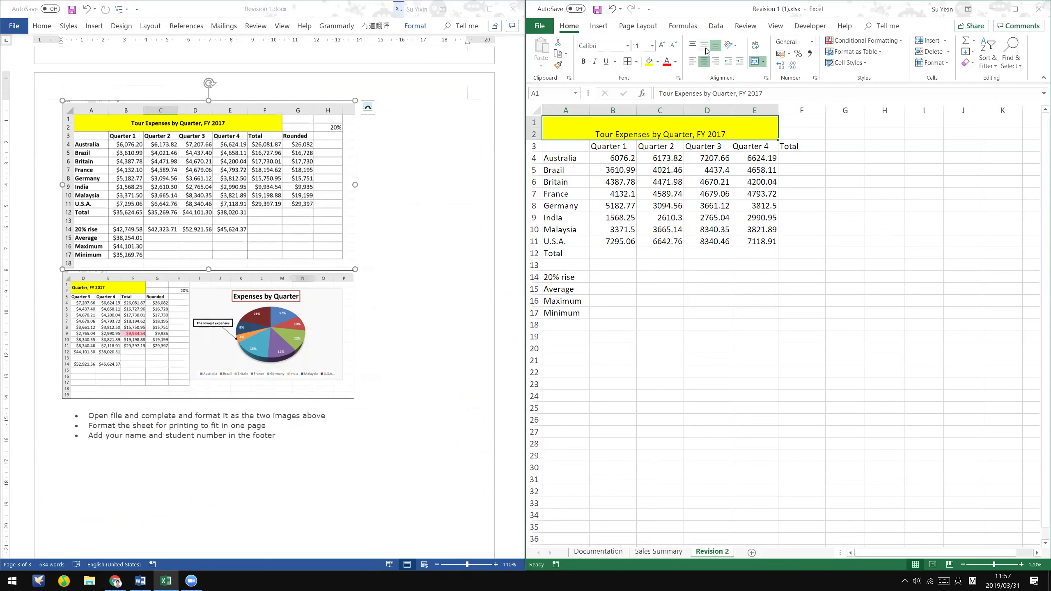
{"action": "left_click", "coordinate": [704, 47]}
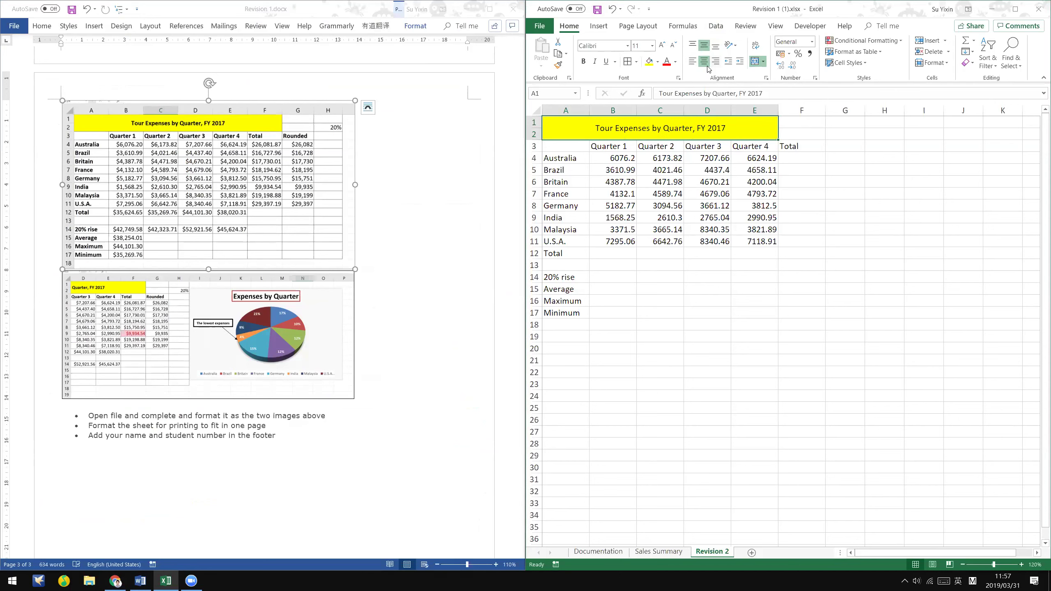
{"action": "left_click", "coordinate": [692, 61]}
{"action": "left_click", "coordinate": [704, 61]}
{"action": "left_click", "coordinate": [715, 61]}
{"action": "left_click", "coordinate": [704, 62]}
{"action": "left_click", "coordinate": [703, 50]}
- Bold the merged title, the row 3 headings and the column A country labels
{"action": "left_click", "coordinate": [581, 67]}
{"action": "left_click", "coordinate": [819, 233]}
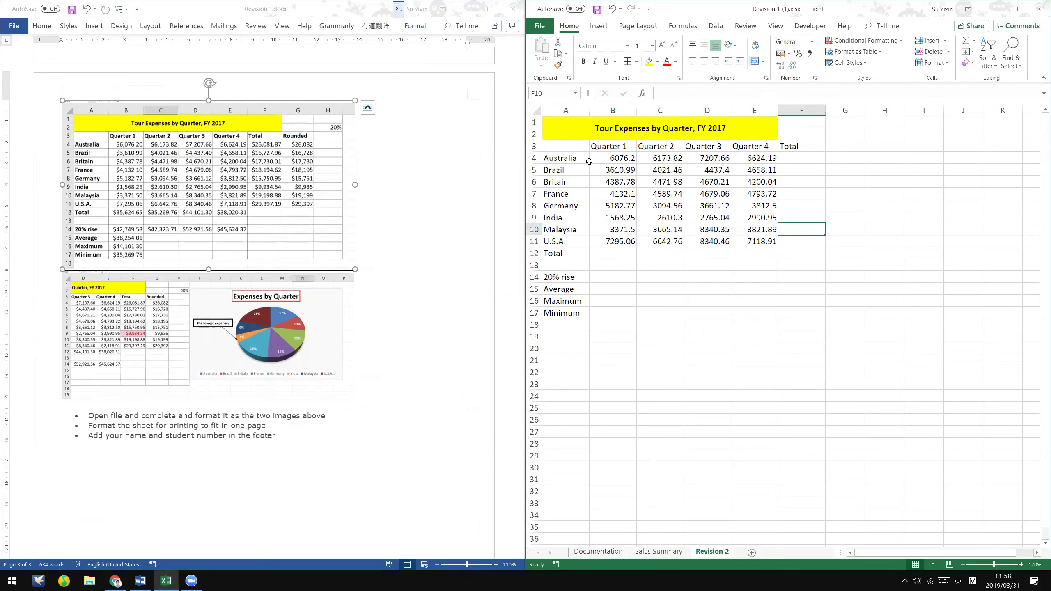
{"action": "left_click", "coordinate": [532, 146]}
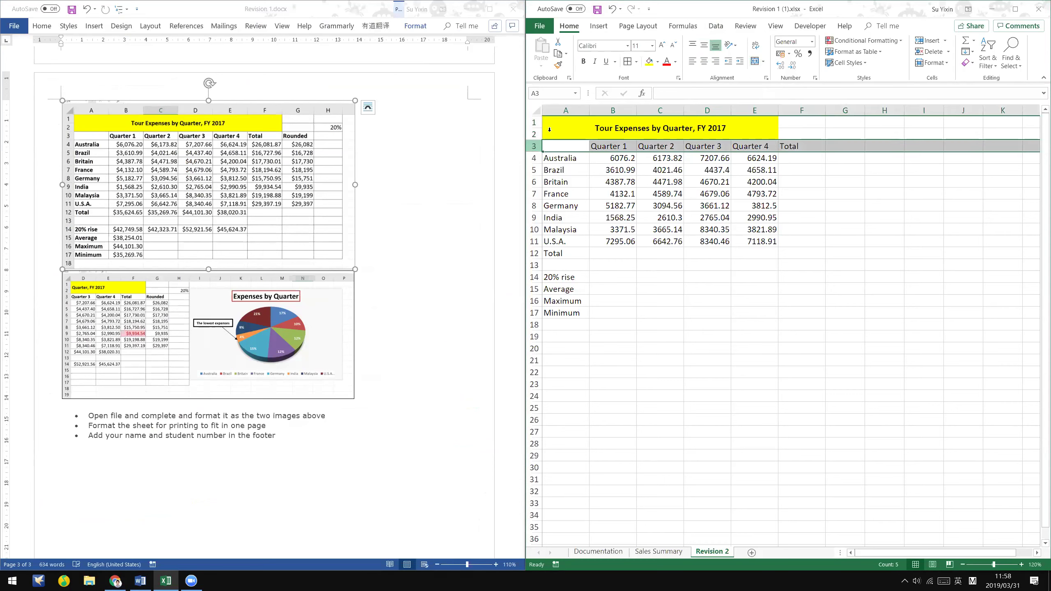
{"action": "left_click", "coordinate": [582, 62]}
{"action": "left_click", "coordinate": [565, 110]}
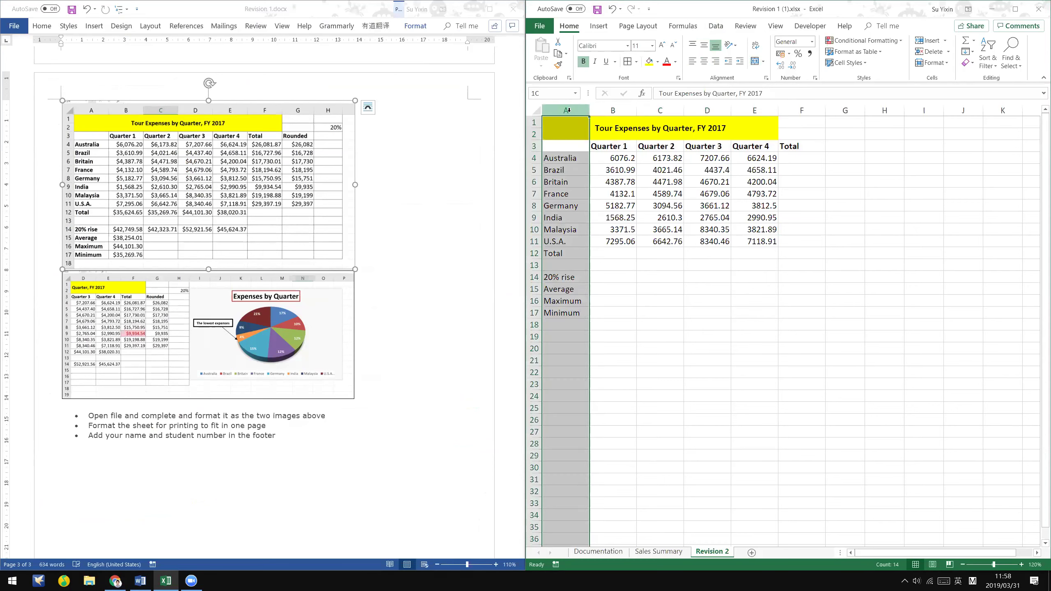
{"action": "left_click", "coordinate": [583, 62]}
{"action": "left_click", "coordinate": [663, 328]}
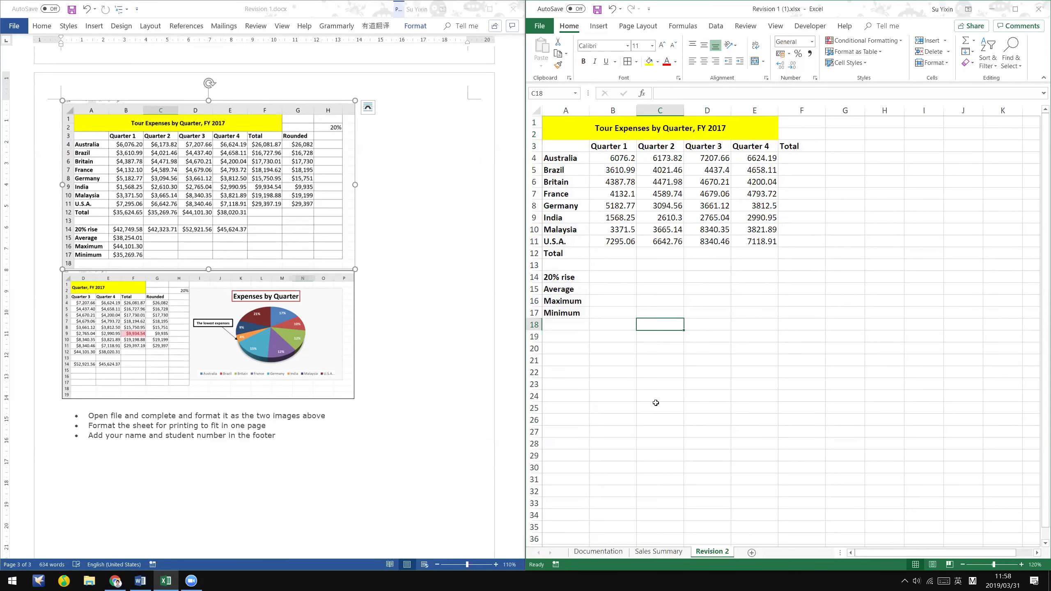
{"action": "left_click", "coordinate": [448, 338]}
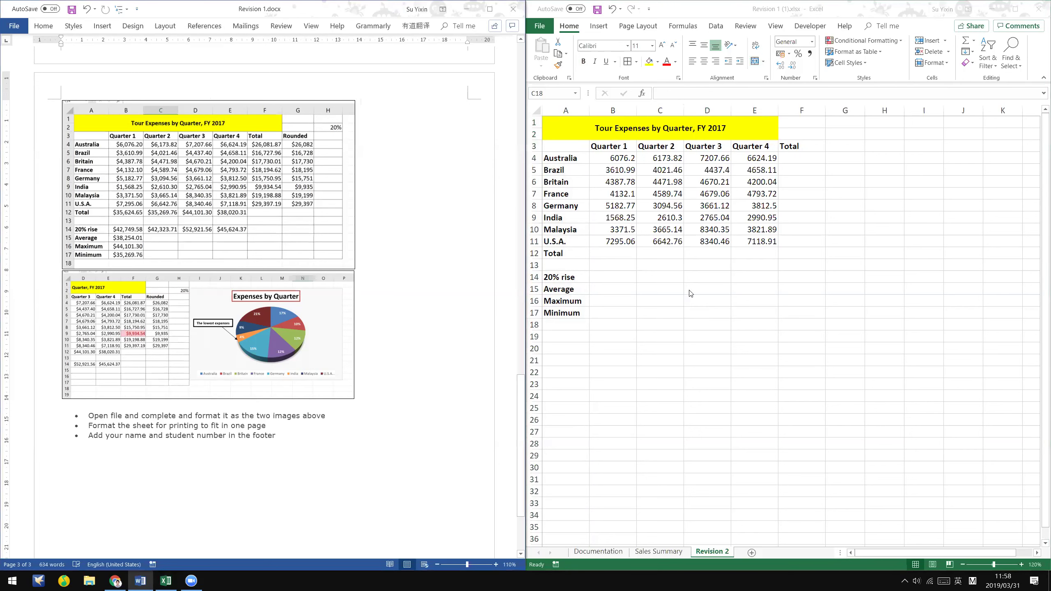
{"action": "left_click", "coordinate": [742, 335]}
{"action": "left_click", "coordinate": [615, 249]}
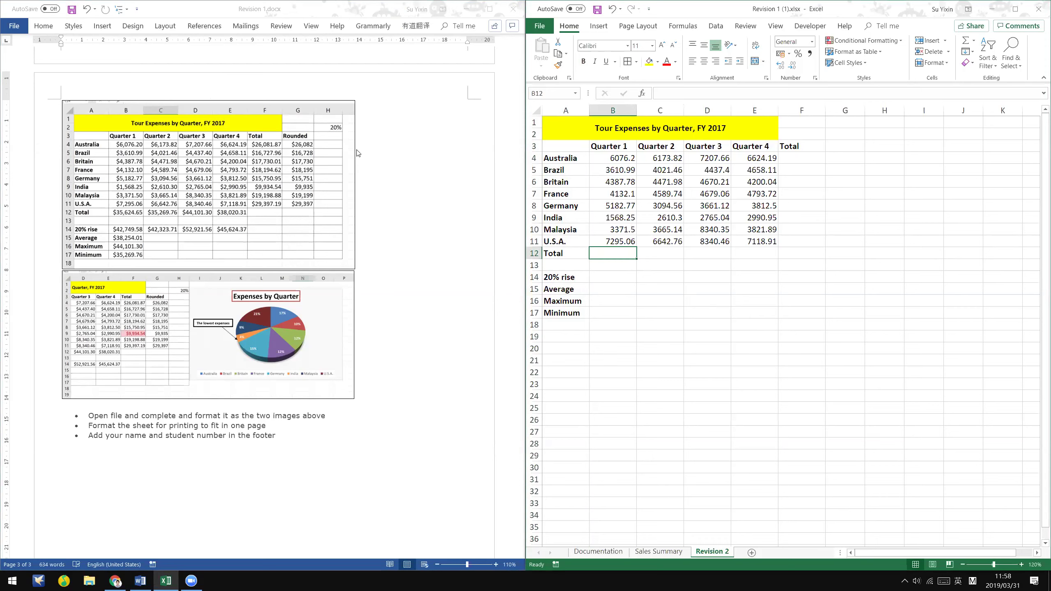
- Select the figures B4:G12 and dismiss the pick list that appeared
{"action": "left_click", "coordinate": [622, 180]}
{"action": "left_click_drag", "start_coordinate": [618, 158], "coordinate": [847, 251]}
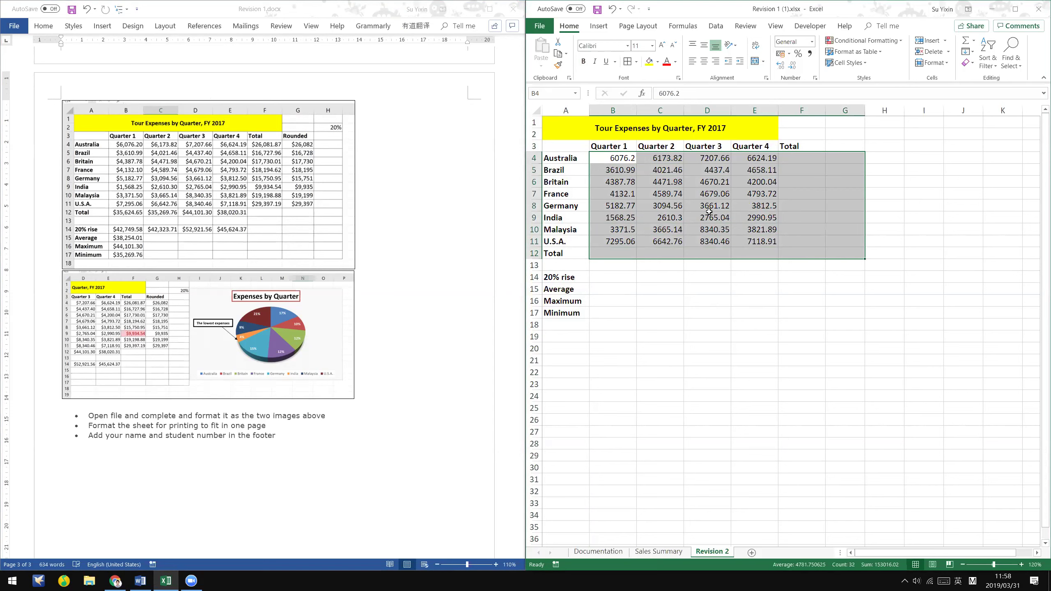
{"action": "right_click", "coordinate": [785, 168]}
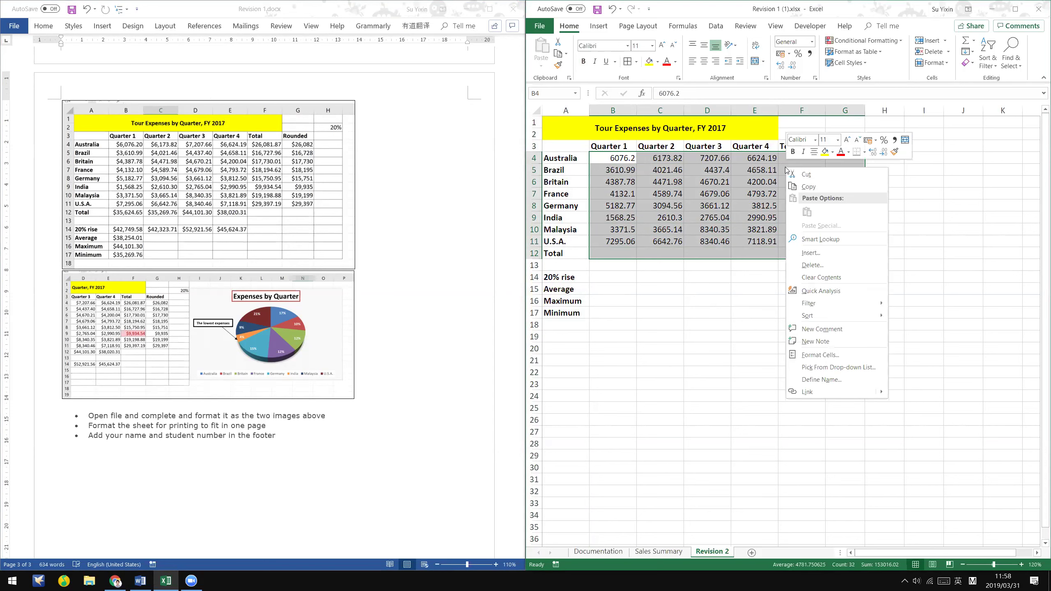
{"action": "left_click", "coordinate": [851, 364]}
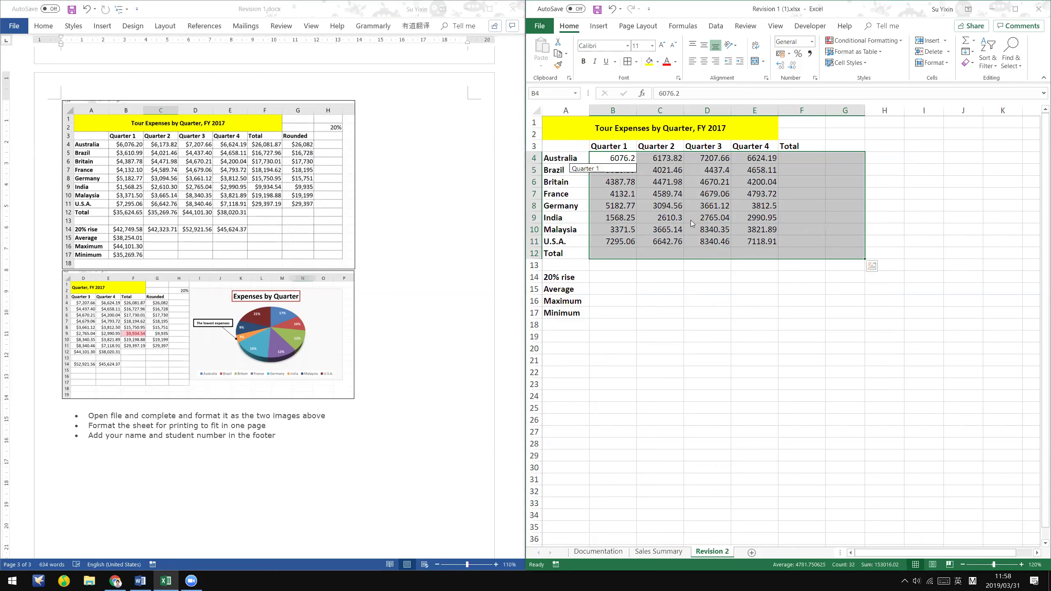
{"action": "key", "text": "Escape"}
- Format B4:G12 as Currency with the $ English (Australia) symbol
{"action": "left_click_drag", "start_coordinate": [607, 157], "coordinate": [842, 247]}
{"action": "right_click", "coordinate": [797, 210]}
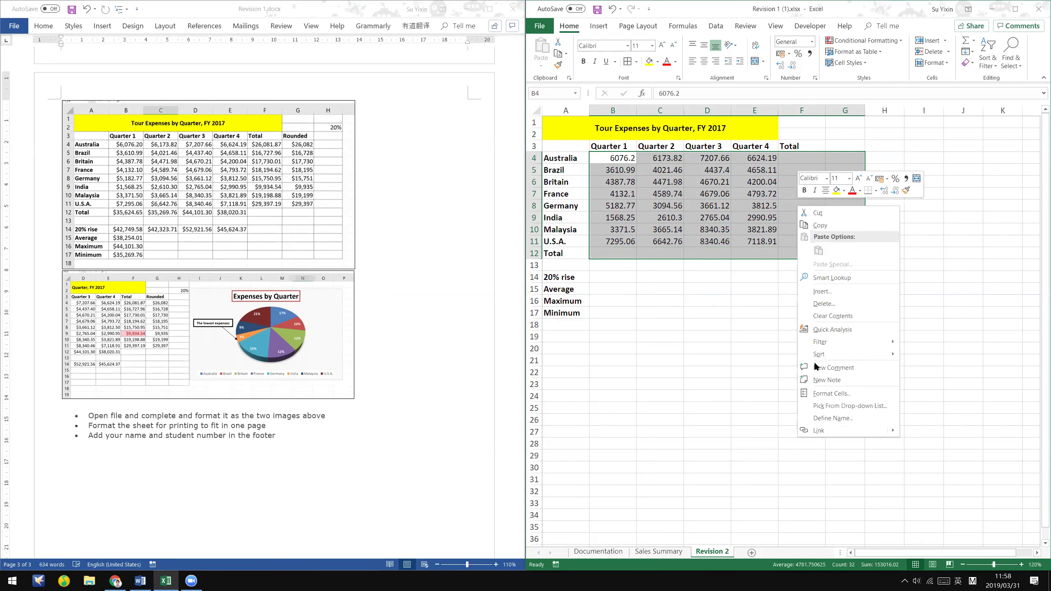
{"action": "left_click", "coordinate": [841, 397]}
{"action": "left_click", "coordinate": [724, 322]}
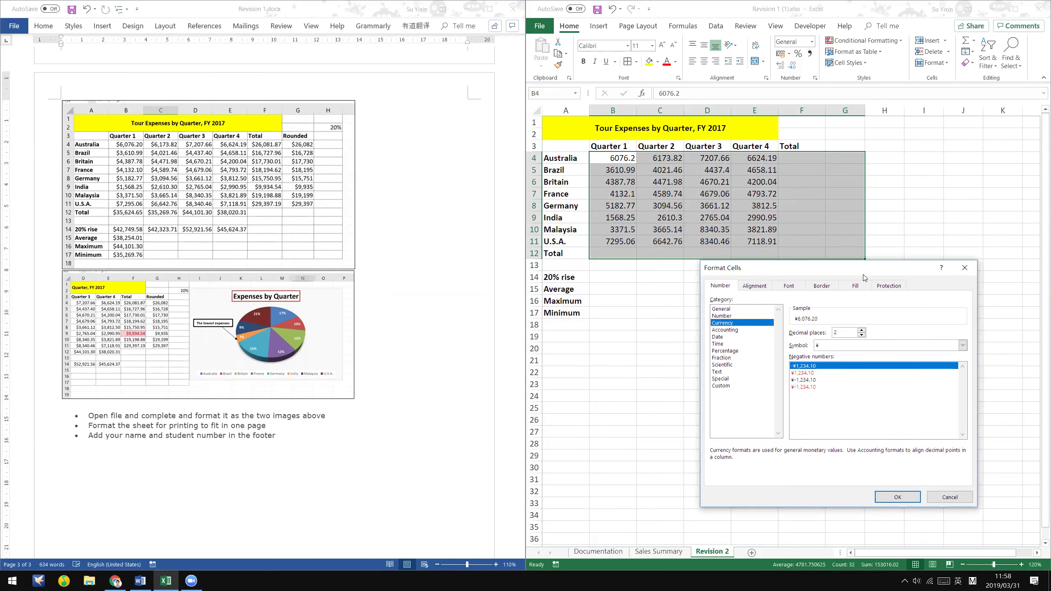
{"action": "left_click_drag", "start_coordinate": [822, 267], "coordinate": [781, 149]}
{"action": "left_click", "coordinate": [836, 227]}
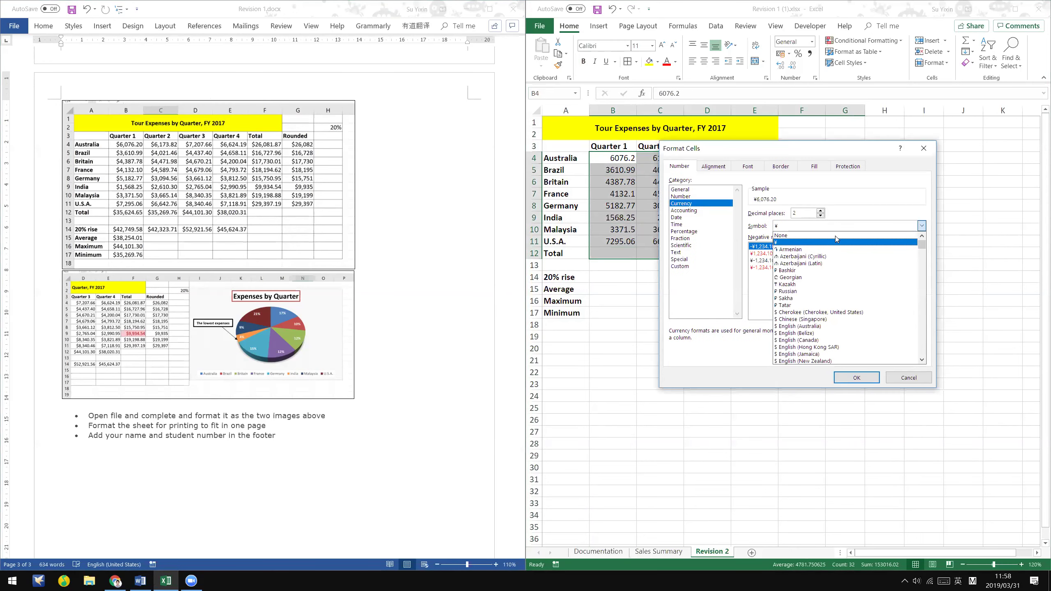
{"action": "left_click", "coordinate": [849, 326]}
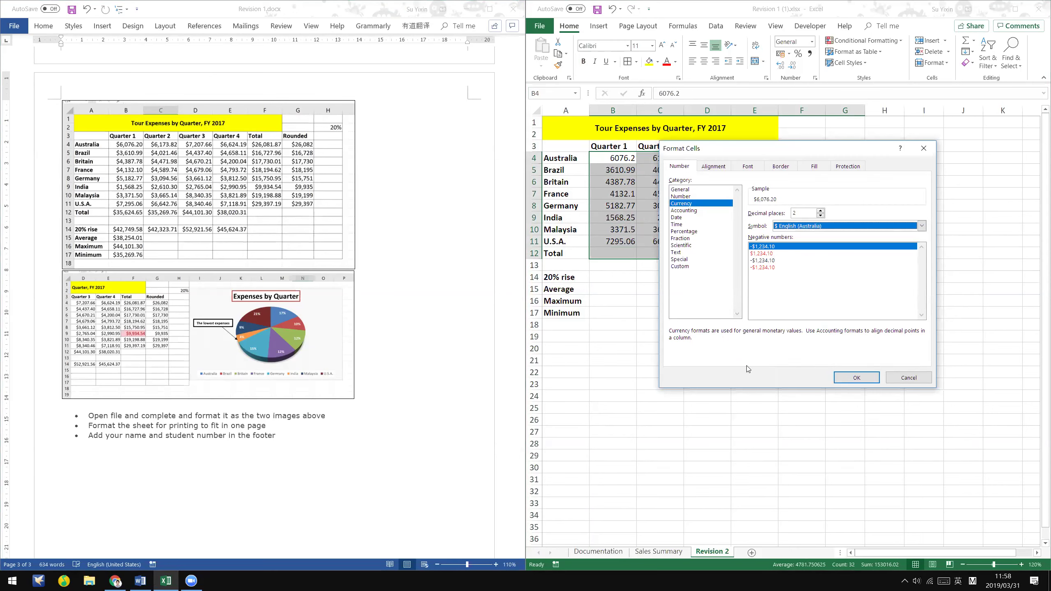
{"action": "left_click", "coordinate": [844, 378]}
{"action": "left_click", "coordinate": [844, 383]}
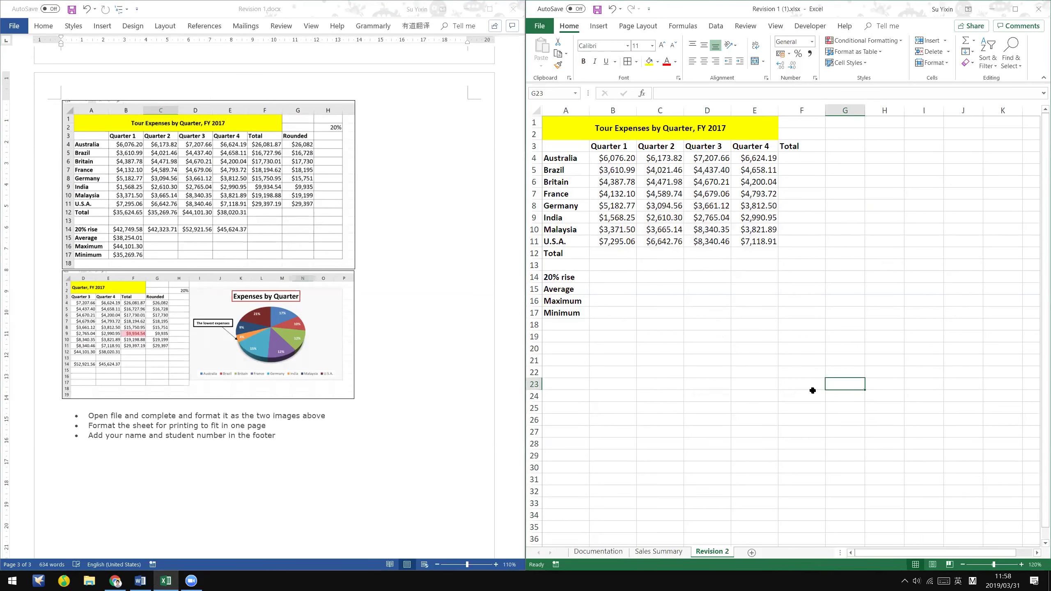
{"action": "left_click", "coordinate": [602, 256]}
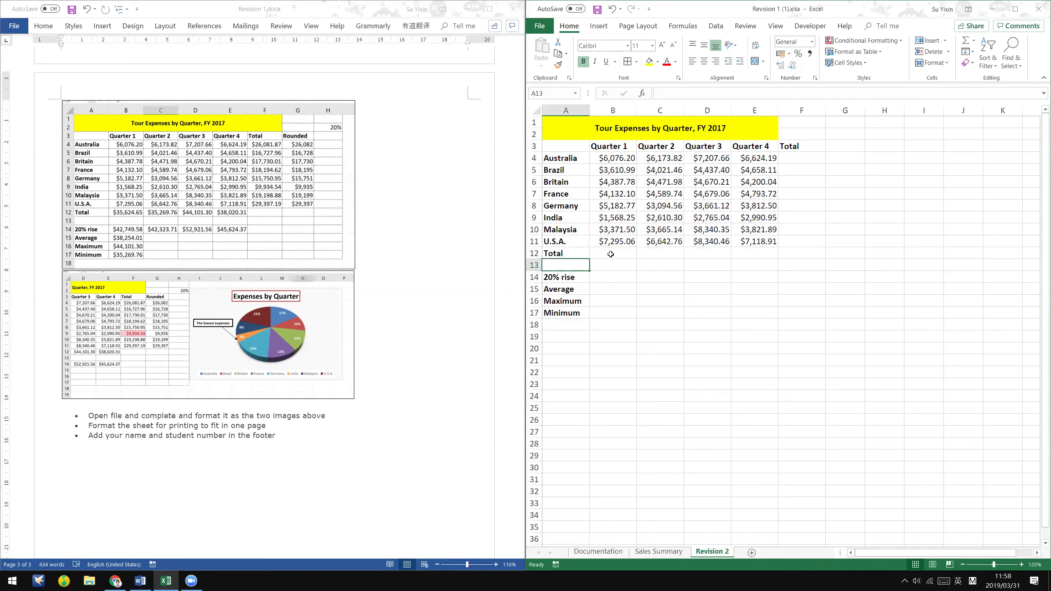
- Add an AutoSum total in F4 and fill it down to F11
{"action": "left_click", "coordinate": [807, 160]}
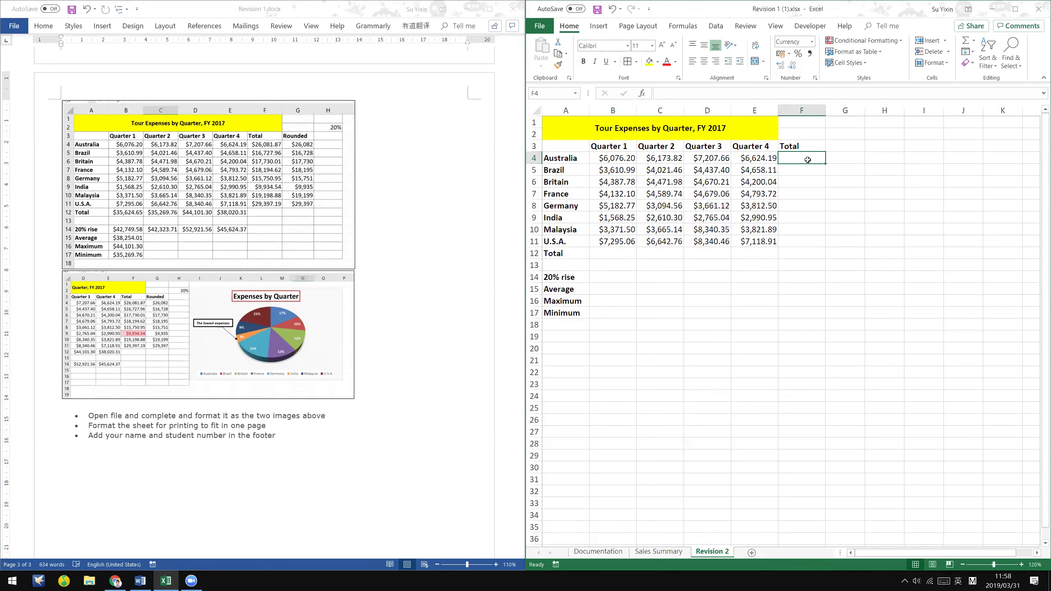
{"action": "left_click", "coordinate": [966, 42]}
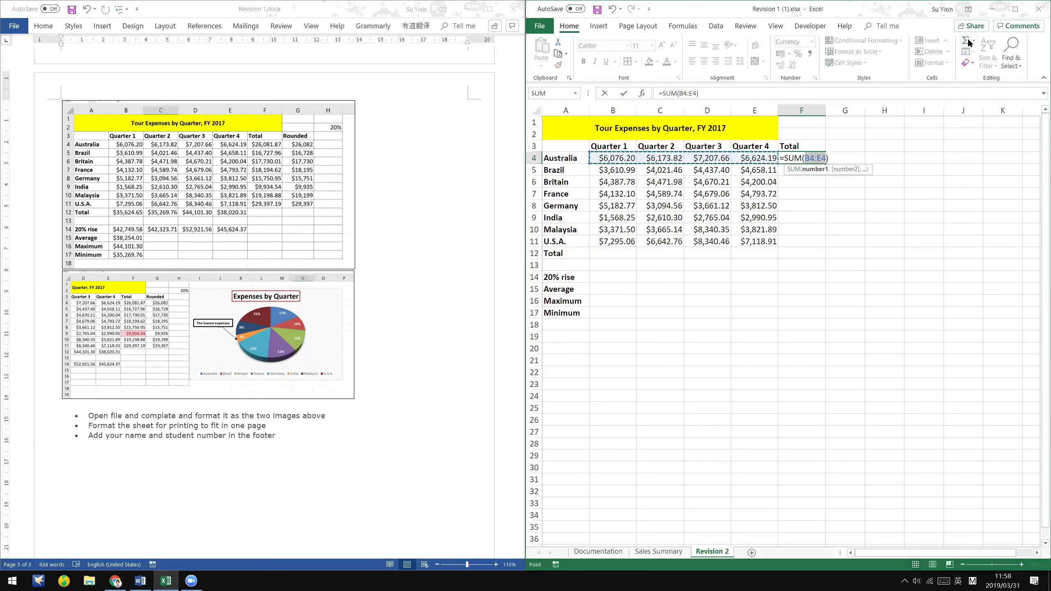
{"action": "key", "text": "Return"}
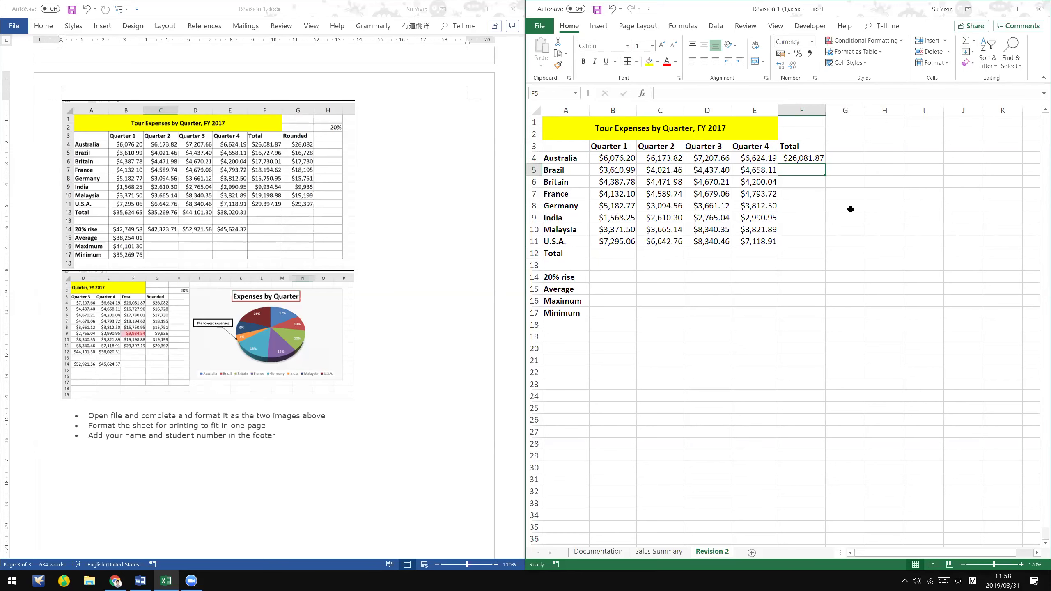
{"action": "left_click", "coordinate": [809, 160]}
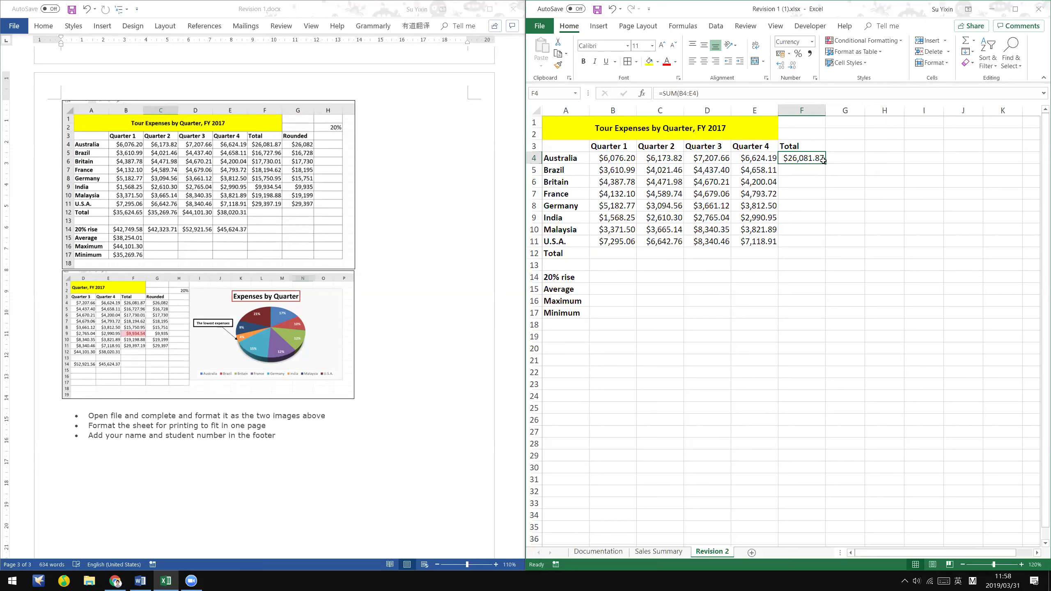
{"action": "left_click_drag", "start_coordinate": [826, 163], "coordinate": [831, 254]}
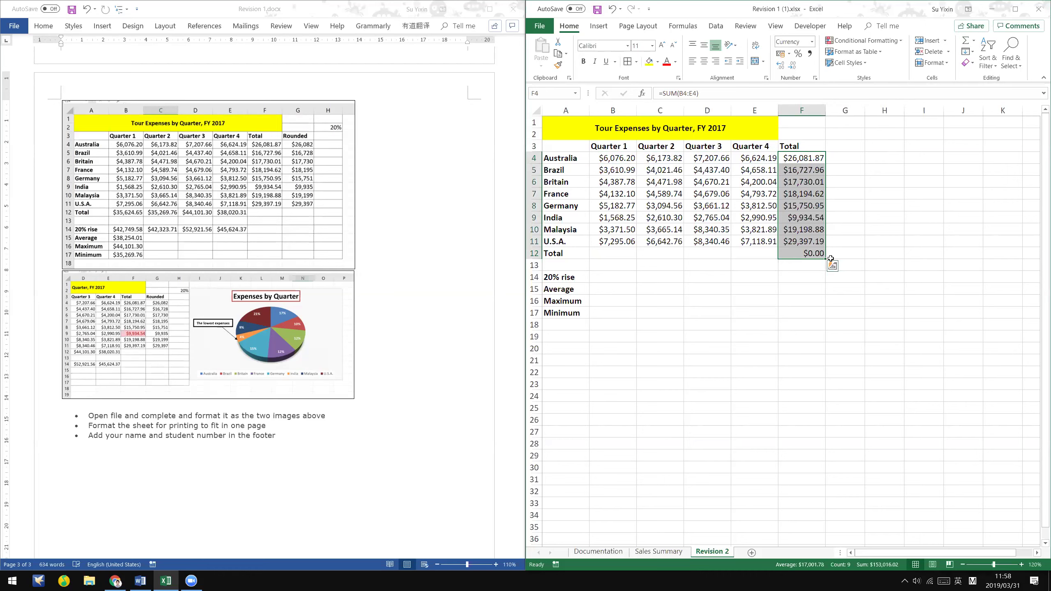
{"action": "left_click", "coordinate": [808, 262]}
- Add an AutoSum total =SUM(B4:B11) in B12 and fill it across to E12
{"action": "left_click", "coordinate": [796, 252]}
{"action": "left_click_drag", "start_coordinate": [617, 252], "coordinate": [755, 252]}
{"action": "left_click", "coordinate": [755, 252]}
{"action": "left_click_drag", "start_coordinate": [621, 251], "coordinate": [755, 252]}
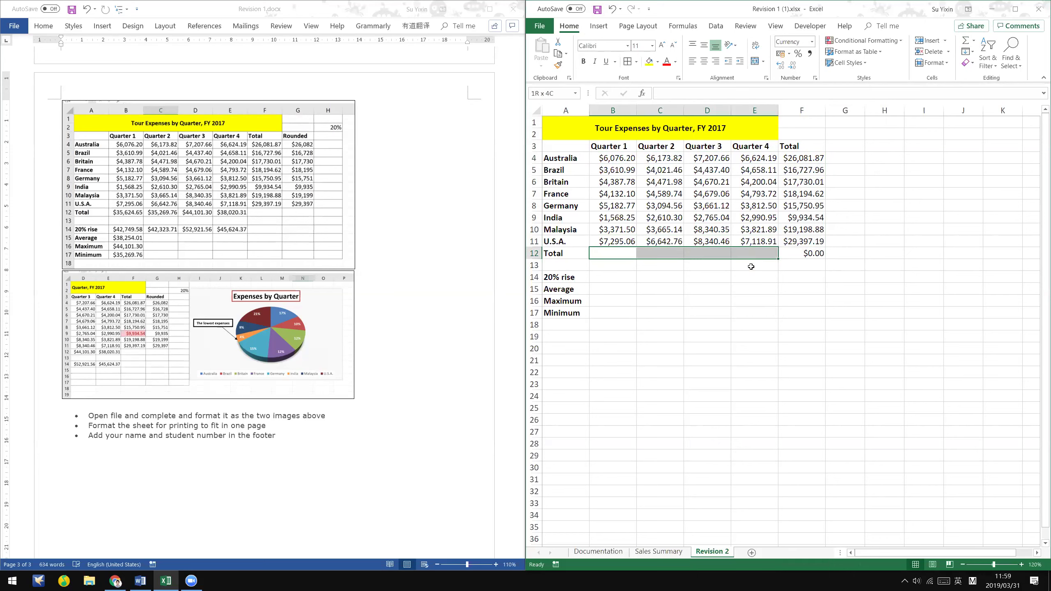
{"action": "left_click", "coordinate": [703, 325]}
{"action": "left_click", "coordinate": [613, 252]}
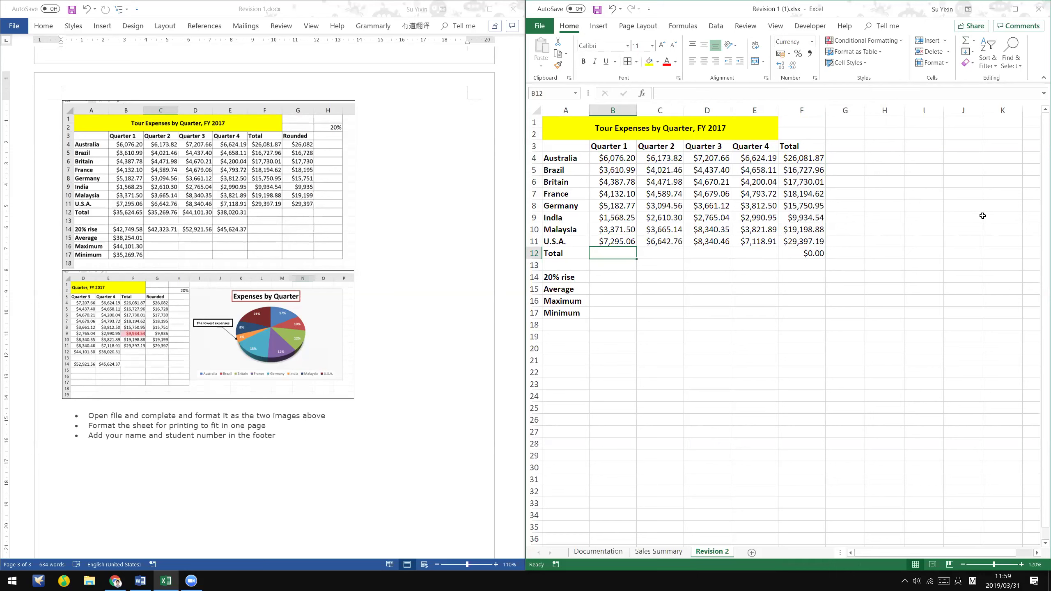
{"action": "left_click", "coordinate": [967, 42]}
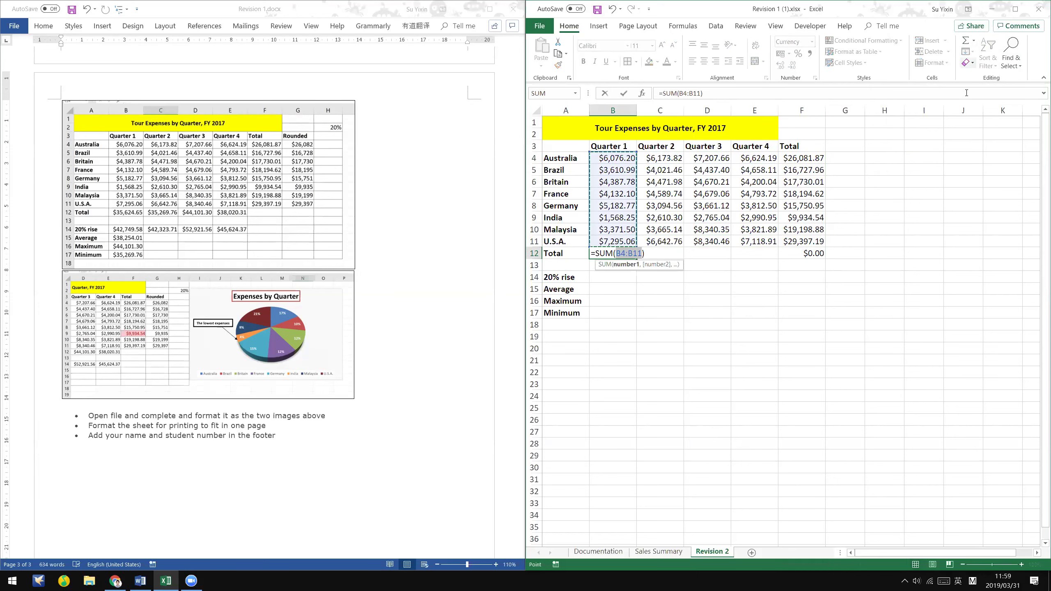
{"action": "key", "text": "Return"}
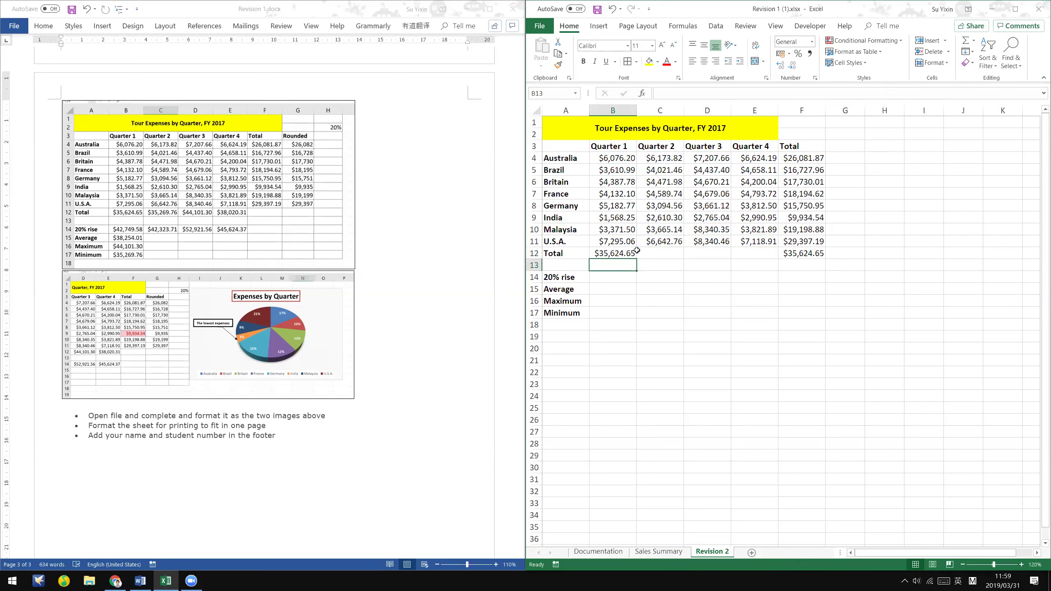
{"action": "left_click", "coordinate": [635, 255]}
{"action": "left_click_drag", "start_coordinate": [637, 258], "coordinate": [773, 258]}
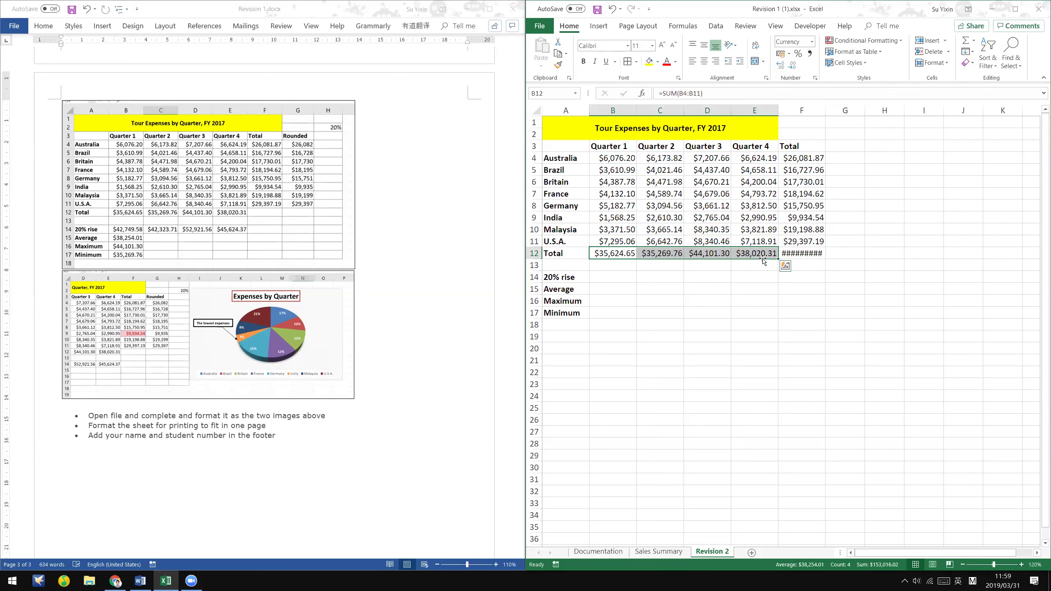
{"action": "left_click", "coordinate": [820, 111]}
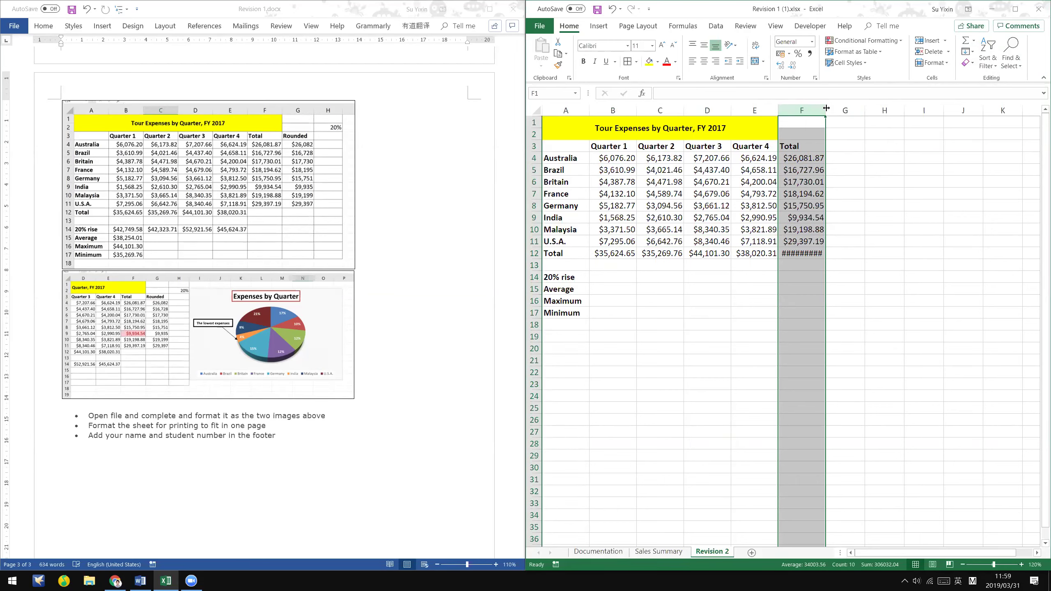
- Autofit column F to show every total and delete the F12 grand total, shifting cells left
{"action": "double_click", "coordinate": [826, 108]}
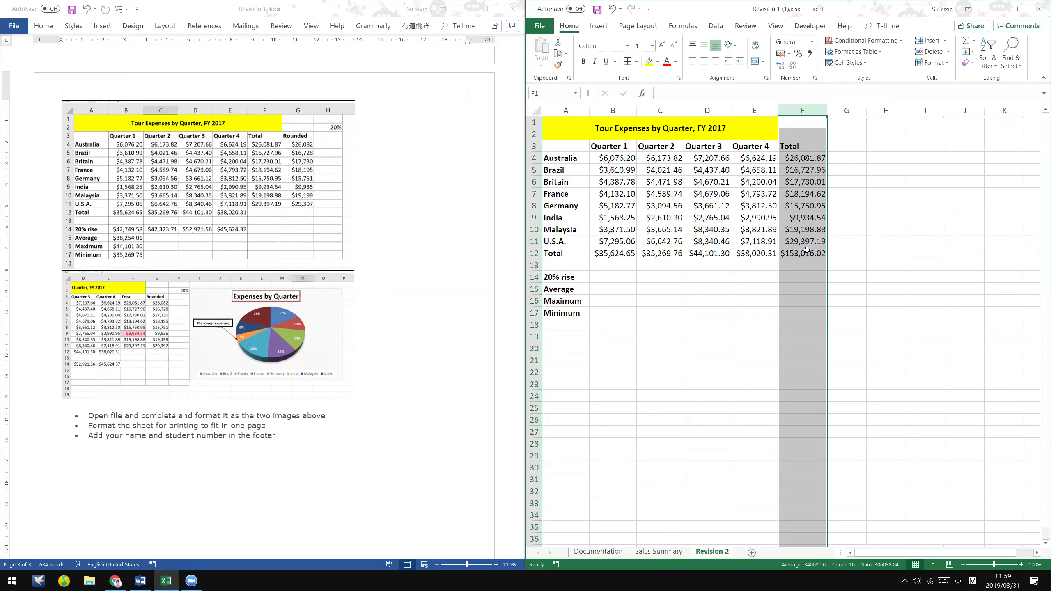
{"action": "left_click", "coordinate": [808, 250]}
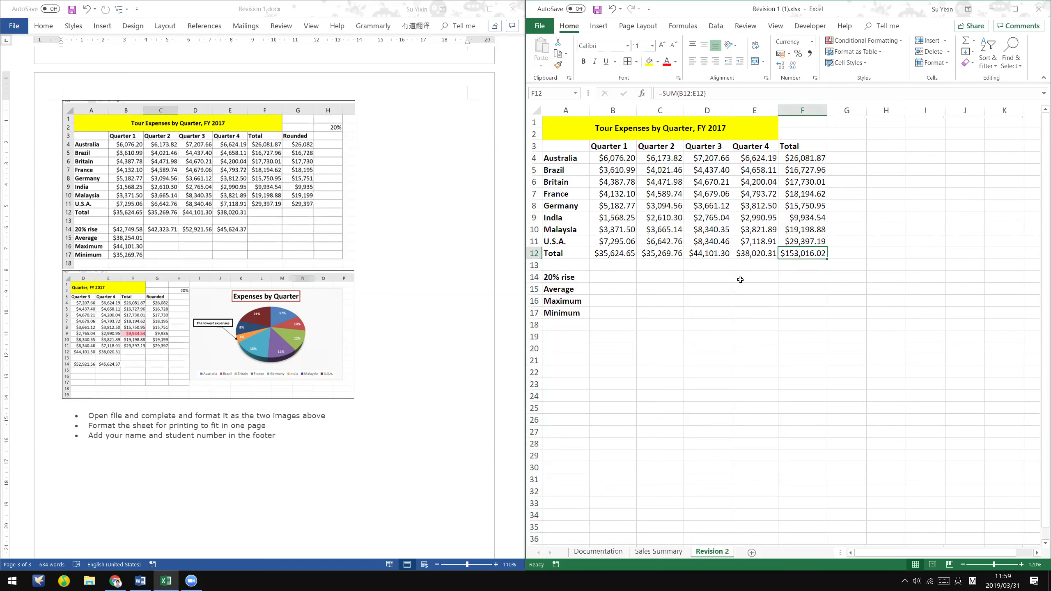
{"action": "right_click", "coordinate": [812, 253]}
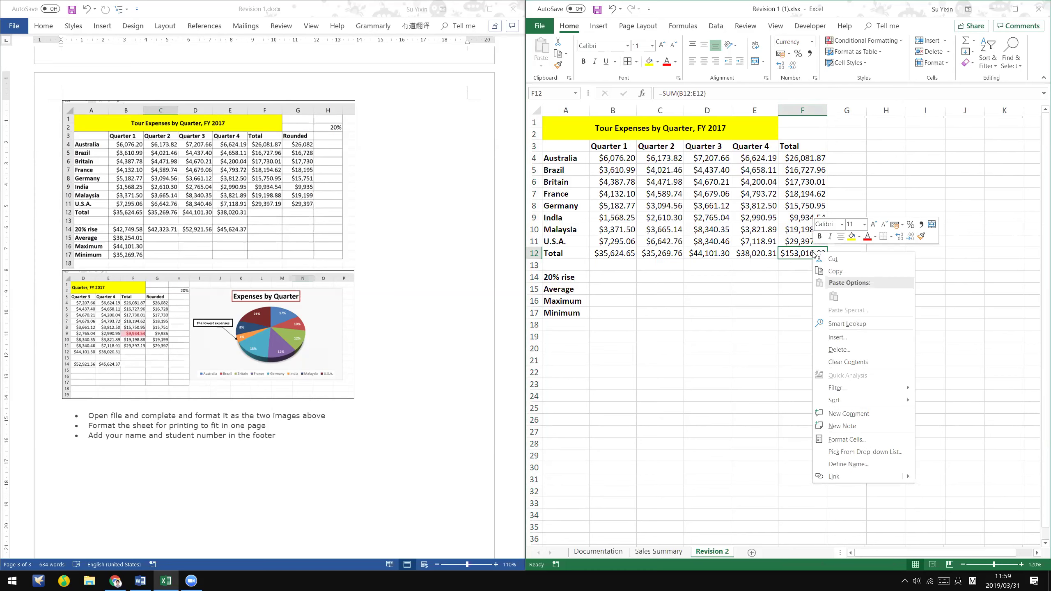
{"action": "left_click", "coordinate": [869, 350]}
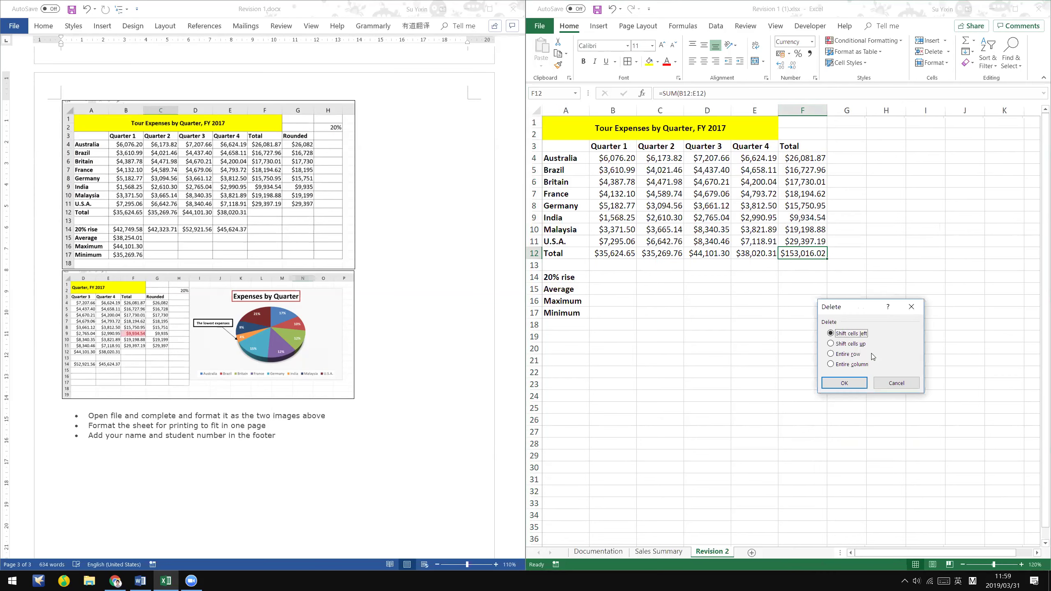
{"action": "left_click", "coordinate": [852, 385]}
{"action": "left_click", "coordinate": [854, 389]}
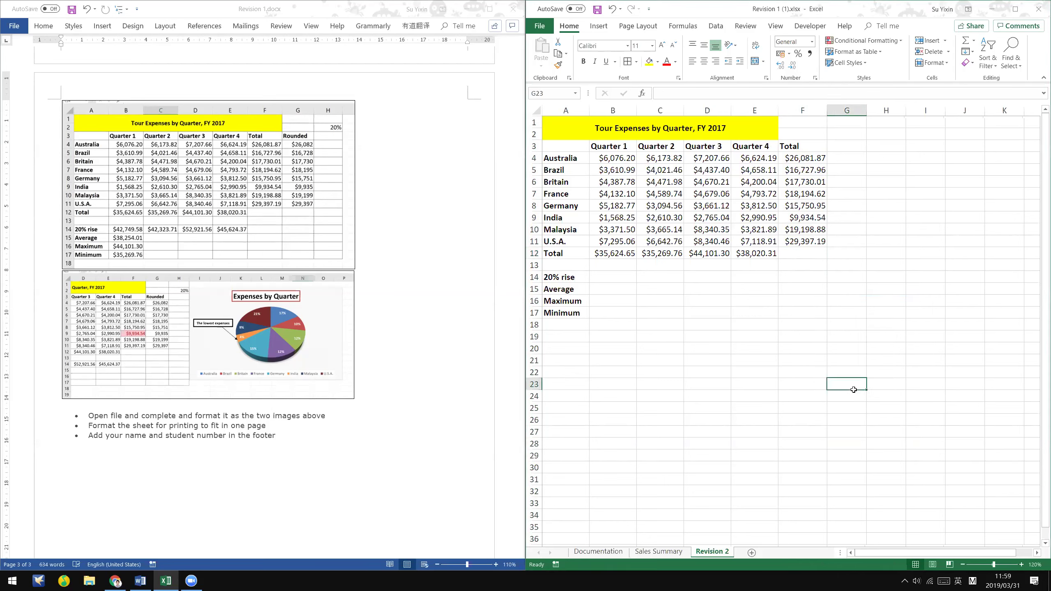
{"action": "left_click", "coordinate": [848, 145]}
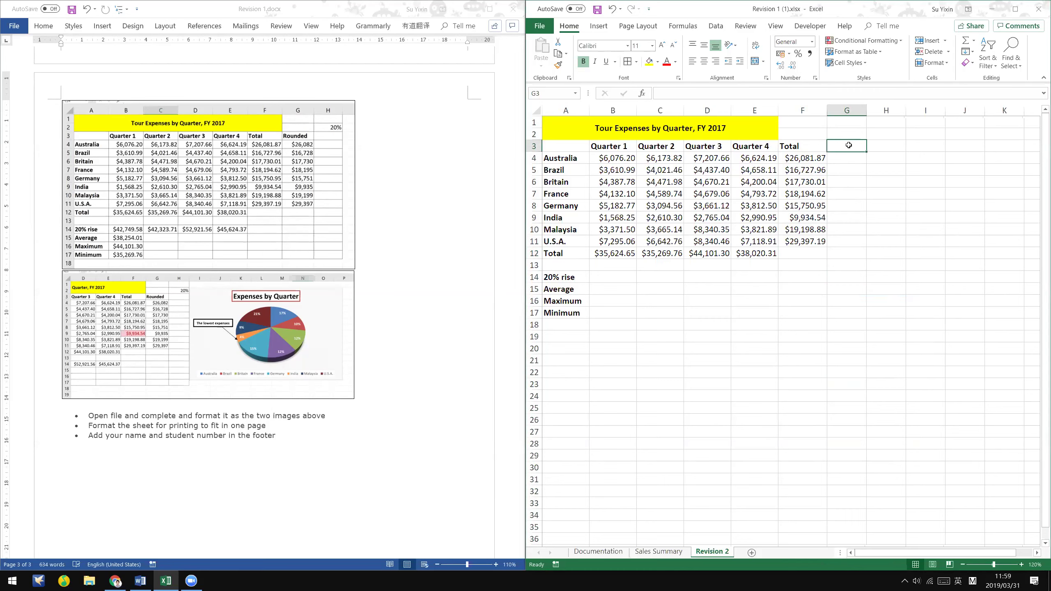
- Head column G 'Rounded' and fill =ROUND(F4,0) from G4 down to G11
{"action": "type", "text": "Rounded"}
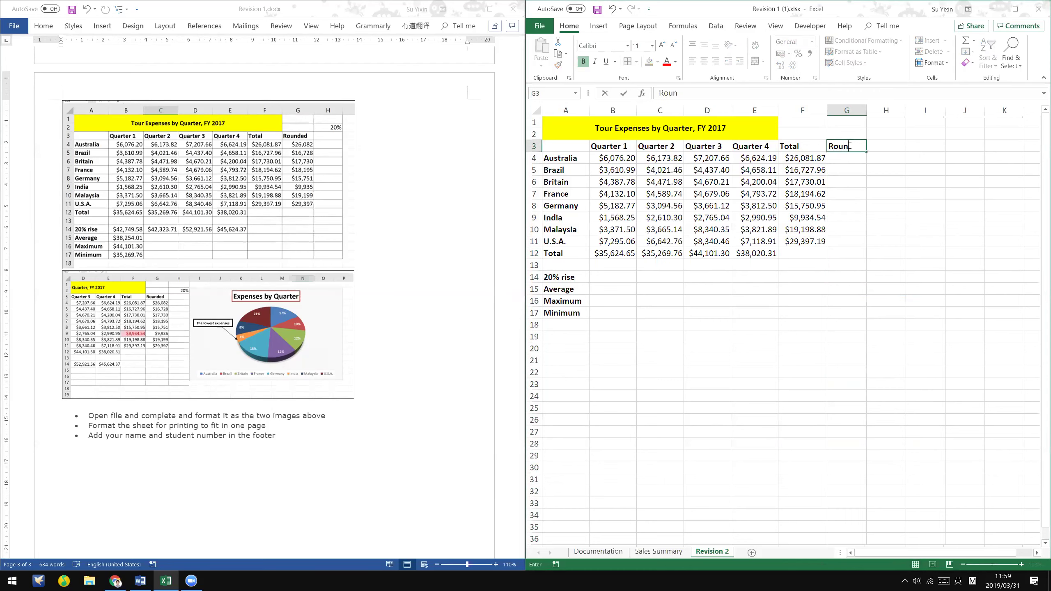
{"action": "key", "text": "Return"}
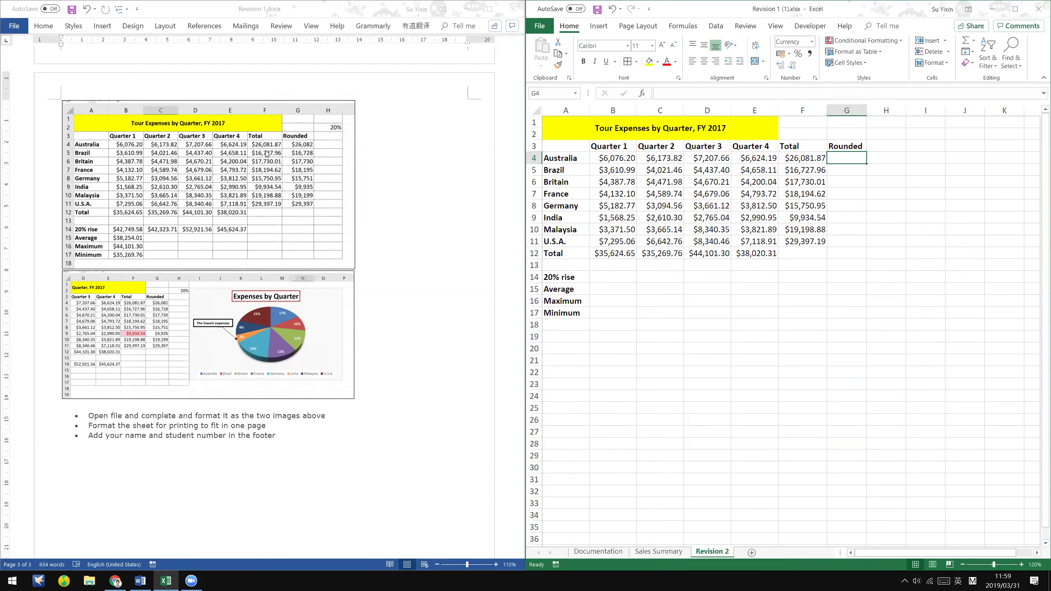
{"action": "left_click", "coordinate": [853, 181]}
{"action": "left_click", "coordinate": [862, 157]}
{"action": "type", "text": "=rou"}
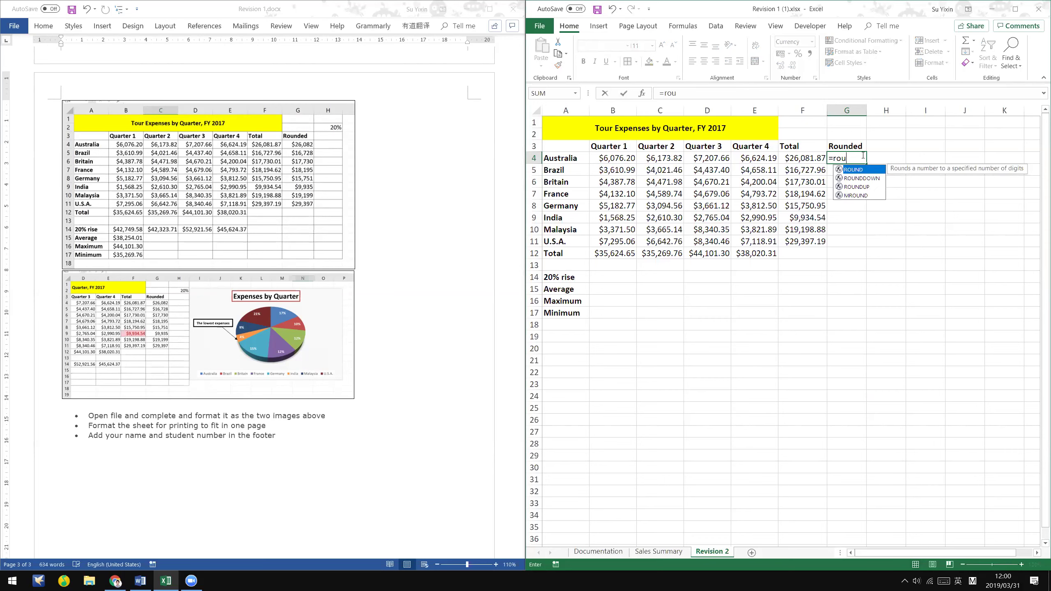
{"action": "type", "text": "nd("}
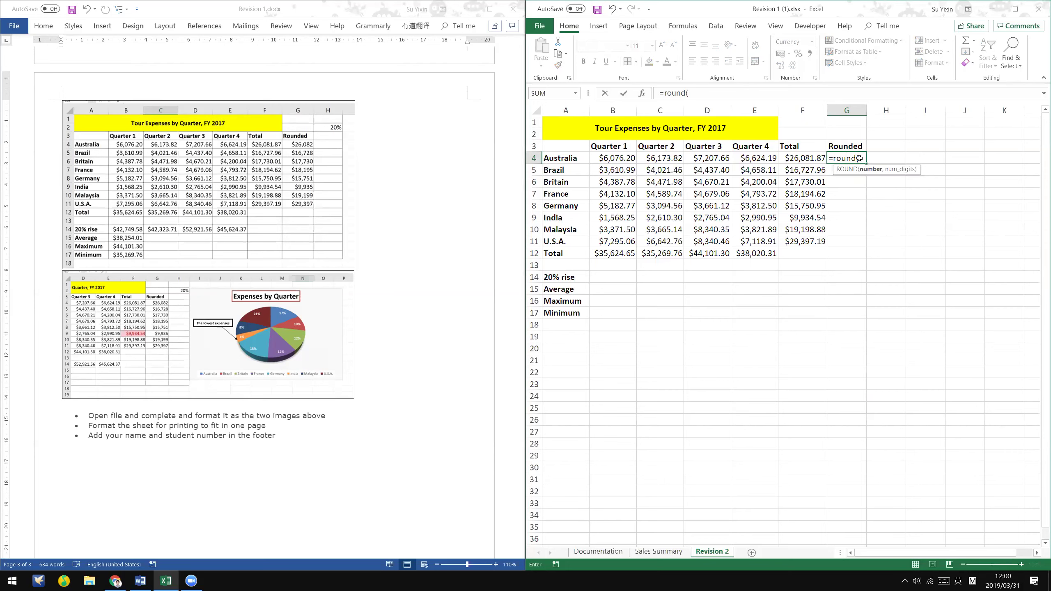
{"action": "left_click", "coordinate": [813, 158]}
{"action": "type", "text": ",0)"}
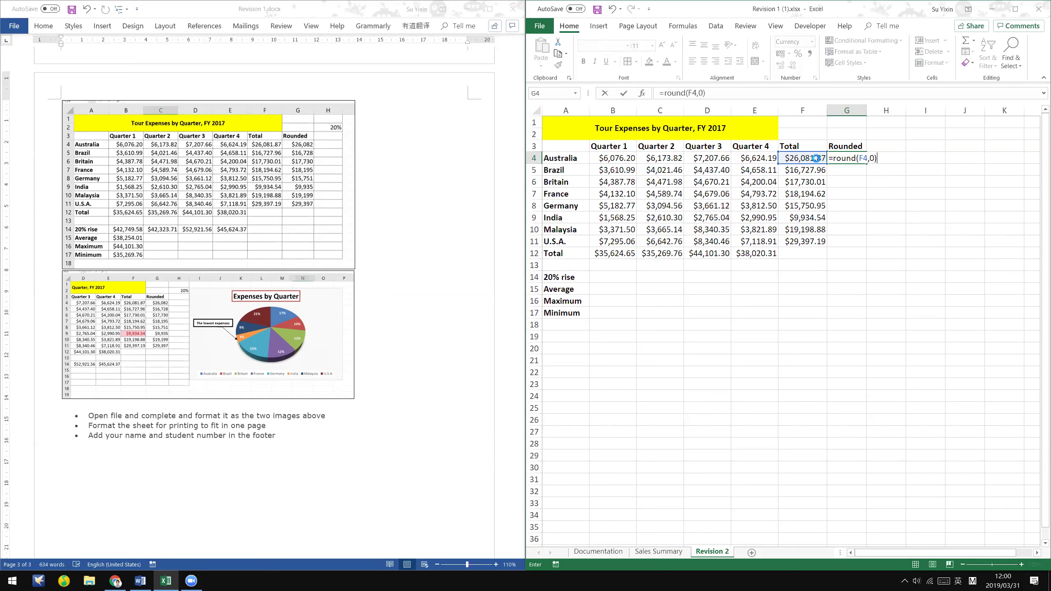
{"action": "key", "text": "Return"}
{"action": "left_click", "coordinate": [840, 158]}
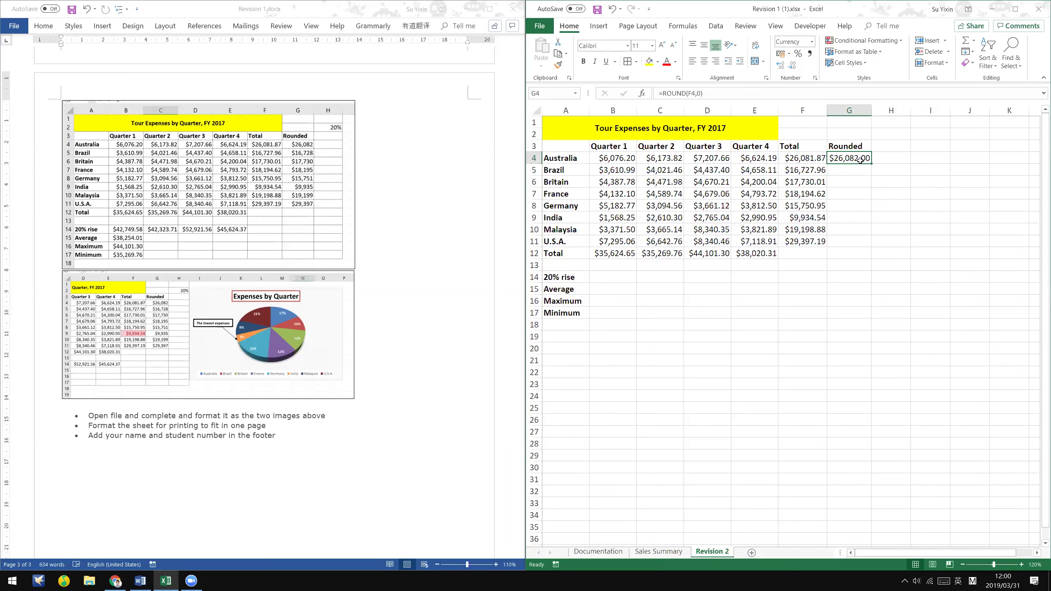
{"action": "left_click_drag", "start_coordinate": [872, 164], "coordinate": [875, 249]}
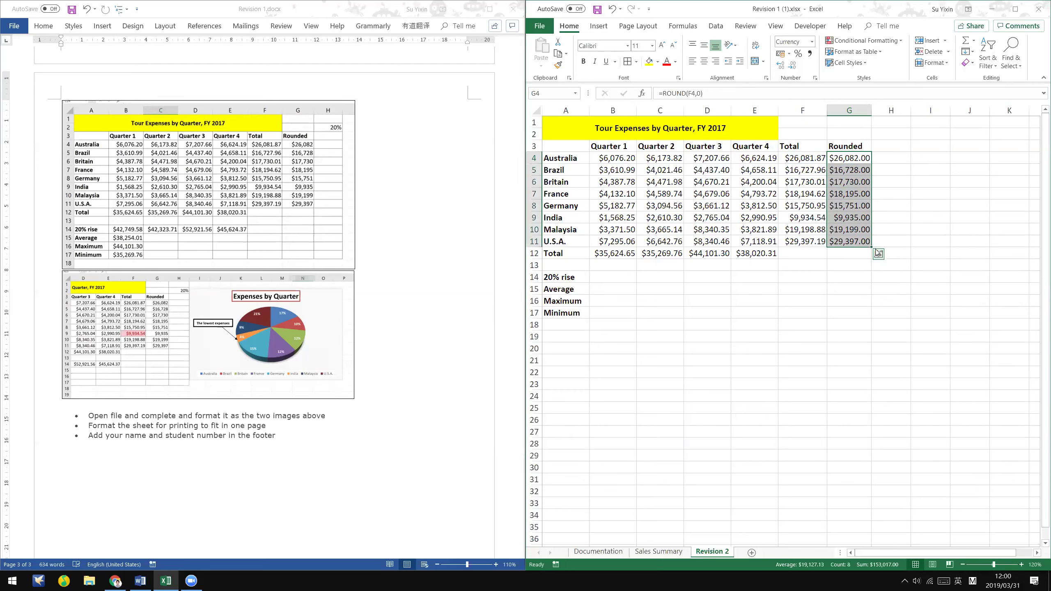
- Format the rounded values G4:G11 as currency with 0 decimal places
{"action": "right_click", "coordinate": [851, 185]}
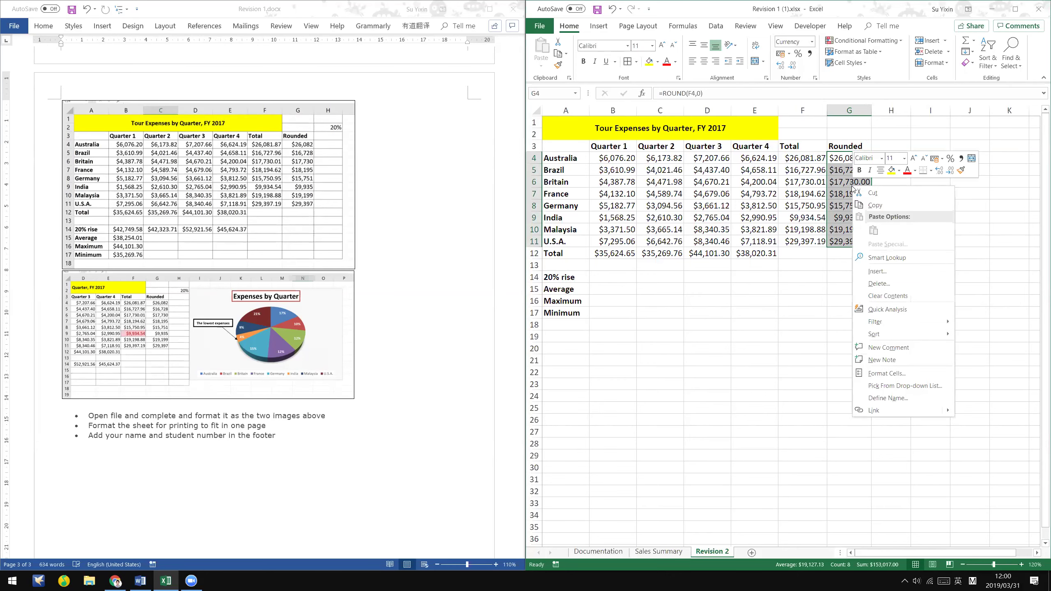
{"action": "left_click", "coordinate": [887, 374]}
{"action": "left_click_drag", "start_coordinate": [900, 250], "coordinate": [767, 122]}
{"action": "left_click", "coordinate": [777, 191]}
{"action": "left_click", "coordinate": [777, 191]}
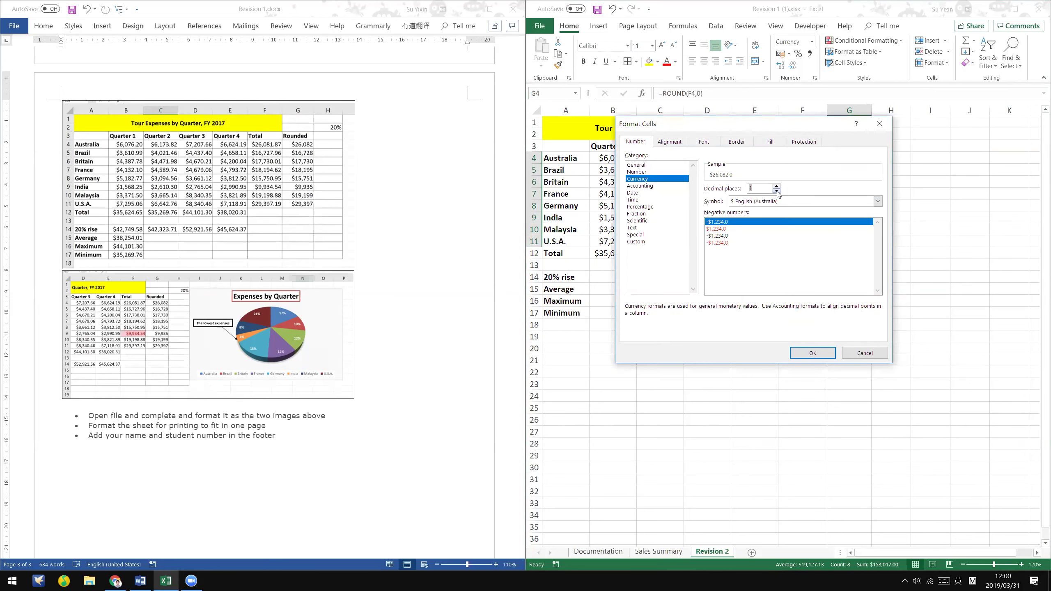
{"action": "left_click", "coordinate": [812, 353]}
{"action": "left_click", "coordinate": [852, 277]}
{"action": "left_click_drag", "start_coordinate": [853, 158], "coordinate": [852, 241]}
{"action": "left_click", "coordinate": [941, 258]}
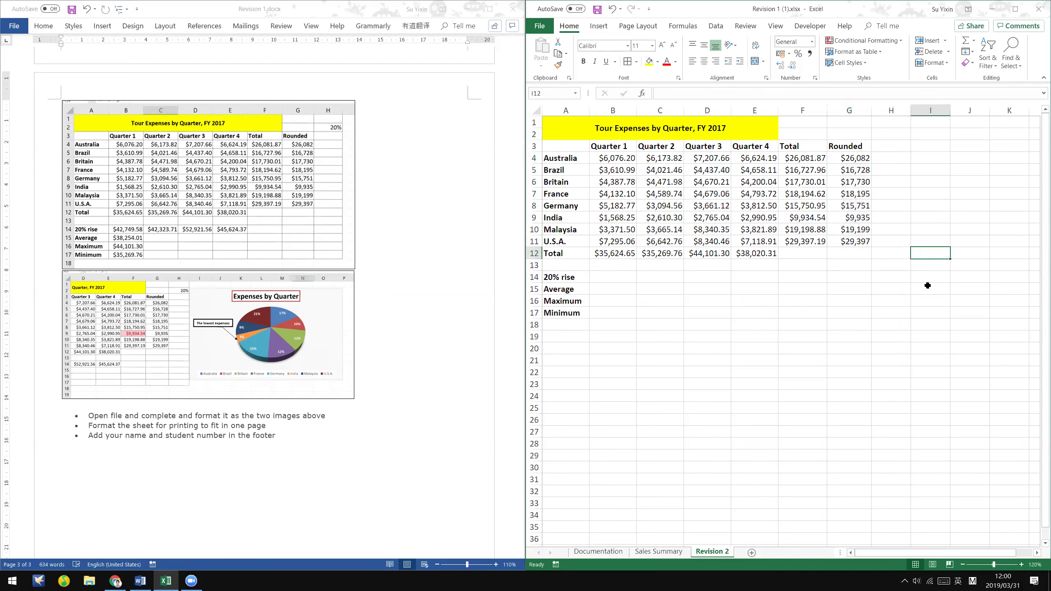
{"action": "left_click", "coordinate": [472, 252]}
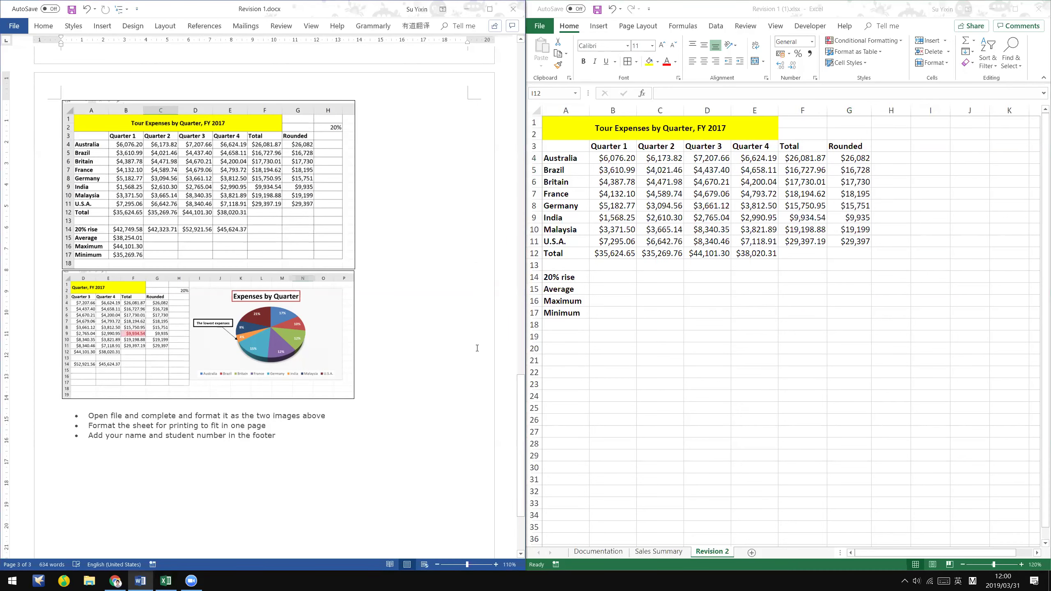
- Enter =B12*(1+20%) in B14 for the Quarter 1 20% rise
{"action": "left_click", "coordinate": [571, 277]}
{"action": "left_click", "coordinate": [618, 278]}
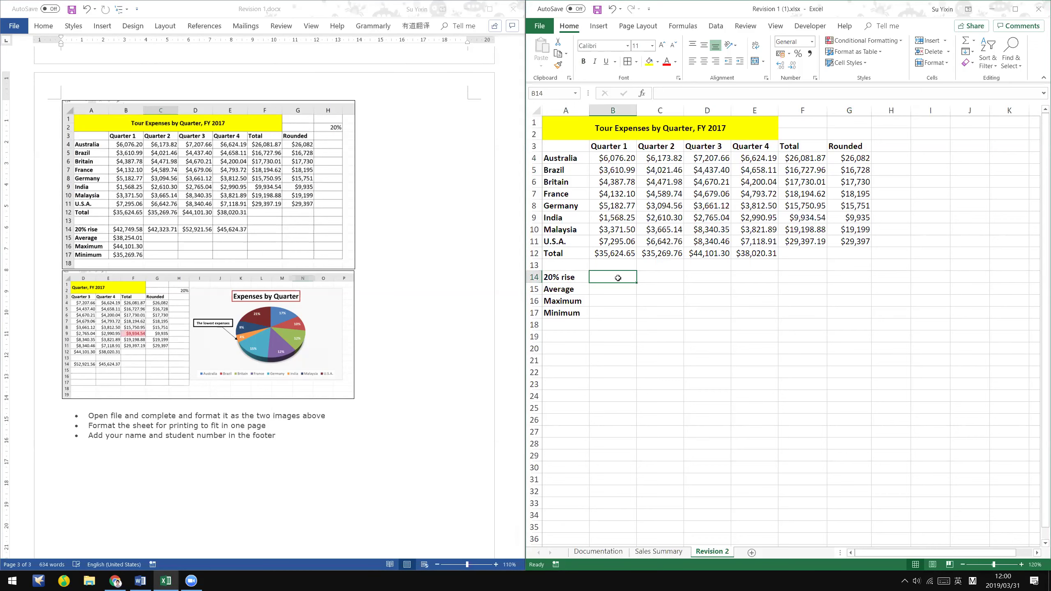
{"action": "left_click", "coordinate": [630, 266]}
{"action": "left_click", "coordinate": [618, 277]}
{"action": "type", "text": "="}
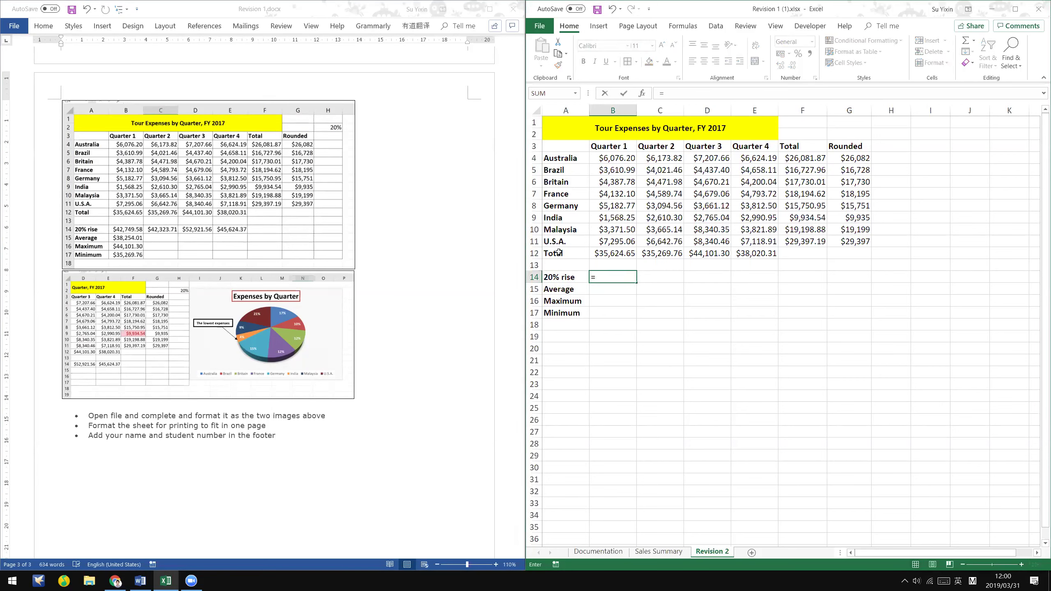
{"action": "left_click", "coordinate": [622, 253]}
{"action": "type", "text": "*20%"}
{"action": "key", "text": "Return"}
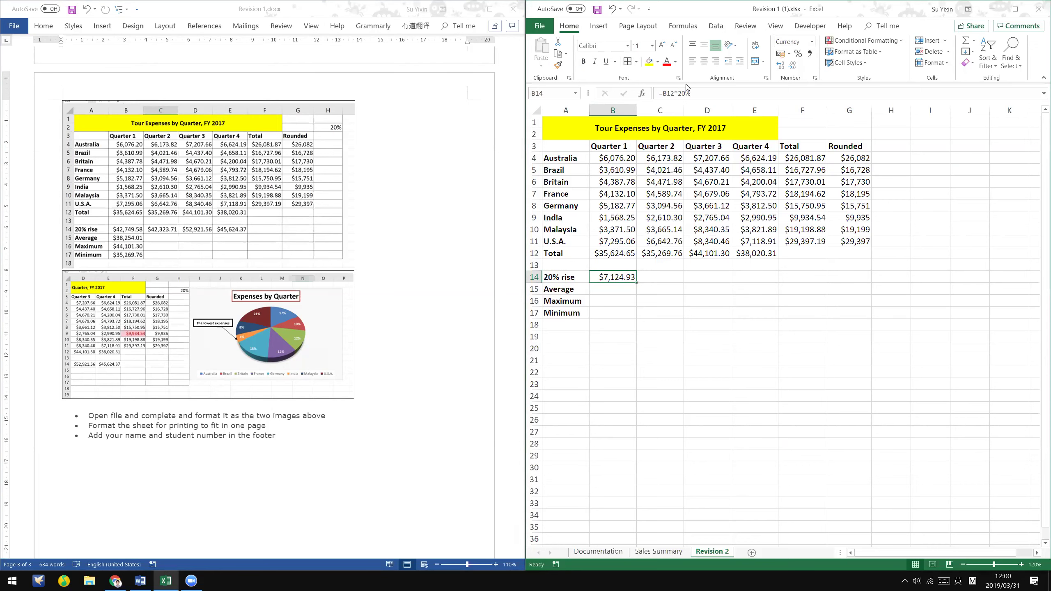
{"action": "left_click", "coordinate": [677, 93]}
{"action": "type", "text": "(1+20%"}
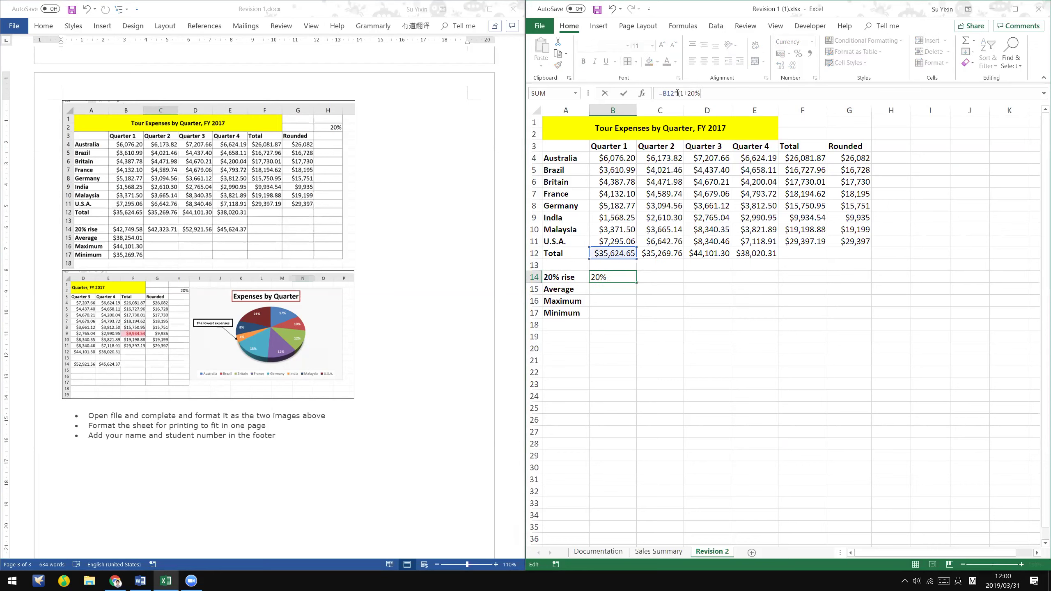
{"action": "type", "text": ")"}
{"action": "key", "text": "ctrl+Return"}
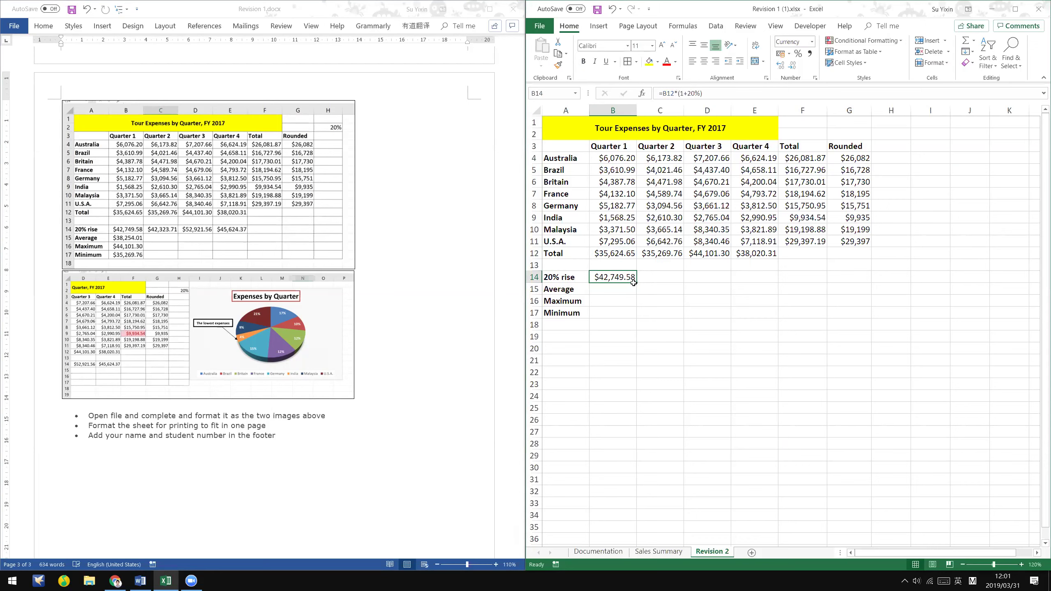
- Fill the 20% rise formula across to E14, giving $42,749.58 to $45,624.37
{"action": "left_click_drag", "start_coordinate": [635, 284], "coordinate": [769, 275]}
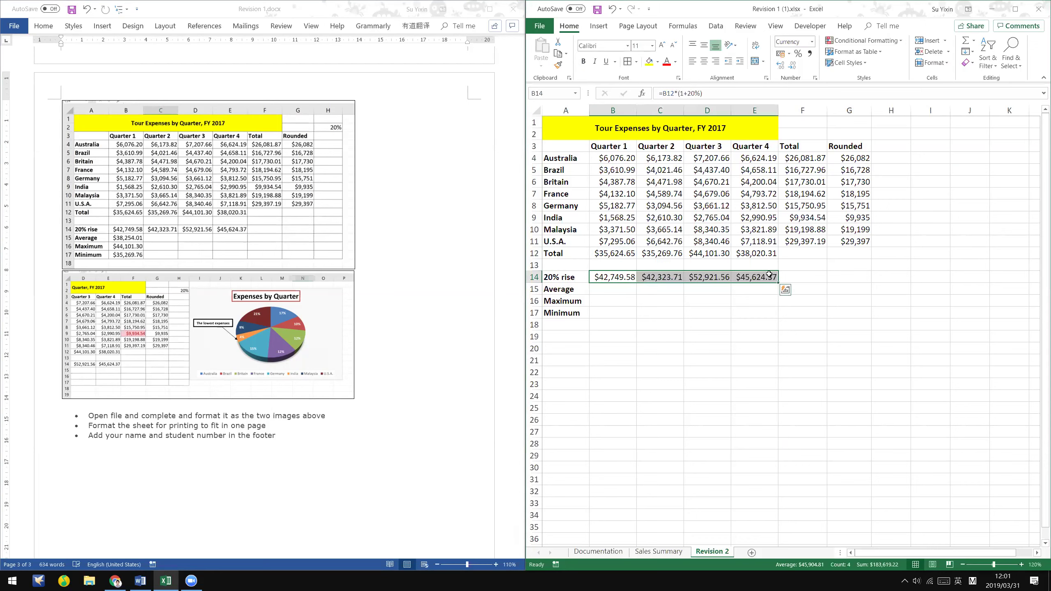
{"action": "left_click", "coordinate": [769, 275]}
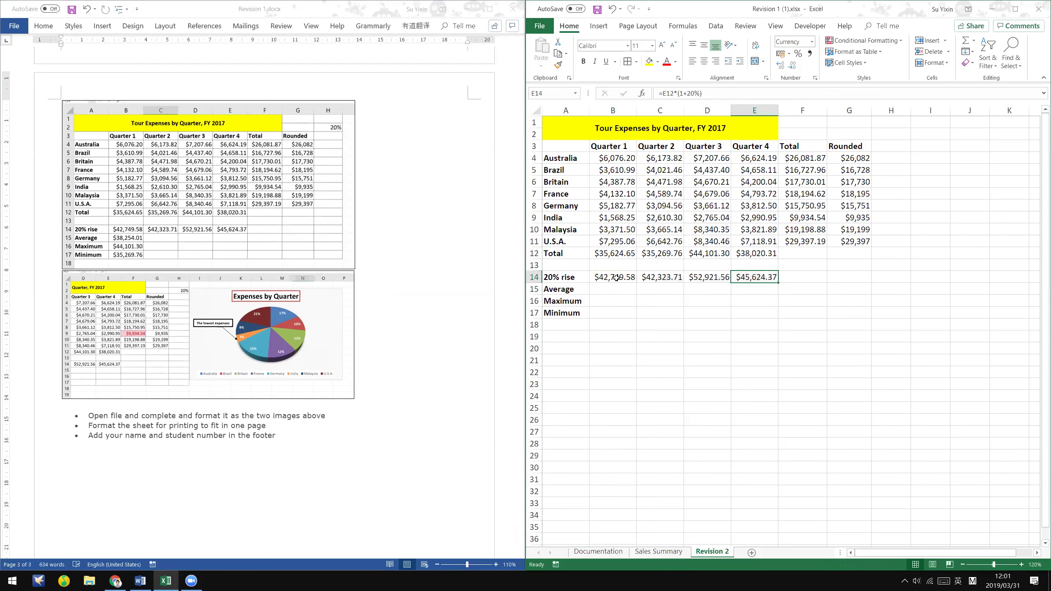
{"action": "left_click", "coordinate": [616, 278]}
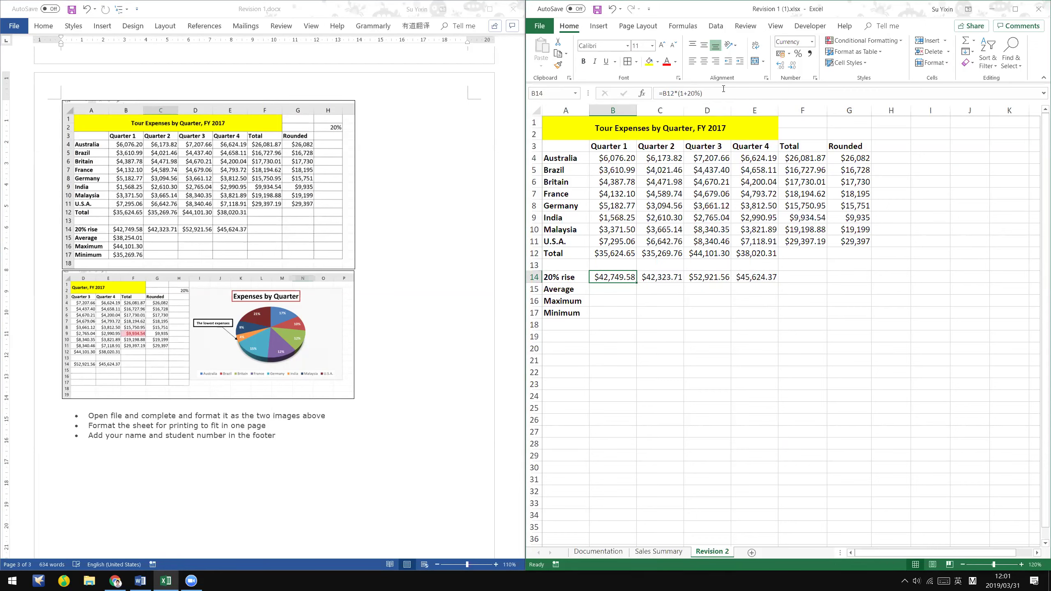
{"action": "left_click", "coordinate": [660, 278]}
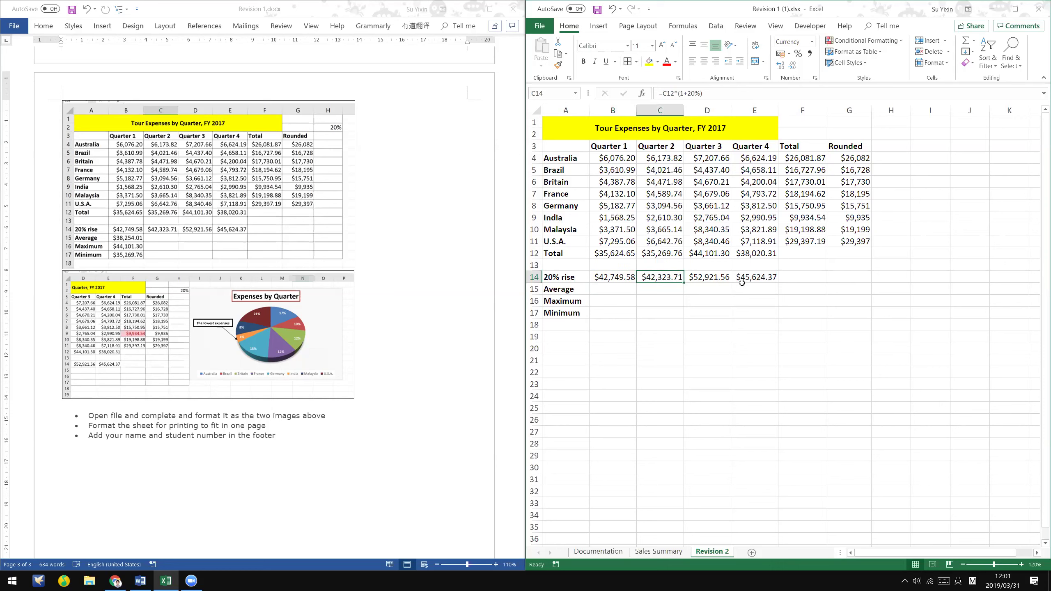
{"action": "key", "text": "Right"}
{"action": "key", "text": "Right"}
{"action": "left_click", "coordinate": [625, 278]}
{"action": "left_click", "coordinate": [674, 282]}
- Insert a blank row above the Average row
{"action": "left_click", "coordinate": [534, 289]}
{"action": "right_click", "coordinate": [533, 289]}
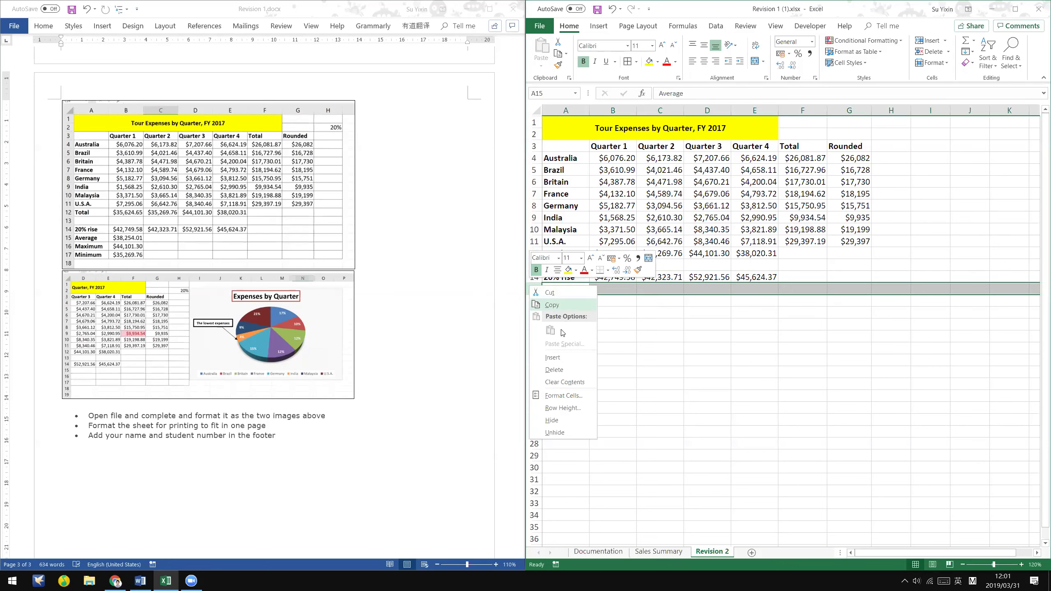
{"action": "left_click", "coordinate": [553, 357]}
{"action": "left_click", "coordinate": [615, 291]}
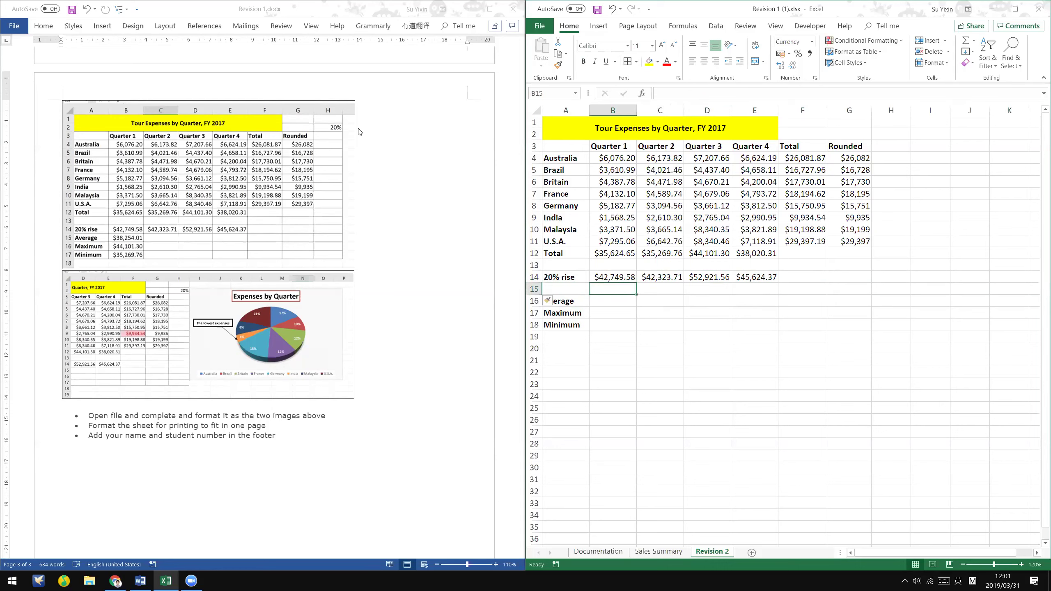
{"action": "left_click", "coordinate": [58, 25]}
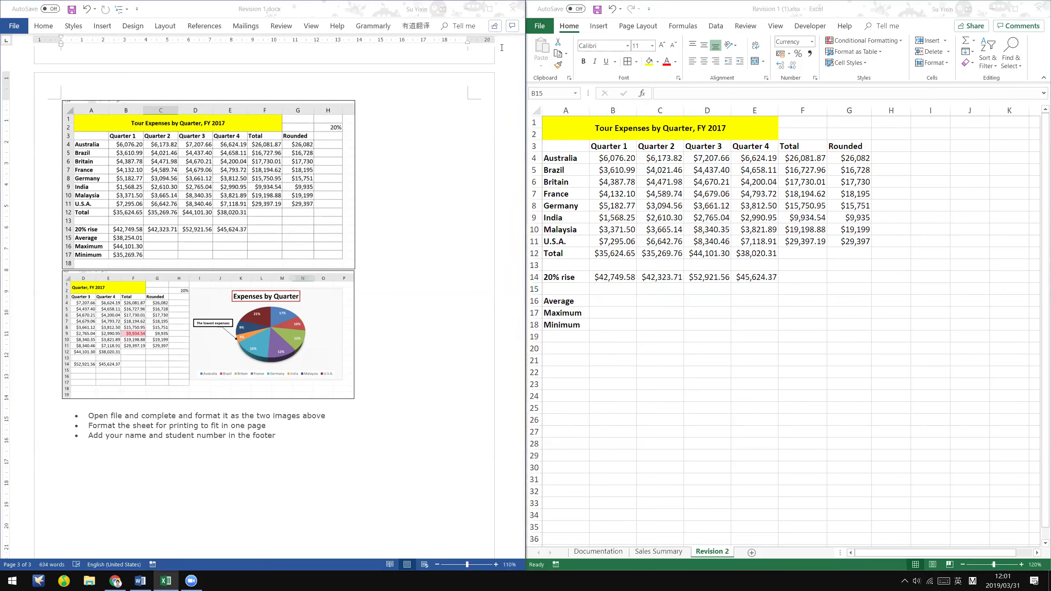
- Draw an oval over the 20% cell in the pasted worksheet picture
{"action": "left_click", "coordinate": [58, 32]}
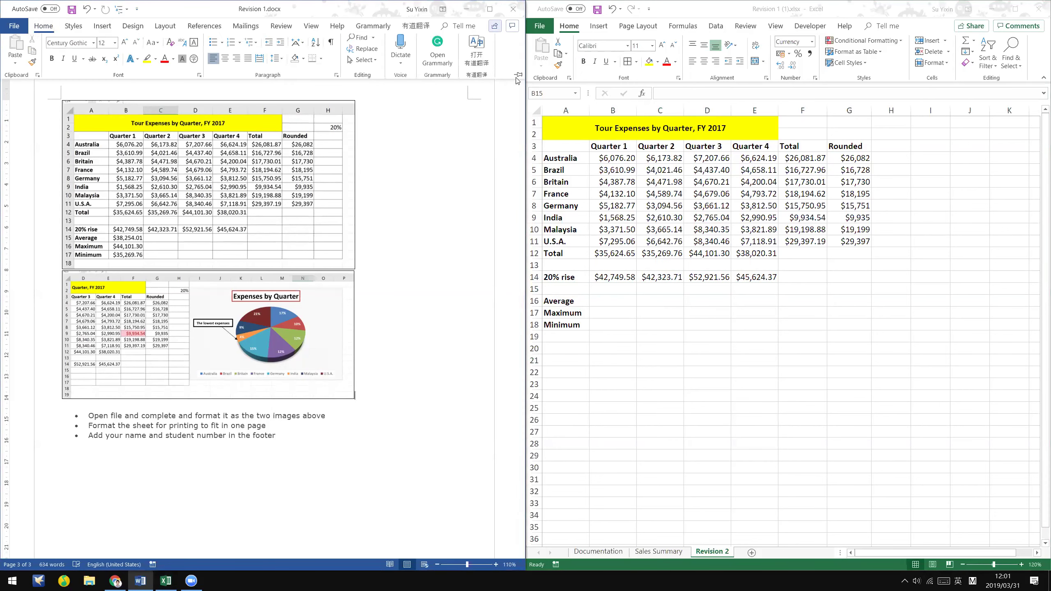
{"action": "double_click", "coordinate": [94, 27]}
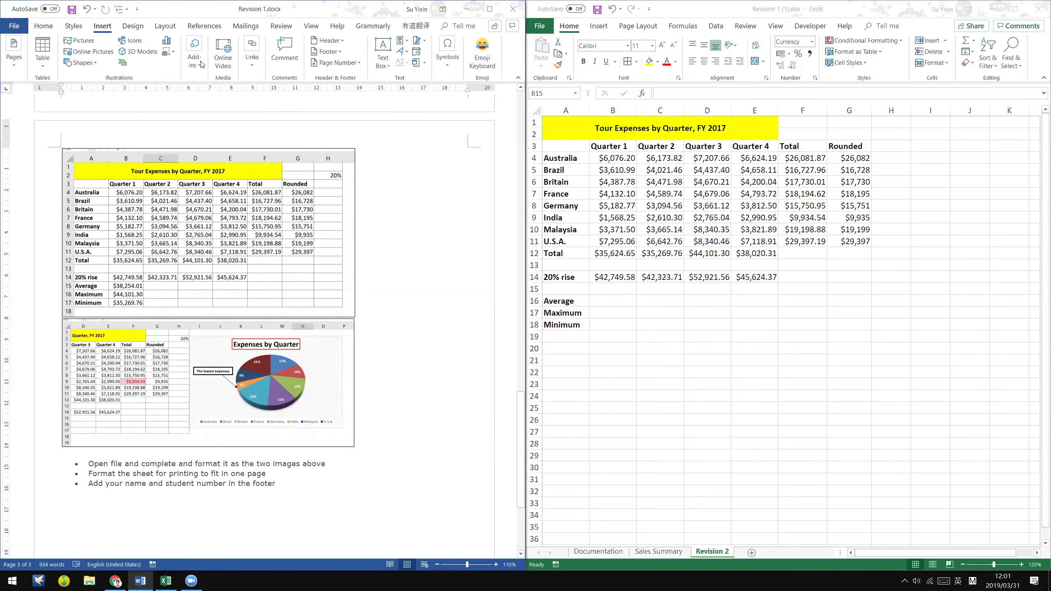
{"action": "left_click", "coordinate": [85, 41]}
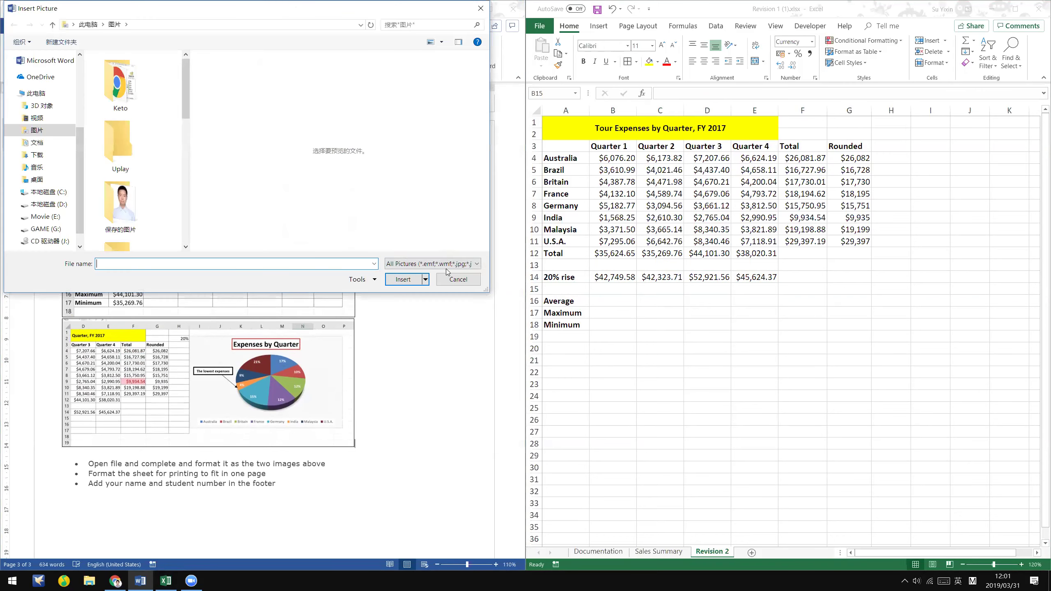
{"action": "key", "text": "Escape"}
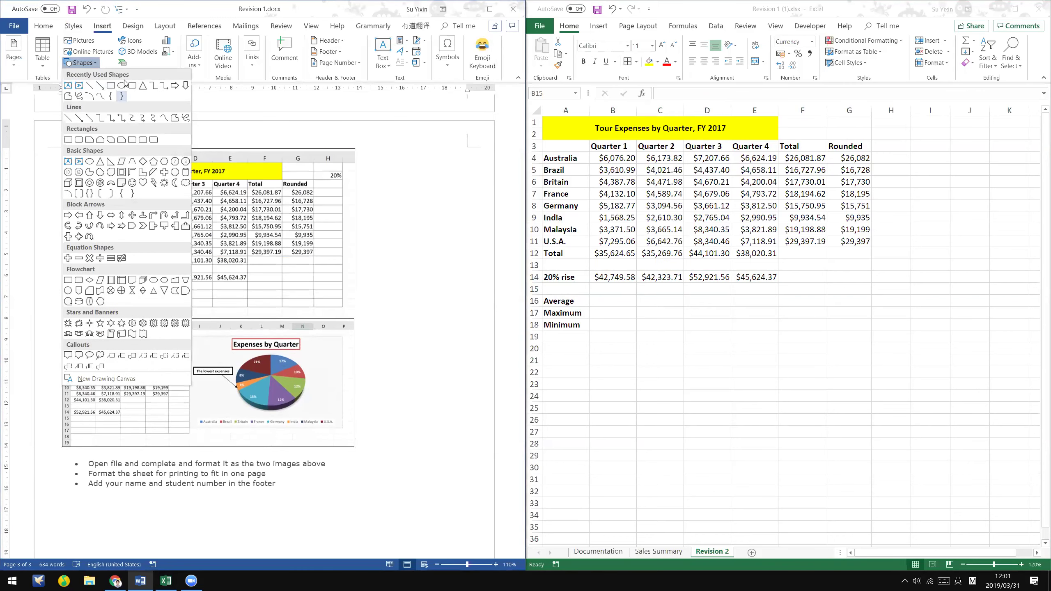
{"action": "left_click", "coordinate": [121, 86]}
{"action": "left_click_drag", "start_coordinate": [320, 169], "coordinate": [350, 187]}
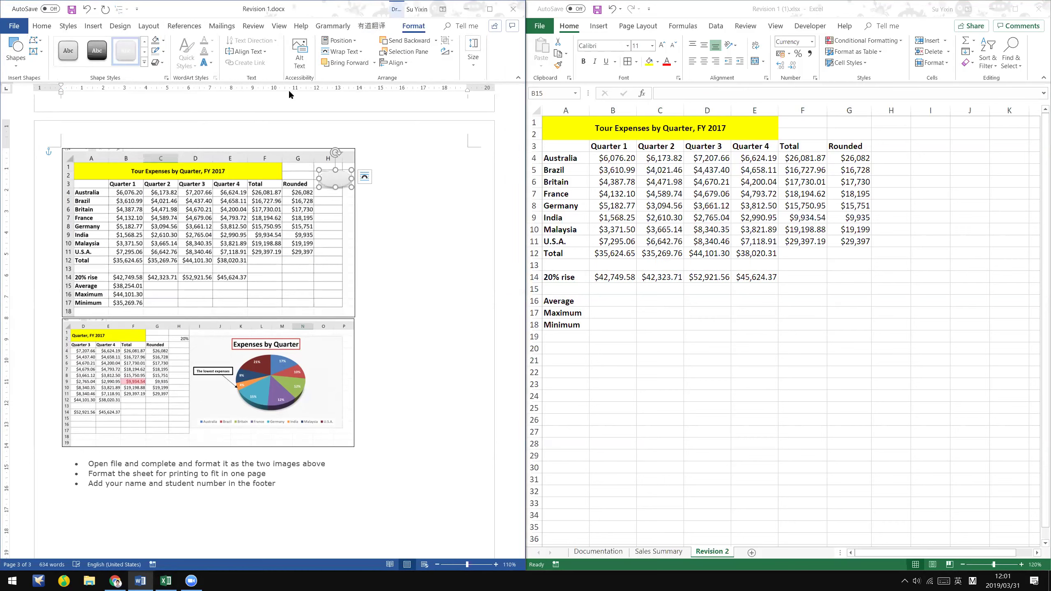
- Give the oval no fill and a red outline, positioned around 20%
{"action": "left_click", "coordinate": [164, 40]}
{"action": "left_click", "coordinate": [183, 128]}
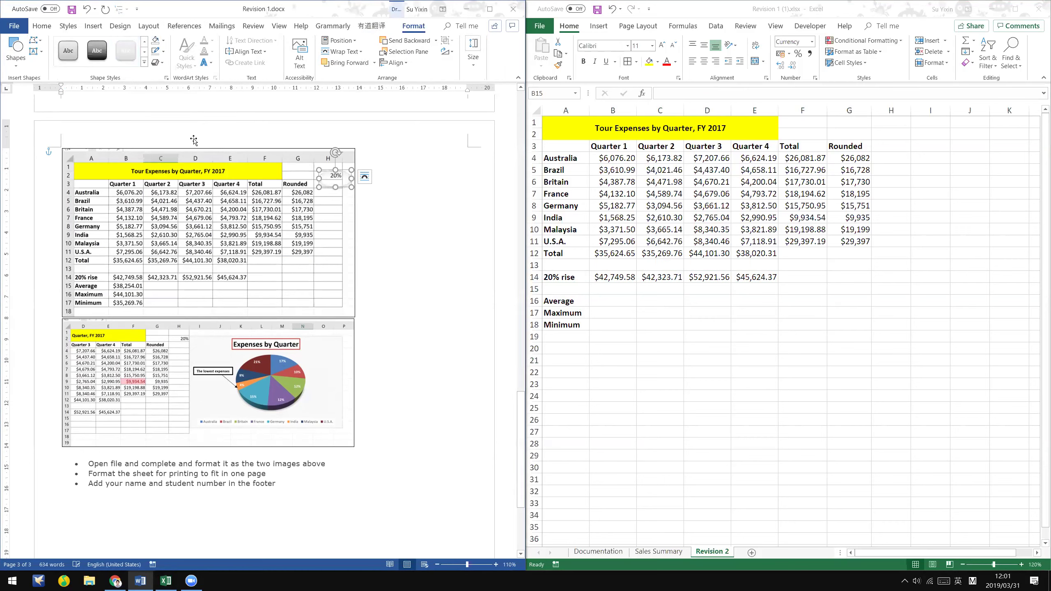
{"action": "left_click", "coordinate": [163, 52]}
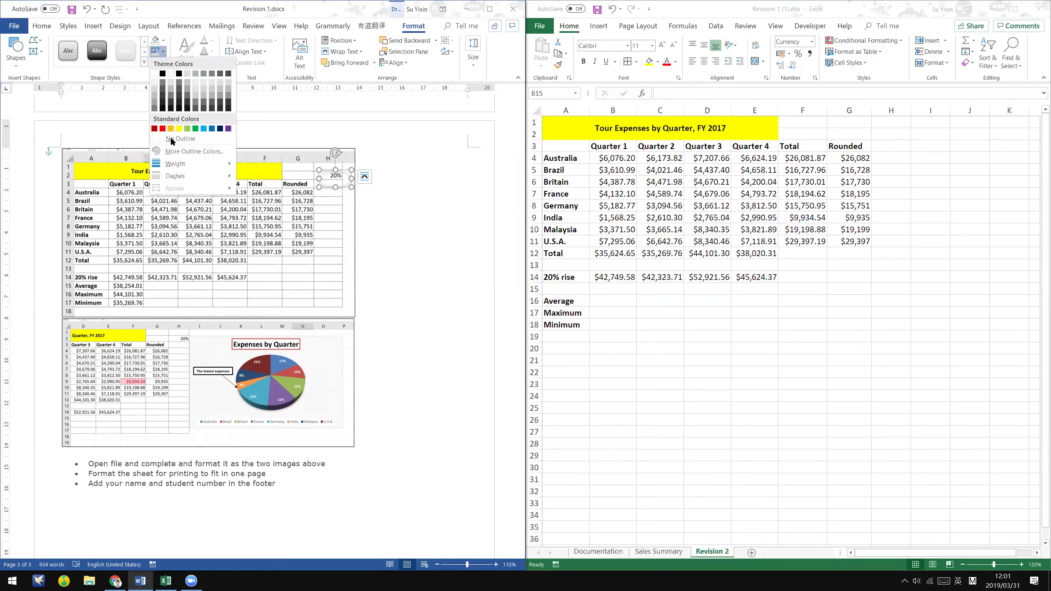
{"action": "left_click", "coordinate": [158, 131]}
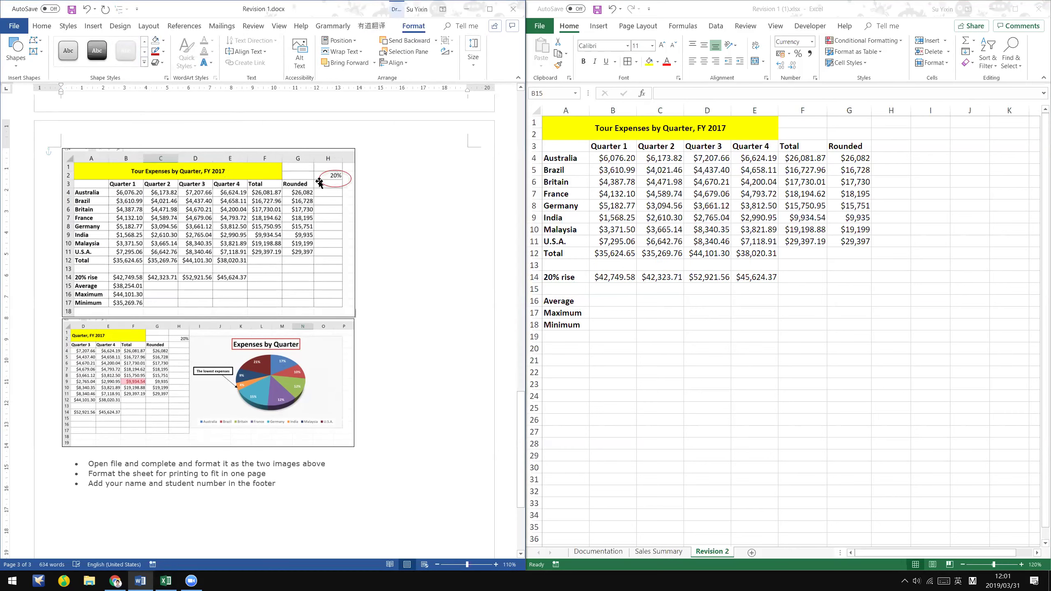
{"action": "left_click_drag", "start_coordinate": [336, 178], "coordinate": [340, 179]}
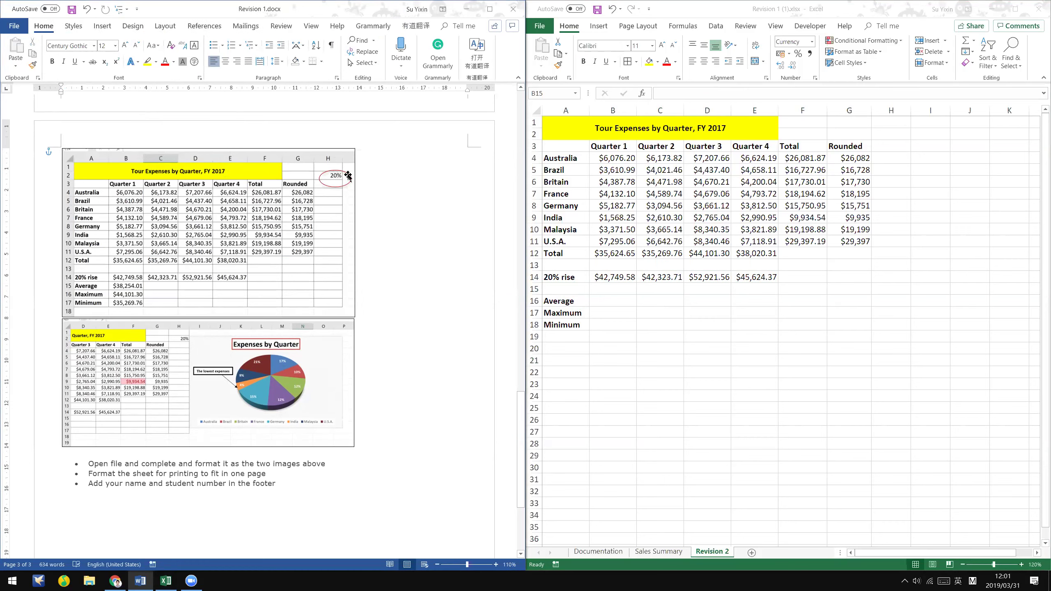
{"action": "left_click", "coordinate": [348, 176]}
{"action": "key", "text": "Escape"}
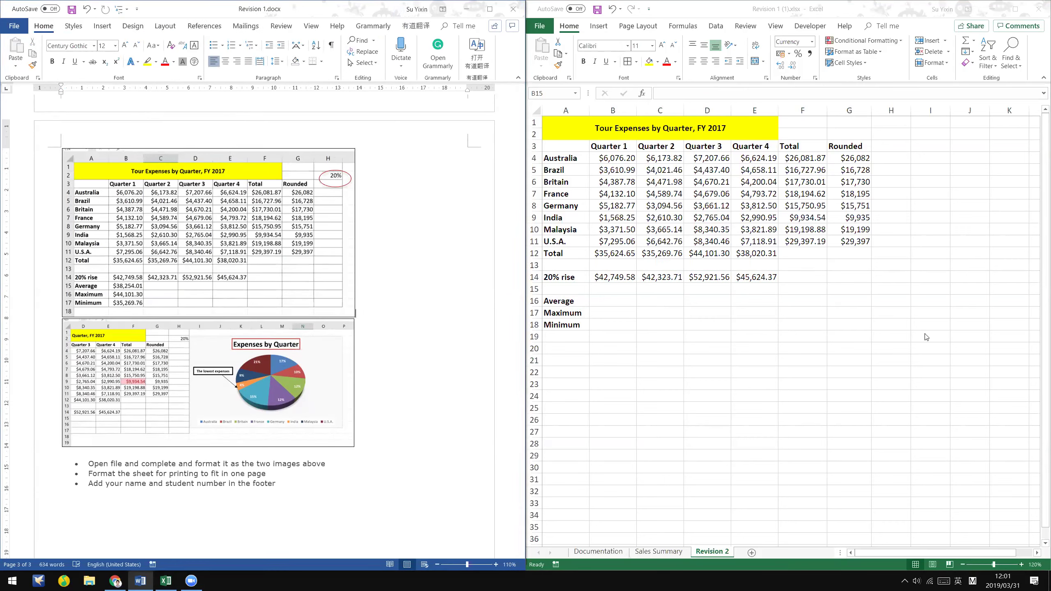
{"action": "left_click", "coordinate": [923, 177]}
- Enter the 20% rate in cell H2
{"action": "left_click", "coordinate": [891, 135]}
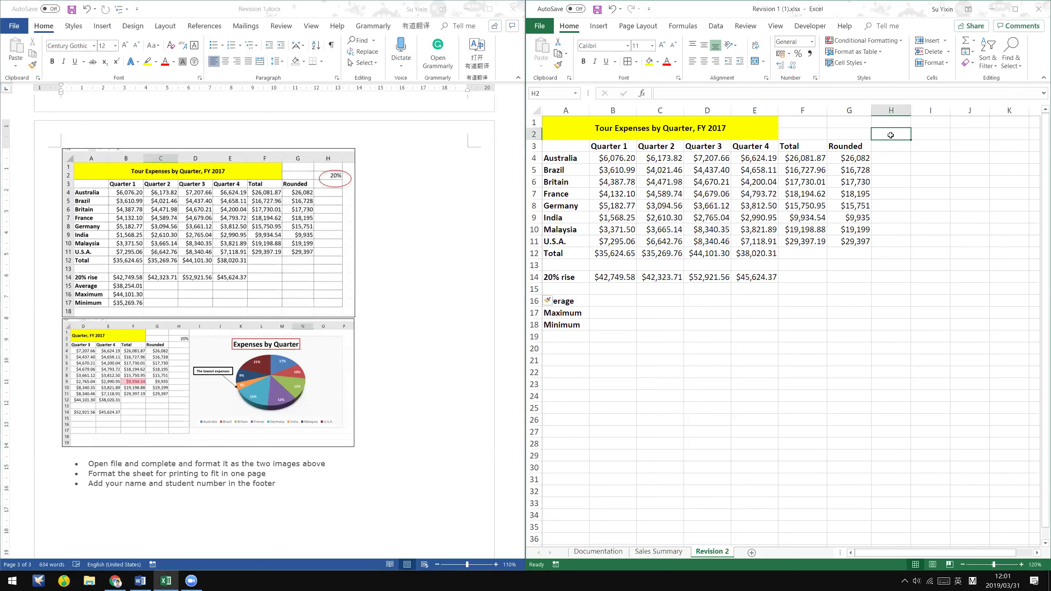
{"action": "type", "text": "20%"}
{"action": "key", "text": "Return"}
{"action": "left_click", "coordinate": [891, 135]}
{"action": "left_click", "coordinate": [597, 290]}
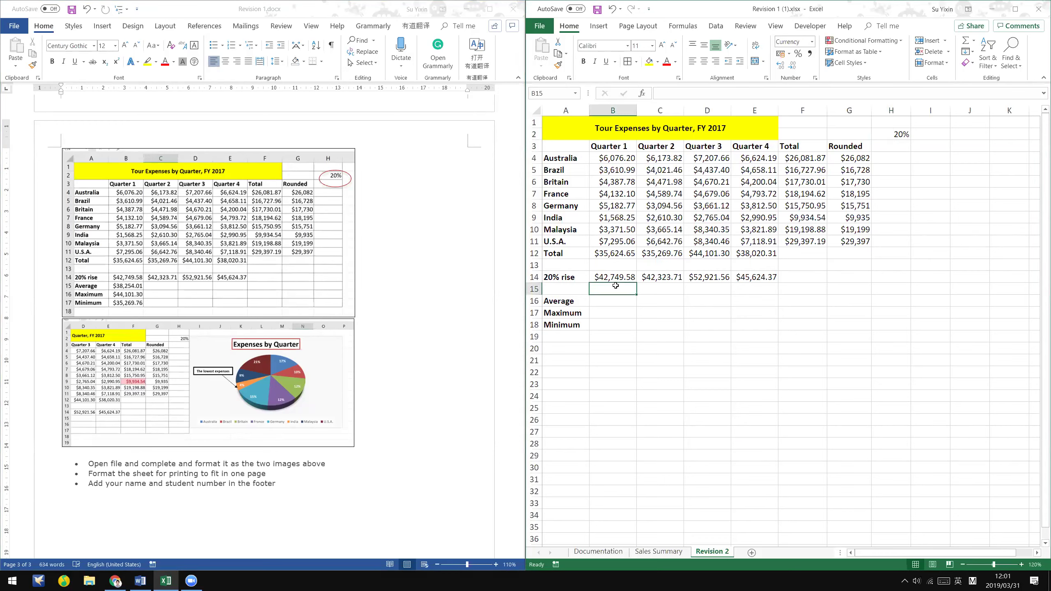
{"action": "left_click", "coordinate": [580, 276]}
{"action": "left_click", "coordinate": [892, 135]}
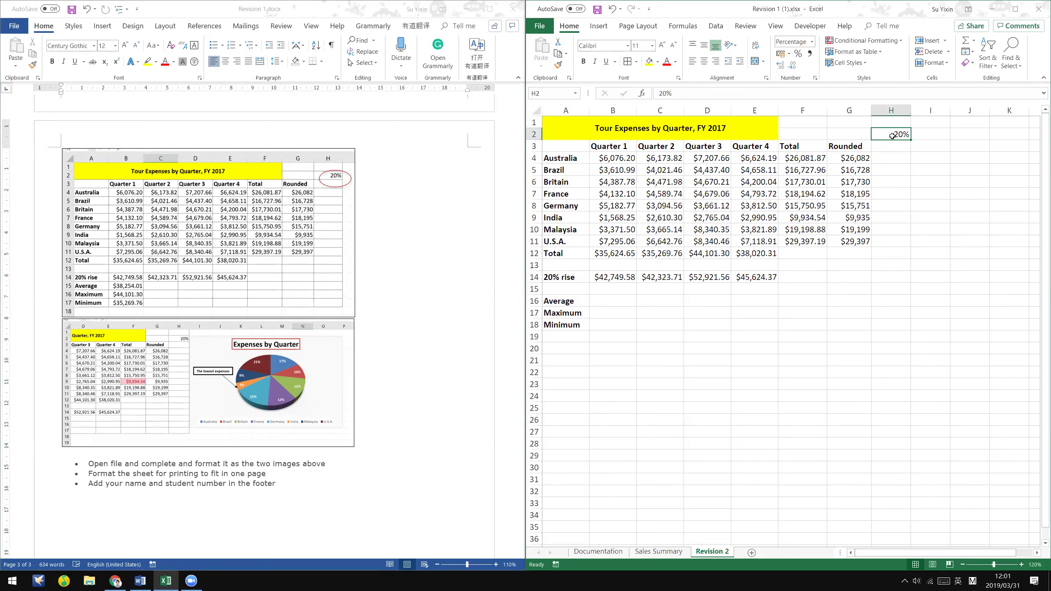
- Enter =B12*(1+H2) in B15 for the Quarter 1 rise
{"action": "left_click", "coordinate": [620, 287]}
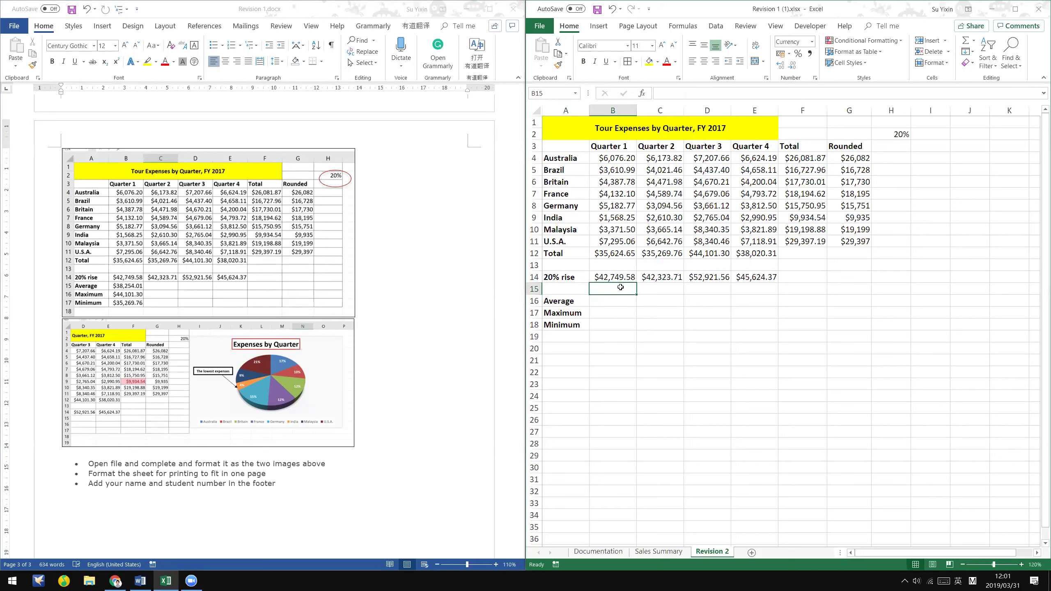
{"action": "type", "text": "="}
{"action": "left_click", "coordinate": [626, 251]}
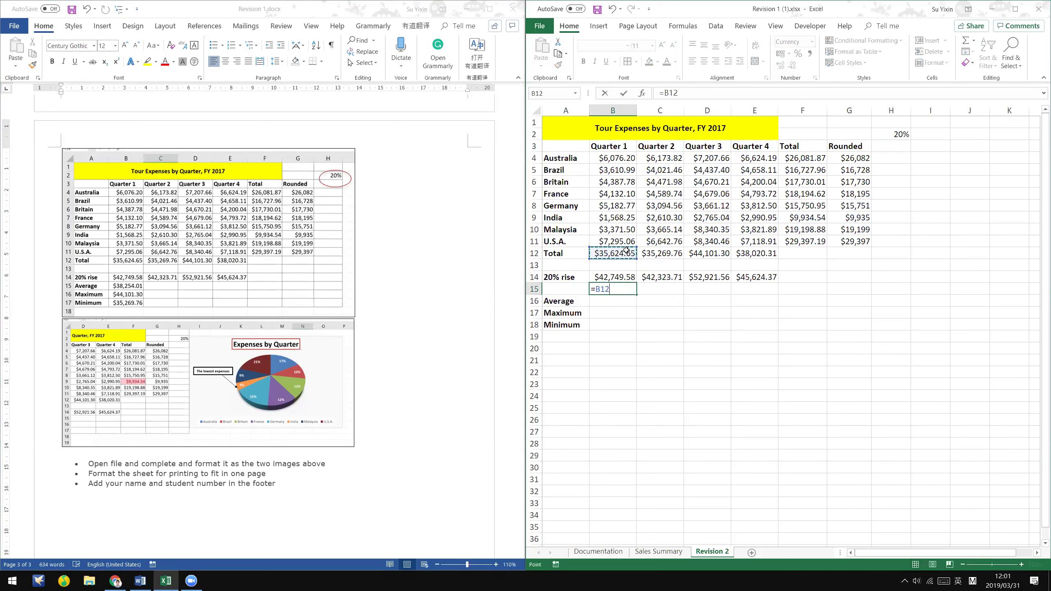
{"action": "type", "text": "*(1+"}
{"action": "left_click", "coordinate": [904, 134]}
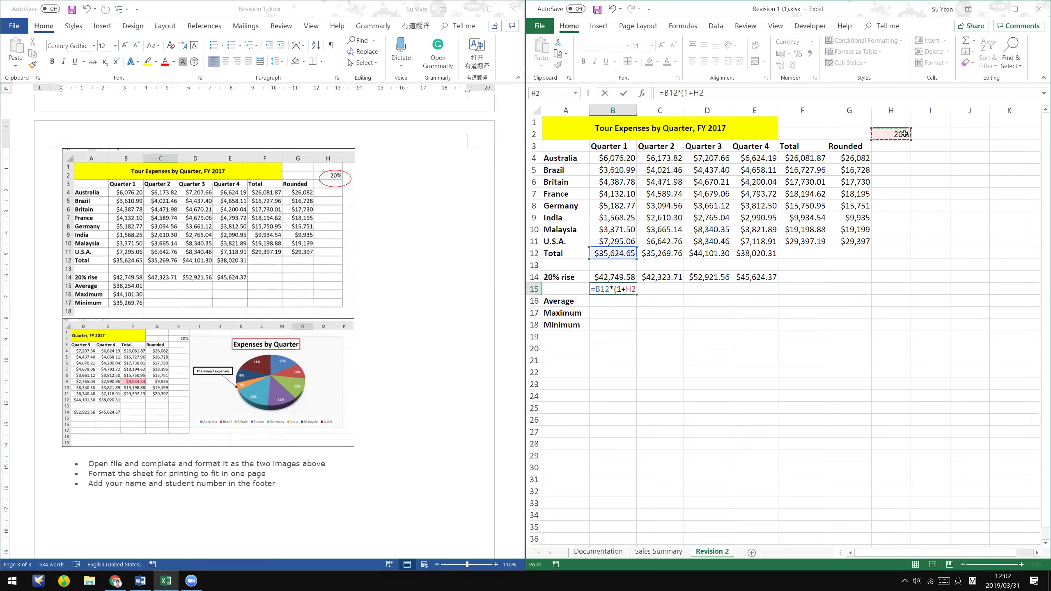
{"action": "type", "text": ")"}
{"action": "key", "text": "Return"}
{"action": "key", "text": "Up"}
{"action": "key", "text": "Up"}
{"action": "key", "text": "Down"}
{"action": "key", "text": "Up"}
{"action": "left_click", "coordinate": [618, 296]}
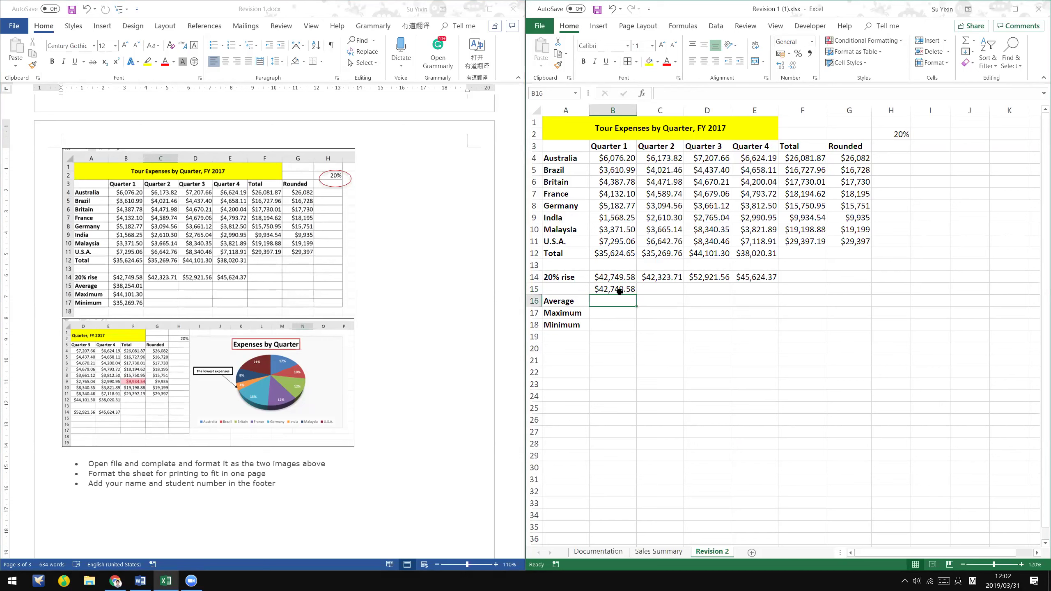
{"action": "left_click", "coordinate": [892, 133]}
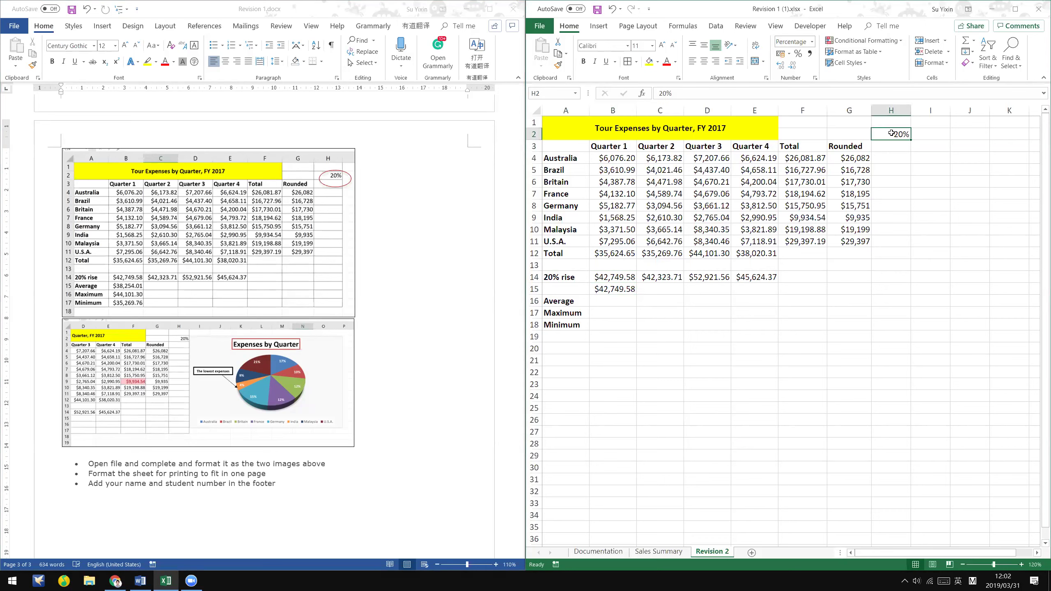
{"action": "left_click", "coordinate": [627, 277]}
{"action": "left_click", "coordinate": [622, 291]}
- Fill the B15 formula across to E15 and inspect E15's shifted references
{"action": "left_click_drag", "start_coordinate": [635, 293], "coordinate": [774, 290]}
{"action": "left_click", "coordinate": [768, 290]}
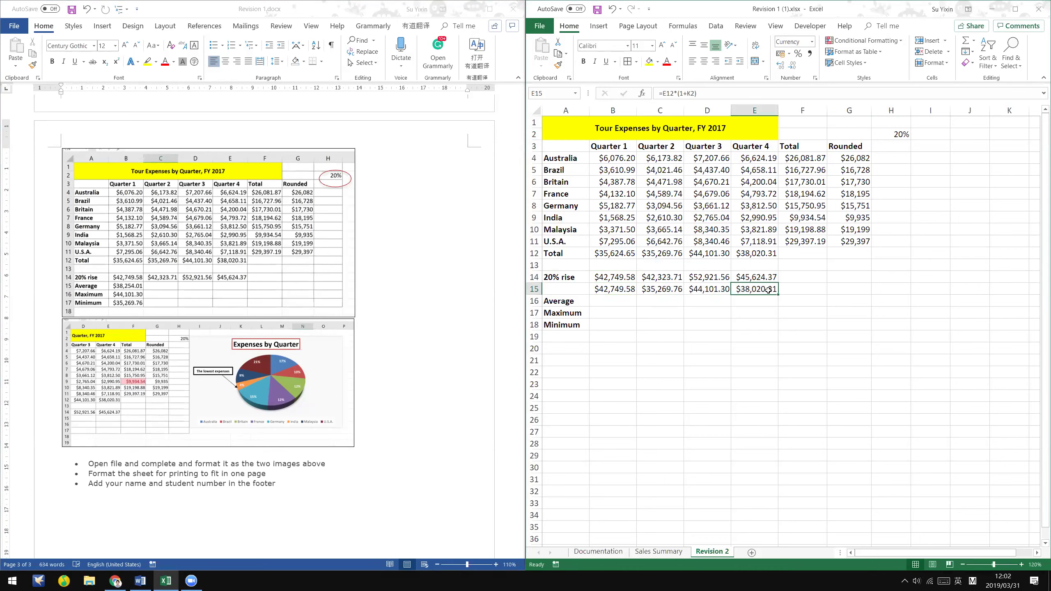
{"action": "double_click", "coordinate": [768, 291]}
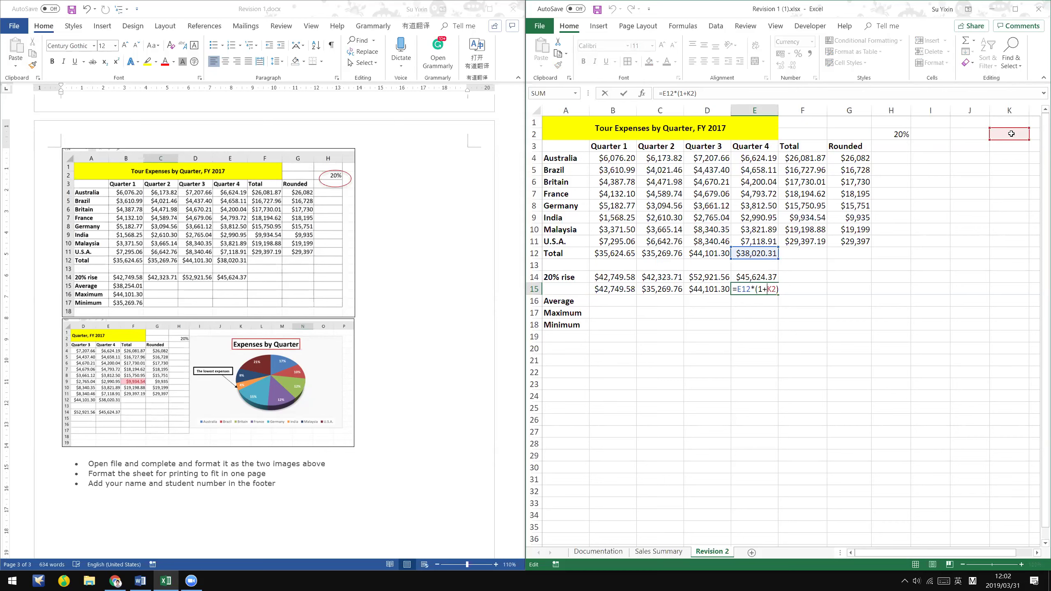
{"action": "key", "text": "Return"}
- Lock the rate as $H$2 in B15's formula and refill it across to E15
{"action": "left_click", "coordinate": [630, 289]}
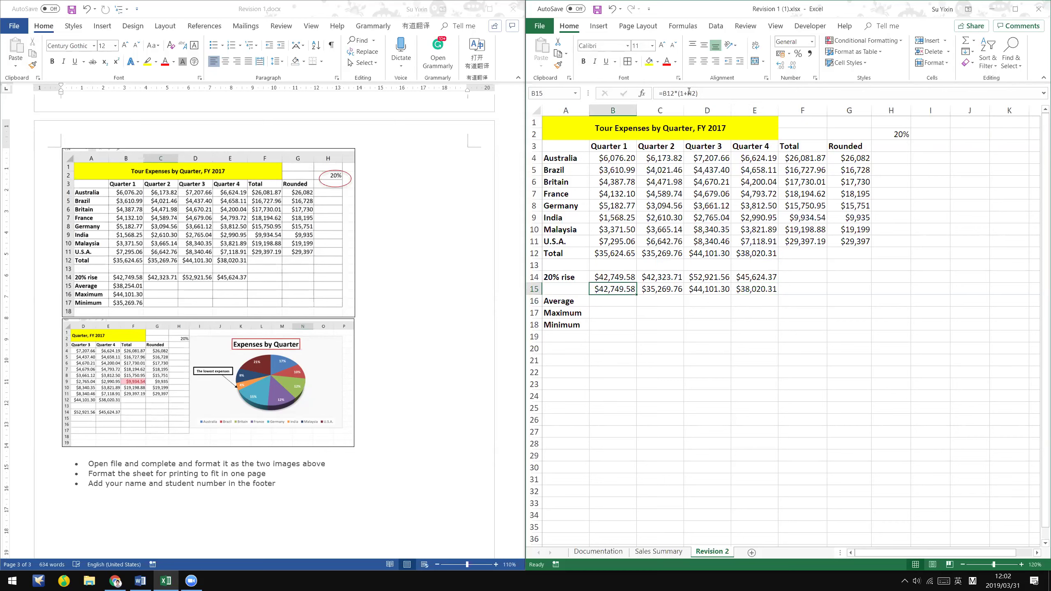
{"action": "left_click", "coordinate": [689, 93]}
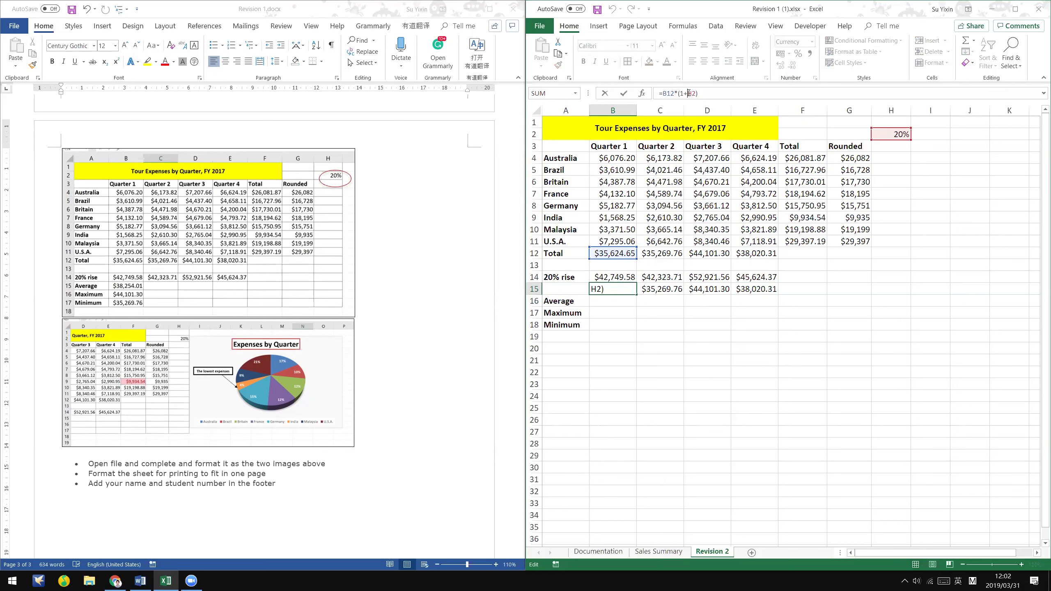
{"action": "type", "text": "$H$"}
{"action": "key", "text": "ctrl+Return"}
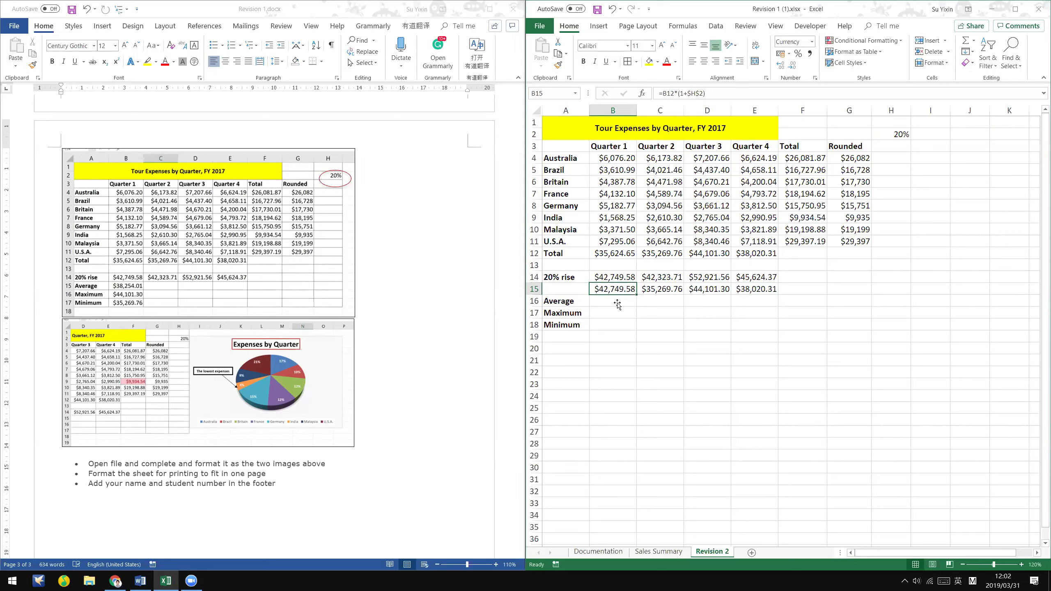
{"action": "double_click", "coordinate": [628, 291]}
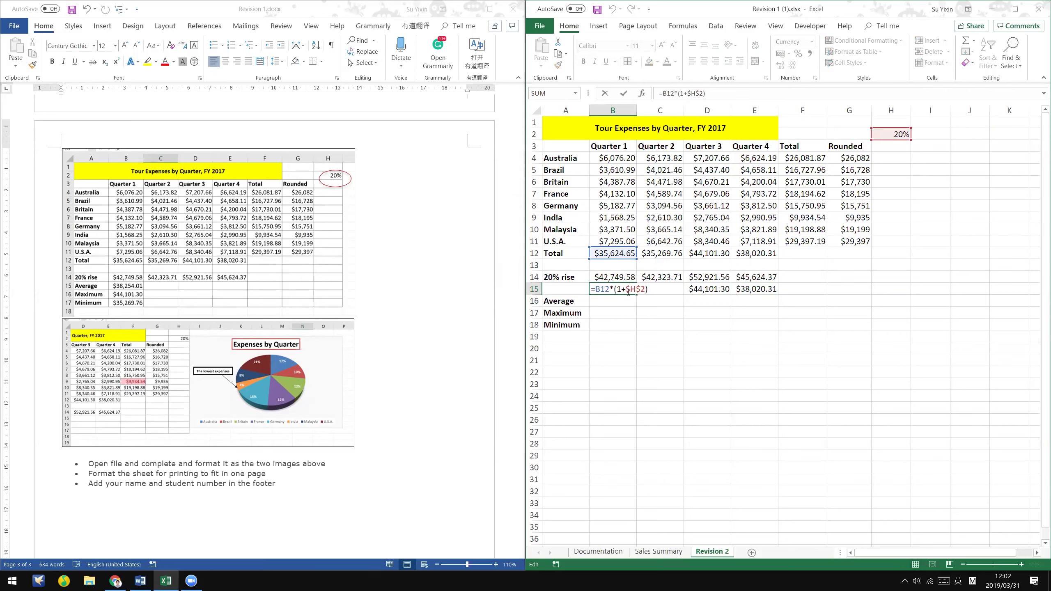
{"action": "key", "text": "Return"}
{"action": "left_click", "coordinate": [628, 291]}
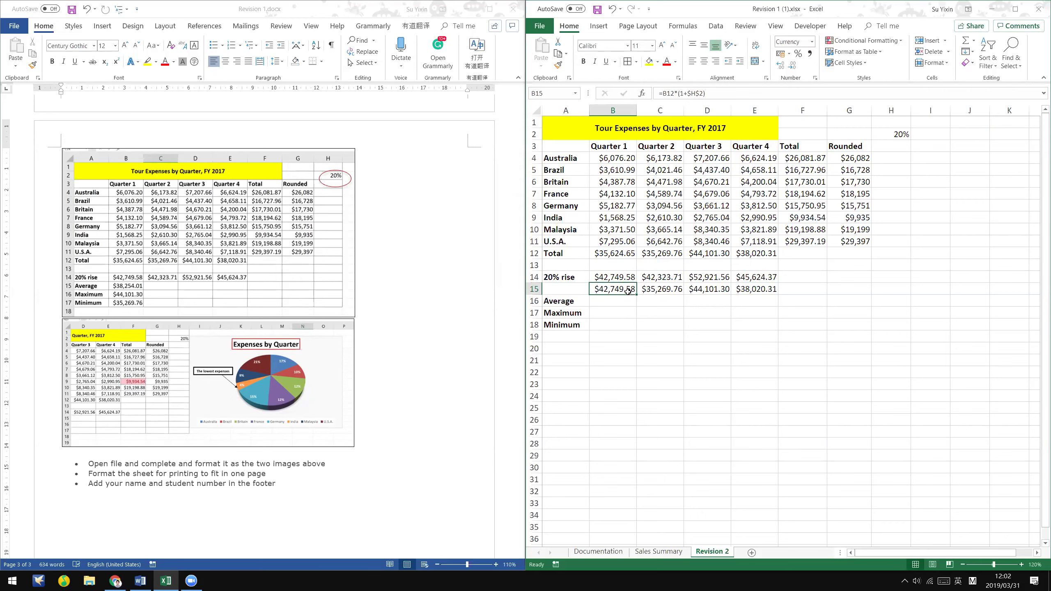
{"action": "left_click_drag", "start_coordinate": [637, 294], "coordinate": [761, 294]}
{"action": "left_click", "coordinate": [757, 290]}
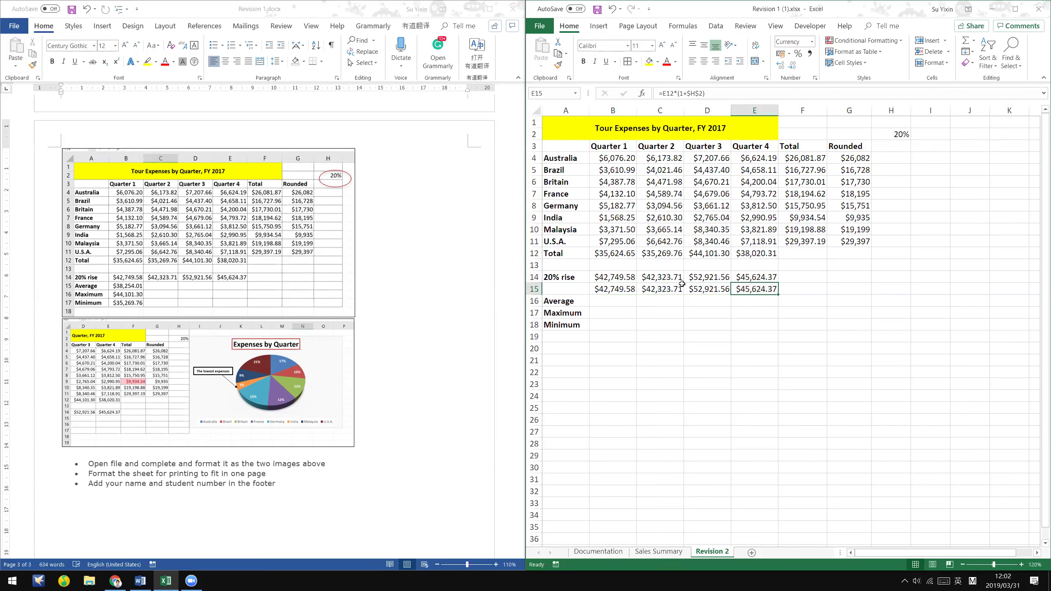
- Check the row 15 formulas and results from C15 to E15
{"action": "left_click", "coordinate": [667, 291]}
{"action": "double_click", "coordinate": [660, 291]}
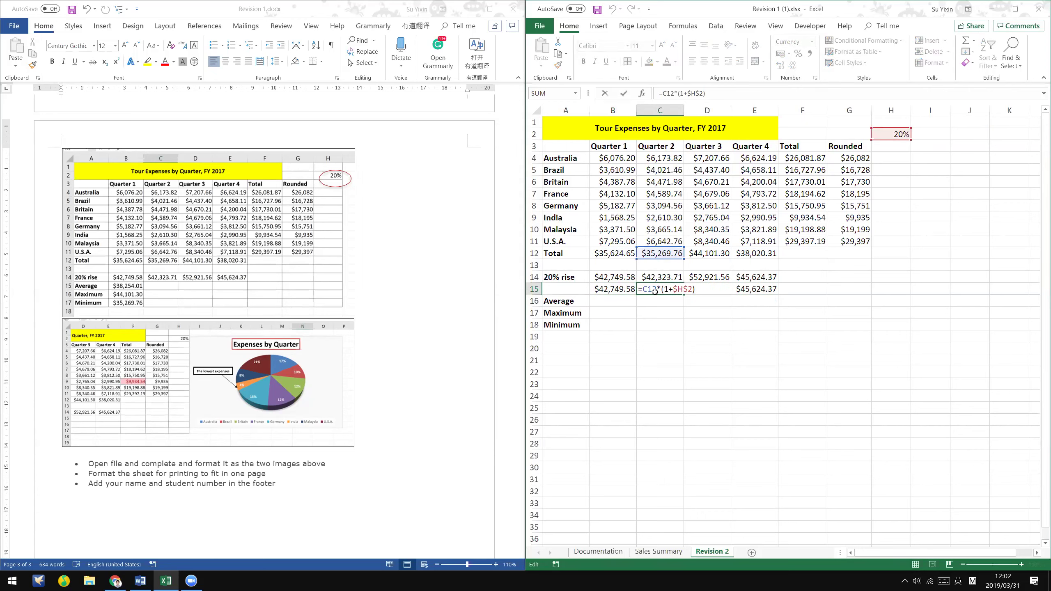
{"action": "key", "text": "Escape"}
{"action": "key", "text": "Right"}
{"action": "key", "text": "Right"}
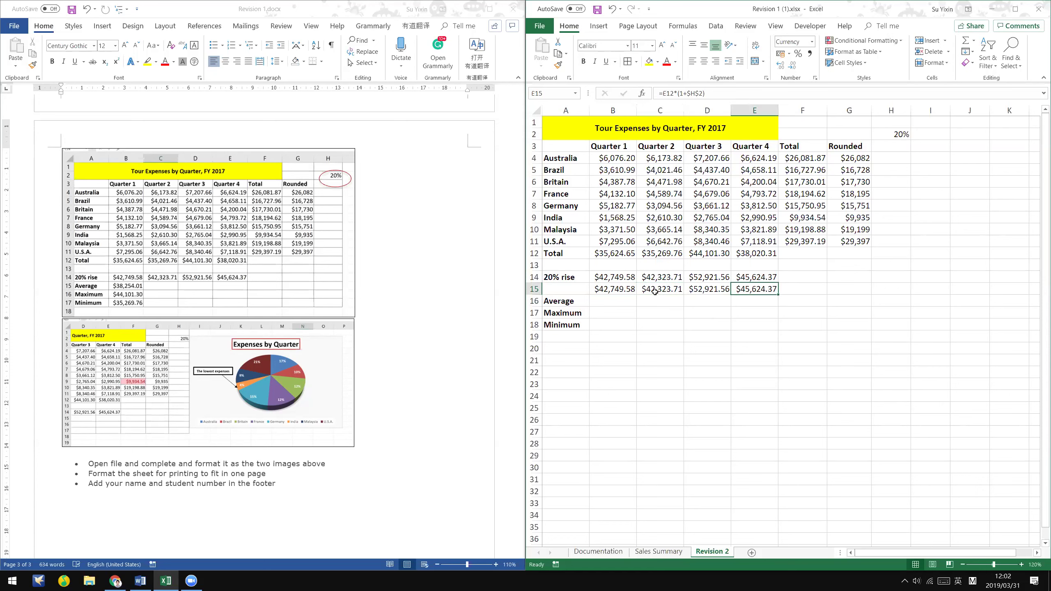
{"action": "key", "text": "Left"}
{"action": "key", "text": "Left"}
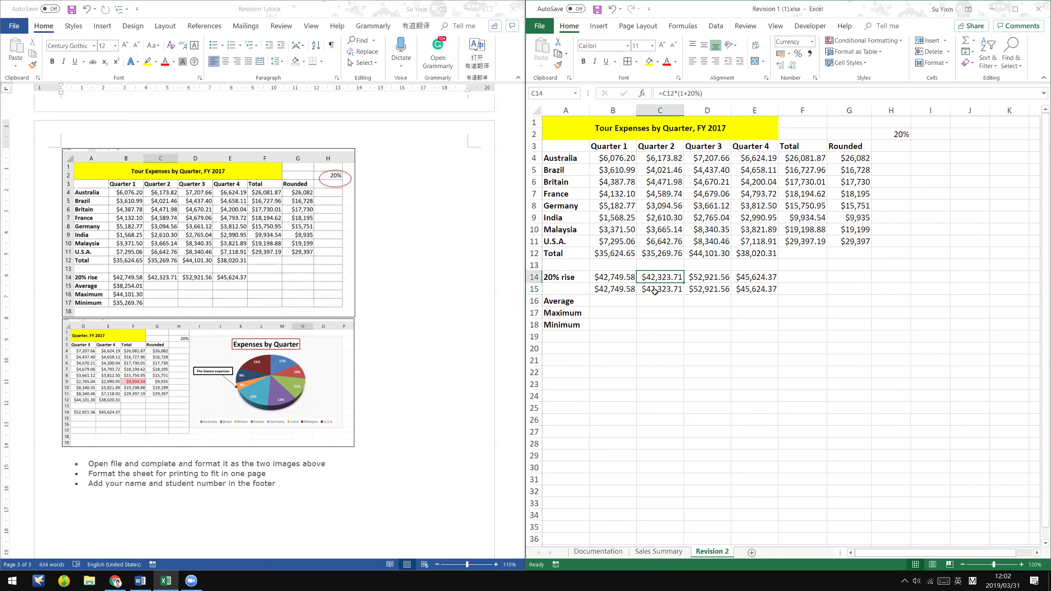
{"action": "key", "text": "Right"}
{"action": "key", "text": "Right"}
{"action": "key", "text": "Right"}
{"action": "left_click", "coordinate": [655, 290]}
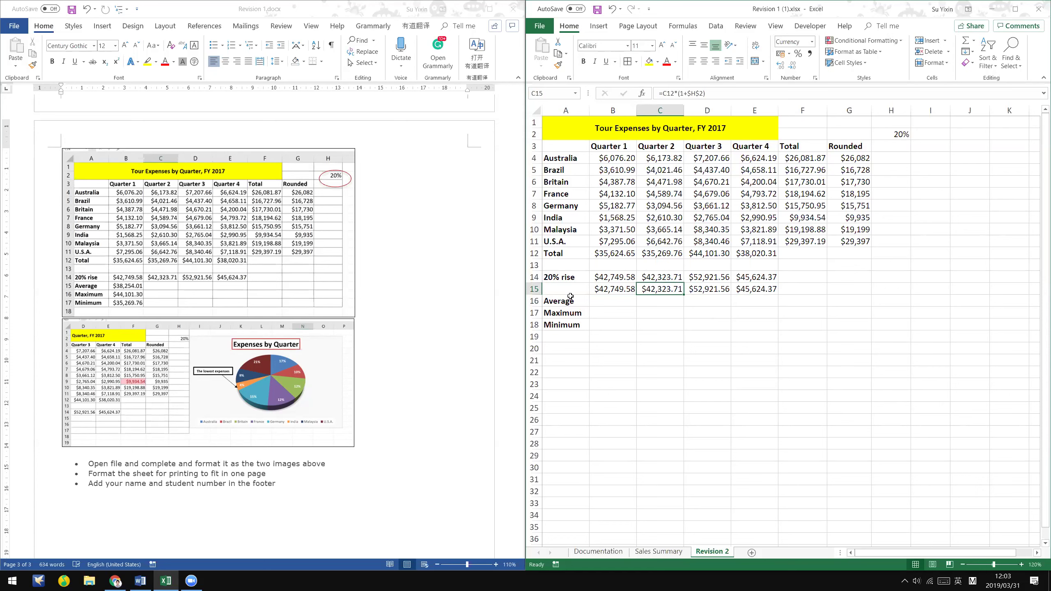
{"action": "left_click", "coordinate": [533, 289]}
{"action": "left_click", "coordinate": [741, 327]}
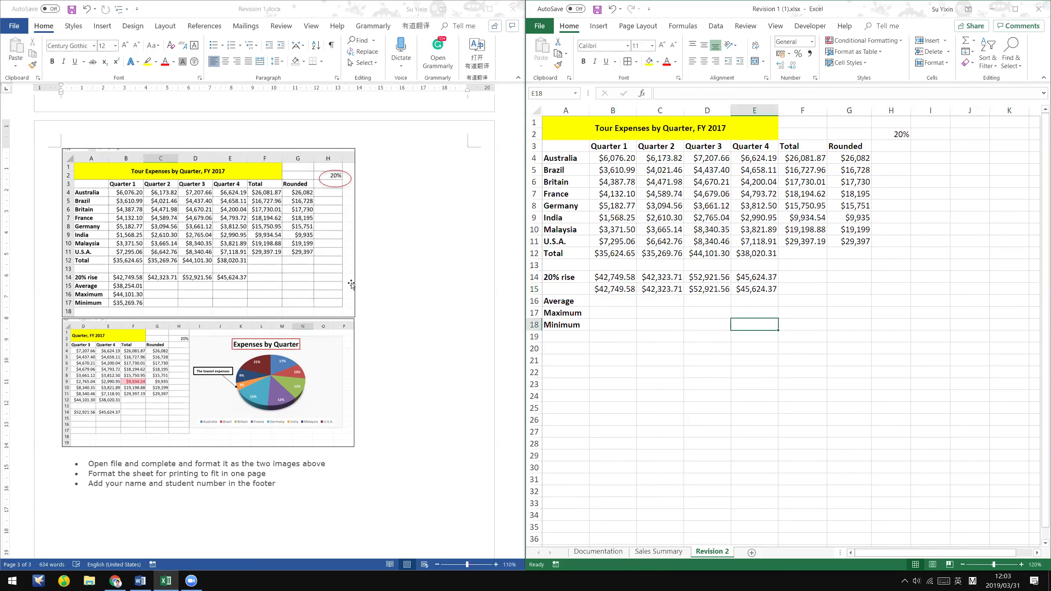
{"action": "left_click", "coordinate": [417, 293]}
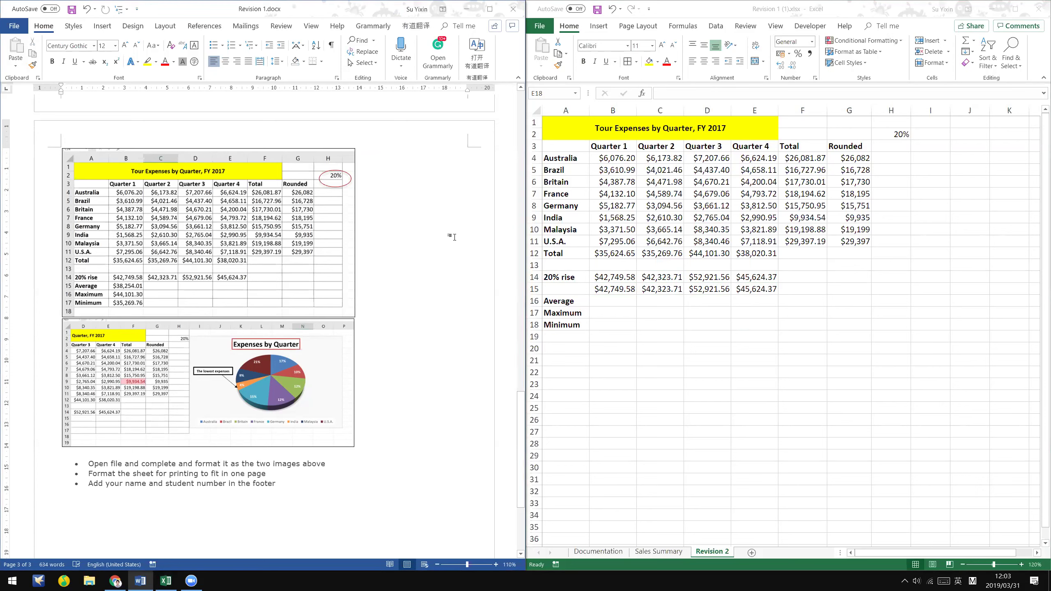
- Delete the old 20% rise cells B14:E14, shifting the cells below up
{"action": "left_click", "coordinate": [531, 289]}
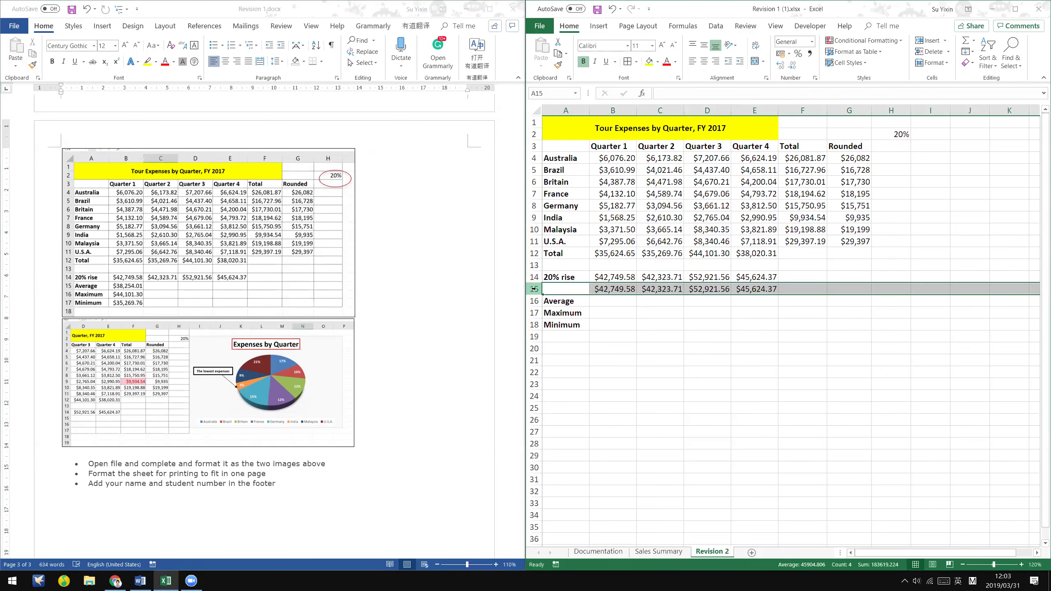
{"action": "left_click", "coordinate": [620, 274]}
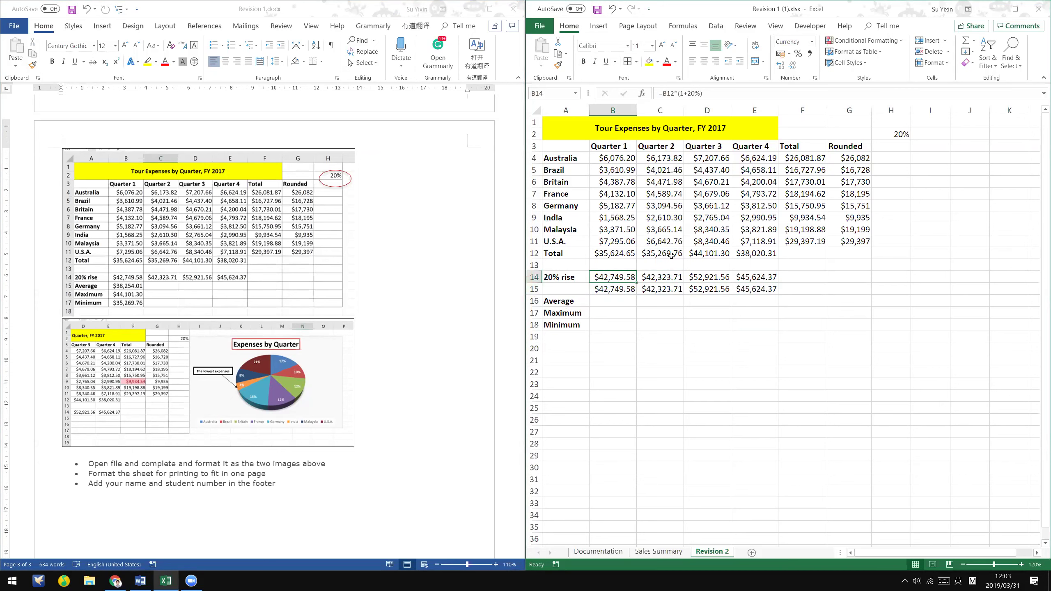
{"action": "left_click_drag", "start_coordinate": [619, 279], "coordinate": [767, 275]}
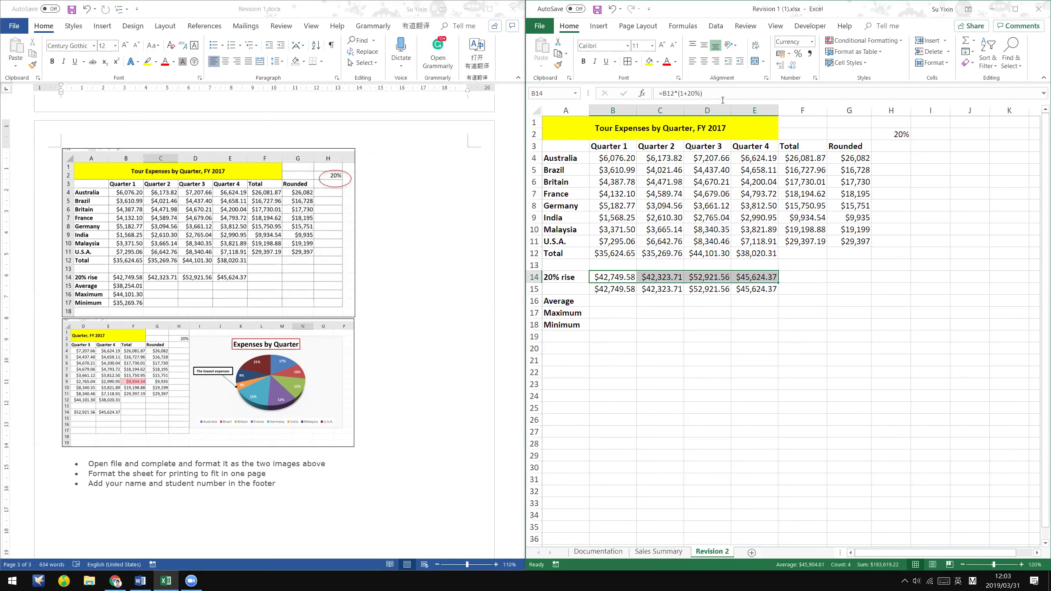
{"action": "left_click_drag", "start_coordinate": [600, 279], "coordinate": [761, 274]}
{"action": "left_click_drag", "start_coordinate": [602, 276], "coordinate": [748, 277]}
{"action": "right_click", "coordinate": [748, 278]}
{"action": "left_click", "coordinate": [801, 378]}
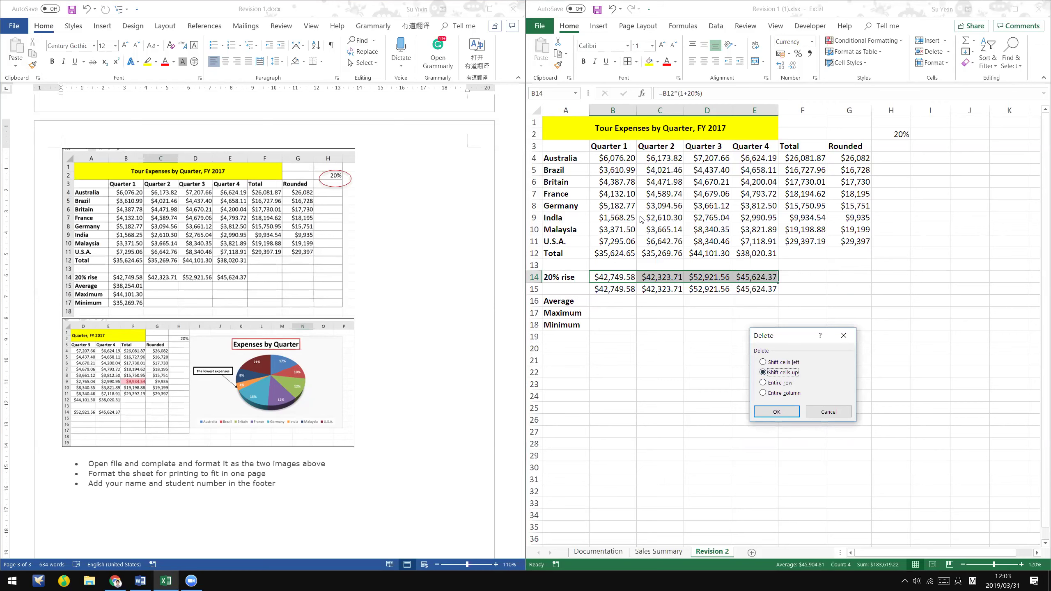
{"action": "left_click", "coordinate": [794, 411]}
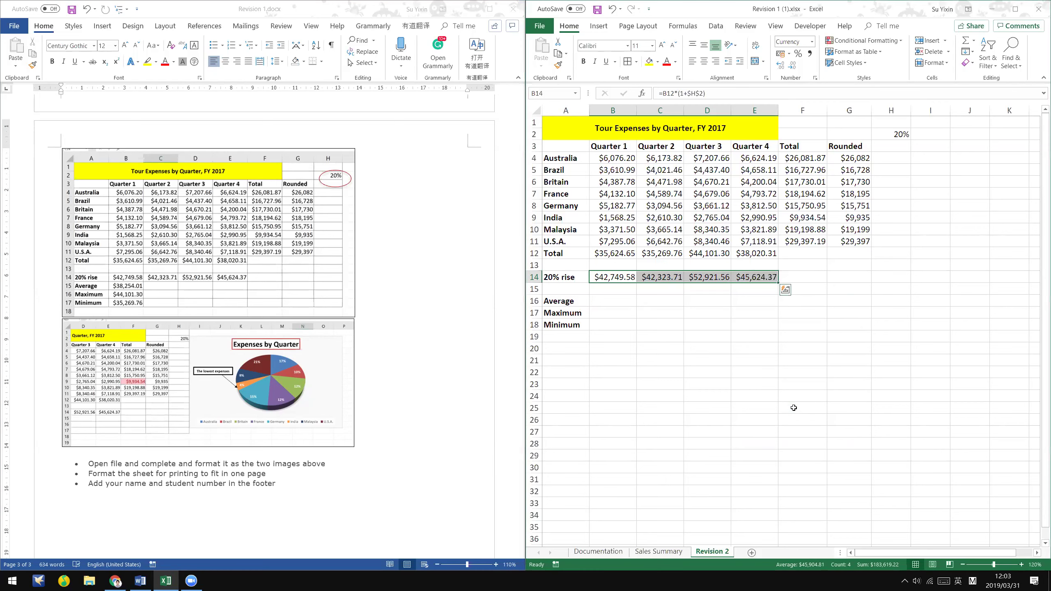
- Delete the now-empty row 15 so Average sits directly under the 20% rise row
{"action": "left_click", "coordinate": [534, 289]}
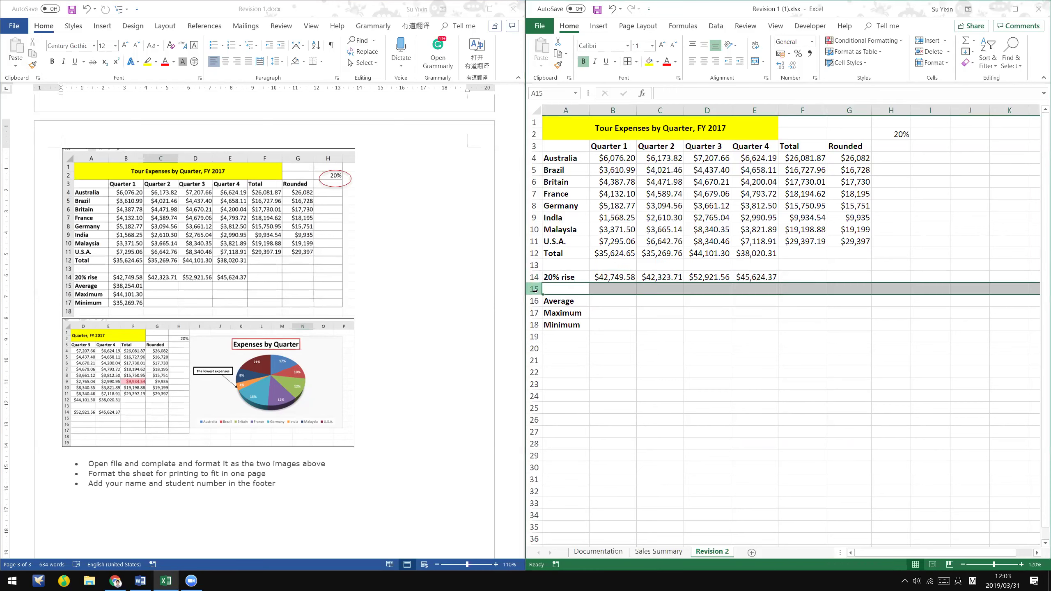
{"action": "left_click", "coordinate": [605, 278]}
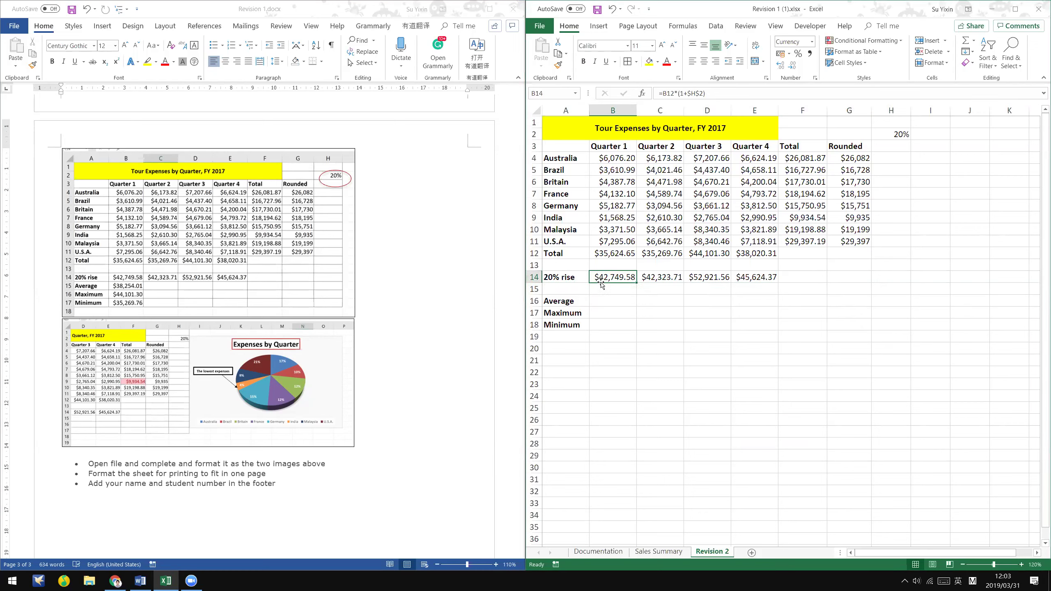
{"action": "left_click", "coordinate": [535, 290]}
{"action": "right_click", "coordinate": [536, 291]}
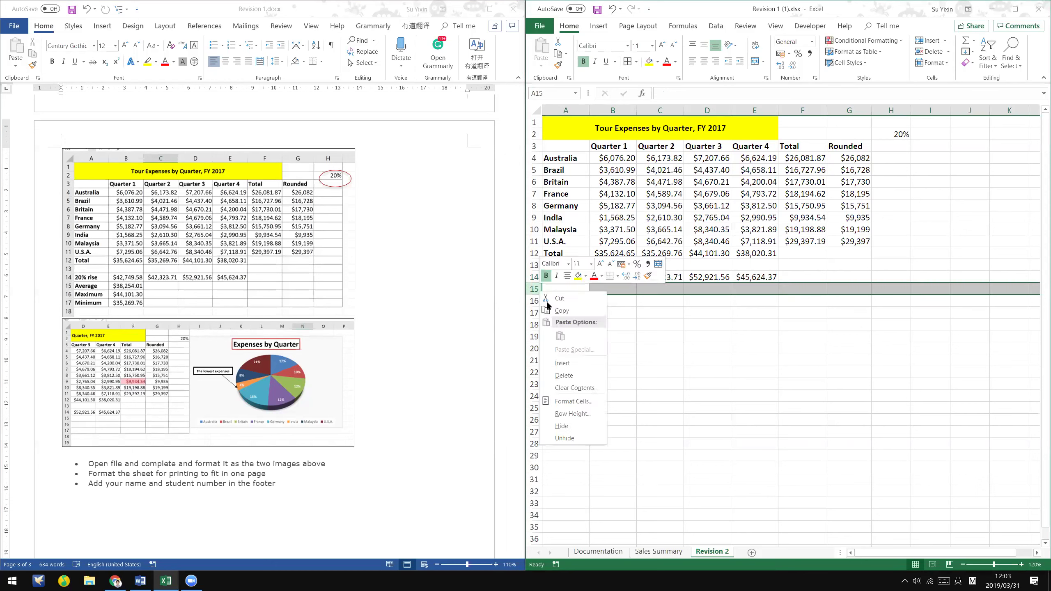
{"action": "left_click", "coordinate": [582, 375]}
{"action": "left_click", "coordinate": [630, 372]}
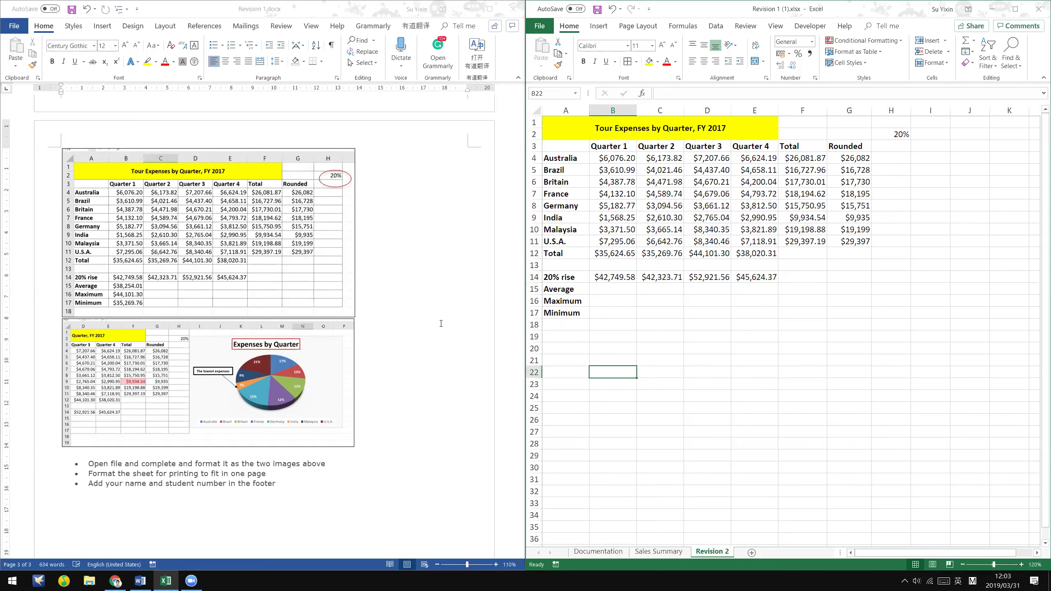
{"action": "left_click", "coordinate": [441, 342]}
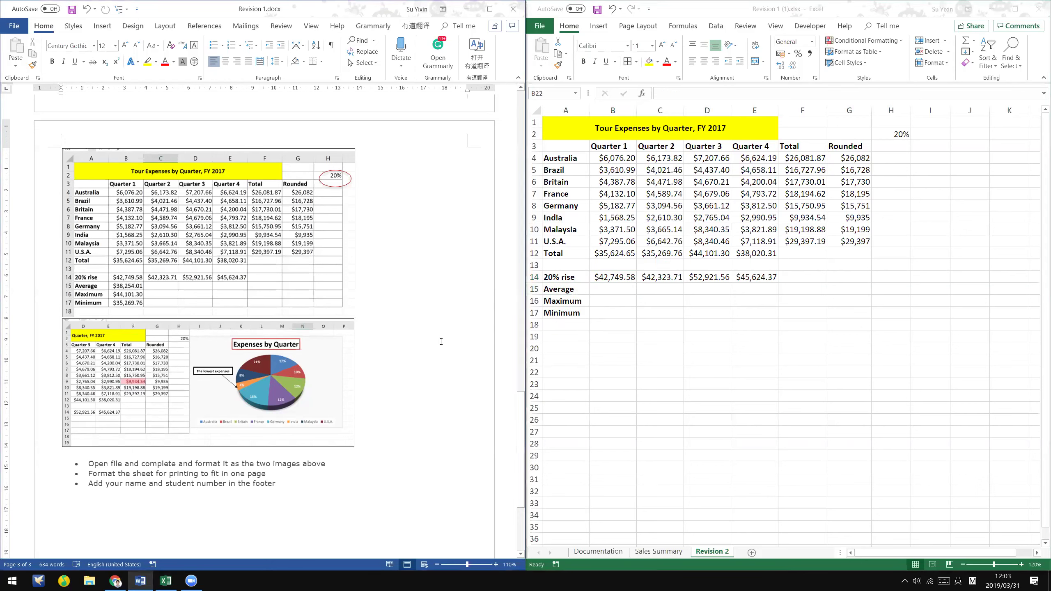
{"action": "key", "text": "alt+Tab"}
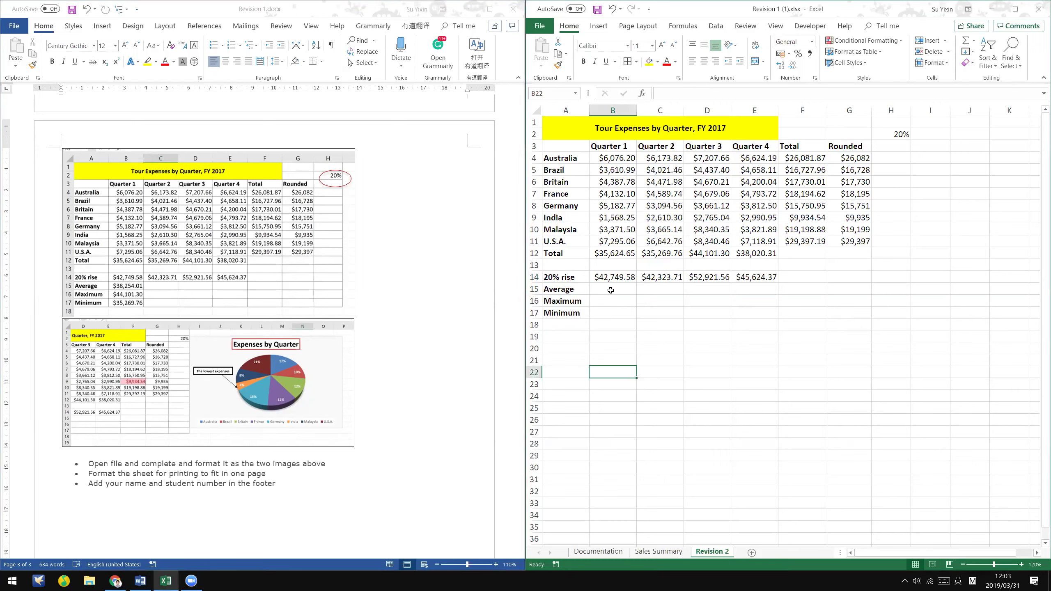
- Enter an AVERAGE formula in B15, initially over B14:E14
{"action": "left_click", "coordinate": [611, 290]}
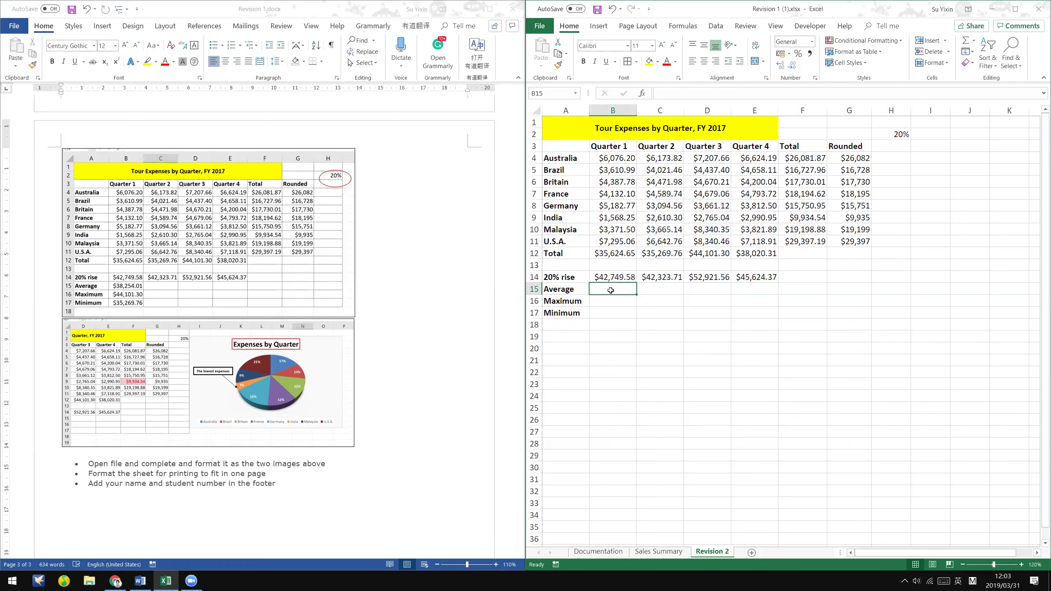
{"action": "type", "text": "="}
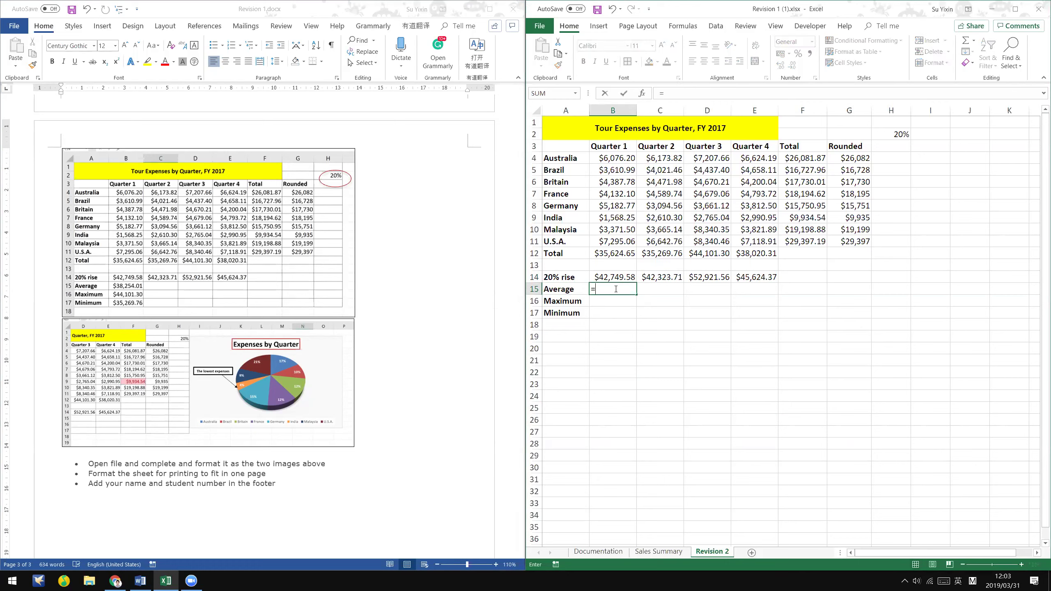
{"action": "type", "text": "average"}
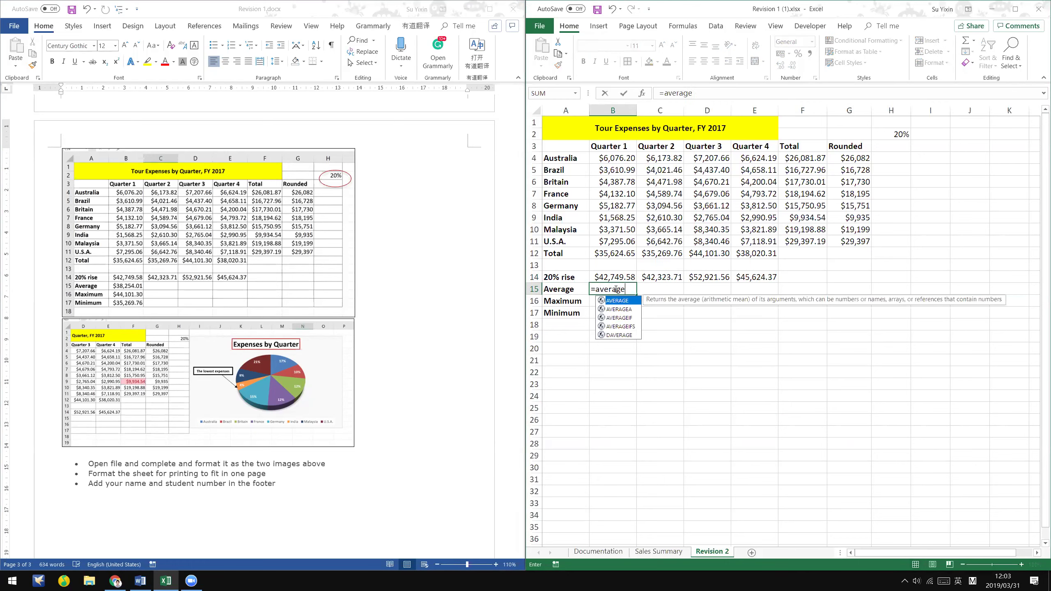
{"action": "type", "text": "("}
{"action": "left_click_drag", "start_coordinate": [617, 277], "coordinate": [769, 278]}
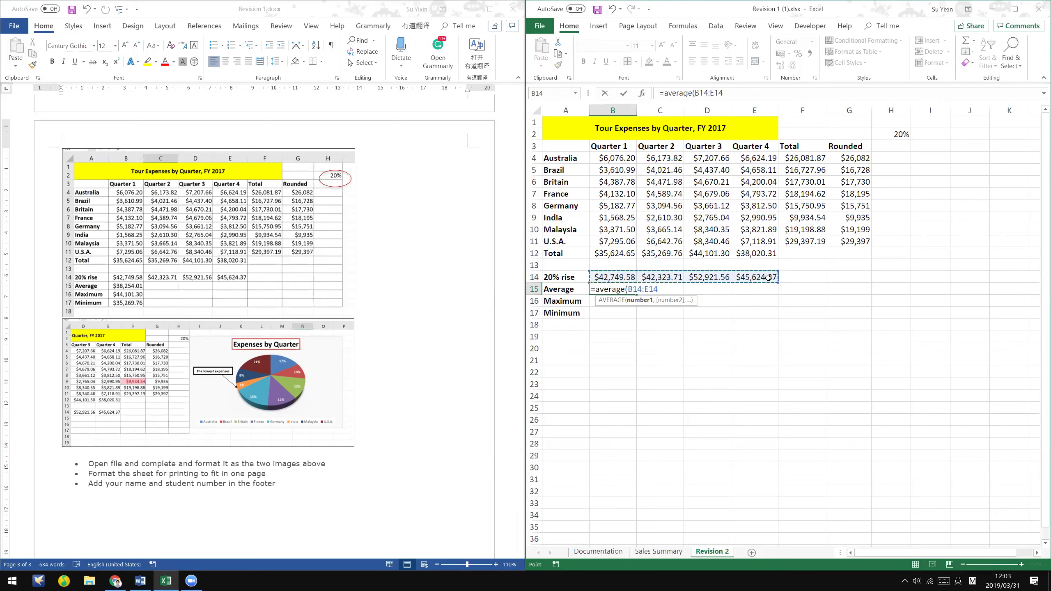
{"action": "key", "text": "Return"}
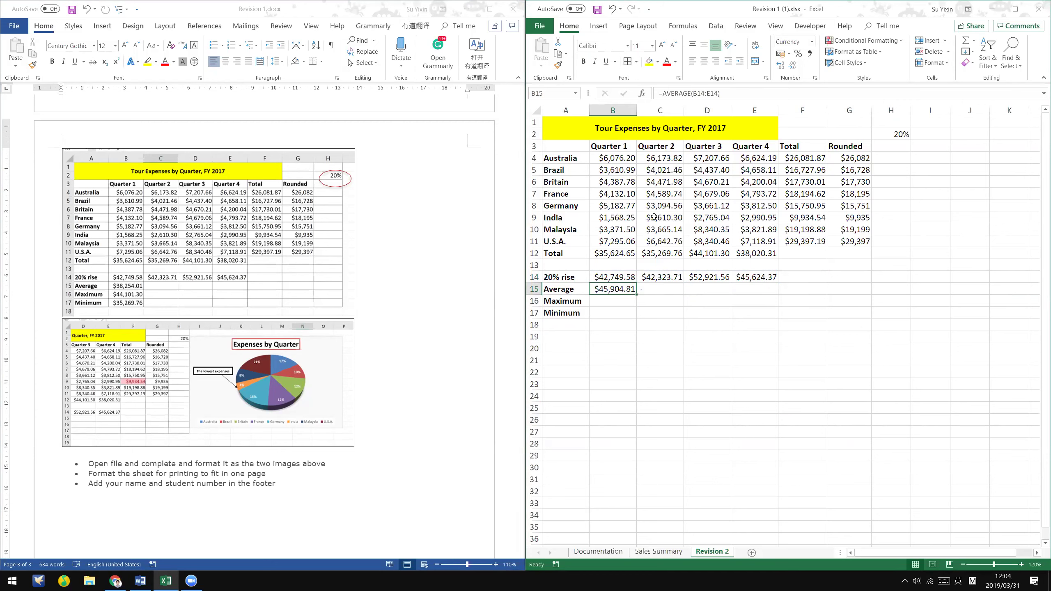
- Correct B15 to =AVERAGE(B12:E12), giving $38,254.01
{"action": "left_click", "coordinate": [698, 93]}
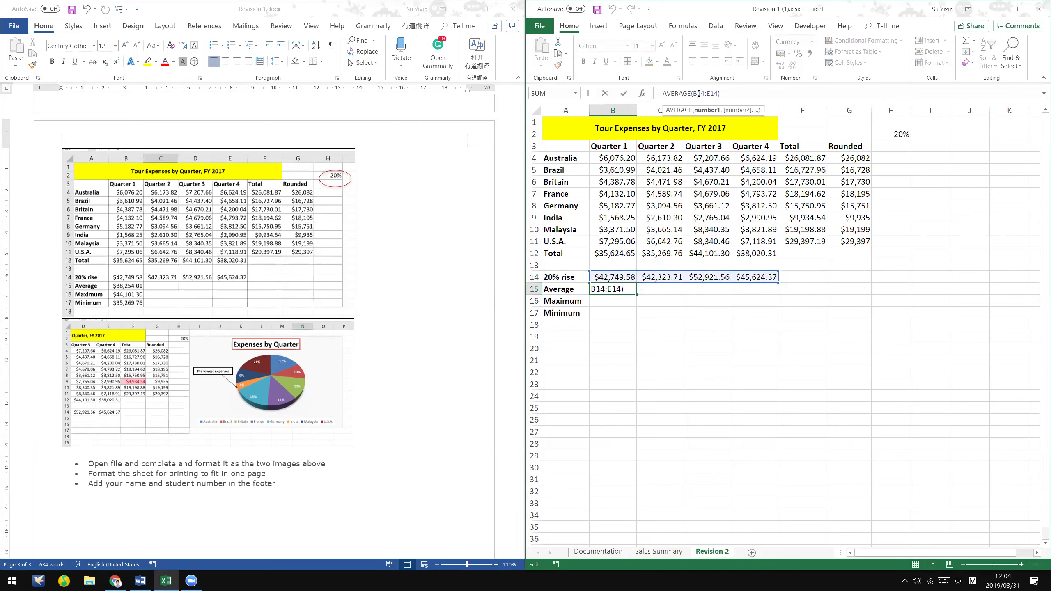
{"action": "key", "text": "BackSpace"}
{"action": "key", "text": "BackSpace"}
{"action": "key", "text": "BackSpace"}
{"action": "key", "text": "BackSpace"}
{"action": "key", "text": "BackSpace"}
{"action": "key", "text": "BackSpace"}
{"action": "key", "text": "BackSpace"}
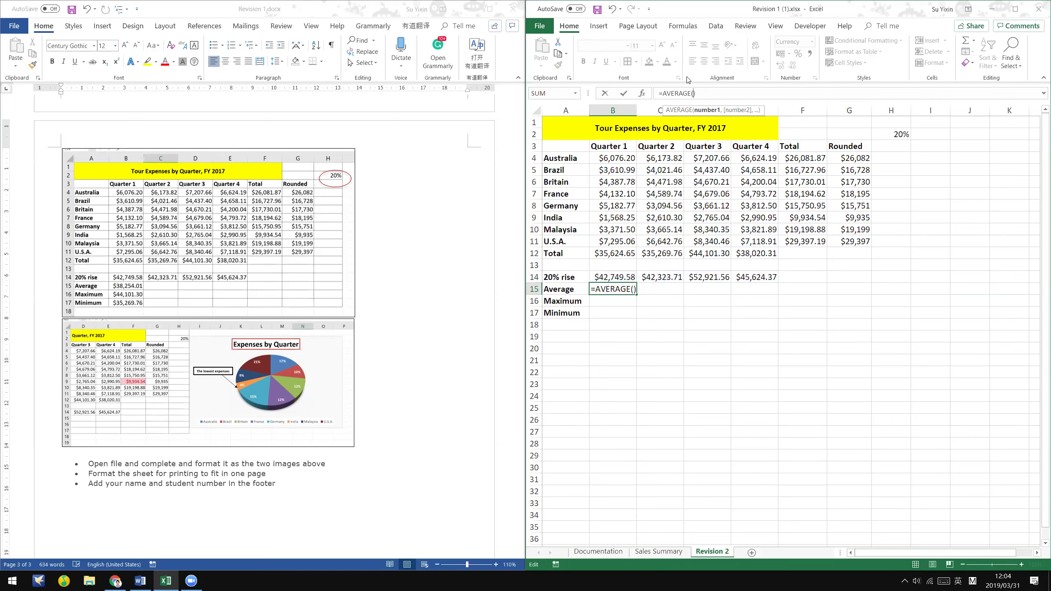
{"action": "left_click_drag", "start_coordinate": [612, 254], "coordinate": [745, 248]}
{"action": "key", "text": "ctrl+Return"}
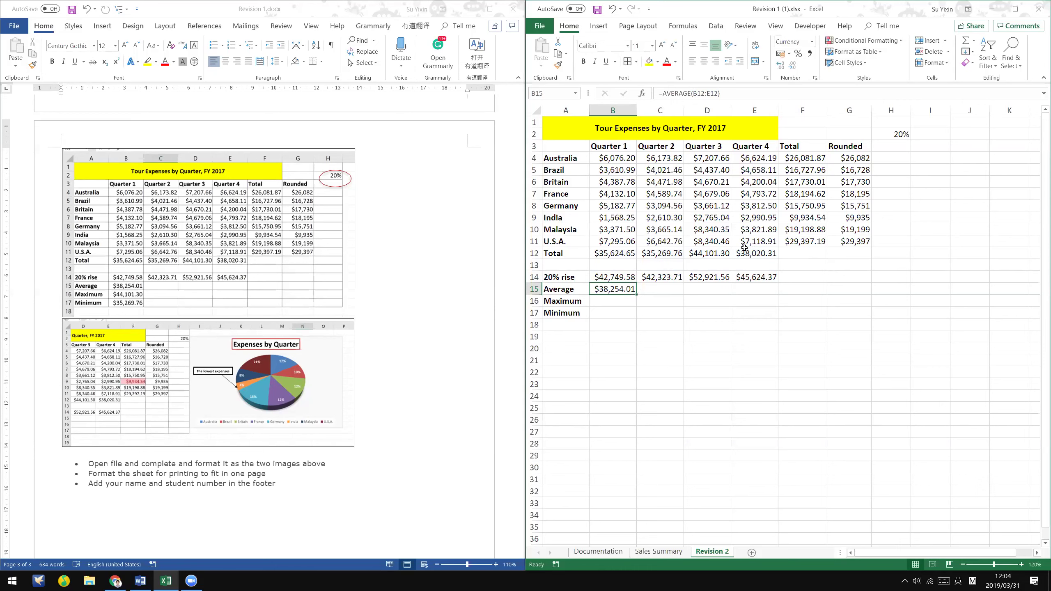
{"action": "left_click_drag", "start_coordinate": [577, 317], "coordinate": [567, 314]}
{"action": "key", "text": "Down"}
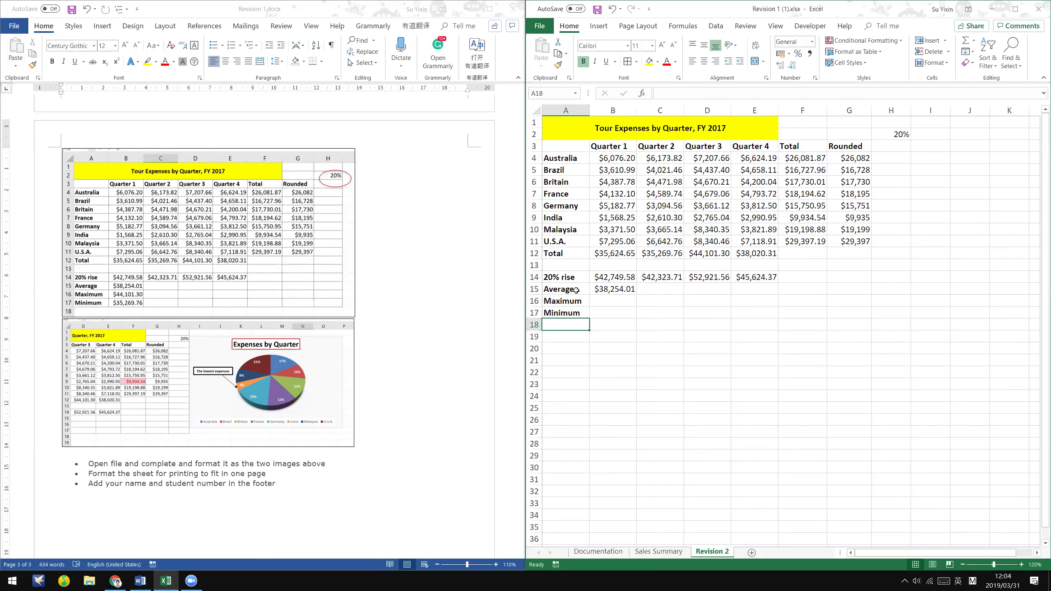
{"action": "left_click", "coordinate": [621, 291]}
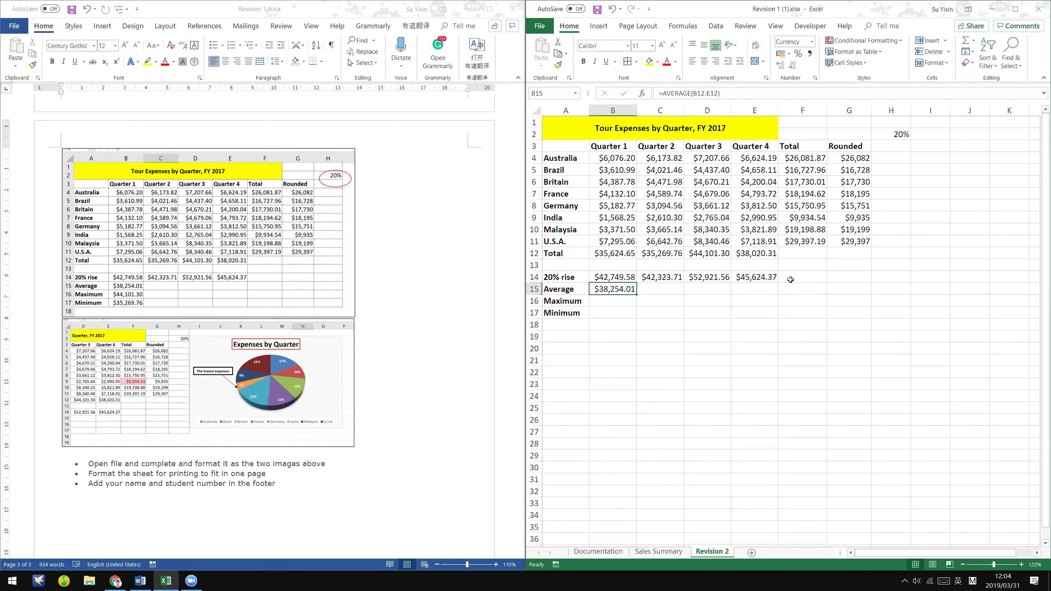
{"action": "left_click", "coordinate": [764, 300]}
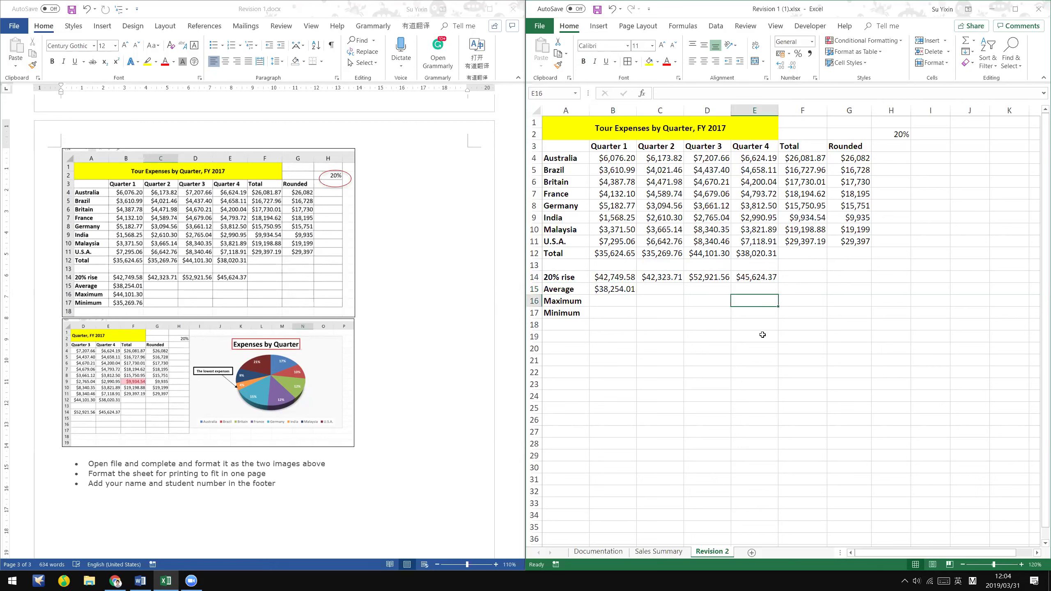
{"action": "left_click", "coordinate": [619, 297]}
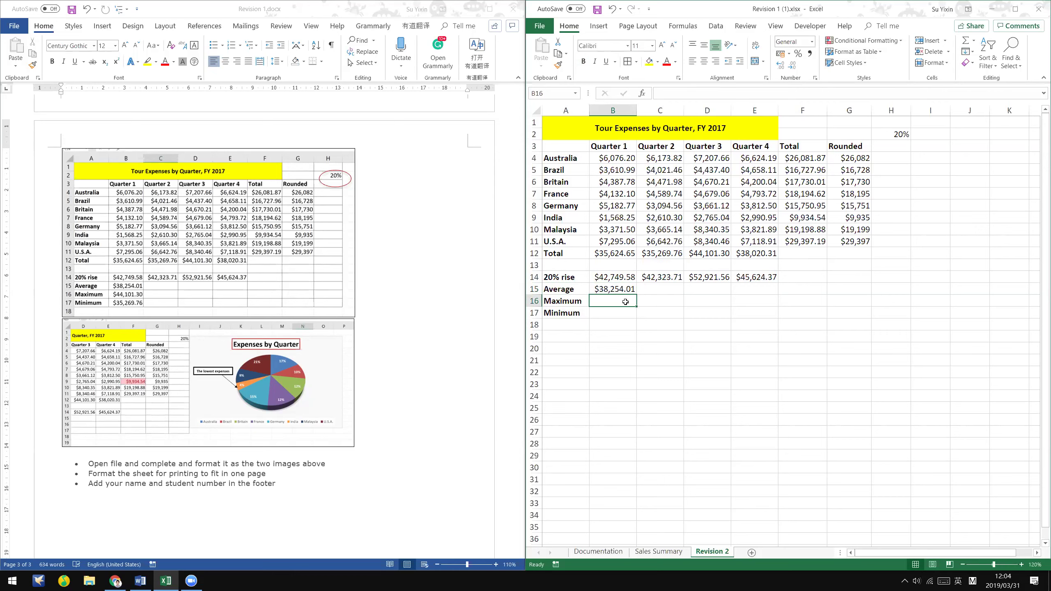
- Enter =MAX(B12:E12) in the Maximum row, giving $44,101.30
{"action": "type", "text": "="}
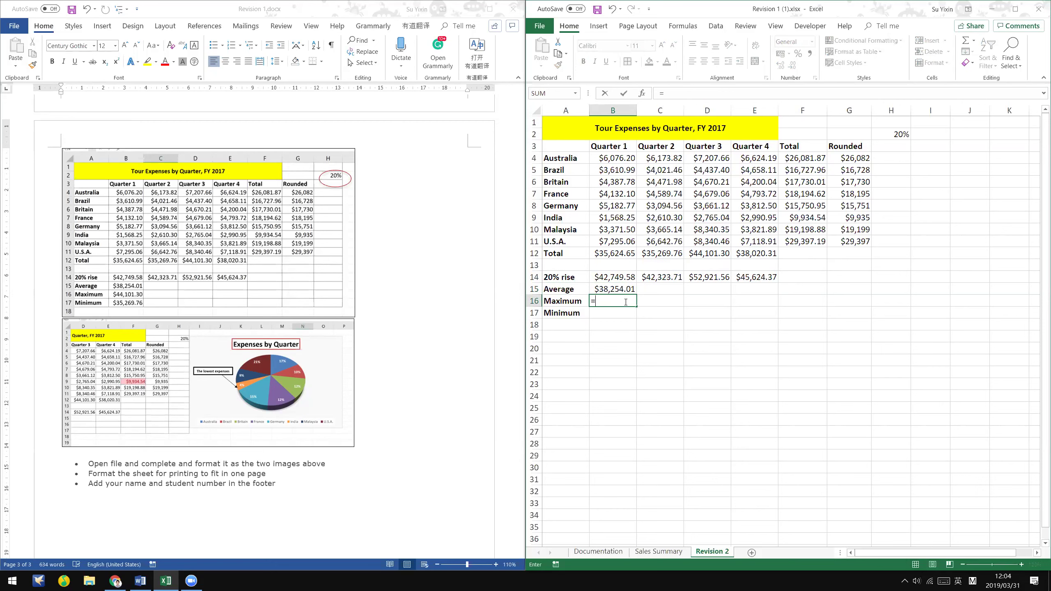
{"action": "type", "text": "MAX("}
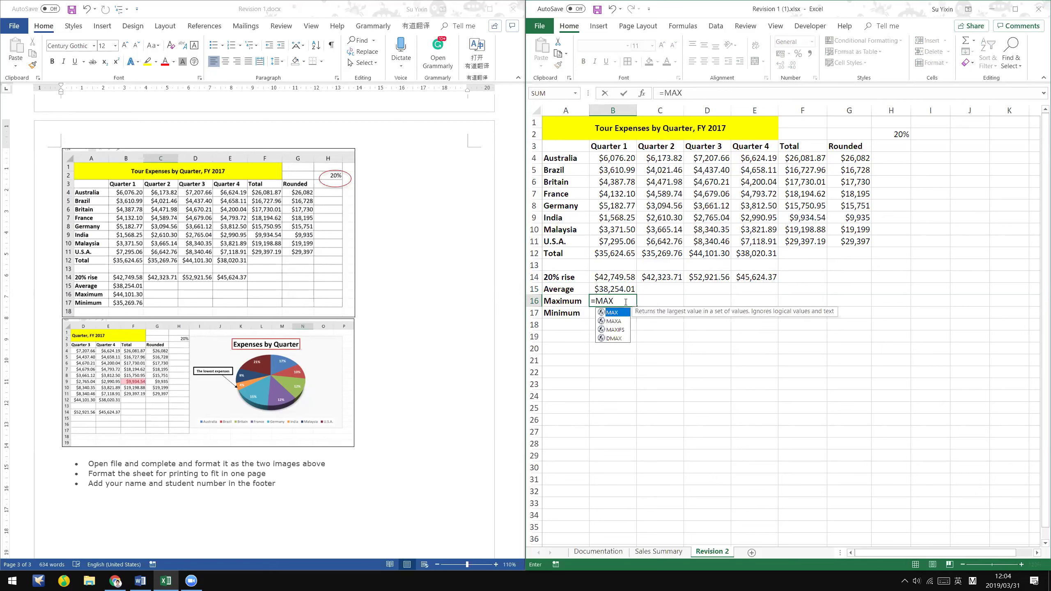
{"action": "left_click_drag", "start_coordinate": [606, 254], "coordinate": [775, 256]}
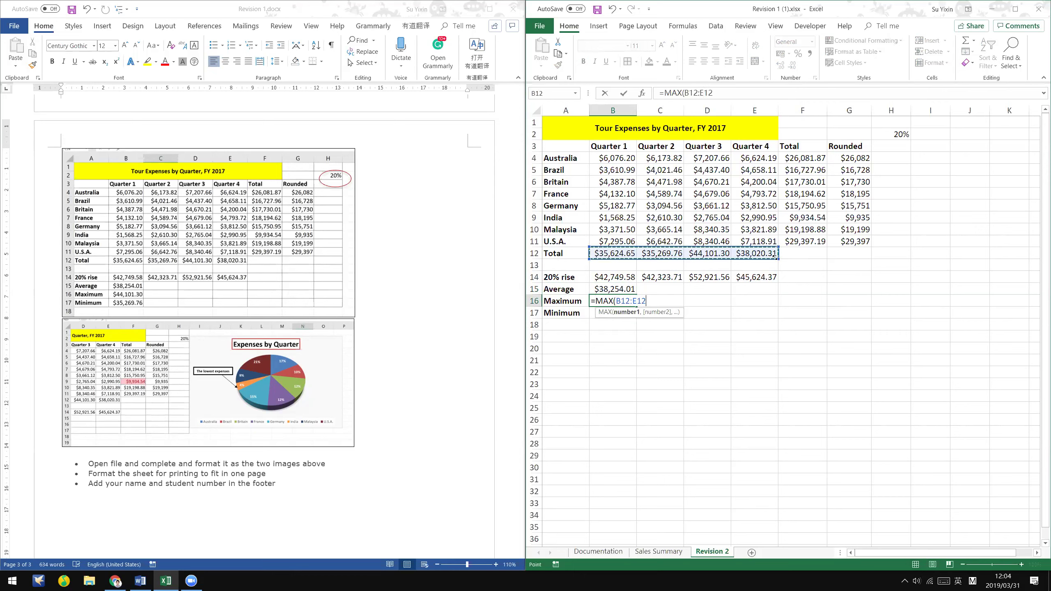
{"action": "key", "text": "Return"}
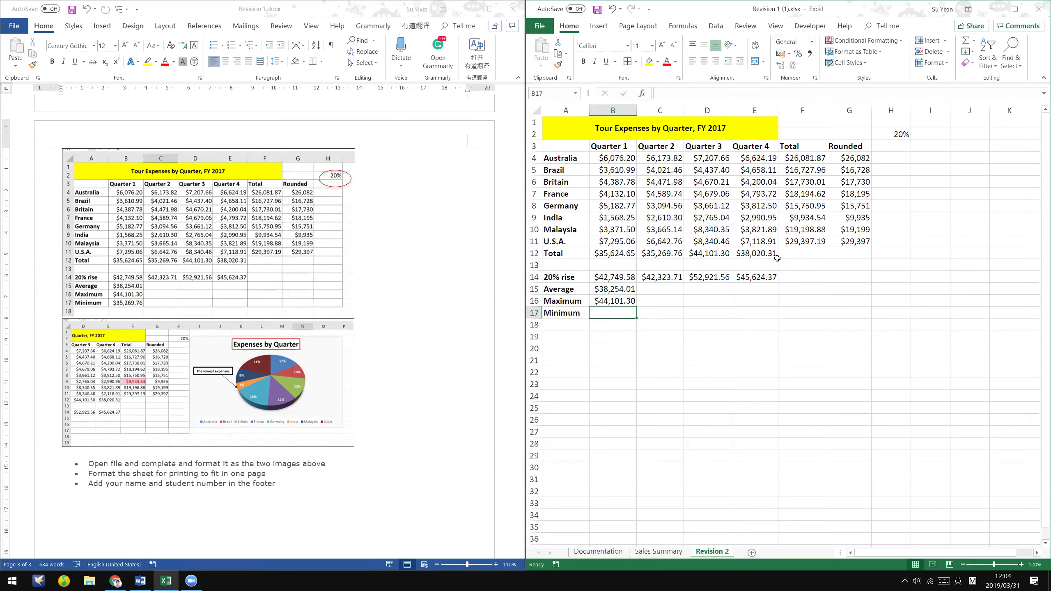
- Enter =MIN(B12:E12) in the Minimum row ($35,269.76), then select the spreadsheet picture in Word
{"action": "type", "text": "=min"}
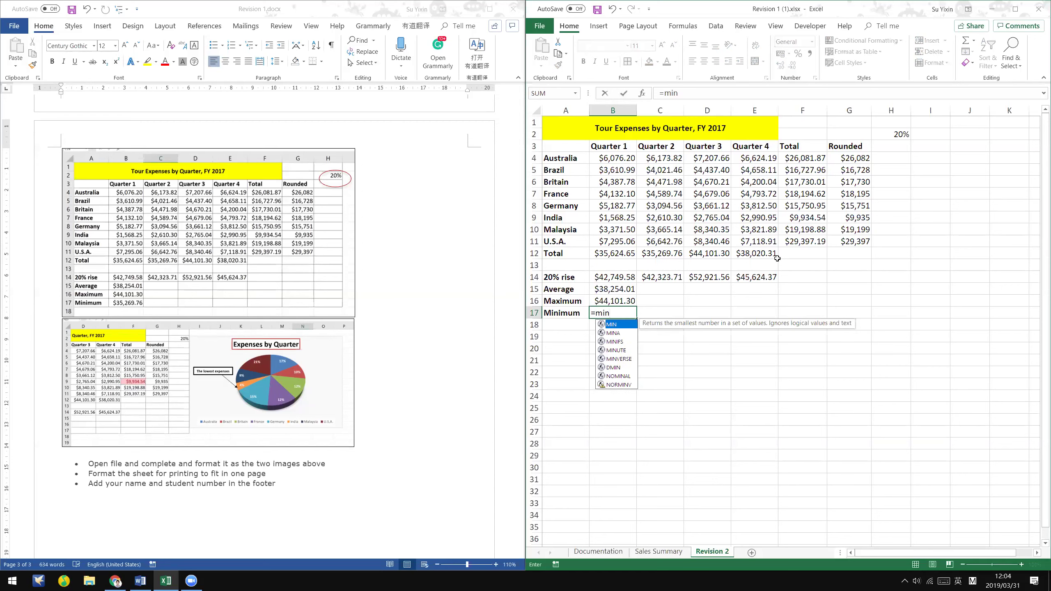
{"action": "type", "text": "("}
{"action": "left_click", "coordinate": [616, 251]}
{"action": "left_click_drag", "start_coordinate": [704, 247], "coordinate": [752, 249]}
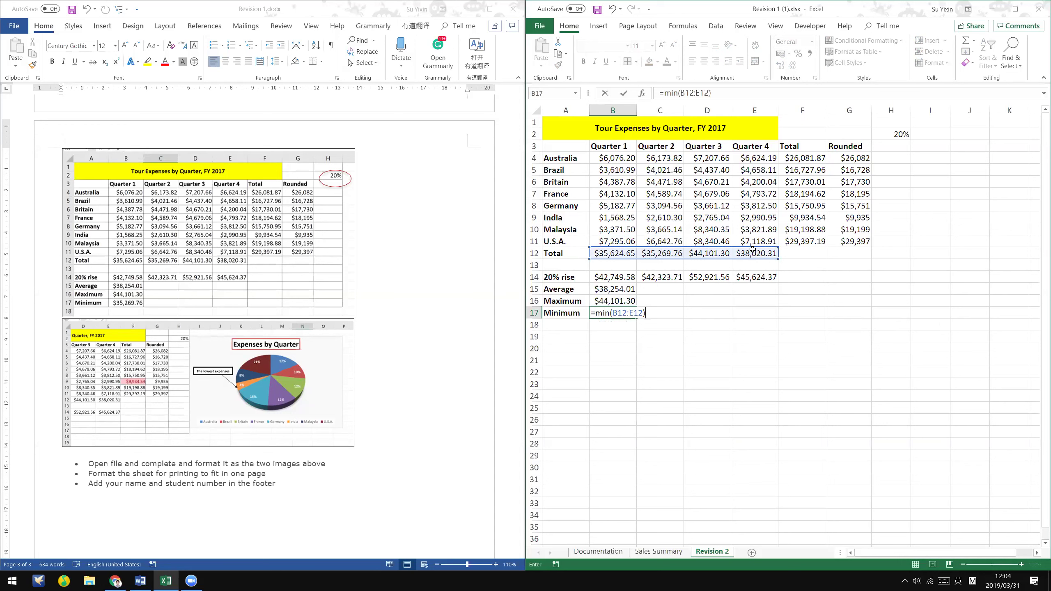
{"action": "key", "text": "Return"}
{"action": "key", "text": "Up"}
{"action": "left_click", "coordinate": [884, 381]}
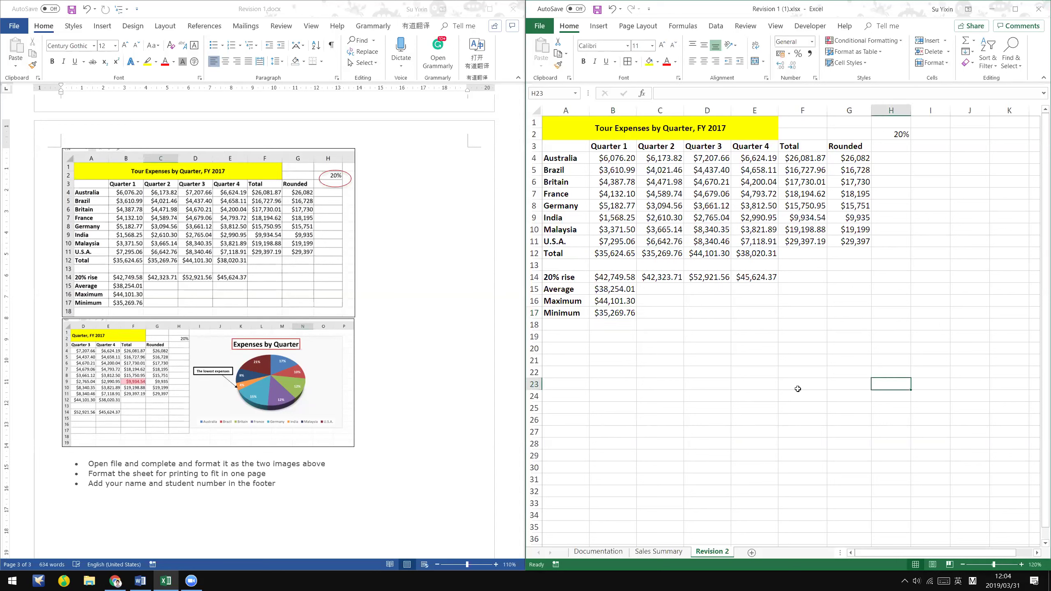
{"action": "left_click", "coordinate": [414, 254]}
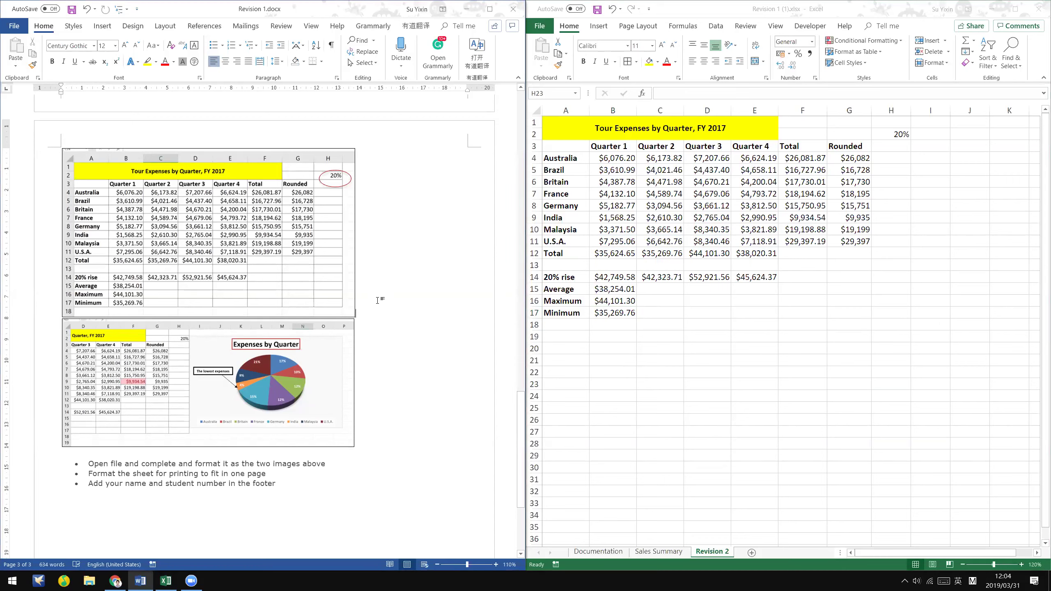
{"action": "left_click", "coordinate": [286, 270]}
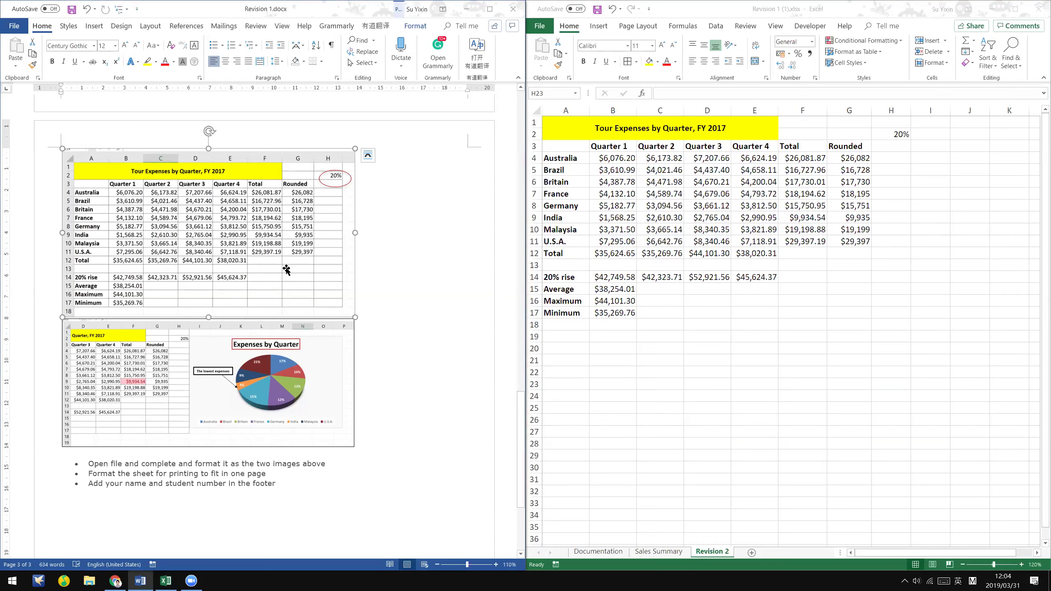
- Inspect Word's reference picture of the formatted table and pie chart, then select Excel cell F9
{"action": "left_click", "coordinate": [279, 339]}
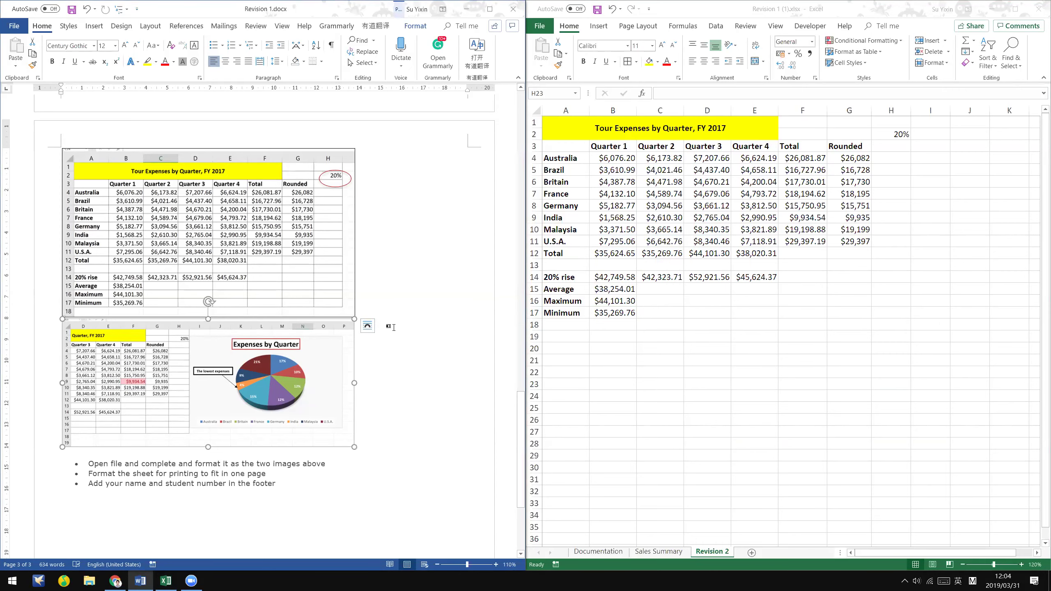
{"action": "scroll", "coordinate": [279, 339], "scroll_direction": "down", "scroll_amount": 2}
{"action": "scroll", "coordinate": [474, 346], "scroll_direction": "down", "scroll_amount": 2}
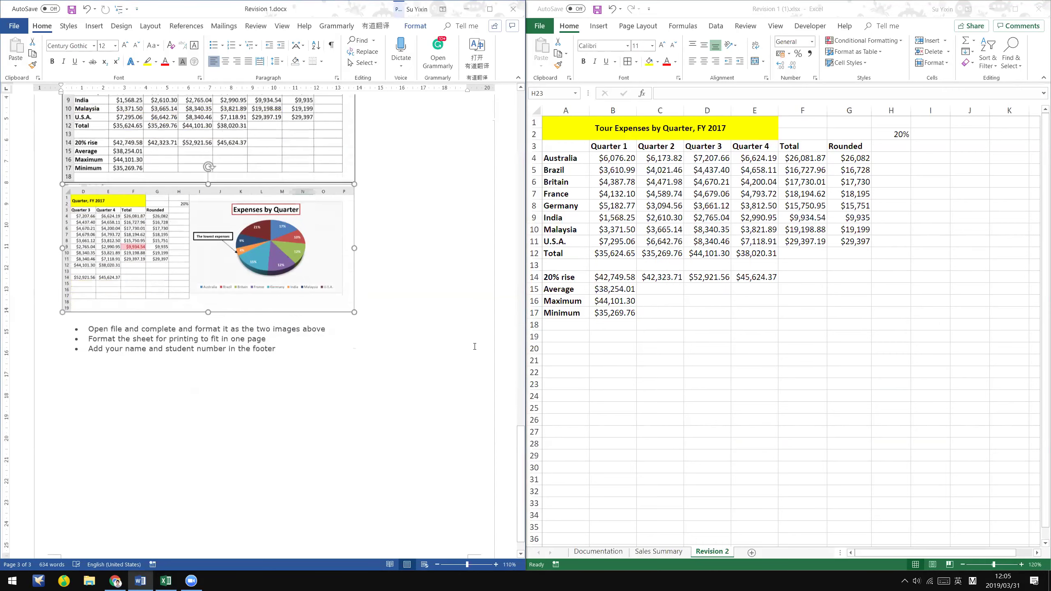
{"action": "scroll", "coordinate": [475, 347], "scroll_direction": "up", "scroll_amount": 2, "text": "ctrl"}
{"action": "scroll", "coordinate": [475, 346], "scroll_direction": "up", "scroll_amount": 3, "text": "ctrl"}
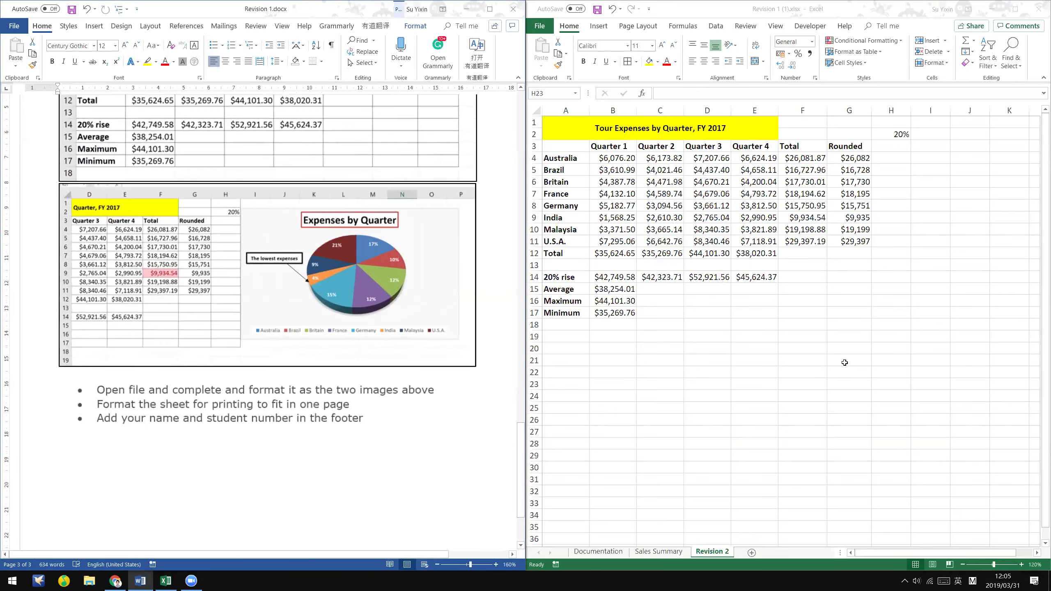
{"action": "left_click", "coordinate": [813, 216]}
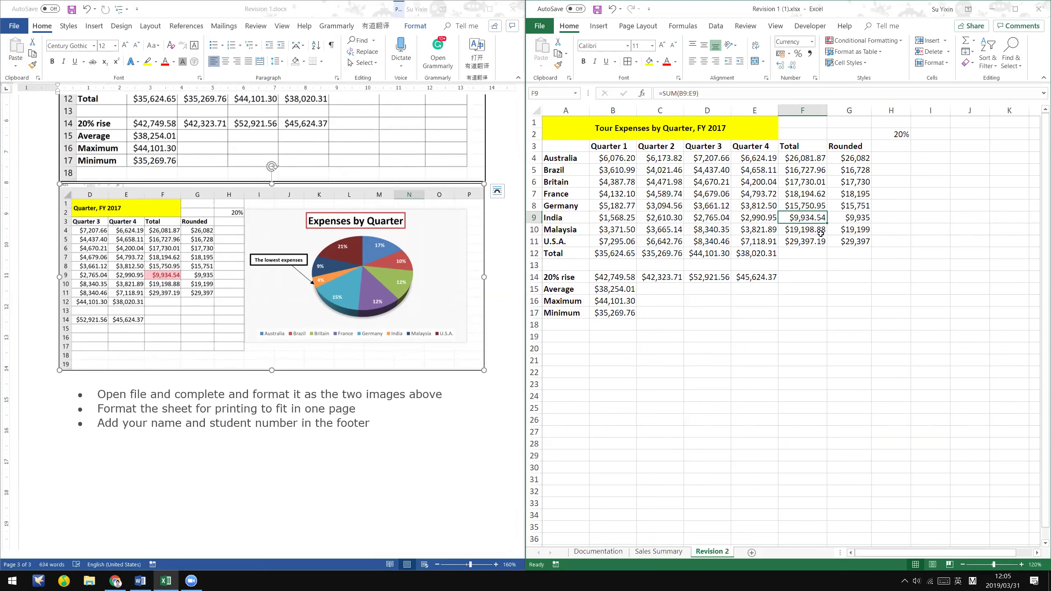
- Highlight F4:F11 totals below 10000 with Light Red Fill, turning India's $9,934.54 pink
{"action": "left_click_drag", "start_coordinate": [808, 158], "coordinate": [821, 238]}
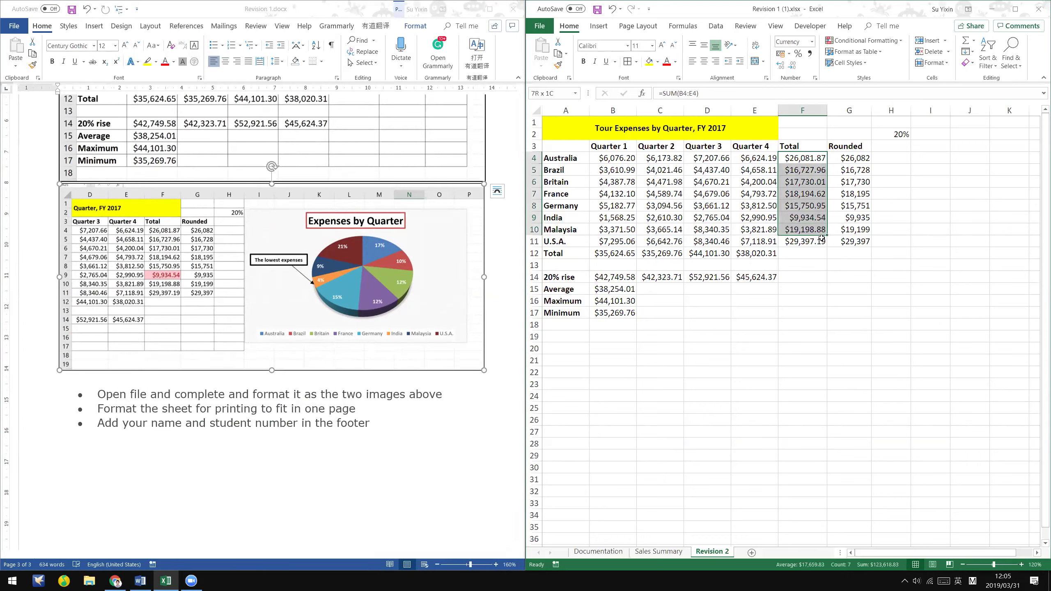
{"action": "left_click", "coordinate": [892, 42]}
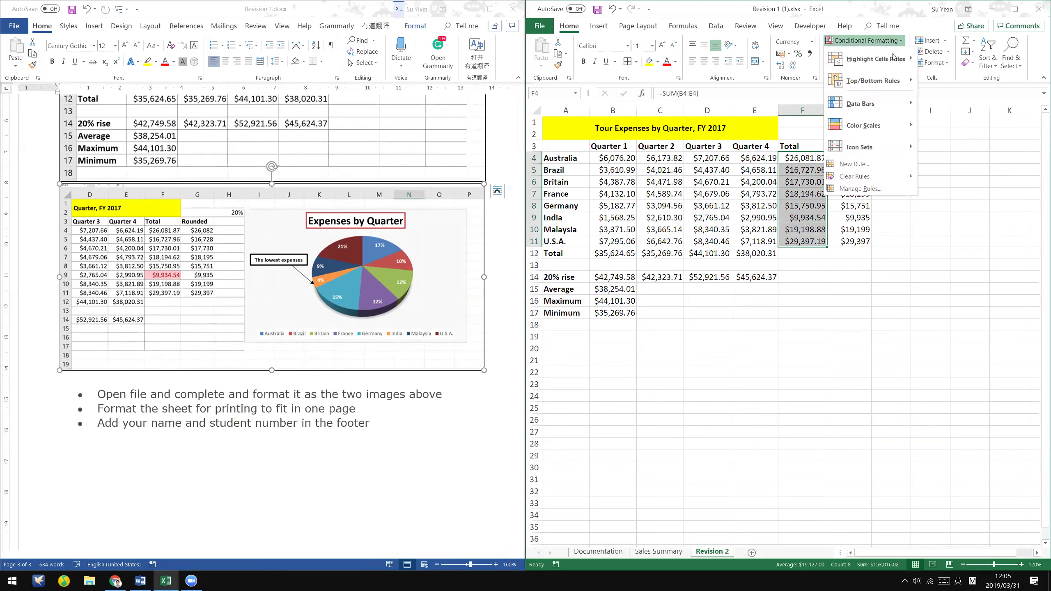
{"action": "mouse_move", "coordinate": [894, 59]}
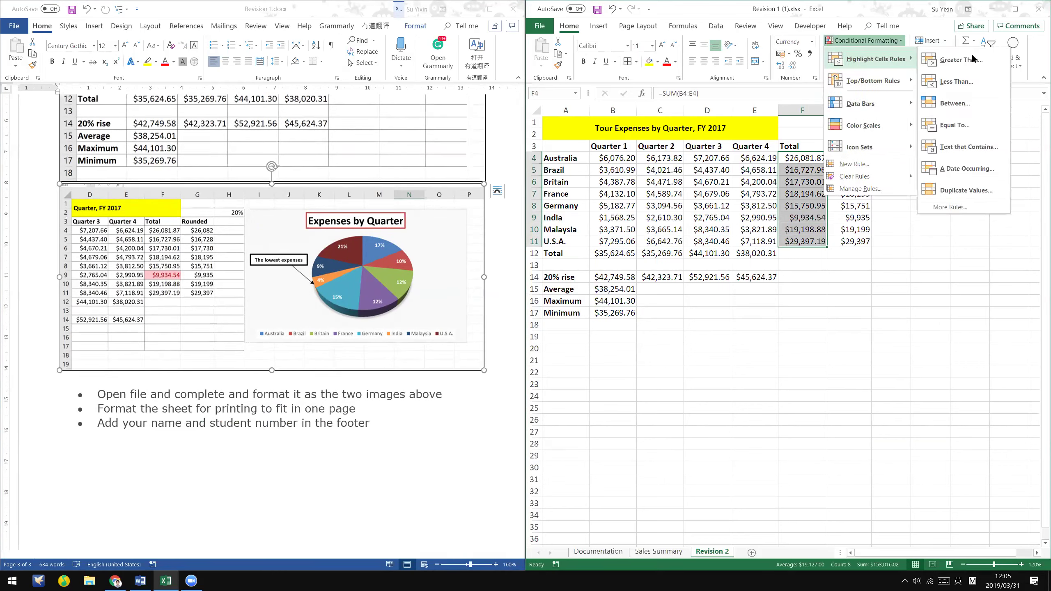
{"action": "left_click", "coordinate": [980, 75]}
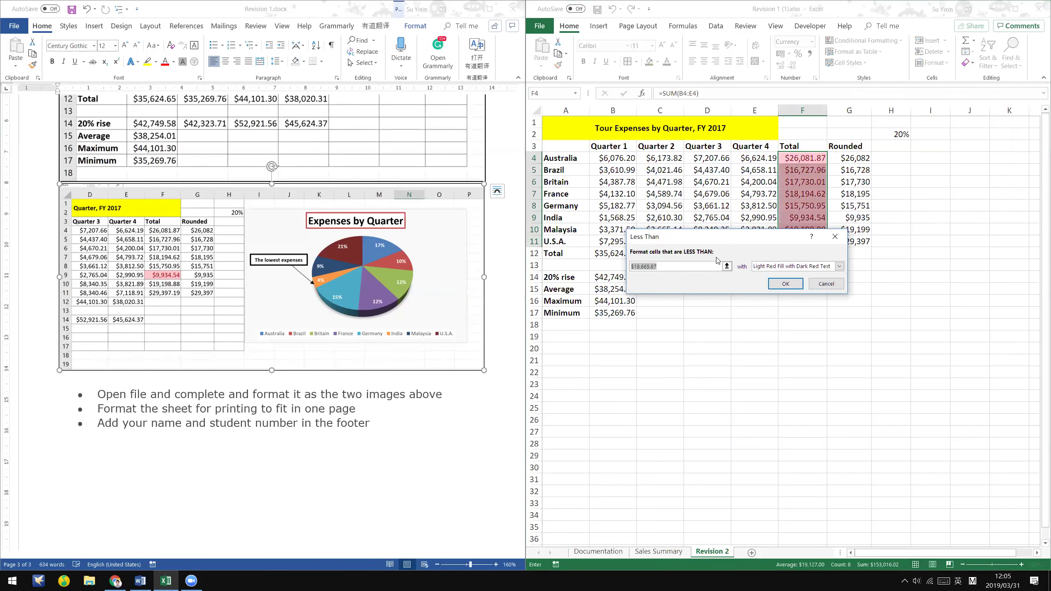
{"action": "type", "text": "10000"}
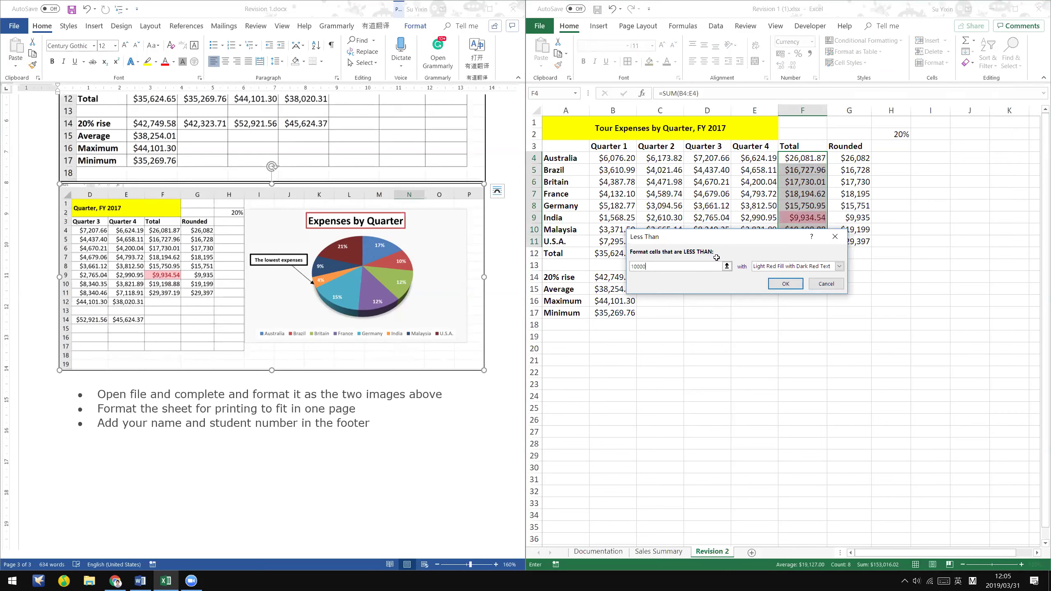
{"action": "key", "text": "Return"}
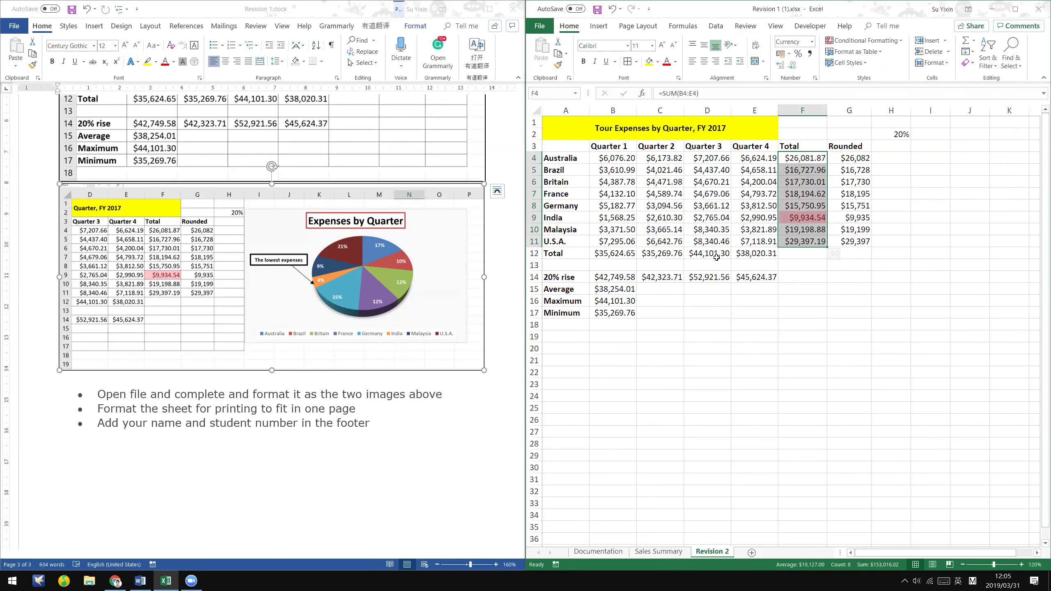
{"action": "left_click", "coordinate": [815, 241]}
- Reselect the F4:F11 totals and check India's highlighted total in F9
{"action": "left_click", "coordinate": [817, 158]}
{"action": "left_click_drag", "start_coordinate": [818, 158], "coordinate": [812, 241]}
{"action": "left_click", "coordinate": [814, 240]}
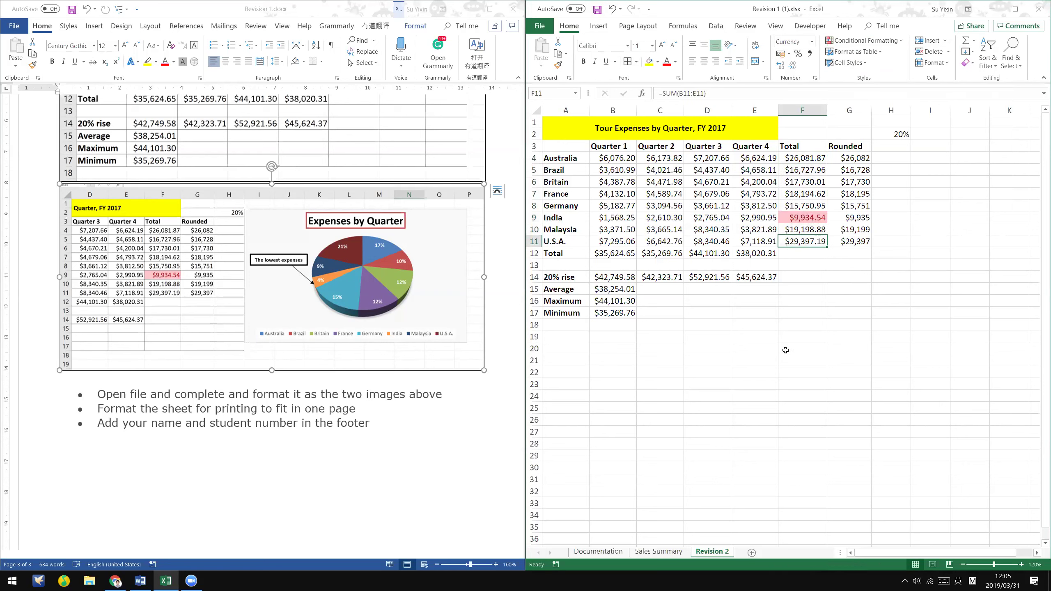
{"action": "left_click", "coordinate": [781, 338]}
{"action": "left_click", "coordinate": [813, 216]}
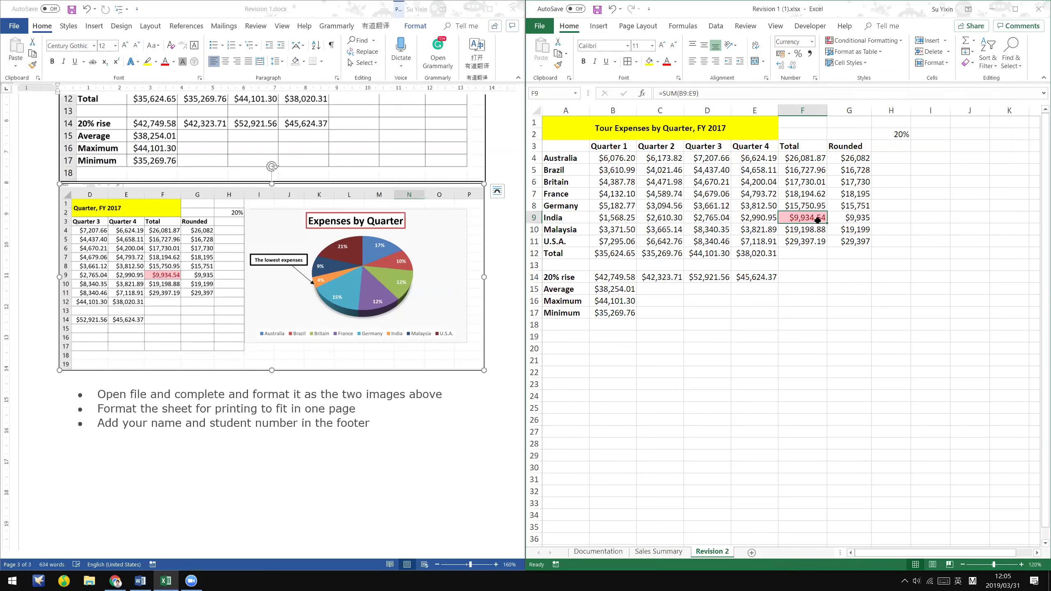
{"action": "left_click", "coordinate": [837, 313]}
{"action": "left_click", "coordinate": [813, 440]}
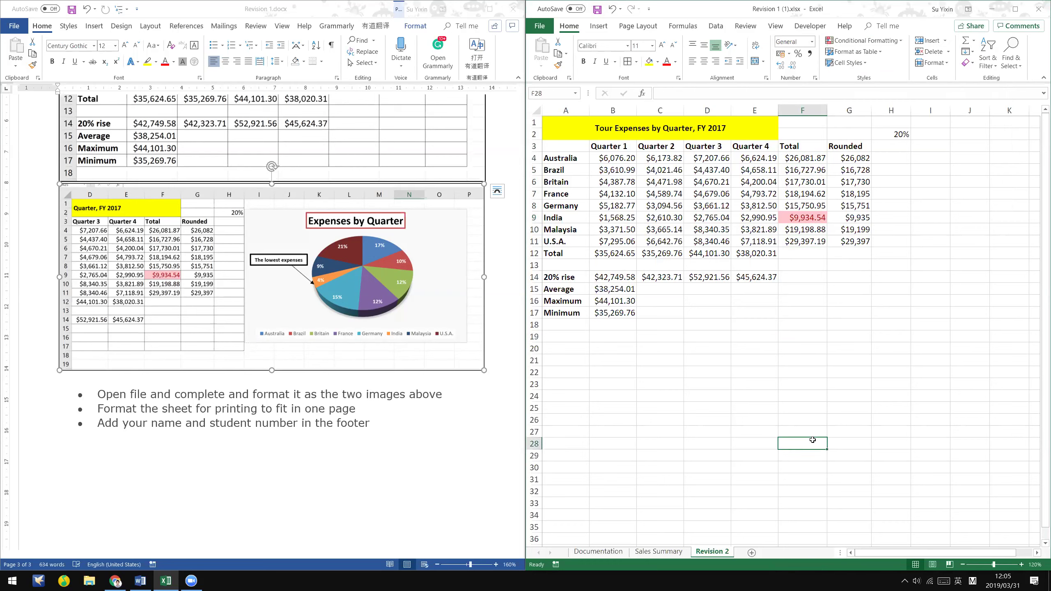
- Enter a test value of 8000 in cell F12
{"action": "left_click", "coordinate": [815, 250]}
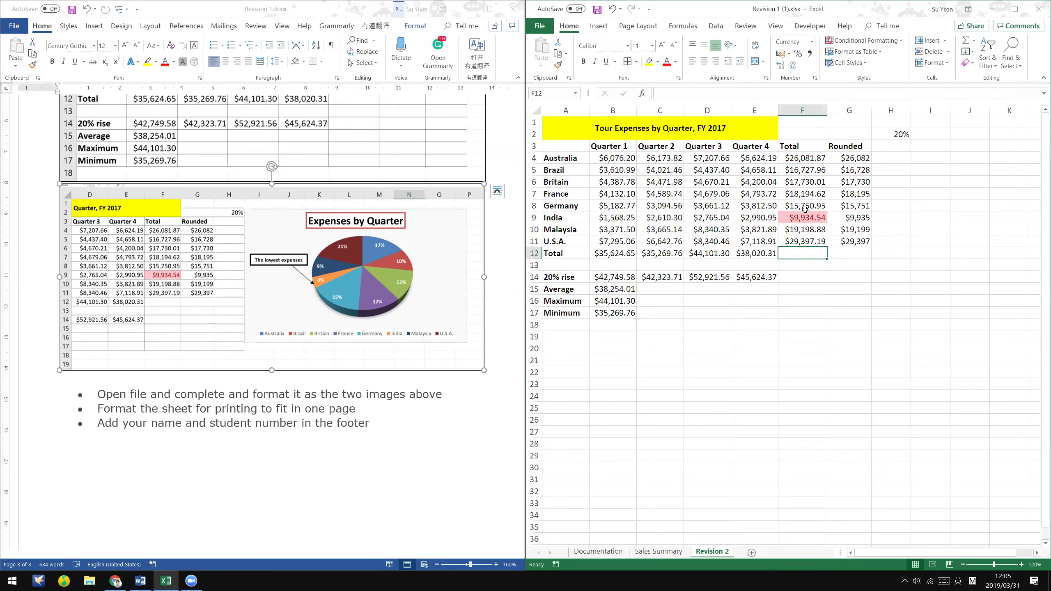
{"action": "left_click", "coordinate": [799, 264]}
{"action": "left_click", "coordinate": [811, 251]}
{"action": "type", "text": "8000"}
{"action": "key", "text": "Return"}
{"action": "left_click", "coordinate": [812, 251]}
- Apply a Less Than 10000 light-red highlight rule to F4:F12
{"action": "left_click_drag", "start_coordinate": [811, 158], "coordinate": [811, 253]}
{"action": "left_click", "coordinate": [897, 42]}
{"action": "mouse_move", "coordinate": [876, 59]}
{"action": "left_click", "coordinate": [947, 59]}
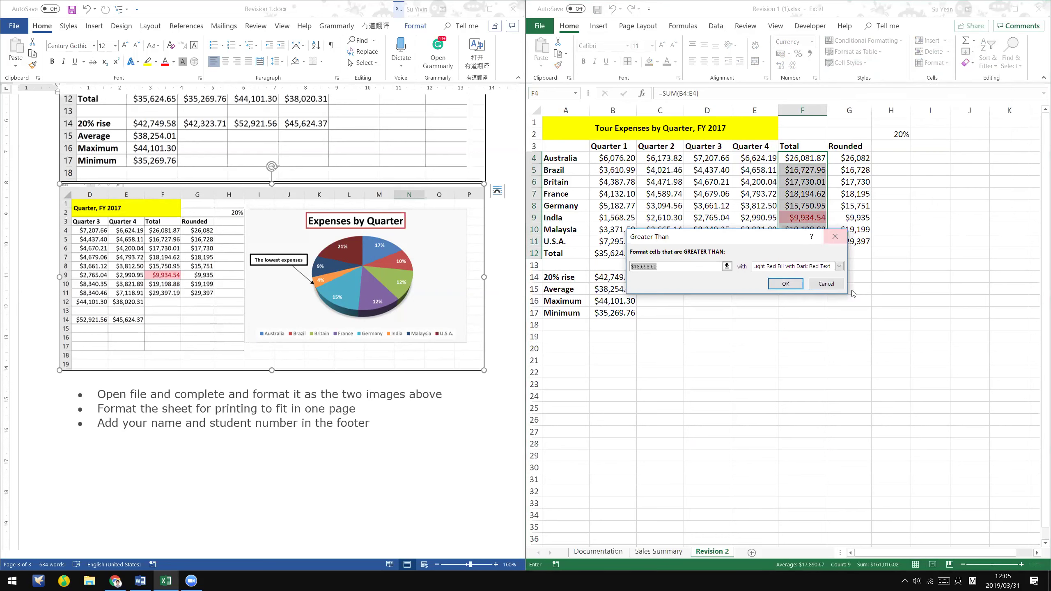
{"action": "left_click", "coordinate": [826, 284]}
{"action": "left_click", "coordinate": [880, 51]}
{"action": "left_click", "coordinate": [894, 40]}
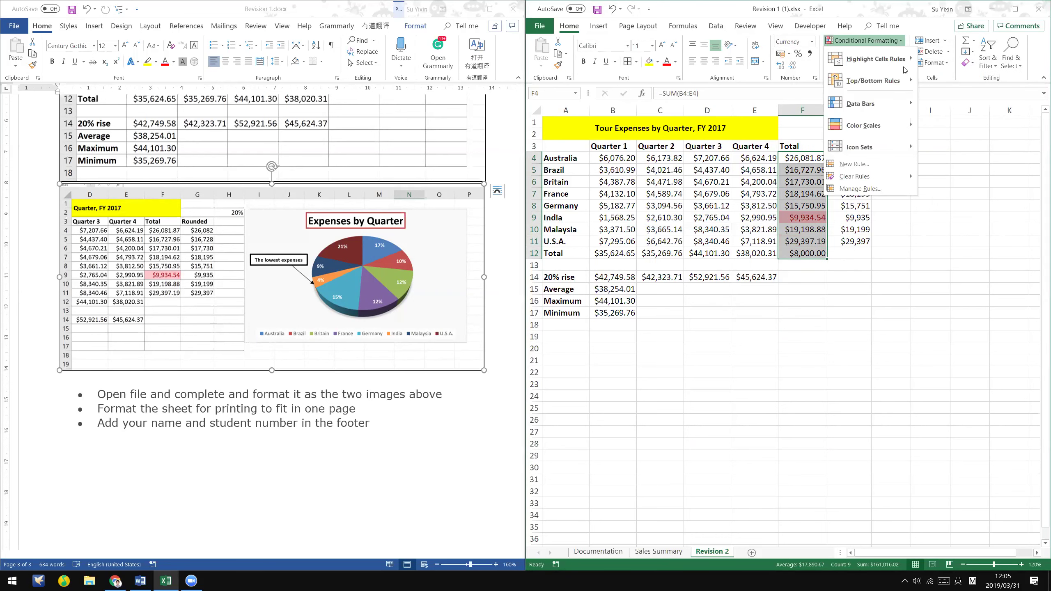
{"action": "mouse_move", "coordinate": [889, 59]}
{"action": "left_click", "coordinate": [947, 81]}
{"action": "type", "text": "10000"}
{"action": "key", "text": "Return"}
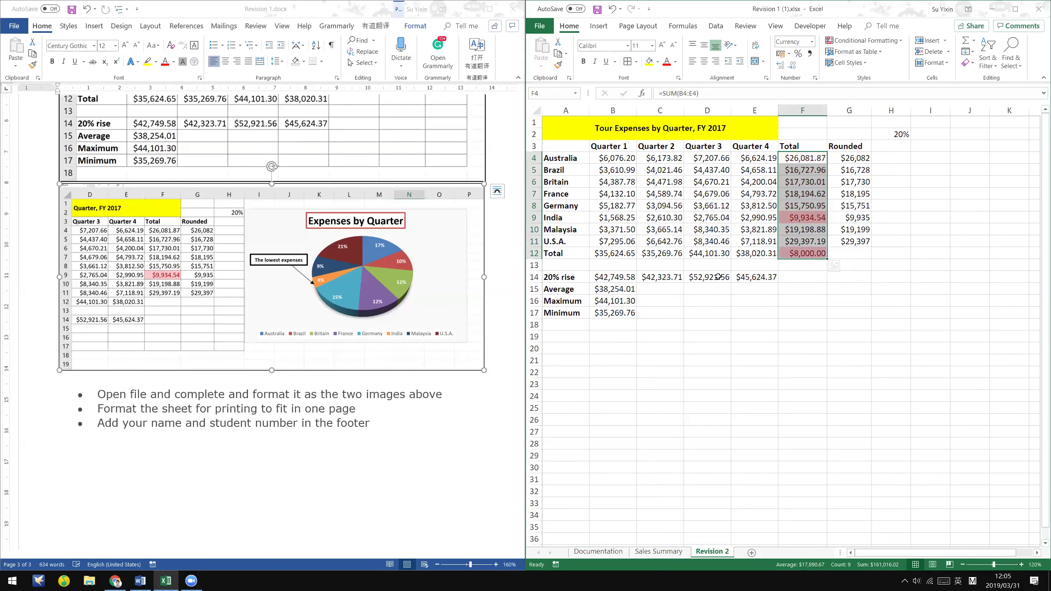
{"action": "left_click", "coordinate": [755, 289]}
- Compare the highlighting on F12 and F9 and review the Conditional Formatting options
{"action": "left_click", "coordinate": [826, 254]}
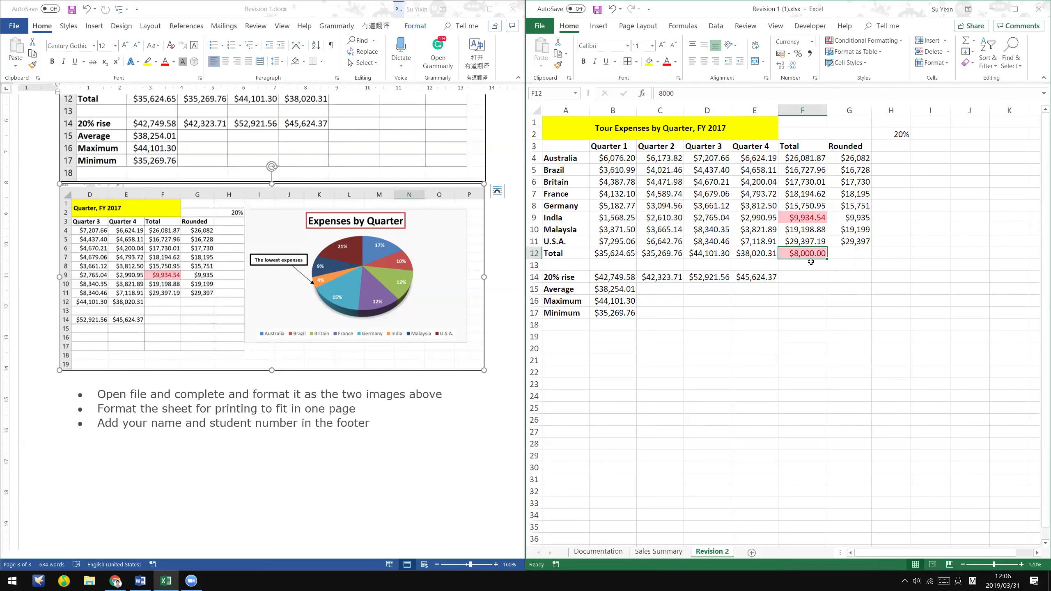
{"action": "left_click_drag", "start_coordinate": [796, 161], "coordinate": [815, 253]}
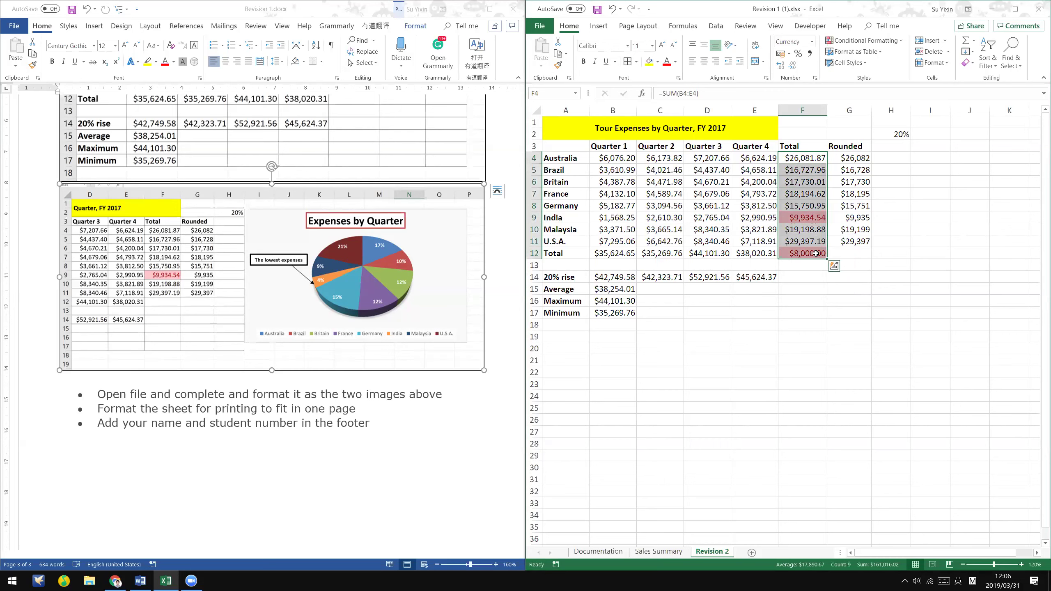
{"action": "left_click", "coordinate": [820, 217]}
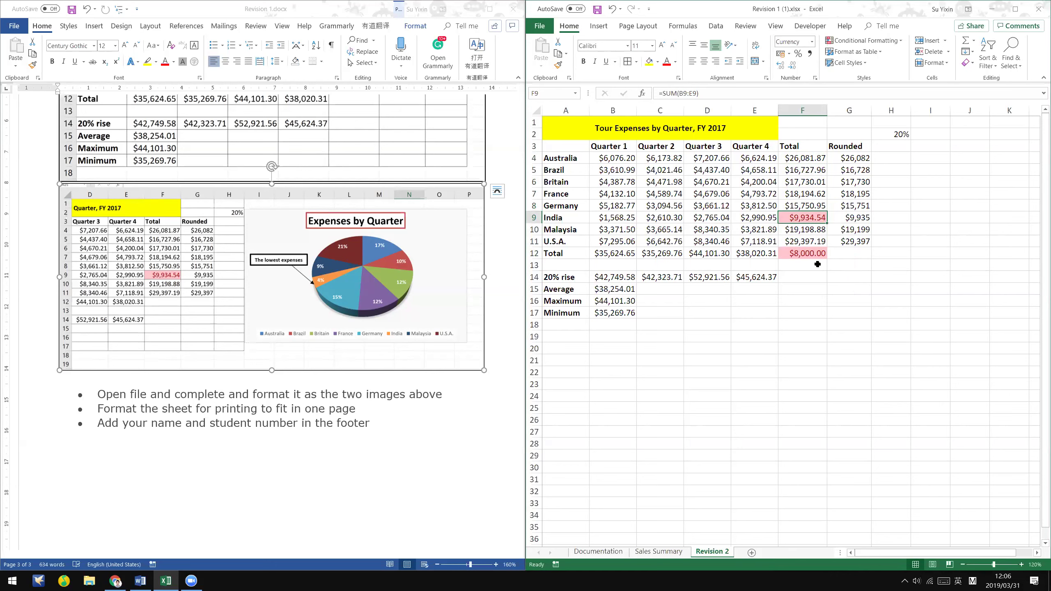
{"action": "left_click", "coordinate": [805, 253]}
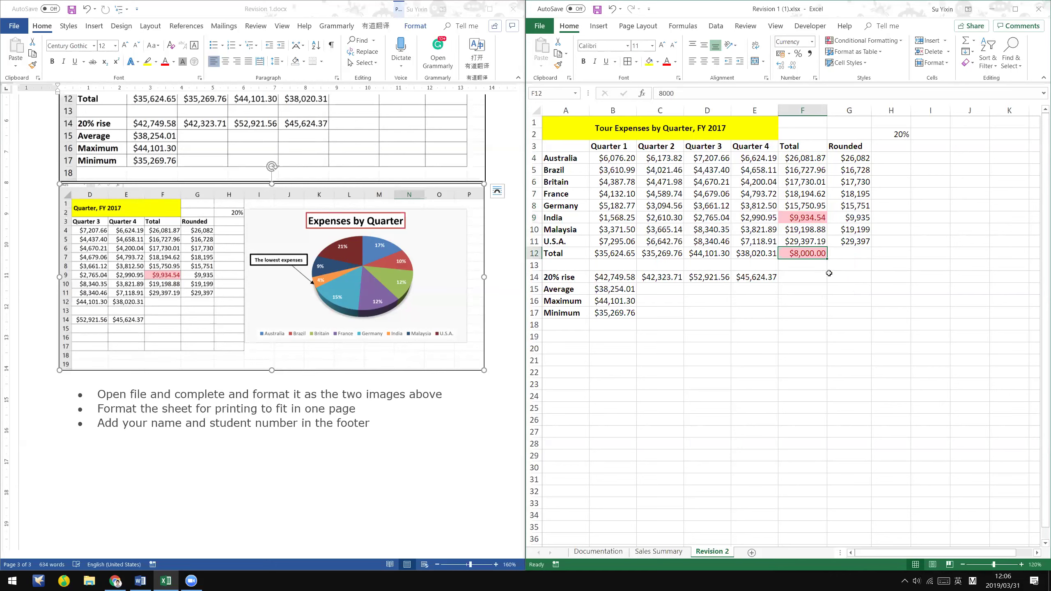
{"action": "left_click", "coordinate": [814, 215]}
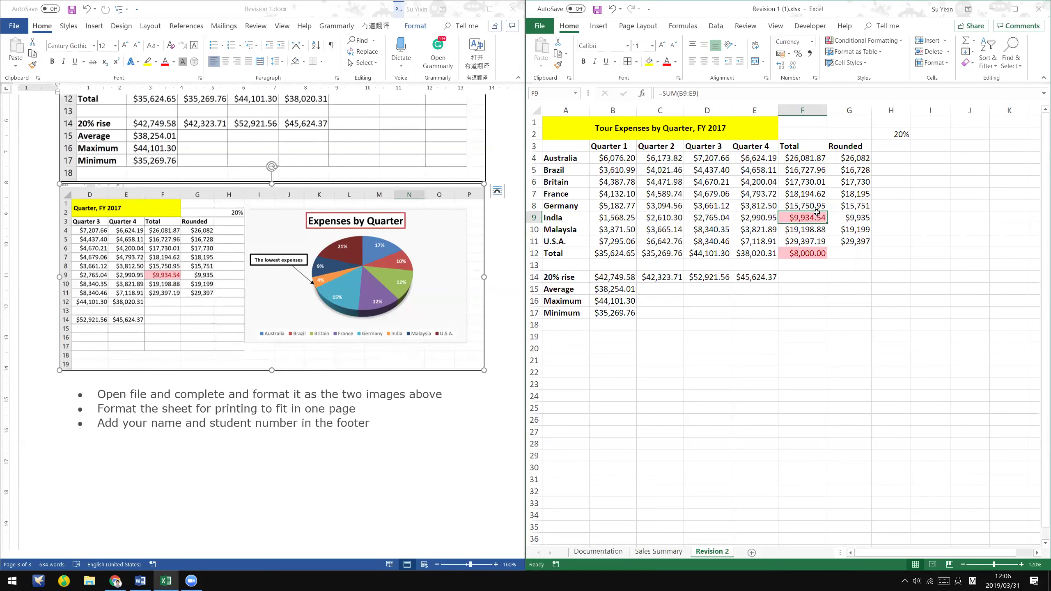
{"action": "left_click", "coordinate": [889, 41]}
{"action": "mouse_move", "coordinate": [884, 52]}
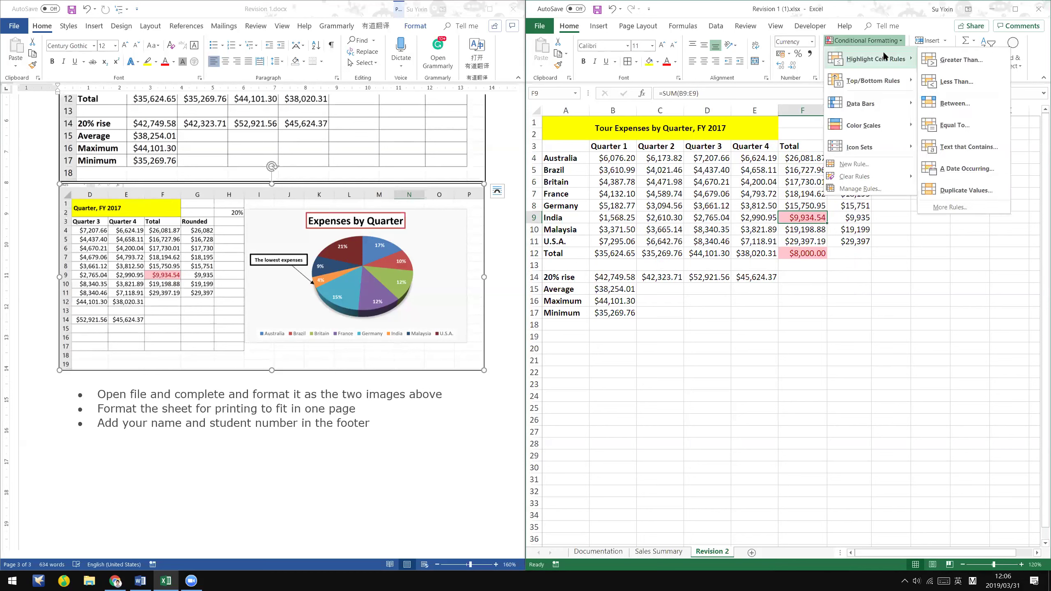
- Delete the 8000 from F12 and Format Painter F11's formatting onto G16
{"action": "left_click", "coordinate": [822, 250]}
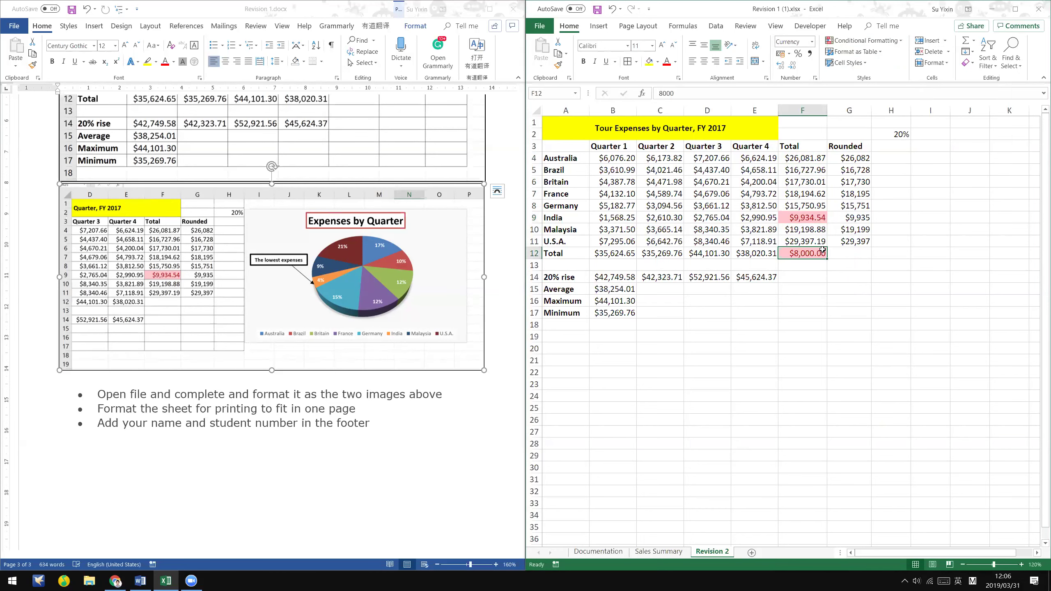
{"action": "key", "text": "Delete"}
{"action": "left_click", "coordinate": [803, 241]}
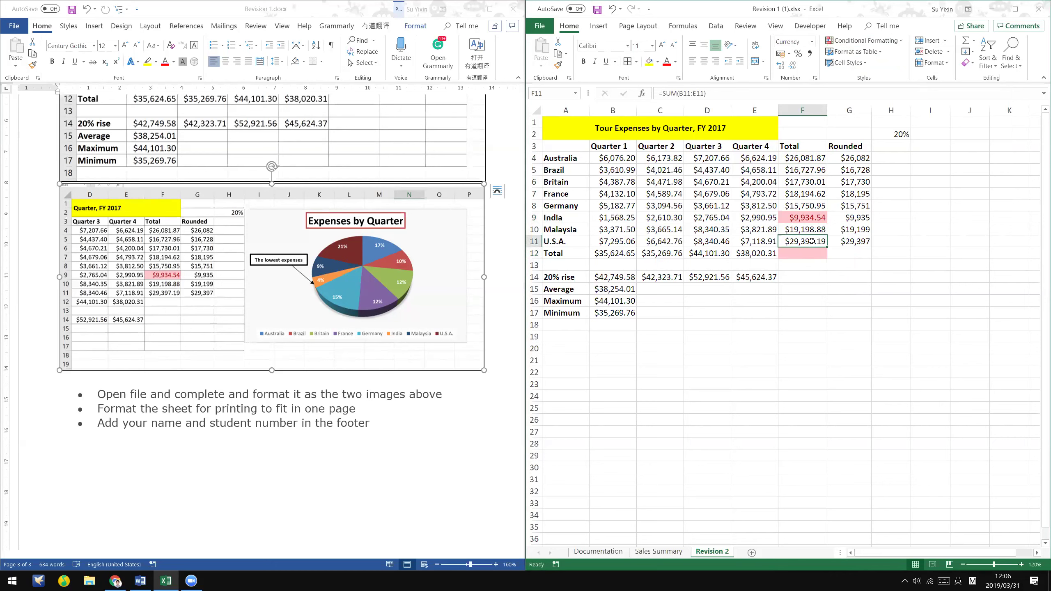
{"action": "left_click", "coordinate": [558, 65]}
{"action": "left_click", "coordinate": [828, 300]}
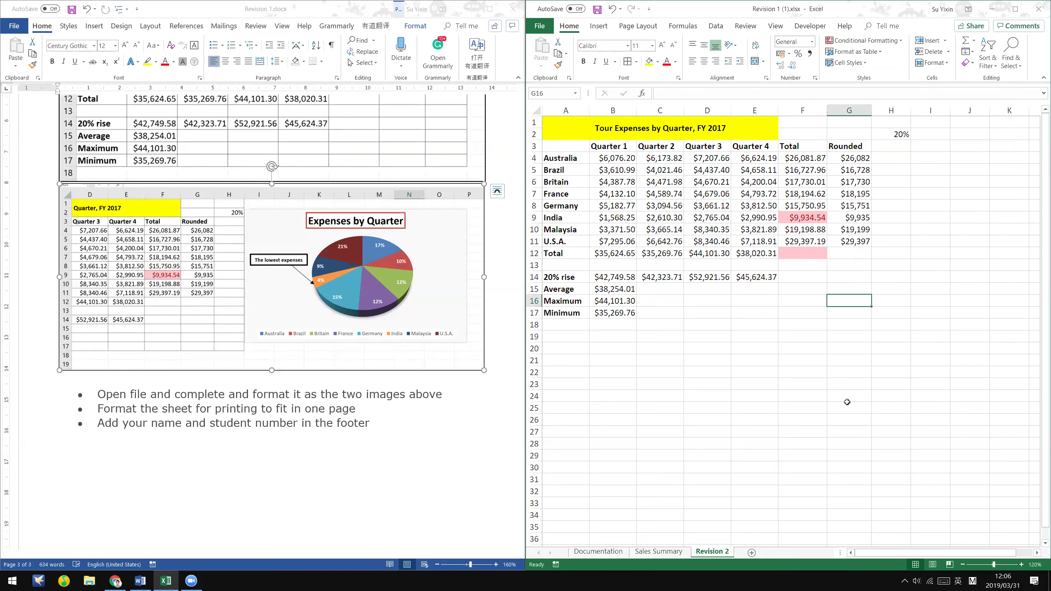
{"action": "left_click", "coordinate": [786, 248]}
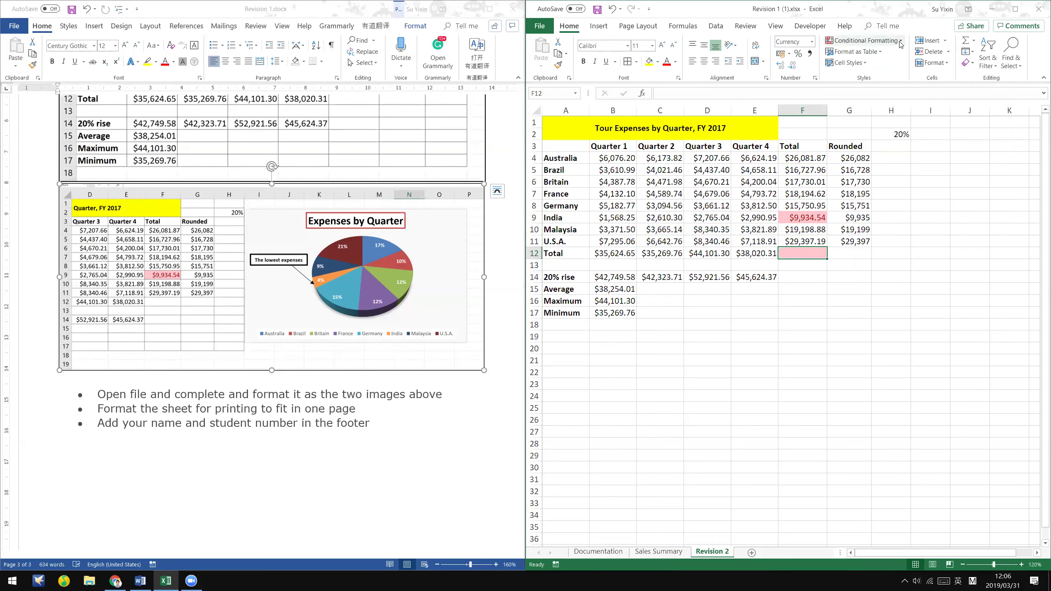
{"action": "left_click", "coordinate": [900, 41]}
{"action": "mouse_move", "coordinate": [873, 176]}
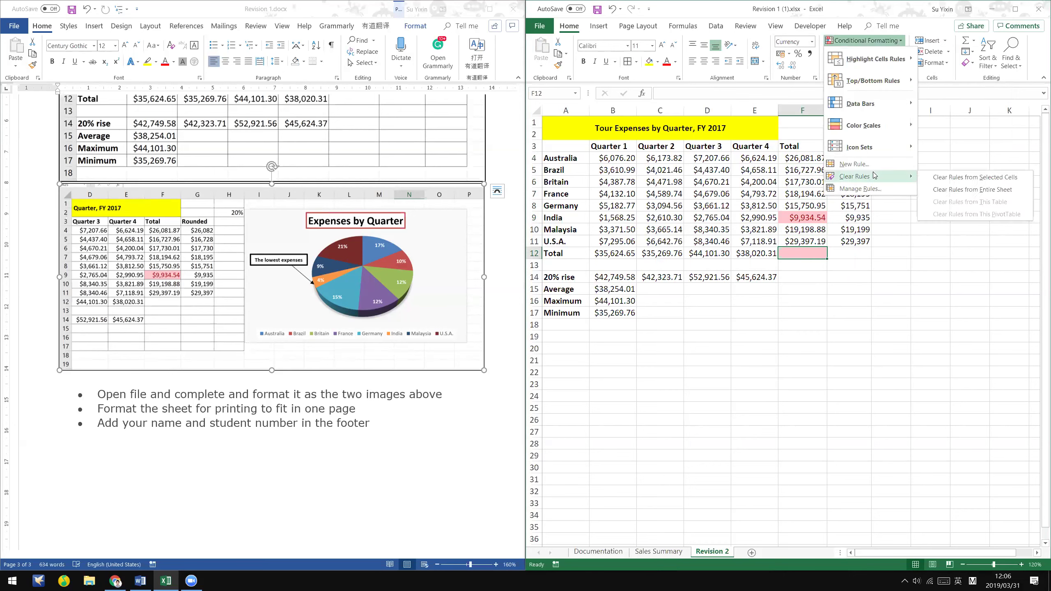
{"action": "left_click", "coordinate": [997, 180]}
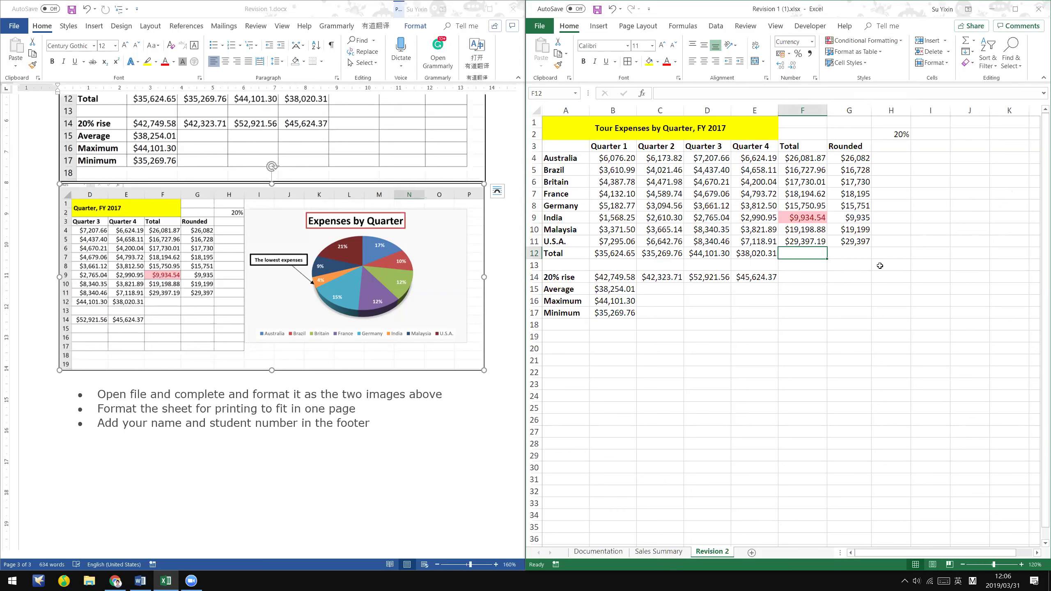
{"action": "left_click", "coordinate": [896, 292]}
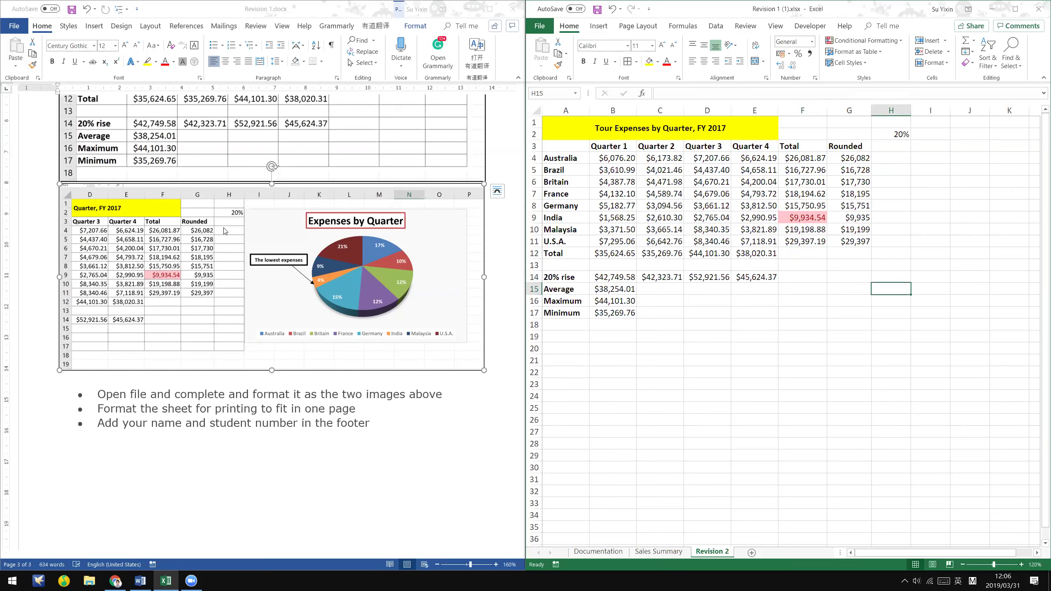
{"action": "left_click", "coordinate": [682, 169]}
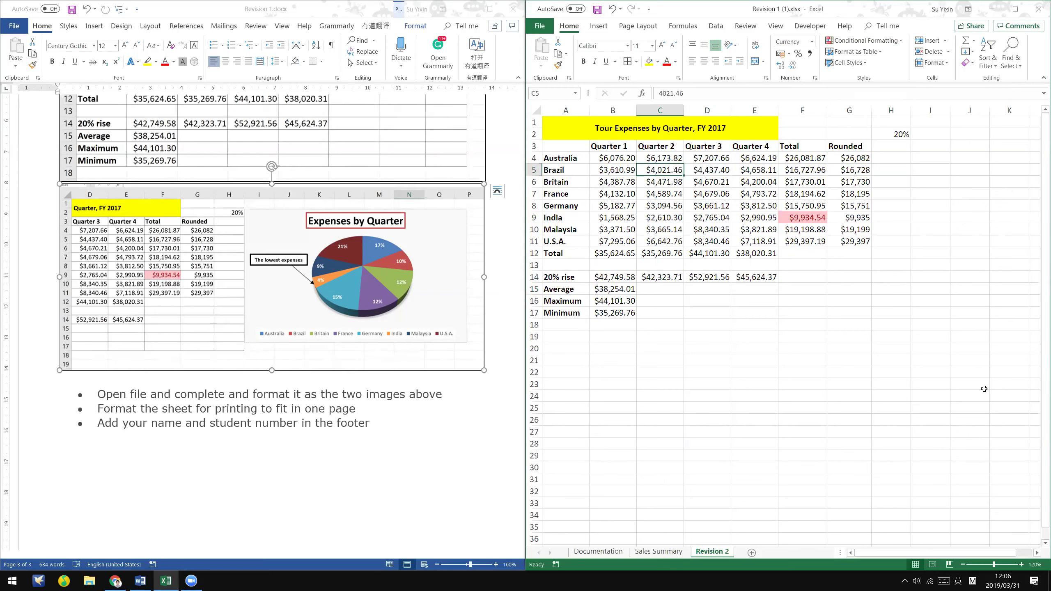
{"action": "left_click", "coordinate": [785, 349]}
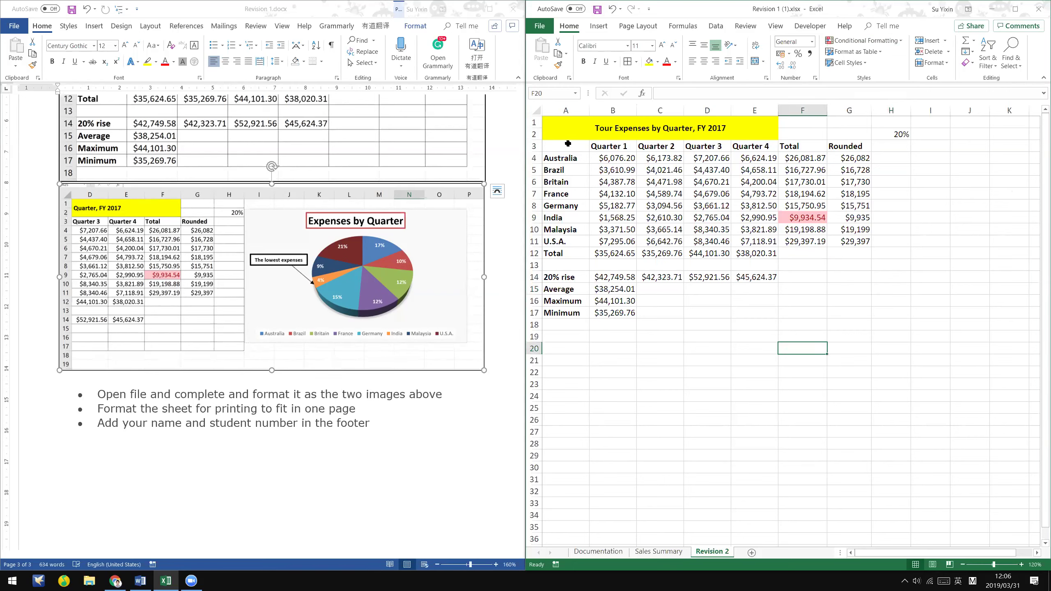
- Open Recommended Charts for A3:E11 and move the Insert Chart dialog off the table
{"action": "left_click_drag", "start_coordinate": [575, 146], "coordinate": [776, 241]}
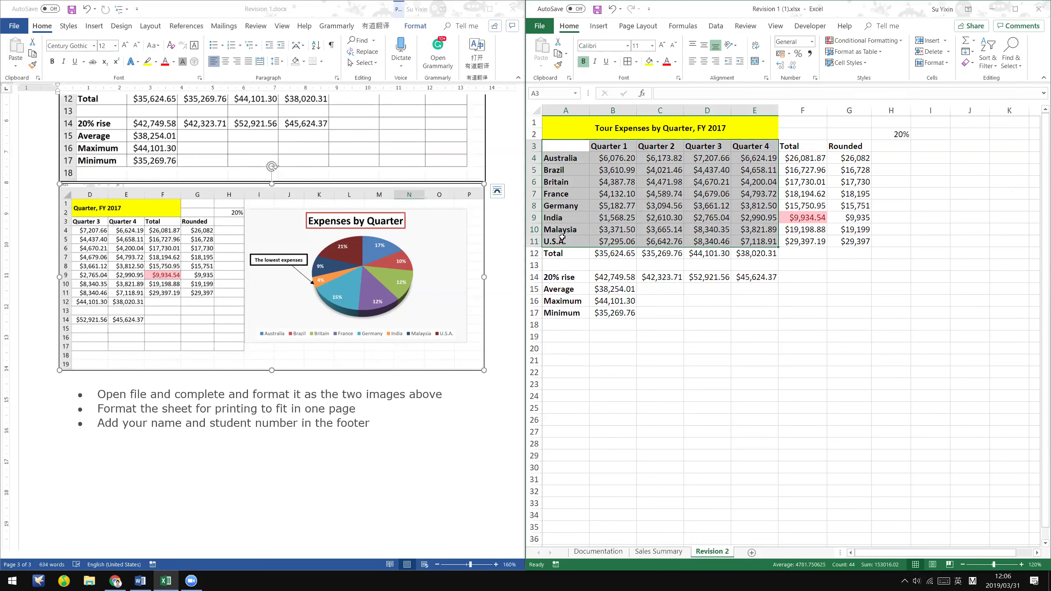
{"action": "left_click", "coordinate": [602, 28]}
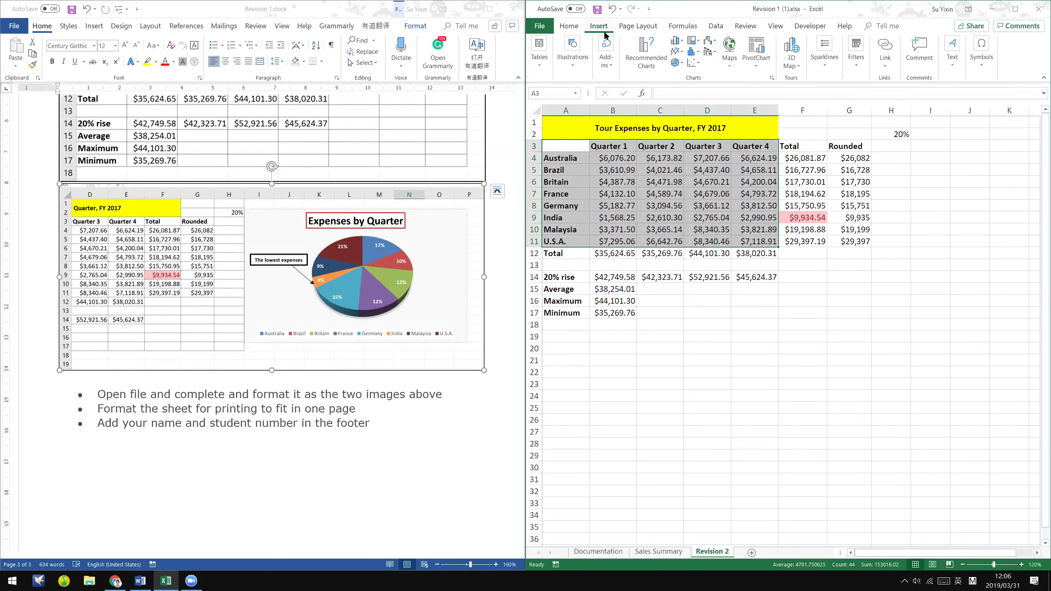
{"action": "left_click", "coordinate": [647, 62]}
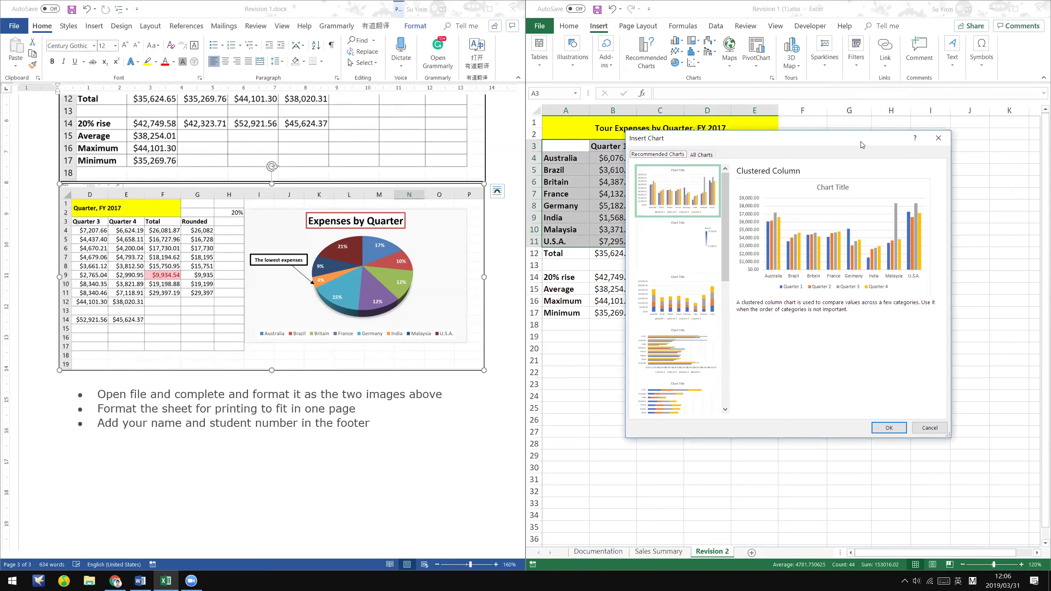
{"action": "left_click_drag", "start_coordinate": [862, 145], "coordinate": [786, 274]}
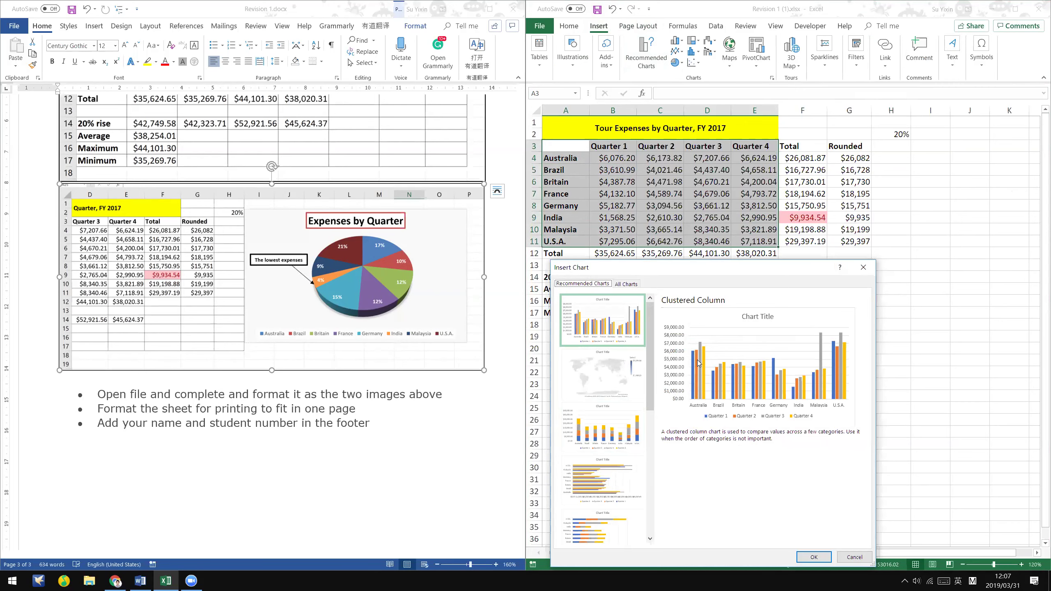
{"action": "left_click", "coordinate": [115, 581]}
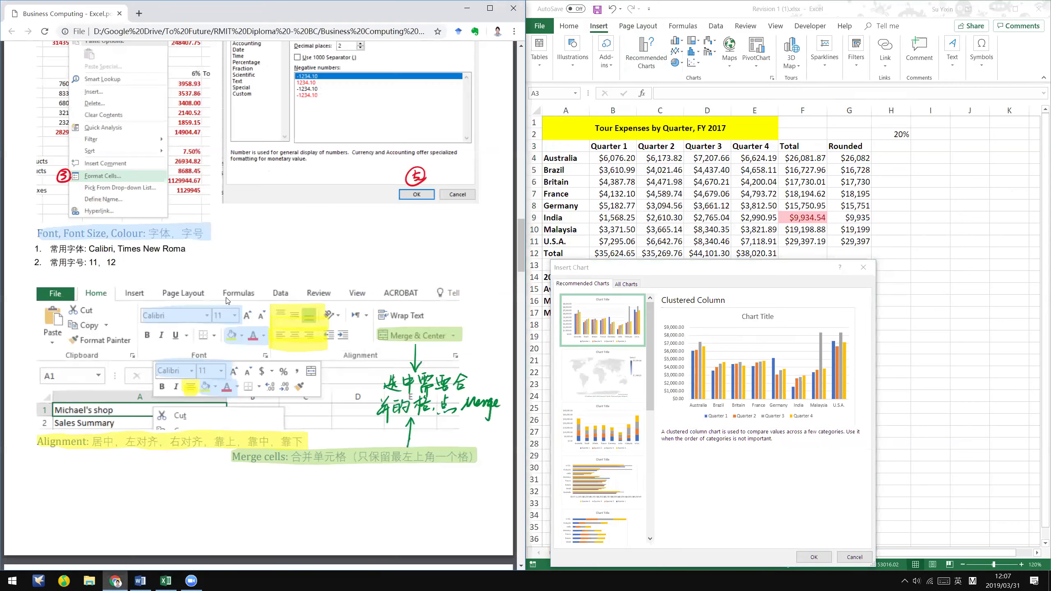
- Scroll the Chrome notes to the Charts pages, then show All Charts in Excel's Insert Chart dialog
{"action": "scroll", "coordinate": [227, 300], "scroll_direction": "down", "scroll_amount": 15}
{"action": "scroll", "coordinate": [93, 334], "scroll_direction": "down", "scroll_amount": 10}
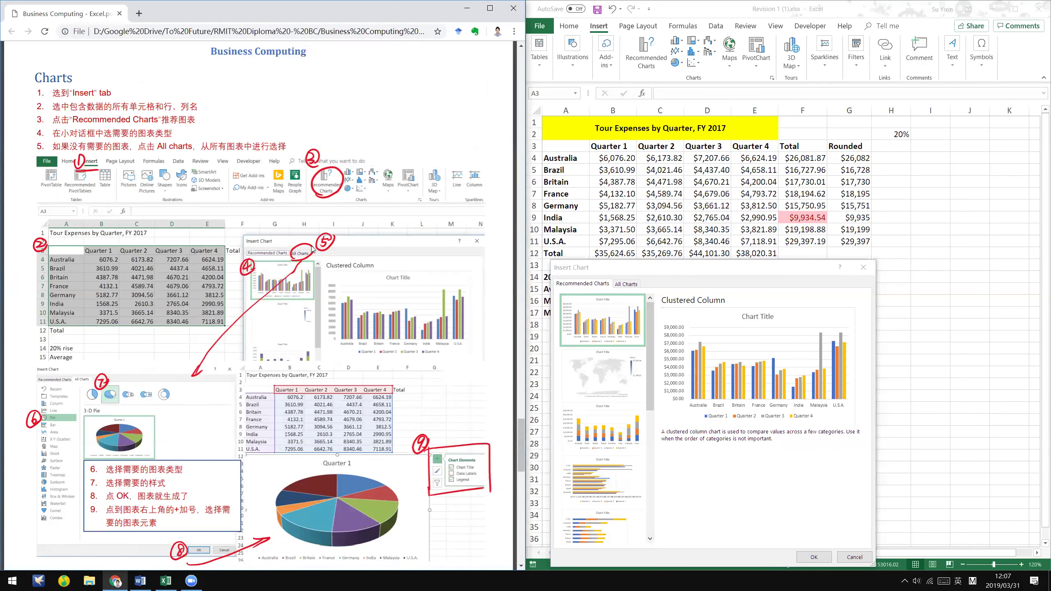
{"action": "left_click", "coordinate": [625, 284]}
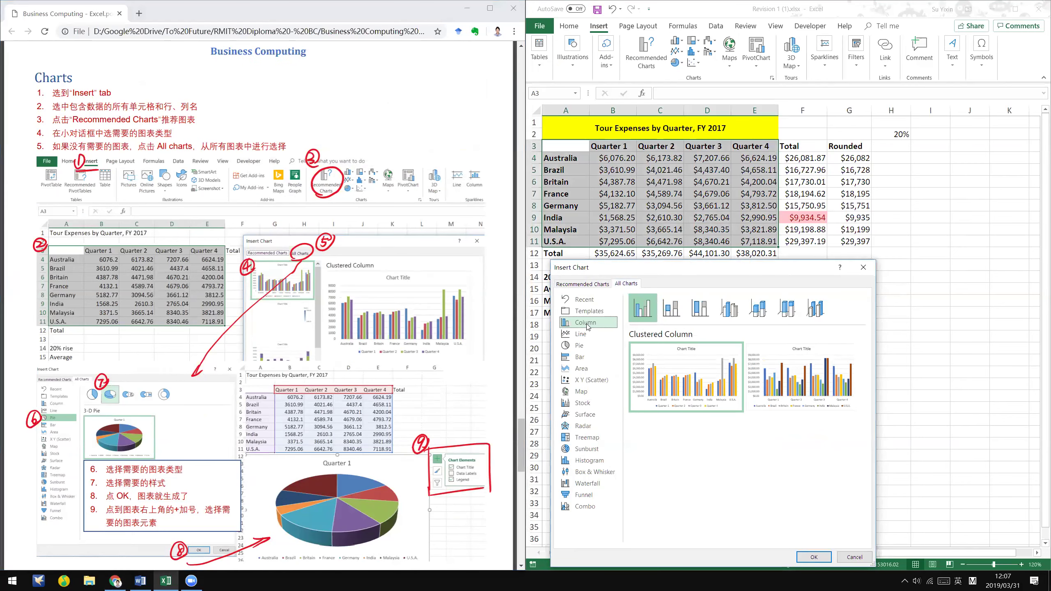
- Browse the chart types and choose the Pie category's 3-D Pie subtype
{"action": "left_click", "coordinate": [588, 343]}
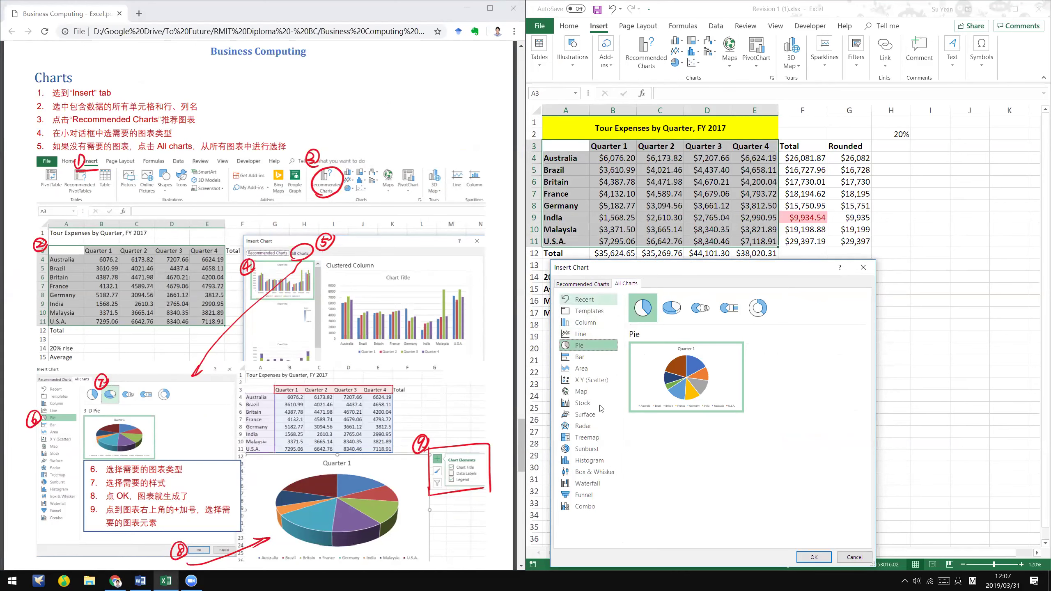
{"action": "scroll", "coordinate": [588, 361], "scroll_direction": "up", "scroll_amount": 1}
{"action": "scroll", "coordinate": [588, 361], "scroll_direction": "down", "scroll_amount": 2}
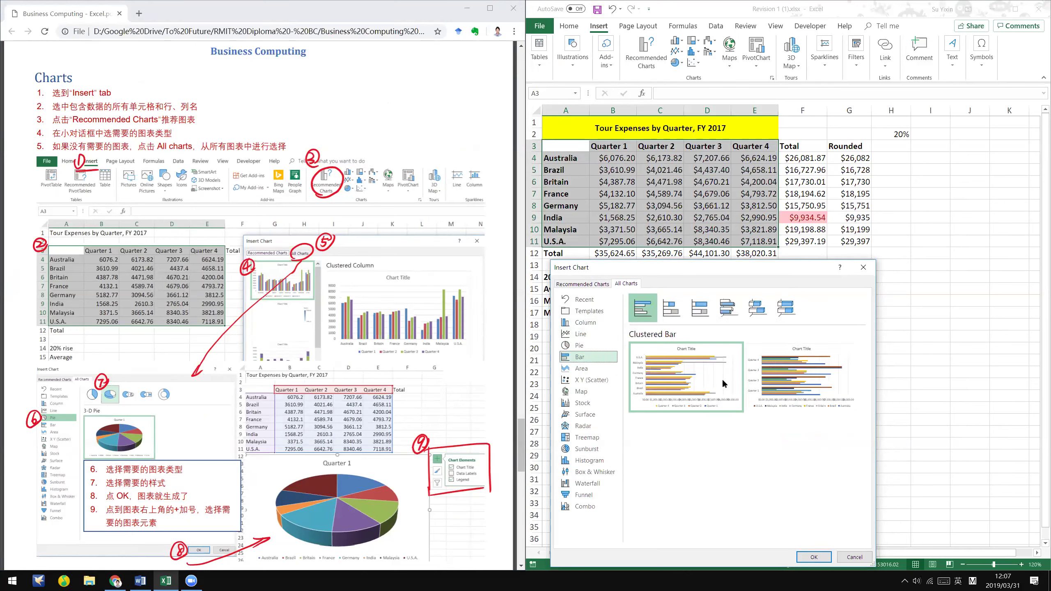
{"action": "left_click", "coordinate": [588, 372]}
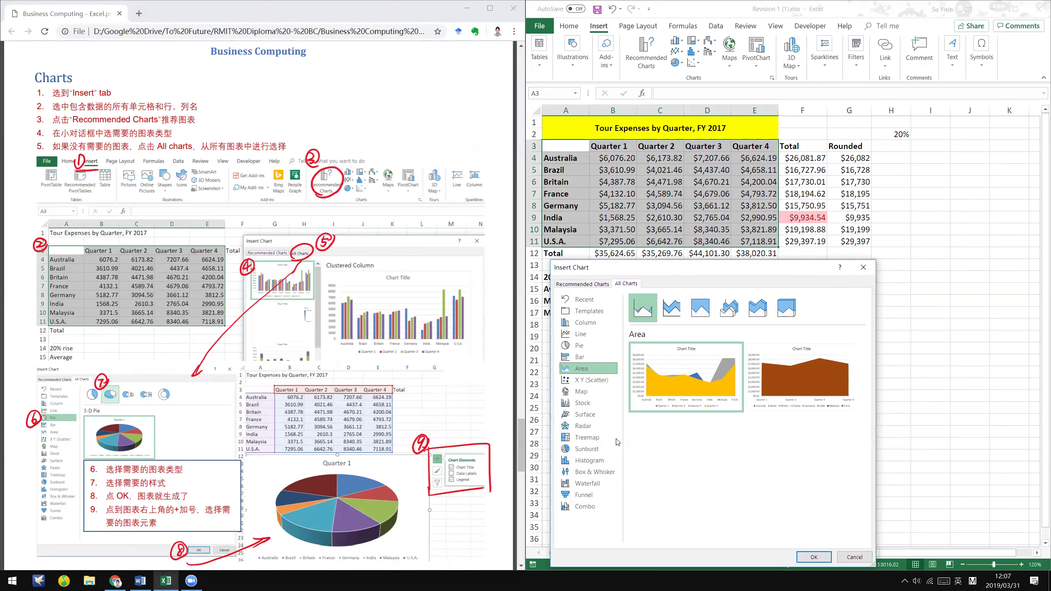
{"action": "left_click", "coordinate": [607, 461]}
{"action": "mouse_move", "coordinate": [743, 397]}
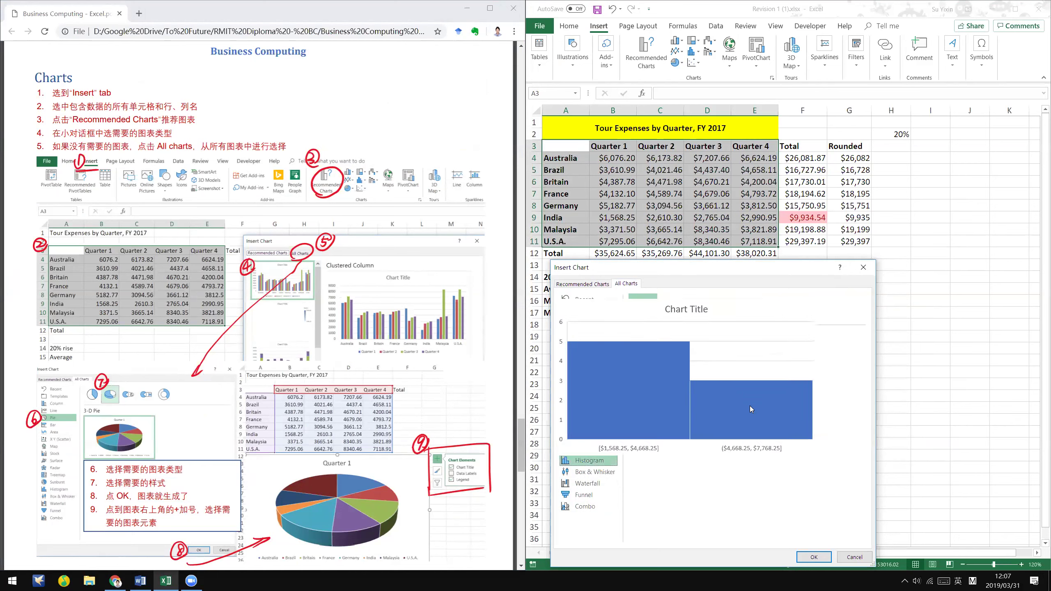
{"action": "left_click", "coordinate": [573, 346]}
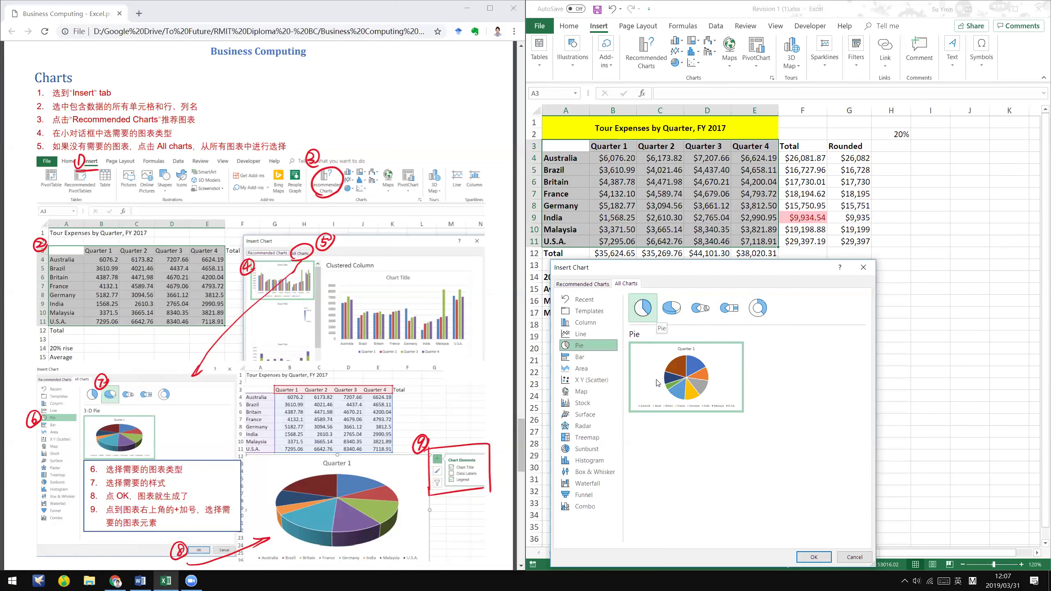
{"action": "mouse_move", "coordinate": [684, 367]}
{"action": "left_click", "coordinate": [673, 314]}
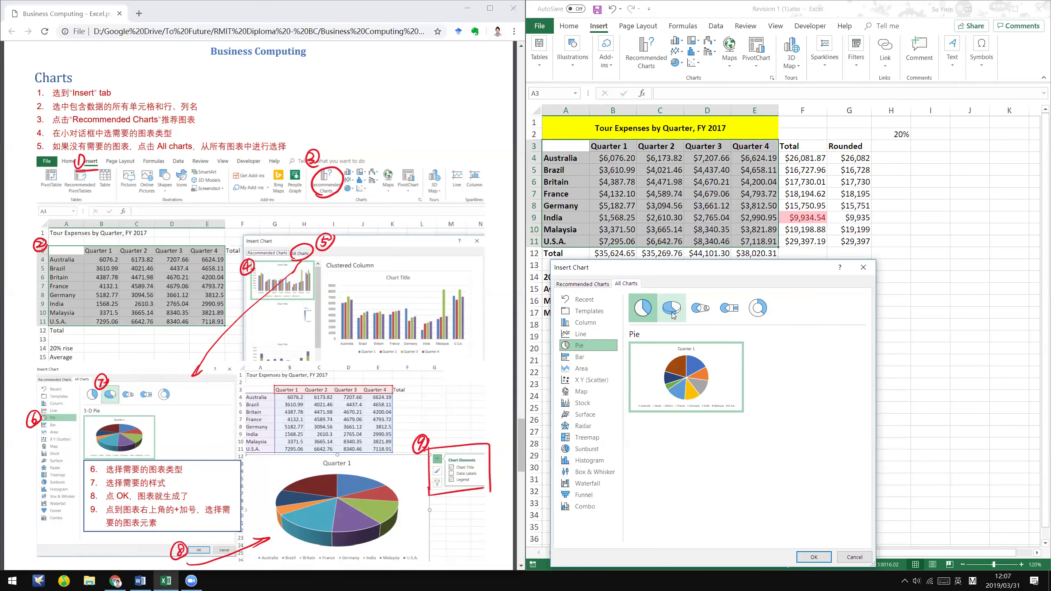
{"action": "left_click", "coordinate": [702, 312]}
{"action": "mouse_move", "coordinate": [722, 358]}
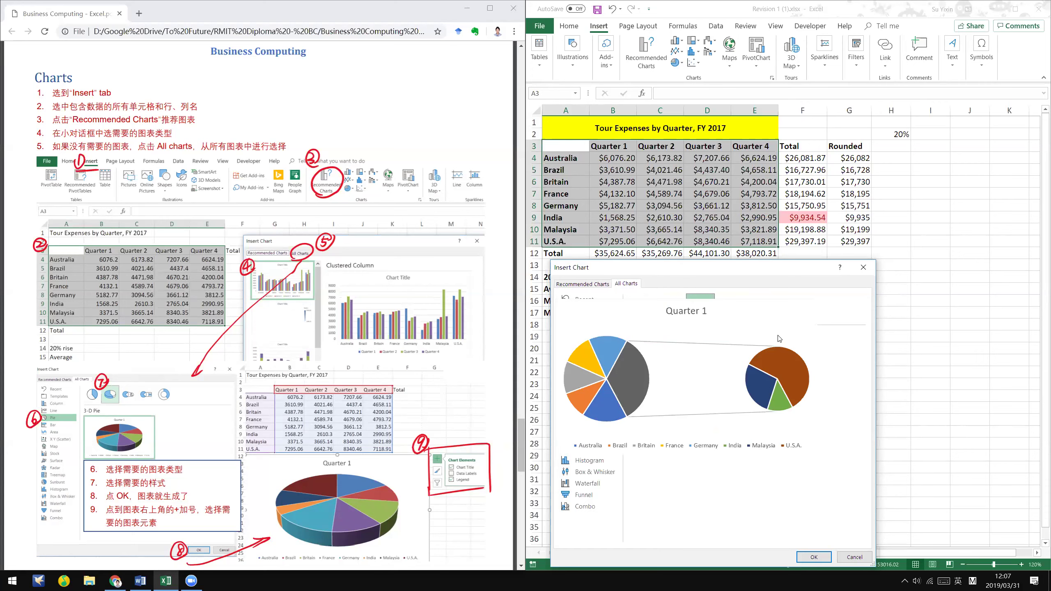
{"action": "left_click", "coordinate": [672, 307]}
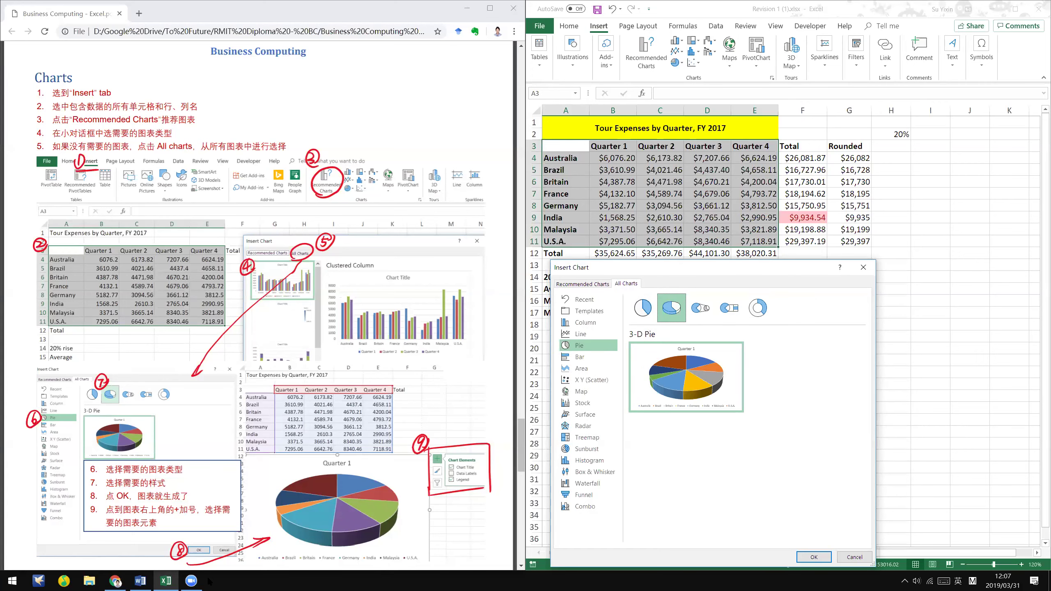
- Insert the 3-D pie chart and move it below the table, rows 18–33
{"action": "left_click", "coordinate": [140, 581]}
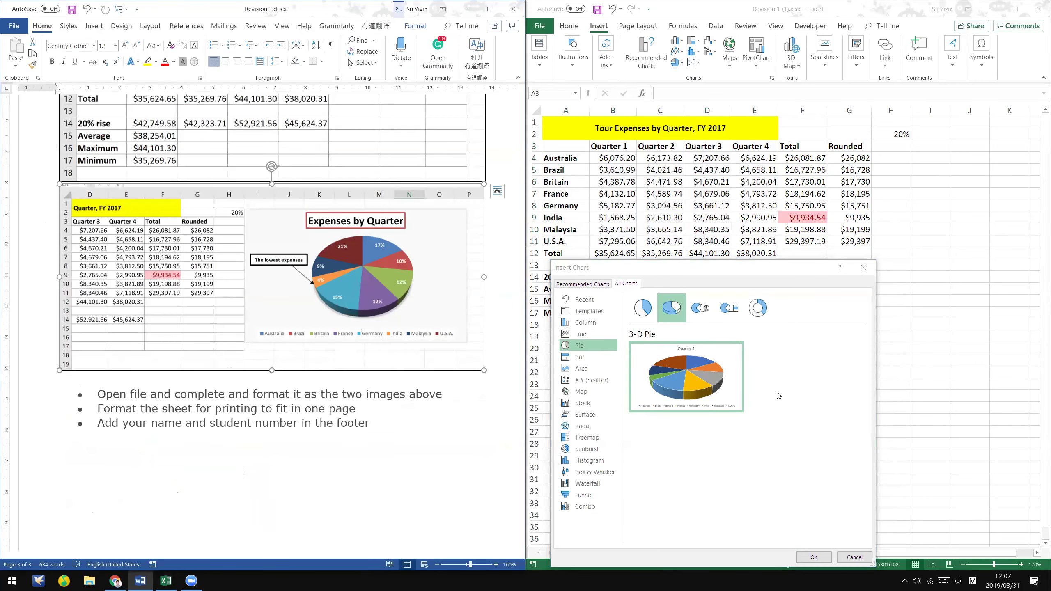
{"action": "left_click", "coordinate": [813, 557]}
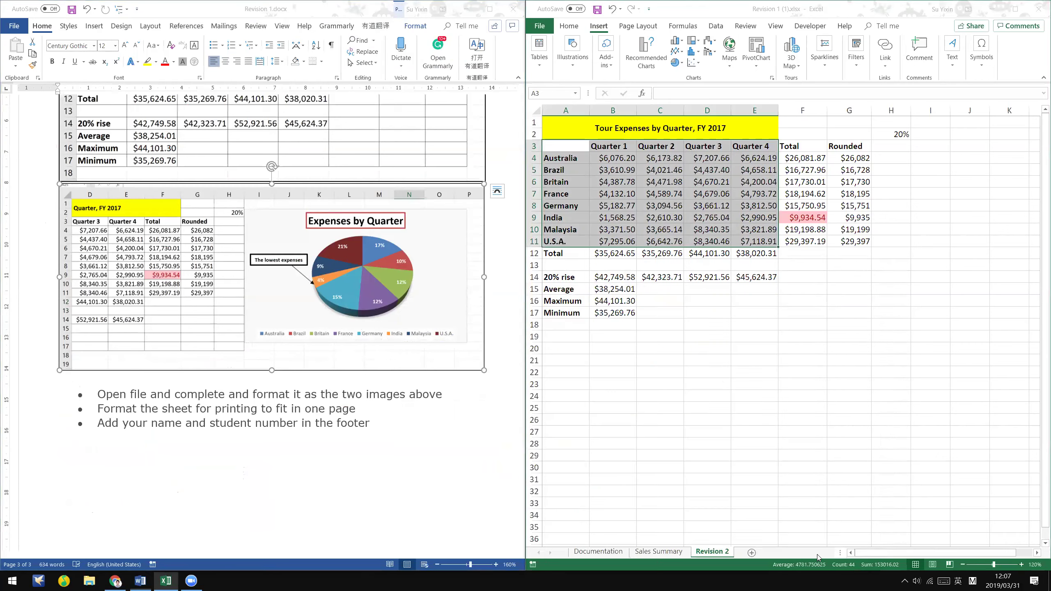
{"action": "left_click_drag", "start_coordinate": [851, 331], "coordinate": [780, 416]}
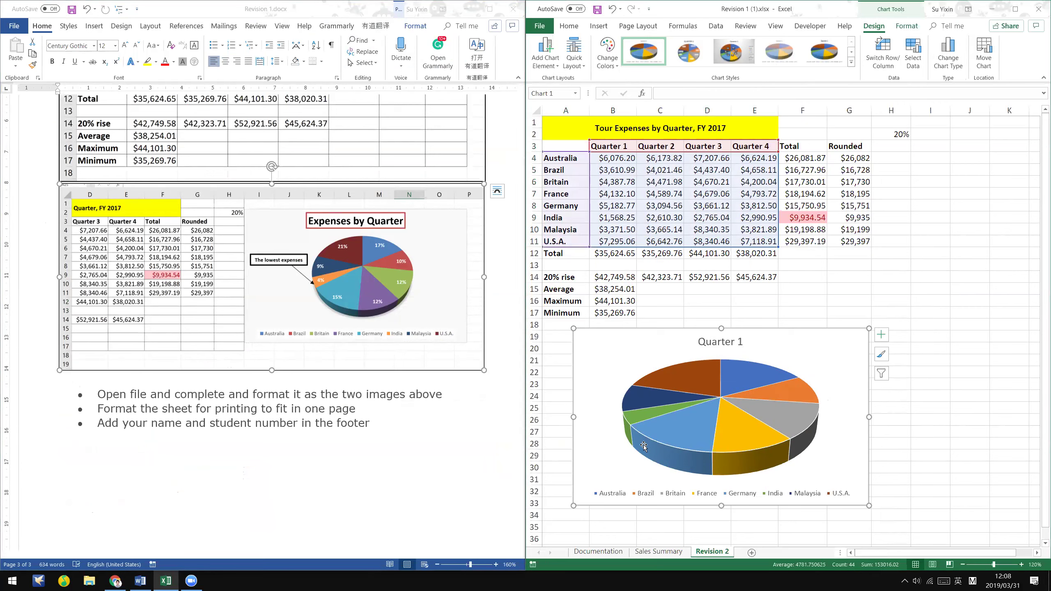
- Delete the Quarter 1 chart title, then restore it from Chart Elements
{"action": "left_click", "coordinate": [879, 327]}
{"action": "left_click", "coordinate": [853, 330]}
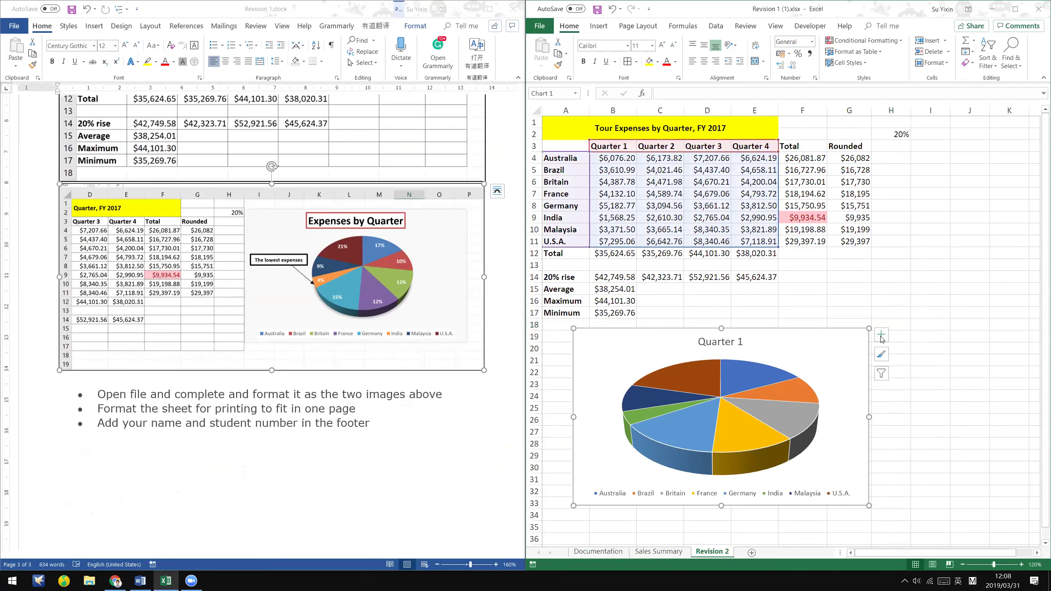
{"action": "left_click", "coordinate": [741, 341]}
{"action": "key", "text": "Delete"}
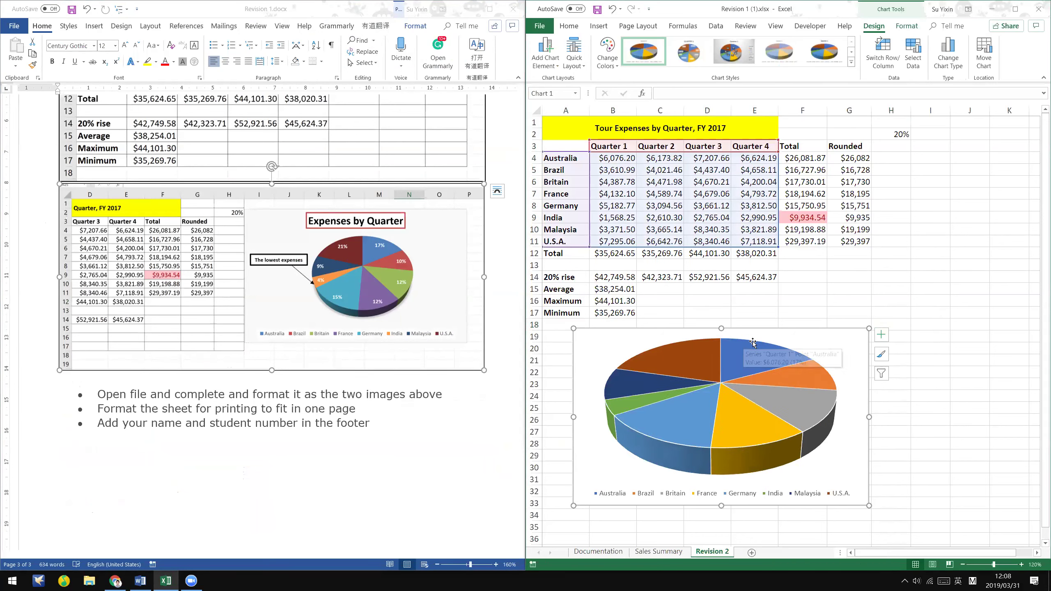
{"action": "left_click", "coordinate": [820, 349]}
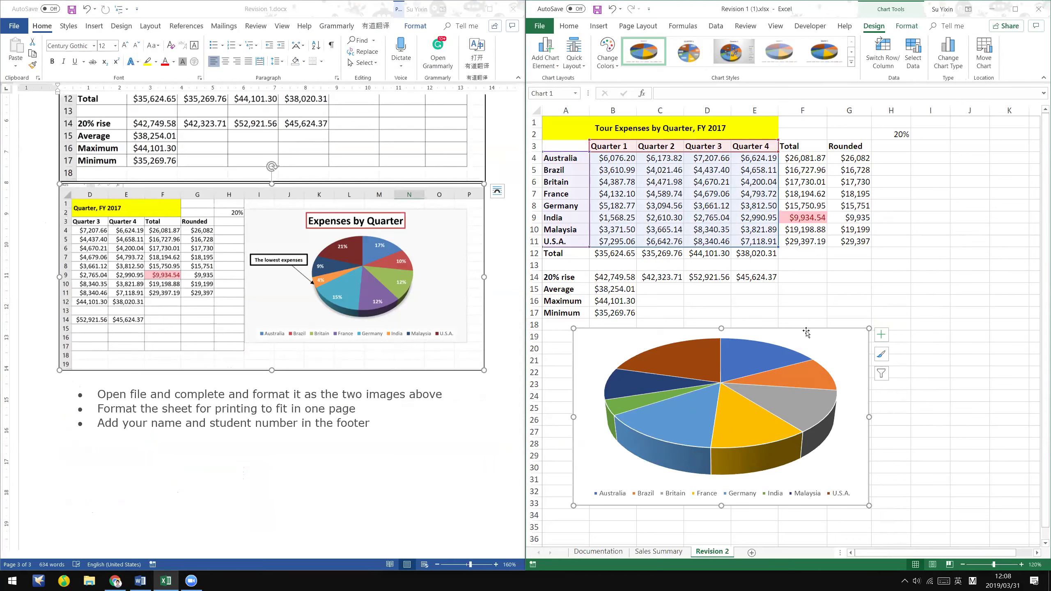
{"action": "left_click", "coordinate": [884, 333]}
{"action": "left_click", "coordinate": [904, 348]}
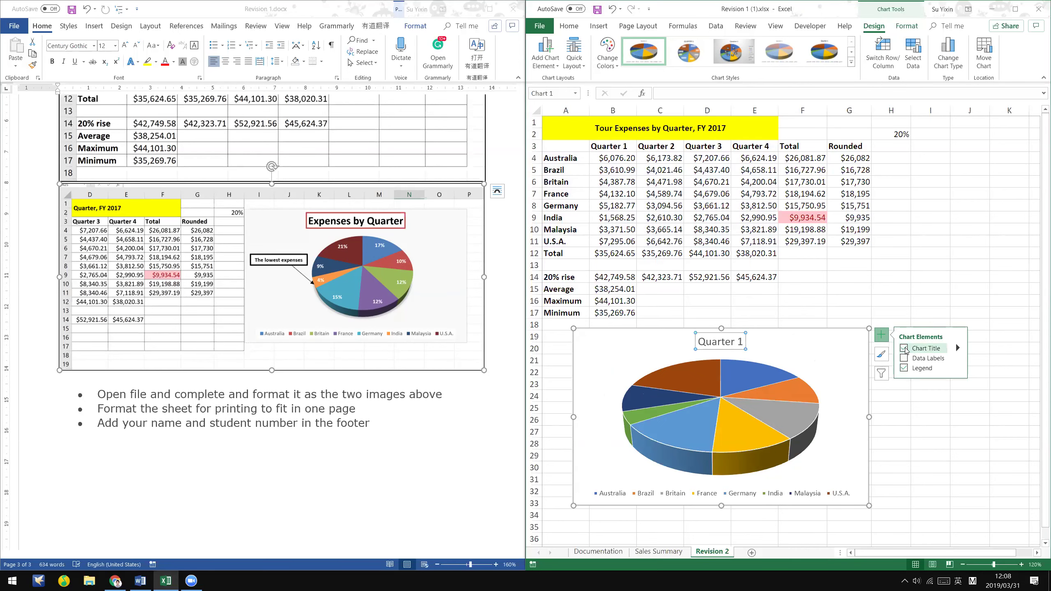
- Turn on Data Labels and set them to Data Callout showing country and percentage
{"action": "left_click", "coordinate": [904, 358]}
{"action": "left_click", "coordinate": [947, 361]}
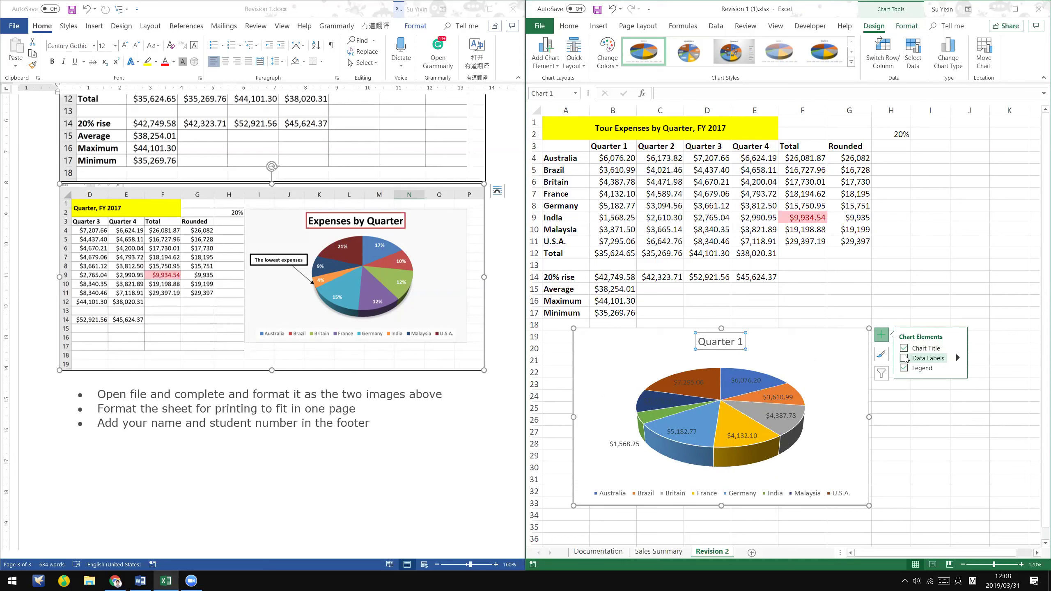
{"action": "left_click", "coordinate": [958, 357]}
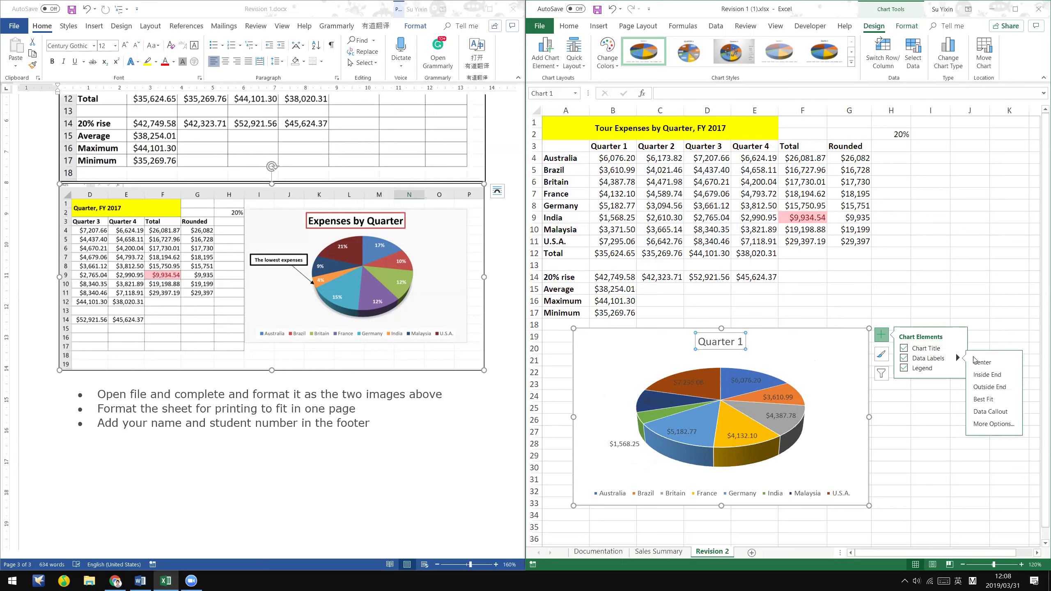
{"action": "left_click", "coordinate": [835, 368]}
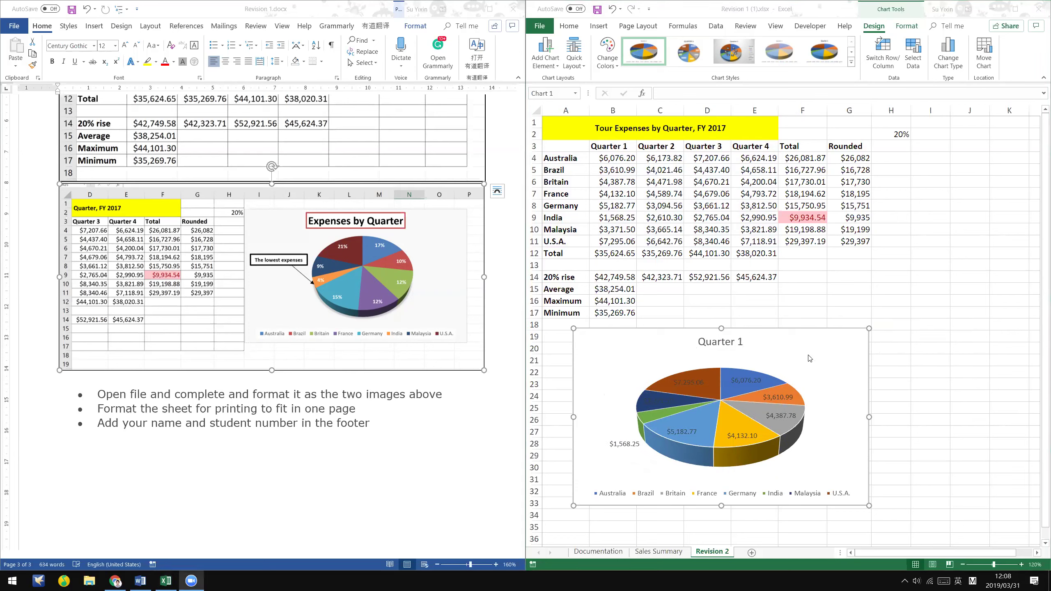
{"action": "left_click", "coordinate": [882, 335]}
{"action": "left_click", "coordinate": [958, 359]}
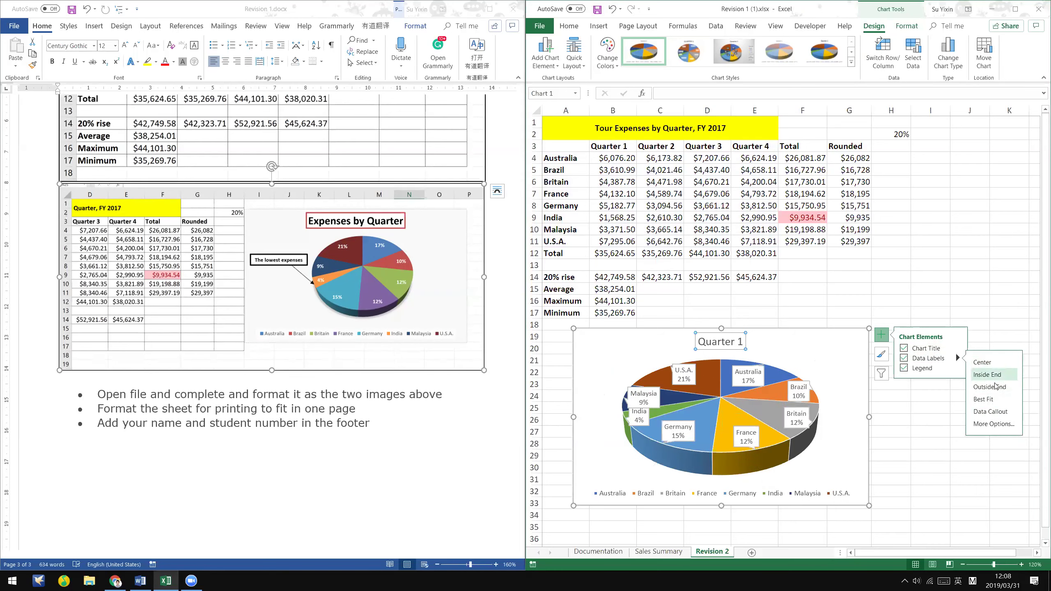
{"action": "left_click", "coordinate": [1003, 428]}
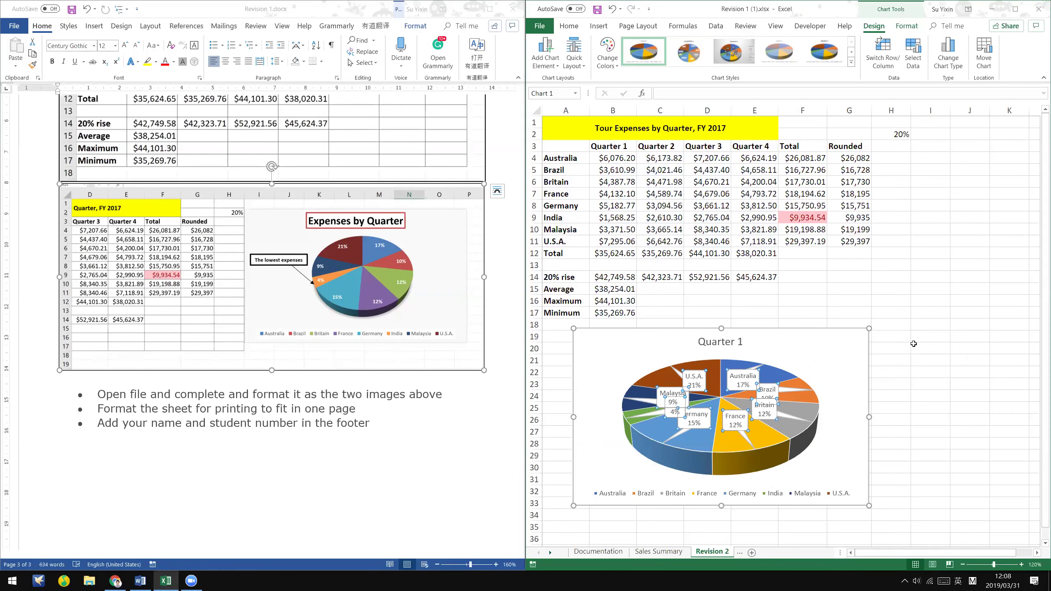
{"action": "left_click", "coordinate": [880, 353]}
{"action": "left_click", "coordinate": [882, 334]}
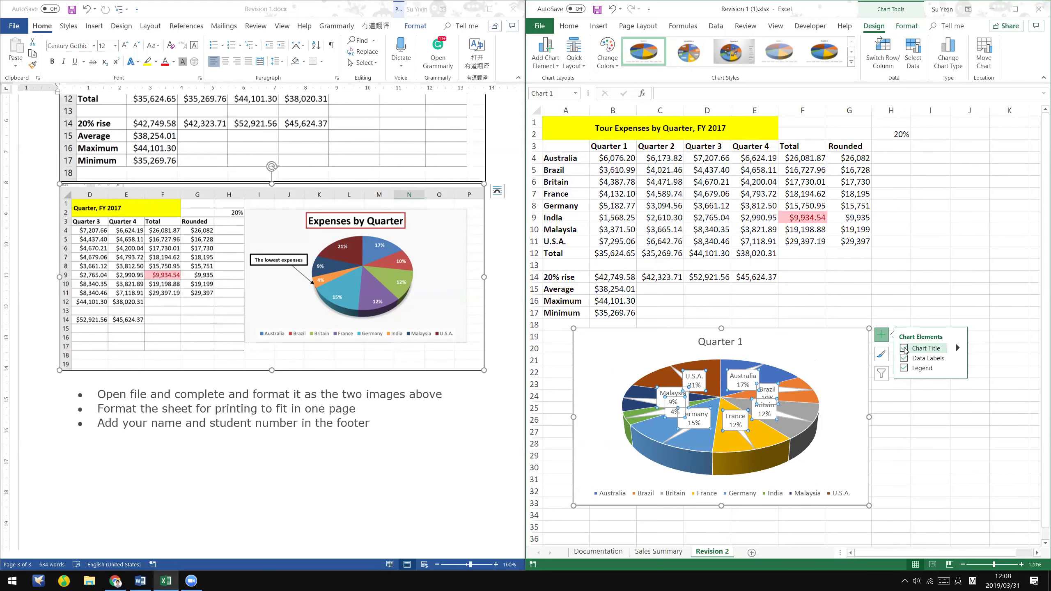
- Replace the Quarter 1 chart title text with 'Expenses by Quarter'
{"action": "key", "text": "Delete"}
{"action": "left_click", "coordinate": [811, 346]}
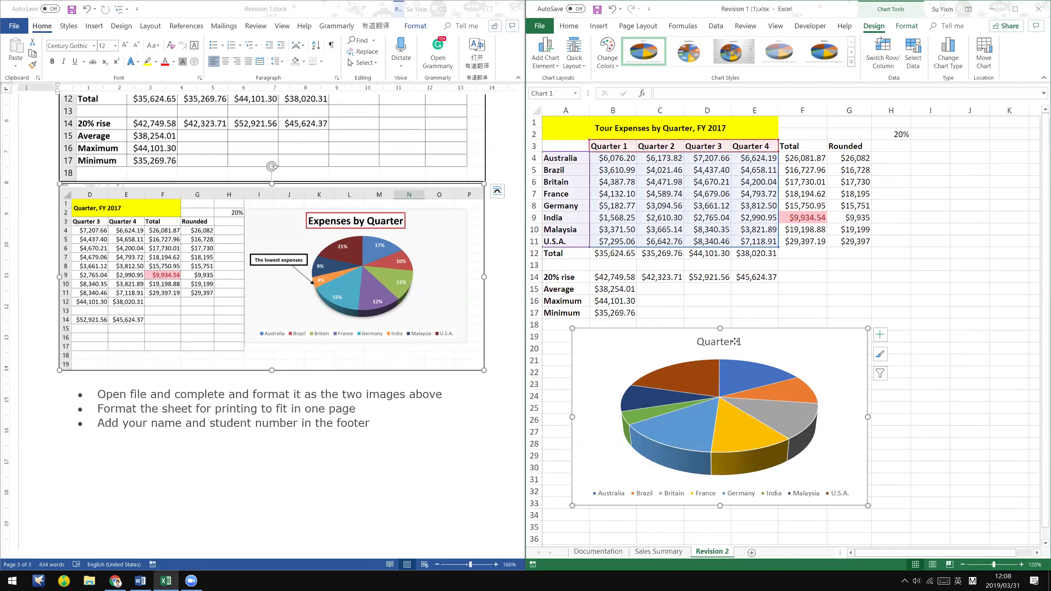
{"action": "double_click", "coordinate": [704, 342]}
{"action": "left_click_drag", "start_coordinate": [703, 341], "coordinate": [746, 342]}
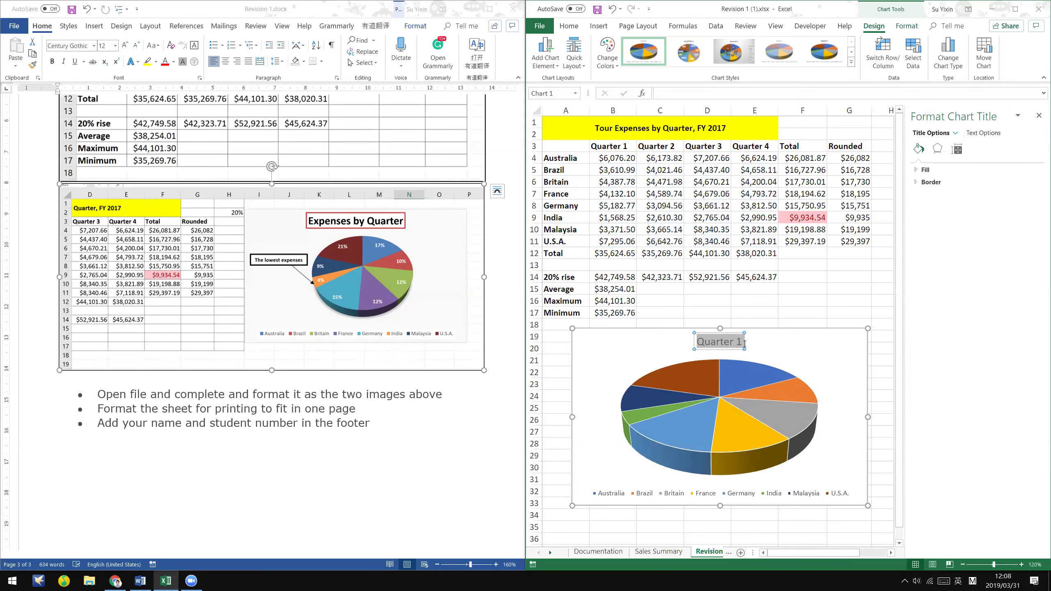
{"action": "type", "text": "Expenses b"}
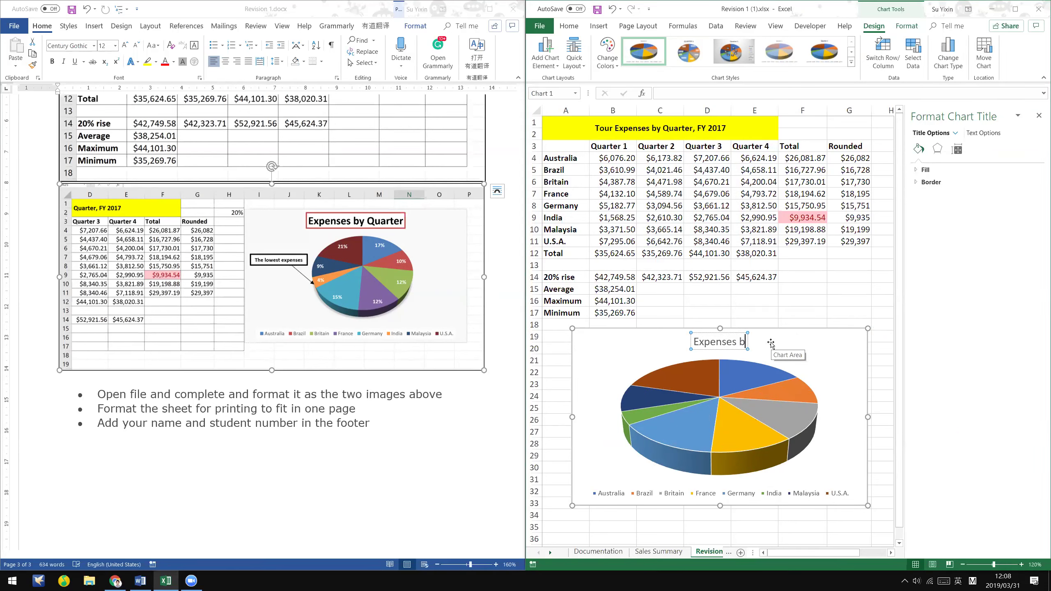
{"action": "type", "text": "y Quarter"}
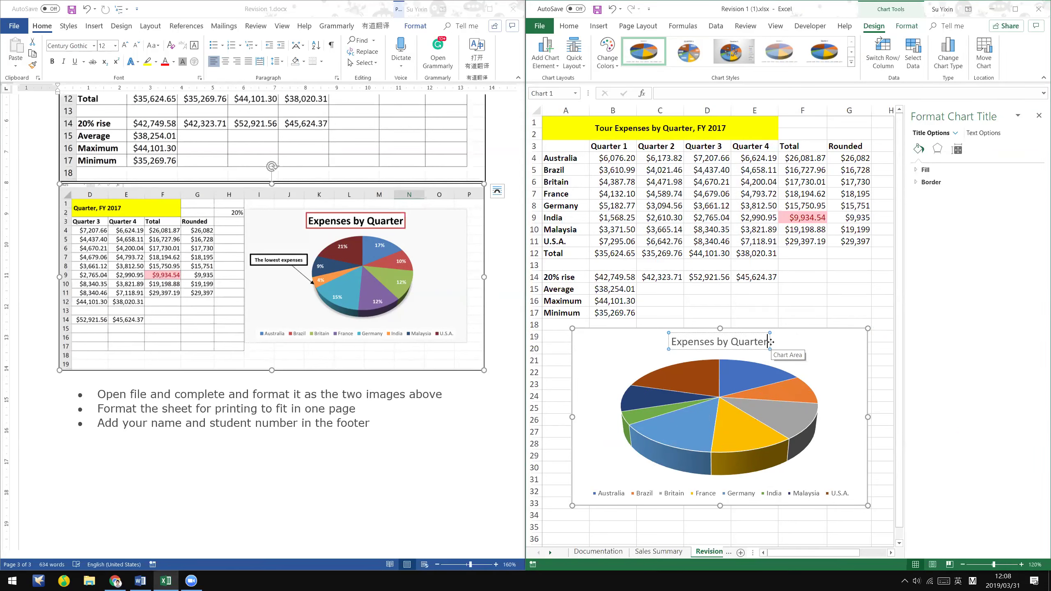
{"action": "left_click", "coordinate": [754, 348]}
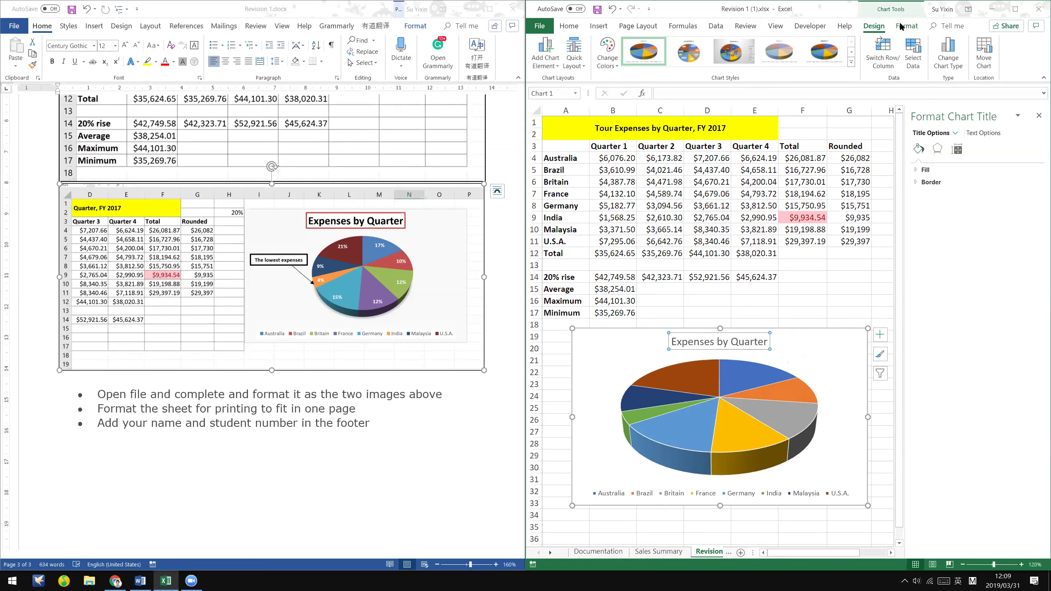
- Set the chart title's shape fill to No Fill
{"action": "left_click", "coordinate": [906, 26]}
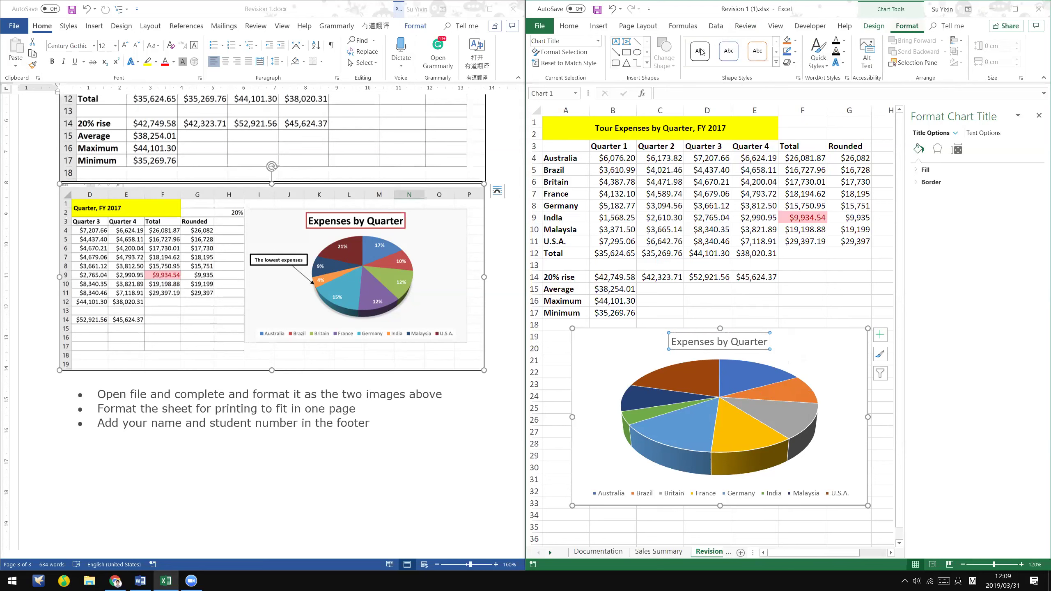
{"action": "left_click", "coordinate": [777, 63]}
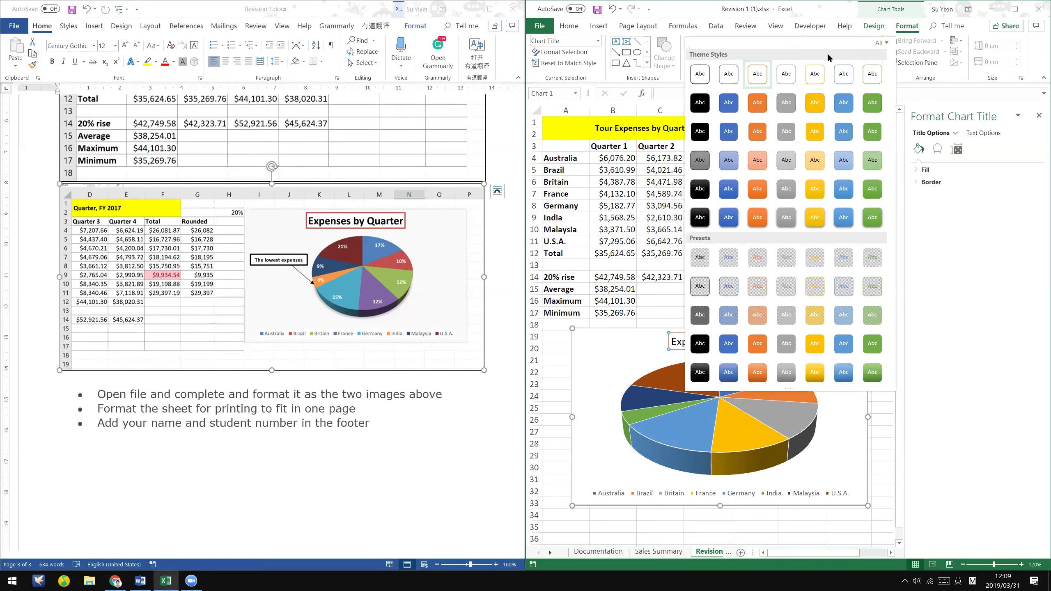
{"action": "left_click", "coordinate": [882, 42]}
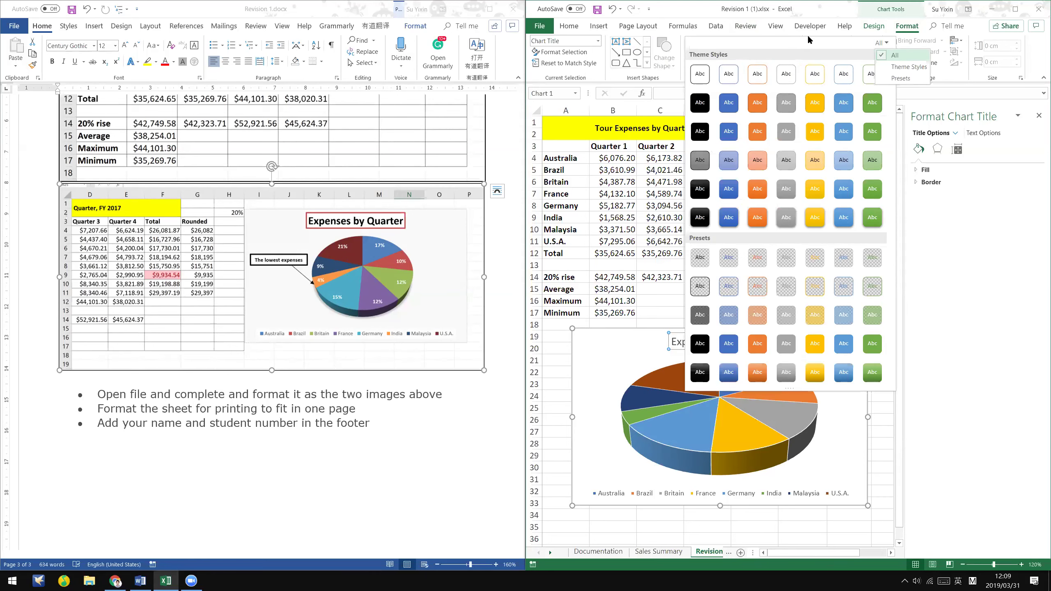
{"action": "left_click", "coordinate": [833, 5]}
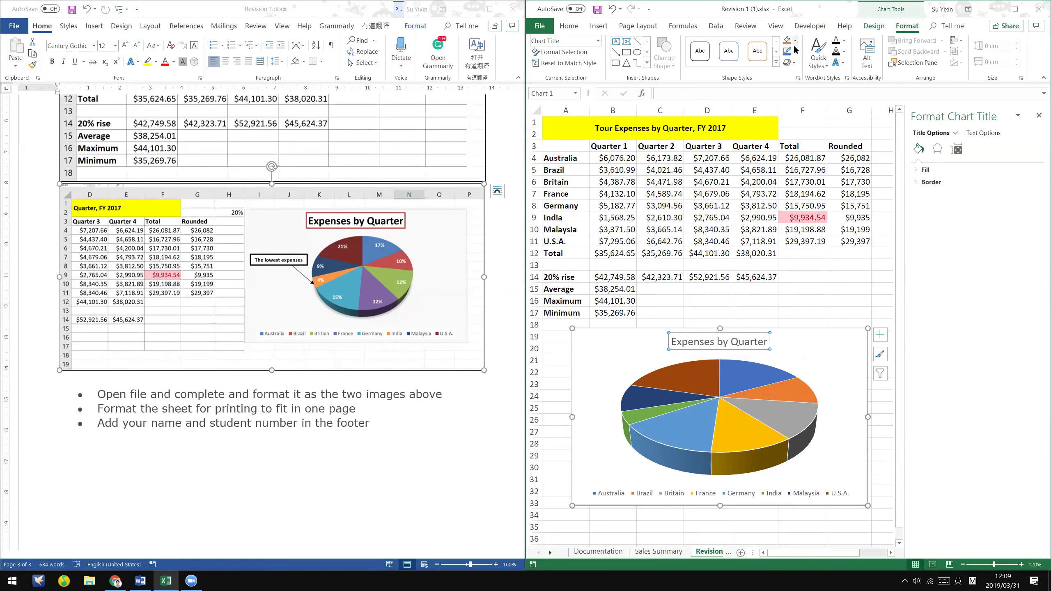
{"action": "left_click", "coordinate": [795, 40]}
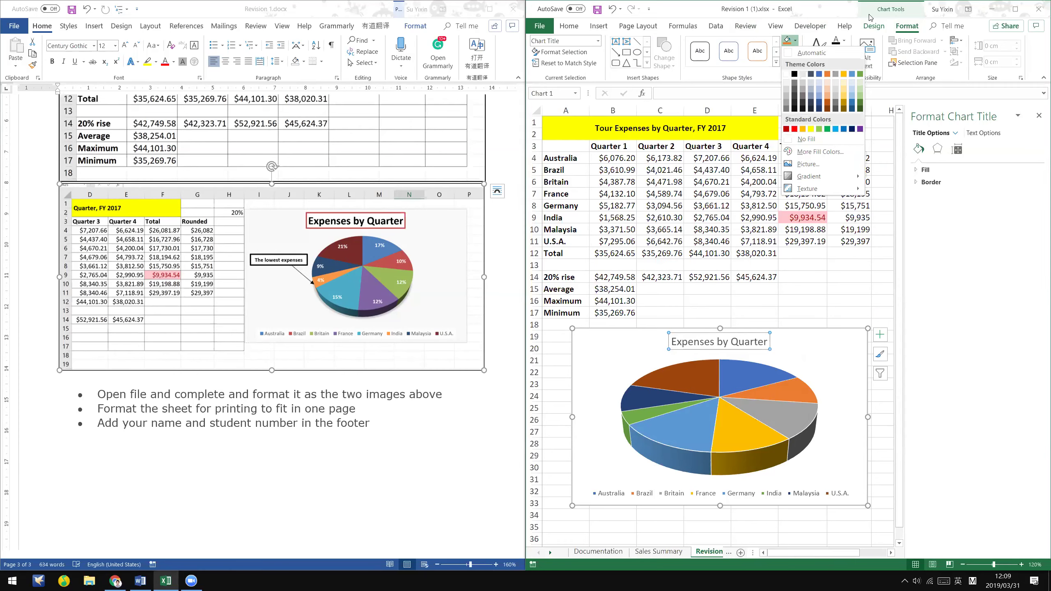
{"action": "left_click", "coordinate": [1016, 10]}
{"action": "left_click", "coordinate": [1016, 9]}
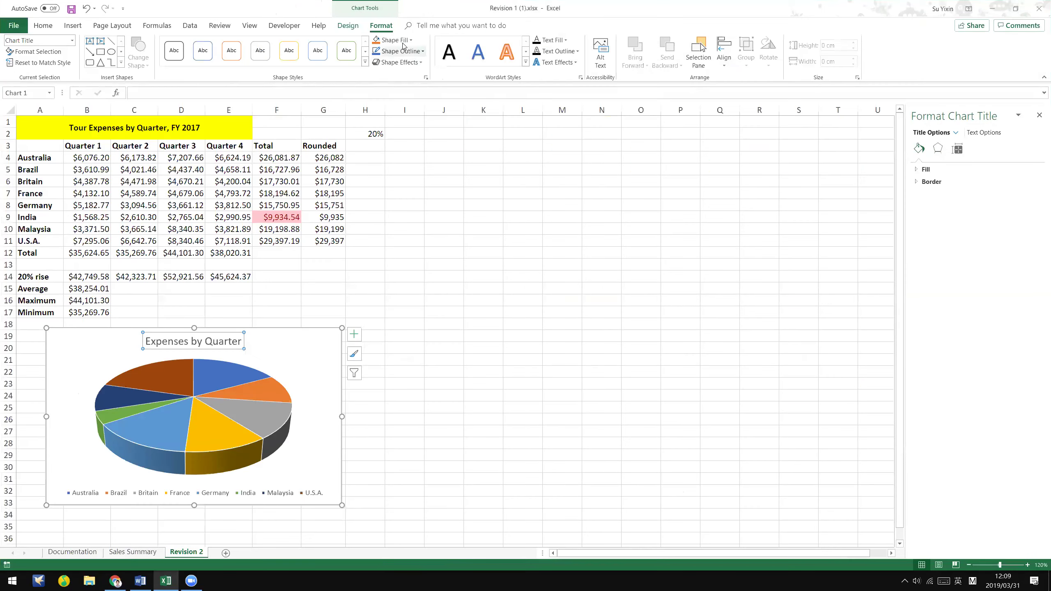
{"action": "left_click", "coordinate": [376, 46]}
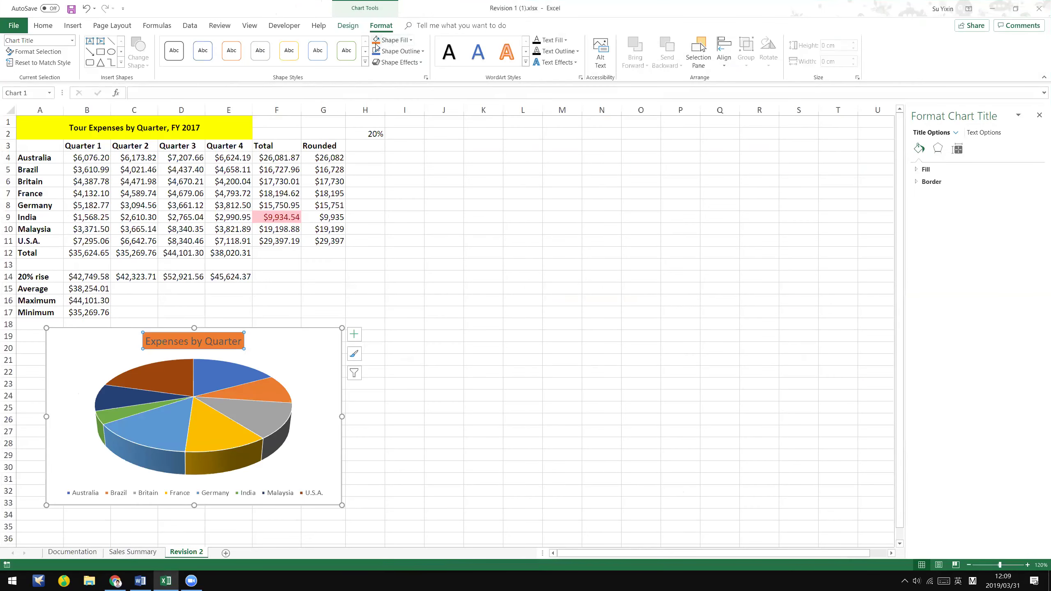
{"action": "left_click", "coordinate": [401, 40]}
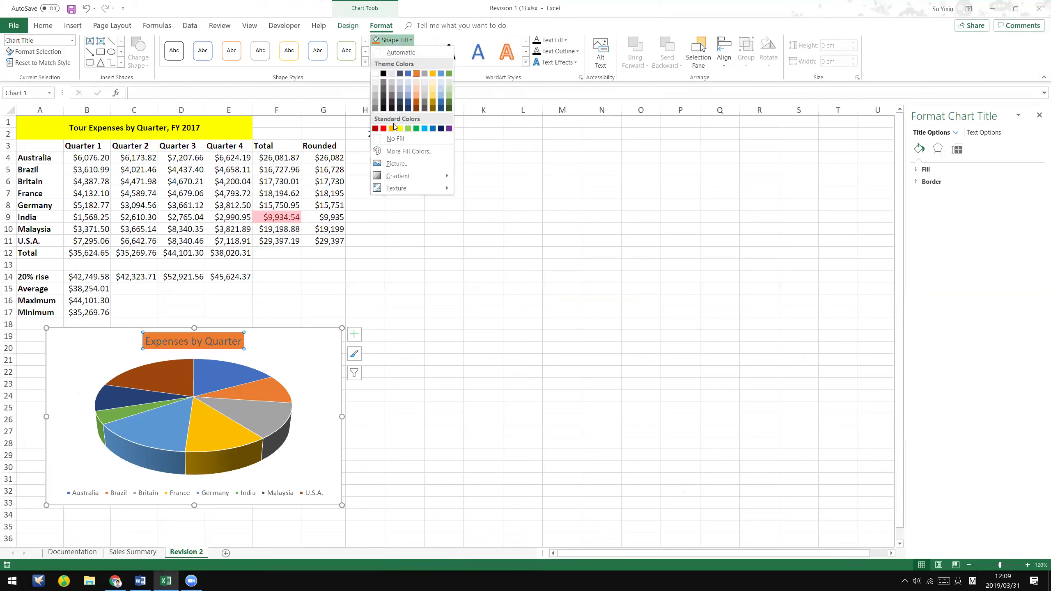
{"action": "left_click", "coordinate": [413, 140]}
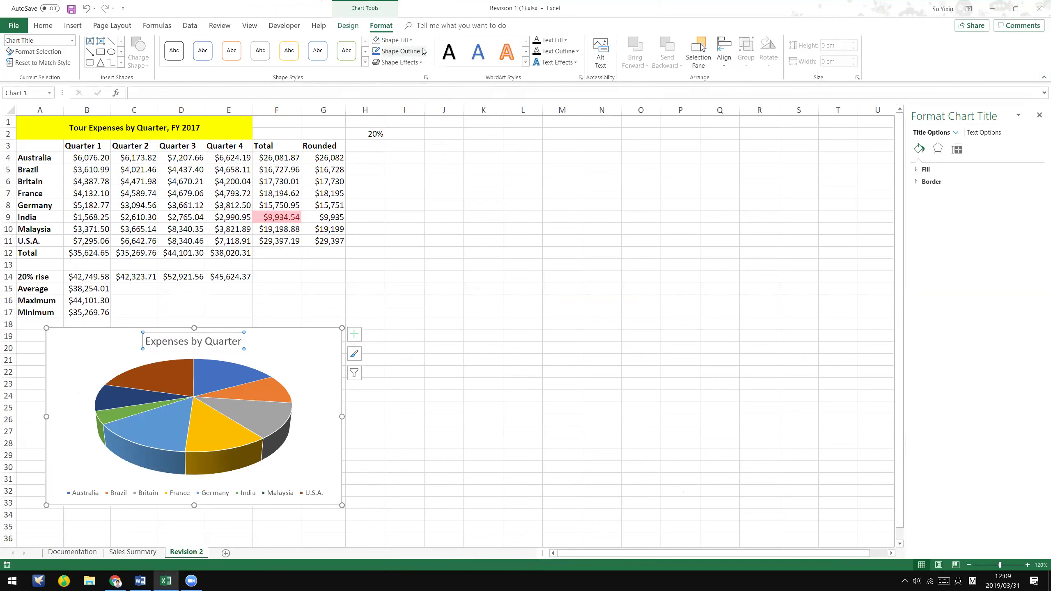
- Give the chart title a red outline with a heavier weight
{"action": "left_click", "coordinate": [422, 51]}
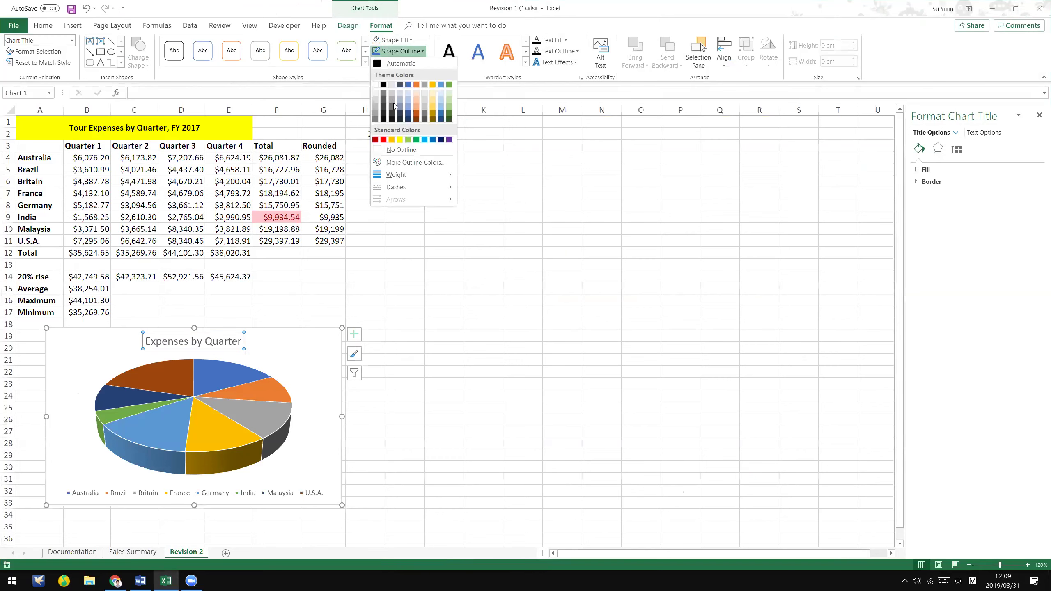
{"action": "left_click", "coordinate": [376, 136]}
{"action": "left_click", "coordinate": [424, 53]}
{"action": "mouse_move", "coordinate": [430, 175]}
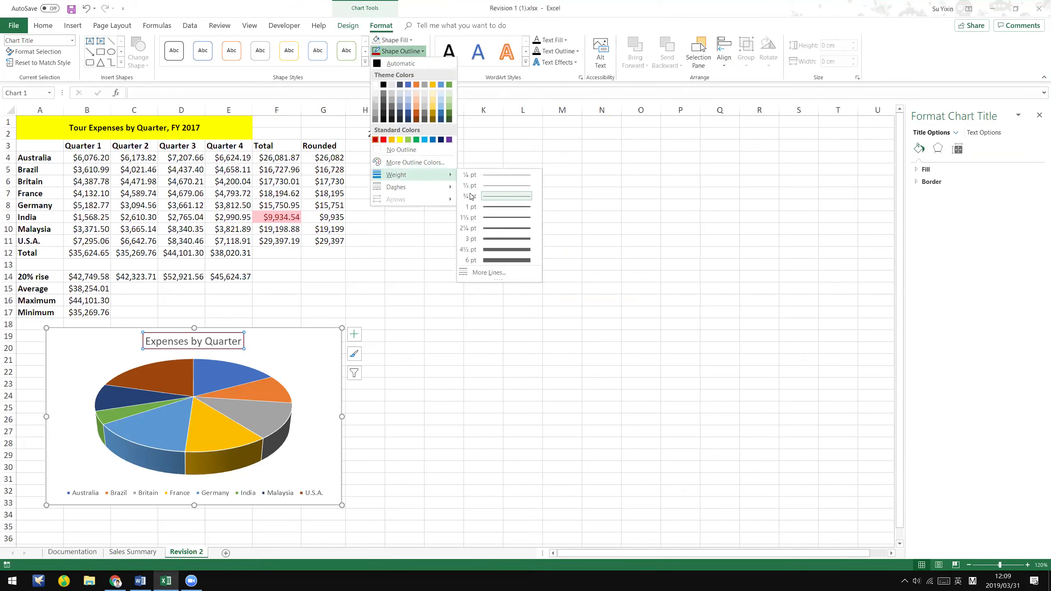
{"action": "left_click", "coordinate": [488, 221]}
- Set the title's text fill and font colour to Automatic
{"action": "left_click", "coordinate": [326, 346]}
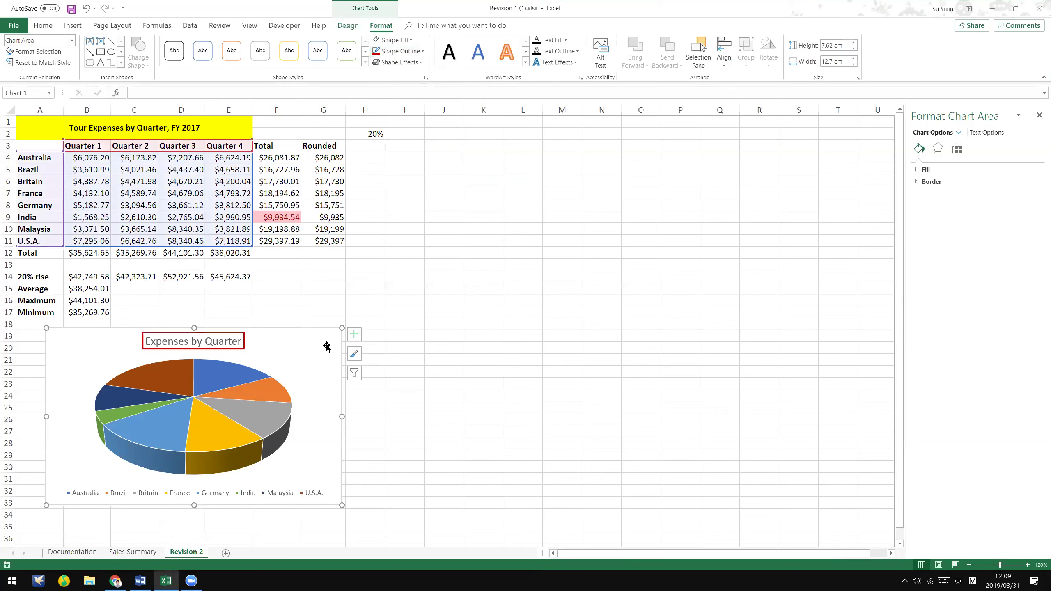
{"action": "left_click", "coordinate": [190, 344]}
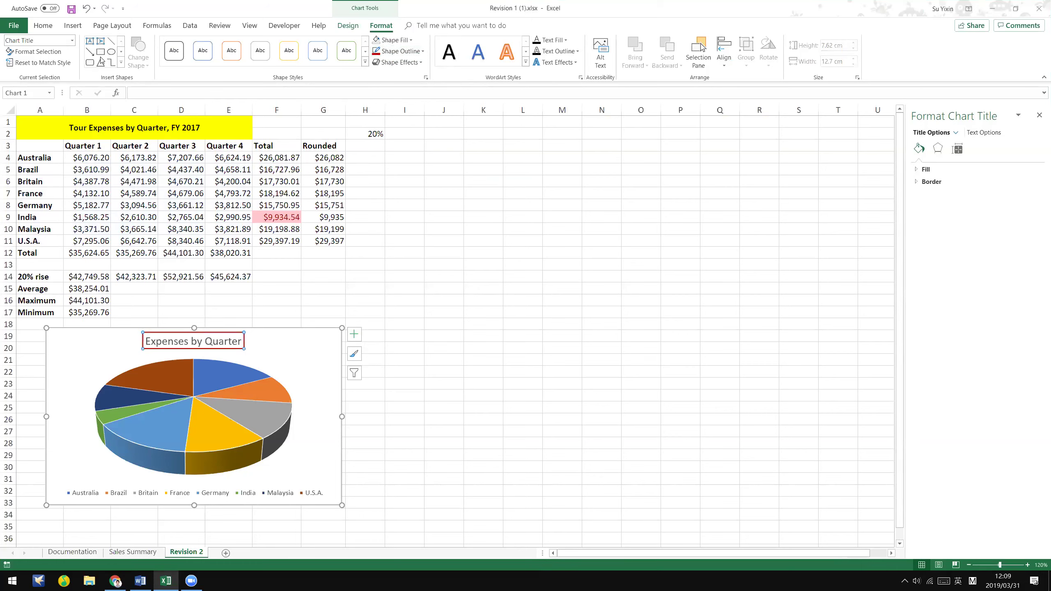
{"action": "left_click", "coordinate": [566, 40]}
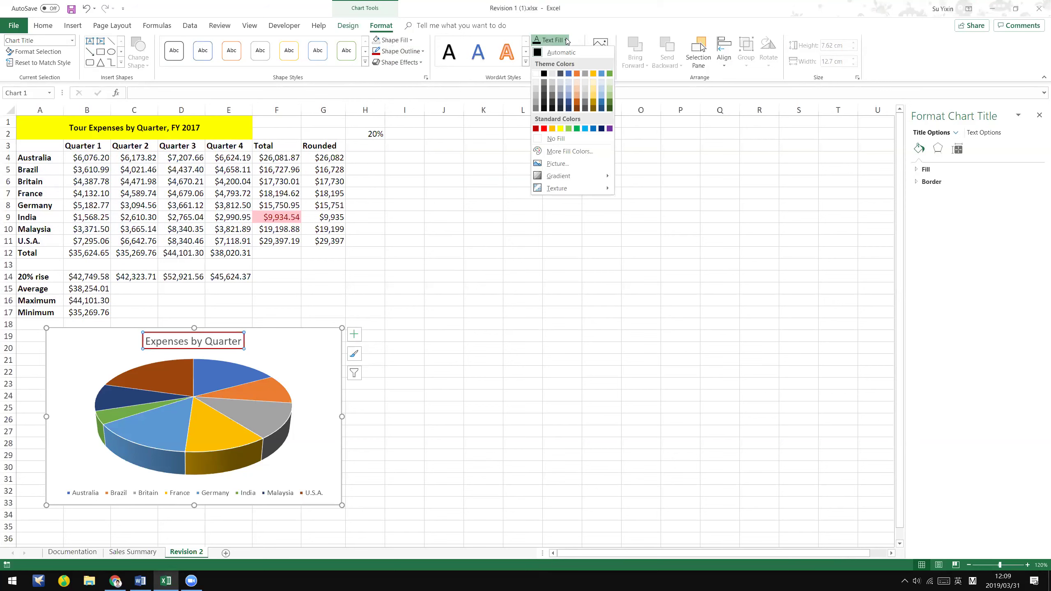
{"action": "left_click", "coordinate": [568, 53]}
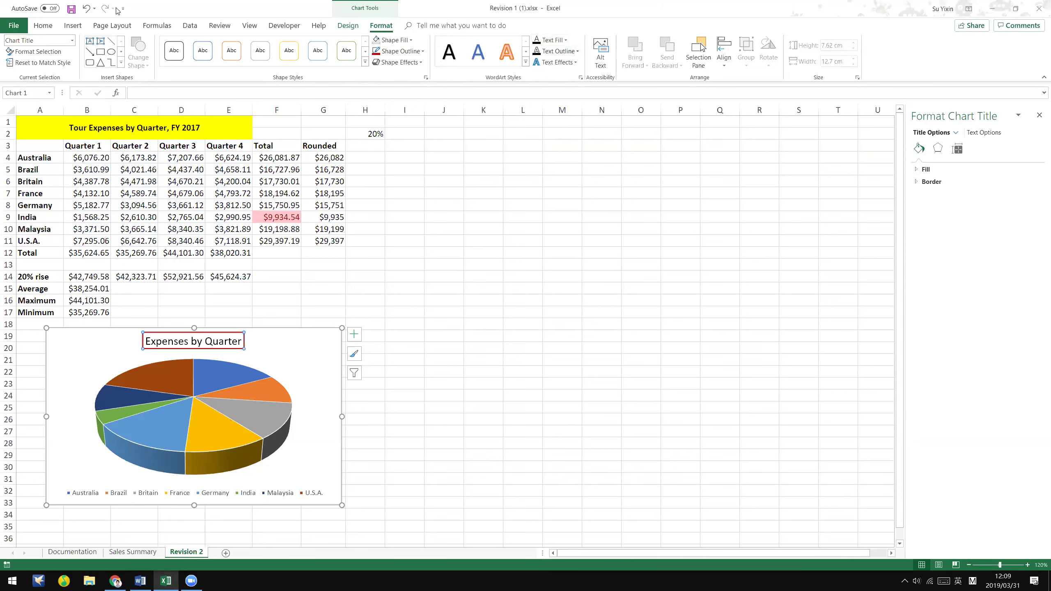
{"action": "left_click", "coordinate": [43, 26]}
{"action": "left_click", "coordinate": [187, 63]}
{"action": "left_click", "coordinate": [191, 78]}
- Make the Expenses by Quarter chart title bold
{"action": "left_click", "coordinate": [288, 376]}
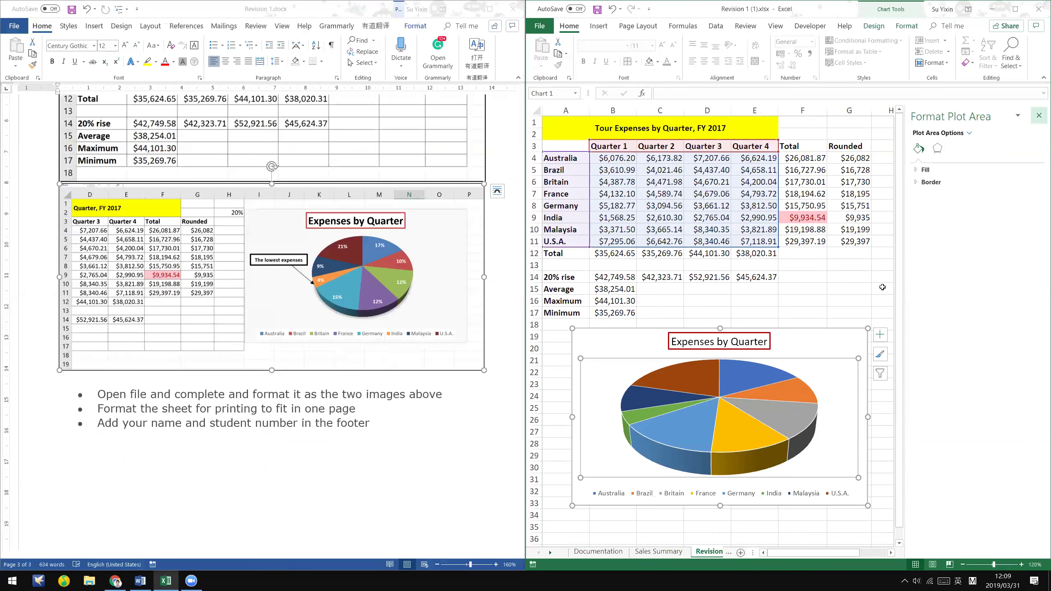
{"action": "left_click", "coordinate": [886, 288]}
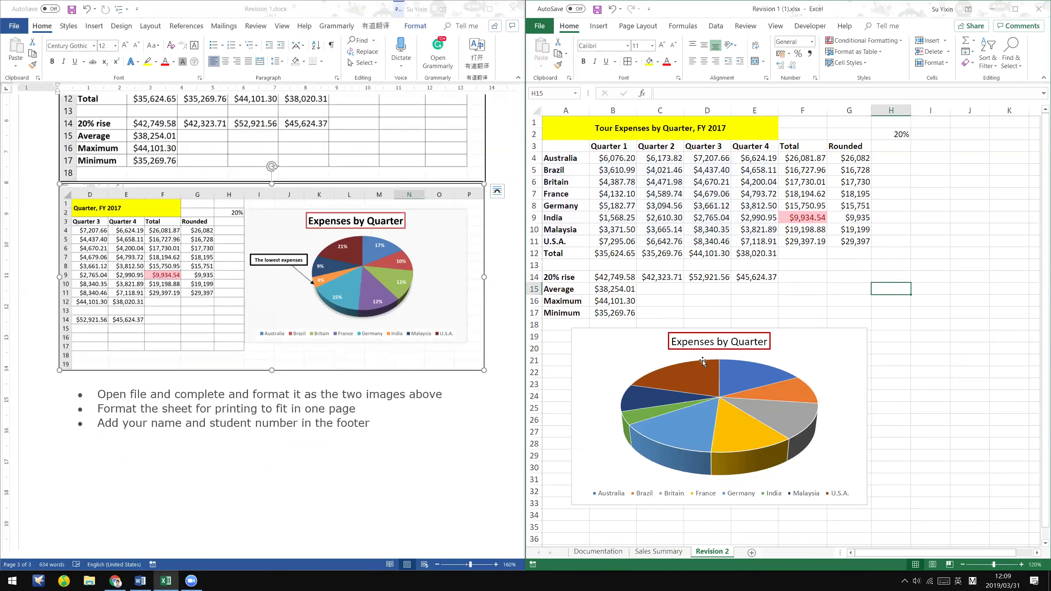
{"action": "left_click", "coordinate": [729, 338]}
{"action": "left_click", "coordinate": [584, 61]}
{"action": "left_click", "coordinate": [896, 227]}
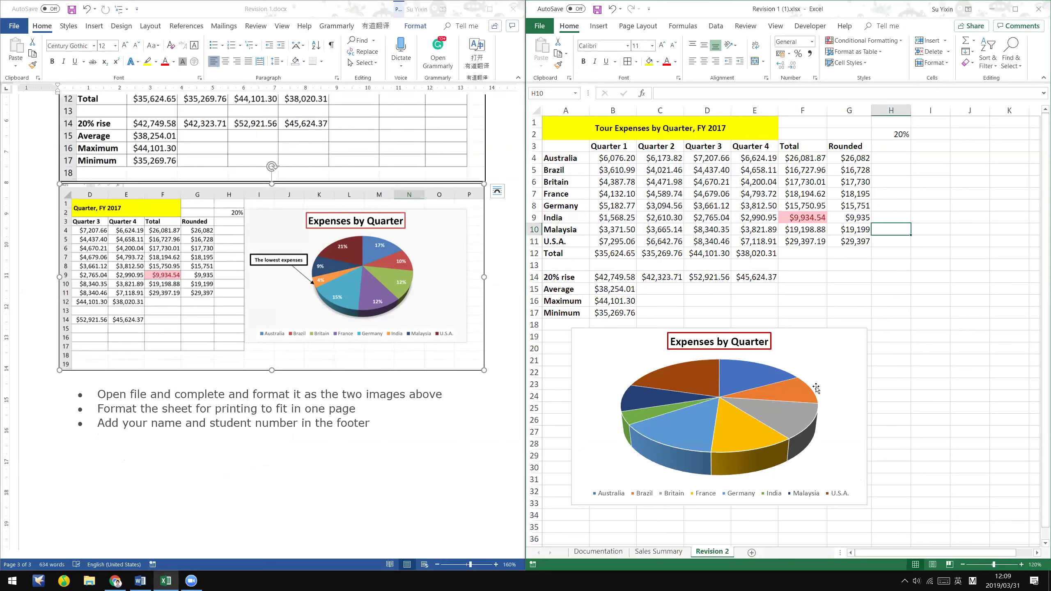
{"action": "left_click", "coordinate": [840, 377]}
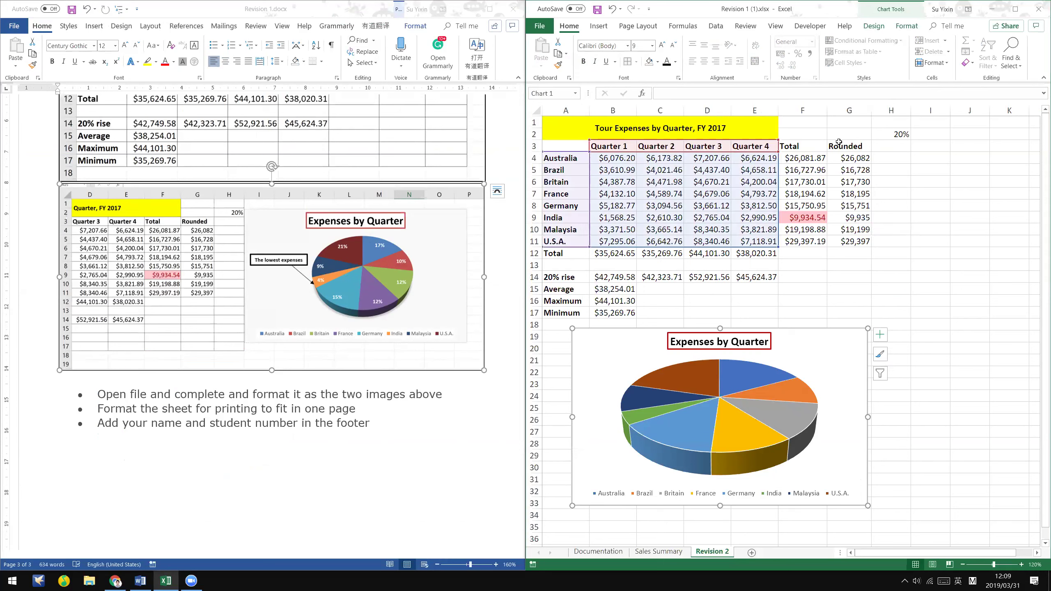
{"action": "left_click", "coordinate": [877, 26]}
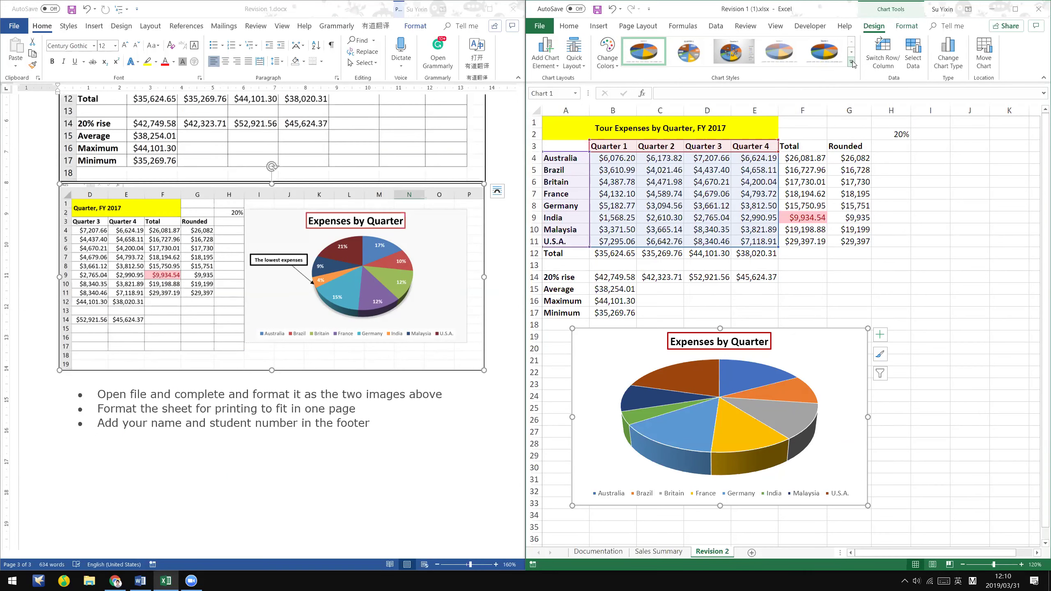
{"action": "left_click", "coordinate": [119, 581]}
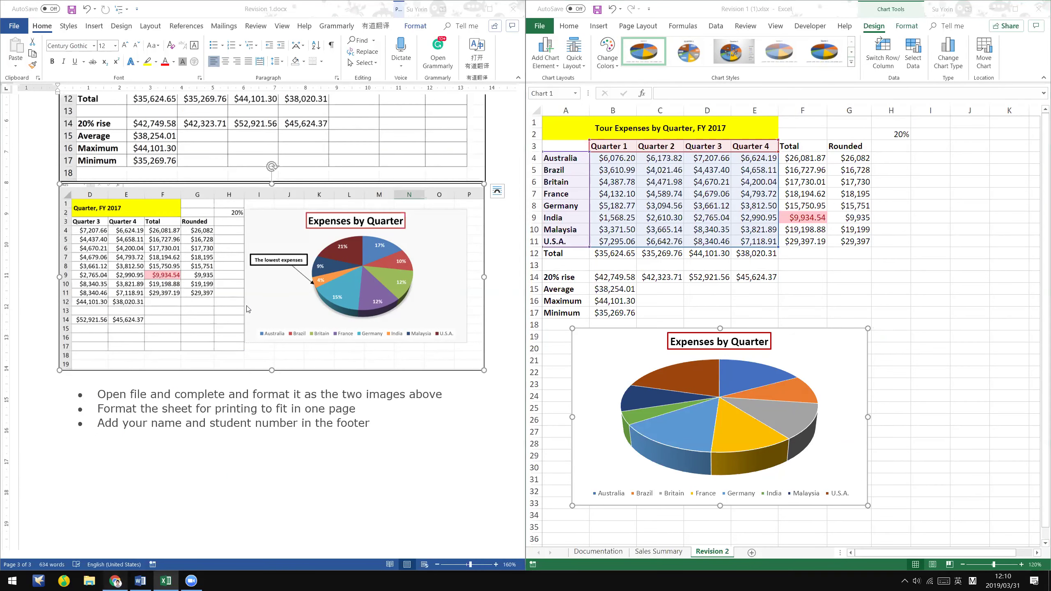
- Apply the preset chart layout with percentage labels and a top legend
{"action": "scroll", "coordinate": [254, 320], "scroll_direction": "down", "scroll_amount": 5}
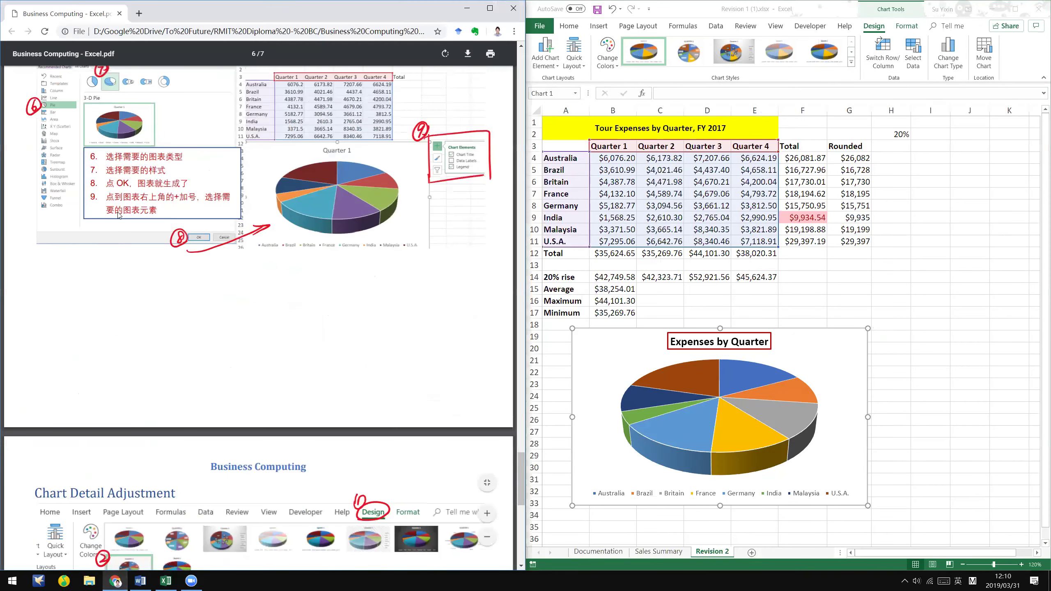
{"action": "scroll", "coordinate": [142, 186], "scroll_direction": "down", "scroll_amount": 3}
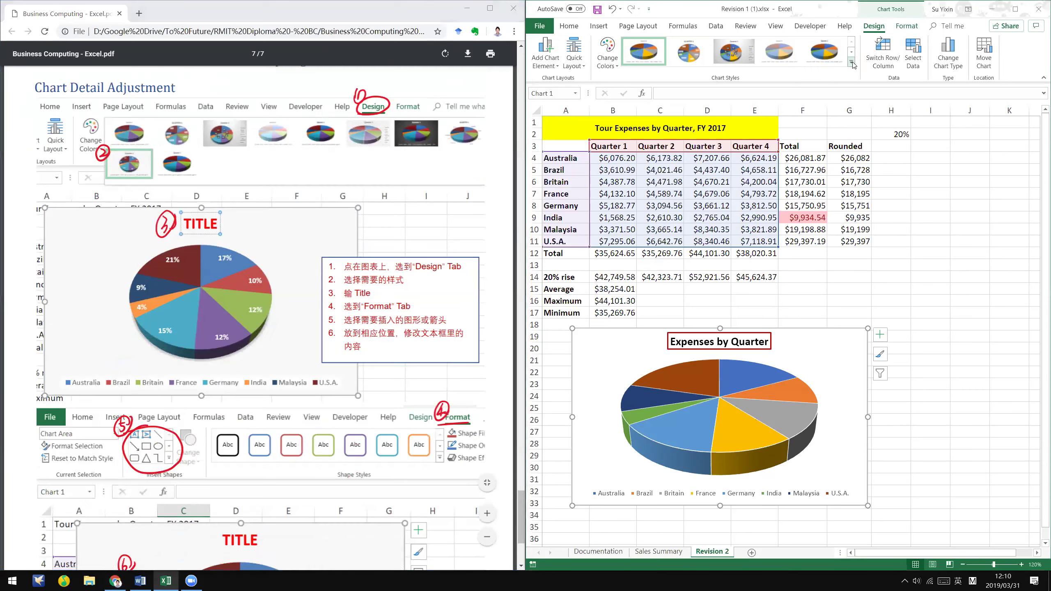
{"action": "left_click", "coordinate": [851, 62]}
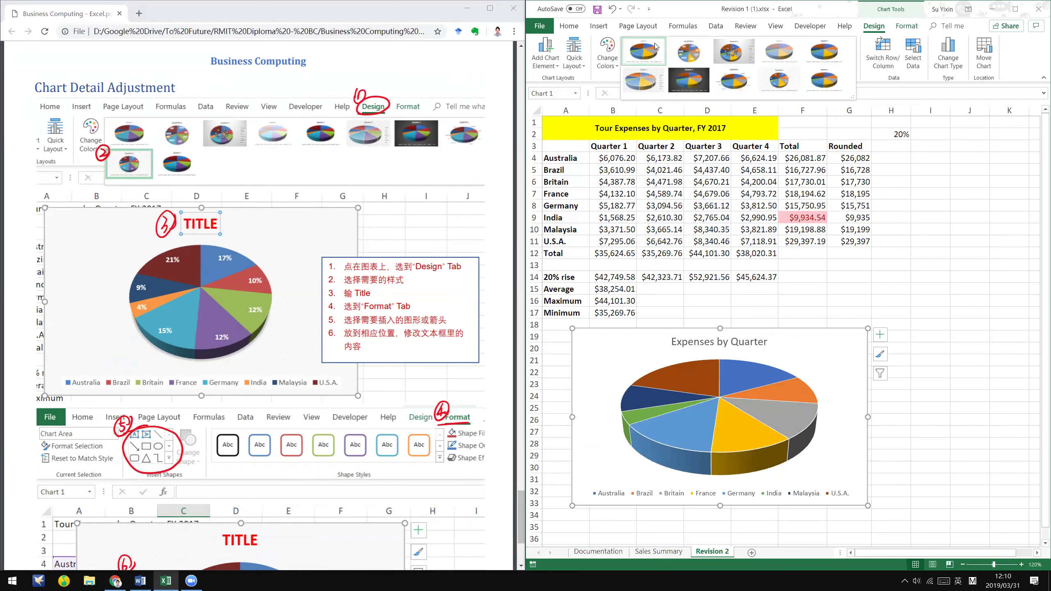
{"action": "left_click", "coordinate": [607, 54]}
{"action": "left_click", "coordinate": [596, 66]}
{"action": "left_click", "coordinate": [575, 56]}
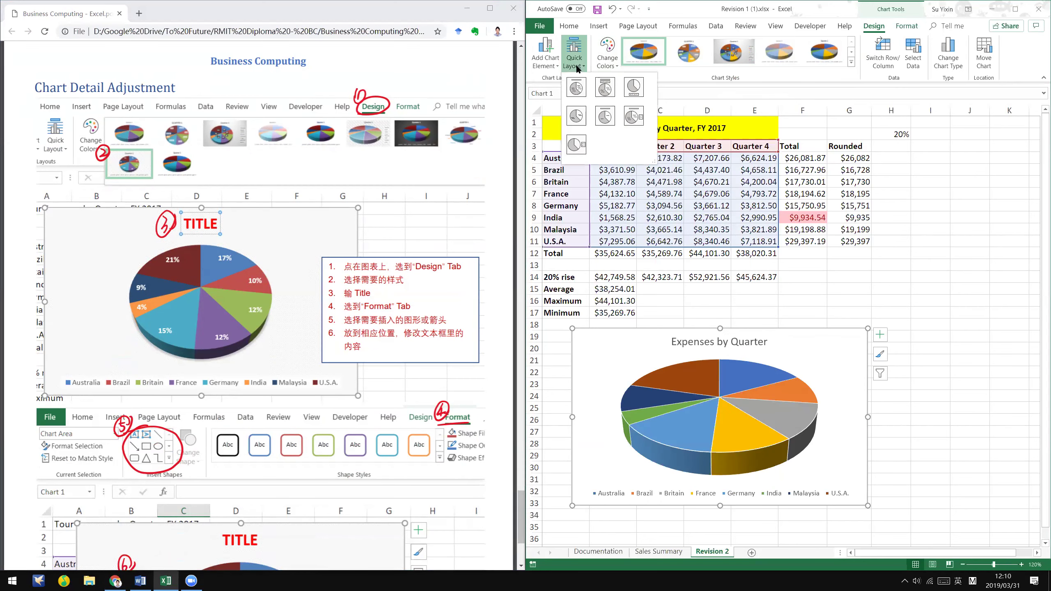
{"action": "left_click", "coordinate": [615, 95]}
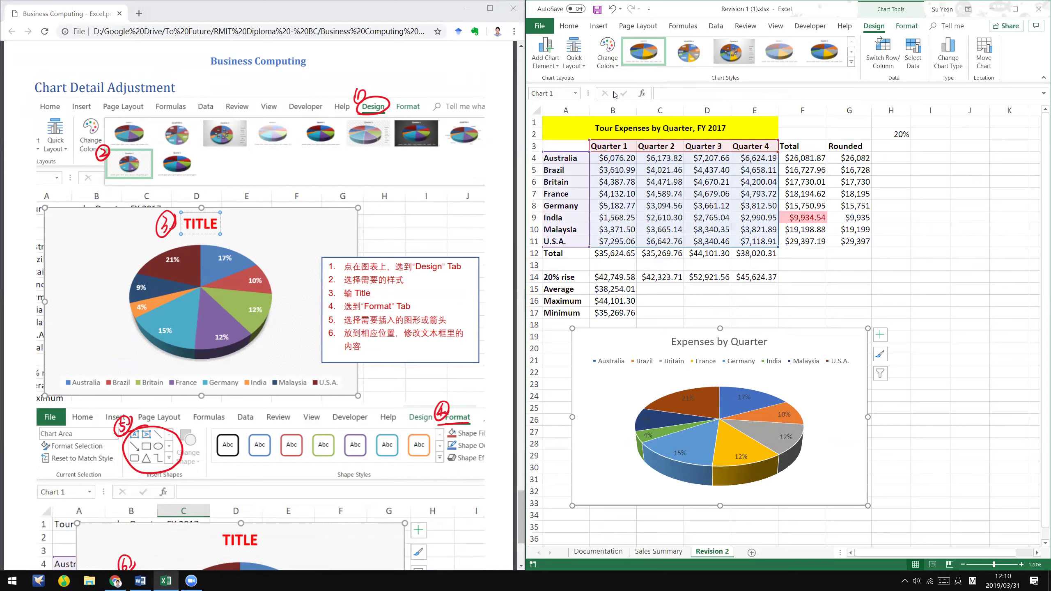
{"action": "left_click", "coordinate": [575, 56]}
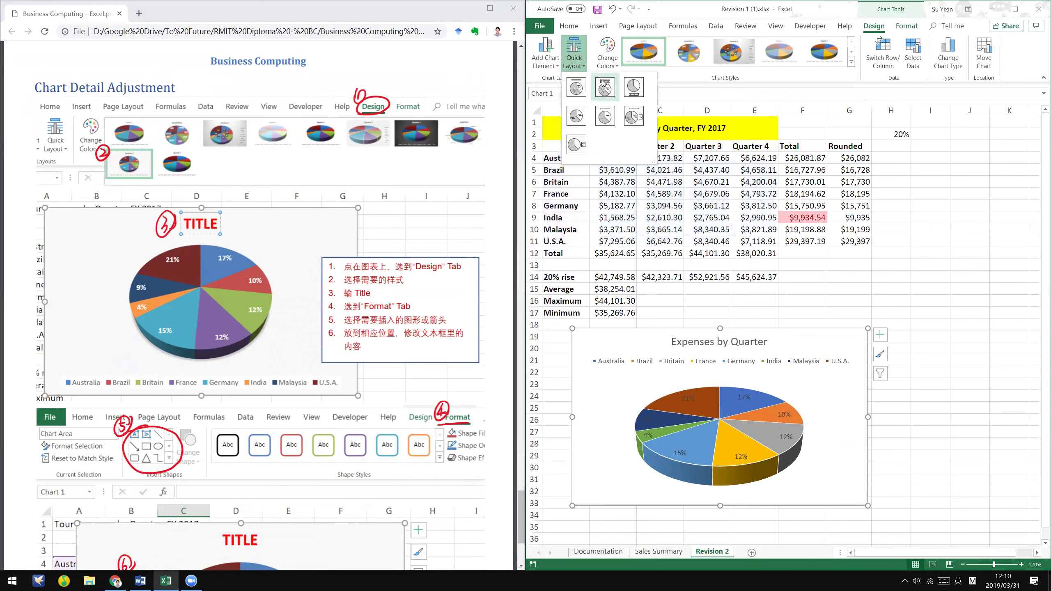
{"action": "left_click", "coordinate": [784, 357]}
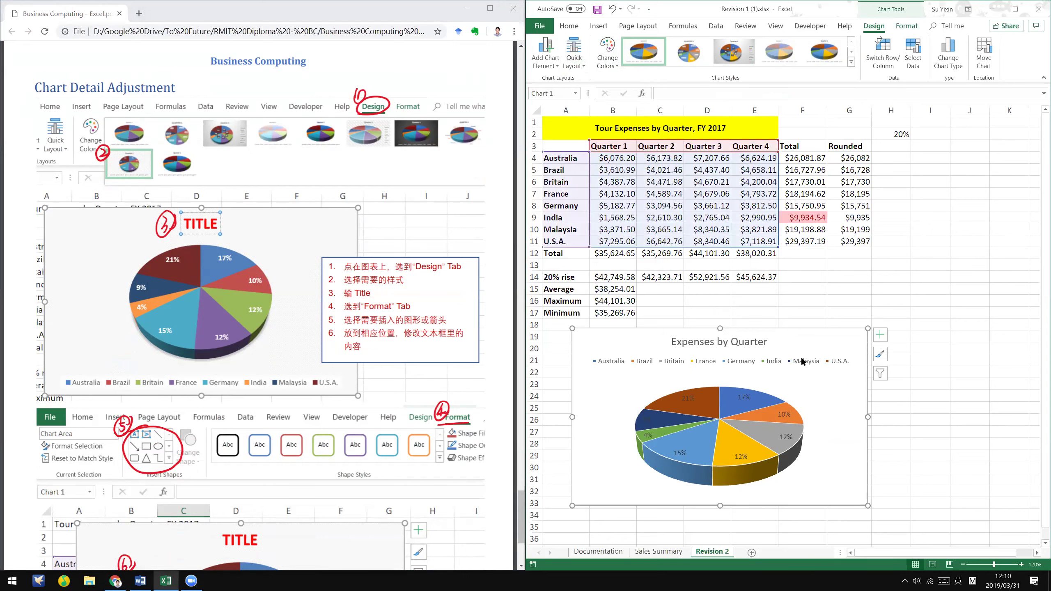
- Nudge the chart up and right, move the legend onto the pie, and enlarge the pie
{"action": "left_click", "coordinate": [837, 431]}
{"action": "left_click_drag", "start_coordinate": [837, 431], "coordinate": [856, 410]}
{"action": "left_click_drag", "start_coordinate": [852, 347], "coordinate": [853, 477]}
{"action": "left_click", "coordinate": [813, 369]}
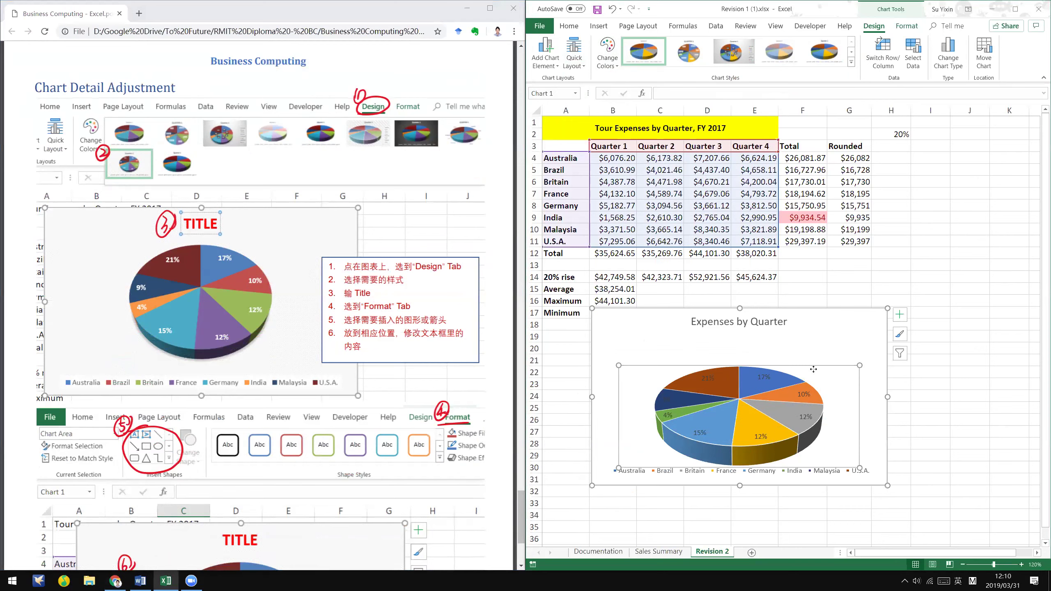
{"action": "left_click_drag", "start_coordinate": [814, 350], "coordinate": [813, 344]}
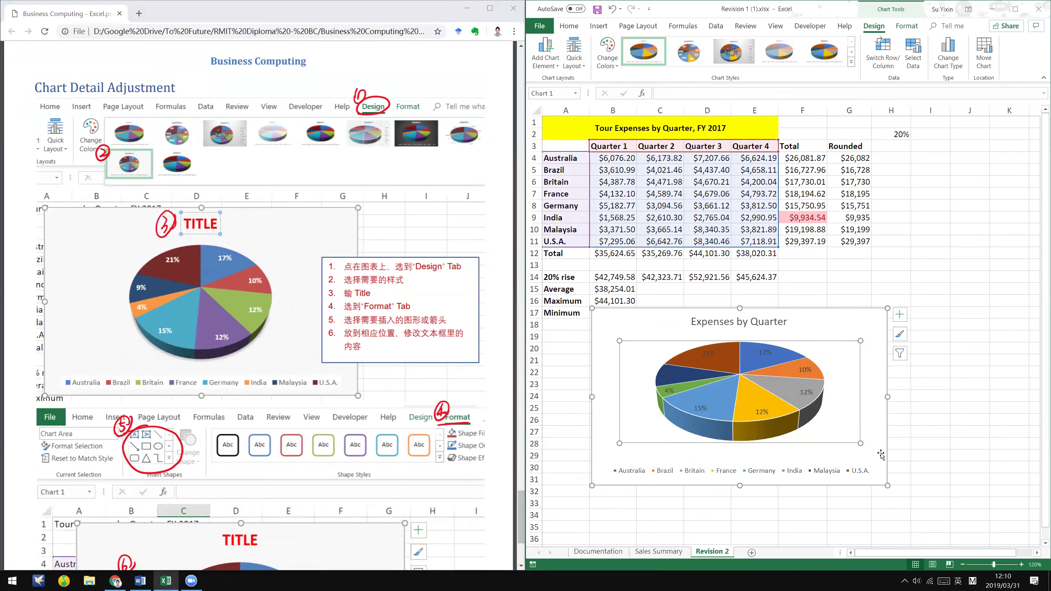
{"action": "left_click_drag", "start_coordinate": [861, 444], "coordinate": [882, 452]}
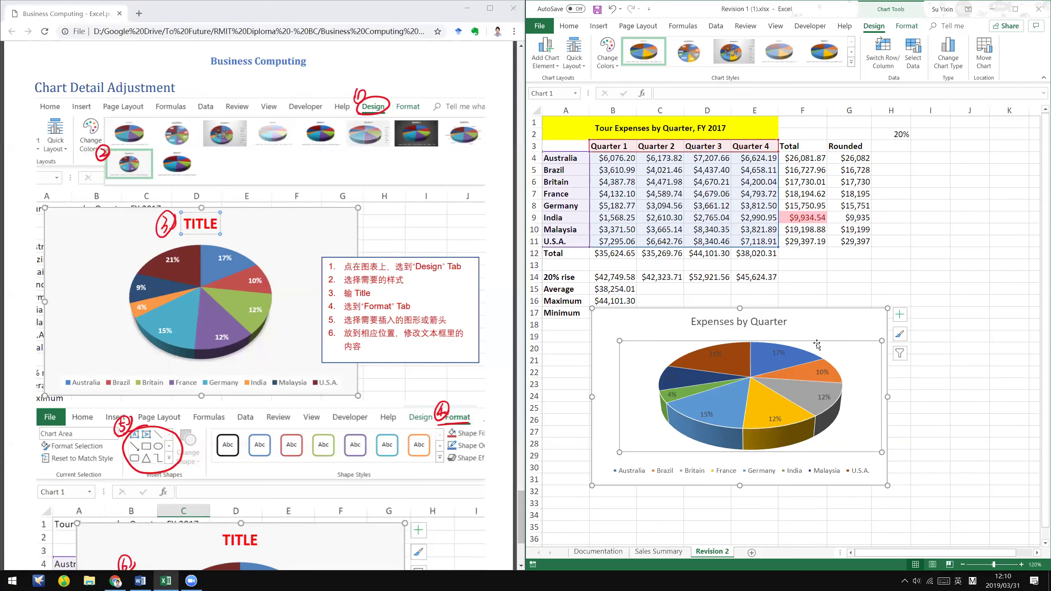
{"action": "left_click_drag", "start_coordinate": [808, 341], "coordinate": [798, 341]}
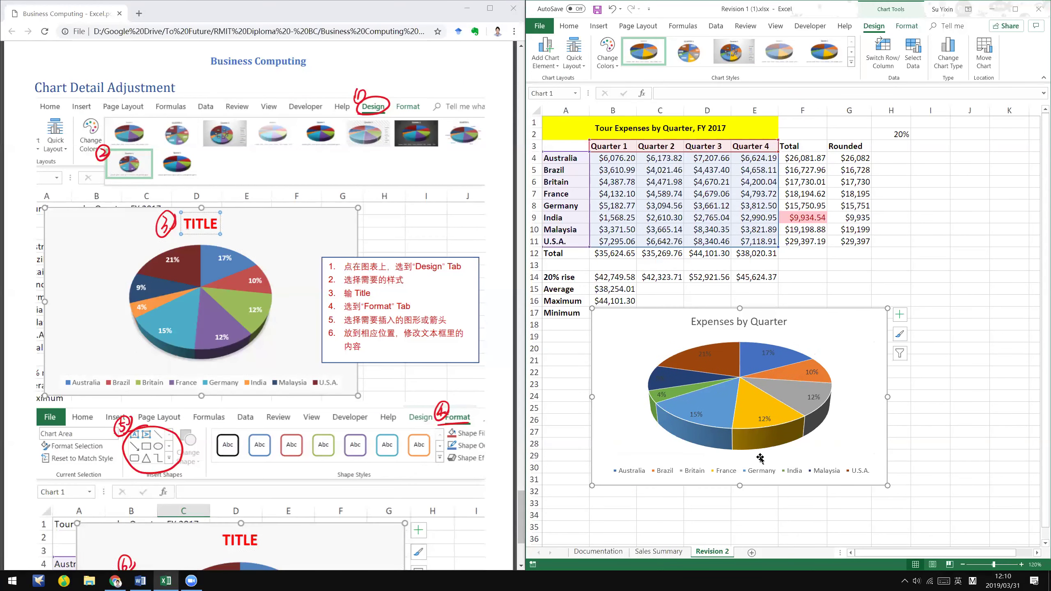
- Resize the pie's plot area, move the whole chart up and right, and recentre the pie
{"action": "left_click", "coordinate": [467, 8]}
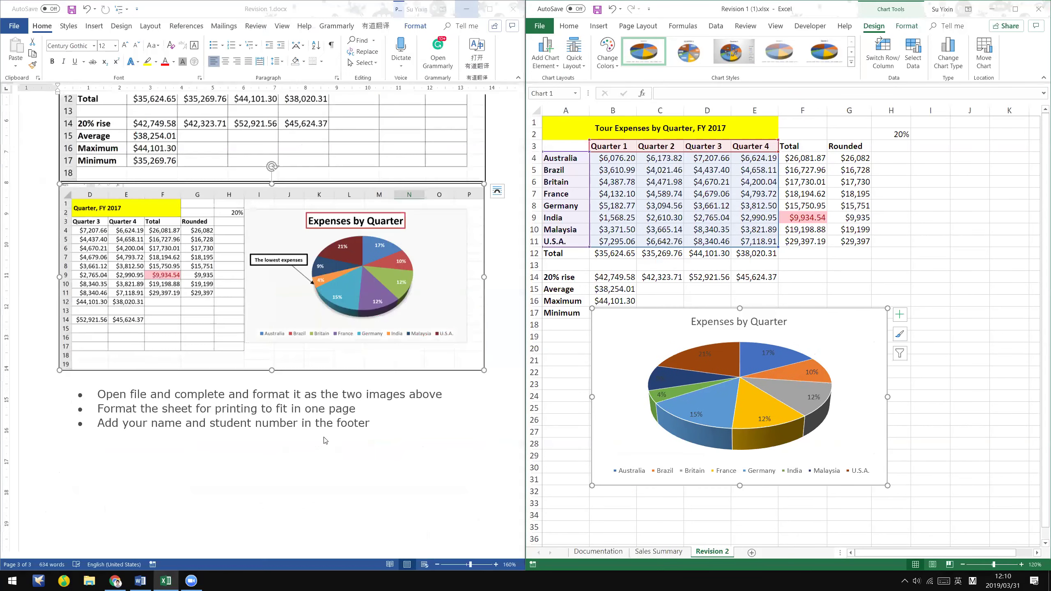
{"action": "left_click", "coordinate": [844, 397]}
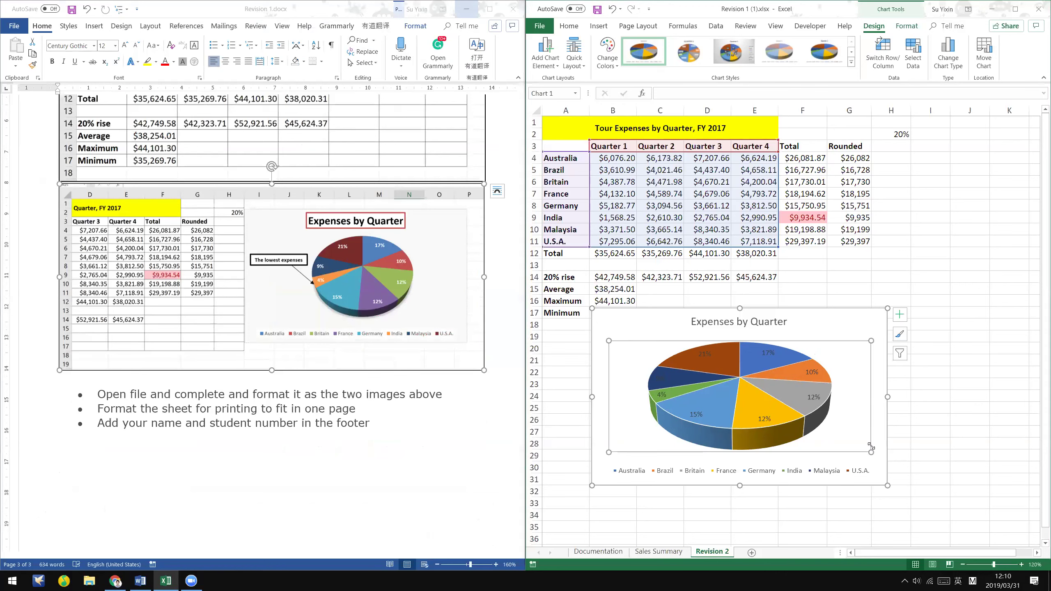
{"action": "left_click_drag", "start_coordinate": [869, 452], "coordinate": [887, 459]}
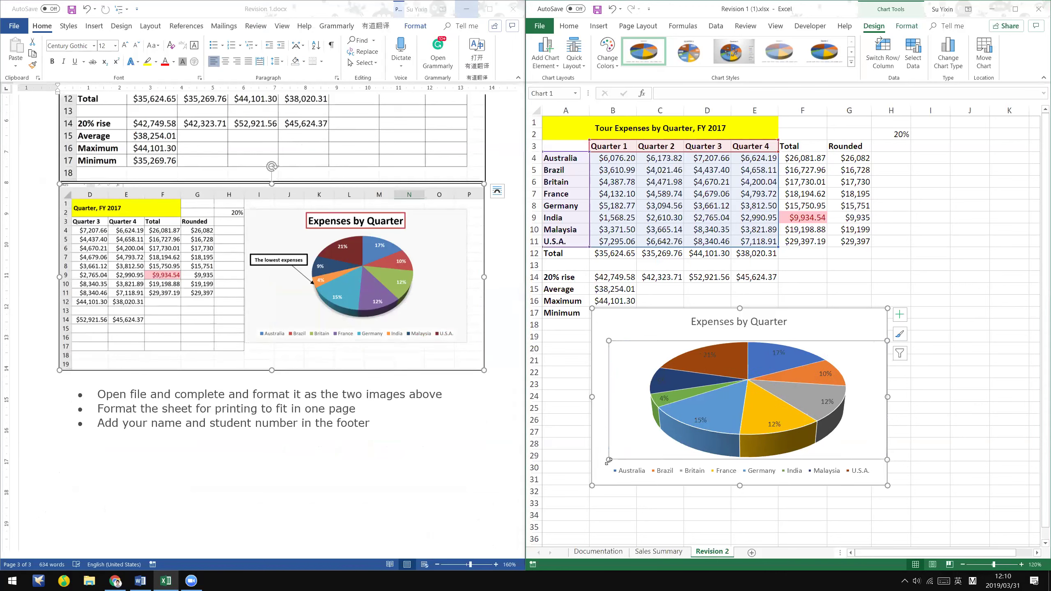
{"action": "left_click_drag", "start_coordinate": [607, 458], "coordinate": [641, 447]}
{"action": "left_click_drag", "start_coordinate": [846, 456], "coordinate": [958, 372]}
{"action": "left_click", "coordinate": [929, 403]}
{"action": "left_click_drag", "start_coordinate": [913, 409], "coordinate": [915, 417]}
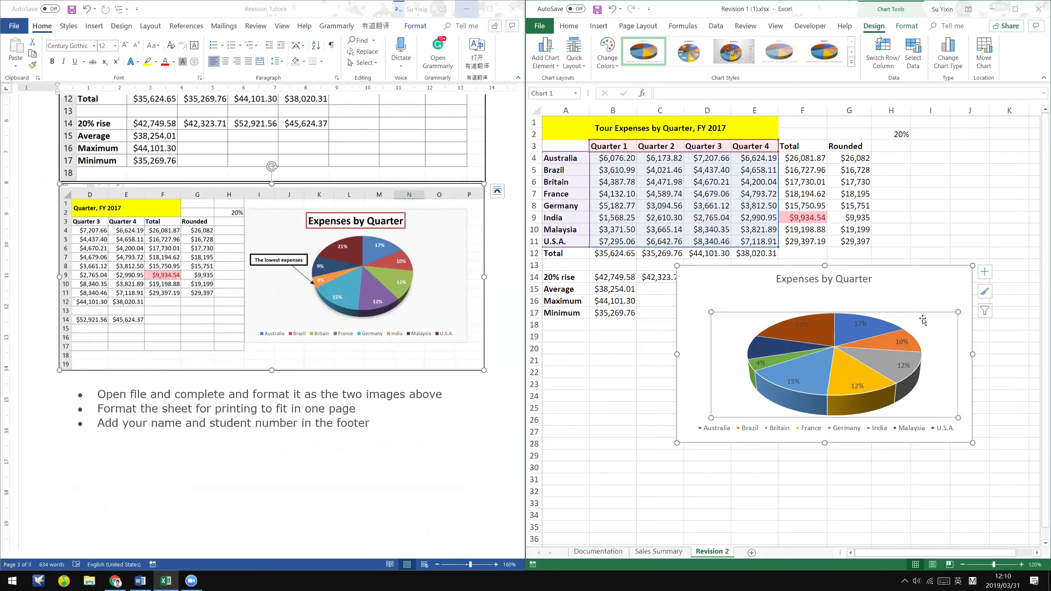
- Make the Expenses by Quarter title bold with automatic font colour
{"action": "left_click", "coordinate": [866, 275]}
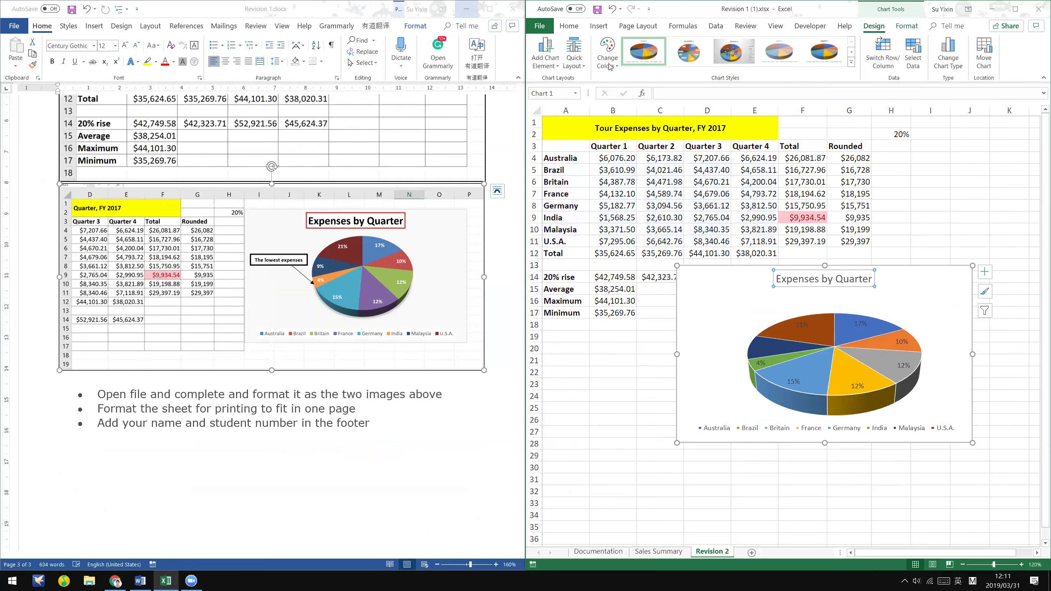
{"action": "left_click", "coordinate": [569, 26]}
{"action": "left_click", "coordinate": [583, 61]}
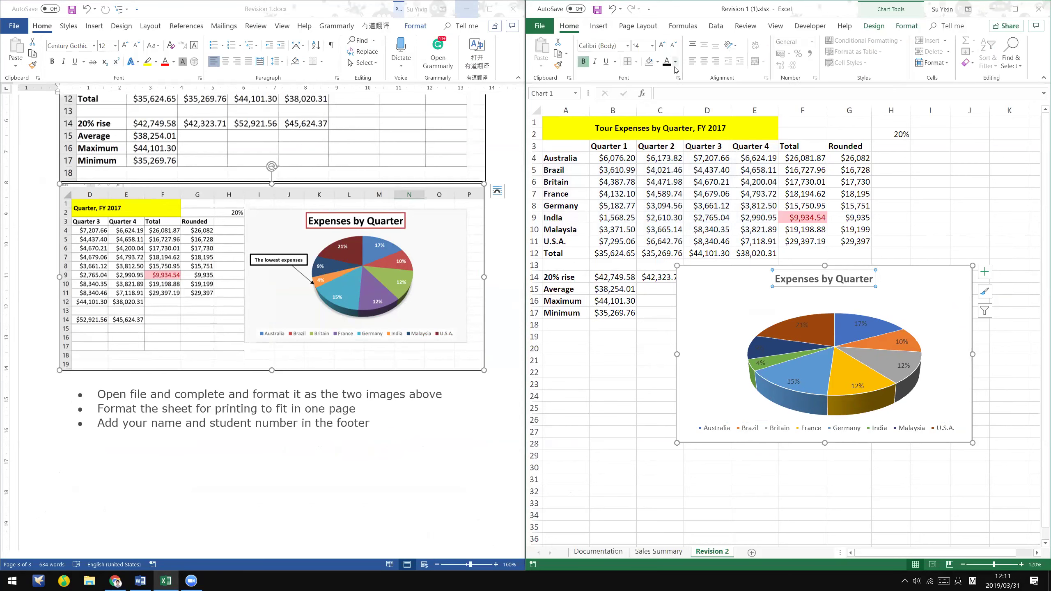
{"action": "left_click", "coordinate": [675, 62]}
{"action": "left_click", "coordinate": [685, 76]}
- Give the chart title a thick outline weight
{"action": "left_click", "coordinate": [908, 27]}
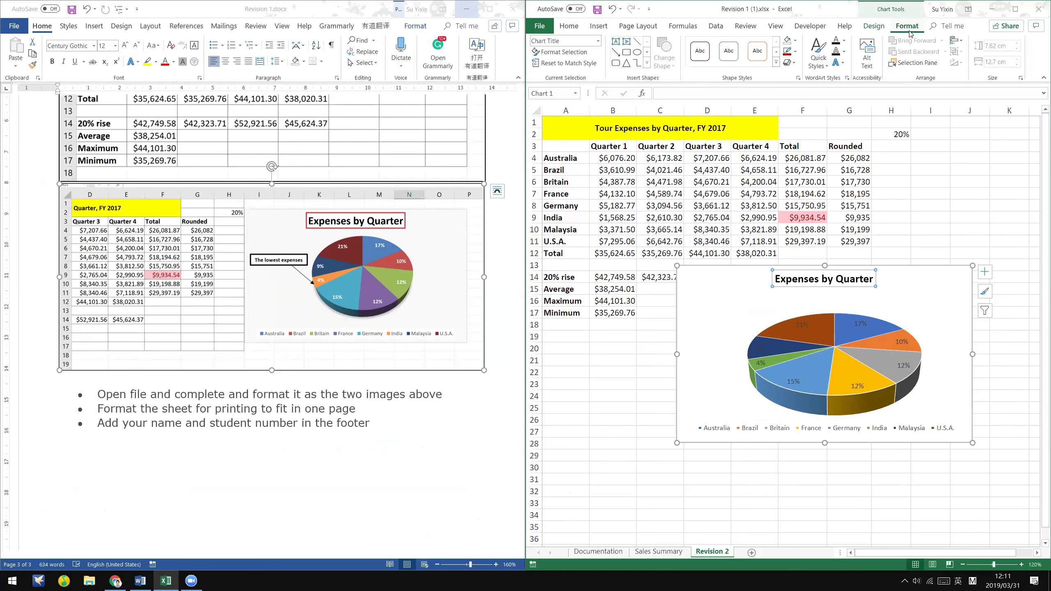
{"action": "left_click", "coordinate": [795, 50]}
{"action": "mouse_move", "coordinate": [811, 175]}
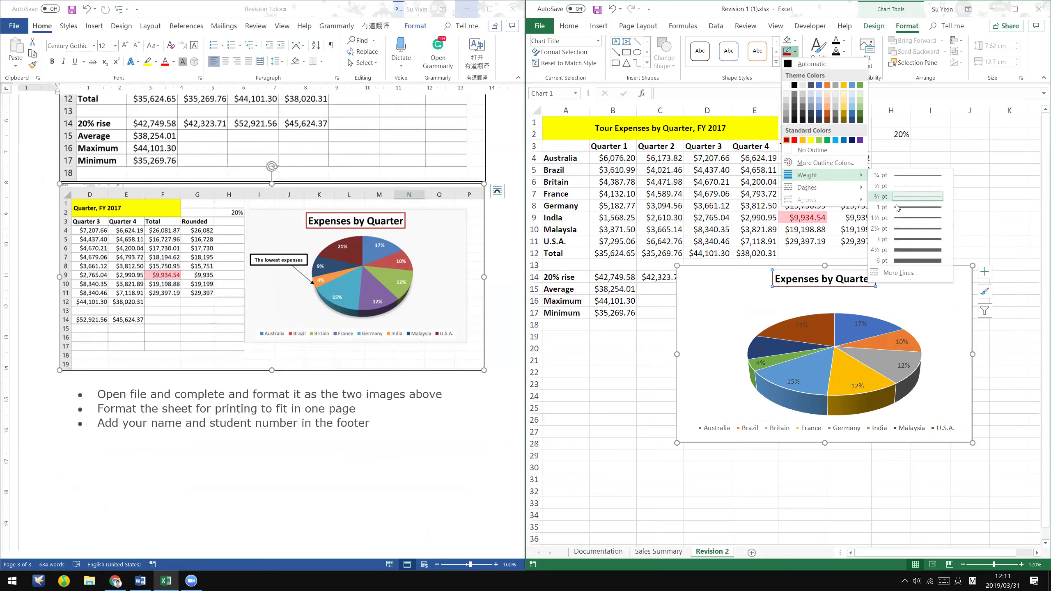
{"action": "left_click", "coordinate": [917, 229]}
{"action": "left_click", "coordinate": [931, 294]}
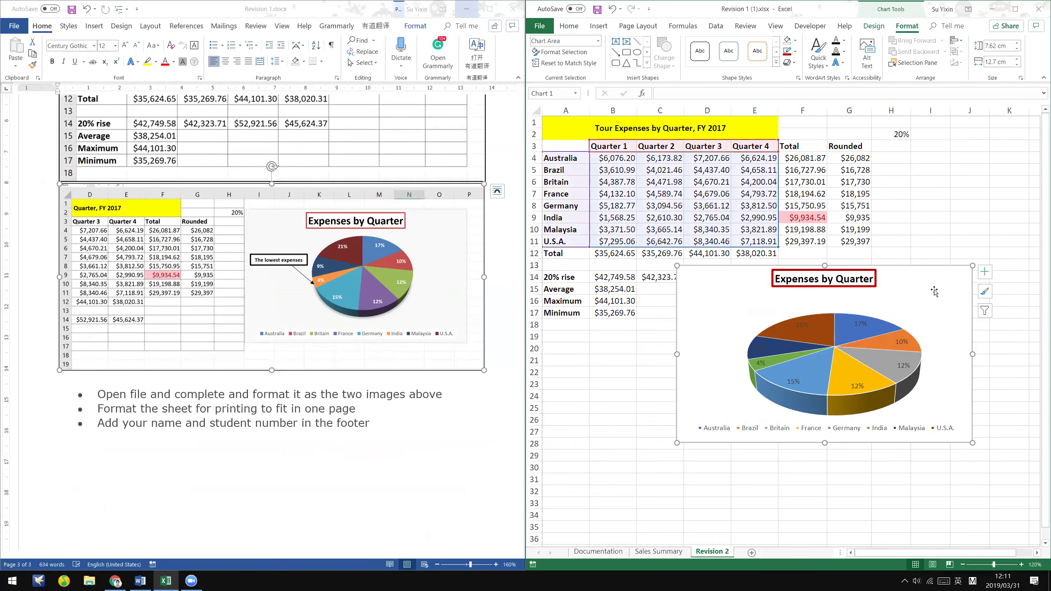
{"action": "left_click", "coordinate": [375, 260]}
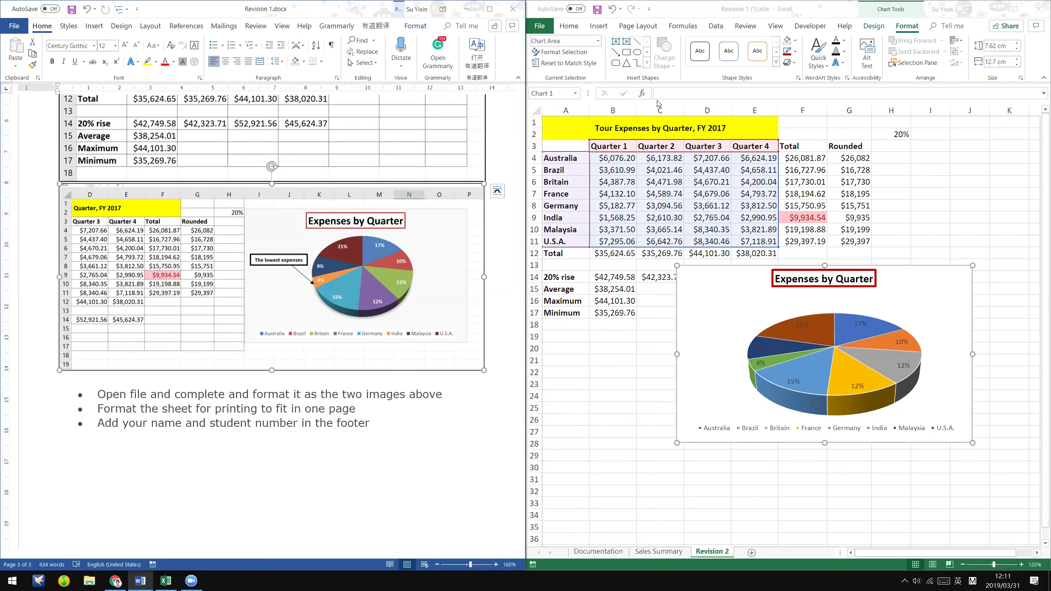
- Draw a text box on the chart's left side reading 'The lowest expenses'
{"action": "key", "text": "alt+Tab"}
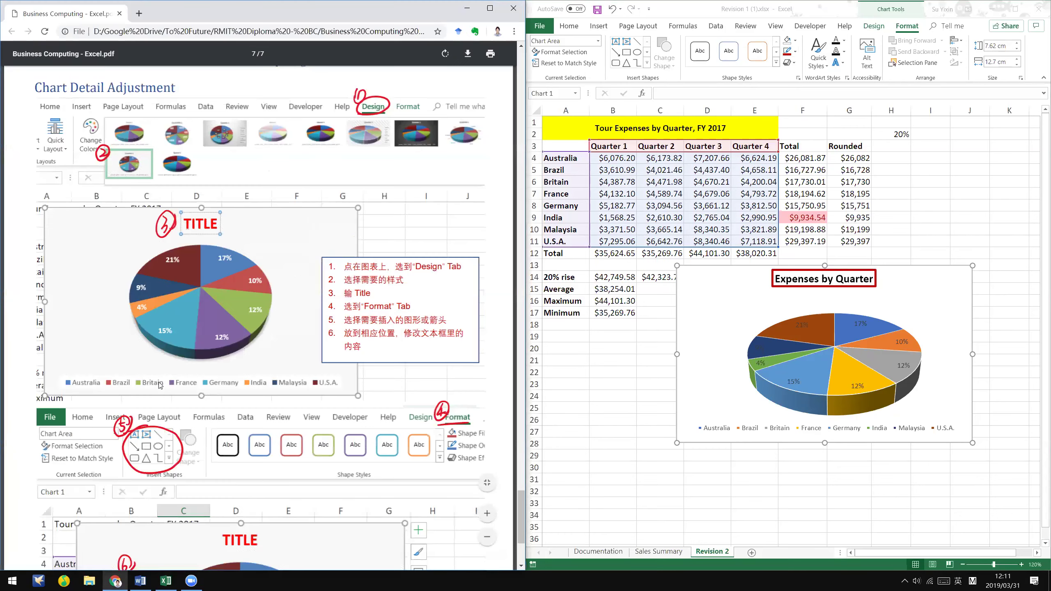
{"action": "scroll", "coordinate": [160, 385], "scroll_direction": "down", "scroll_amount": 5}
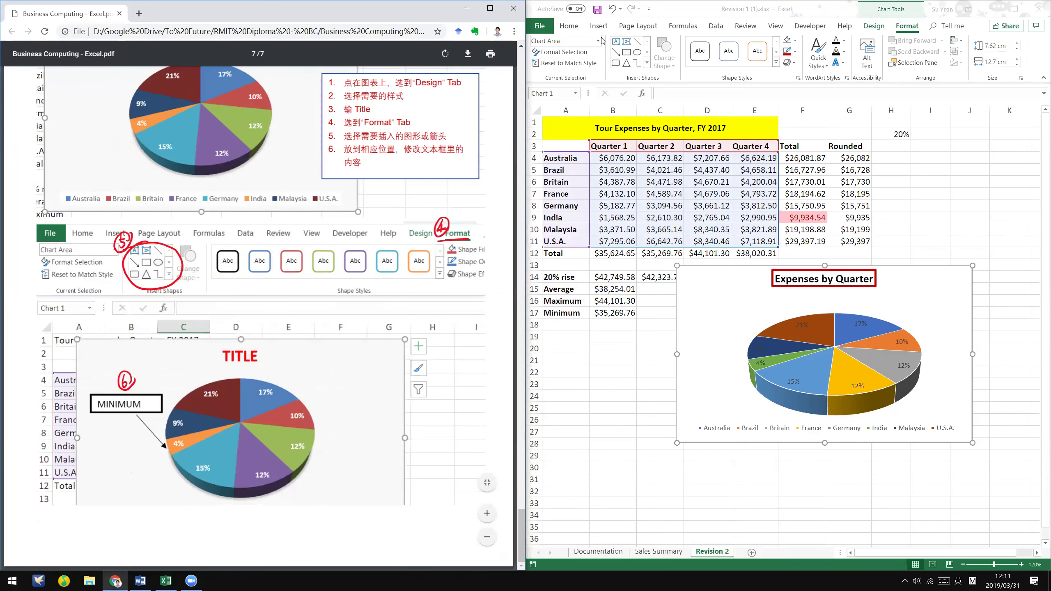
{"action": "left_click", "coordinate": [615, 47]}
{"action": "left_click", "coordinate": [615, 43]}
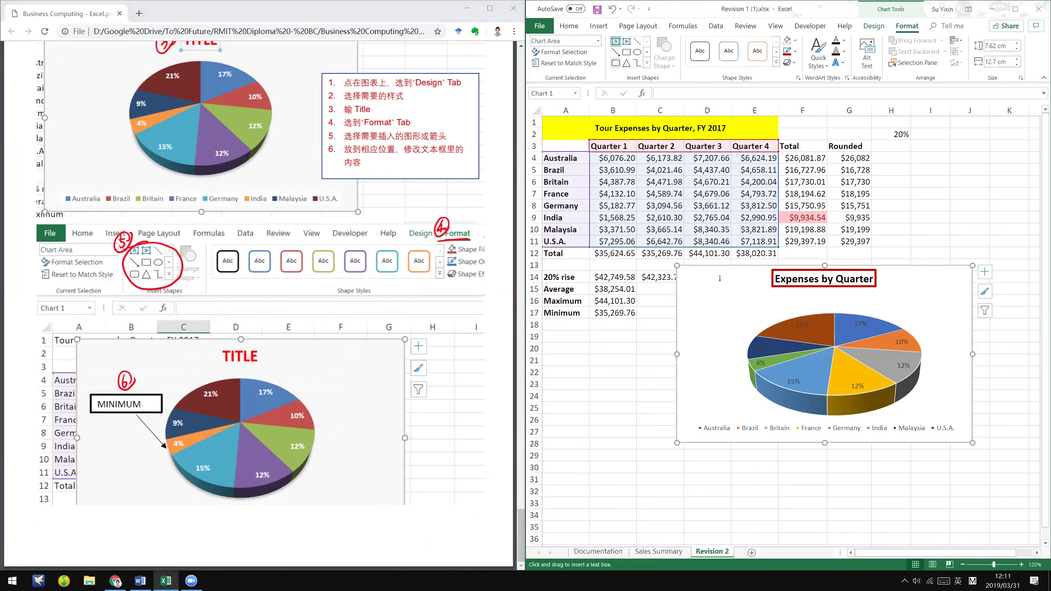
{"action": "left_click_drag", "start_coordinate": [681, 332], "coordinate": [745, 351]}
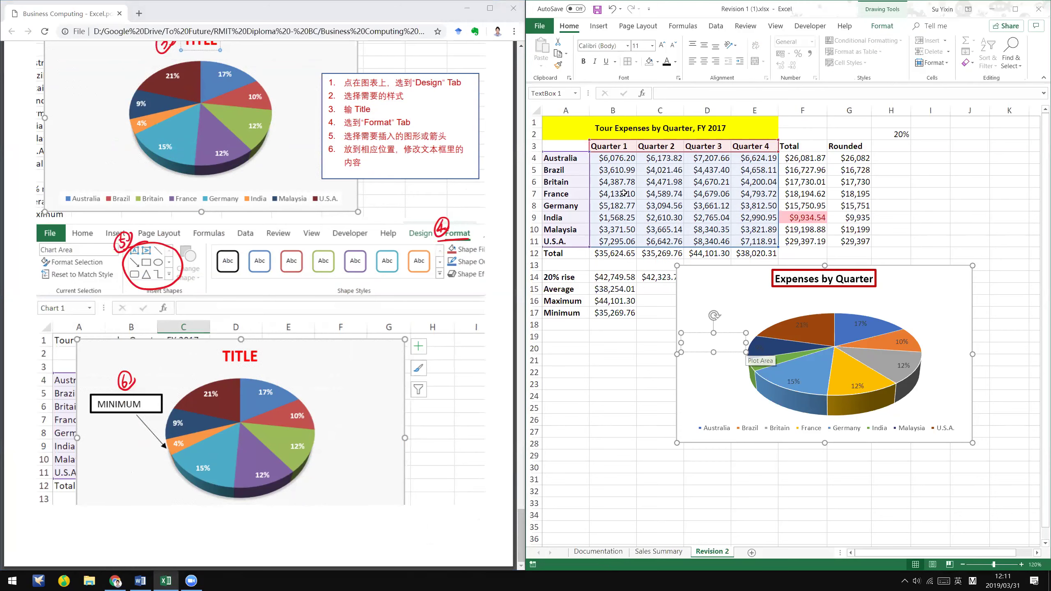
{"action": "left_click", "coordinate": [467, 8]}
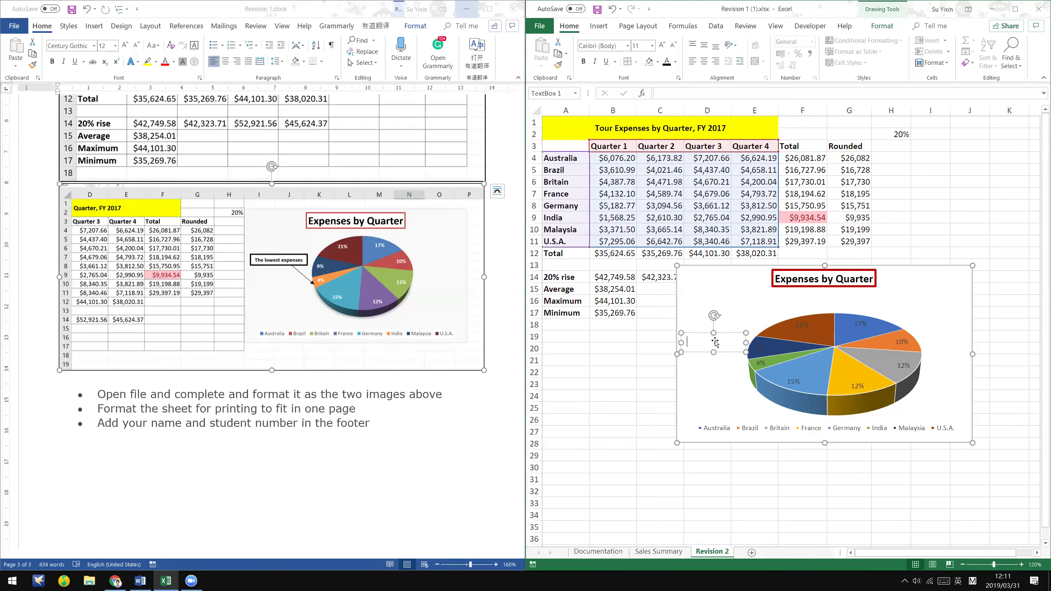
{"action": "type", "text": "lowest expen"}
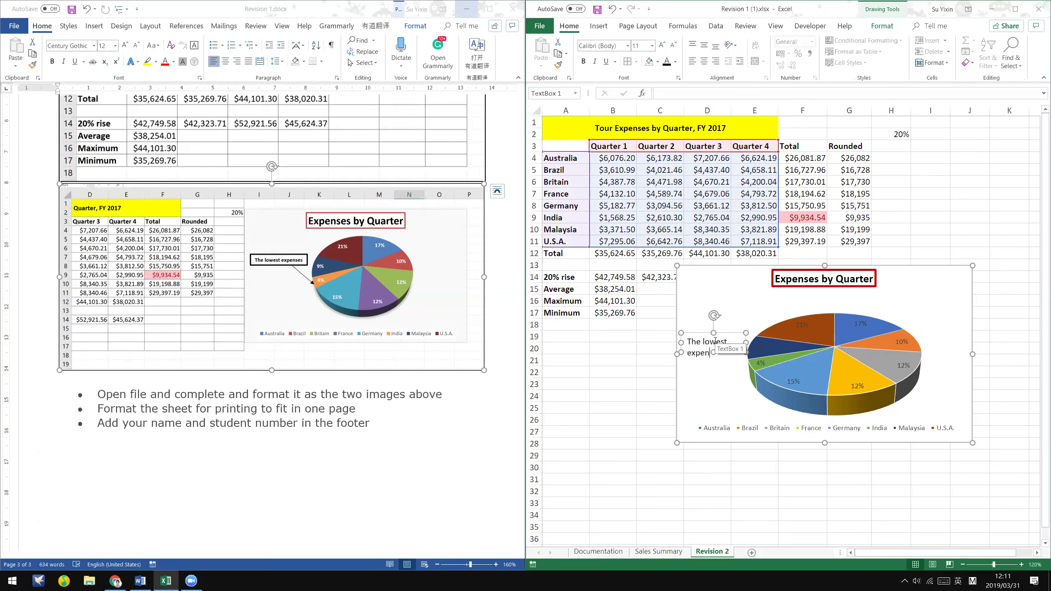
{"action": "type", "text": "ses"}
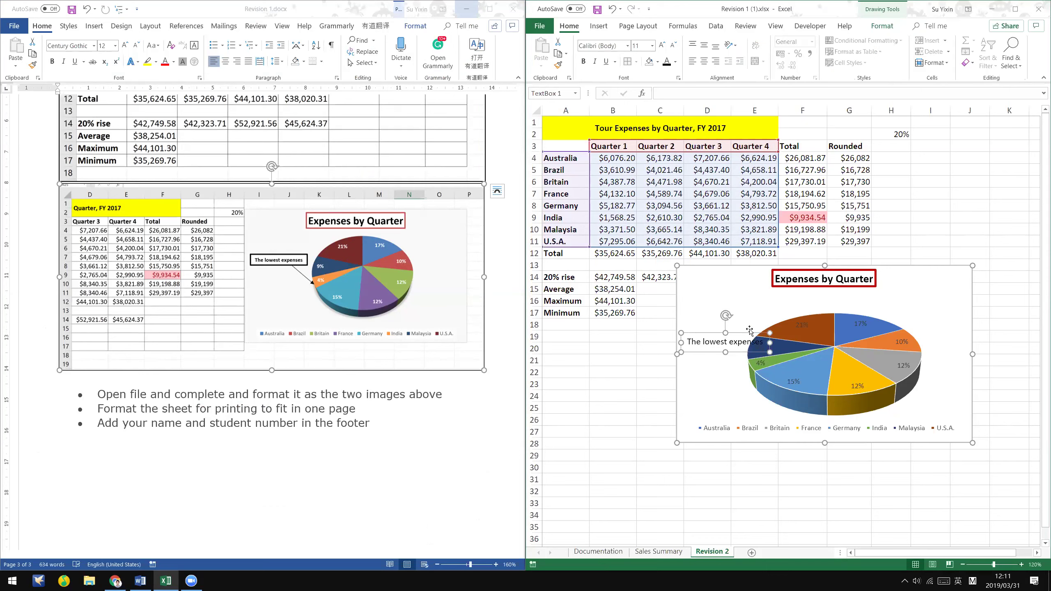
{"action": "left_click", "coordinate": [745, 313]}
- Move the text box above the pie's left edge and make it slightly shorter
{"action": "left_click_drag", "start_coordinate": [744, 313], "coordinate": [753, 308]}
{"action": "left_click", "coordinate": [698, 340]}
{"action": "left_click", "coordinate": [891, 229]}
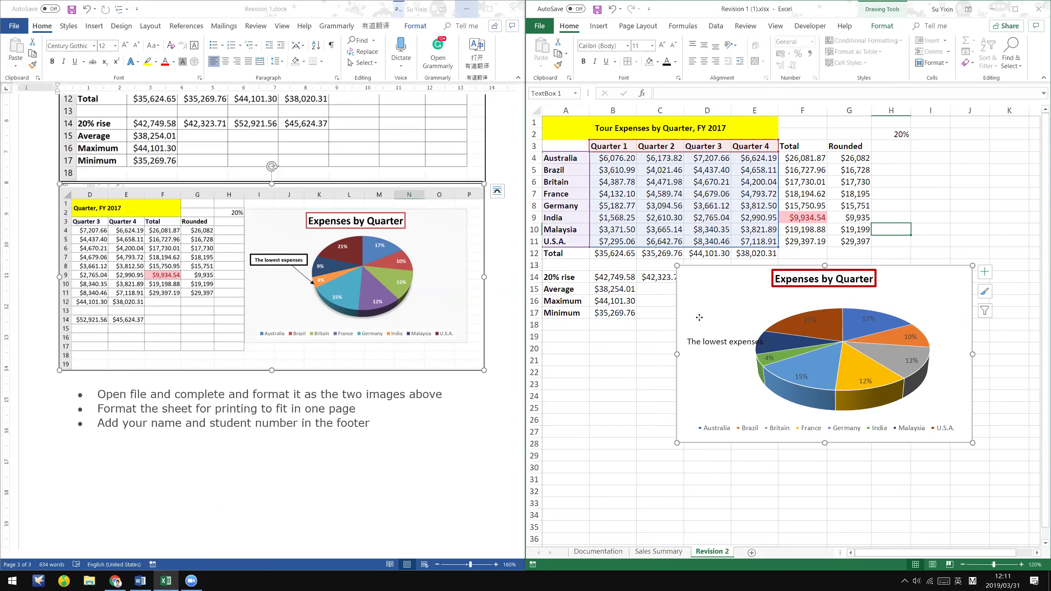
{"action": "left_click", "coordinate": [706, 338]}
{"action": "left_click", "coordinate": [706, 339]}
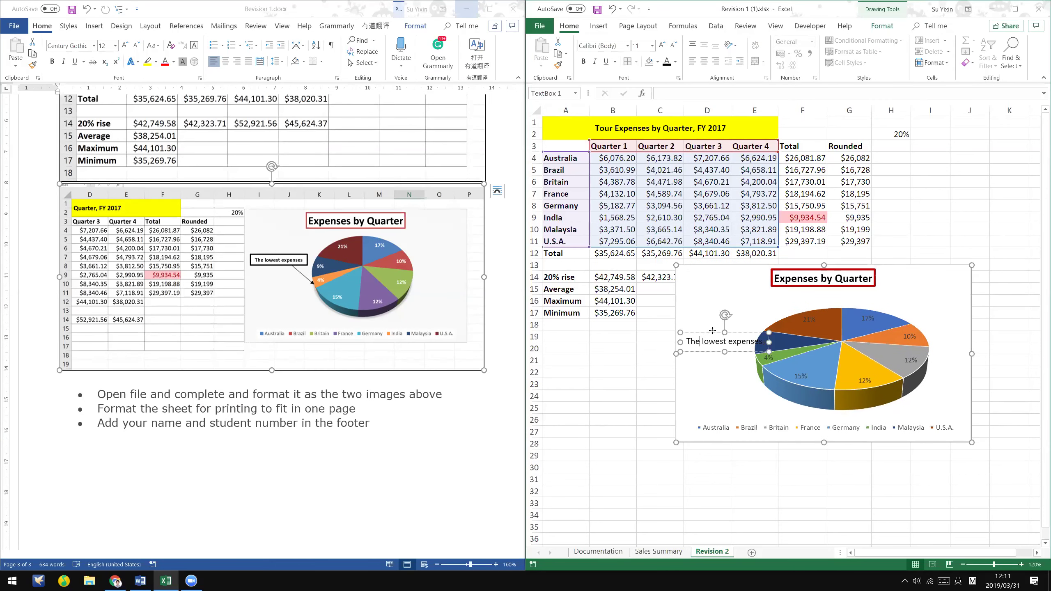
{"action": "left_click_drag", "start_coordinate": [709, 334], "coordinate": [706, 313]}
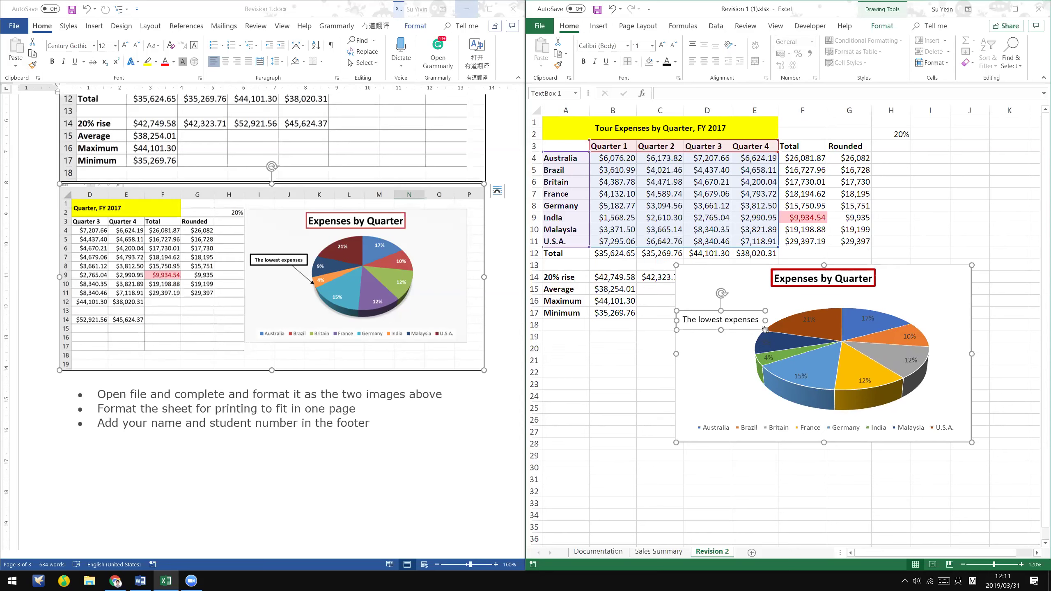
{"action": "left_click_drag", "start_coordinate": [765, 330], "coordinate": [765, 328]}
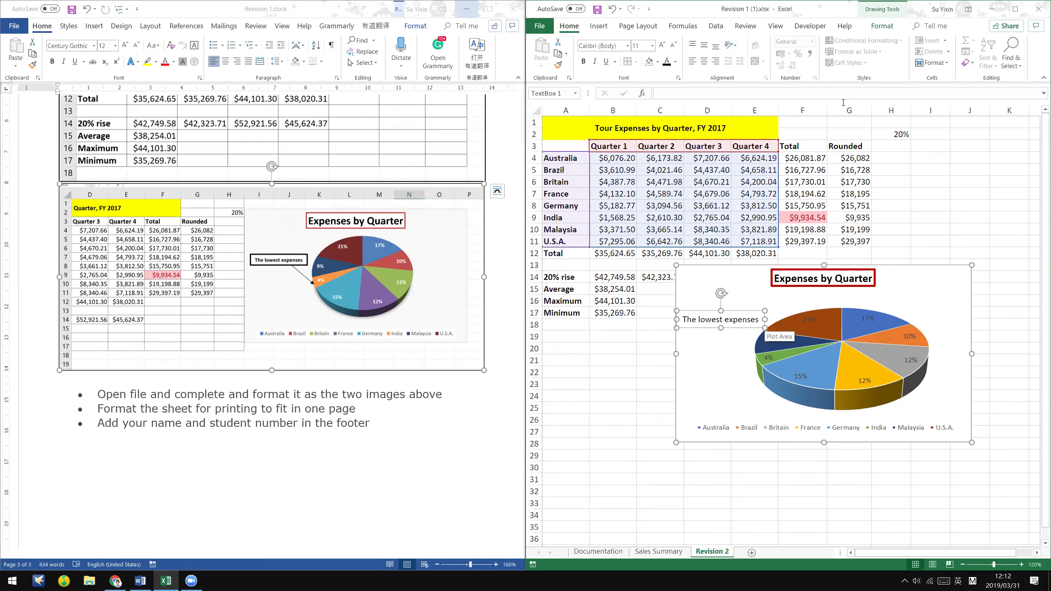
- Give the text box a 1 pt outline
{"action": "left_click", "coordinate": [881, 26]}
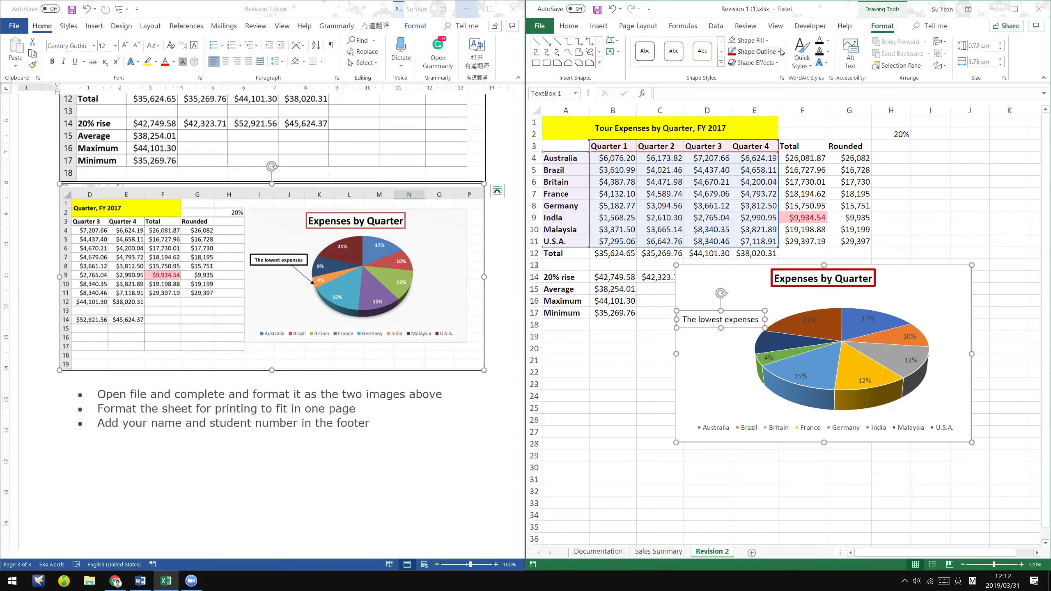
{"action": "left_click", "coordinate": [779, 52]}
{"action": "left_click", "coordinate": [781, 56]}
{"action": "left_click", "coordinate": [782, 56]}
{"action": "mouse_move", "coordinate": [757, 175]}
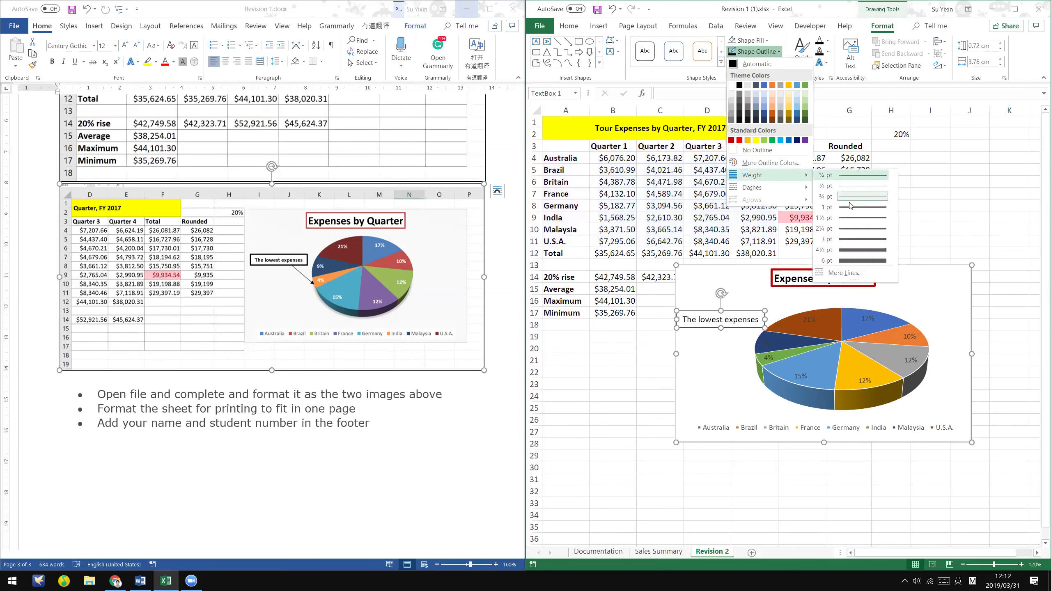
{"action": "left_click", "coordinate": [854, 211]}
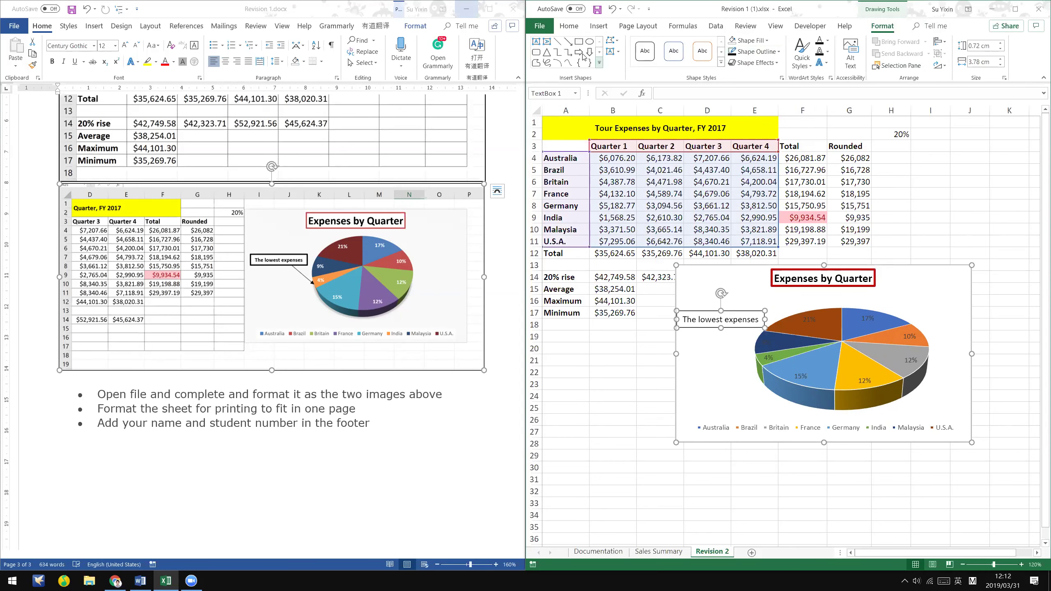
- Draw an arrow from the text box to the 4% slice
{"action": "left_click", "coordinate": [568, 42]}
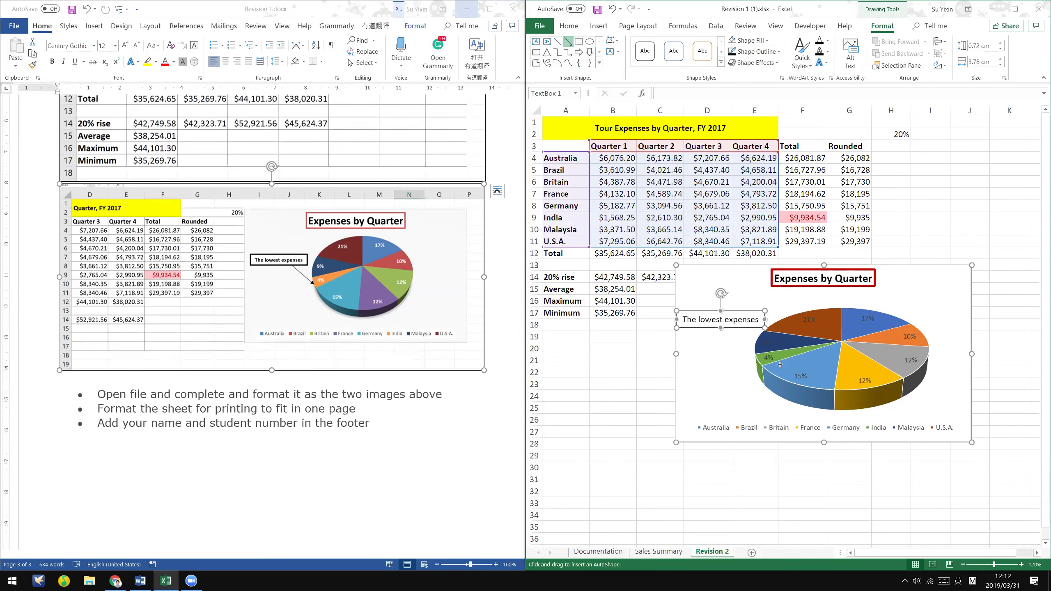
{"action": "left_click_drag", "start_coordinate": [720, 328], "coordinate": [757, 367]}
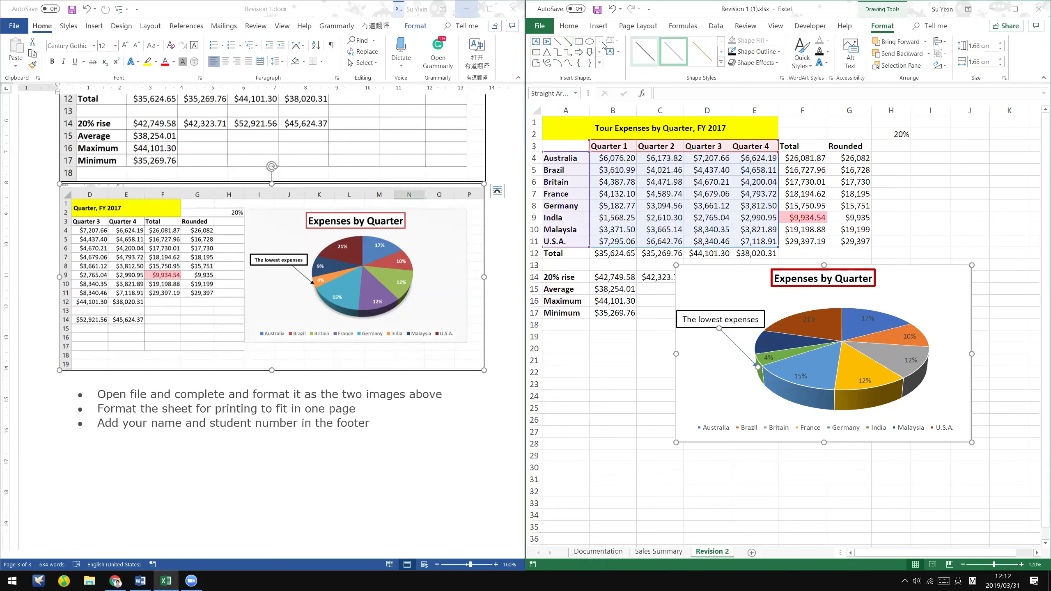
{"action": "left_click", "coordinate": [757, 52]}
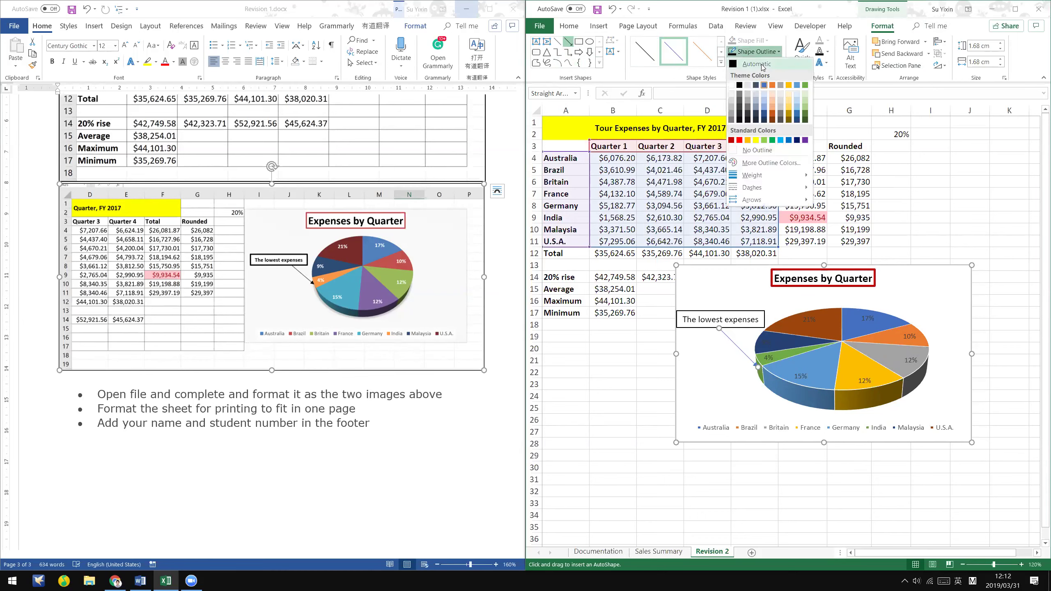
{"action": "key", "text": "Escape"}
{"action": "key", "text": "Escape"}
{"action": "left_click", "coordinate": [720, 389]}
{"action": "left_click", "coordinate": [756, 410]}
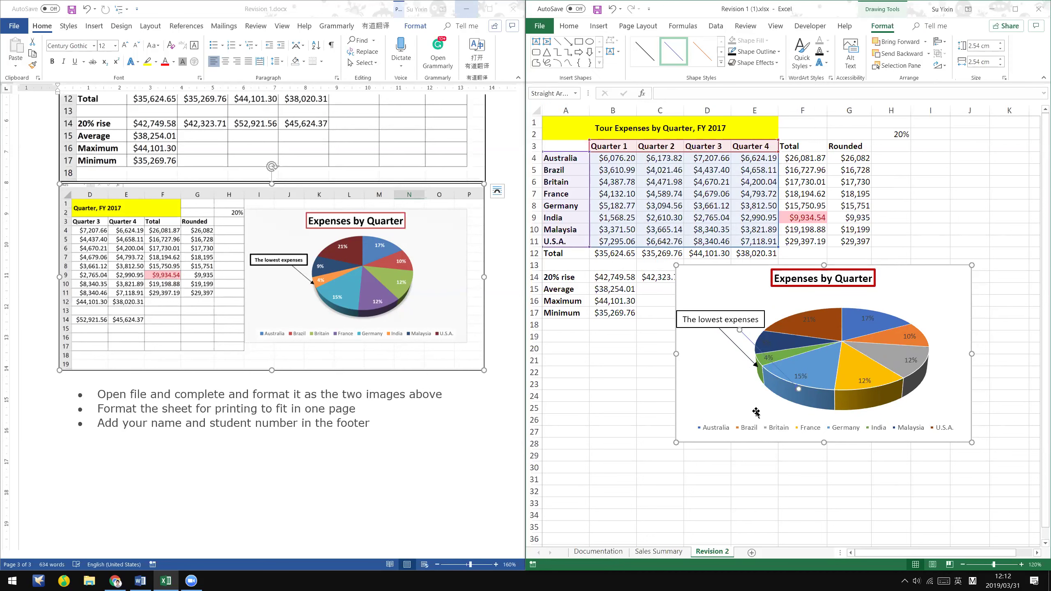
{"action": "left_click", "coordinate": [706, 366]}
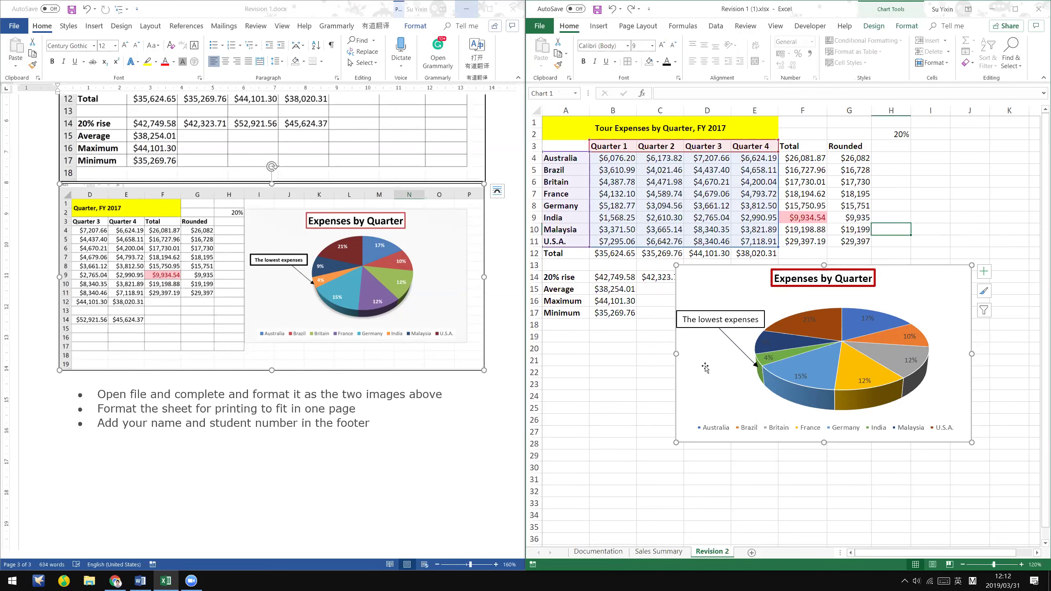
- Preview monochrome palettes under Change Colors, then apply chart Style 9 to the pie
{"action": "left_click", "coordinate": [831, 329]}
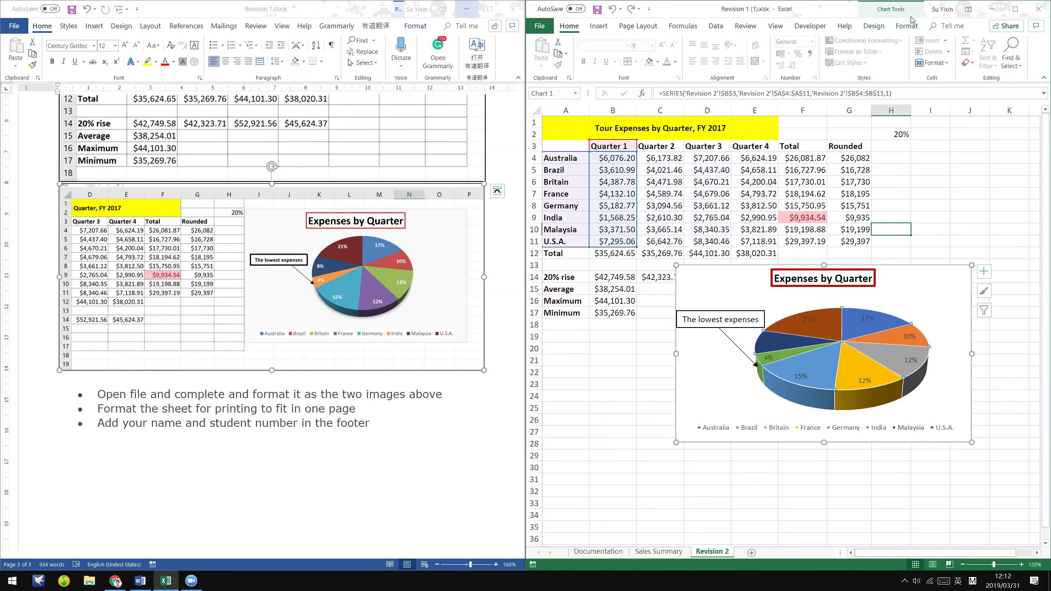
{"action": "left_click", "coordinate": [874, 26]}
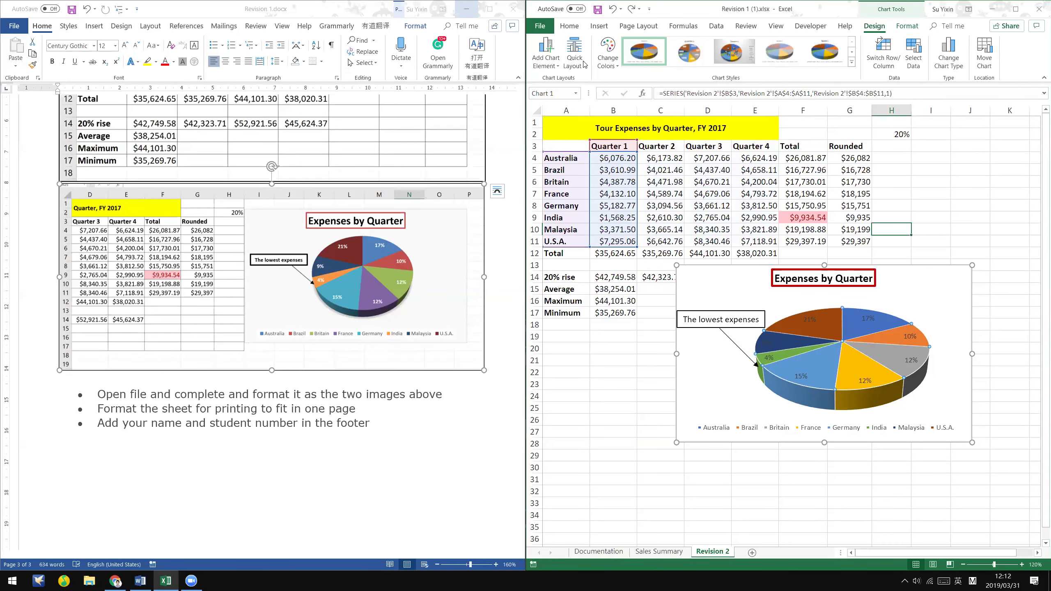
{"action": "left_click", "coordinate": [608, 53]}
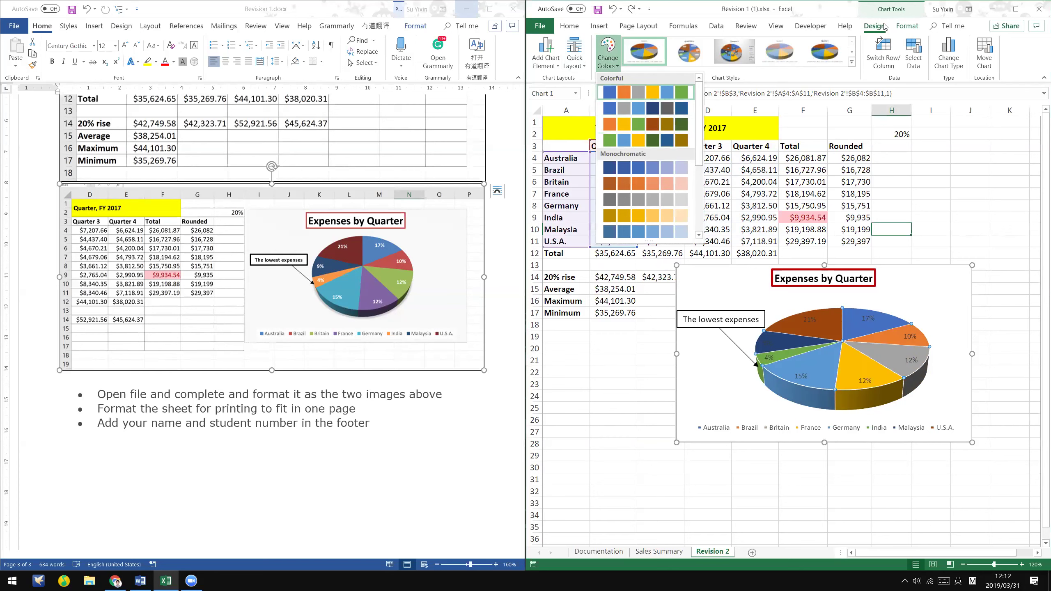
{"action": "left_click", "coordinate": [876, 27]}
{"action": "left_click", "coordinate": [609, 64]}
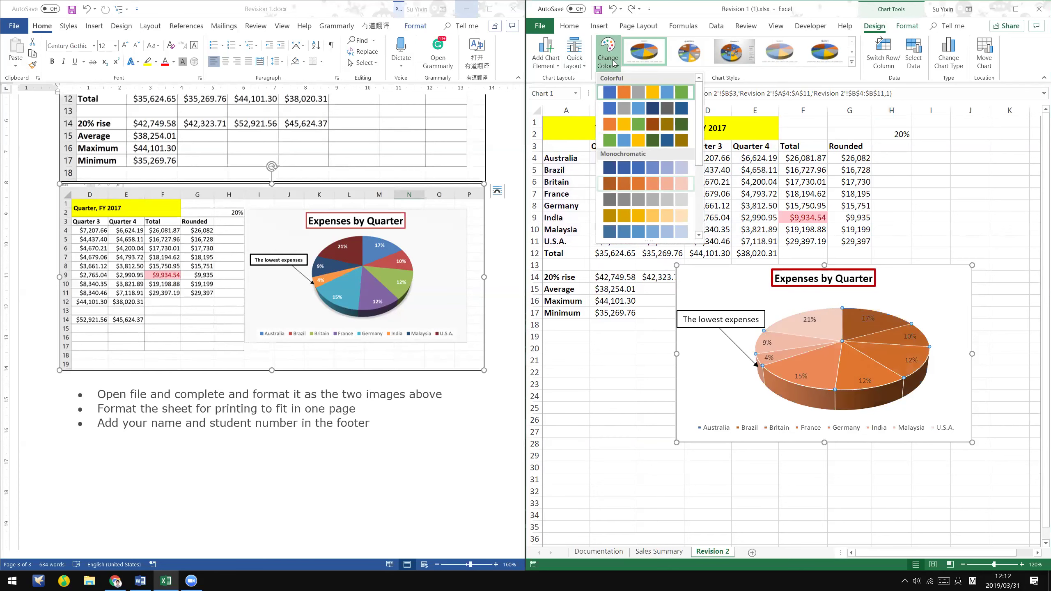
{"action": "left_click", "coordinate": [609, 64]}
{"action": "left_click", "coordinate": [609, 64]}
{"action": "scroll", "coordinate": [666, 196], "scroll_direction": "down", "scroll_amount": 3}
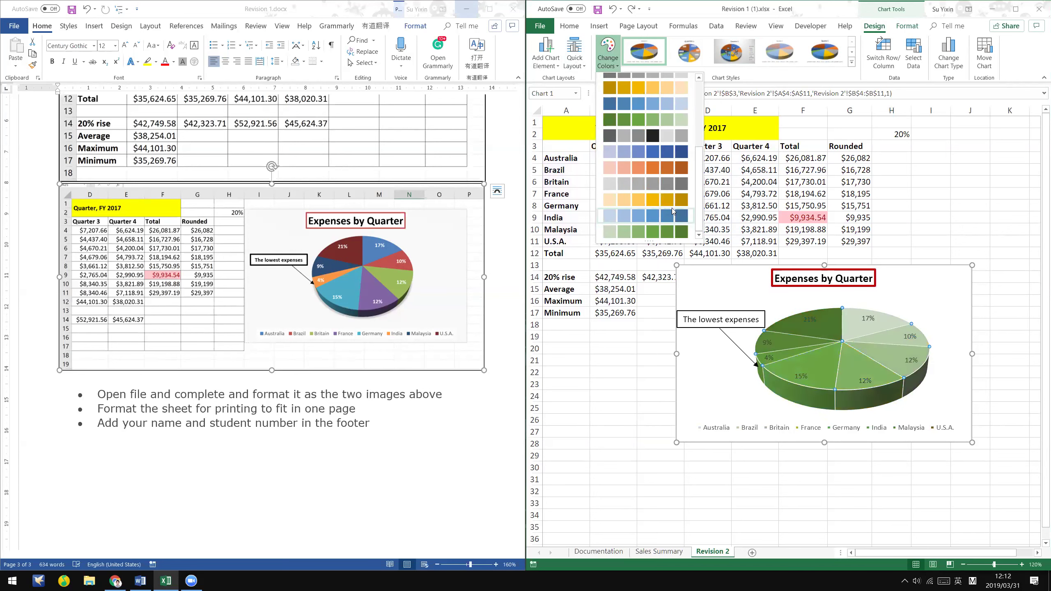
{"action": "scroll", "coordinate": [673, 211], "scroll_direction": "up", "scroll_amount": 3}
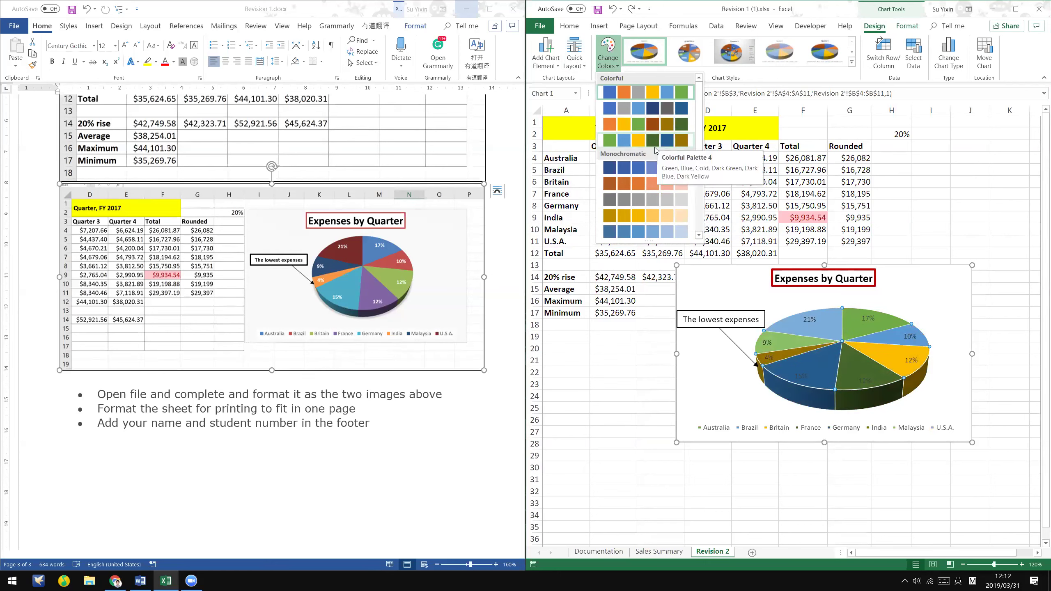
{"action": "left_click", "coordinate": [853, 65]}
{"action": "left_click", "coordinate": [852, 62]}
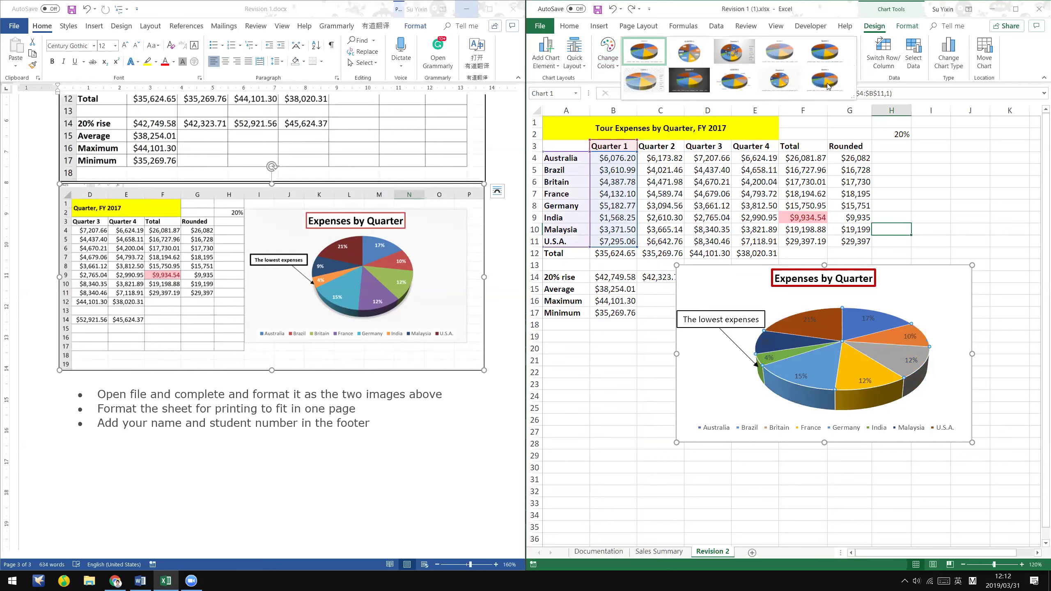
{"action": "left_click", "coordinate": [772, 83]}
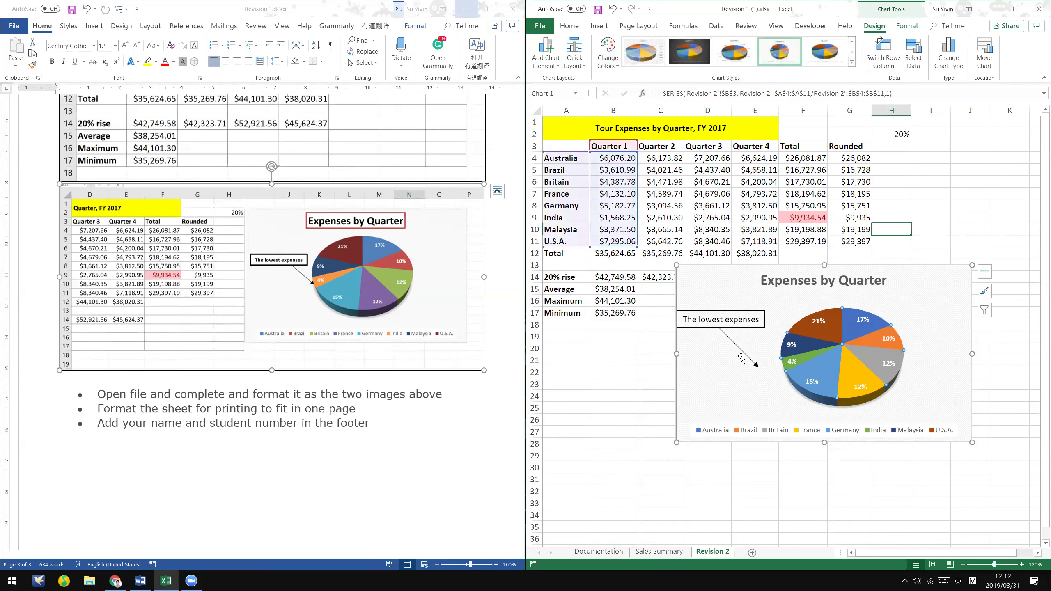
- Move the callout arrow's tip onto the 4% India slice
{"action": "left_click", "coordinate": [754, 367]}
{"action": "left_click", "coordinate": [720, 329]}
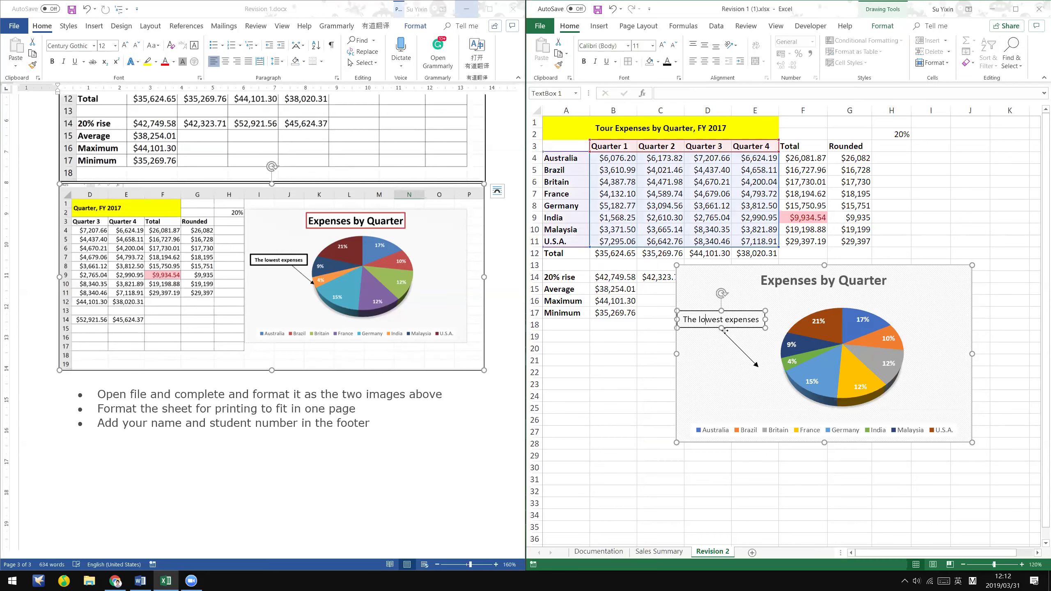
{"action": "left_click_drag", "start_coordinate": [757, 366], "coordinate": [784, 366]}
- Keep the colourful palette and move the chart up and left under the table
{"action": "left_click", "coordinate": [854, 376]}
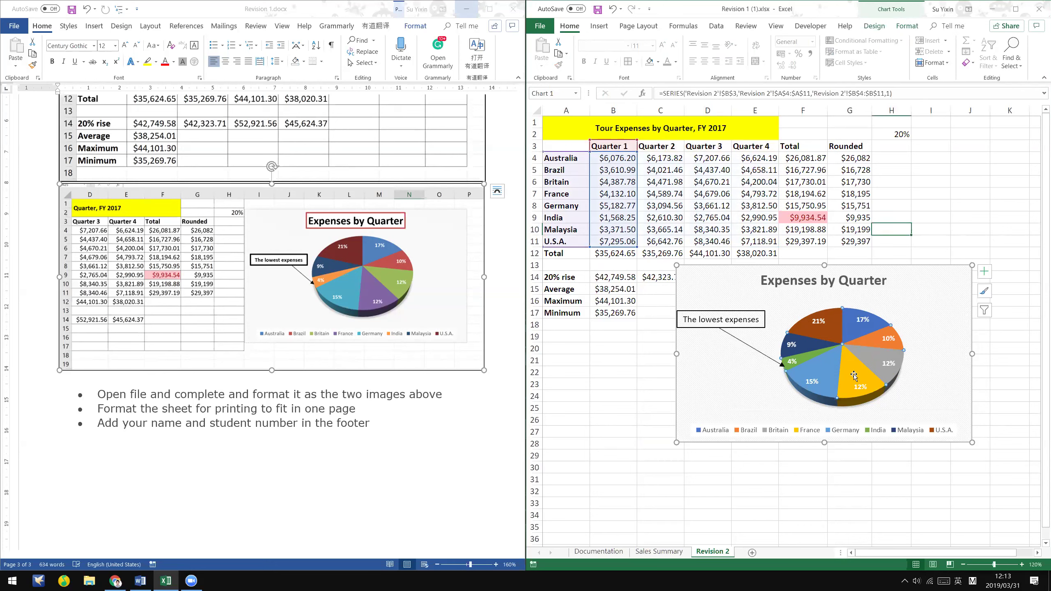
{"action": "left_click", "coordinate": [984, 291]}
{"action": "scroll", "coordinate": [607, 389], "scroll_direction": "down", "scroll_amount": 2}
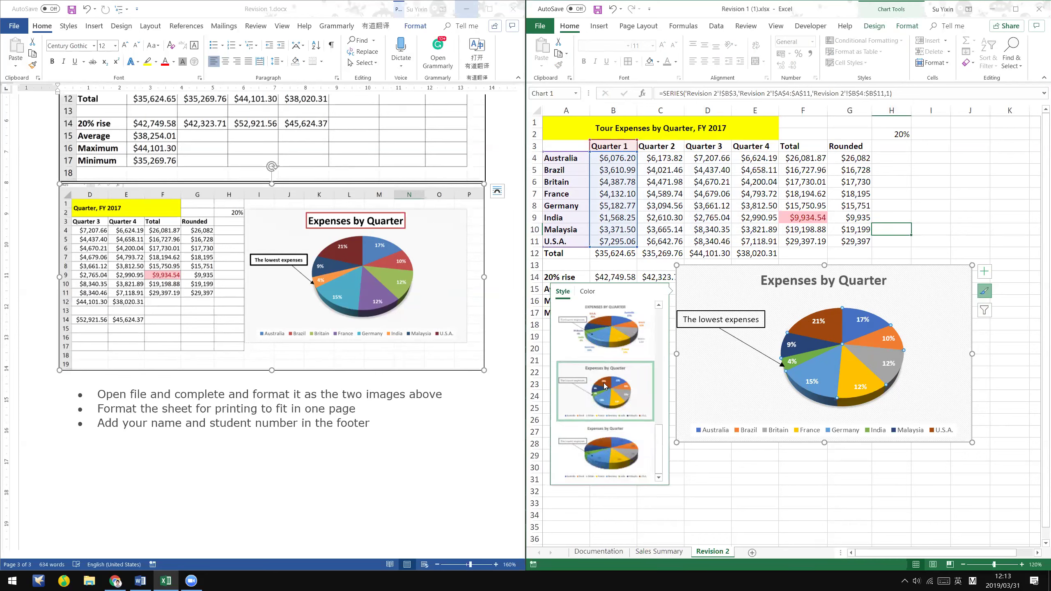
{"action": "left_click", "coordinate": [587, 291]}
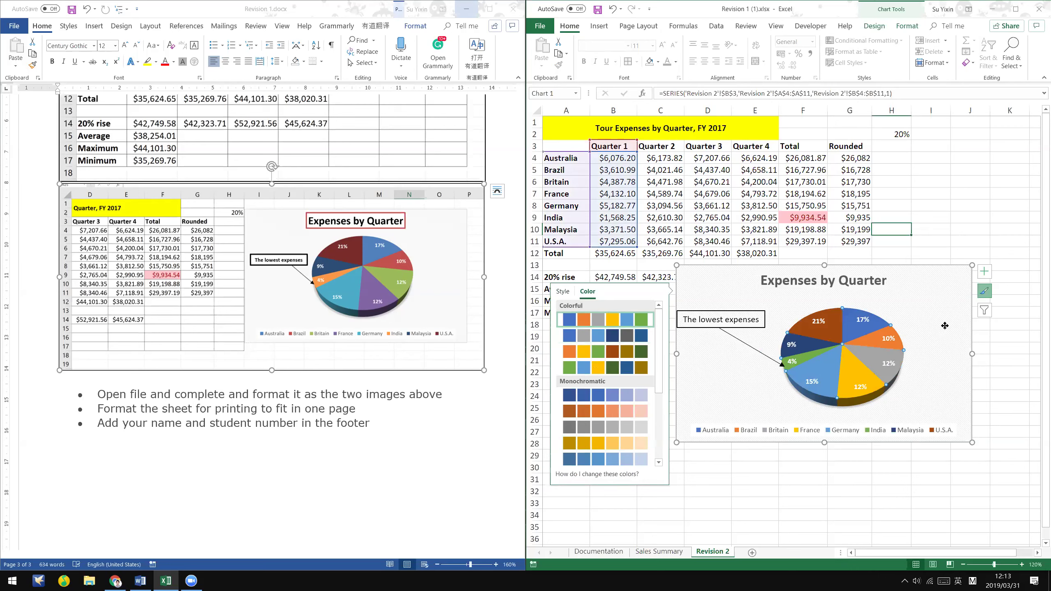
{"action": "left_click", "coordinate": [896, 344]}
{"action": "double_click", "coordinate": [895, 344]}
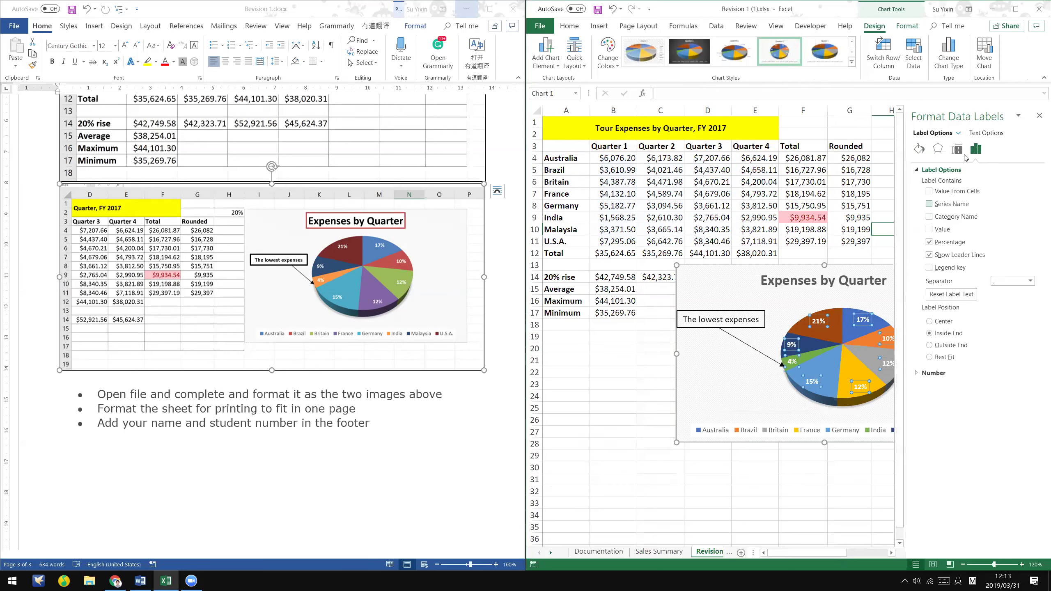
{"action": "left_click_drag", "start_coordinate": [855, 269], "coordinate": [811, 269]}
- Try vertical text direction on the chart title, then restore it to horizontal
{"action": "left_click", "coordinate": [959, 132]}
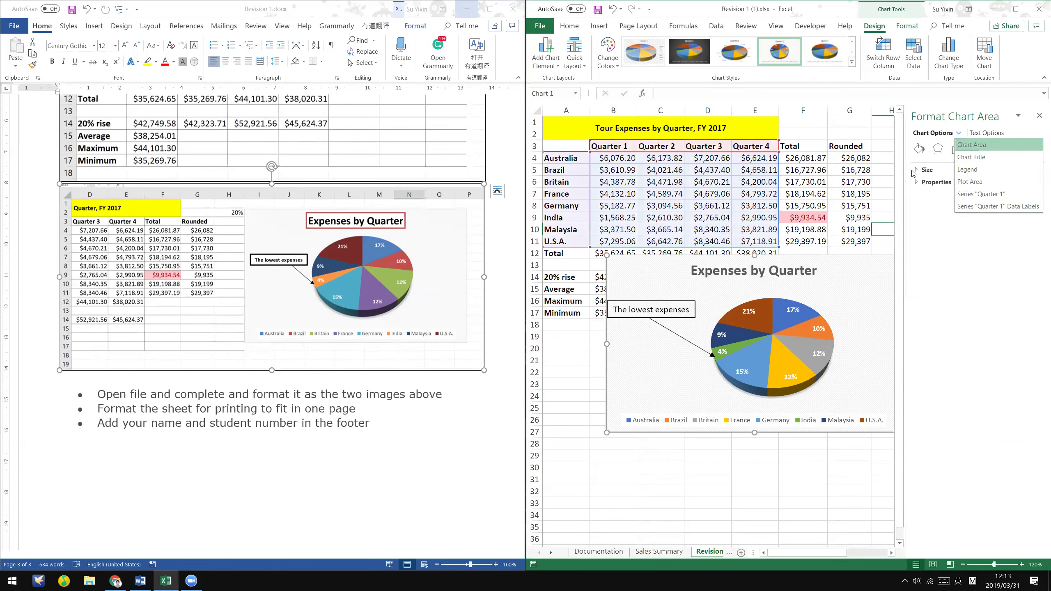
{"action": "left_click", "coordinate": [968, 145]}
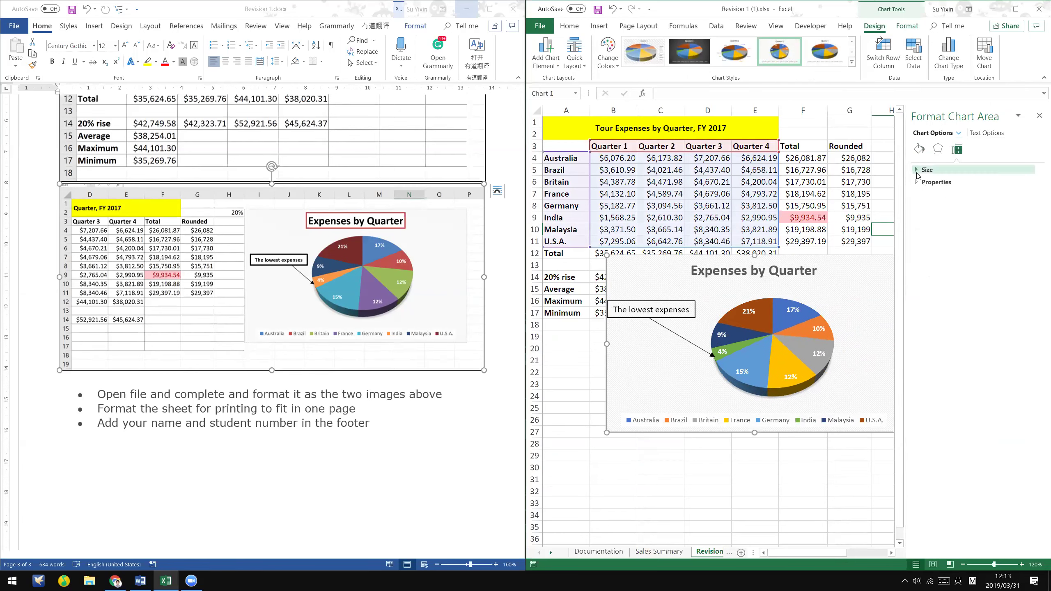
{"action": "left_click", "coordinate": [959, 133]}
{"action": "left_click", "coordinate": [985, 158]}
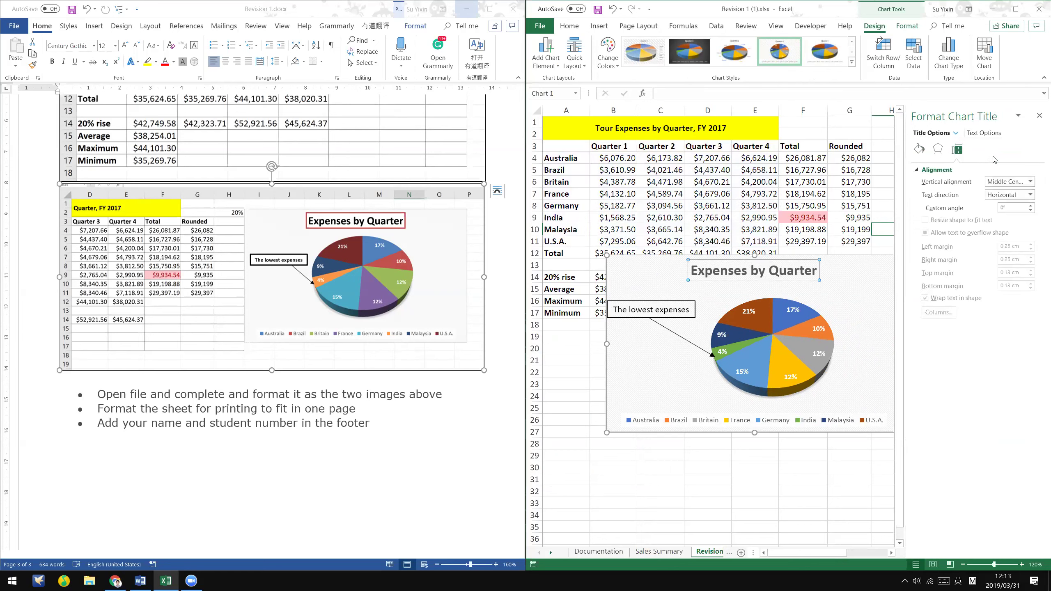
{"action": "left_click", "coordinate": [1017, 196]}
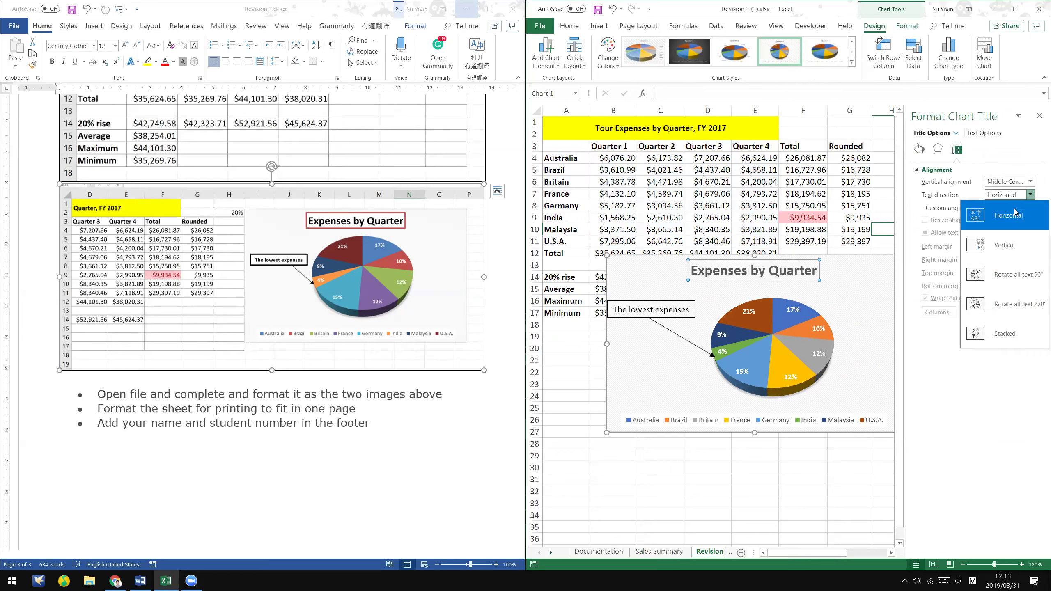
{"action": "left_click", "coordinate": [1009, 248]}
{"action": "left_click", "coordinate": [1005, 192]}
{"action": "left_click", "coordinate": [1010, 215]}
- Inspect plot area and Quarter 1 series formatting options, then close the Format pane
{"action": "left_click", "coordinate": [955, 134]}
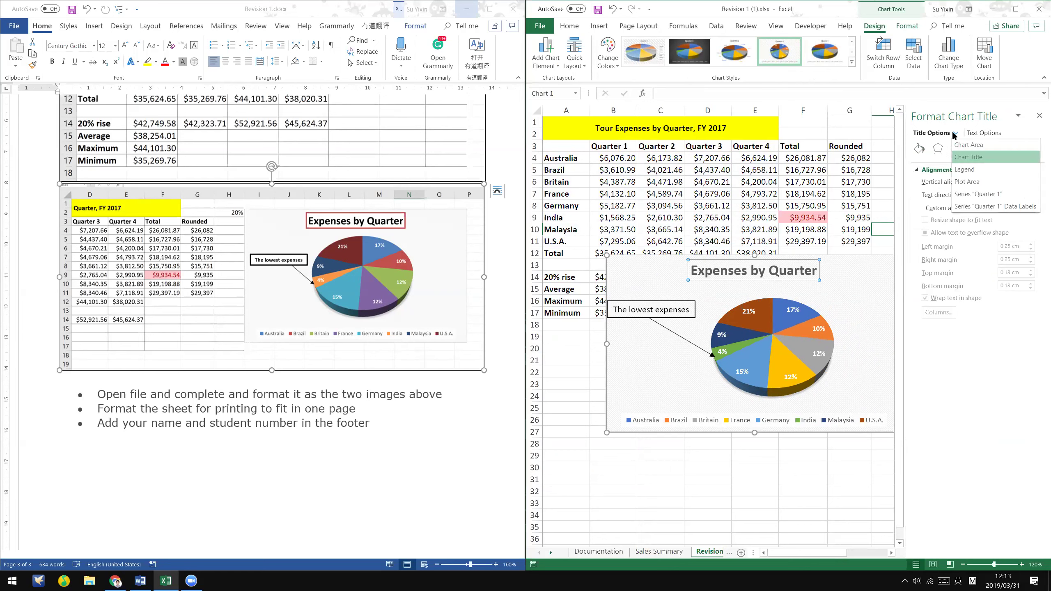
{"action": "left_click", "coordinate": [966, 181]}
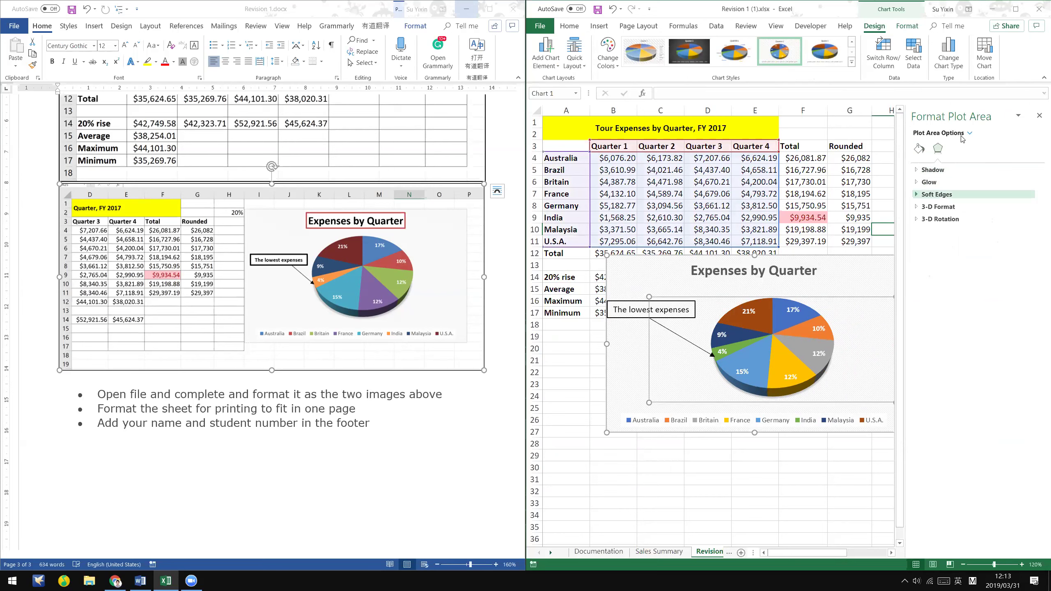
{"action": "left_click", "coordinate": [970, 133]}
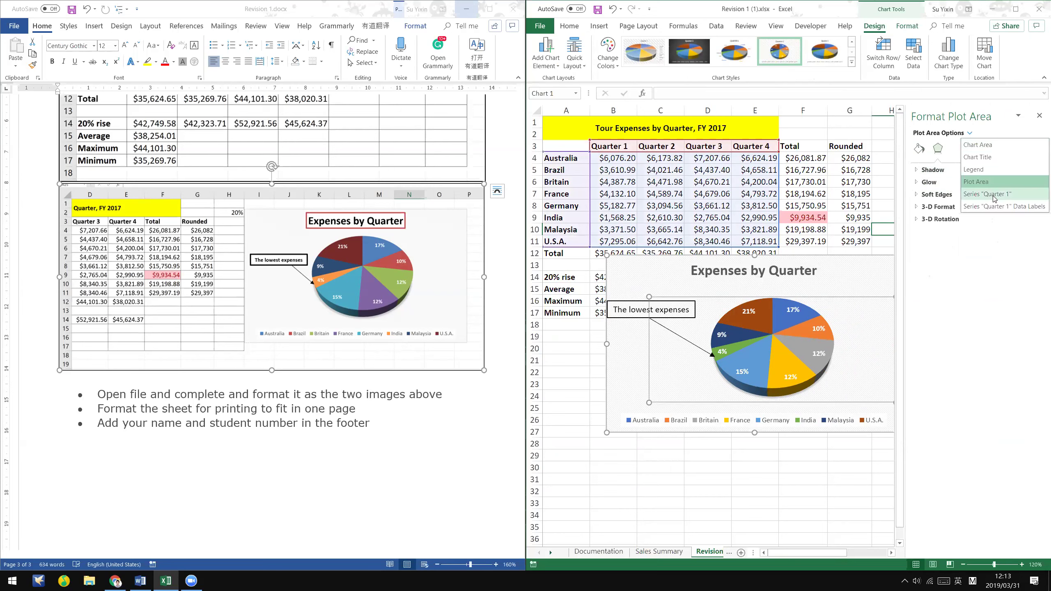
{"action": "left_click", "coordinate": [993, 194]}
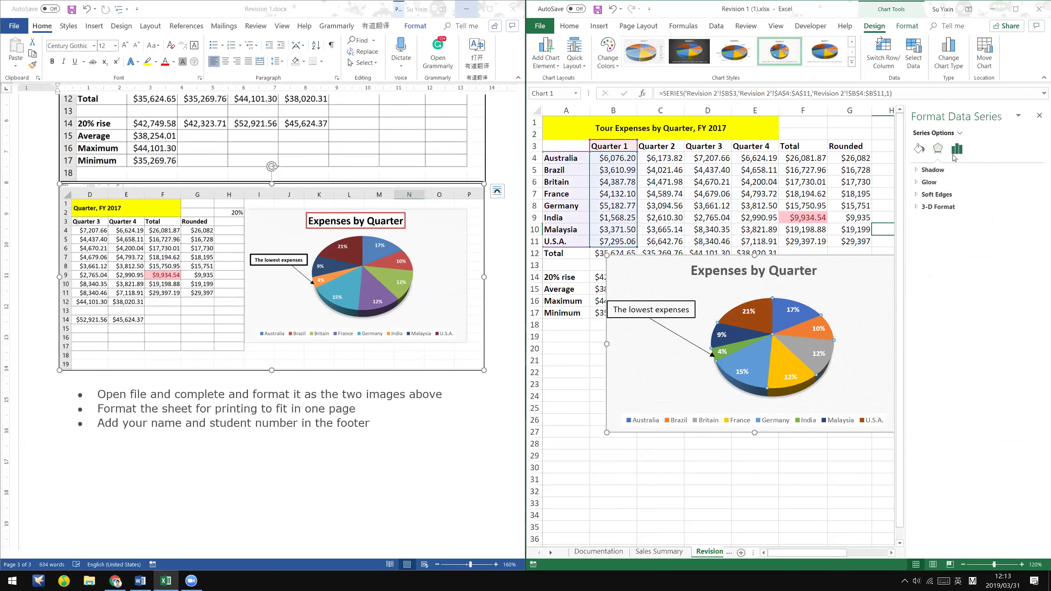
{"action": "left_click", "coordinate": [956, 150]}
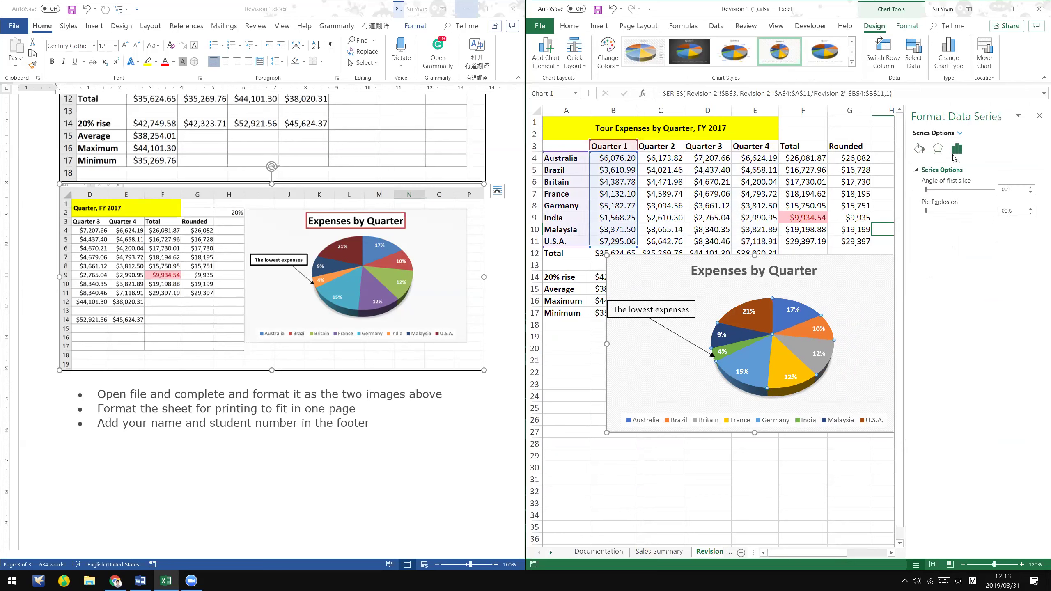
{"action": "left_click", "coordinate": [1039, 117]}
{"action": "left_click", "coordinate": [914, 280]}
{"action": "left_click", "coordinate": [972, 236]}
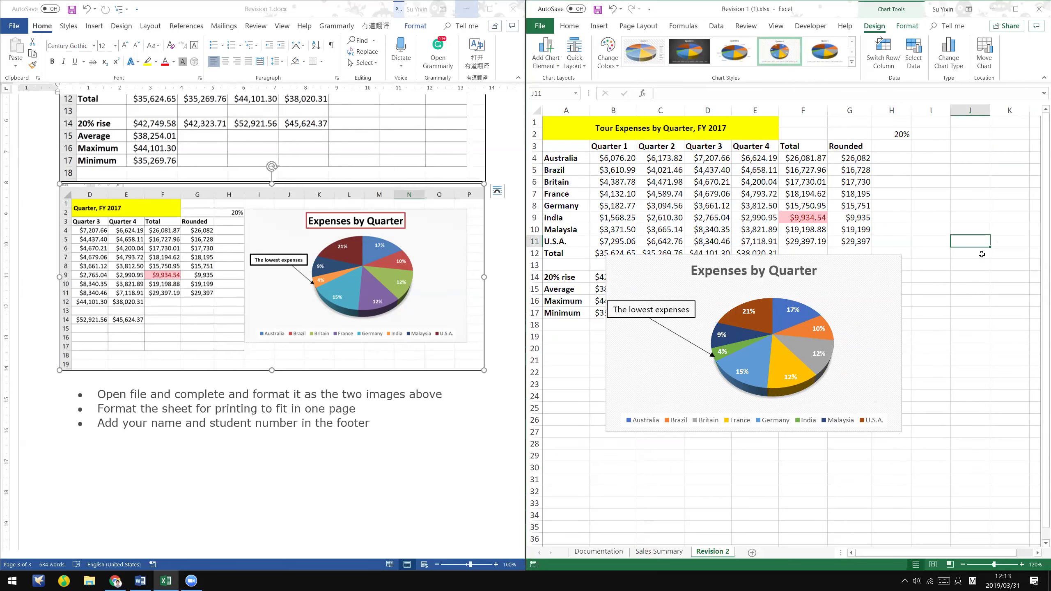
- Move the chart to sit right beside the table
{"action": "left_click", "coordinate": [864, 270]}
{"action": "left_click_drag", "start_coordinate": [890, 262], "coordinate": [978, 258]}
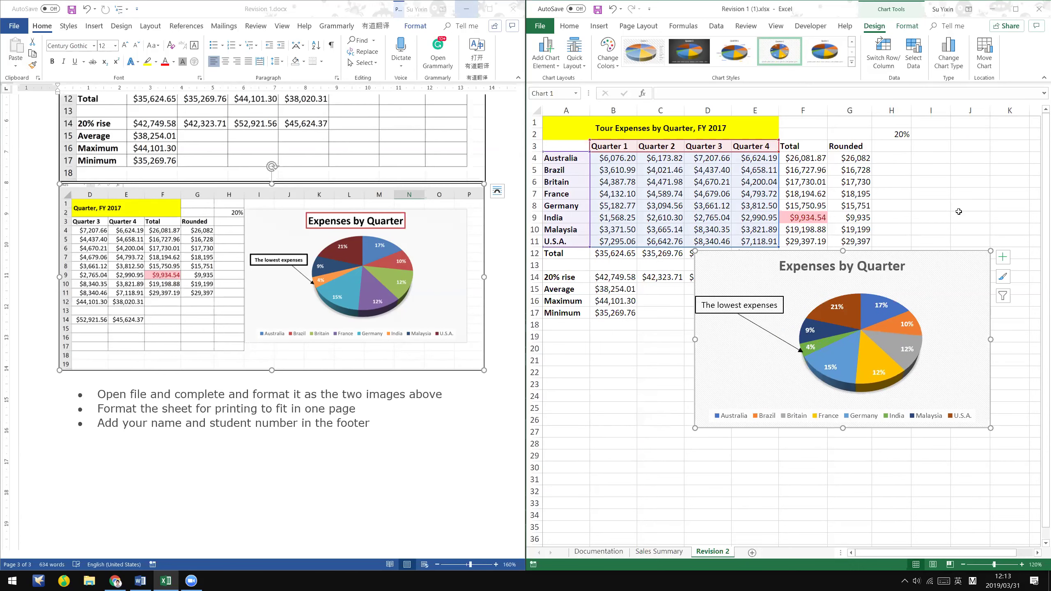
{"action": "left_click", "coordinate": [955, 216]}
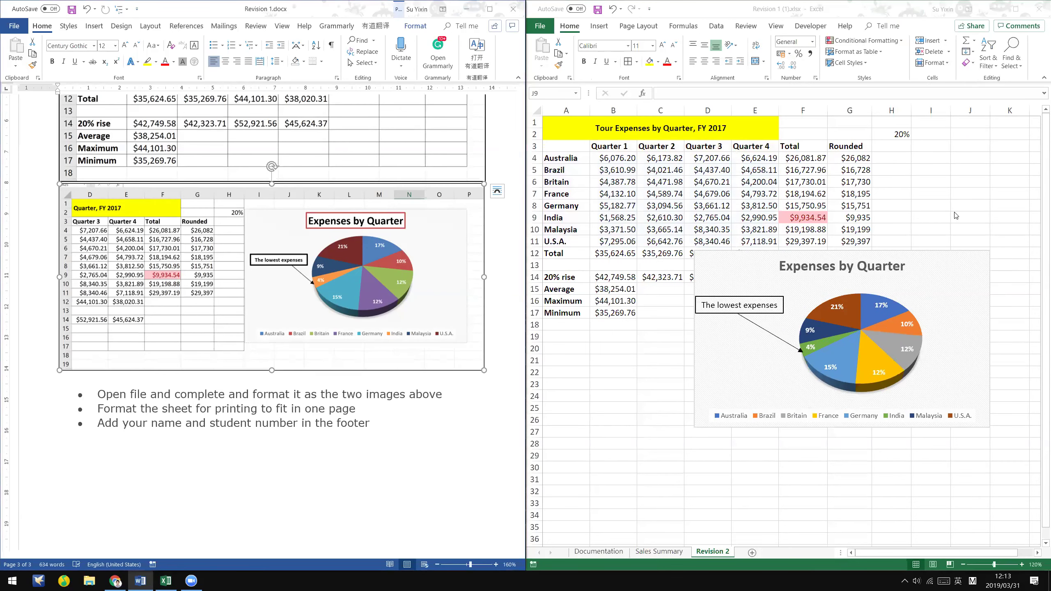
{"action": "scroll", "coordinate": [958, 224], "scroll_direction": "down", "scroll_amount": 2}
{"action": "left_click_drag", "start_coordinate": [876, 240], "coordinate": [966, 201]}
{"action": "left_click_drag", "start_coordinate": [1034, 136], "coordinate": [950, 134]}
{"action": "left_click", "coordinate": [884, 385]}
{"action": "scroll", "coordinate": [883, 385], "scroll_direction": "down", "scroll_amount": 1}
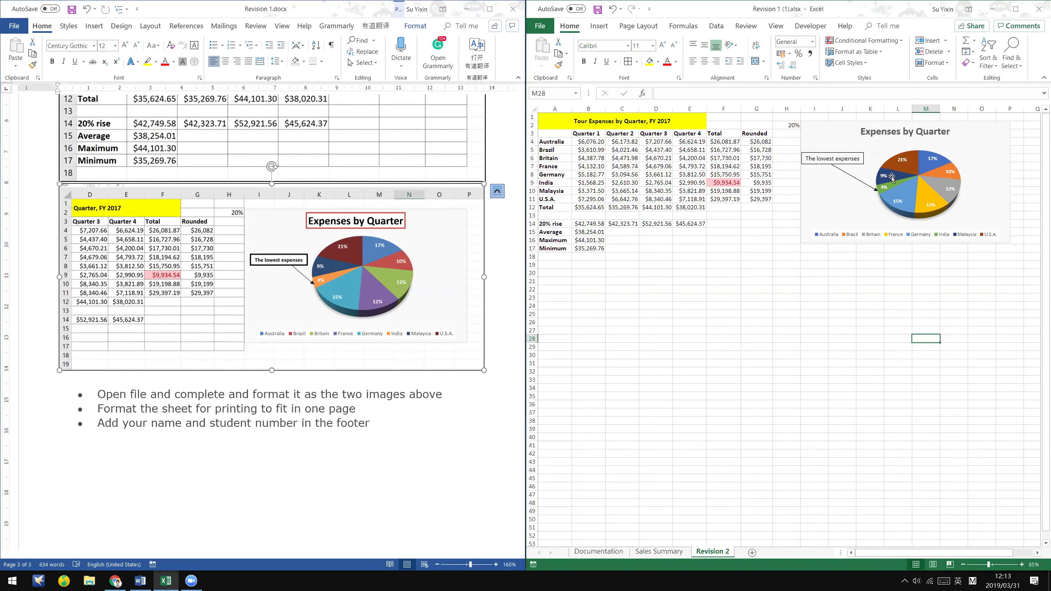
- Slightly enlarge the pie's plot area and re-aim the callout arrow at the pie
{"action": "left_click", "coordinate": [984, 140]}
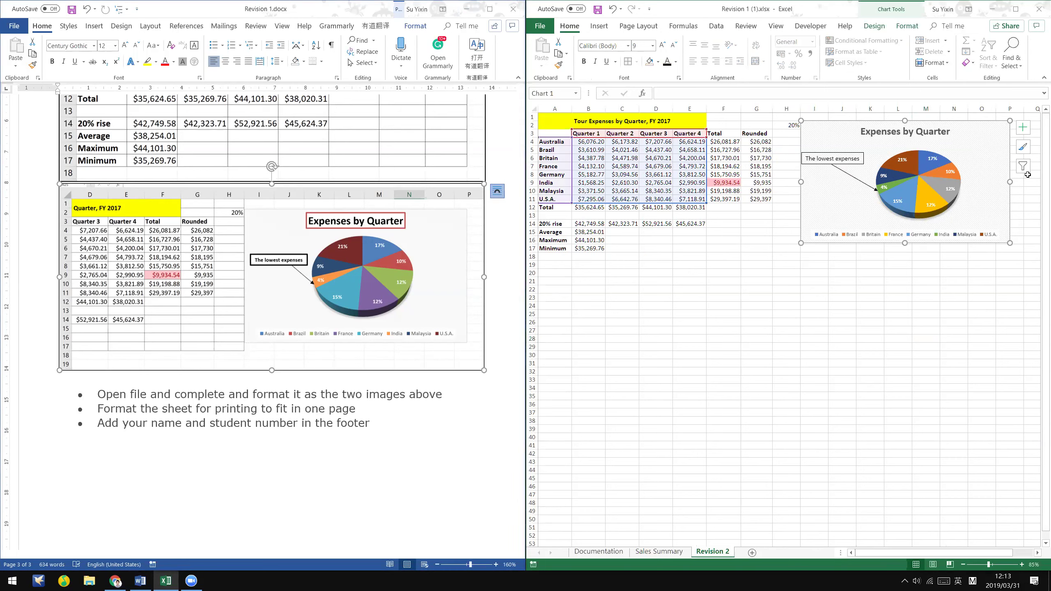
{"action": "left_click", "coordinate": [955, 196]}
{"action": "left_click", "coordinate": [965, 202]}
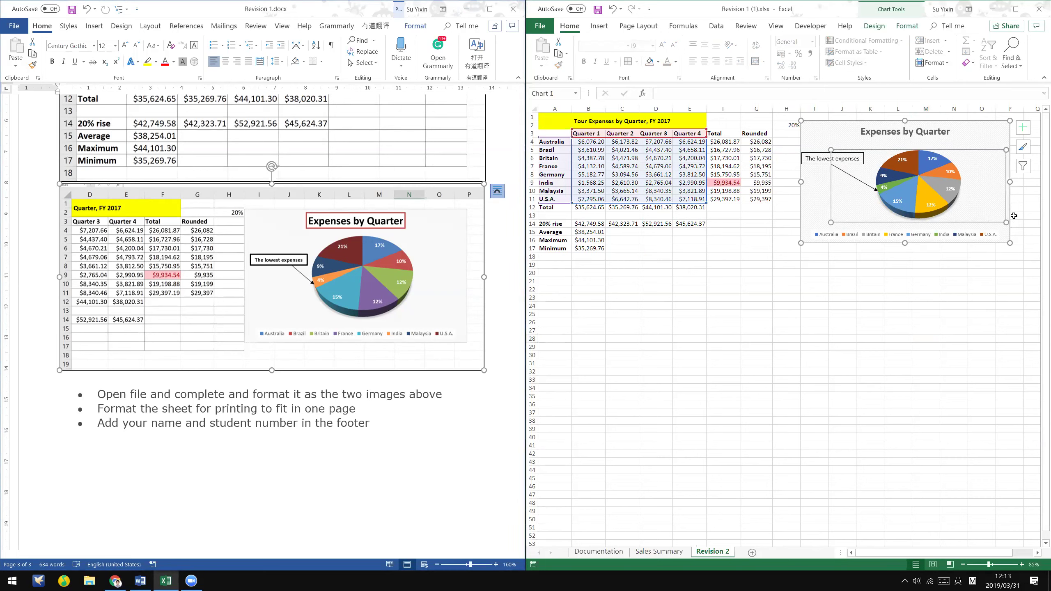
{"action": "left_click_drag", "start_coordinate": [822, 225], "coordinate": [817, 229]}
{"action": "left_click", "coordinate": [861, 184]}
{"action": "left_click_drag", "start_coordinate": [878, 191], "coordinate": [869, 192]}
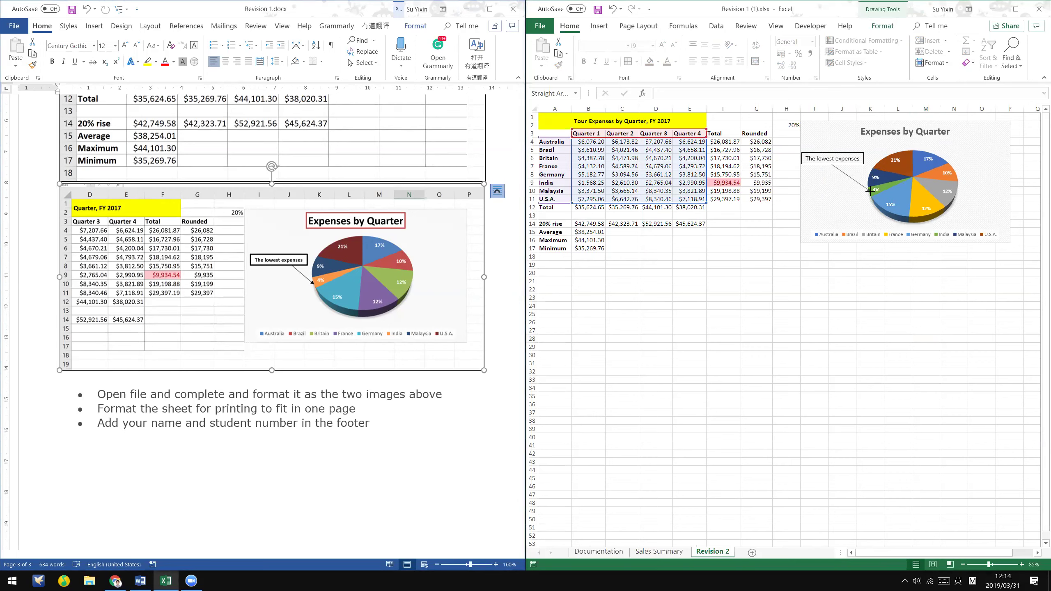
- Check the Word instructions, then save the workbook with Ctrl+S
{"action": "left_click", "coordinate": [842, 298]}
{"action": "left_click", "coordinate": [235, 471]}
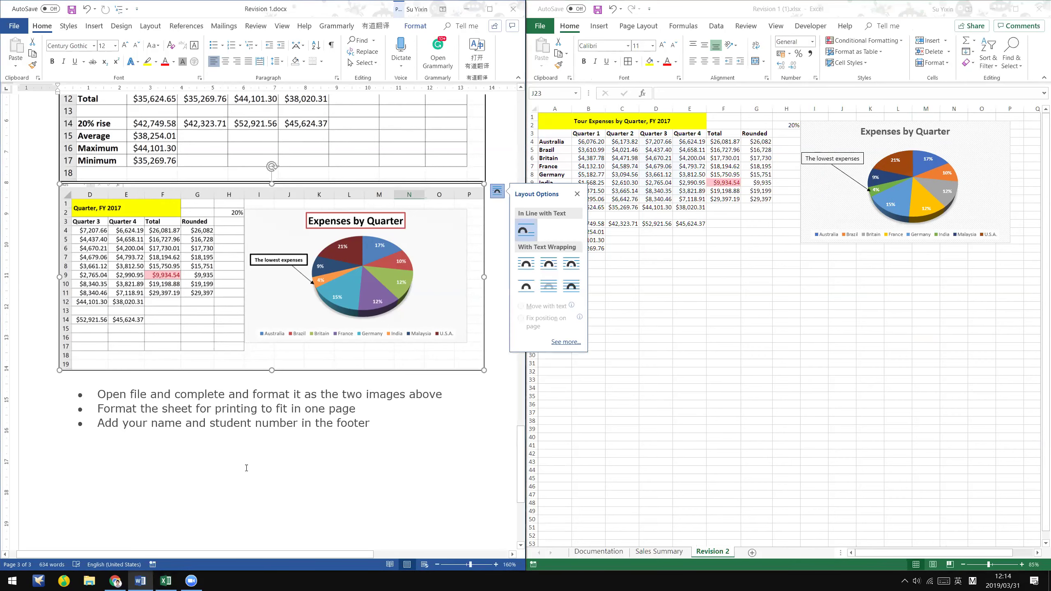
{"action": "left_click", "coordinate": [243, 471]}
{"action": "scroll", "coordinate": [240, 471], "scroll_direction": "down", "scroll_amount": 2}
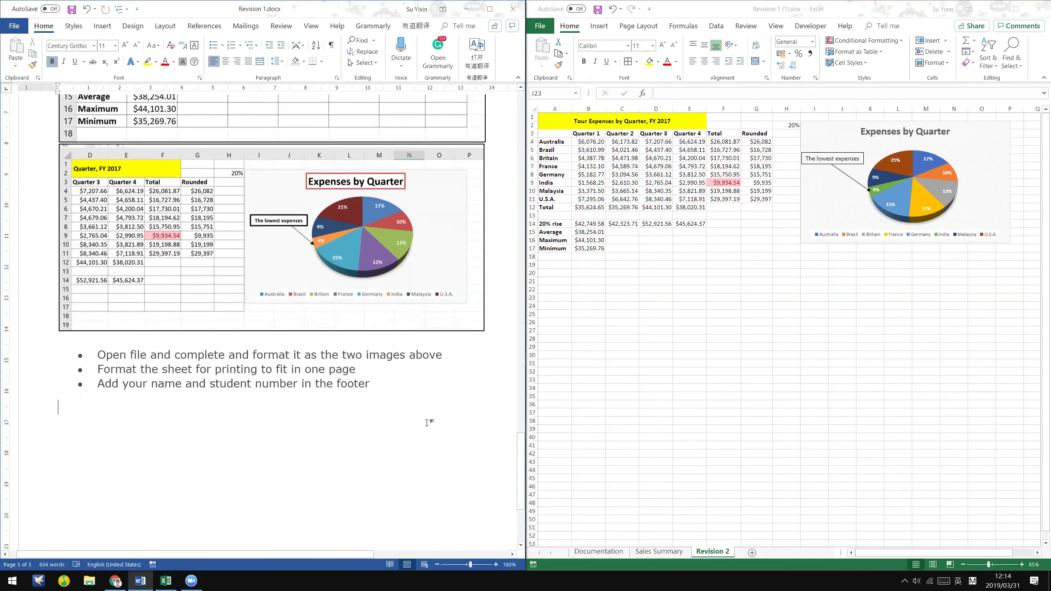
{"action": "key", "text": "alt+Tab"}
{"action": "key", "text": "ctrl+s"}
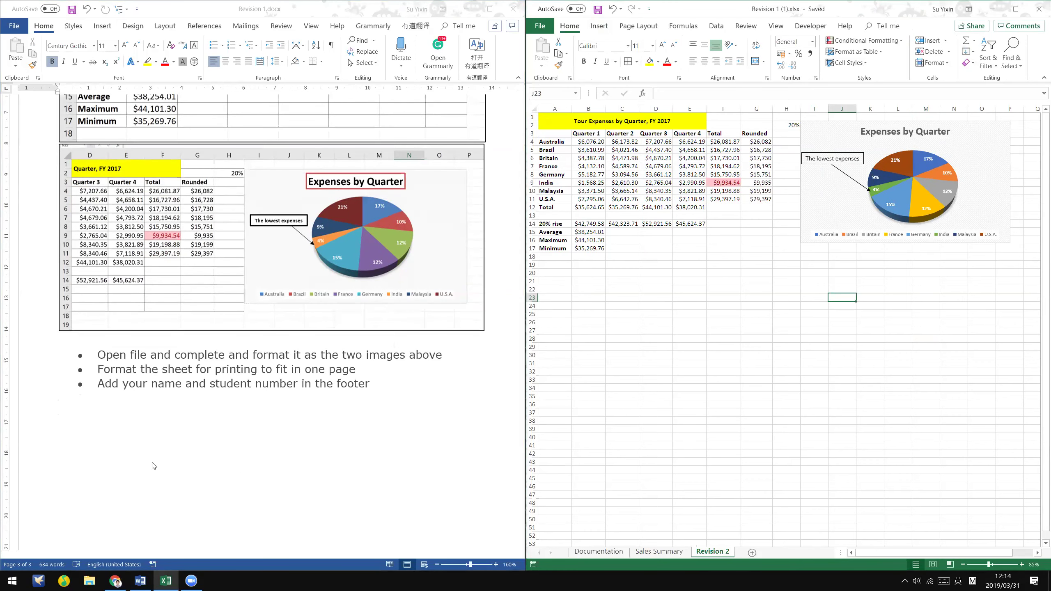
- Bring up the Business Computing course notes PDF in Chrome
{"action": "left_click", "coordinate": [116, 580]}
{"action": "scroll", "coordinate": [517, 314], "scroll_direction": "up", "scroll_amount": 5}
{"action": "scroll", "coordinate": [517, 313], "scroll_direction": "up", "scroll_amount": 20}
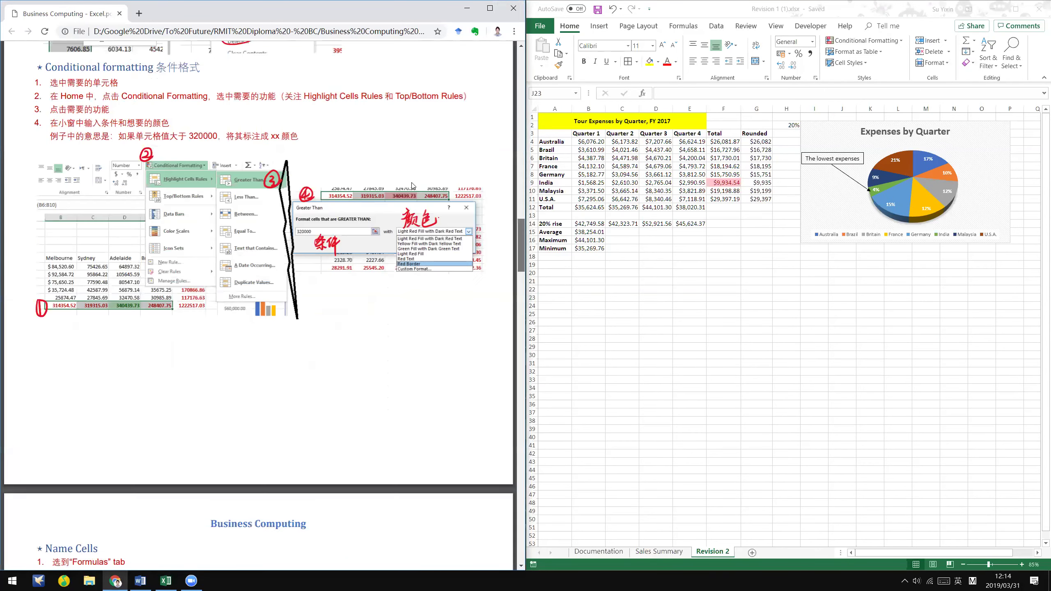
- Switch to Page Break Preview and set A1:P17 as the print area
{"action": "scroll", "coordinate": [413, 186], "scroll_direction": "down", "scroll_amount": 1}
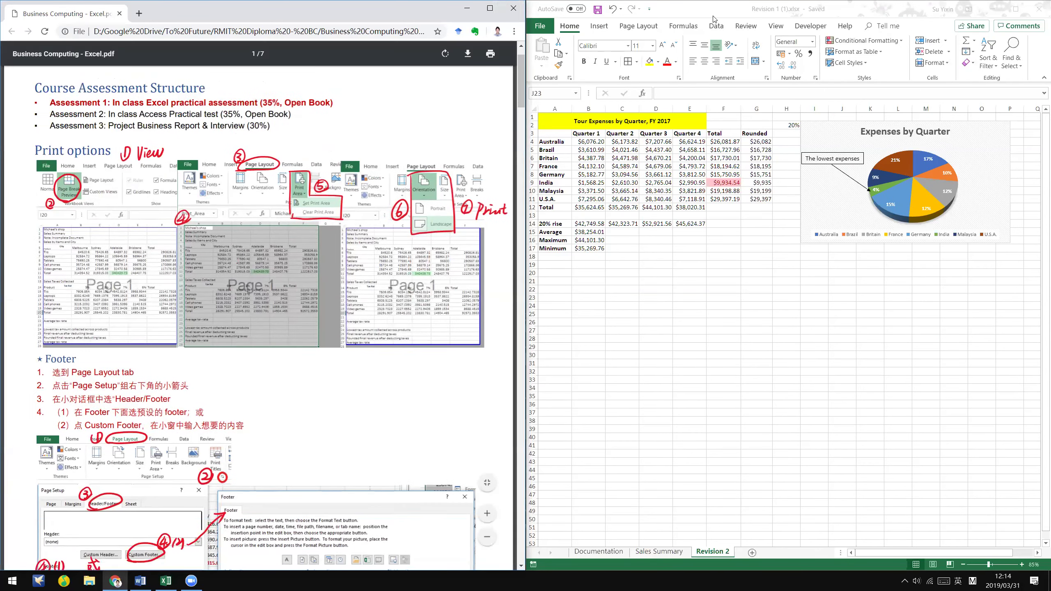
{"action": "left_click", "coordinate": [773, 27]}
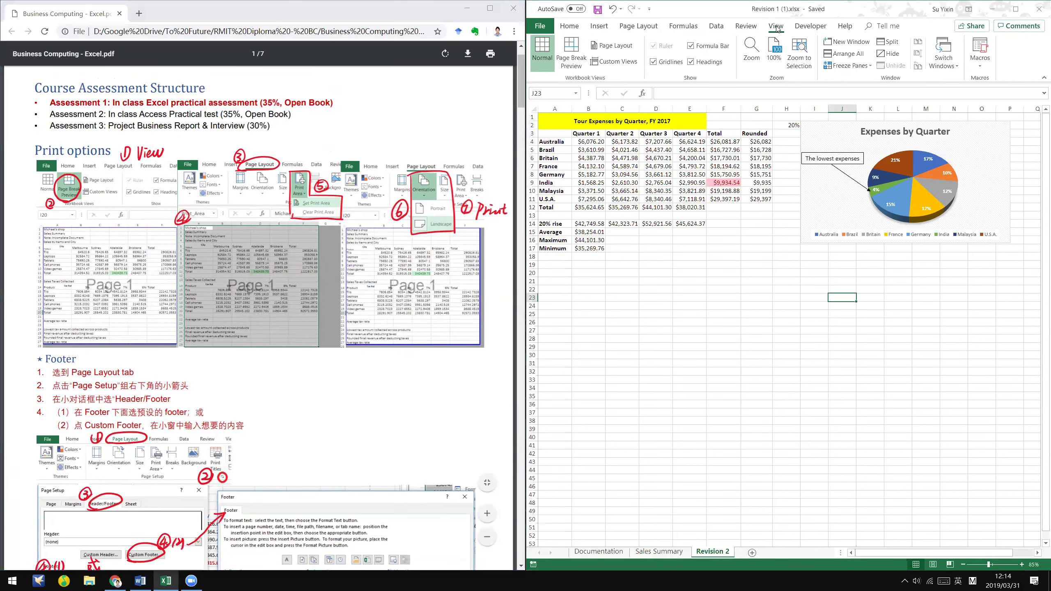
{"action": "left_click", "coordinate": [575, 68]}
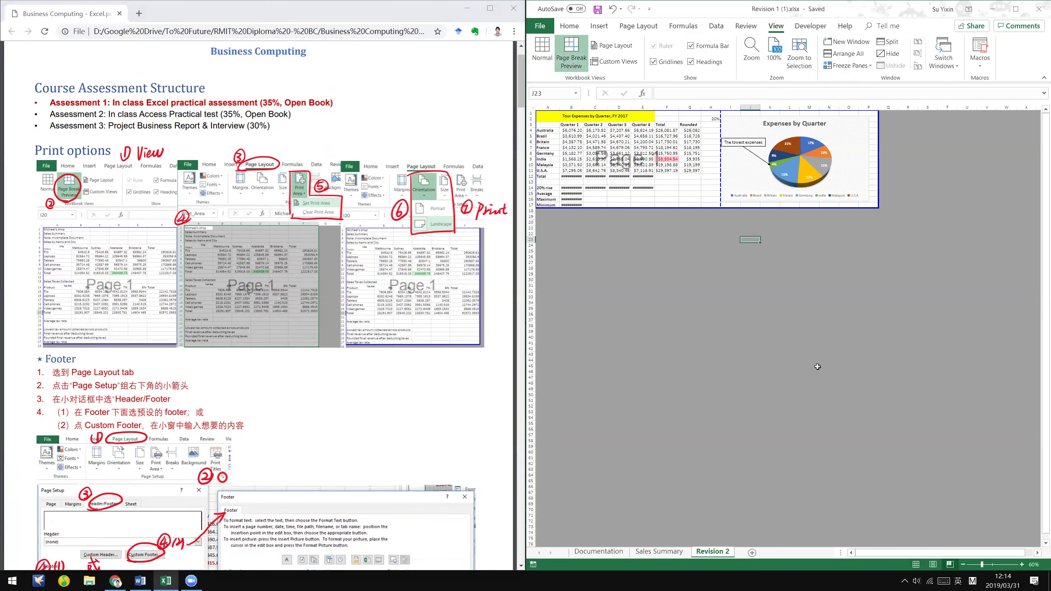
{"action": "left_click_drag", "start_coordinate": [549, 119], "coordinate": [873, 203]}
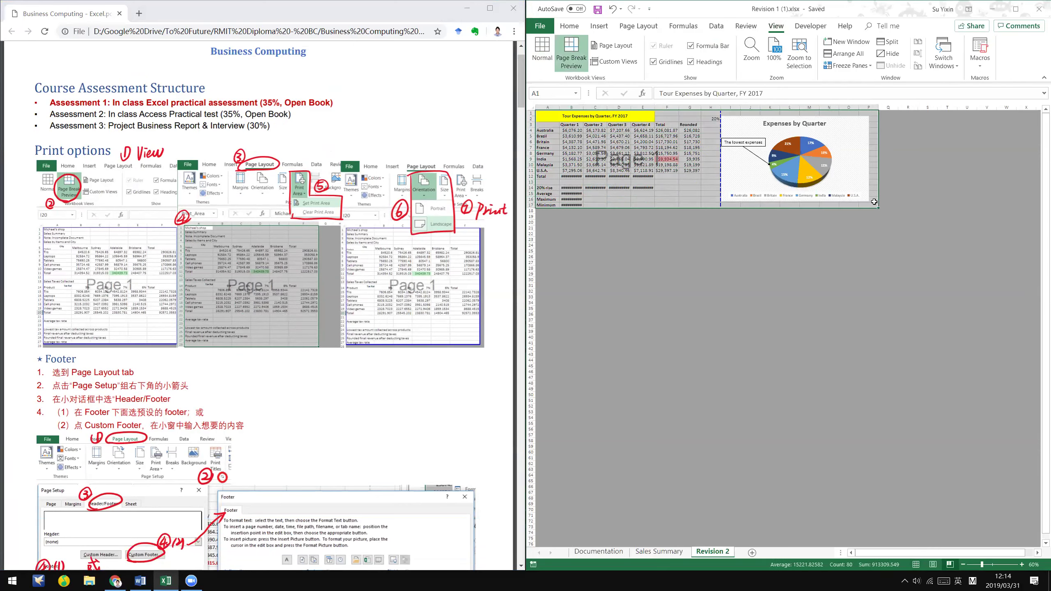
{"action": "left_click", "coordinate": [648, 28]}
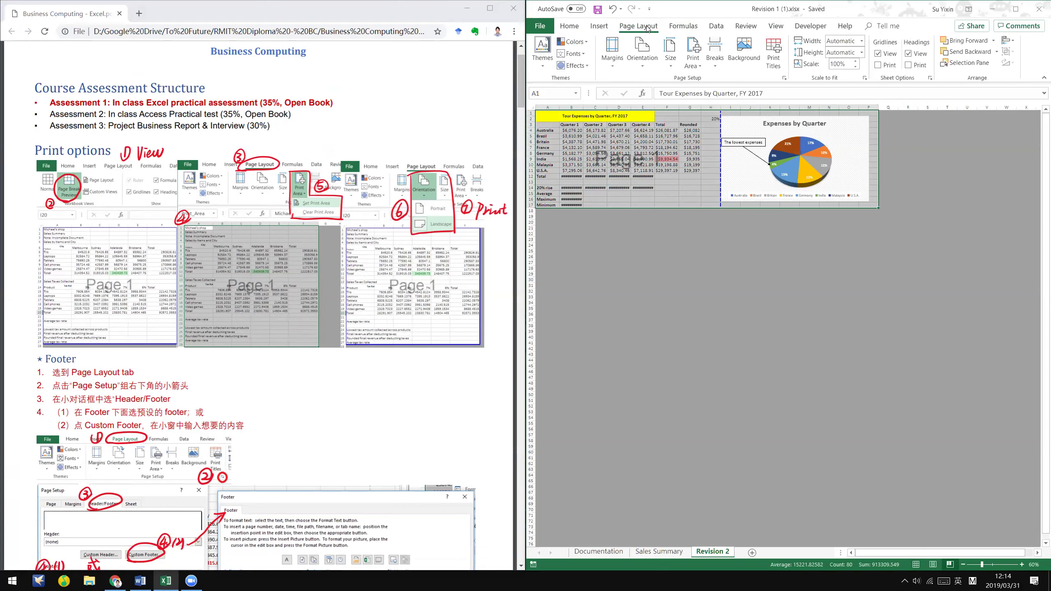
{"action": "left_click", "coordinate": [693, 58]}
{"action": "left_click", "coordinate": [715, 81]}
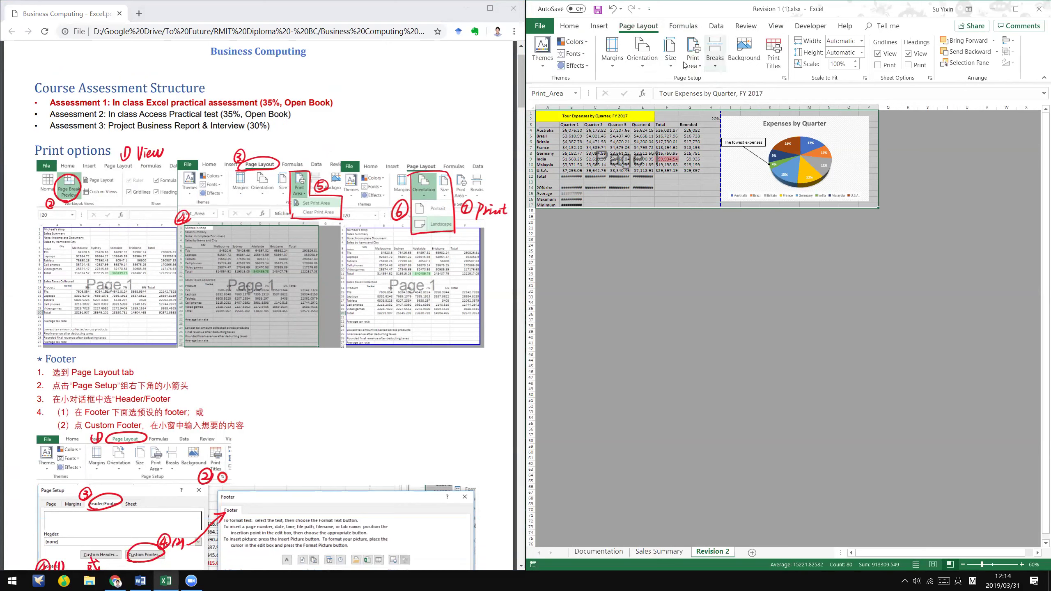
- Try landscape page orientation, then switch back to portrait
{"action": "left_click", "coordinate": [642, 54]}
{"action": "left_click", "coordinate": [641, 61]}
{"action": "left_click", "coordinate": [645, 63]}
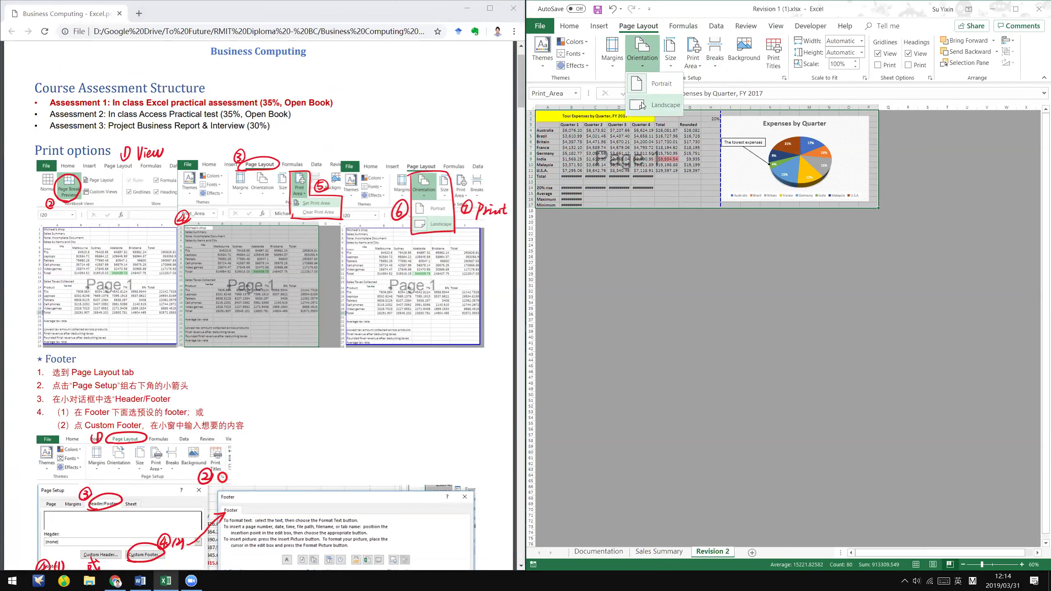
{"action": "left_click", "coordinate": [642, 106]}
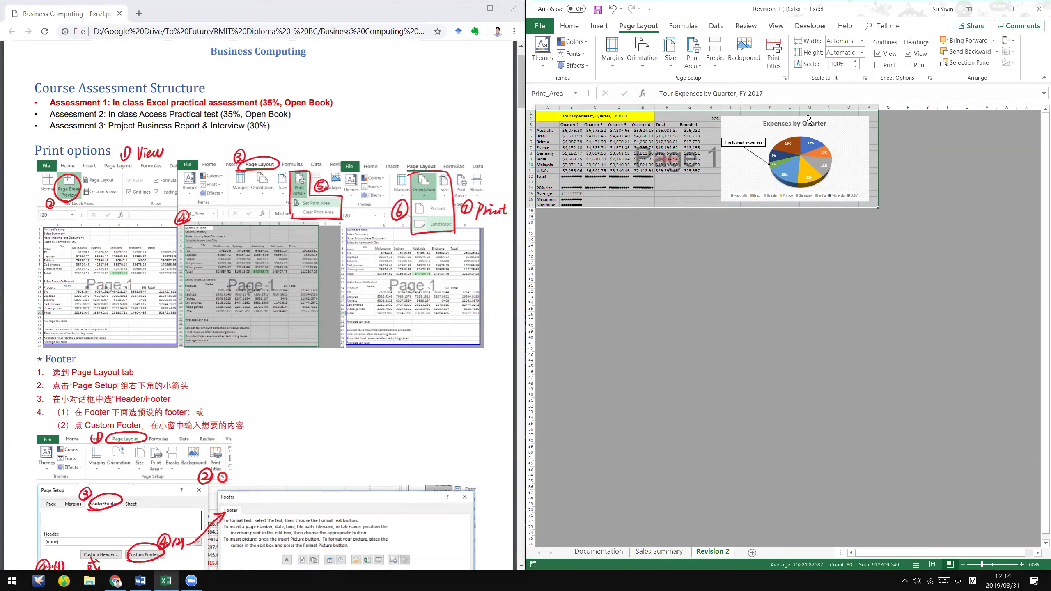
{"action": "left_click", "coordinate": [642, 55]}
{"action": "left_click", "coordinate": [659, 82]}
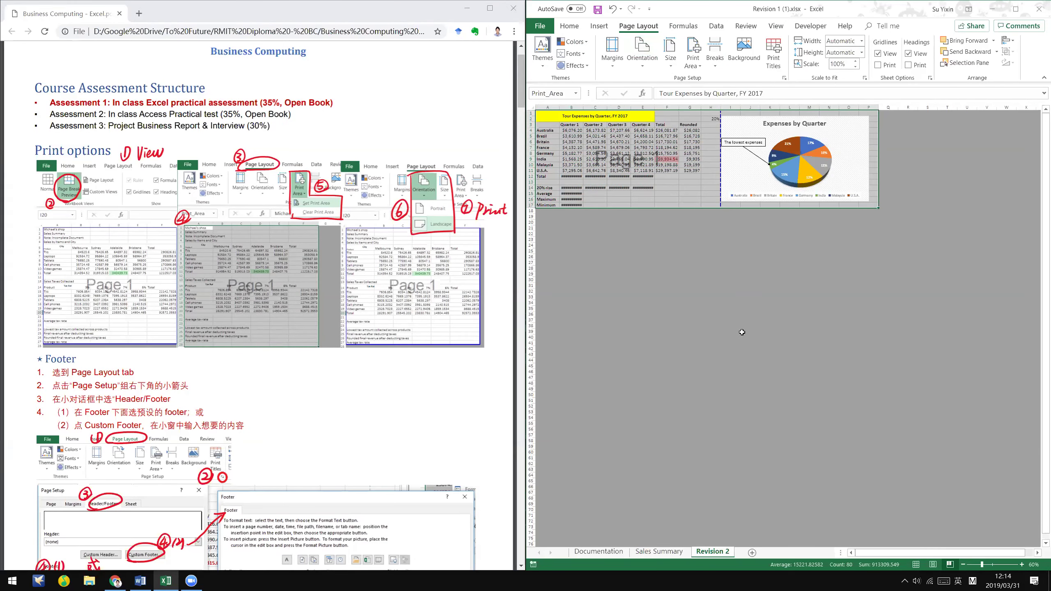
{"action": "scroll", "coordinate": [745, 331], "scroll_direction": "up", "scroll_amount": 2}
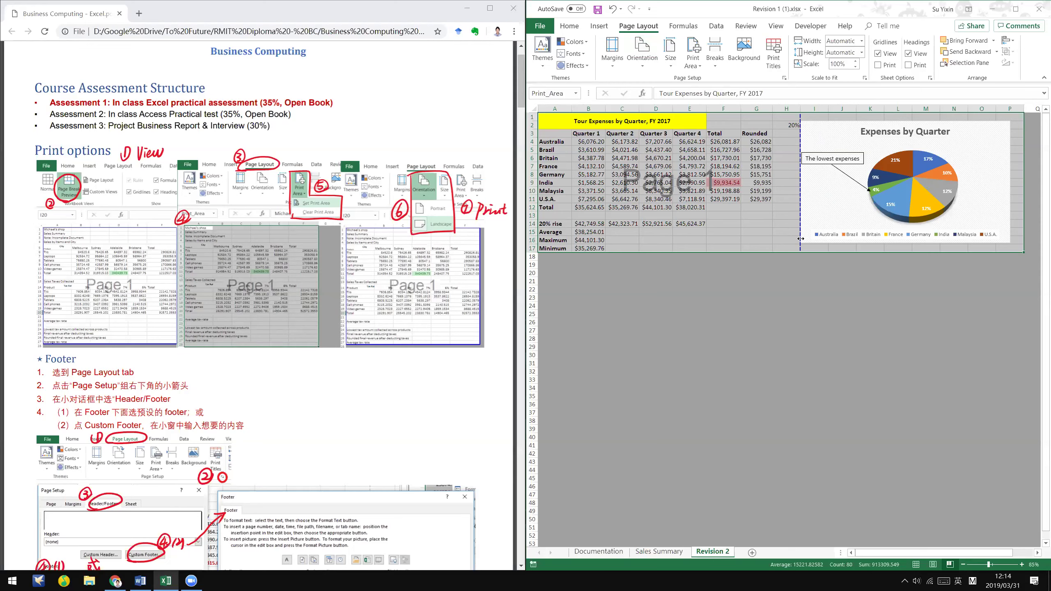
- Switch the page to landscape, narrow the pie chart, and extend the print area to A1:N20
{"action": "left_click", "coordinate": [642, 54]}
{"action": "left_click", "coordinate": [648, 103]}
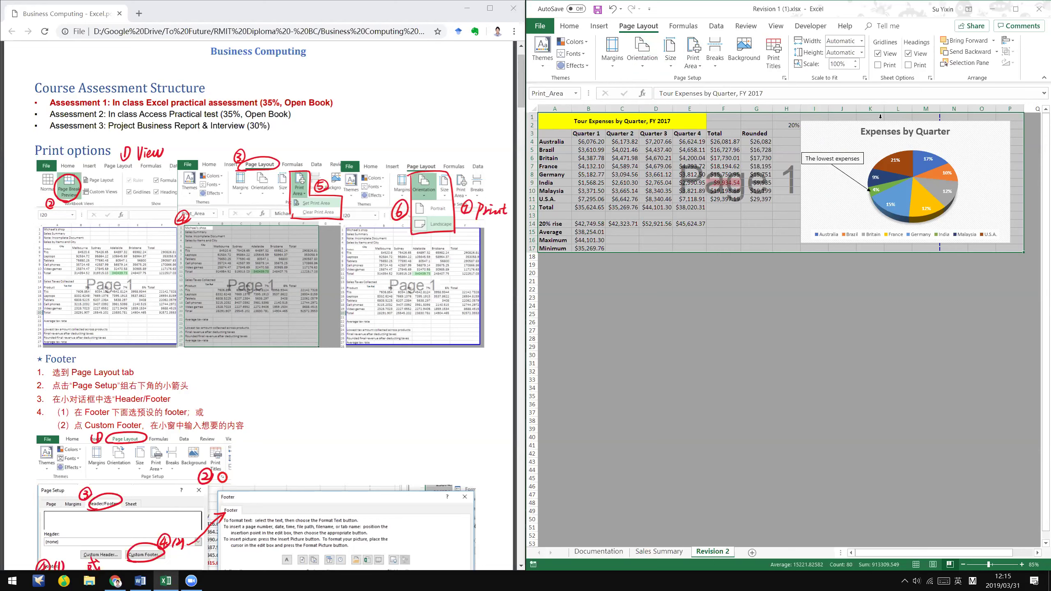
{"action": "left_click", "coordinate": [994, 129]}
{"action": "left_click_drag", "start_coordinate": [1009, 240], "coordinate": [966, 227]}
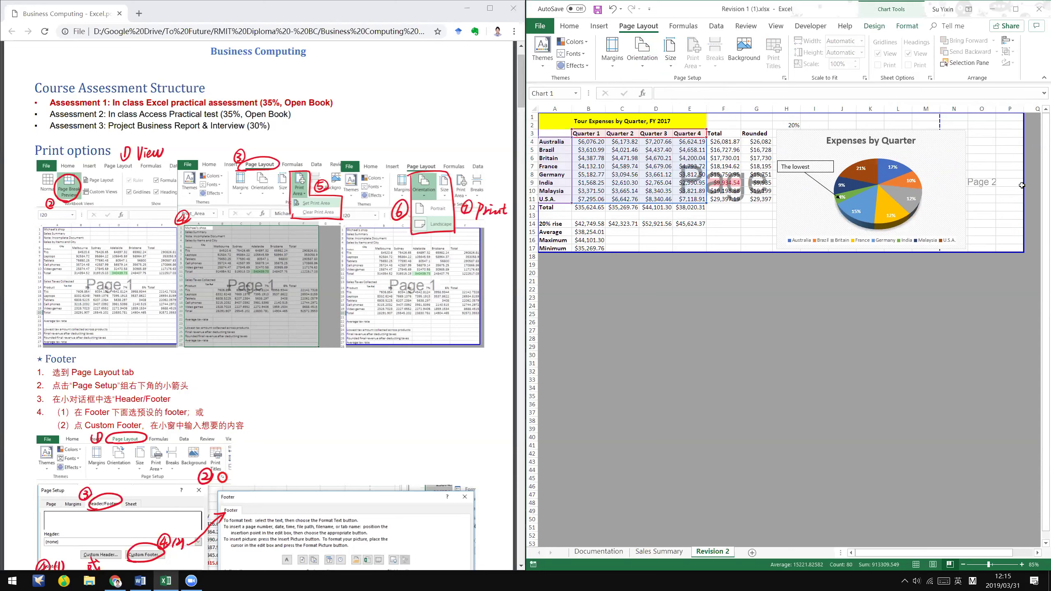
{"action": "left_click_drag", "start_coordinate": [1026, 186], "coordinate": [967, 183]}
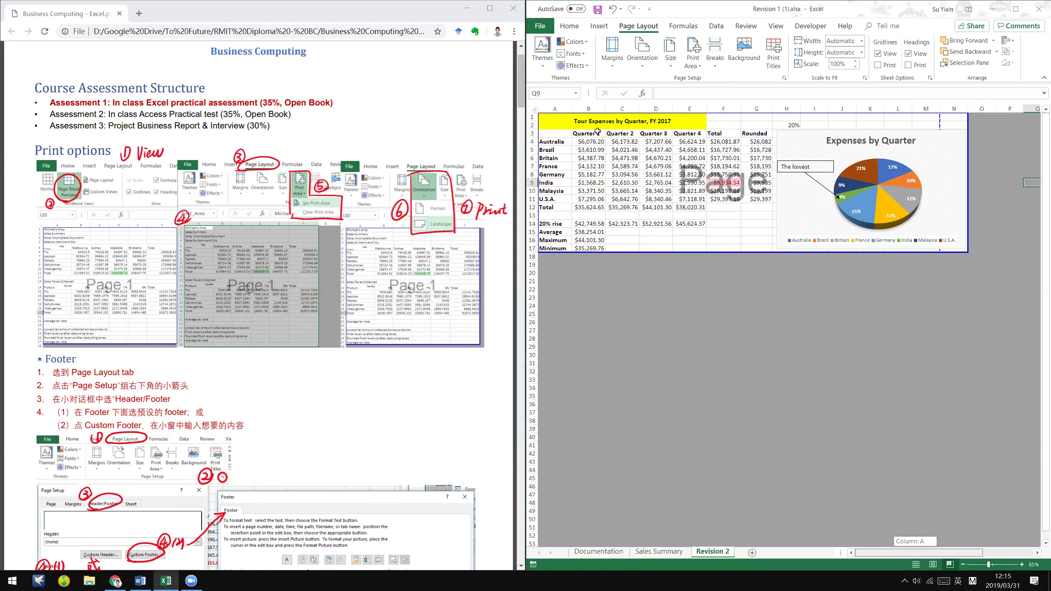
{"action": "left_click_drag", "start_coordinate": [558, 120], "coordinate": [961, 253]}
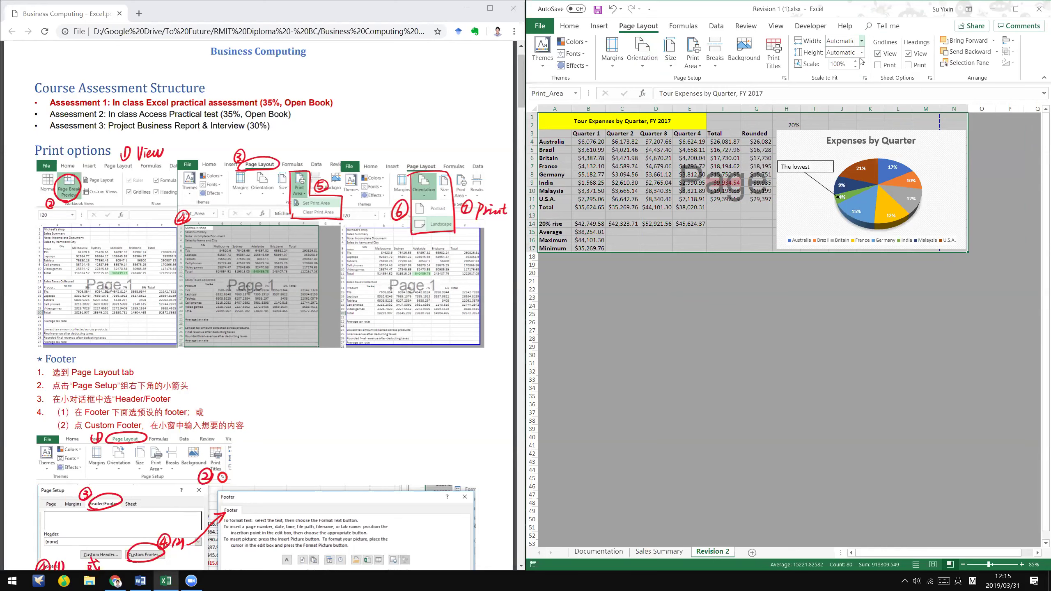
- Scale the printout to 1 page wide, leaving the page height on automatic
{"action": "left_click", "coordinate": [862, 41]}
{"action": "left_click", "coordinate": [862, 61]}
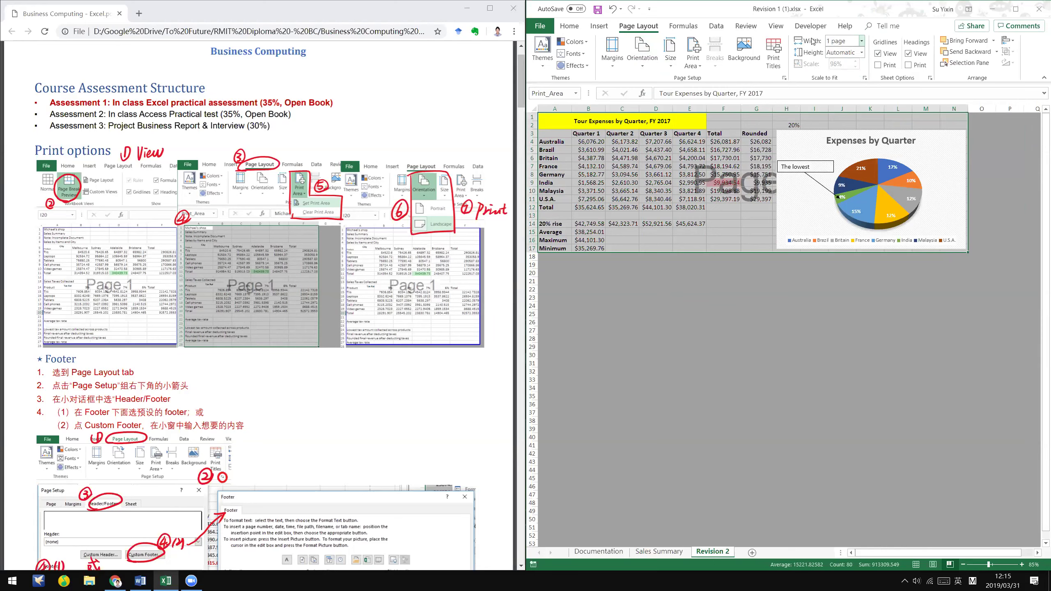
{"action": "left_click", "coordinate": [862, 53]}
{"action": "left_click", "coordinate": [859, 74]}
{"action": "left_click", "coordinate": [861, 52]}
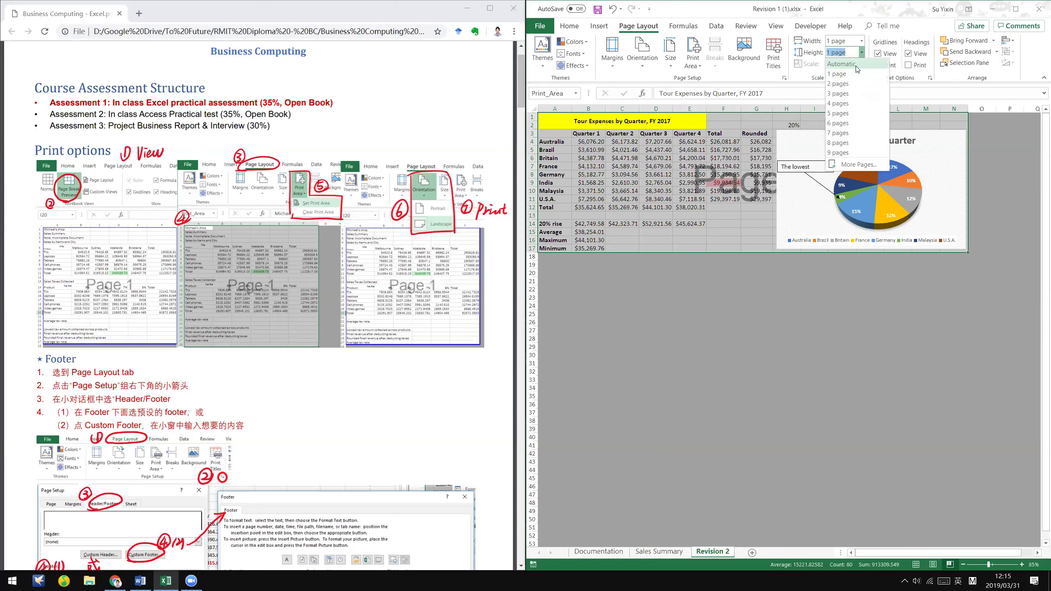
{"action": "left_click", "coordinate": [856, 64]}
{"action": "left_click", "coordinate": [862, 53]}
{"action": "left_click", "coordinate": [862, 60]}
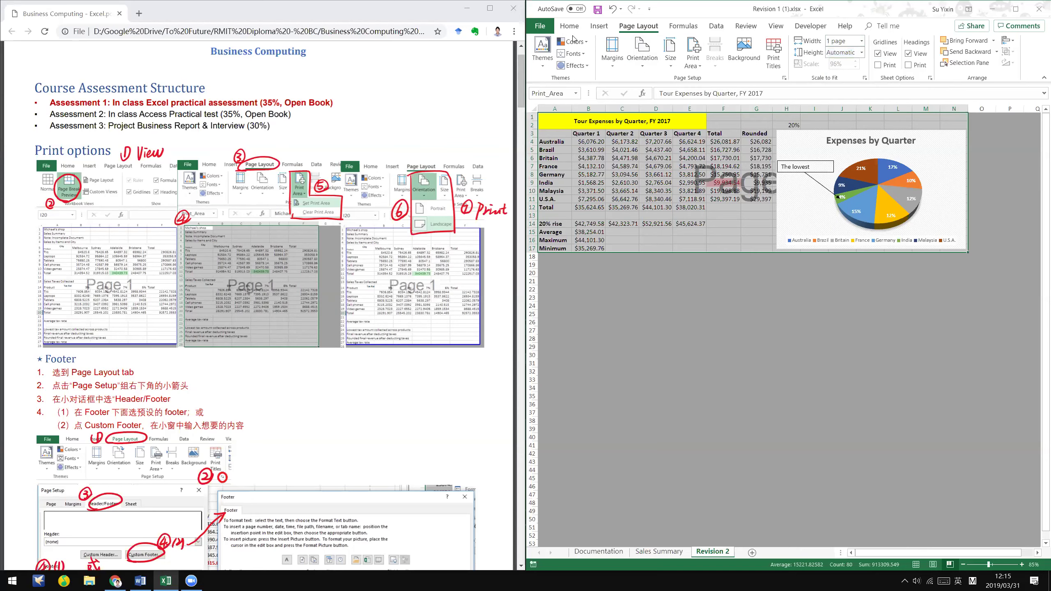
- Preview the printout to confirm it fits on a single page, then return to the sheet
{"action": "left_click", "coordinate": [539, 26]}
{"action": "left_click", "coordinate": [588, 188]}
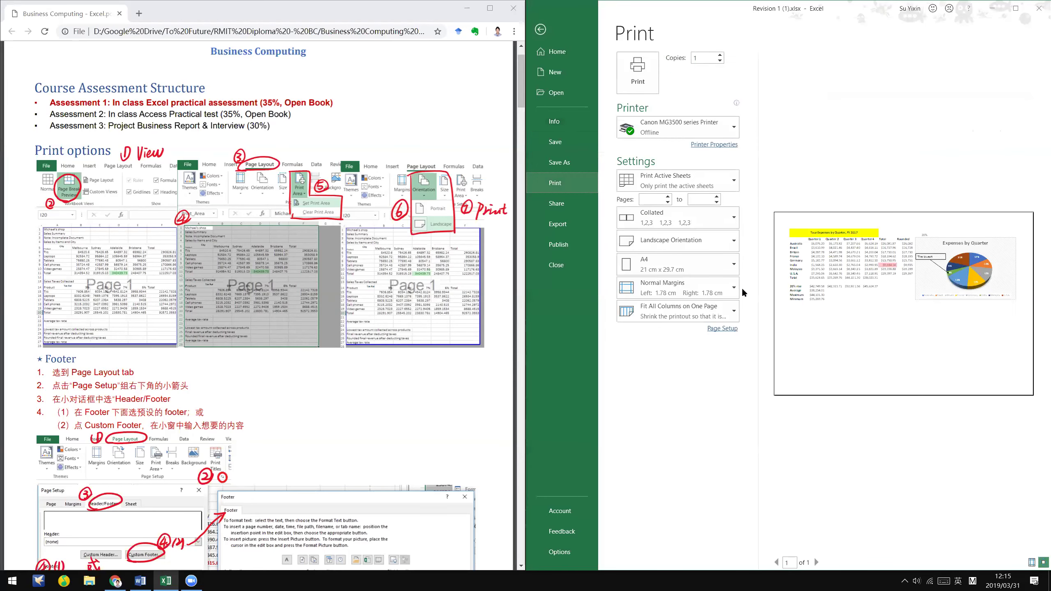
{"action": "left_click", "coordinate": [539, 29]}
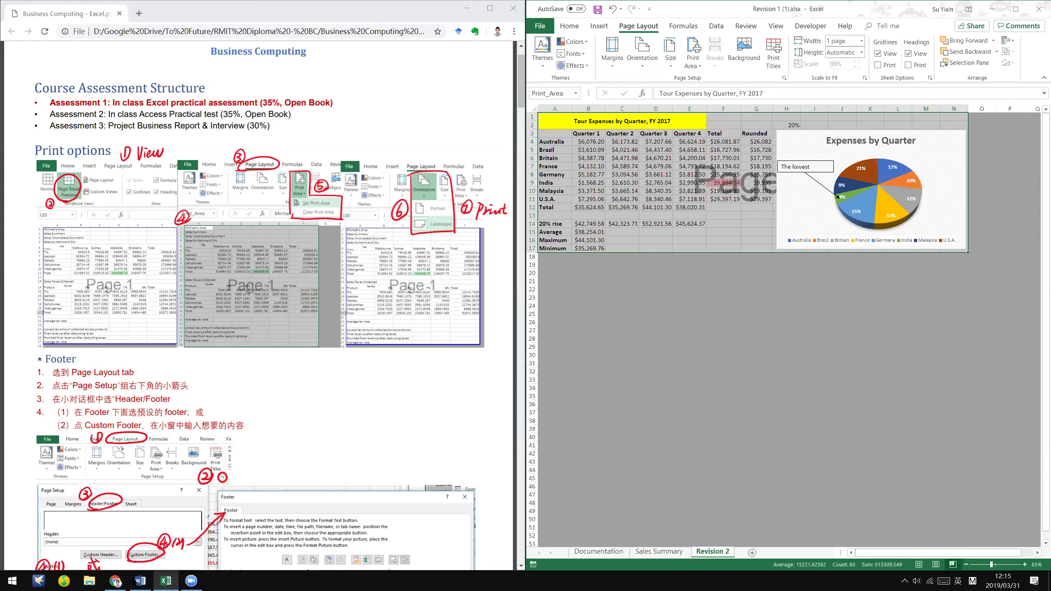
- Review the footer instruction in the assignment document and the course notes PDF
{"action": "left_click", "coordinate": [209, 443]}
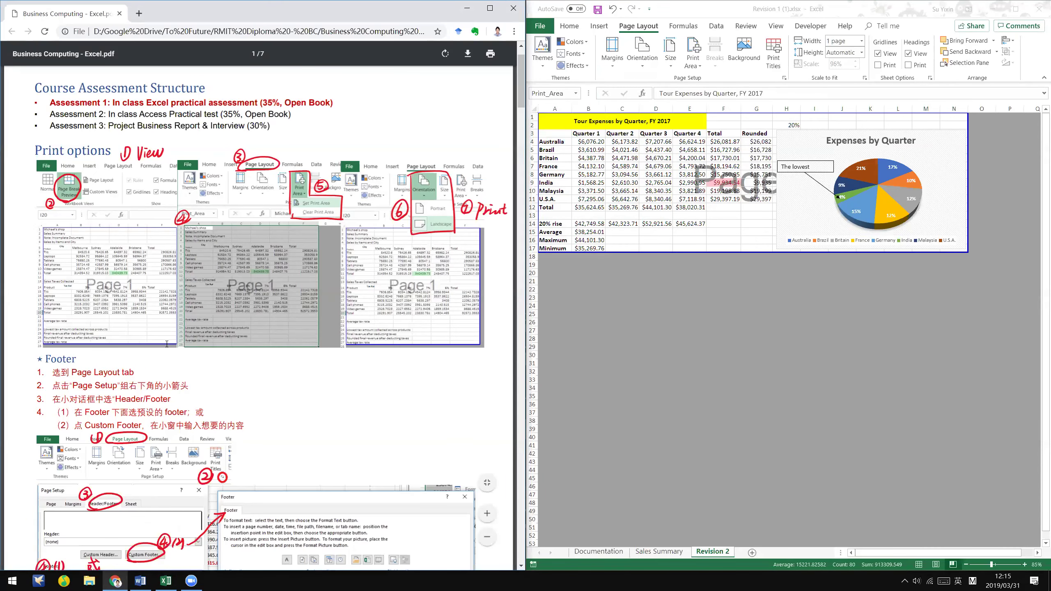
{"action": "key", "text": "alt+Tab"}
{"action": "left_click", "coordinate": [387, 347]}
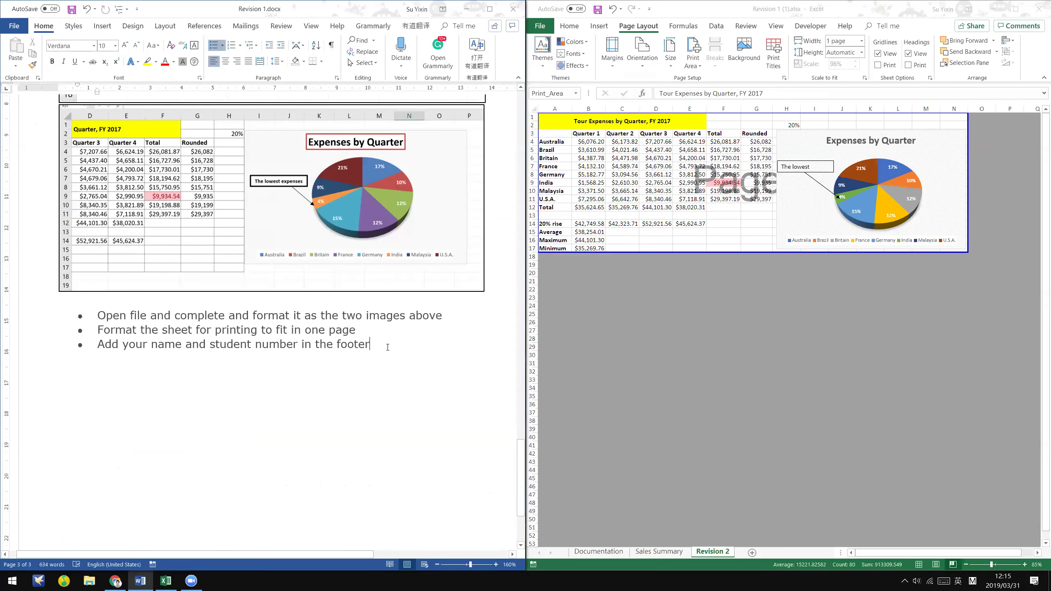
{"action": "left_click", "coordinate": [786, 330]}
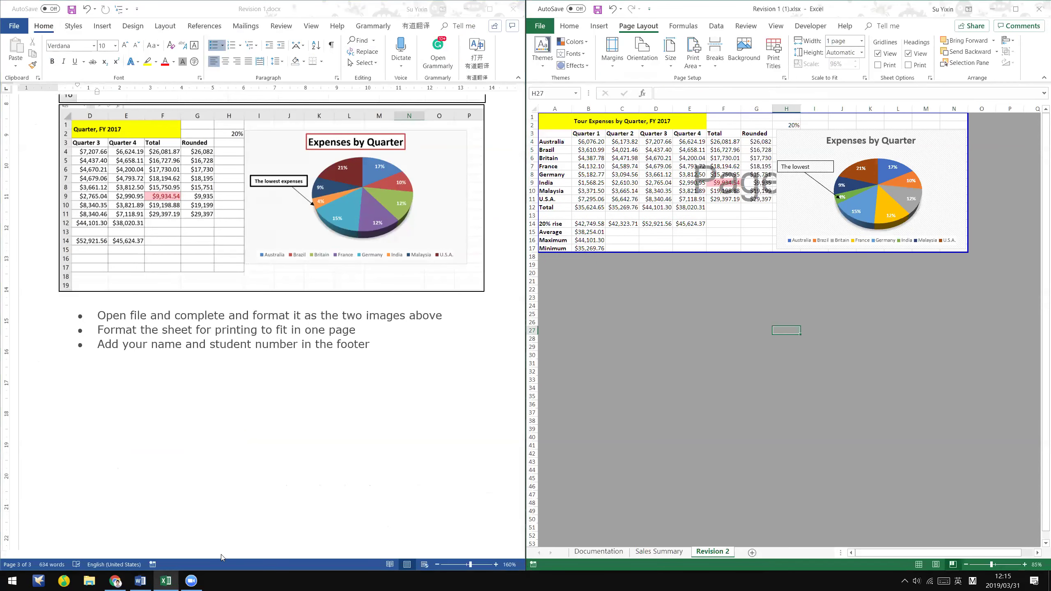
{"action": "key", "text": "alt+Tab"}
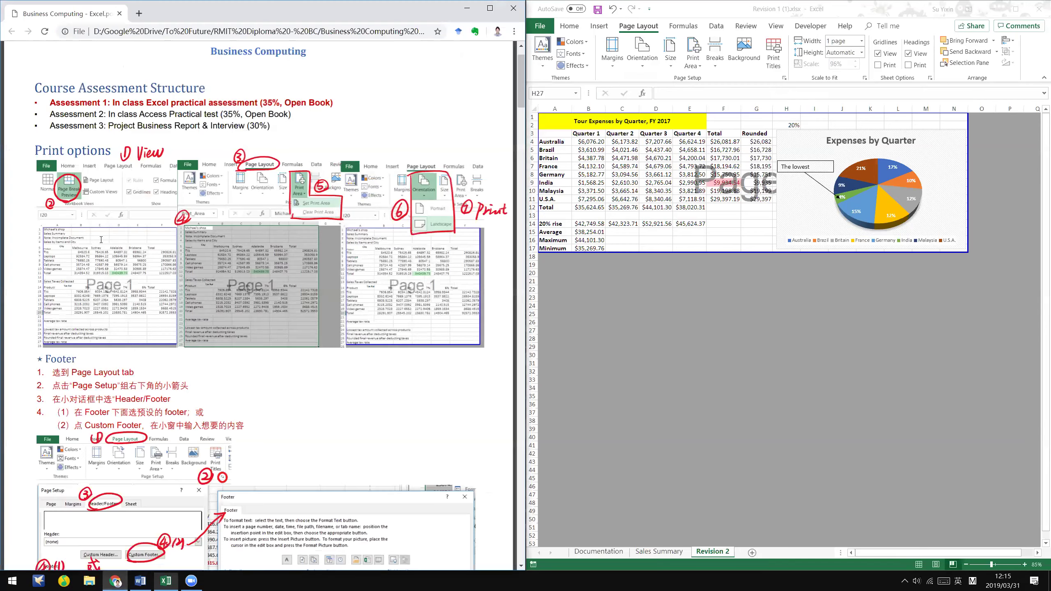
{"action": "scroll", "coordinate": [263, 257], "scroll_direction": "down", "scroll_amount": 3}
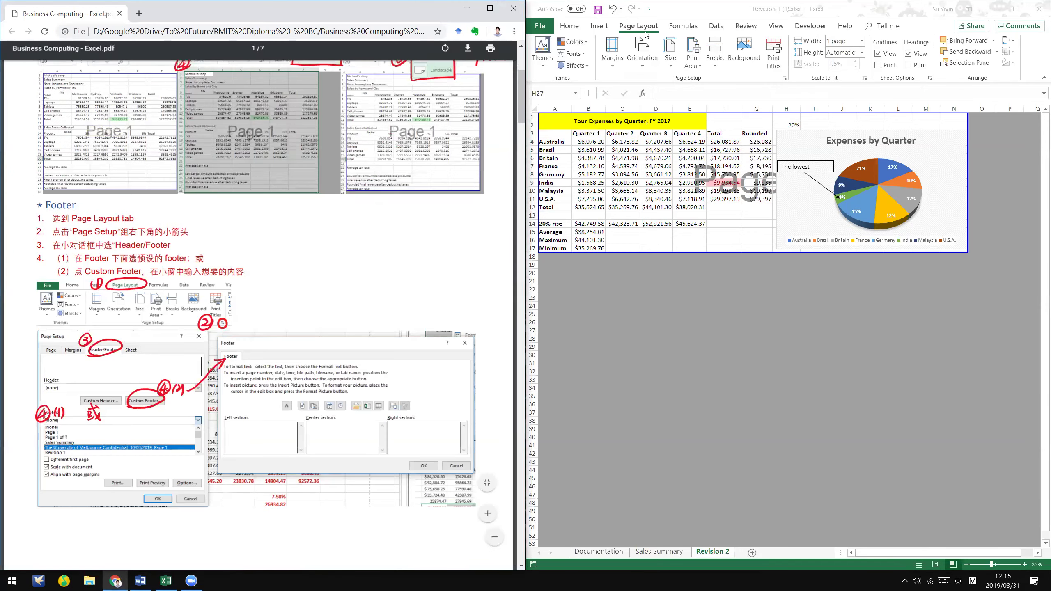
- Back in the workbook, open Page Setup at its Header/Footer settings
{"action": "left_click", "coordinate": [785, 78]}
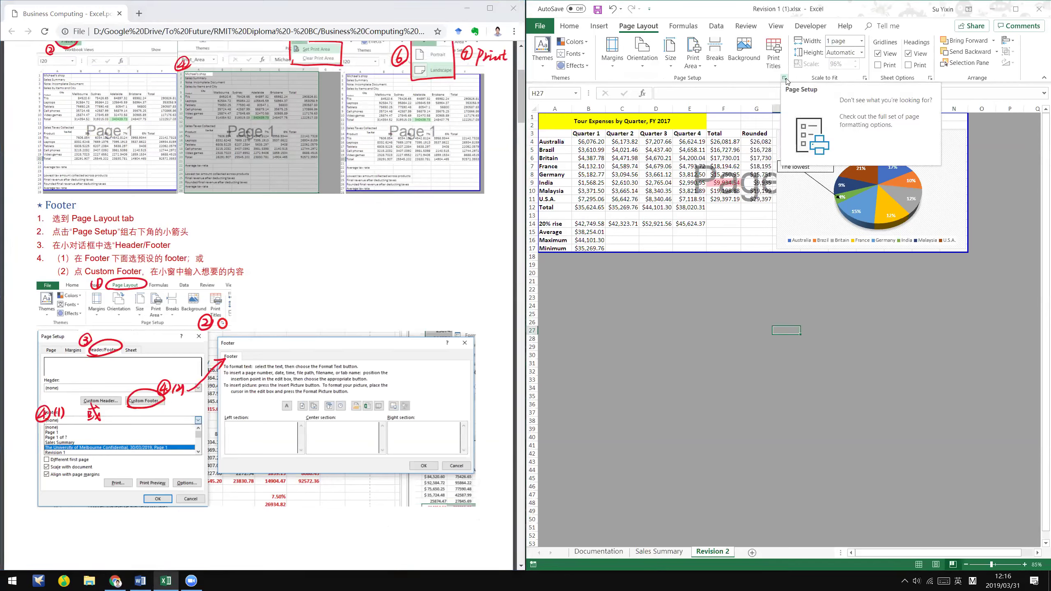
{"action": "left_click", "coordinate": [785, 79]}
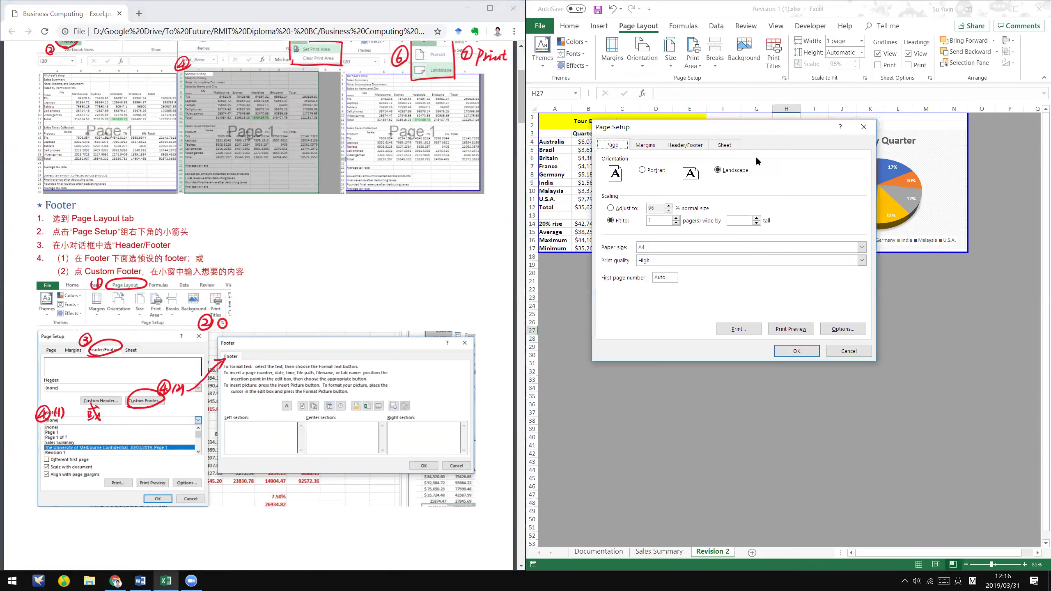
{"action": "left_click", "coordinate": [693, 149]}
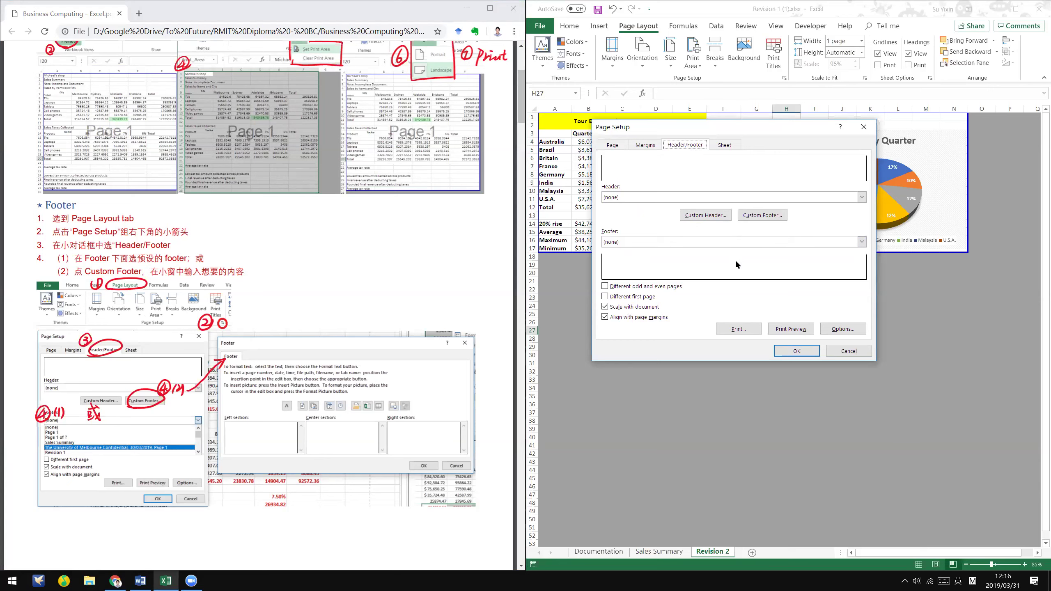
- Try the 'Page 1 of ?' preset footer and check it in the print preview
{"action": "left_click", "coordinate": [813, 245]}
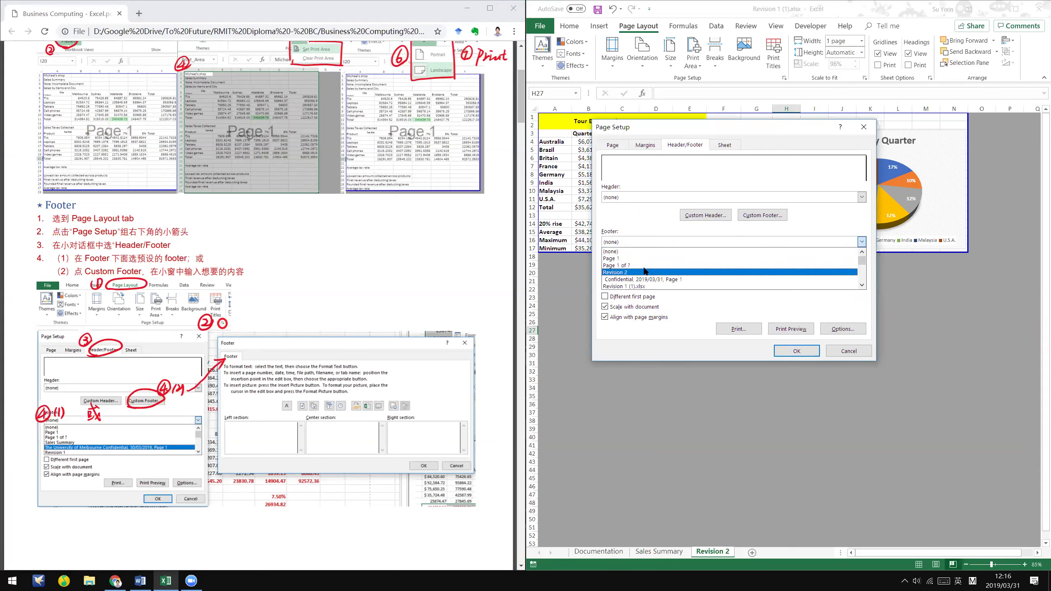
{"action": "left_click", "coordinate": [751, 265]}
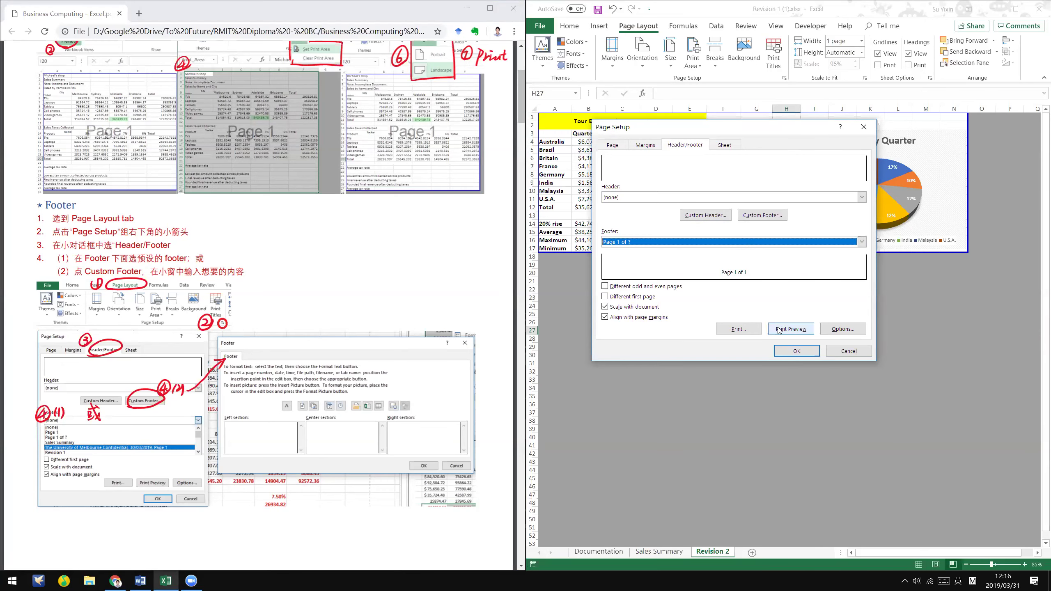
{"action": "left_click", "coordinate": [790, 329]}
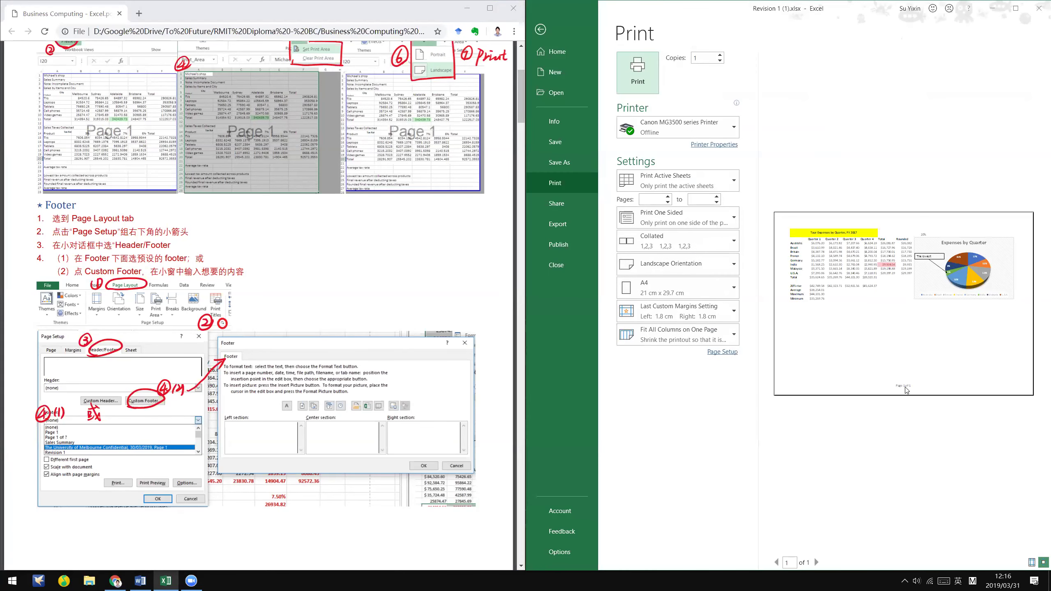
{"action": "left_click", "coordinate": [907, 389]}
{"action": "left_click_drag", "start_coordinate": [871, 554], "coordinate": [942, 557]}
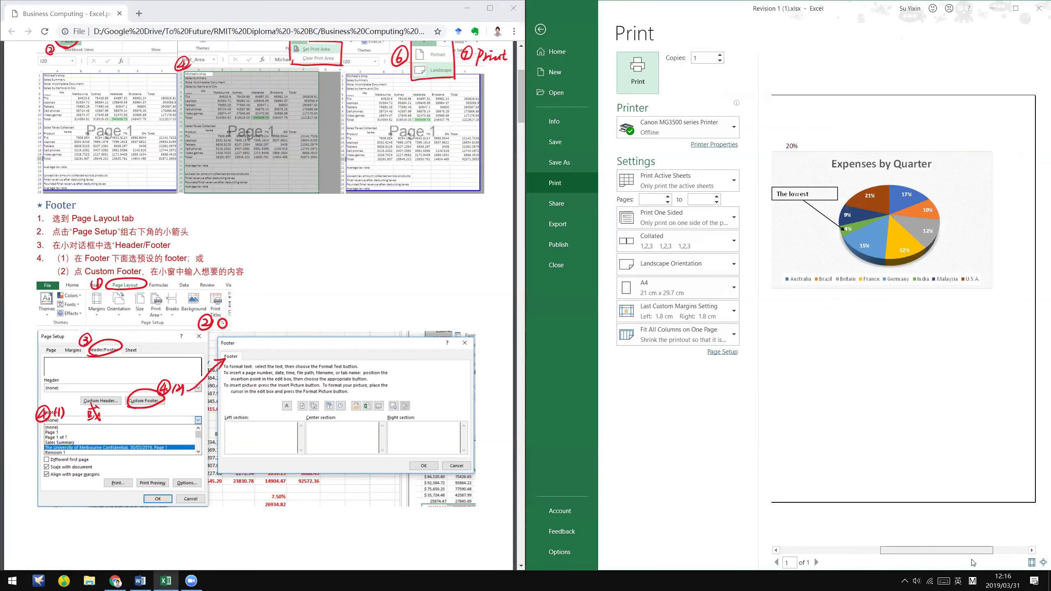
{"action": "left_click", "coordinate": [541, 30]}
- Reopen Page Setup's Header/Footer settings and reset the footer to (none)
{"action": "left_click", "coordinate": [777, 66]}
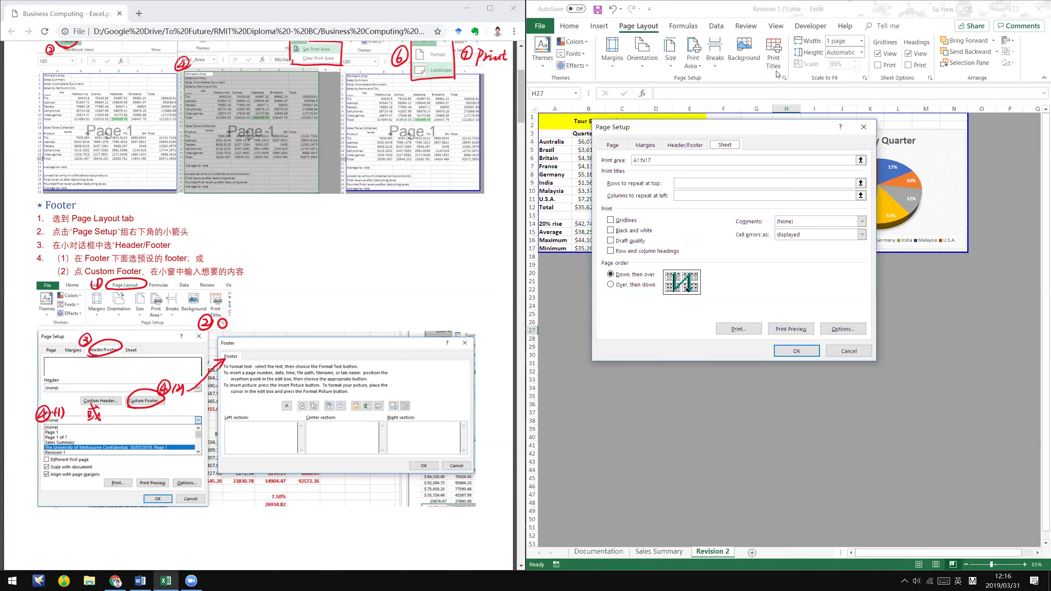
{"action": "left_click", "coordinate": [699, 145]}
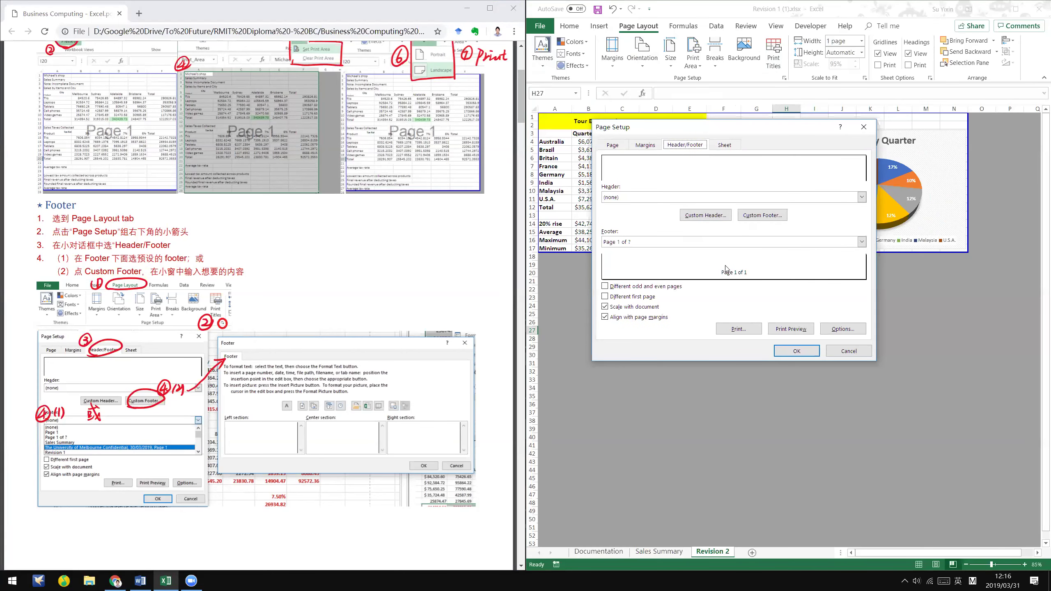
{"action": "left_click", "coordinate": [726, 244]}
{"action": "scroll", "coordinate": [726, 265], "scroll_direction": "down", "scroll_amount": 2}
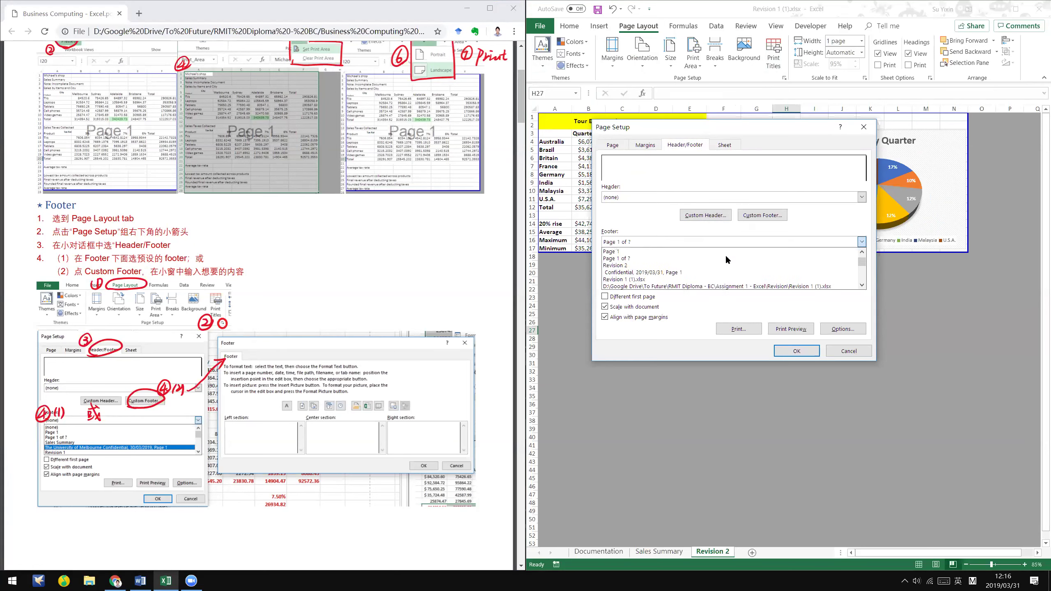
{"action": "scroll", "coordinate": [662, 257], "scroll_direction": "up", "scroll_amount": 3}
{"action": "left_click", "coordinate": [644, 251]}
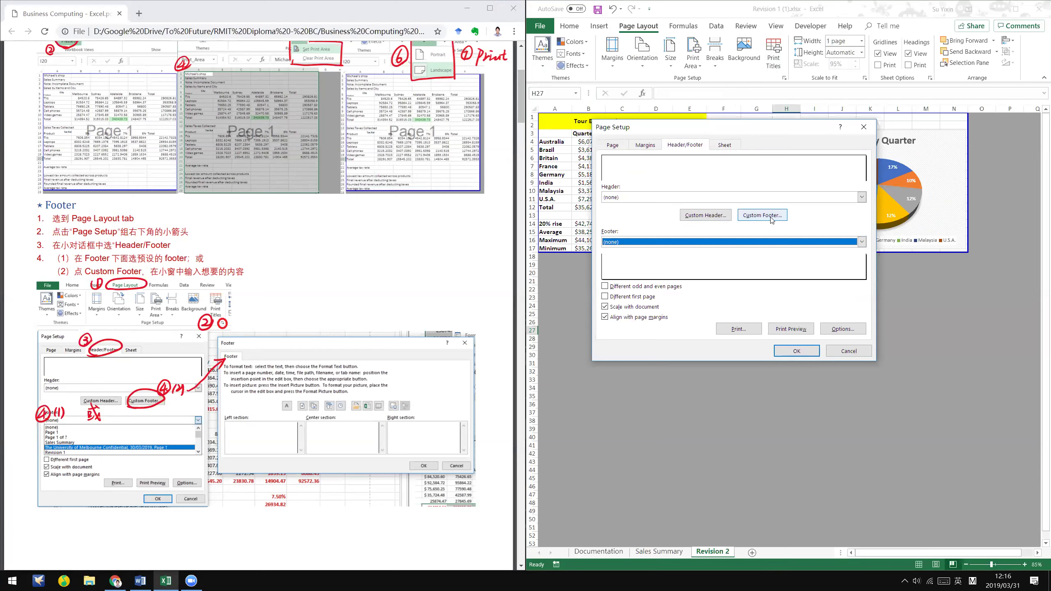
- Enter the student's name and student number in the Center section of a custom footer
{"action": "left_click", "coordinate": [772, 220]}
{"action": "left_click", "coordinate": [744, 288]}
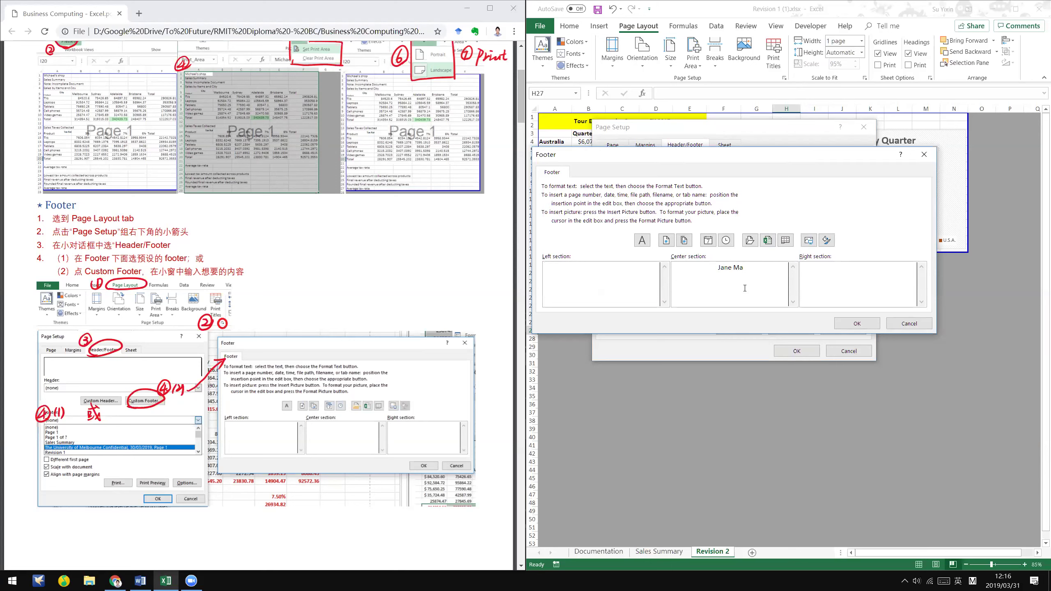
{"action": "type", "text": " 1234567"}
{"action": "left_click", "coordinate": [856, 325]}
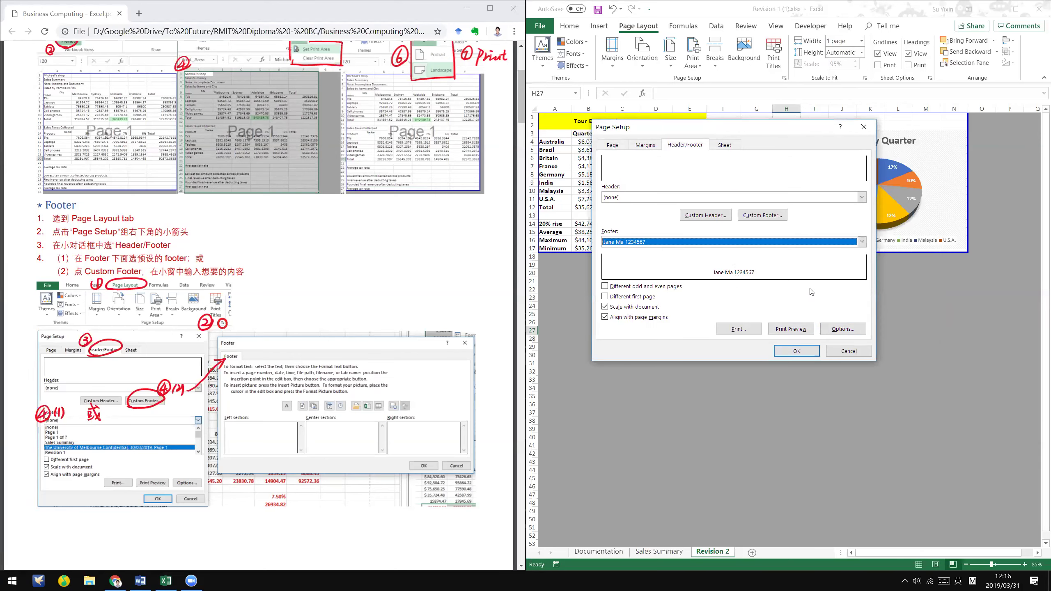
{"action": "left_click", "coordinate": [798, 350]}
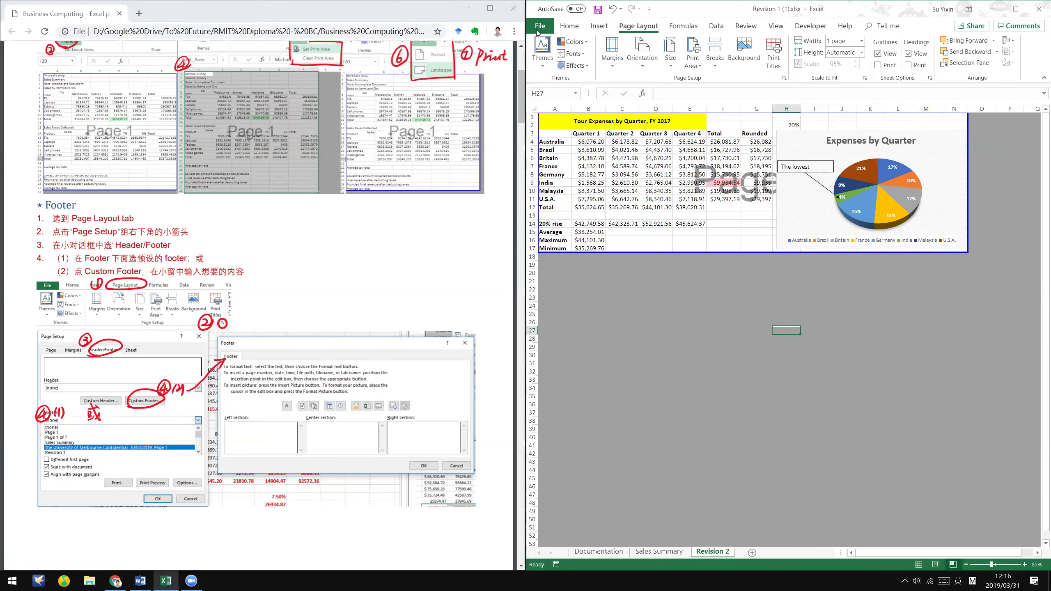
- Check the name and number footer in the File > Print preview
{"action": "left_click", "coordinate": [539, 30]}
{"action": "left_click", "coordinate": [565, 184]}
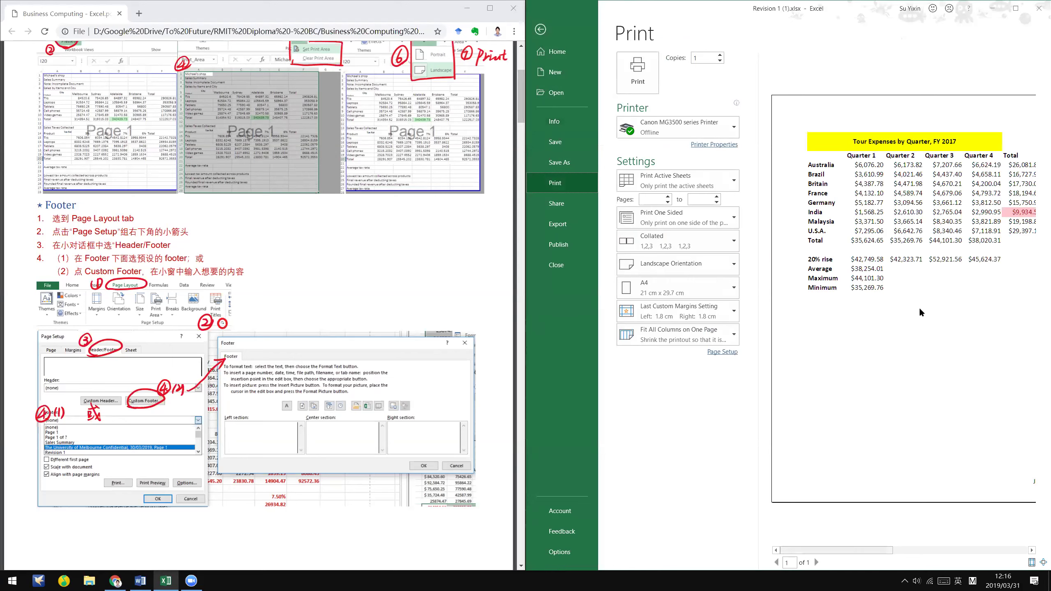
{"action": "left_click_drag", "start_coordinate": [851, 549], "coordinate": [938, 546]}
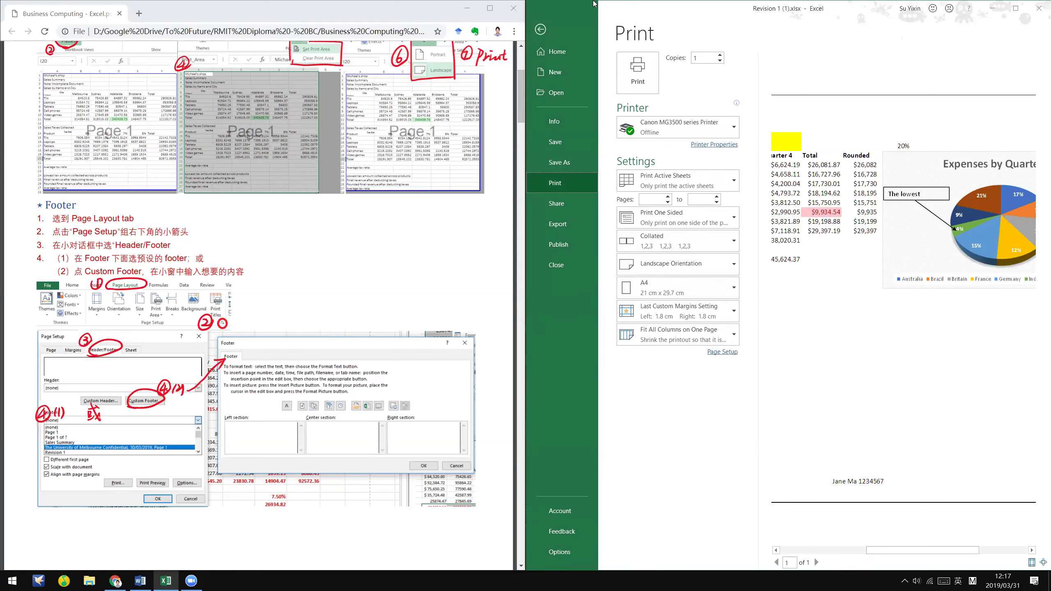
{"action": "left_click", "coordinate": [540, 29]}
- Reopen the custom footer in Page Setup, confirm it with OK, and bring up the Word instructions
{"action": "left_click", "coordinate": [784, 78]}
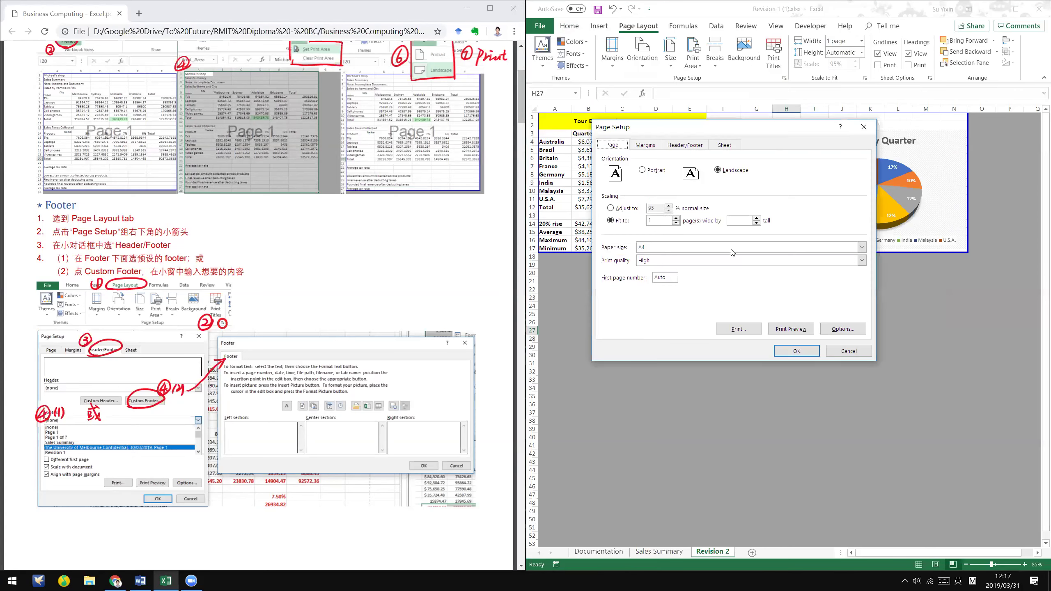
{"action": "left_click", "coordinate": [686, 146]}
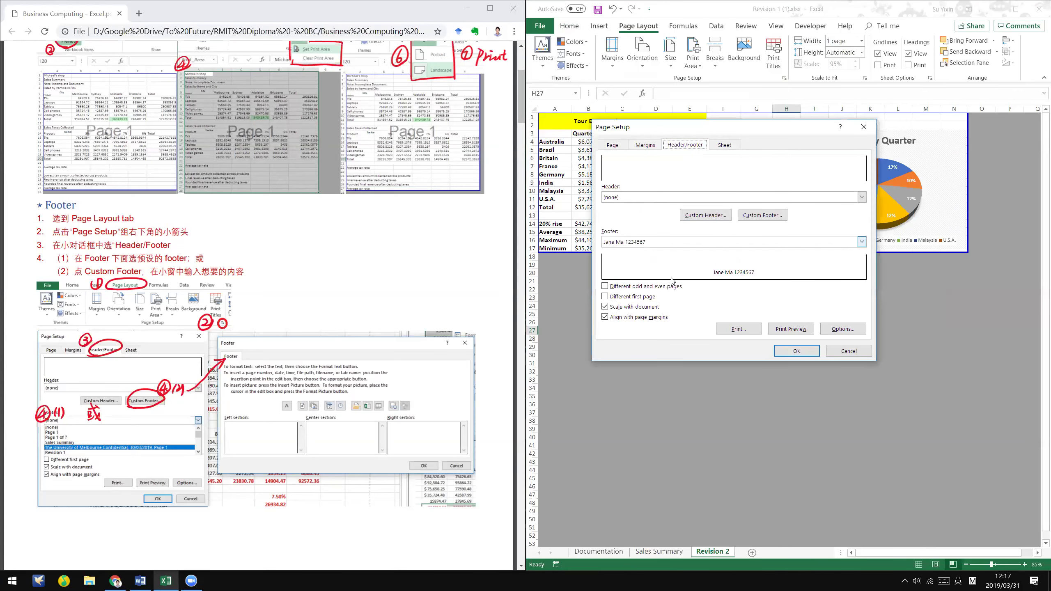
{"action": "left_click", "coordinate": [743, 216]}
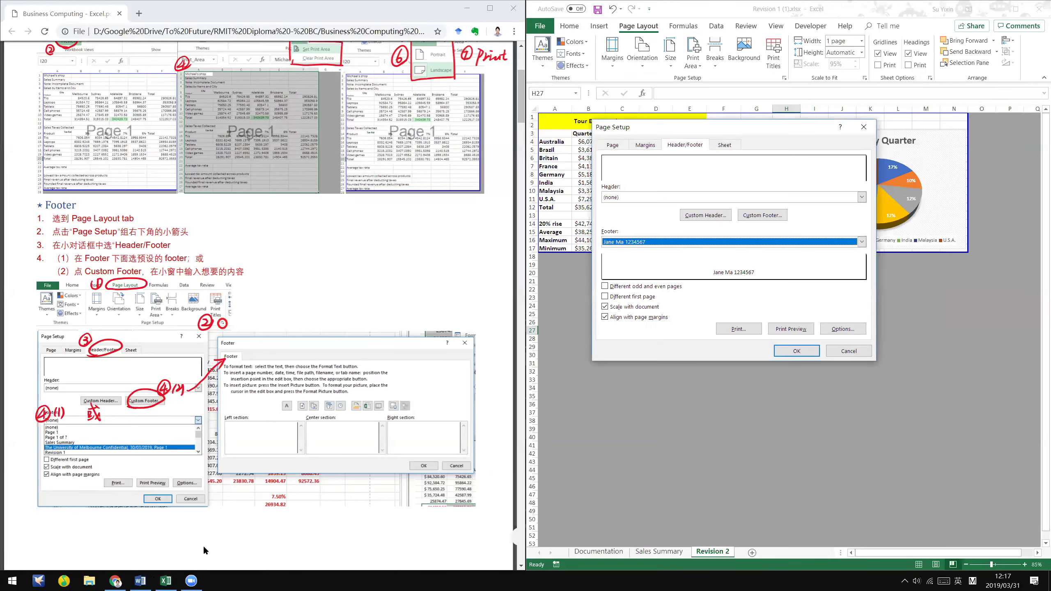
{"action": "left_click", "coordinate": [856, 324]}
{"action": "key", "text": "alt+Tab"}
{"action": "left_click", "coordinate": [418, 384]}
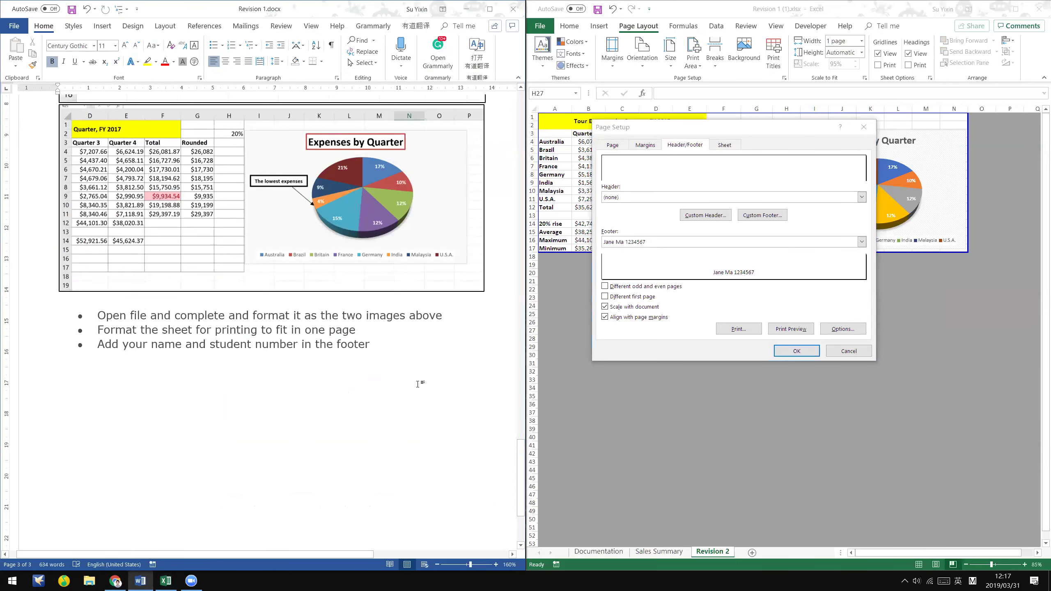
- Cancel Page Setup and switch the Revision 2 sheet back to Normal view
{"action": "left_click", "coordinate": [859, 349]}
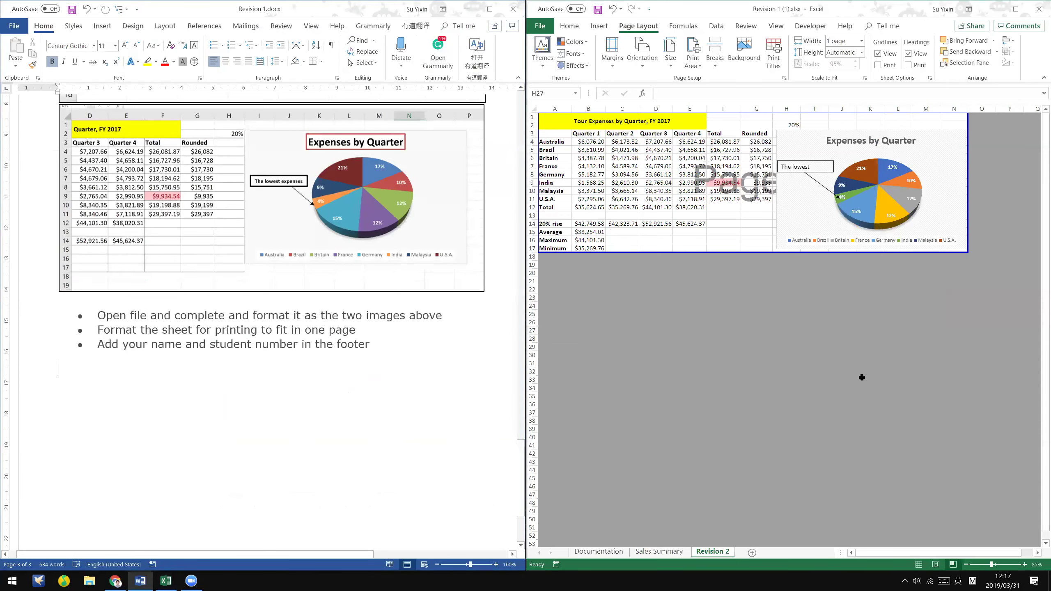
{"action": "left_click", "coordinate": [365, 467]}
{"action": "scroll", "coordinate": [354, 481], "scroll_direction": "up", "scroll_amount": 4}
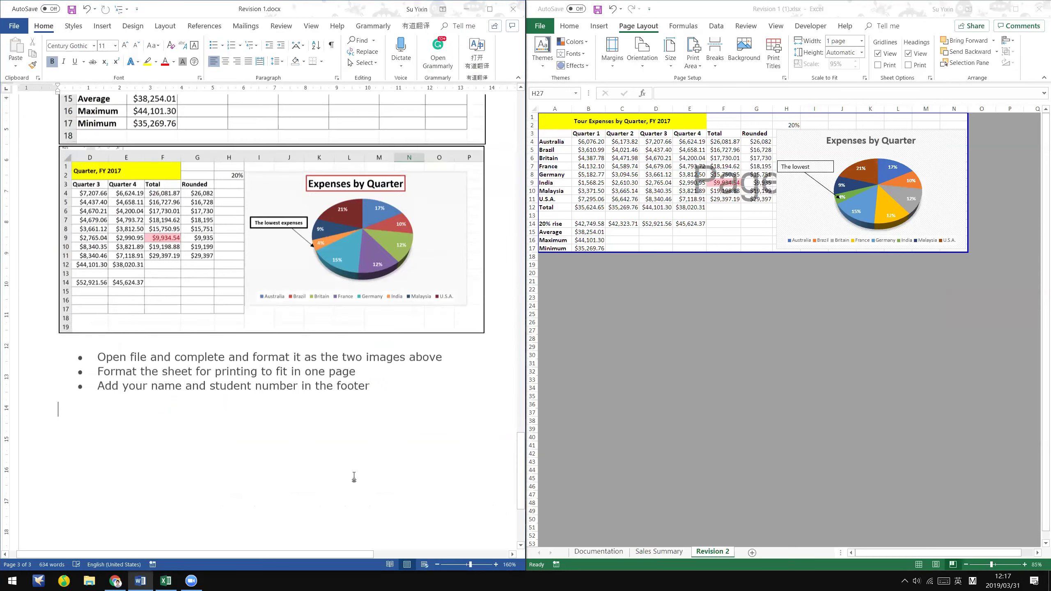
{"action": "left_click", "coordinate": [918, 564]}
{"action": "left_click", "coordinate": [898, 379]}
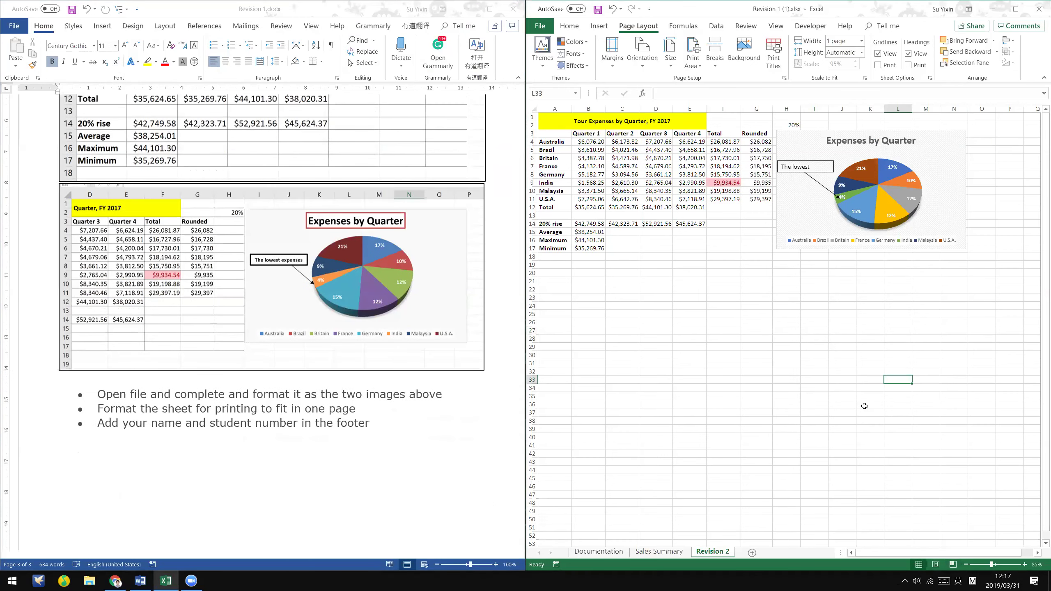
{"action": "scroll", "coordinate": [864, 406], "scroll_direction": "up", "scroll_amount": 1}
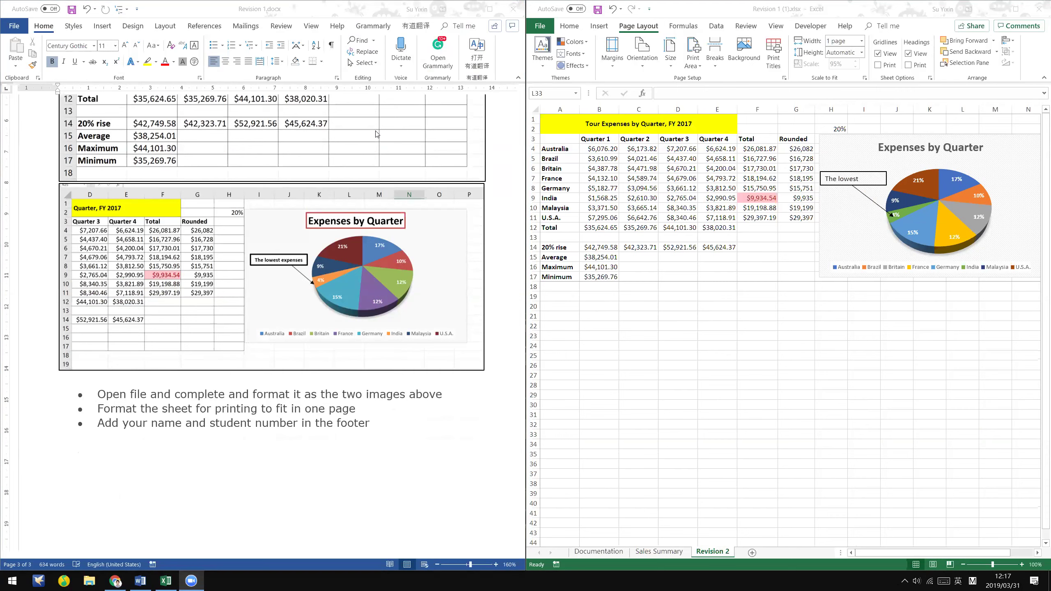
- Point the 'The lowest' callout arrow at the 4% India slice, then select the pie chart
{"action": "left_click", "coordinate": [874, 202]}
{"action": "left_click_drag", "start_coordinate": [879, 202], "coordinate": [886, 219]}
{"action": "left_click", "coordinate": [884, 379]}
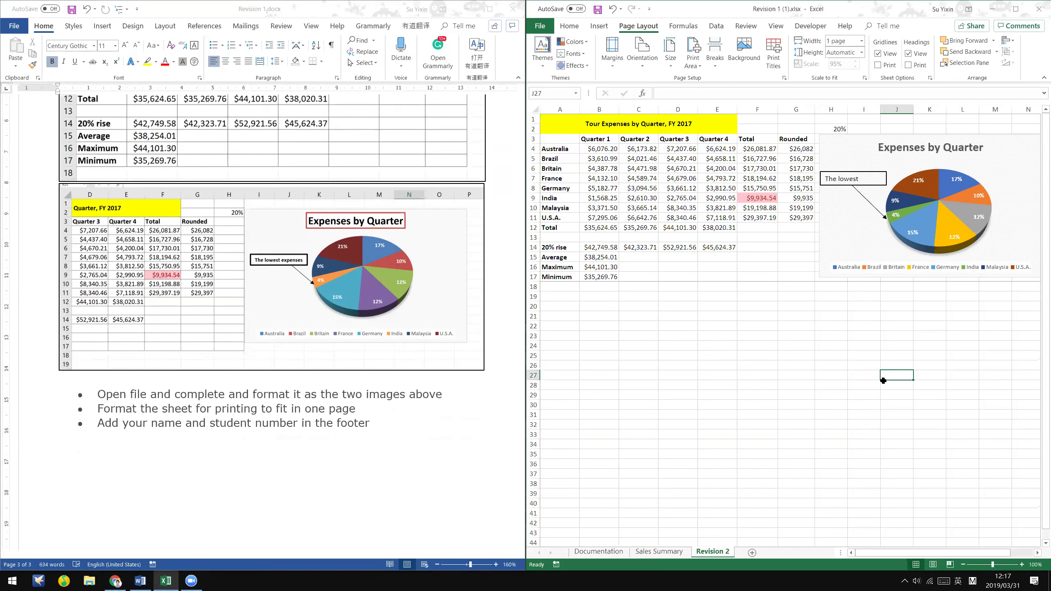
{"action": "left_click", "coordinate": [800, 393]}
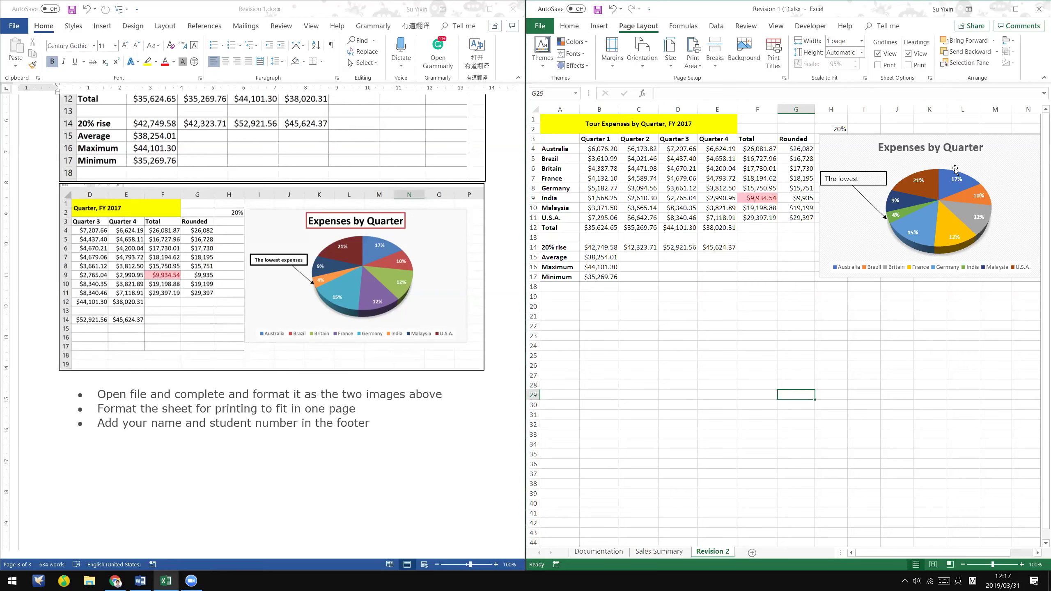
{"action": "left_click", "coordinate": [1008, 148]}
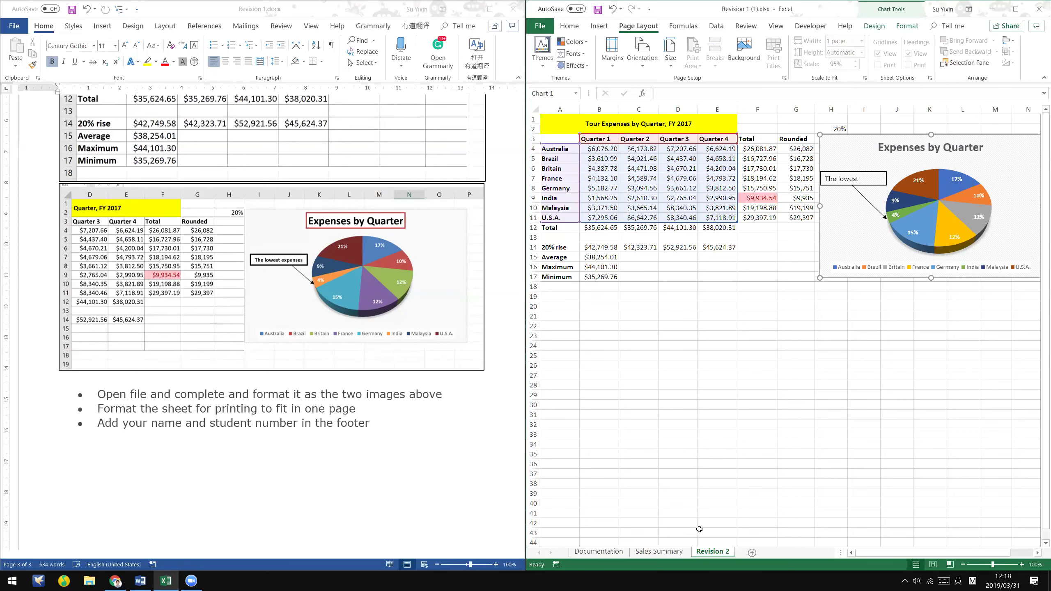
- Maximise Excel and expand the full Chart Styles gallery for the Expenses by Quarter pie
{"action": "scroll", "coordinate": [894, 554], "scroll_direction": "right", "scroll_amount": 1}
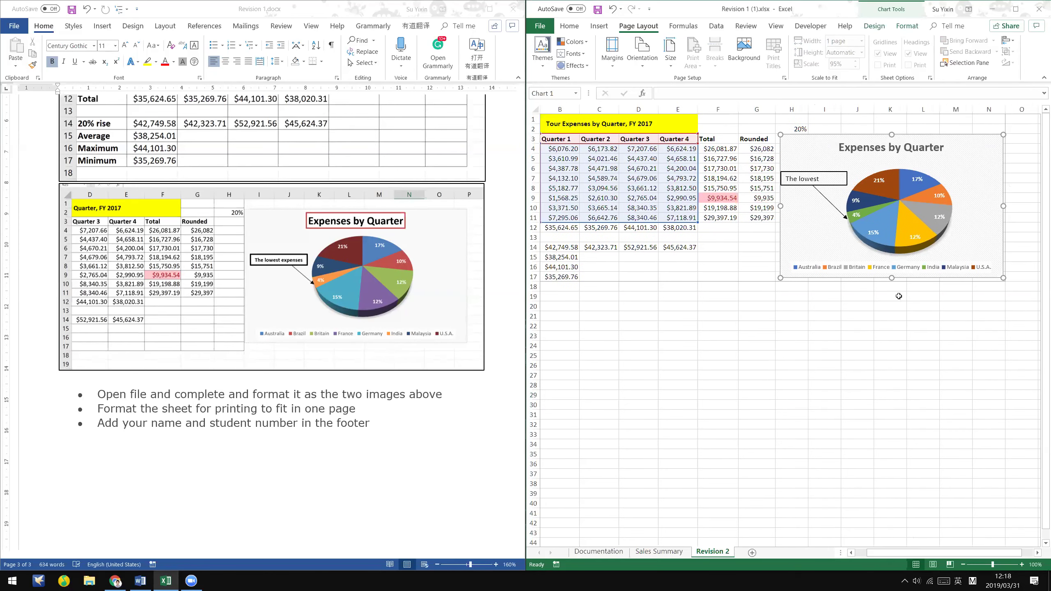
{"action": "mouse_move", "coordinate": [912, 222]}
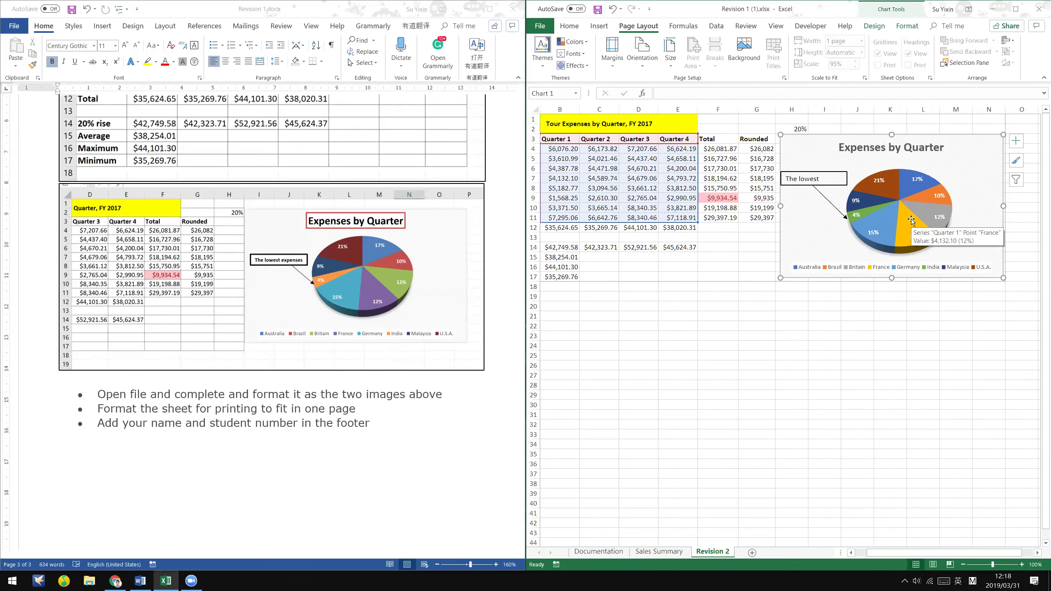
{"action": "left_click", "coordinate": [865, 28]}
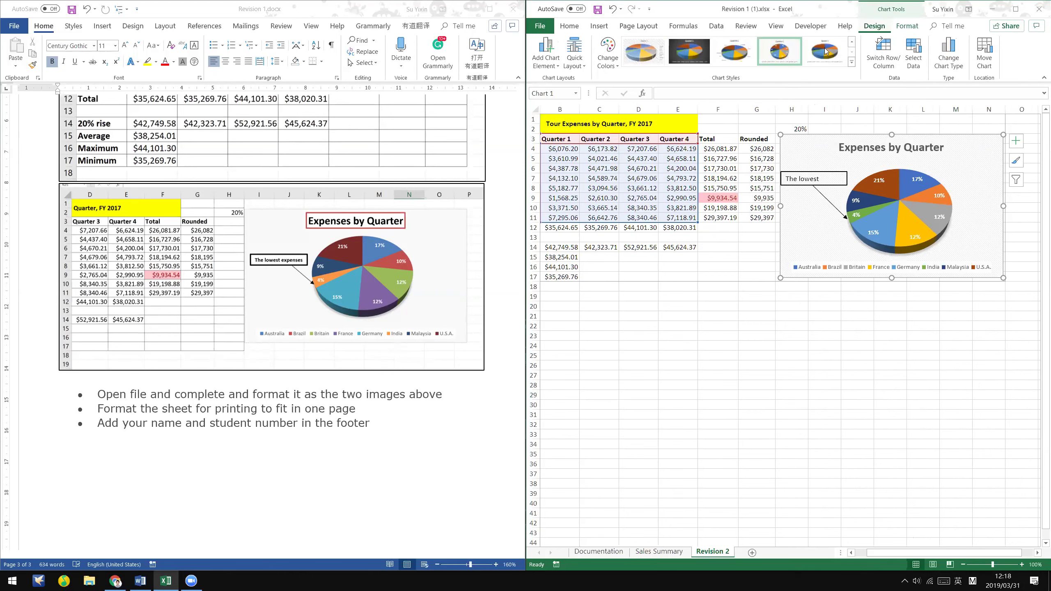
{"action": "left_click", "coordinate": [852, 62]}
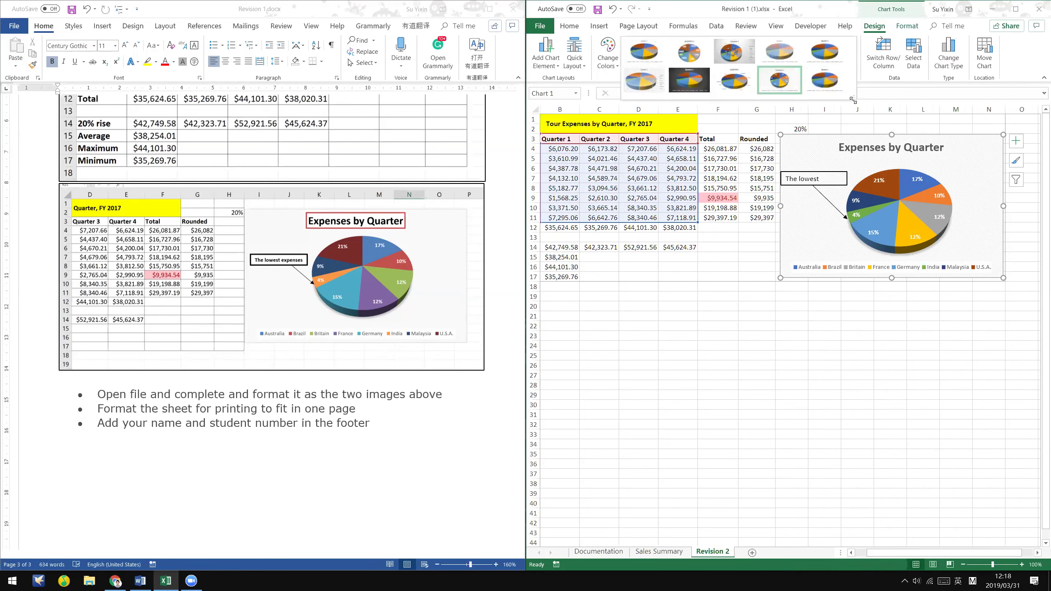
{"action": "left_click_drag", "start_coordinate": [853, 99], "coordinate": [897, 288]}
{"action": "left_click", "coordinate": [807, 101]}
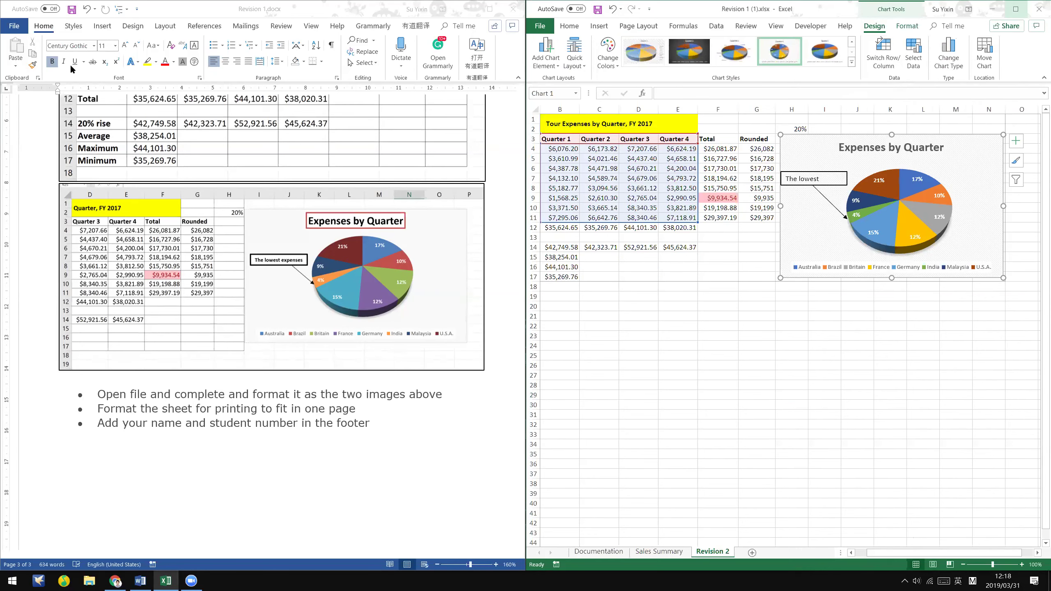
{"action": "key", "text": "super+Up"}
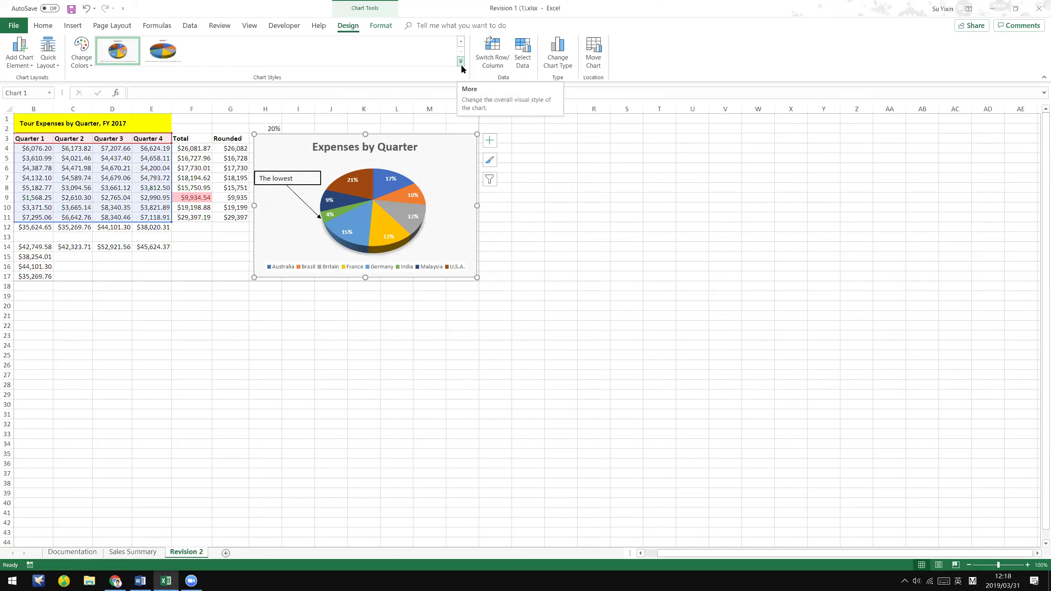
{"action": "left_click", "coordinate": [461, 62]}
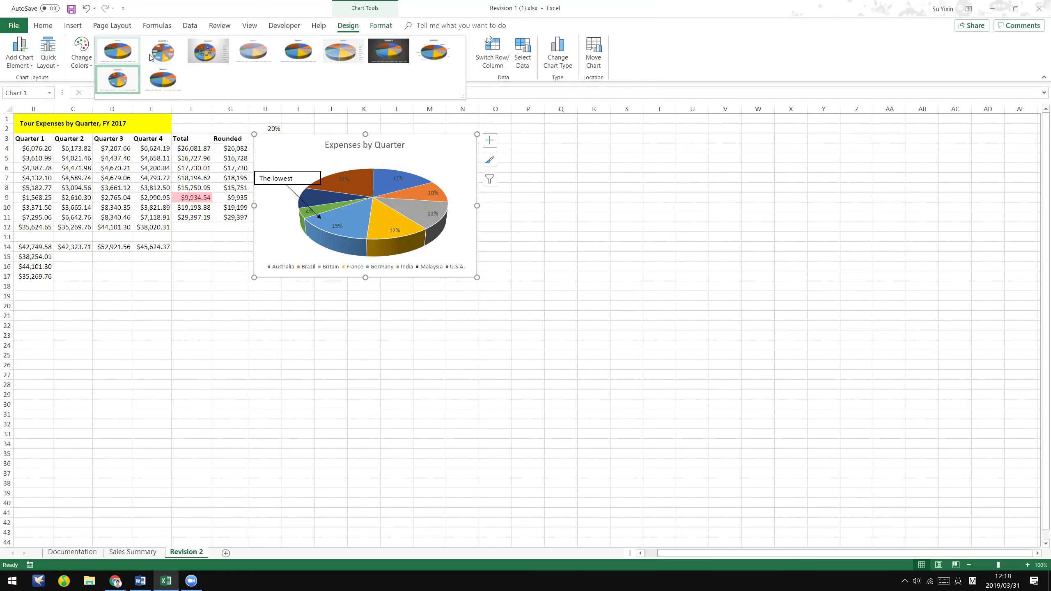
- Apply a new chart style to the pie chart and open the full data label formatting options
{"action": "left_click", "coordinate": [118, 79]}
{"action": "left_click", "coordinate": [19, 52]}
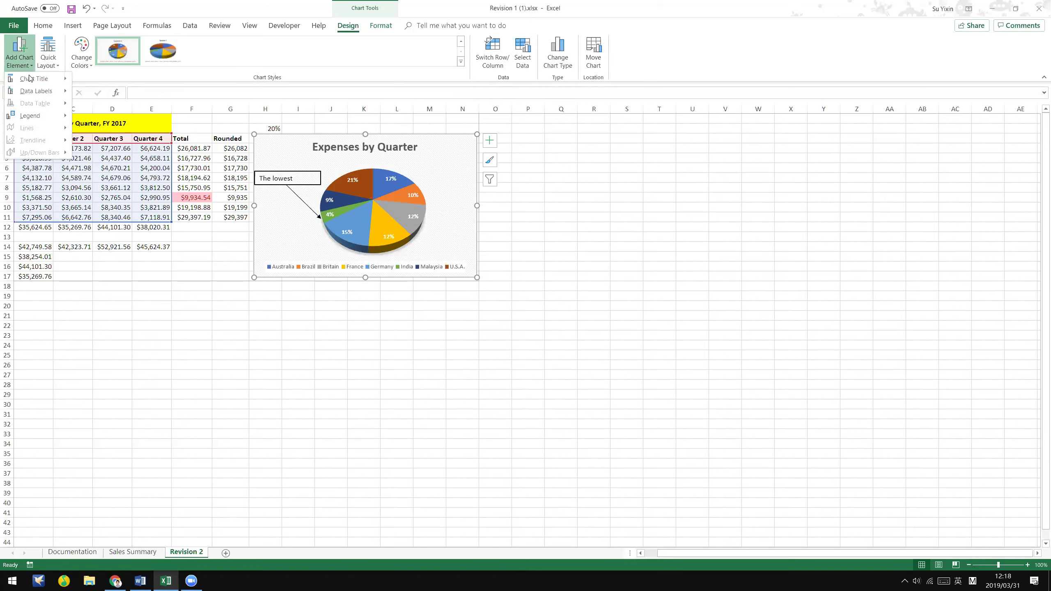
{"action": "mouse_move", "coordinate": [57, 100]}
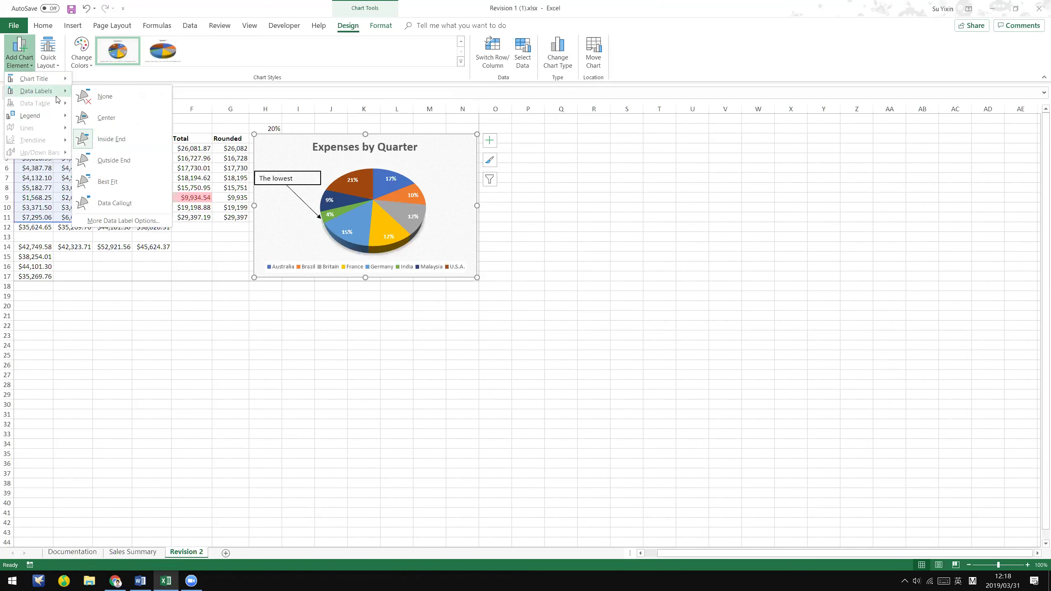
{"action": "left_click", "coordinate": [29, 66]}
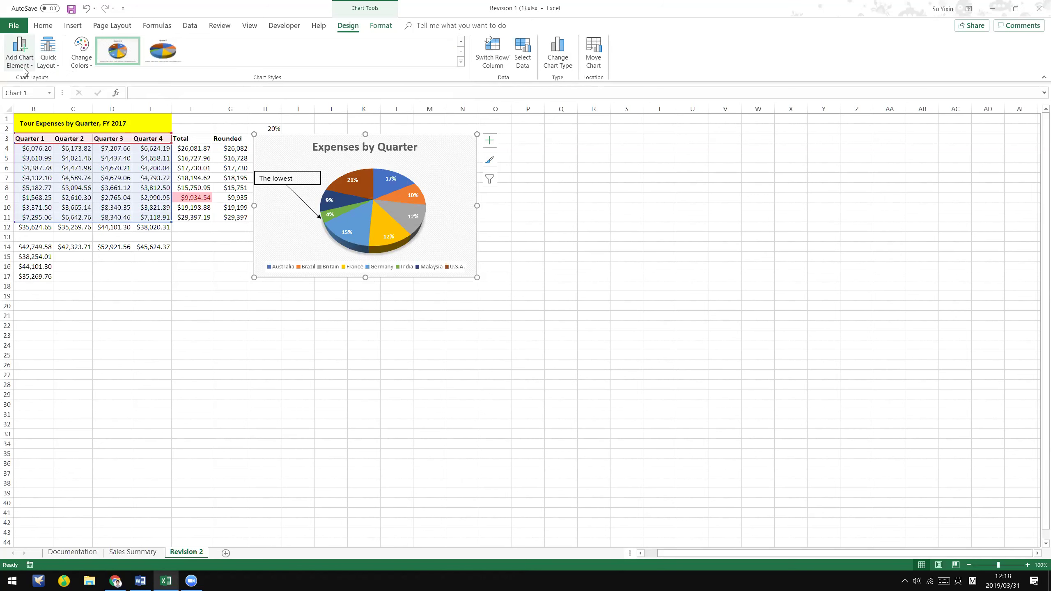
{"action": "left_click", "coordinate": [31, 66]}
{"action": "mouse_move", "coordinate": [45, 91]}
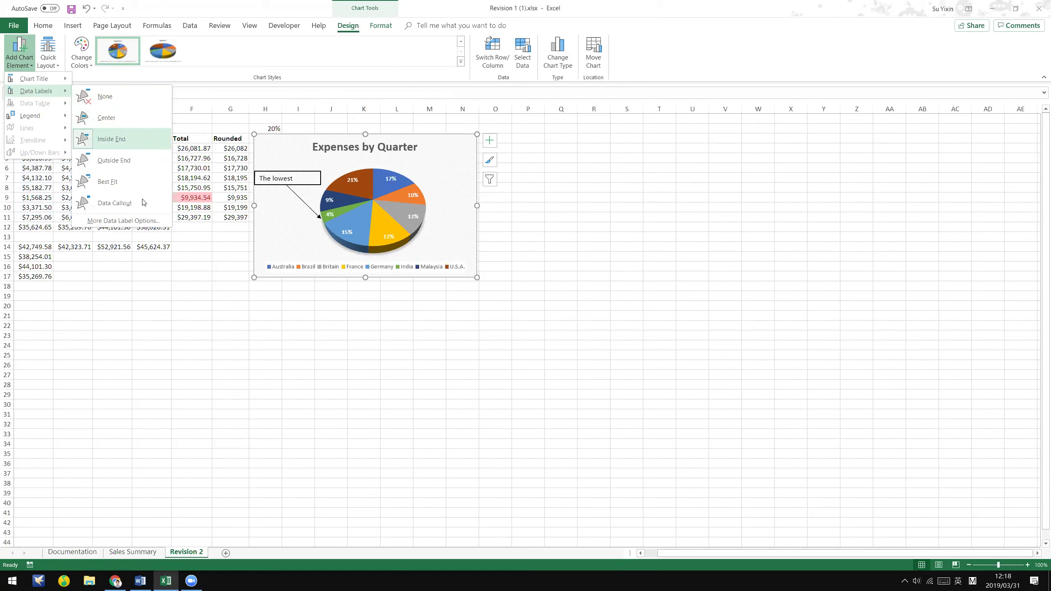
{"action": "left_click", "coordinate": [123, 221]}
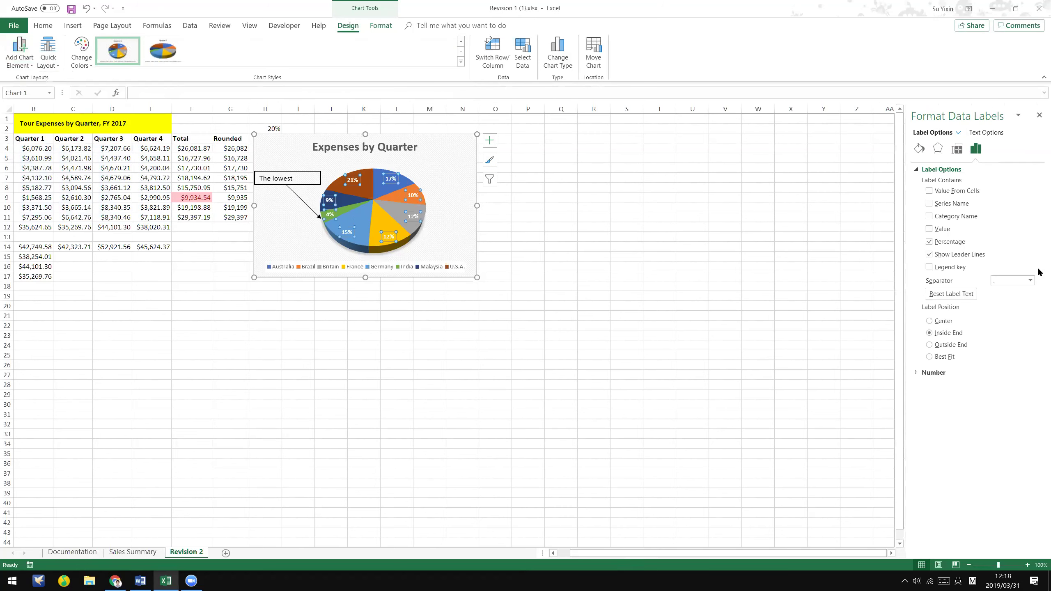
- Turn off Percentage in the slice labels and look through the chart area settings
{"action": "left_click", "coordinate": [931, 242]}
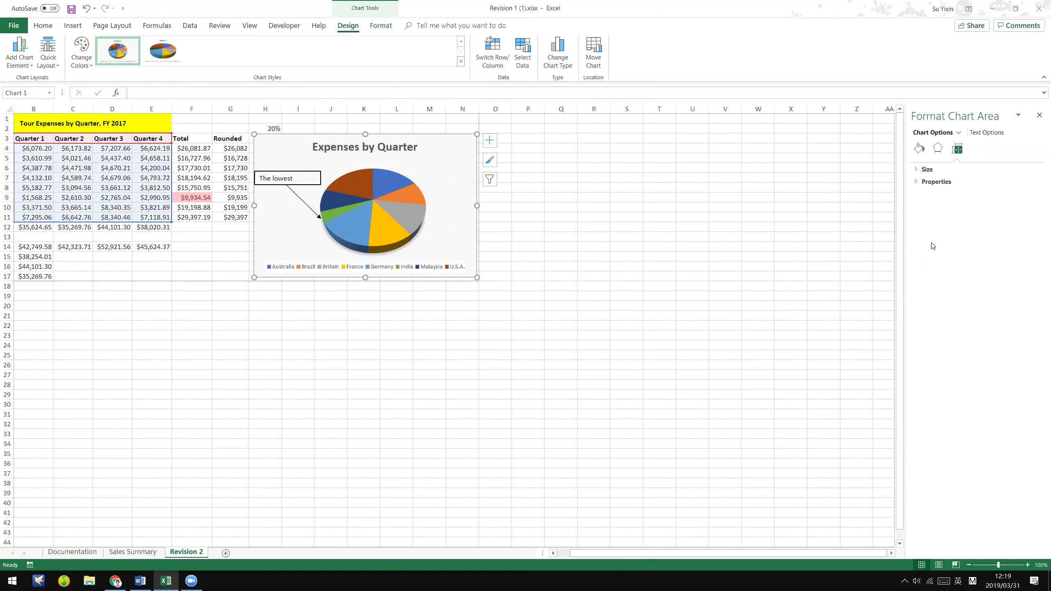
{"action": "left_click", "coordinate": [932, 182]}
{"action": "left_click", "coordinate": [929, 169]}
{"action": "left_click", "coordinate": [937, 149]}
{"action": "left_click", "coordinate": [919, 148]}
- Centre the data labels on the slices and select all the labels
{"action": "left_click", "coordinate": [19, 52]}
{"action": "mouse_move", "coordinate": [36, 91]}
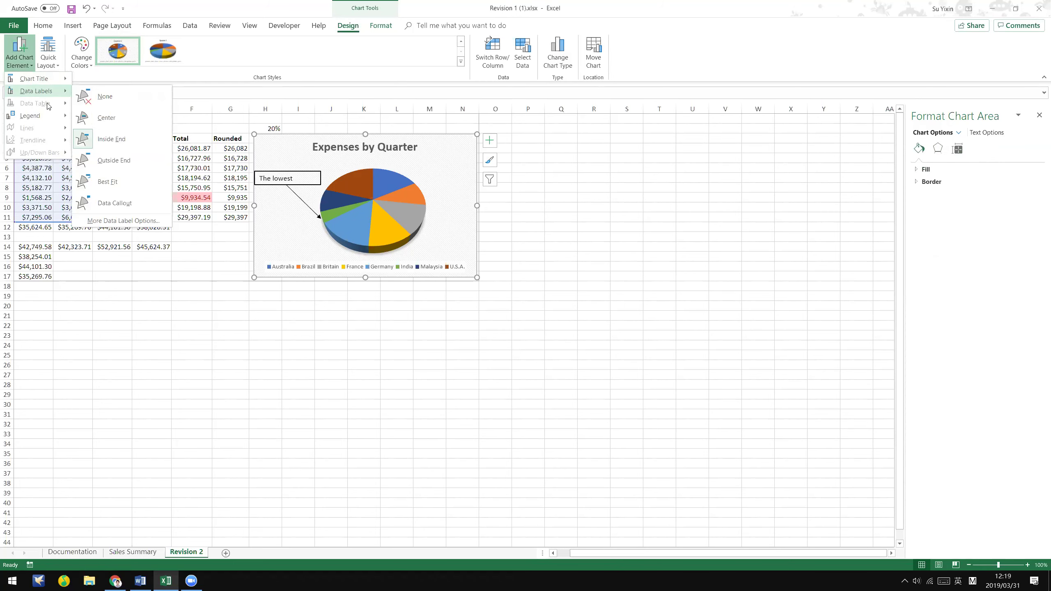
{"action": "left_click", "coordinate": [120, 124]}
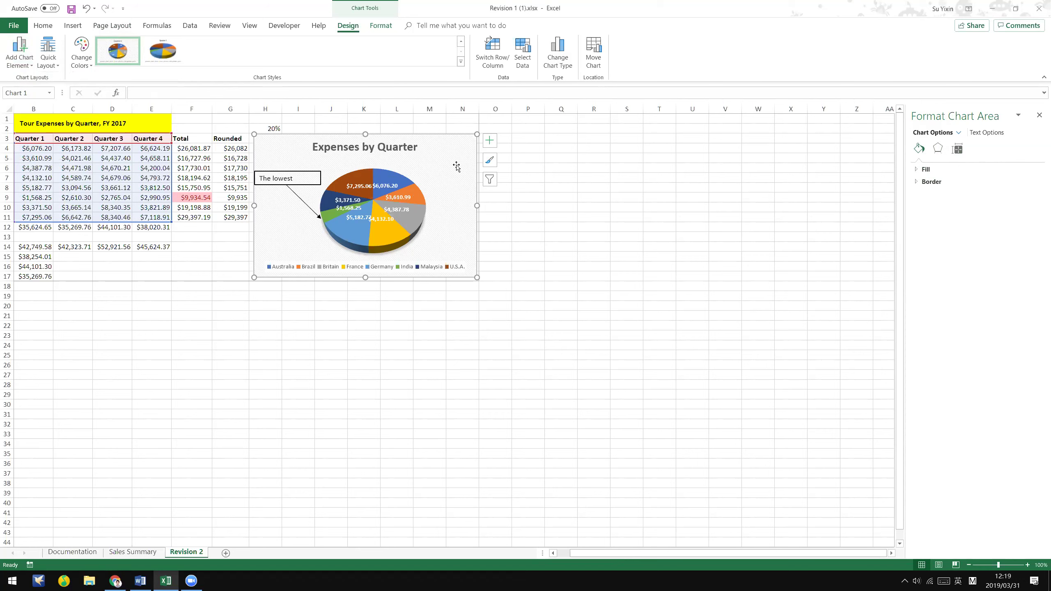
{"action": "left_click", "coordinate": [410, 194]}
{"action": "left_click", "coordinate": [408, 196]}
- Browse the data labels' text fill, outline, effects and text box settings
{"action": "left_click", "coordinate": [986, 132]}
{"action": "left_click", "coordinate": [952, 169]}
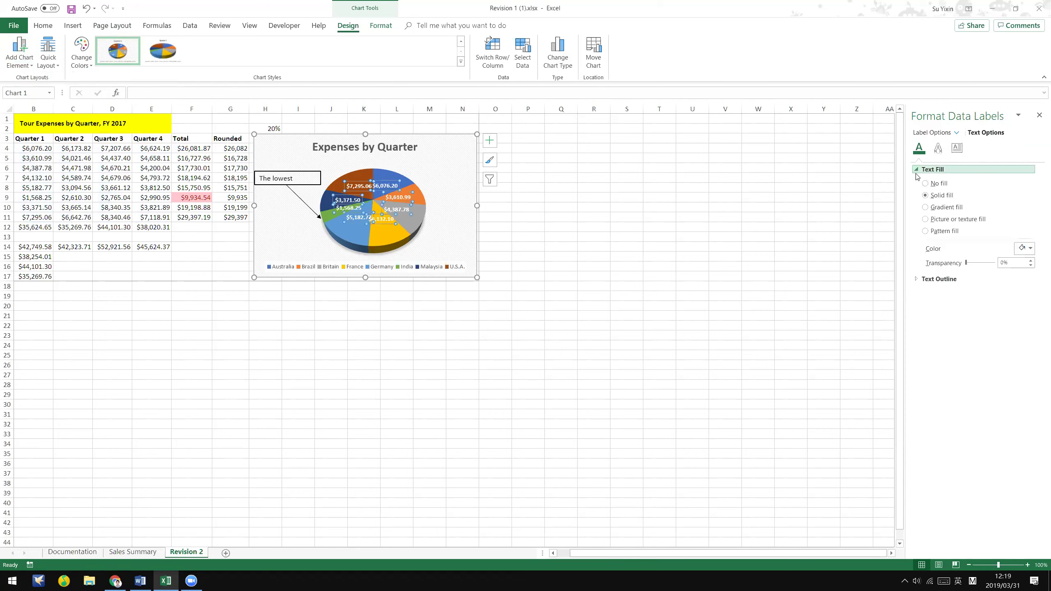
{"action": "left_click", "coordinate": [937, 279]}
{"action": "left_click", "coordinate": [939, 151]}
{"action": "left_click", "coordinate": [957, 149]}
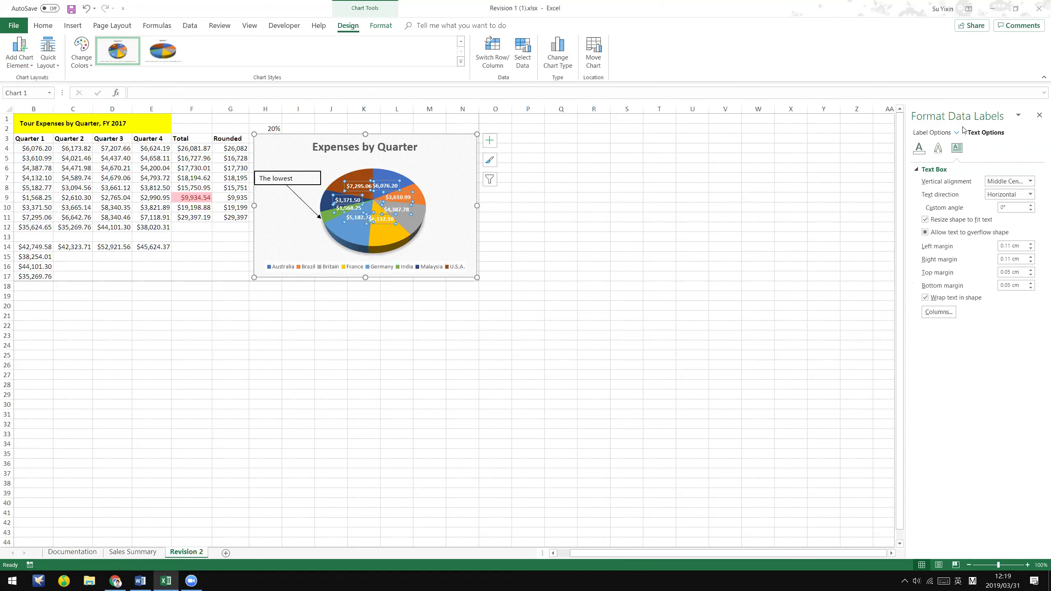
{"action": "left_click", "coordinate": [954, 135]}
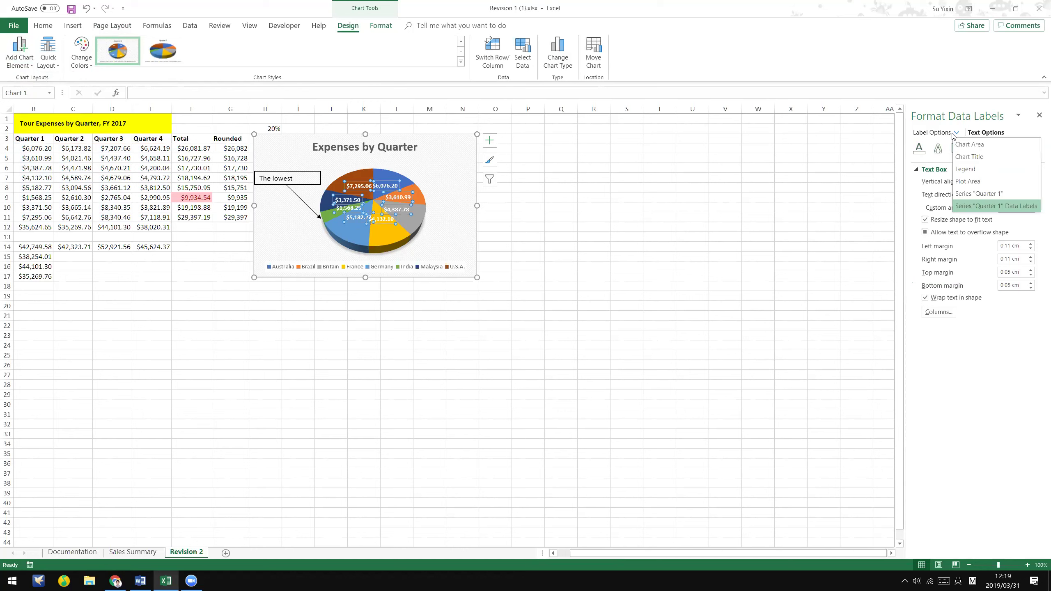
- Inspect the Quarter 1 series' shadow, glow and pie series options
{"action": "left_click", "coordinate": [987, 193]}
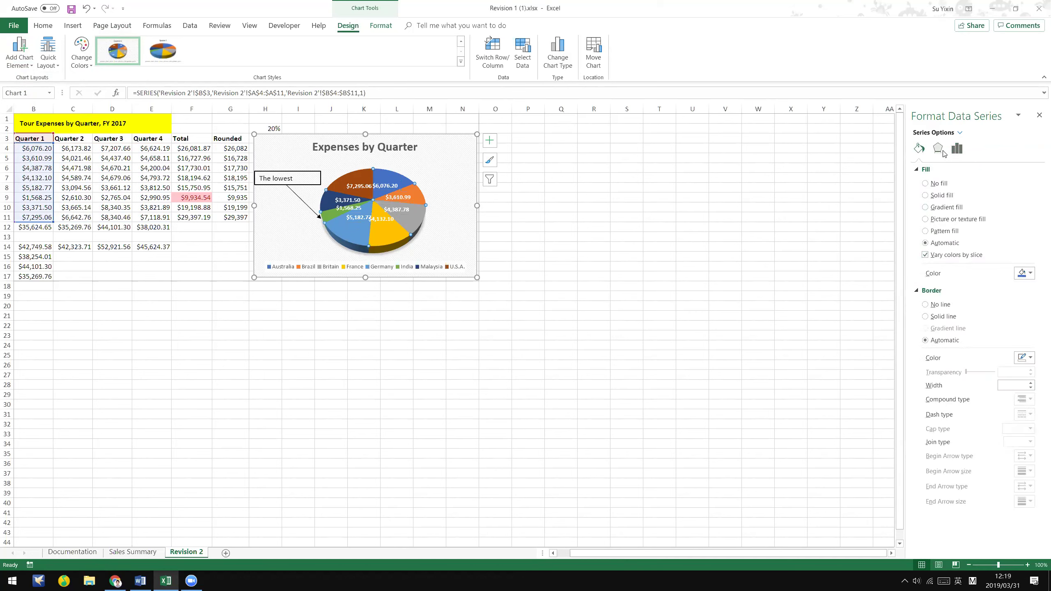
{"action": "left_click", "coordinate": [943, 153]}
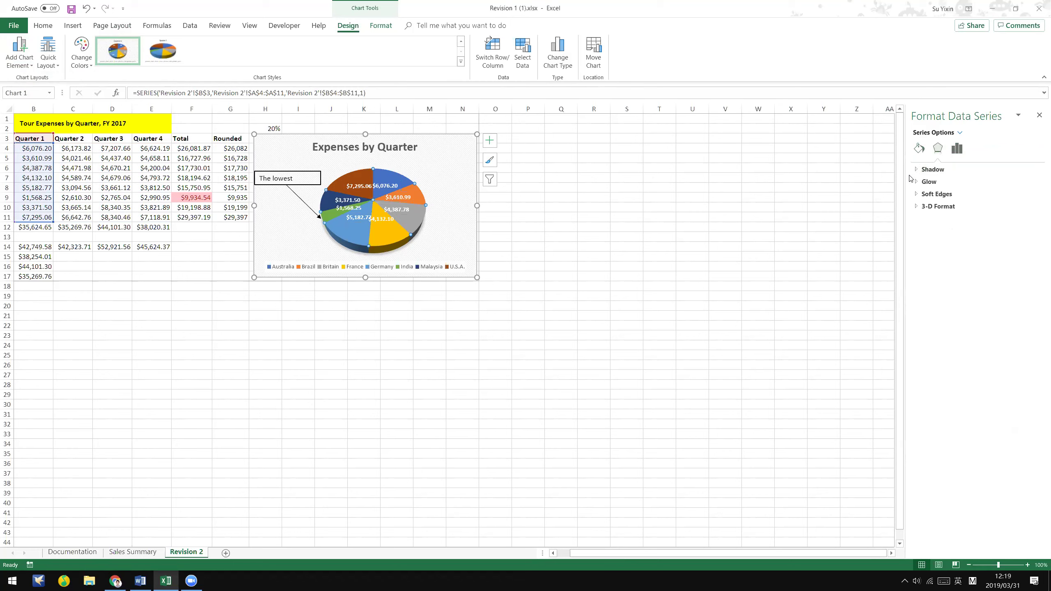
{"action": "left_click", "coordinate": [919, 170]}
{"action": "left_click", "coordinate": [922, 281]}
{"action": "left_click", "coordinate": [956, 152]}
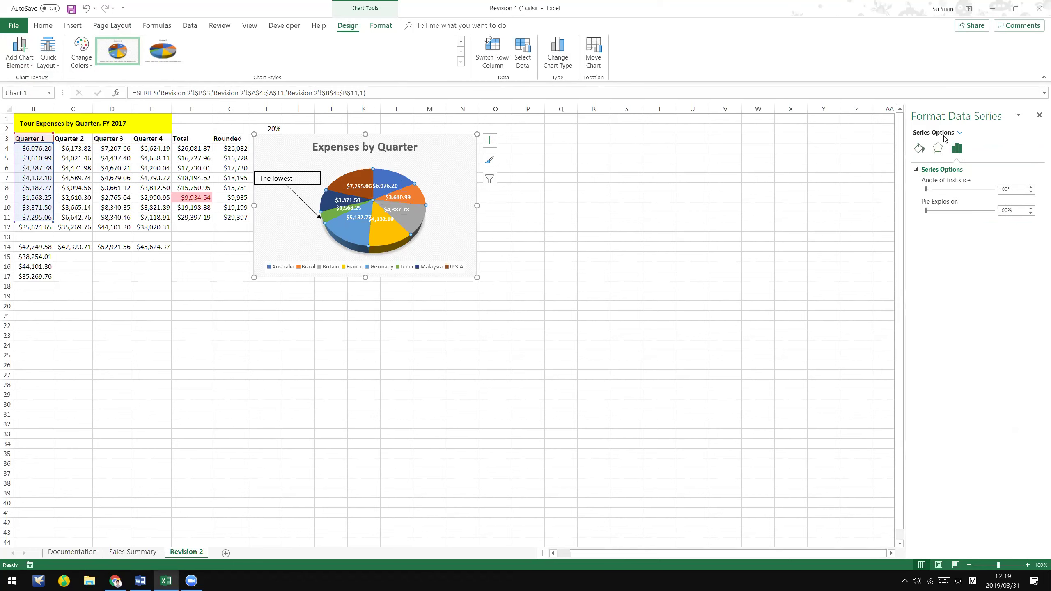
- Return to the Quarter 1 data labels and review their Value label contents
{"action": "left_click", "coordinate": [960, 133]}
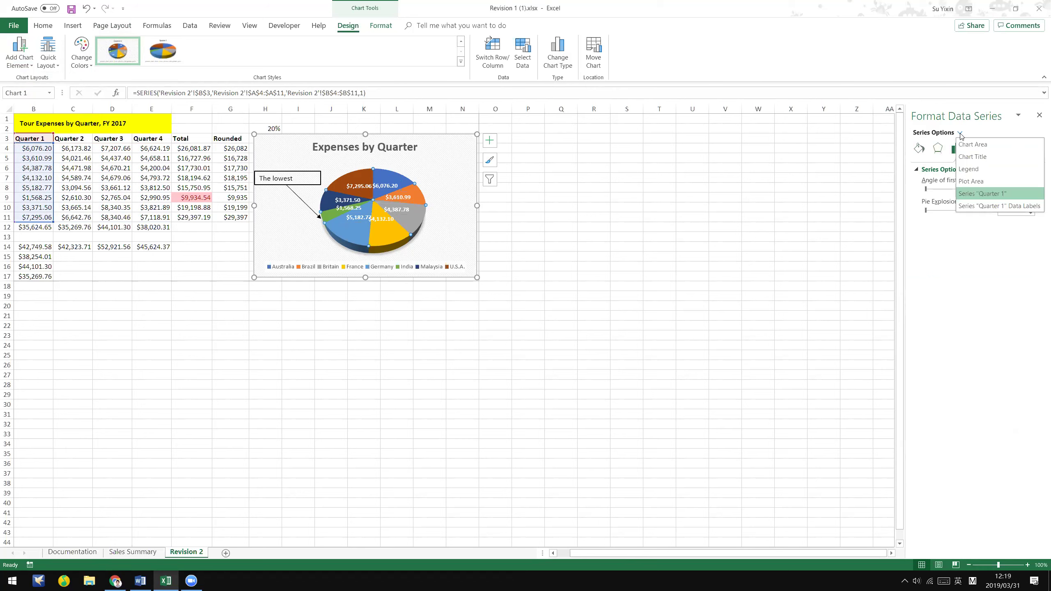
{"action": "left_click", "coordinate": [987, 206]}
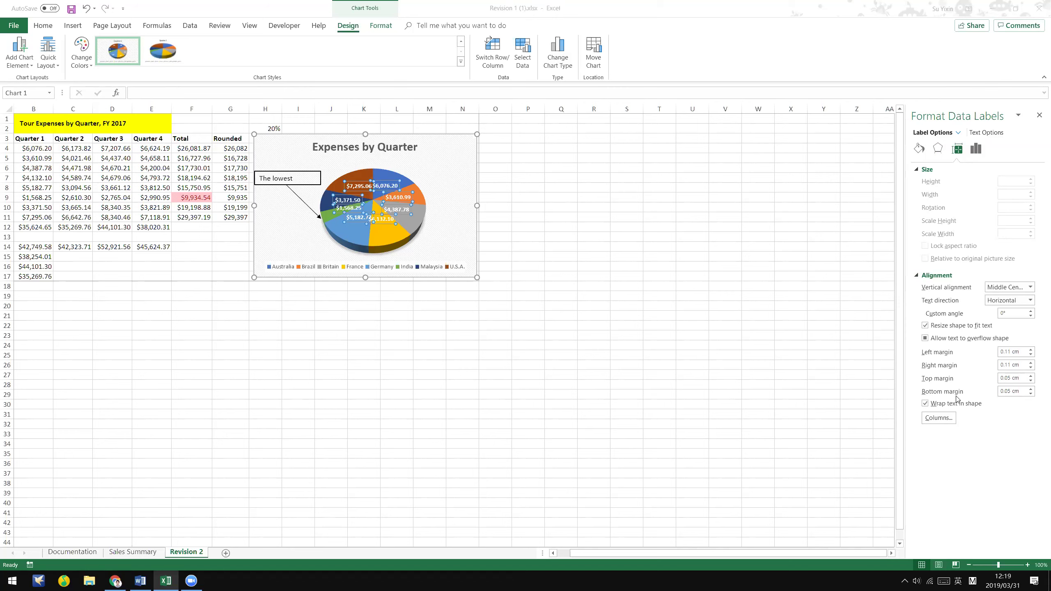
{"action": "left_click", "coordinate": [946, 422]}
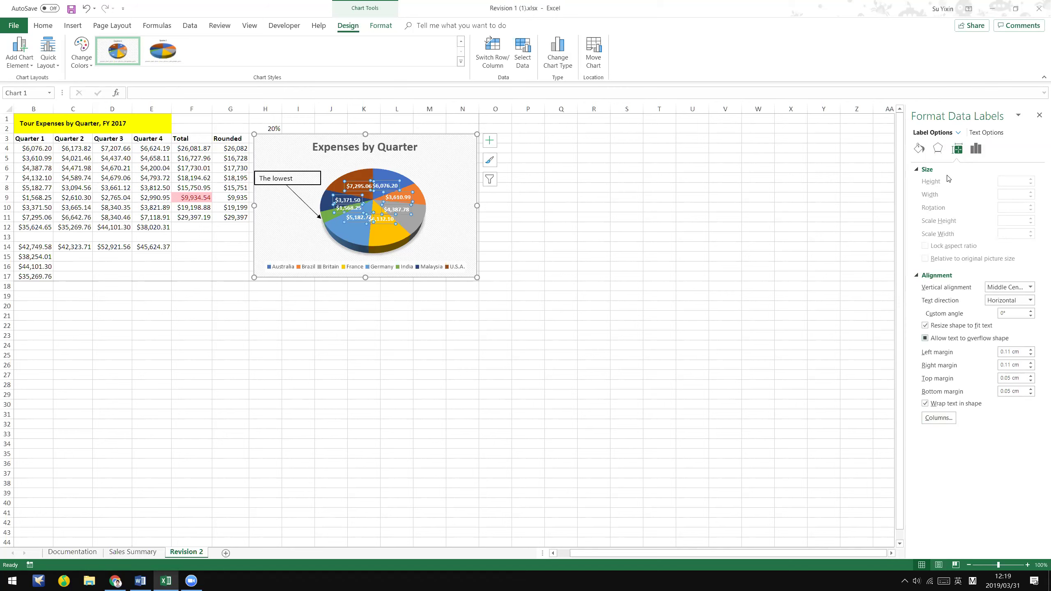
{"action": "left_click", "coordinate": [977, 148]}
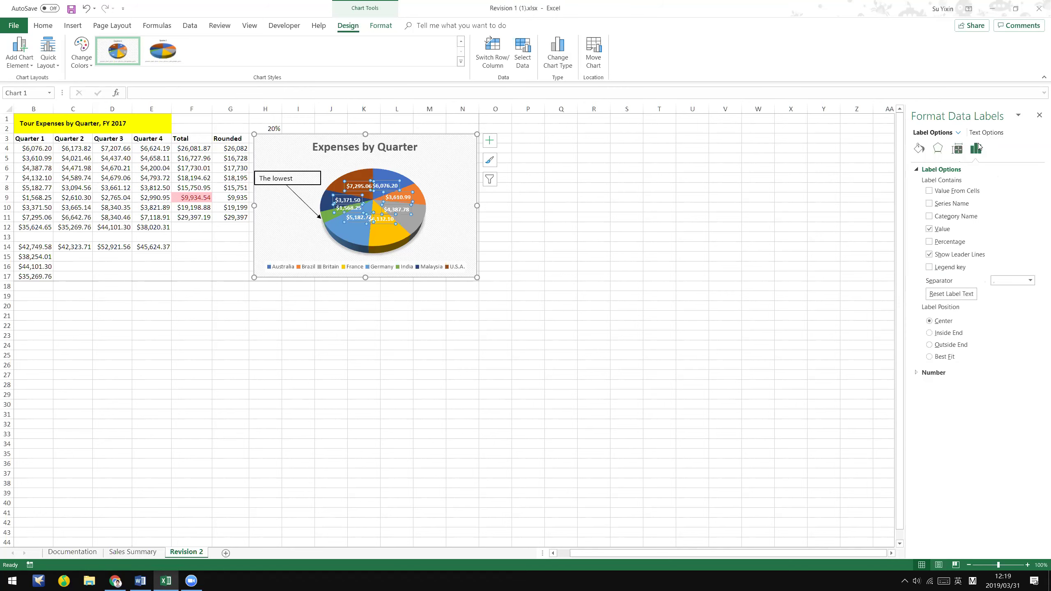
{"action": "left_click", "coordinate": [959, 133]}
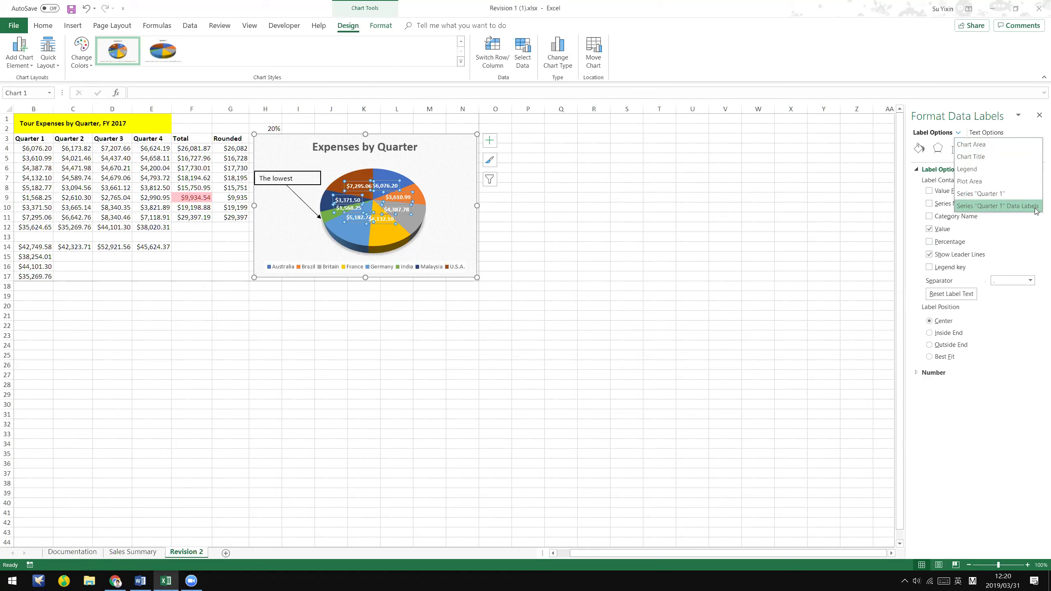
- Tick Percentage and untick Value in the slice labels, close the pane, and reselect the chart
{"action": "left_click", "coordinate": [1038, 234]}
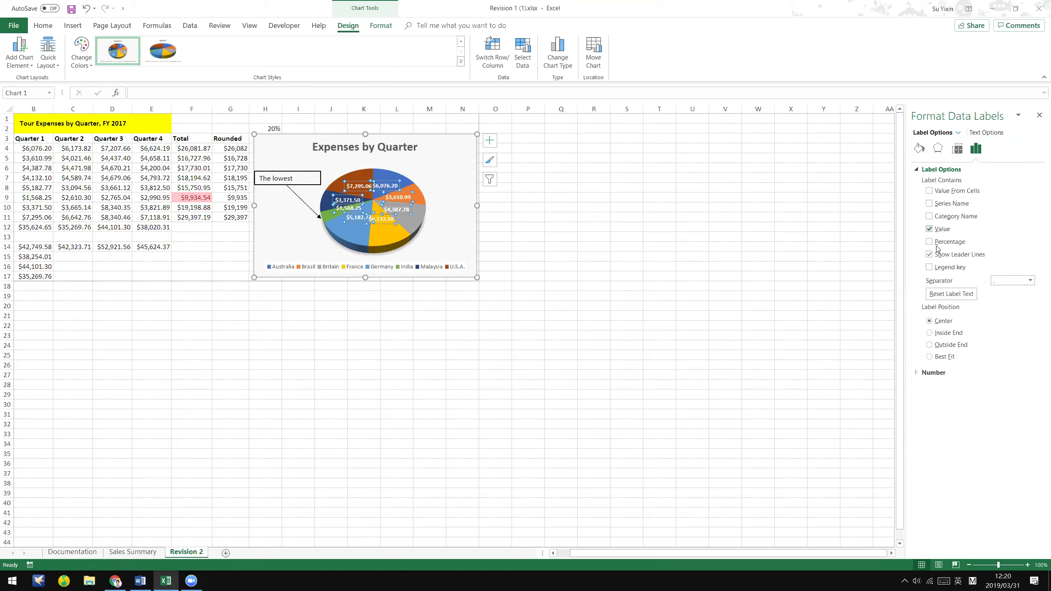
{"action": "left_click", "coordinate": [930, 243]}
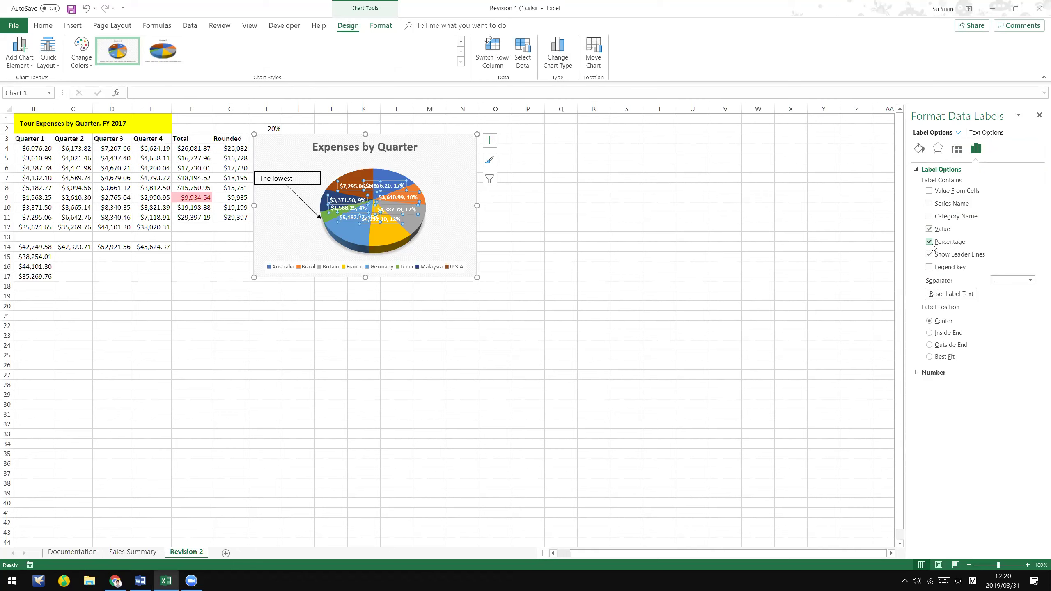
{"action": "left_click", "coordinate": [931, 230]}
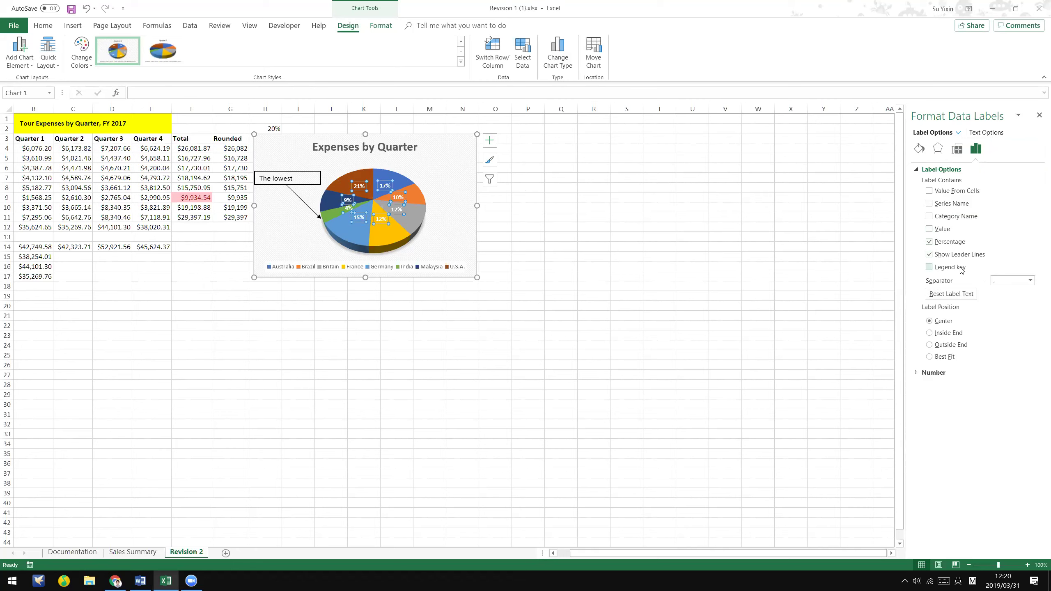
{"action": "left_click", "coordinate": [757, 266]}
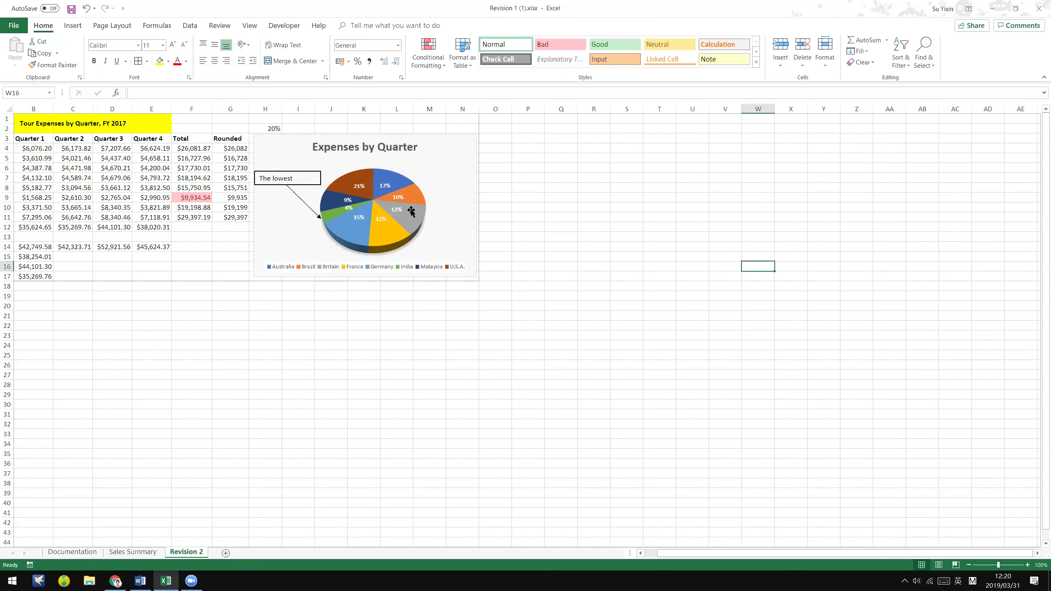
{"action": "left_click", "coordinate": [469, 193]}
{"action": "left_click", "coordinate": [646, 256]}
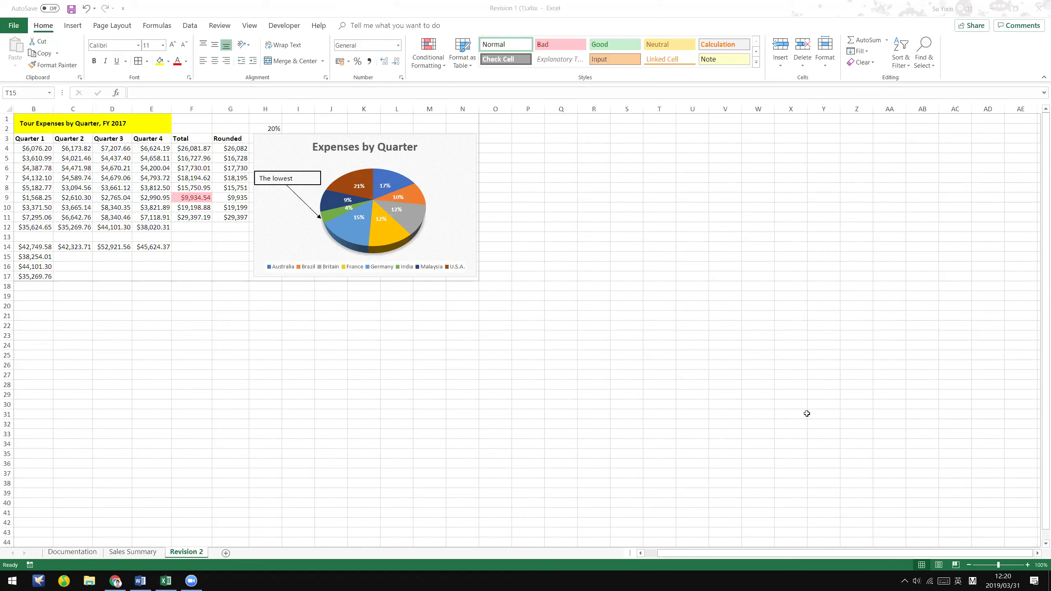
{"action": "left_click", "coordinate": [462, 145]}
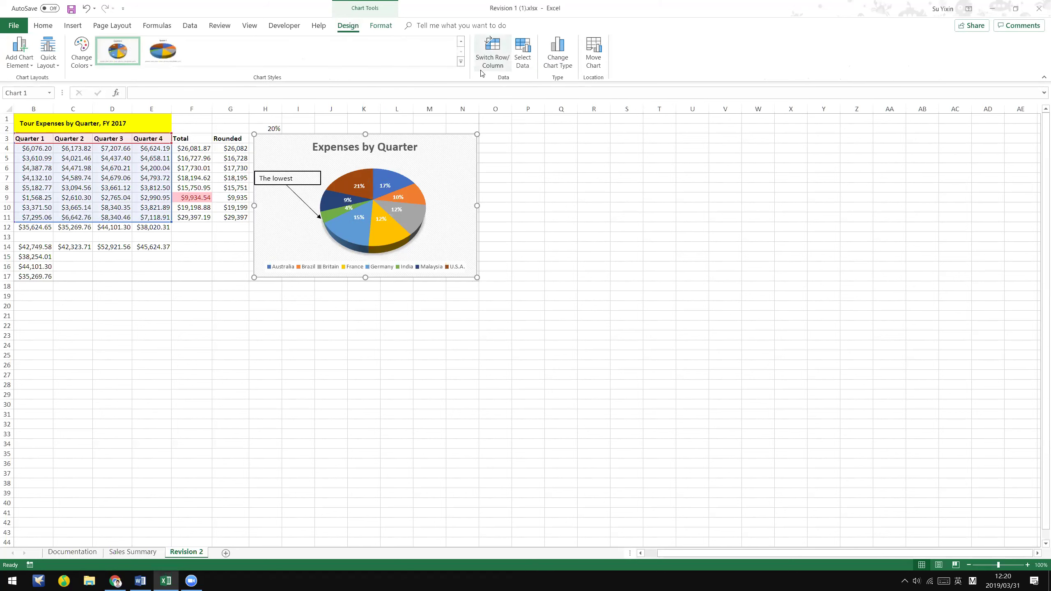
- Apply the second-row chart style and open Format Data Labels for the slice labels
{"action": "left_click", "coordinate": [461, 61]}
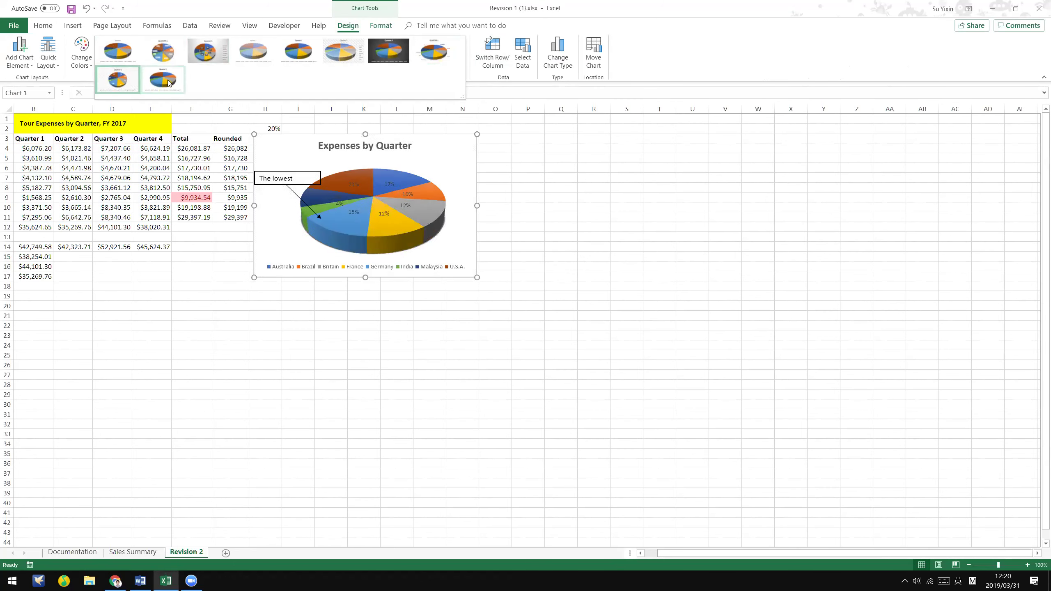
{"action": "left_click", "coordinate": [130, 85]}
{"action": "left_click", "coordinate": [411, 193]}
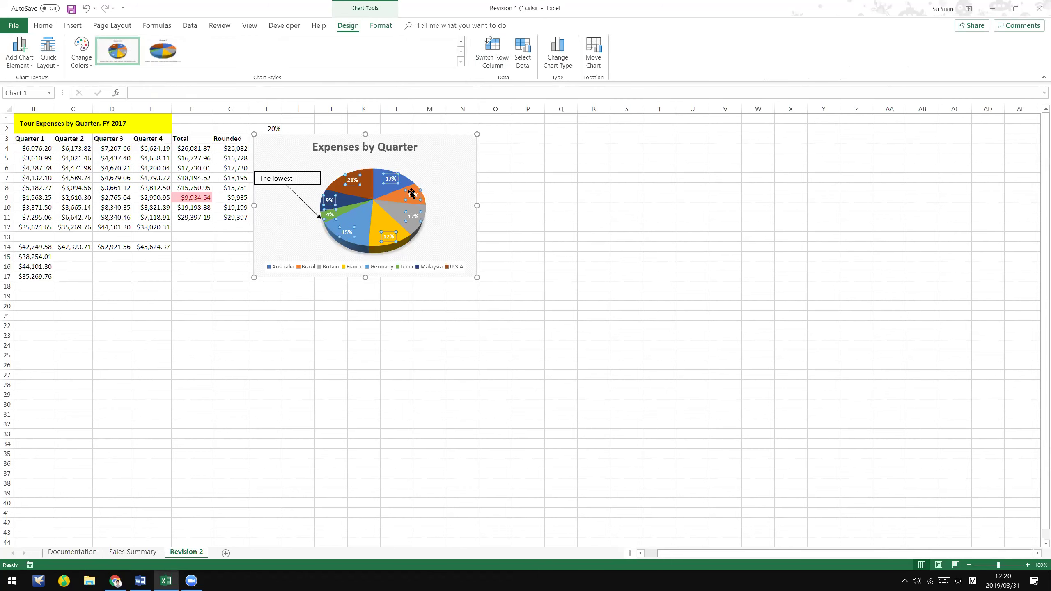
{"action": "double_click", "coordinate": [411, 193]}
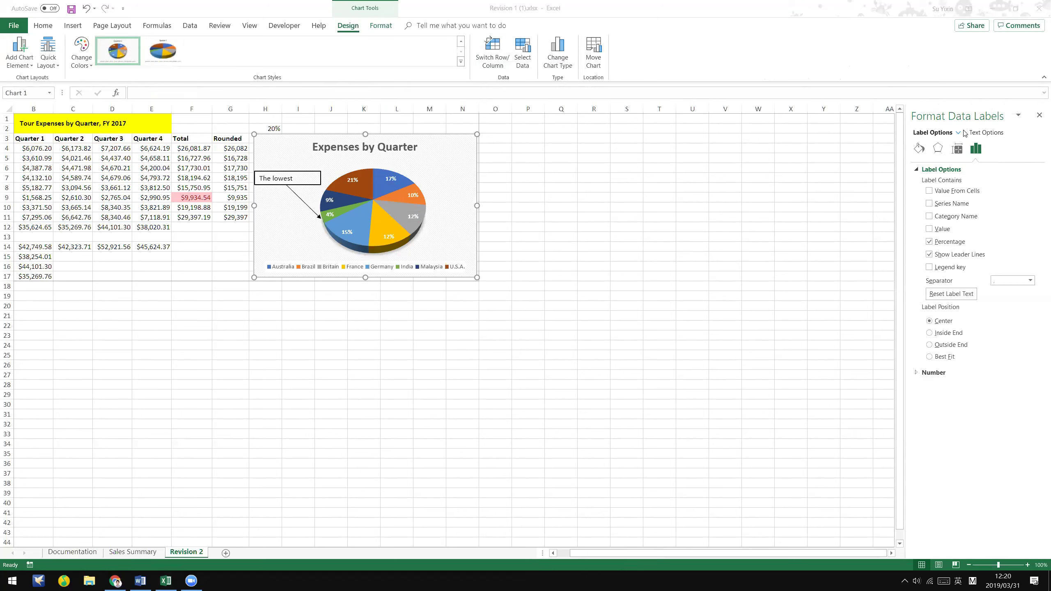
- Review the labels' number format and chart elements, then close the Format pane and deselect the chart
{"action": "left_click", "coordinate": [1018, 115]}
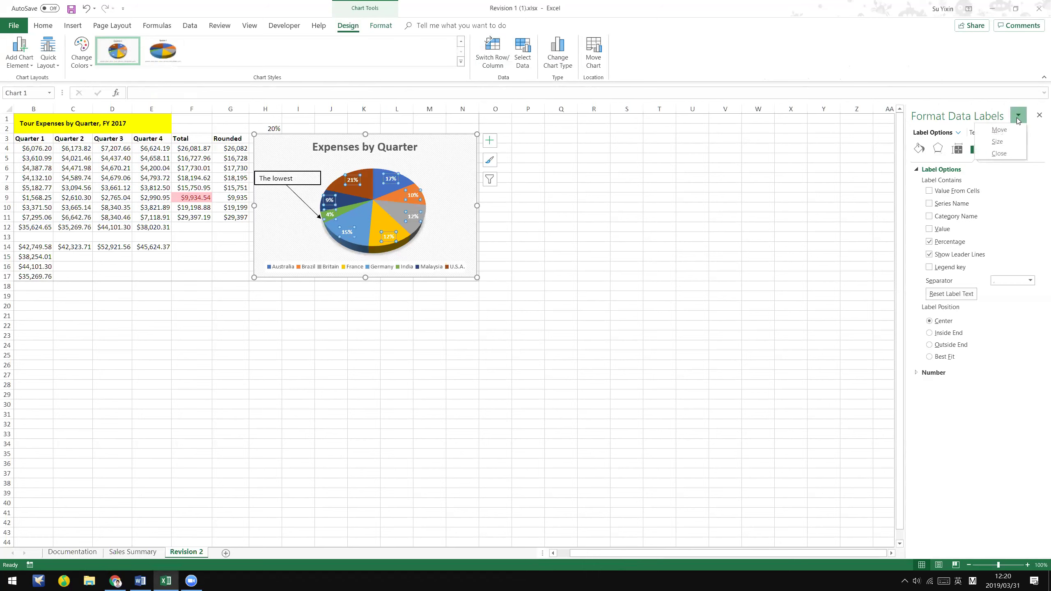
{"action": "left_click", "coordinate": [959, 133]}
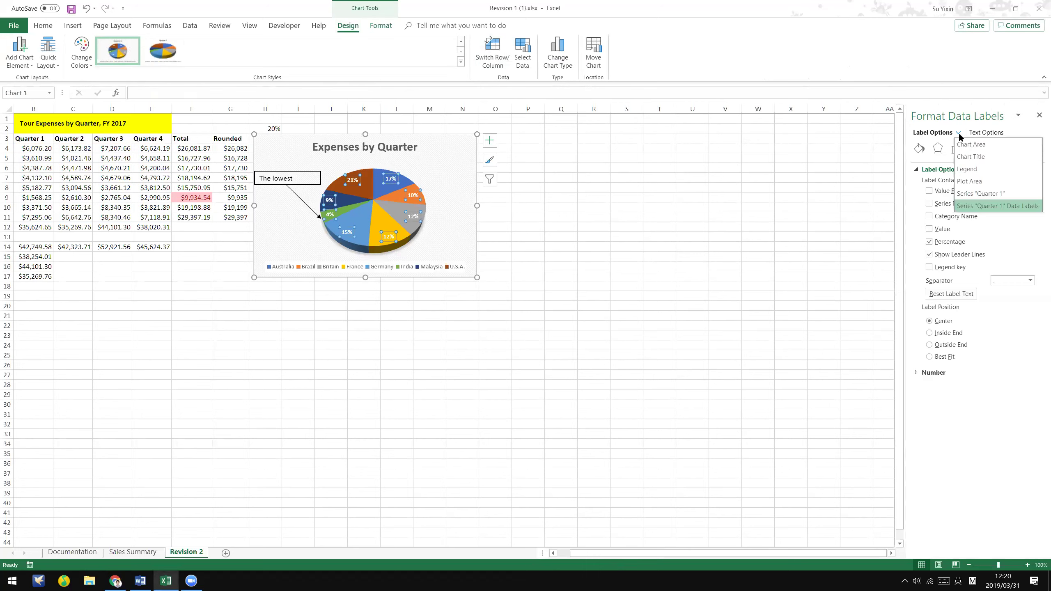
{"action": "left_click", "coordinate": [916, 373]}
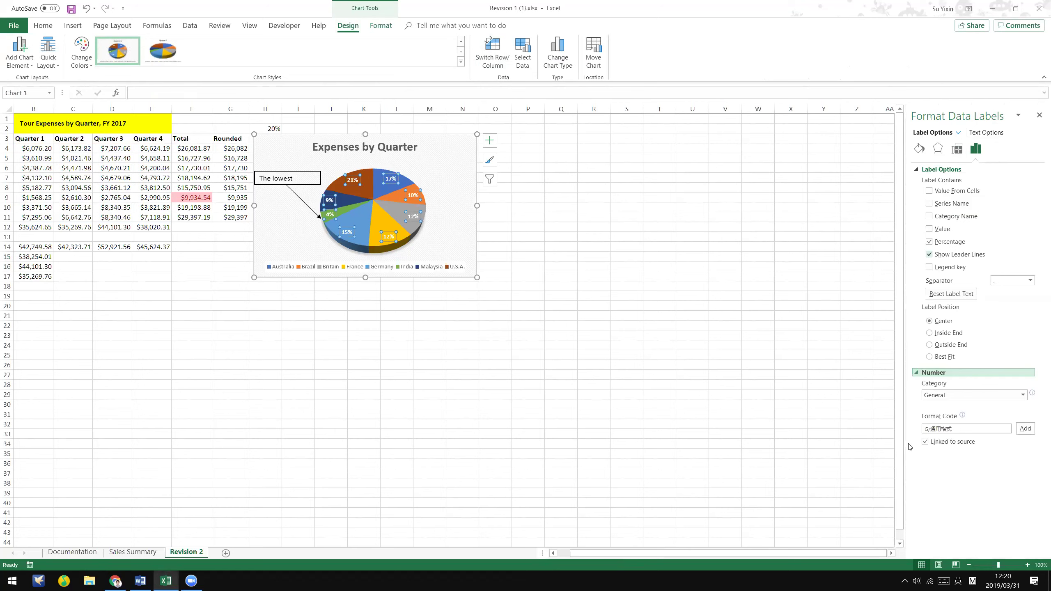
{"action": "left_click", "coordinate": [470, 222]}
{"action": "left_click", "coordinate": [463, 158]}
{"action": "left_click", "coordinate": [489, 140]}
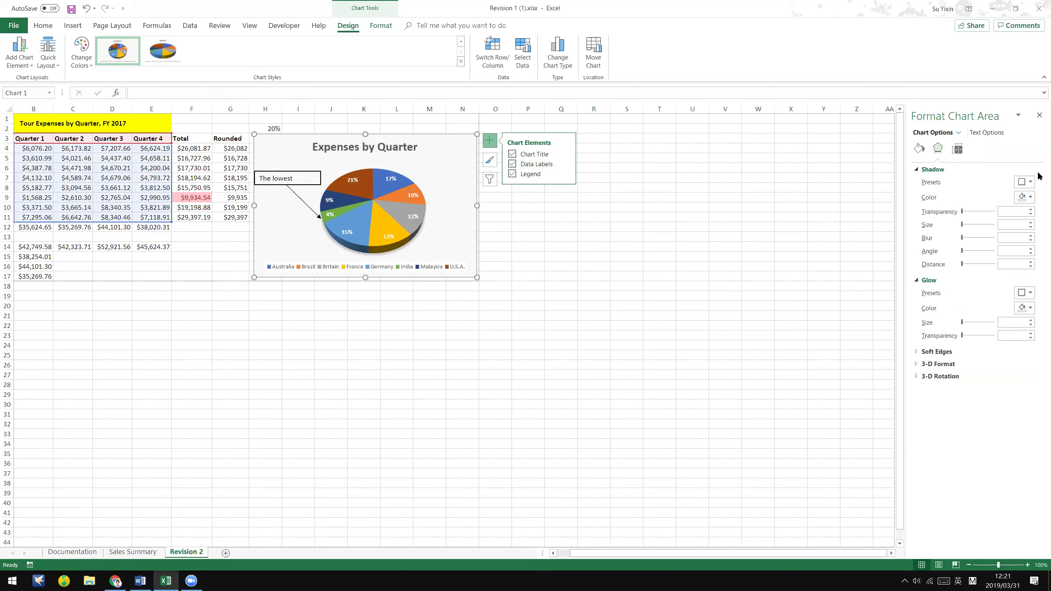
{"action": "left_click", "coordinate": [1039, 114]}
{"action": "left_click", "coordinate": [703, 236]}
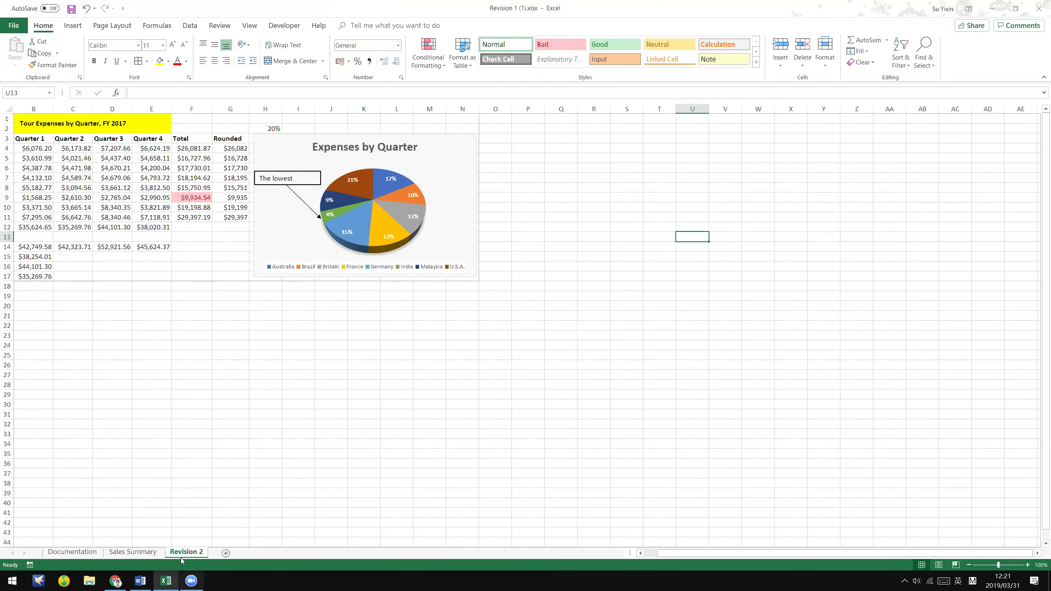
- Check the Sales Summary sheet, save the workbook, and restore Excel beside the Word document
{"action": "left_click", "coordinate": [397, 415]}
{"action": "left_click", "coordinate": [133, 552]}
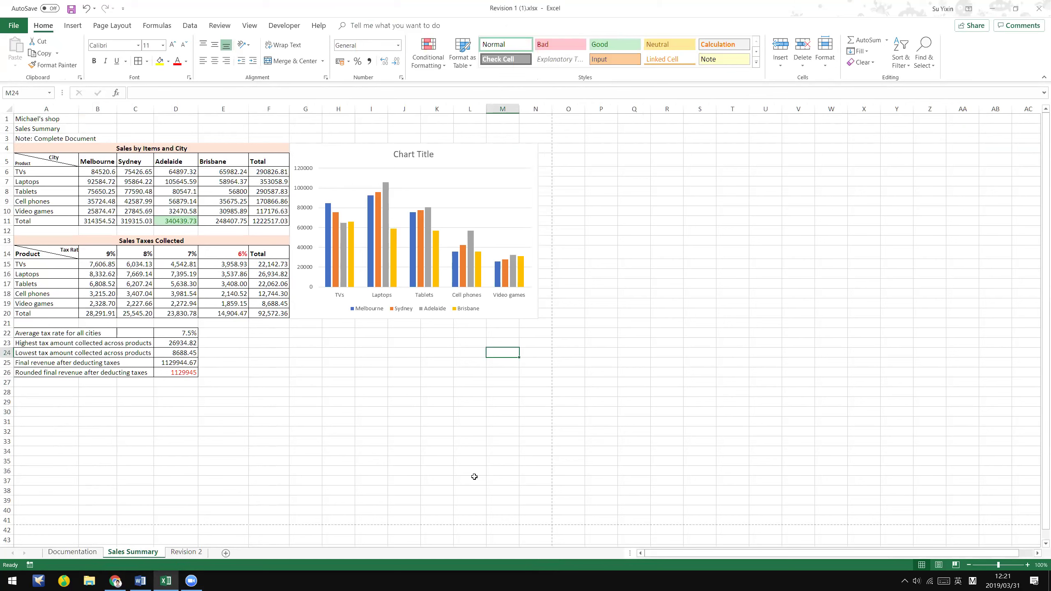
{"action": "left_click", "coordinate": [475, 477]}
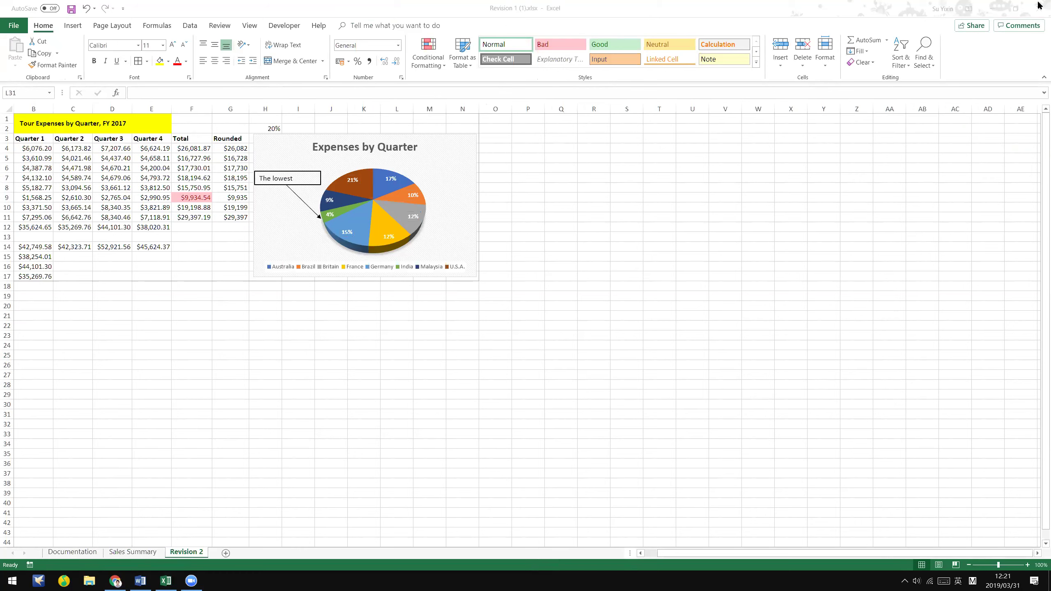
{"action": "left_click", "coordinate": [71, 9]}
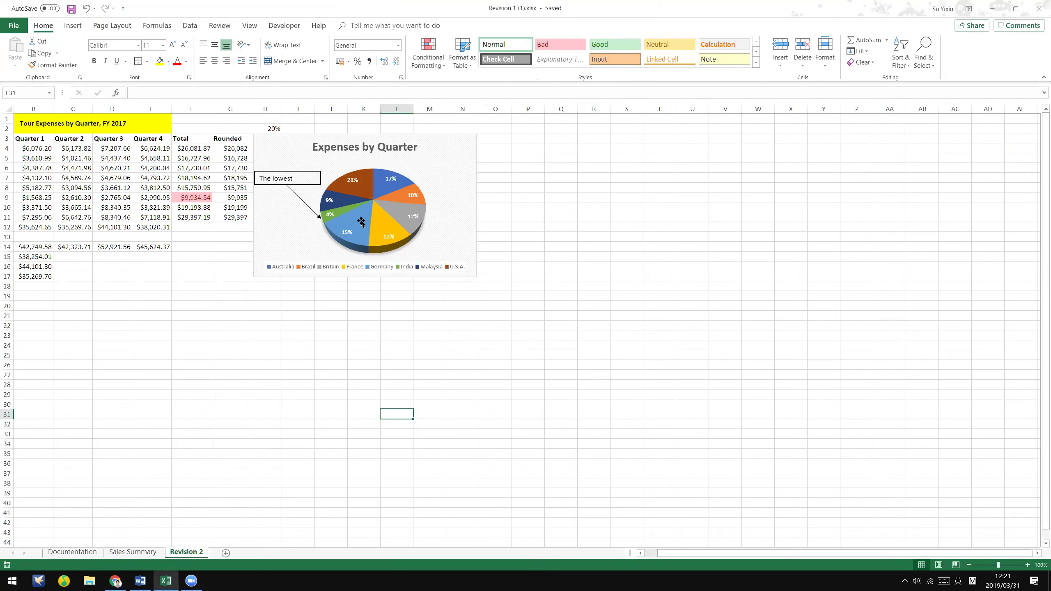
{"action": "left_click", "coordinate": [362, 474]}
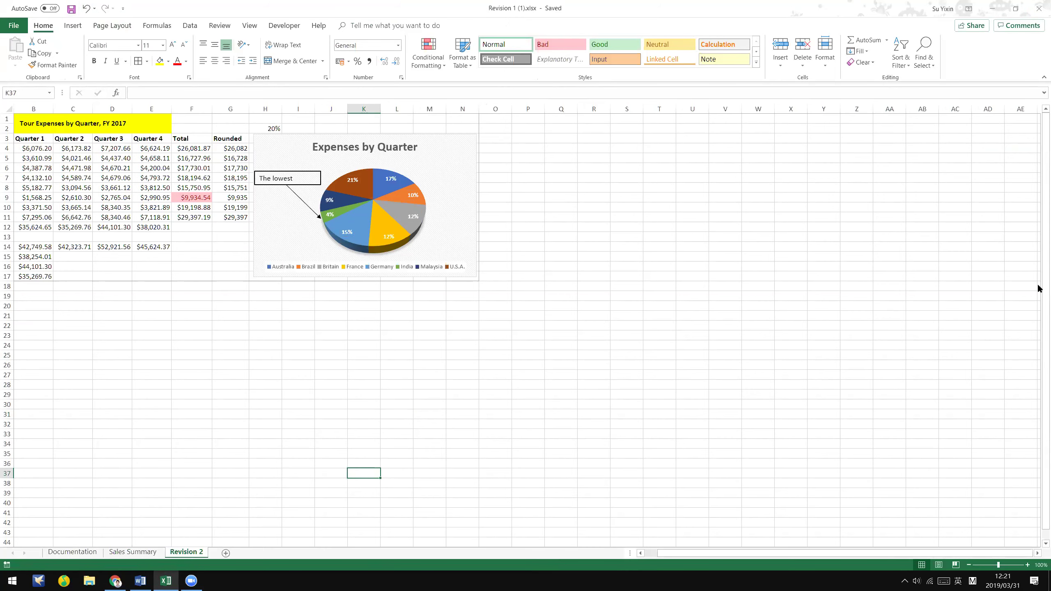
{"action": "double_click", "coordinate": [510, 23]}
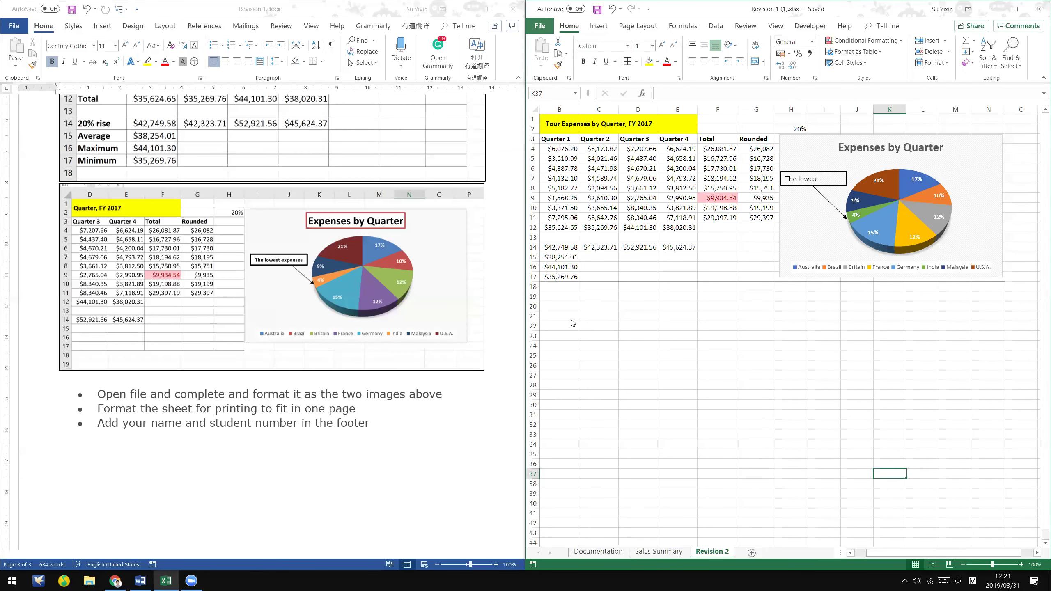
- Save the workbook with Save As under a new file name containing the student's name
{"action": "left_click", "coordinate": [567, 313]}
{"action": "left_click", "coordinate": [550, 28]}
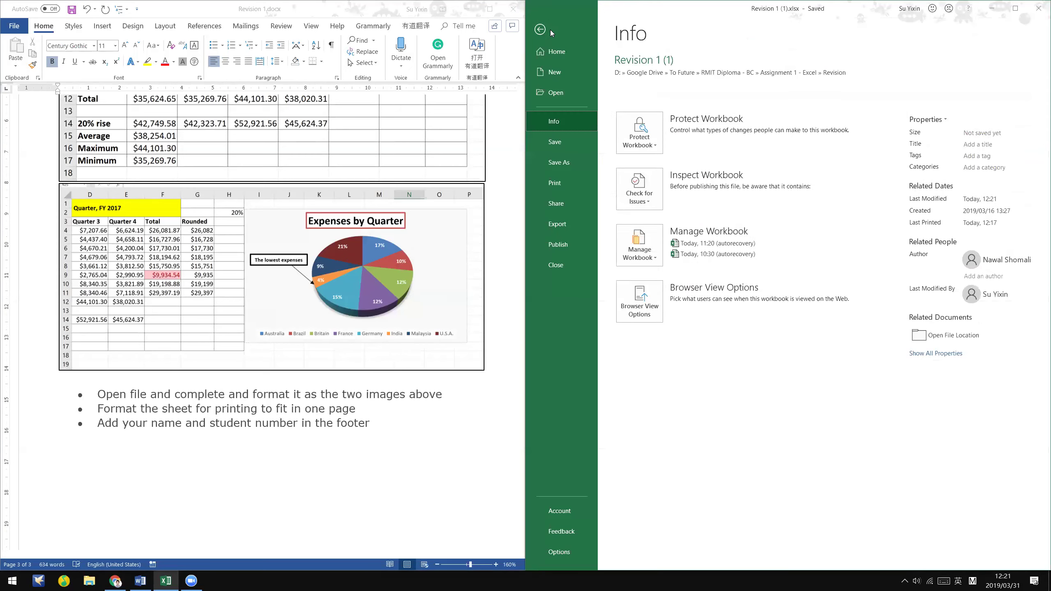
{"action": "left_click", "coordinate": [539, 30]}
{"action": "left_click", "coordinate": [540, 26]}
{"action": "left_click", "coordinate": [577, 162]}
{"action": "left_click", "coordinate": [887, 72]}
{"action": "left_click_drag", "start_coordinate": [886, 71], "coordinate": [799, 77]}
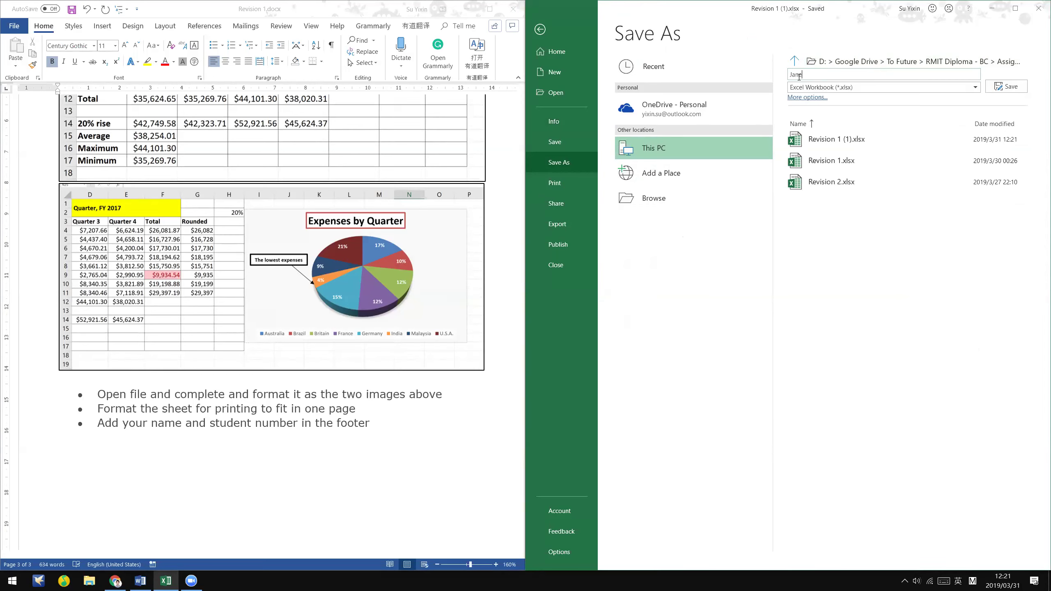
{"action": "type", "text": "eciision"}
{"action": "key", "text": "Return"}
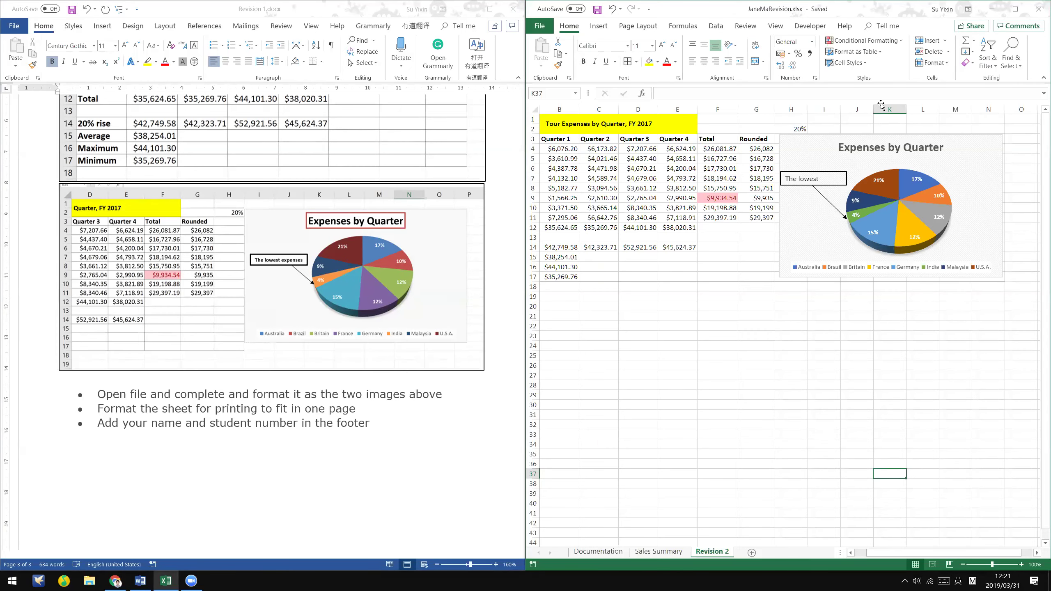
- Close Excel and the Word instructions document, saving each when prompted
{"action": "left_click", "coordinate": [646, 396]}
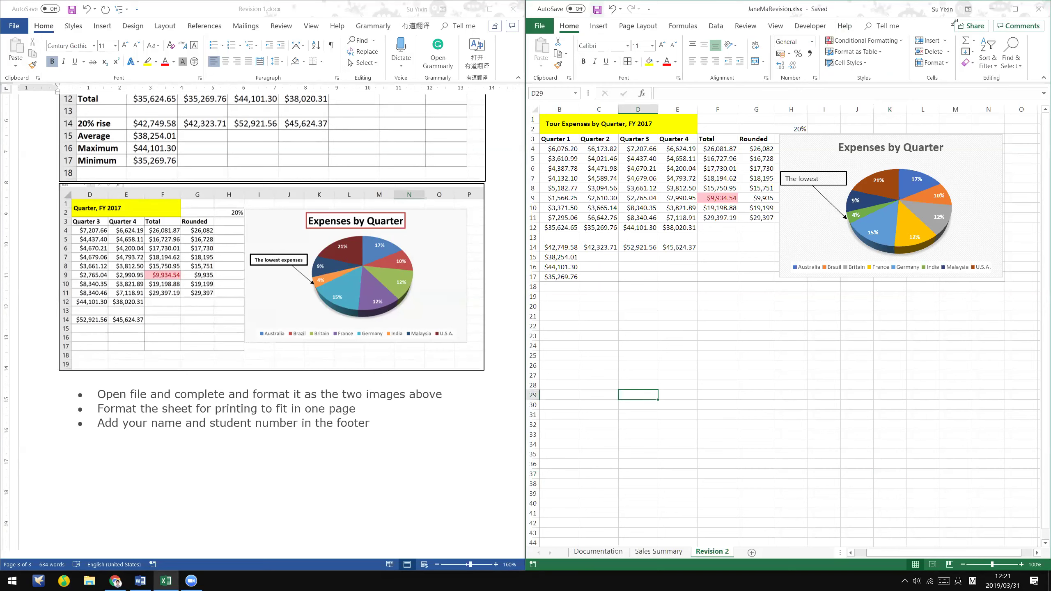
{"action": "left_click", "coordinate": [1041, 7]}
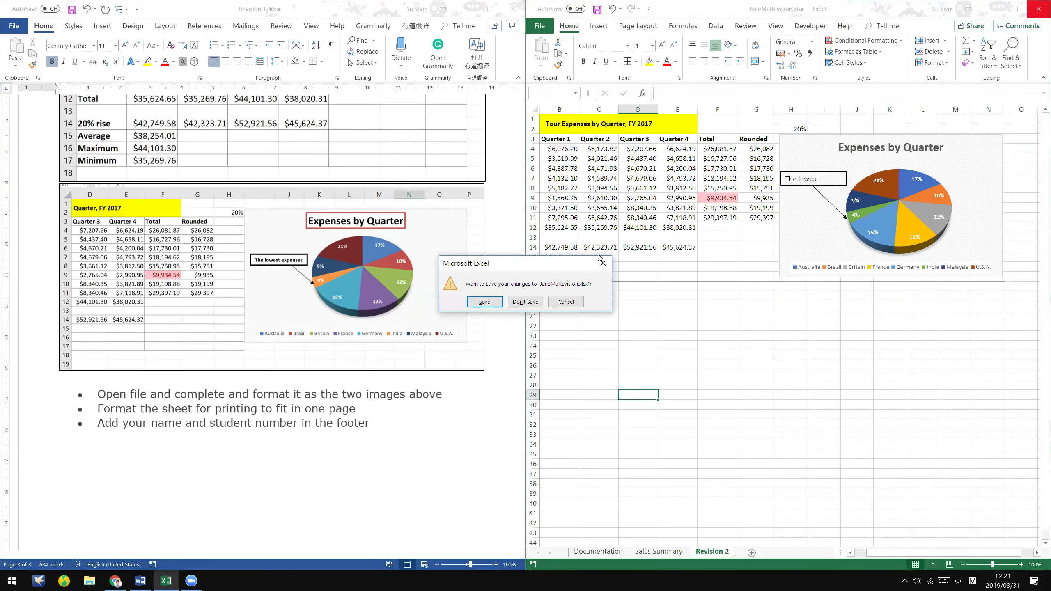
{"action": "left_click", "coordinate": [493, 301]}
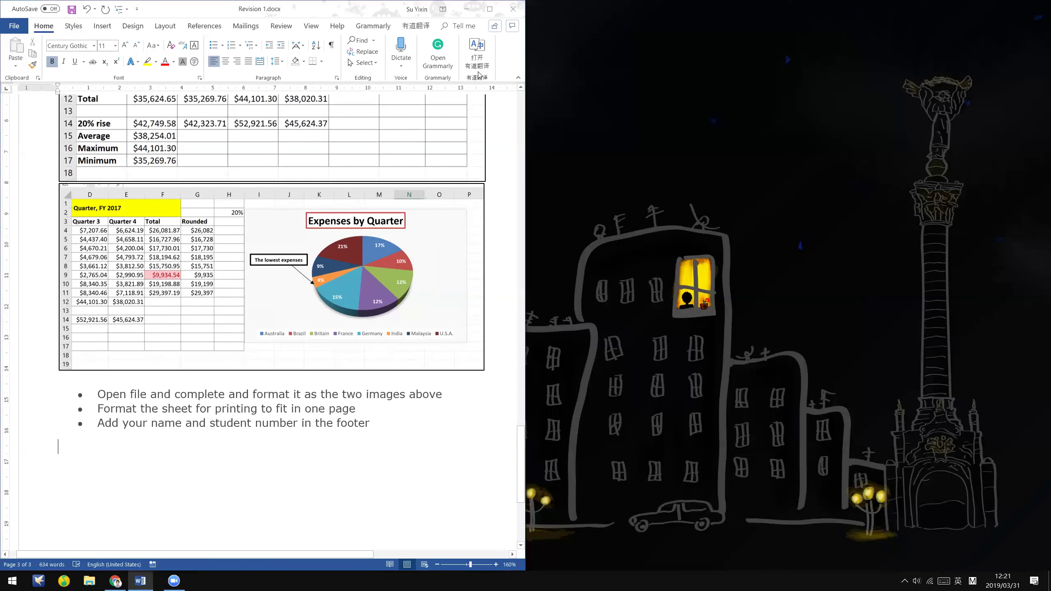
{"action": "left_click", "coordinate": [513, 9]}
{"action": "left_click", "coordinate": [490, 310]}
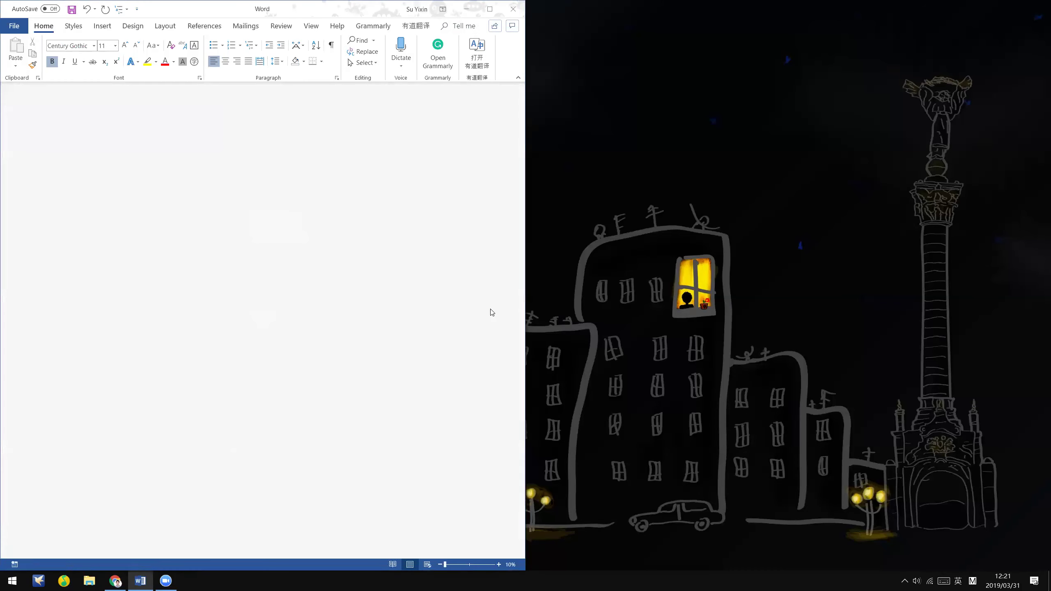
- Maximize the Chrome window and scroll the notes from Print options down to AUTO SUM
{"action": "key", "text": "super+Up"}
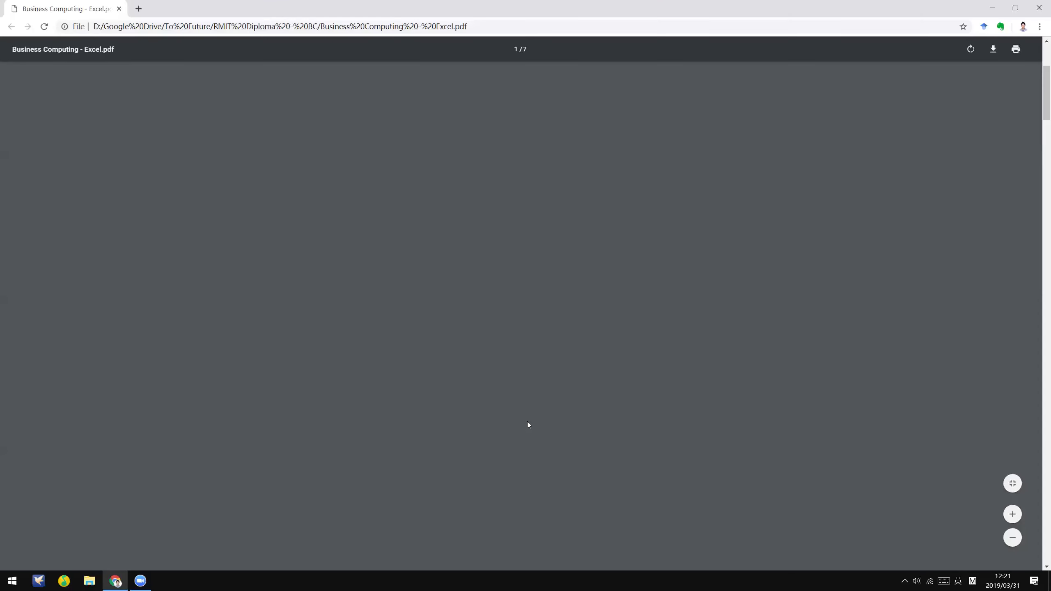
{"action": "scroll", "coordinate": [467, 359], "scroll_direction": "up", "scroll_amount": 5}
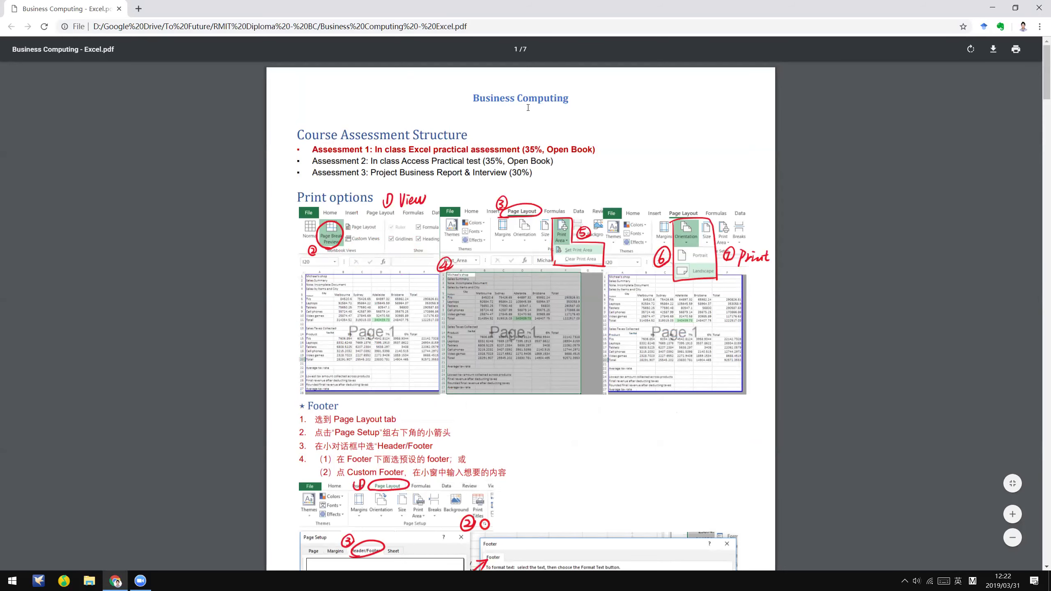
{"action": "scroll", "coordinate": [496, 202], "scroll_direction": "down", "scroll_amount": 3}
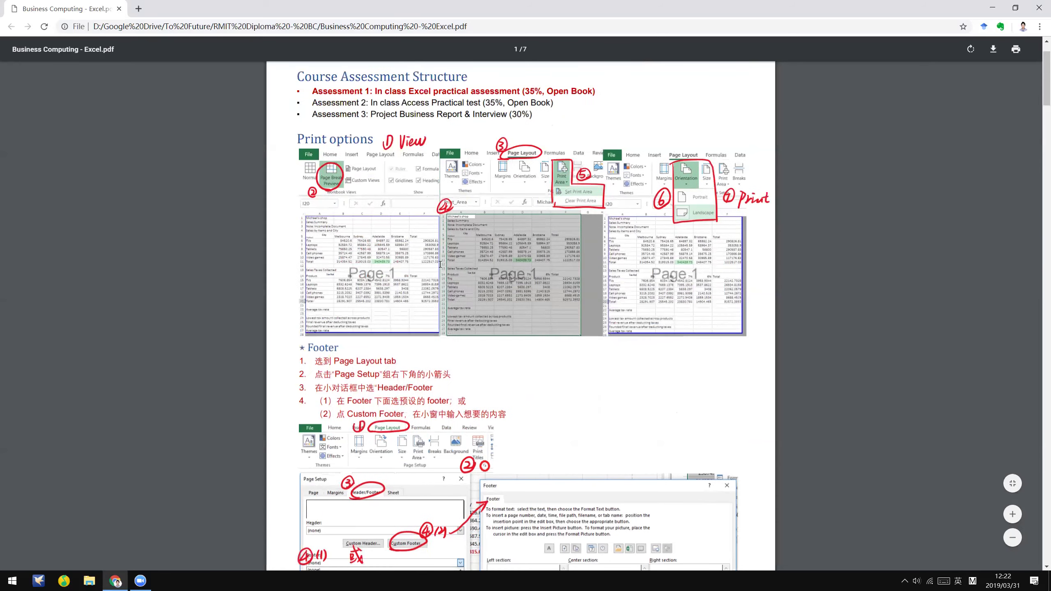
{"action": "scroll", "coordinate": [569, 220], "scroll_direction": "down", "scroll_amount": 3}
{"action": "scroll", "coordinate": [569, 220], "scroll_direction": "down", "scroll_amount": 1}
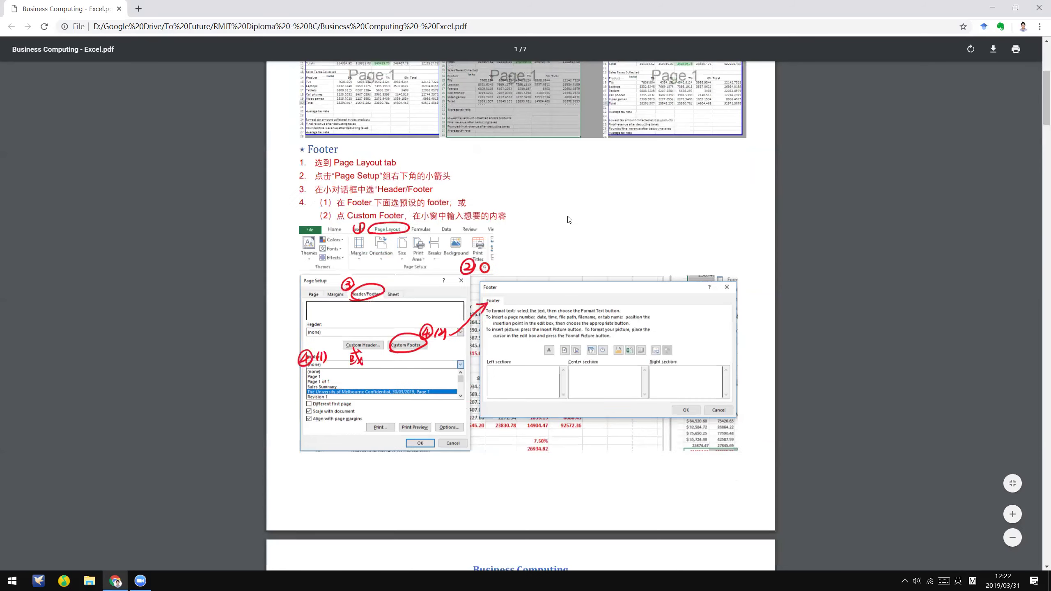
{"action": "scroll", "coordinate": [413, 142], "scroll_direction": "down", "scroll_amount": 4}
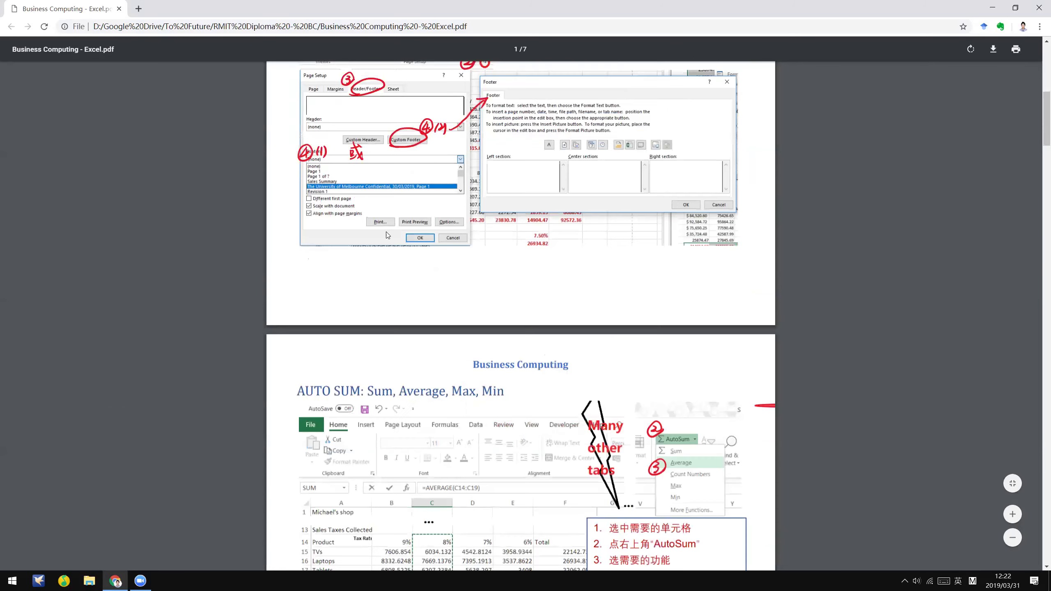
{"action": "scroll", "coordinate": [384, 263], "scroll_direction": "down", "scroll_amount": 5}
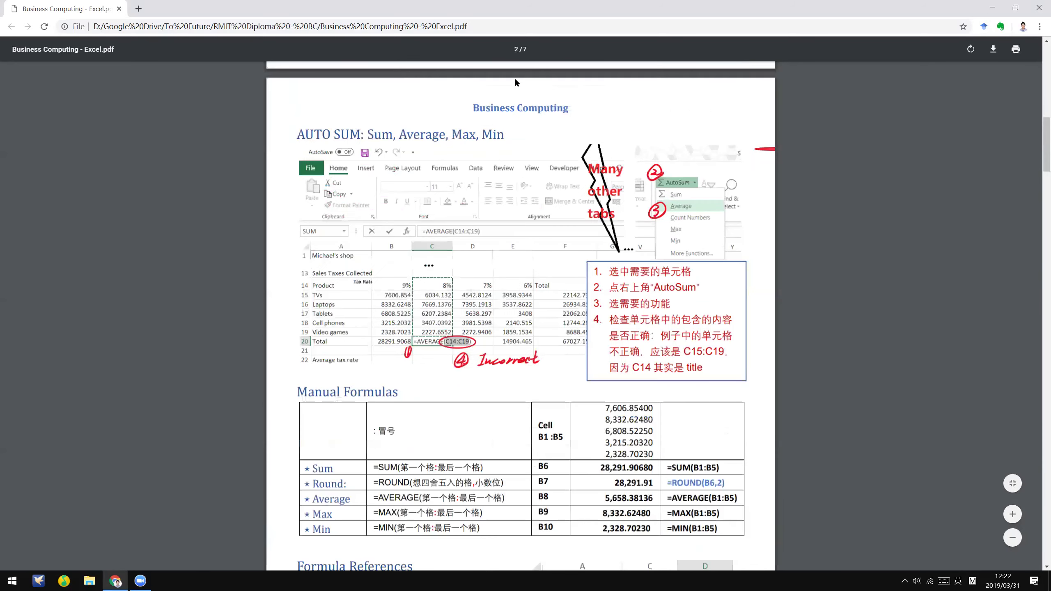
{"action": "scroll", "coordinate": [507, 93], "scroll_direction": "down", "scroll_amount": 1}
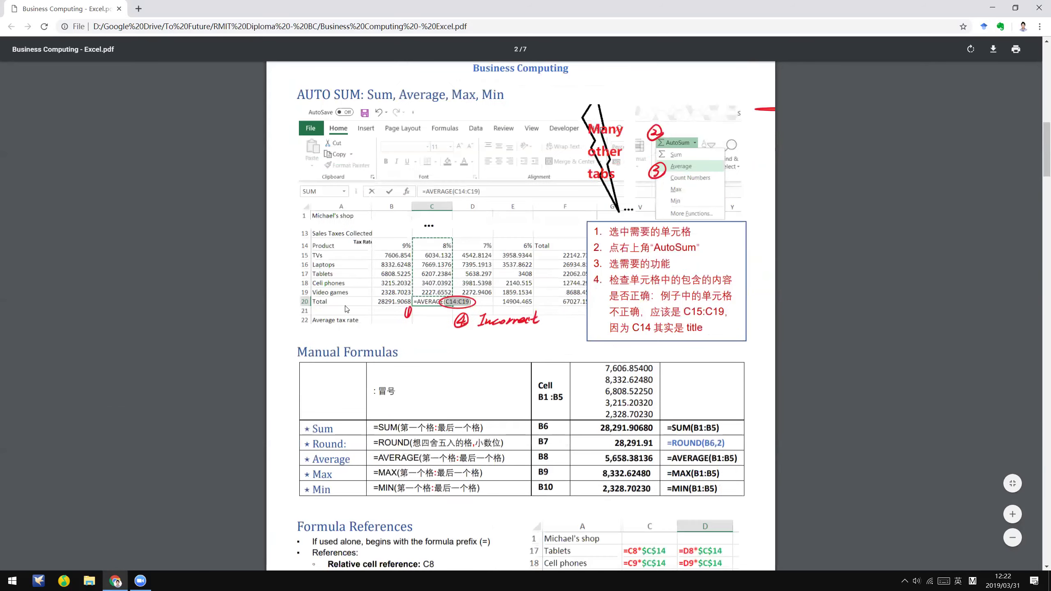
{"action": "scroll", "coordinate": [313, 356], "scroll_direction": "down", "scroll_amount": 1}
{"action": "scroll", "coordinate": [313, 362], "scroll_direction": "down", "scroll_amount": 1}
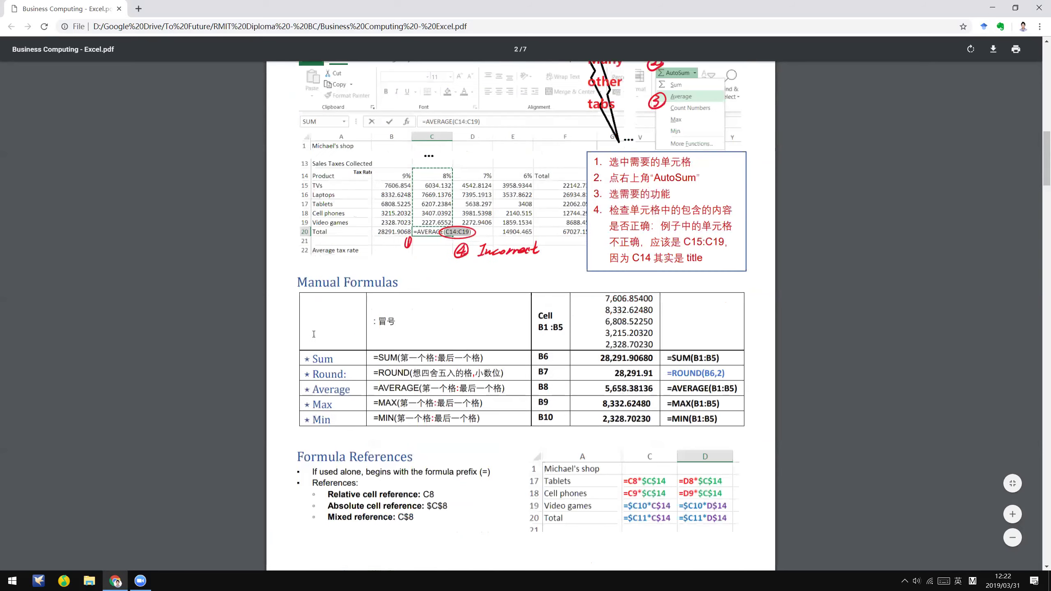
{"action": "scroll", "coordinate": [585, 300], "scroll_direction": "down", "scroll_amount": 1}
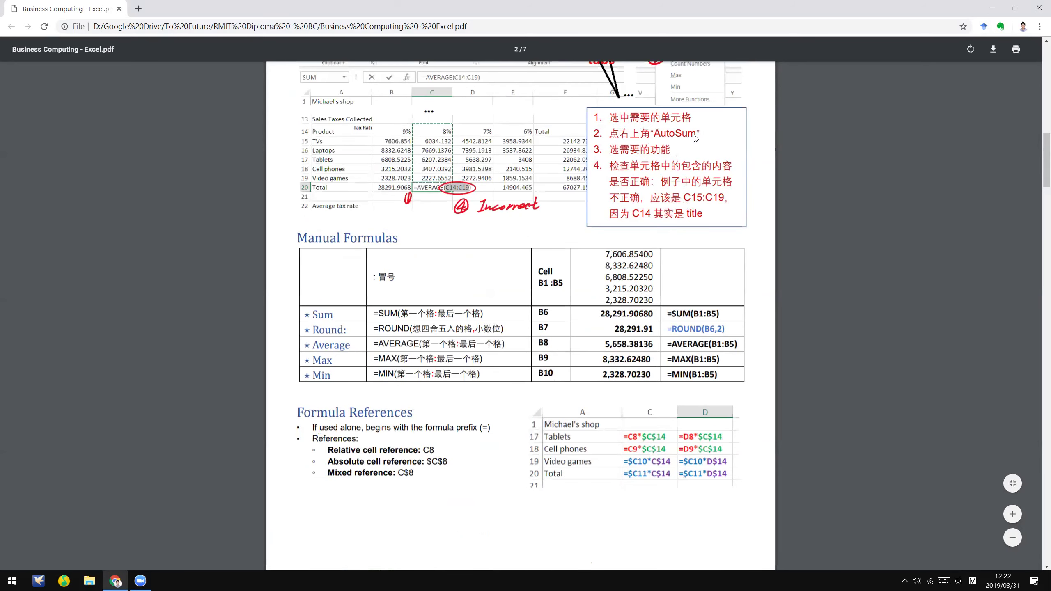
- Scroll through Manual Formulas, briefly highlighting part of the =ROUND(B6,2) formula
{"action": "scroll", "coordinate": [674, 205], "scroll_direction": "up", "scroll_amount": 1}
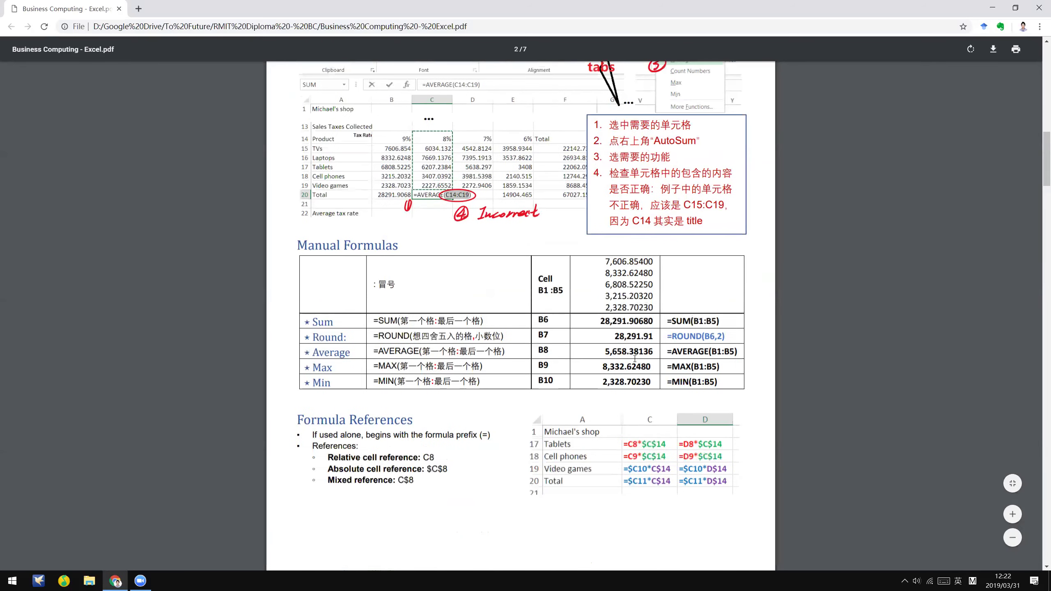
{"action": "scroll", "coordinate": [636, 352], "scroll_direction": "up", "scroll_amount": 1}
{"action": "scroll", "coordinate": [327, 410], "scroll_direction": "up", "scroll_amount": 2}
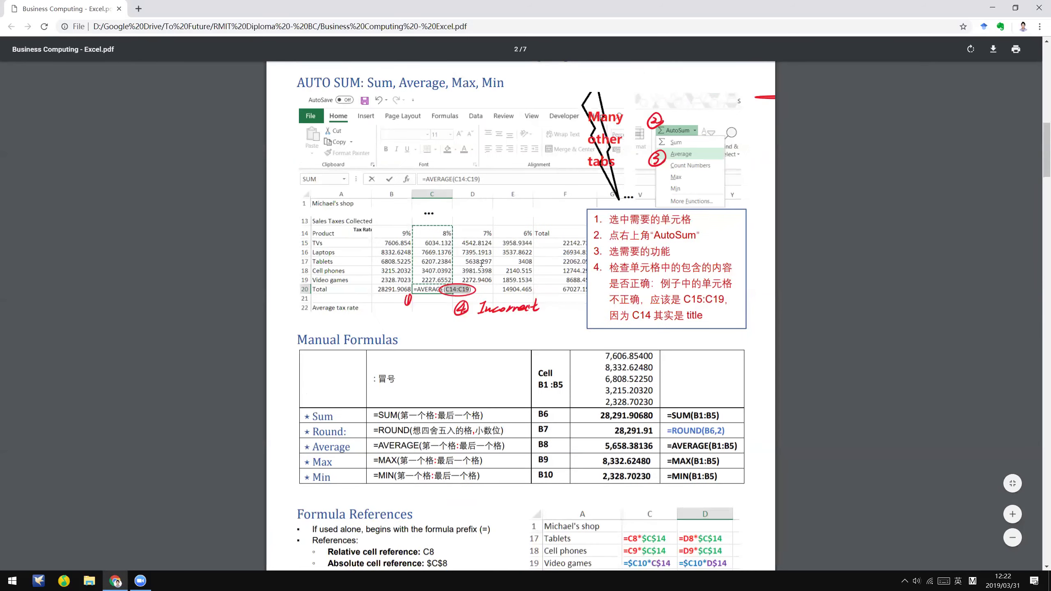
{"action": "scroll", "coordinate": [693, 275], "scroll_direction": "down", "scroll_amount": 2}
{"action": "scroll", "coordinate": [662, 273], "scroll_direction": "down", "scroll_amount": 1}
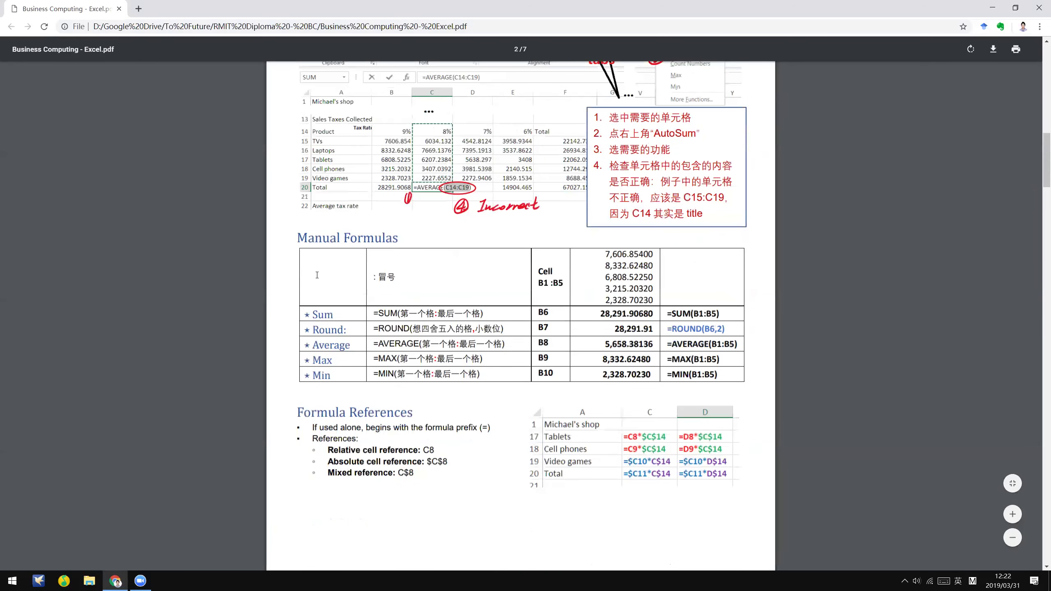
{"action": "scroll", "coordinate": [356, 273], "scroll_direction": "down", "scroll_amount": 3}
{"action": "scroll", "coordinate": [713, 172], "scroll_direction": "down", "scroll_amount": 4}
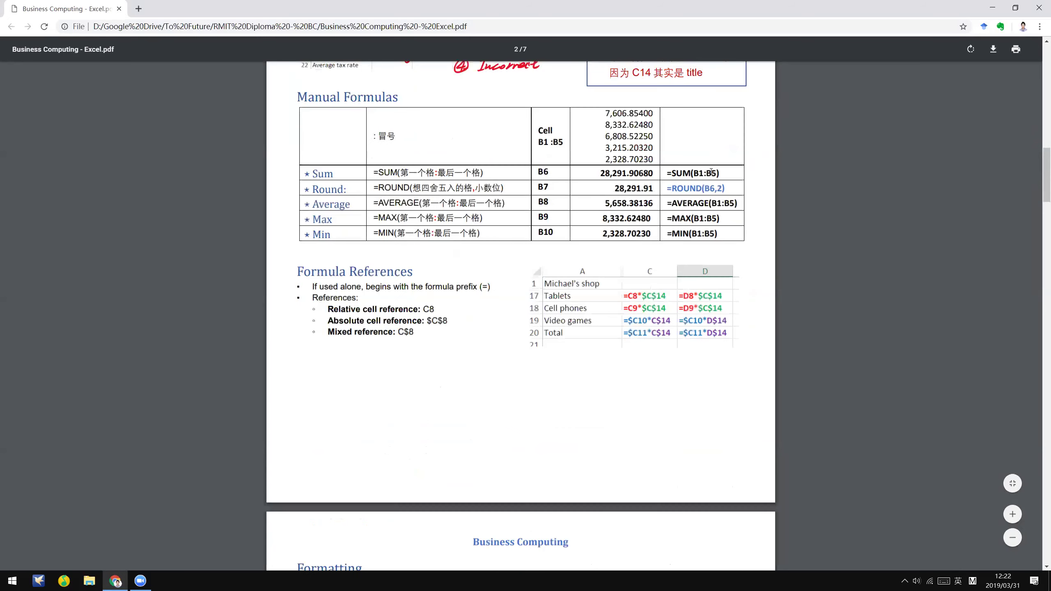
{"action": "scroll", "coordinate": [712, 172], "scroll_direction": "down", "scroll_amount": 1}
{"action": "left_click_drag", "start_coordinate": [702, 175], "coordinate": [716, 174]}
{"action": "left_click", "coordinate": [716, 175]}
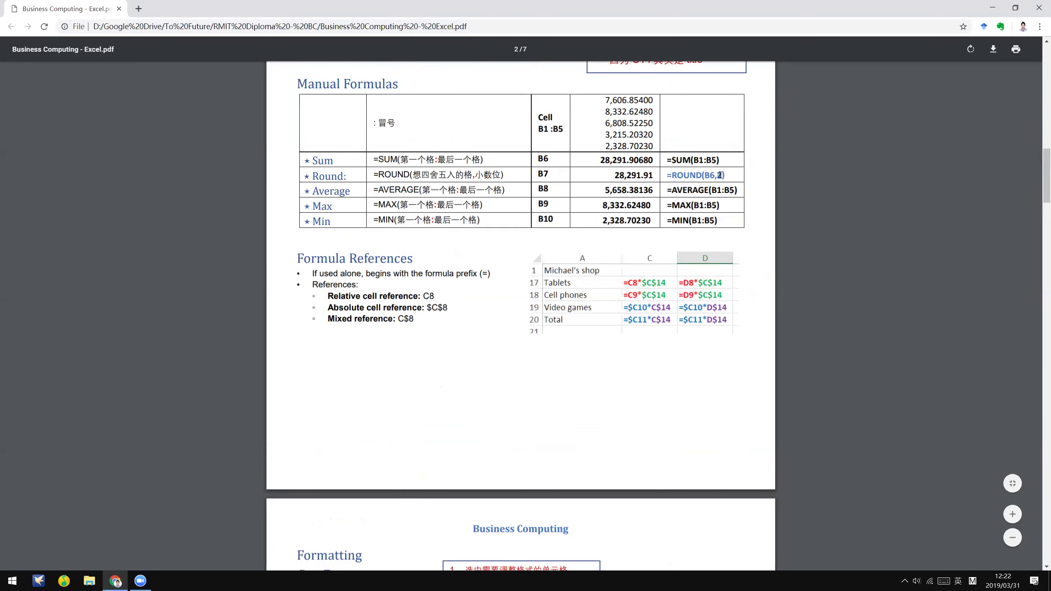
{"action": "scroll", "coordinate": [504, 419], "scroll_direction": "down", "scroll_amount": 2}
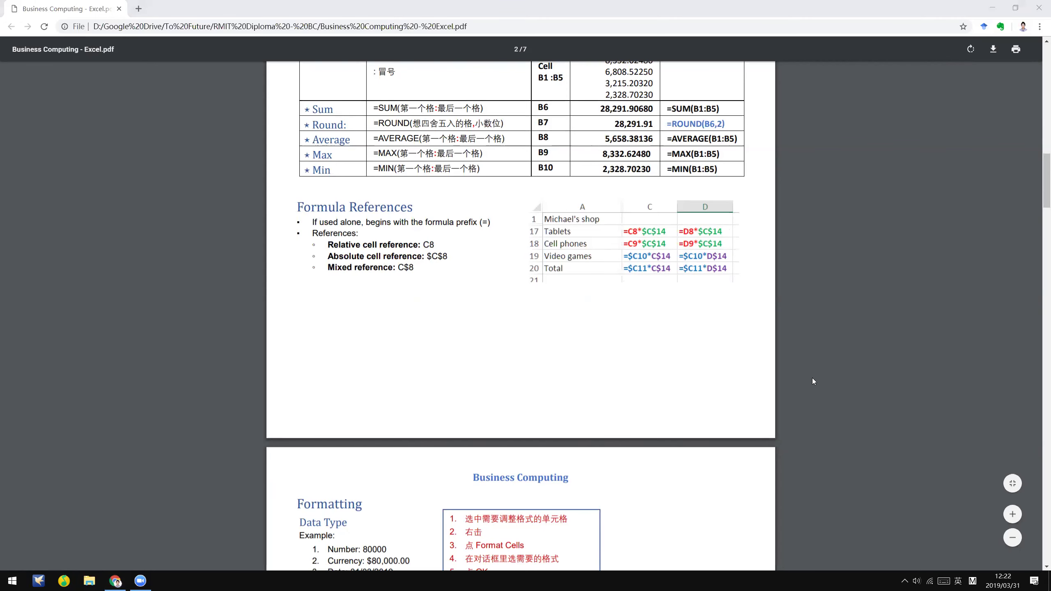
- Scroll down to Formula References and briefly highlight the absolute reference $C$8
{"action": "left_click", "coordinate": [670, 337]}
{"action": "scroll", "coordinate": [659, 343], "scroll_direction": "down", "scroll_amount": 1}
{"action": "scroll", "coordinate": [654, 348], "scroll_direction": "down", "scroll_amount": 1}
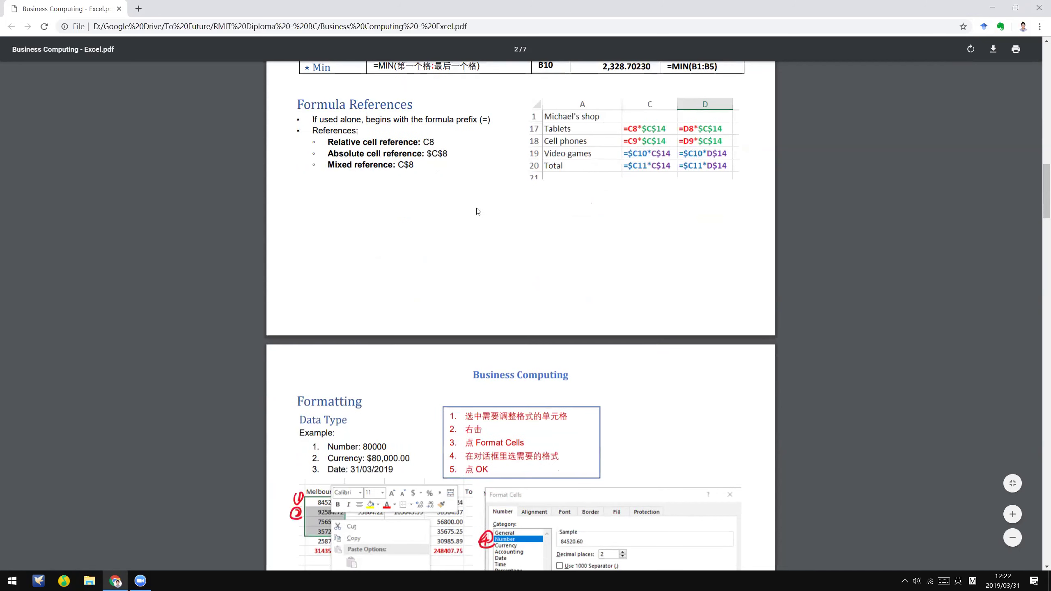
{"action": "left_click_drag", "start_coordinate": [453, 153], "coordinate": [450, 163]}
{"action": "left_click", "coordinate": [430, 155]}
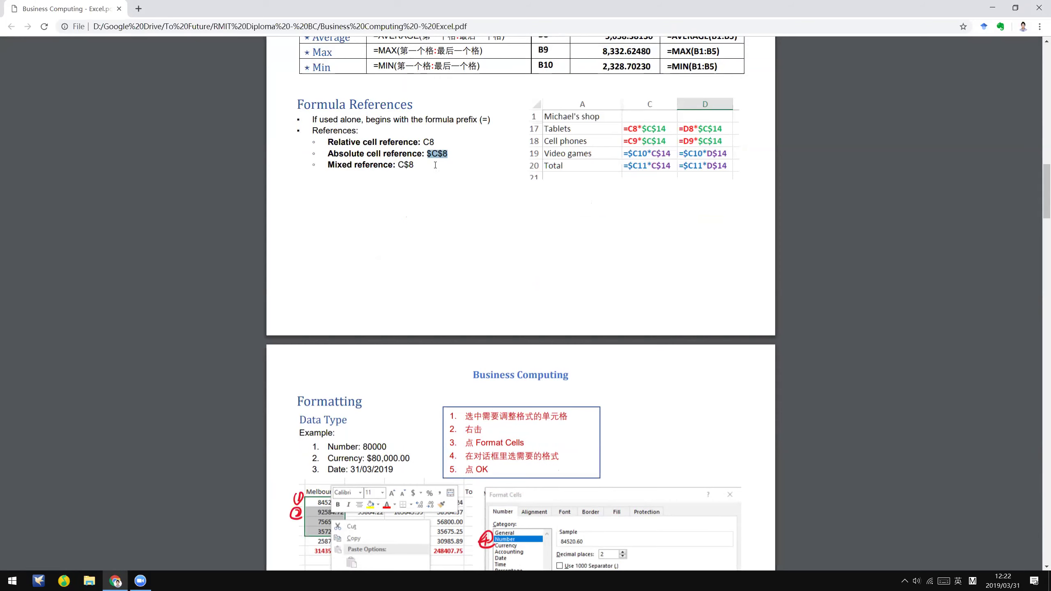
- Scroll the notes past Formatting down to the Alignment and Merge cells section
{"action": "scroll", "coordinate": [435, 165], "scroll_direction": "down", "scroll_amount": 6}
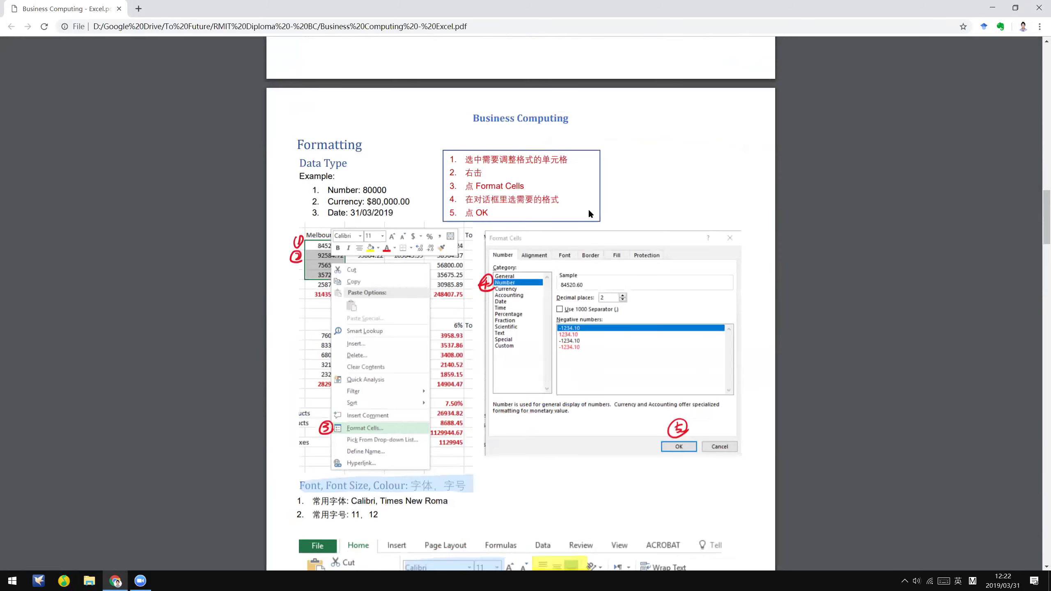
{"action": "scroll", "coordinate": [565, 212], "scroll_direction": "down", "scroll_amount": 1}
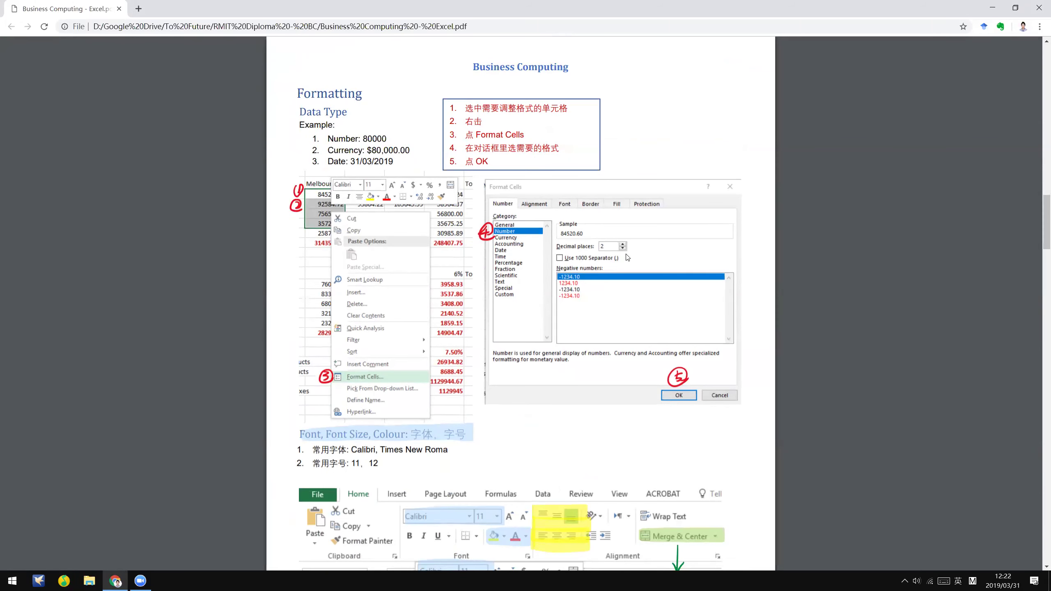
{"action": "scroll", "coordinate": [619, 262], "scroll_direction": "down", "scroll_amount": 1}
{"action": "scroll", "coordinate": [501, 373], "scroll_direction": "down", "scroll_amount": 1}
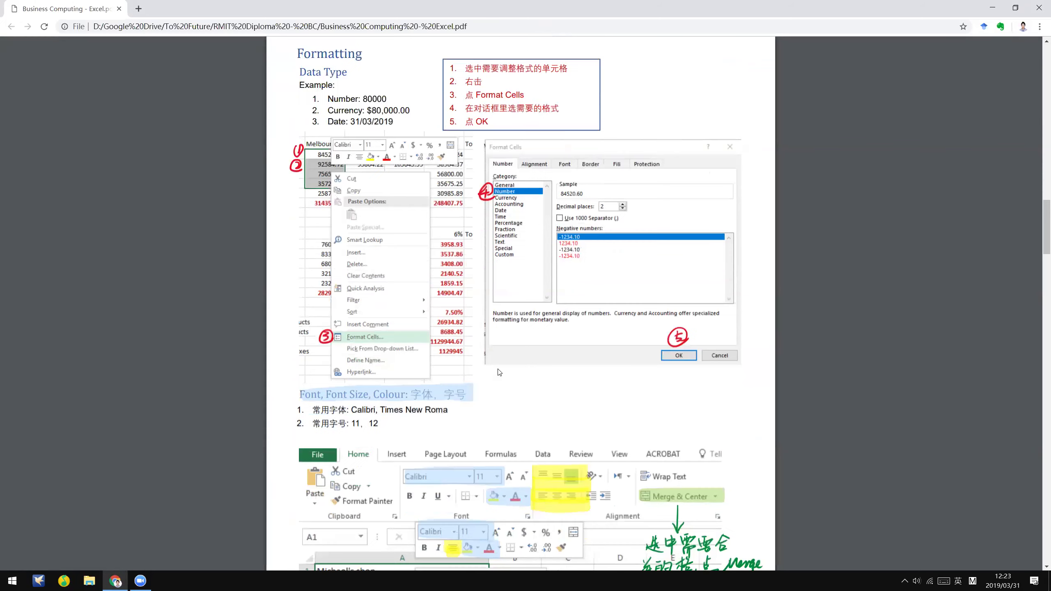
{"action": "scroll", "coordinate": [332, 193], "scroll_direction": "down", "scroll_amount": 1}
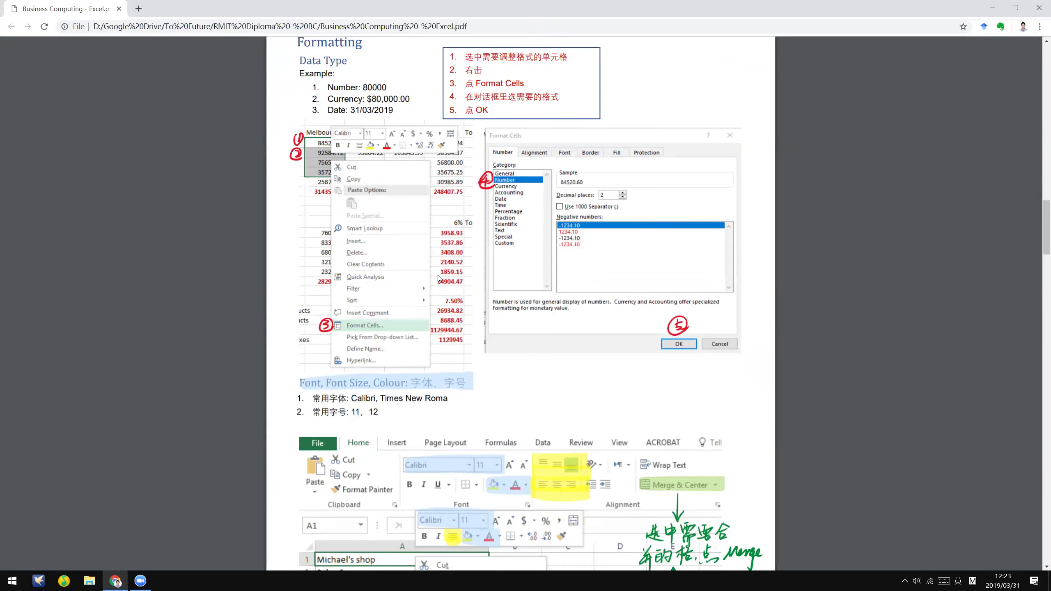
{"action": "scroll", "coordinate": [467, 425], "scroll_direction": "down", "scroll_amount": 4}
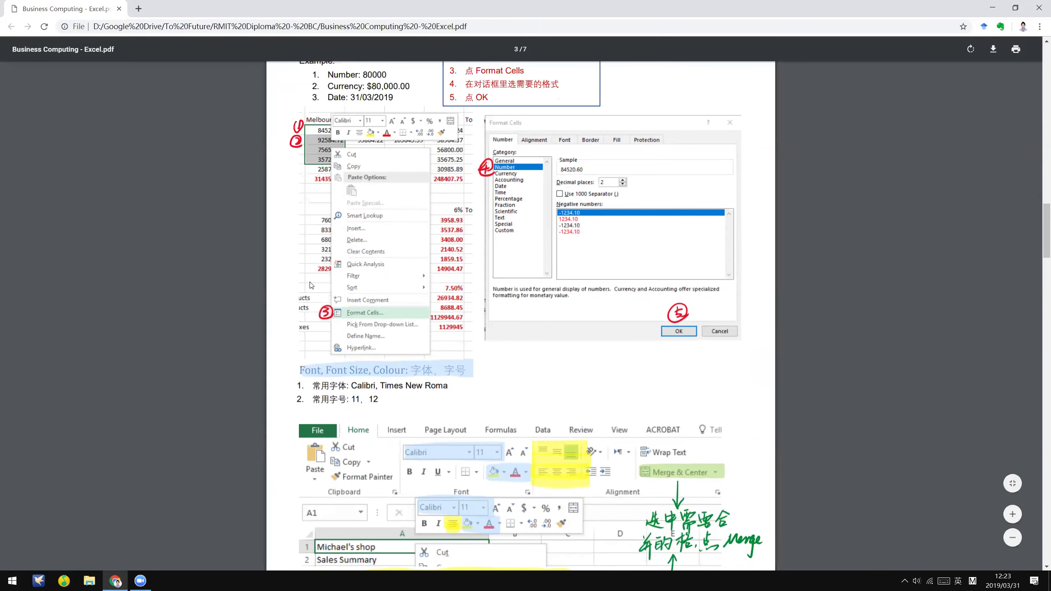
{"action": "scroll", "coordinate": [683, 397], "scroll_direction": "down", "scroll_amount": 2}
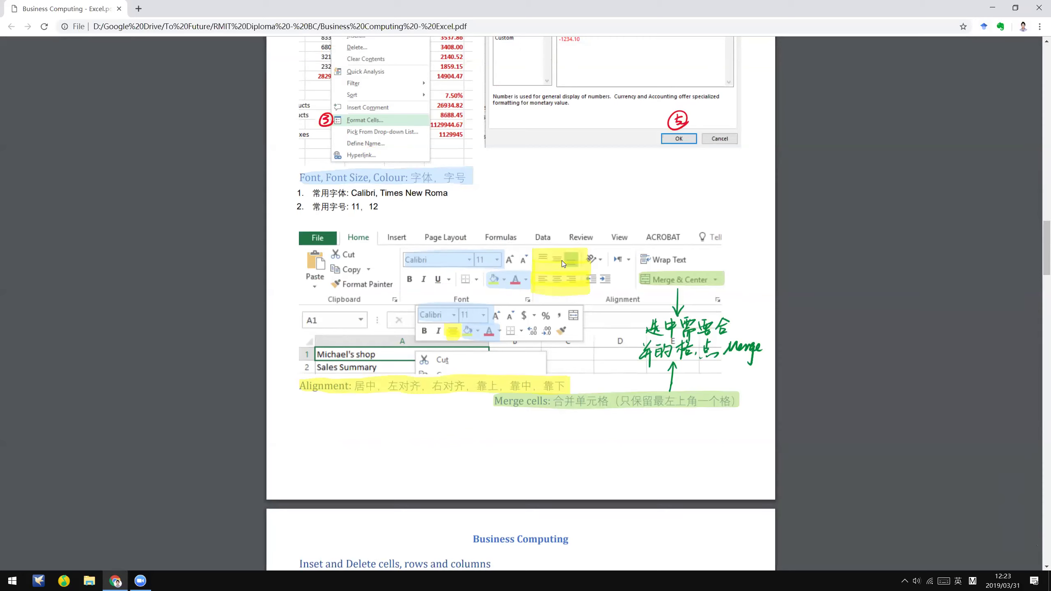
{"action": "scroll", "coordinate": [725, 301], "scroll_direction": "down", "scroll_amount": 1}
{"action": "scroll", "coordinate": [726, 301], "scroll_direction": "down", "scroll_amount": 3}
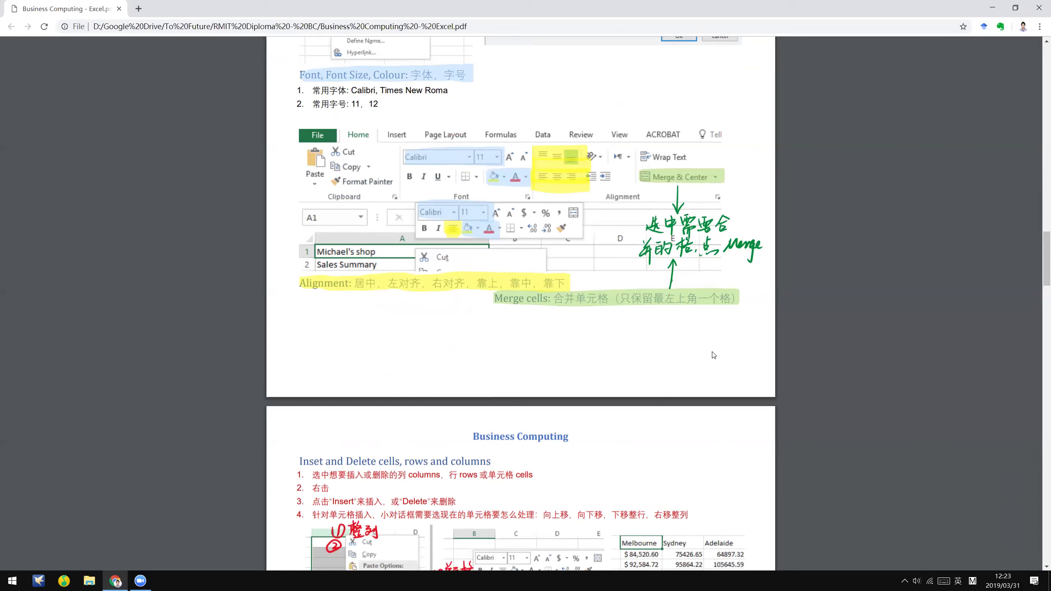
{"action": "scroll", "coordinate": [720, 348], "scroll_direction": "down", "scroll_amount": 1}
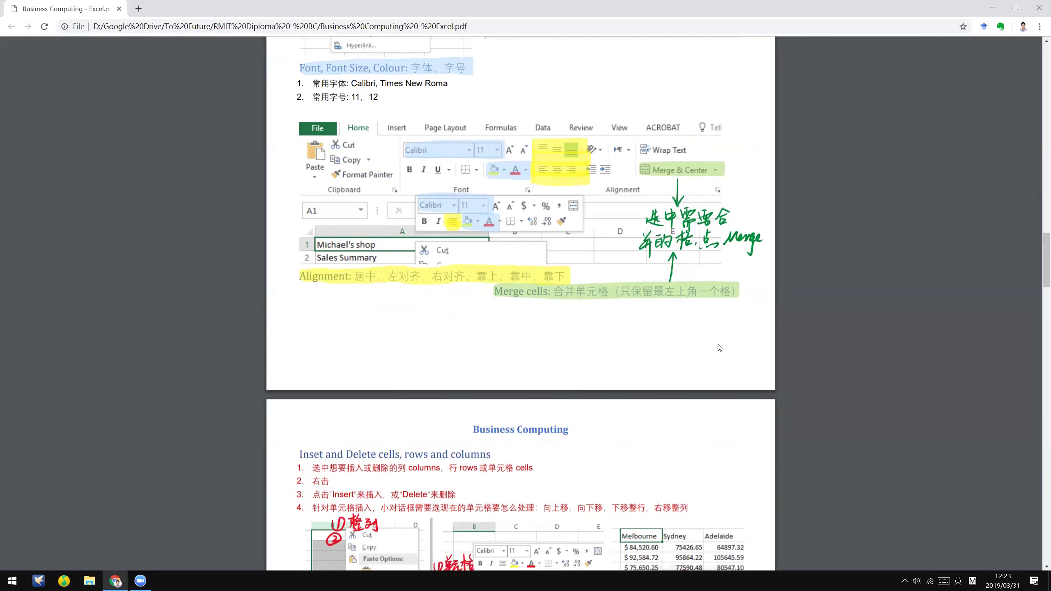
{"action": "scroll", "coordinate": [647, 243], "scroll_direction": "down", "scroll_amount": 1}
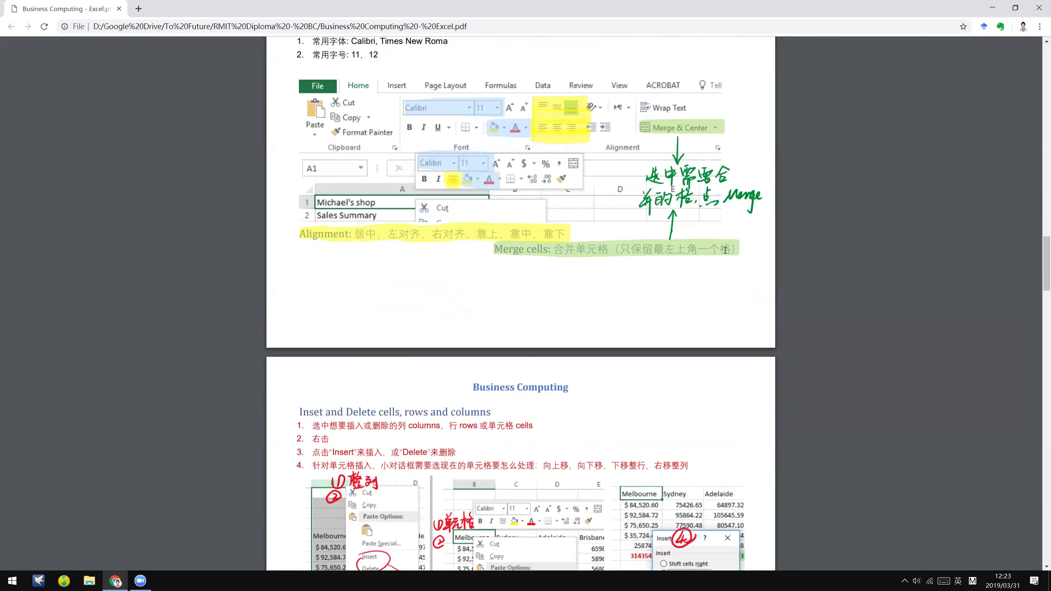
- Highlight the Merge cells note about keeping only the top-left cell, then deselect it
{"action": "double_click", "coordinate": [725, 247]}
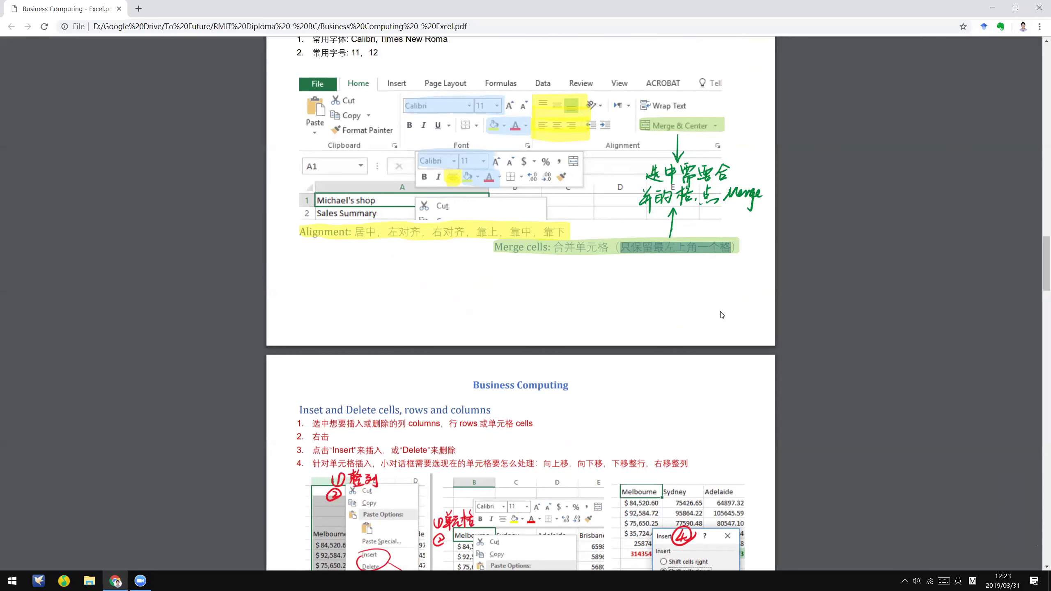
{"action": "scroll", "coordinate": [724, 342], "scroll_direction": "down", "scroll_amount": 2}
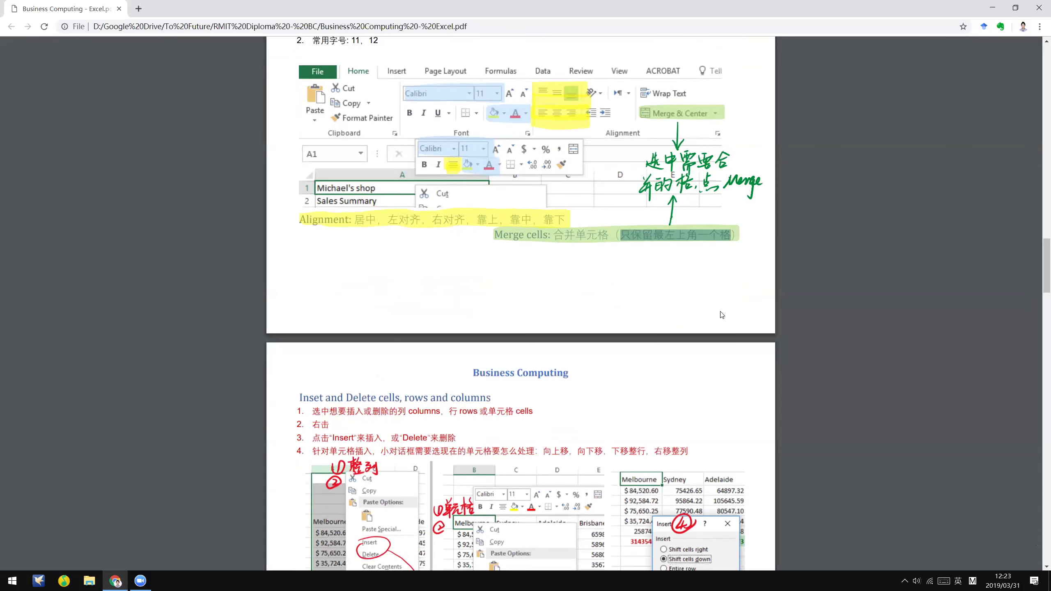
{"action": "left_click", "coordinate": [723, 340]}
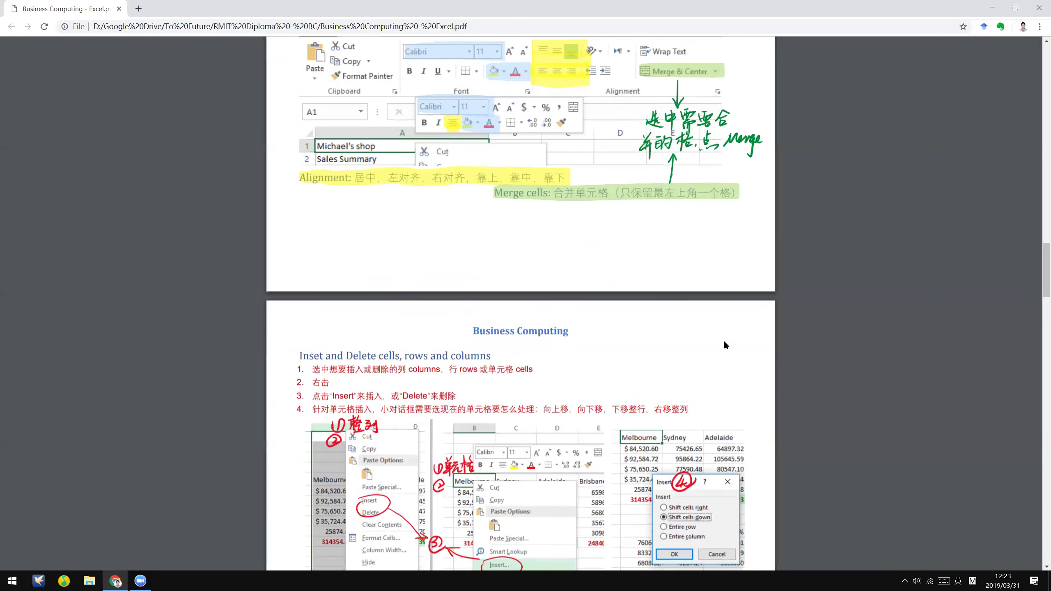
{"action": "scroll", "coordinate": [724, 340], "scroll_direction": "down", "scroll_amount": 6}
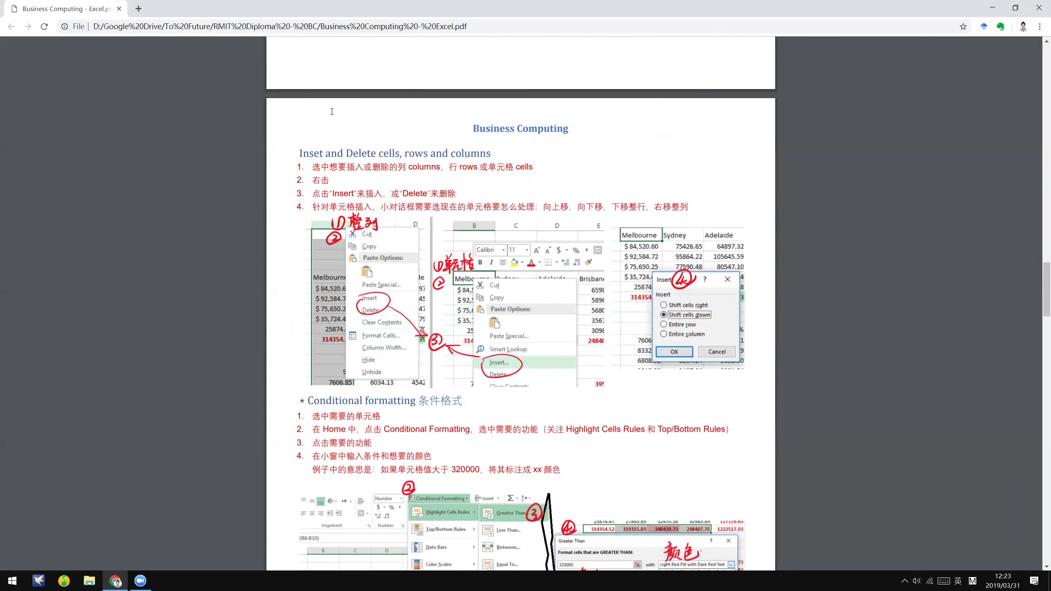
- Scroll through Conditional formatting and its greater-than-320000 example toward Name Cells on page 5
{"action": "scroll", "coordinate": [331, 111], "scroll_direction": "down", "scroll_amount": 1}
{"action": "scroll", "coordinate": [331, 111], "scroll_direction": "down", "scroll_amount": 1}
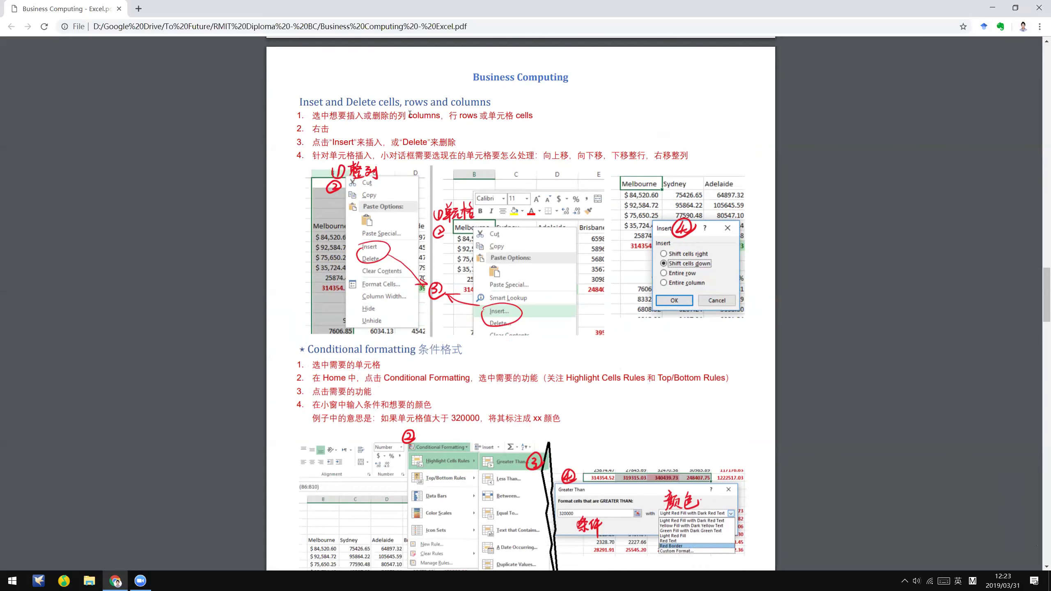
{"action": "scroll", "coordinate": [564, 328], "scroll_direction": "down", "scroll_amount": 1}
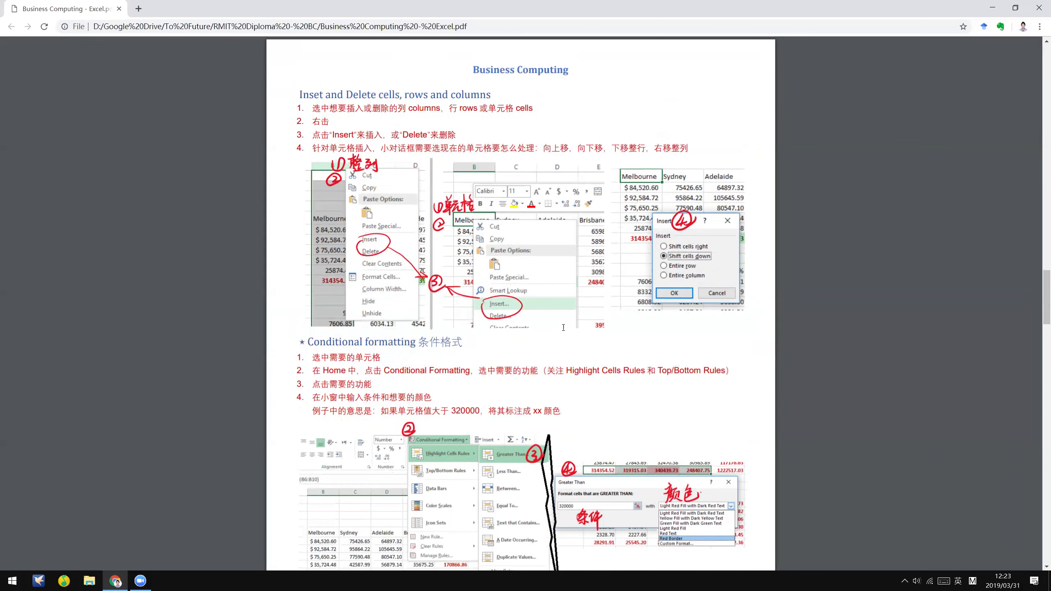
{"action": "scroll", "coordinate": [563, 335], "scroll_direction": "down", "scroll_amount": 3}
{"action": "scroll", "coordinate": [673, 299], "scroll_direction": "up", "scroll_amount": 2}
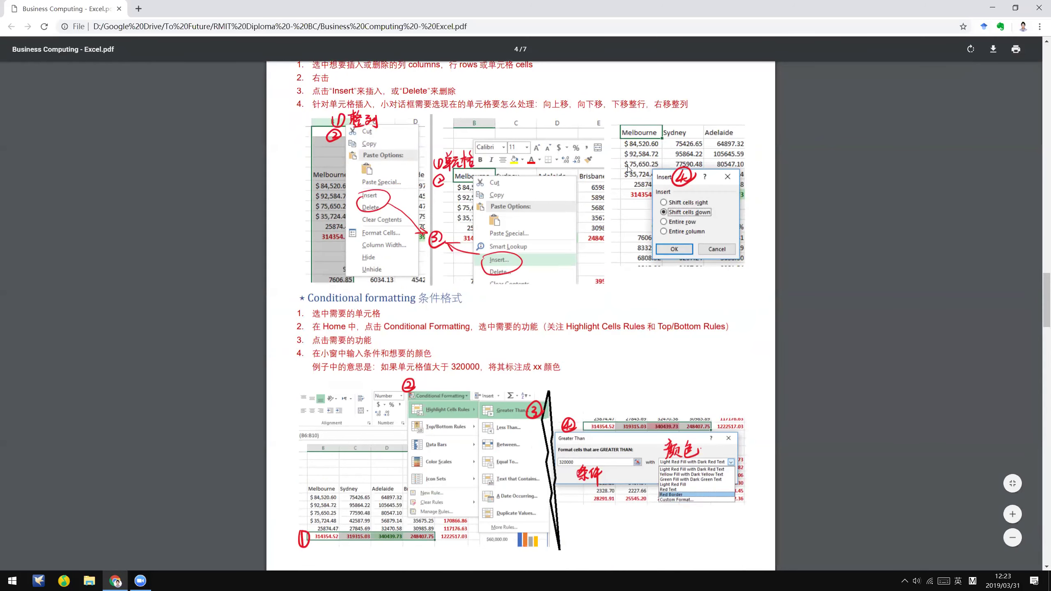
{"action": "scroll", "coordinate": [392, 317], "scroll_direction": "up", "scroll_amount": 3}
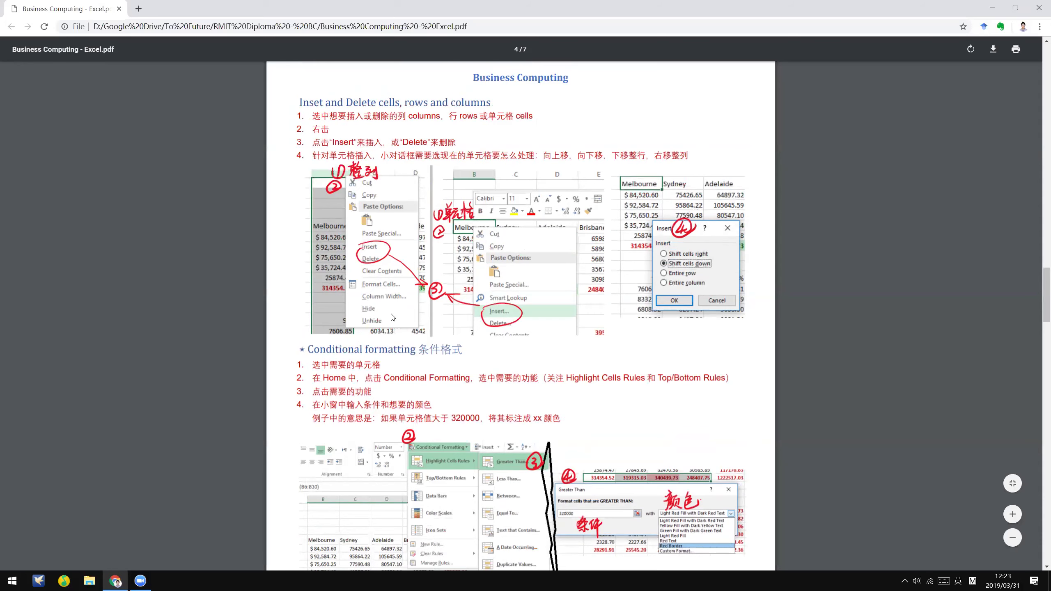
{"action": "scroll", "coordinate": [392, 317], "scroll_direction": "down", "scroll_amount": 3}
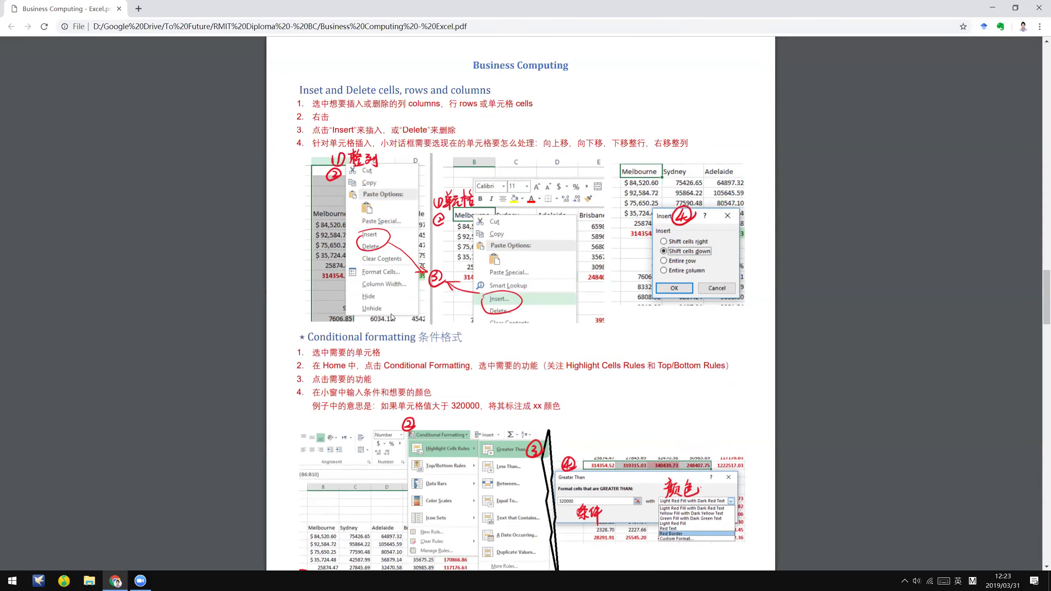
{"action": "scroll", "coordinate": [392, 317], "scroll_direction": "down", "scroll_amount": 9}
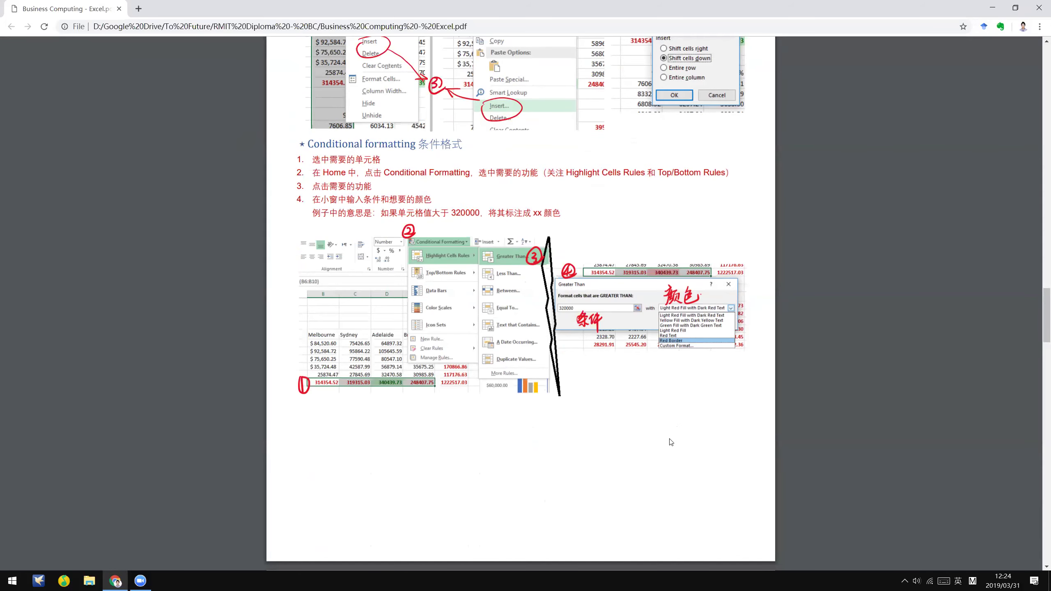
{"action": "scroll", "coordinate": [670, 442], "scroll_direction": "down", "scroll_amount": 1}
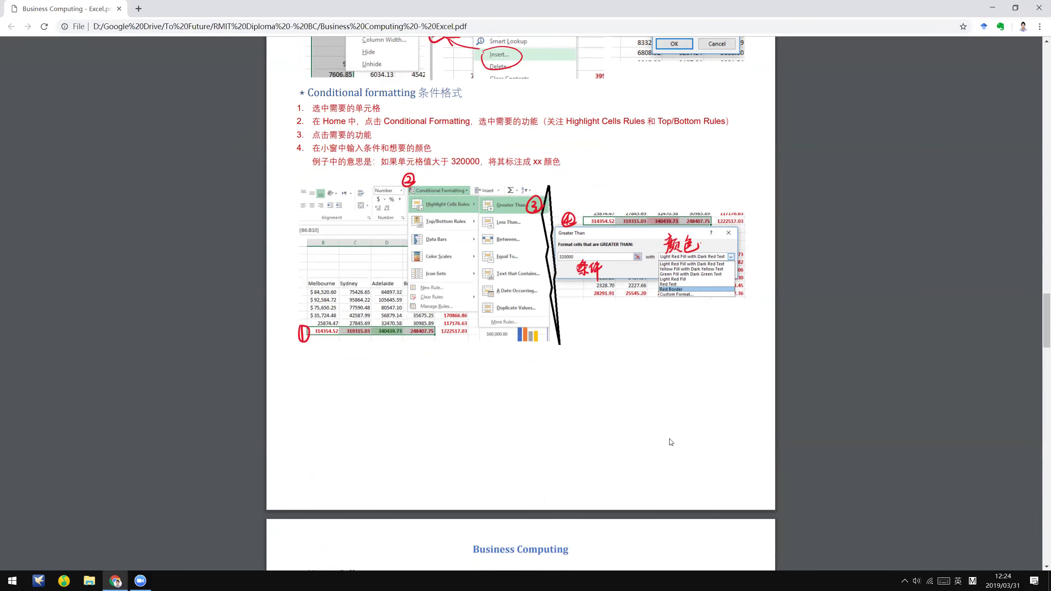
{"action": "scroll", "coordinate": [670, 442], "scroll_direction": "down", "scroll_amount": 3}
{"action": "scroll", "coordinate": [670, 442], "scroll_direction": "up", "scroll_amount": 5}
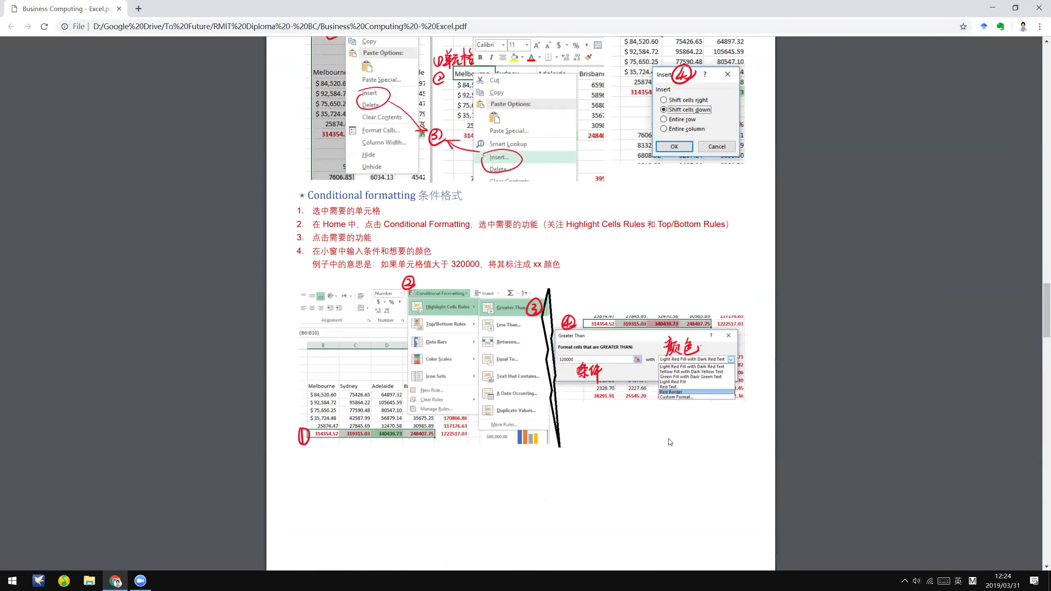
{"action": "scroll", "coordinate": [670, 442], "scroll_direction": "down", "scroll_amount": 9}
- Scroll past the Name Cells New Name example to the Charts section on page 6
{"action": "scroll", "coordinate": [671, 442], "scroll_direction": "down", "scroll_amount": 2}
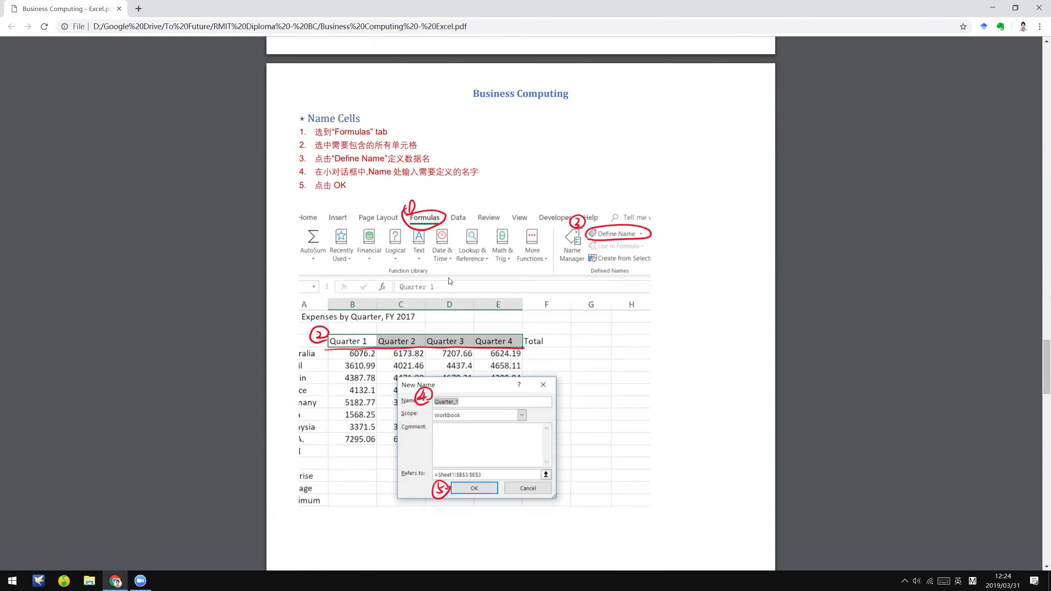
{"action": "scroll", "coordinate": [459, 315], "scroll_direction": "down", "scroll_amount": 1}
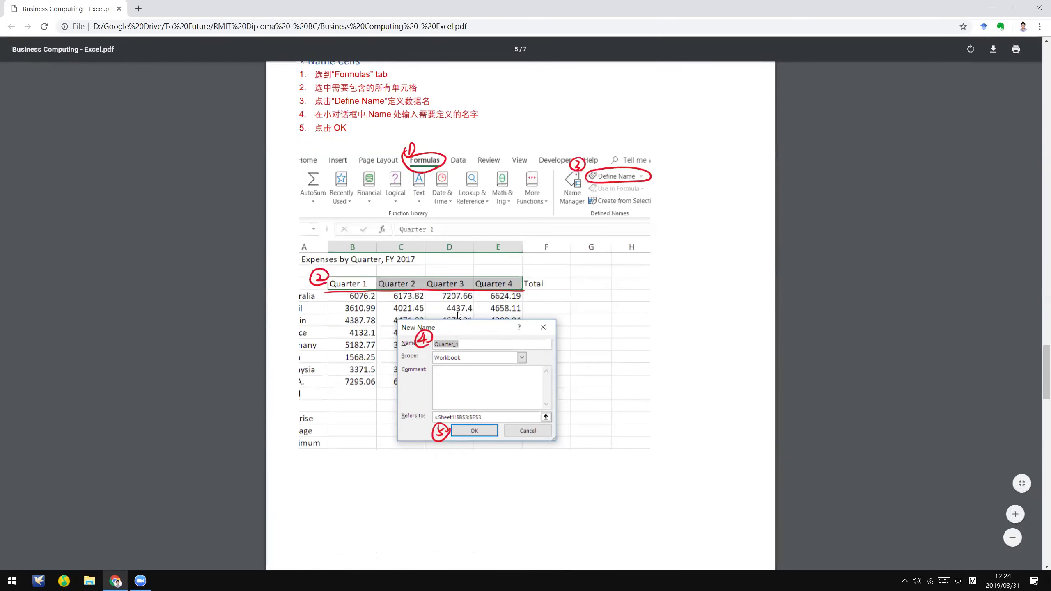
{"action": "scroll", "coordinate": [458, 316], "scroll_direction": "up", "scroll_amount": 1}
{"action": "scroll", "coordinate": [722, 353], "scroll_direction": "up", "scroll_amount": 1}
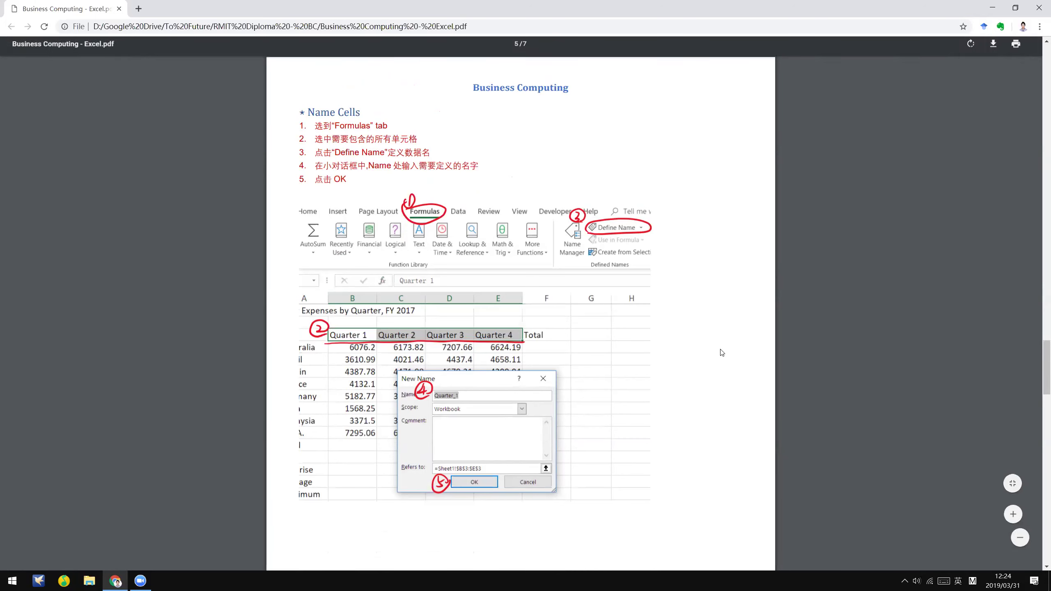
{"action": "scroll", "coordinate": [722, 362], "scroll_direction": "down", "scroll_amount": 1}
{"action": "scroll", "coordinate": [723, 362], "scroll_direction": "down", "scroll_amount": 1}
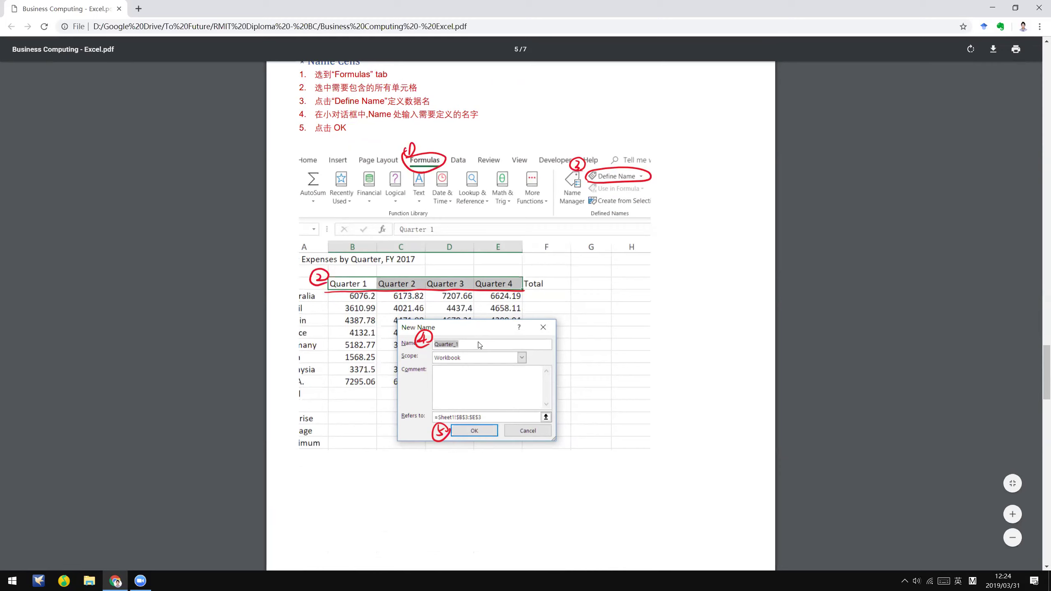
{"action": "scroll", "coordinate": [471, 447], "scroll_direction": "down", "scroll_amount": 5}
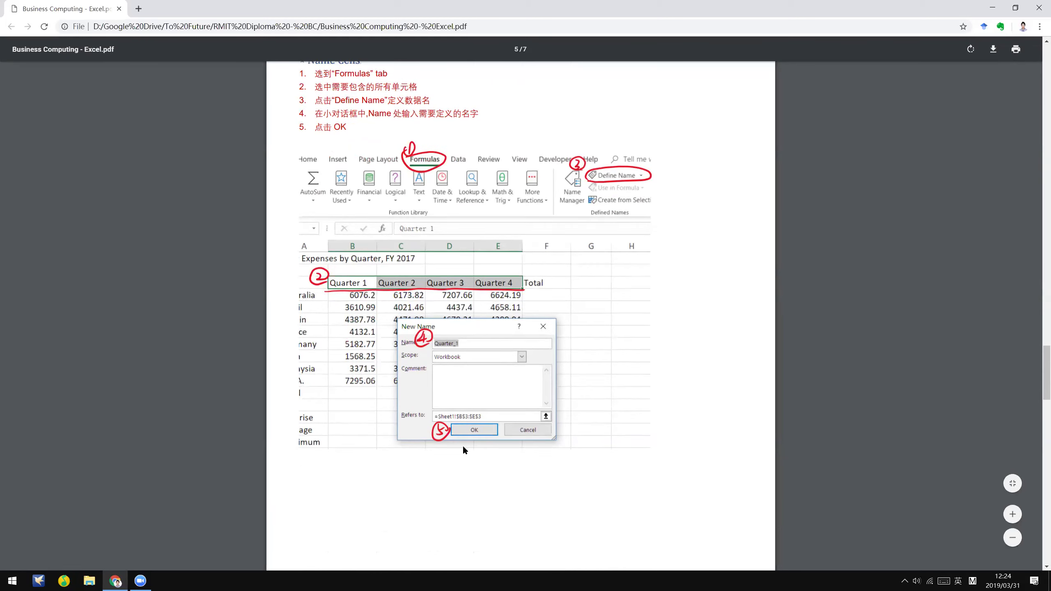
{"action": "scroll", "coordinate": [514, 367], "scroll_direction": "up", "scroll_amount": 6}
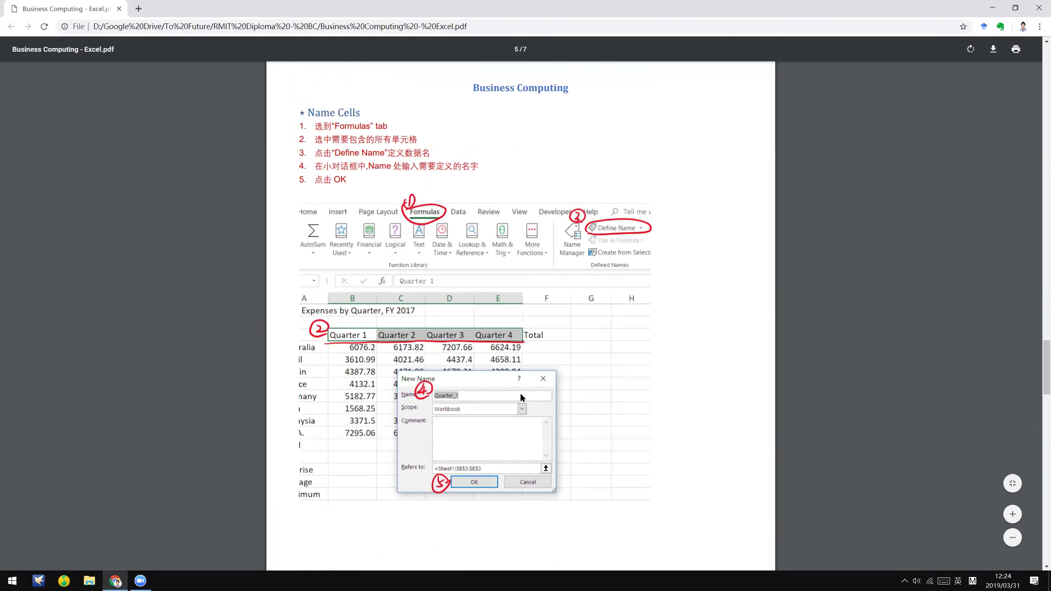
{"action": "scroll", "coordinate": [520, 396], "scroll_direction": "down", "scroll_amount": 13}
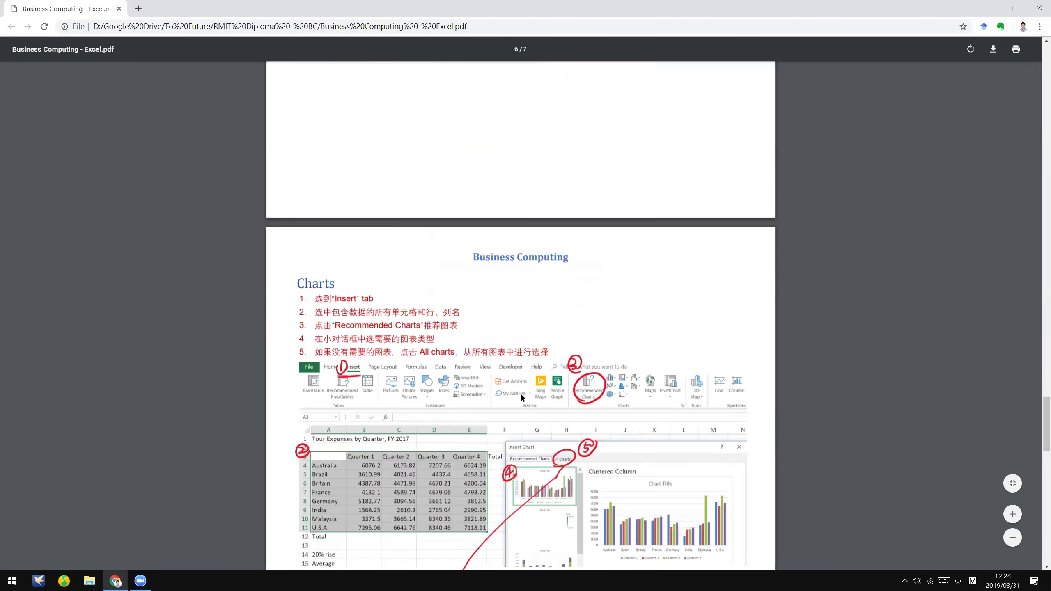
- Scroll down page 6 to the 3-D pie chart dialog and Charts steps 6–9
{"action": "scroll", "coordinate": [520, 396], "scroll_direction": "down", "scroll_amount": 5}
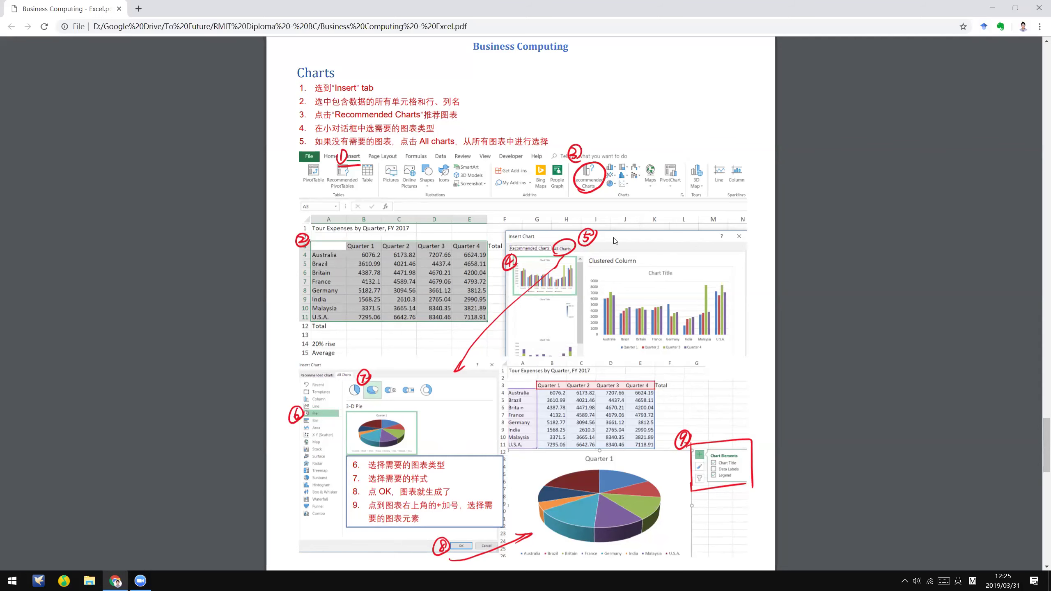
{"action": "scroll", "coordinate": [365, 319], "scroll_direction": "down", "scroll_amount": 1}
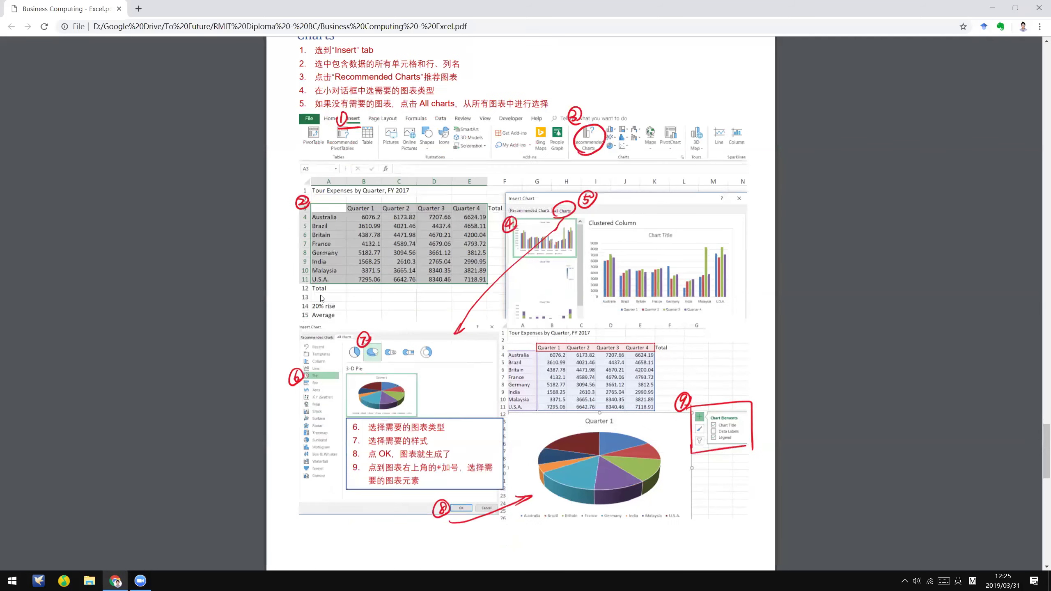